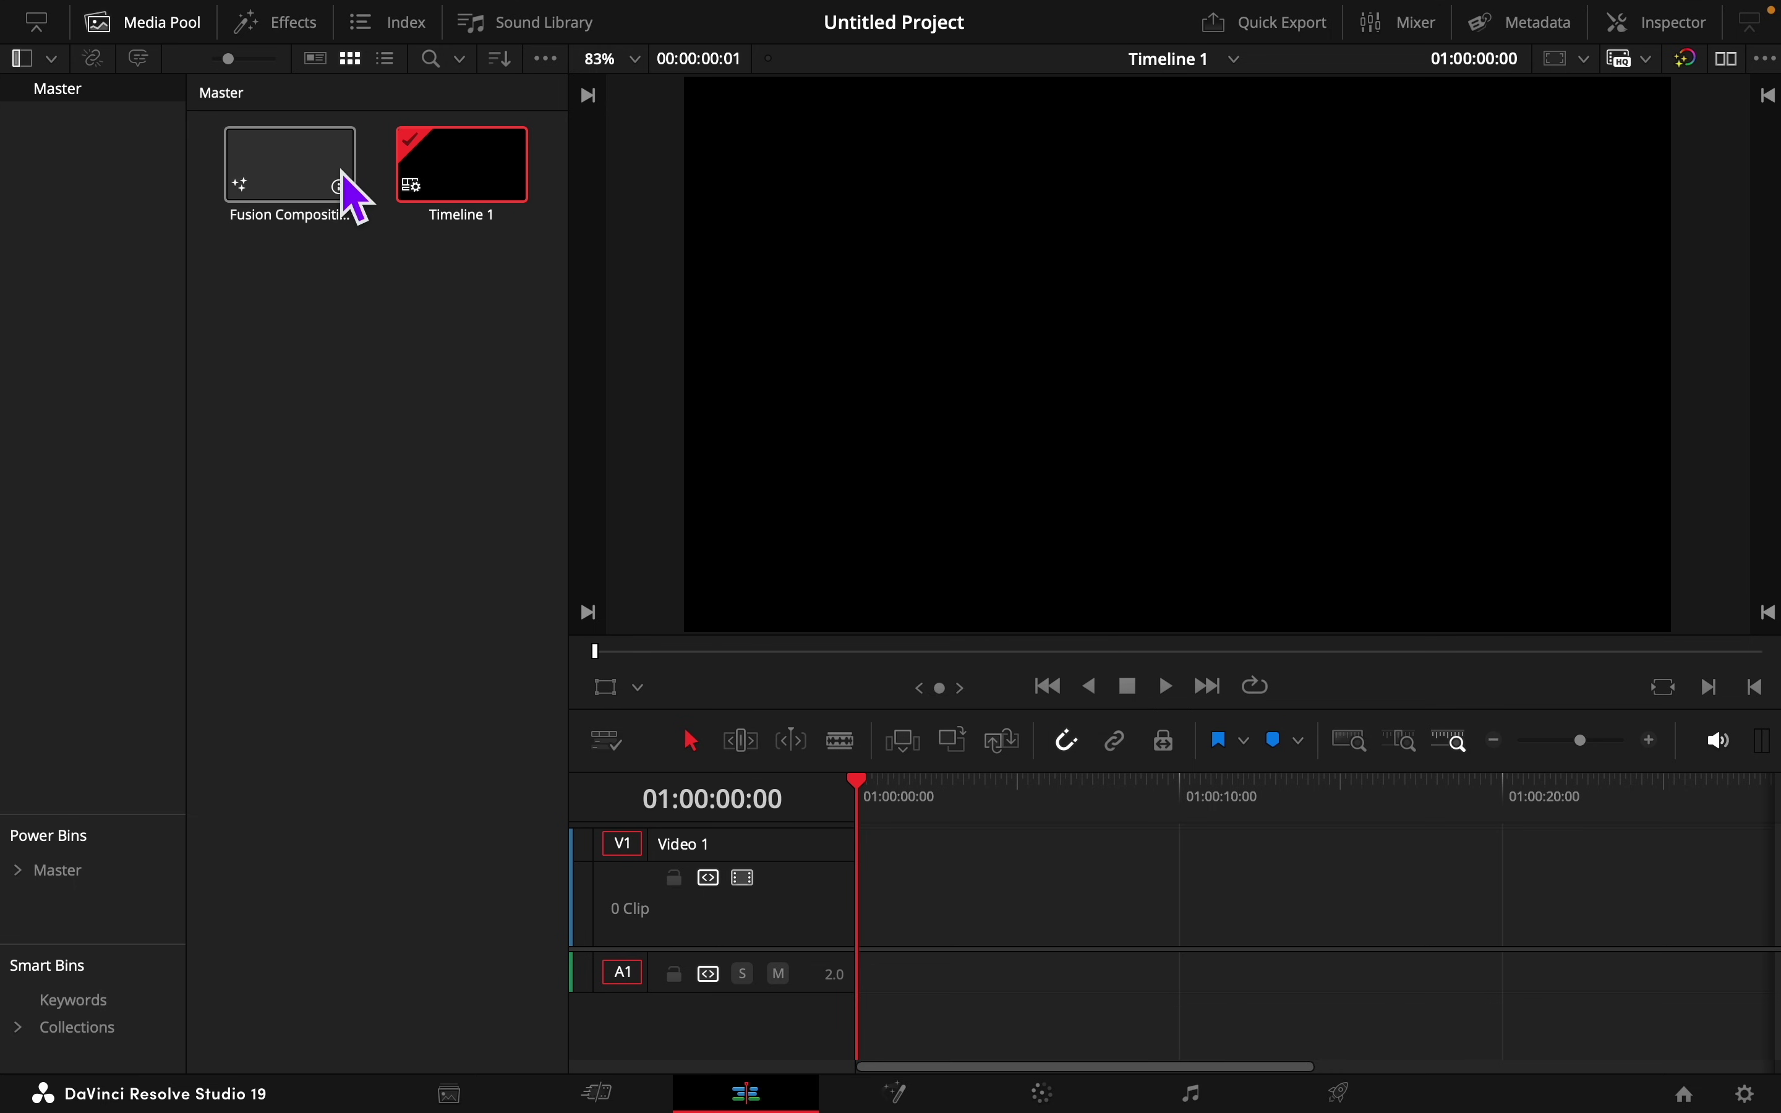
Step: Place the Fusion Composition at the start of Video 1 and import the cathedral, ms.png and taj-mahal images
drag(324, 193, 758, 931)
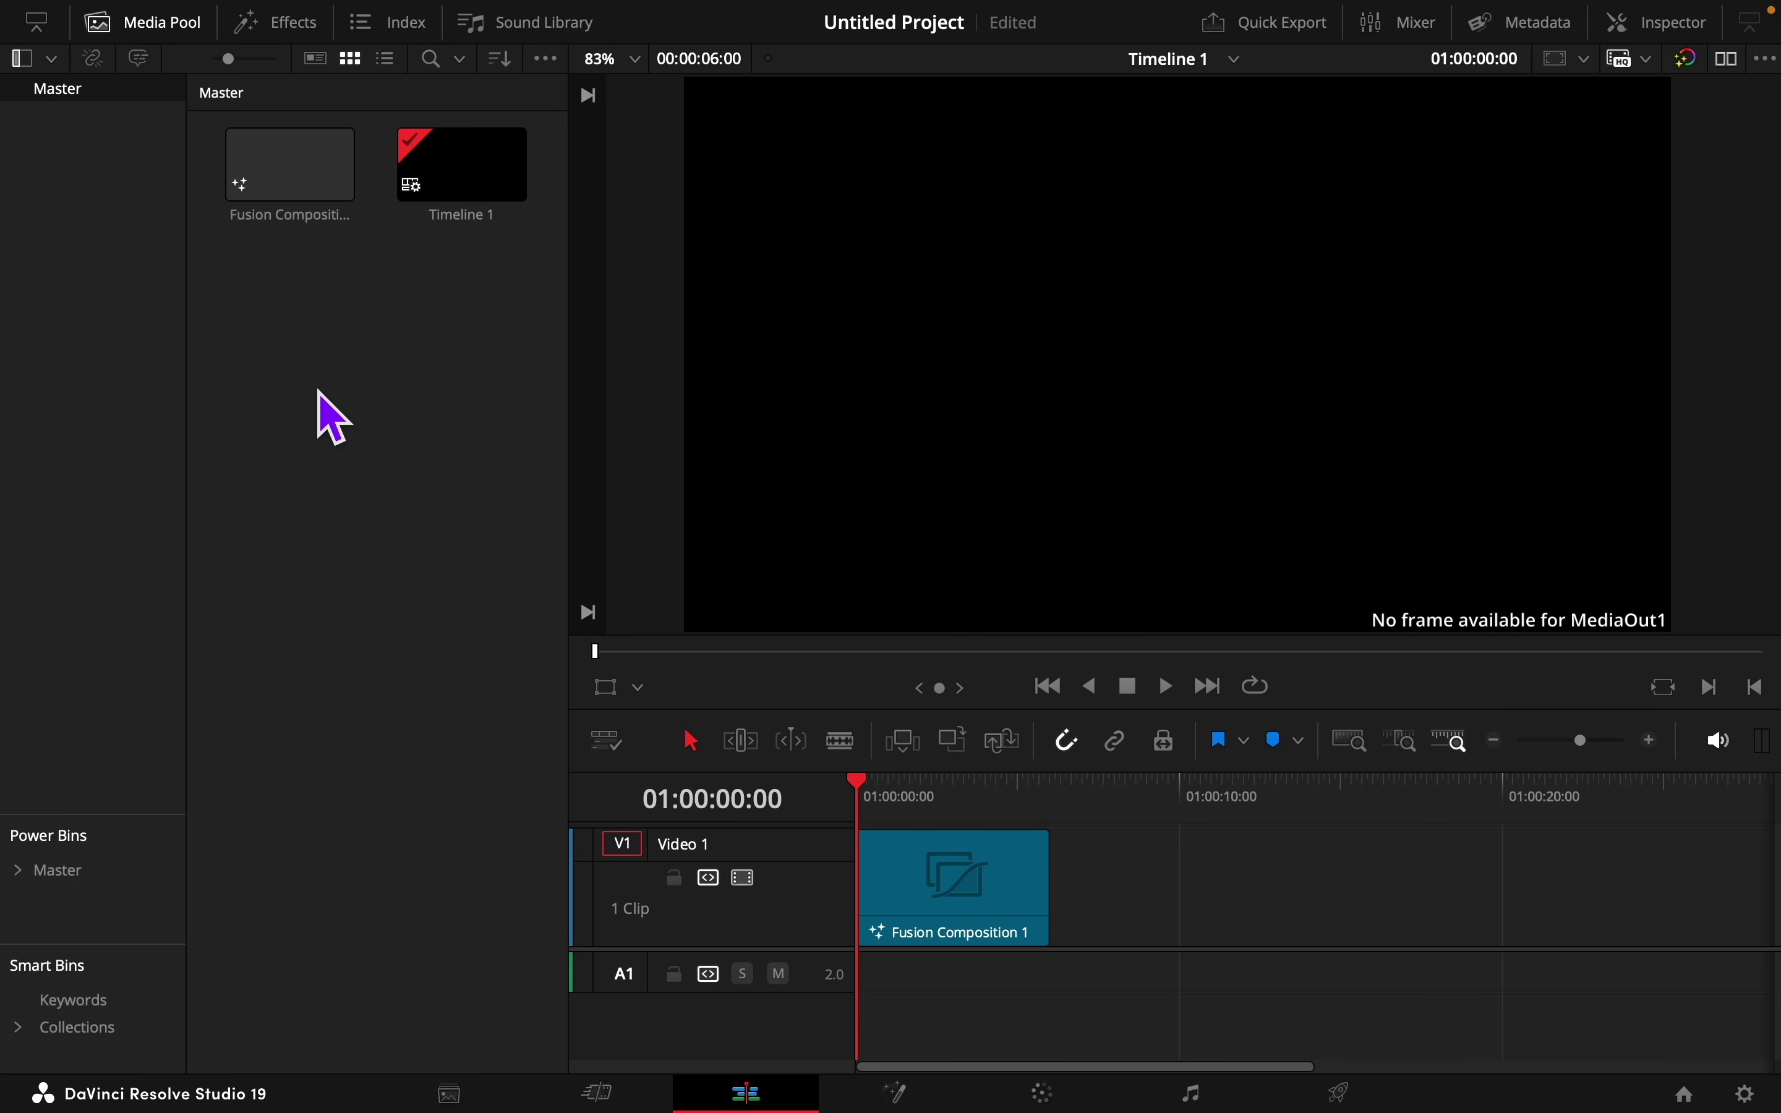
right_click(319, 393)
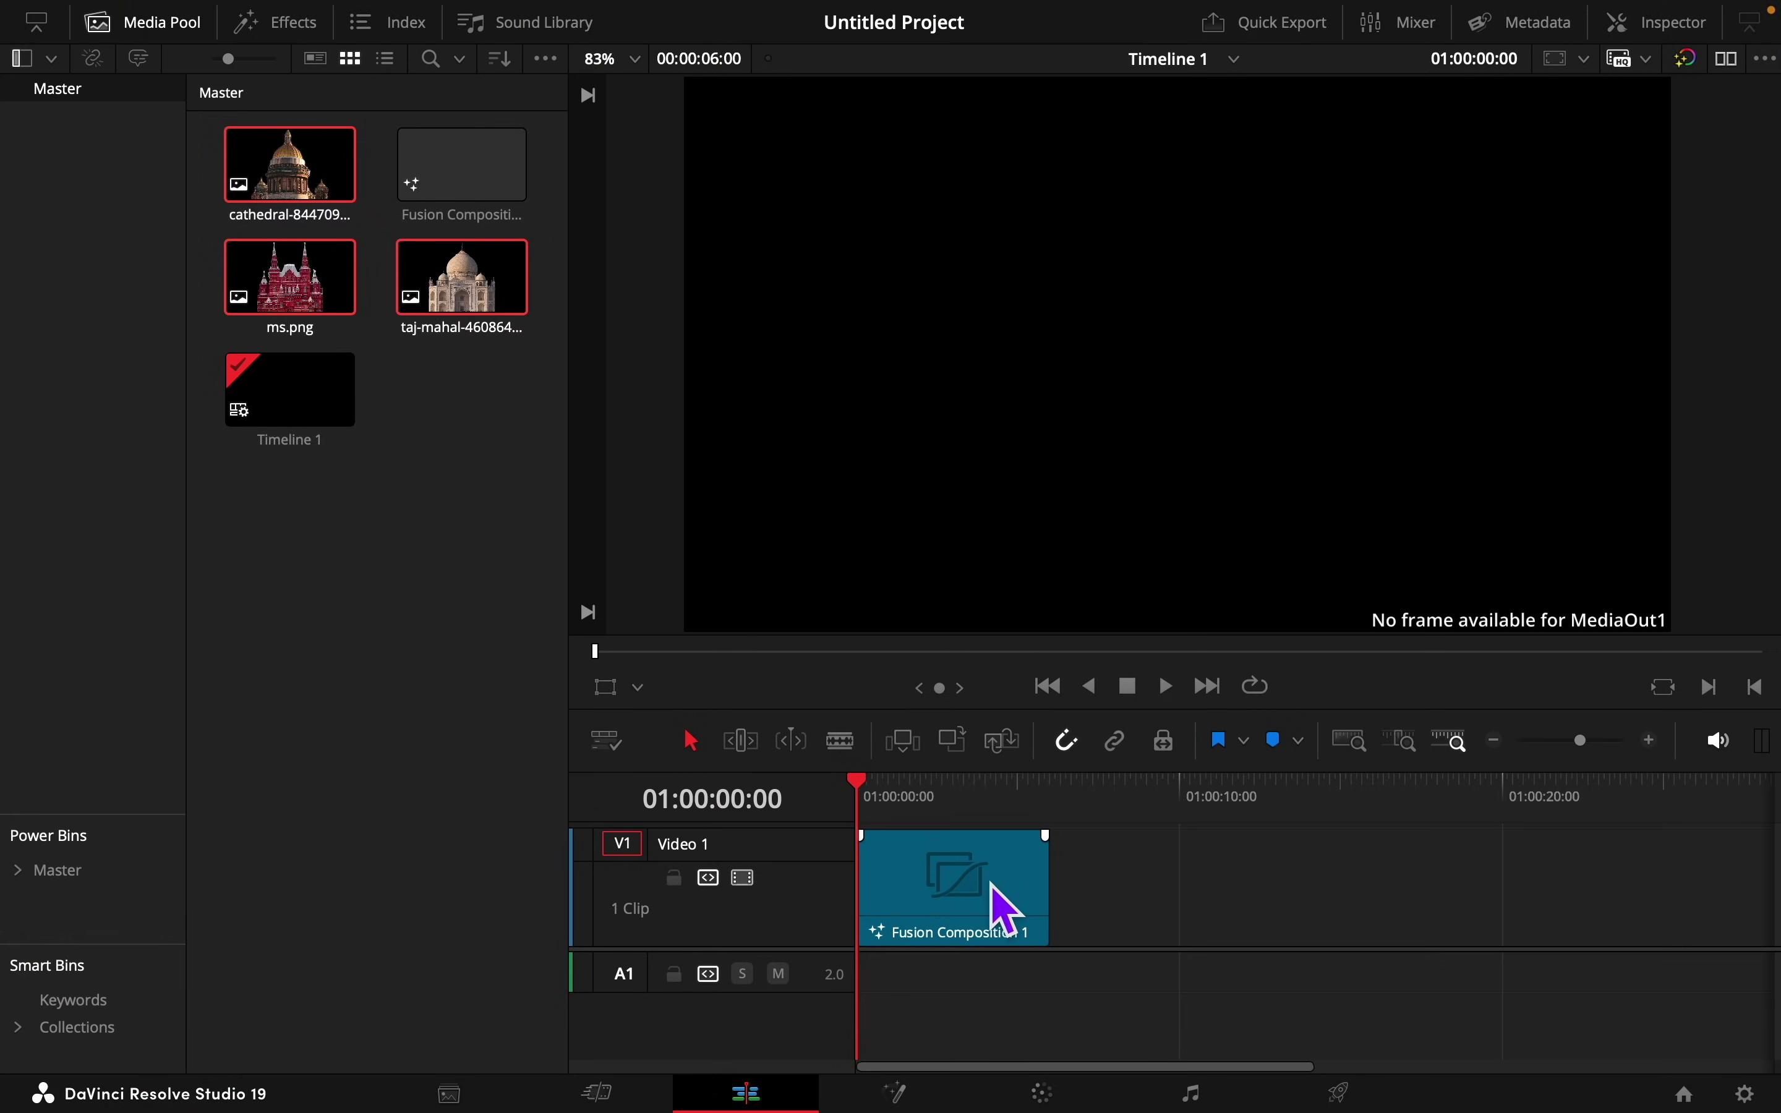
Step: Open the timeline's composition clip on the Fusion page and add a Background node to the far side from MediaOut1
click(986, 887)
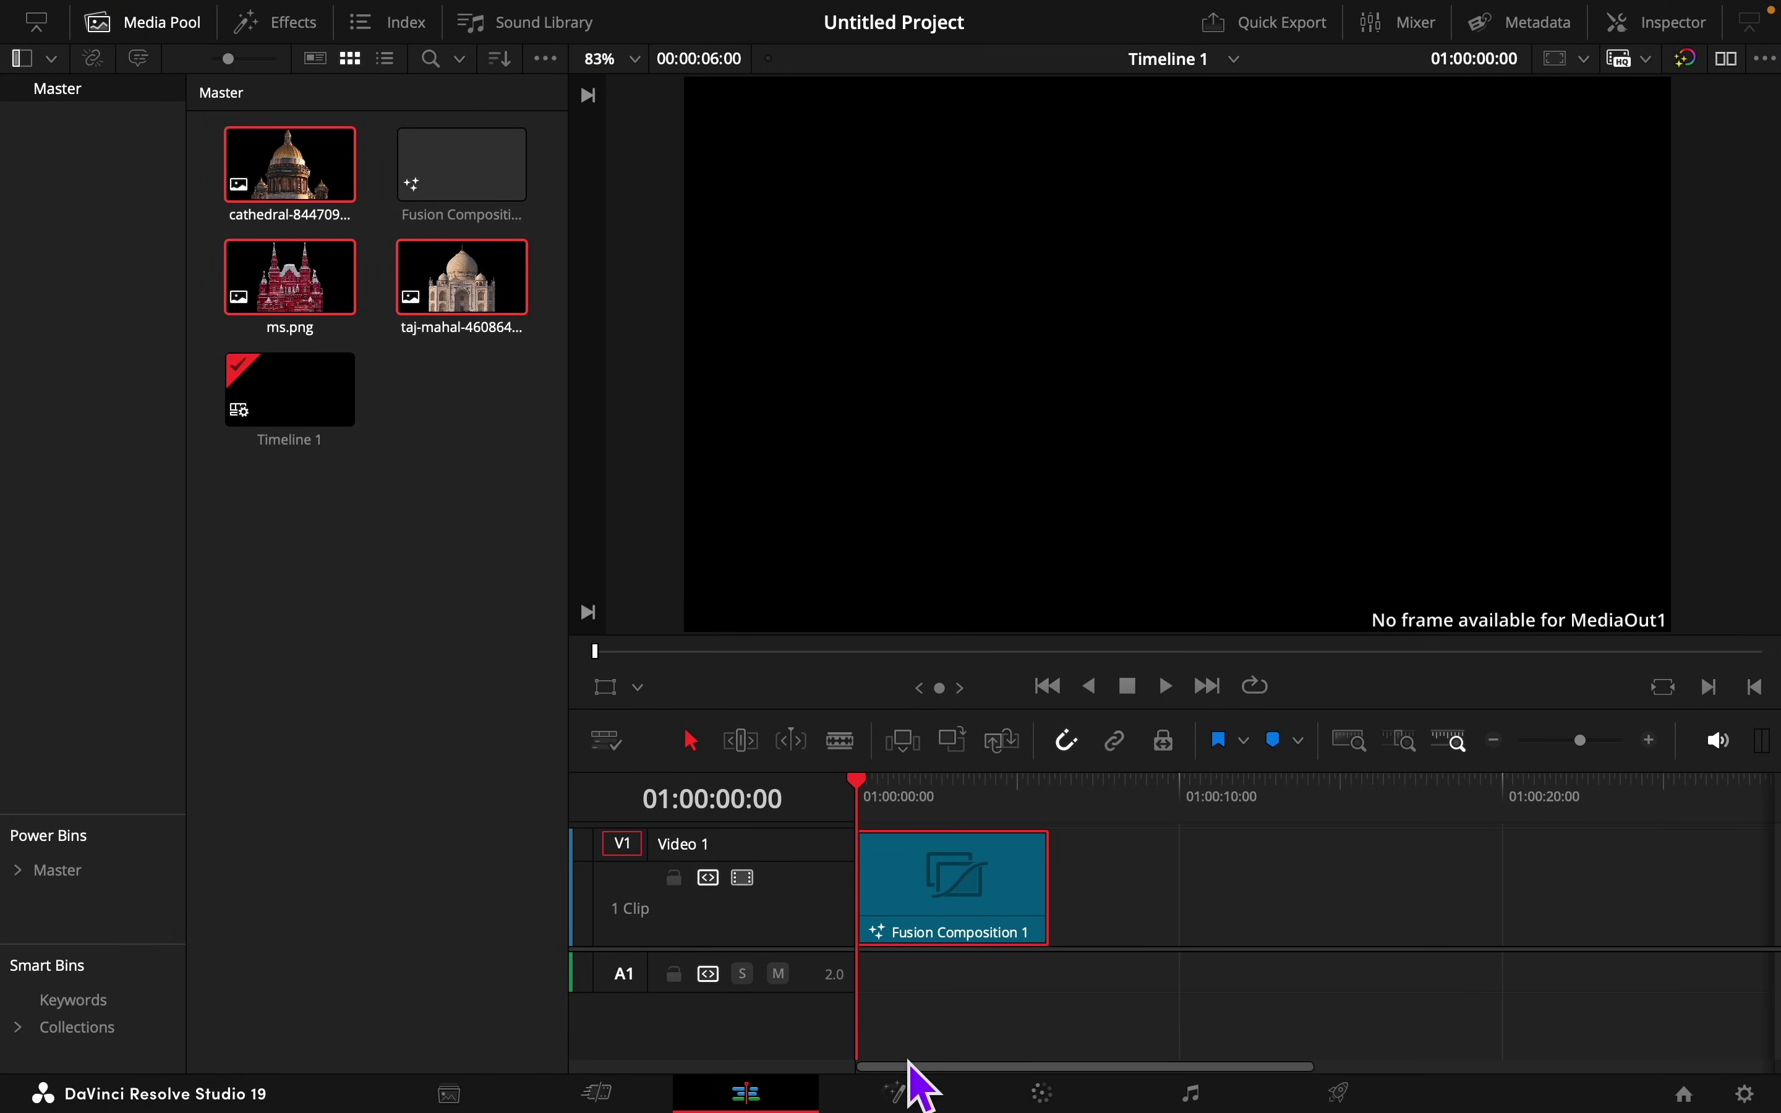
click(910, 1098)
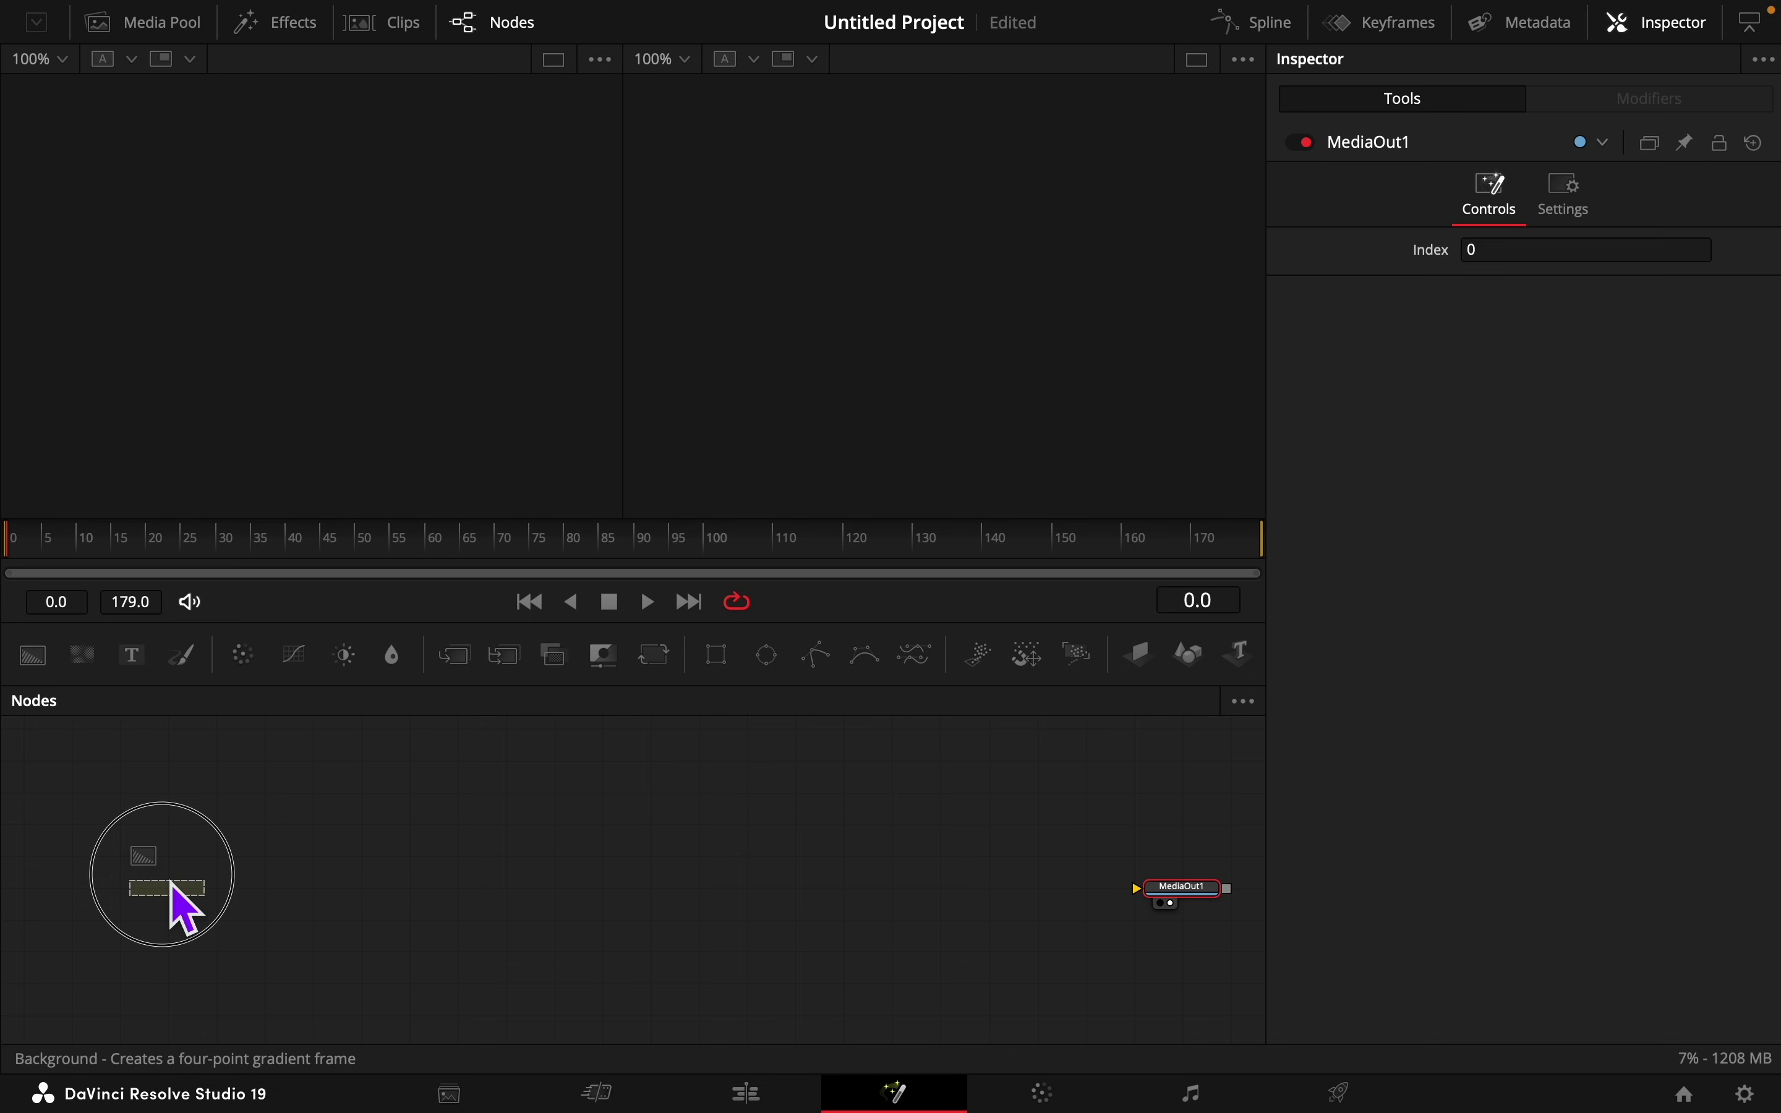
drag(181, 908, 180, 907)
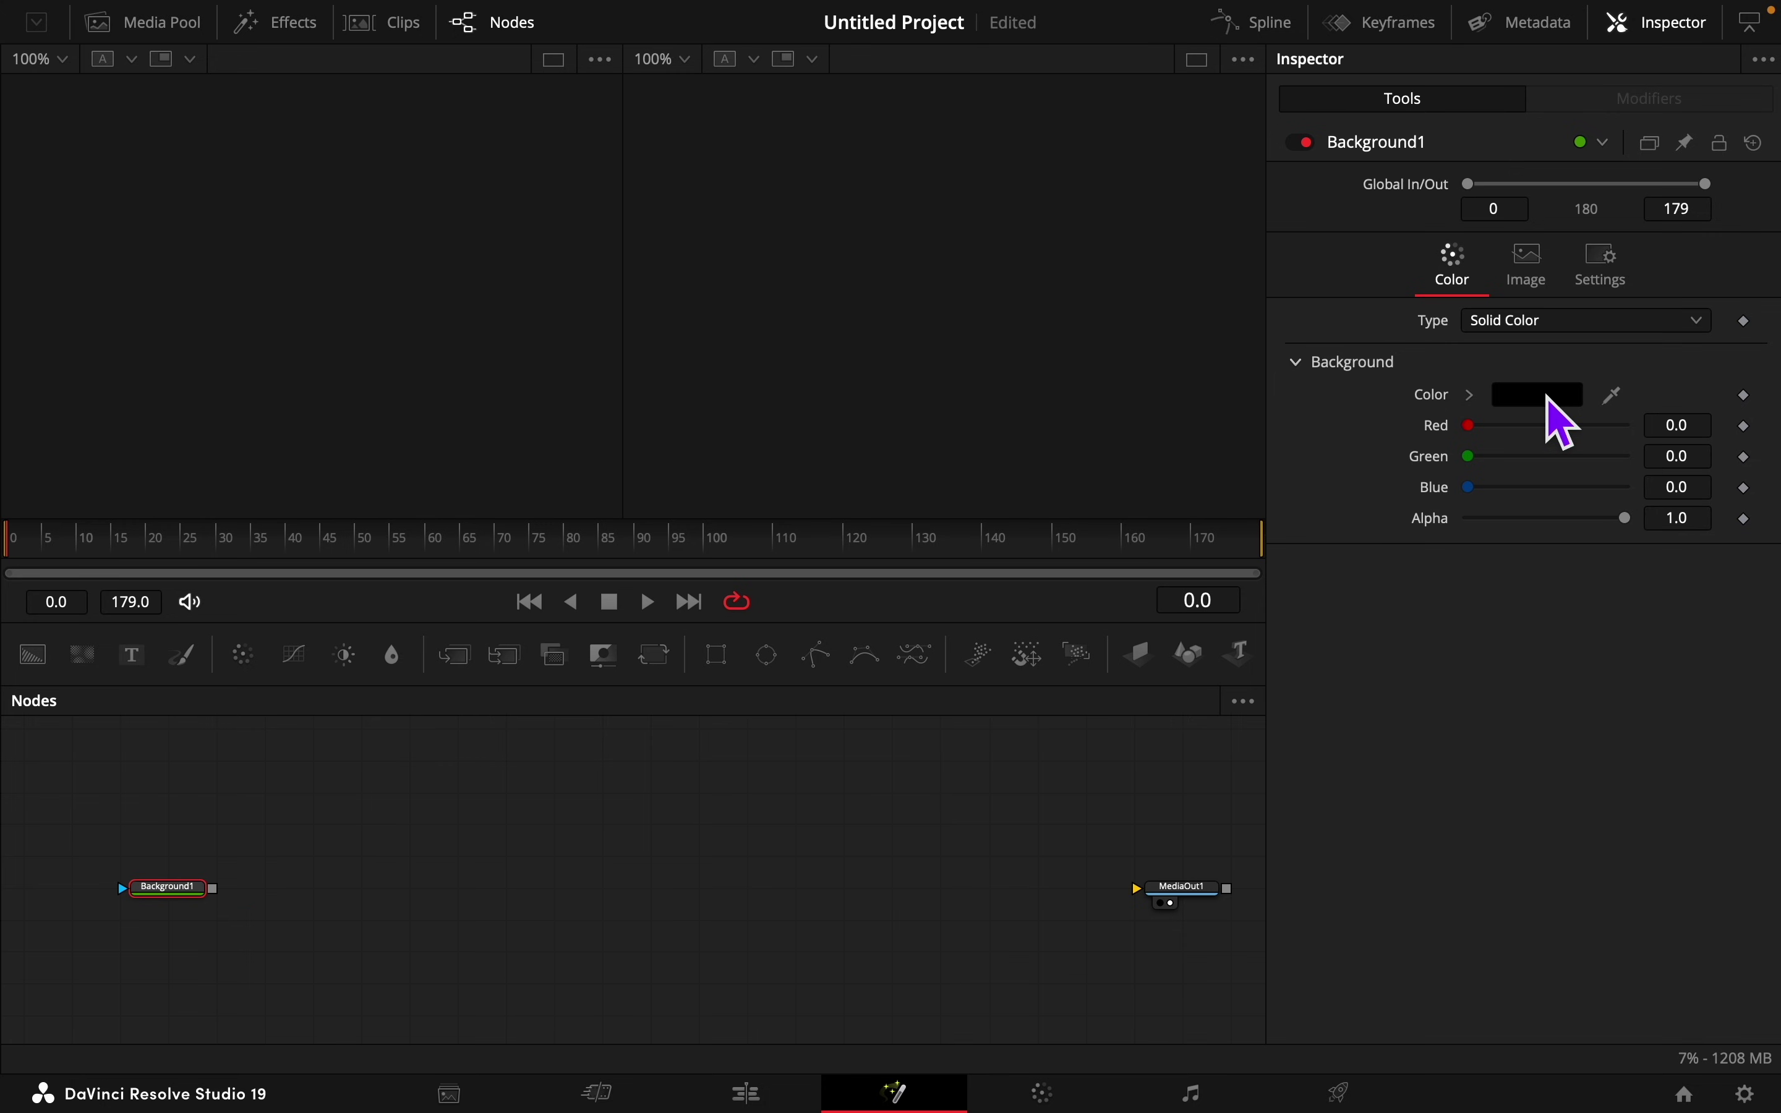
Step: Make Background1 solid yellow with a width of 4096, and show it in a single viewer
drag(1471, 425, 1630, 426)
drag(1472, 456, 1738, 414)
click(1529, 265)
click(1472, 487)
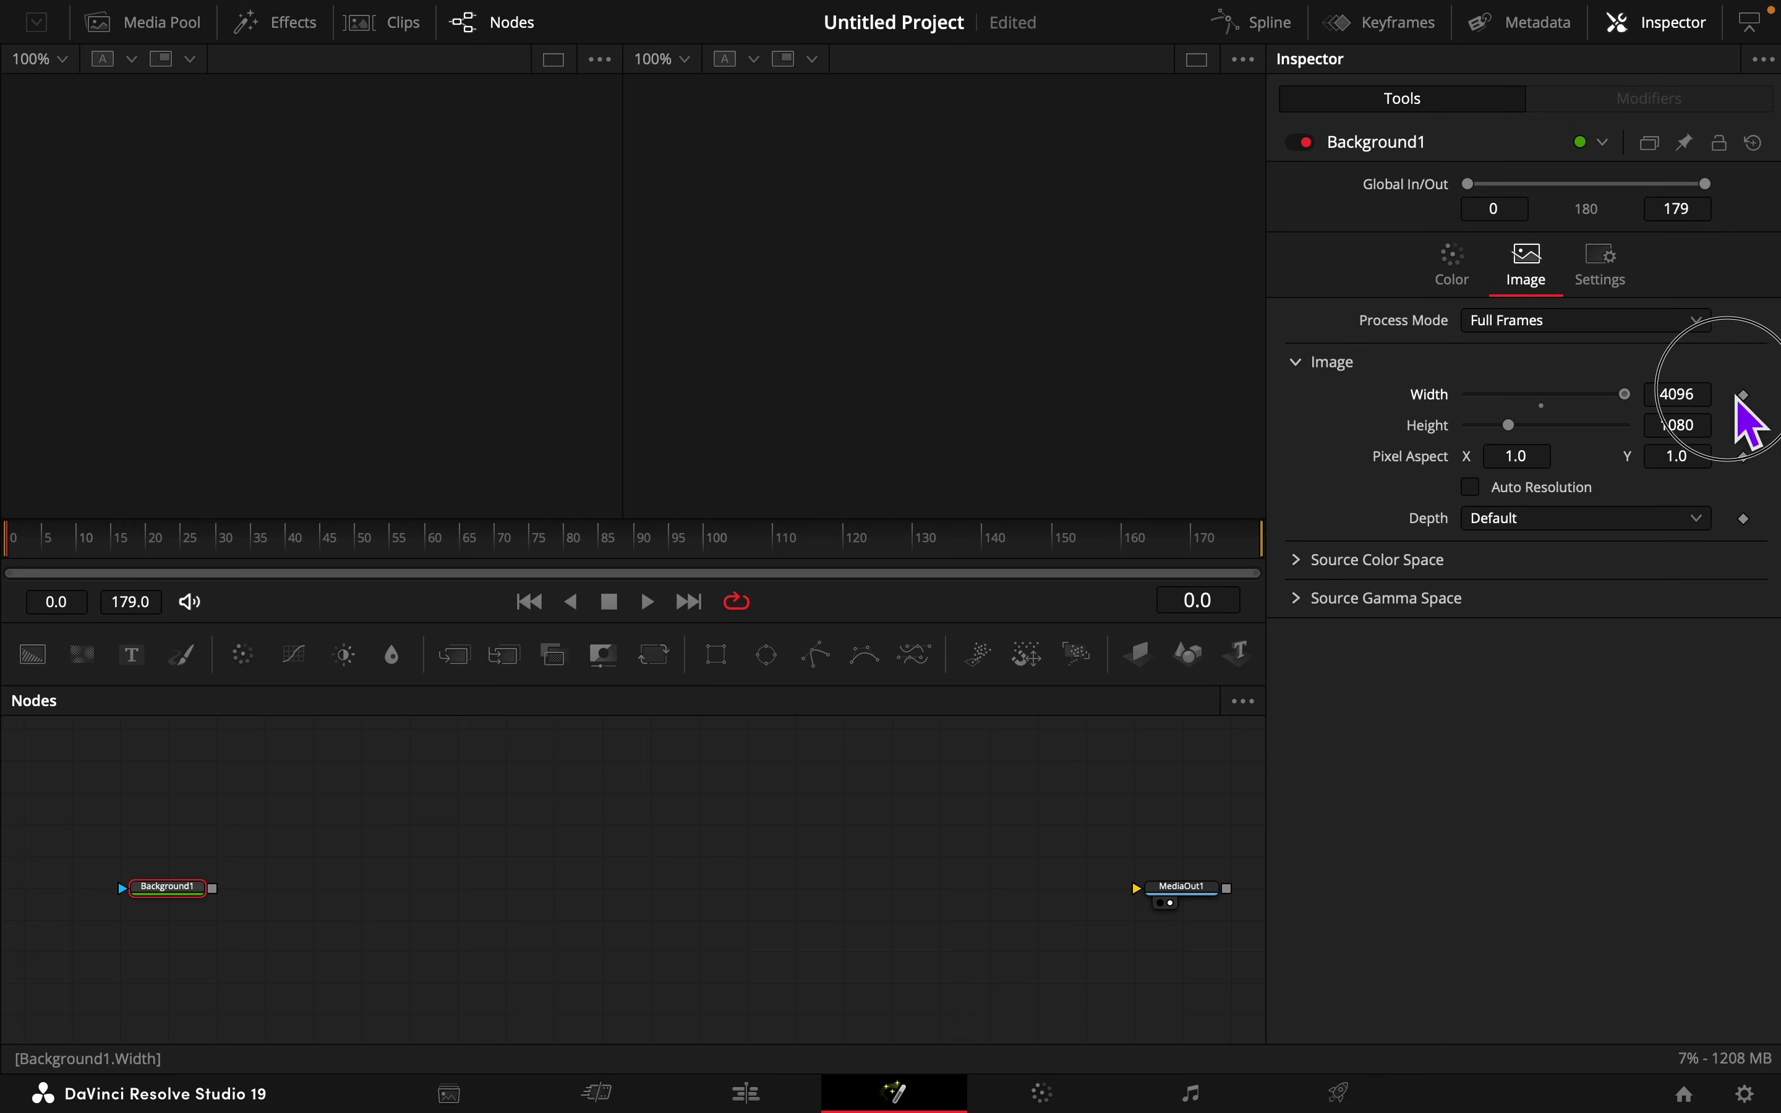
click(156, 903)
click(1197, 59)
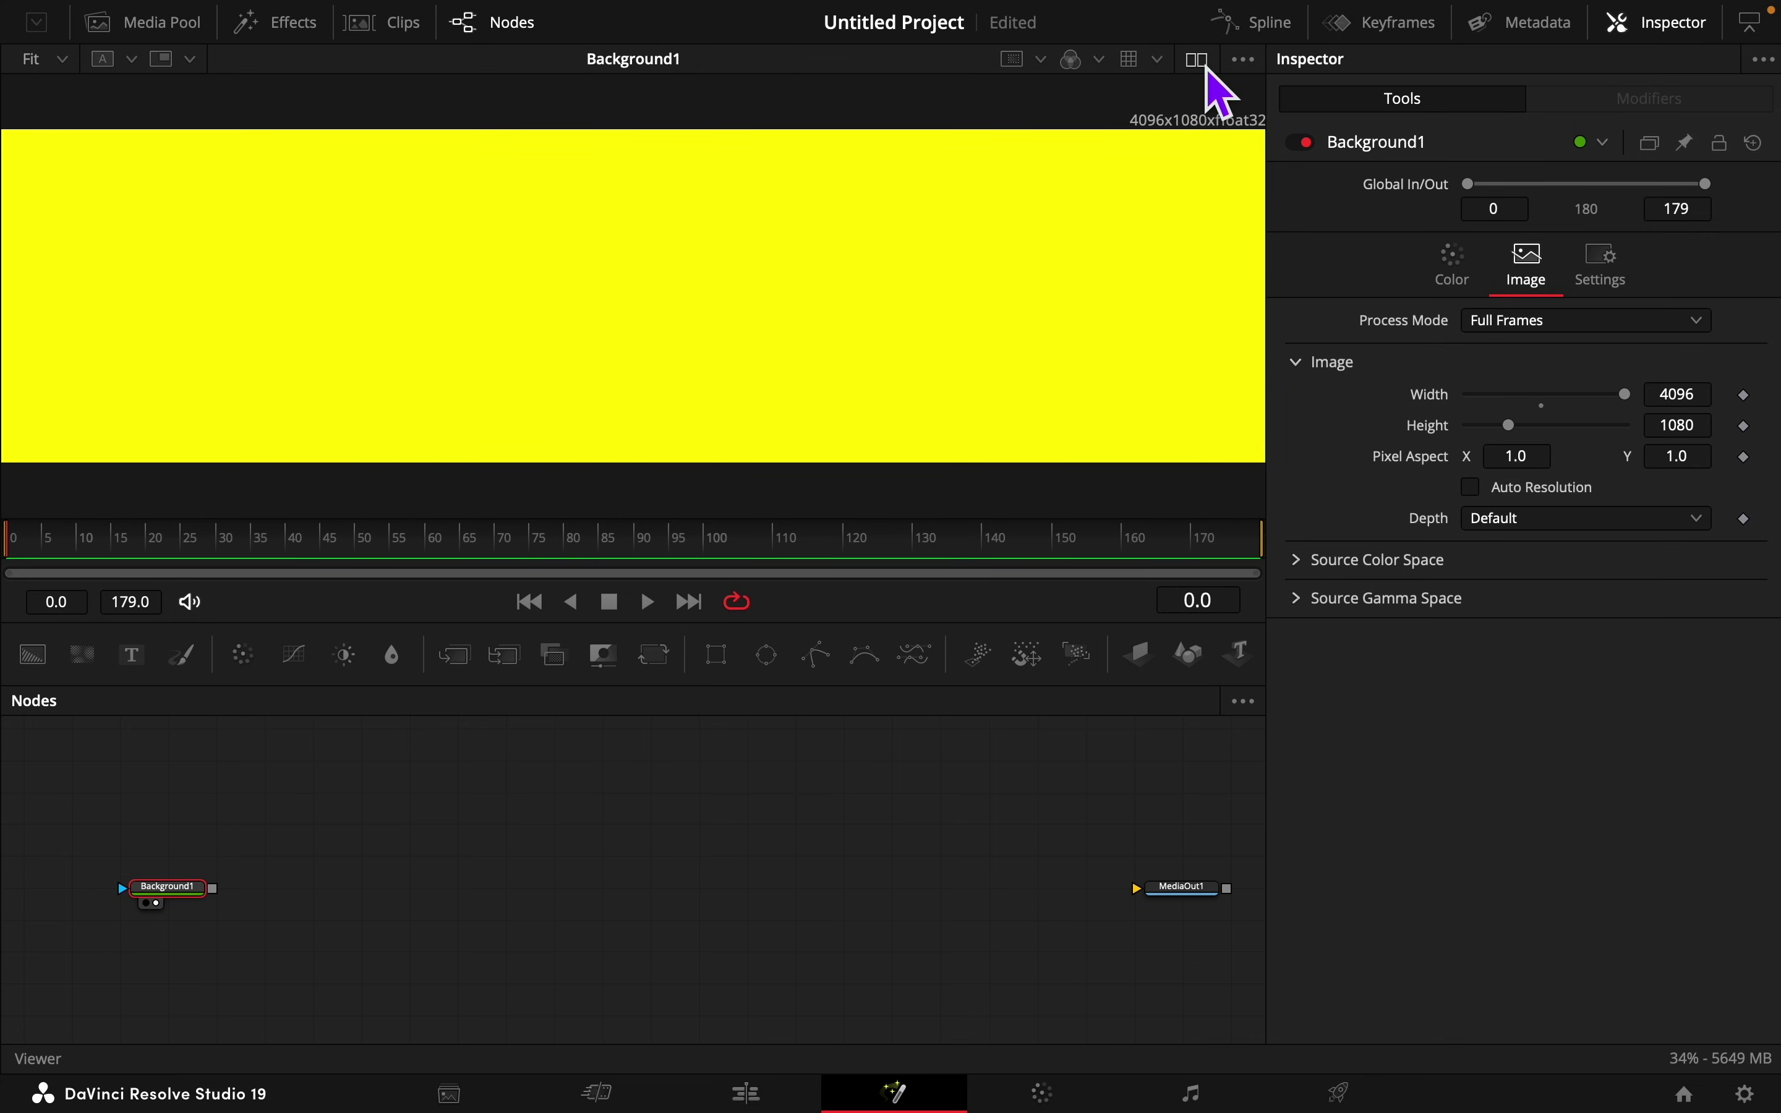
Step: Mask Background1 with a Polygon node placed beside it and draw a roughly horizontal two-point line across the frame
click(819, 655)
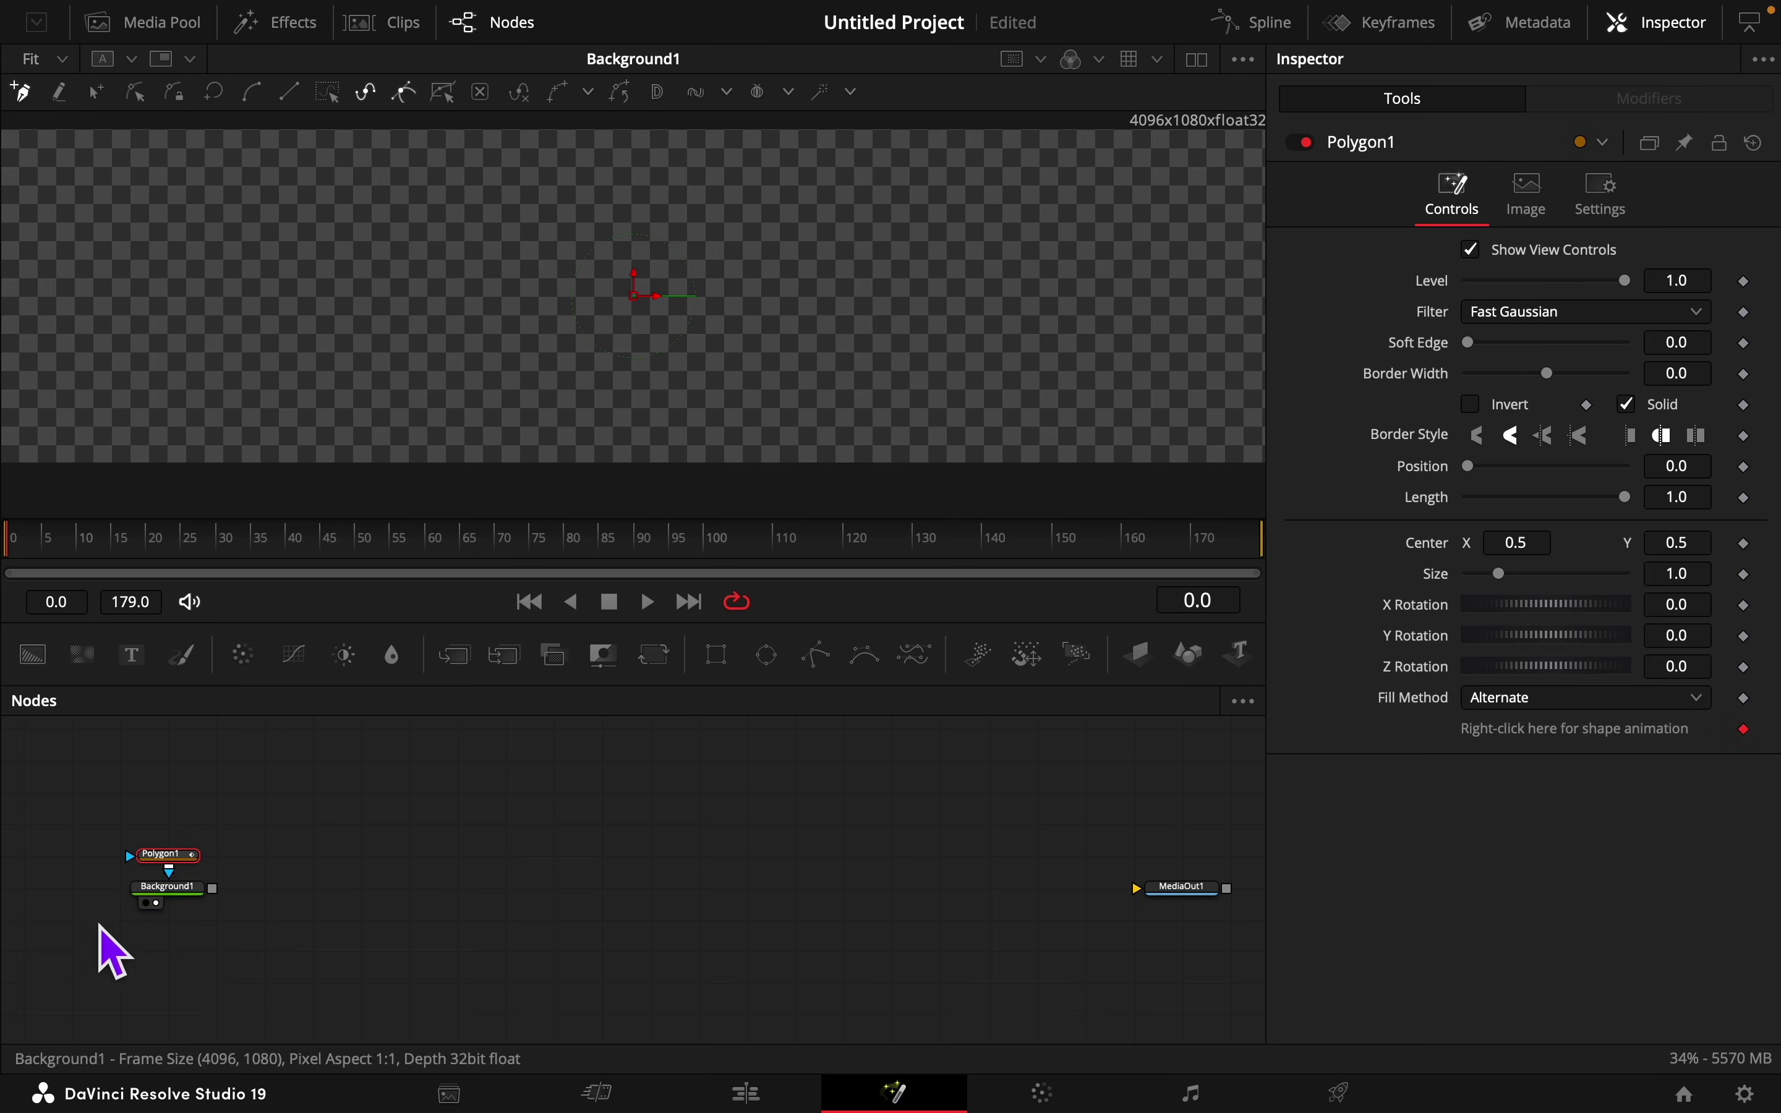
drag(159, 858, 67, 890)
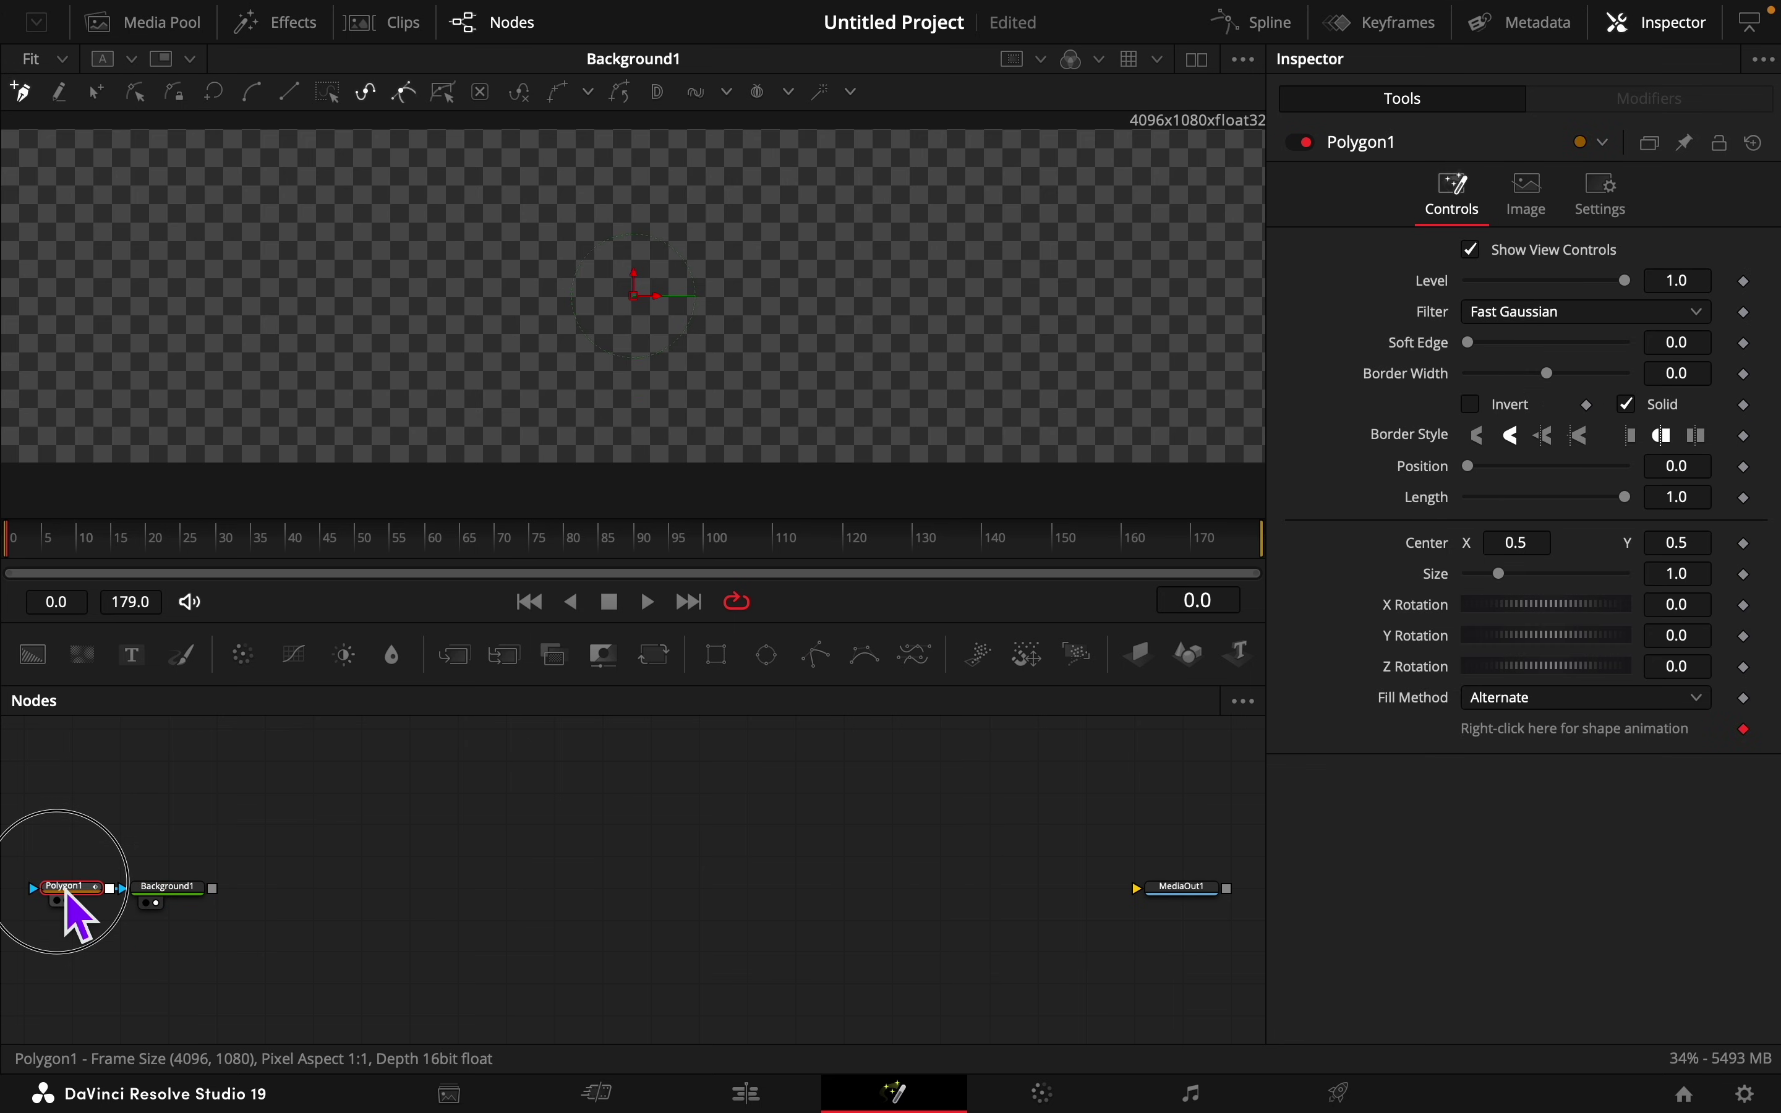
drag(69, 300, 195, 300)
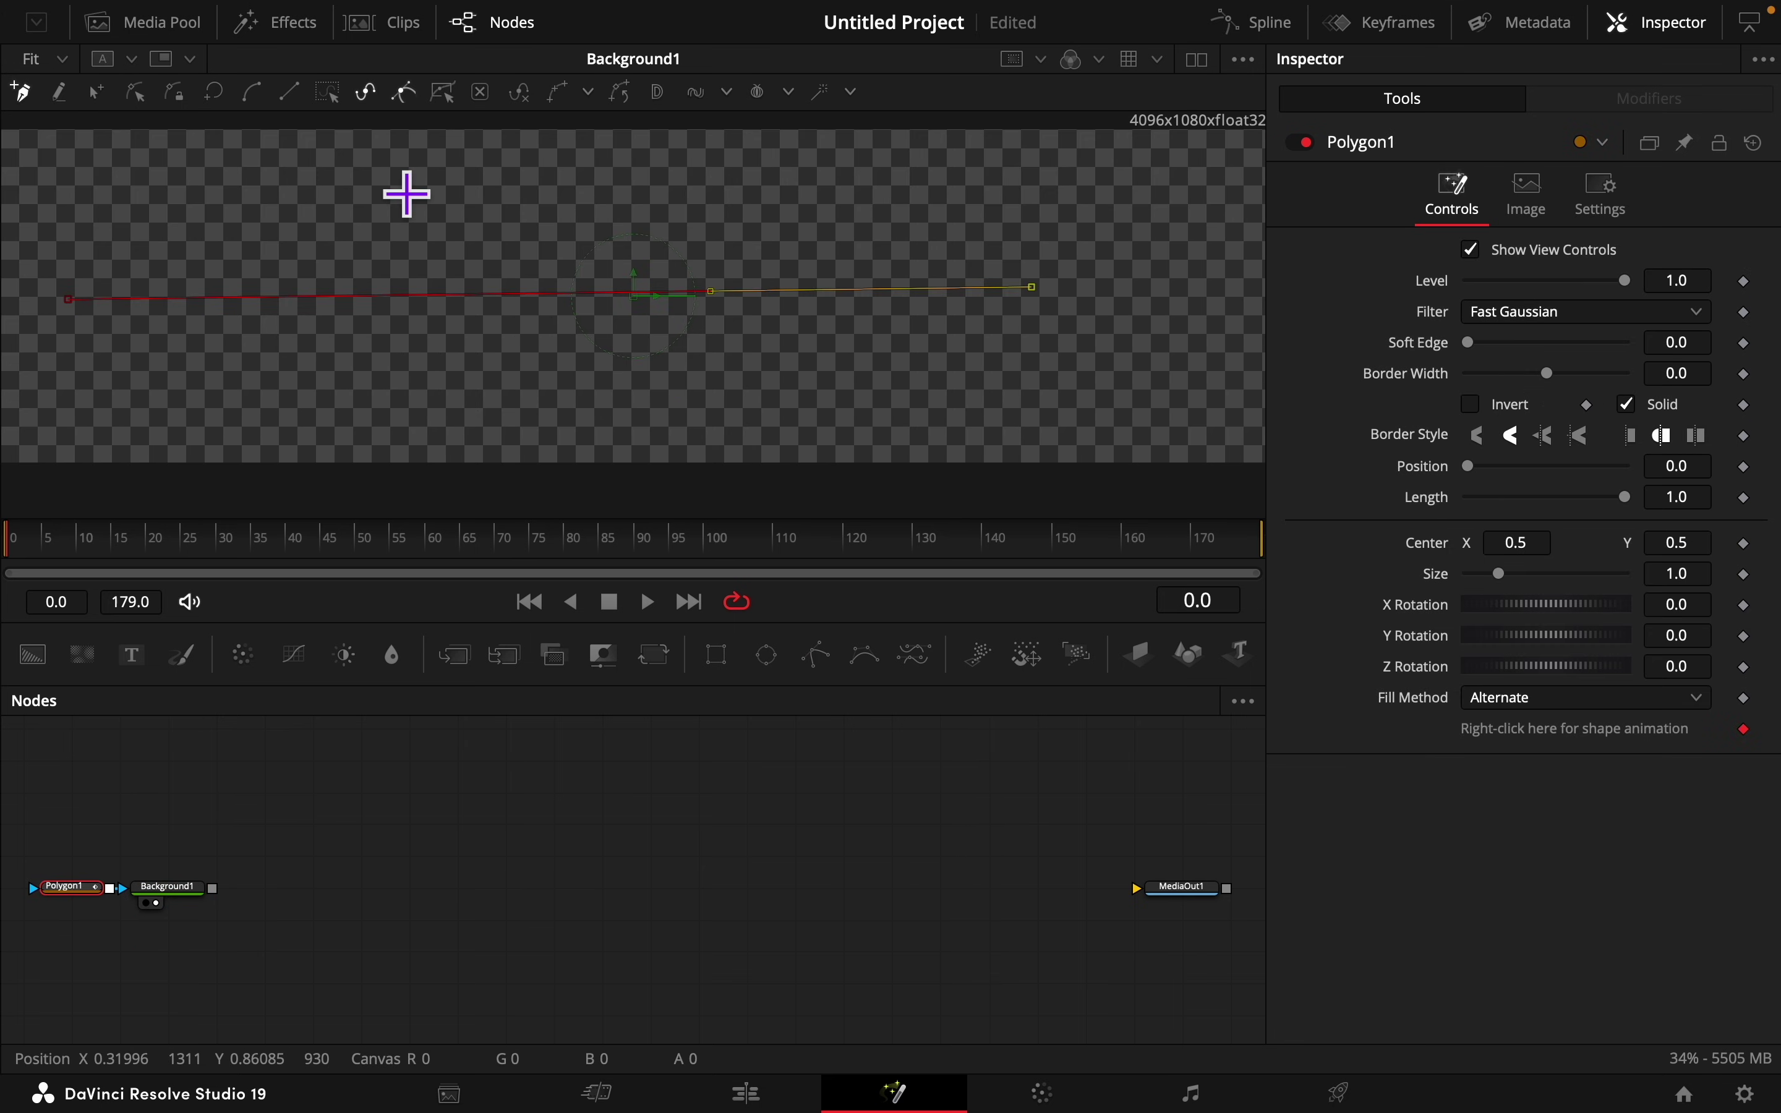
Step: Publish both points of the polygon line and remove its automatic shape animation
click(96, 92)
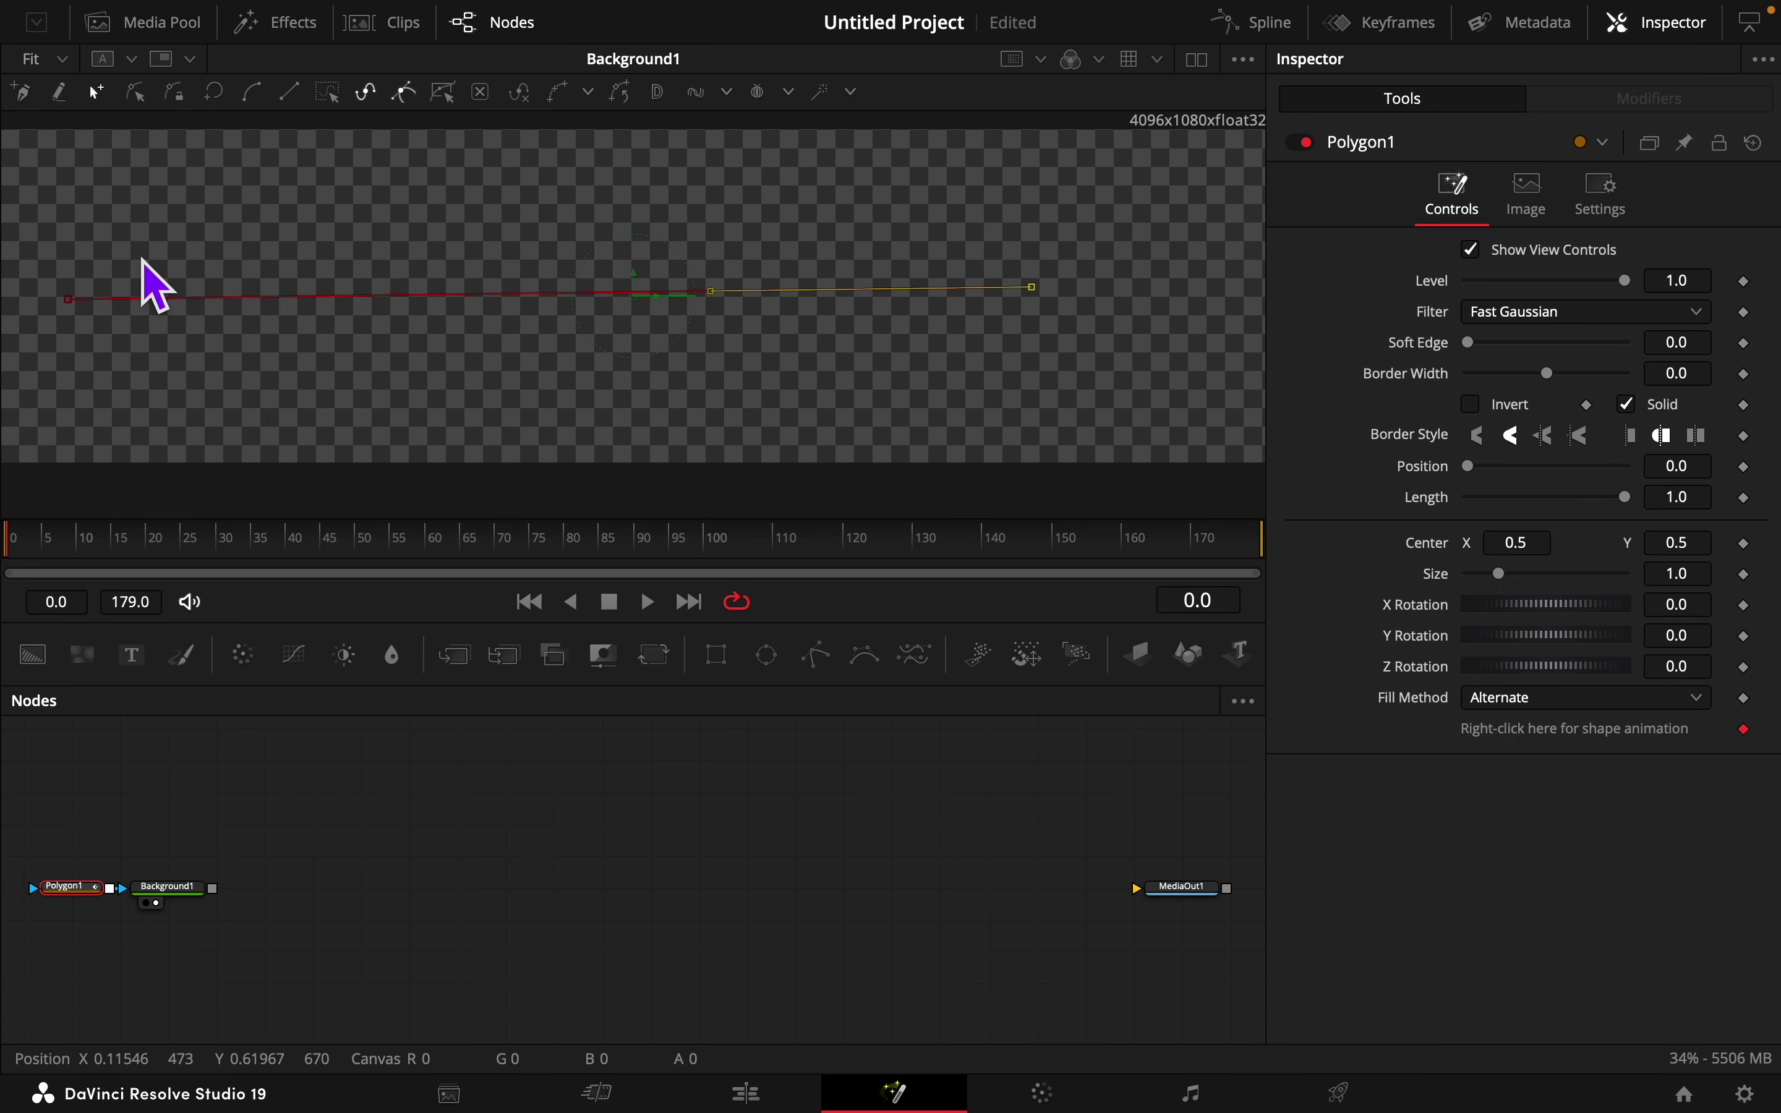
drag(48, 239, 1313, 438)
click(590, 94)
click(622, 127)
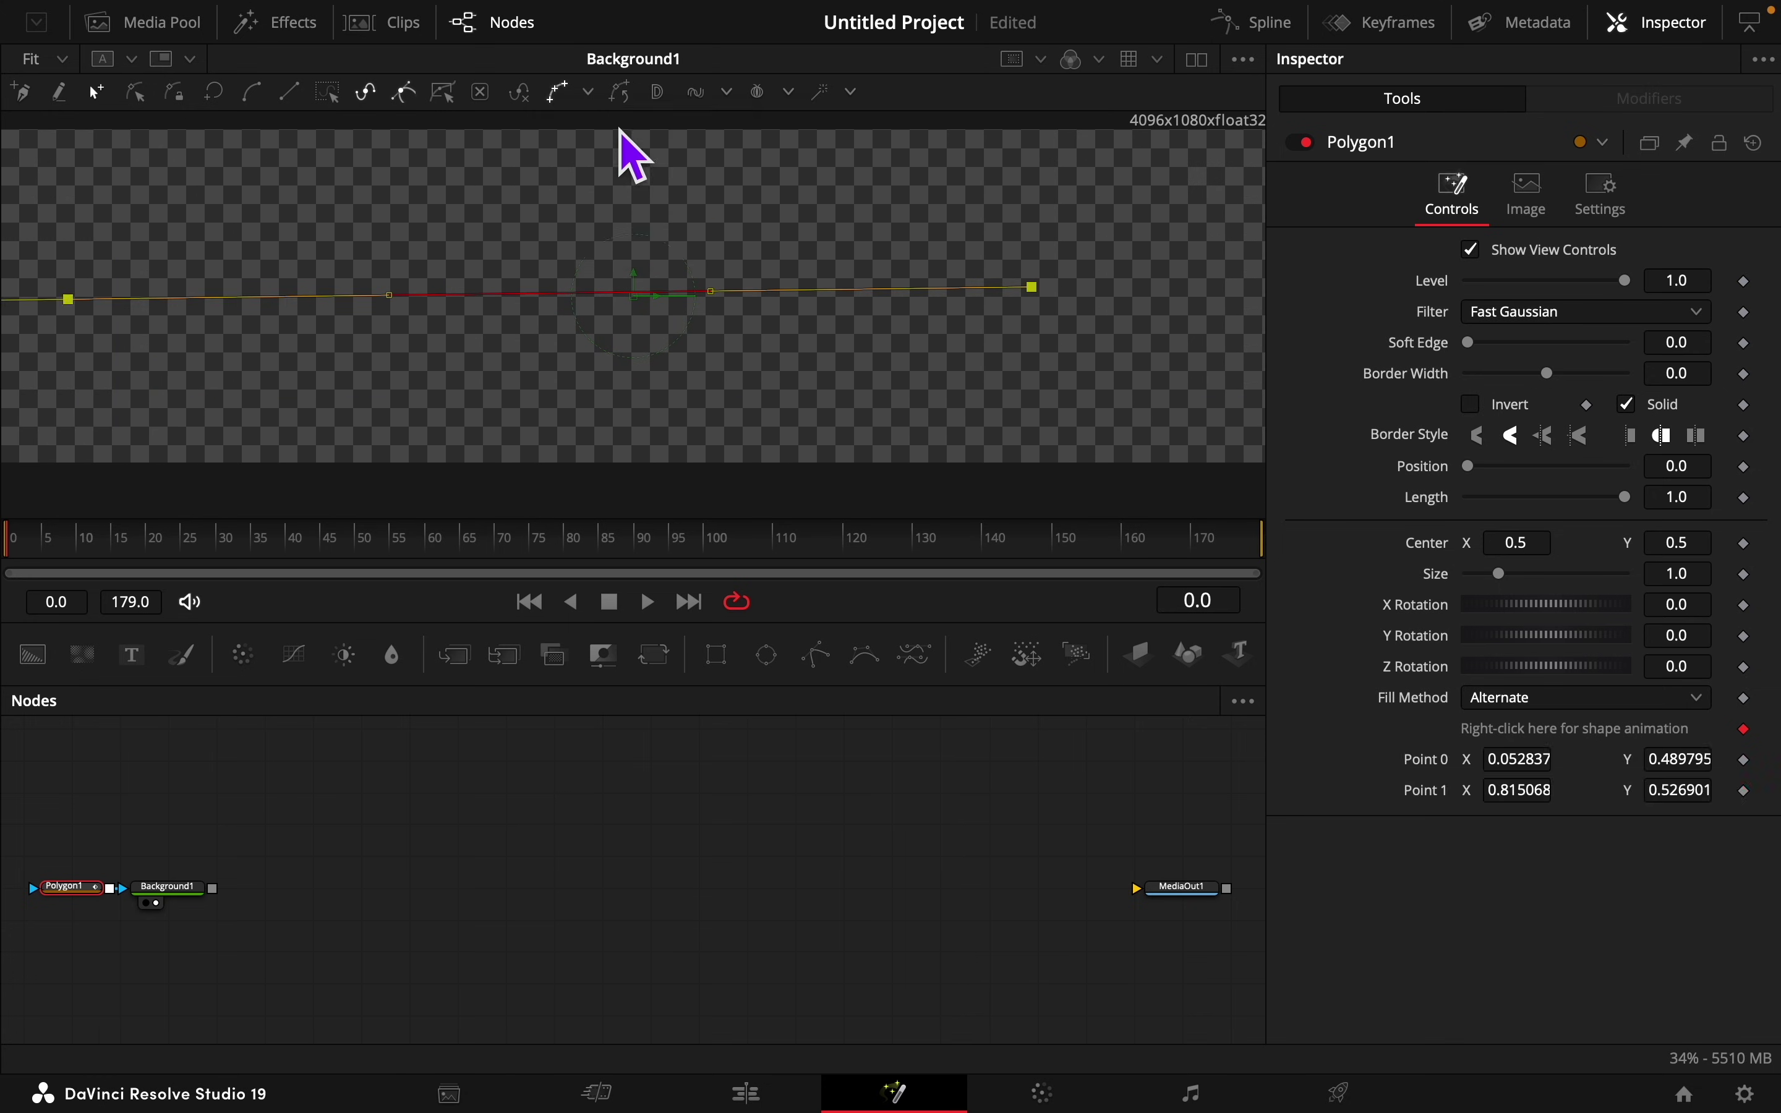
right_click(1608, 736)
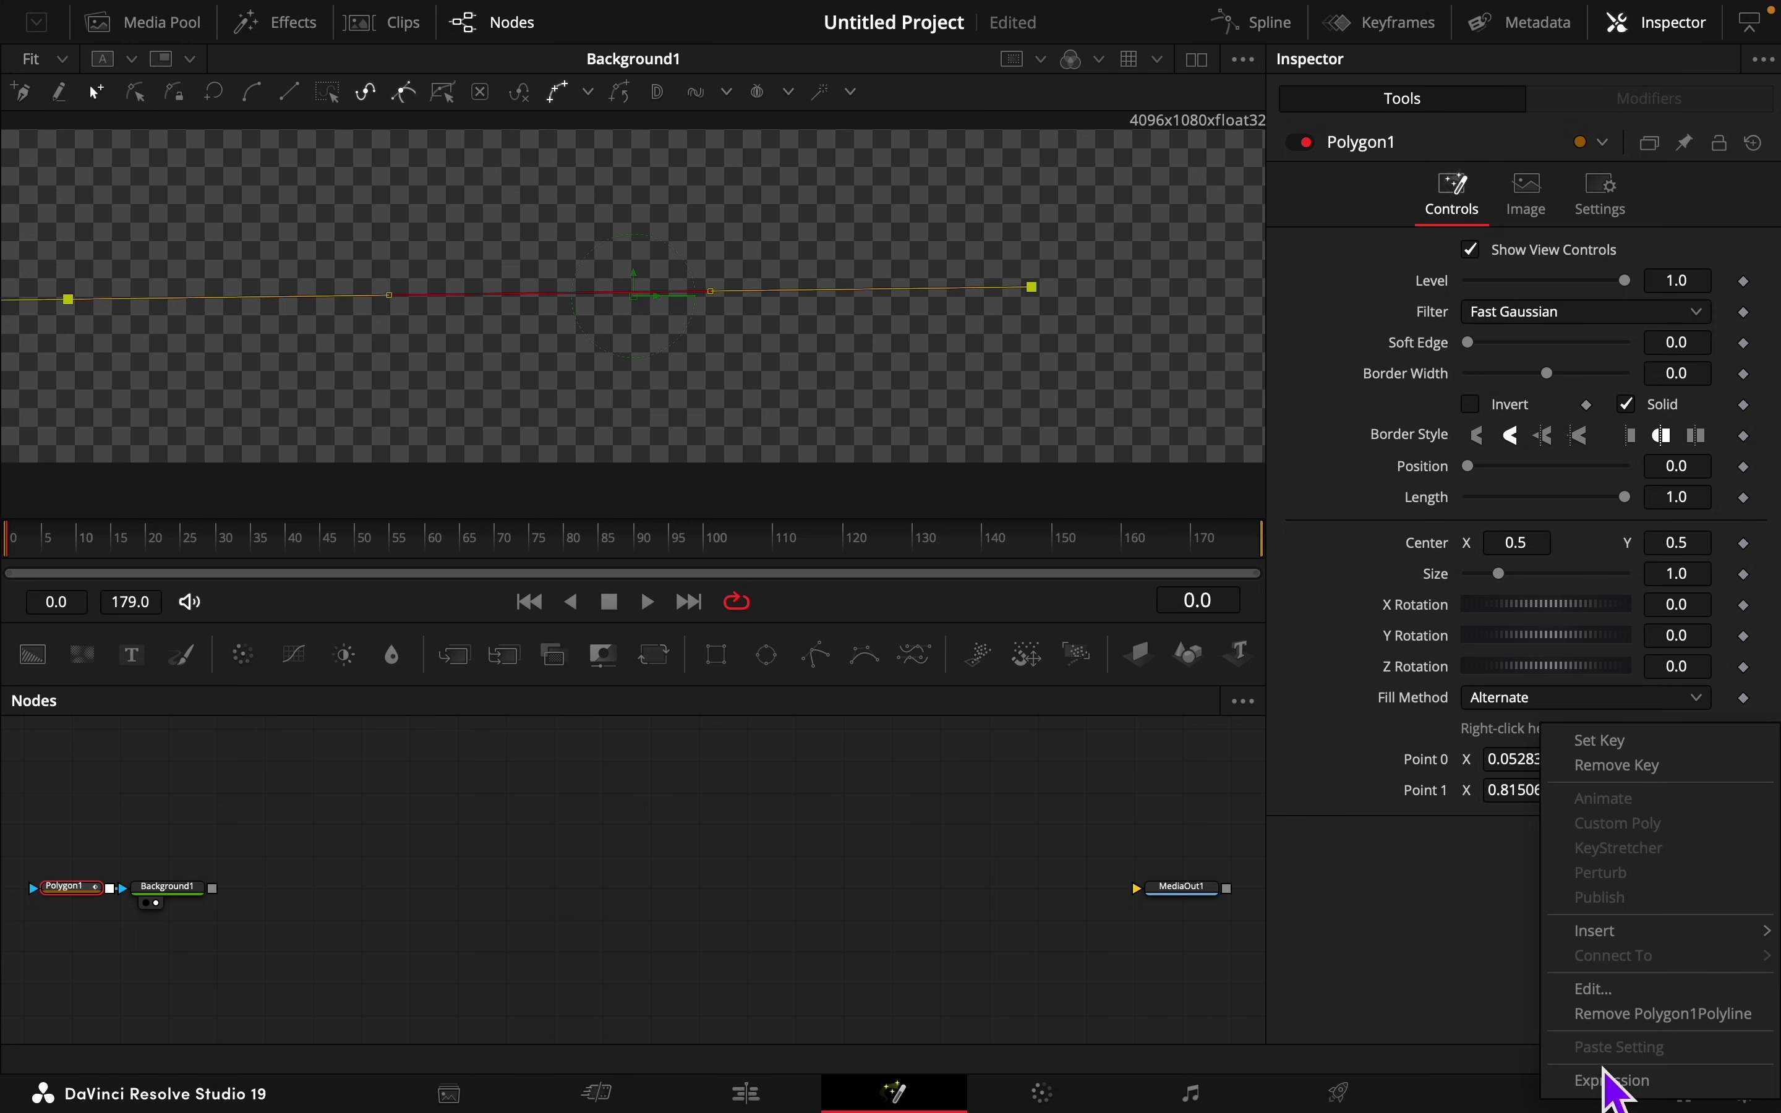
click(1584, 1014)
Step: Set the polygon's Point 0 to X 0.0, Y 0.5 and Point 1 to X 0.8, Y 0.5
text(0)
key(Tab)
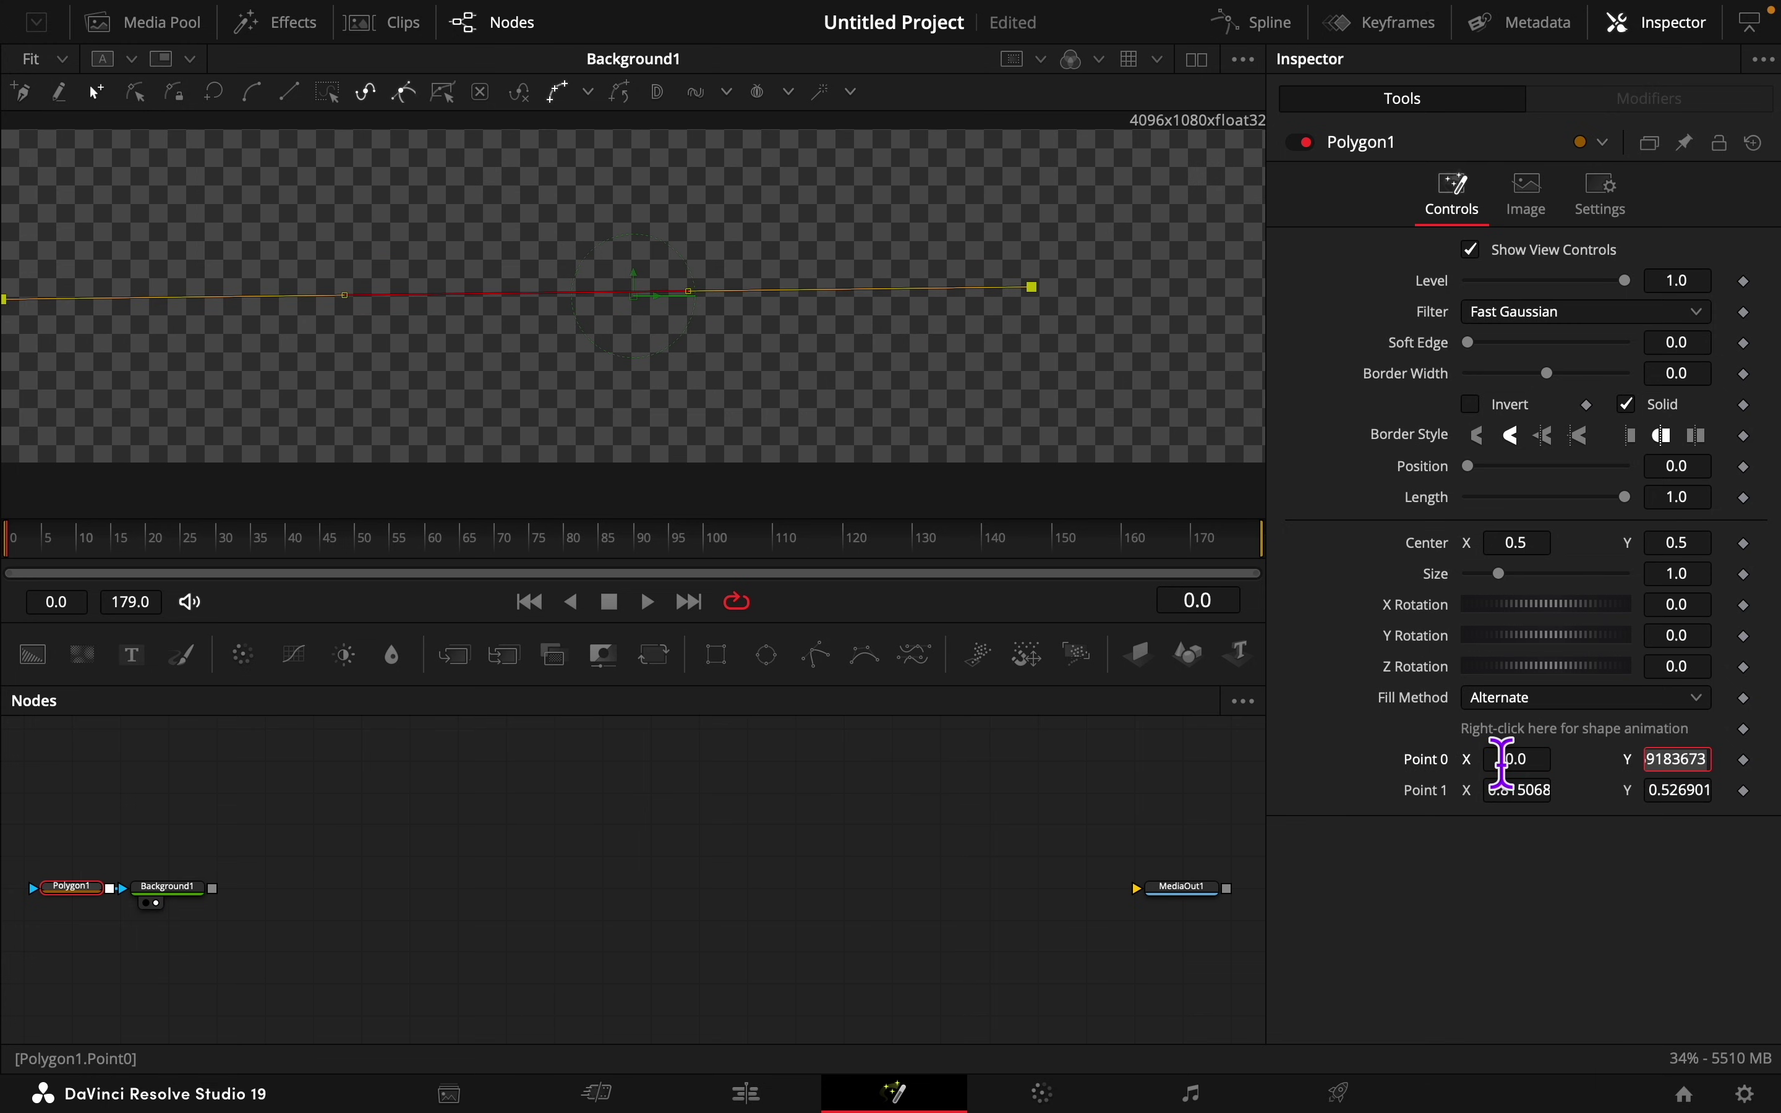
text(0.5)
key(Tab)
text(0.8)
key(Tab)
text(0.5)
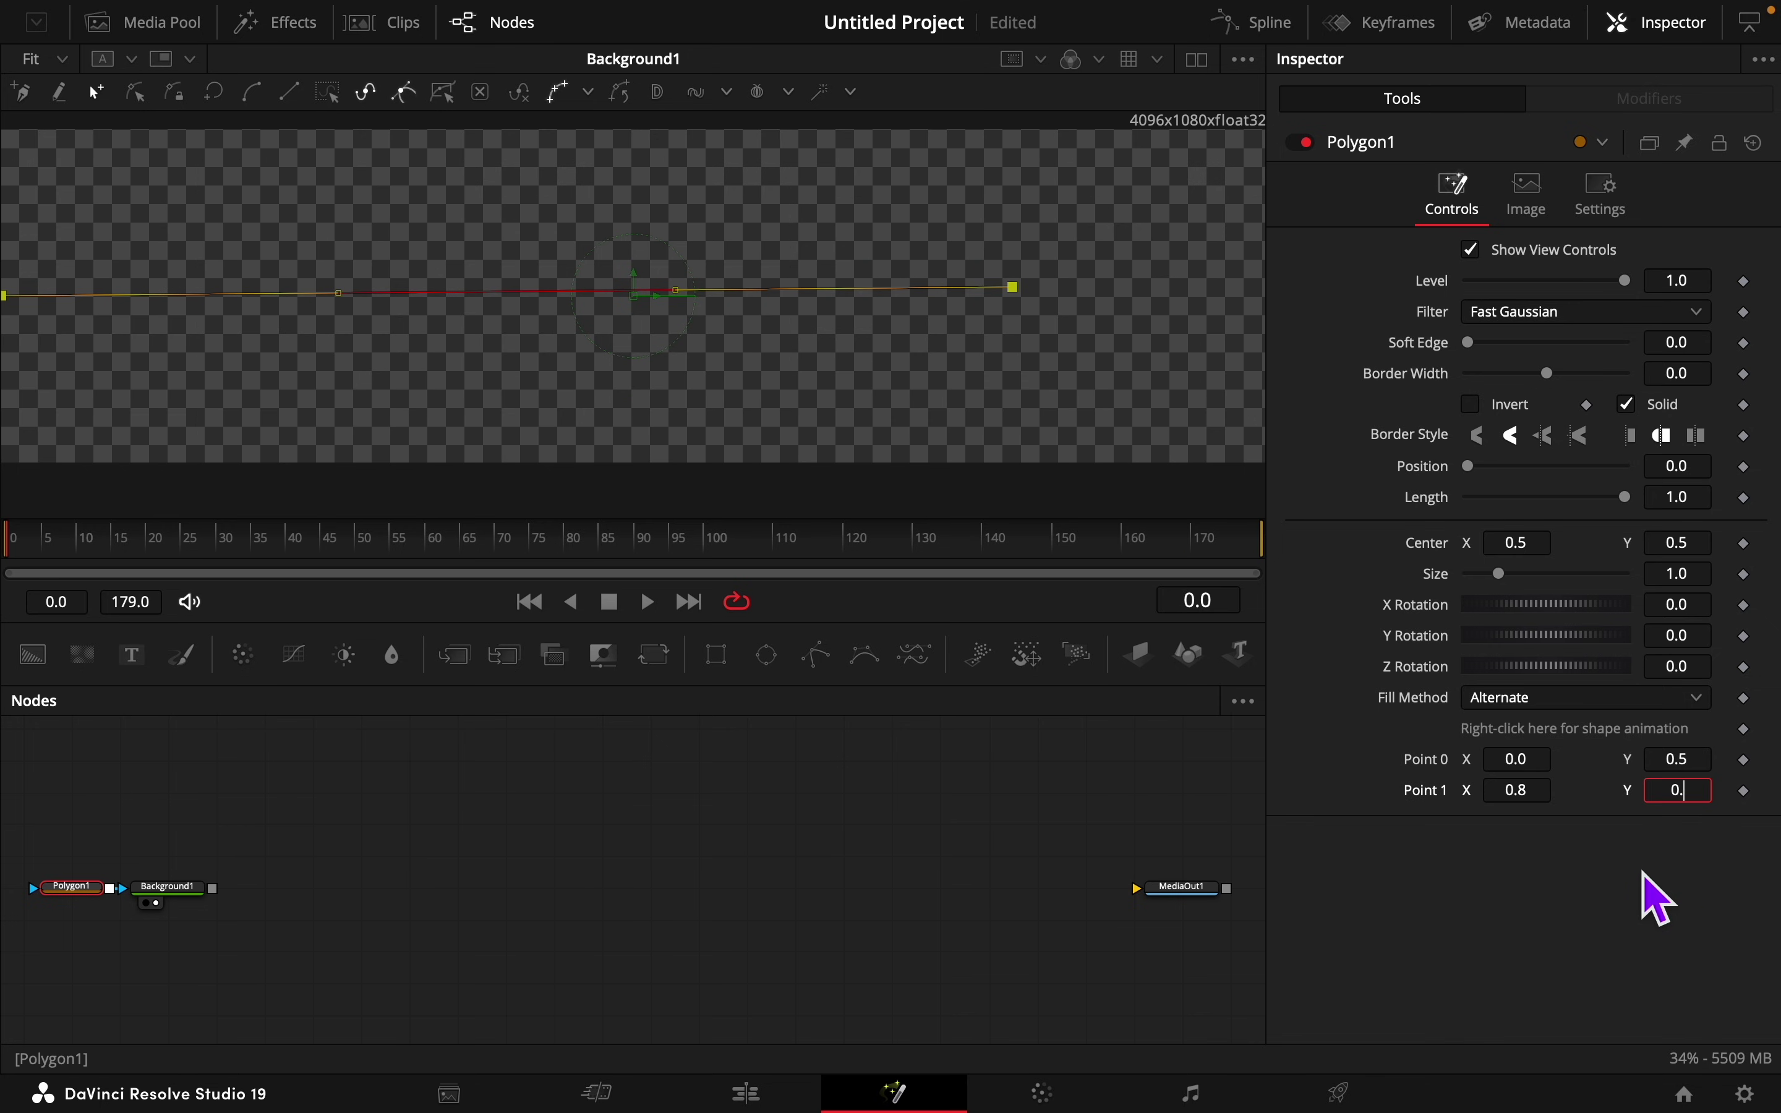
key(Tab)
Step: Set the polygon's Border Width to 0.004
click(1698, 369)
text(04)
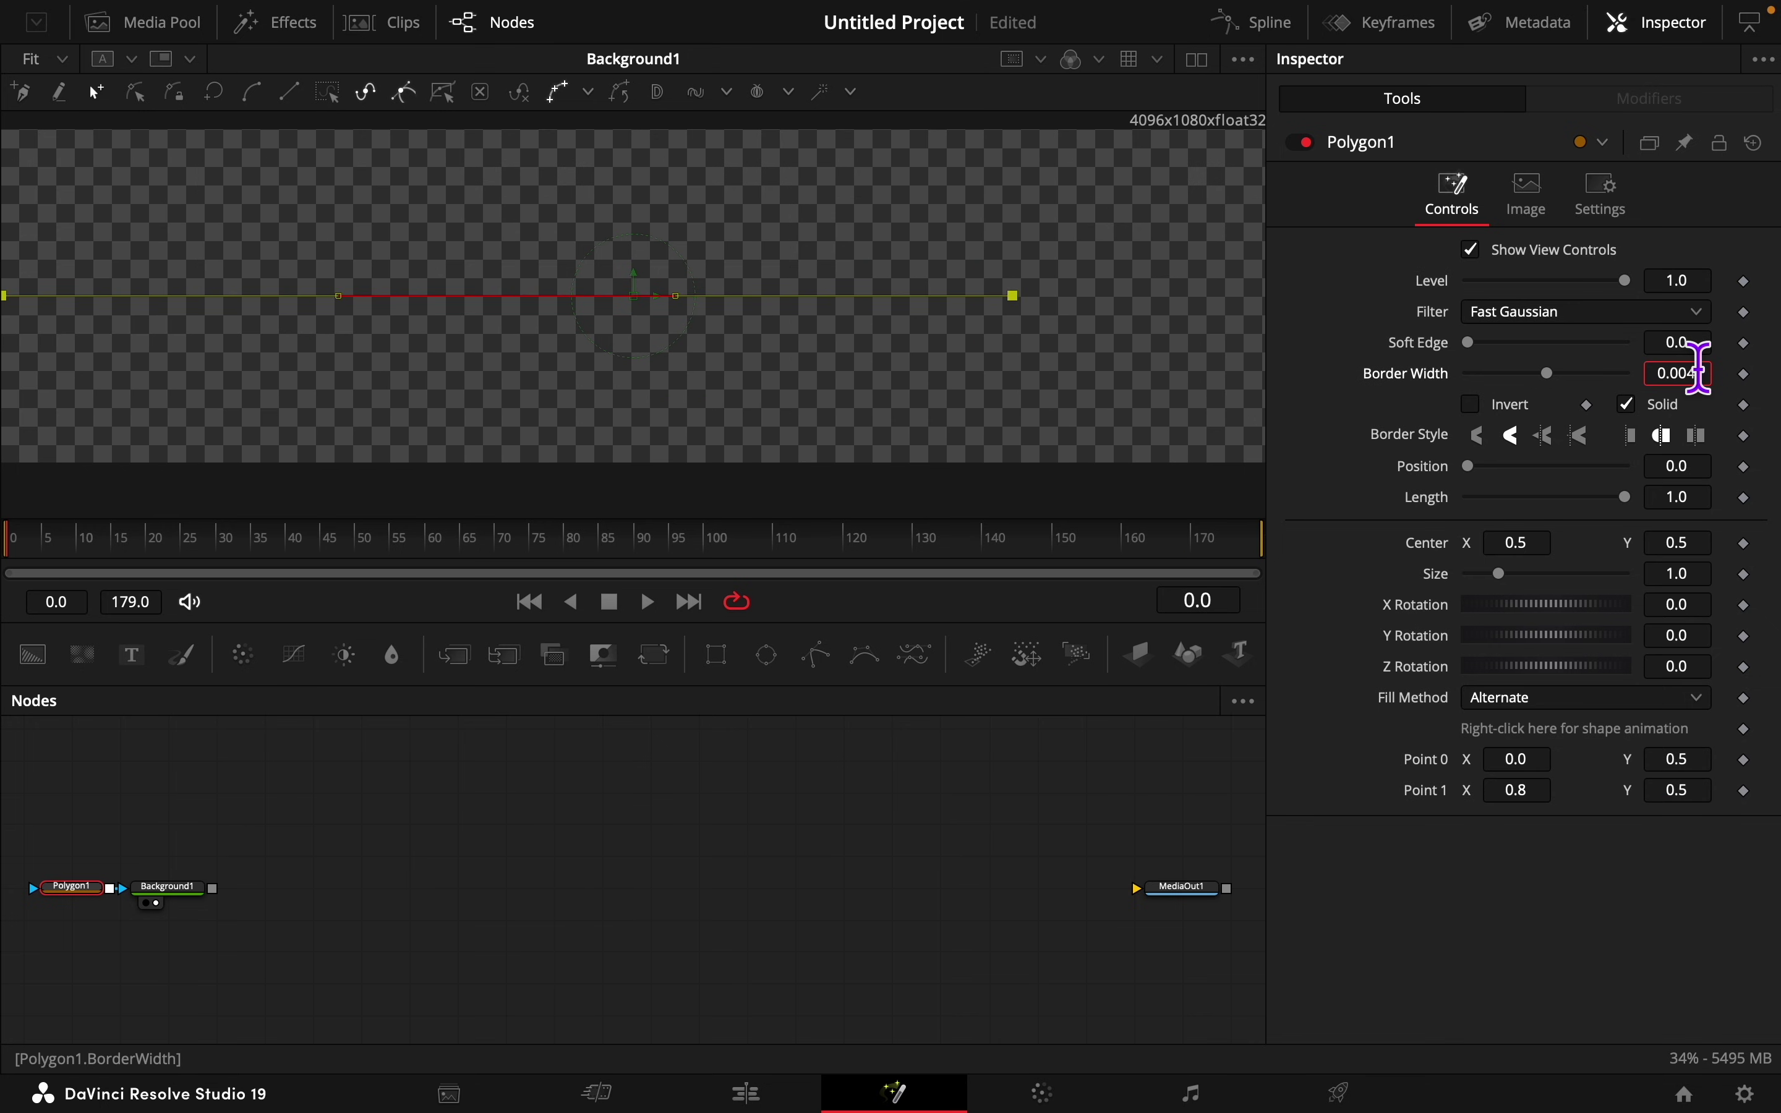
key(Tab)
Step: Keyframe the polygon's Length at 0.0 on frame 0 and 0.25 on frame 20
click(1744, 498)
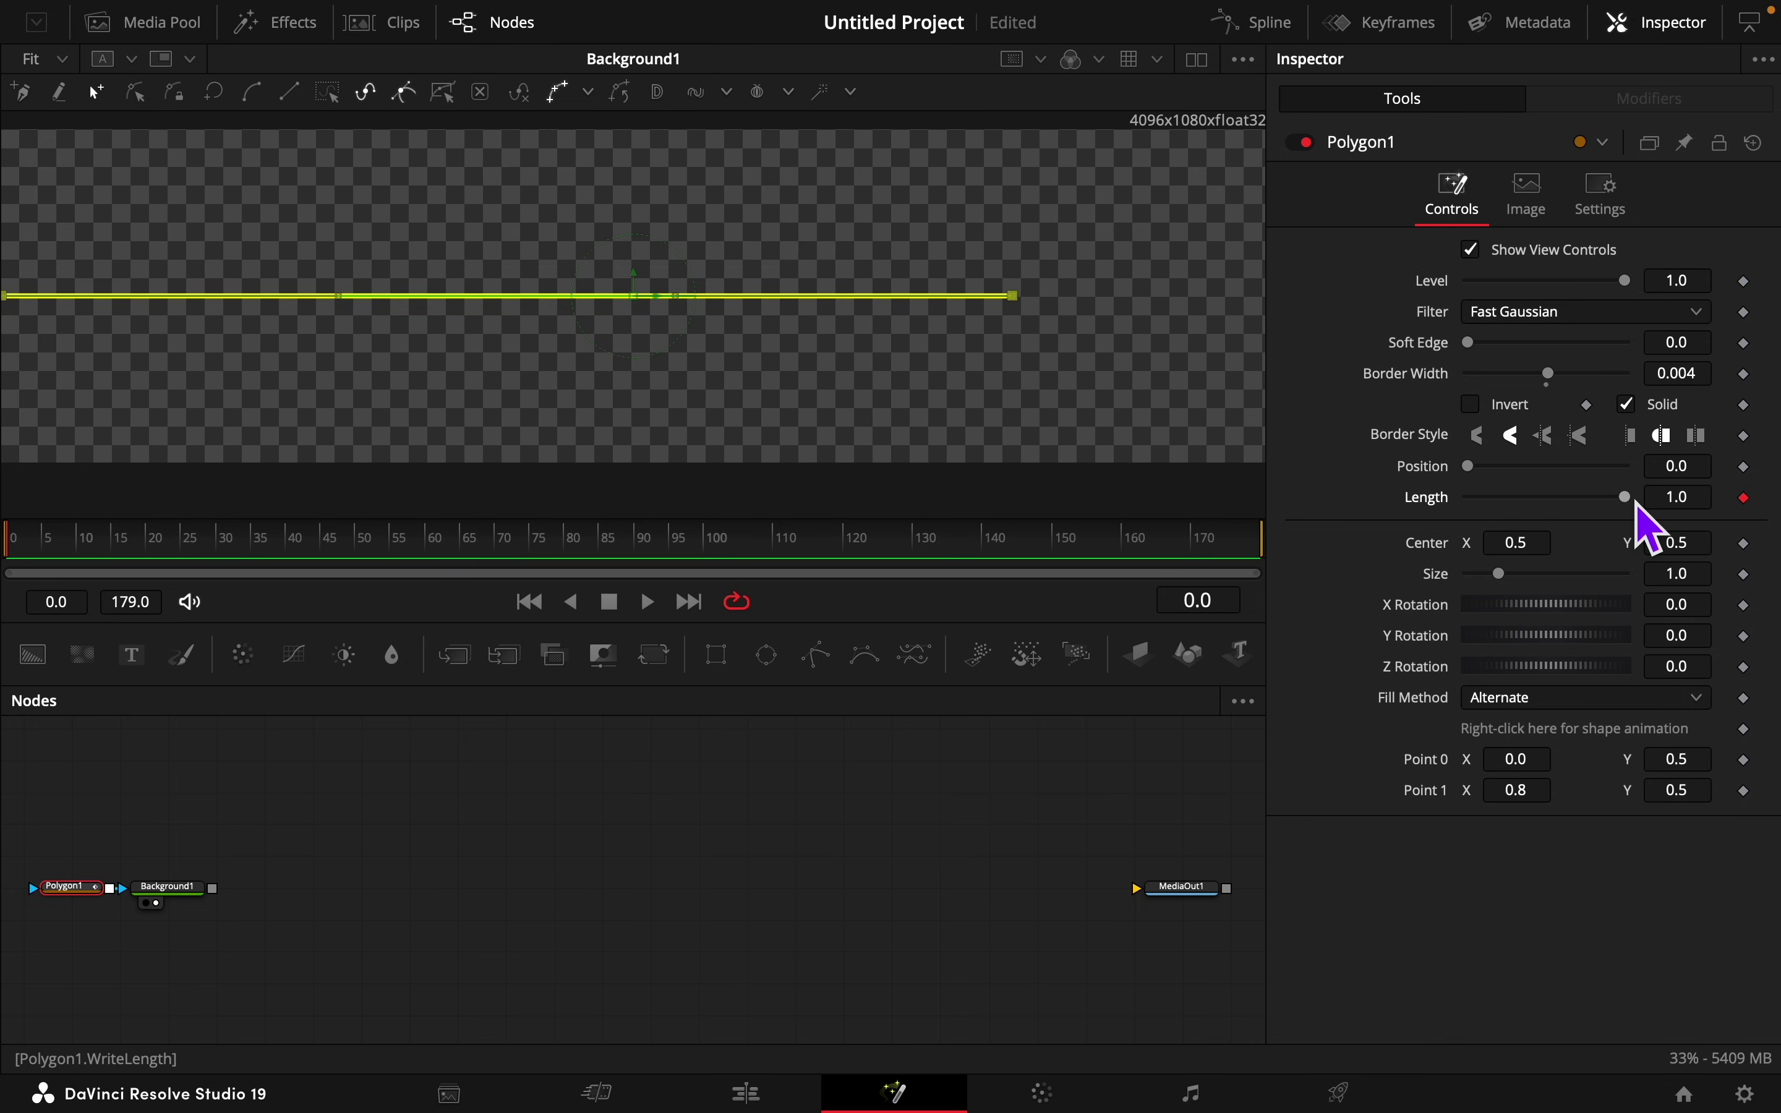
drag(1627, 498, 1285, 521)
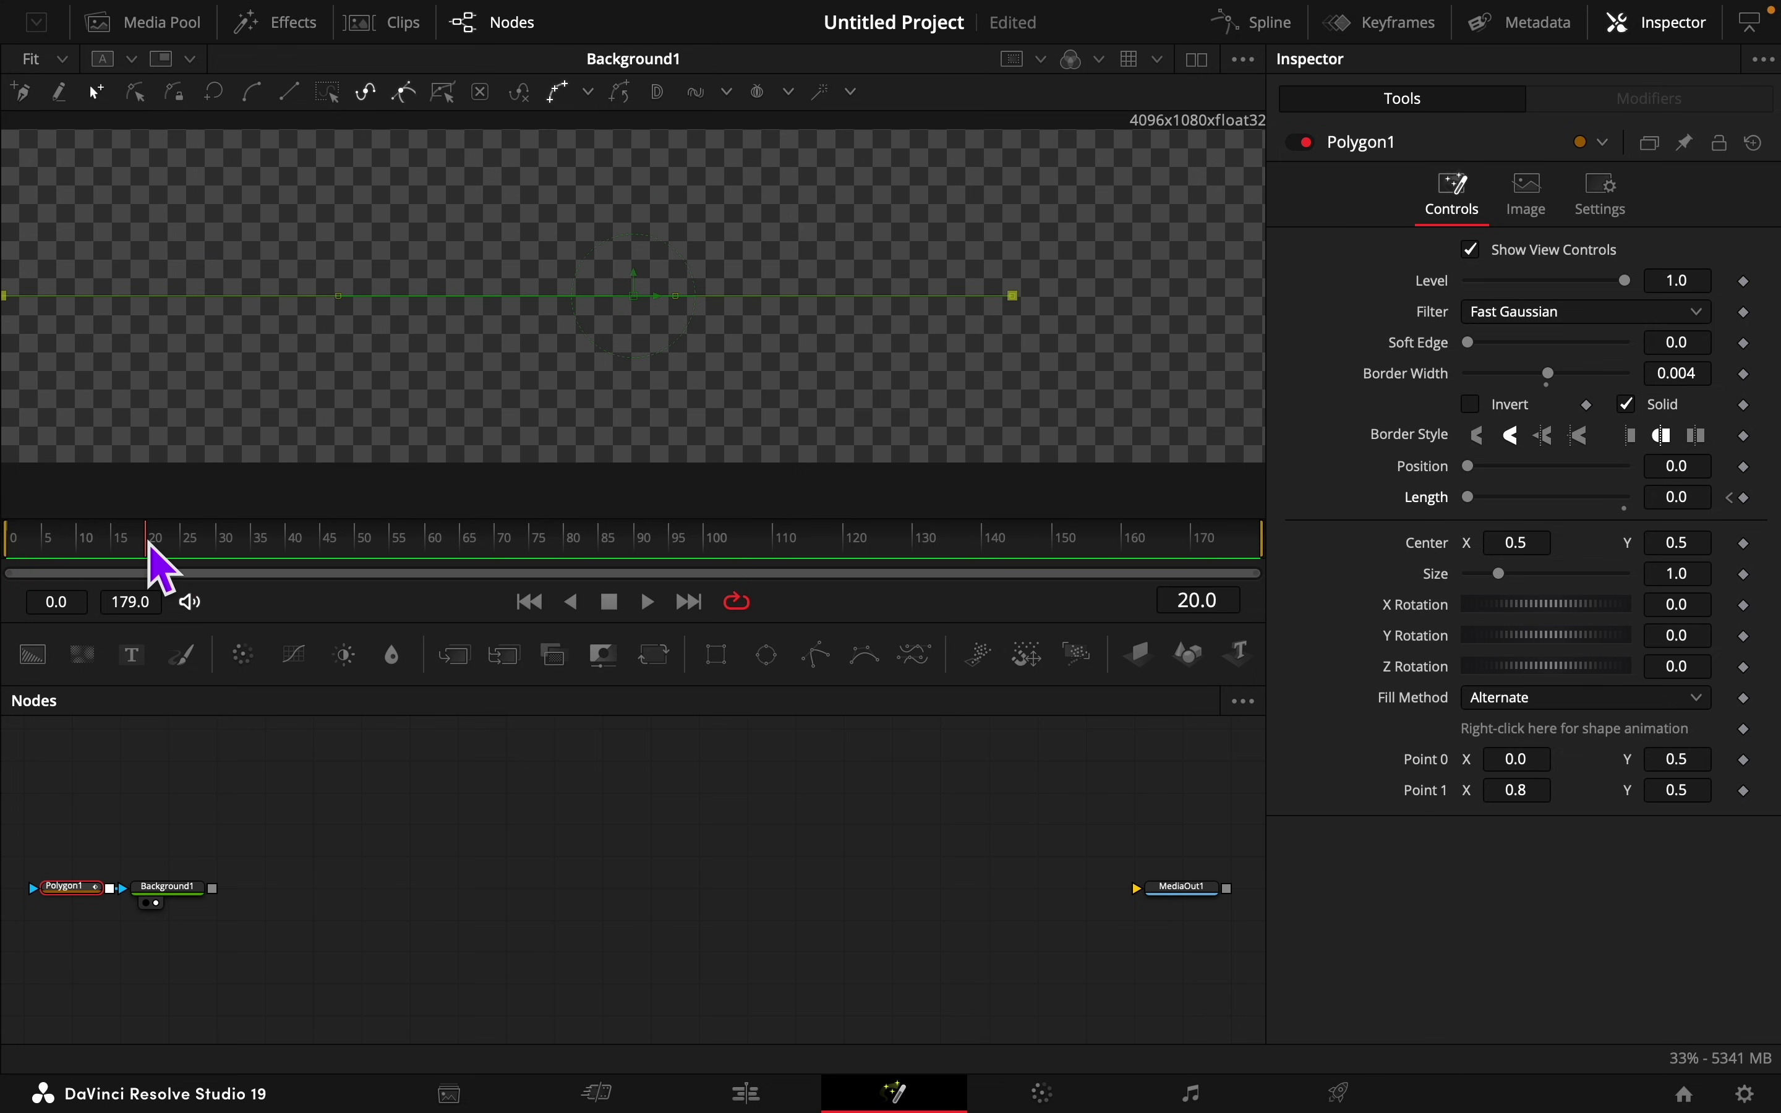
click(1698, 503)
text(0.25)
key(Tab)
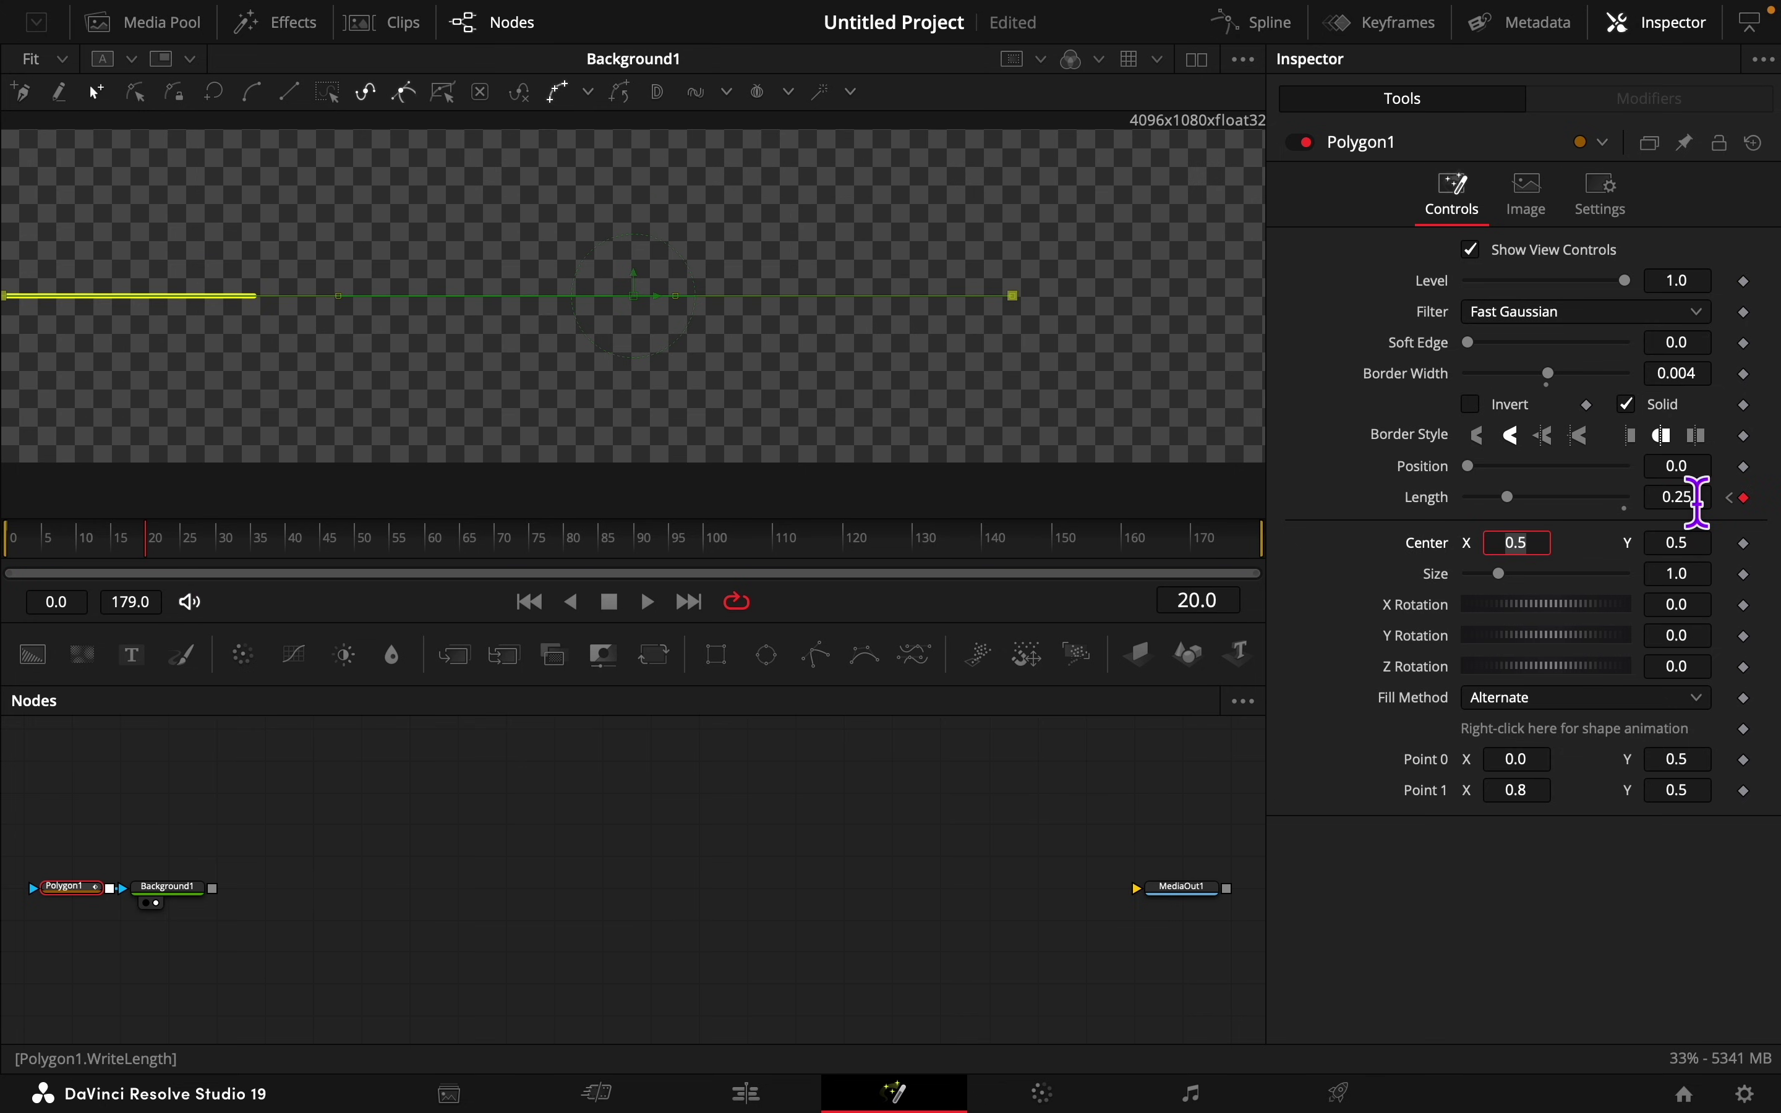
Step: Continue the polygon's Length animation with keyframes of 0.25 at frame 60, 0.665 at frame 80, a hold at frame 120, and 1.0 at frame 140
drag(152, 557, 431, 552)
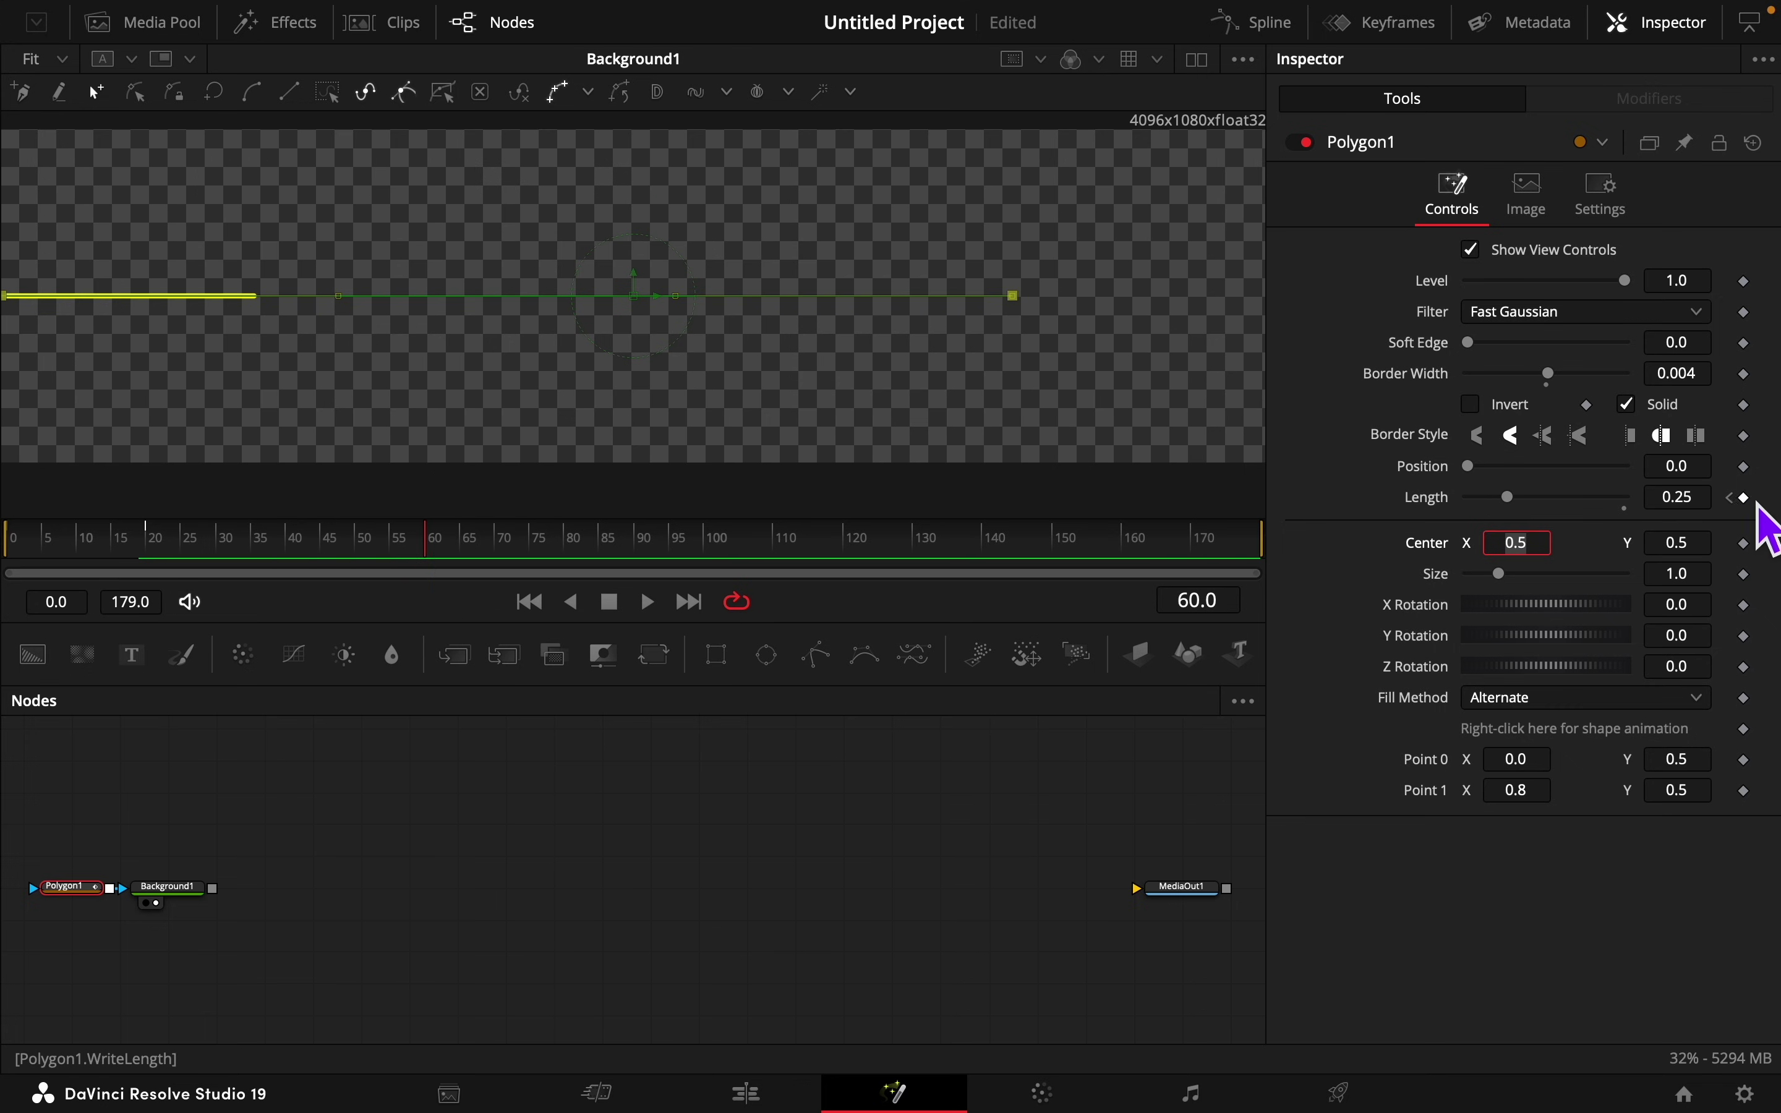
click(568, 540)
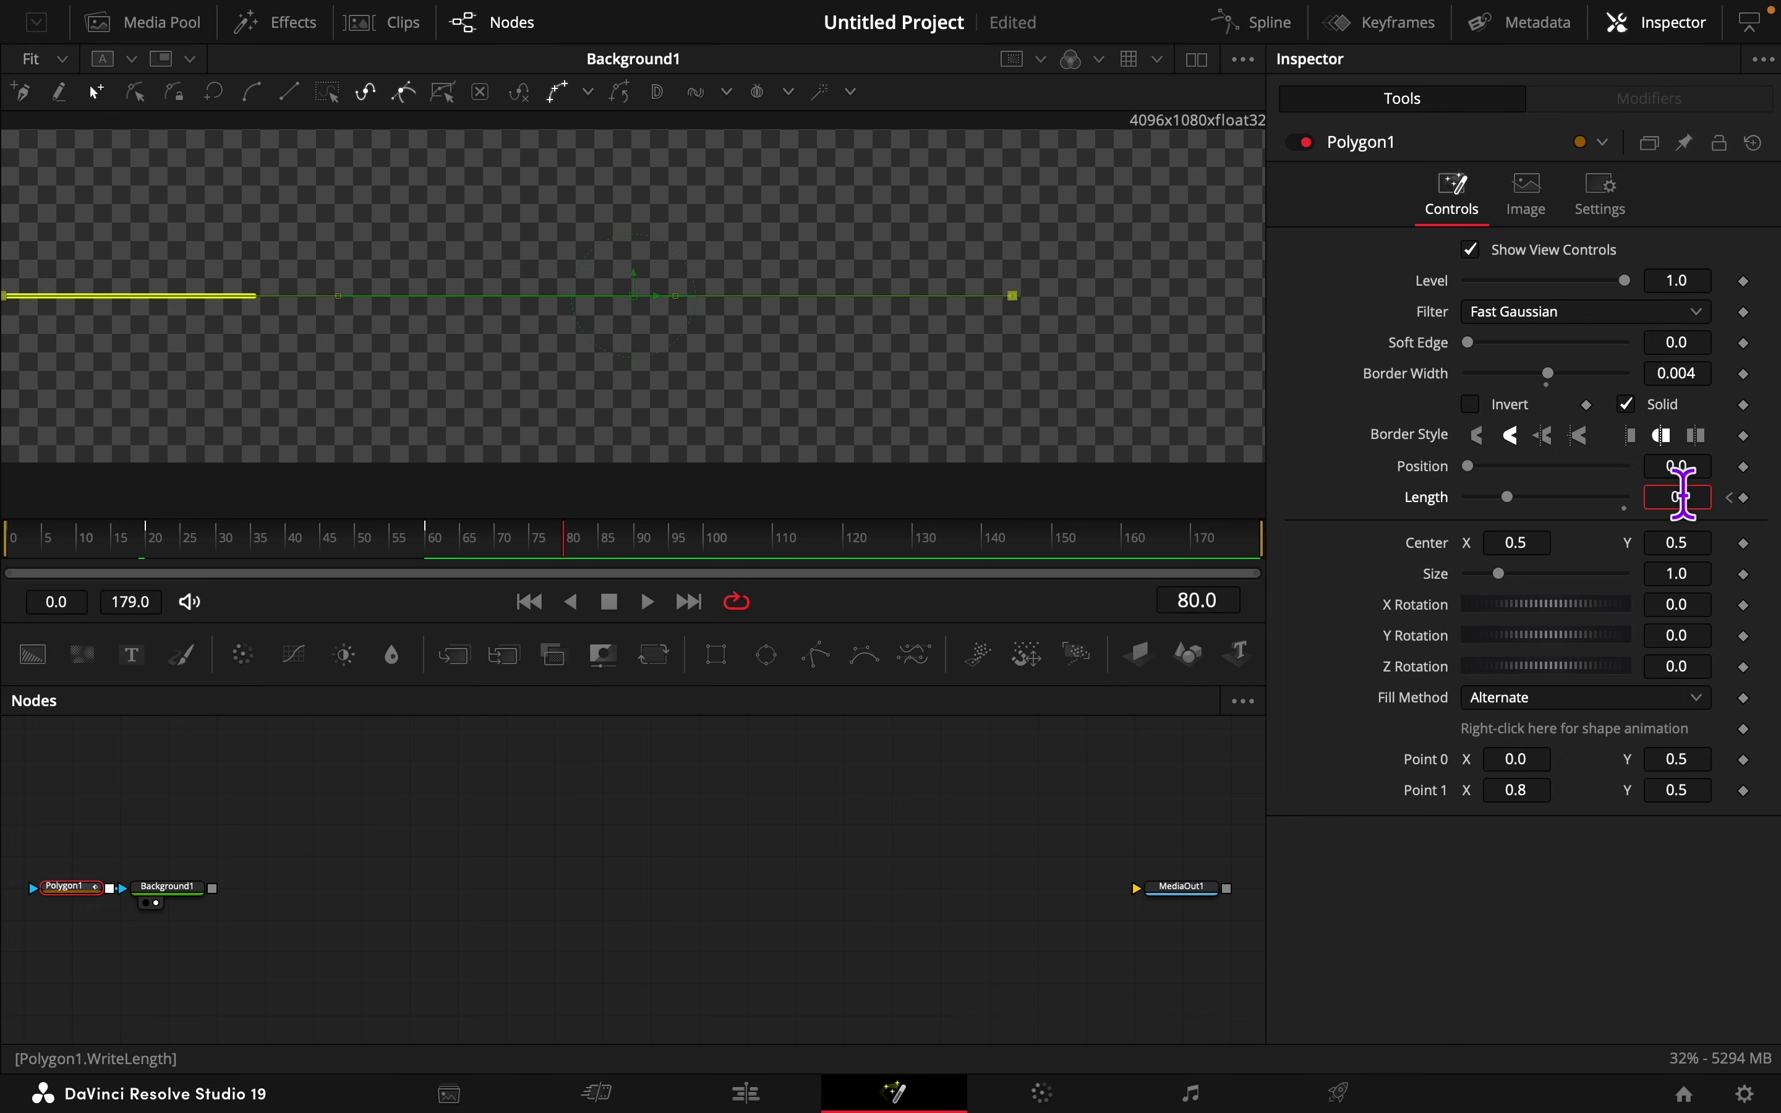
click(1683, 494)
text(0.665)
key(Tab)
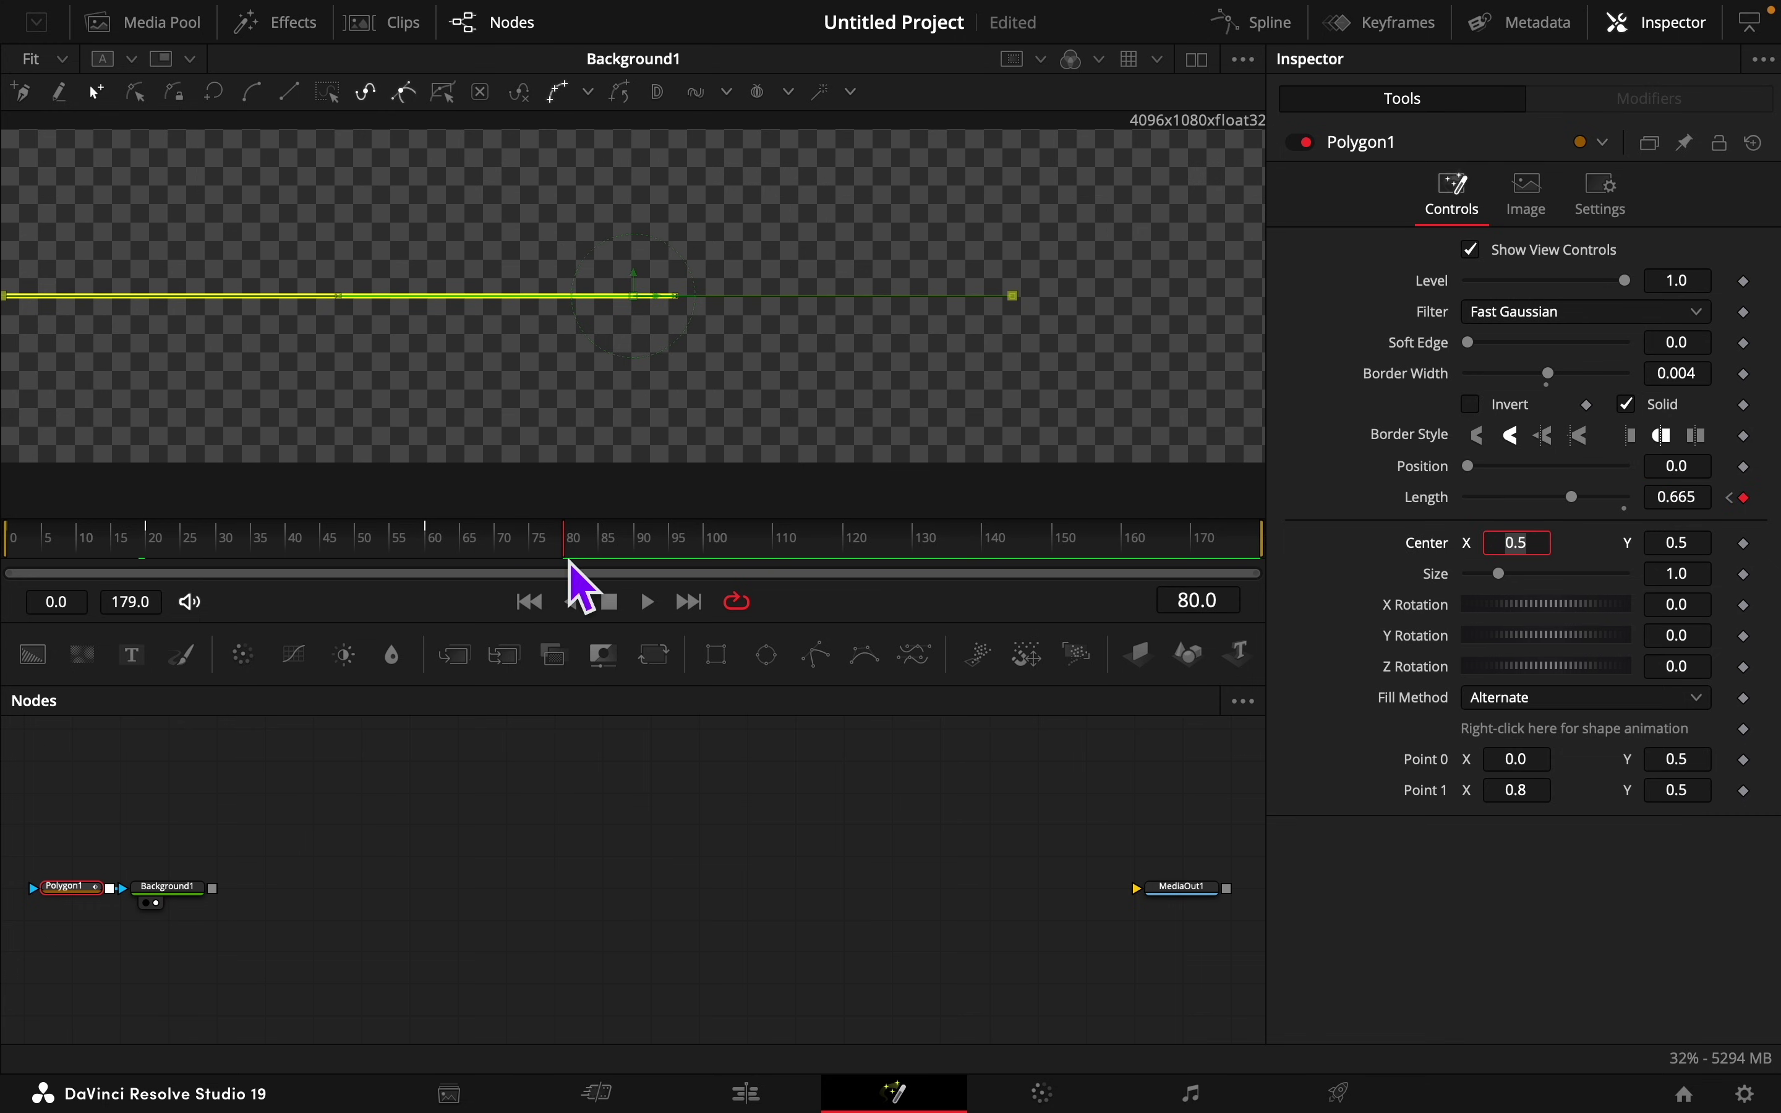
mouse_move(572, 550)
mouse_down()
mouse_move(1015, 554)
mouse_move(992, 554)
mouse_up()
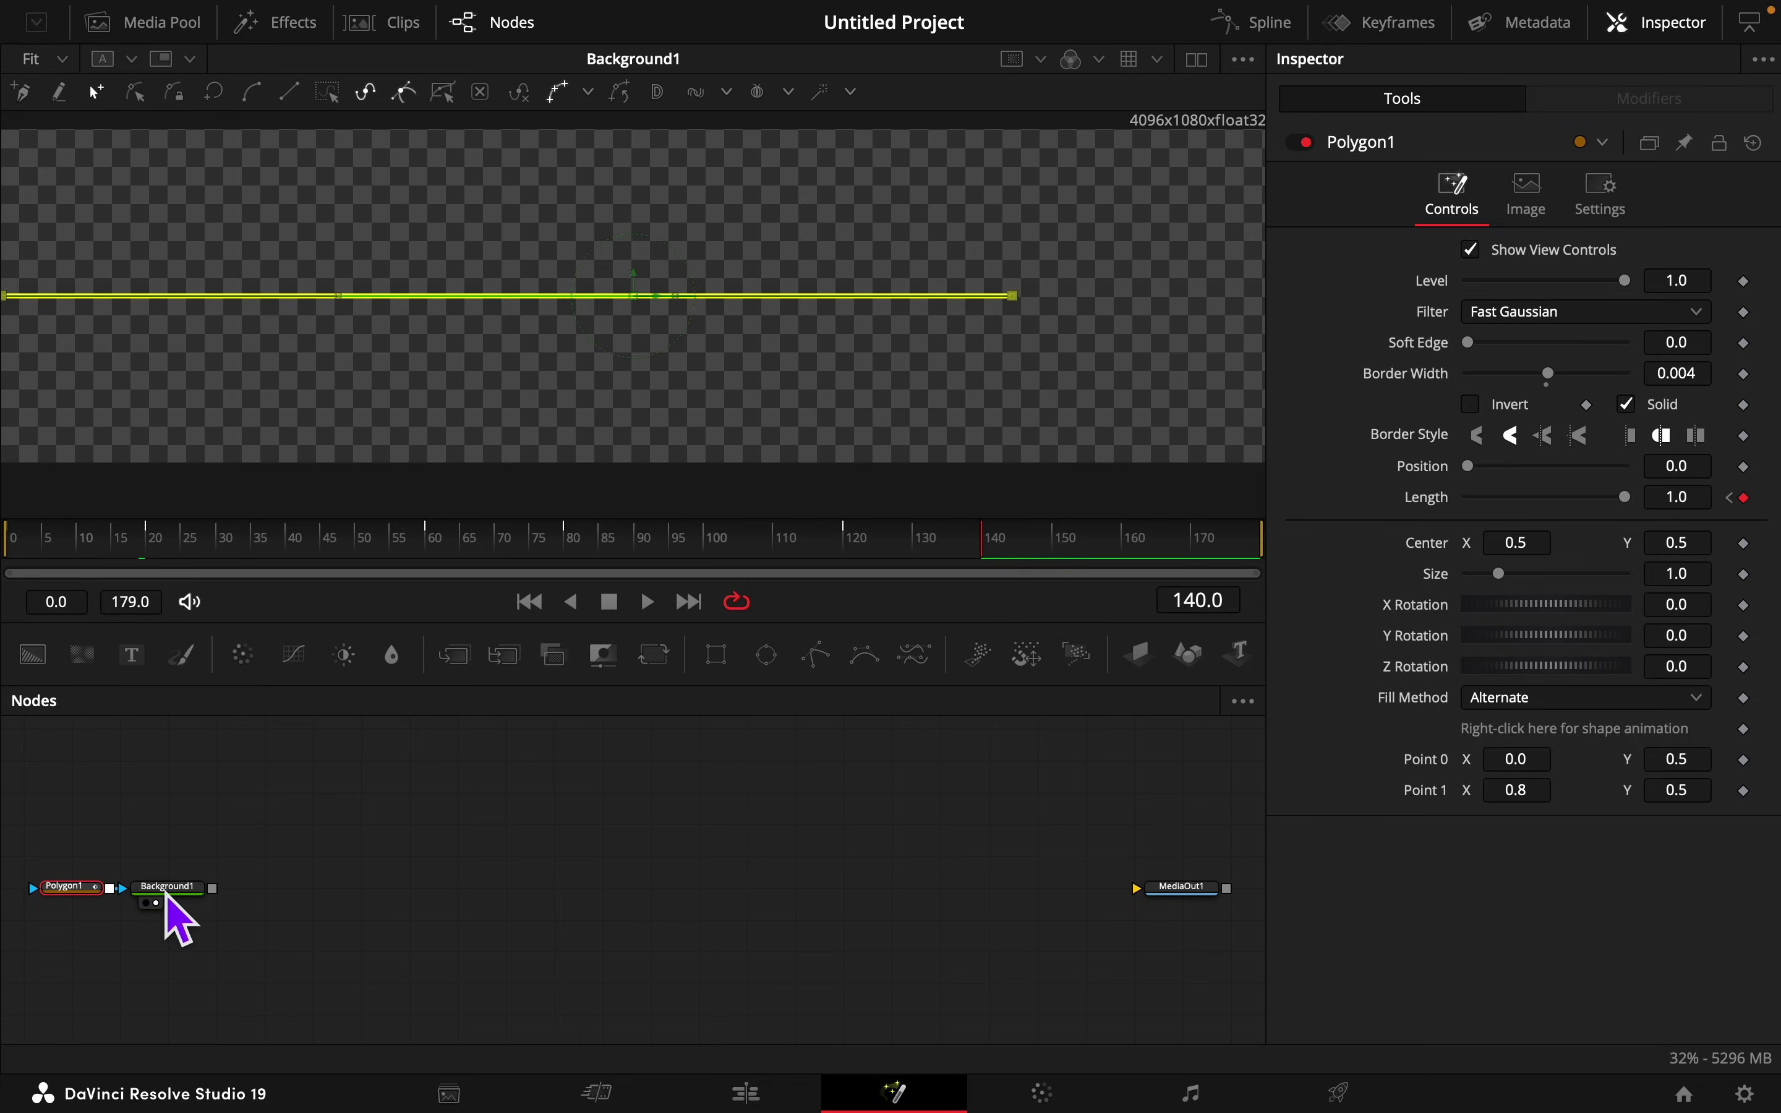
Step: Add a Merge node after Background1, connect Background1 as its background, and view the merge
click(166, 892)
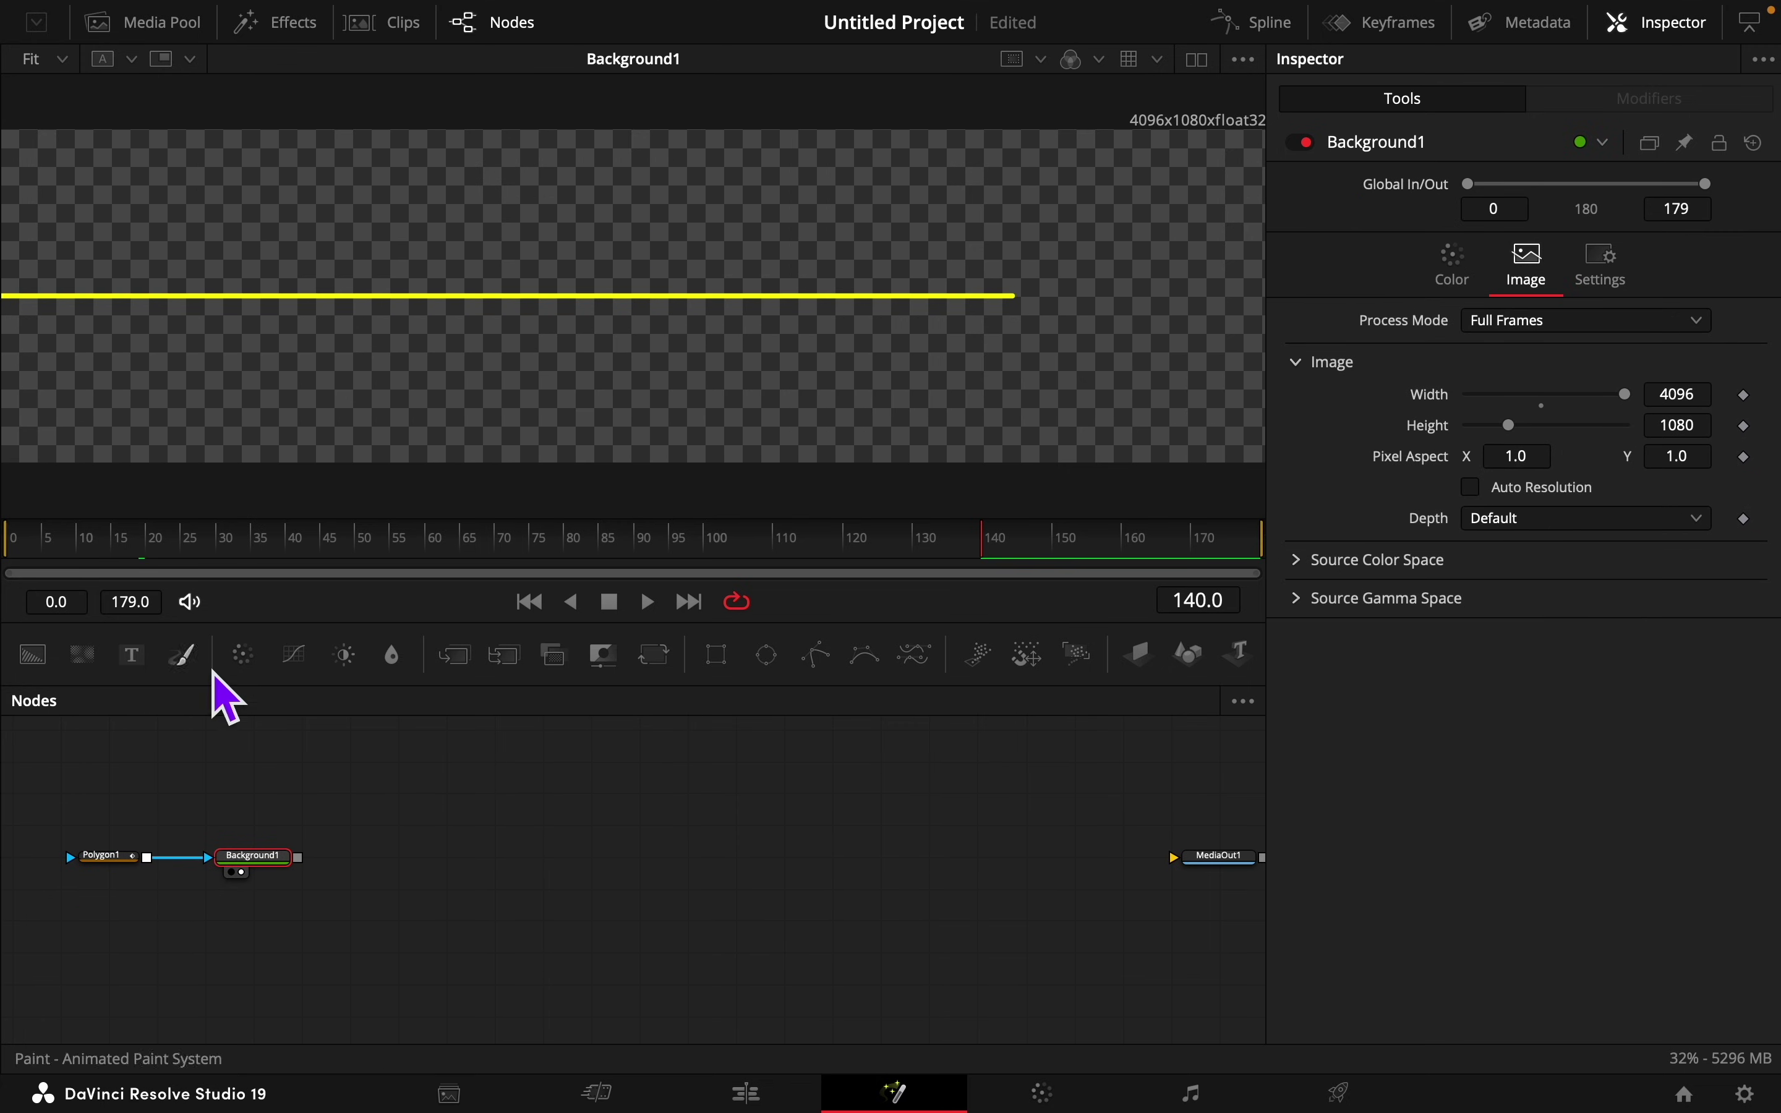
drag(456, 656, 446, 857)
drag(298, 858, 834, 386)
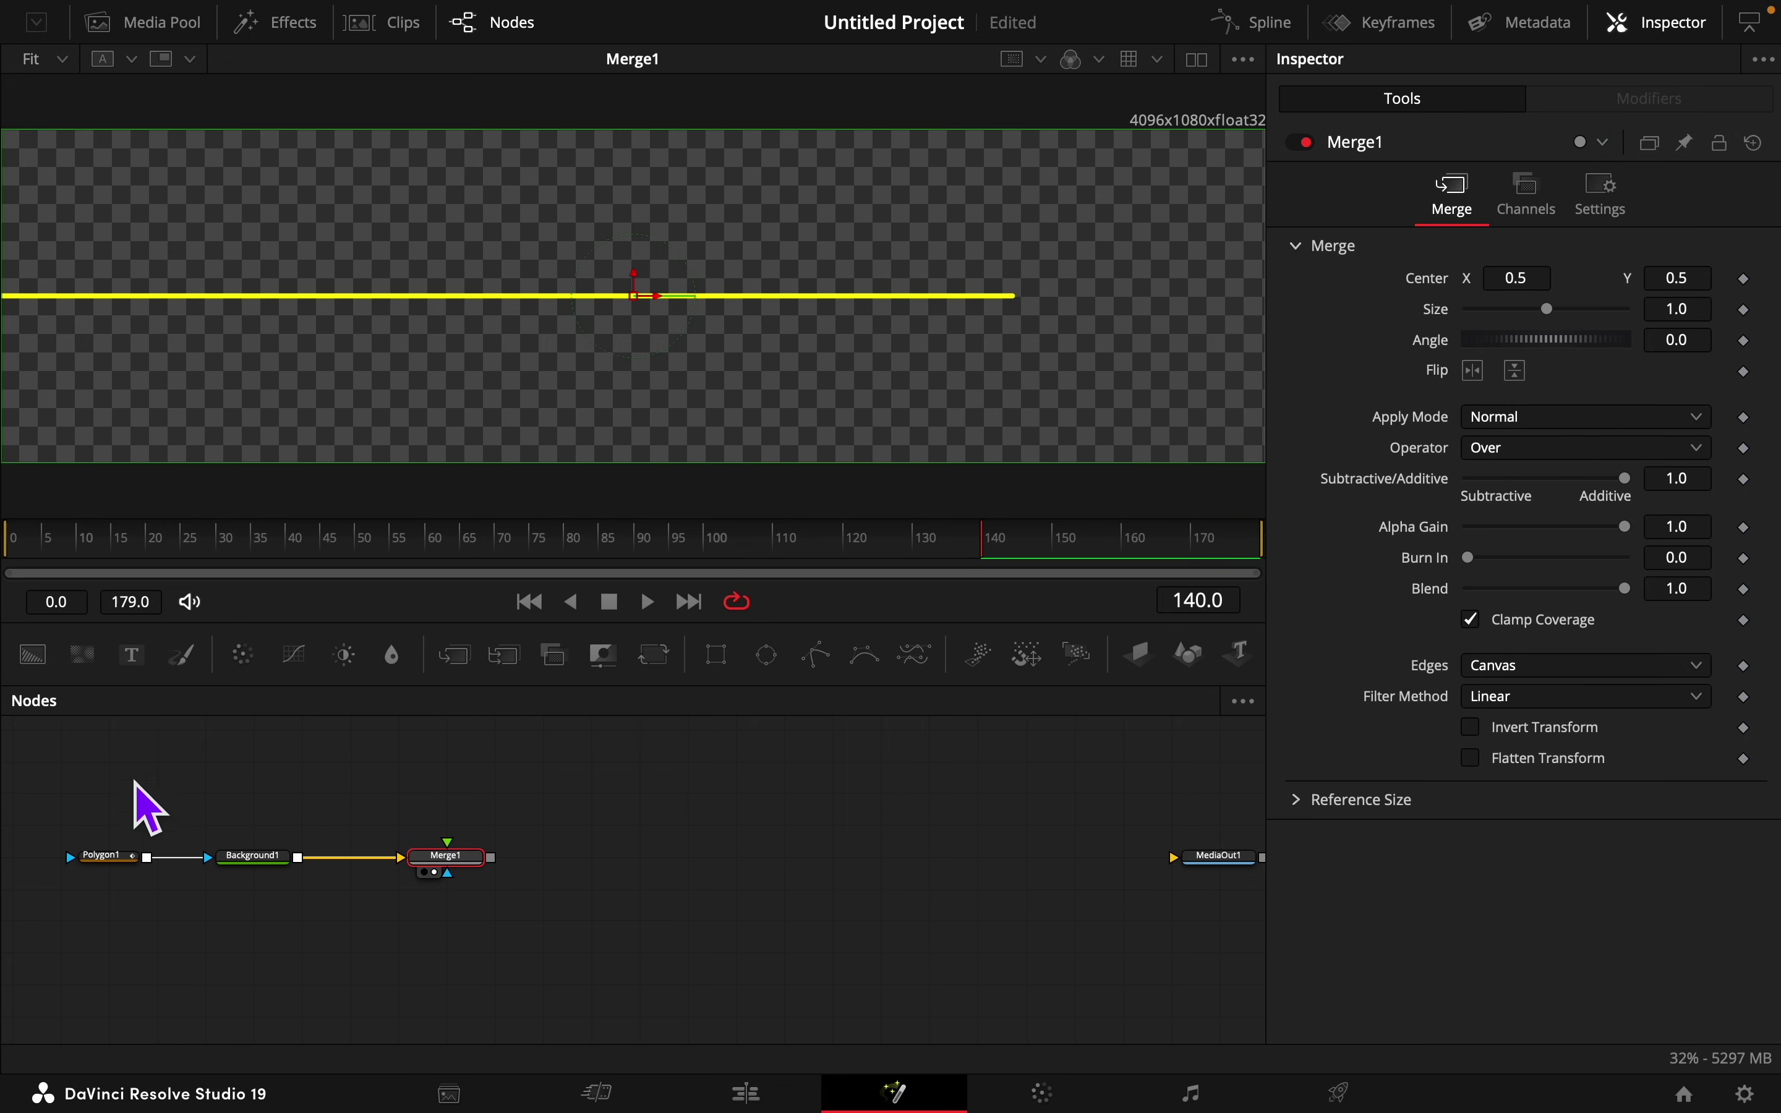
Step: Connect a second Background node as Merge1's foreground, coloured solid white with a width of 4096
drag(34, 655, 457, 897)
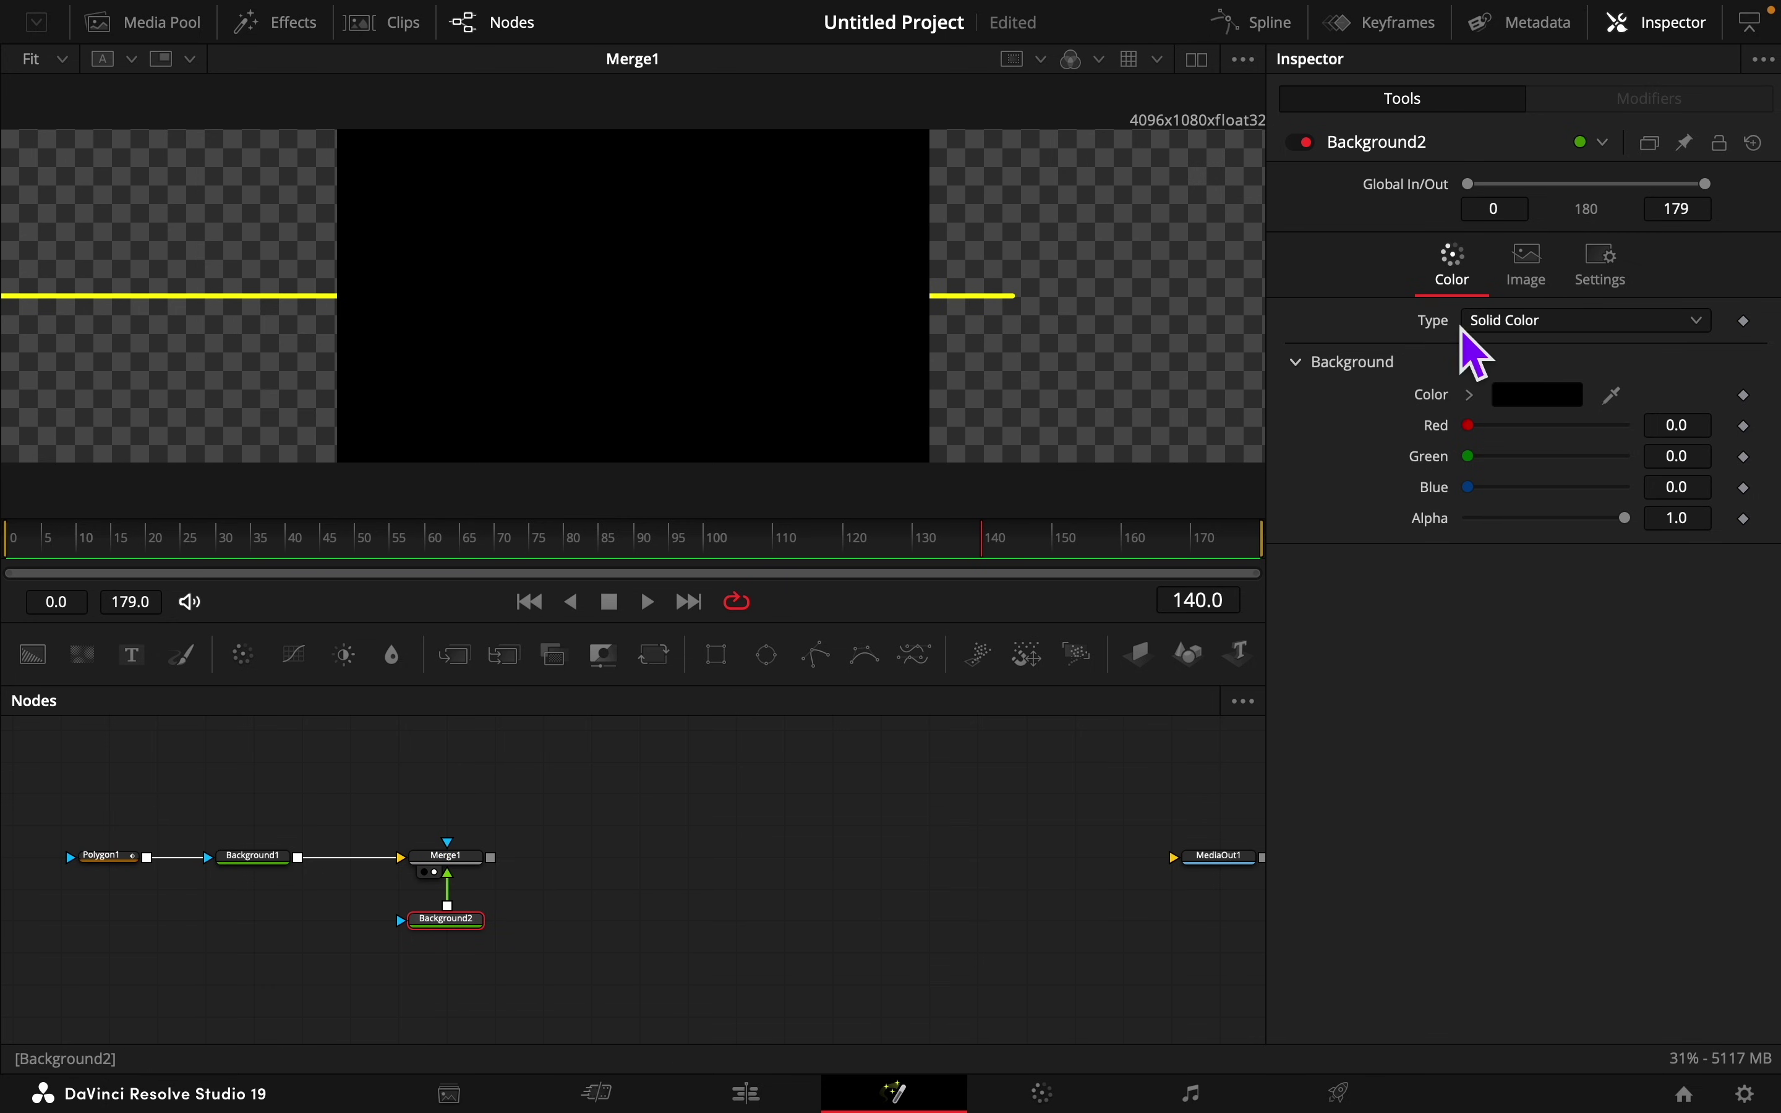
click(1472, 425)
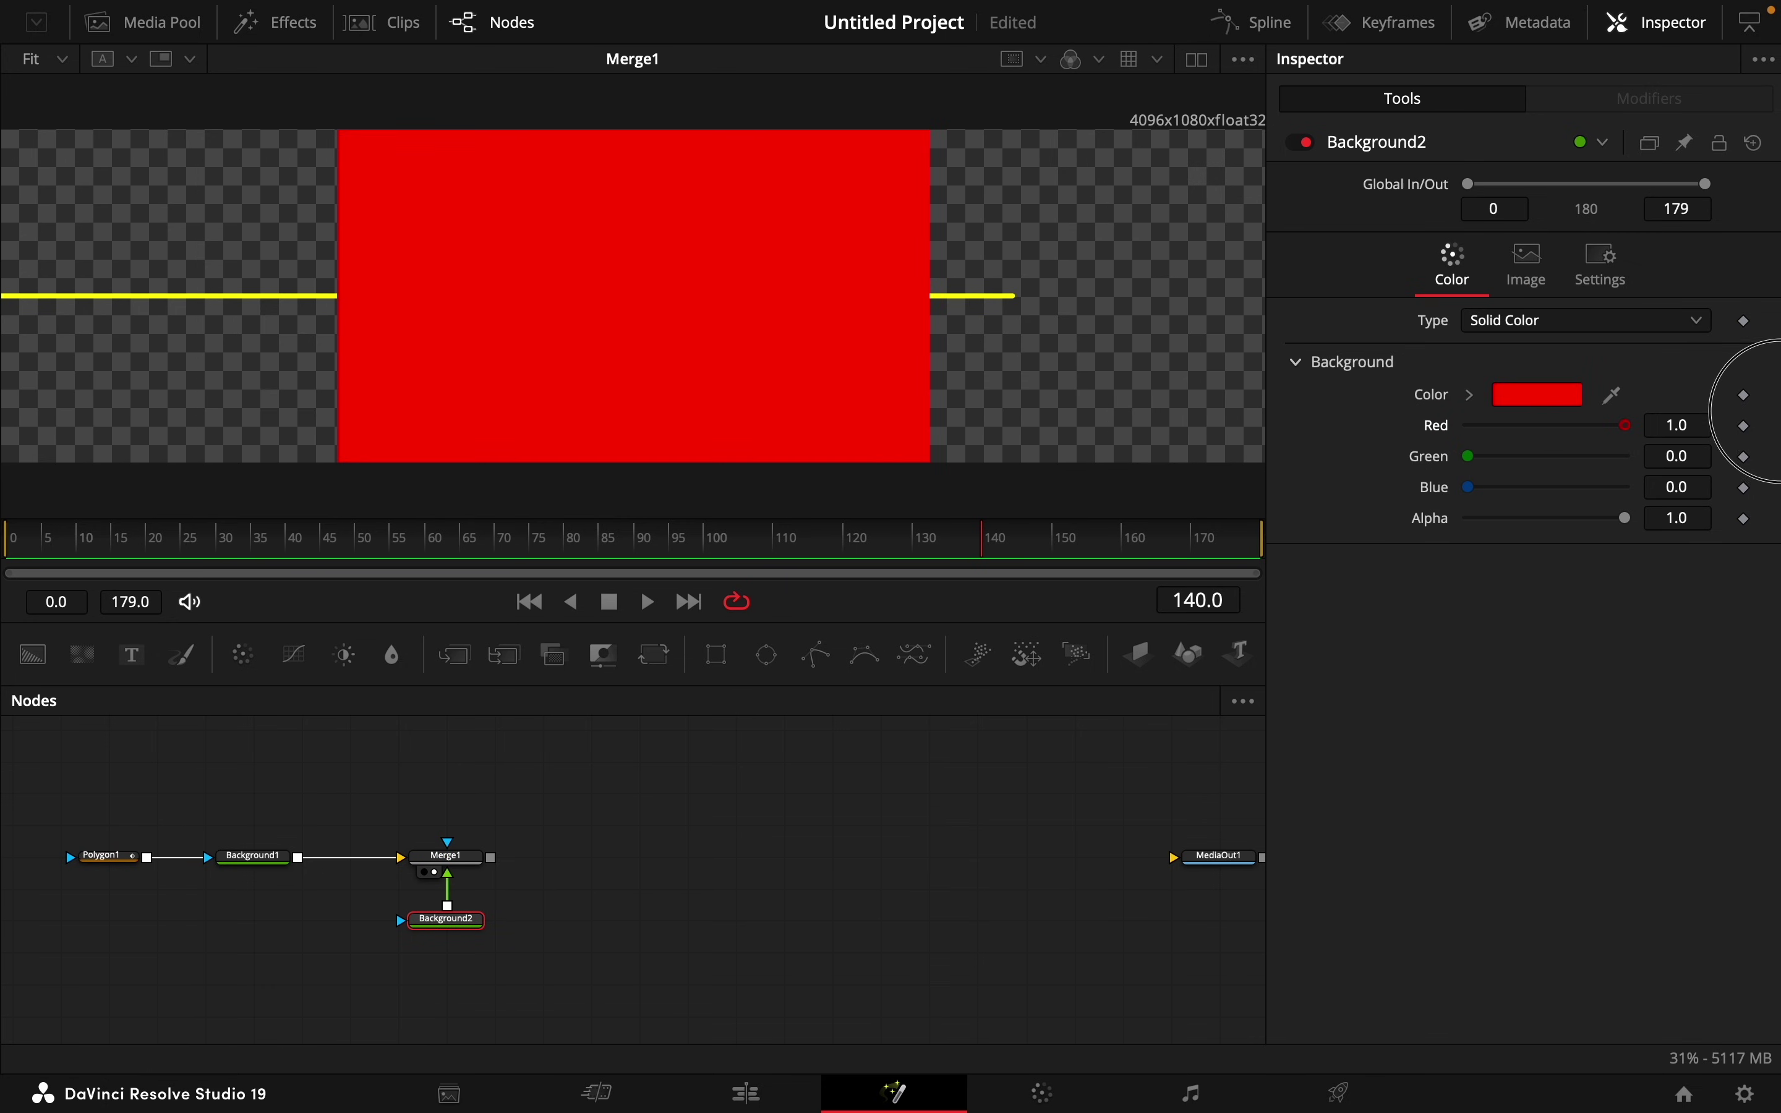
click(1474, 458)
click(1472, 487)
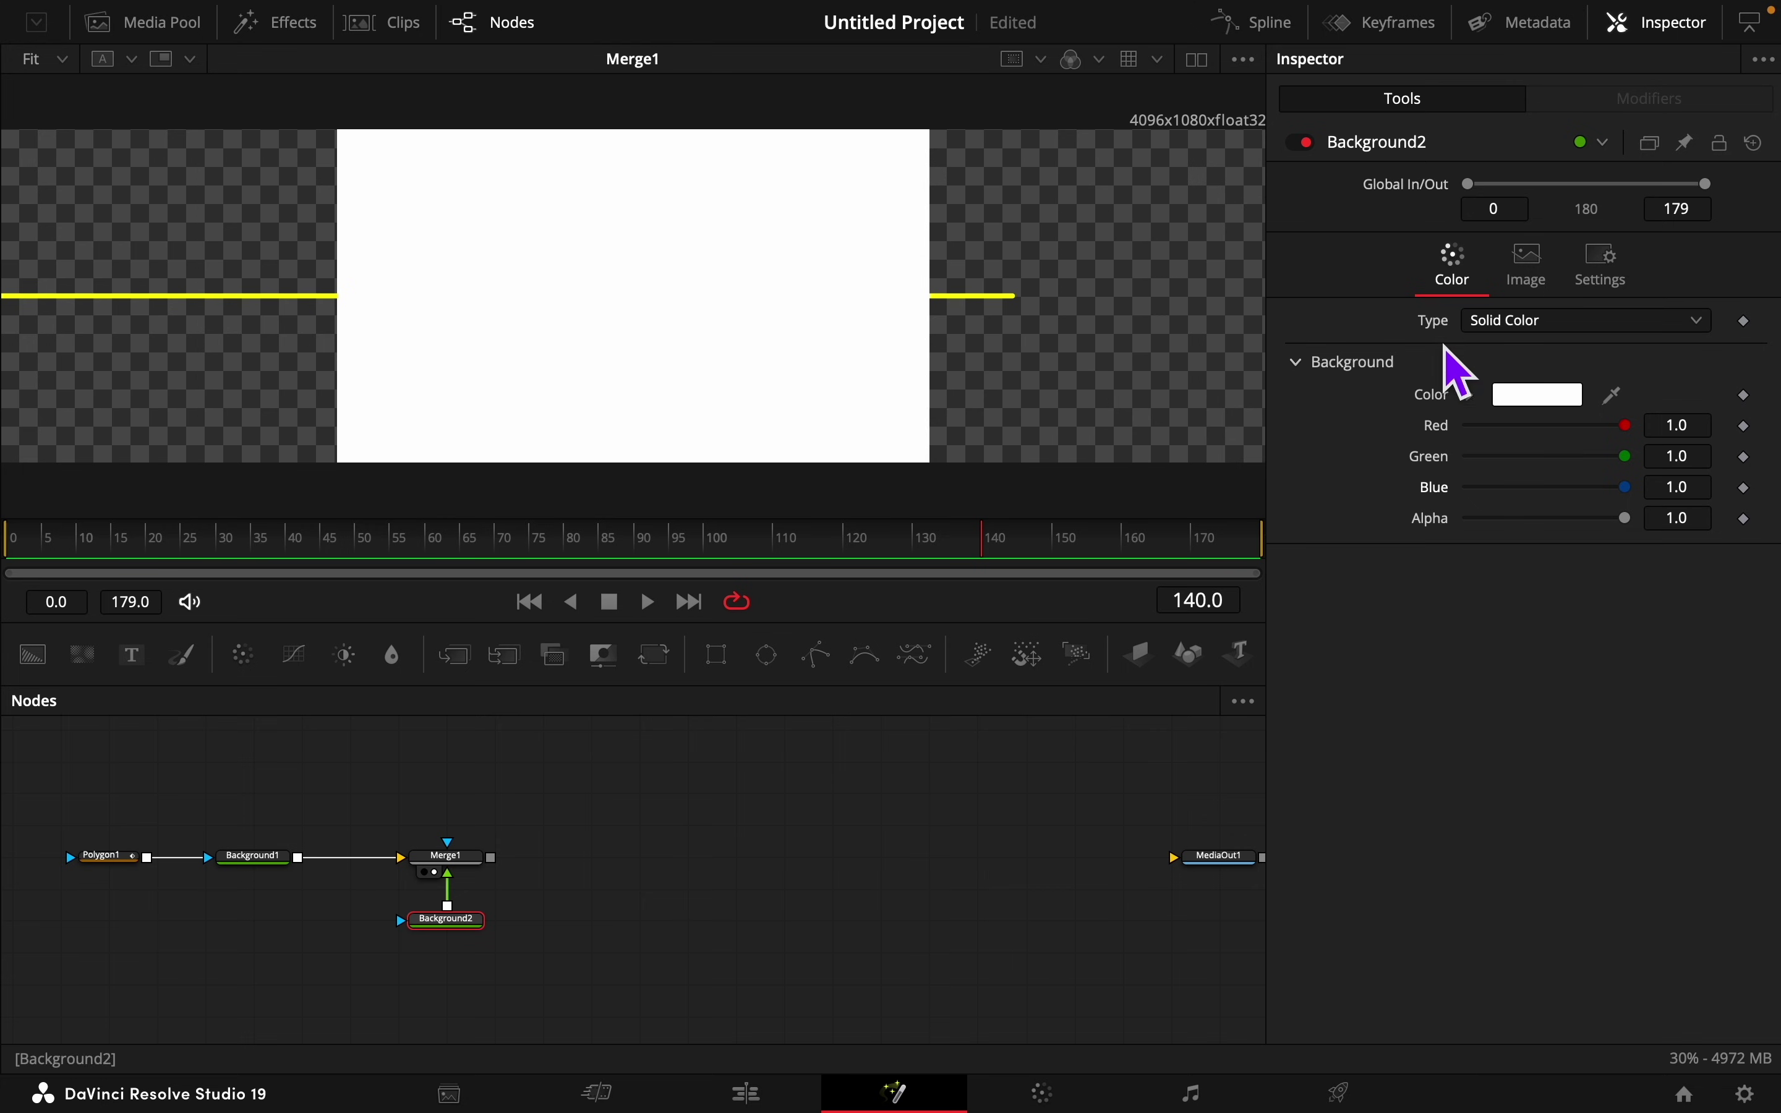
click(1529, 266)
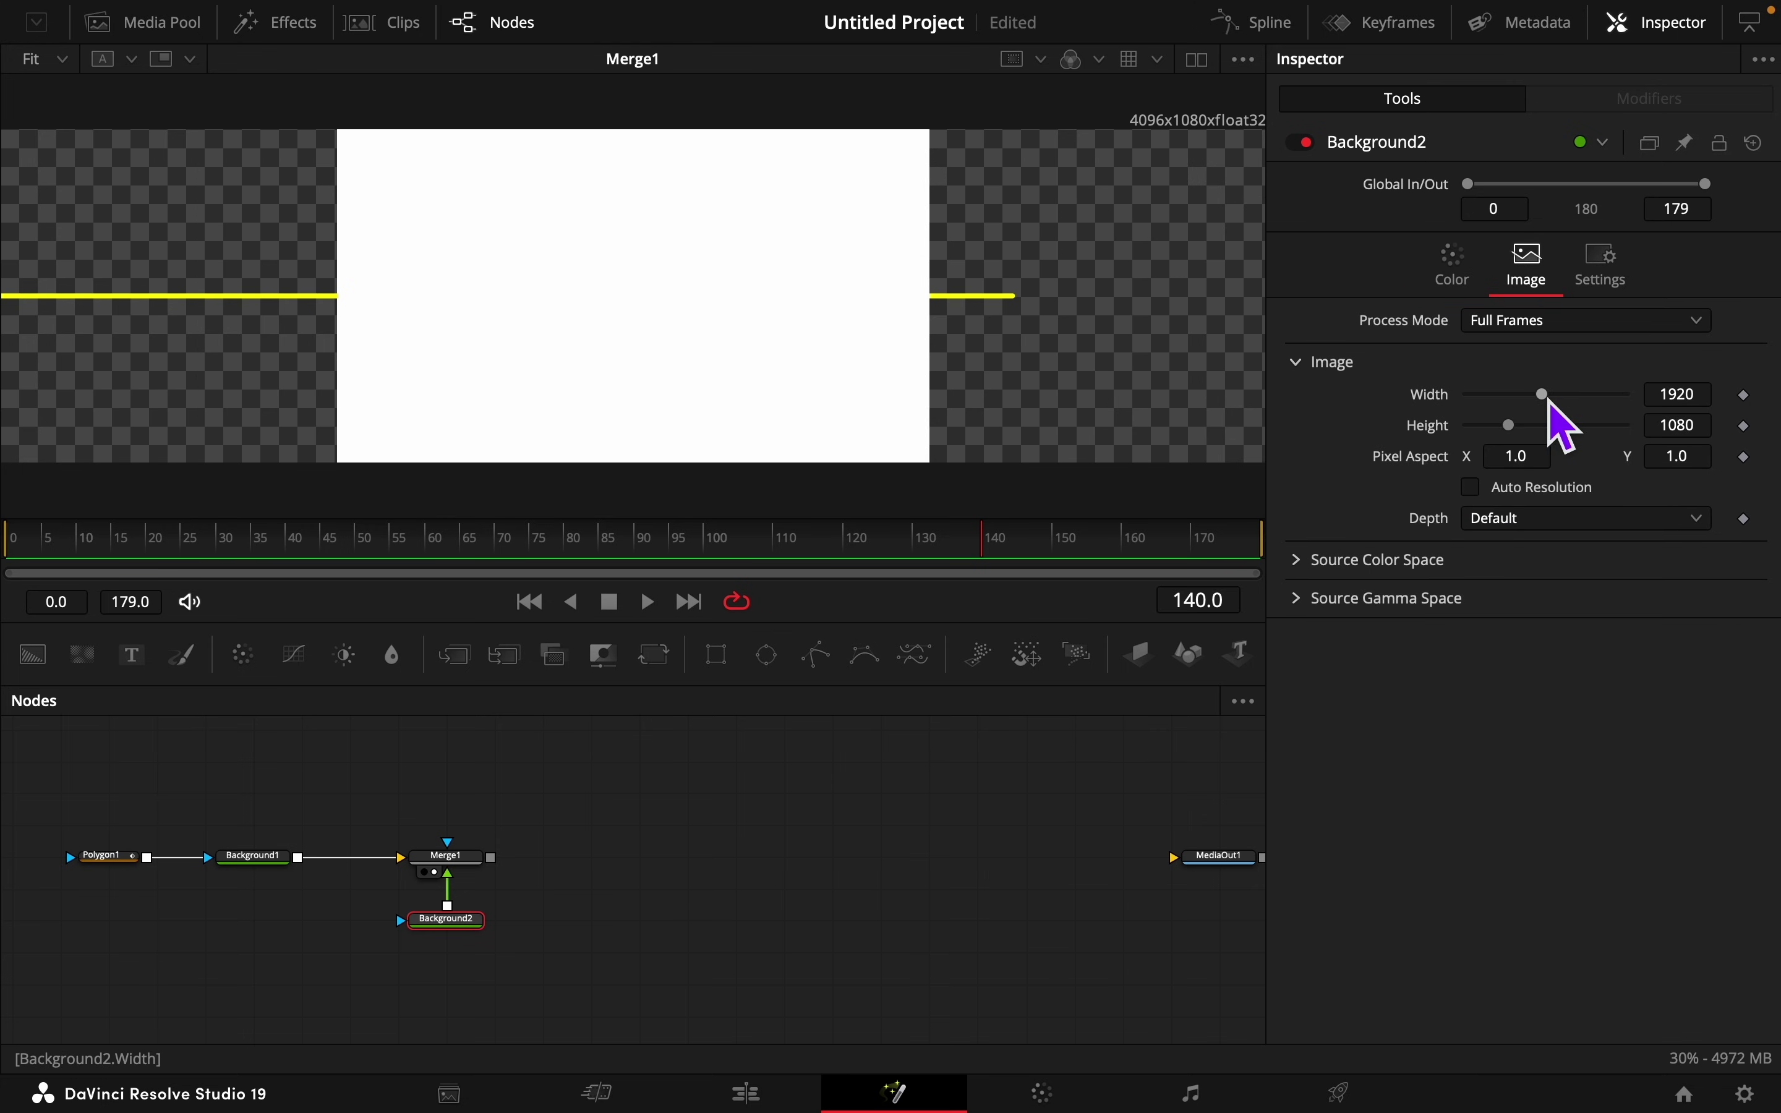
drag(1546, 395, 1757, 403)
Step: Mask Background2 with an Ellipse node placed below it
scroll(513, 961, down, 1)
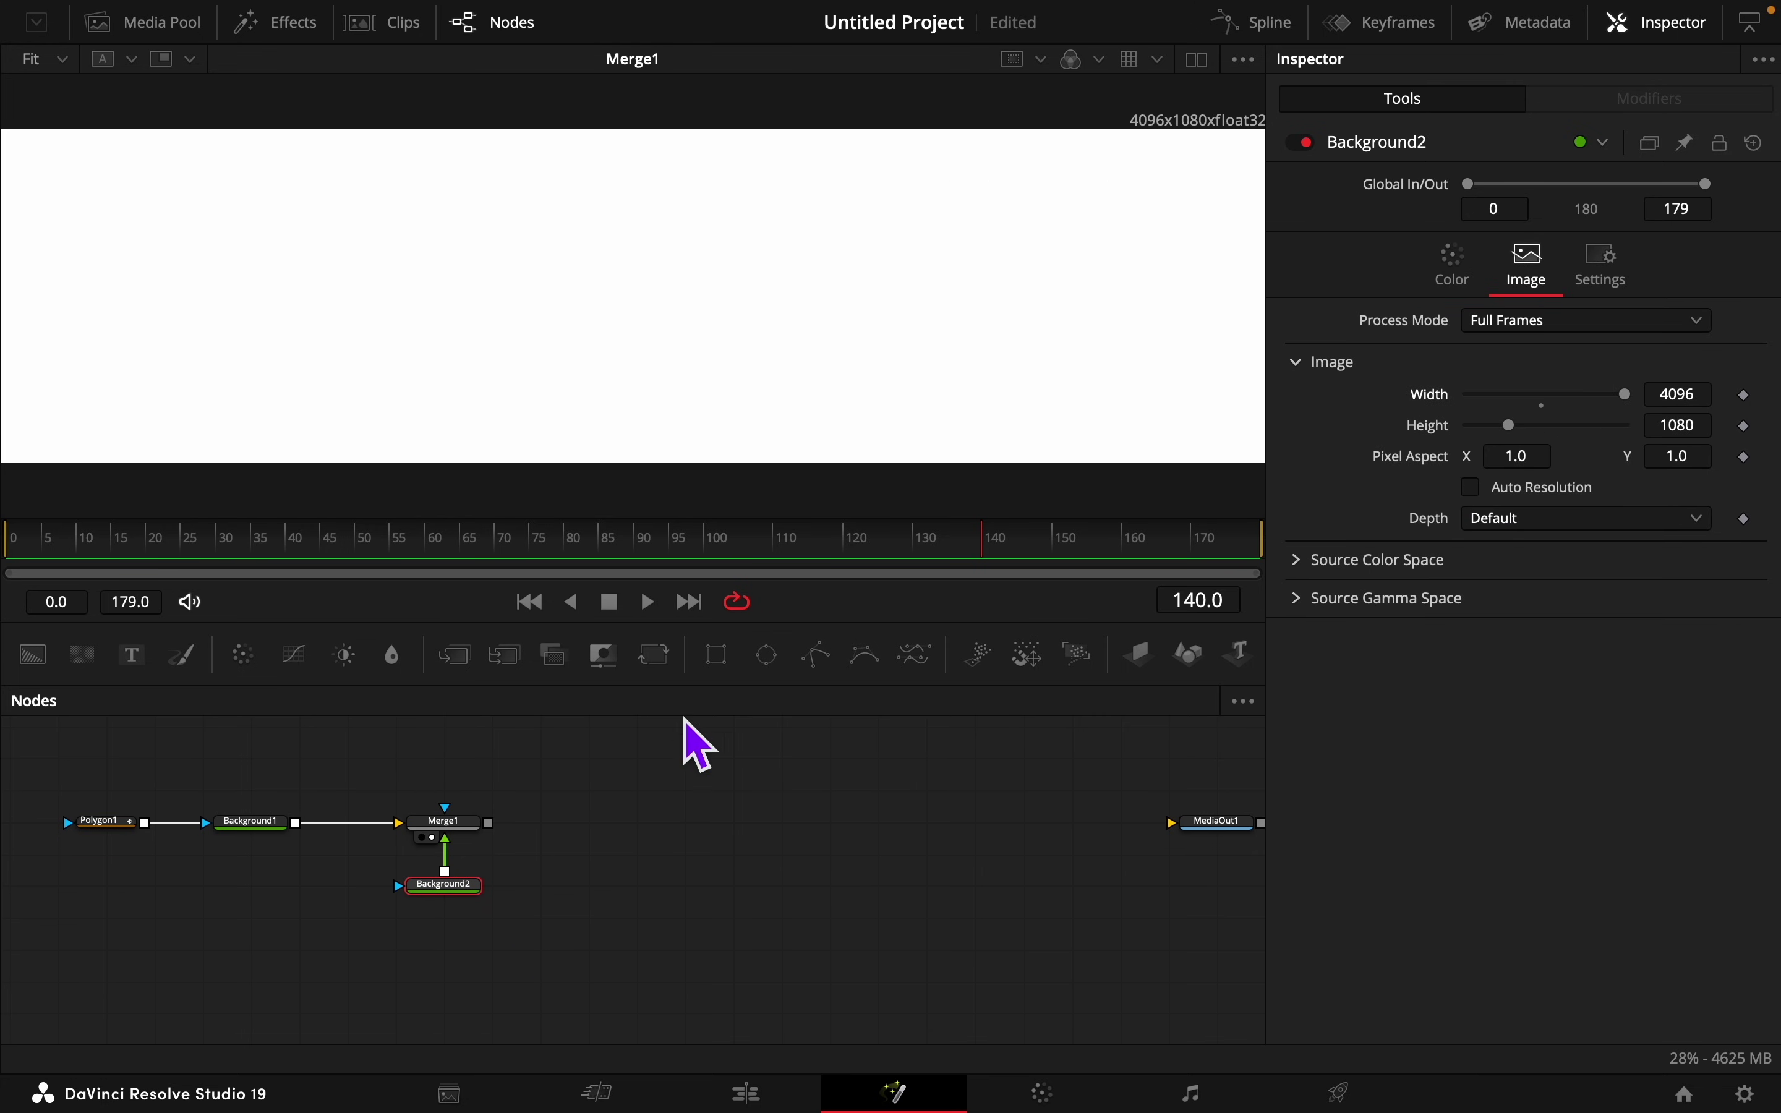
click(767, 655)
drag(462, 876, 475, 961)
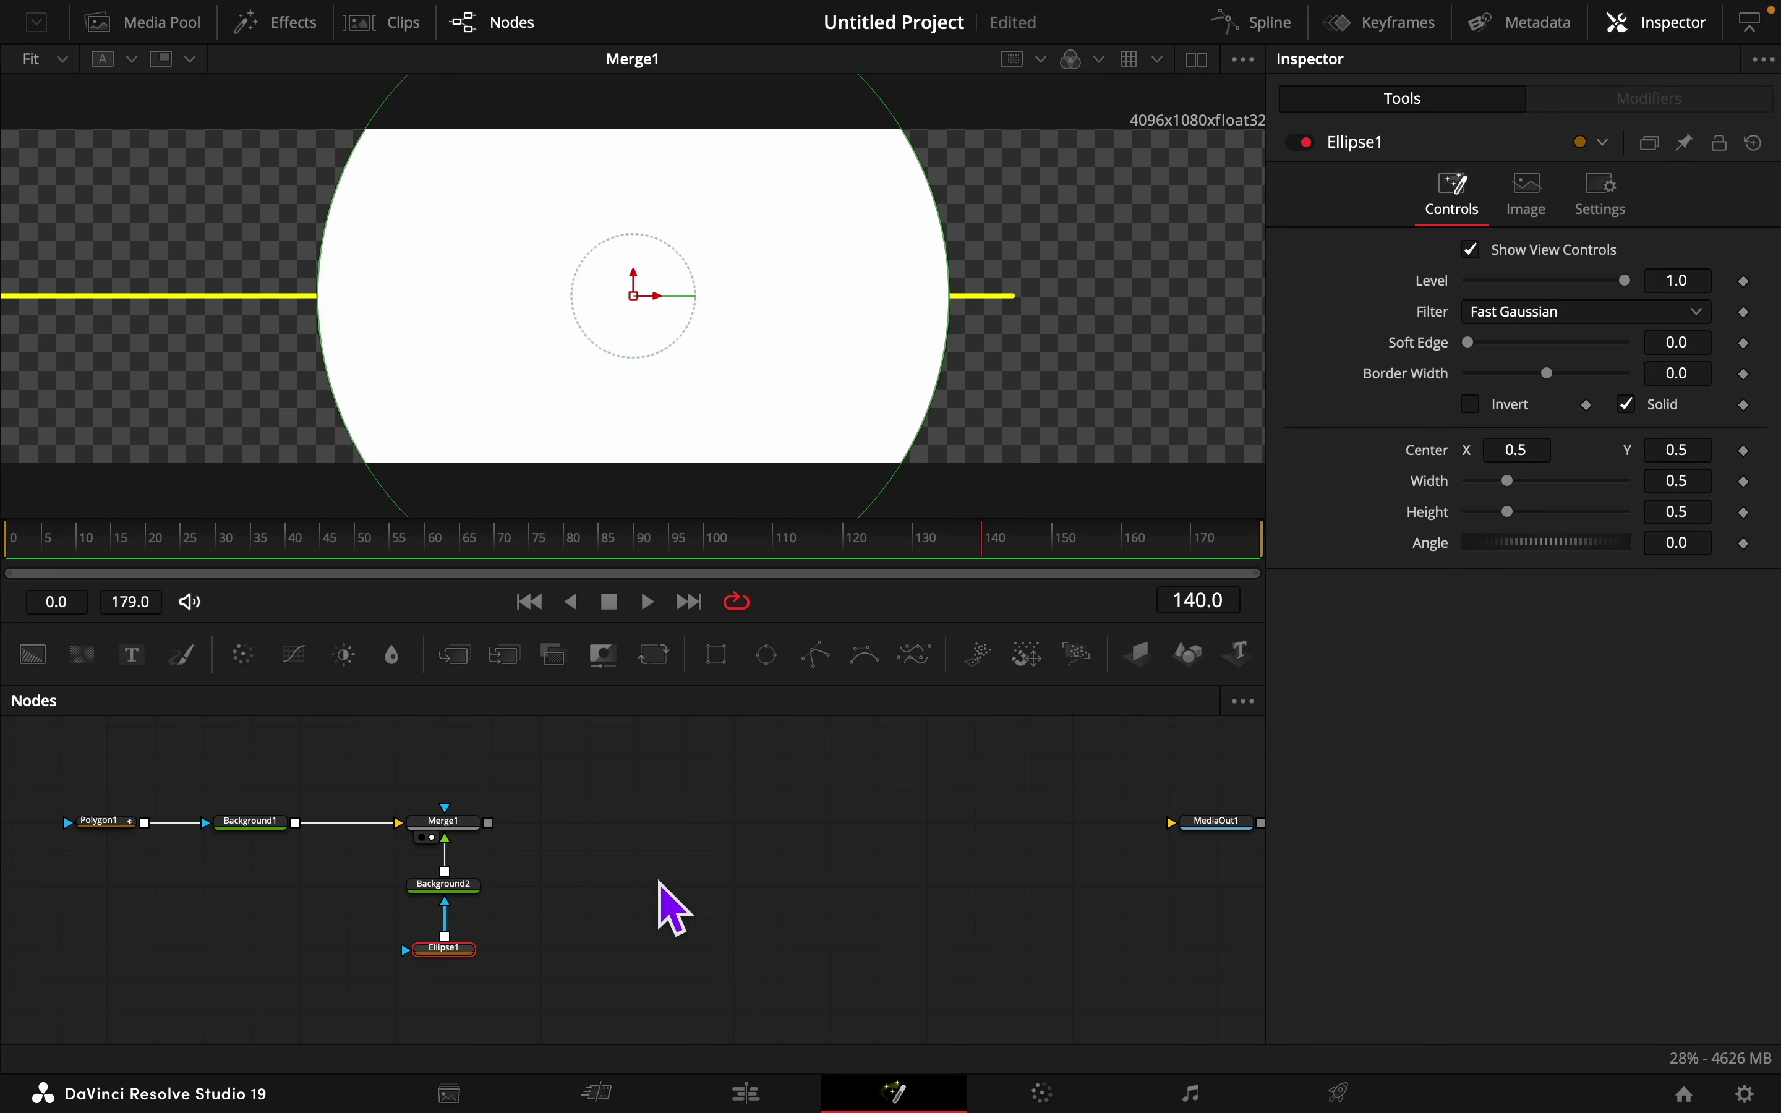
Step: Link the ellipse's Width to its Height with an expression and set the Height to 0.018
right_click(1432, 487)
click(1482, 774)
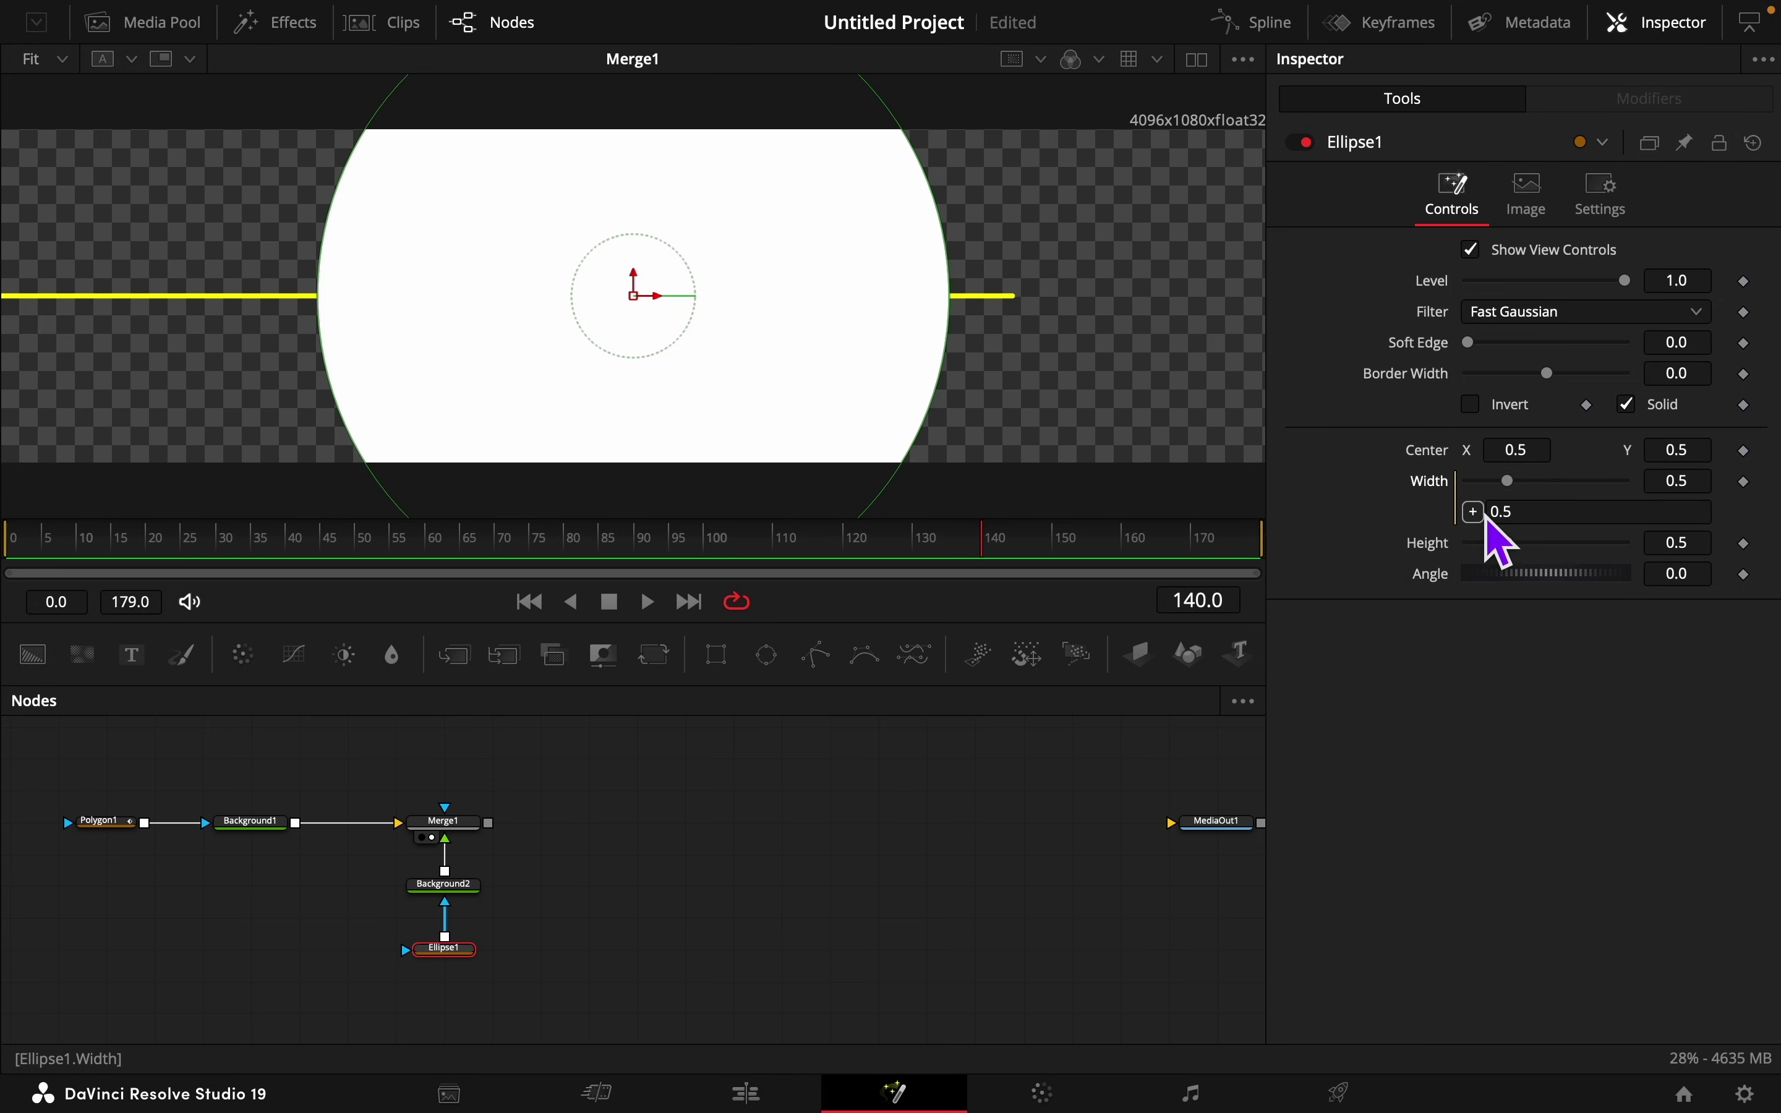
drag(1482, 515, 1719, 567)
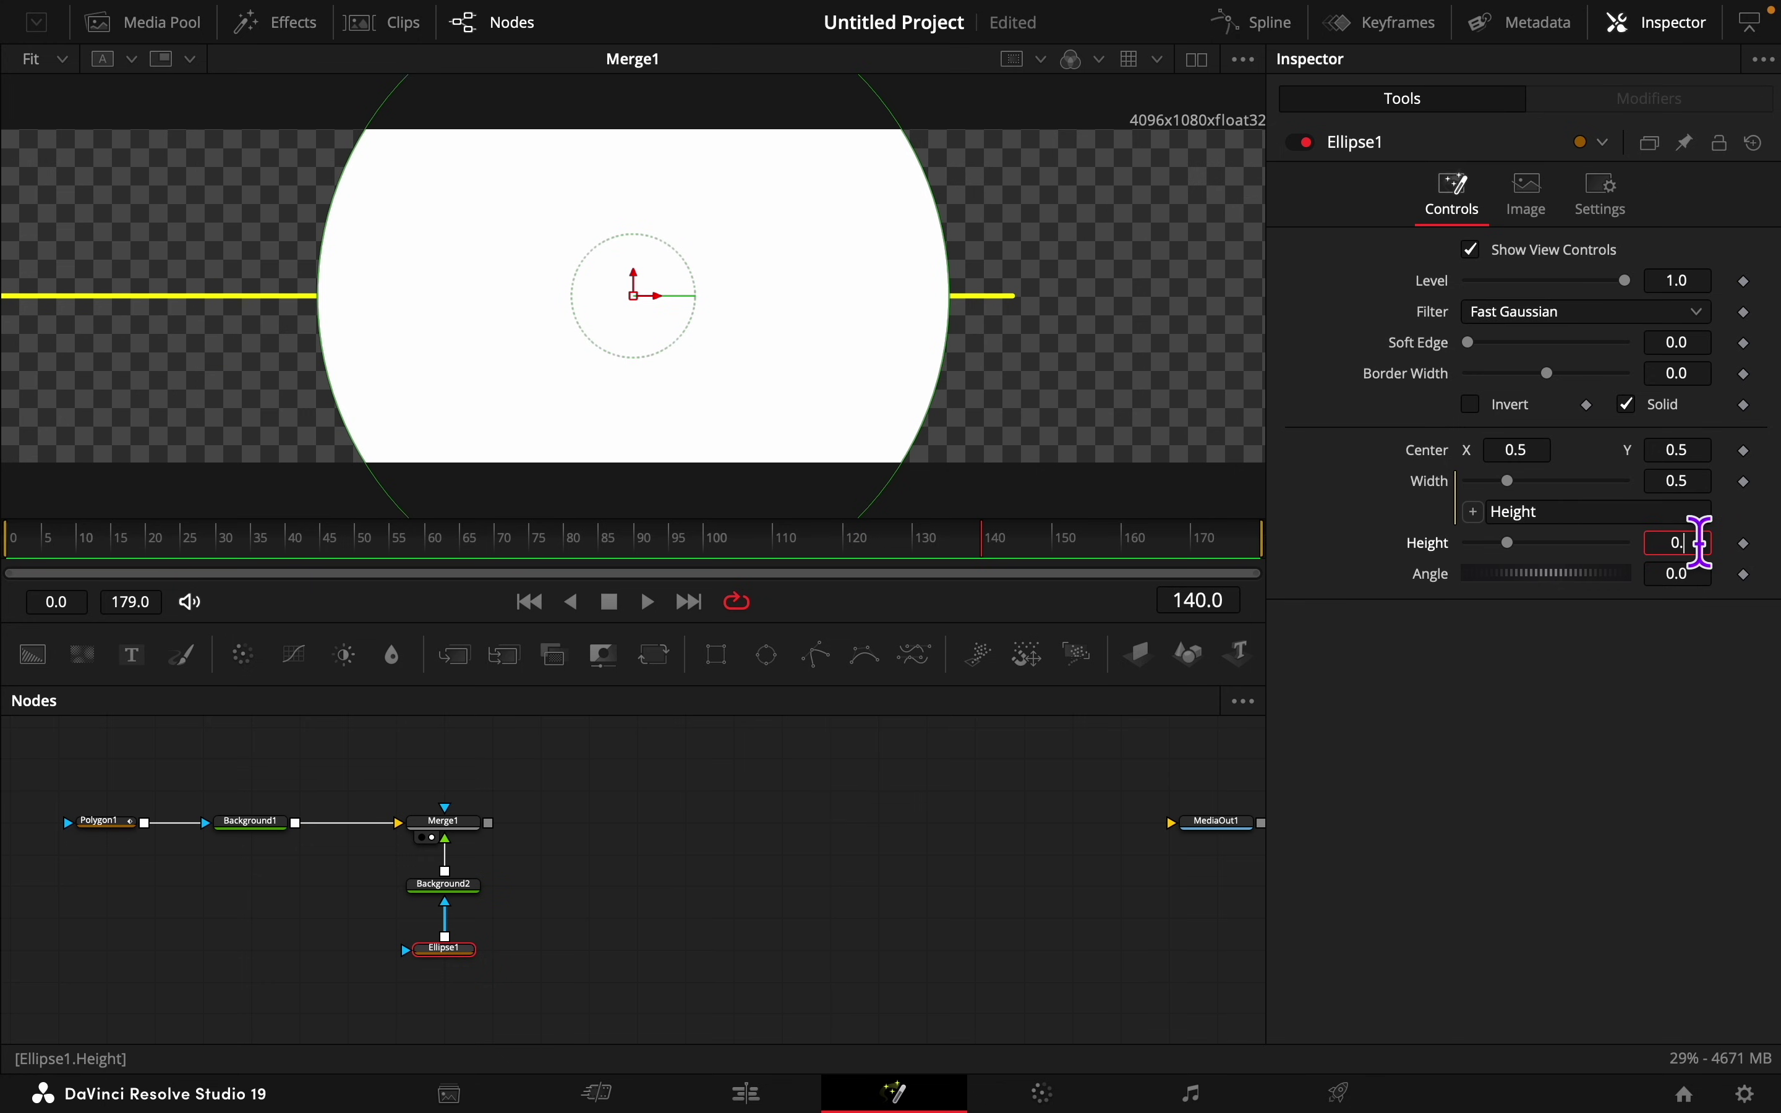
key(Tab)
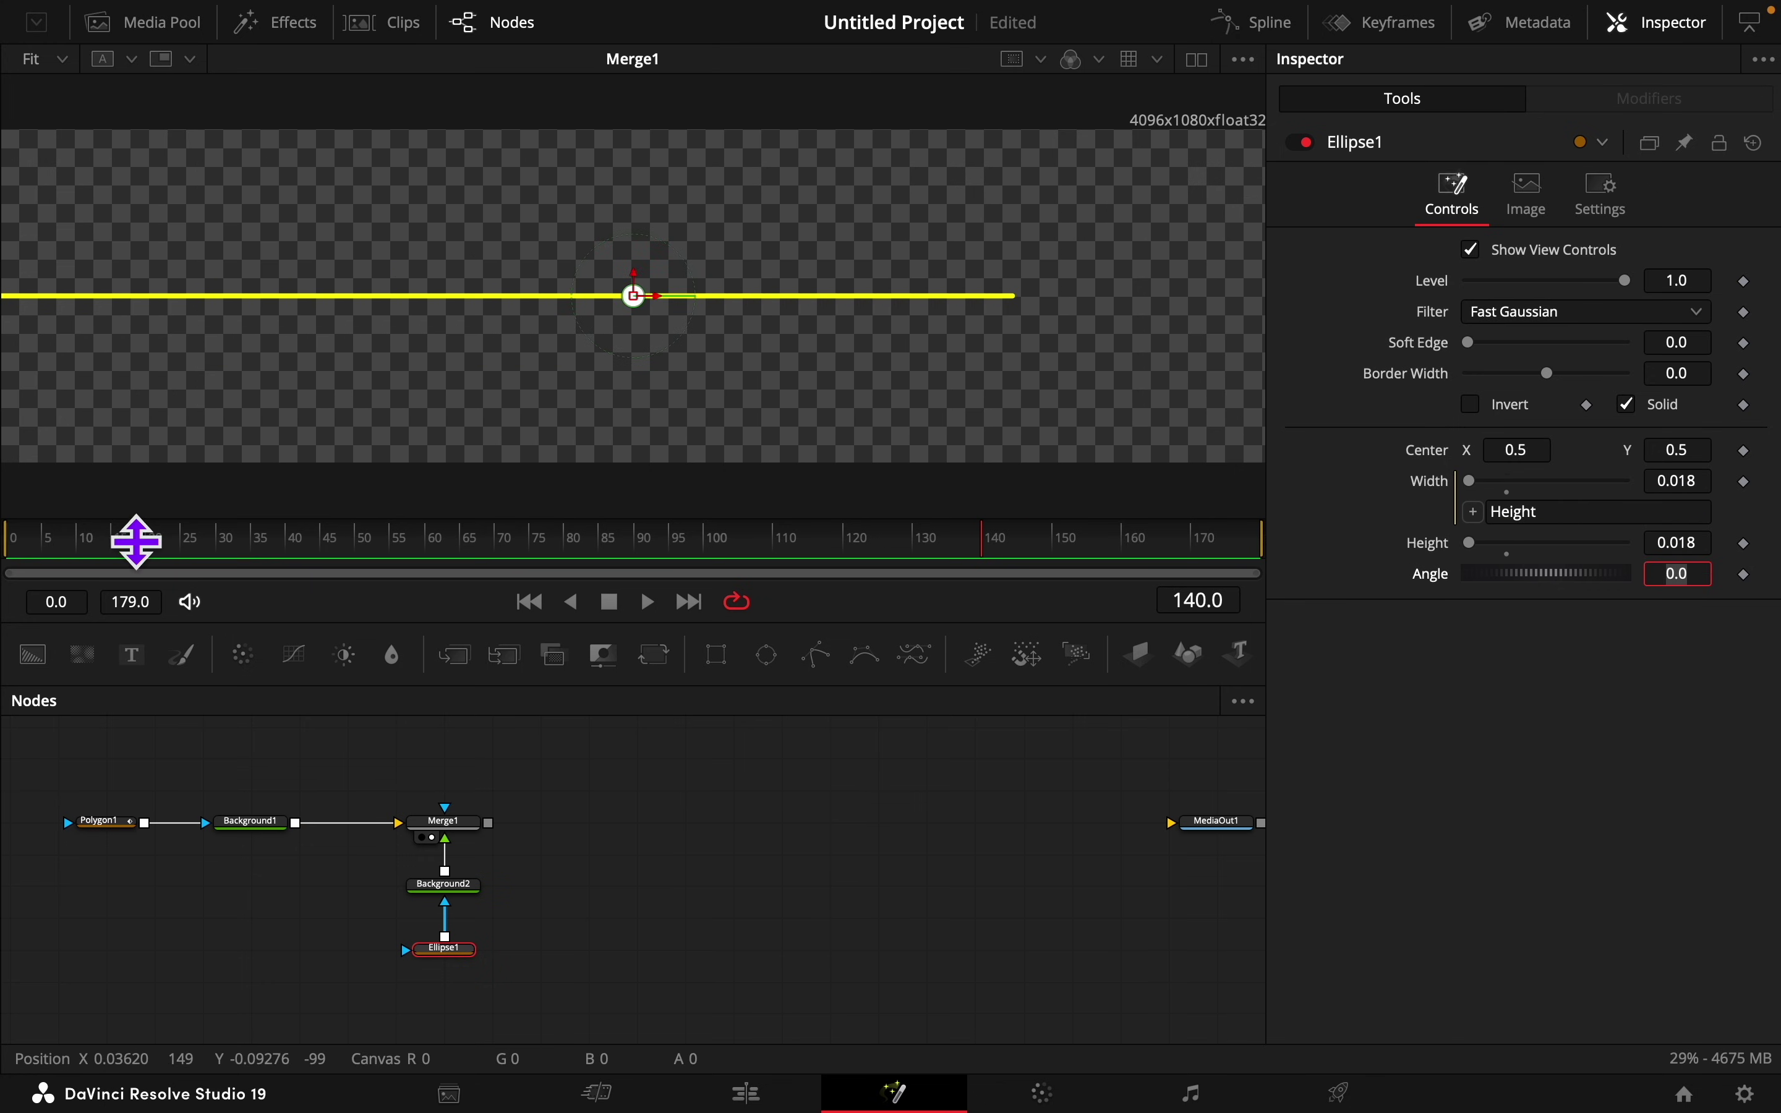
Step: Centre Ellipse1 at X 0.2 to match the line's end at frame 20, and make it a hollow ring with border width 0.004
click(181, 539)
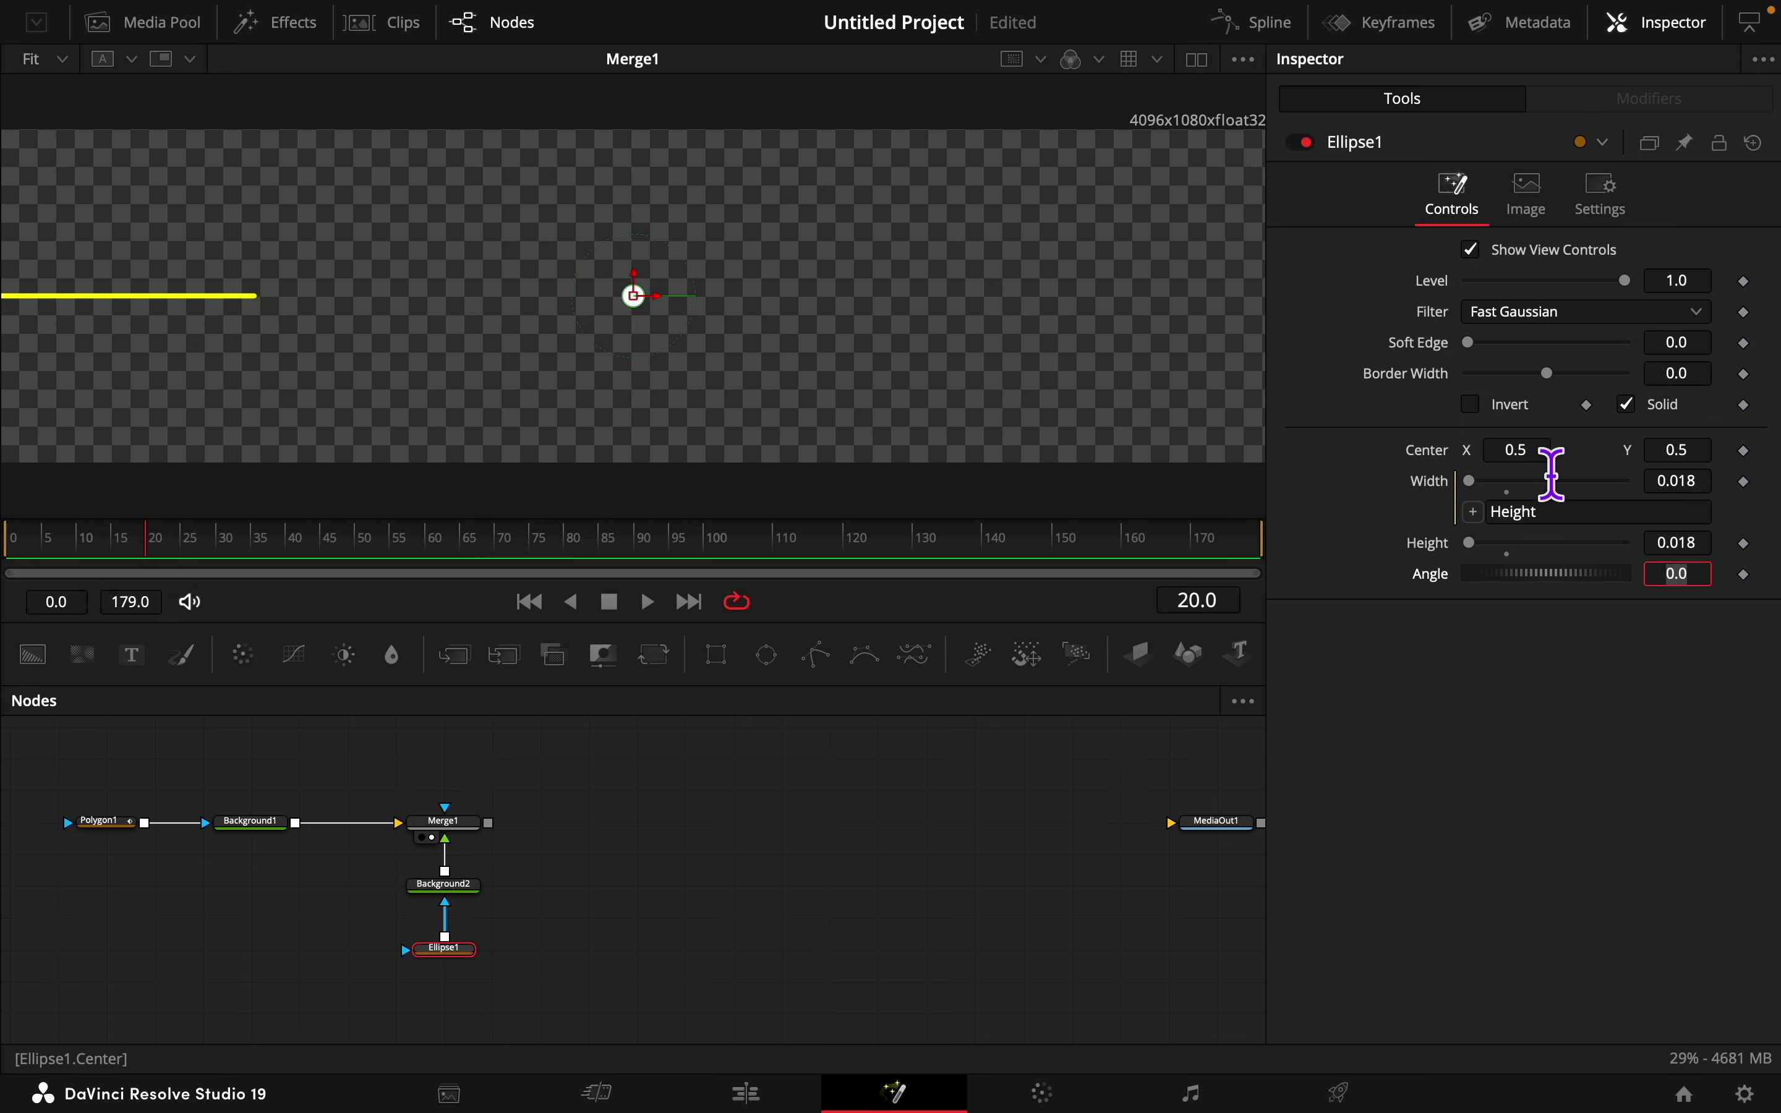
click(1537, 447)
text(0.2)
key(Tab)
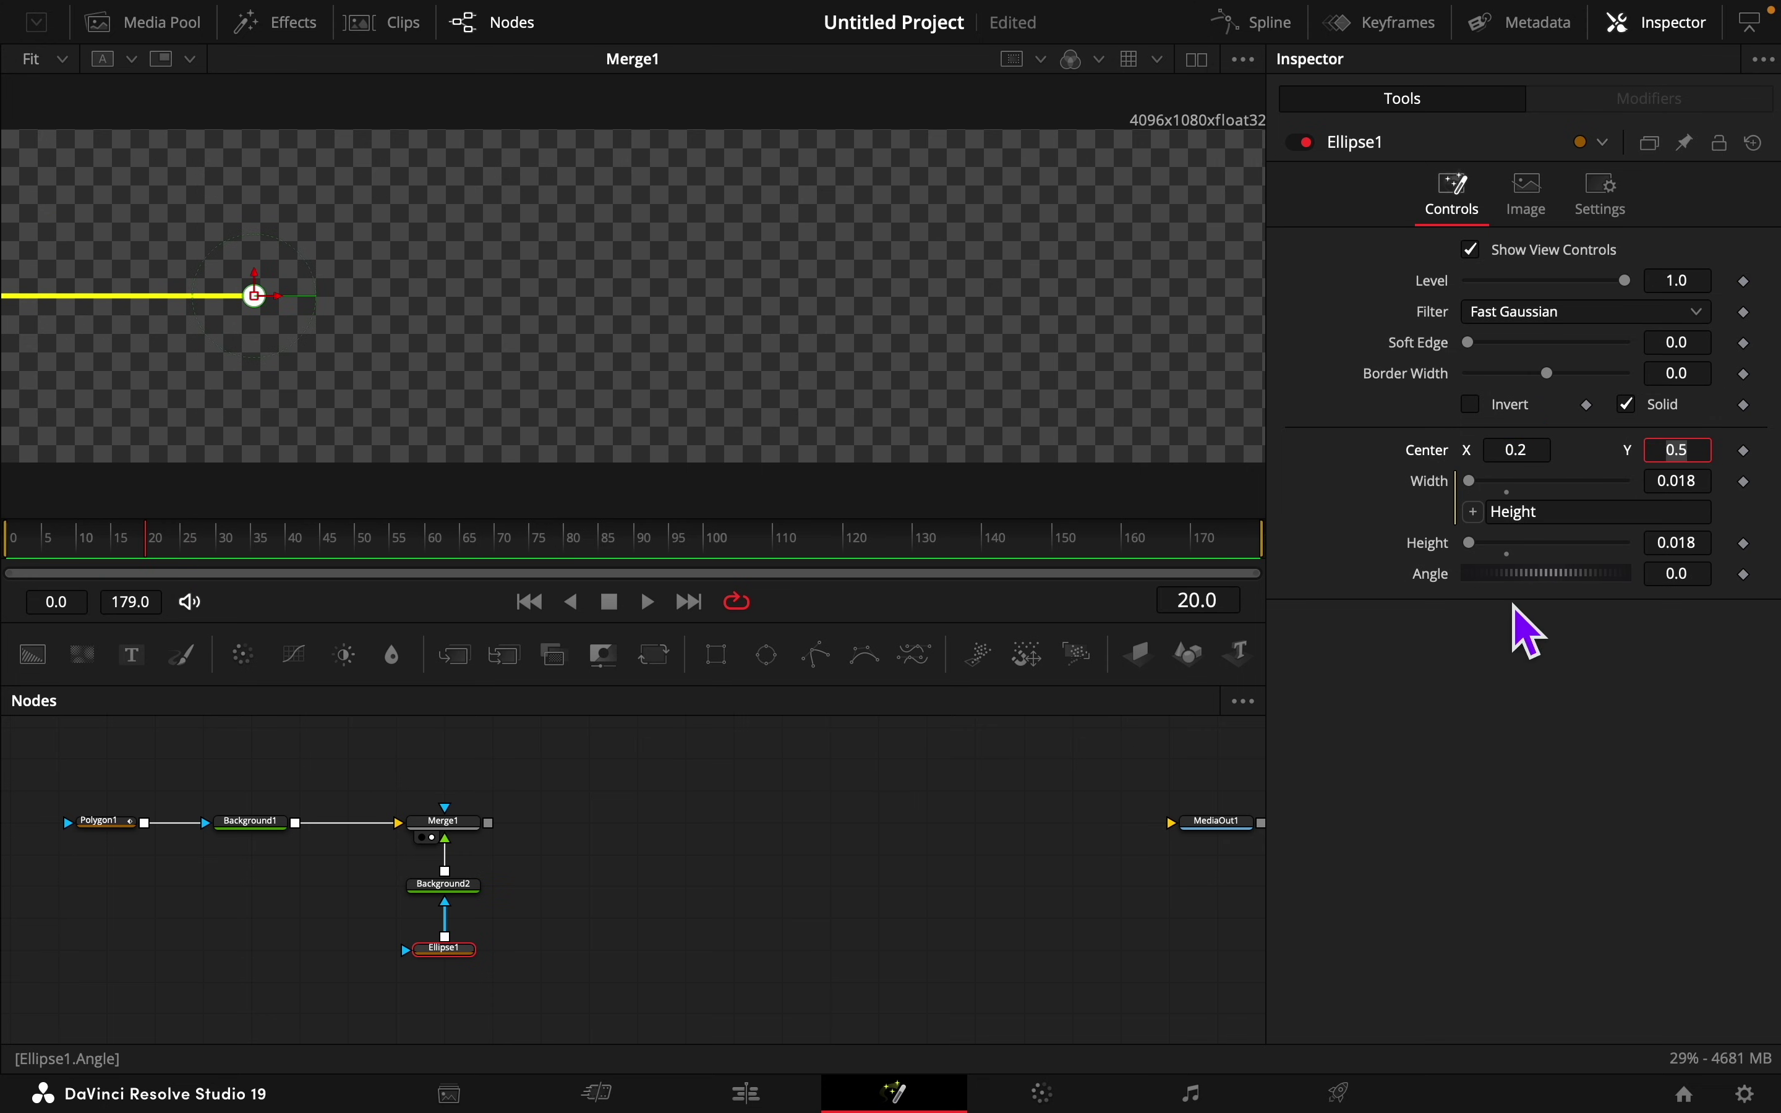
click(1641, 409)
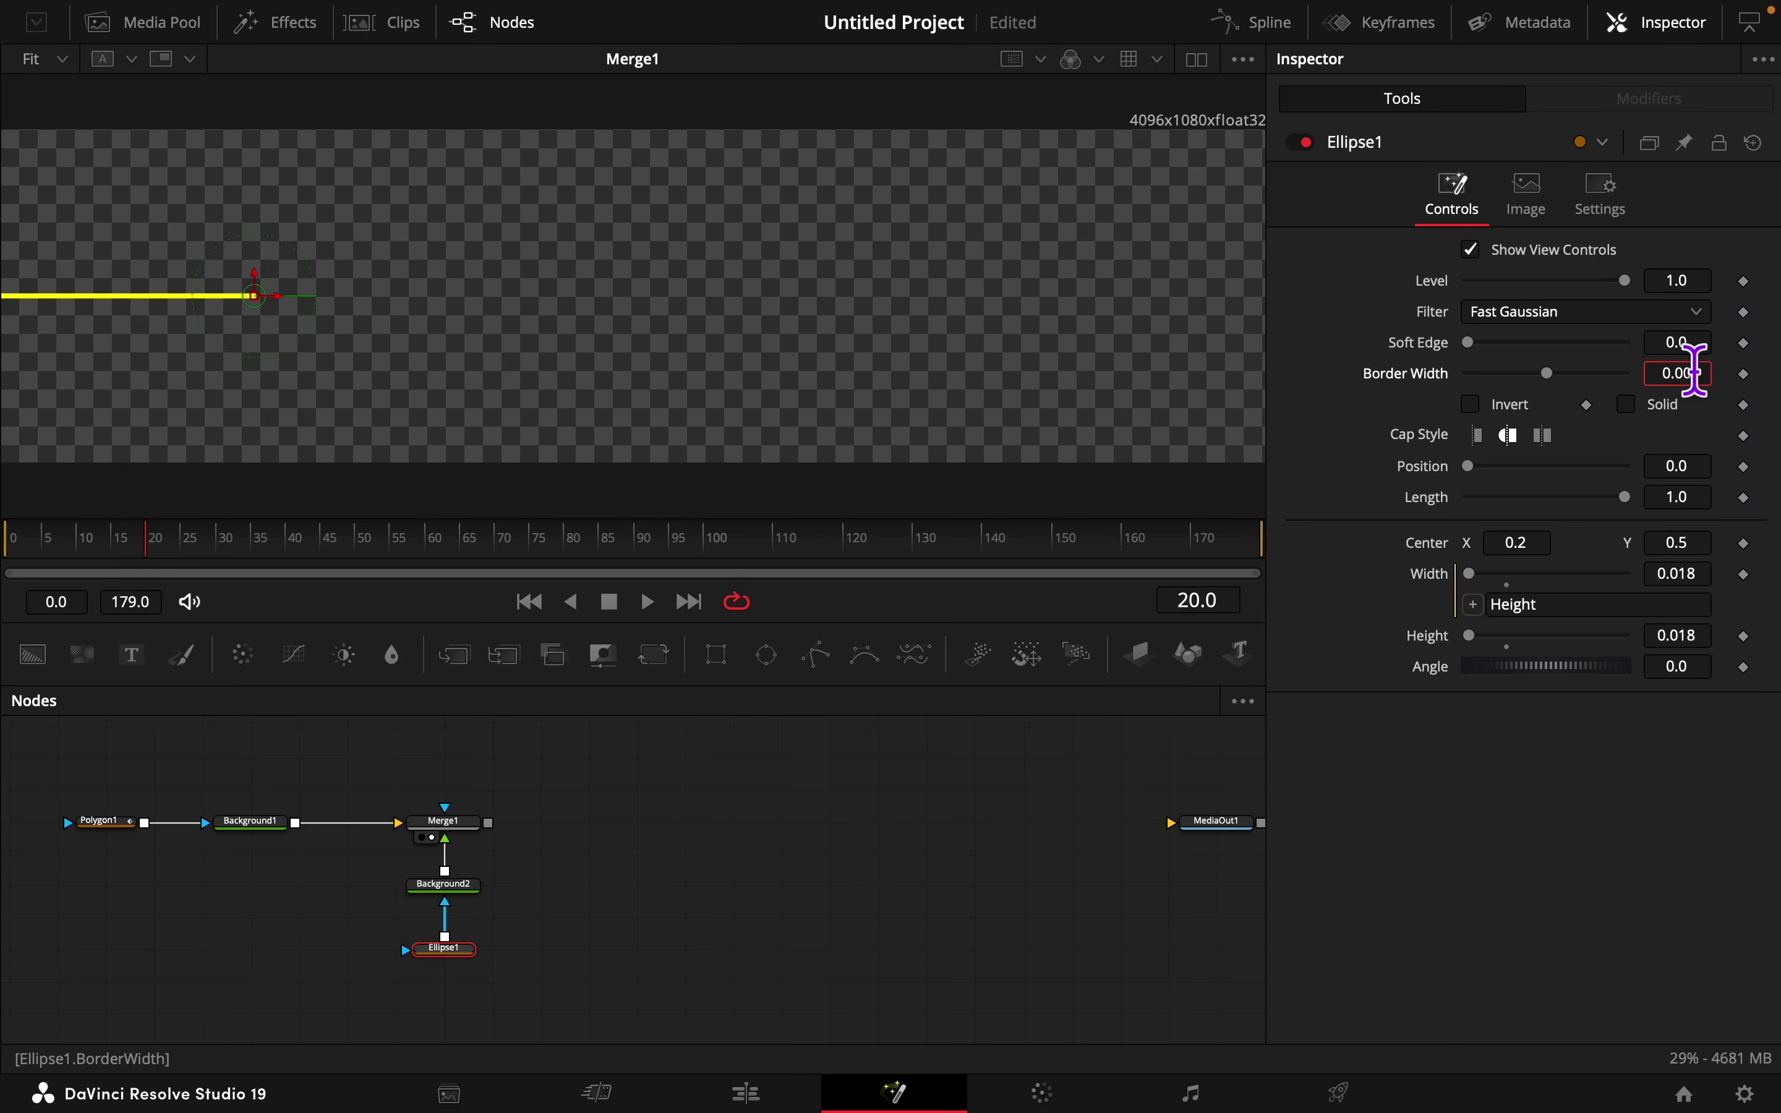
key(Tab)
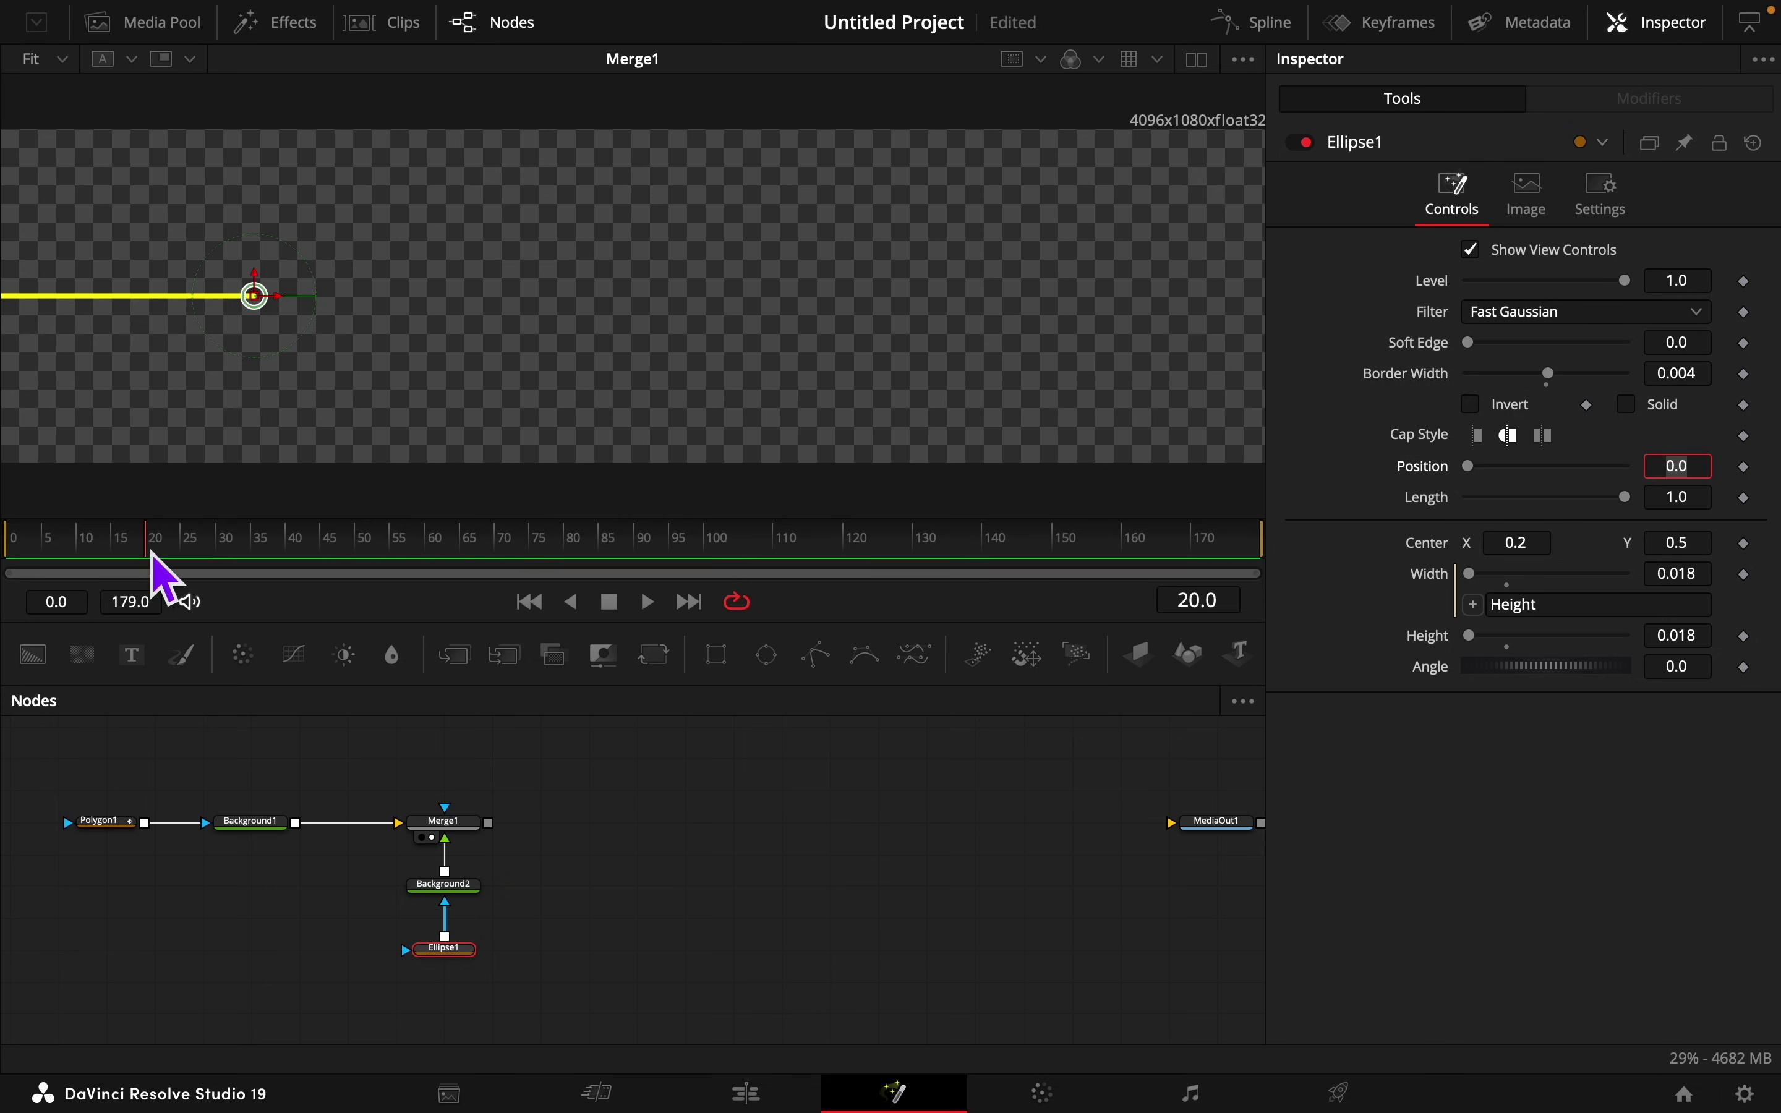
Step: Keyframe Ellipse1's Height from 0 at frame 20 to 0.018 at frame 30 and play back the animation
click(230, 542)
drag(240, 549, 159, 550)
click(1745, 637)
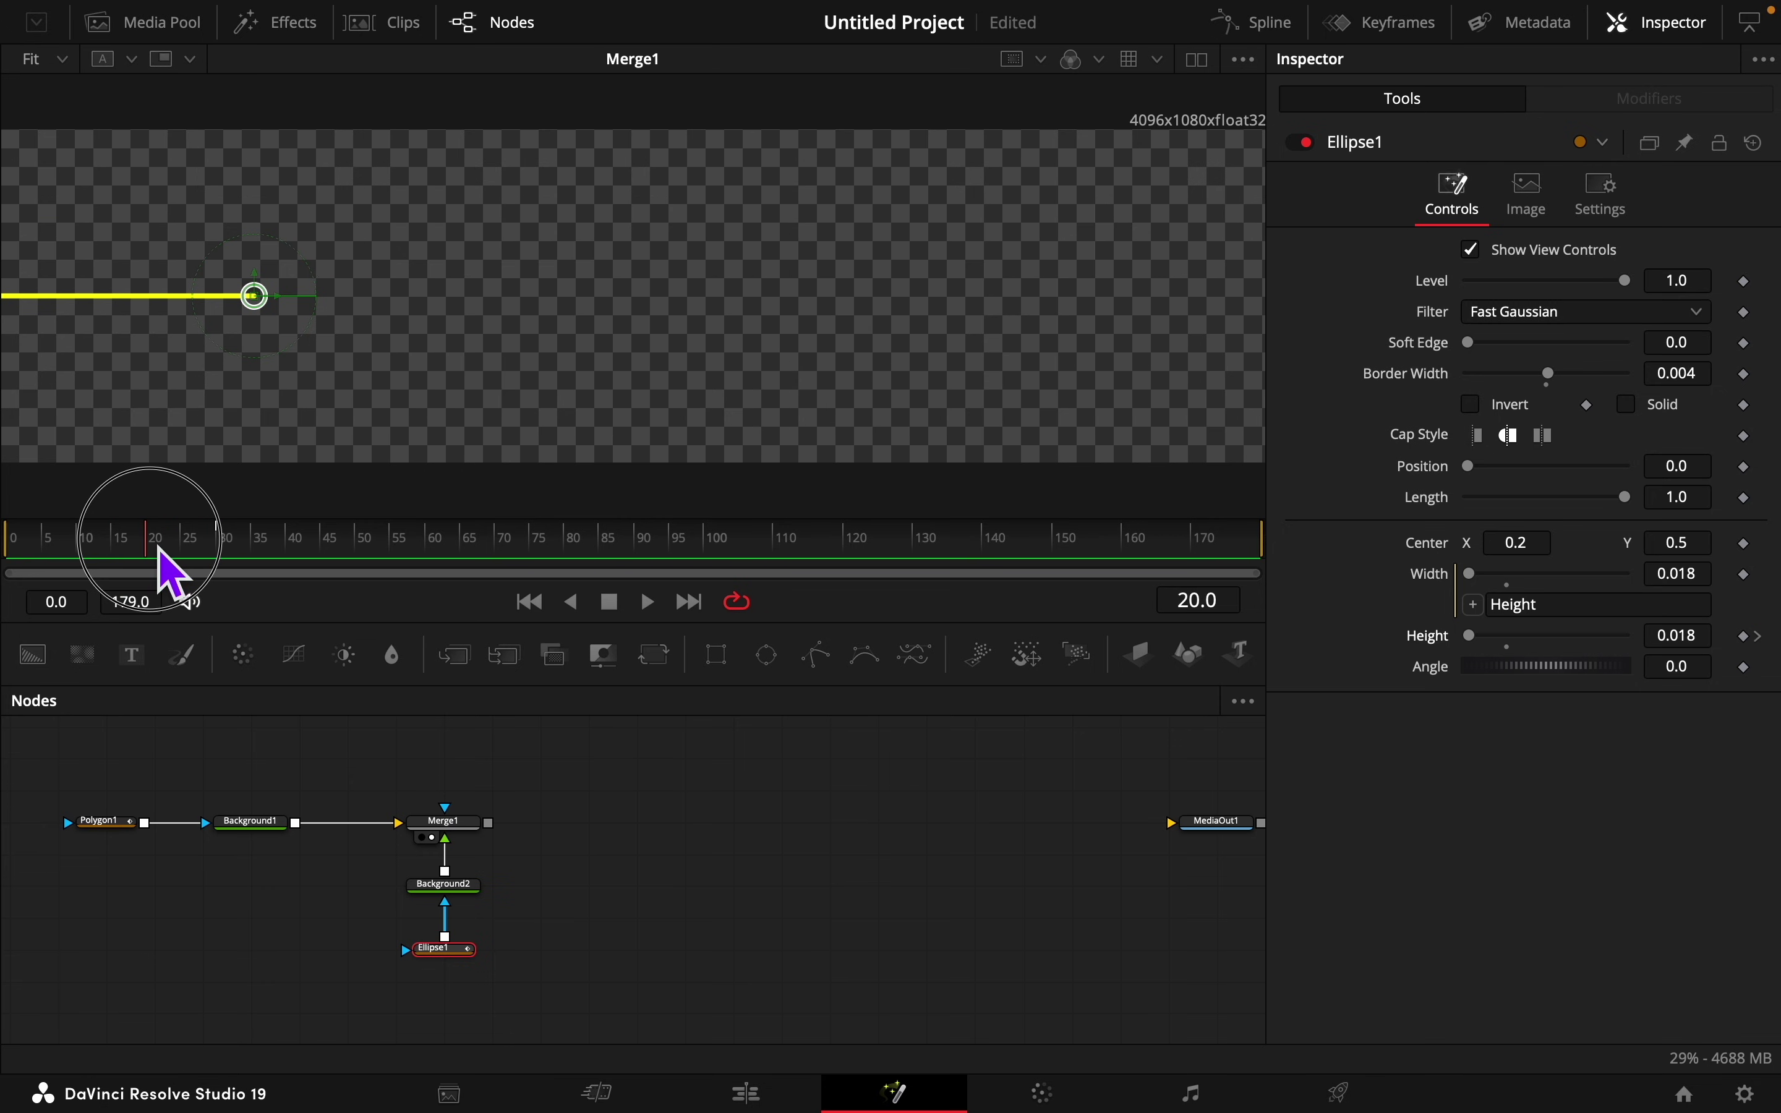
click(1359, 627)
key(space)
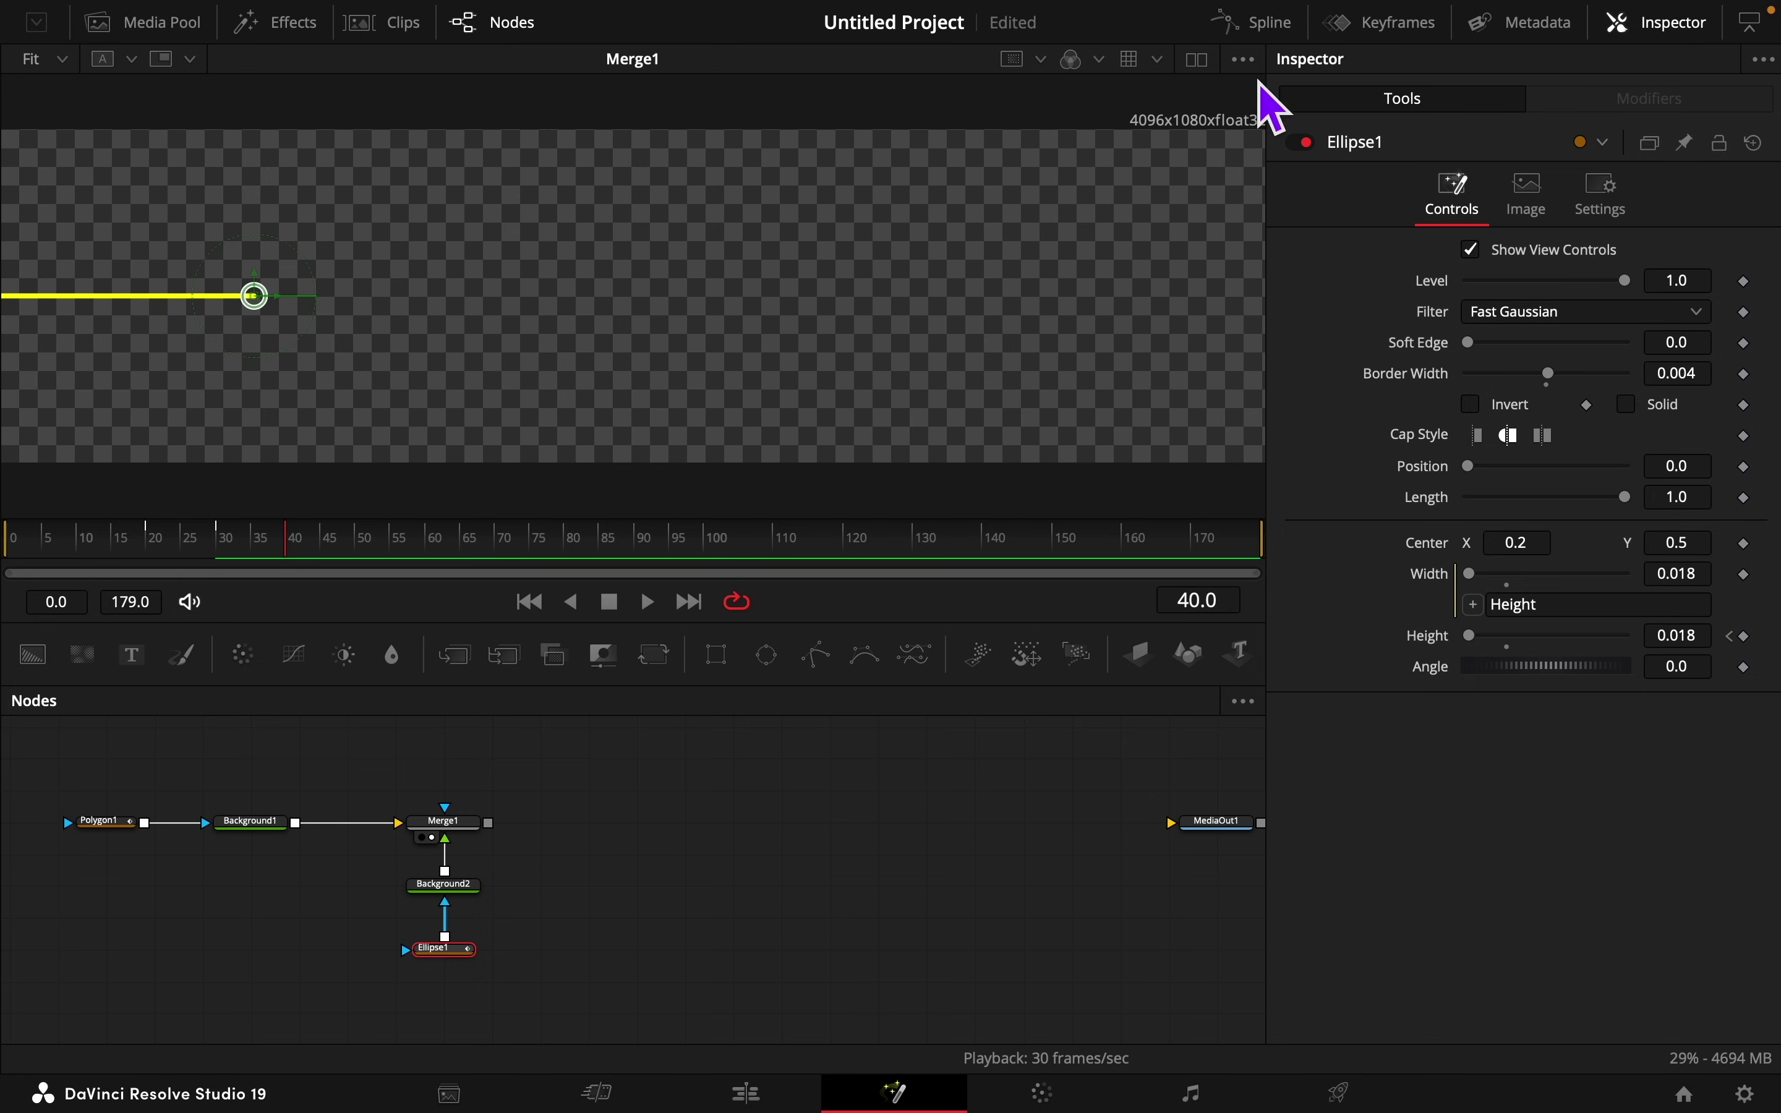
Step: Smooth Ellipse1's Height curve and stretch the first keyframe's easing handle to frame 30
click(1267, 26)
click(86, 829)
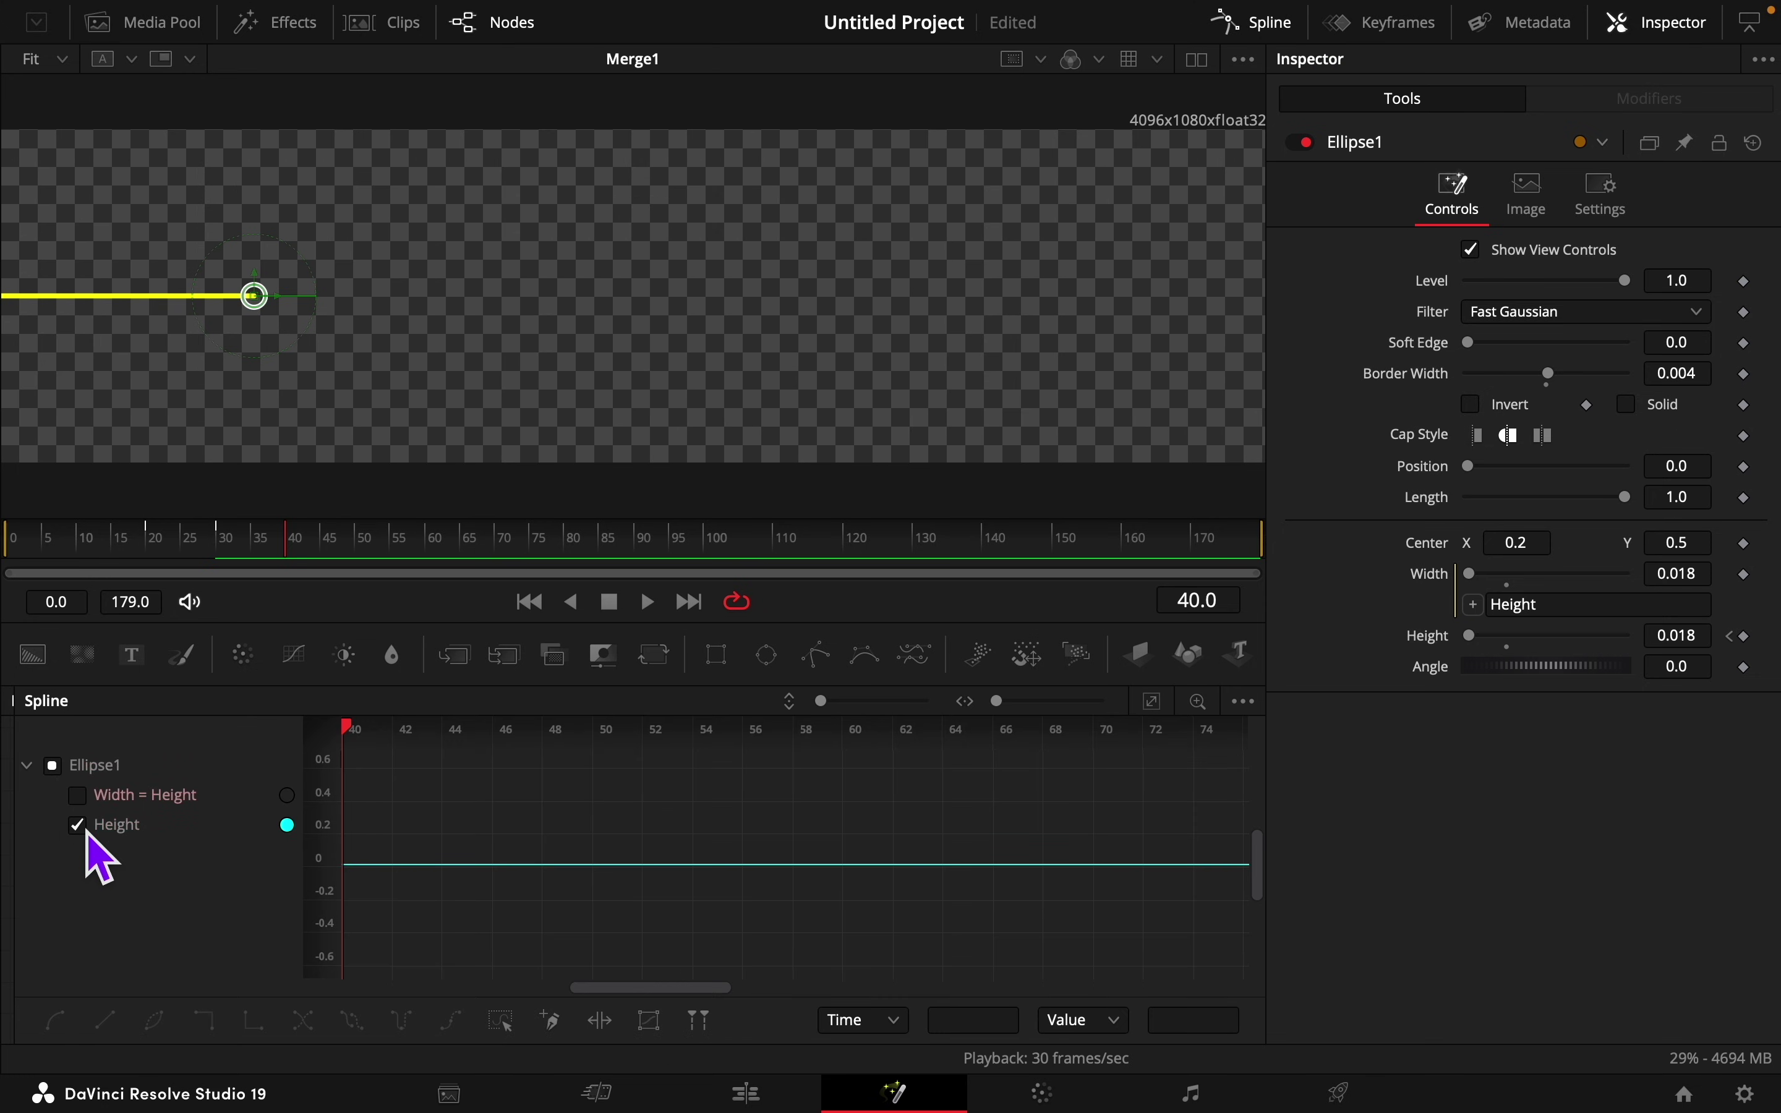
click(1153, 701)
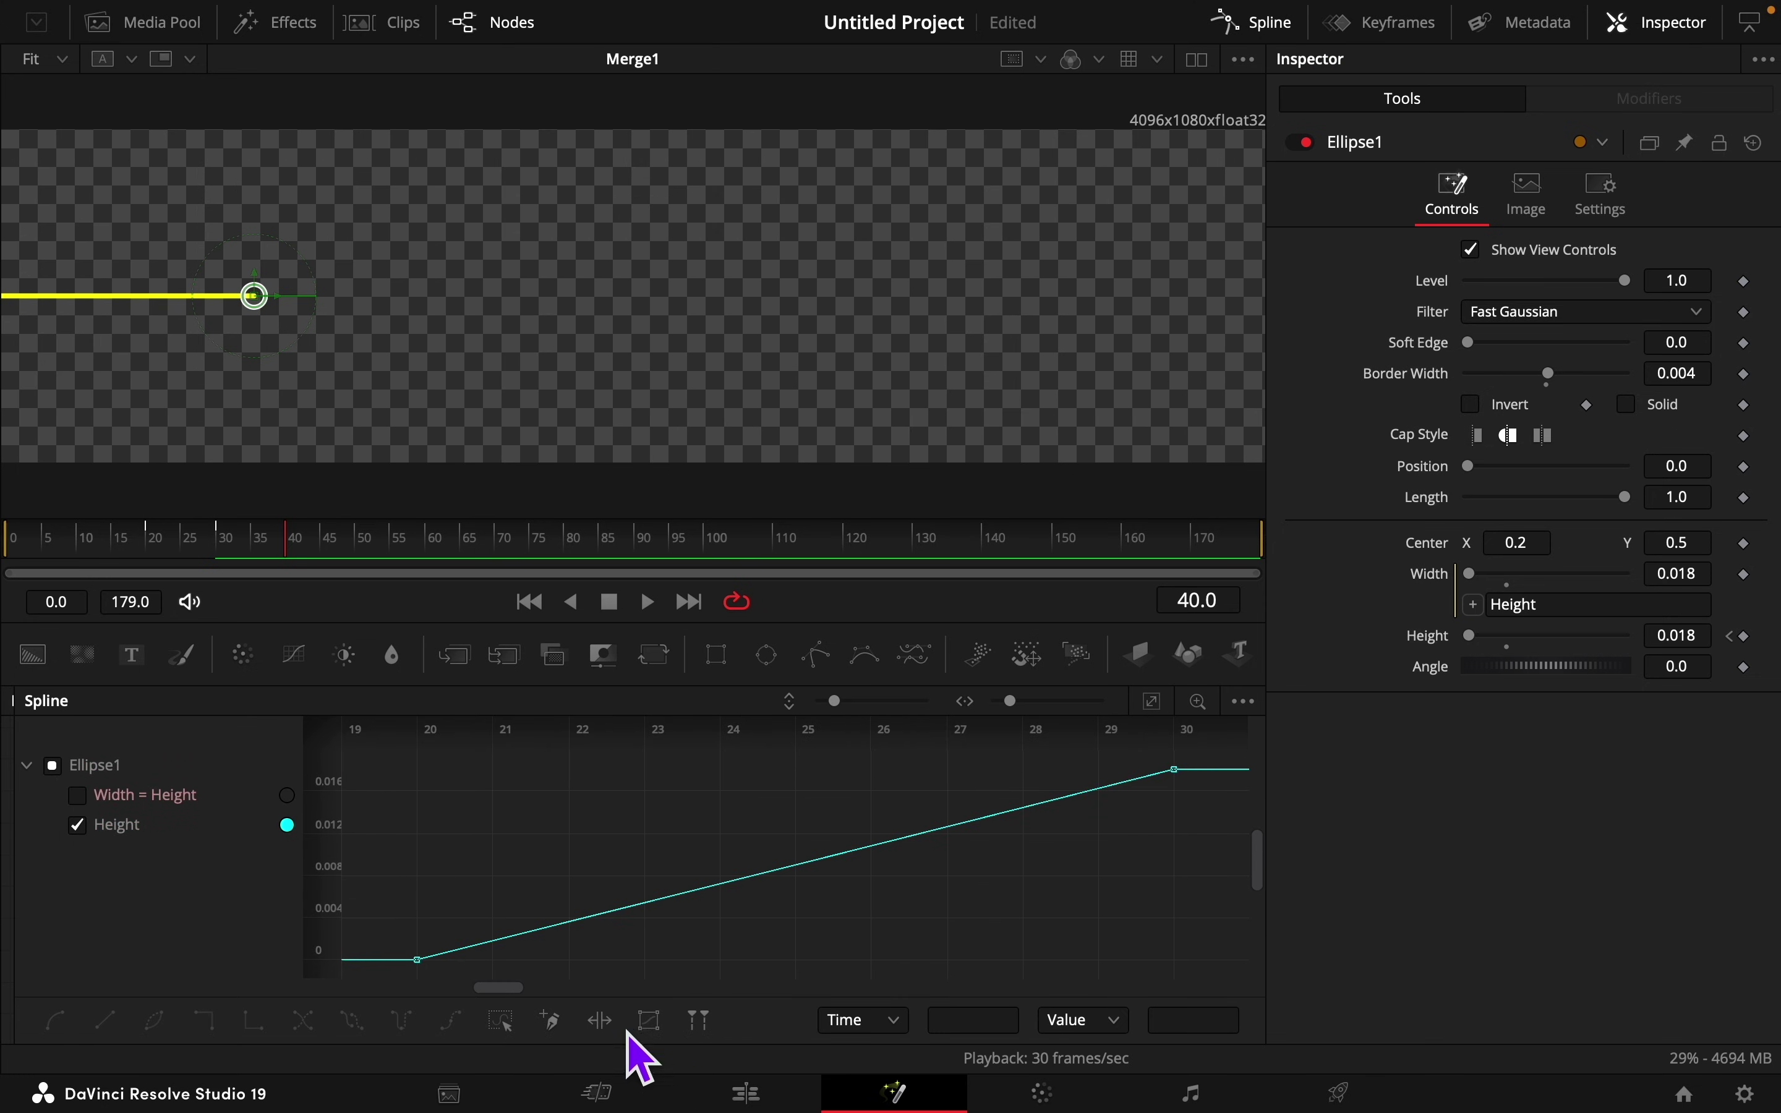
click(56, 1022)
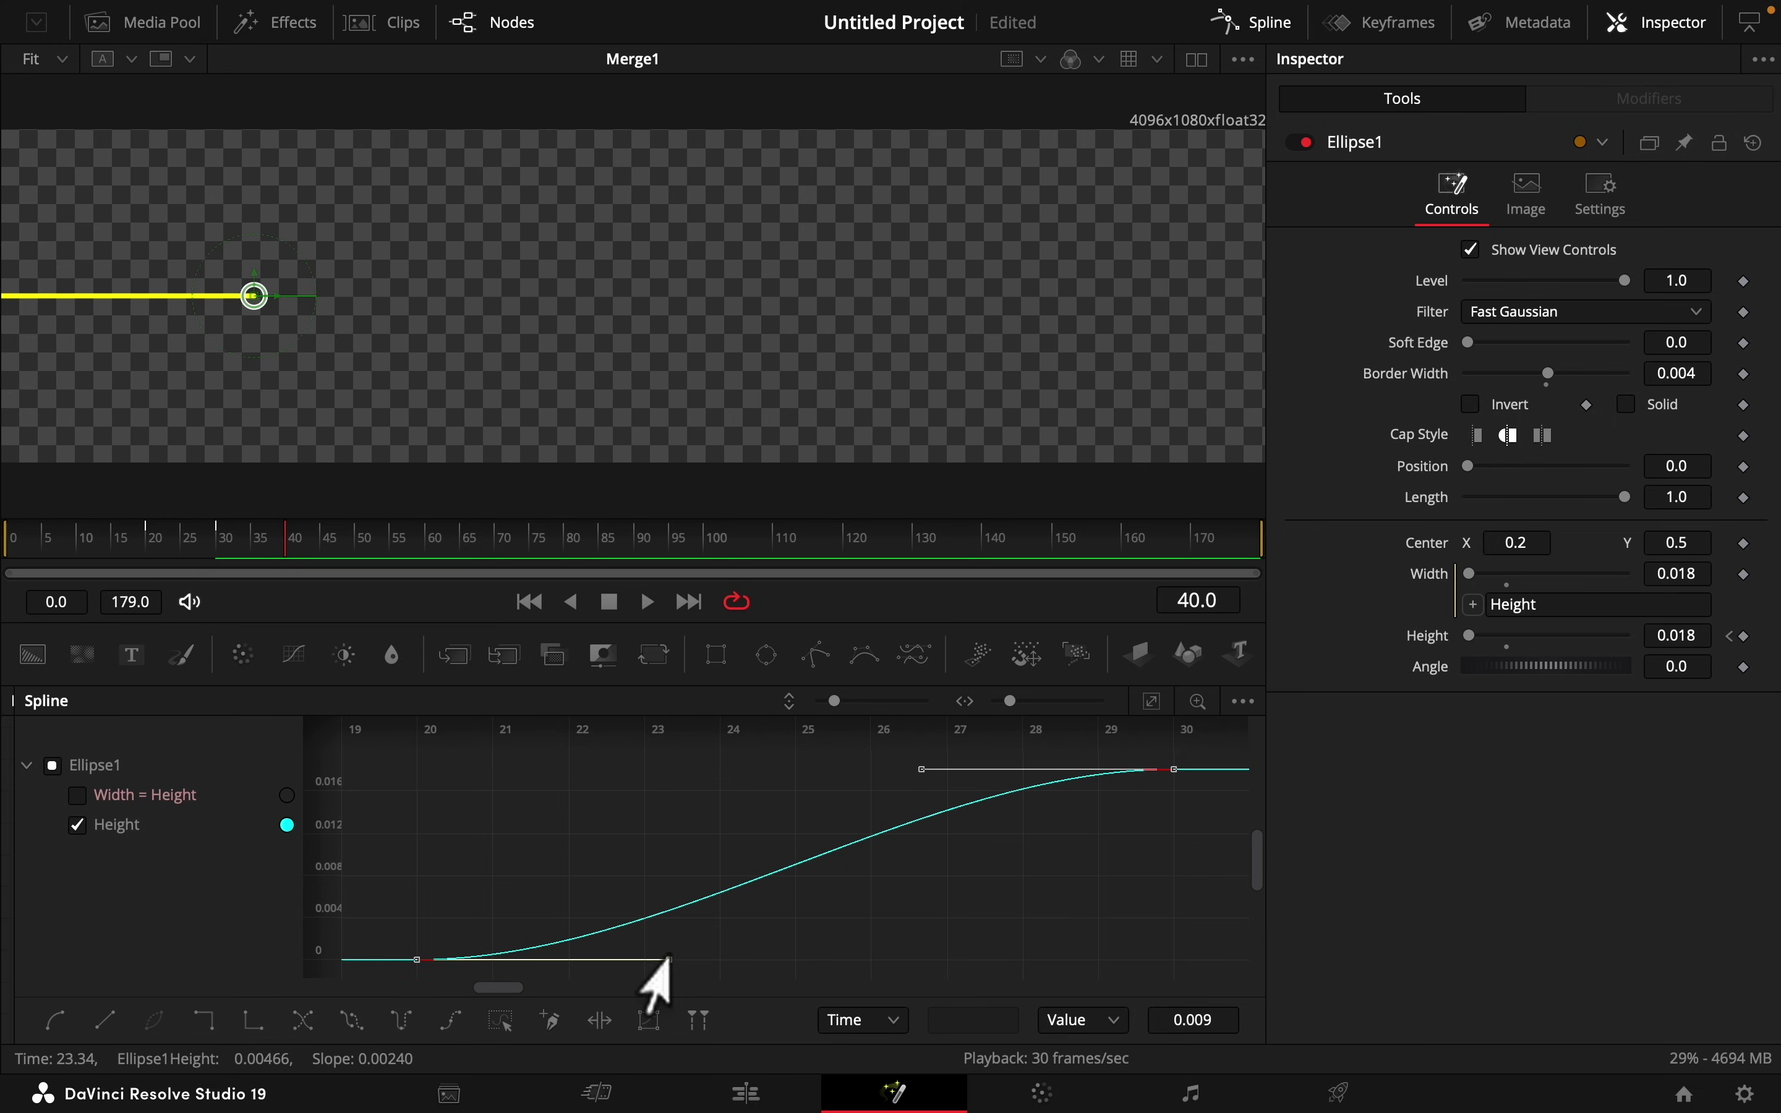
drag(668, 961, 1174, 936)
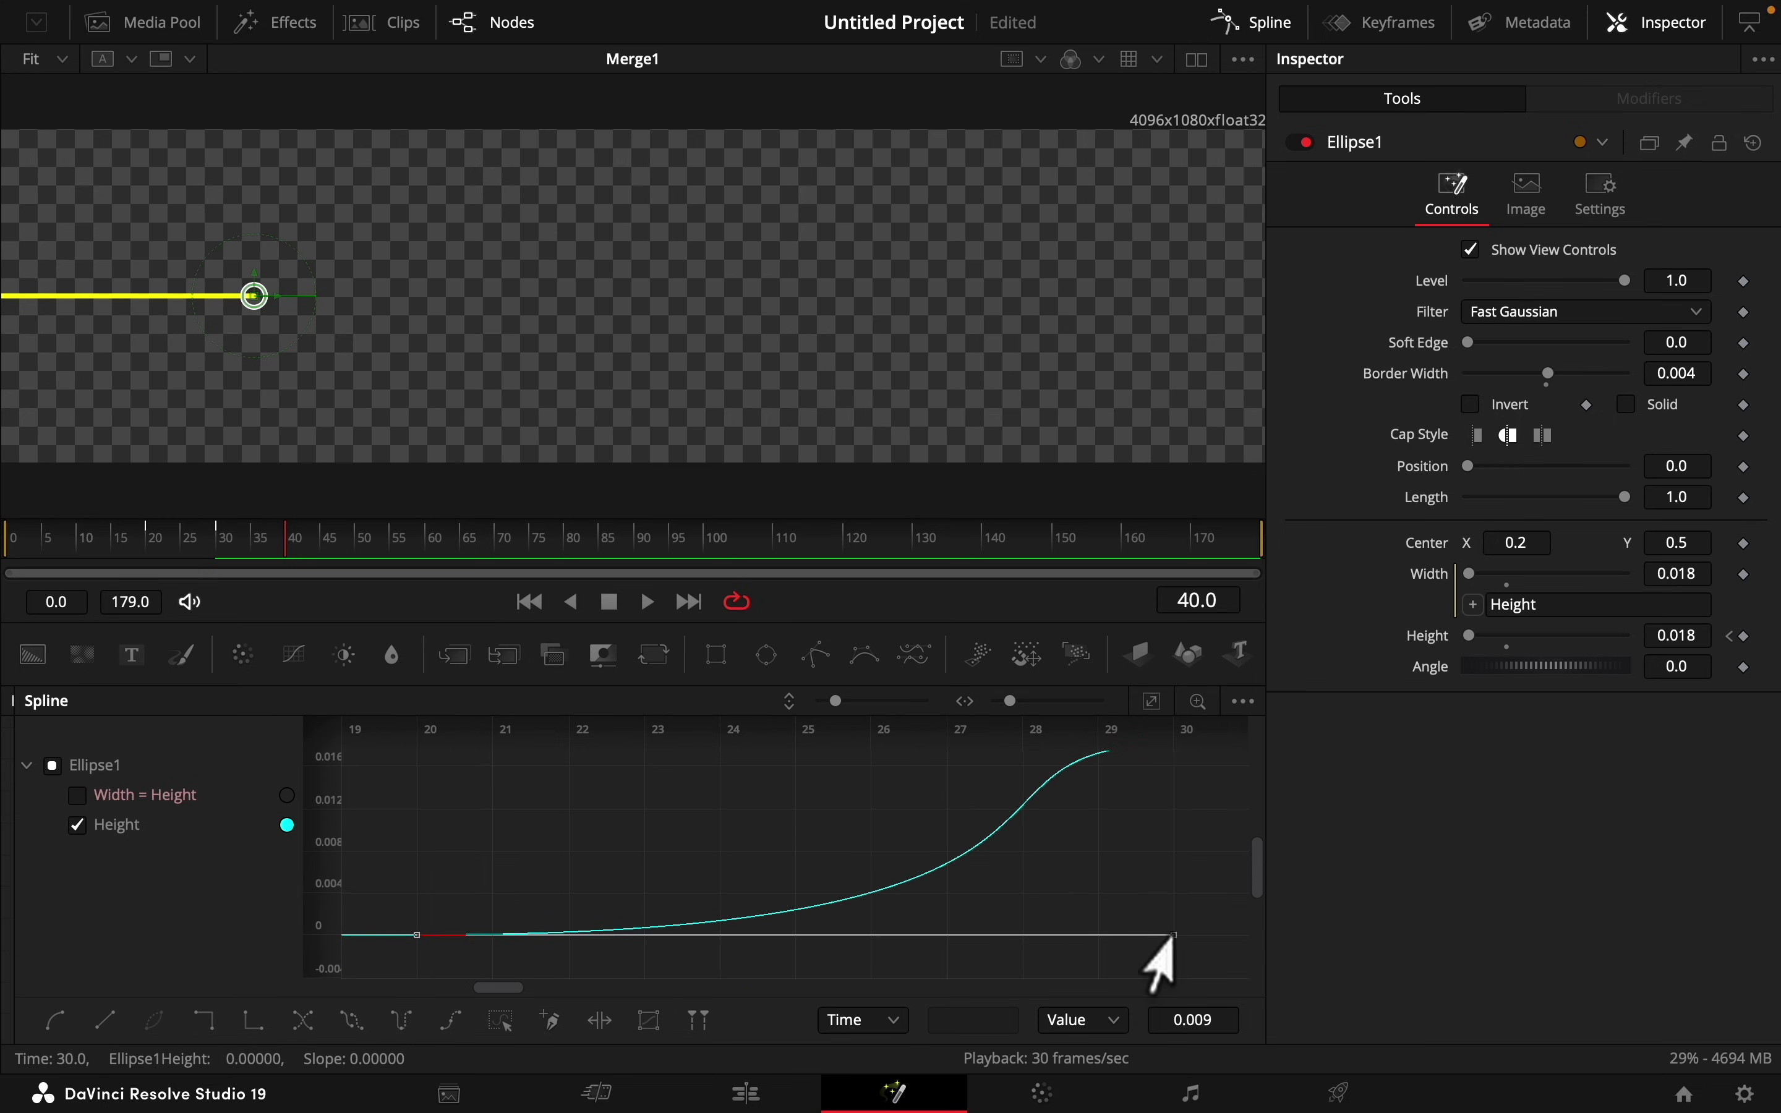
click(1254, 26)
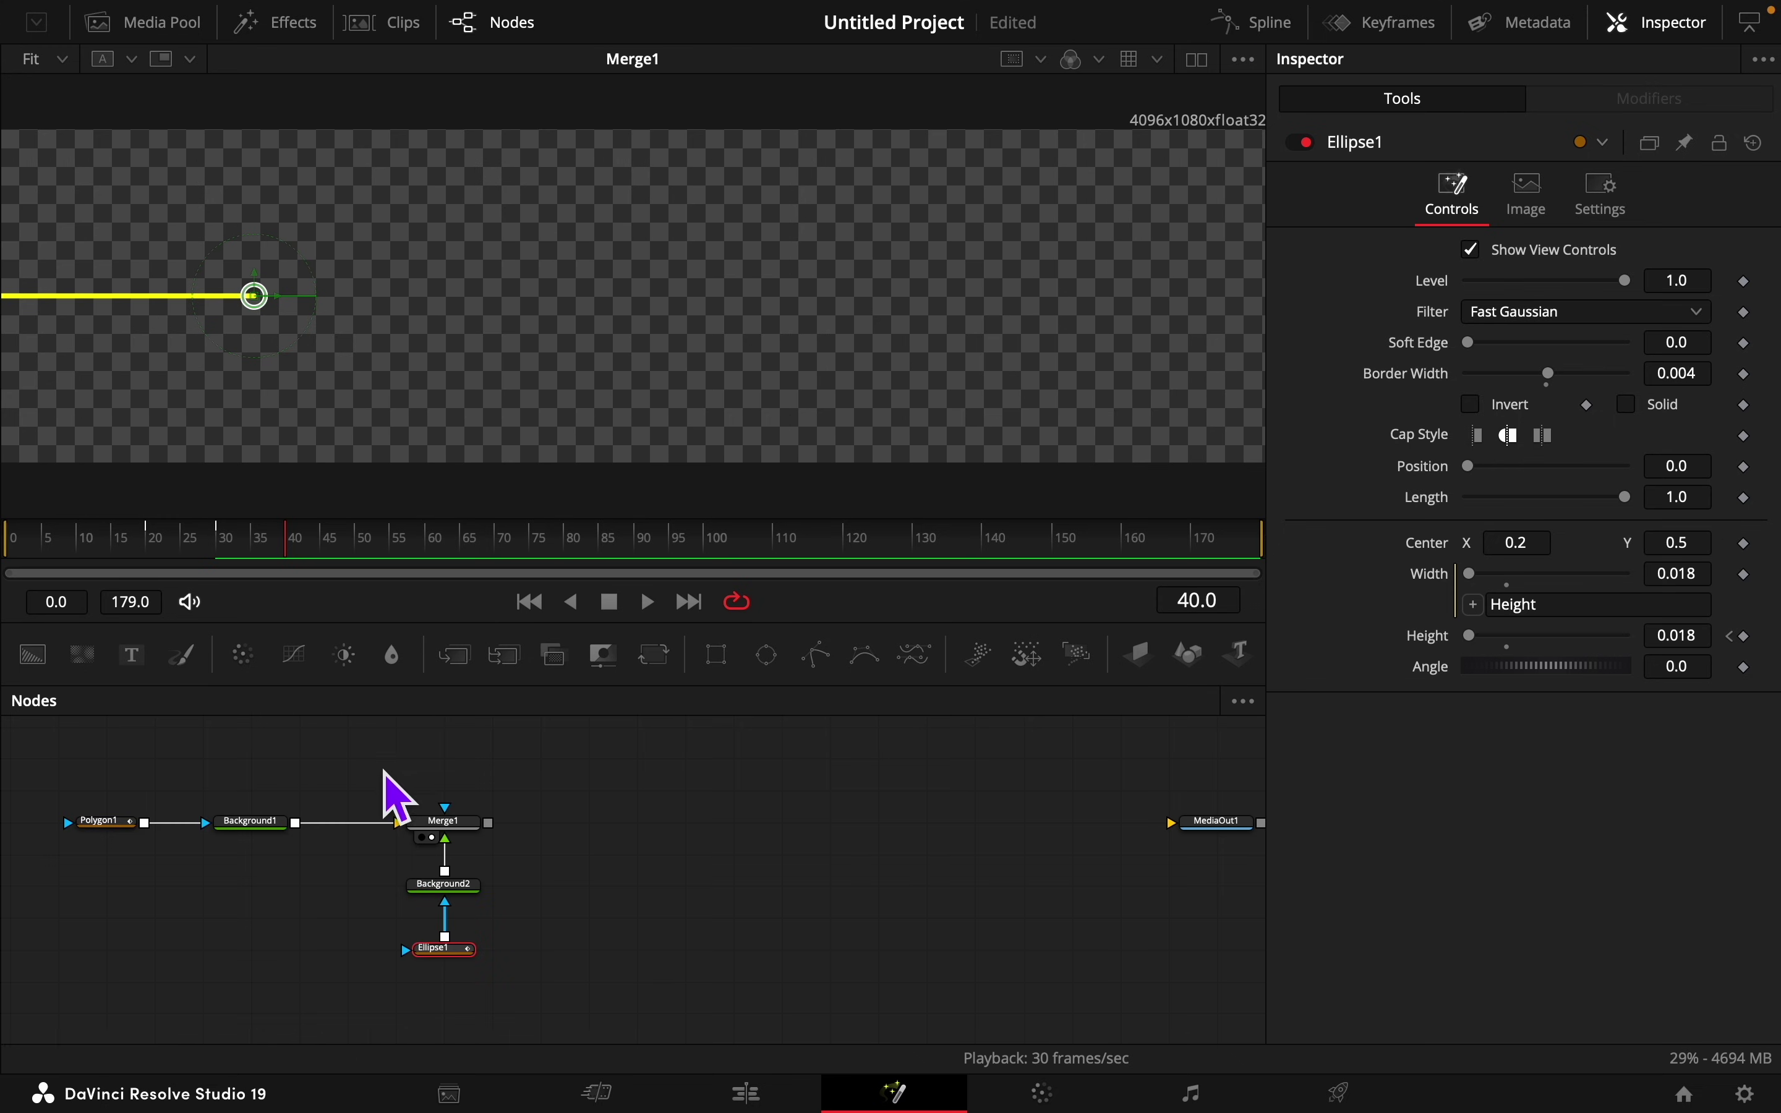
Step: Smooth the rising segments of Polygon1's Length curve, including frames 0 to 20 and 60 to 80
click(109, 824)
click(1280, 26)
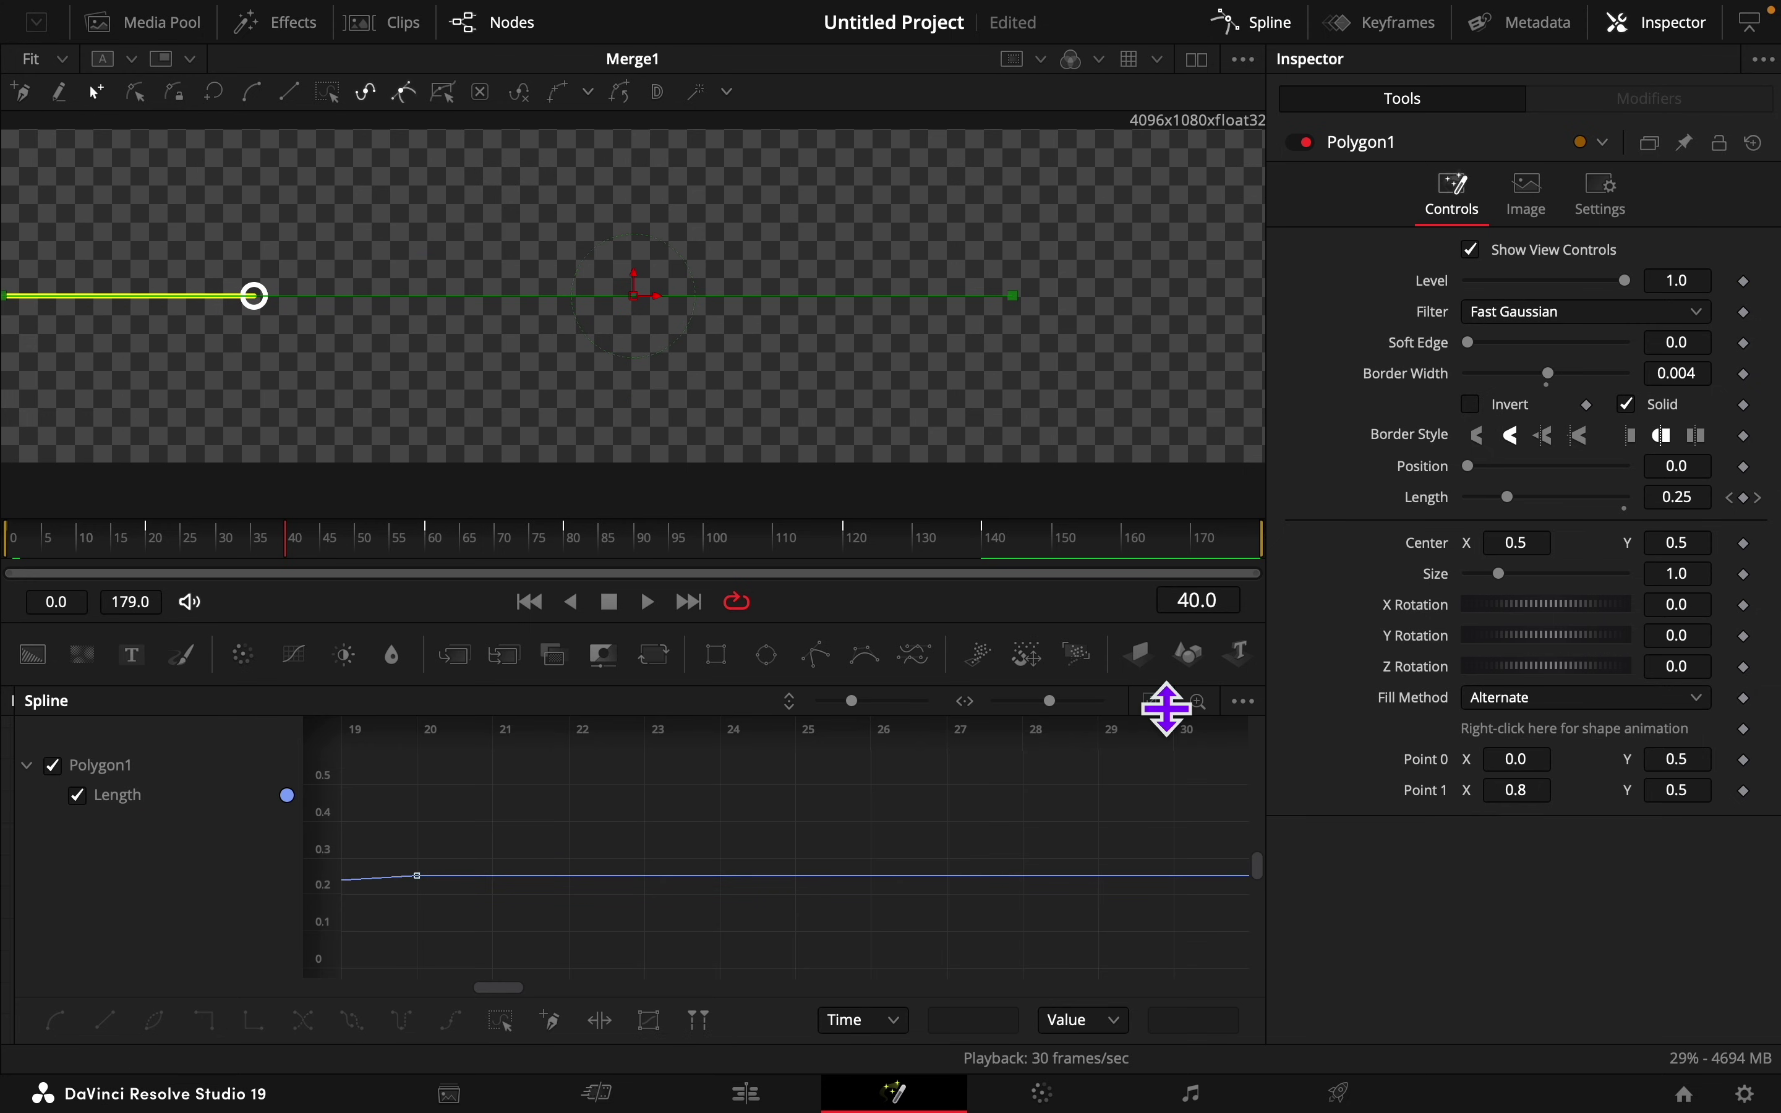
click(1165, 720)
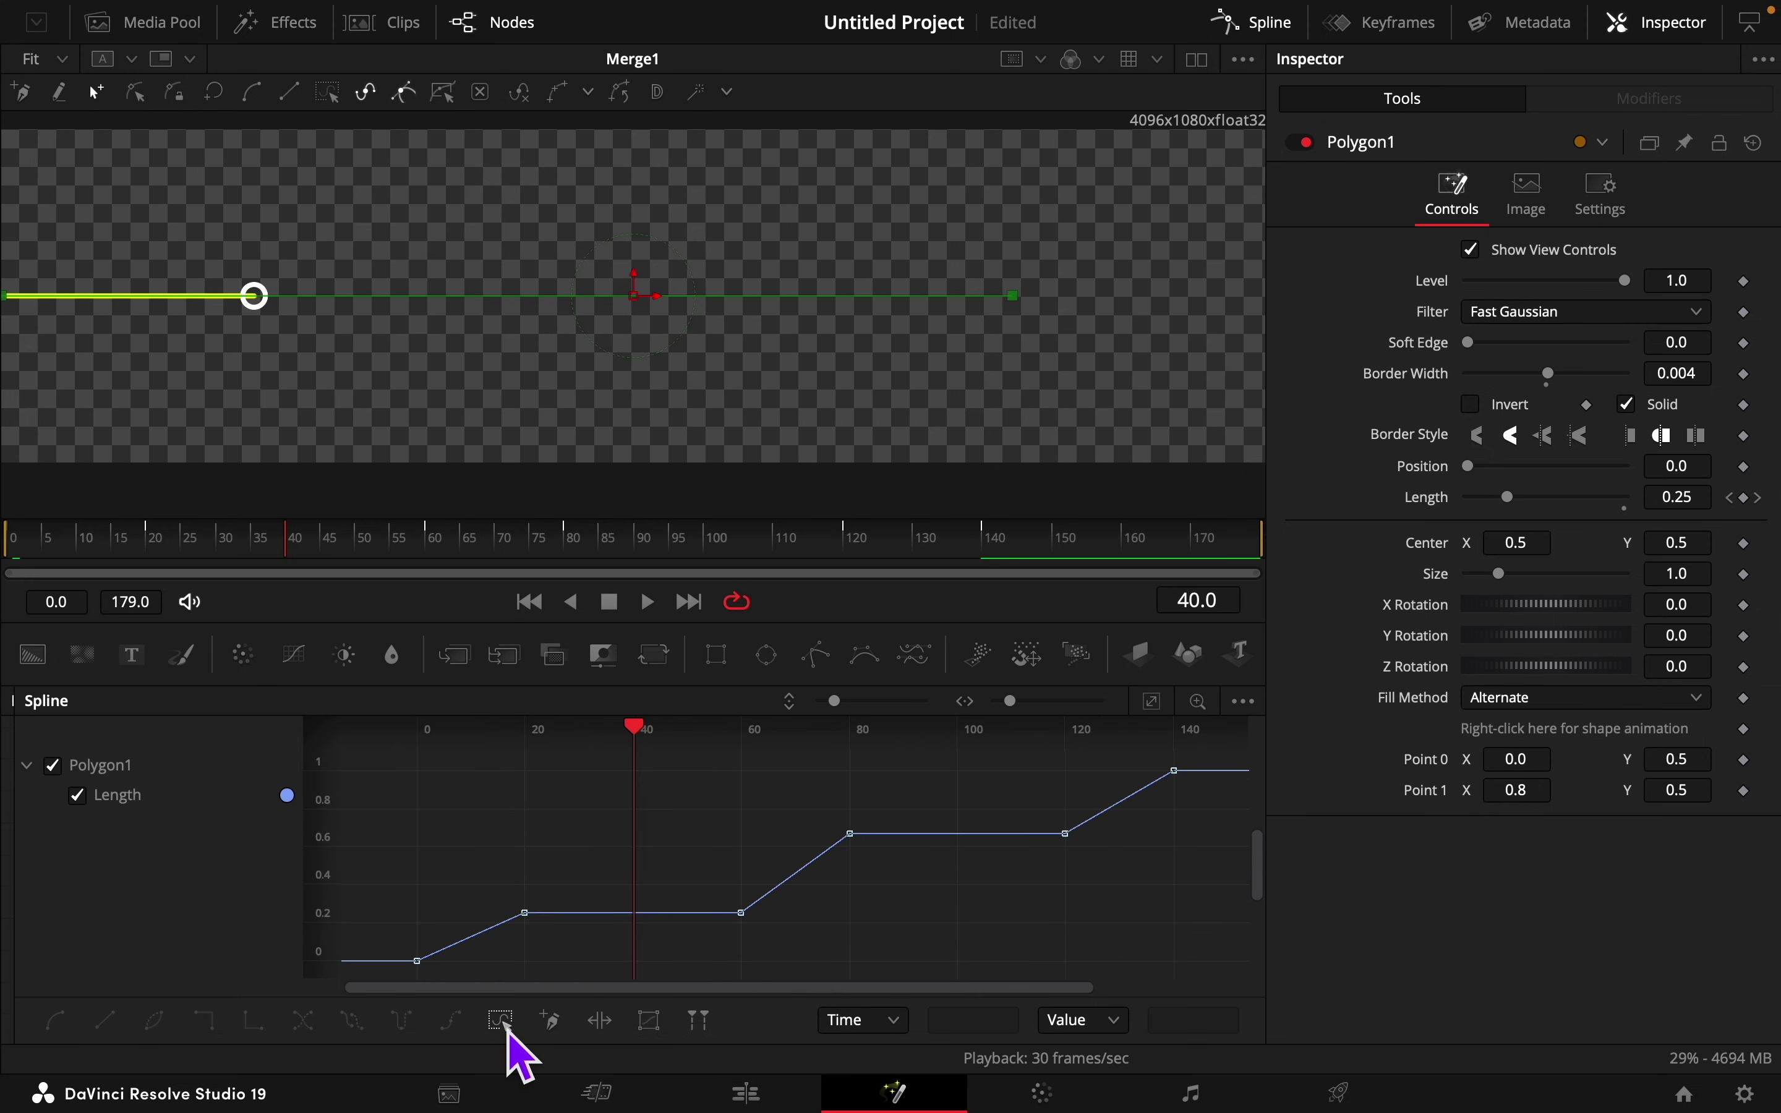
drag(589, 894, 349, 987)
click(55, 1020)
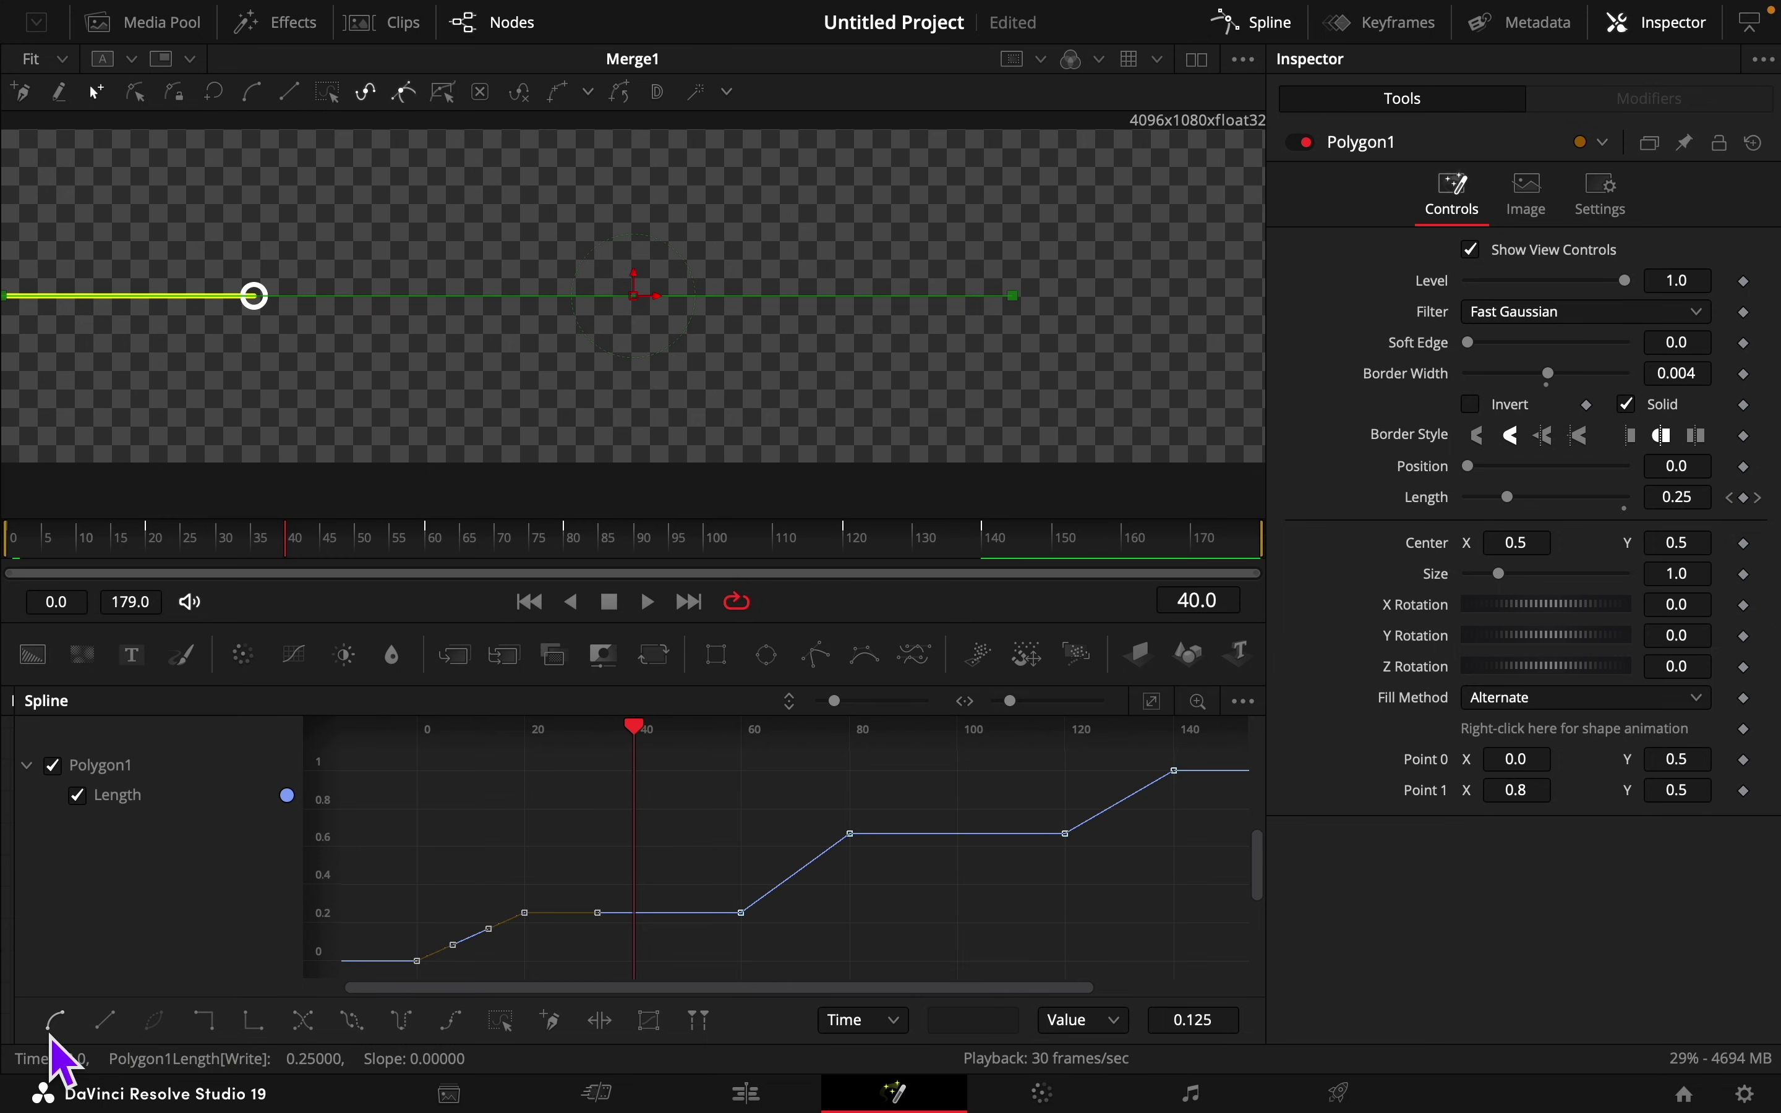
drag(926, 780, 663, 971)
key(shift+s)
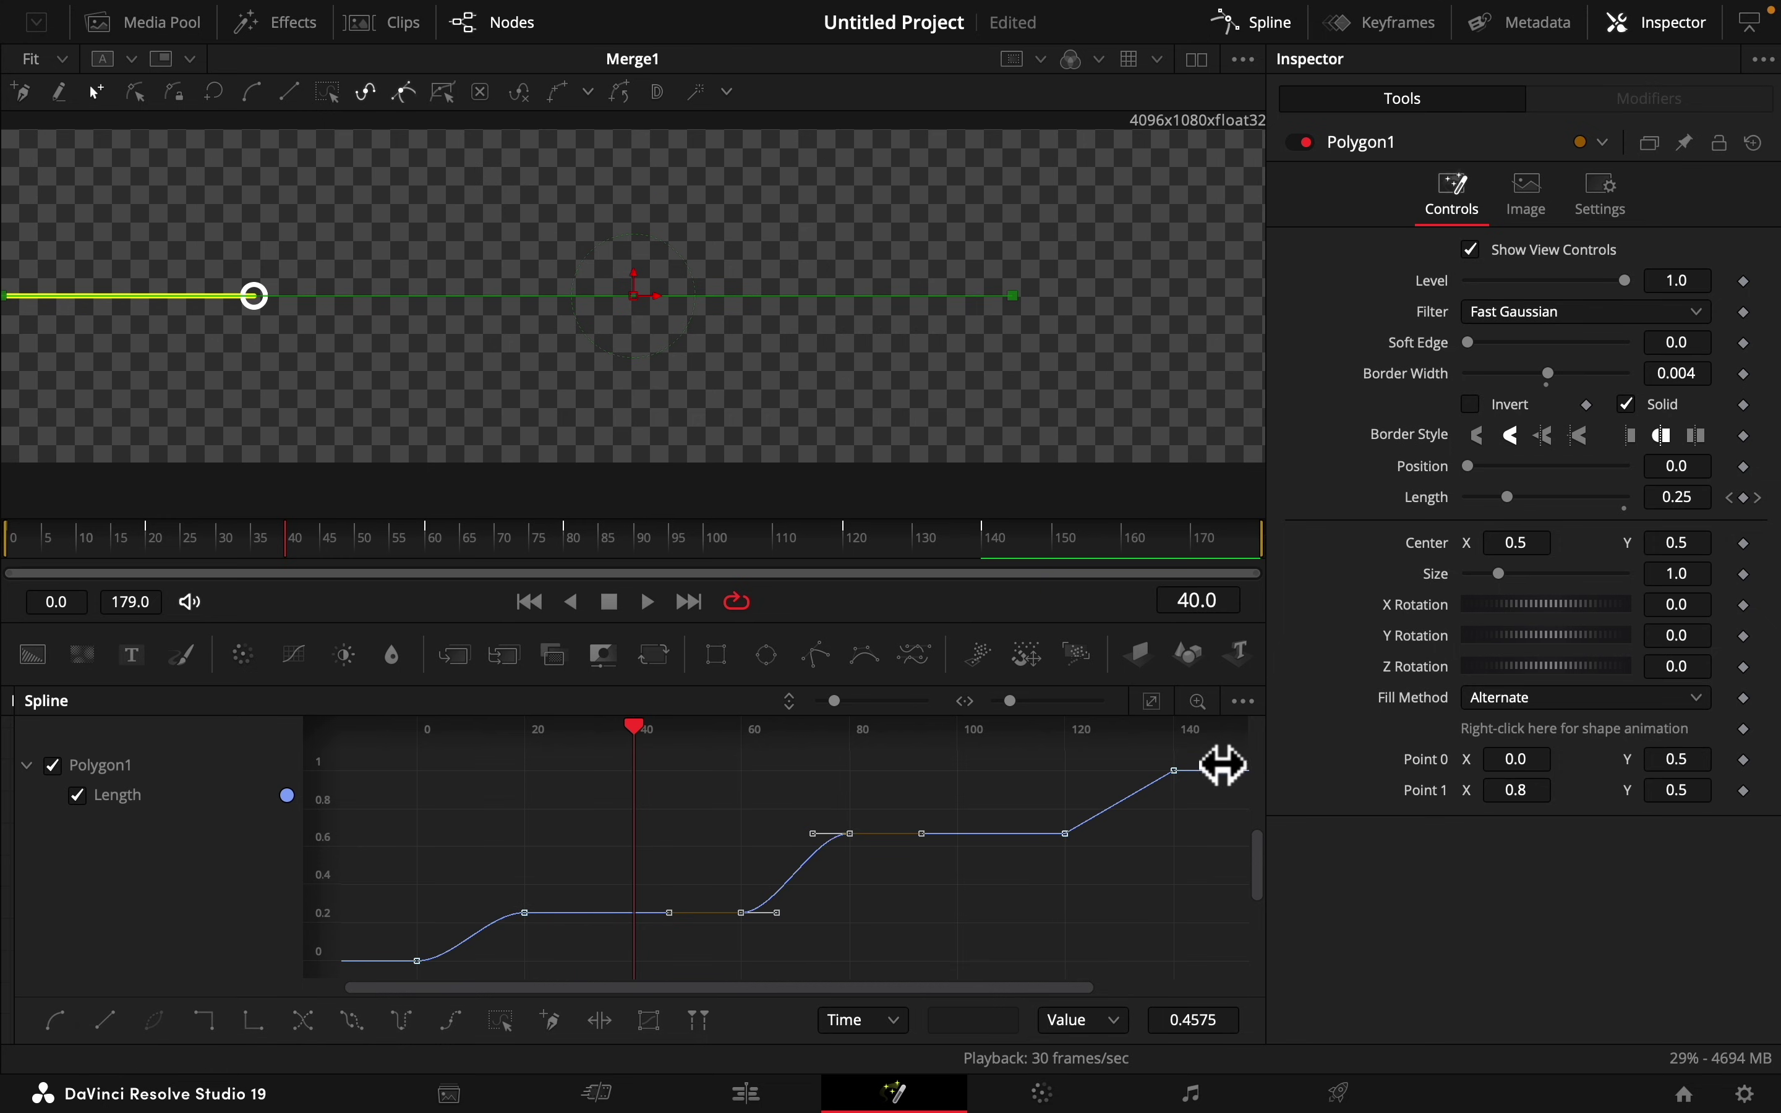
click(1279, 33)
Step: Feed a duplicate of Ellipse1 into Ellipse1's mask input and replace the duplicate's Height animation with a value of 0.028
click(434, 948)
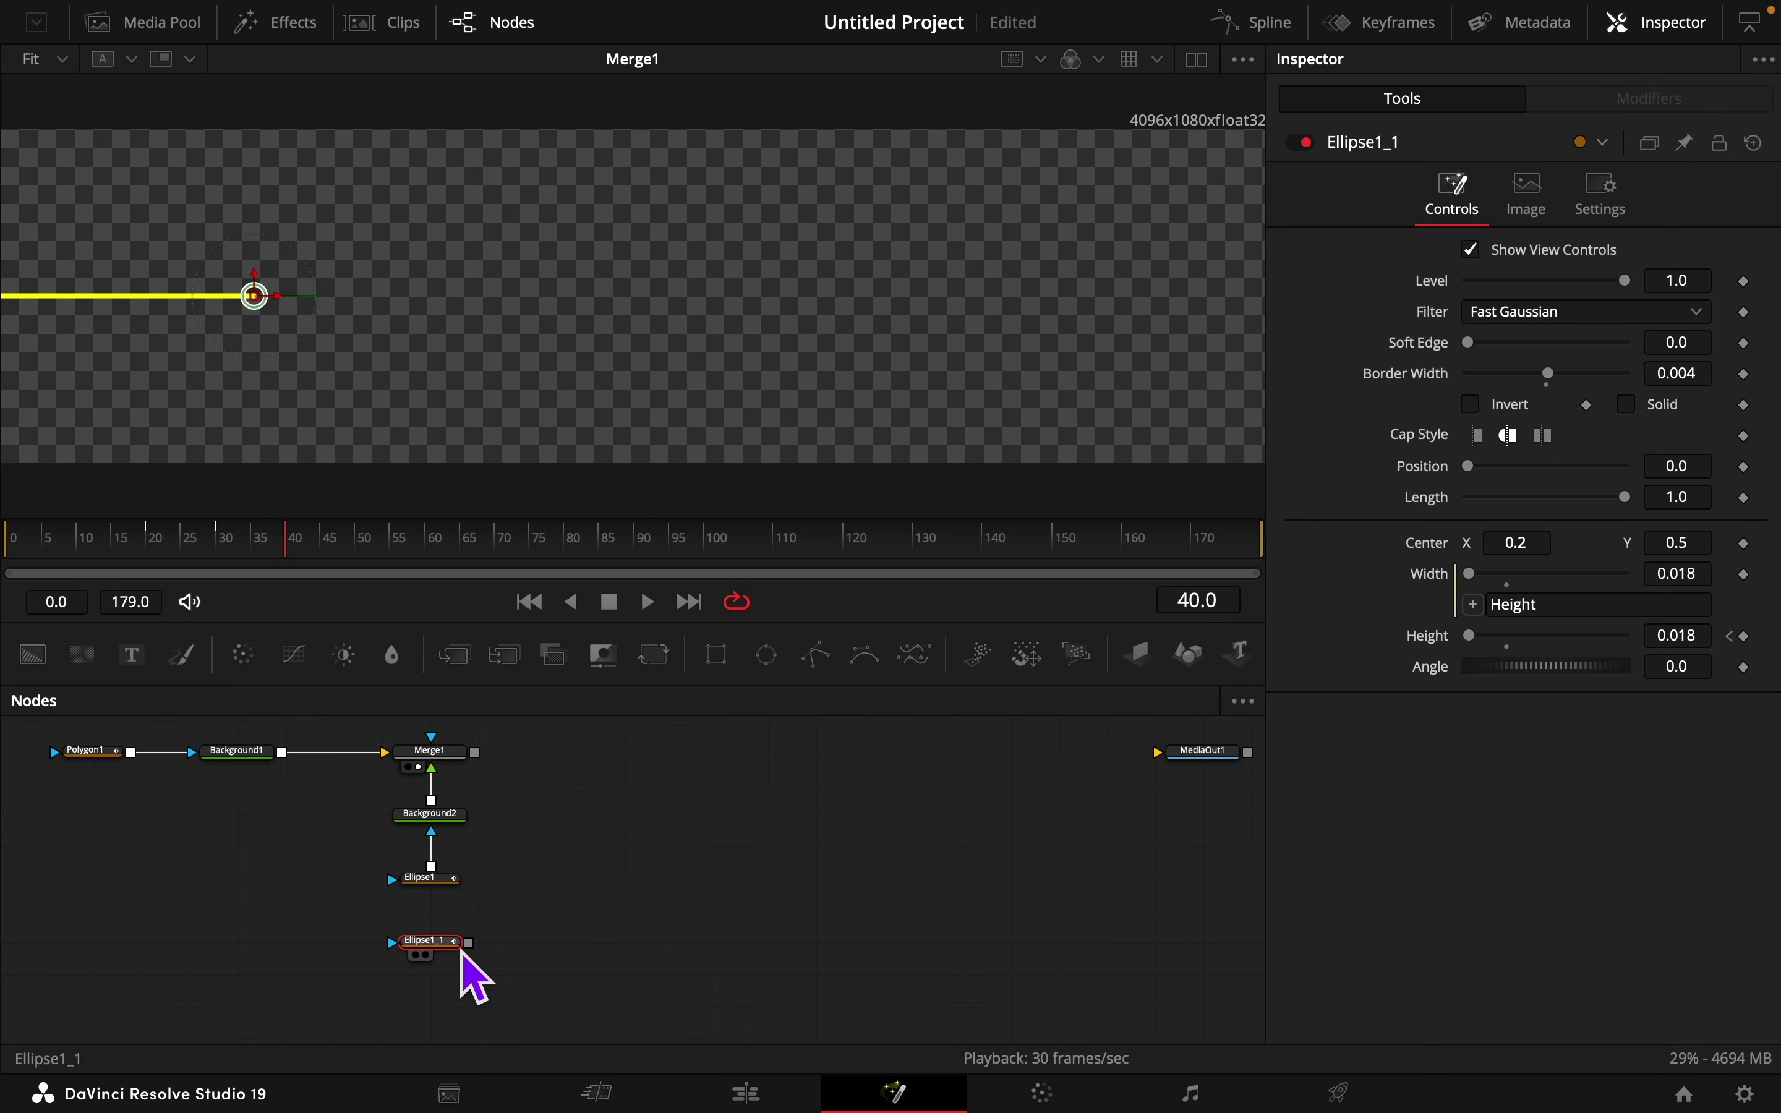
mouse_move(462, 951)
mouse_down()
mouse_move(398, 890)
mouse_move(449, 983)
mouse_up()
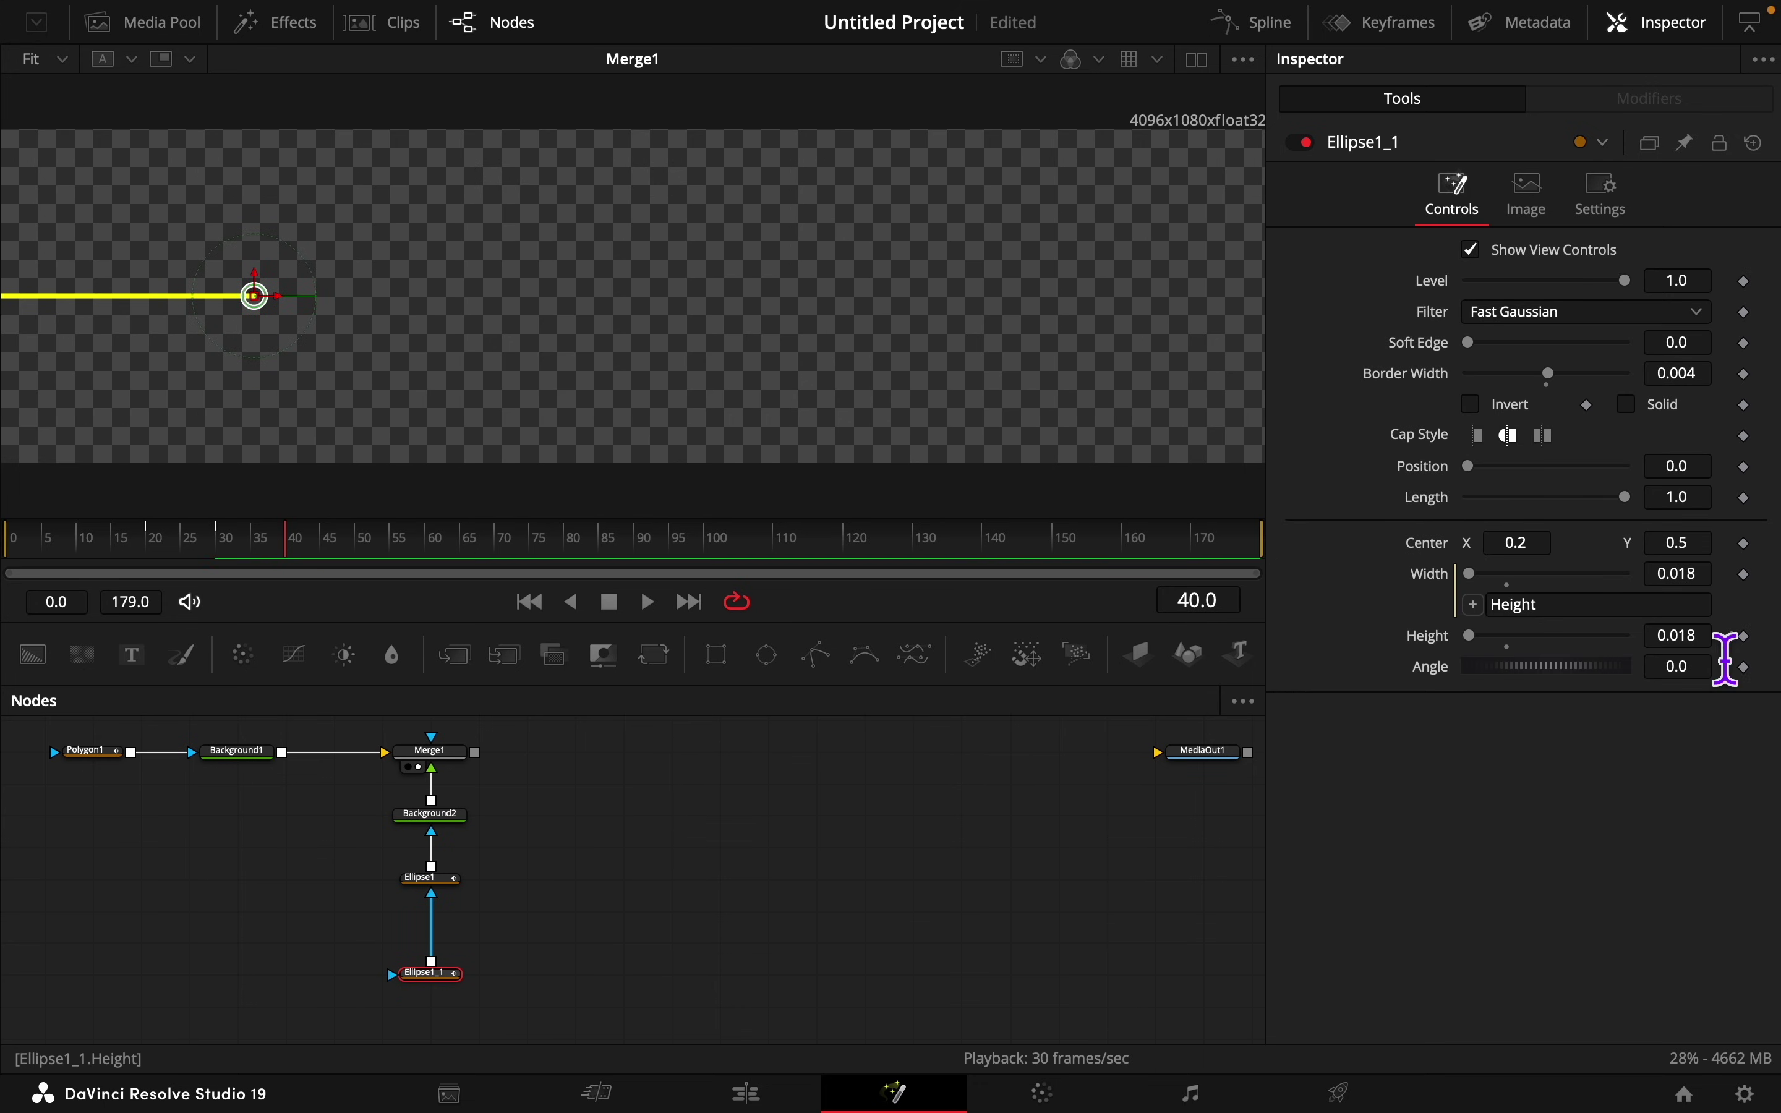
double_click(1460, 638)
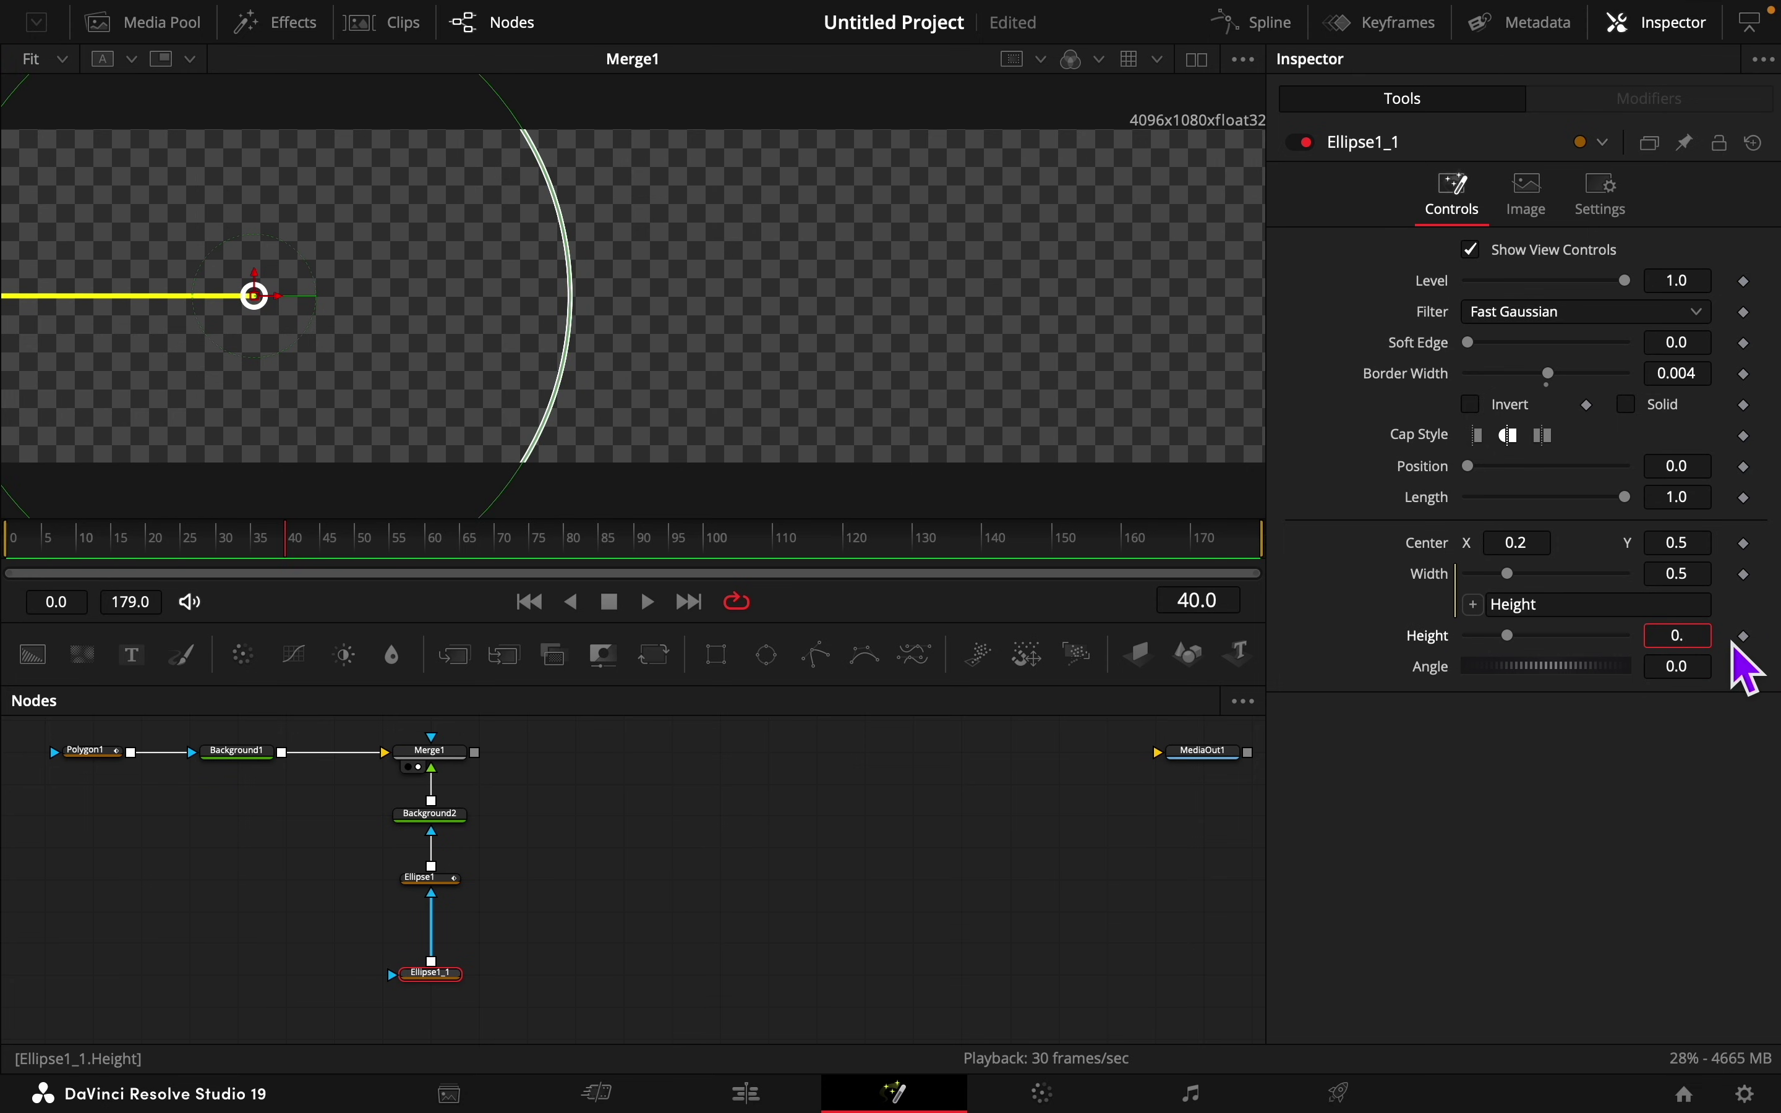
text(0.028)
key(Tab)
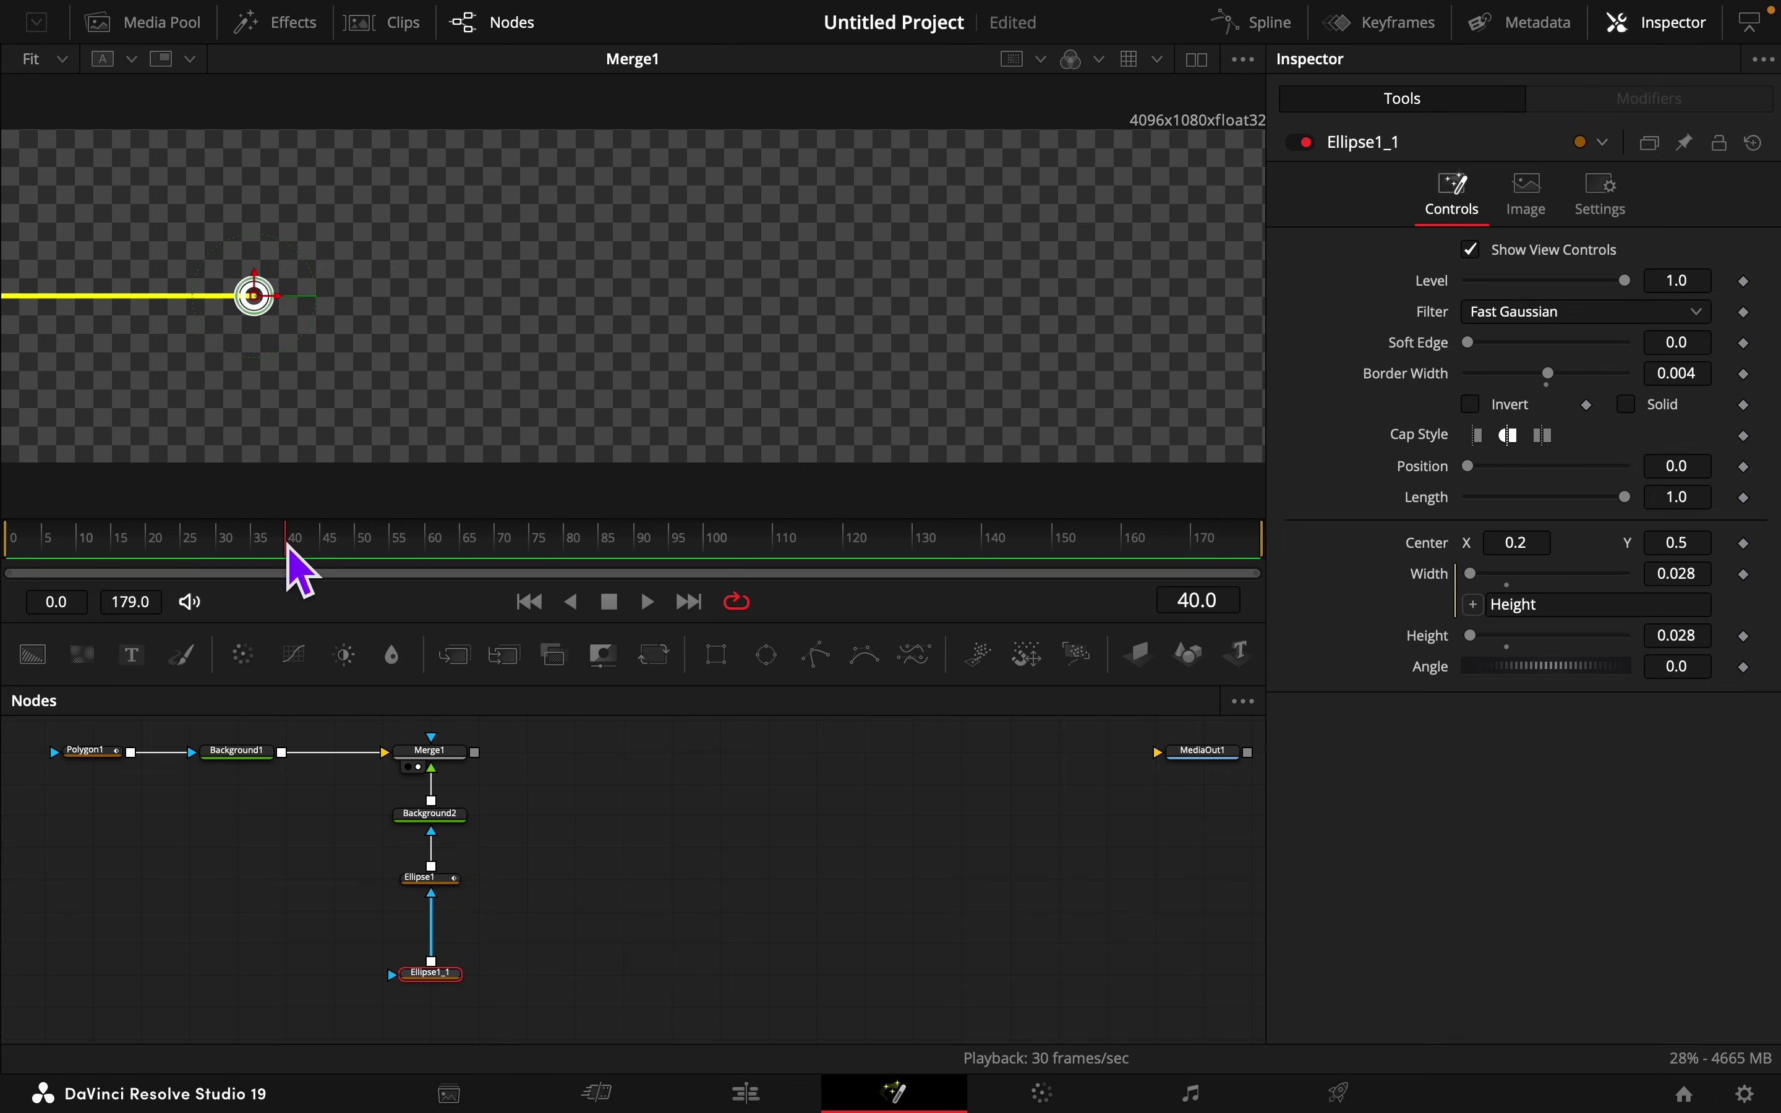
Step: Animate the duplicated ellipse's Height from 0 at frame 25 to 0.028 at frame 40
drag(287, 554, 193, 549)
click(1745, 636)
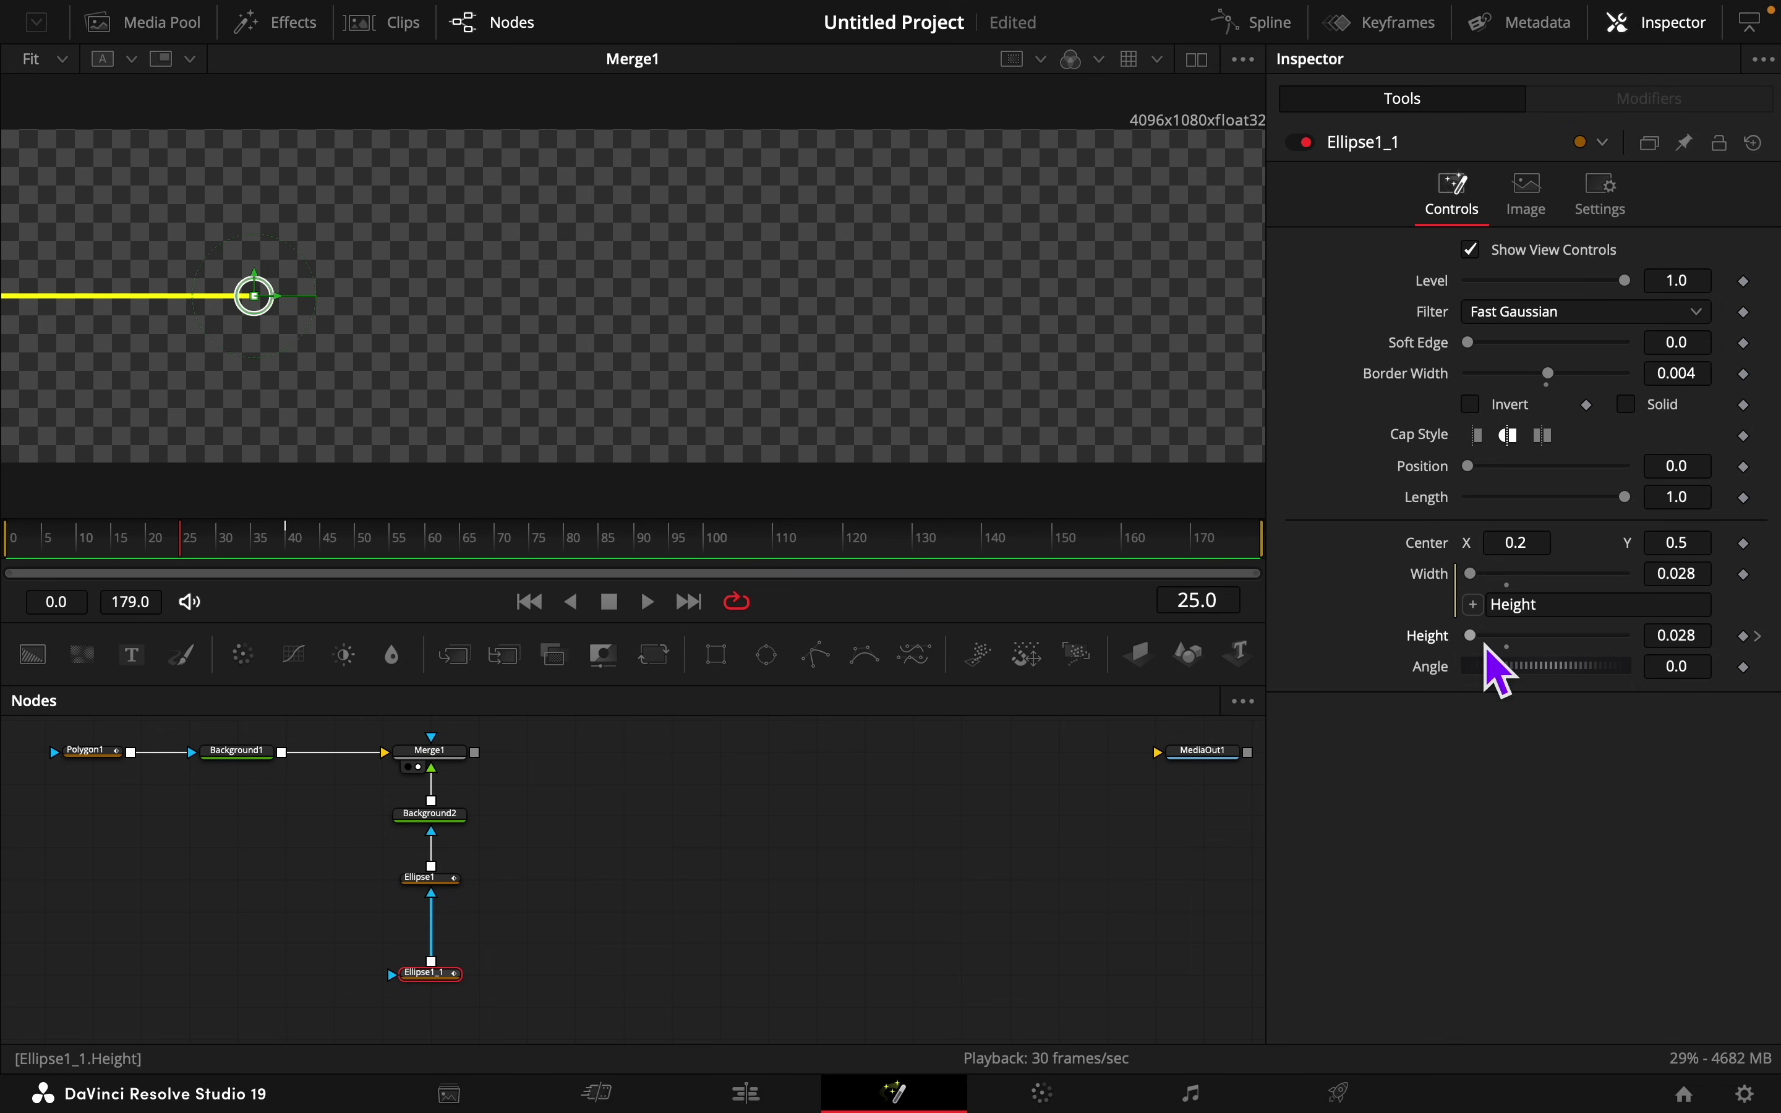
drag(1482, 634, 1410, 637)
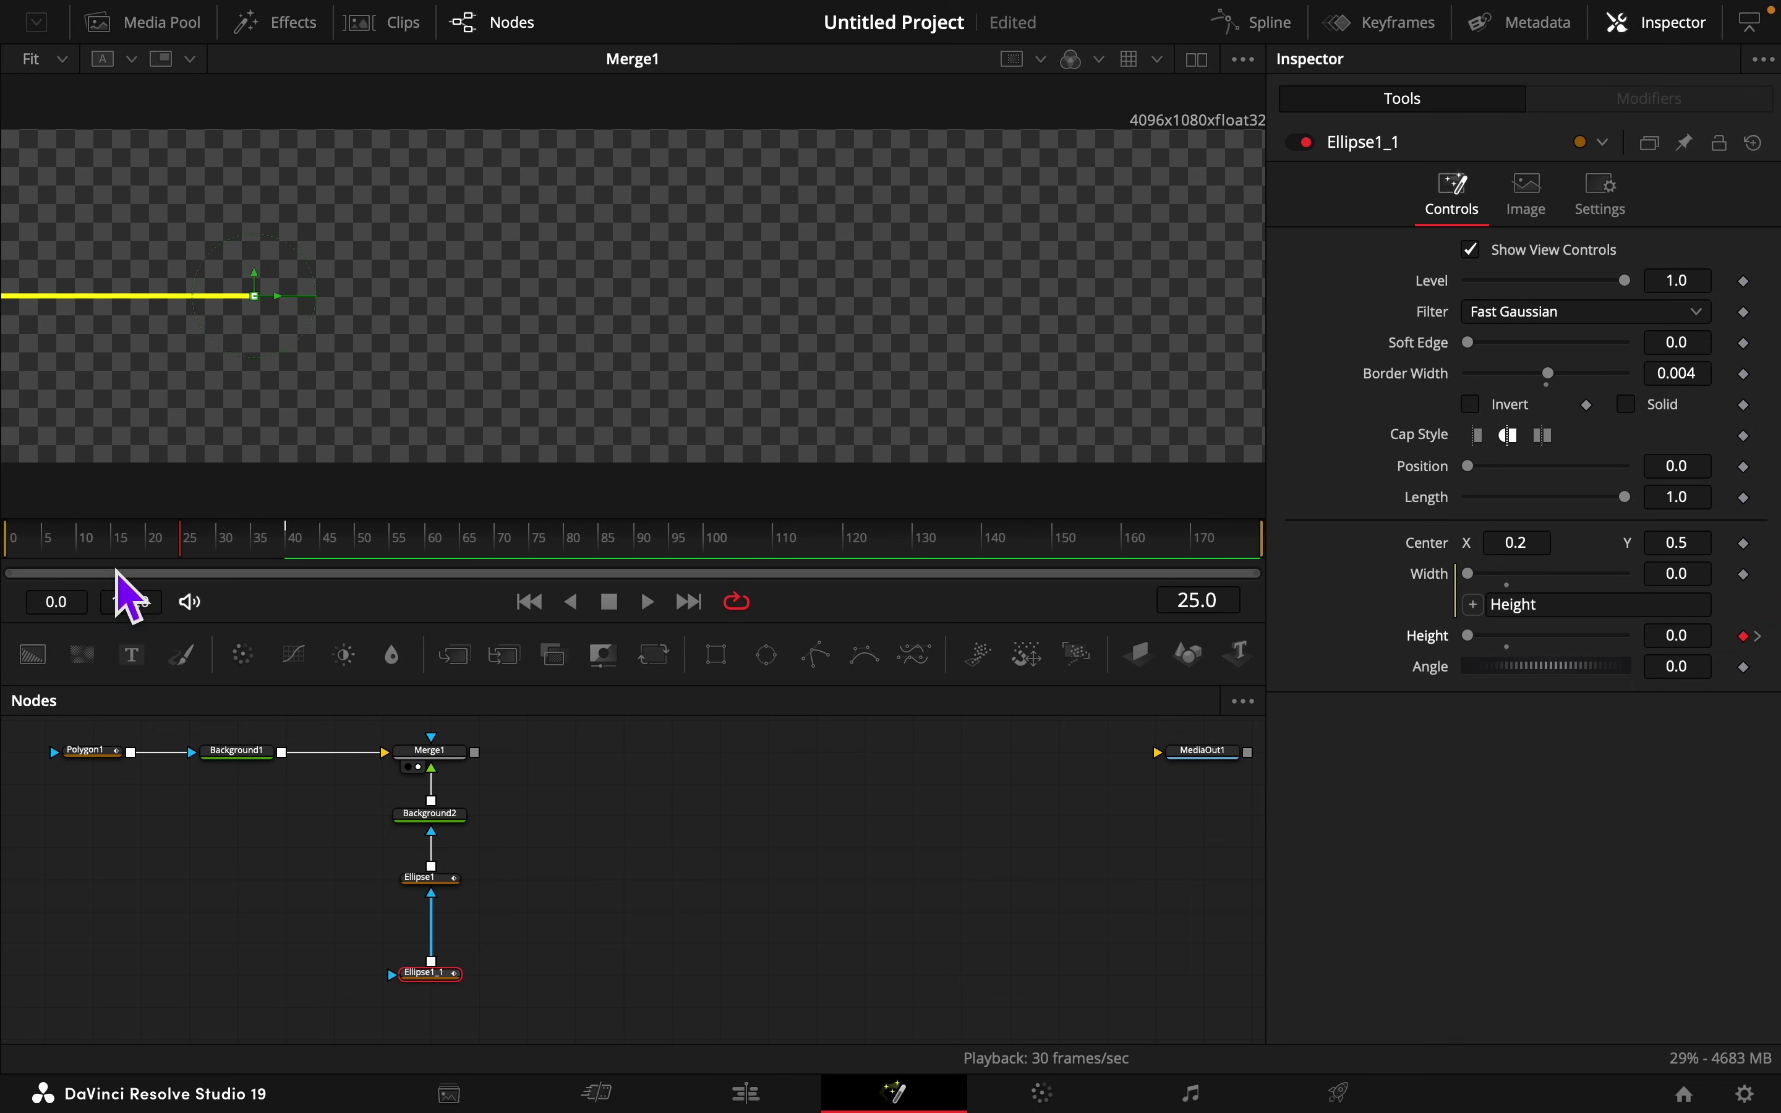
Step: Fade out the duplicated ellipse by keyframing its Level from 0.2 at frame 40 to 0 at frame 45
click(287, 541)
click(1746, 281)
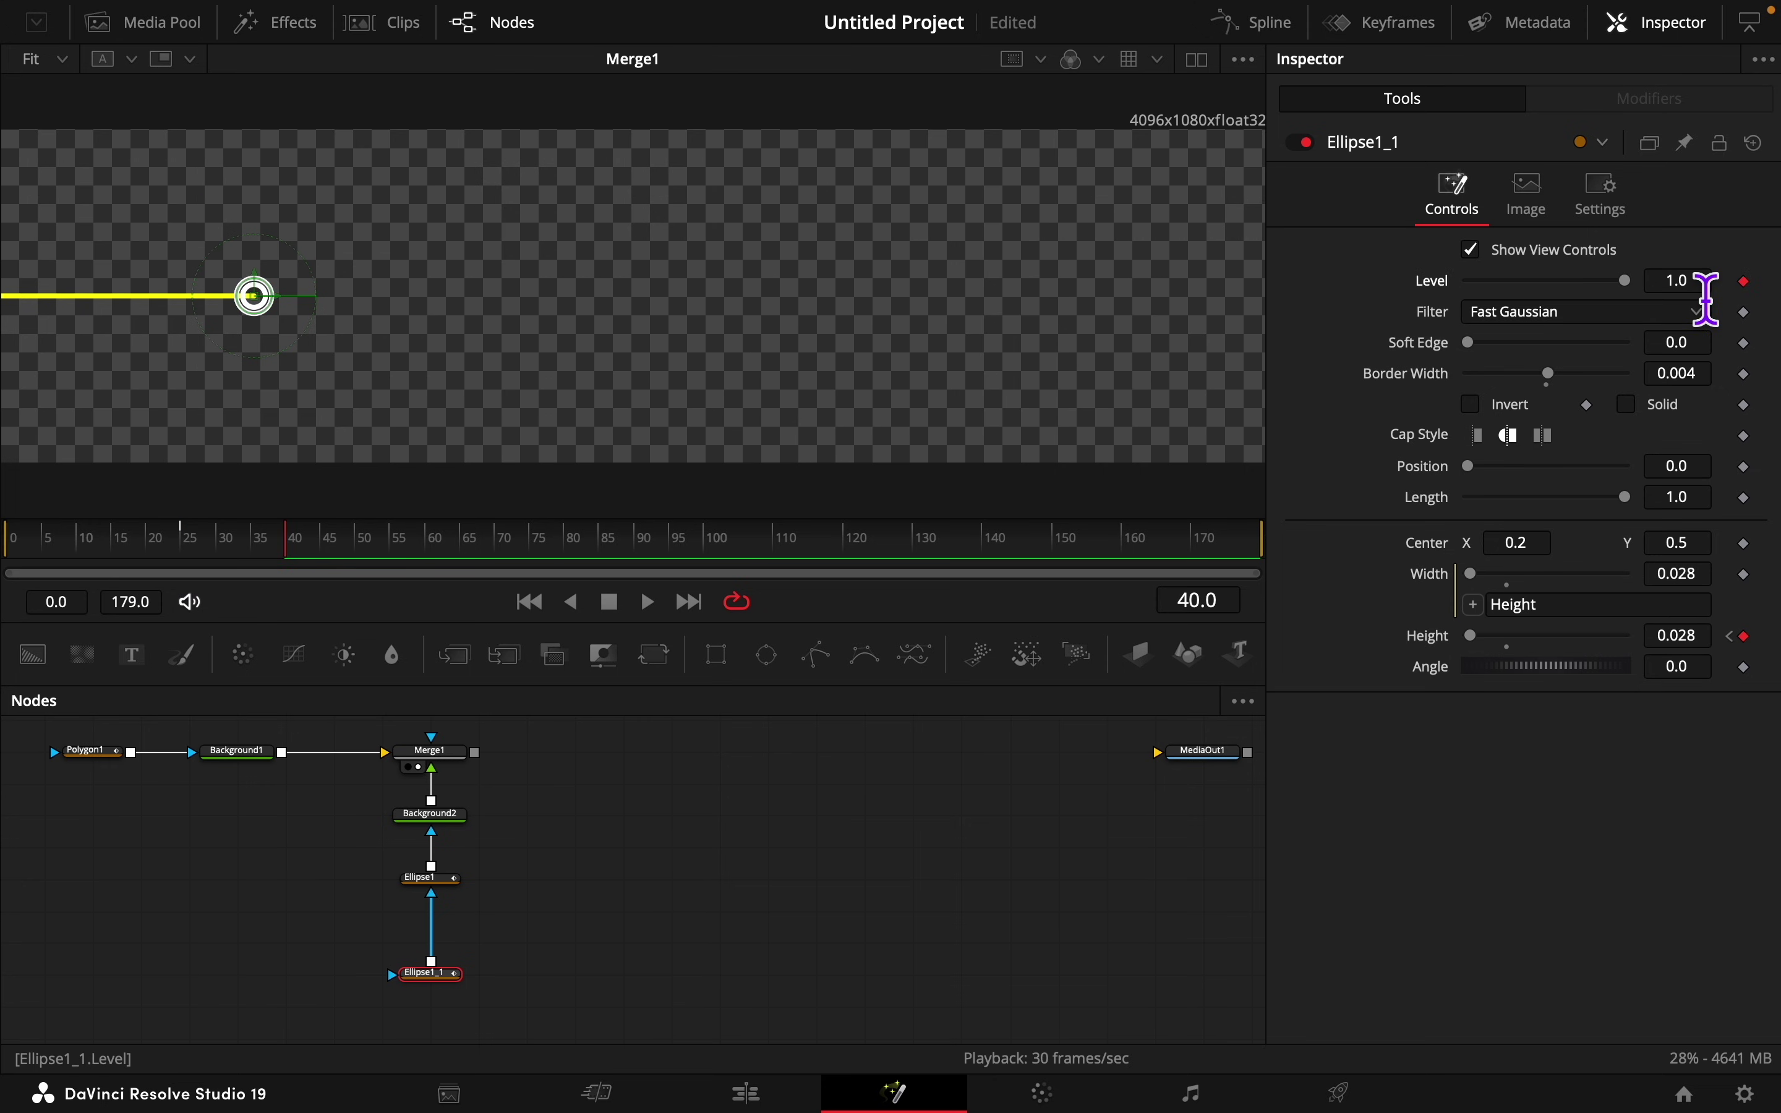
key(Tab)
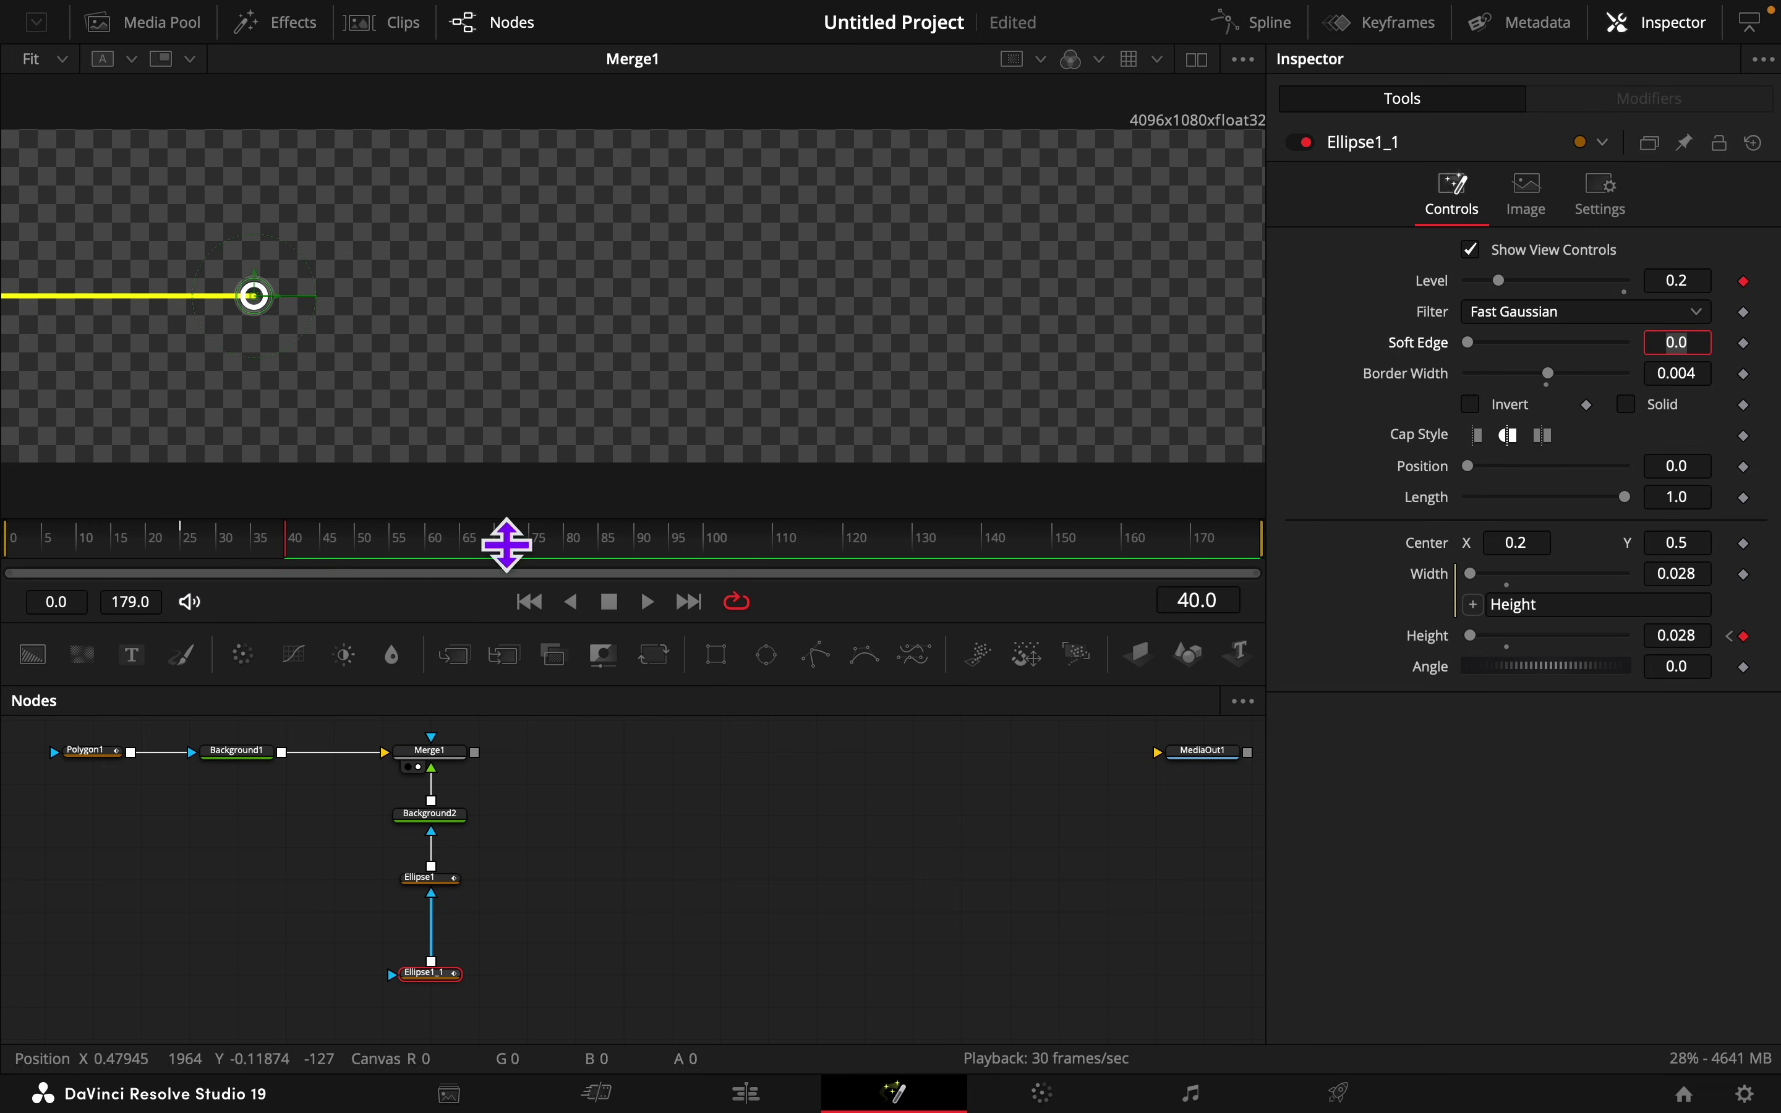
drag(291, 541, 326, 545)
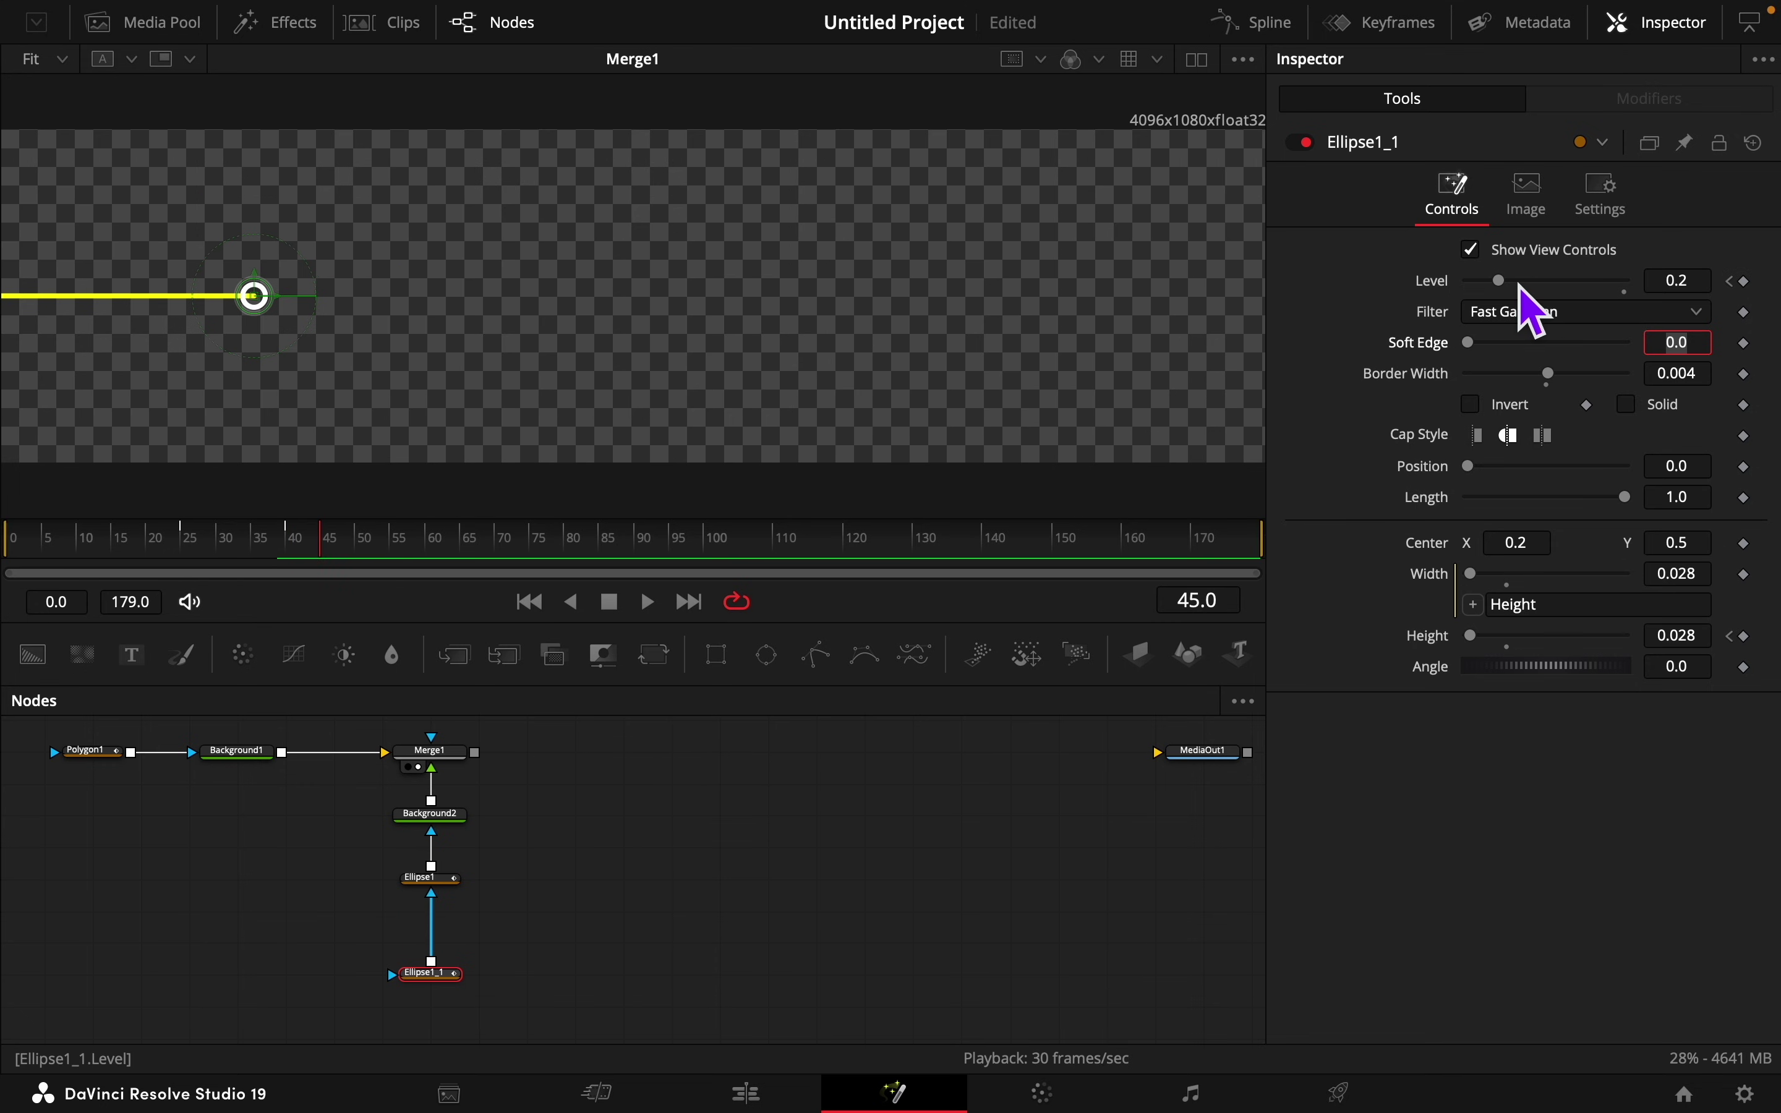
drag(1498, 282, 1378, 288)
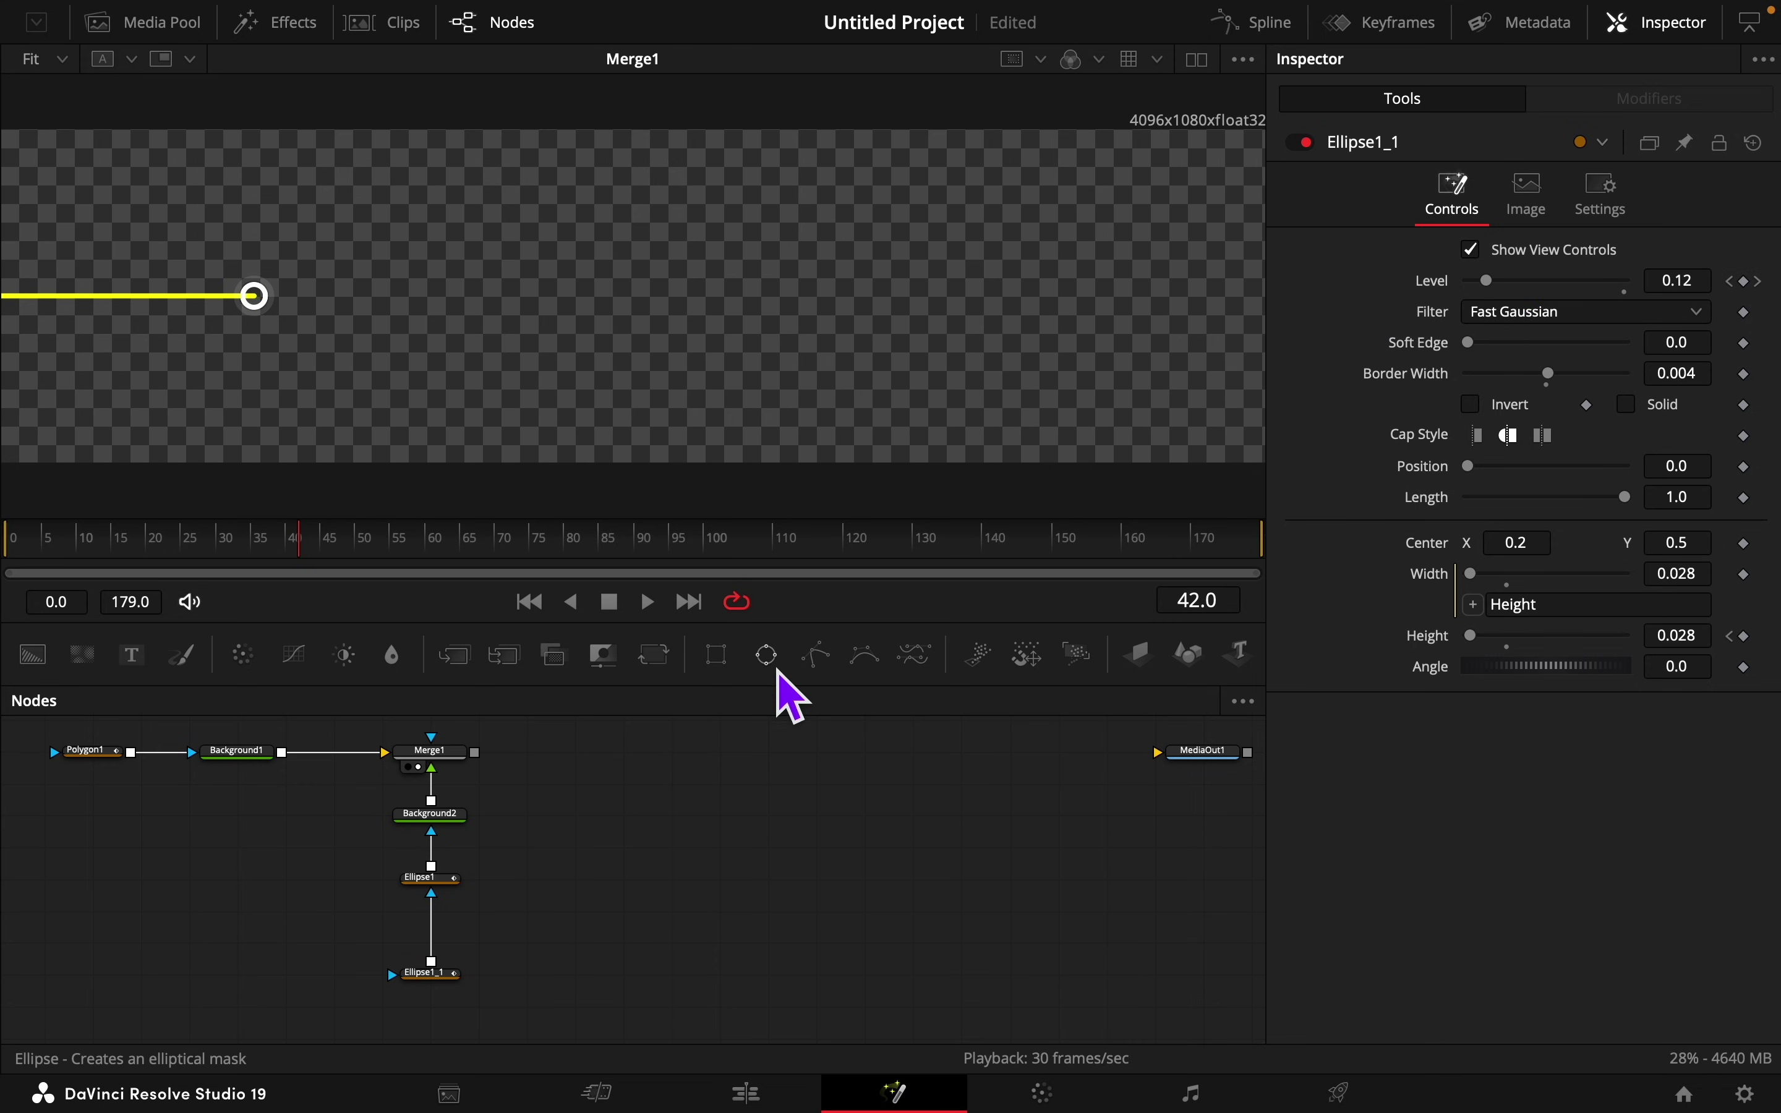
Step: Insert a Polygon mask node between Ellipse1_1 and Ellipse1
mouse_move(817, 663)
mouse_down()
mouse_move(537, 963)
mouse_move(513, 947)
mouse_up()
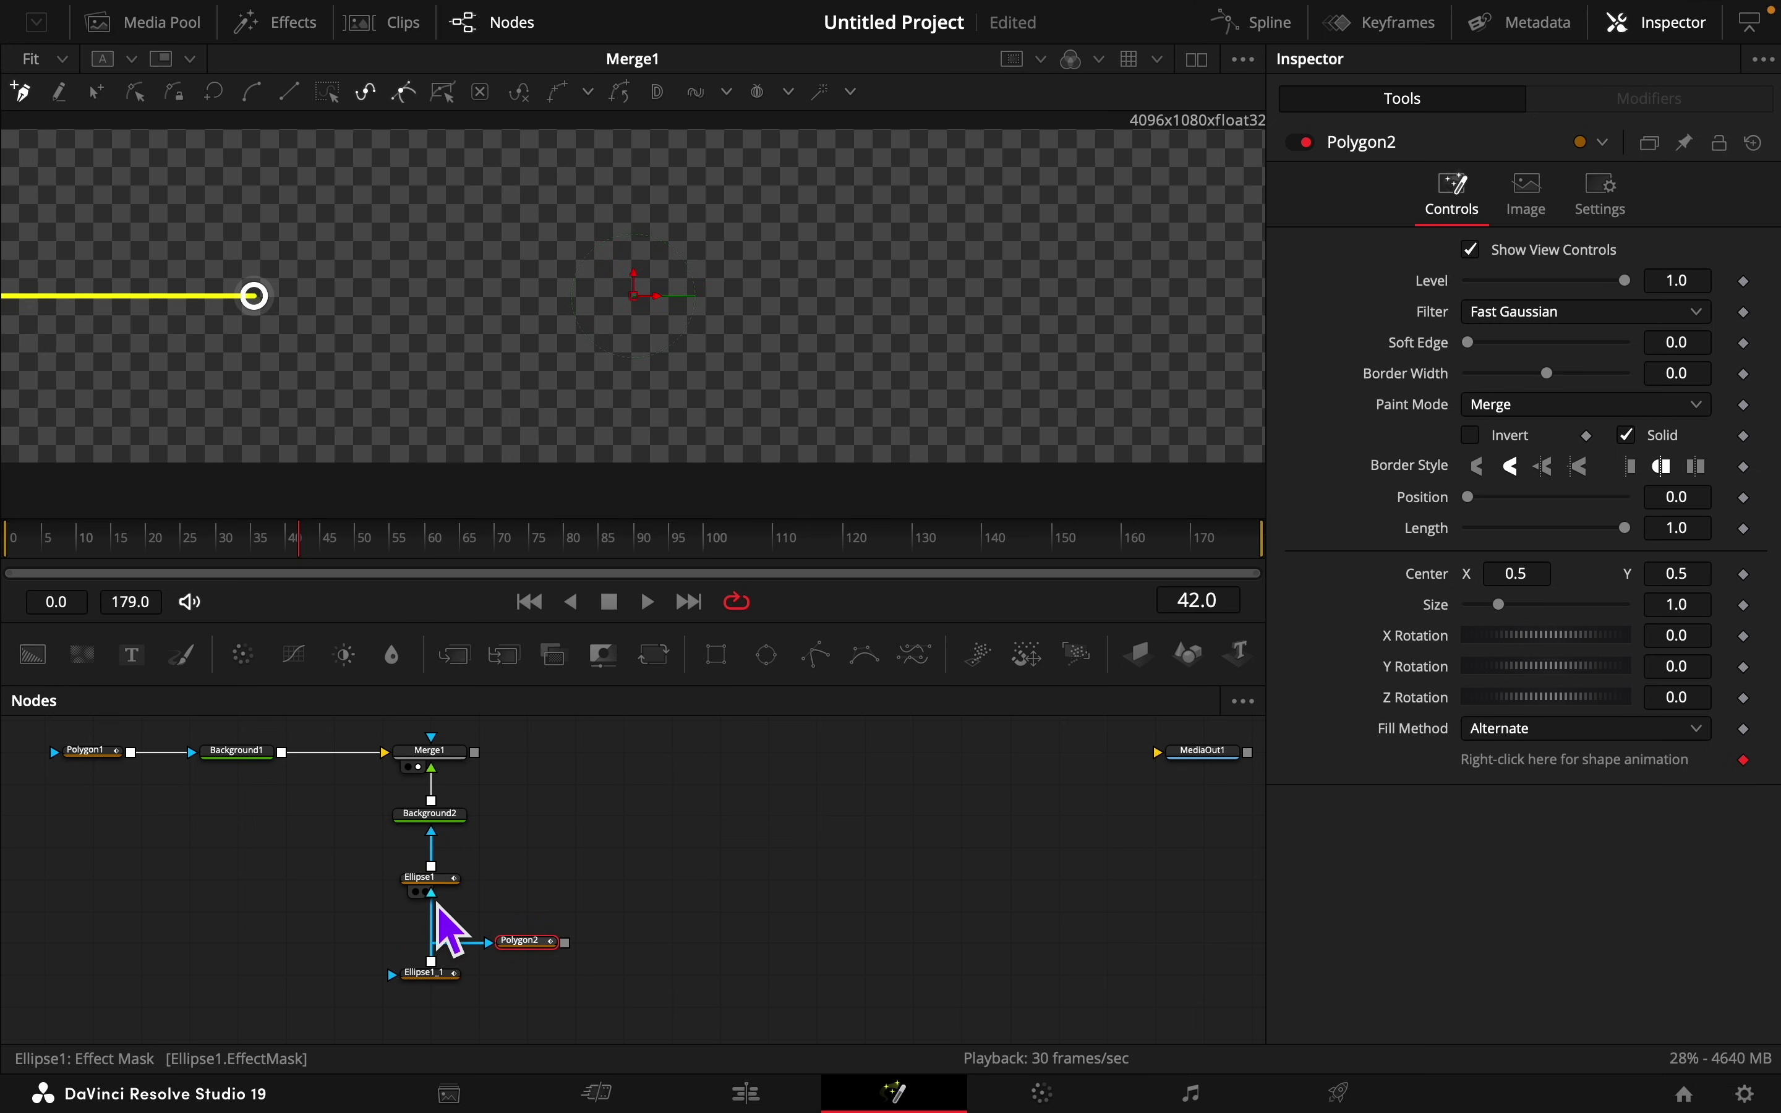
drag(431, 895, 435, 919)
drag(565, 943, 450, 938)
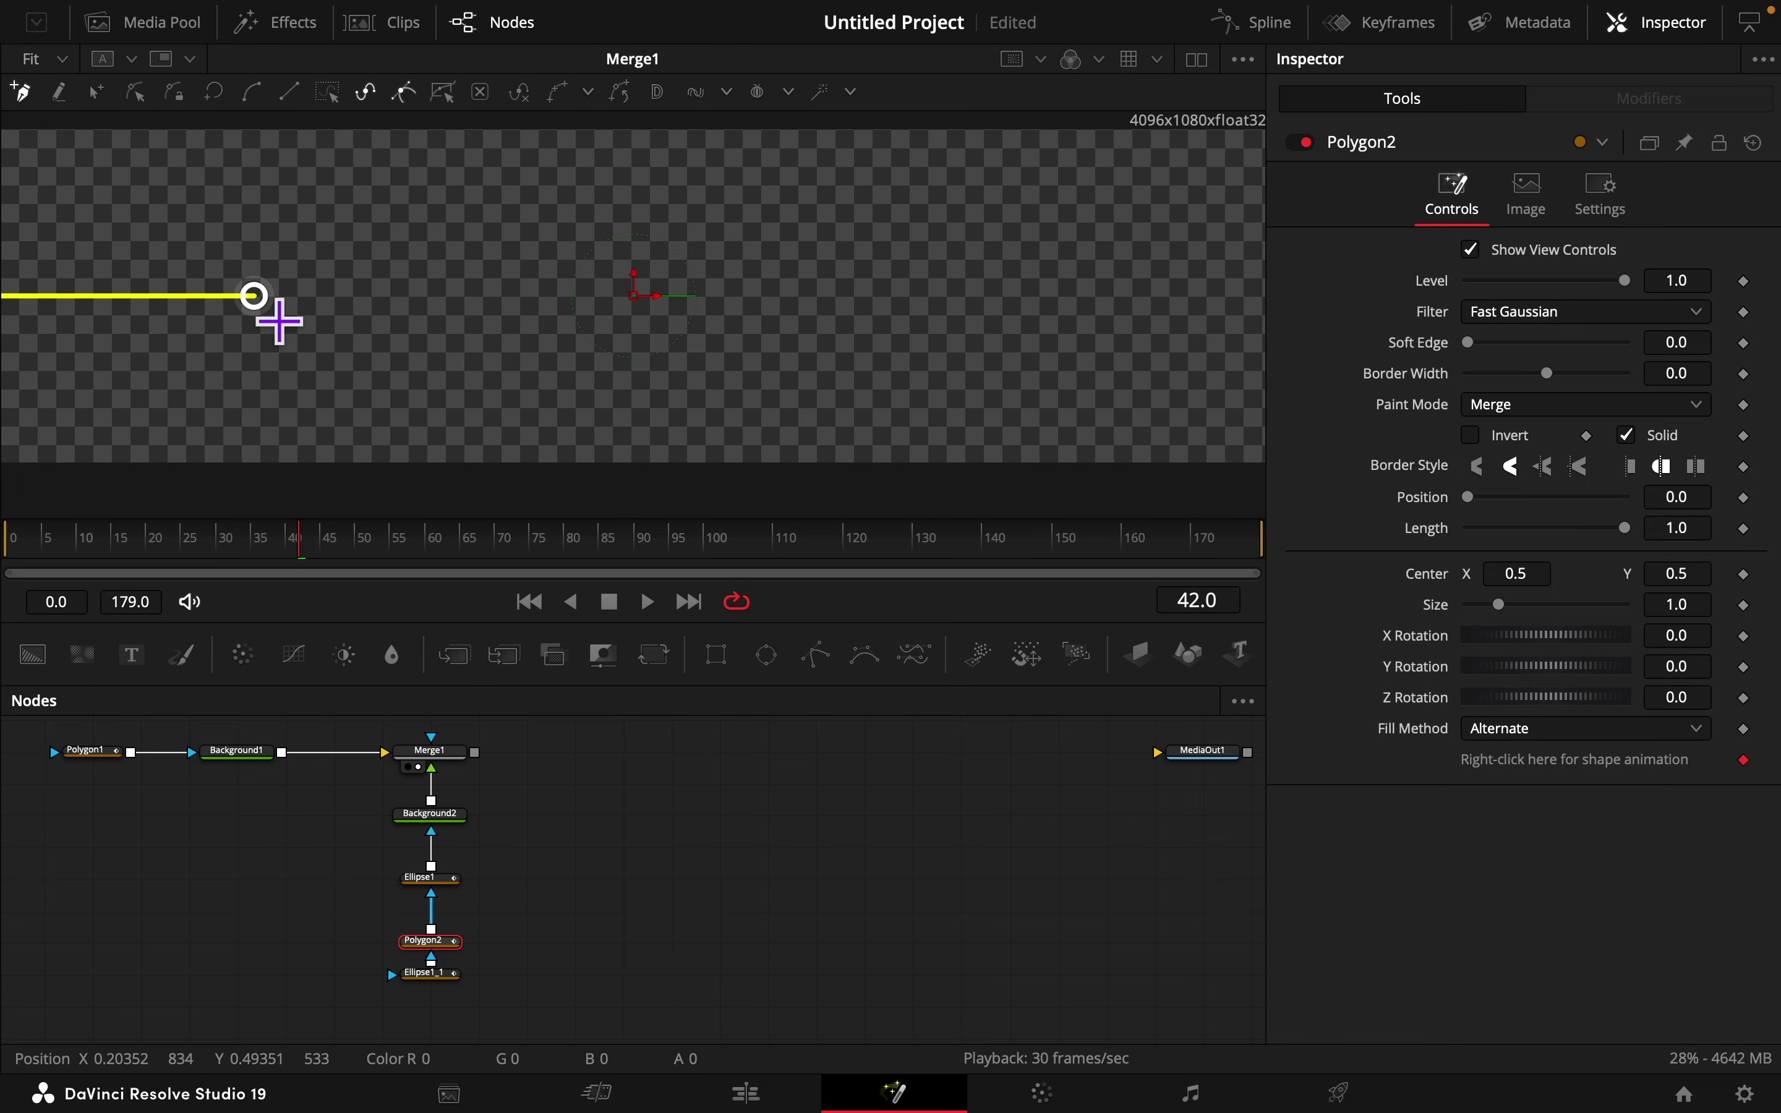
Step: Draw an open three-point path going up from the ring and then to the right, and publish all its points
click(384, 179)
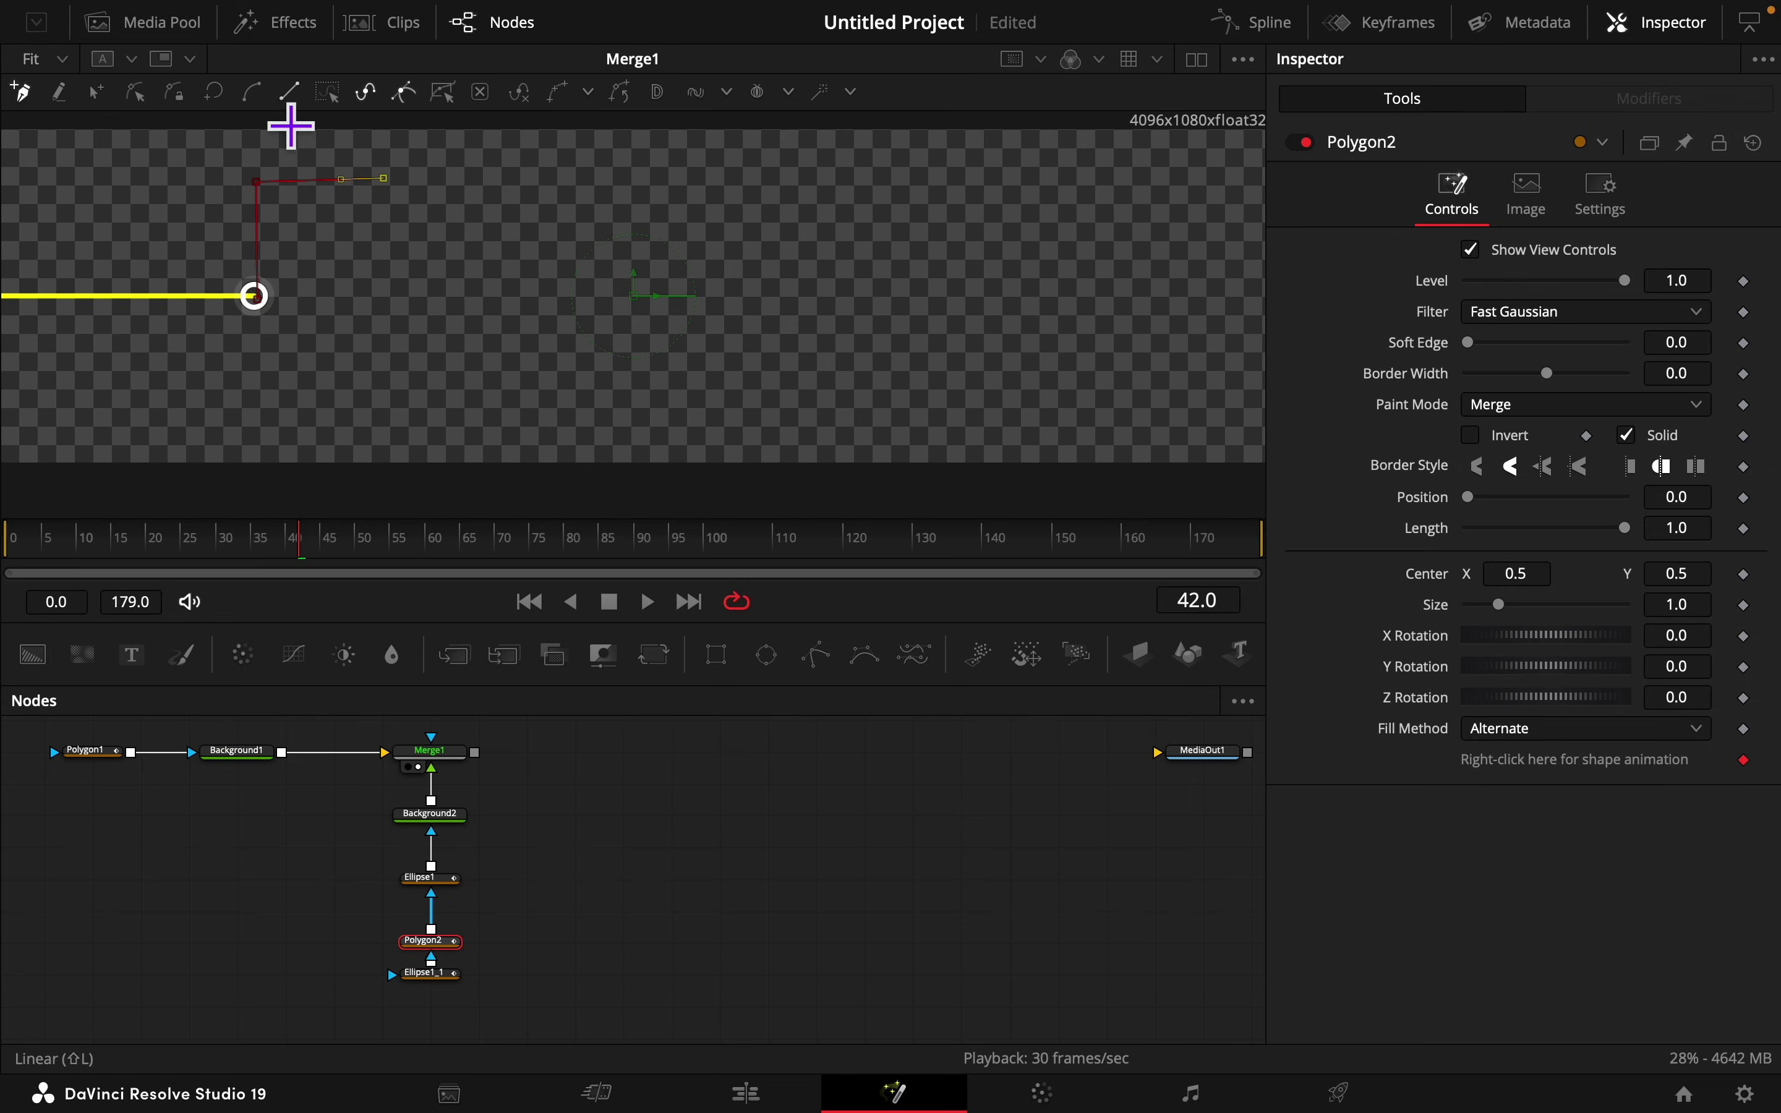
click(96, 92)
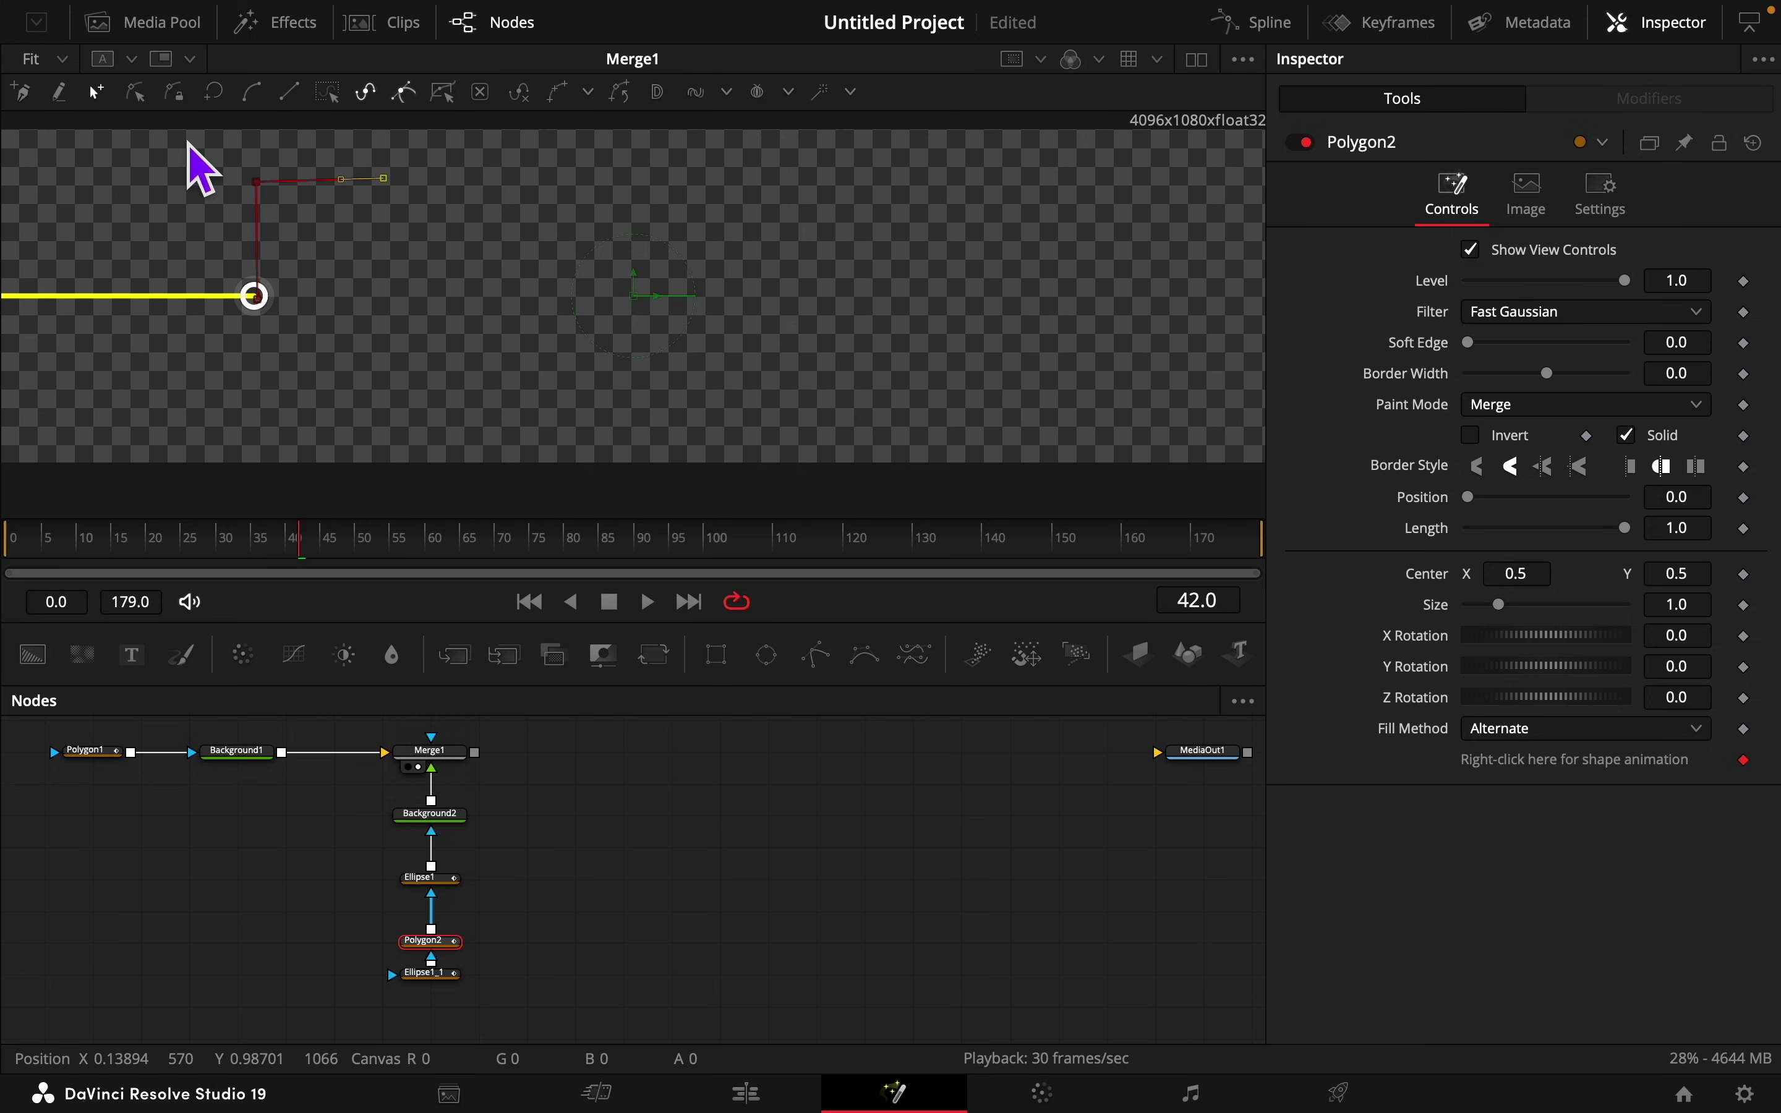
drag(178, 133, 665, 426)
click(589, 94)
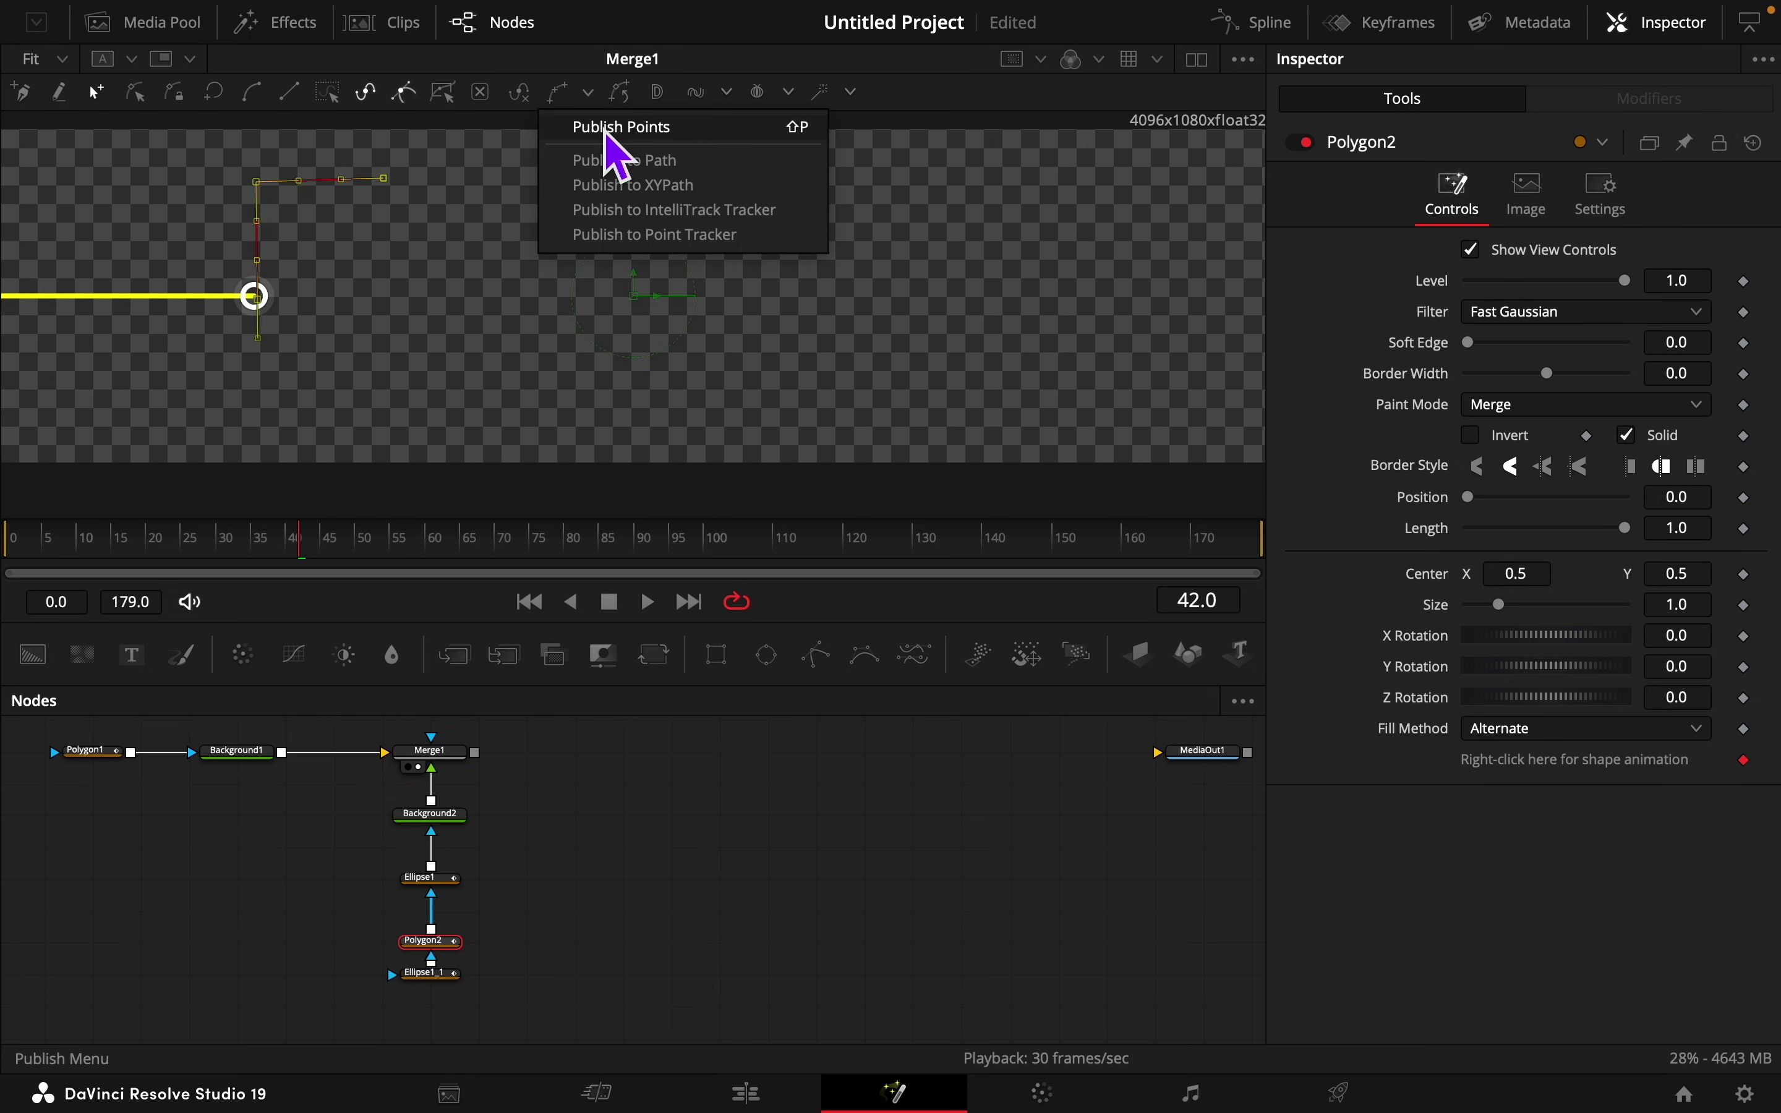
click(611, 128)
Step: Remove the polygon's shape animation and set its points to (0.2, 0.5), (0.2, 0.723) and (0.26, 0.723)
right_click(1518, 764)
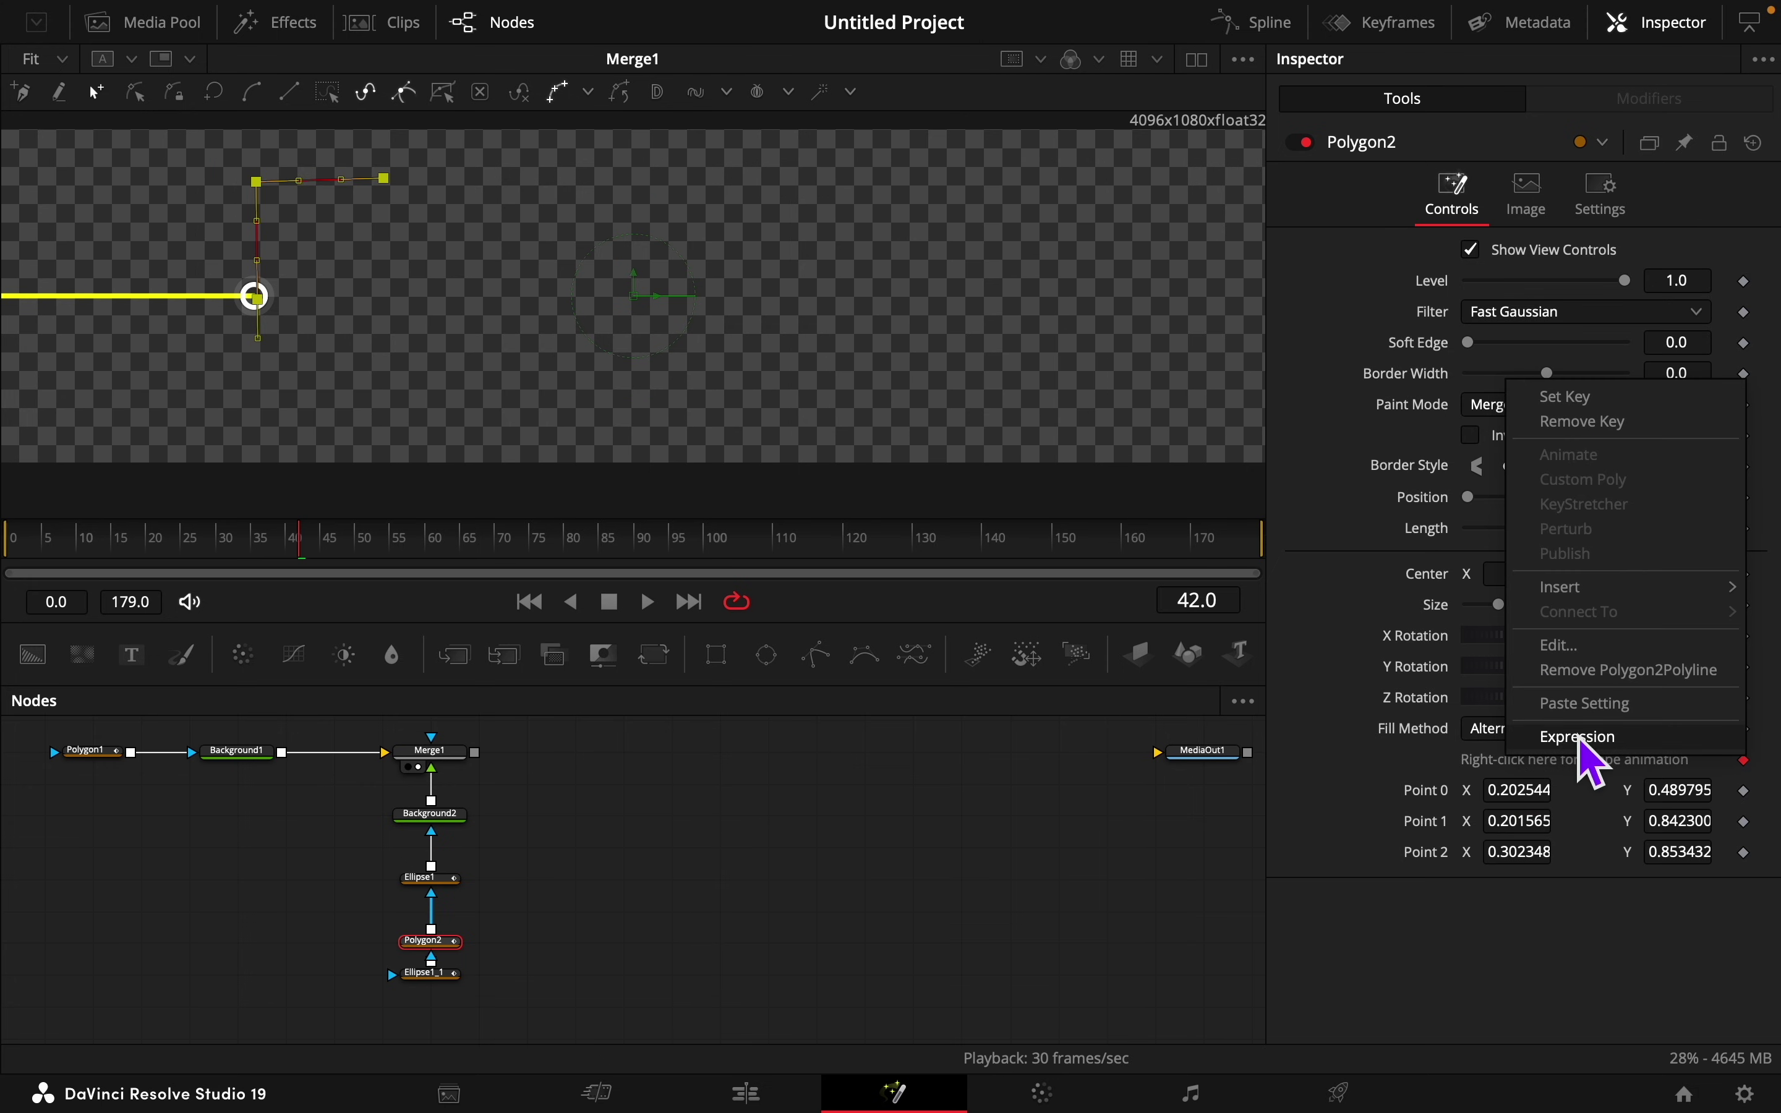
click(1571, 669)
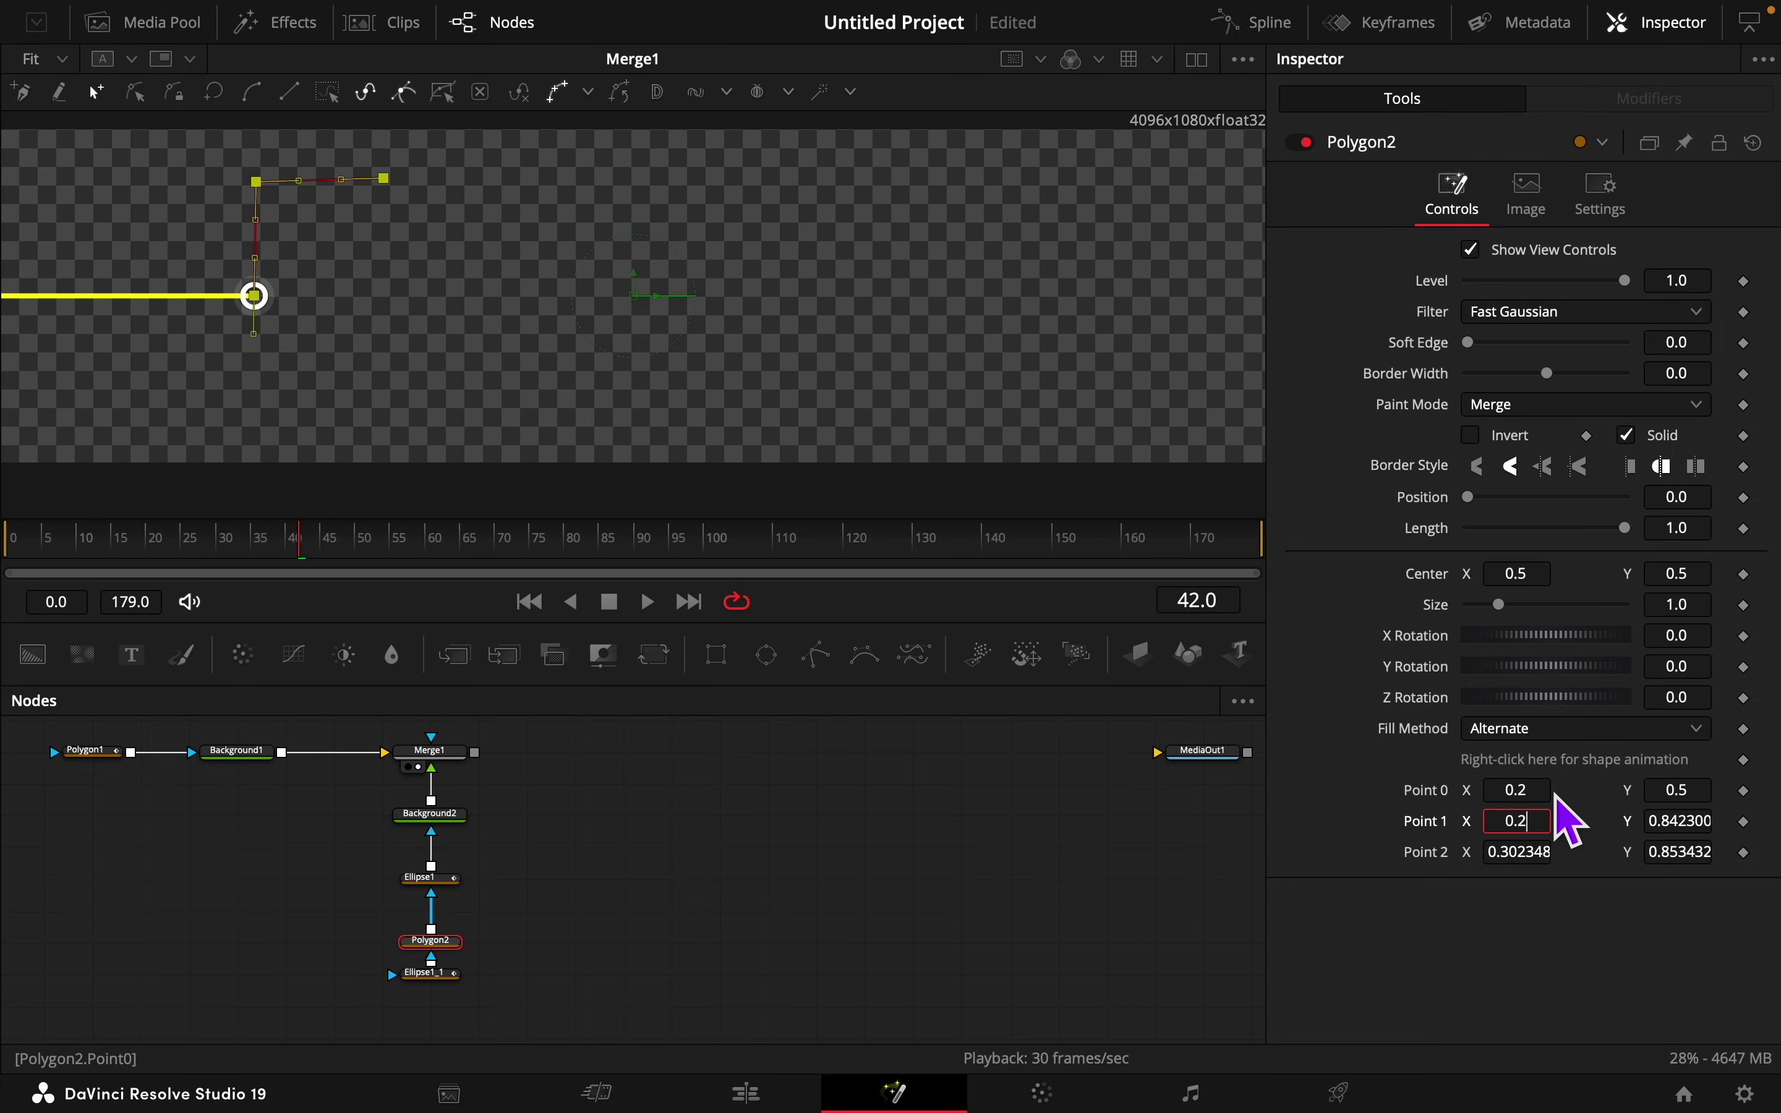
key(Tab)
text(0.723)
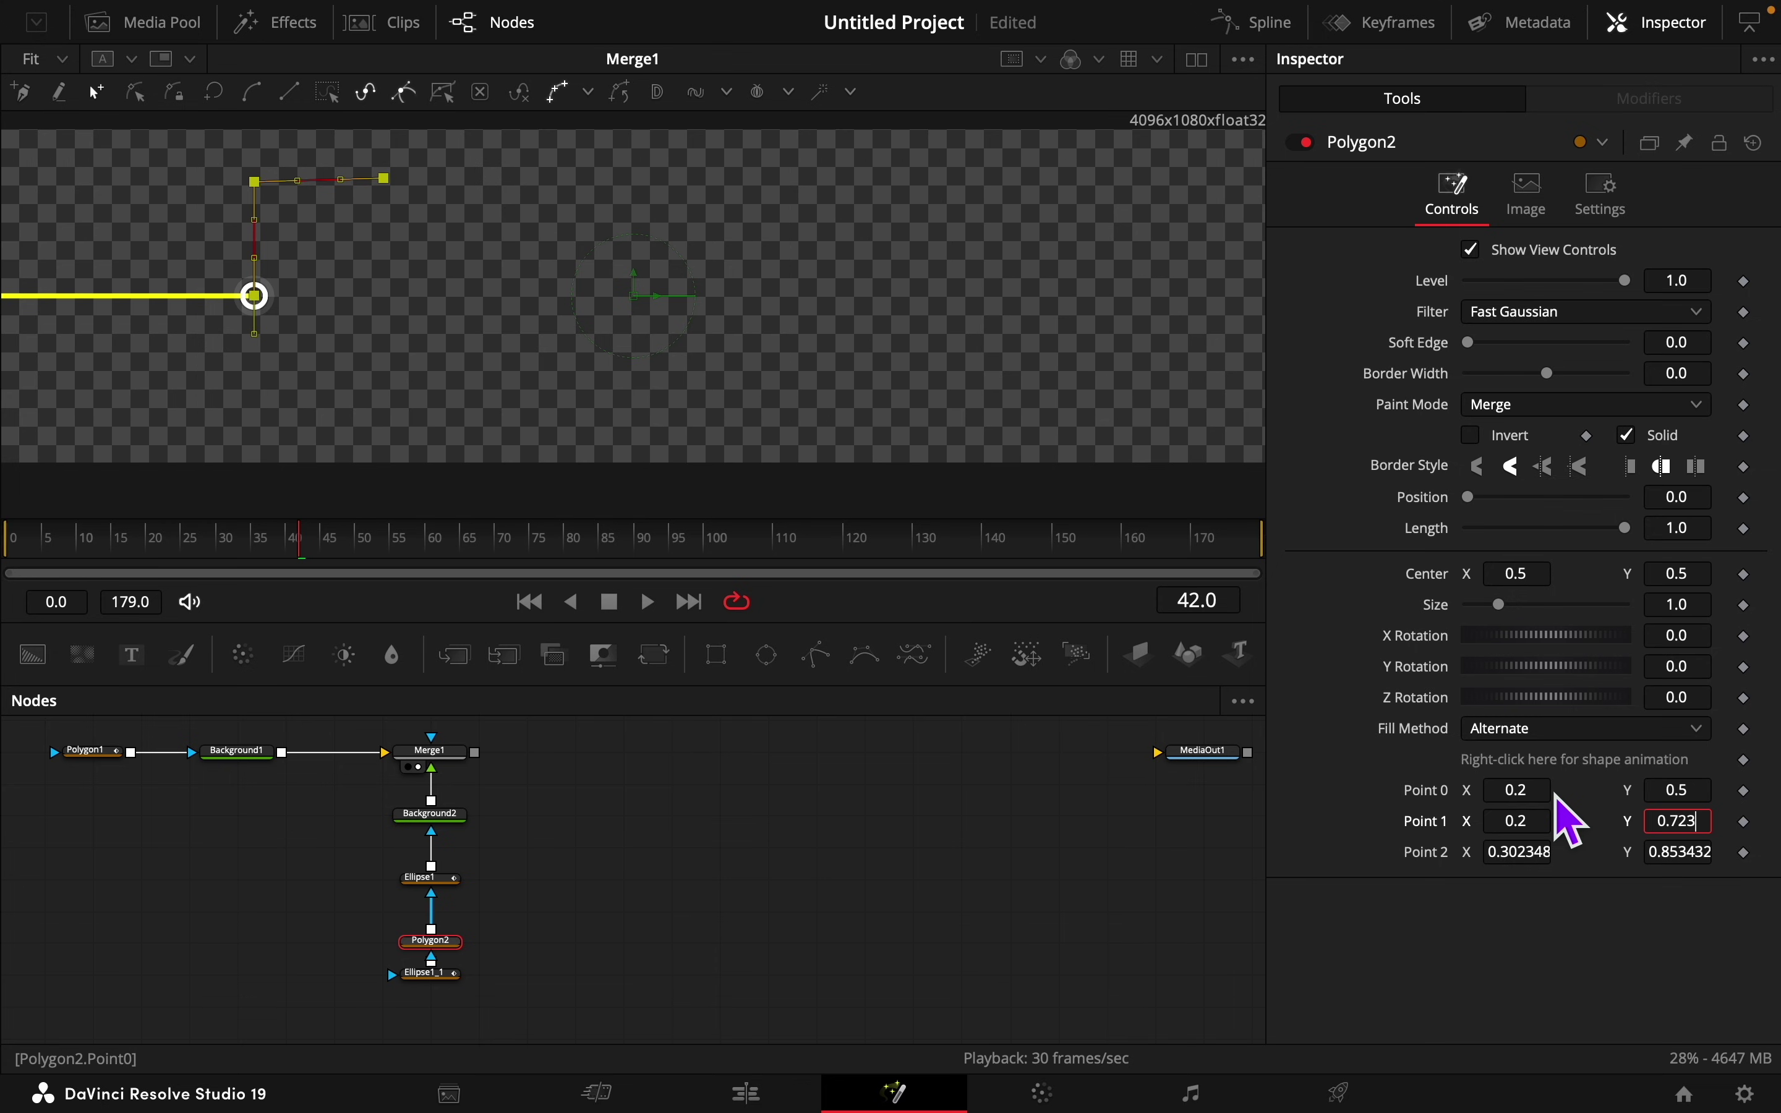
key(Tab)
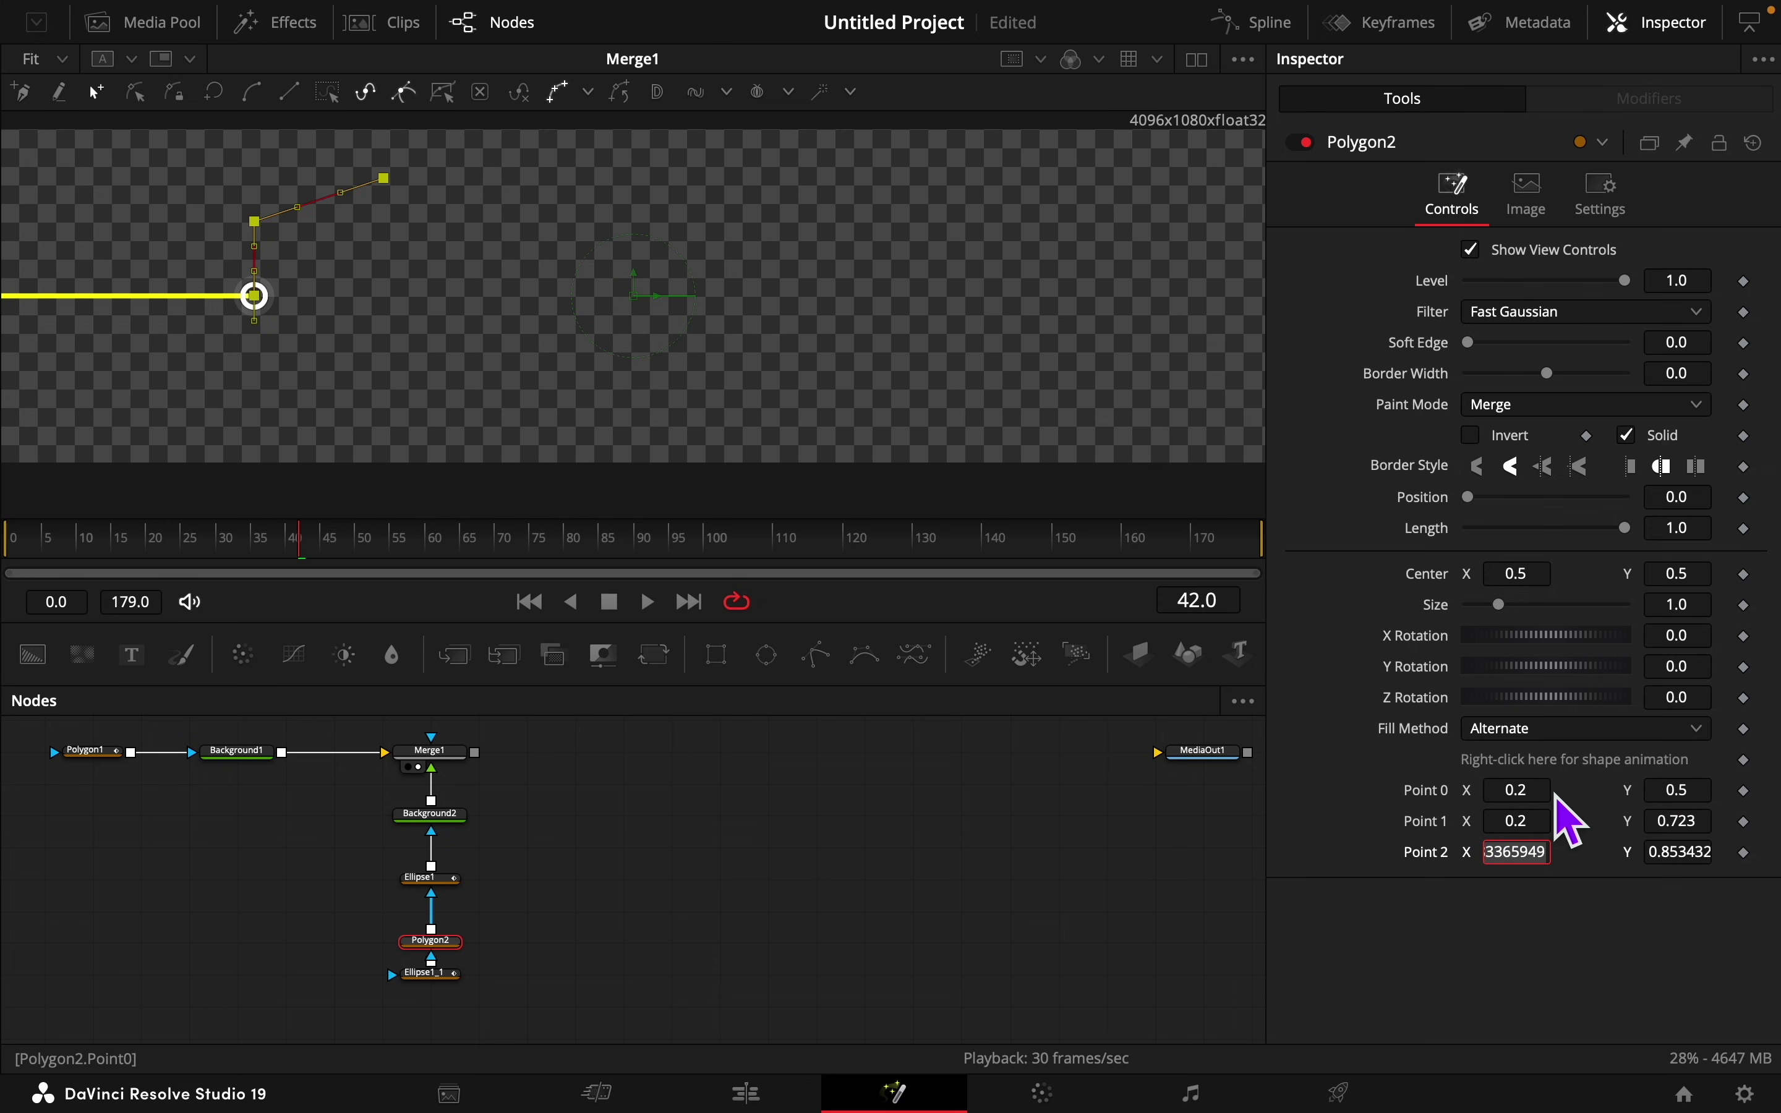
text(0.26)
key(Tab)
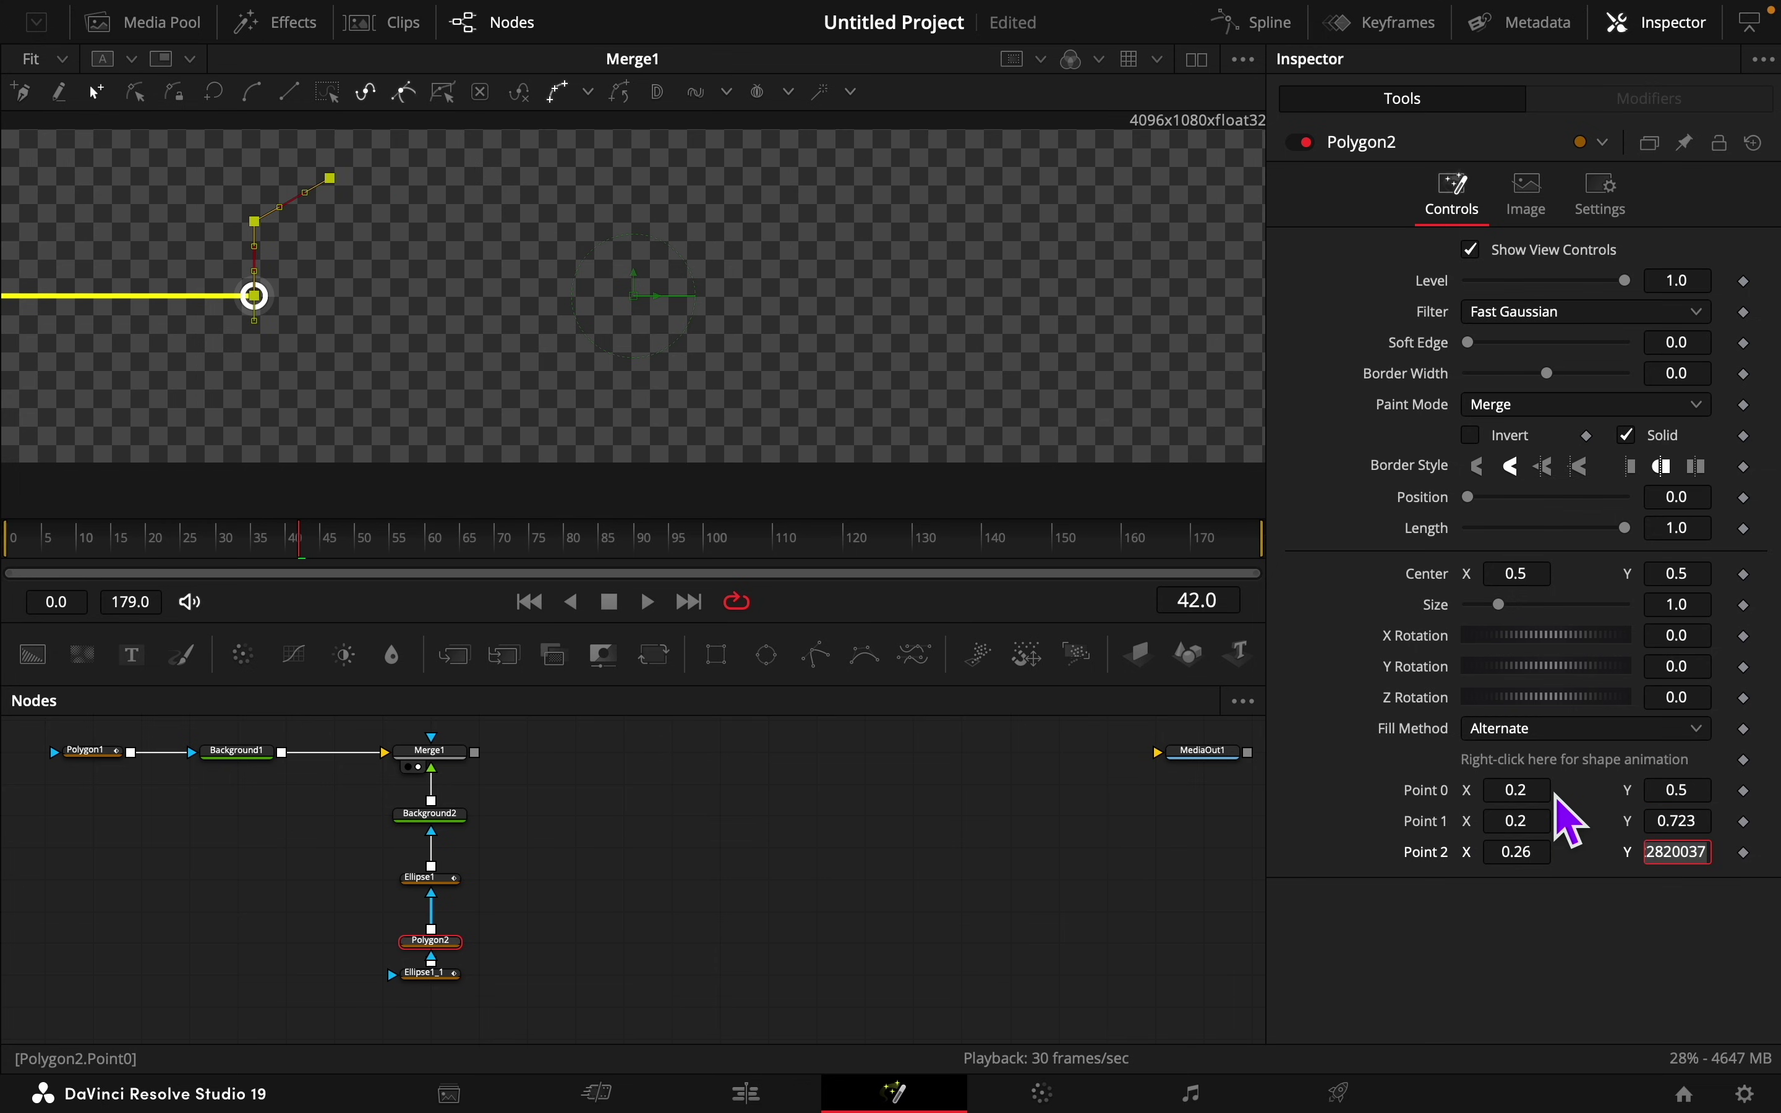
text(0.723)
key(Tab)
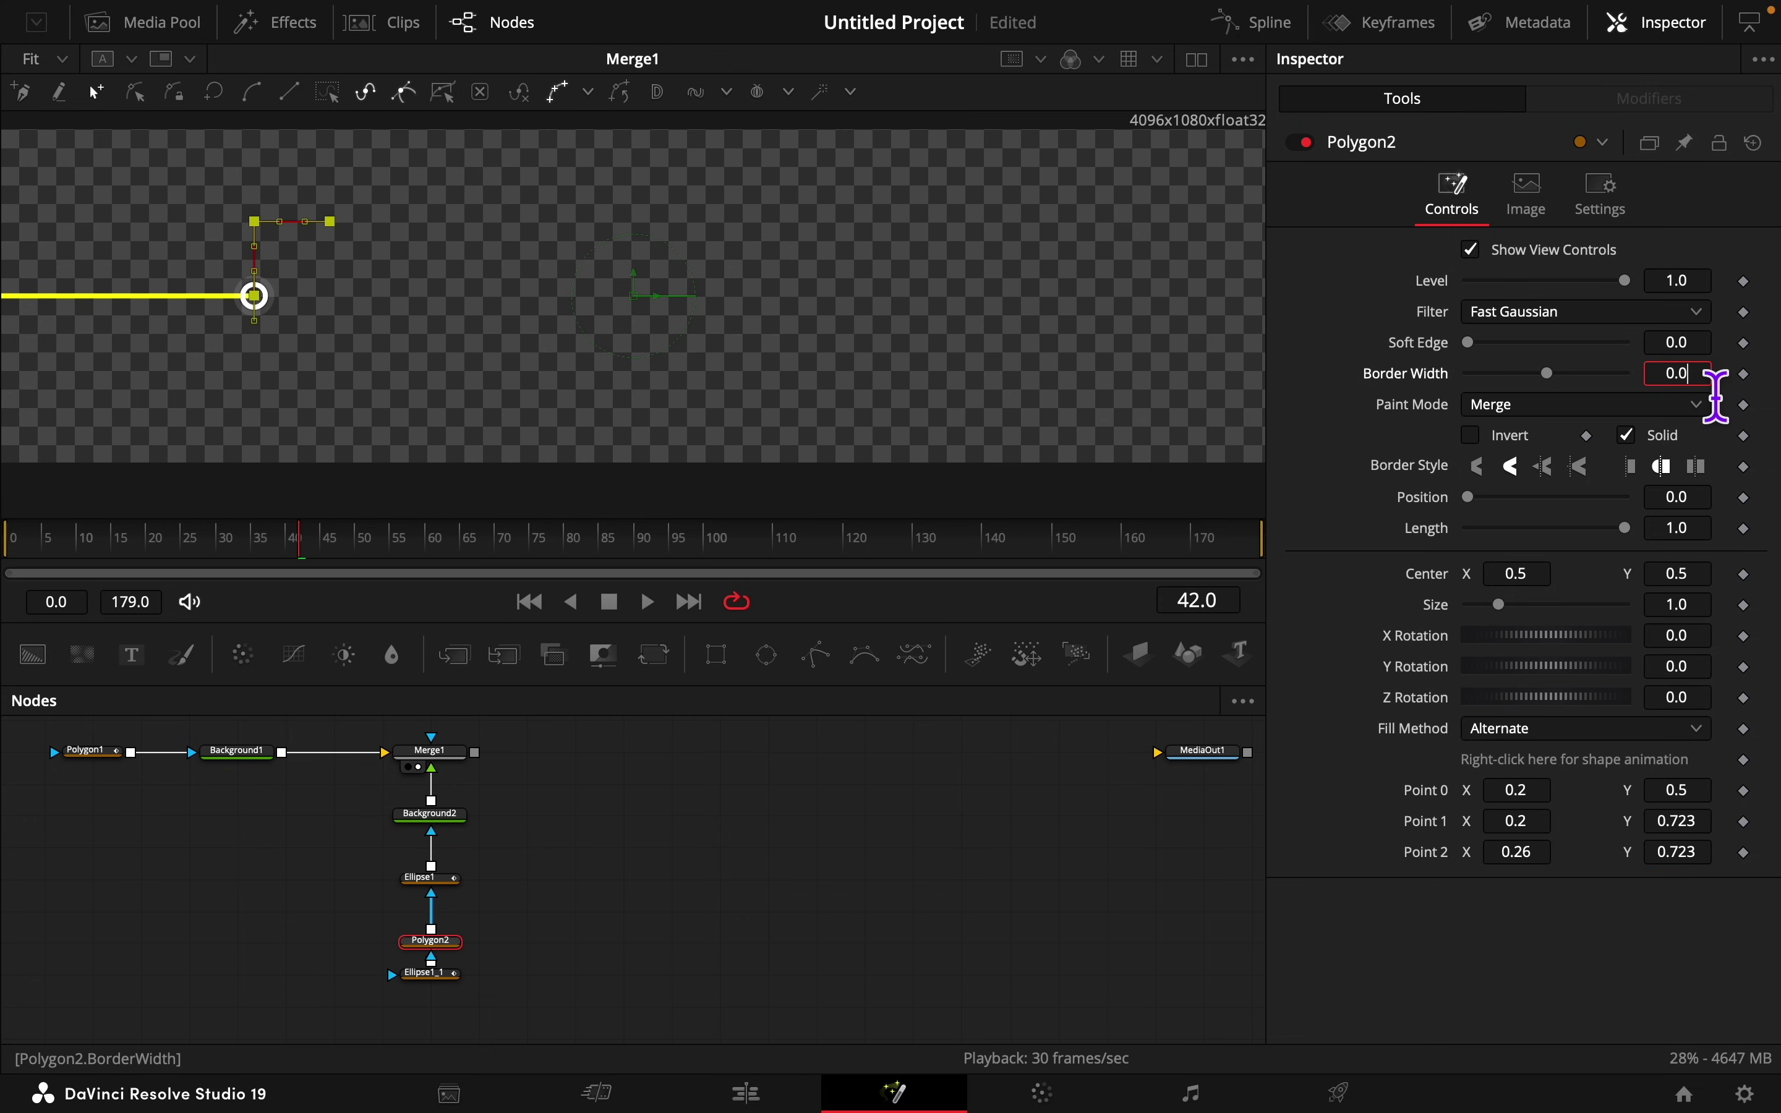
Step: Set the polygon's Border Width to 0.002 and give it the mitered, sharp-cornered border style
key(Tab)
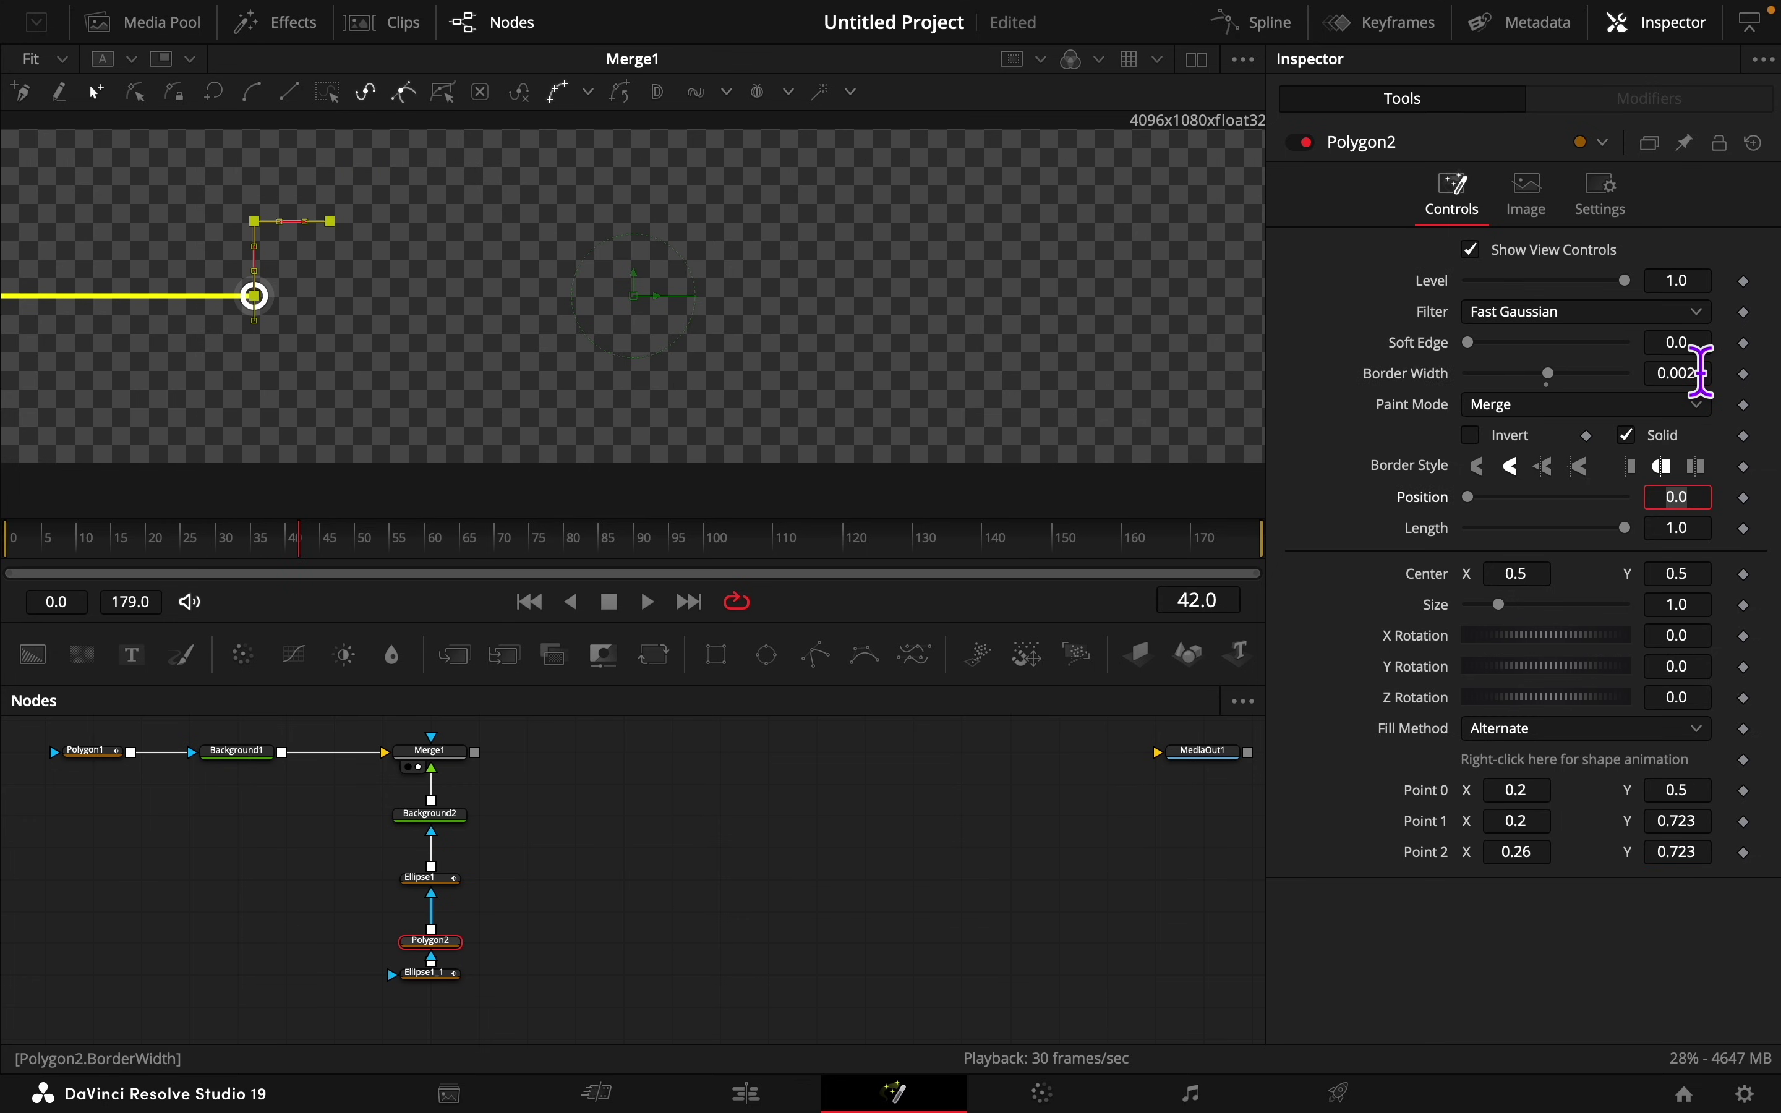
click(1533, 996)
click(1580, 465)
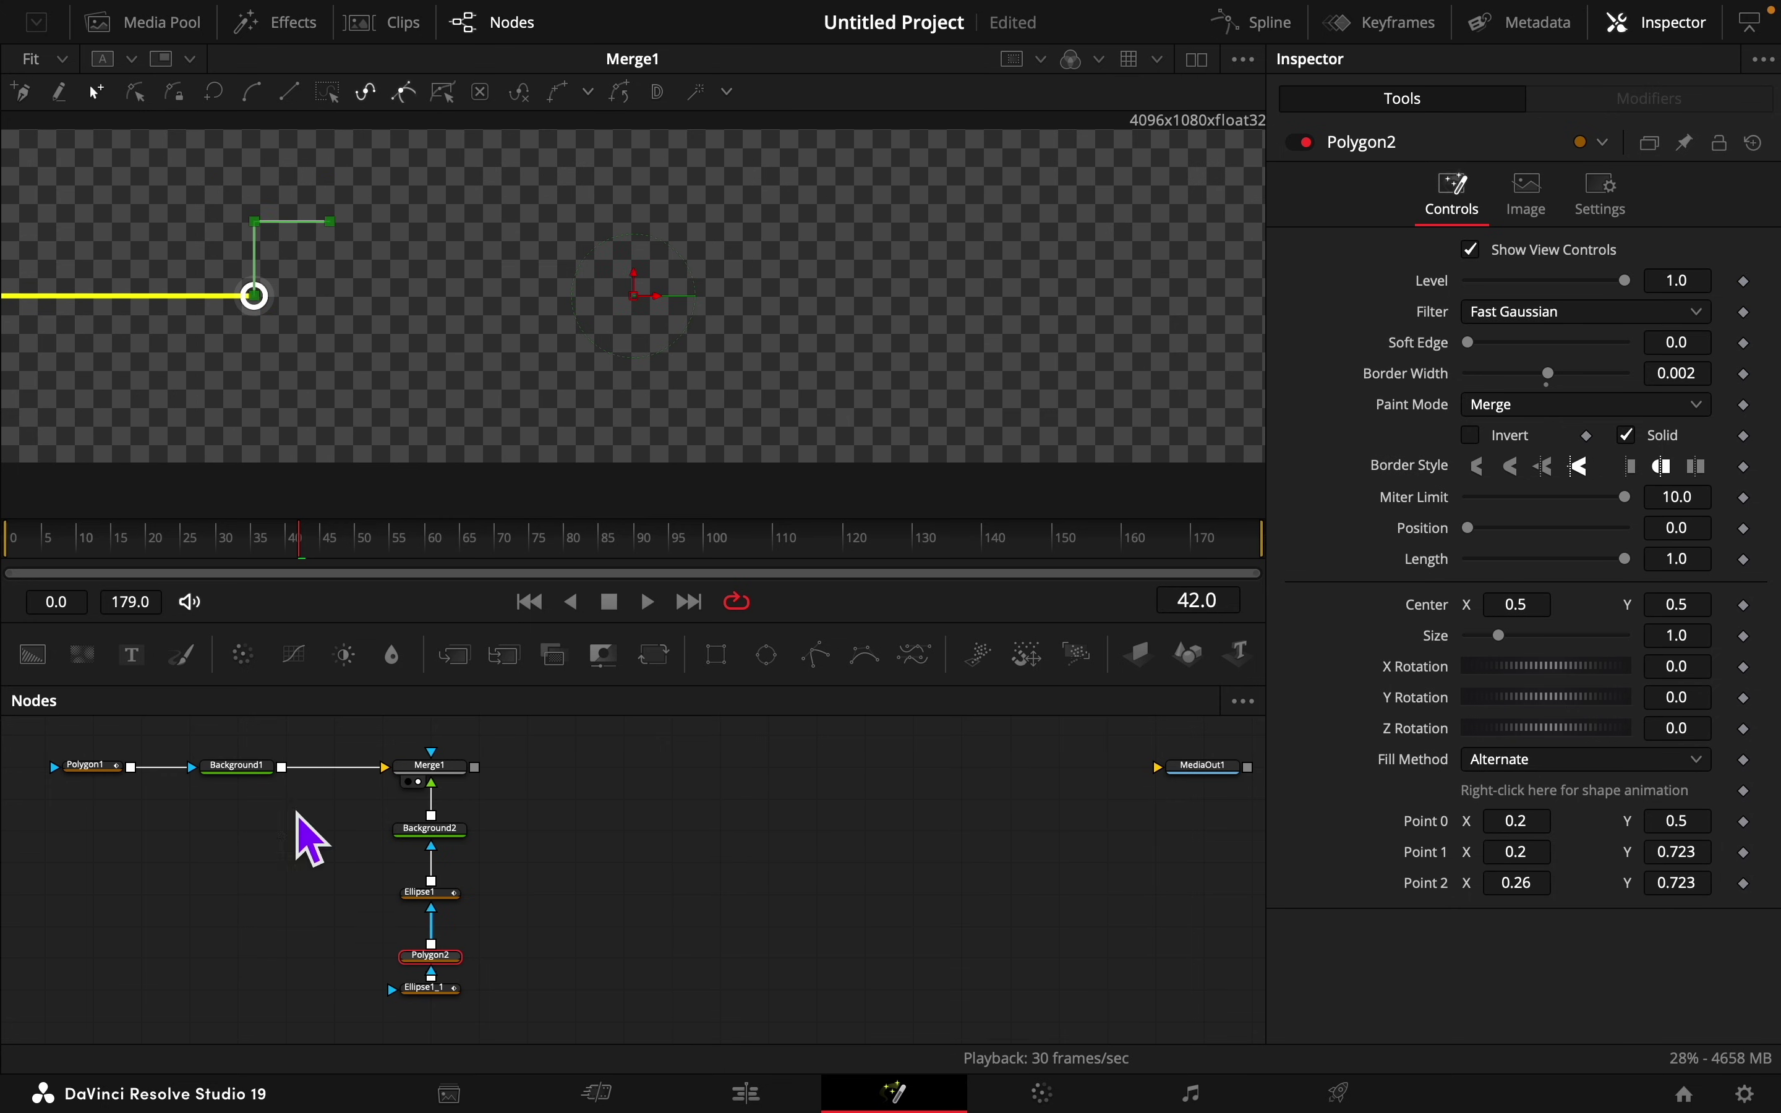
Step: Animate the polygon's Length from 0 at frame 20 to 1 at frame 30
drag(305, 554, 155, 552)
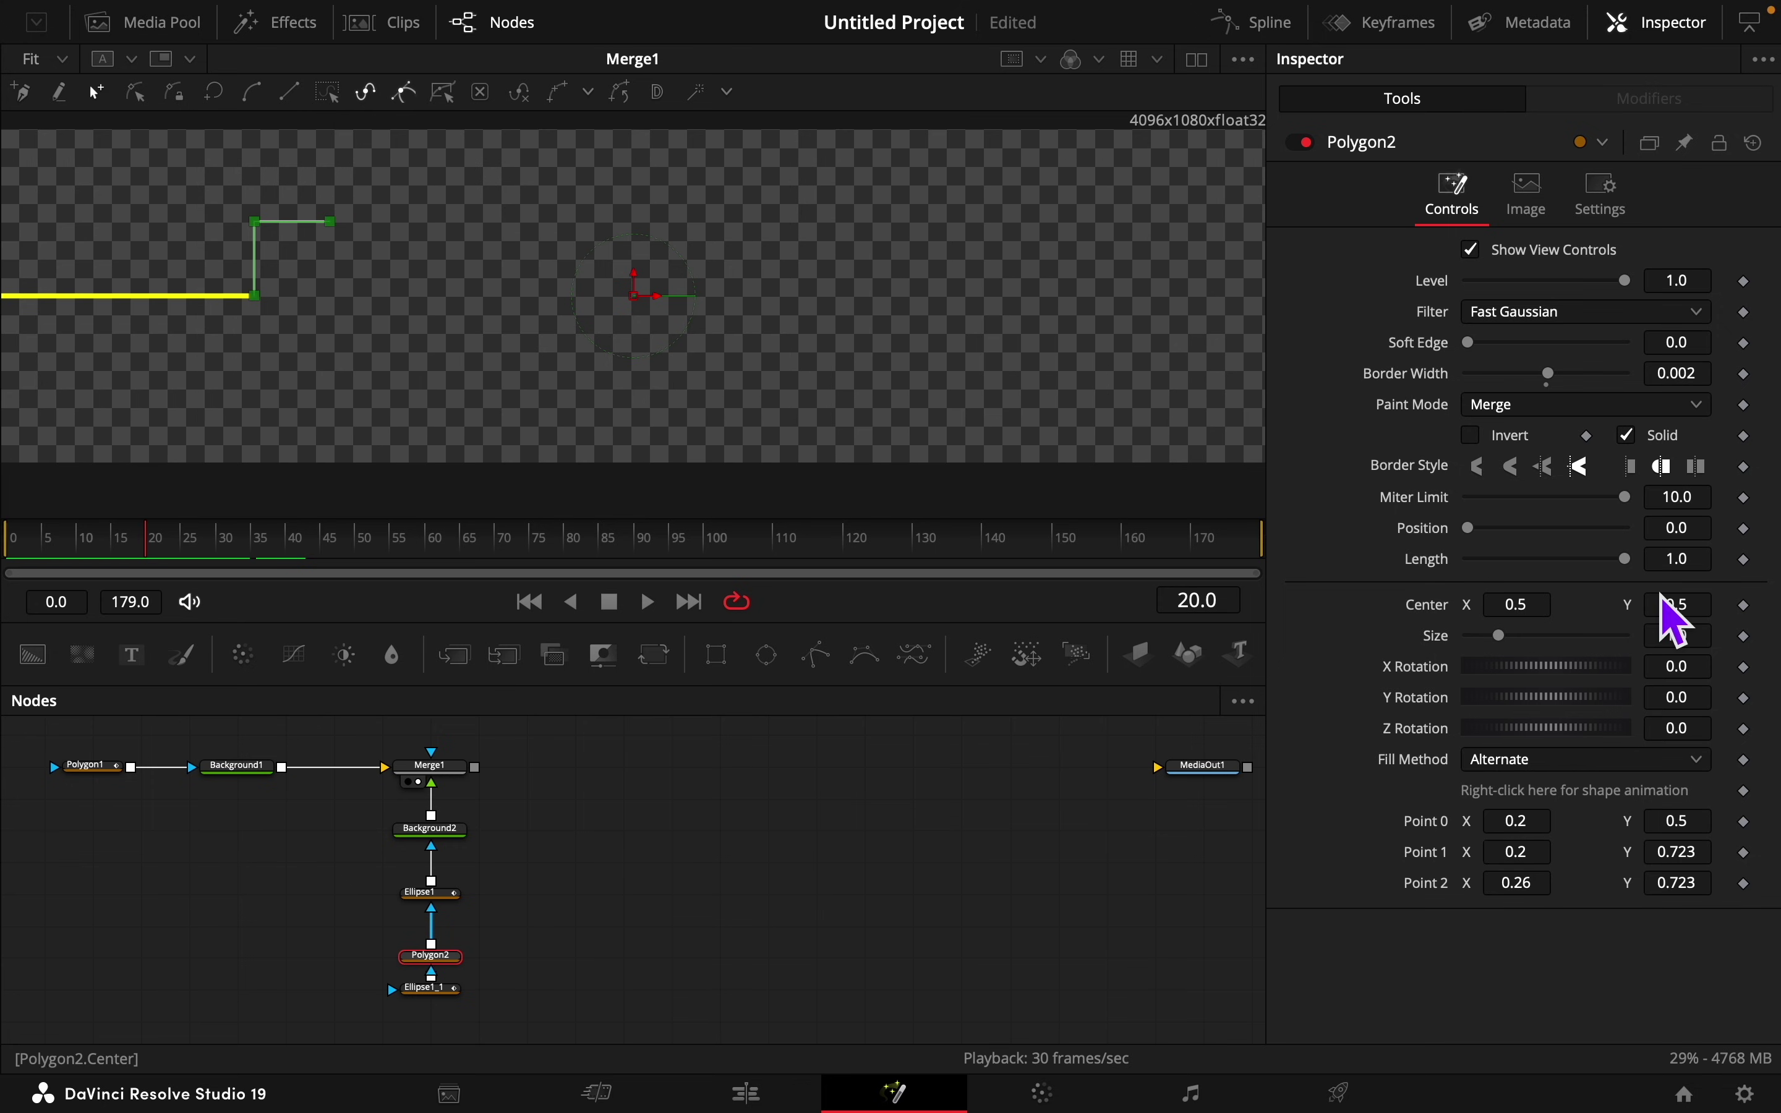
drag(1626, 559, 1288, 563)
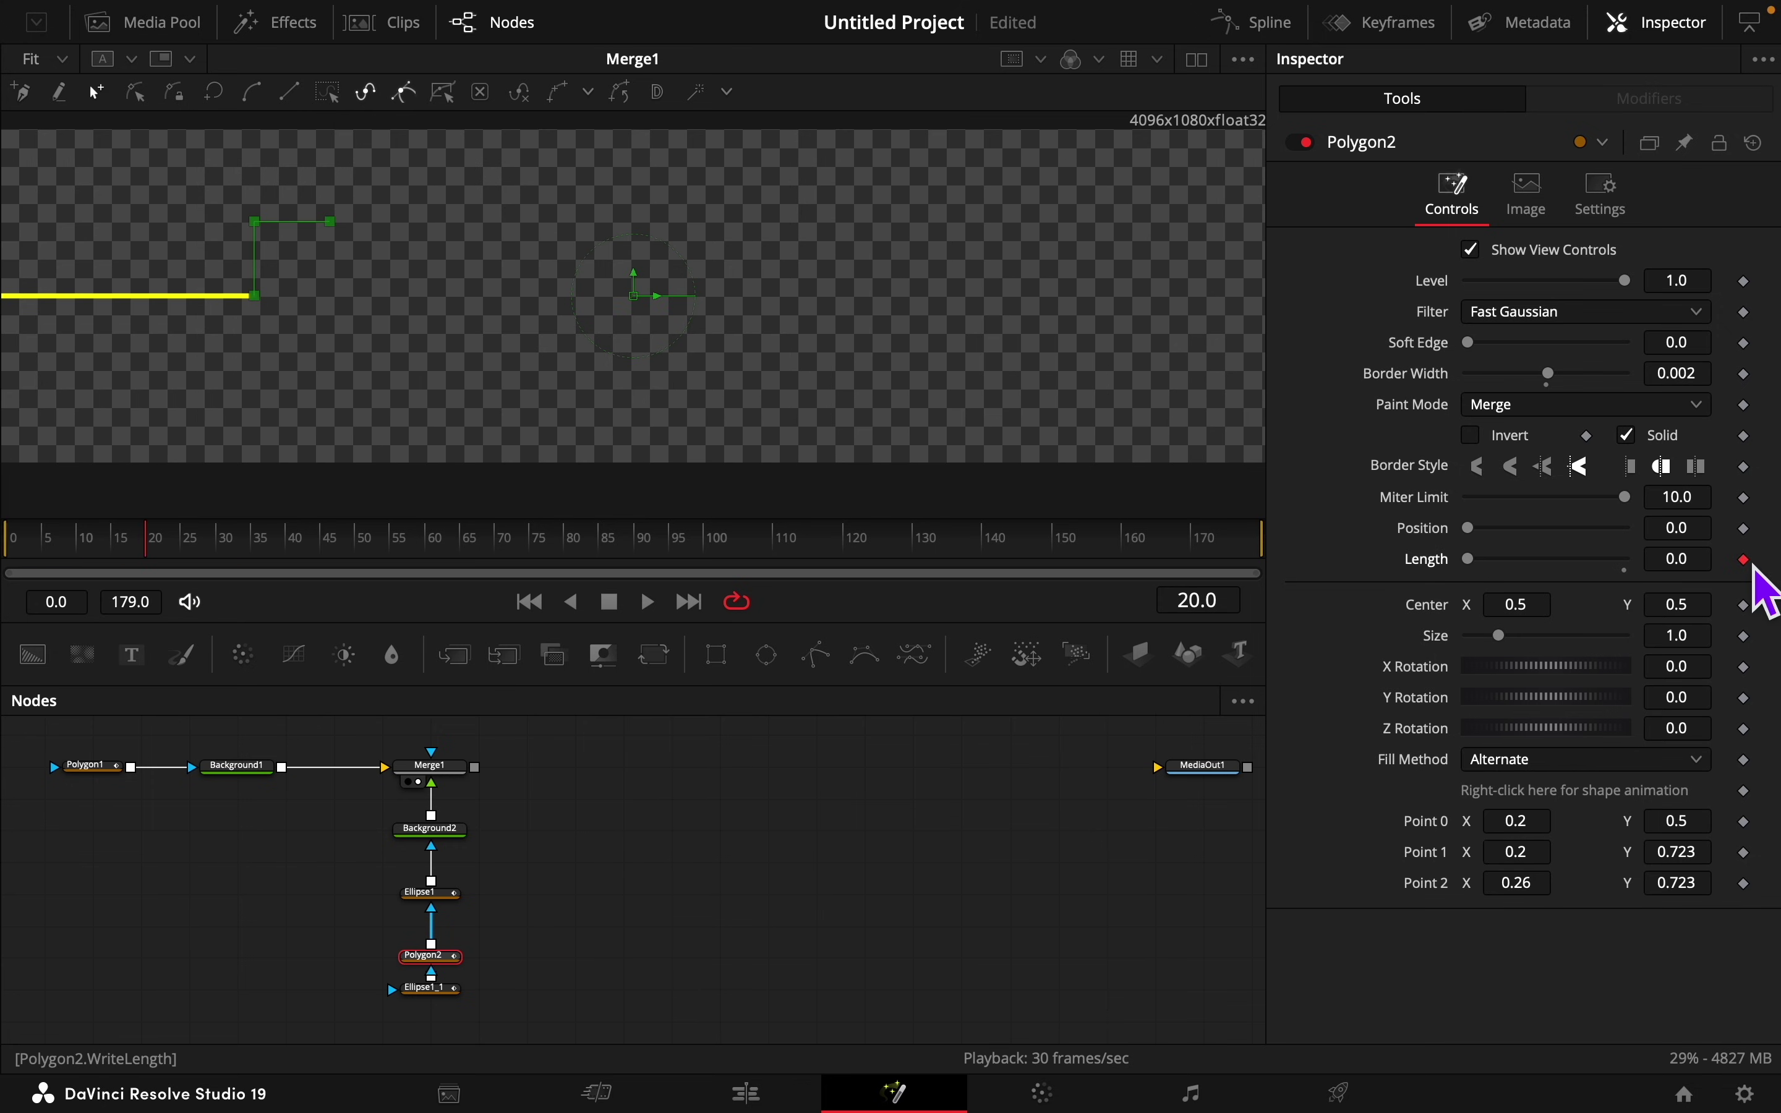
drag(159, 557, 224, 557)
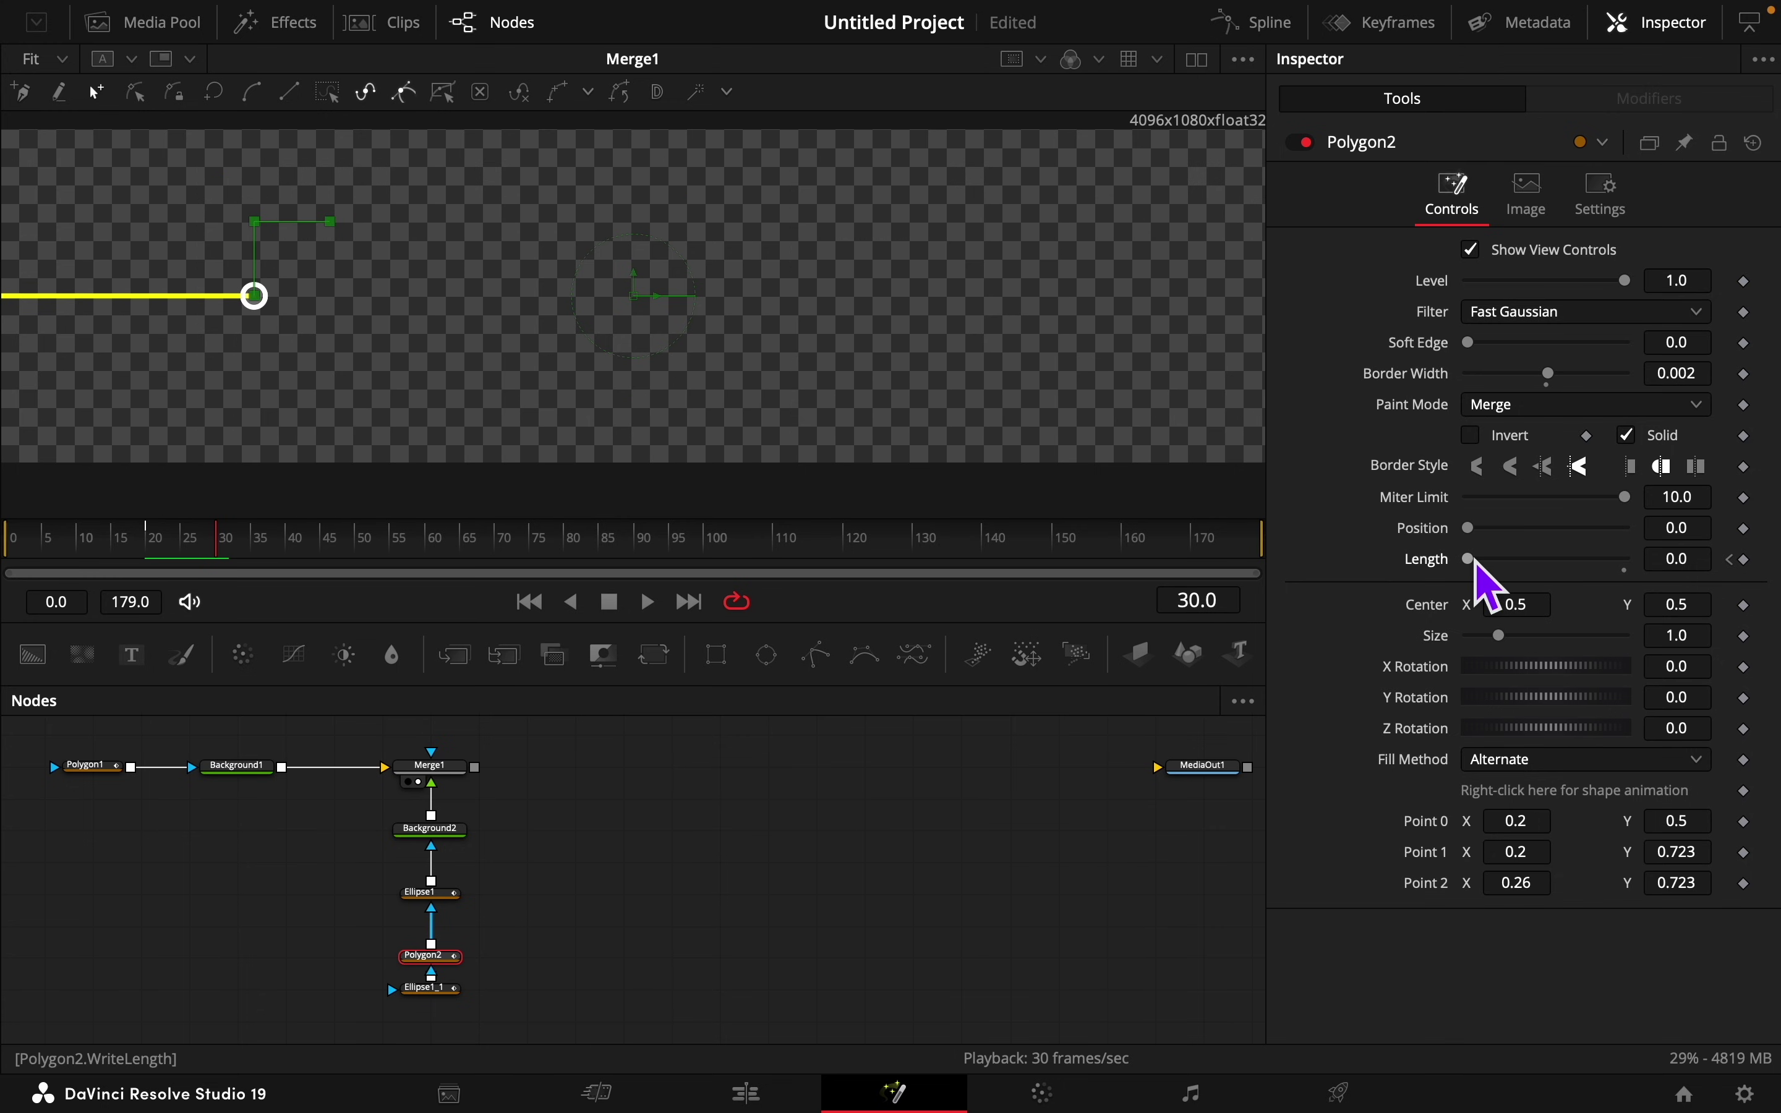
drag(1471, 558, 1770, 588)
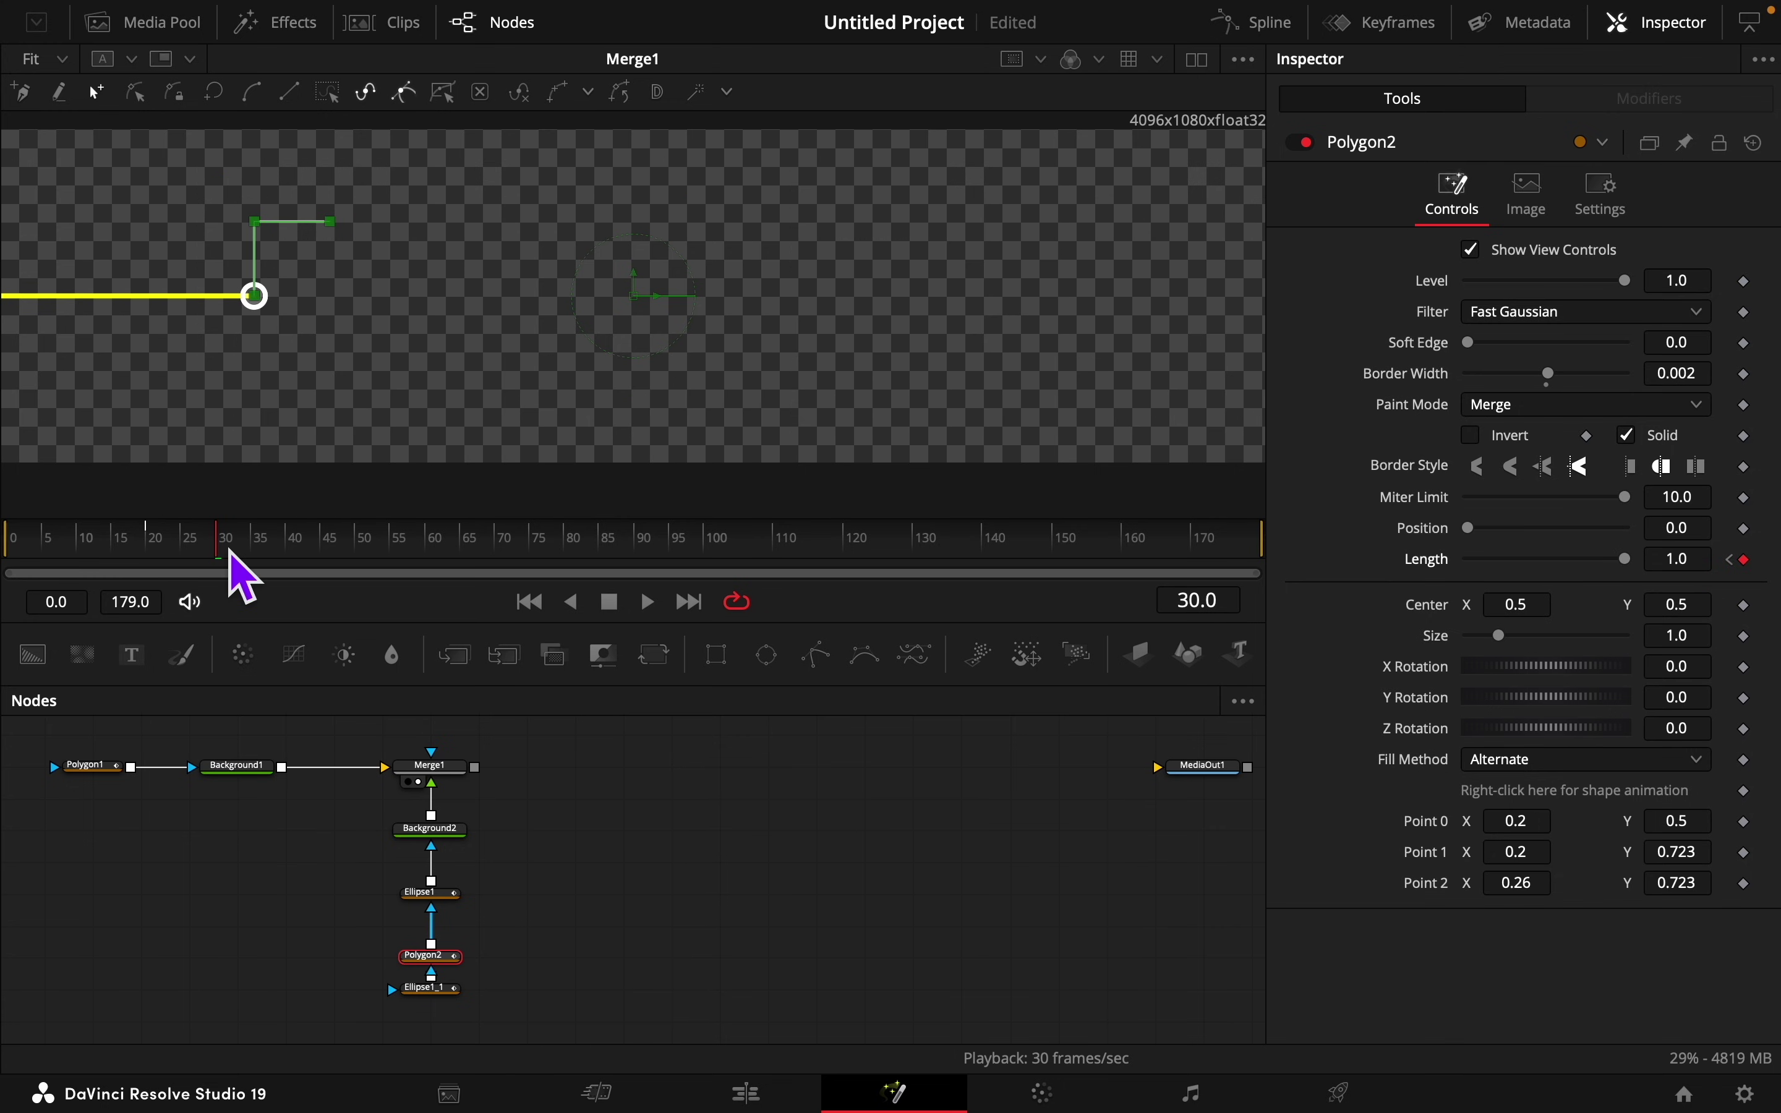
Step: Fade in the polygon by keyframing its Level from 0 at frame 20 to 1 at frame 25
drag(222, 553, 184, 546)
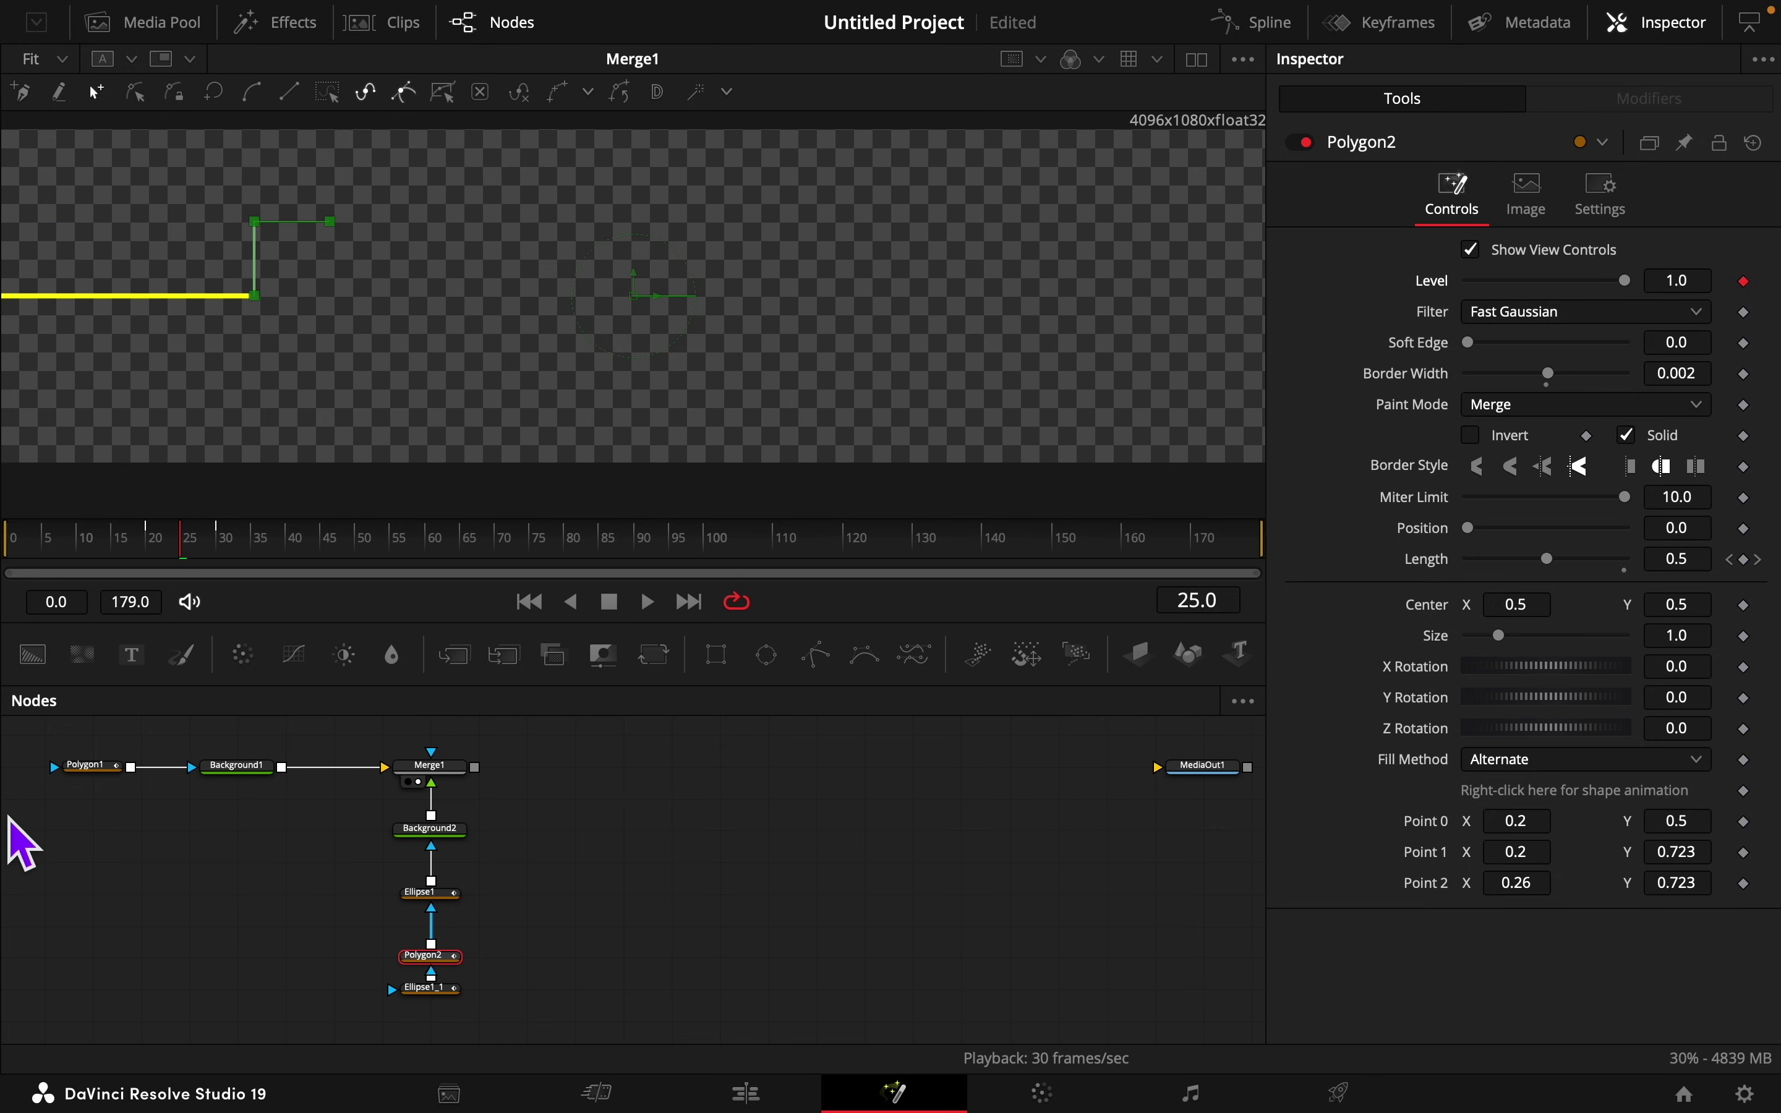
drag(187, 560, 160, 550)
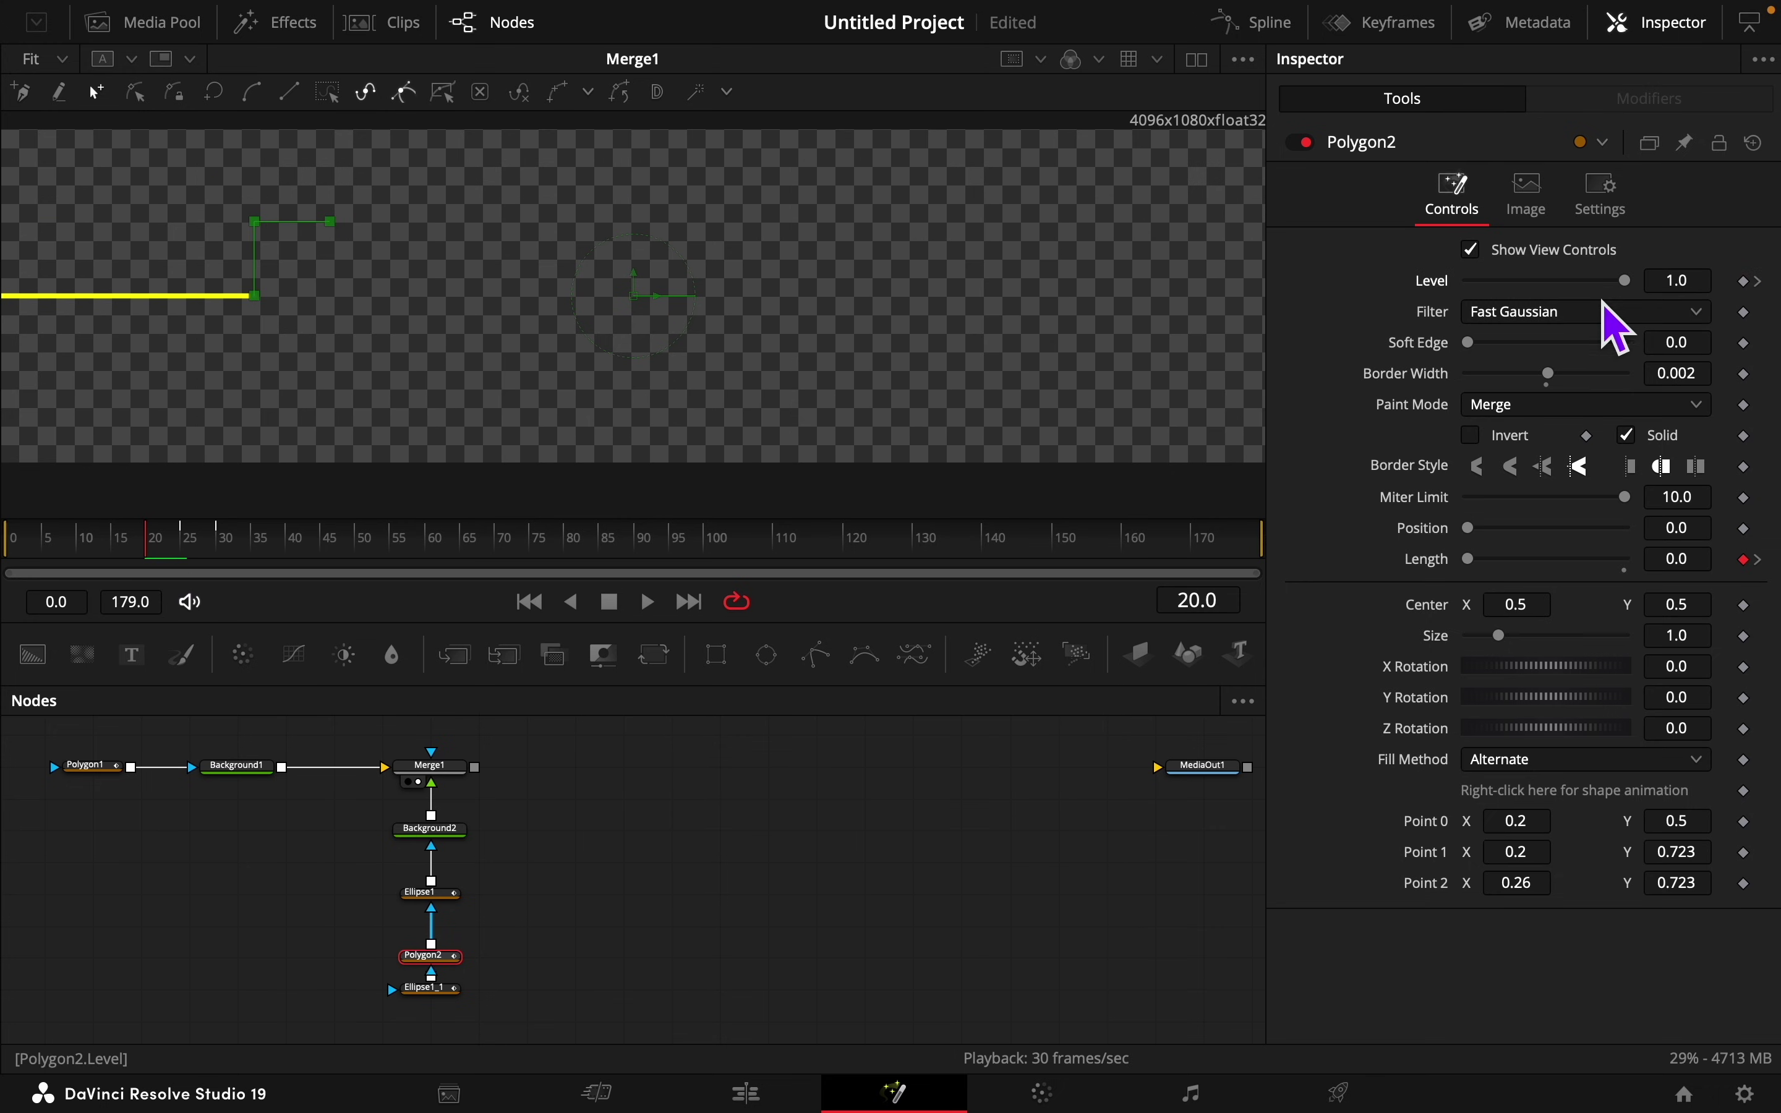
drag(1626, 280, 1372, 277)
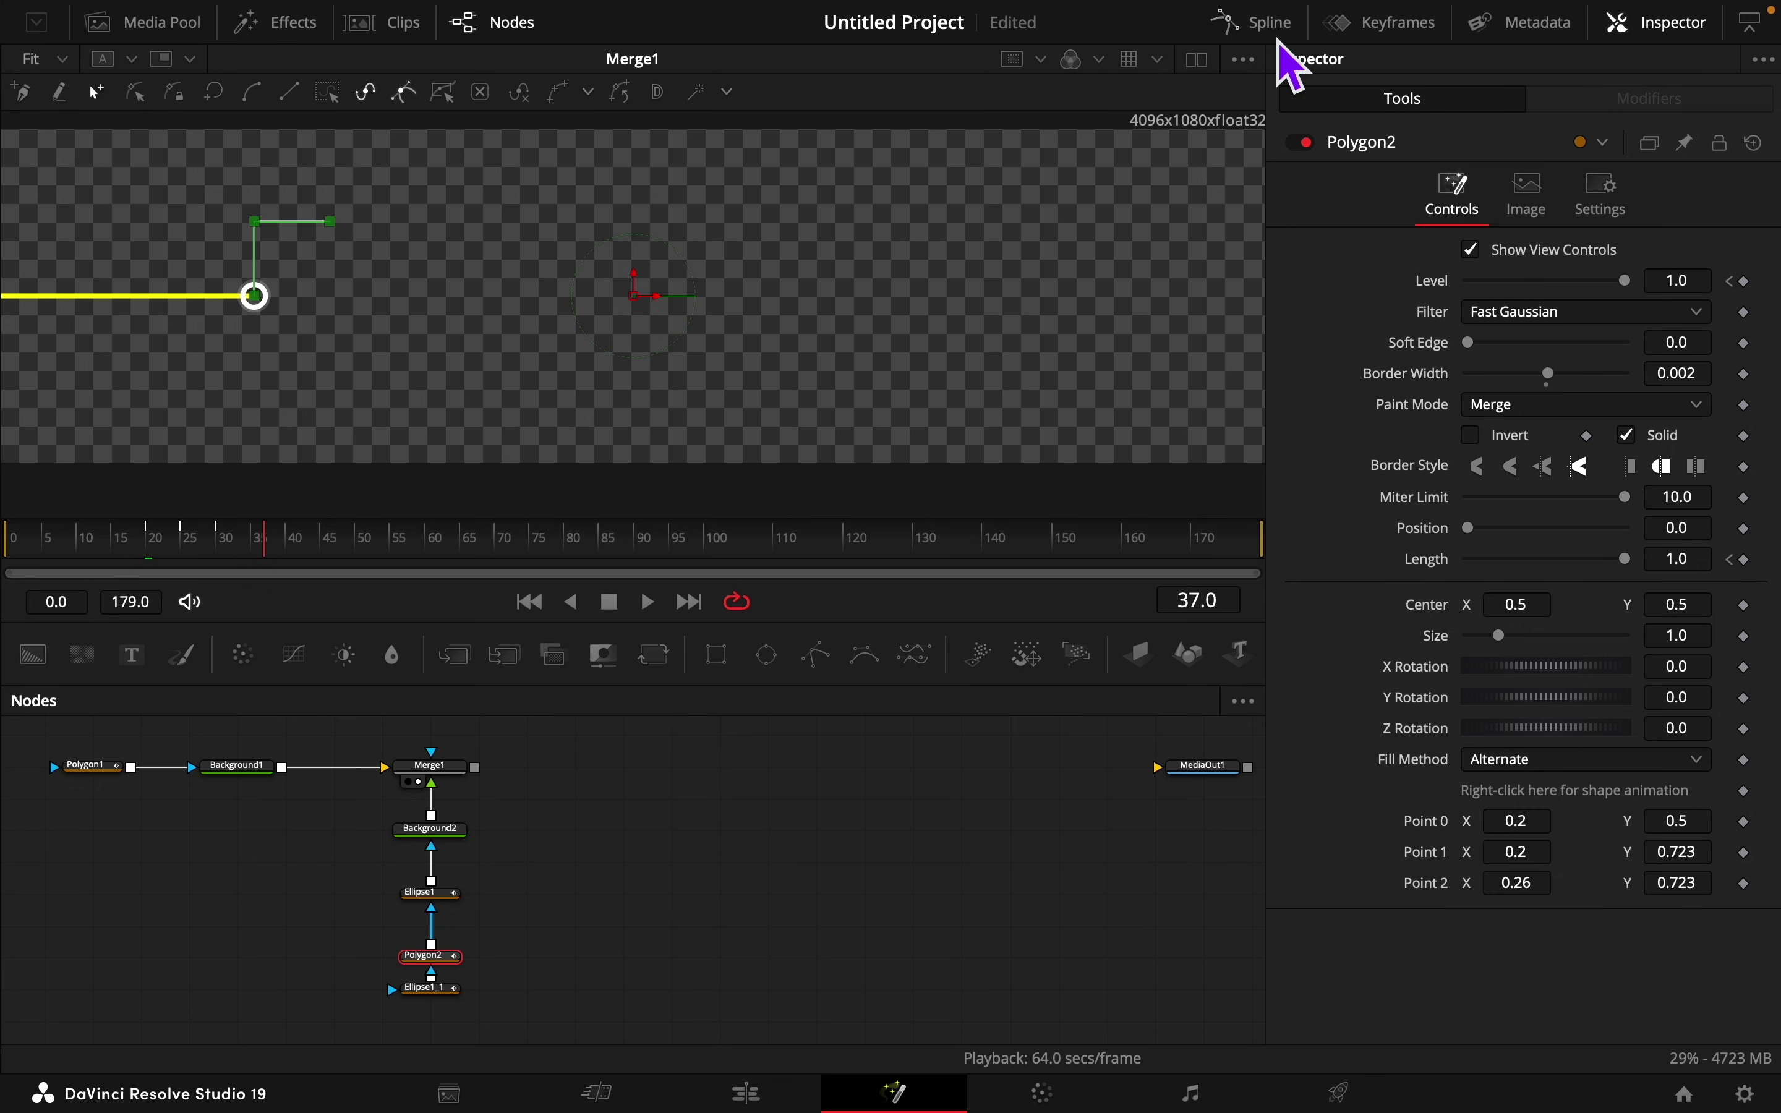
Step: Smooth the polygon's Length curve and extend the first keyframe's ease handle to about frame 30
click(1277, 34)
click(1152, 701)
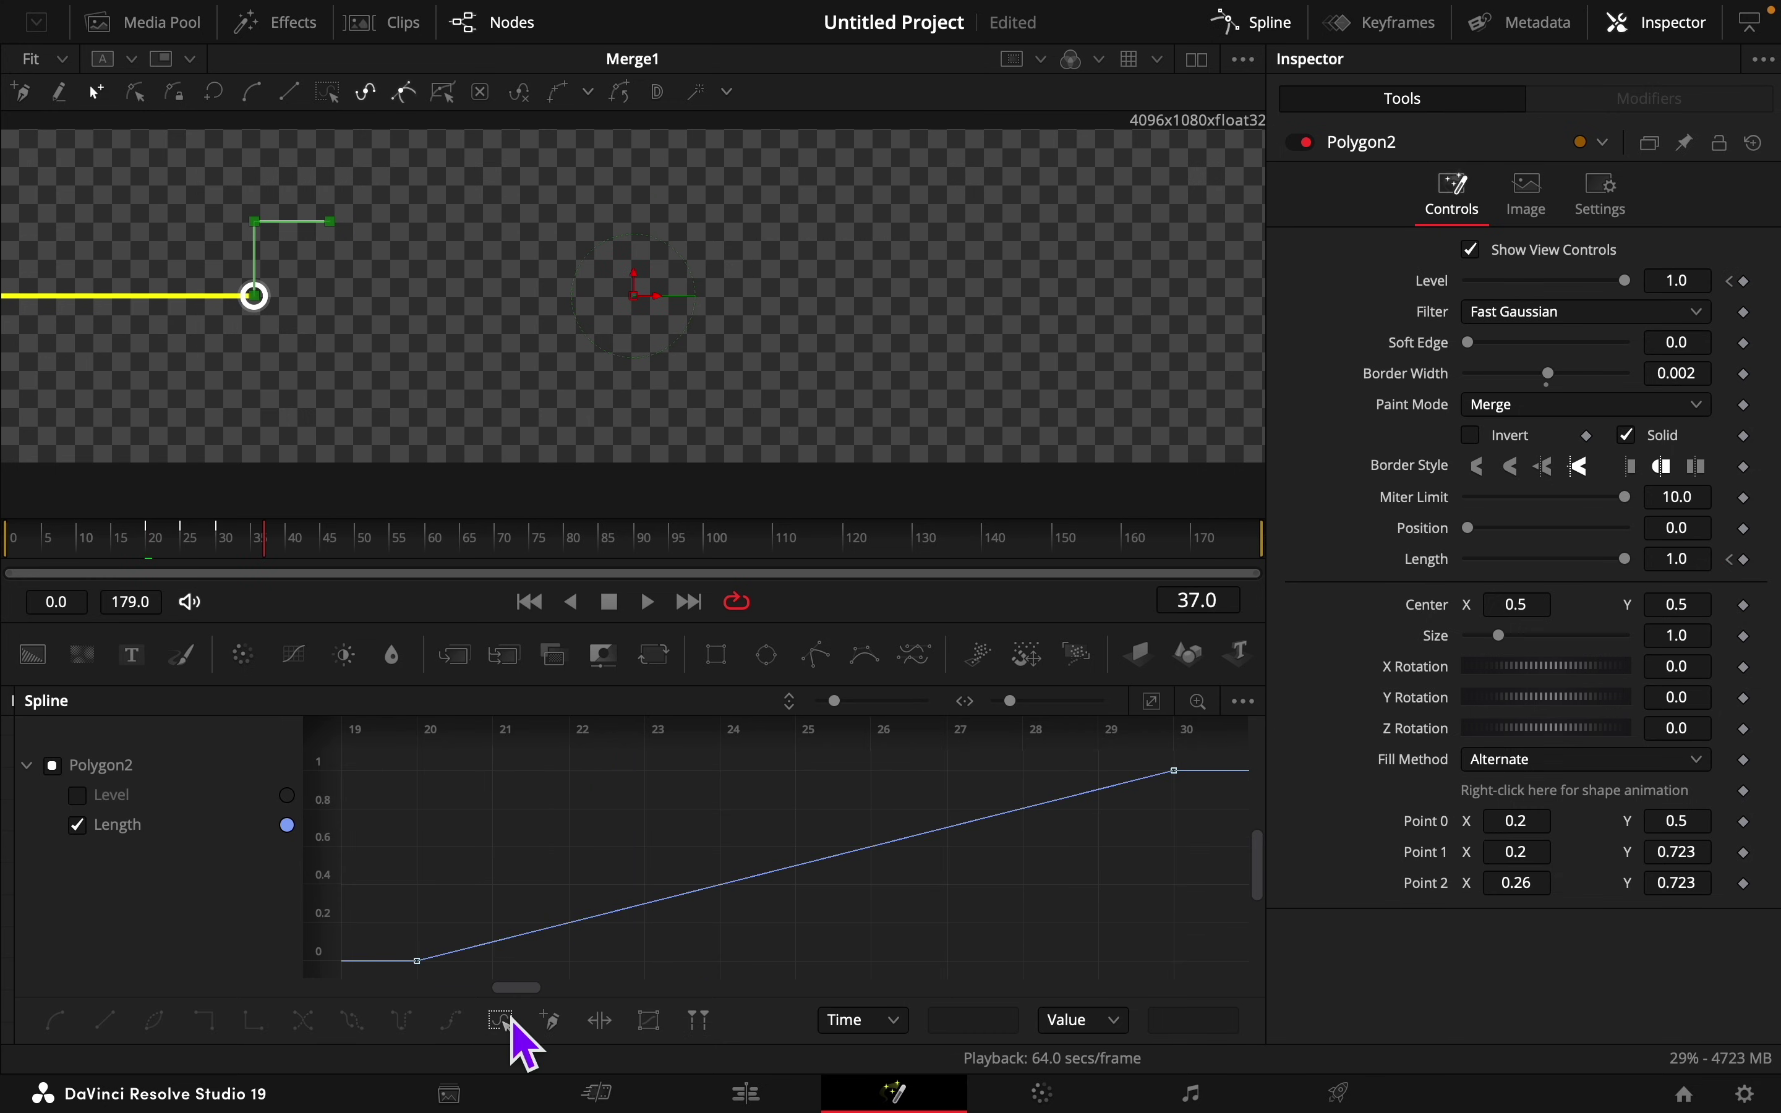
click(59, 1022)
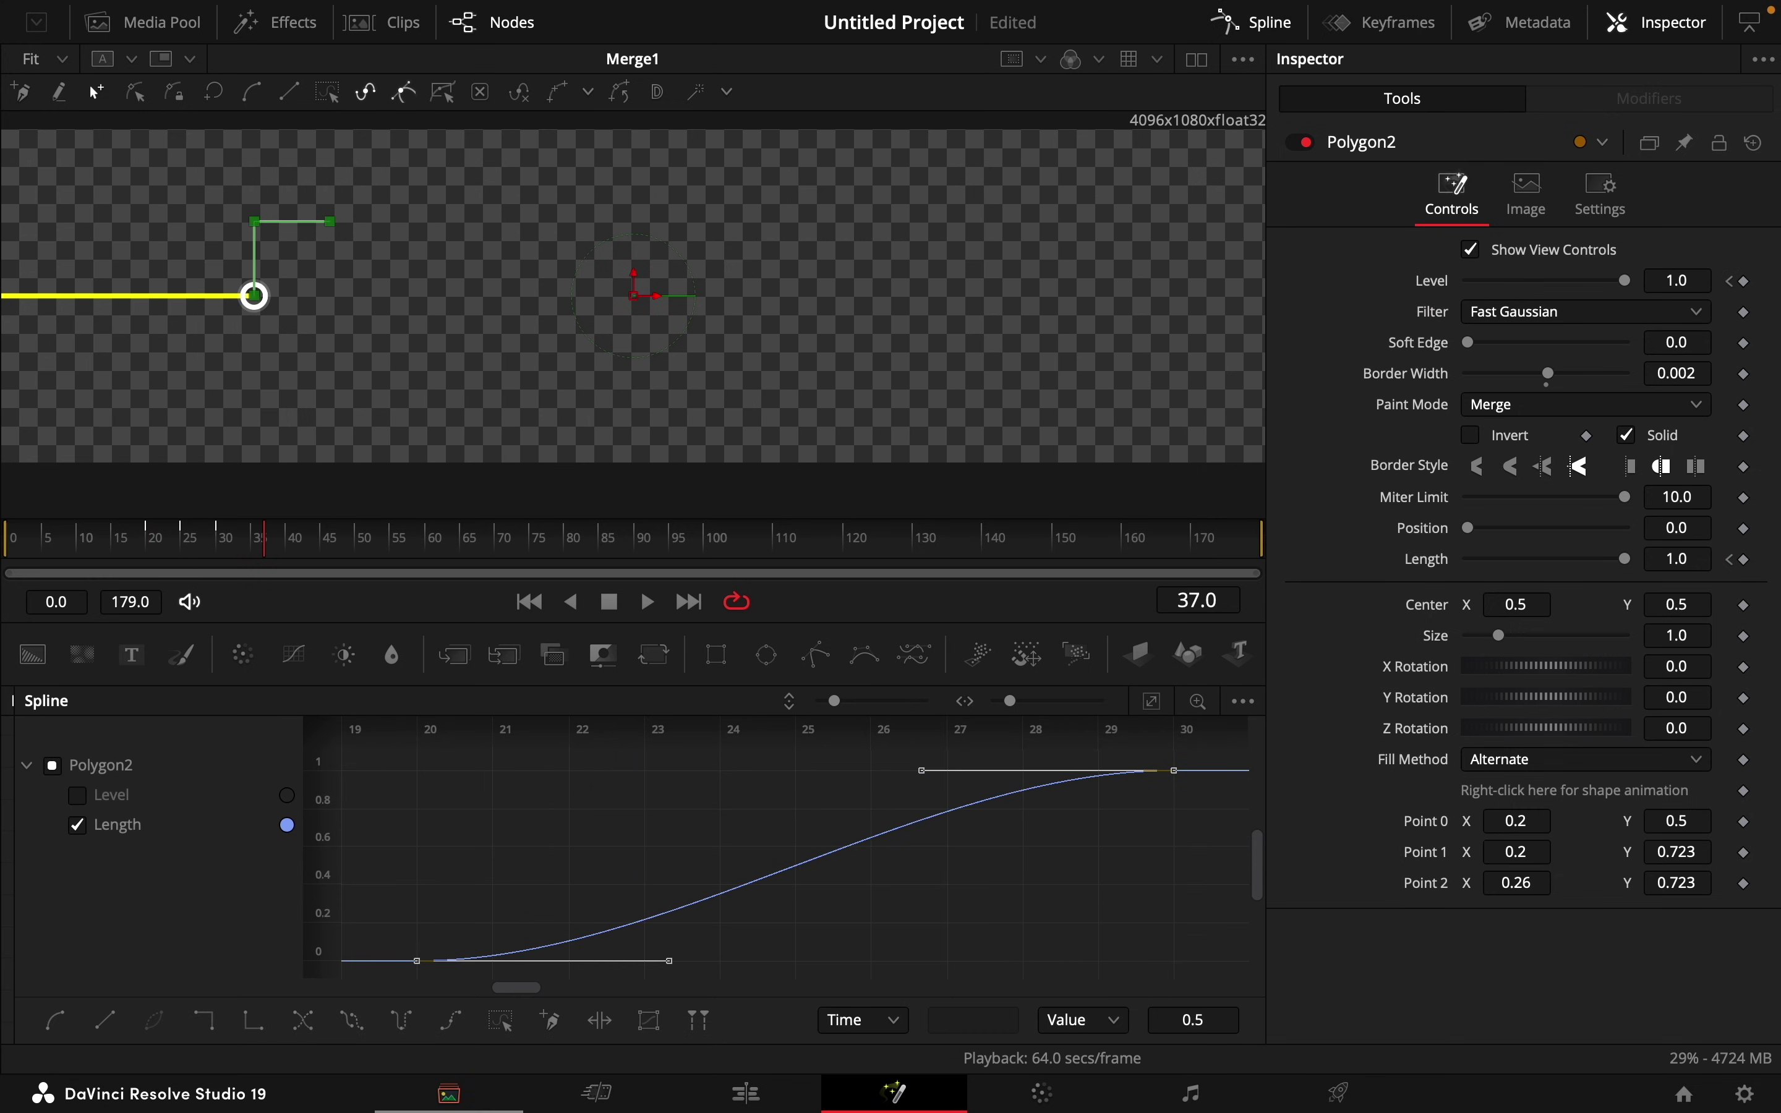
drag(662, 966, 1157, 974)
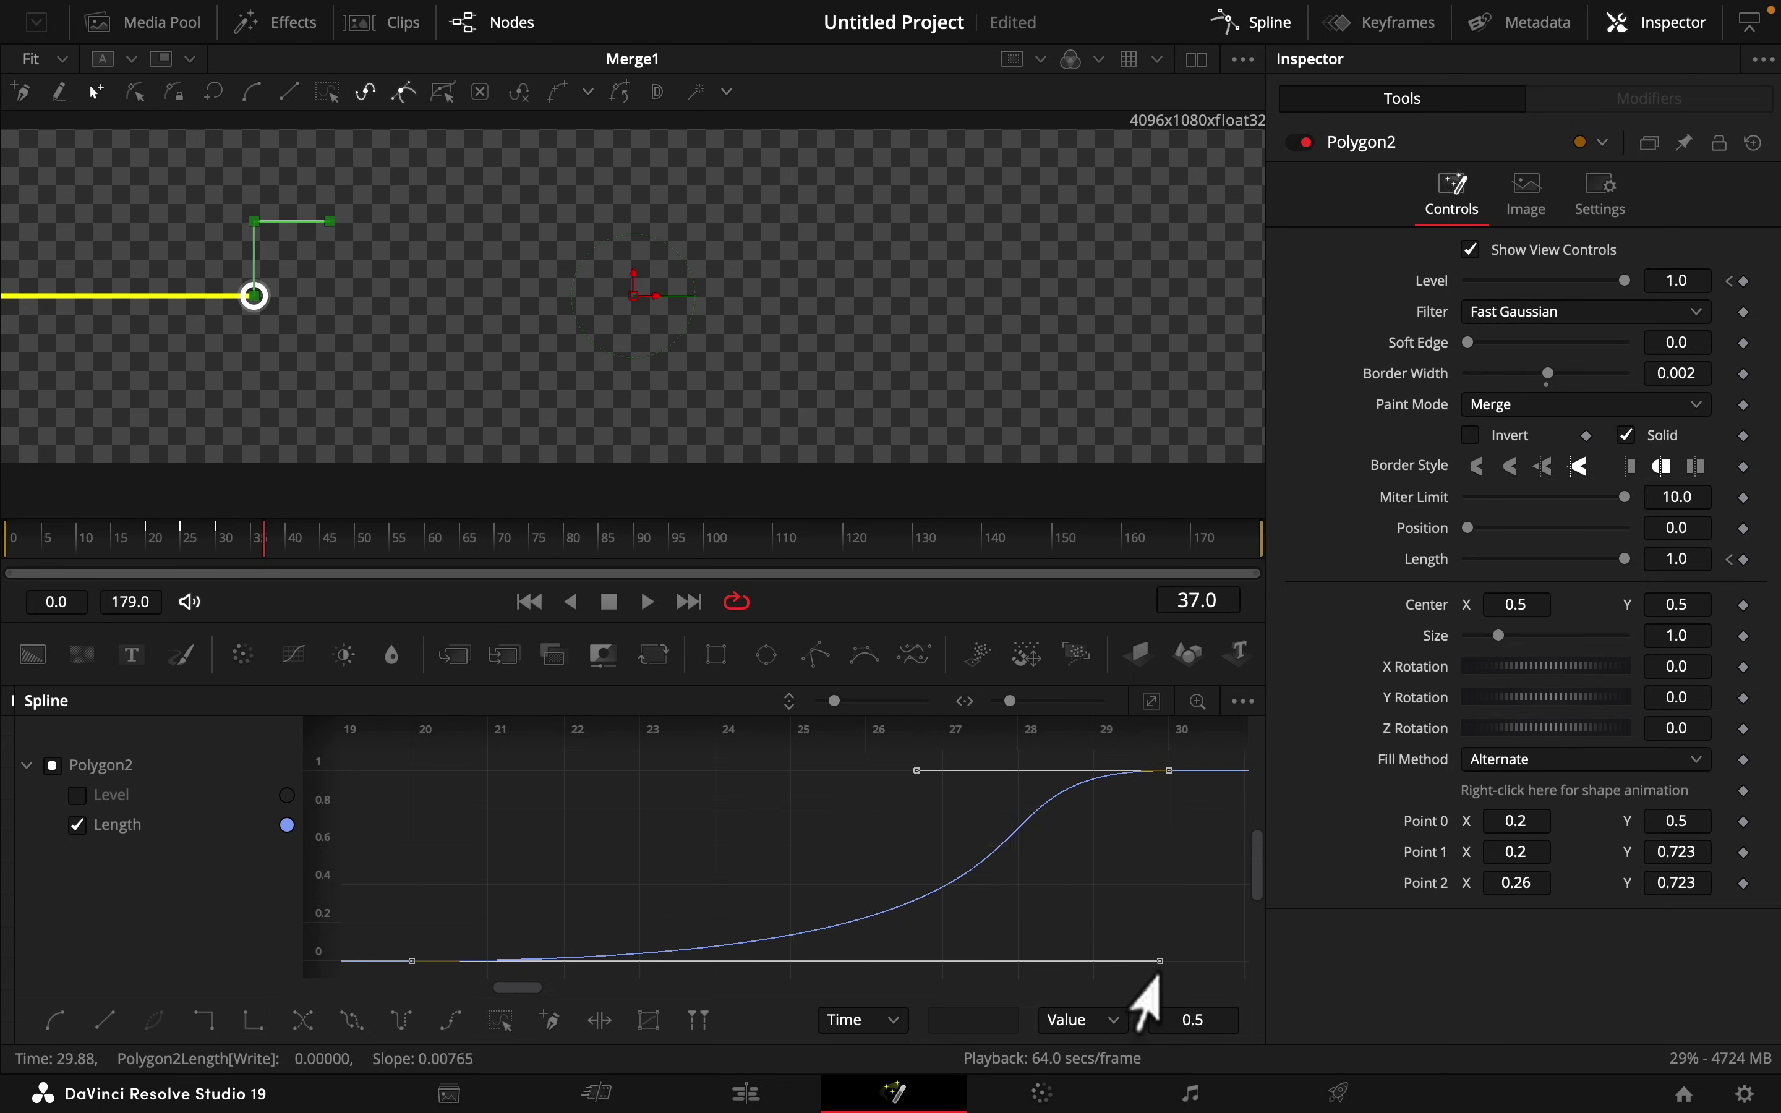
click(1269, 18)
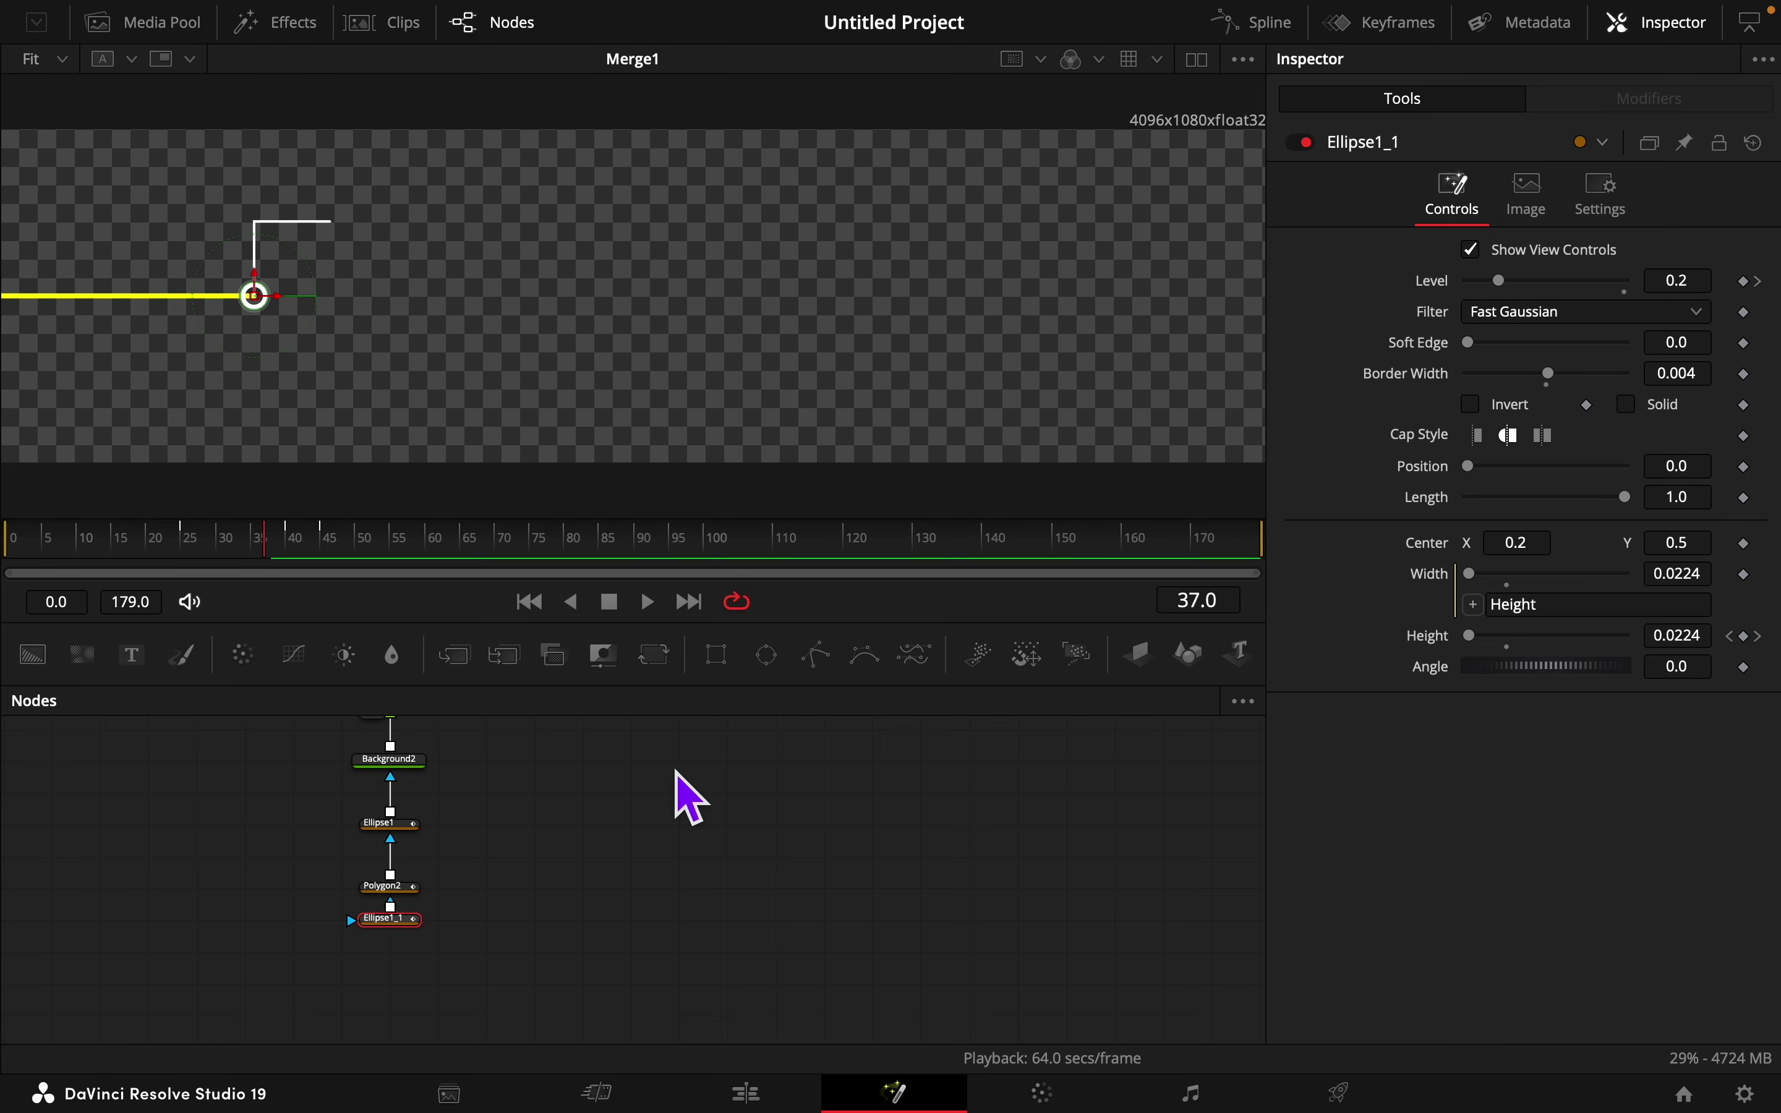
Step: Add an Ellipse mask feeding into Ellipse1_1 and set its Width and Height to 0.065
drag(781, 664, 390, 920)
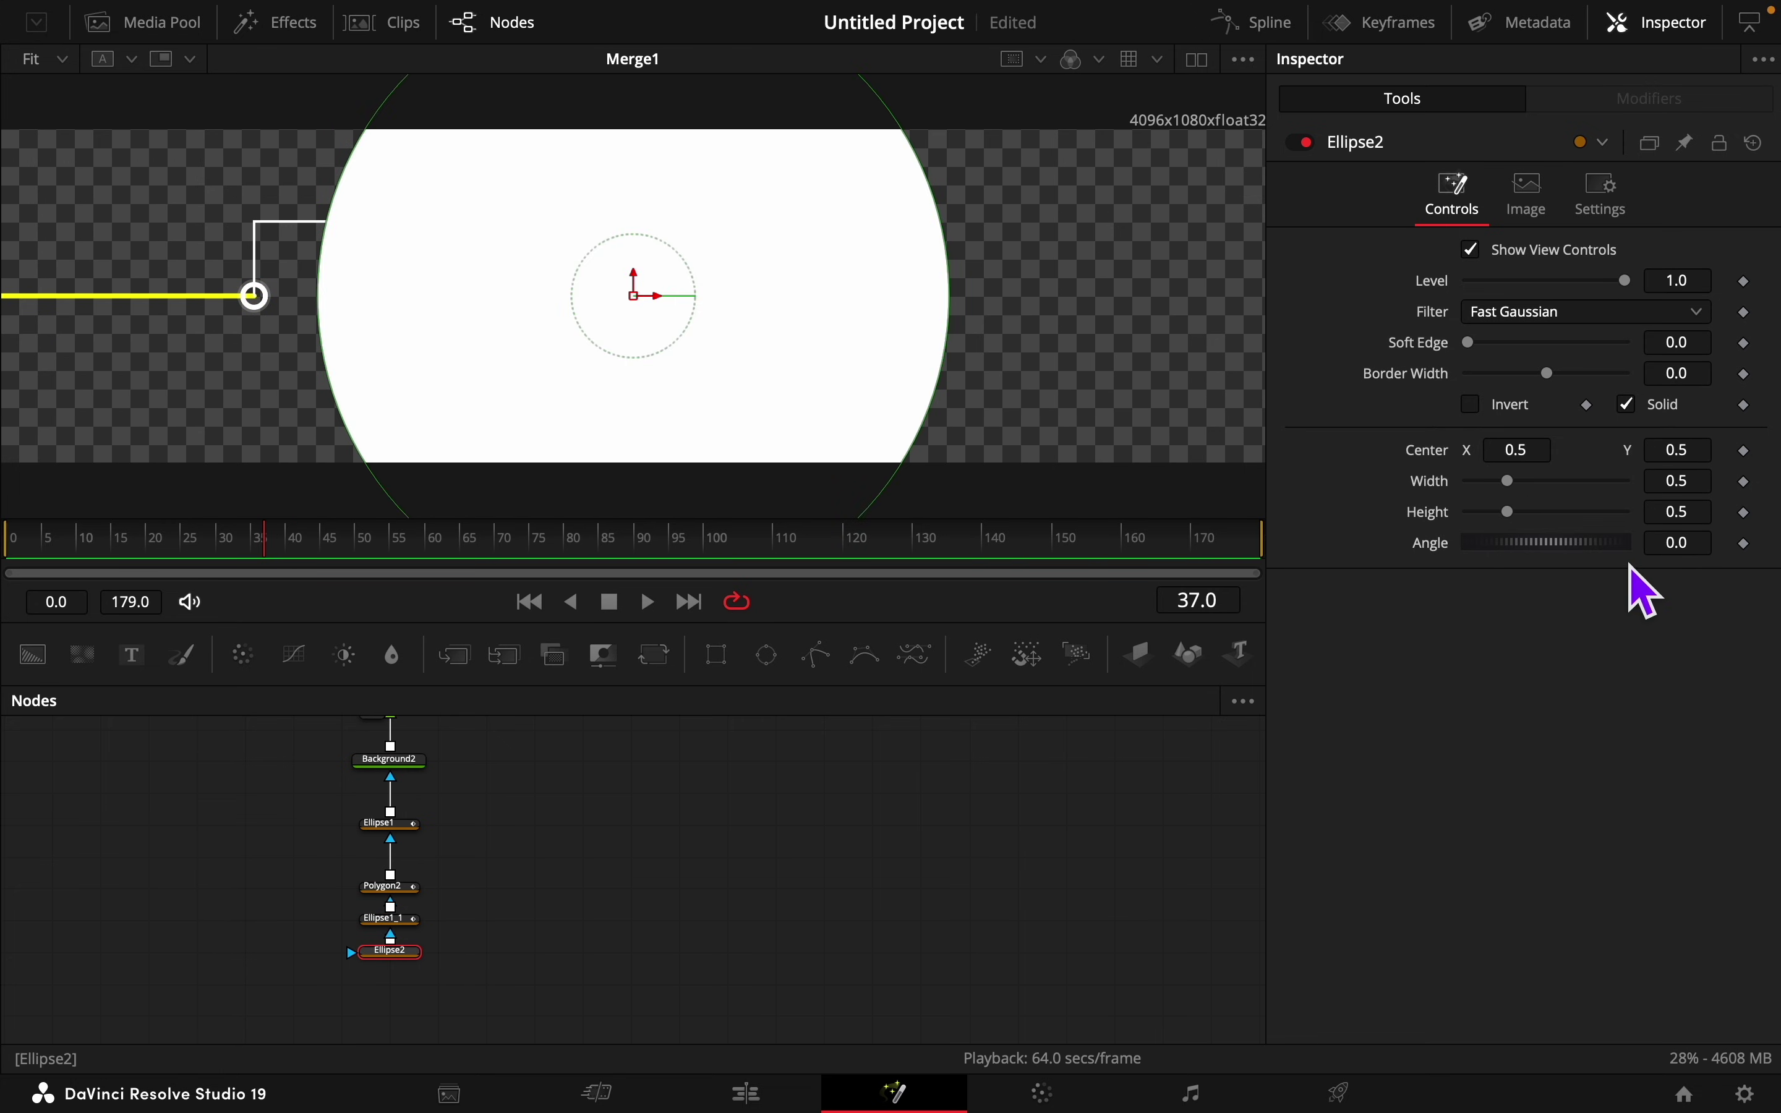
text(65)
key(Tab)
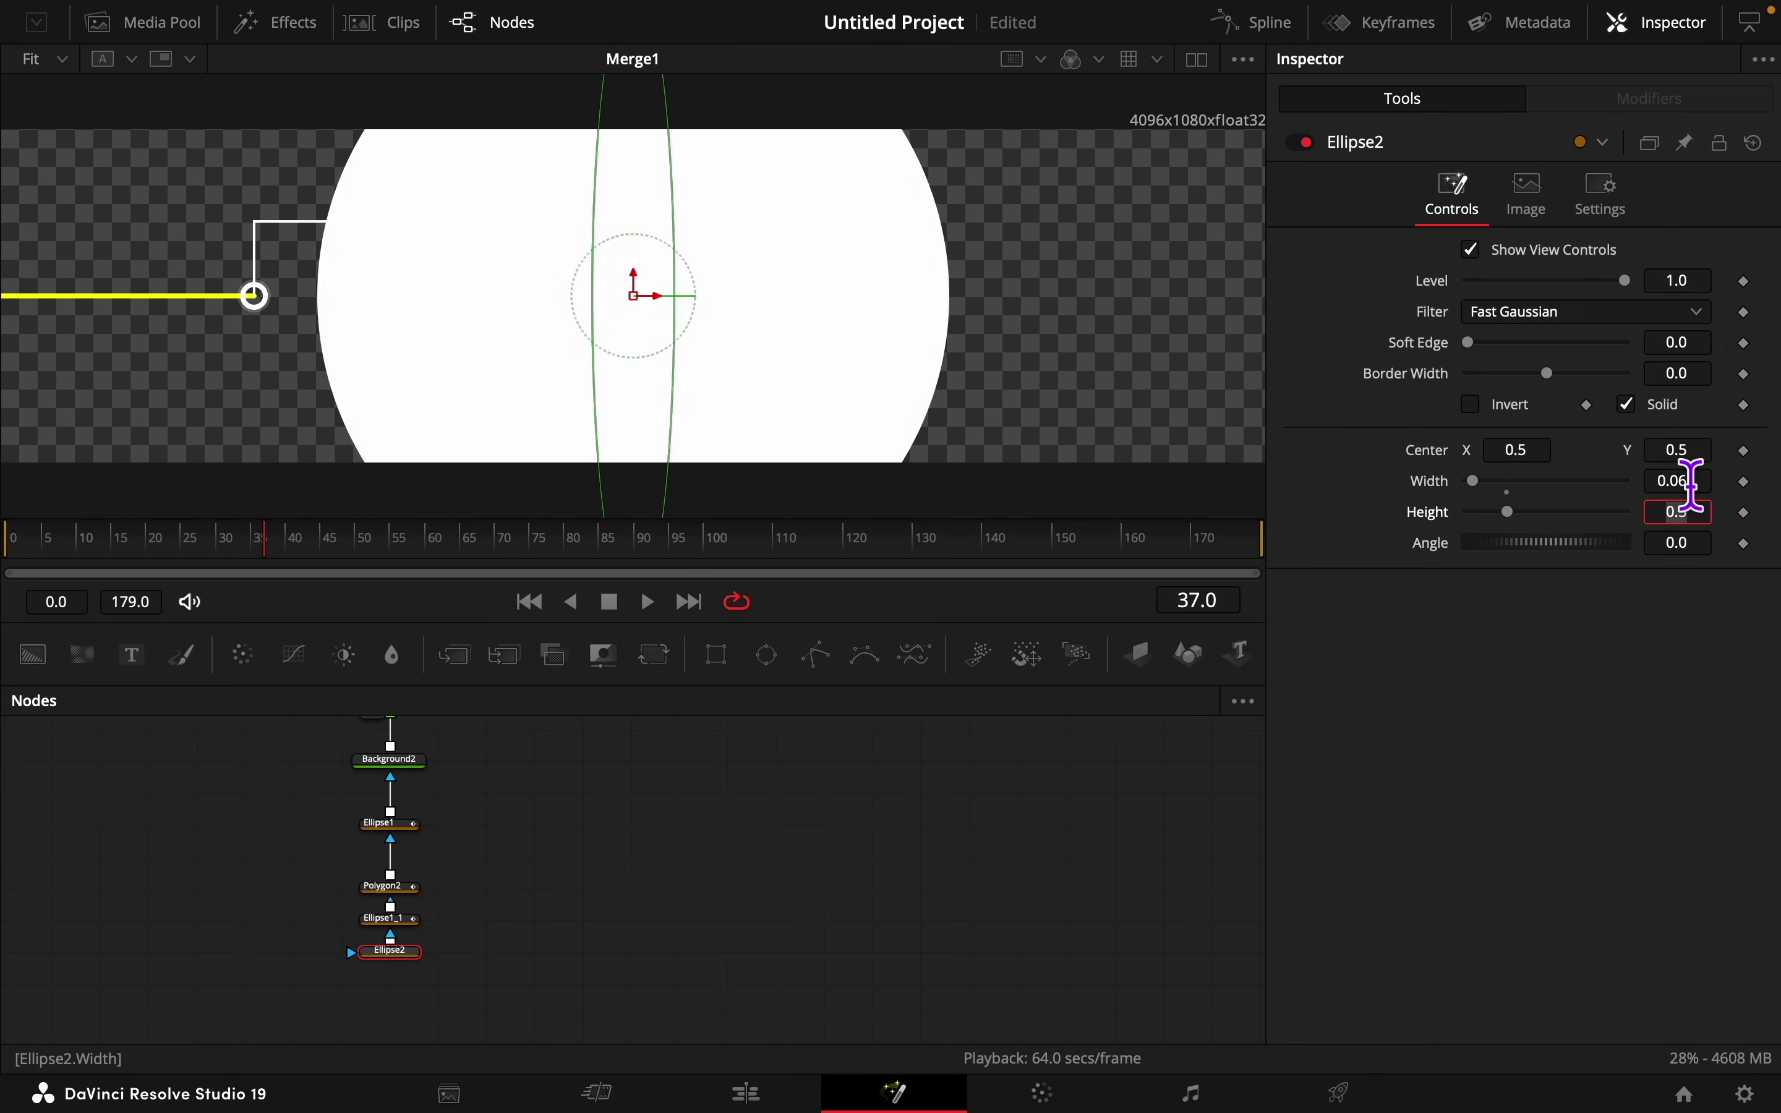
text(0.06)
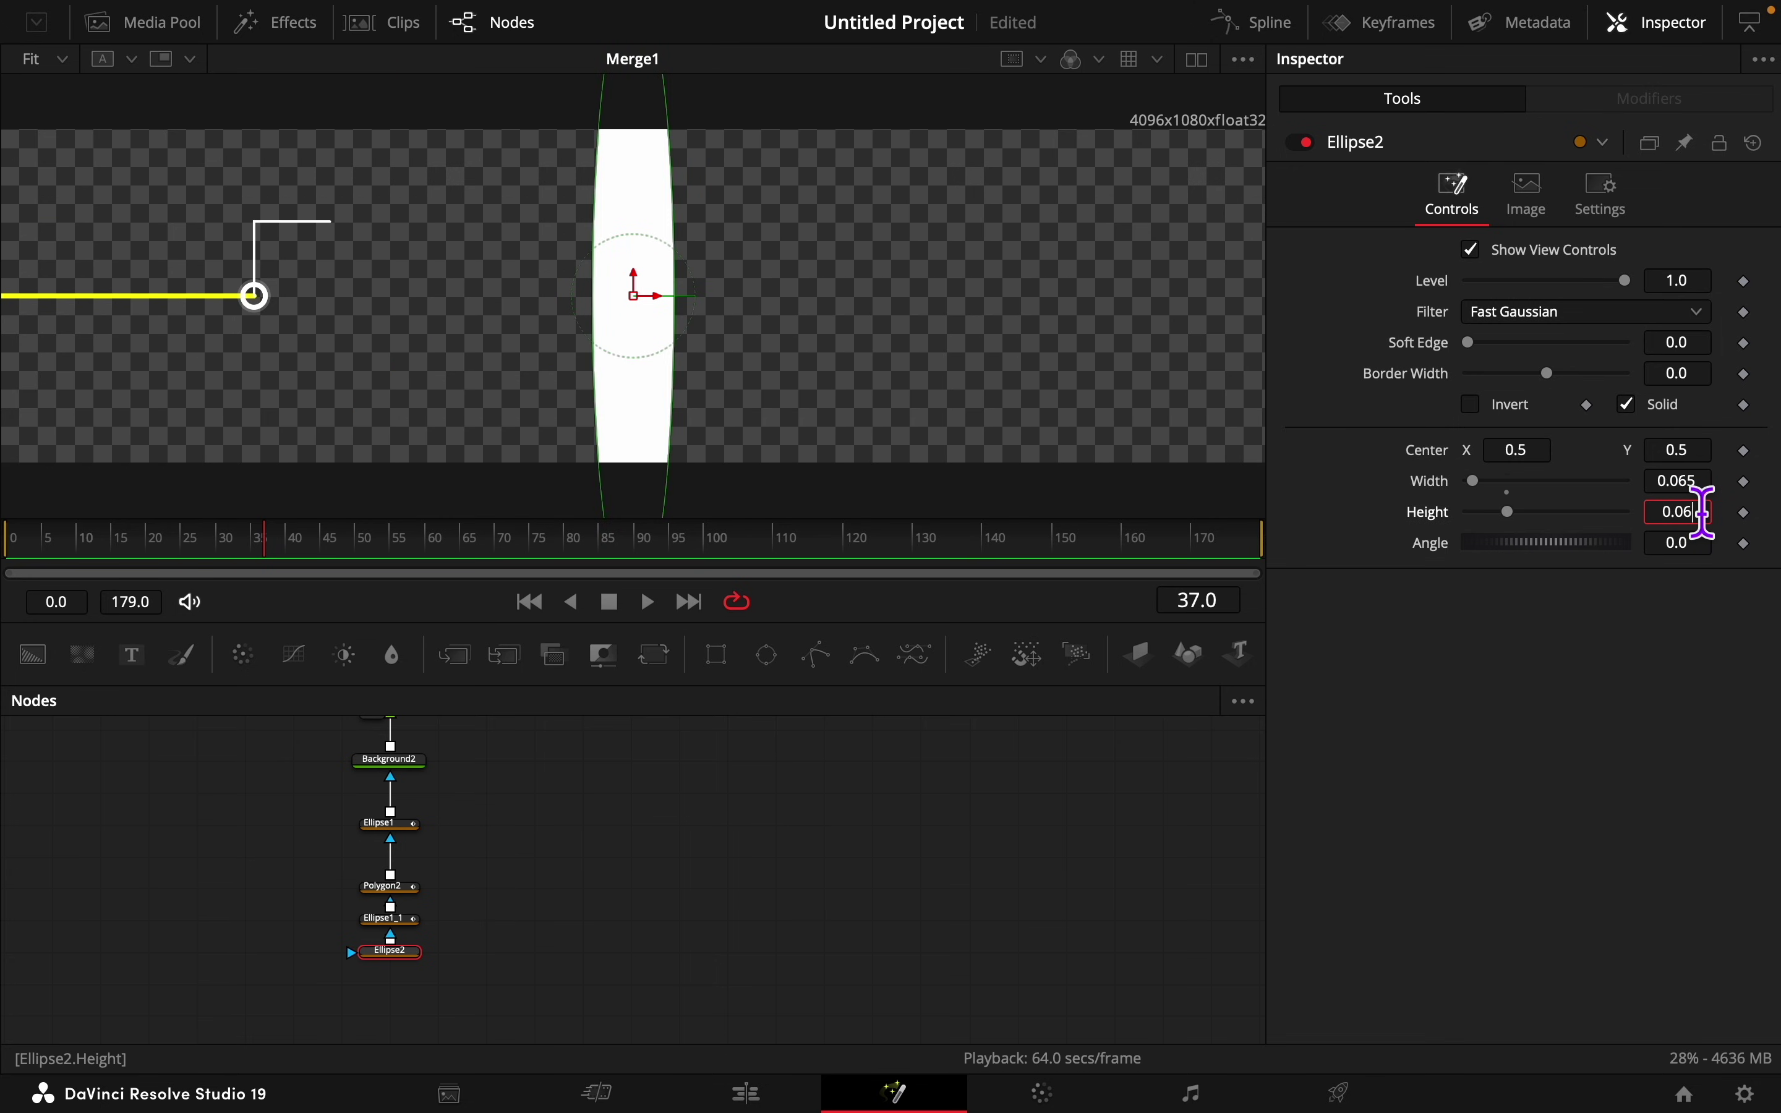
text(5)
key(Return)
Step: Move the new ellipse to the end of the callout line by setting its Center to X 0.293, Y 0.723
click(1549, 451)
text(0.293)
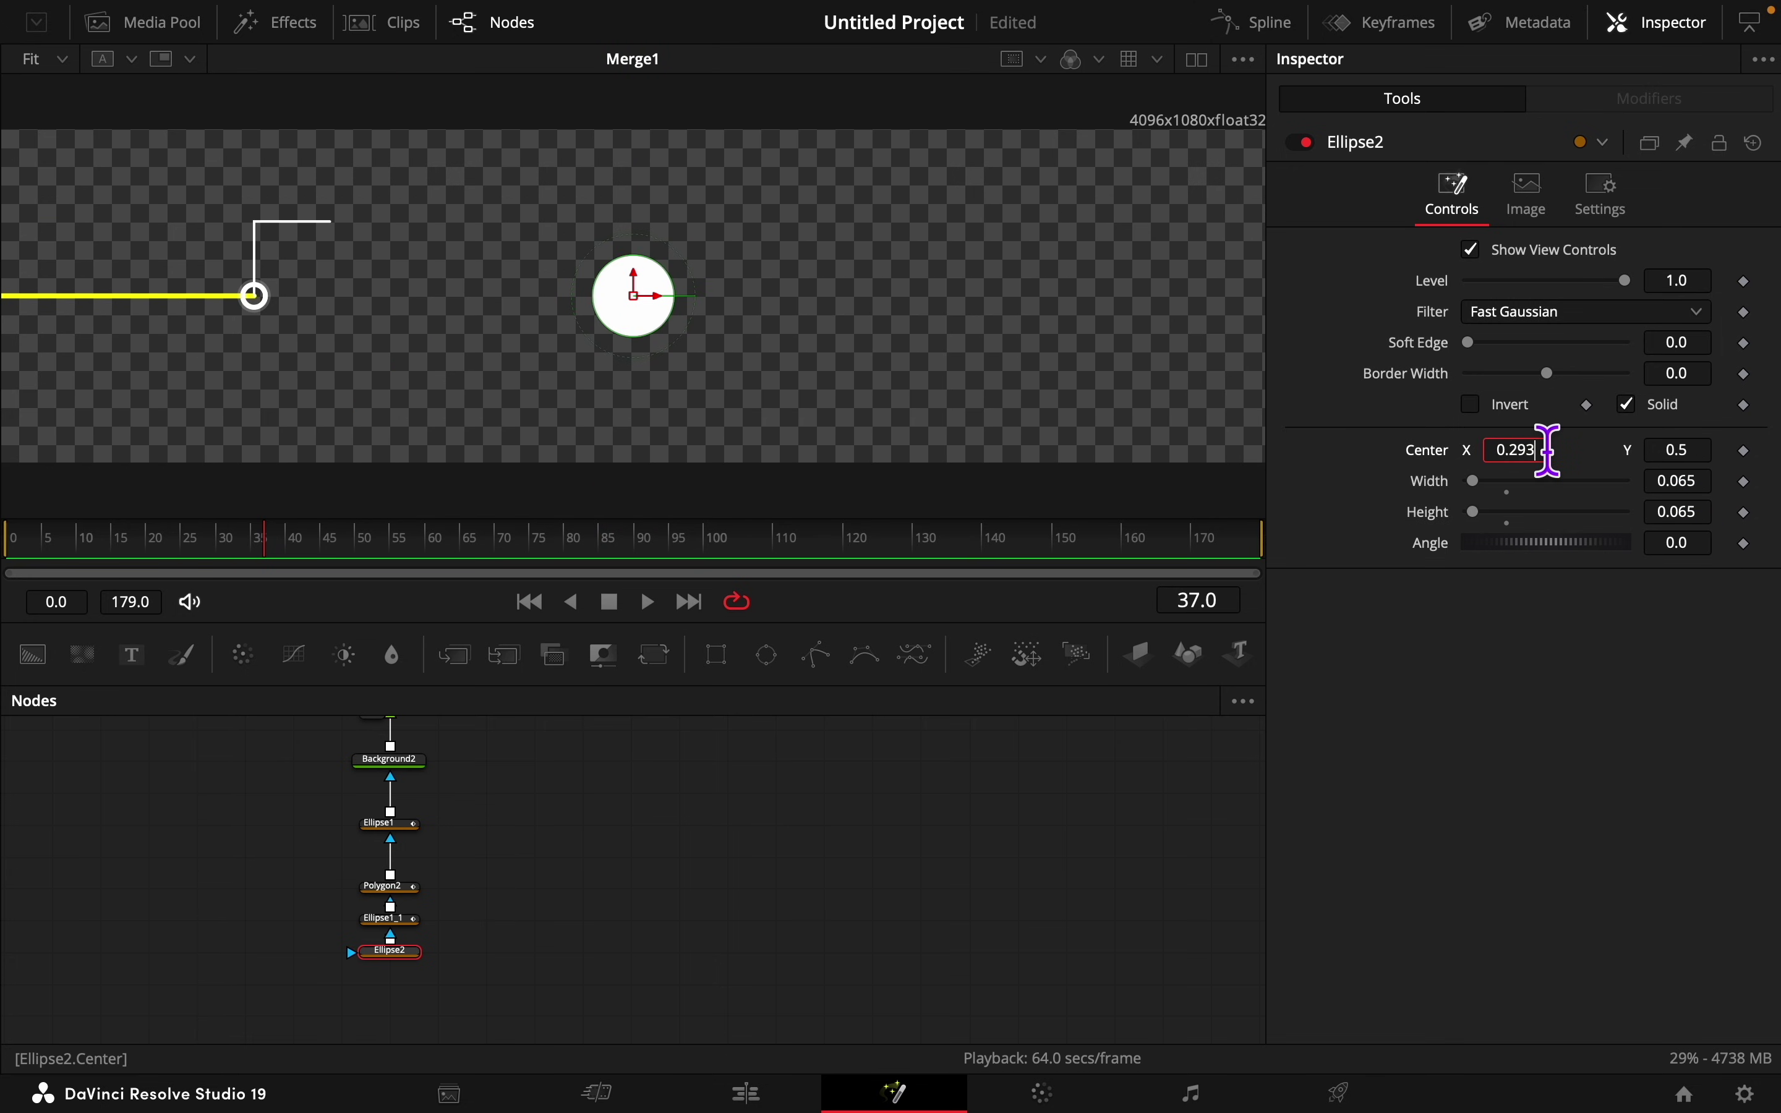
key(Tab)
text(0.723)
key(Return)
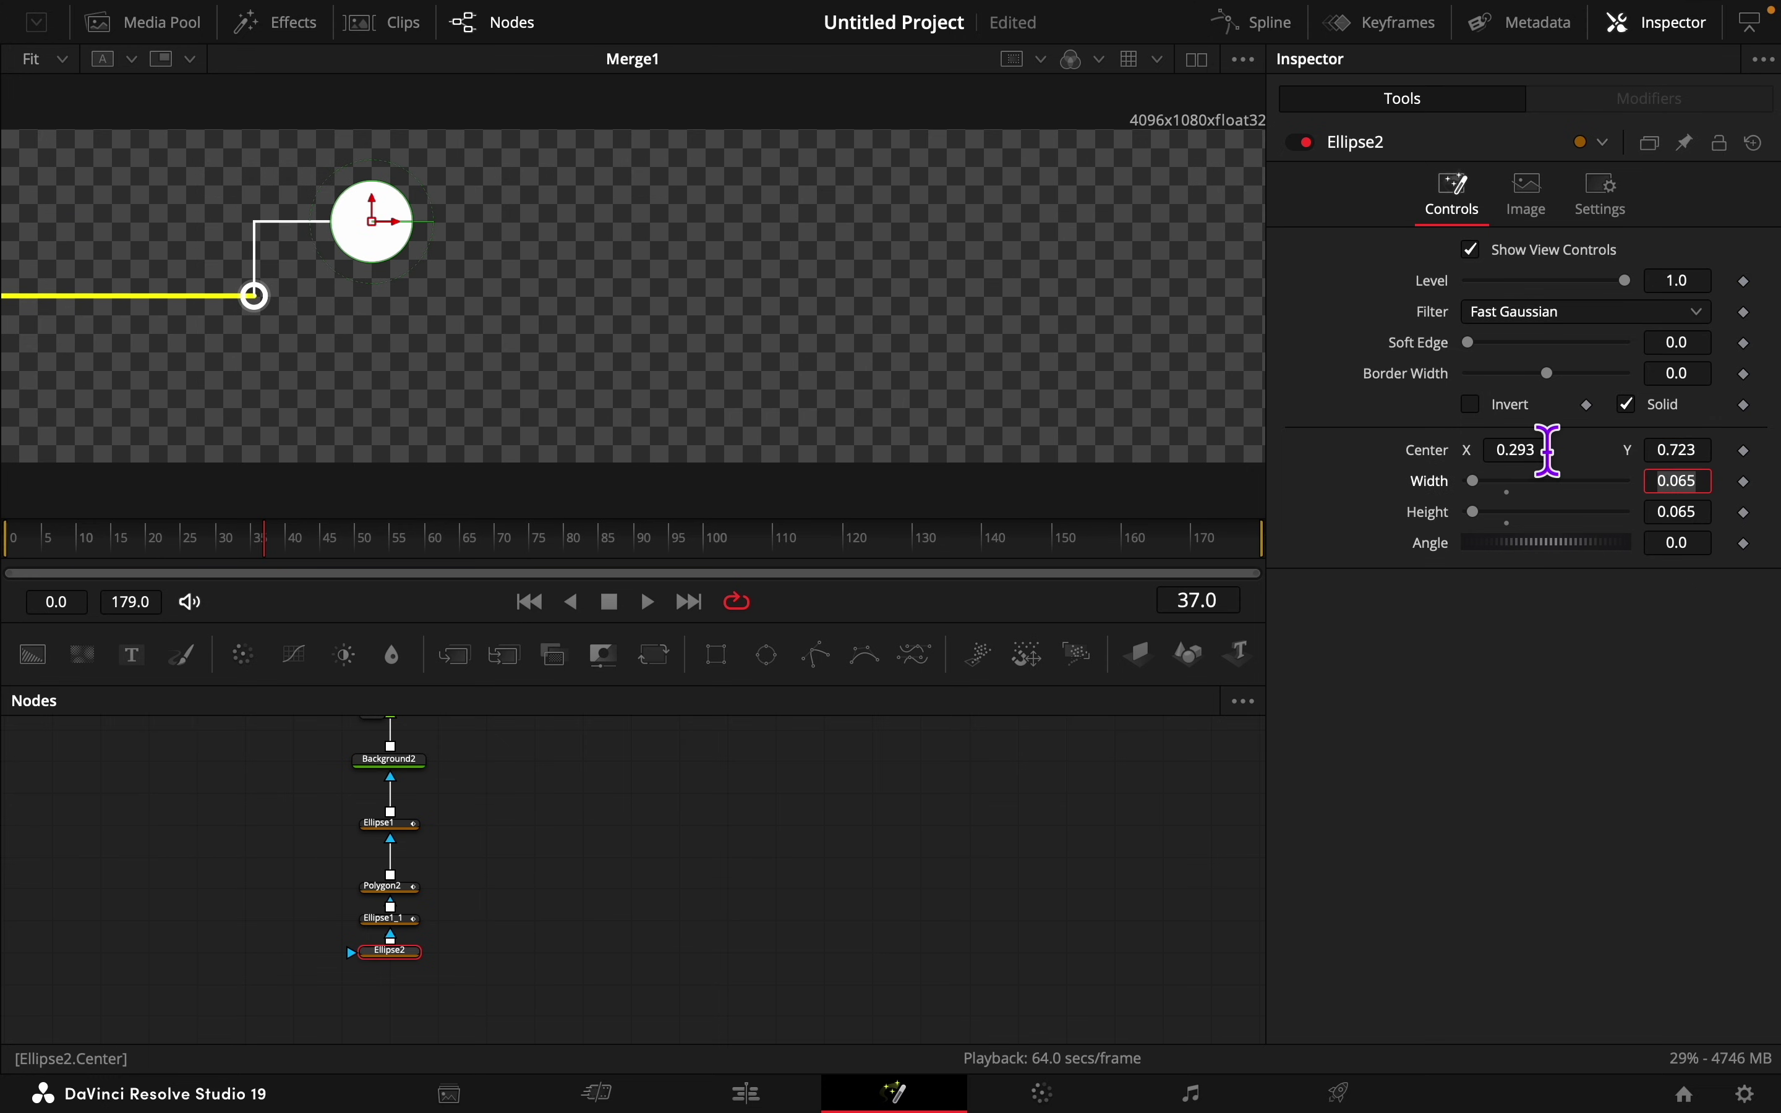
Step: Turn off Solid for the callout ellipse and set its Border Width to 0.002
click(1628, 406)
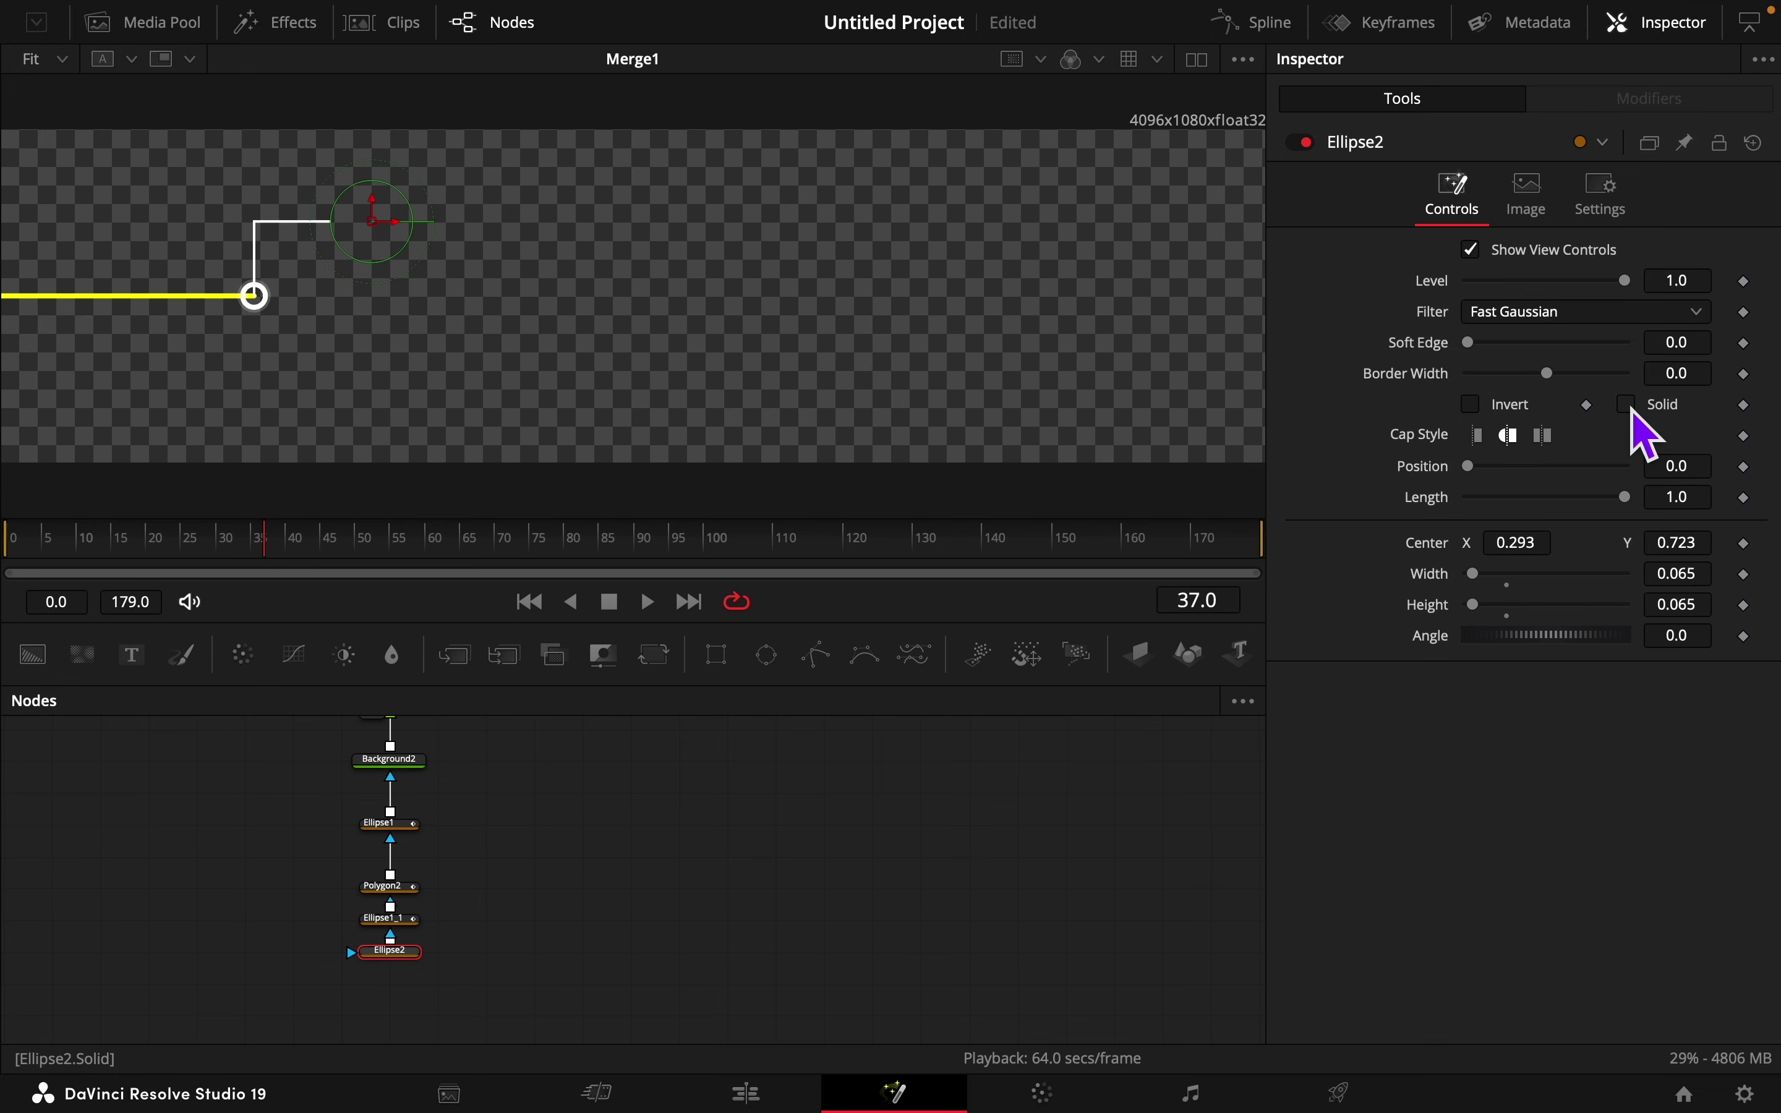
click(1692, 375)
text(0.00)
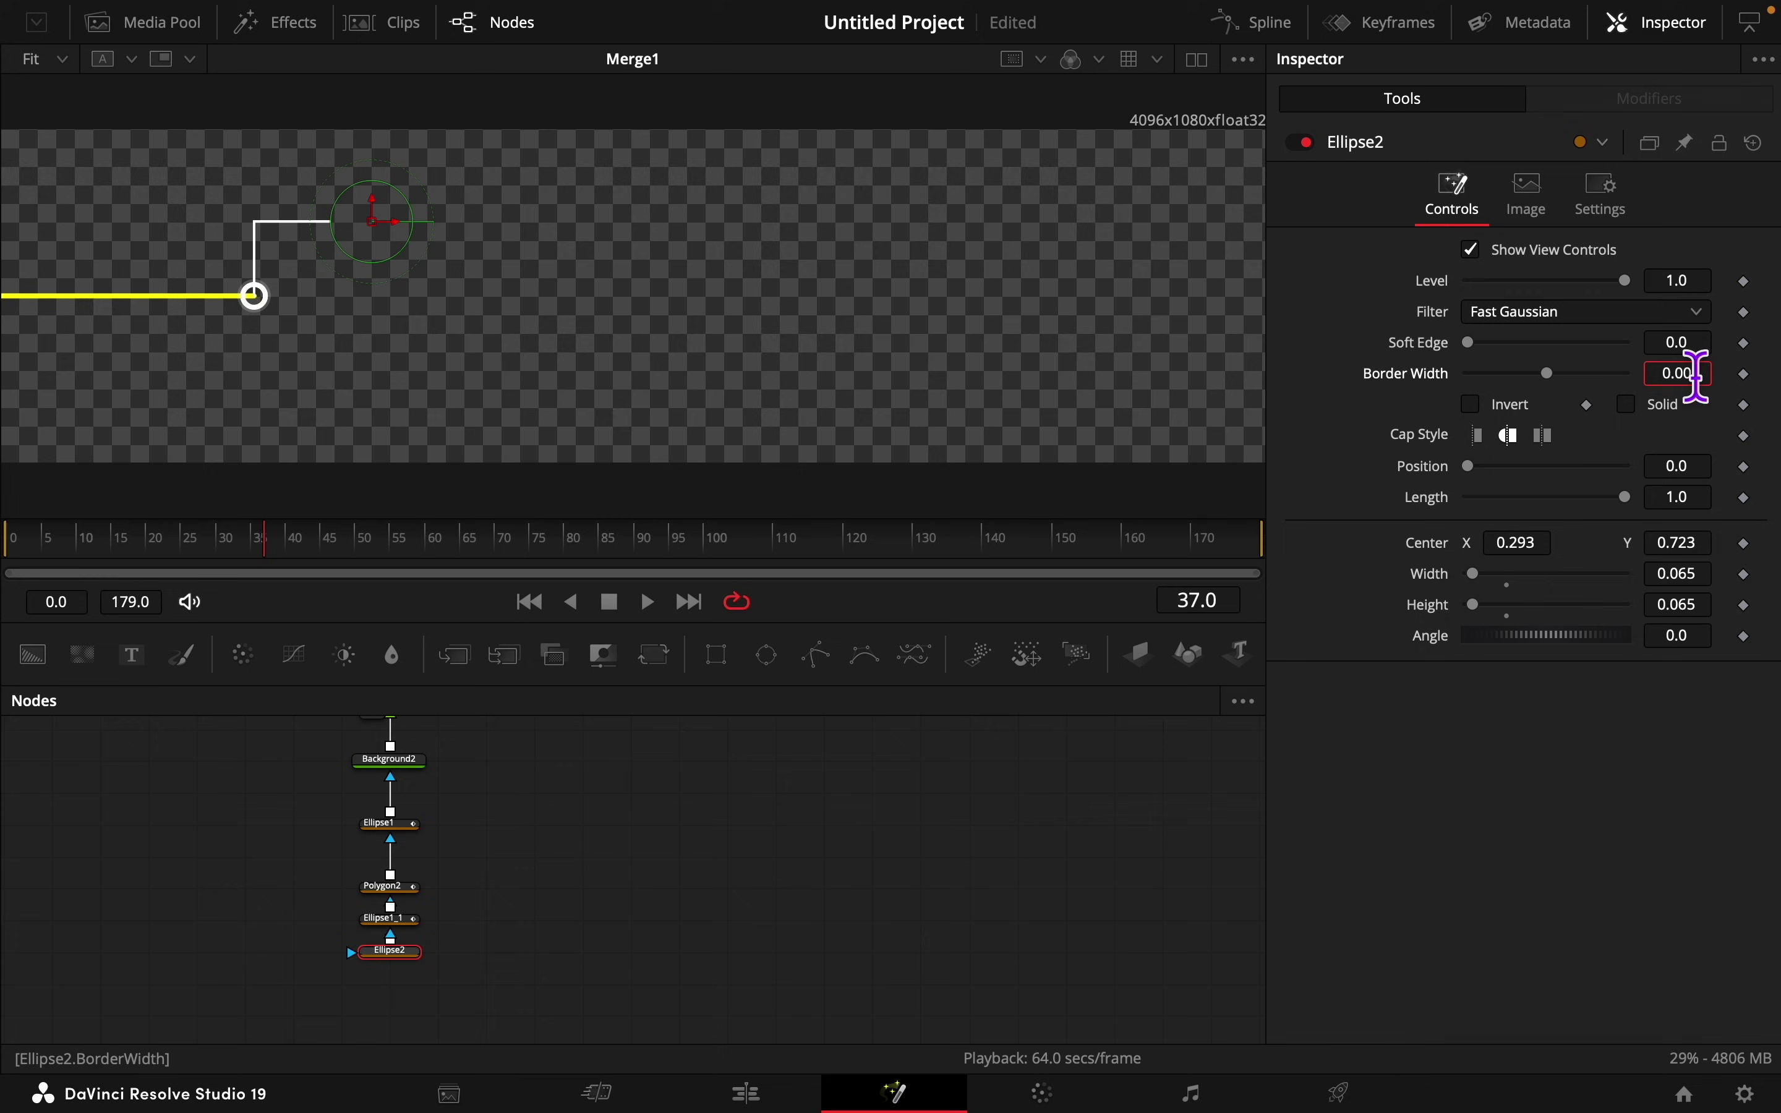
text(2)
key(Tab)
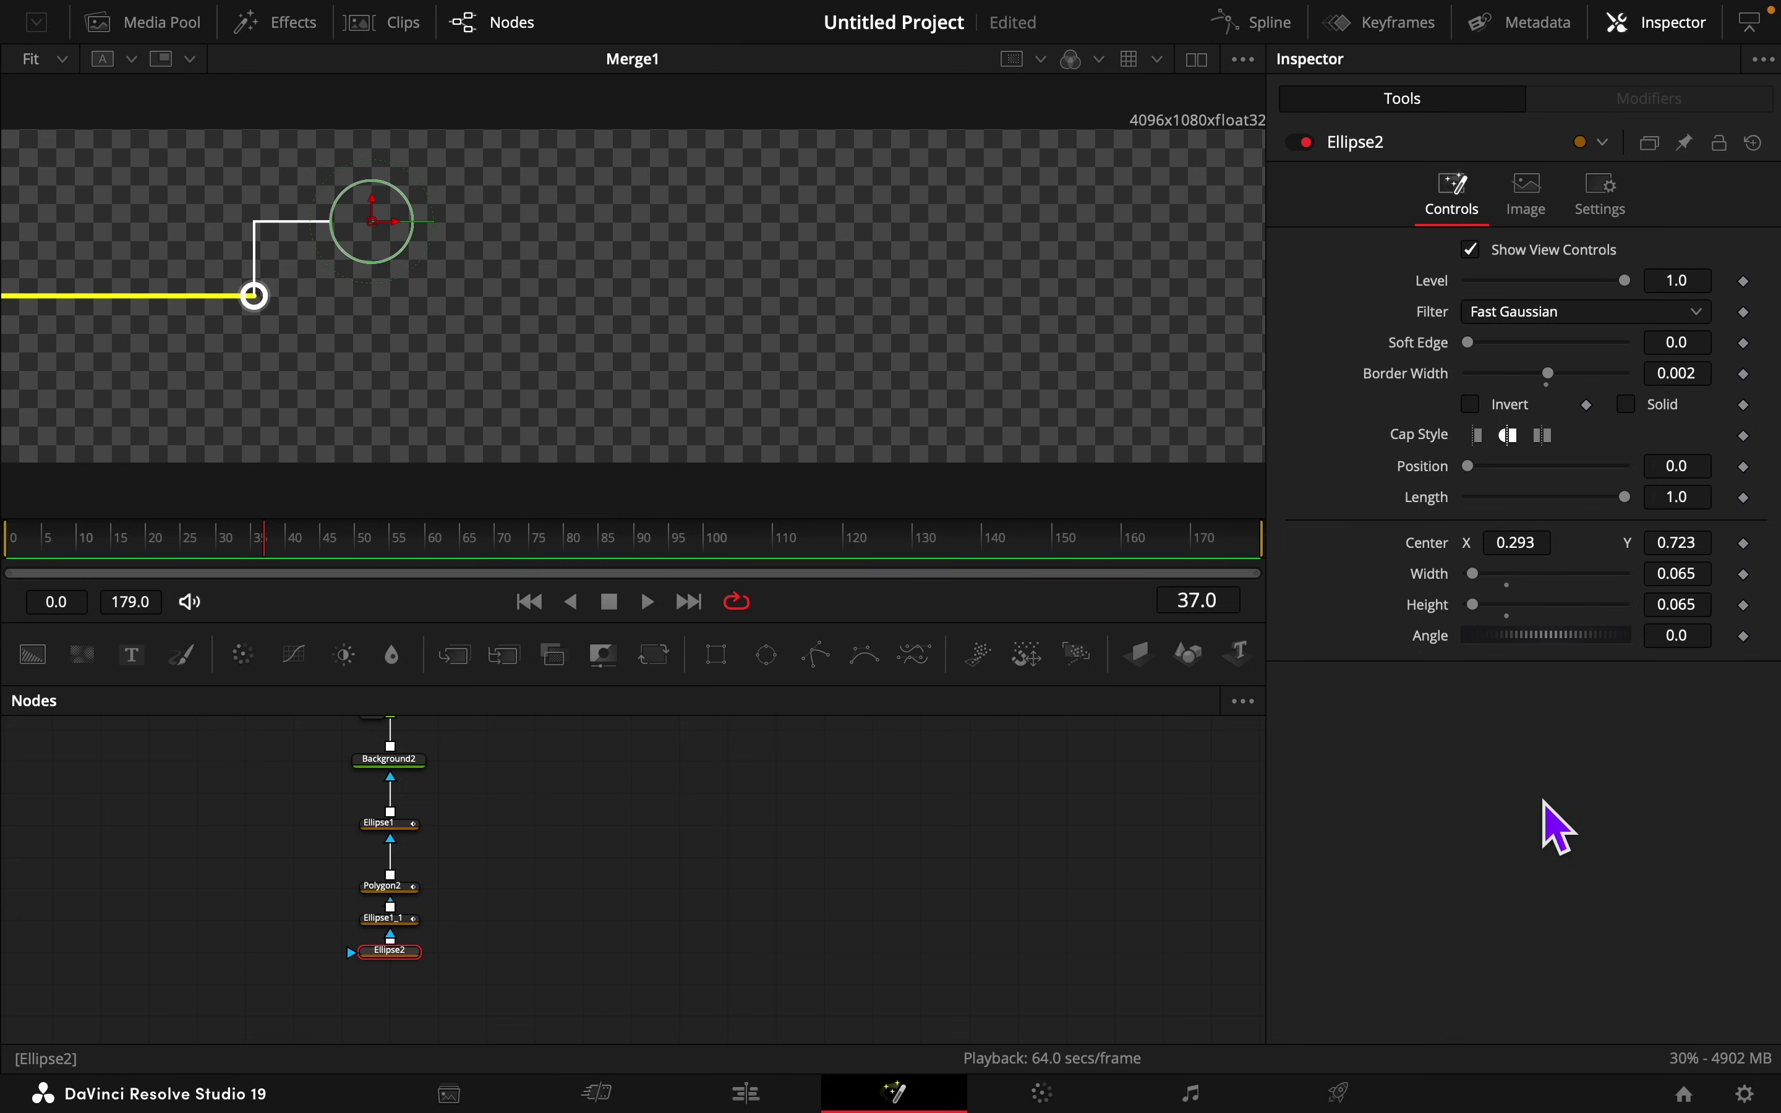
Step: Set the callout ellipse's Angle to 180
click(1706, 638)
text(18)
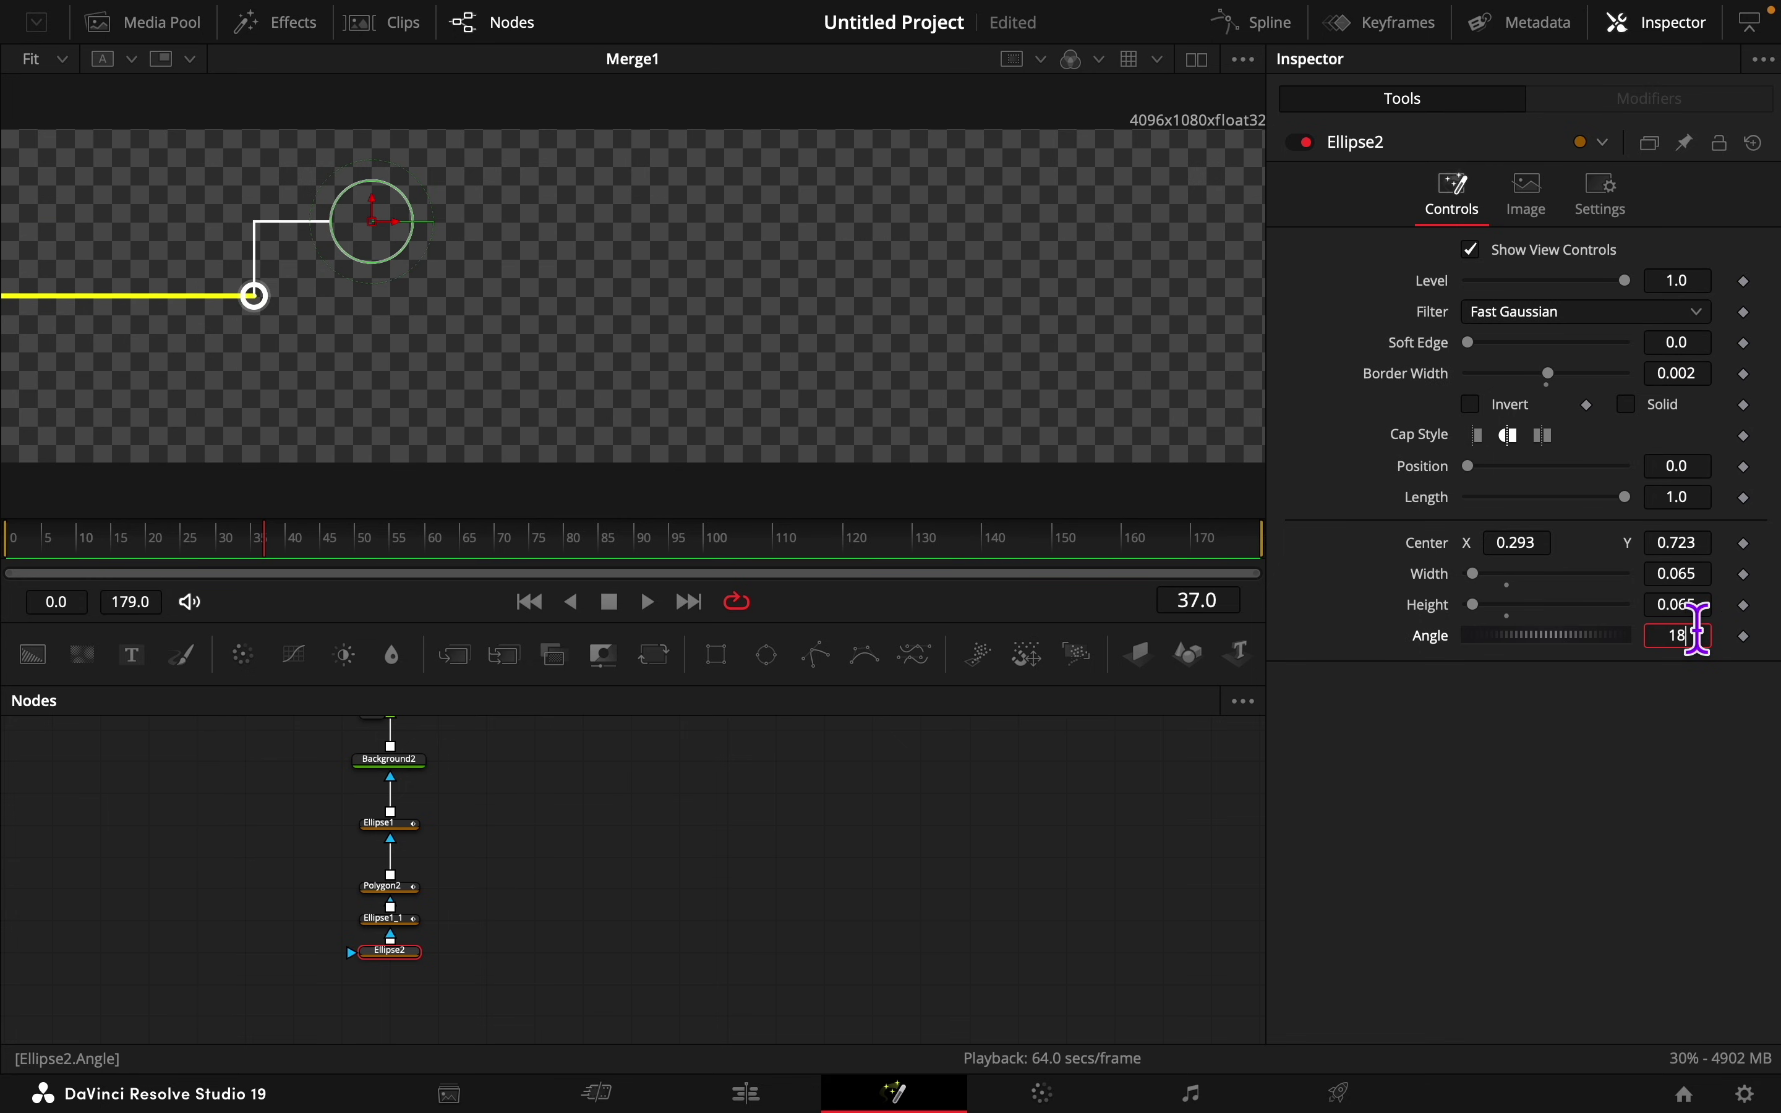
text(0)
key(Return)
Step: Animate the callout ellipse from Position 1 and Length 0 at frame 30 to Position 0 and Length 1 at frame 40
drag(230, 537, 219, 536)
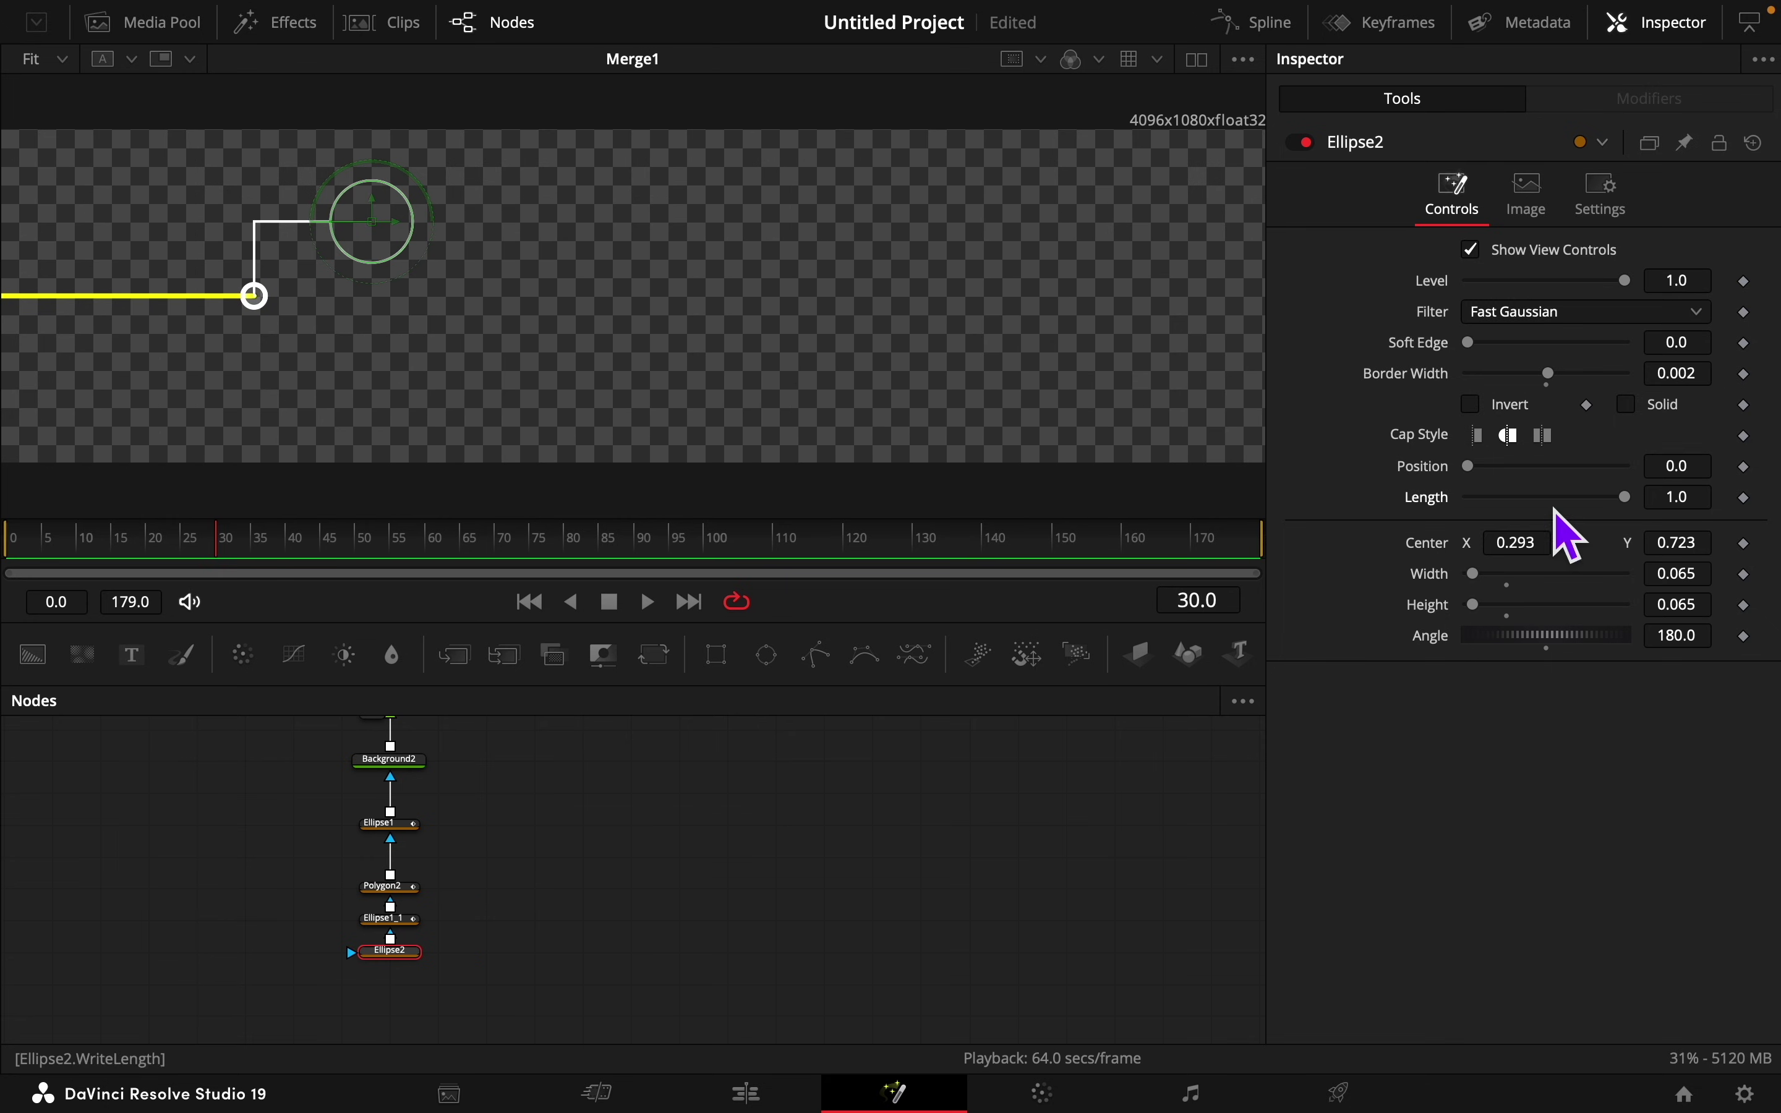
click(1745, 498)
click(1745, 467)
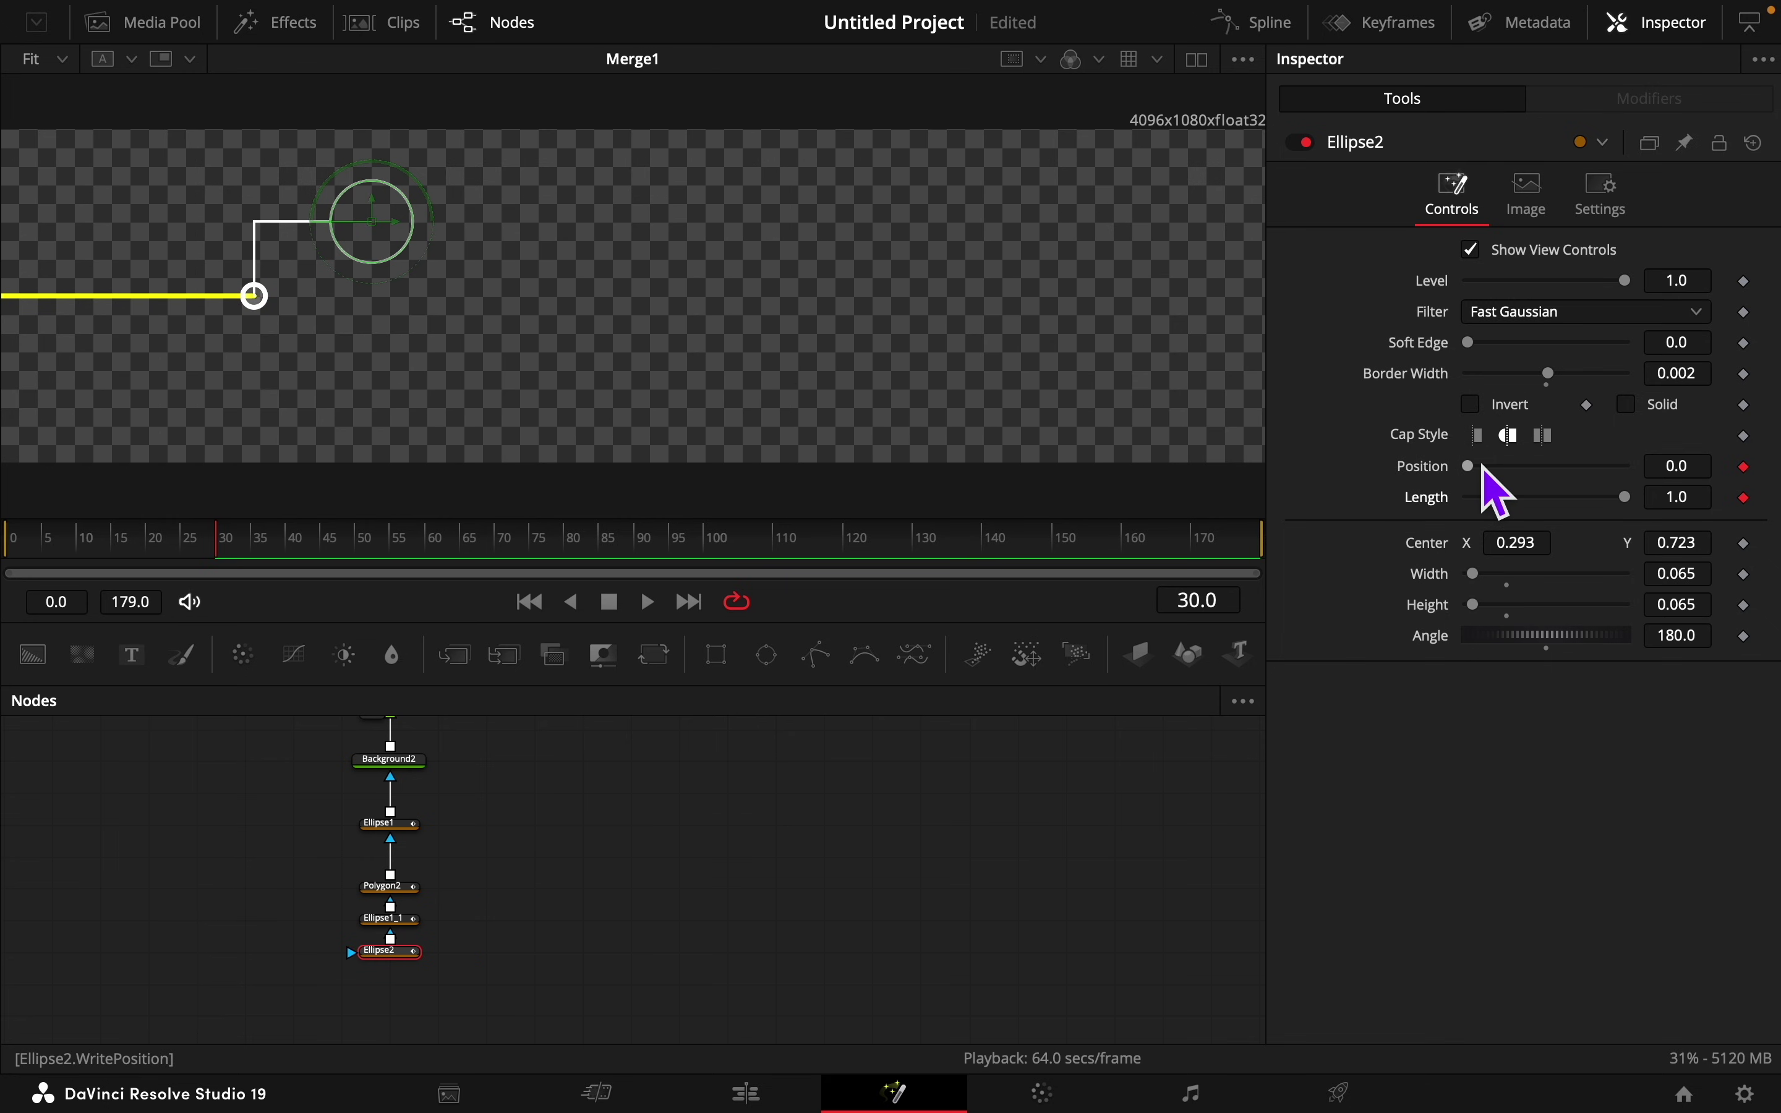
drag(1483, 468, 1383, 492)
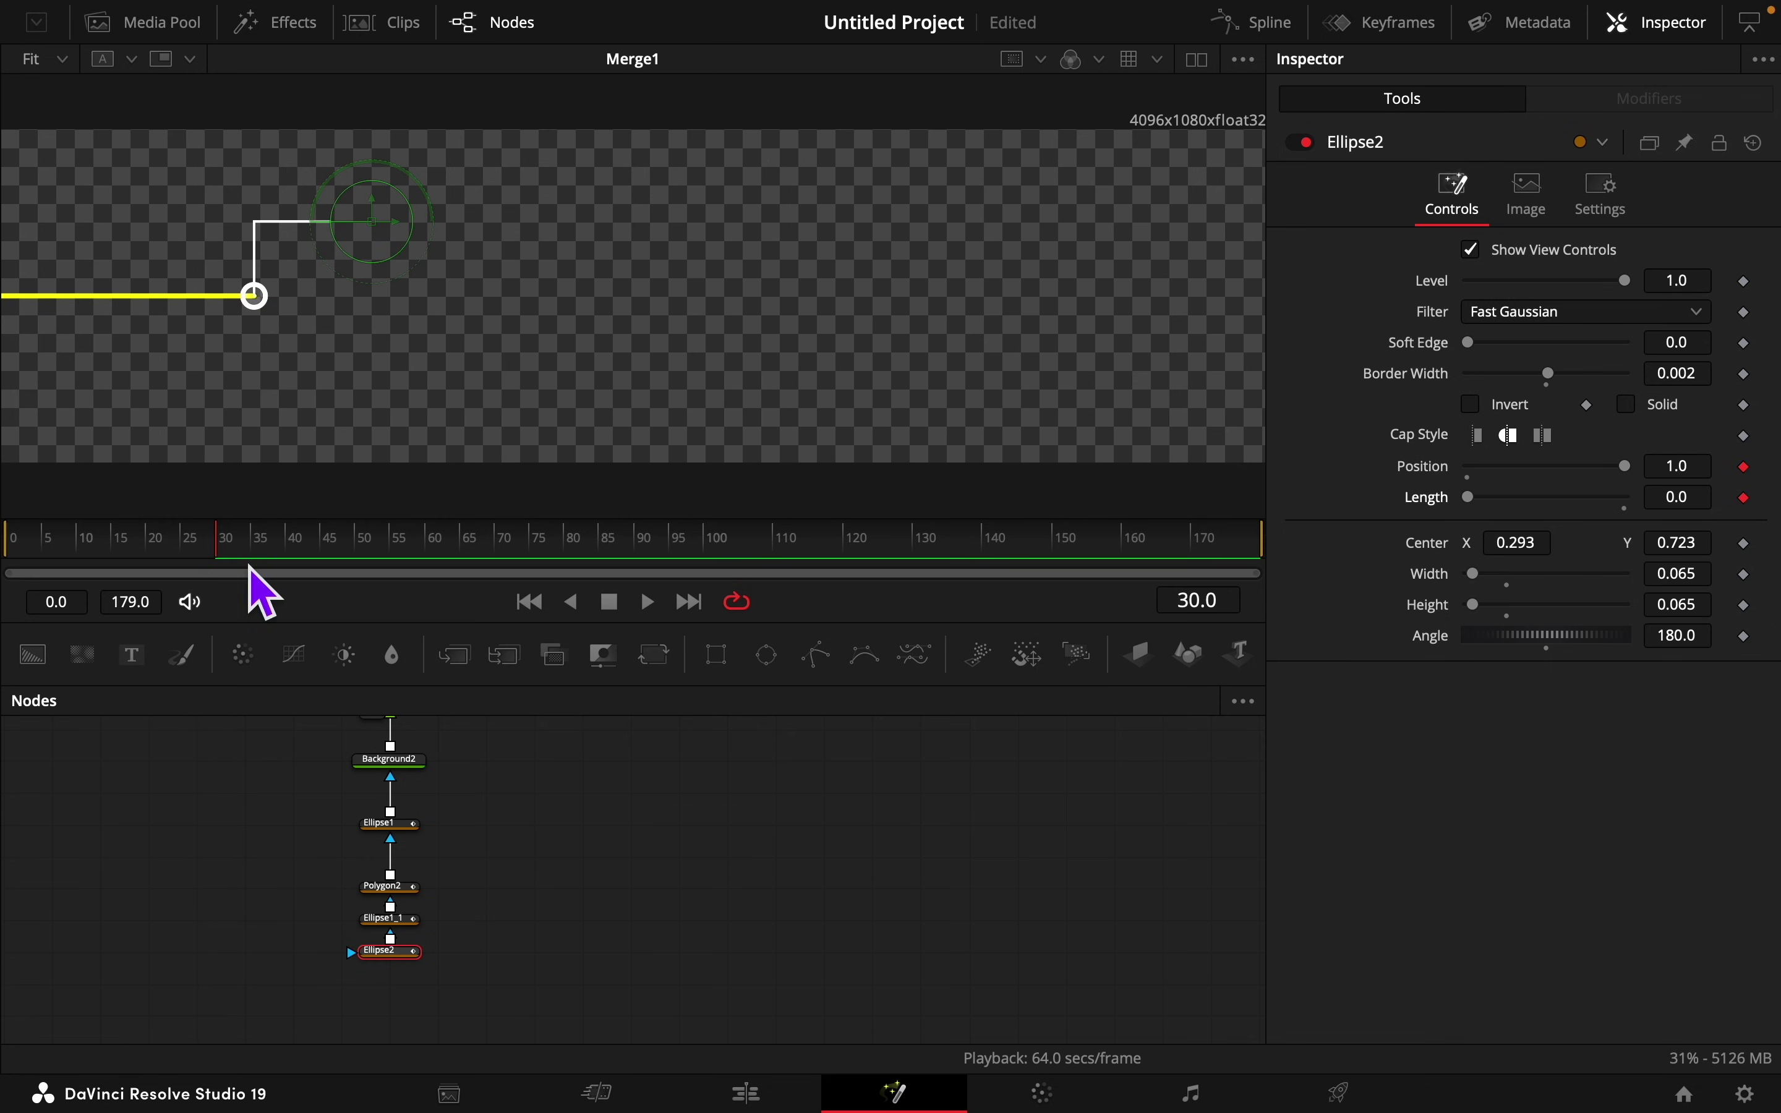
drag(243, 563, 289, 546)
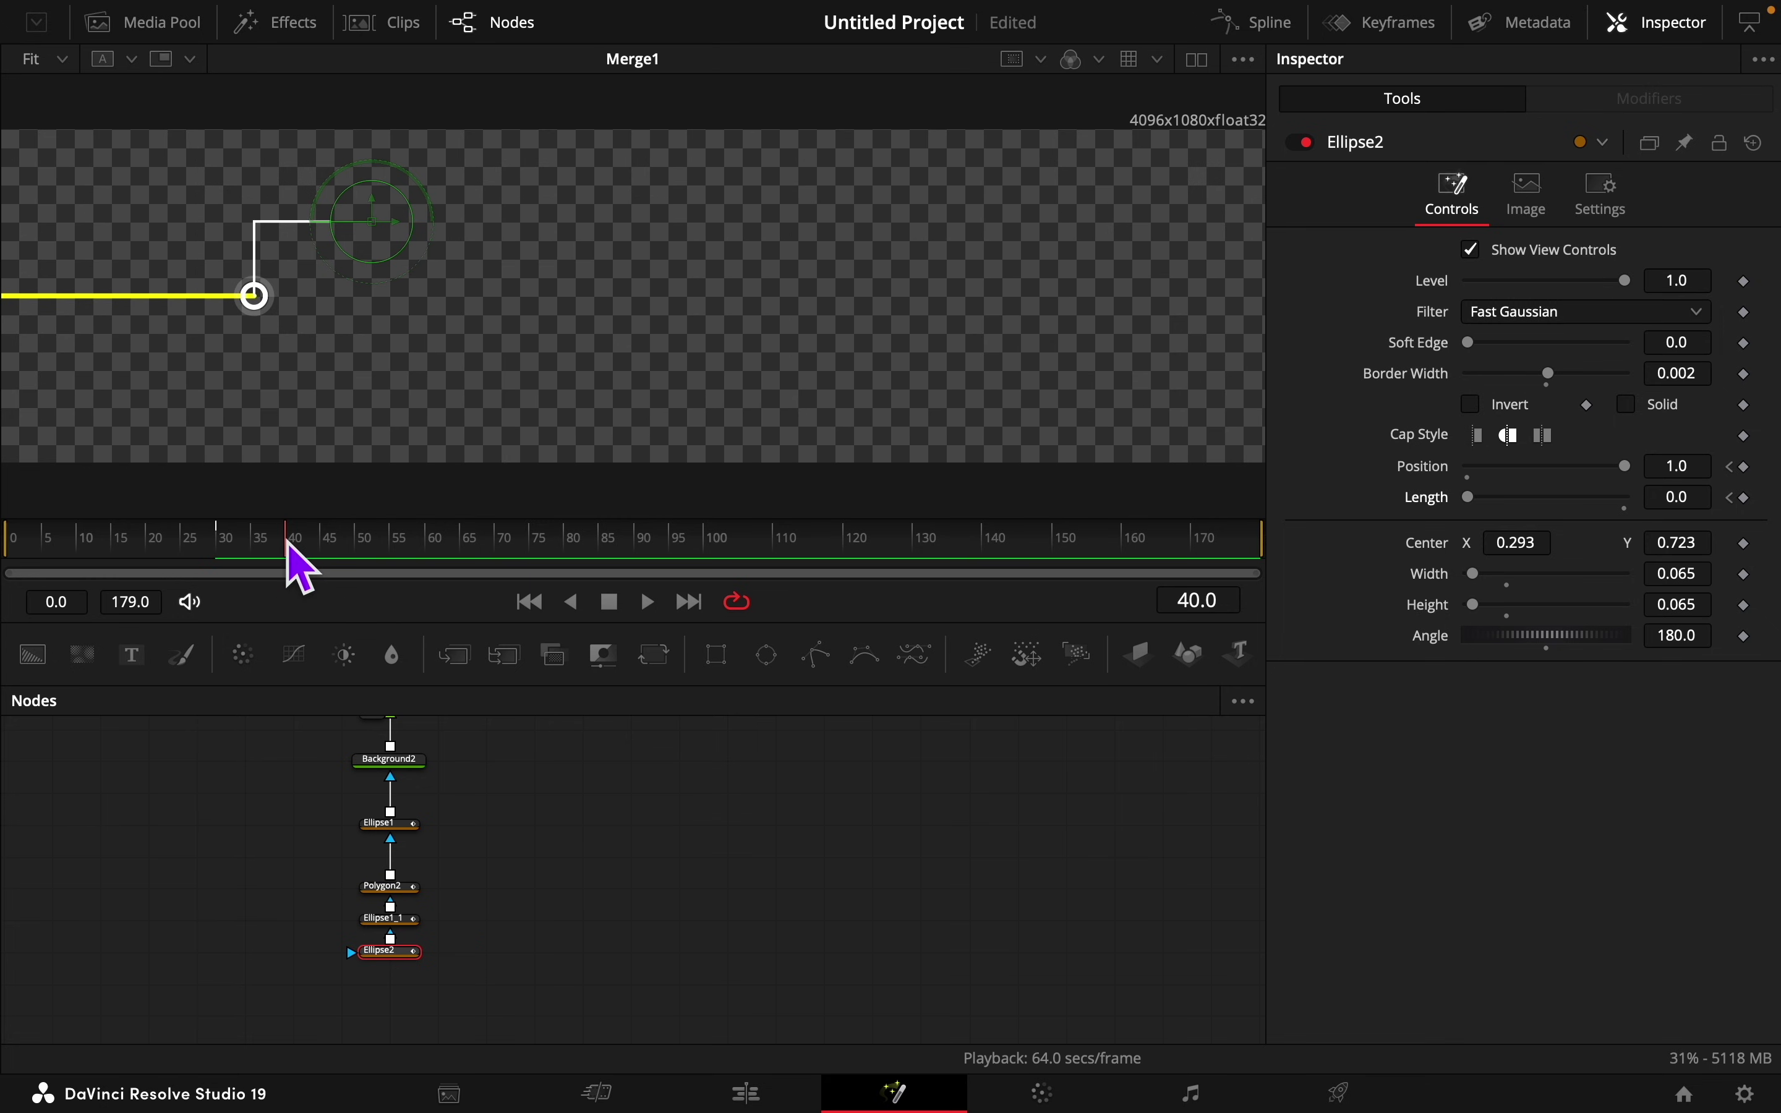
drag(1628, 467, 1732, 536)
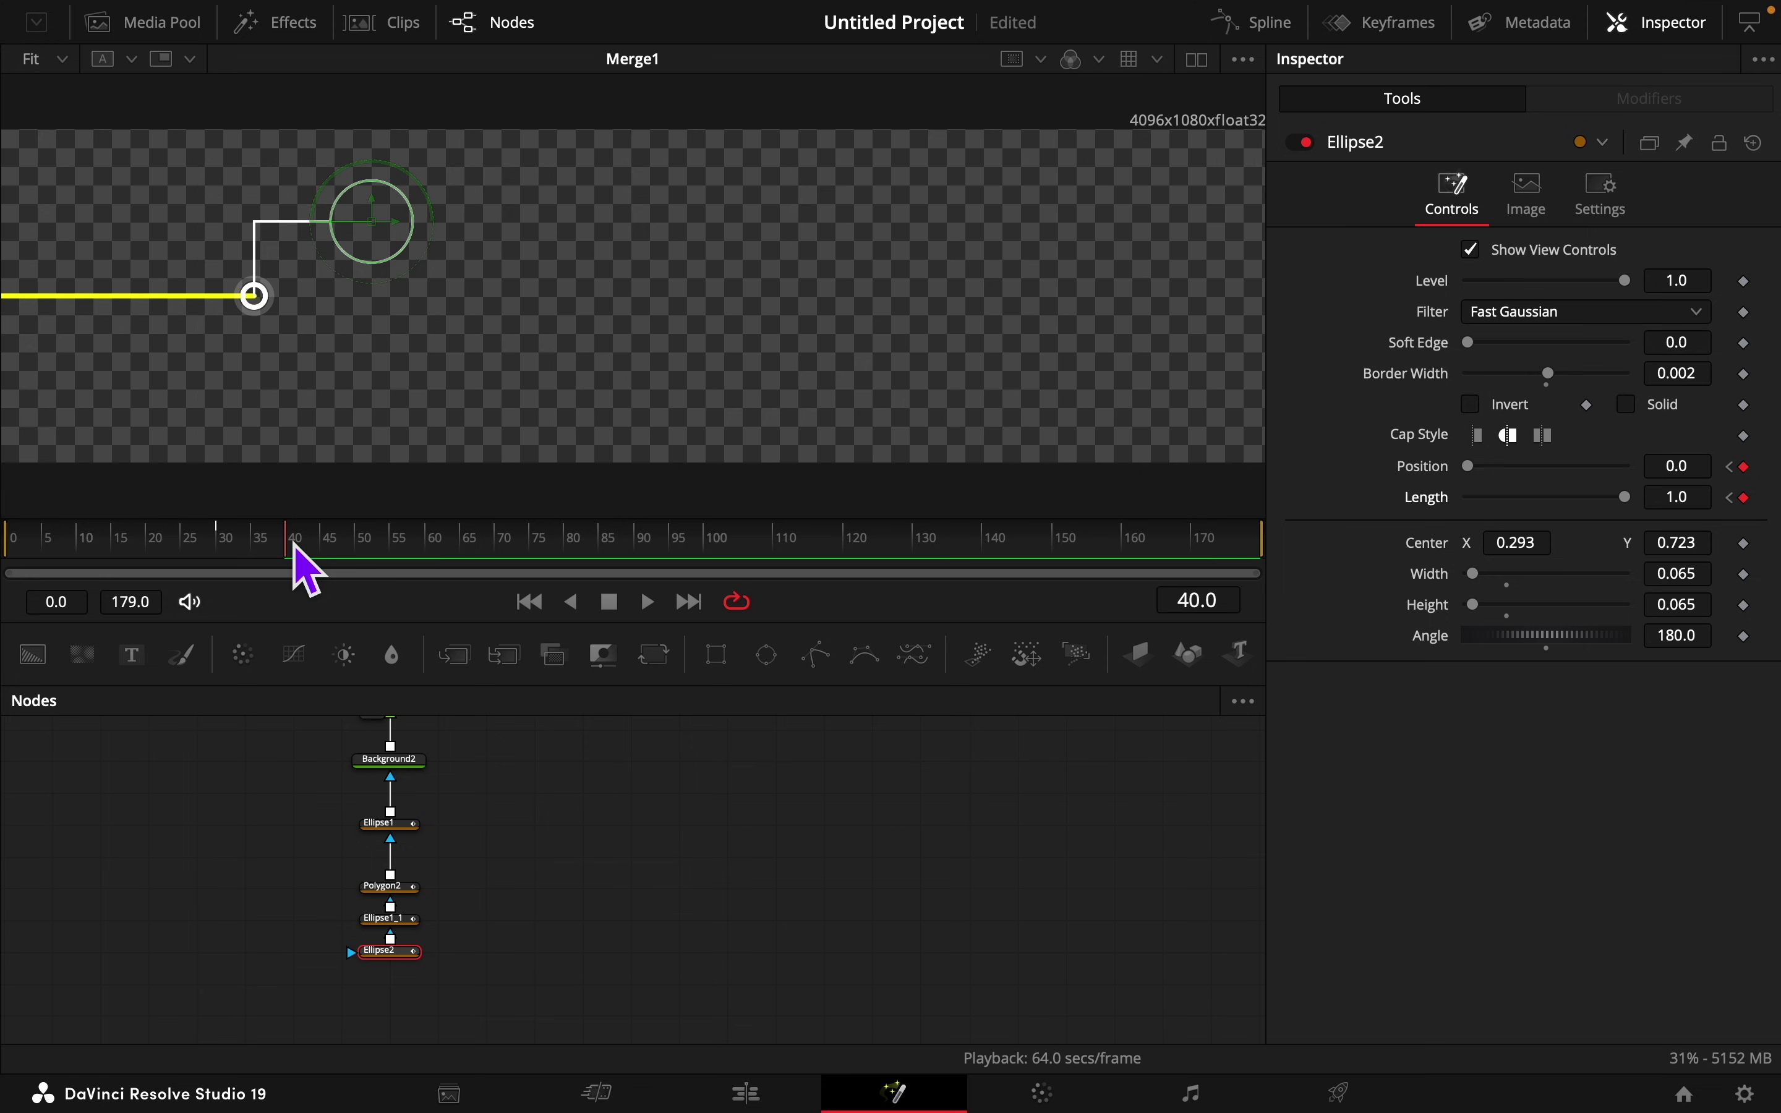
Step: Keyframe the callout ellipse's Level at 1 on frame 30 and 0 on frame 29, and play back the animation
drag(294, 548, 222, 557)
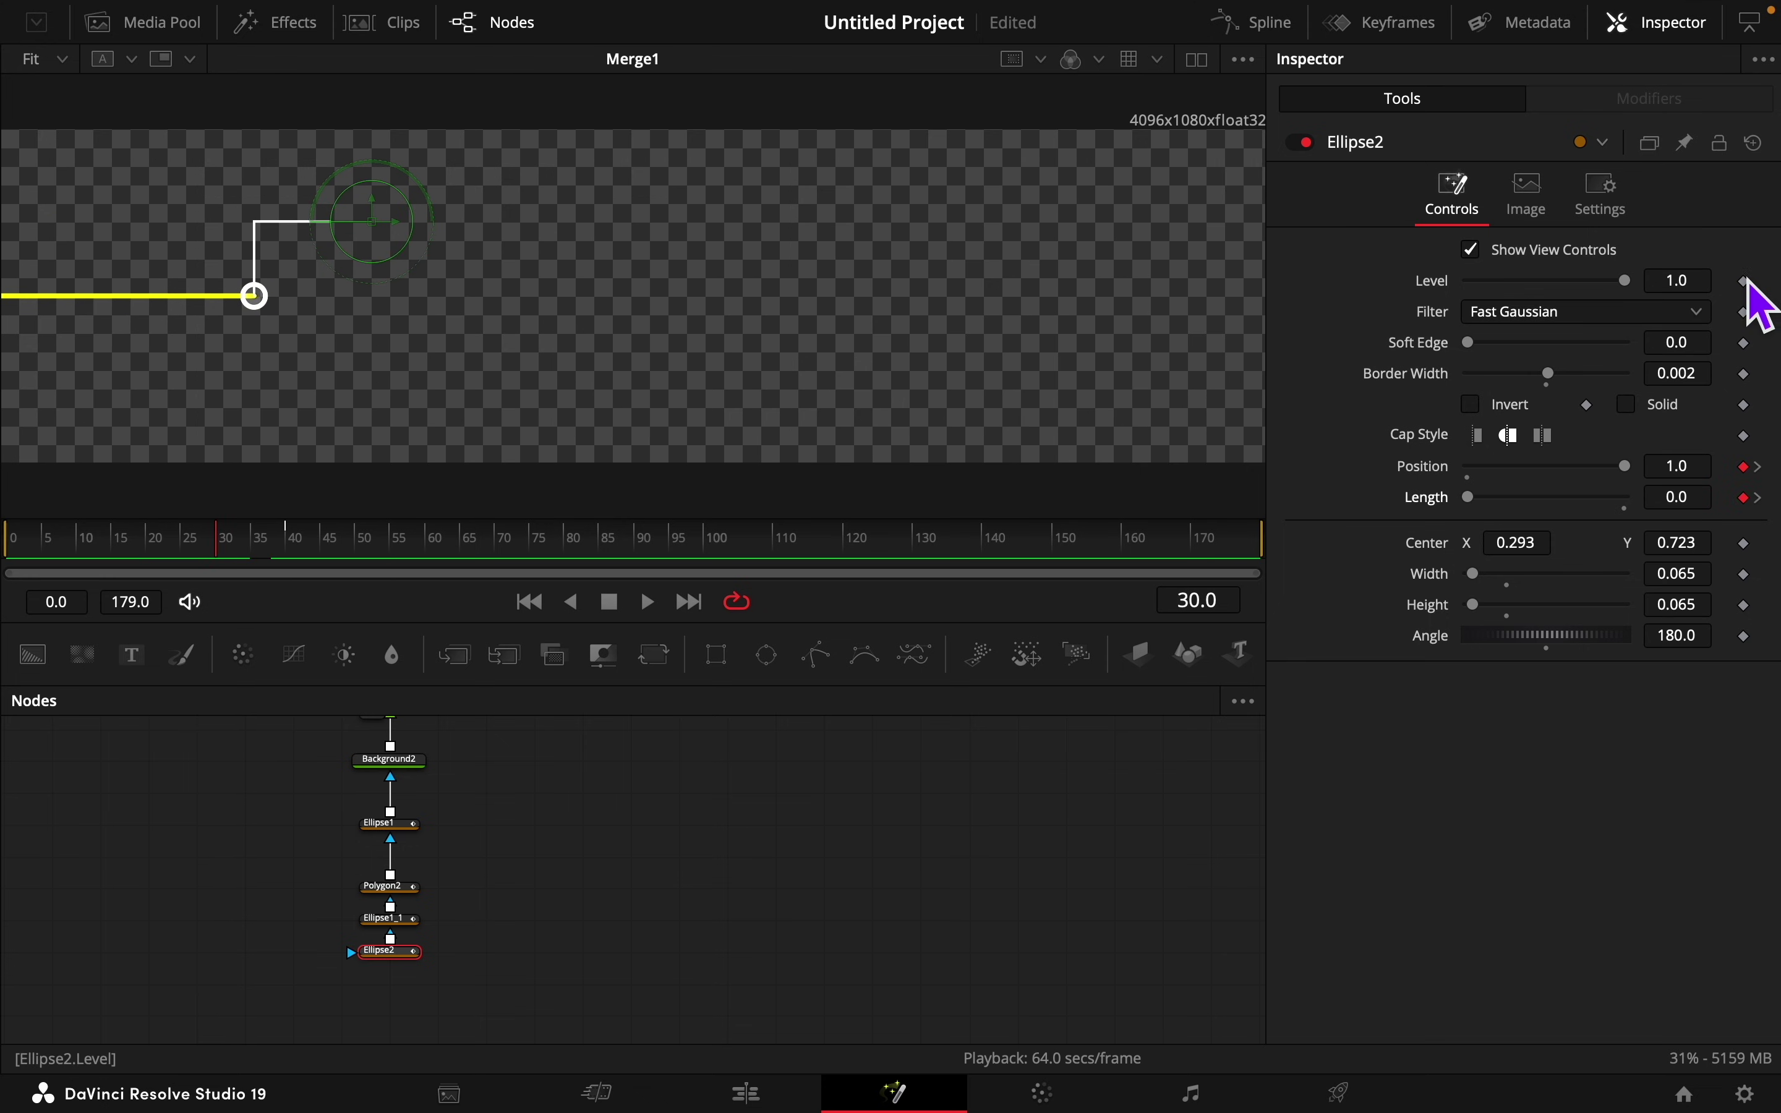
key(Left)
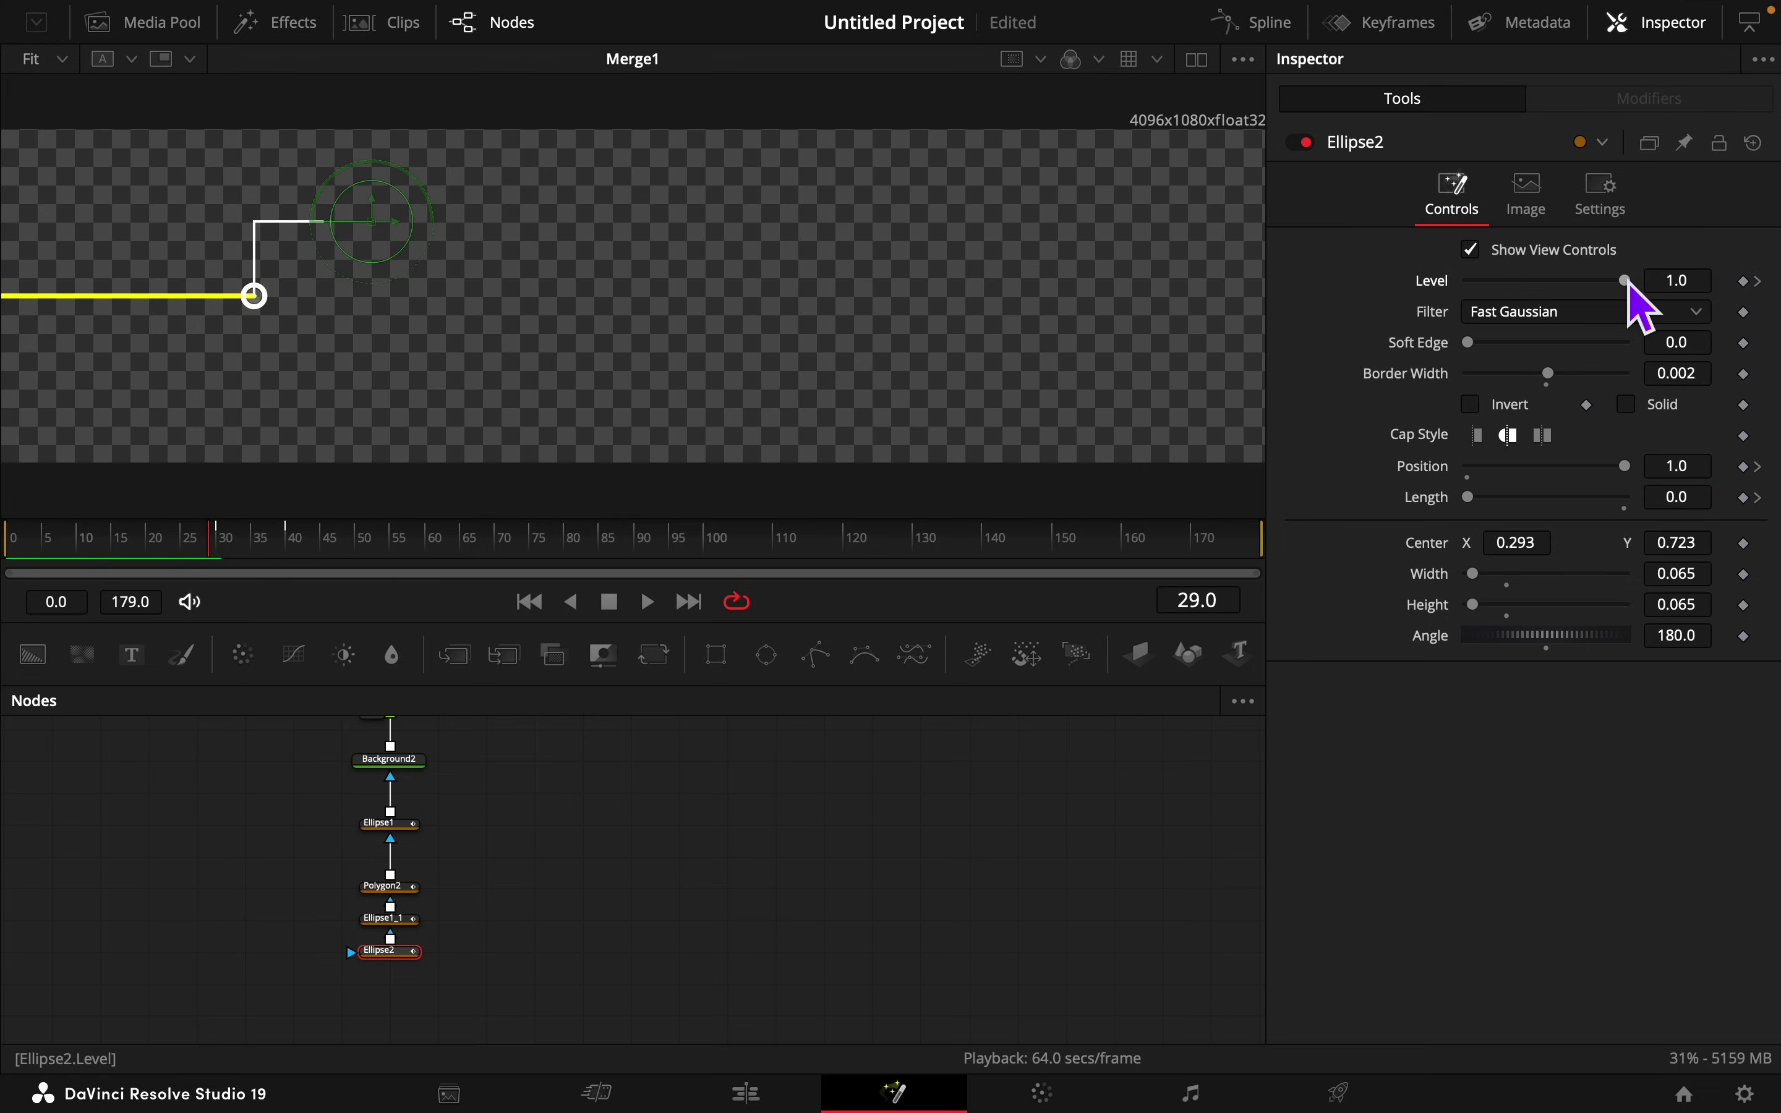
drag(1625, 281, 1312, 306)
click(763, 834)
key(space)
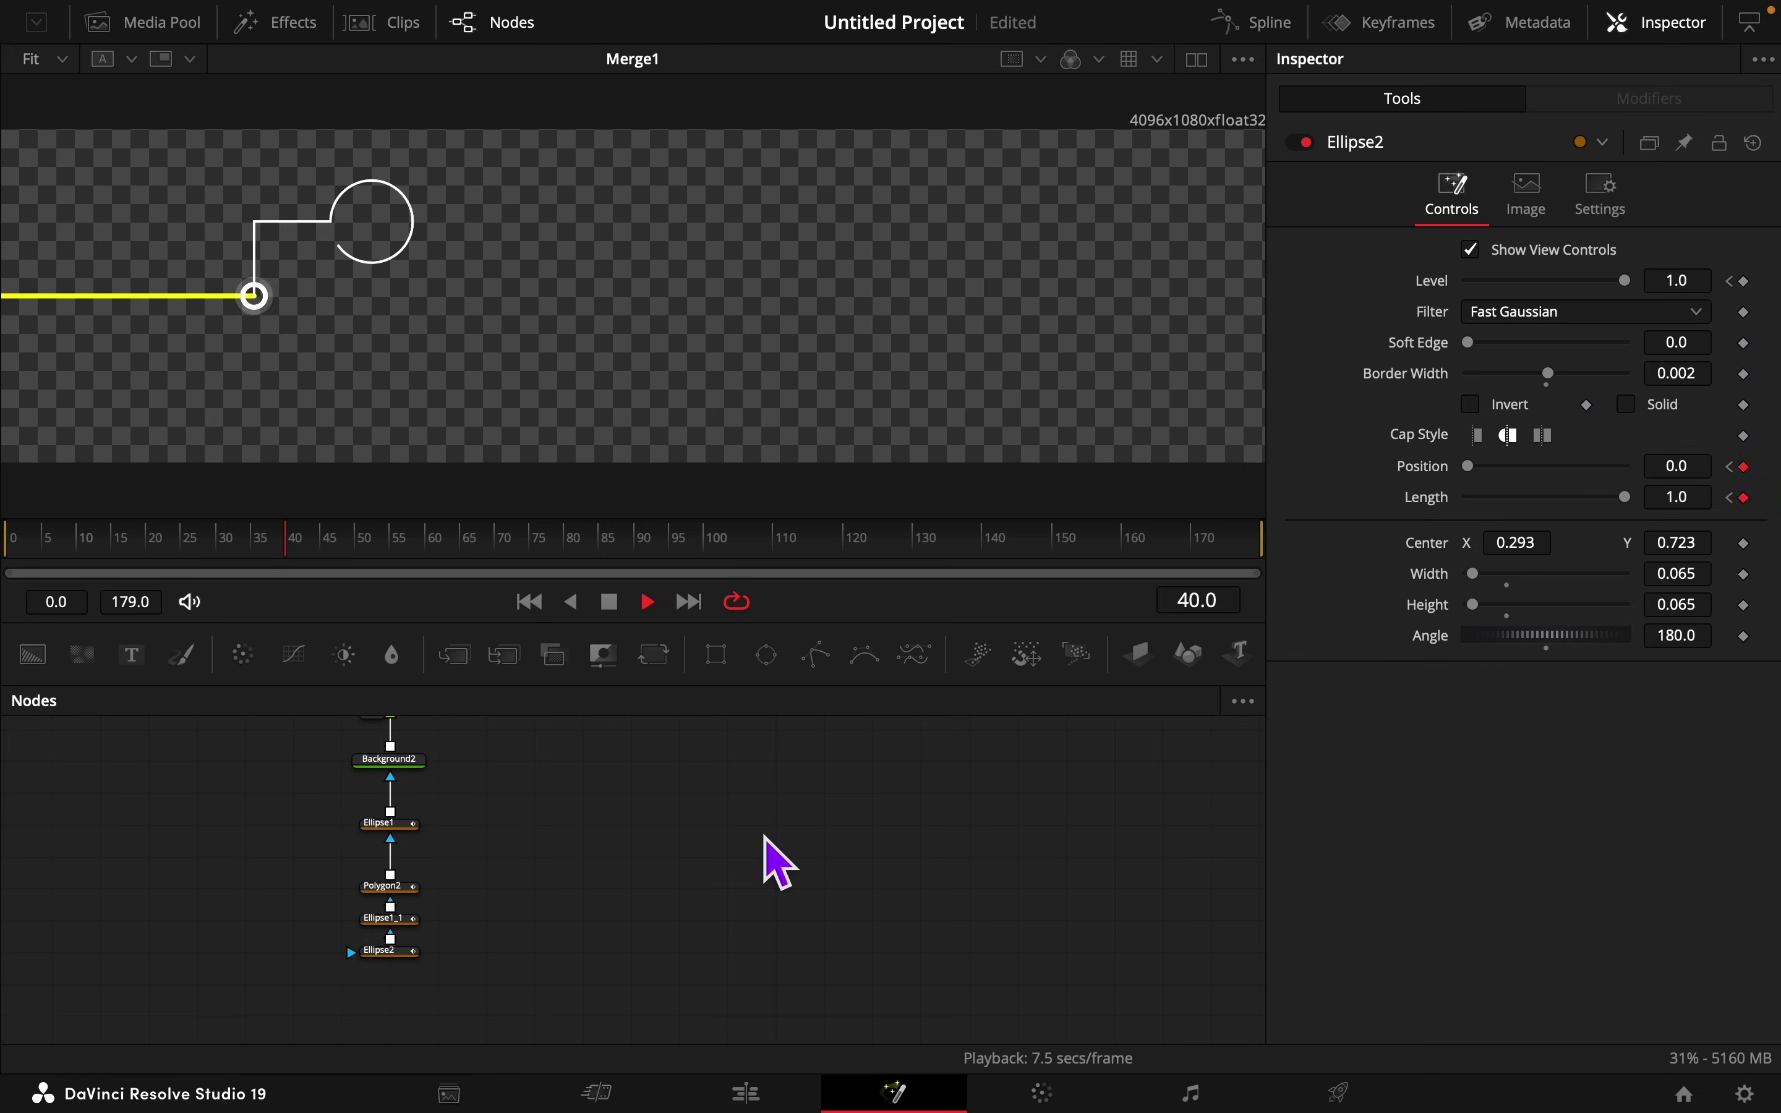
key(space)
Step: Smooth the callout ellipse's Position and Length animation curves in the spline editor, leaving the Level curve excluded
click(1259, 24)
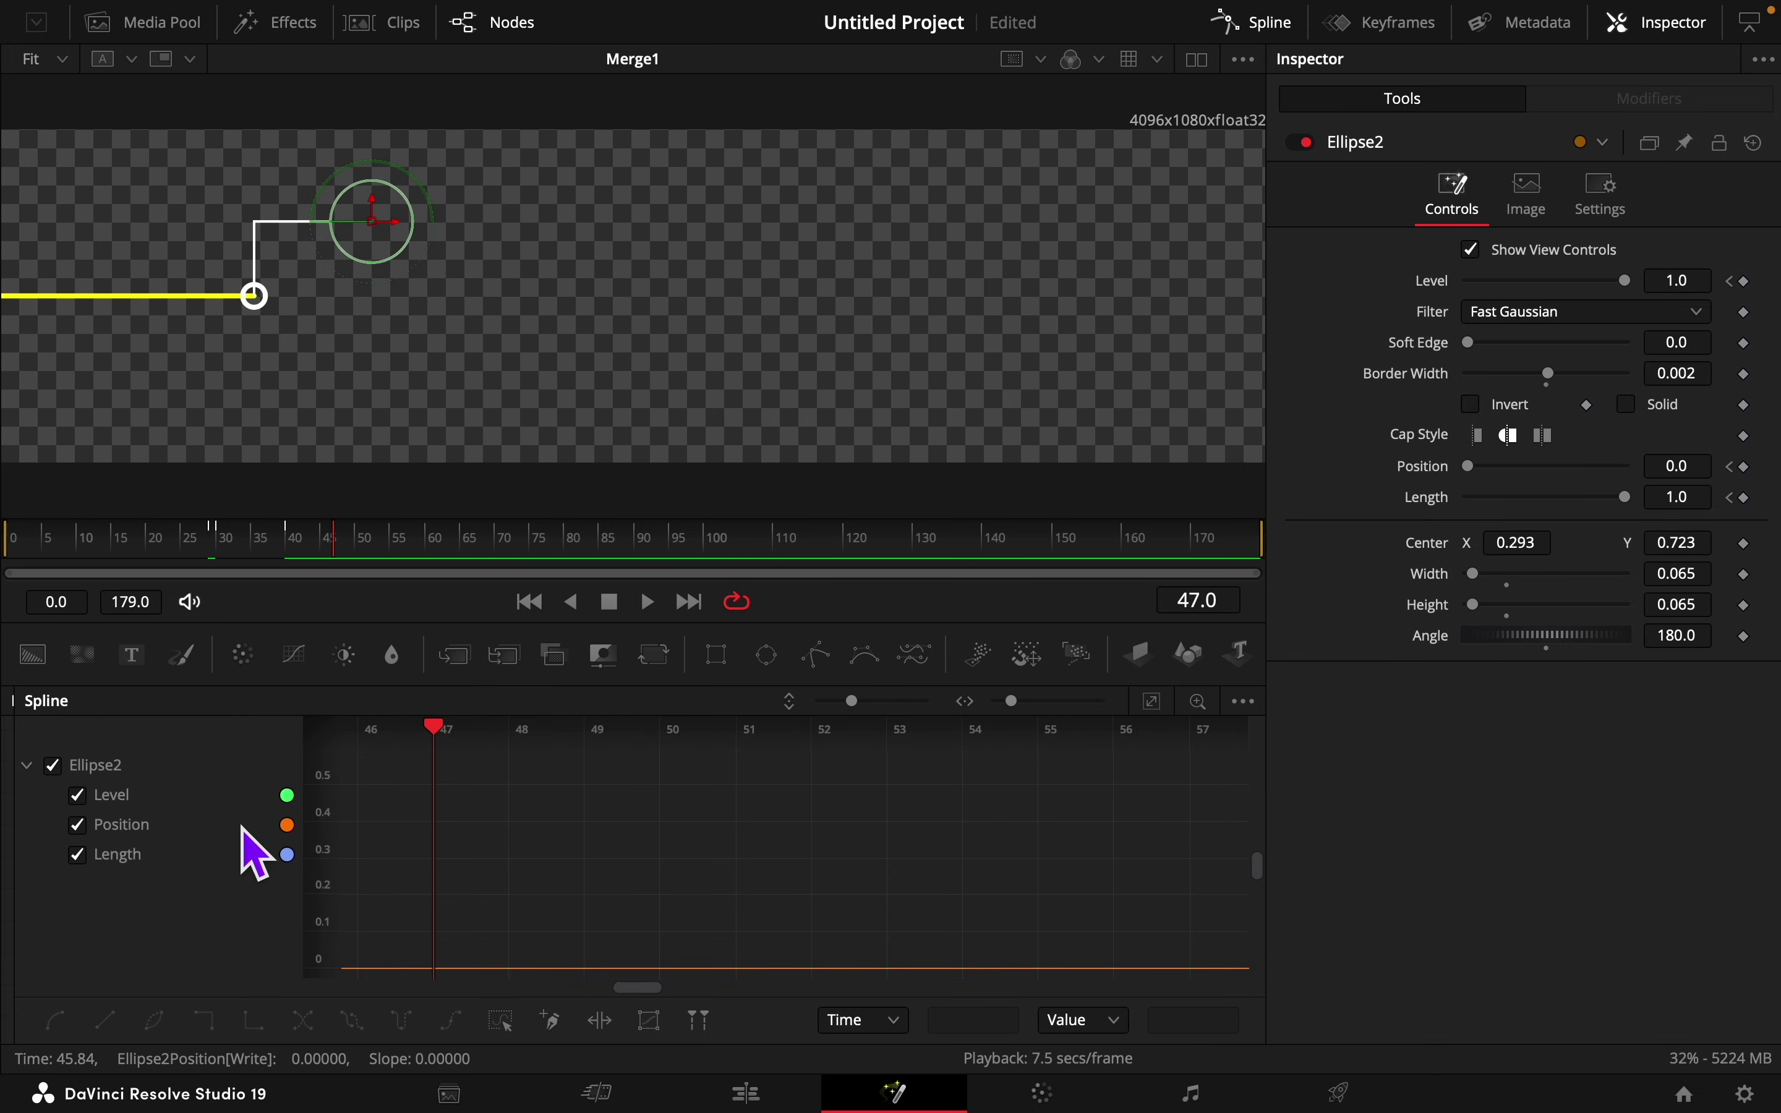
click(77, 795)
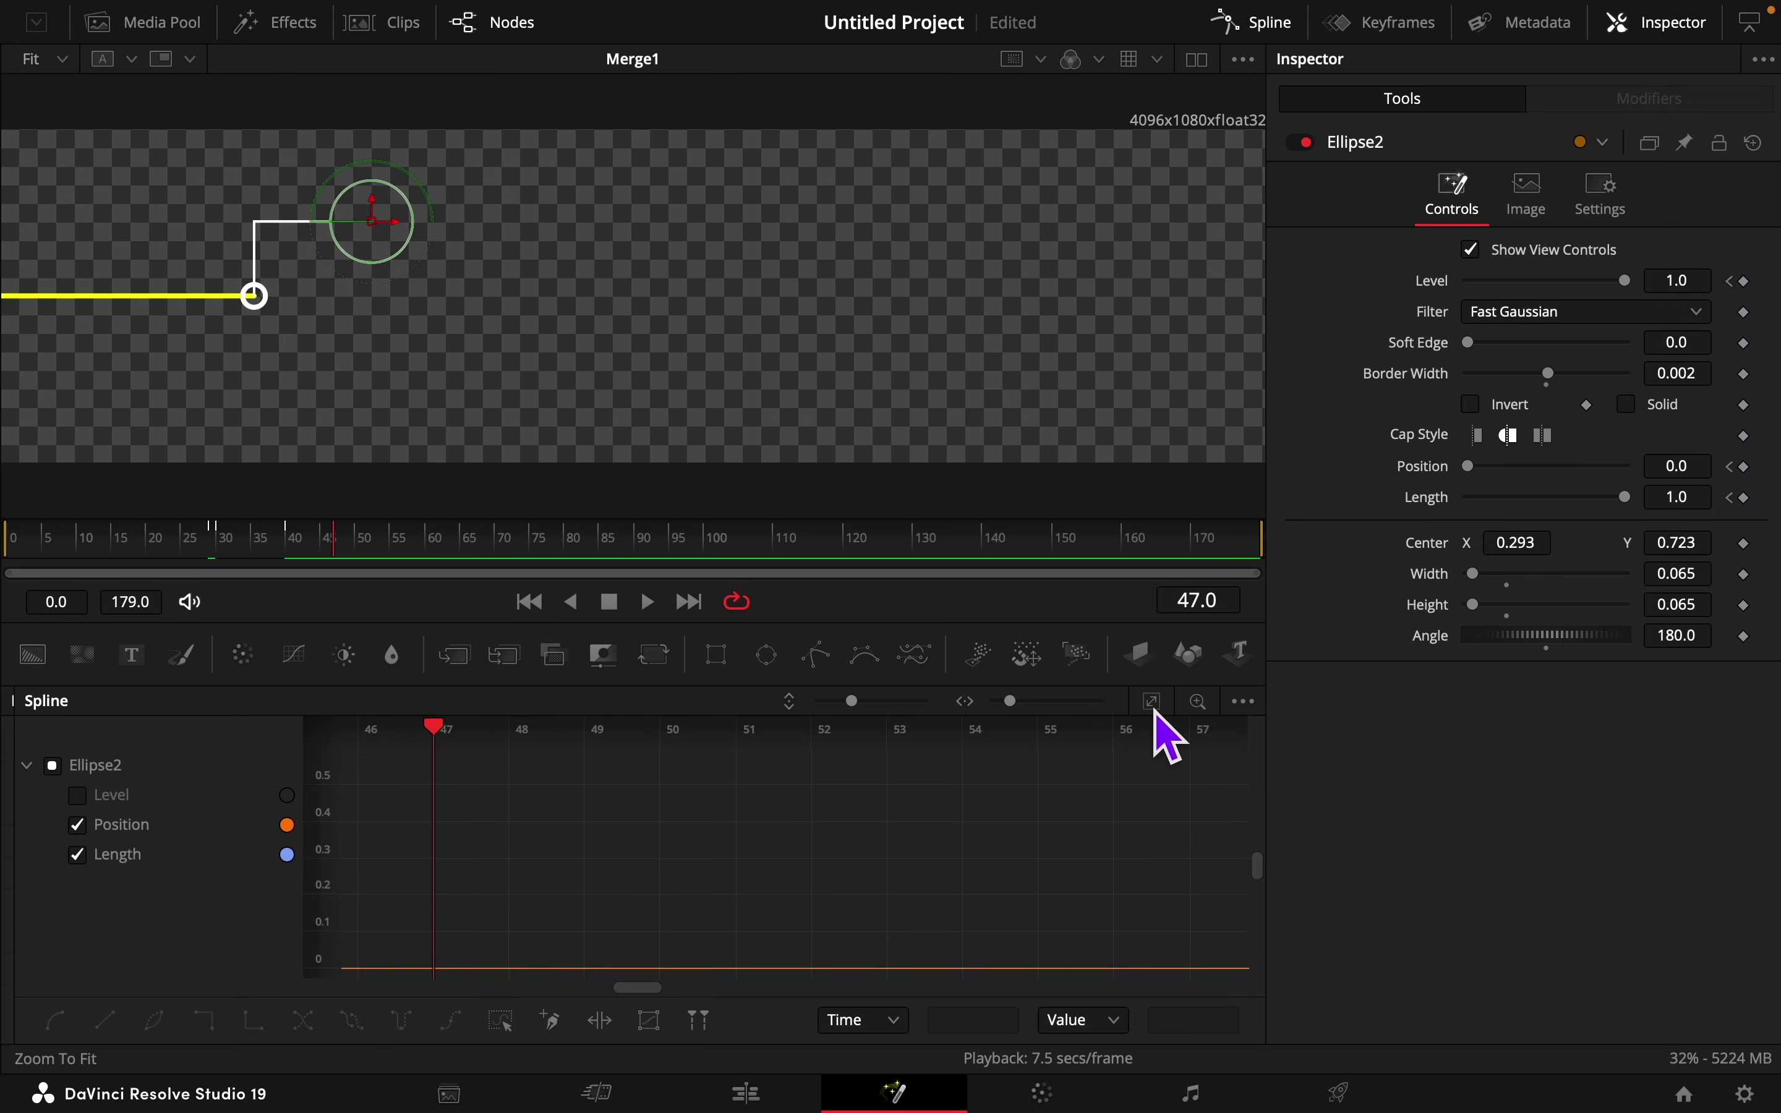
click(1154, 703)
click(504, 1023)
click(55, 1024)
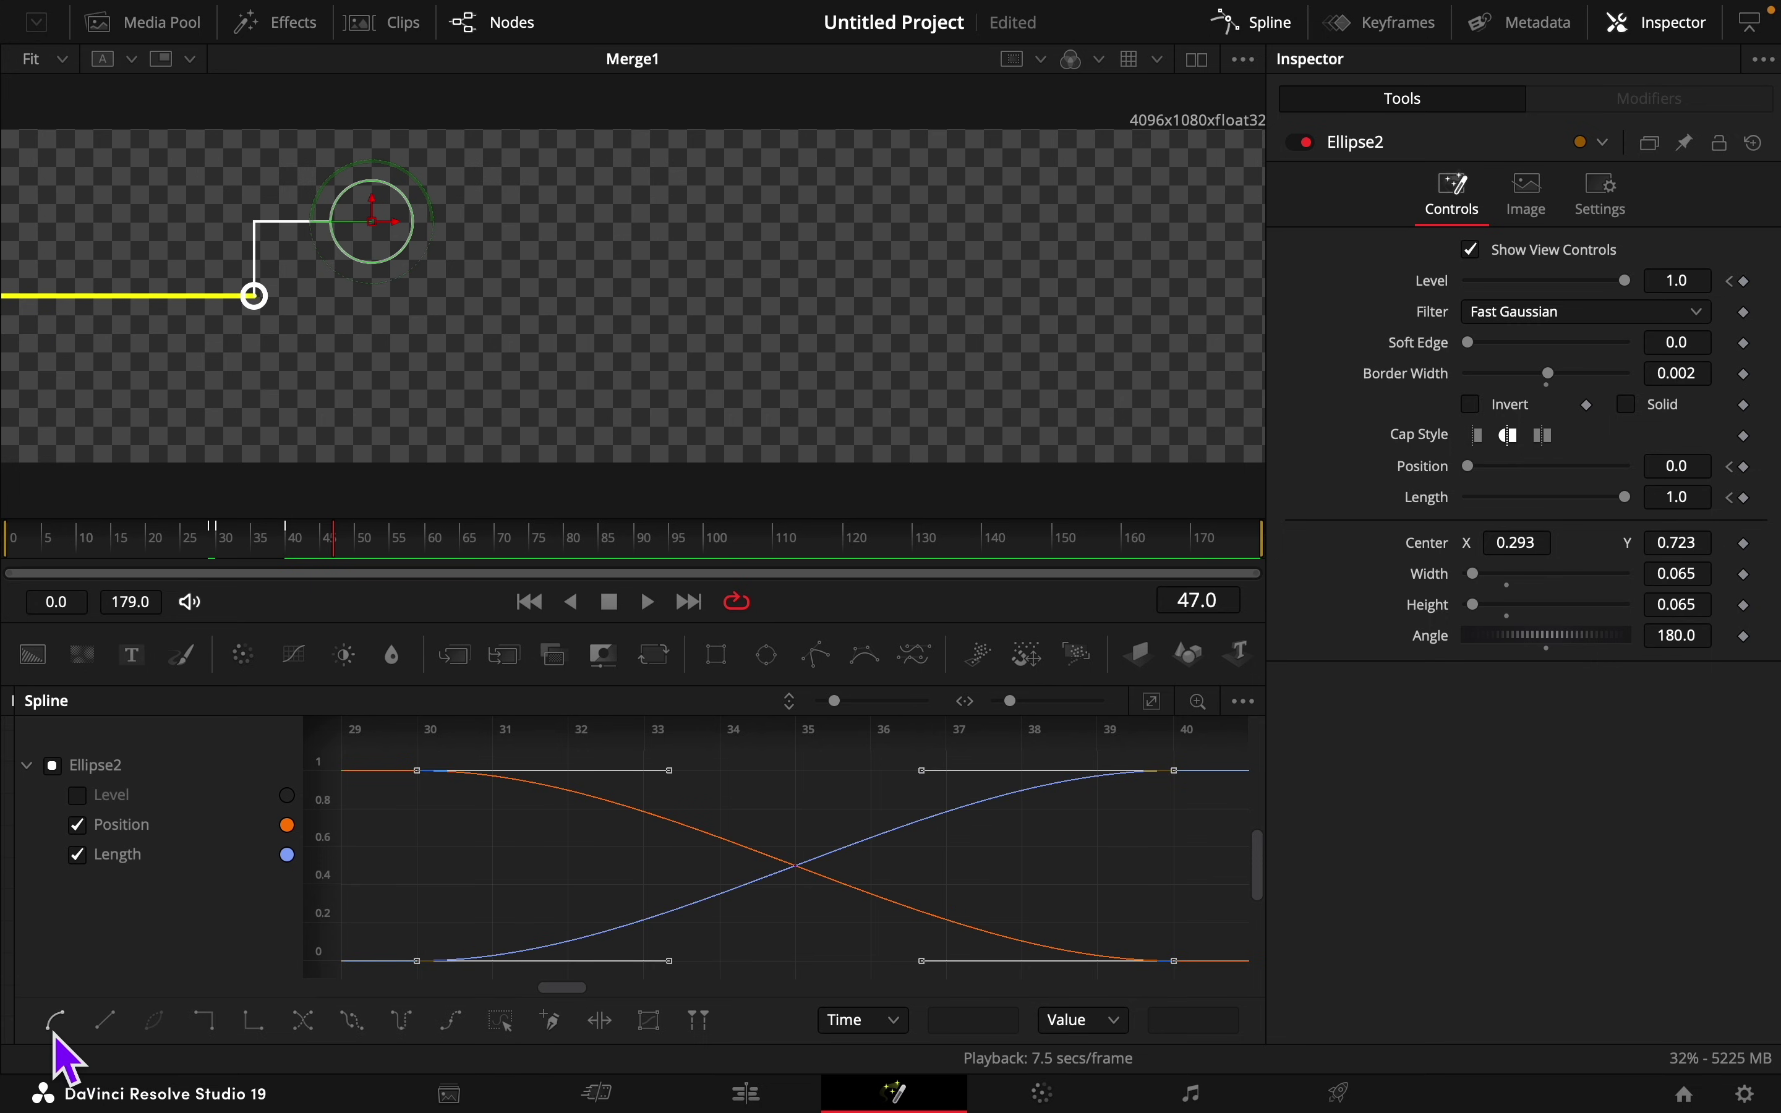
click(1244, 26)
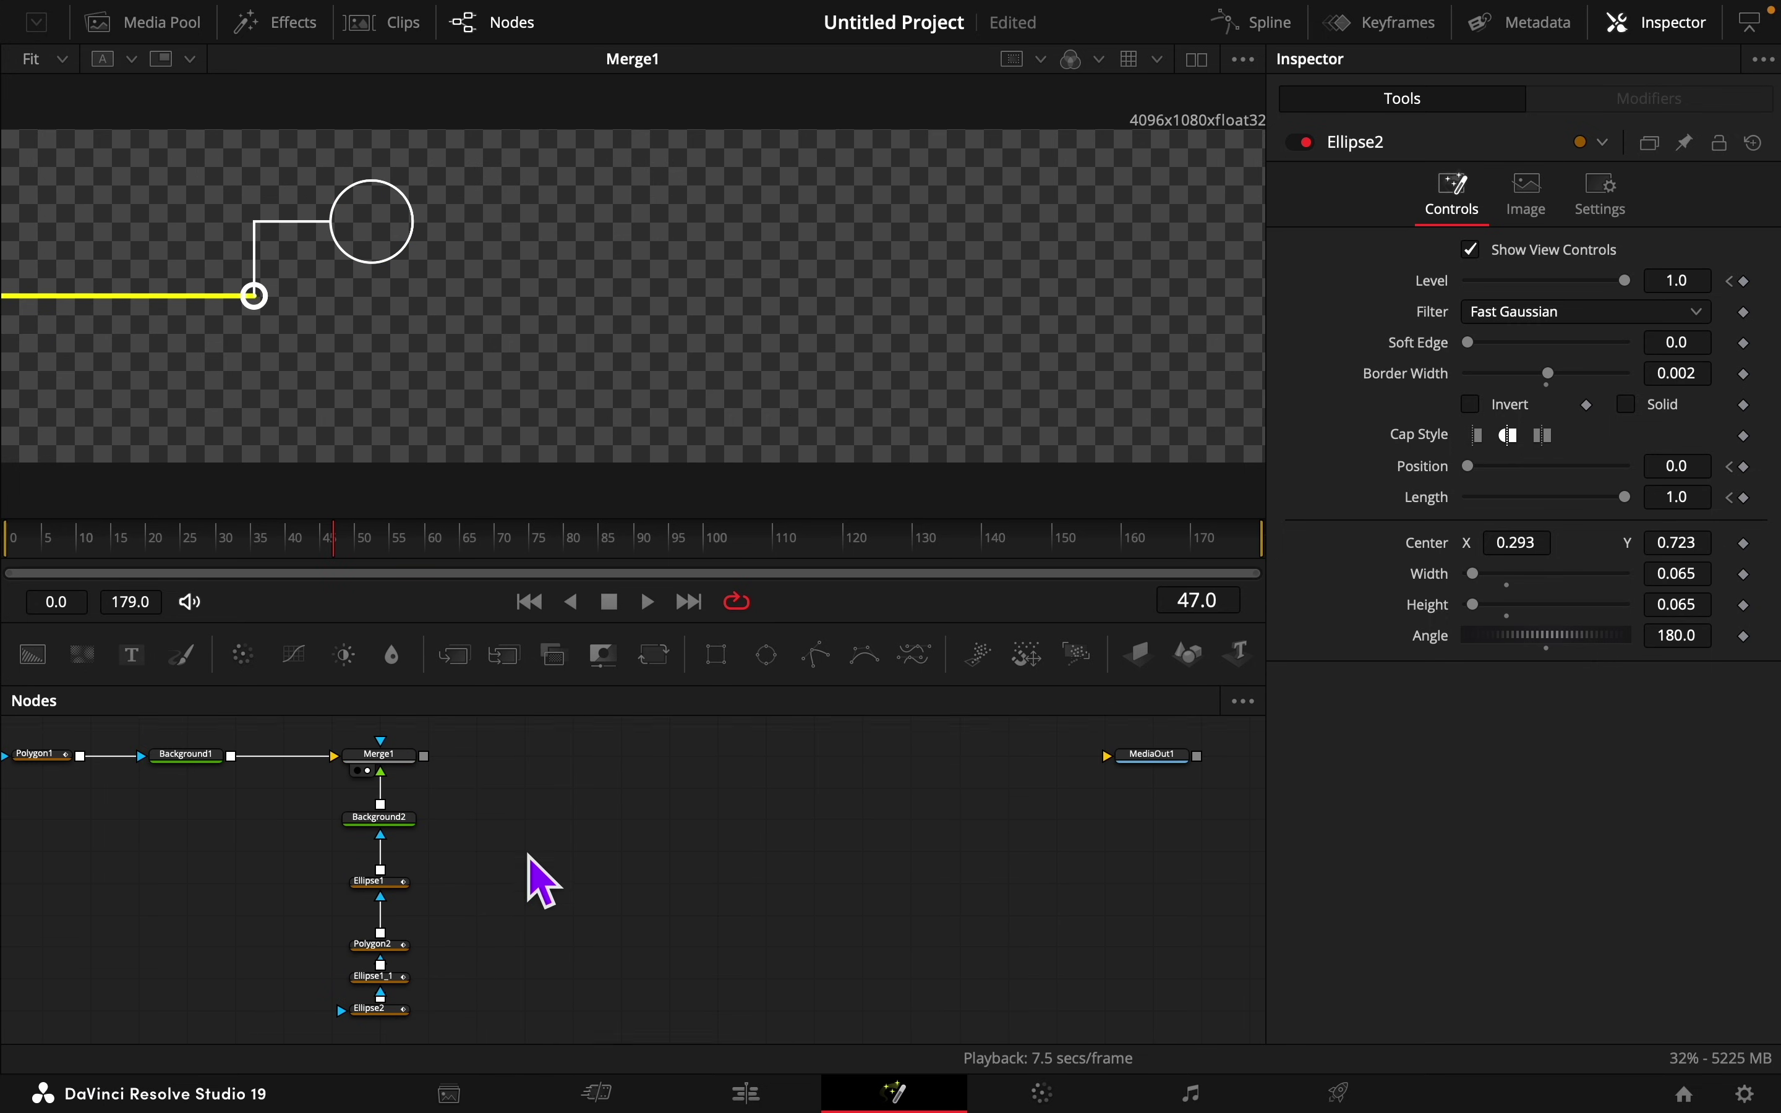
Step: Duplicate the Ellipse1, Polygon2, Ellipse1_1 and Ellipse2 masks, connect the copies into Ellipse2, and delete the copied polygon
scroll(527, 853, down, 3)
drag(440, 784, 291, 984)
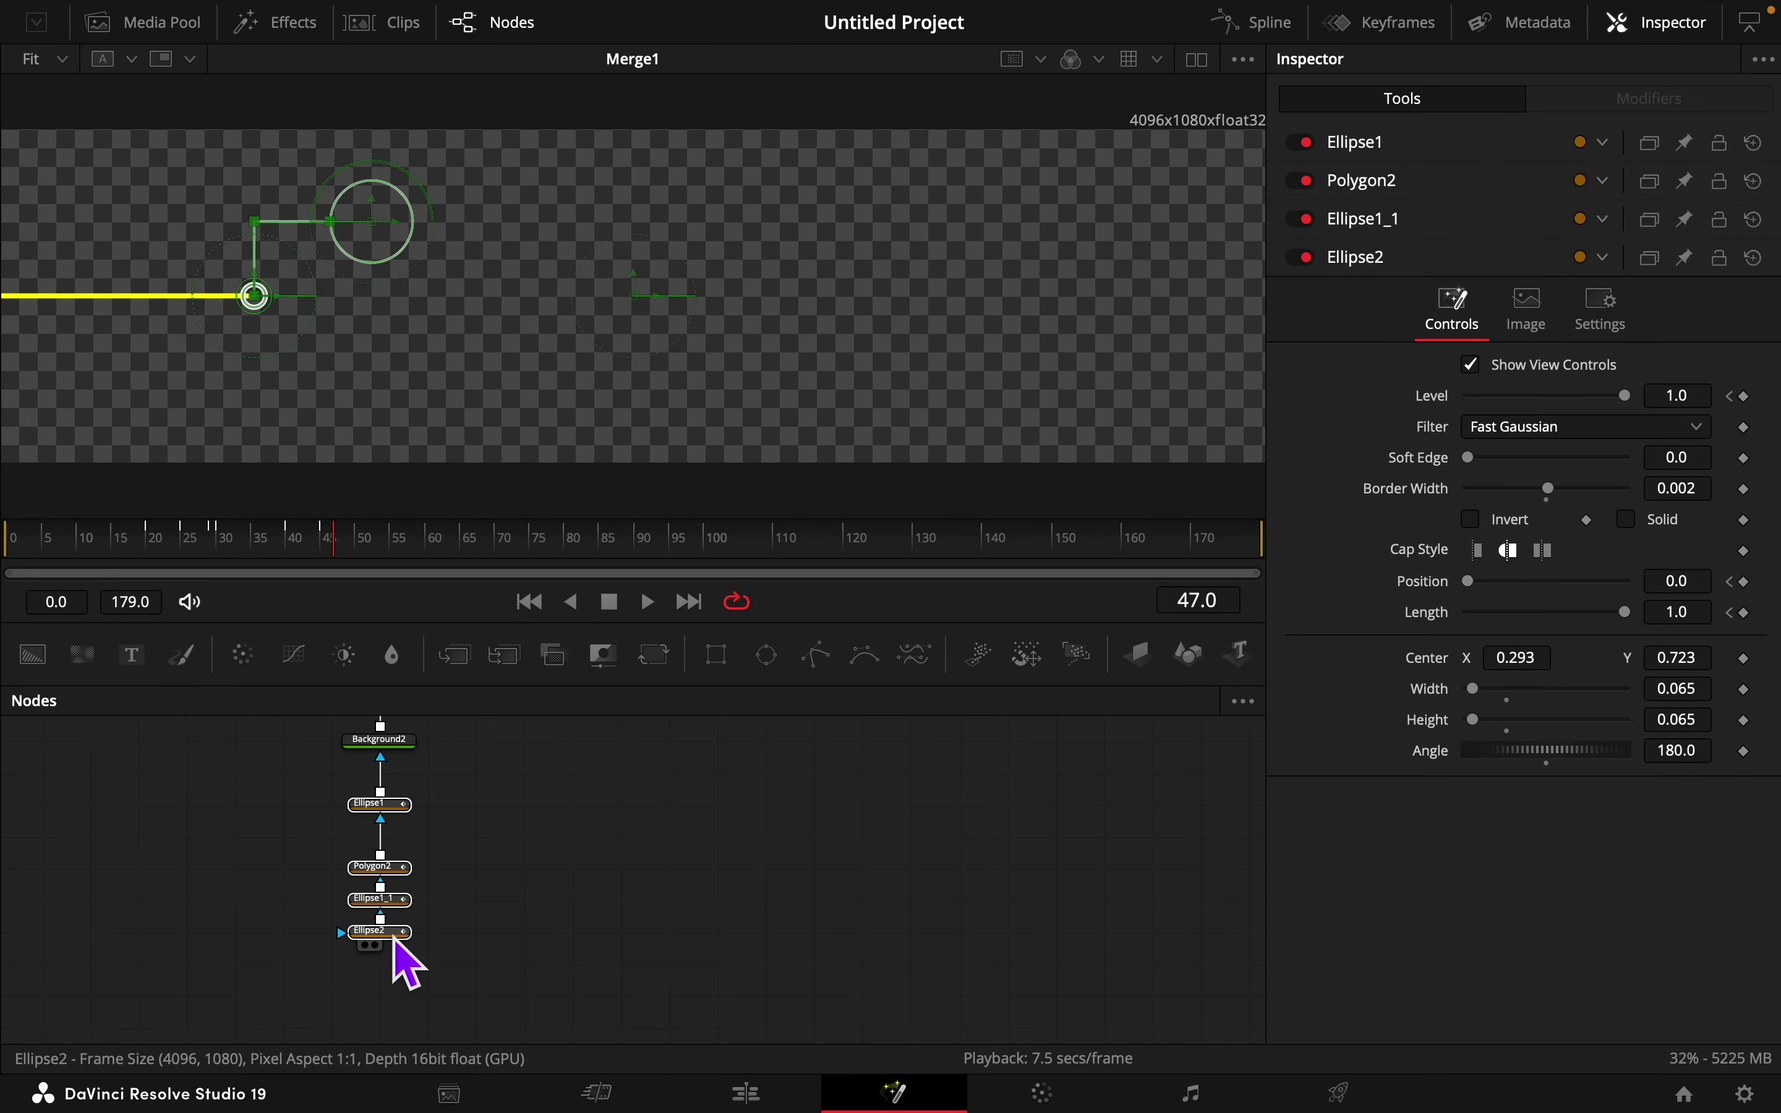
click(471, 950)
key(super+v)
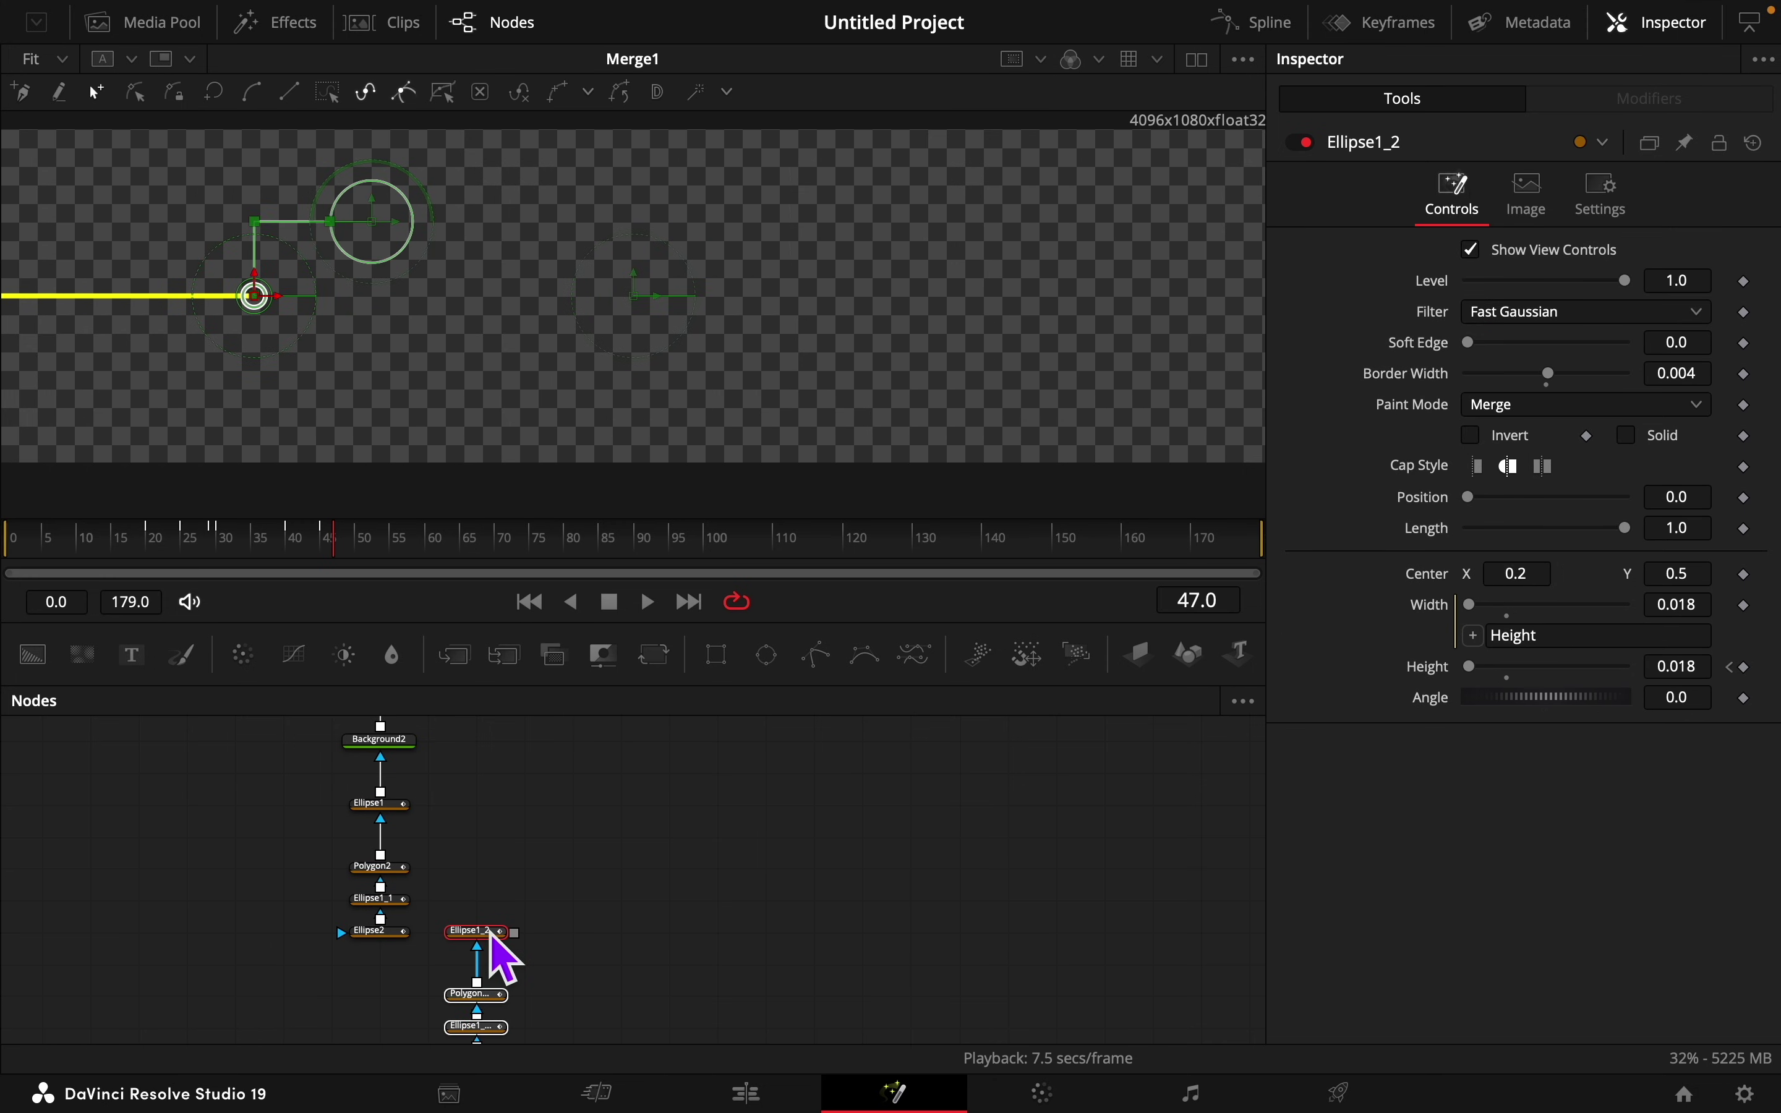
scroll(581, 925, down, 4)
drag(491, 810, 373, 807)
click(452, 871)
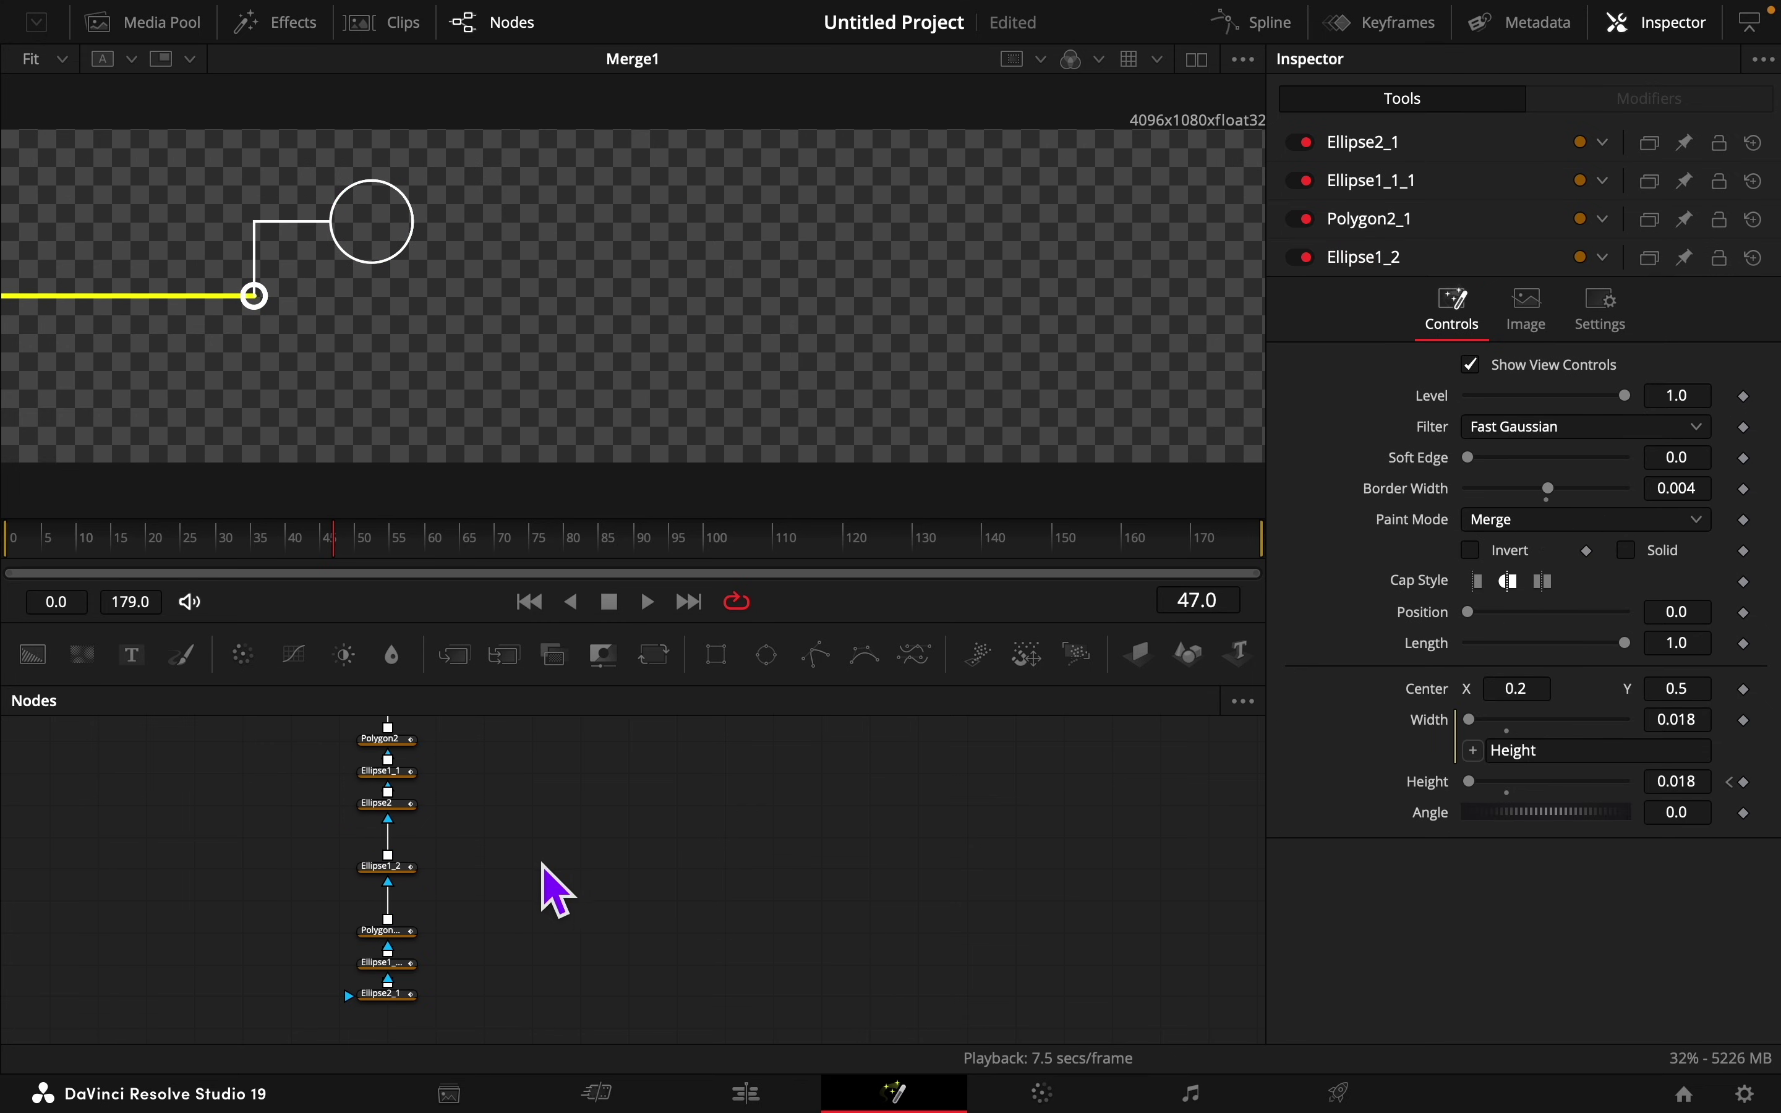
click(388, 931)
key(Delete)
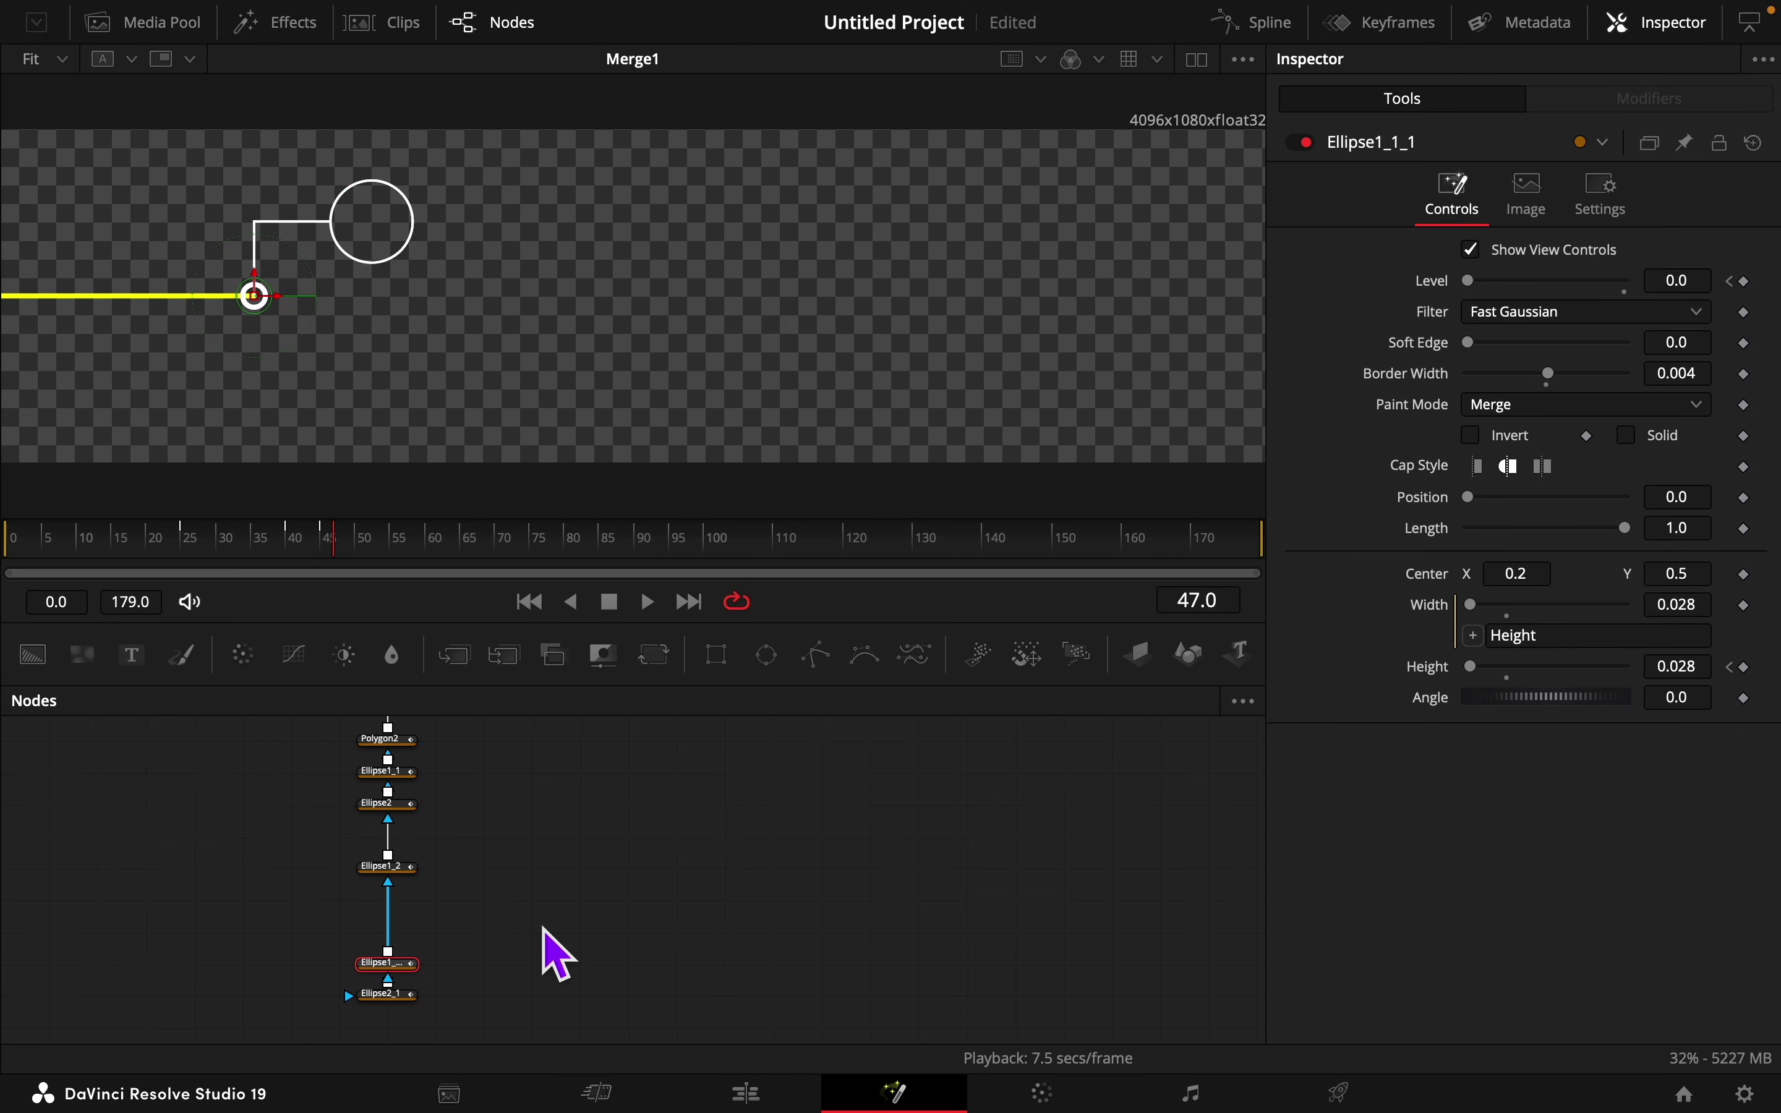
Step: Move the copied stop ring Ellipse1_2 to the second stop by setting its Center X to 0.53
click(399, 873)
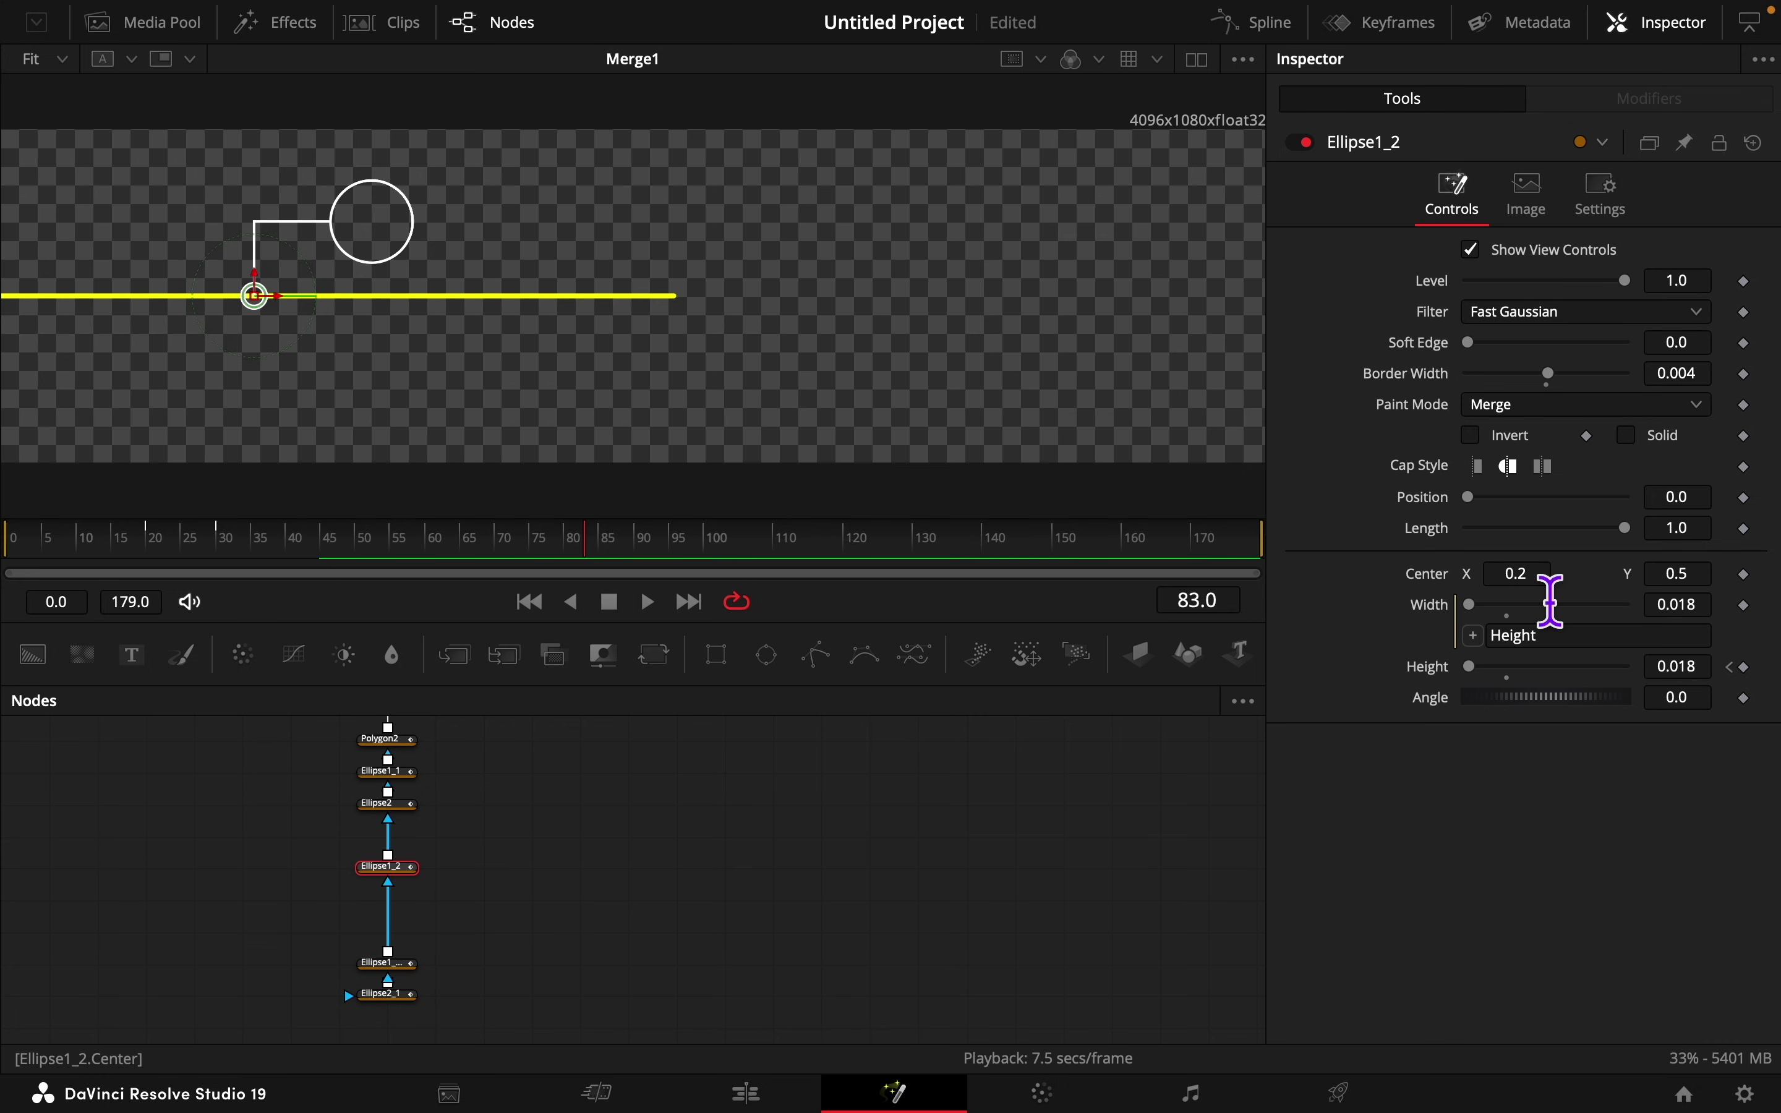
click(1534, 578)
key(Tab)
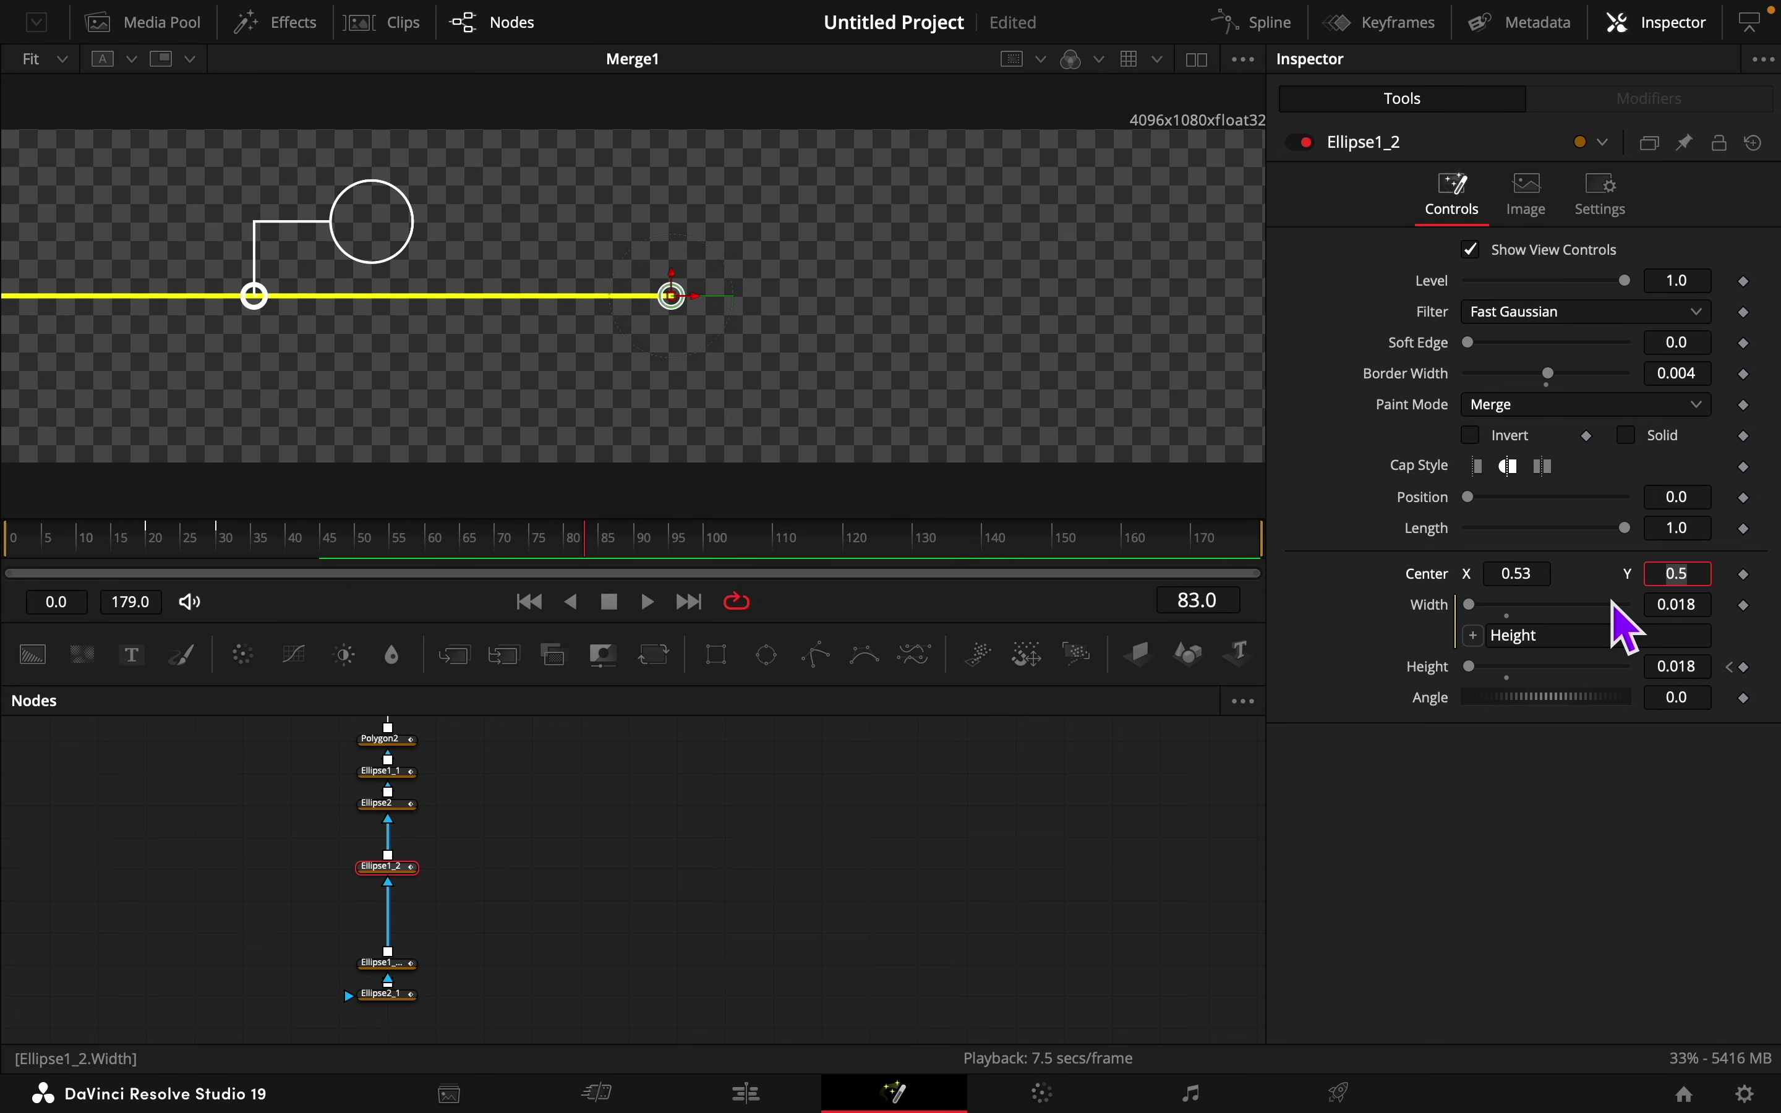
Step: Shift the Height keyframes of Ellipse1_2 so its growth starts at frame 80, and check the ring at frame 90
click(1402, 22)
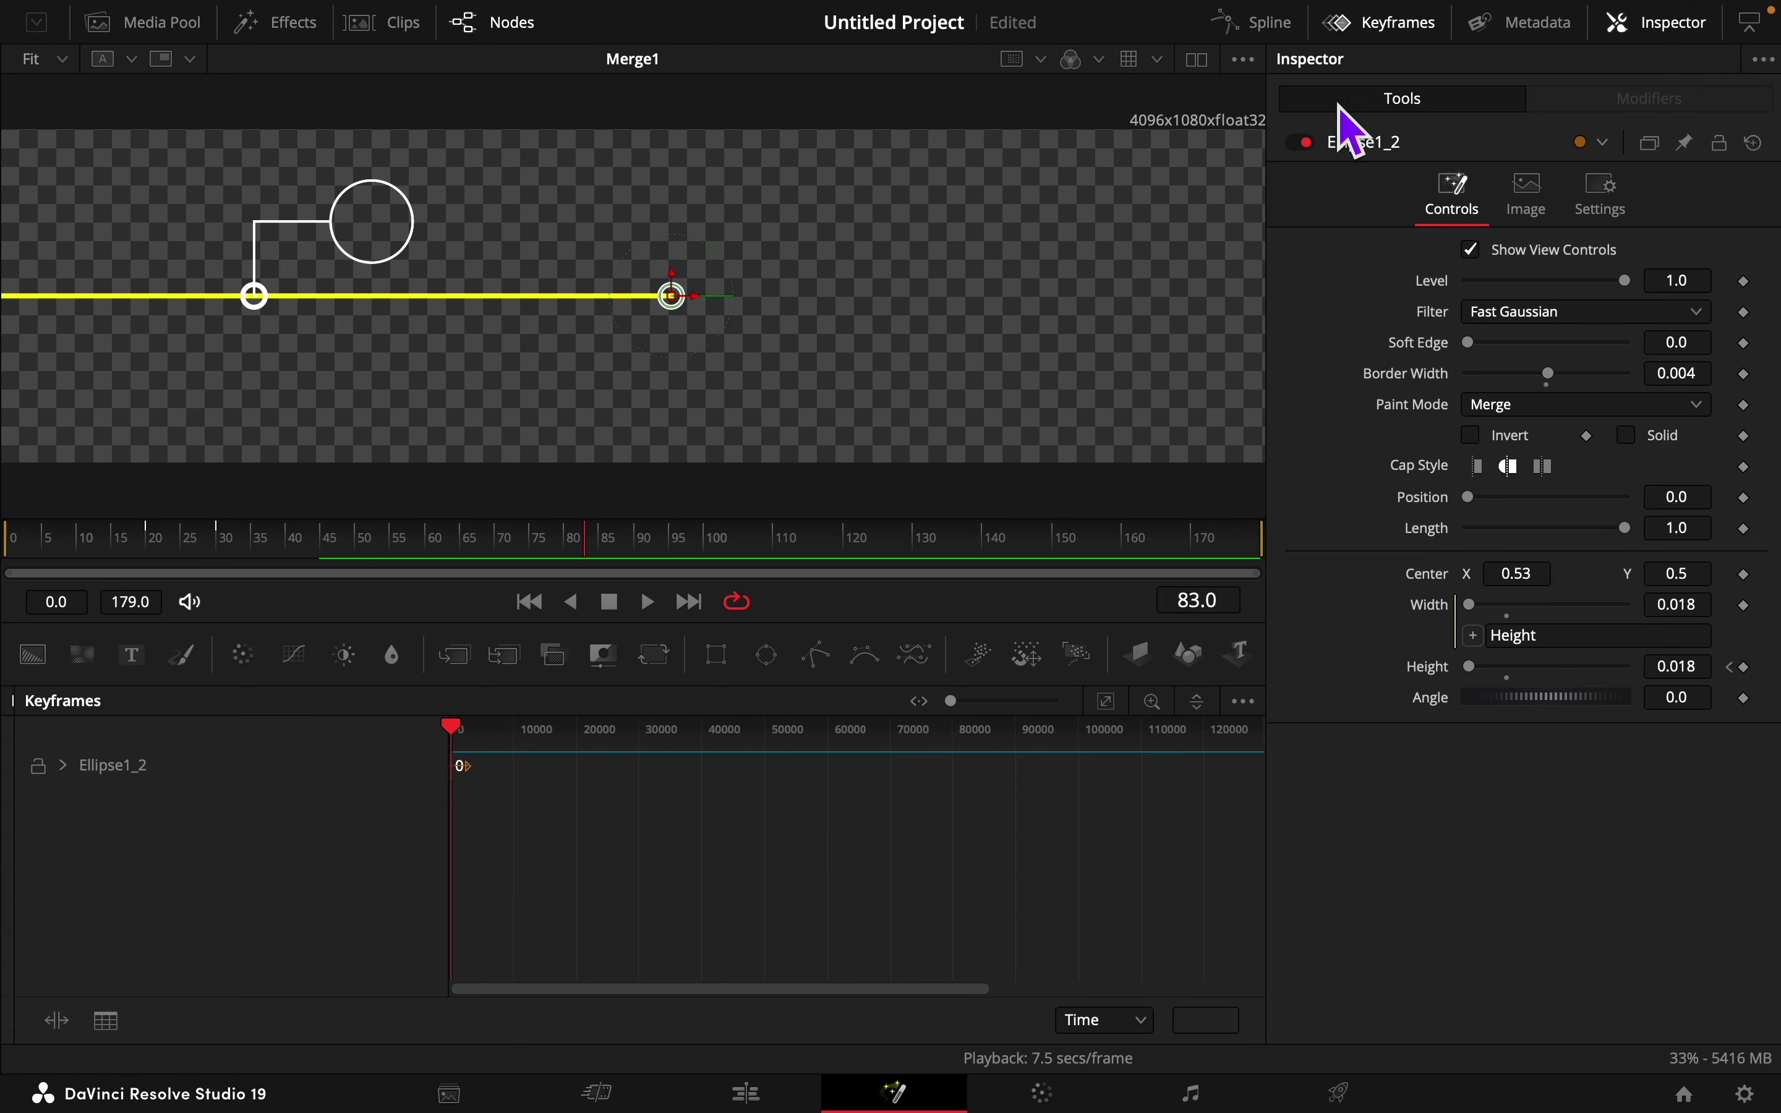
click(1111, 706)
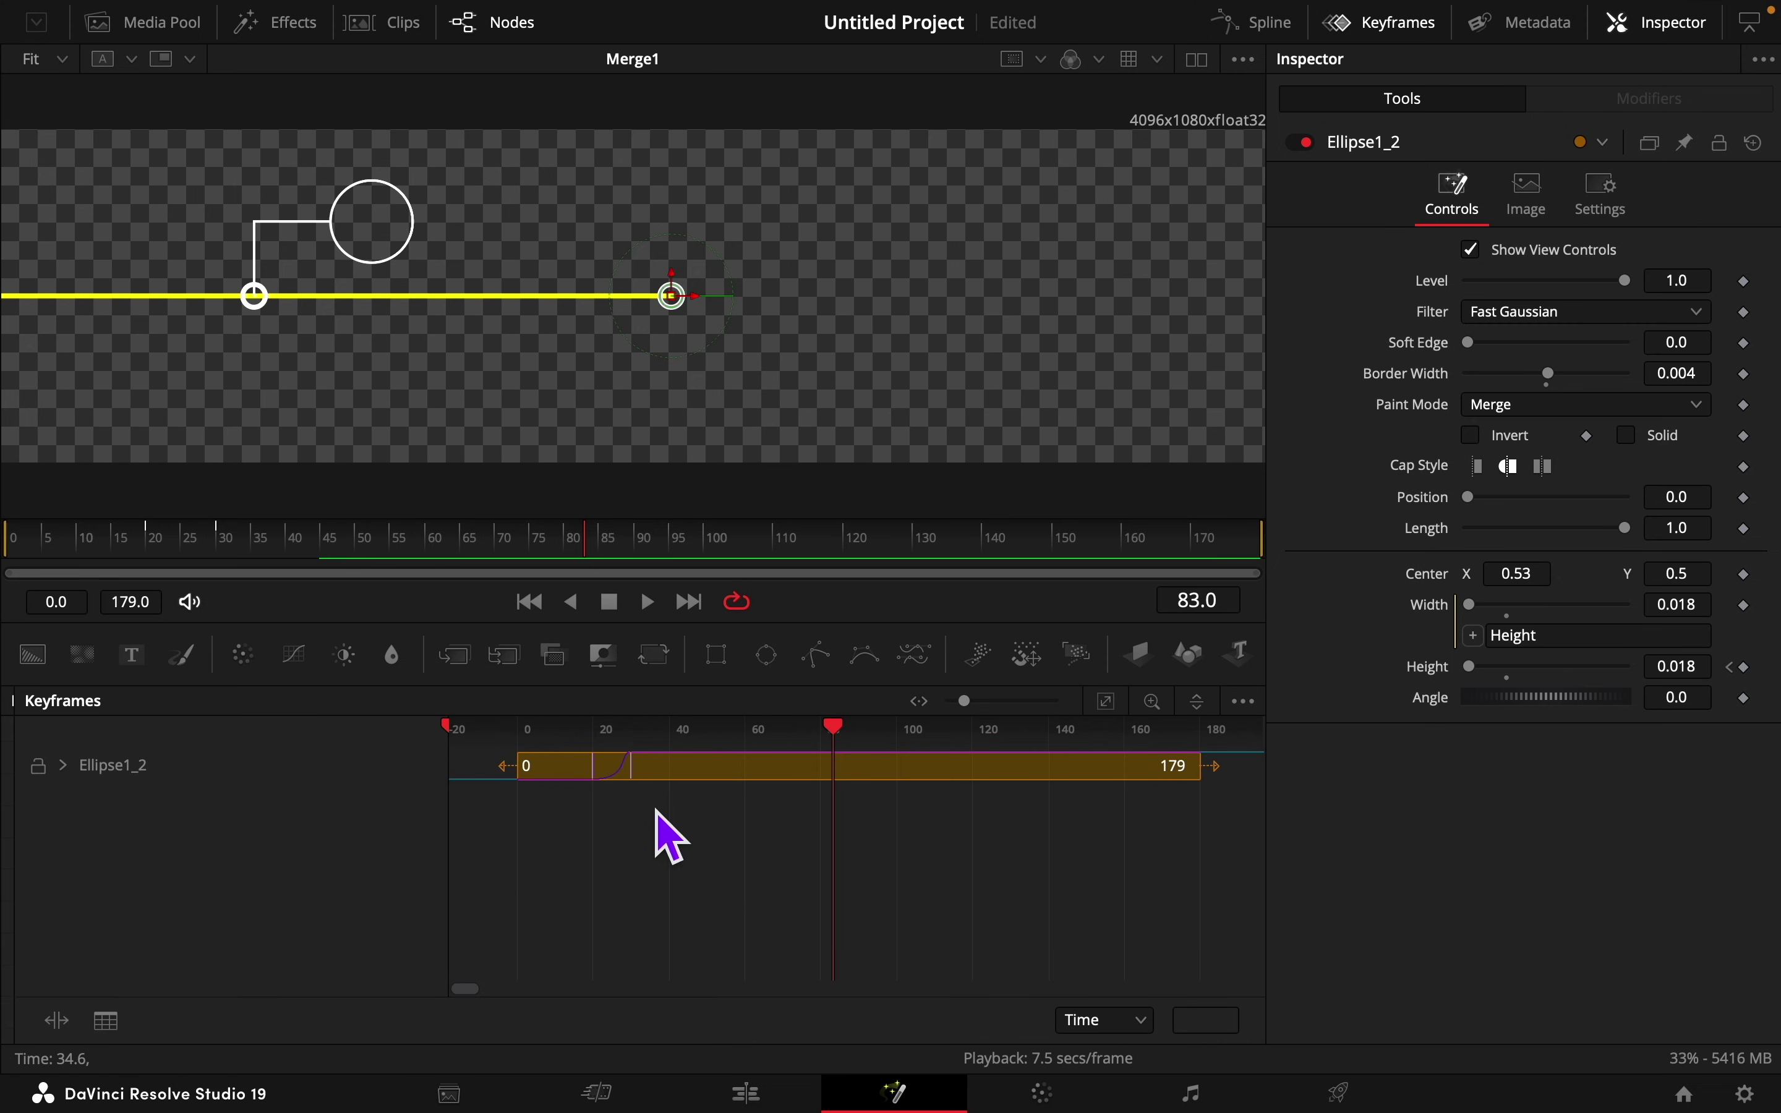
drag(648, 803, 581, 746)
drag(839, 731, 829, 739)
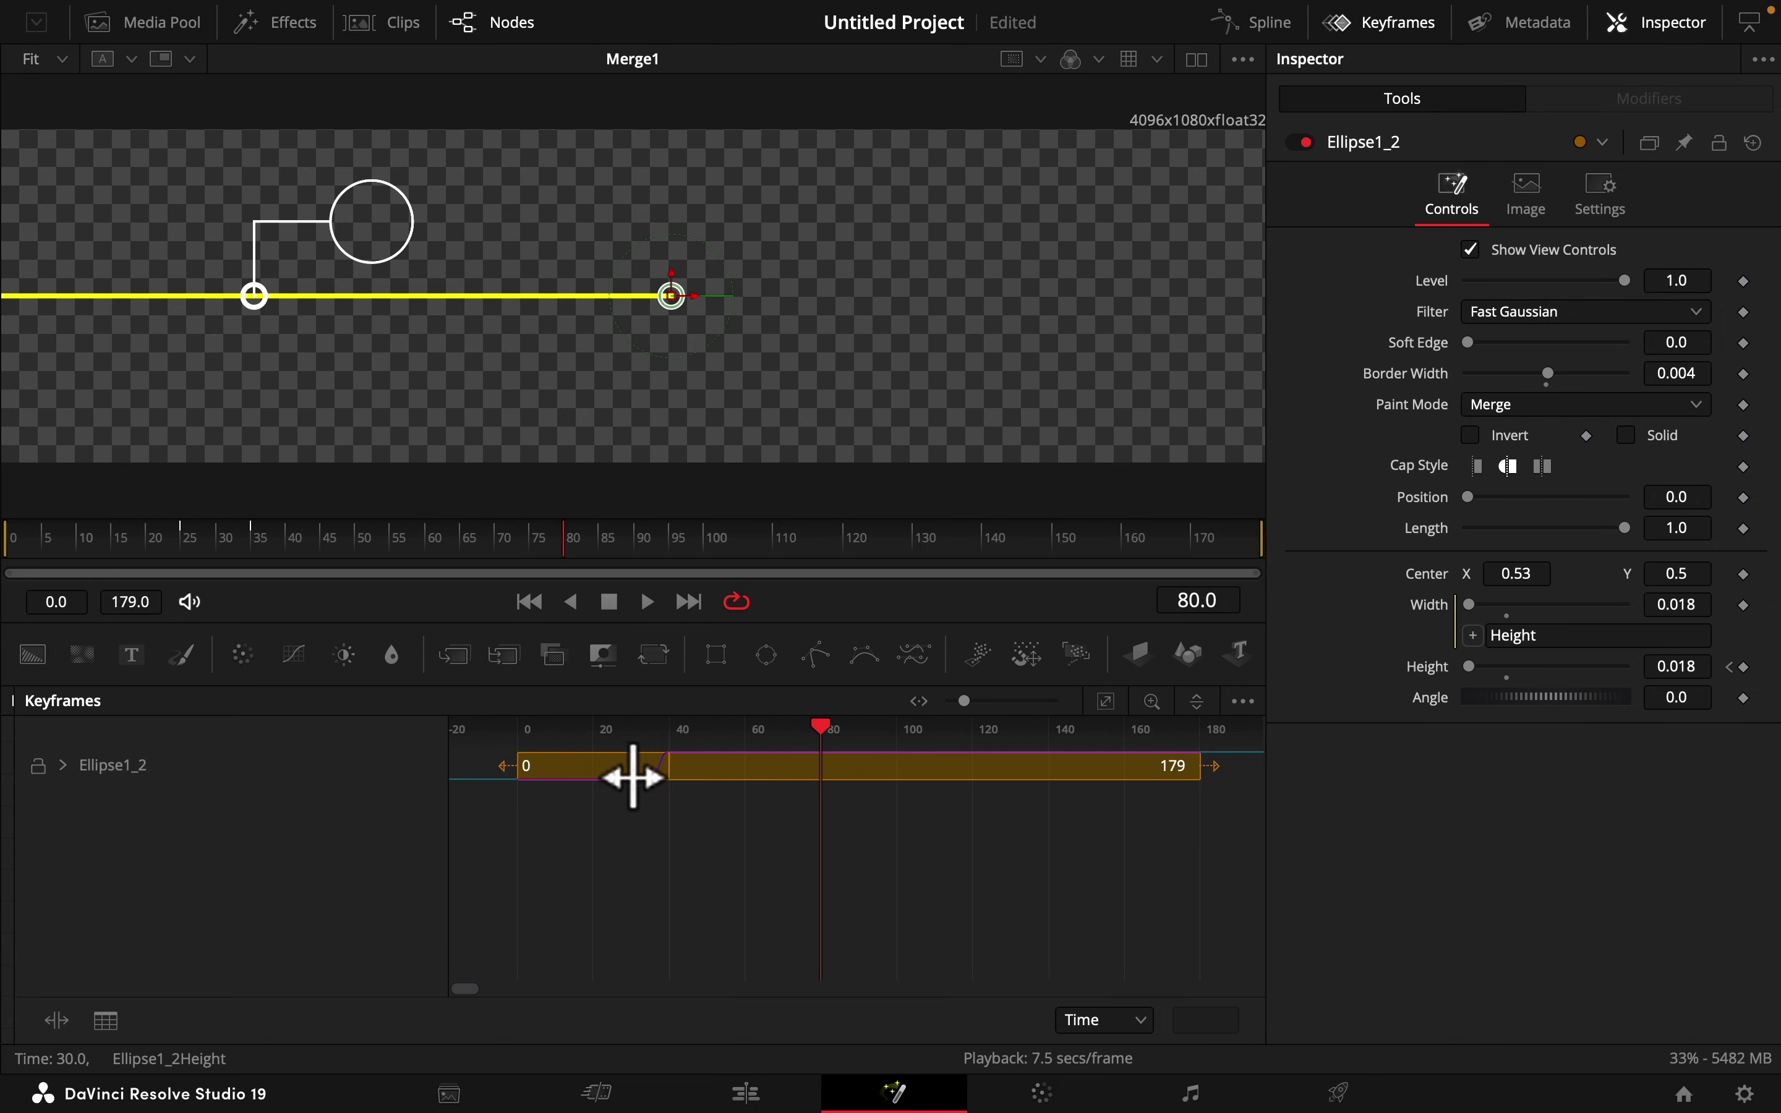
drag(643, 760, 829, 798)
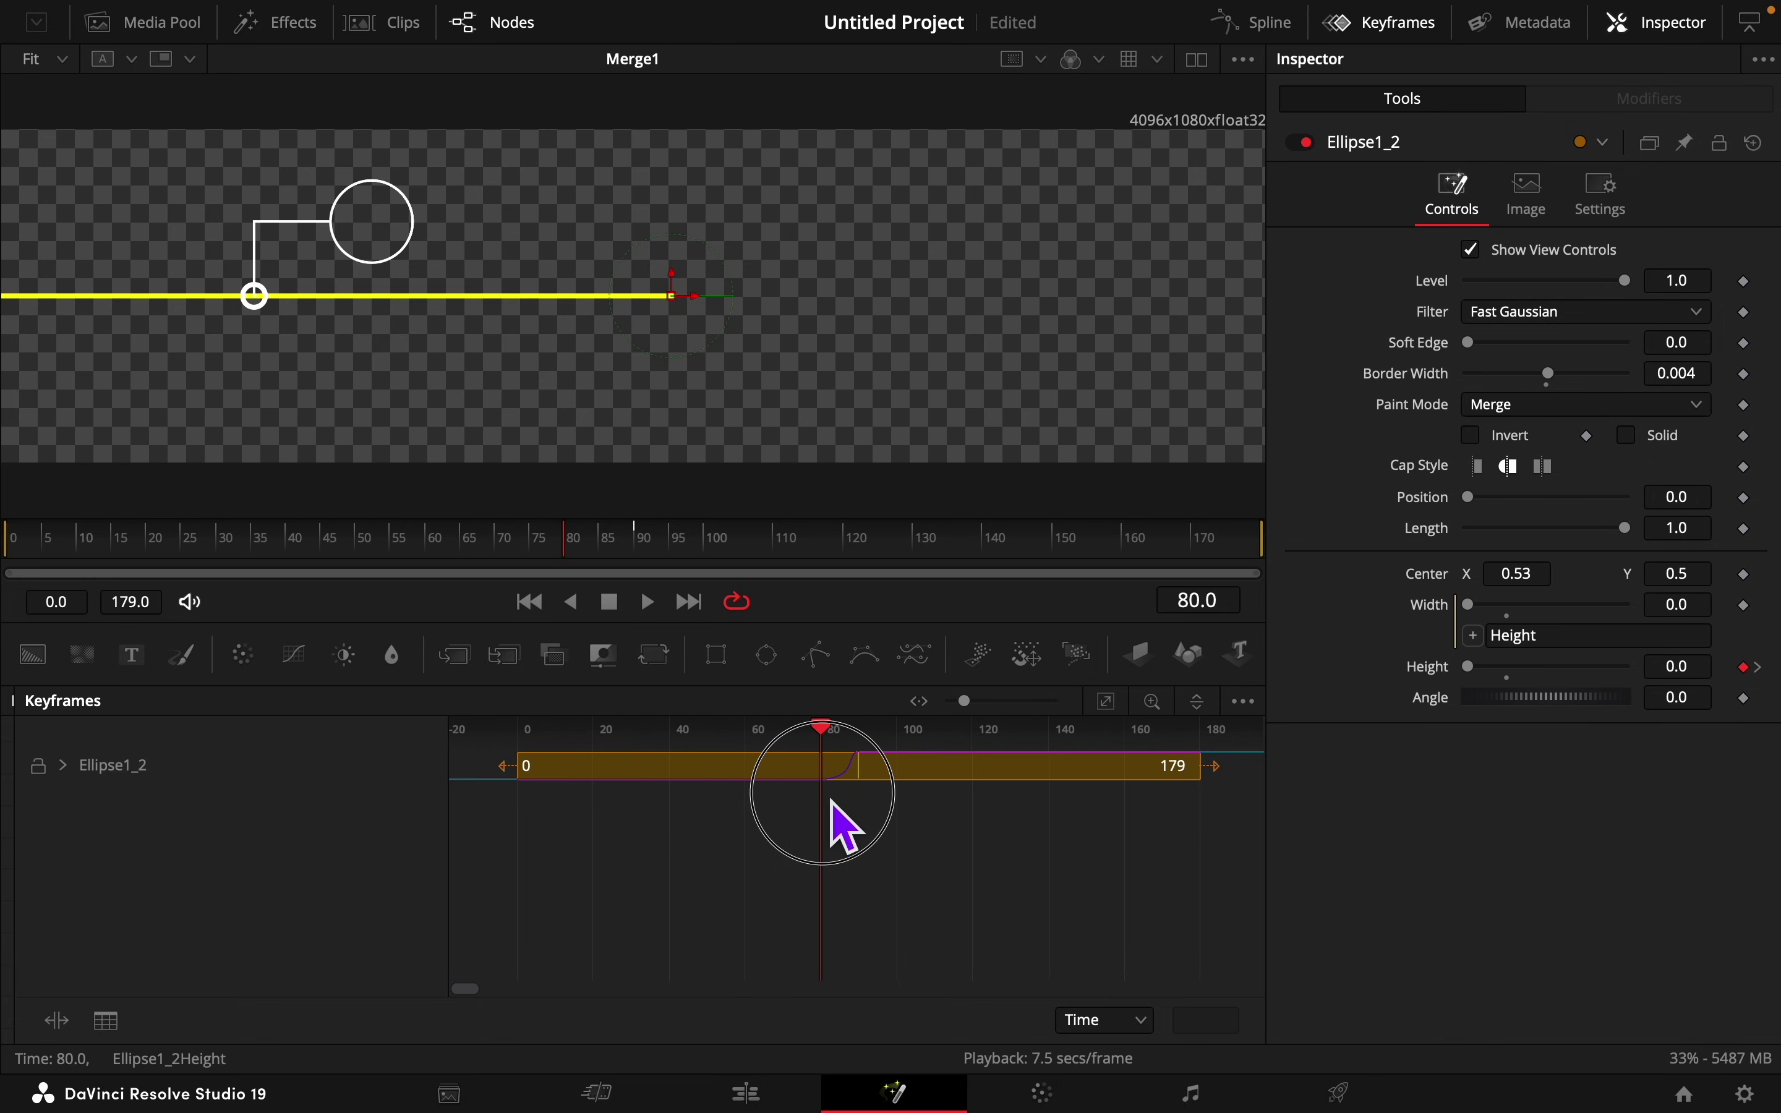
click(1400, 32)
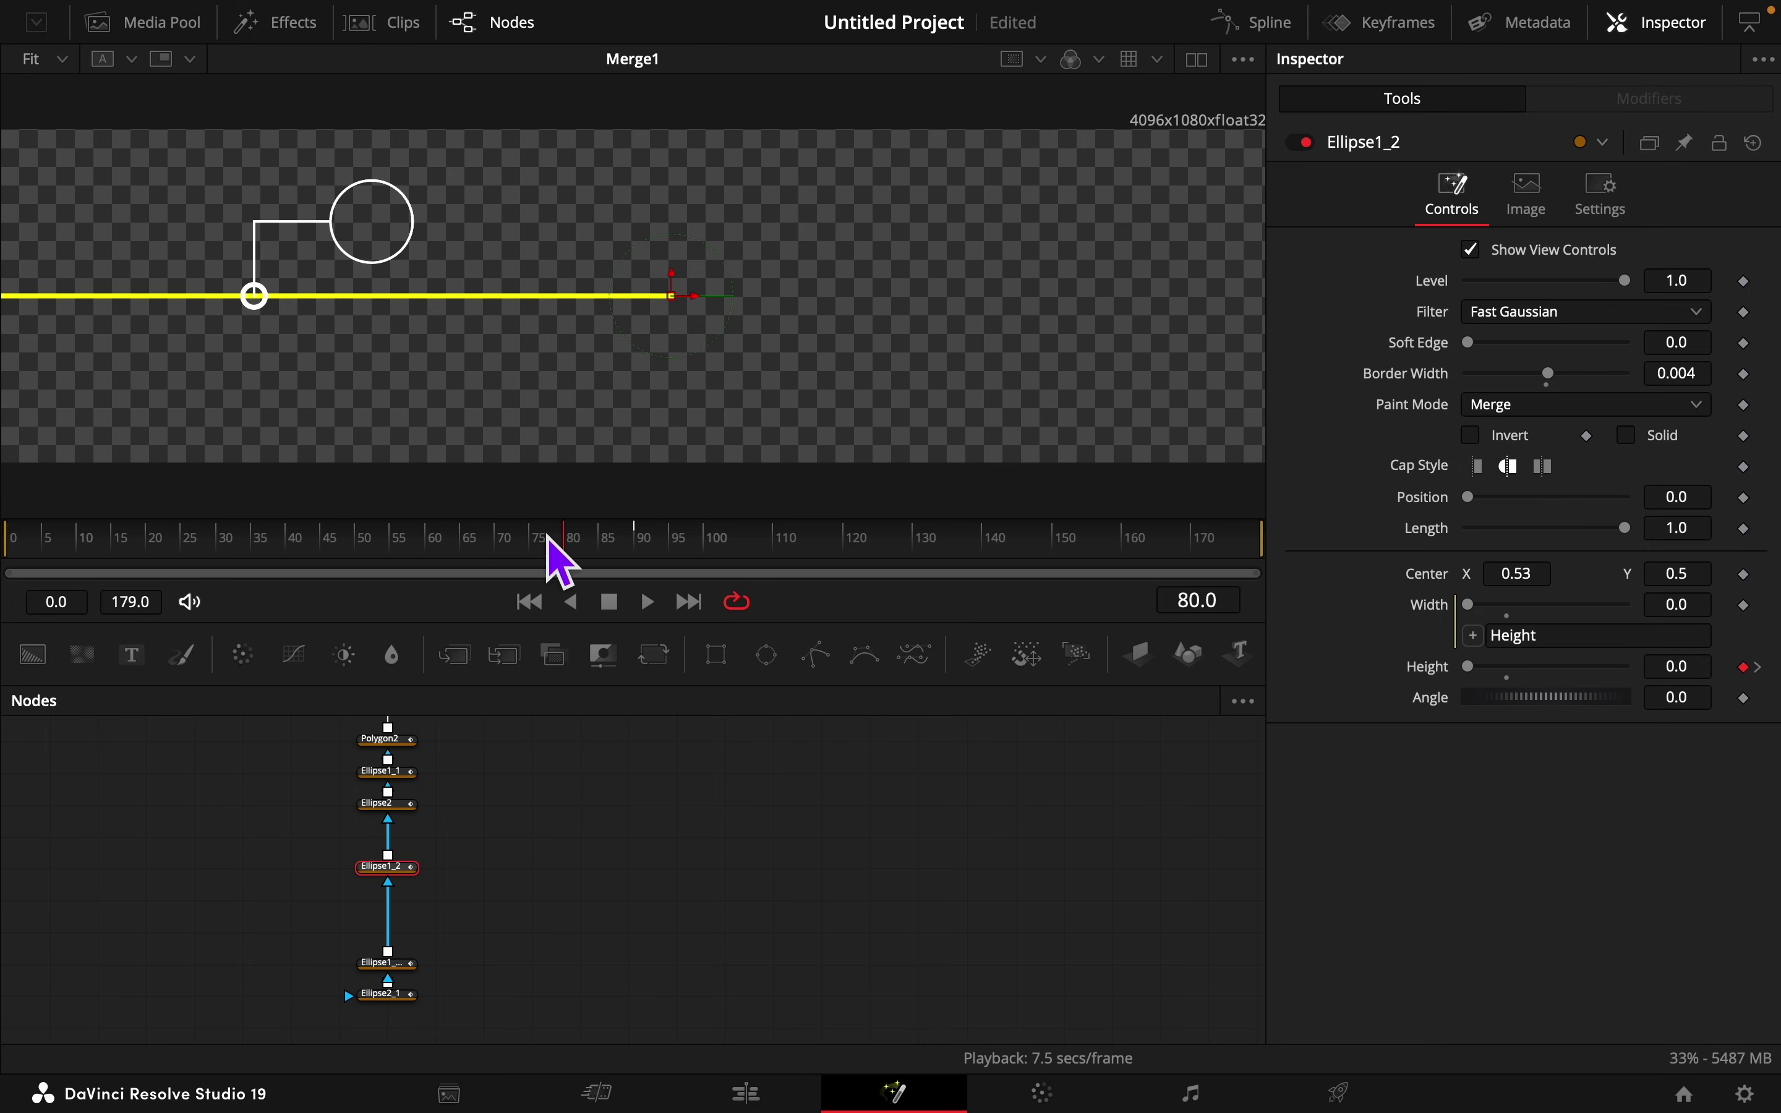
mouse_move(557, 557)
mouse_down()
mouse_move(457, 565)
mouse_move(647, 567)
mouse_move(643, 553)
mouse_up()
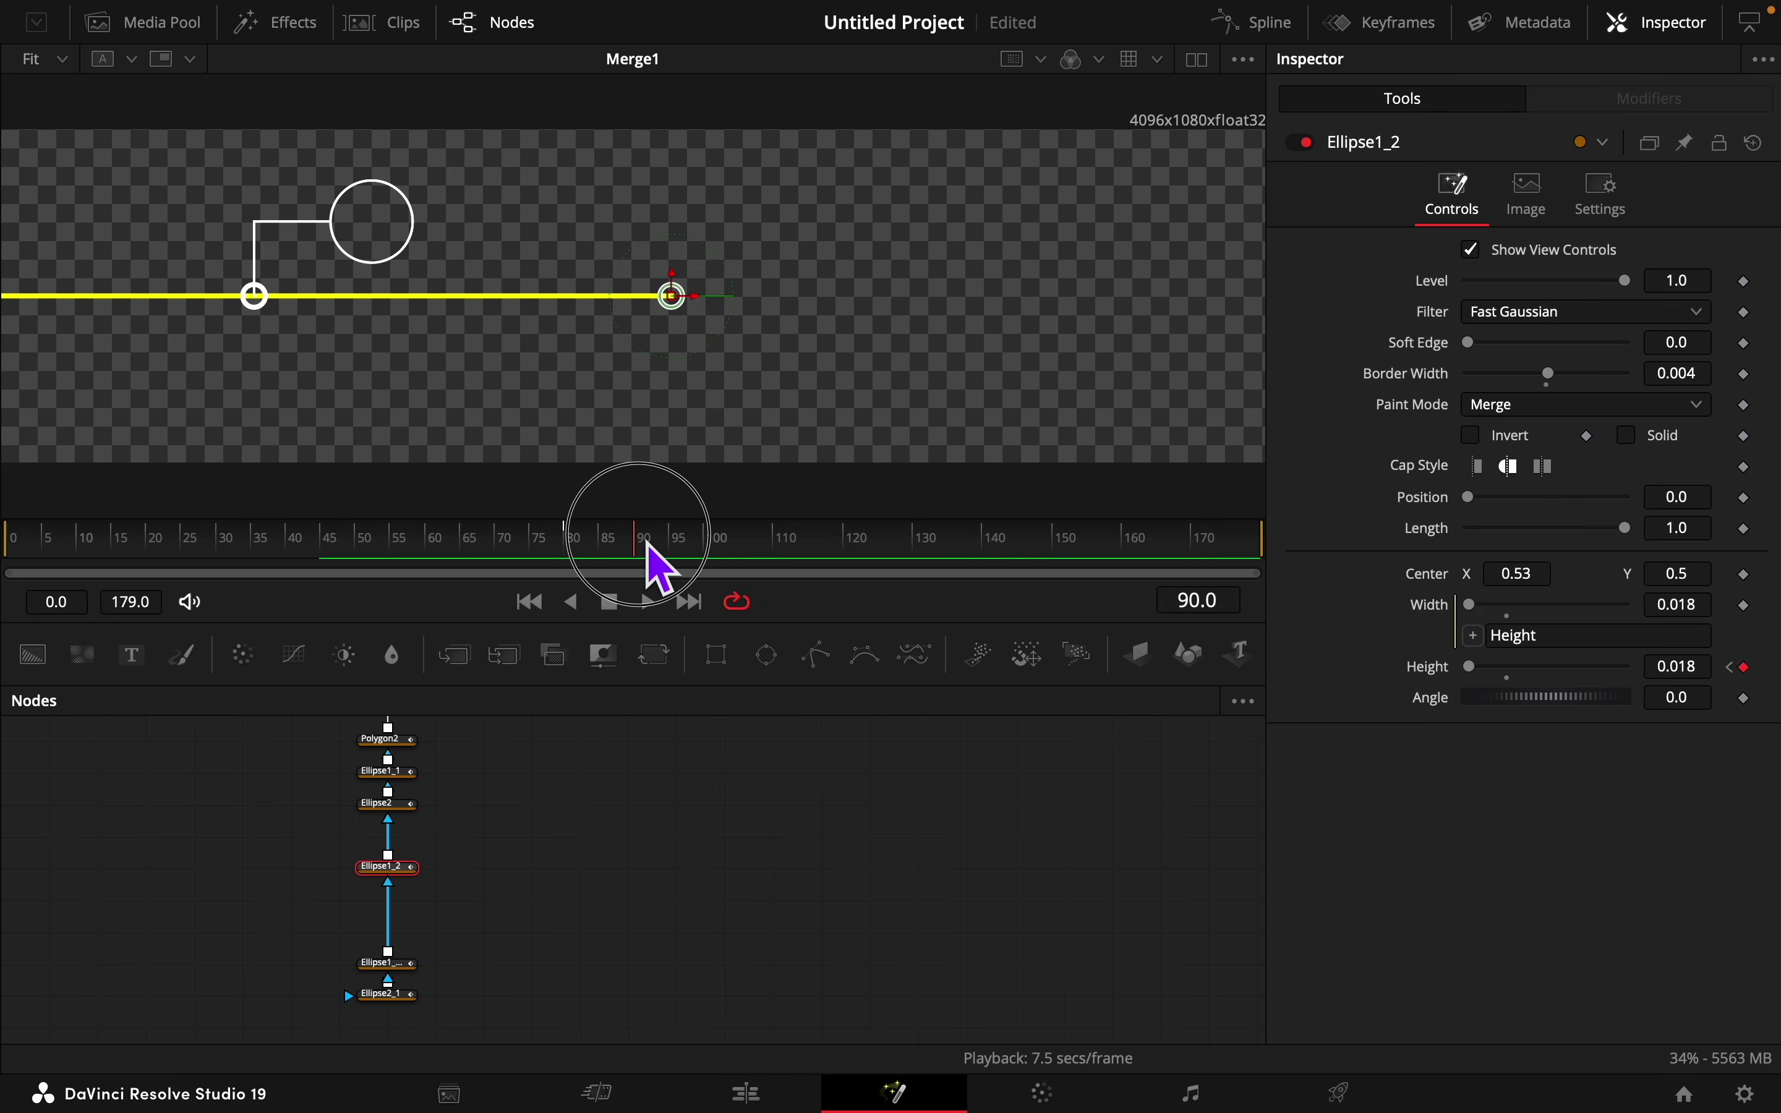
Step: Set the Center X of the copied pulse ring Ellipse1_1_1 to 0.53
scroll(497, 916, down, 3)
click(382, 865)
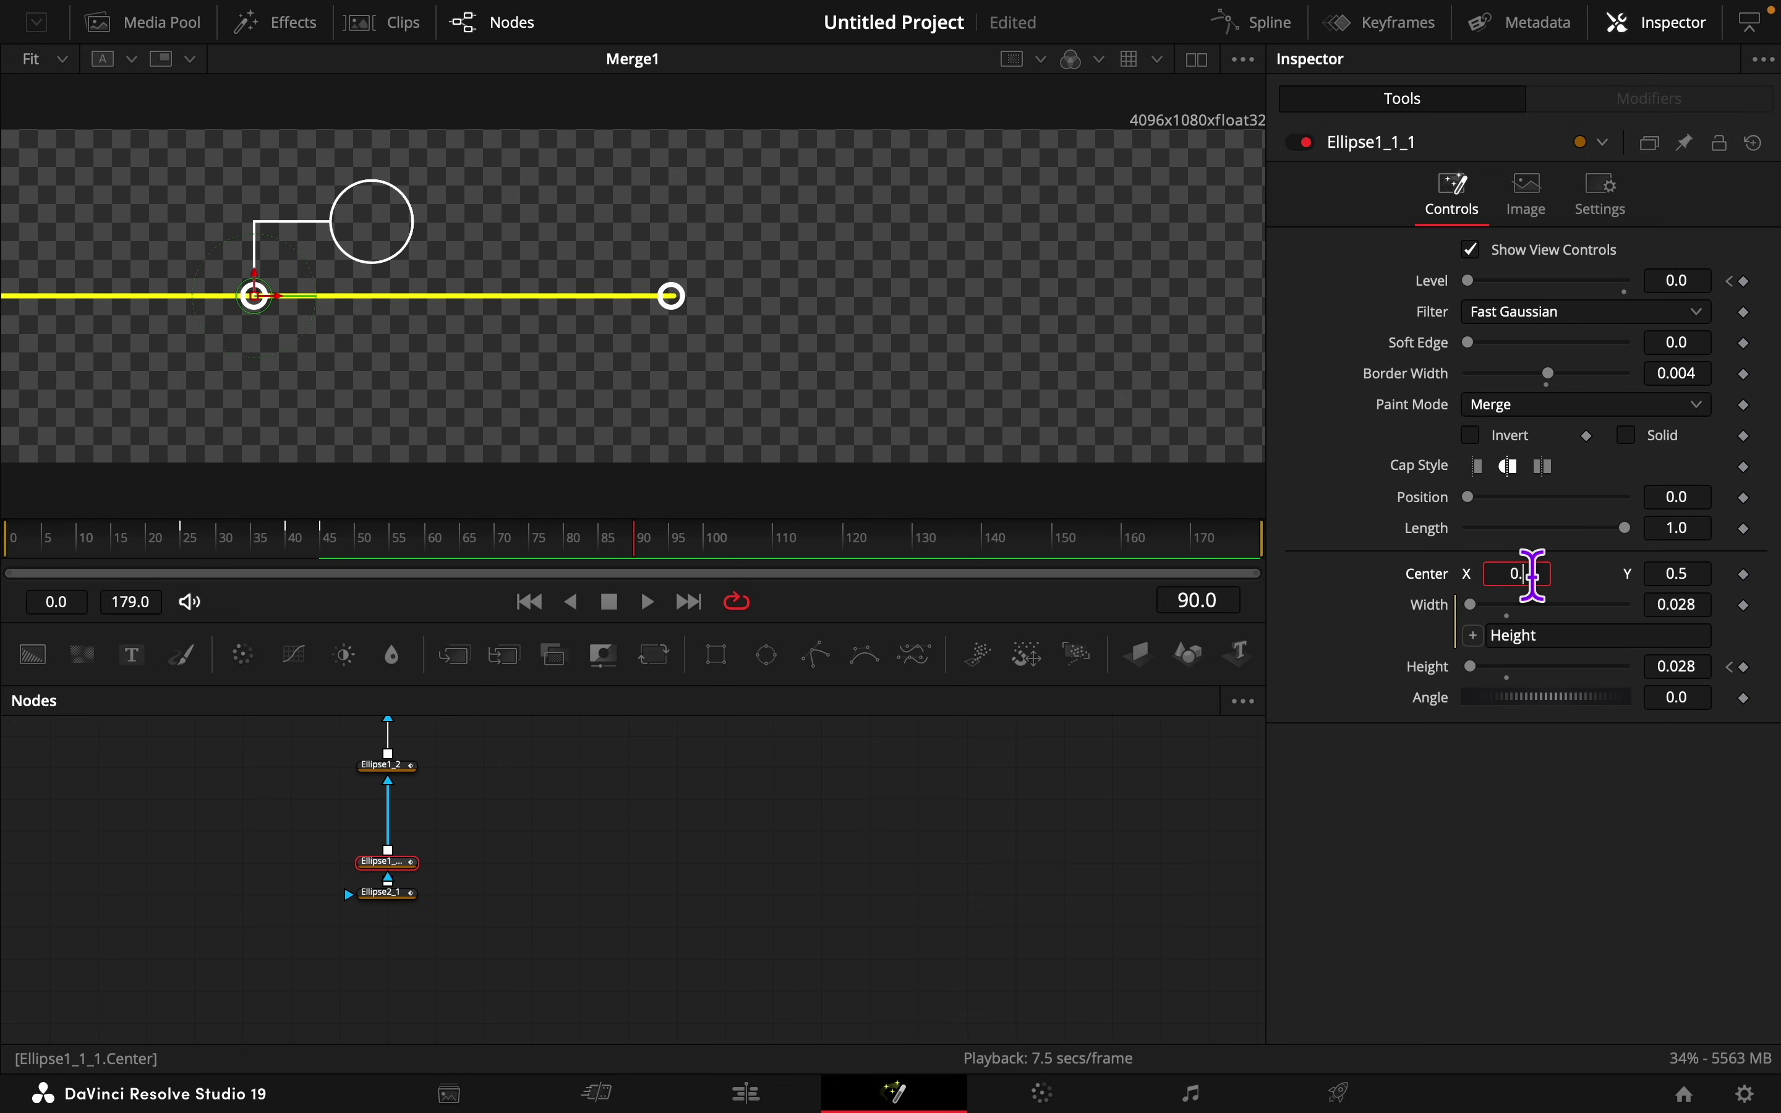
text(3)
key(Tab)
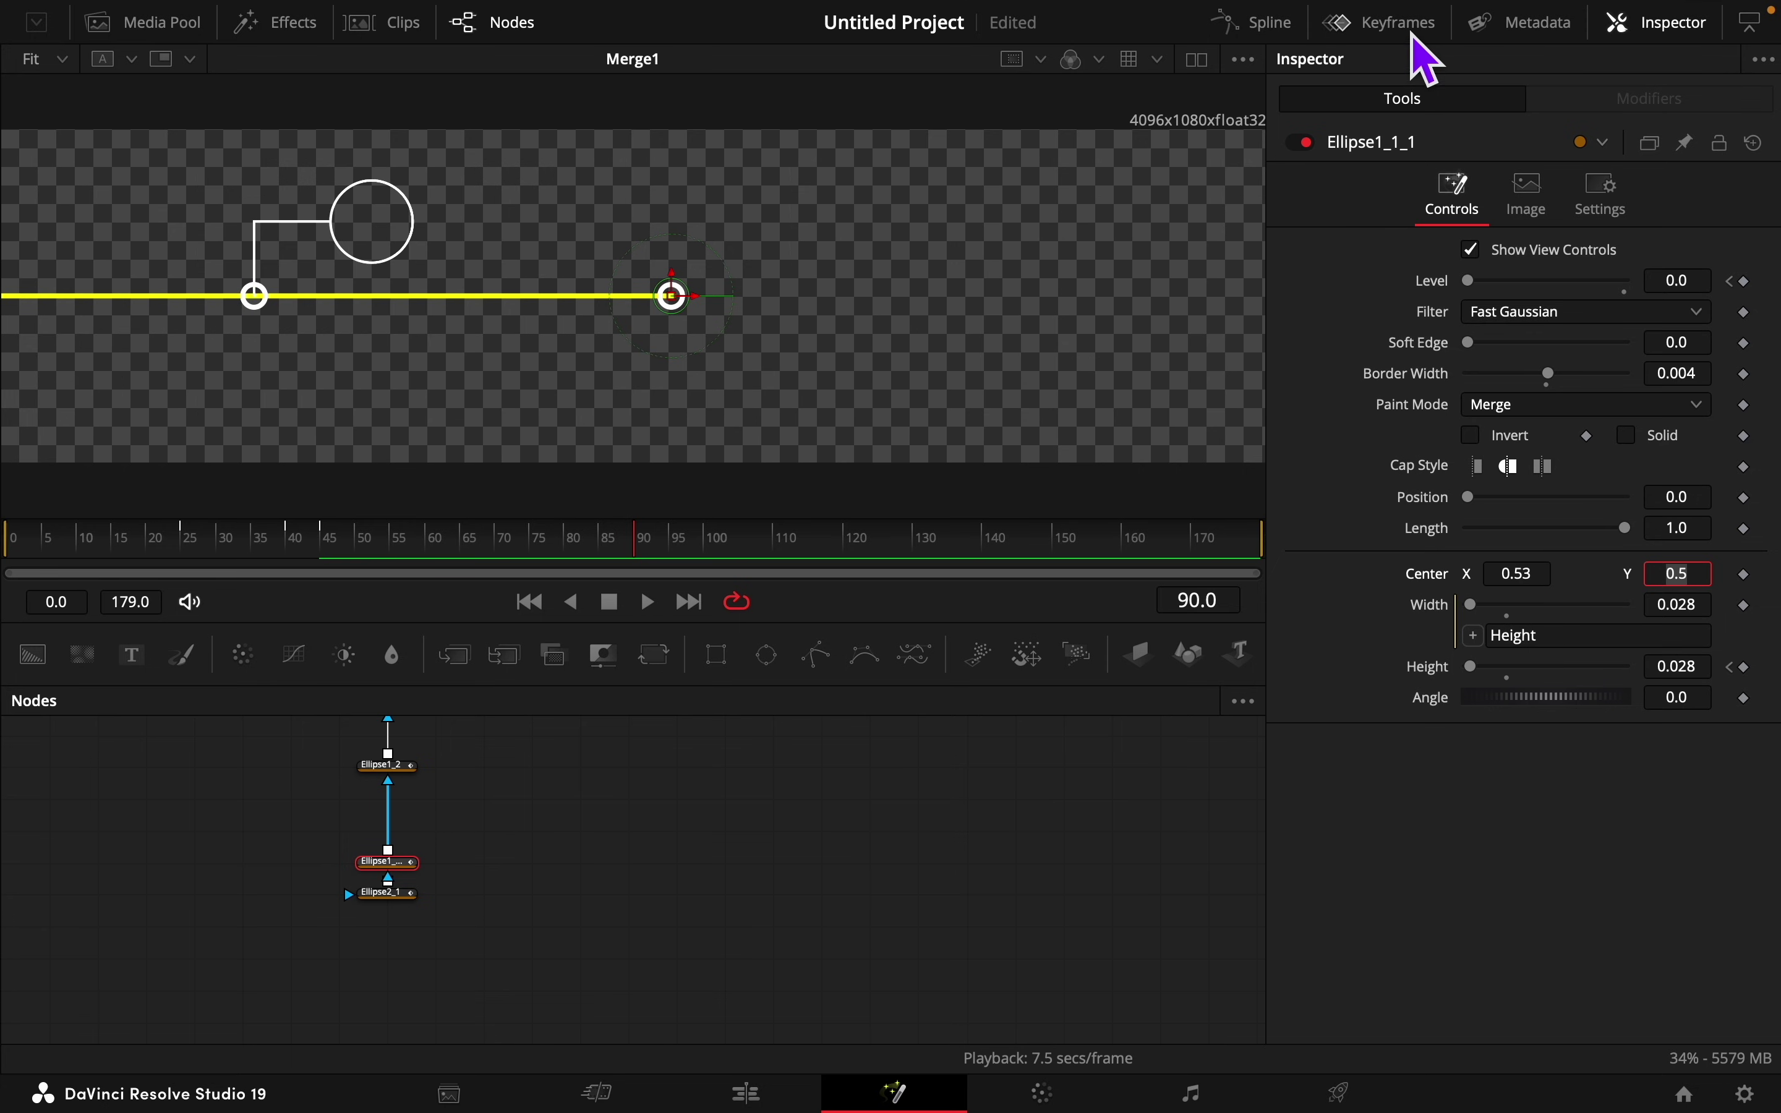
Step: Shift all keyframes of the pulse ring Ellipse1_1_1 so its animation starts at frame 85
click(1398, 23)
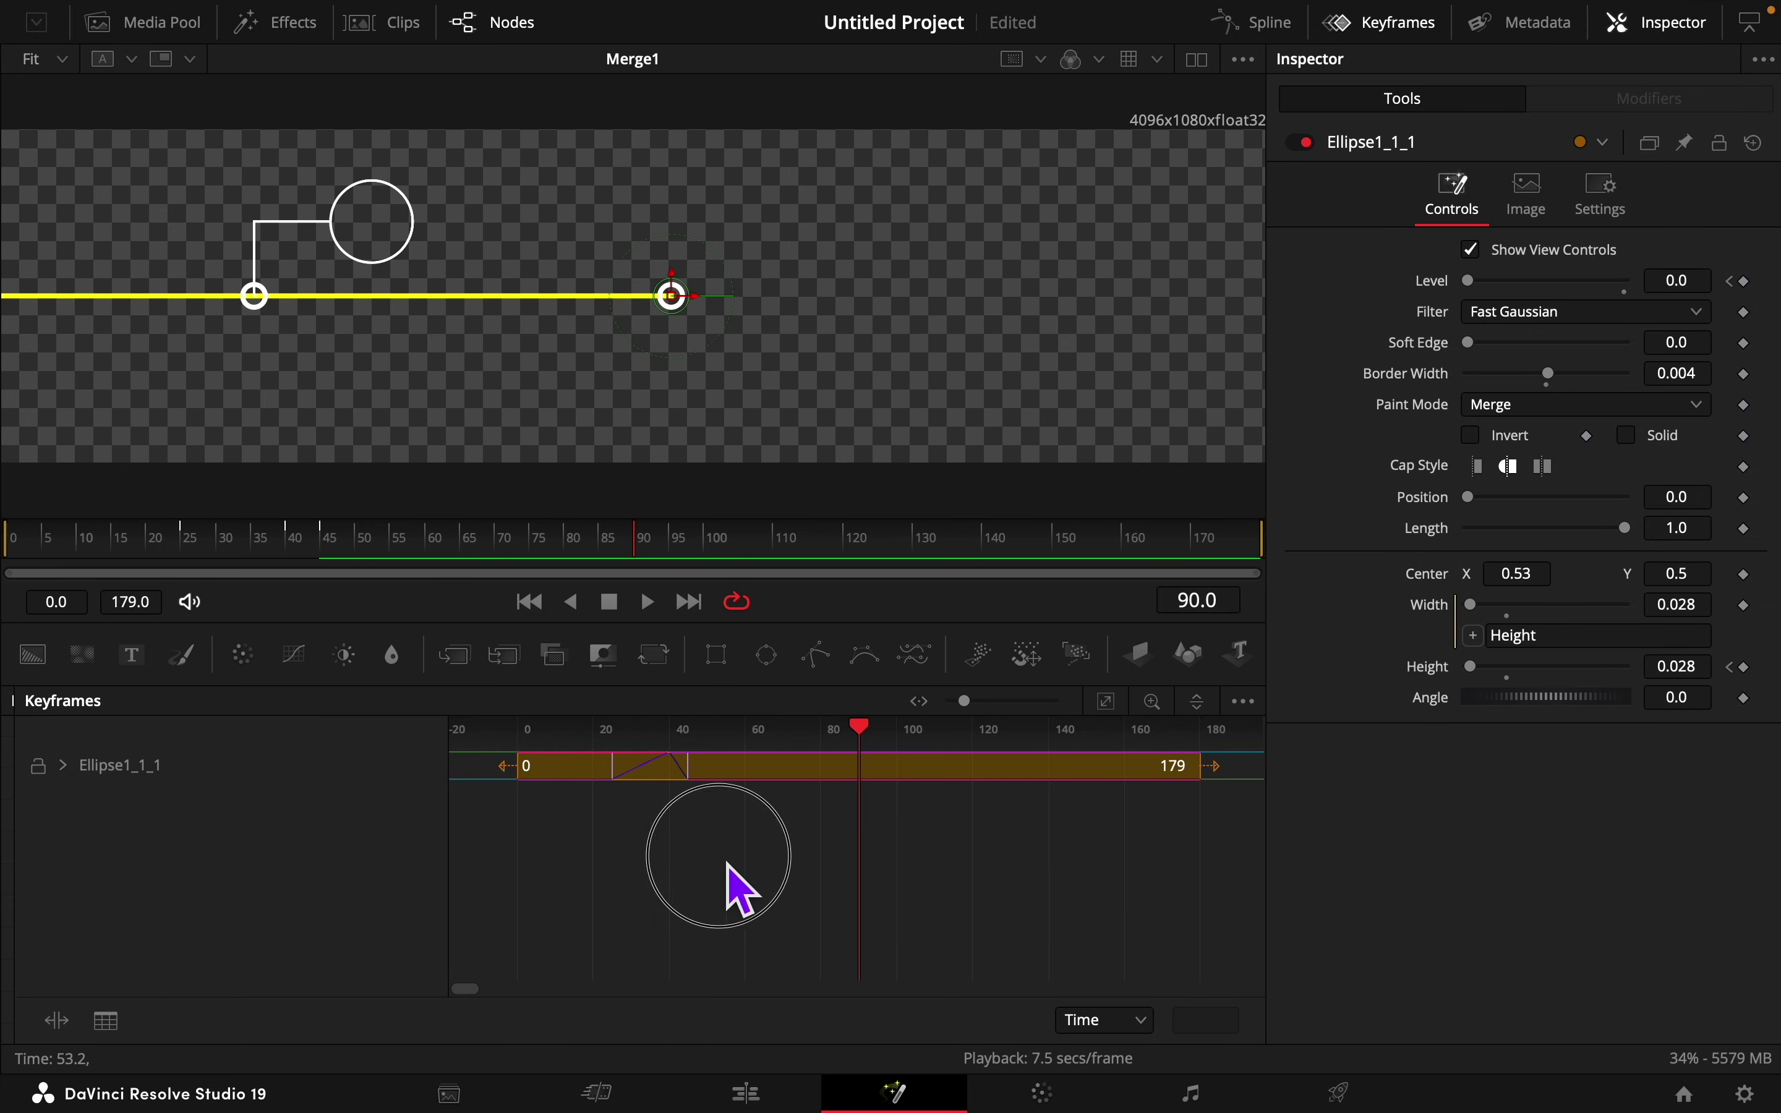
drag(820, 760, 809, 761)
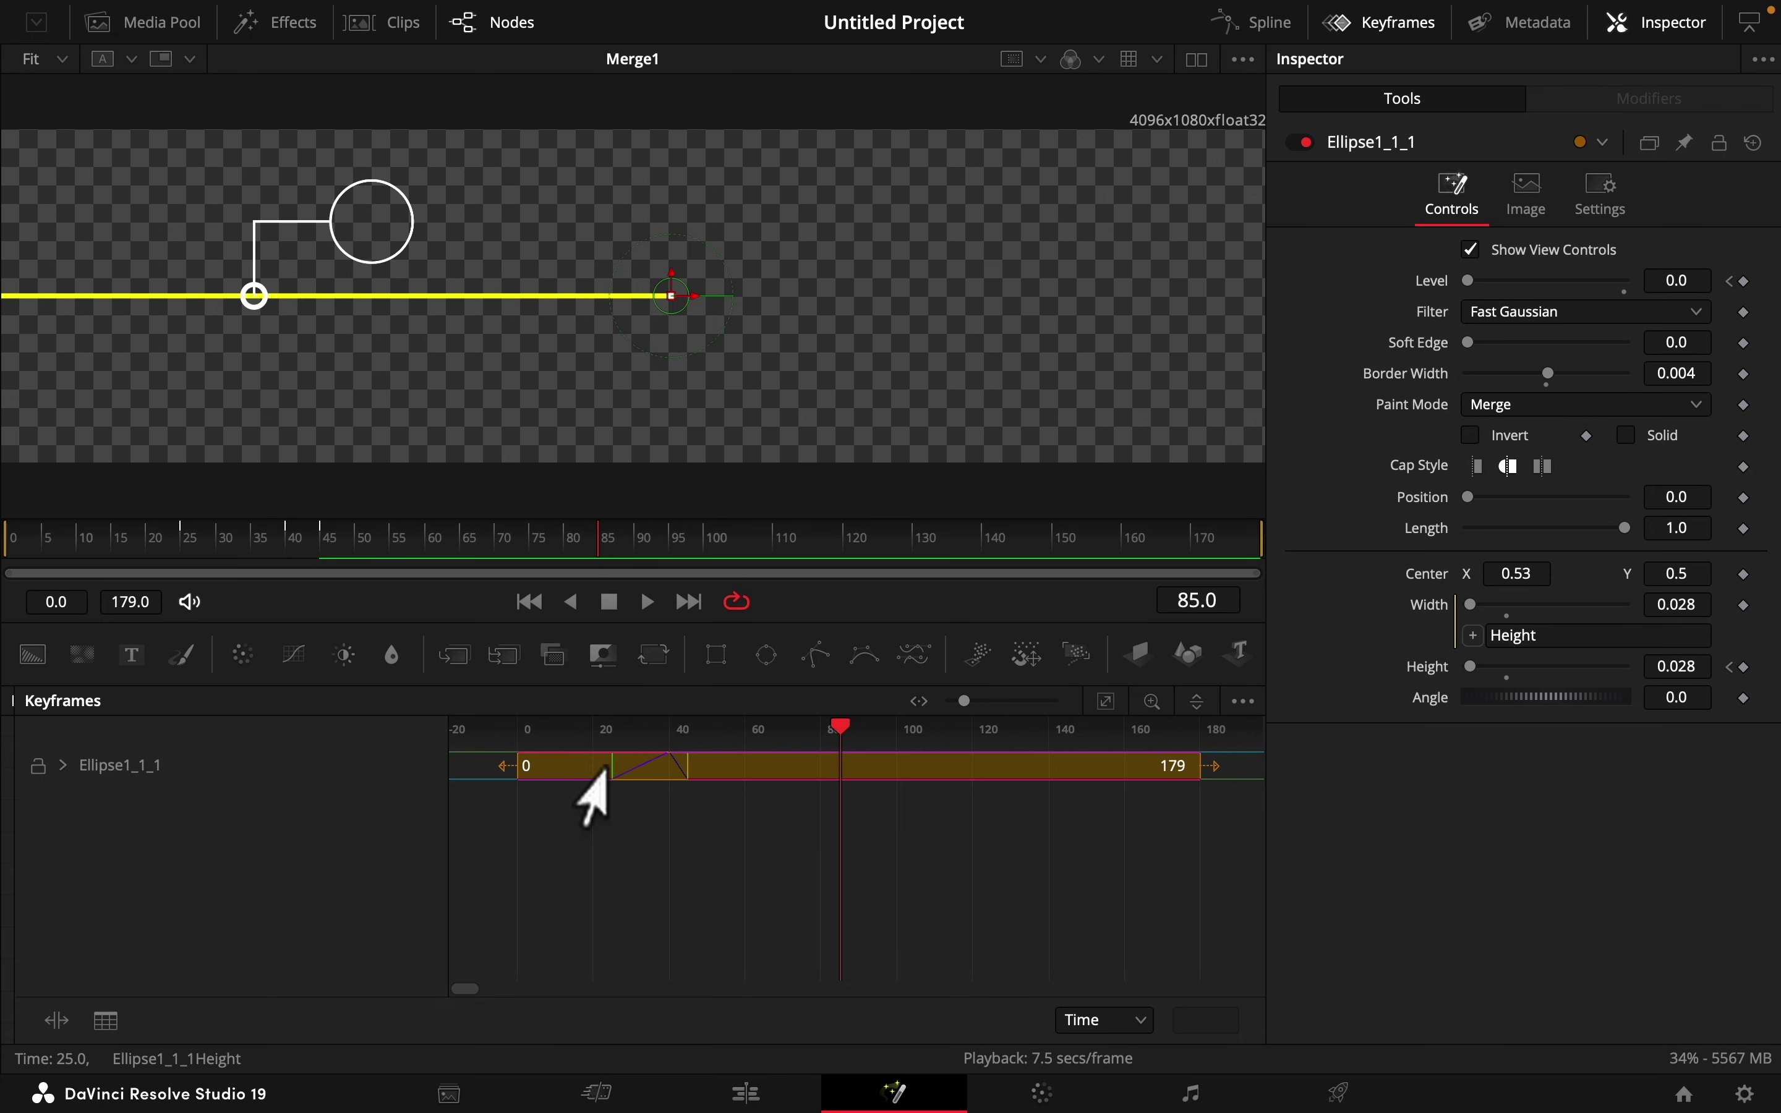
drag(597, 773, 847, 797)
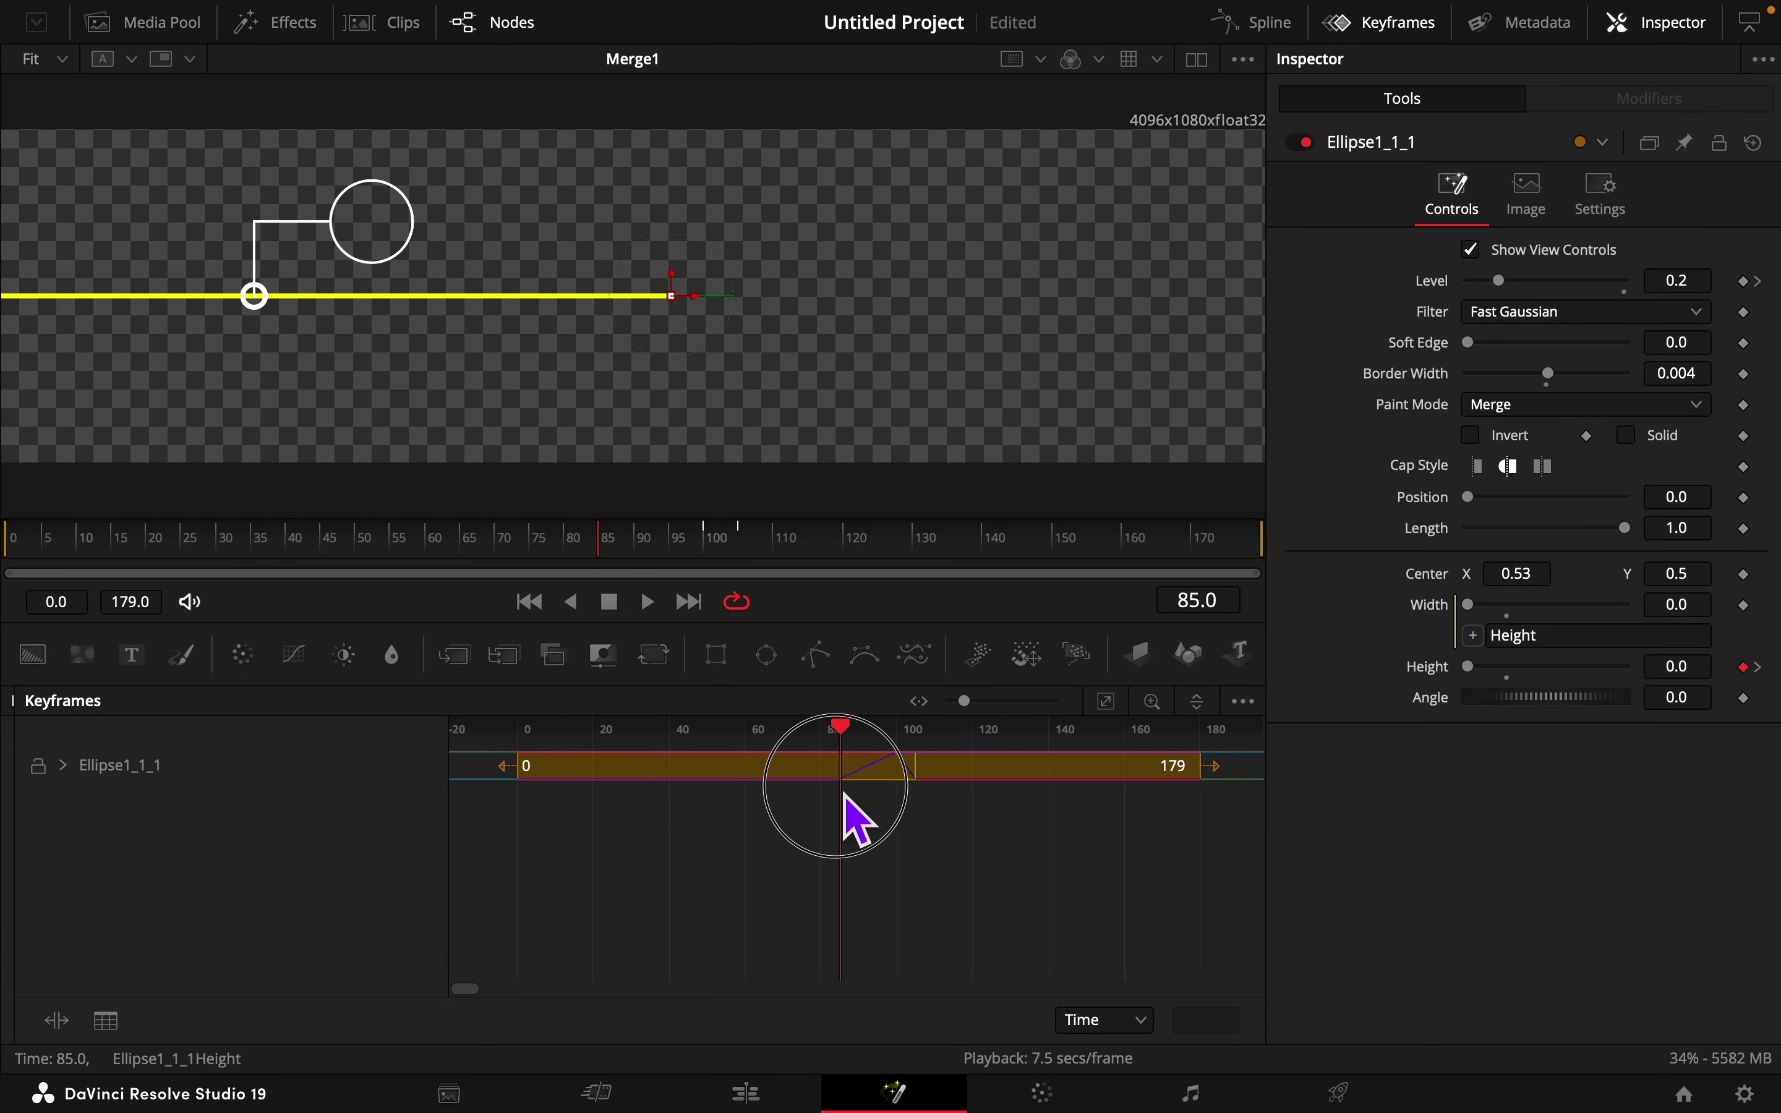
click(1394, 27)
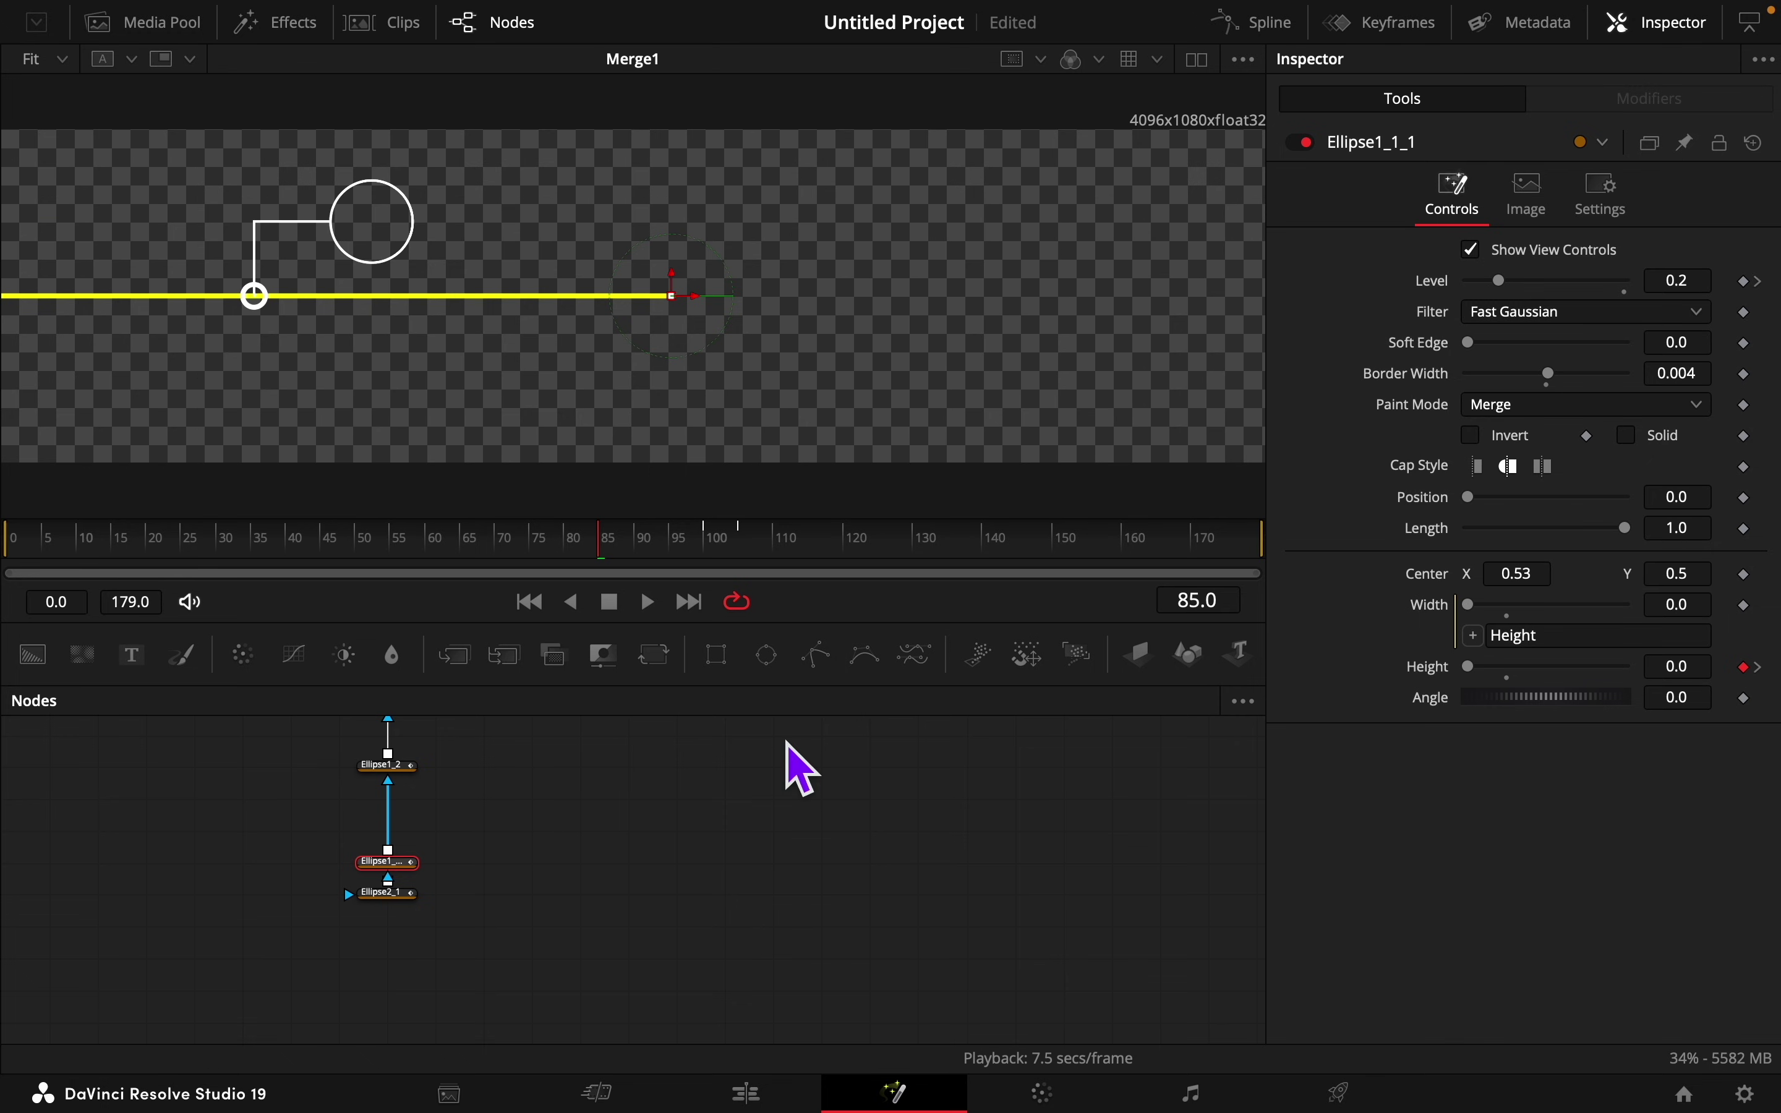
Step: Position the copied callout circle Ellipse2_1 below the yellow line with Center X 0.447 and Y 0.23
click(399, 894)
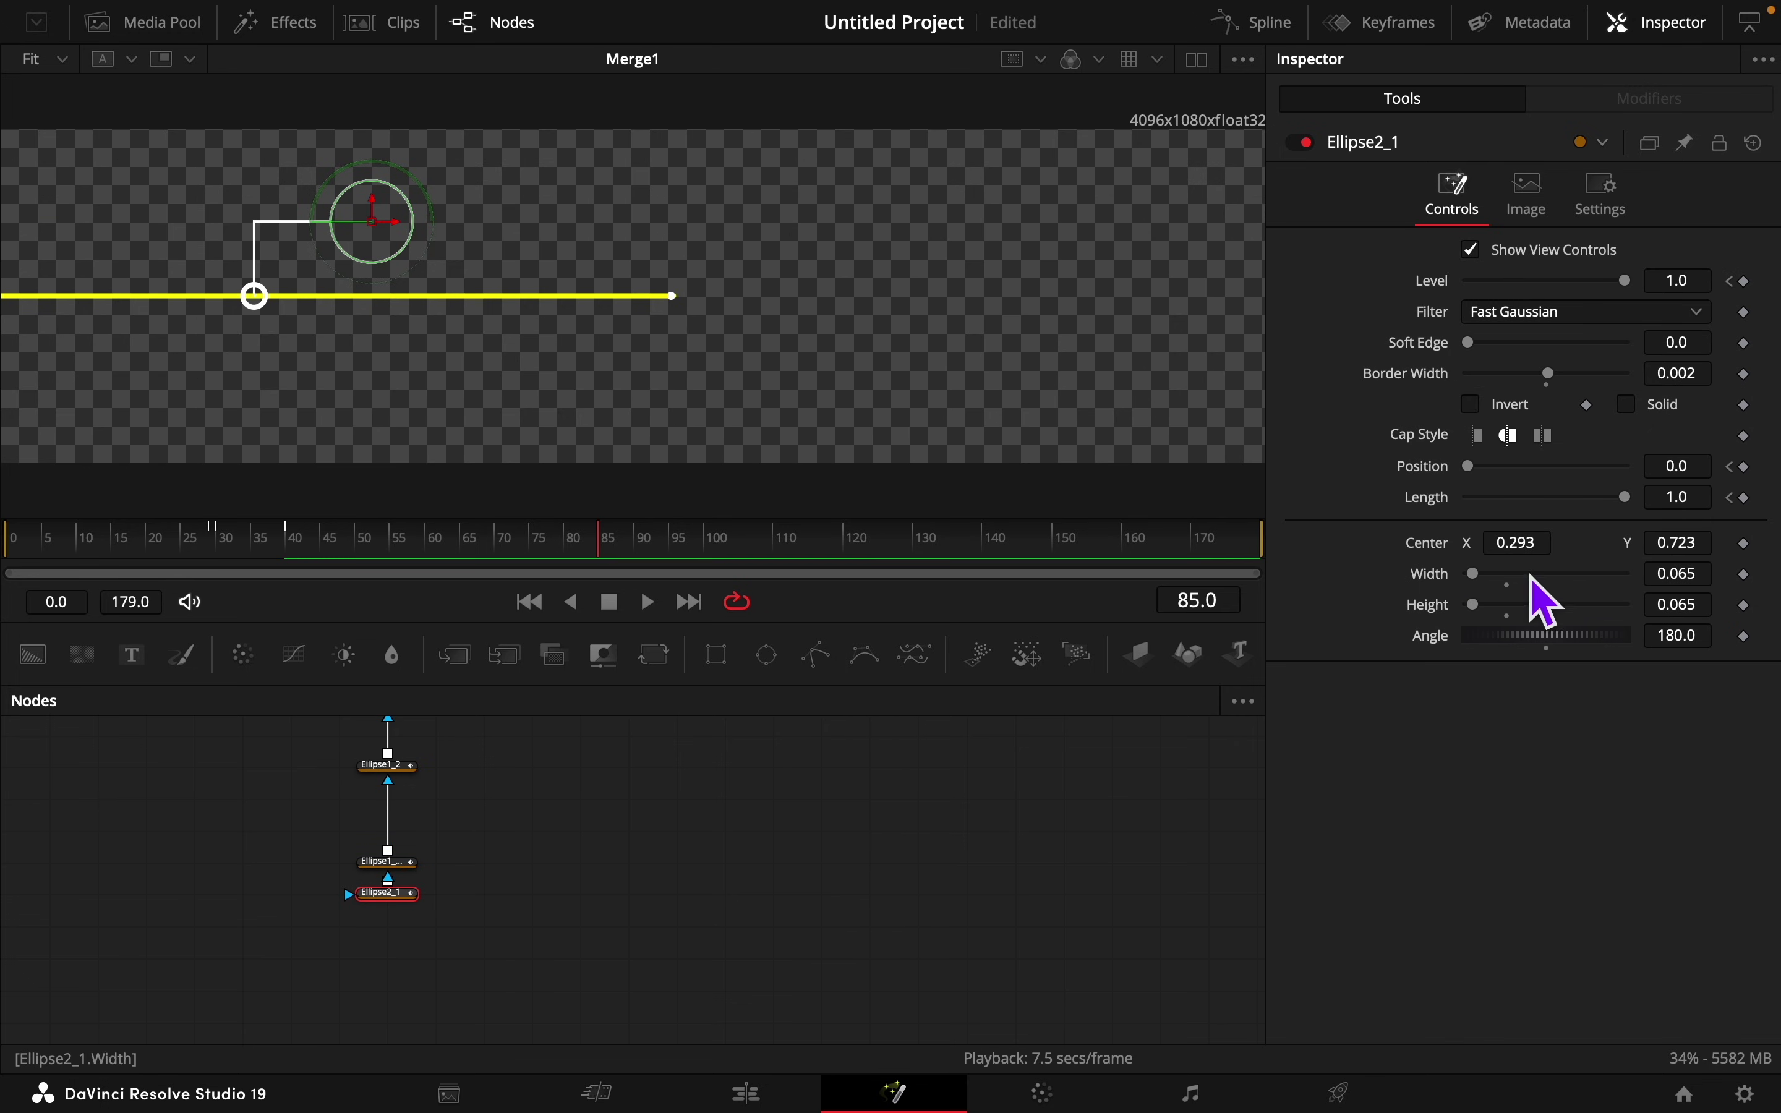
click(1542, 545)
key(BackSpace)
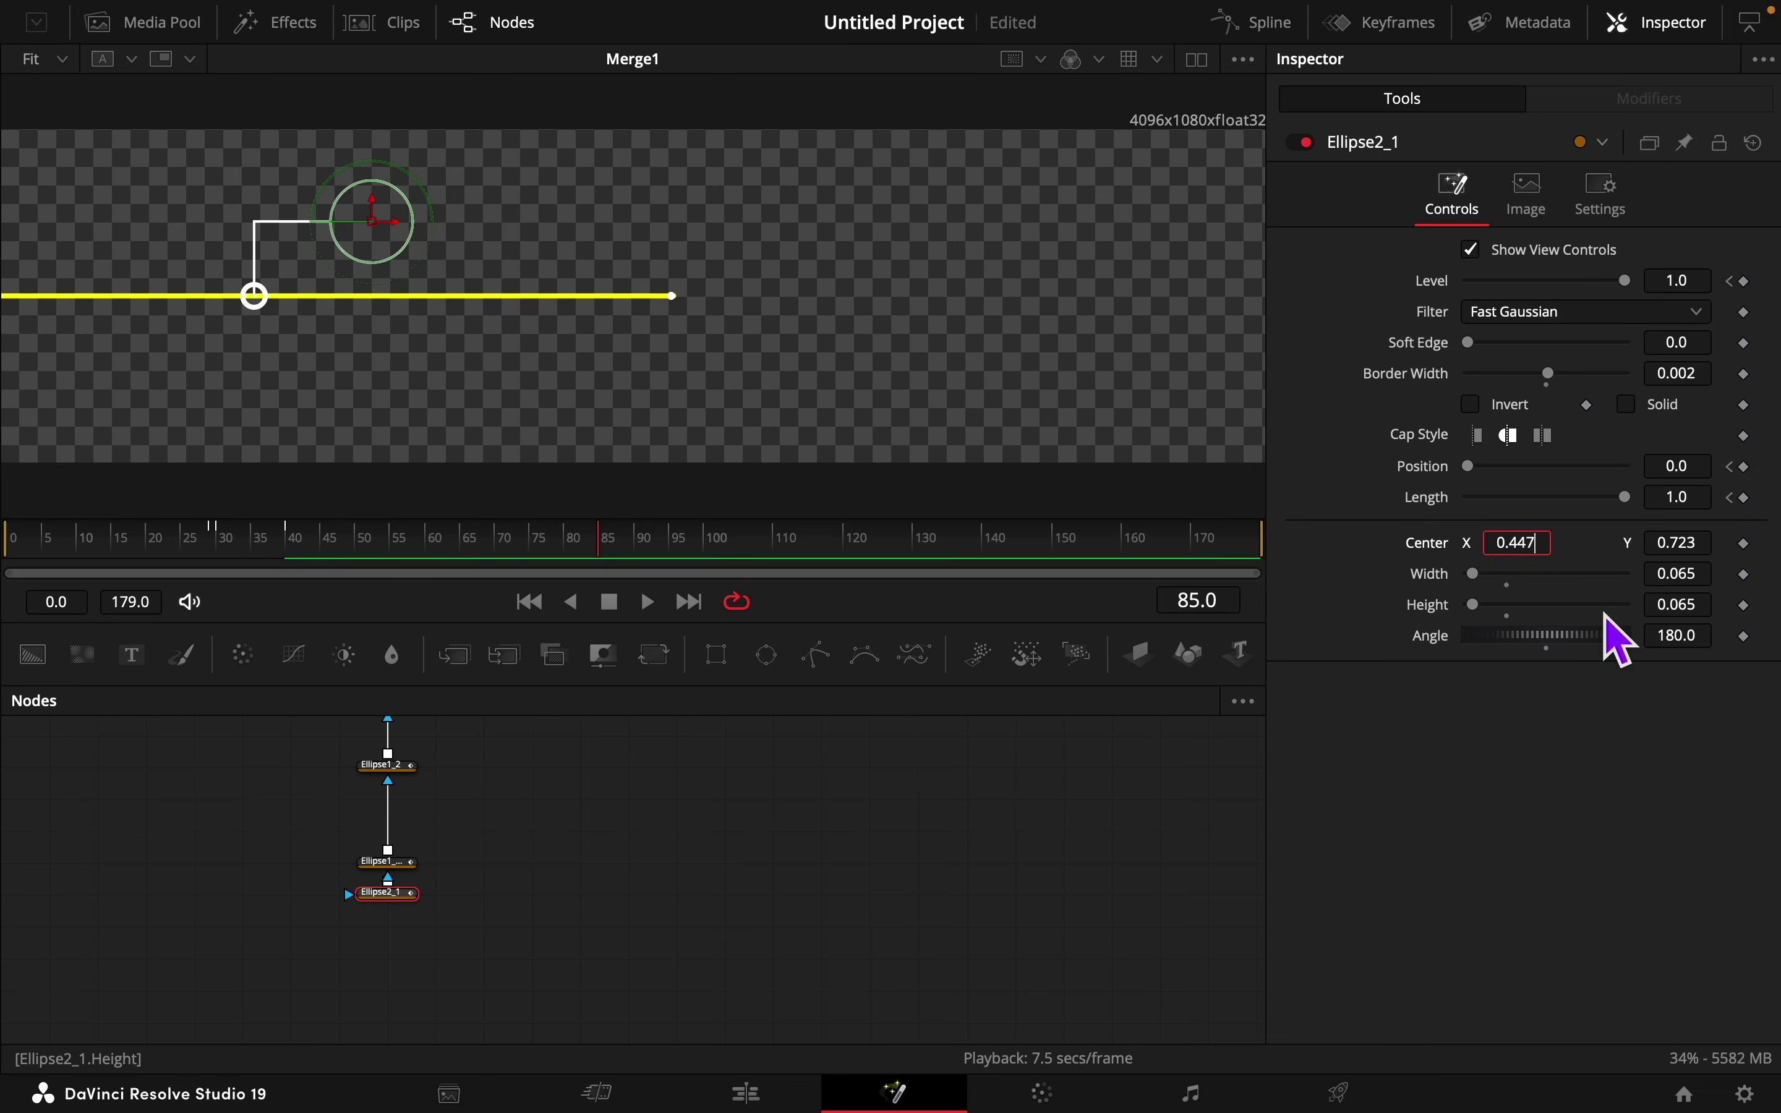
key(Tab)
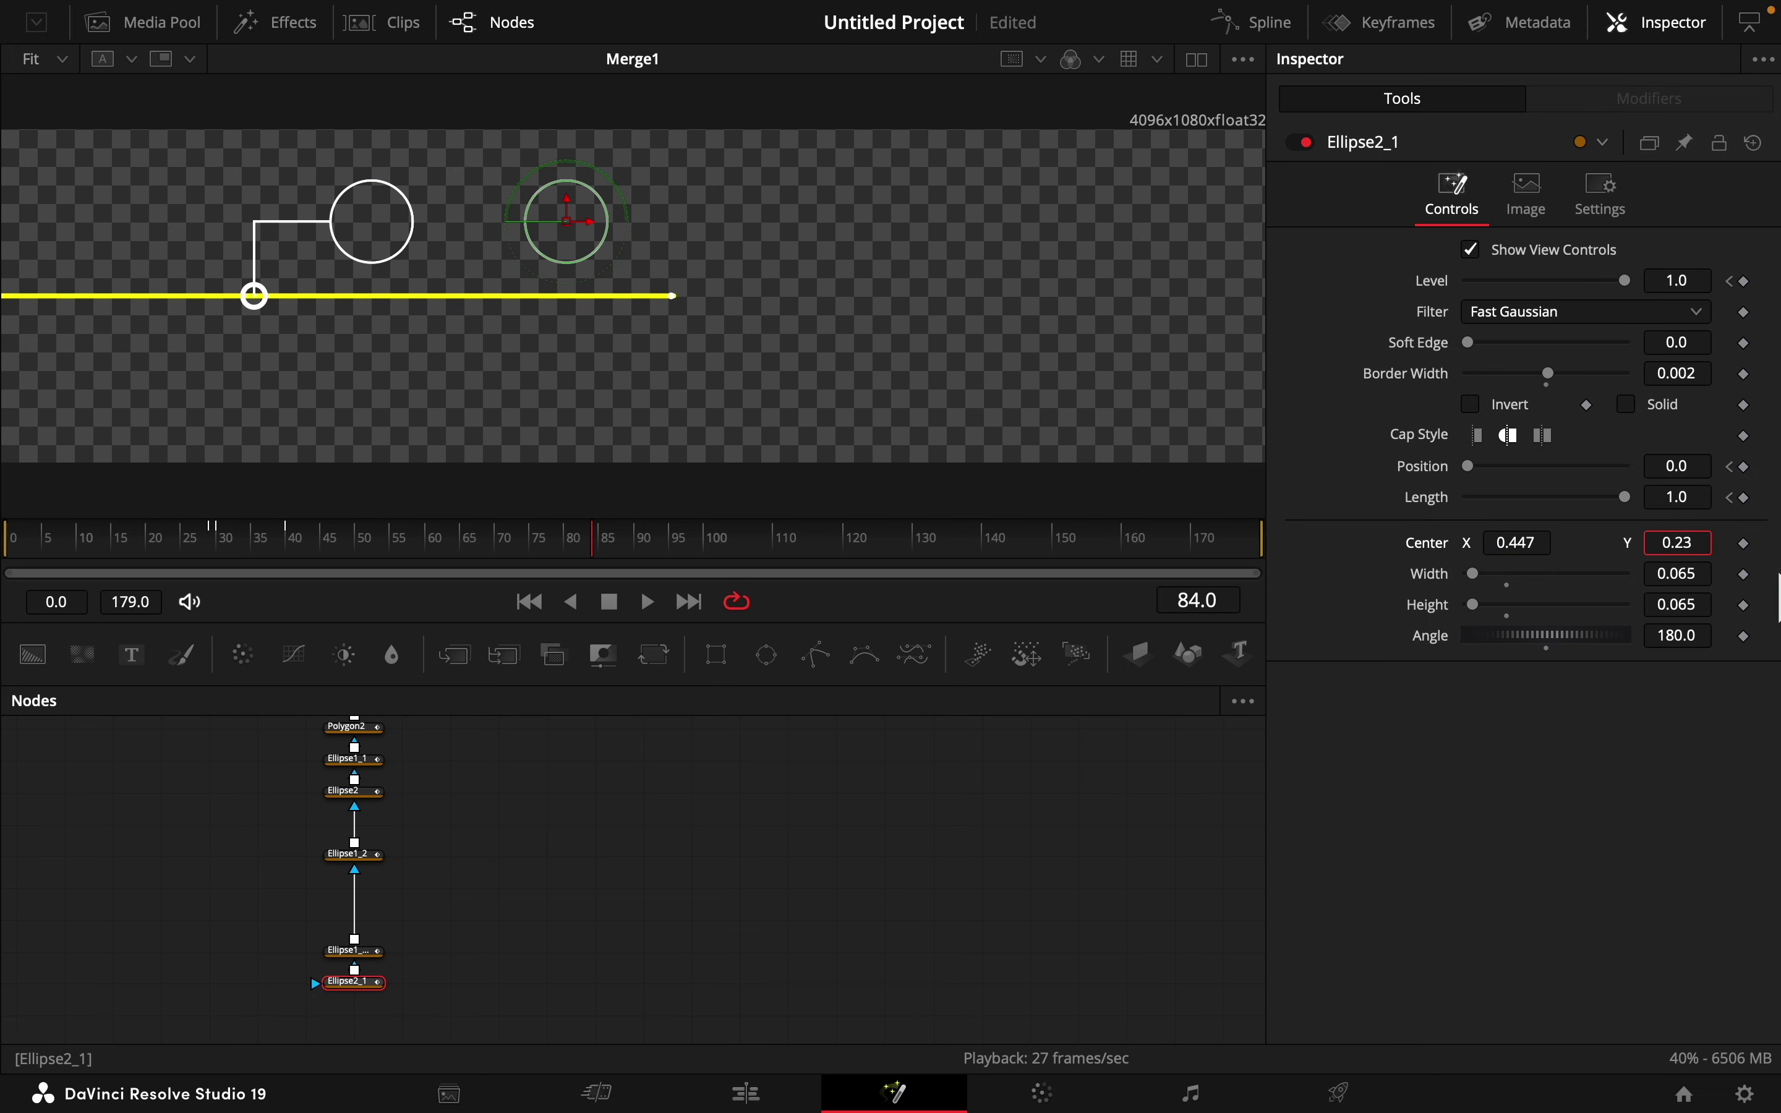
text(0.23)
key(Tab)
click(1542, 776)
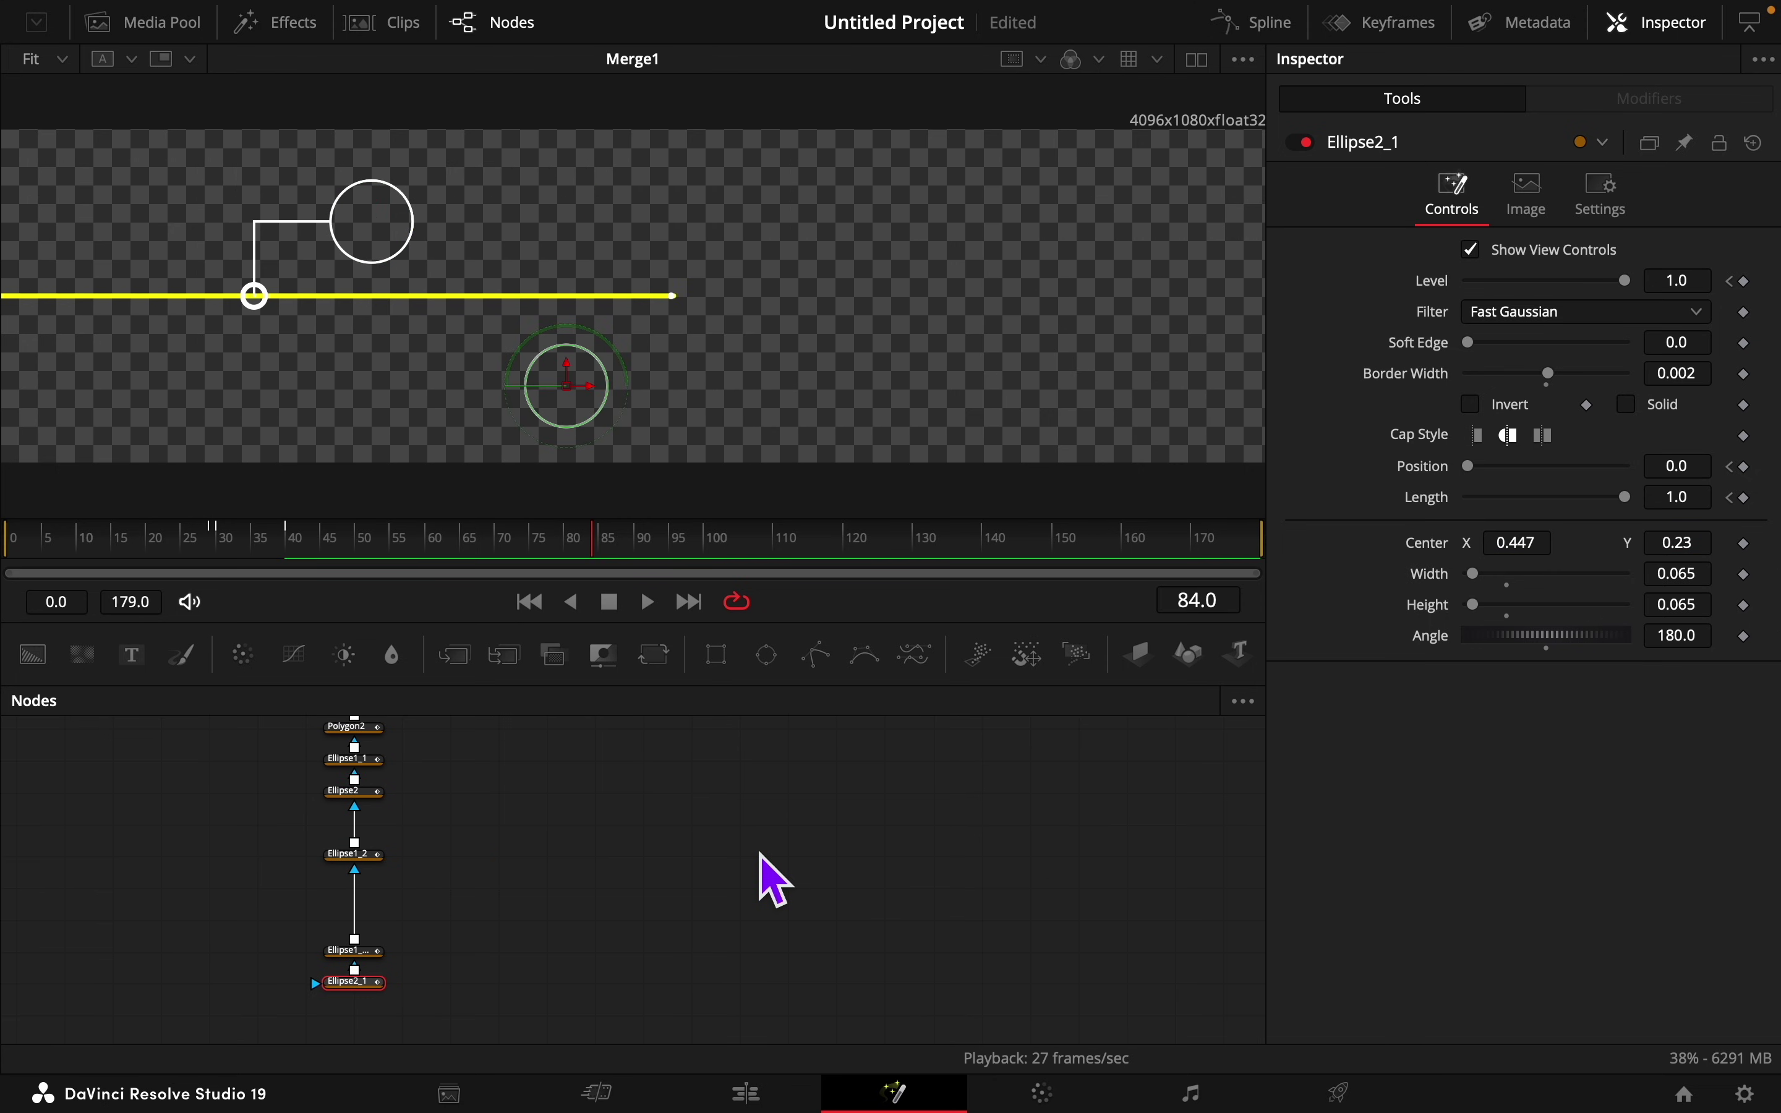
Step: Set the Angle of the copied callout circle to 0
click(1680, 637)
text(0)
key(Tab)
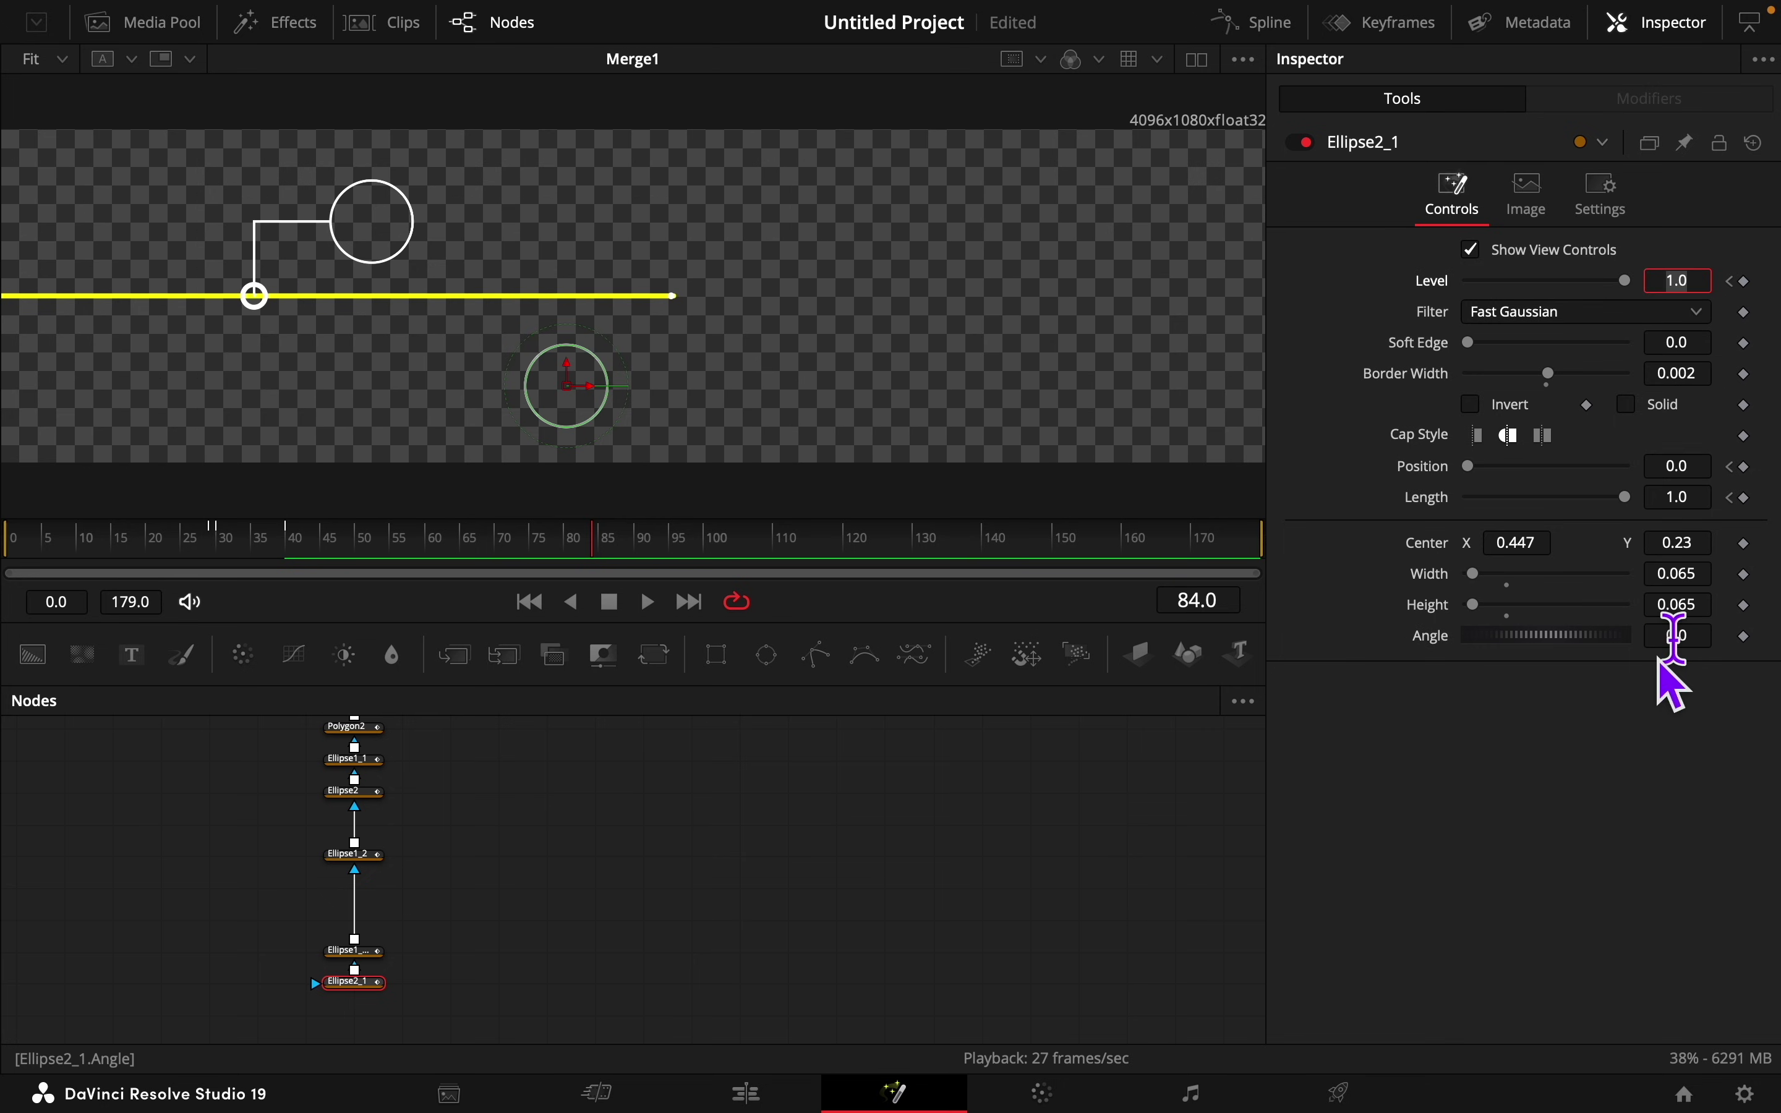
Step: Shift the copied callout circle's keyframes so its animation runs from frame 89 to frame 100
click(1387, 23)
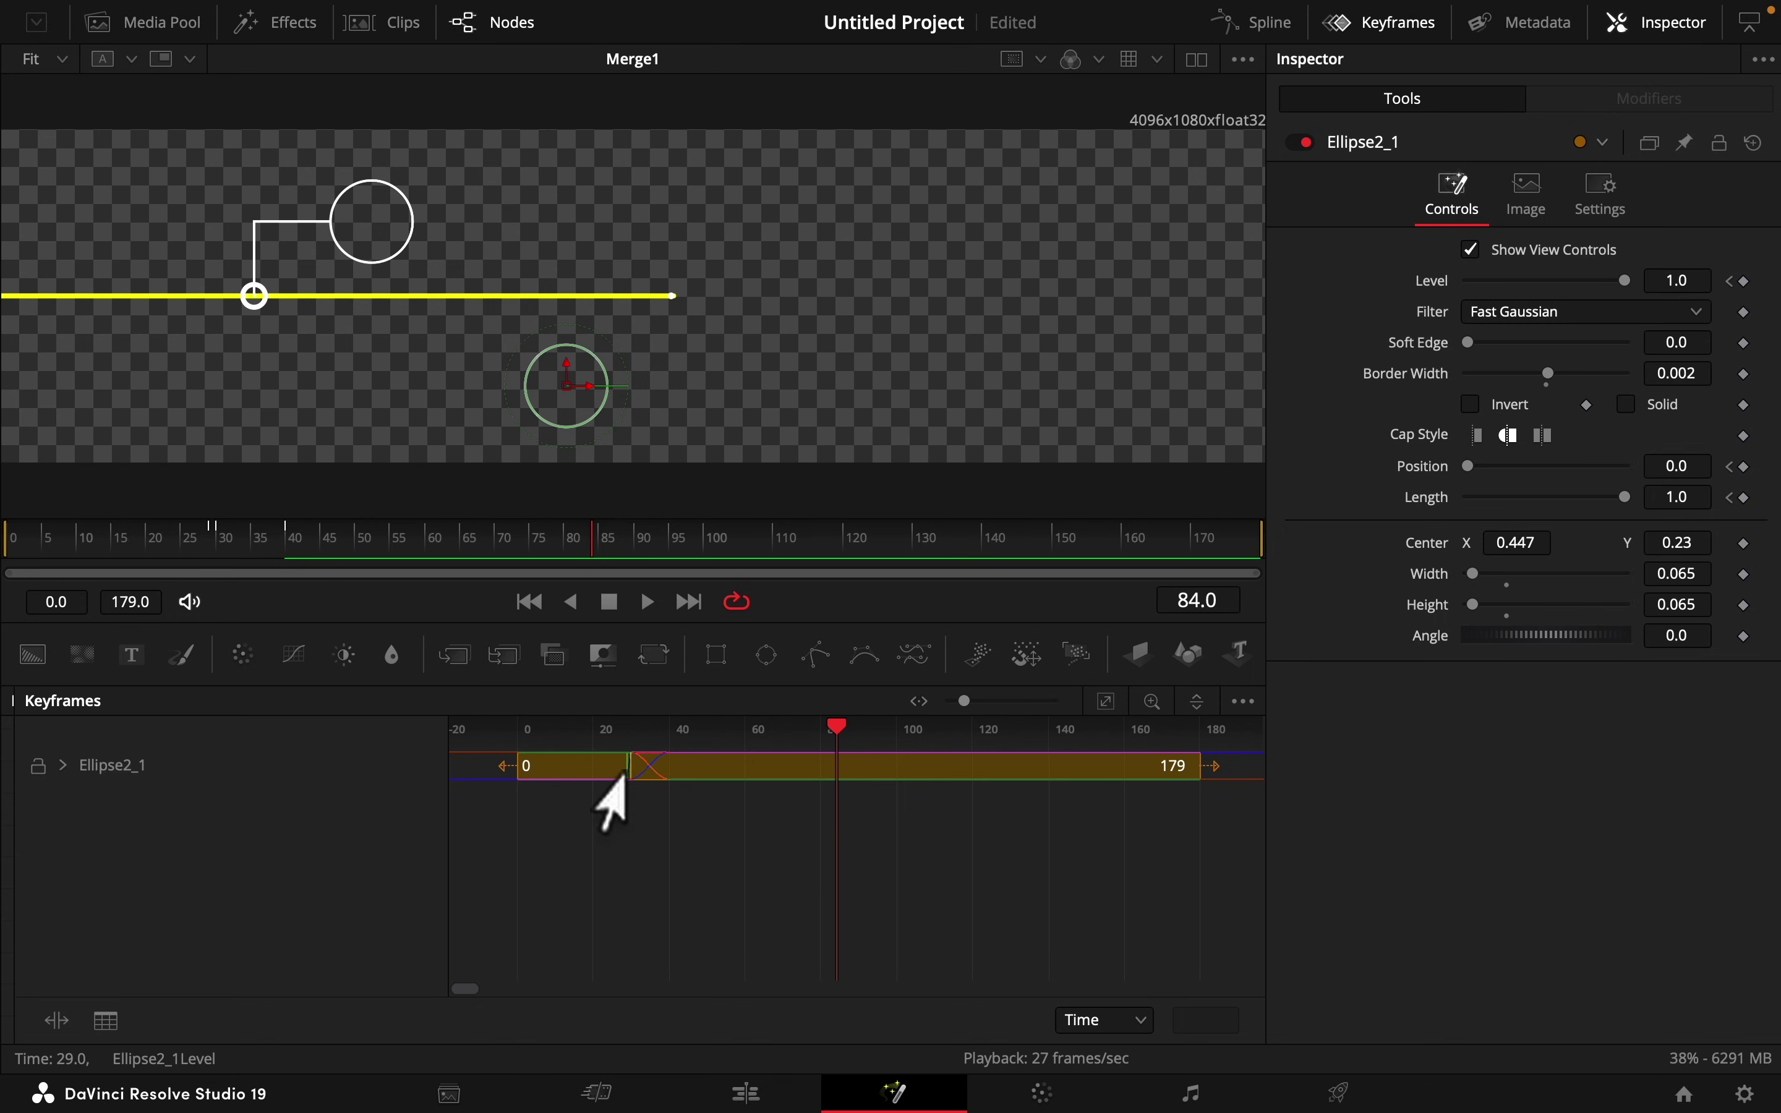
drag(622, 774, 866, 801)
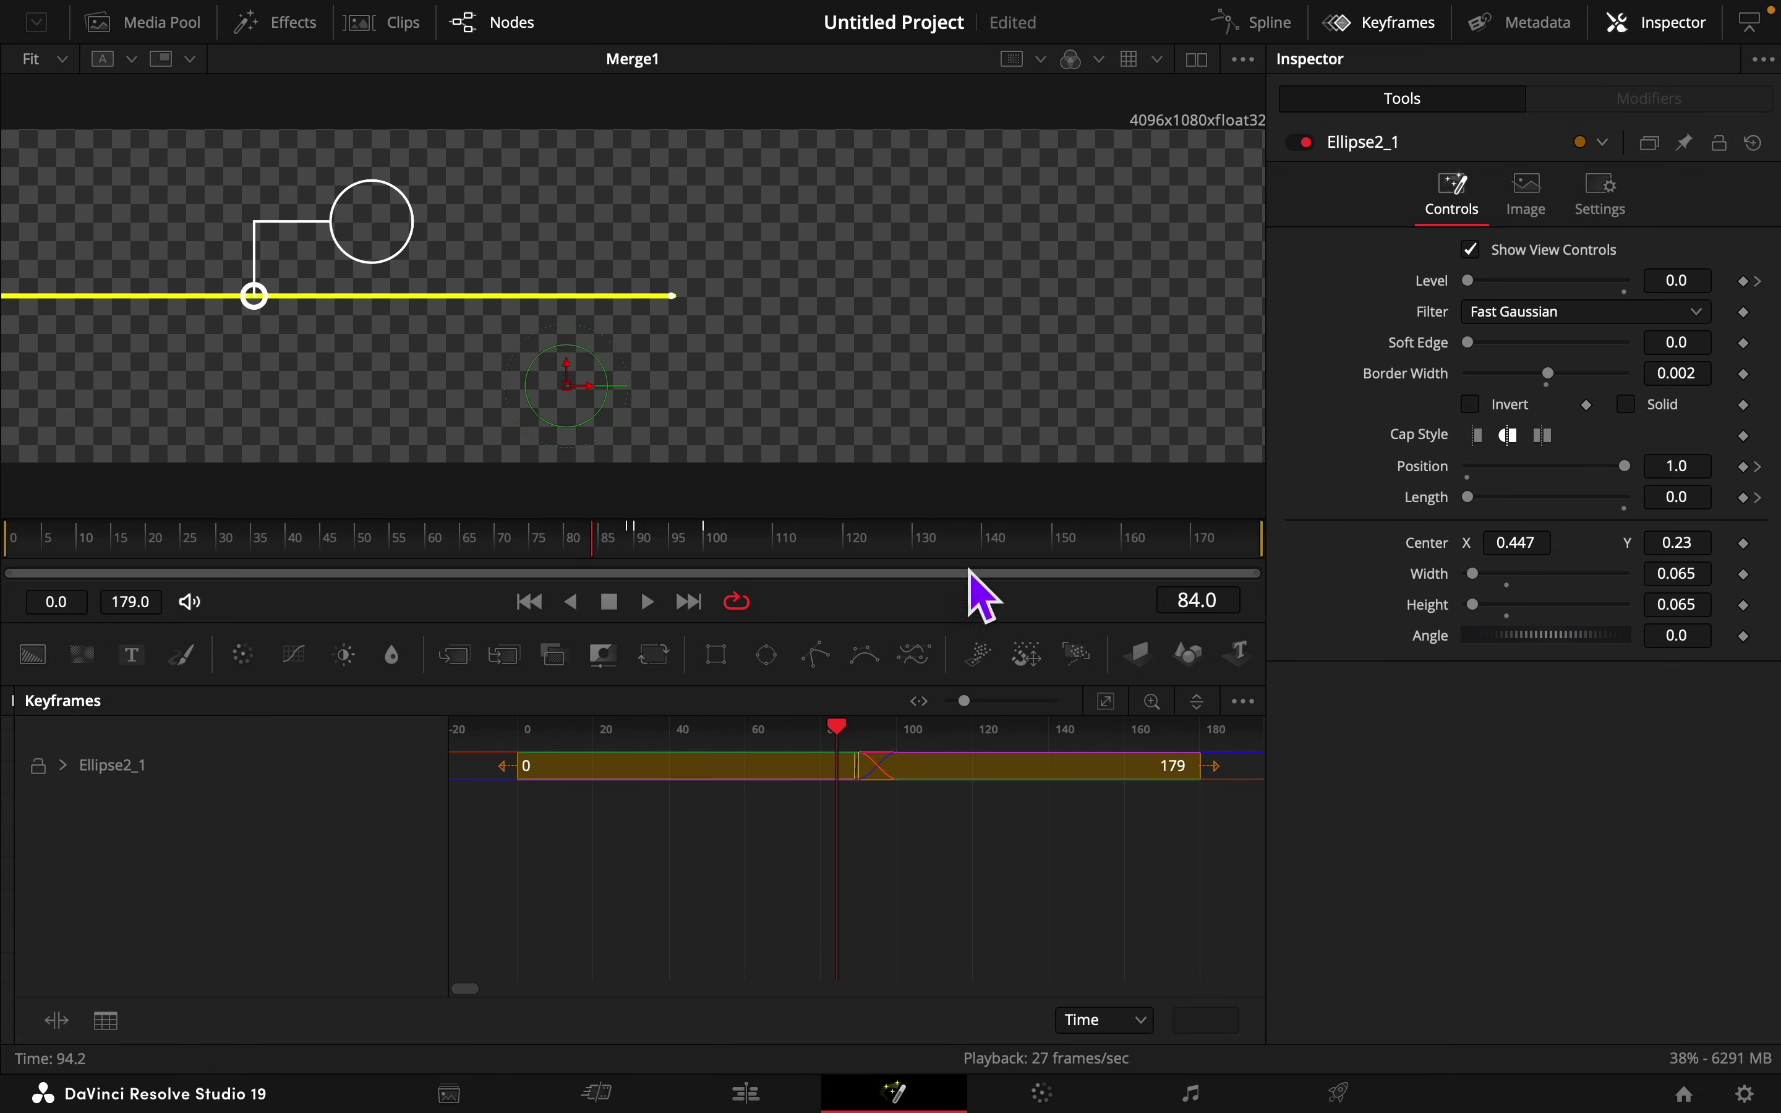
click(1409, 34)
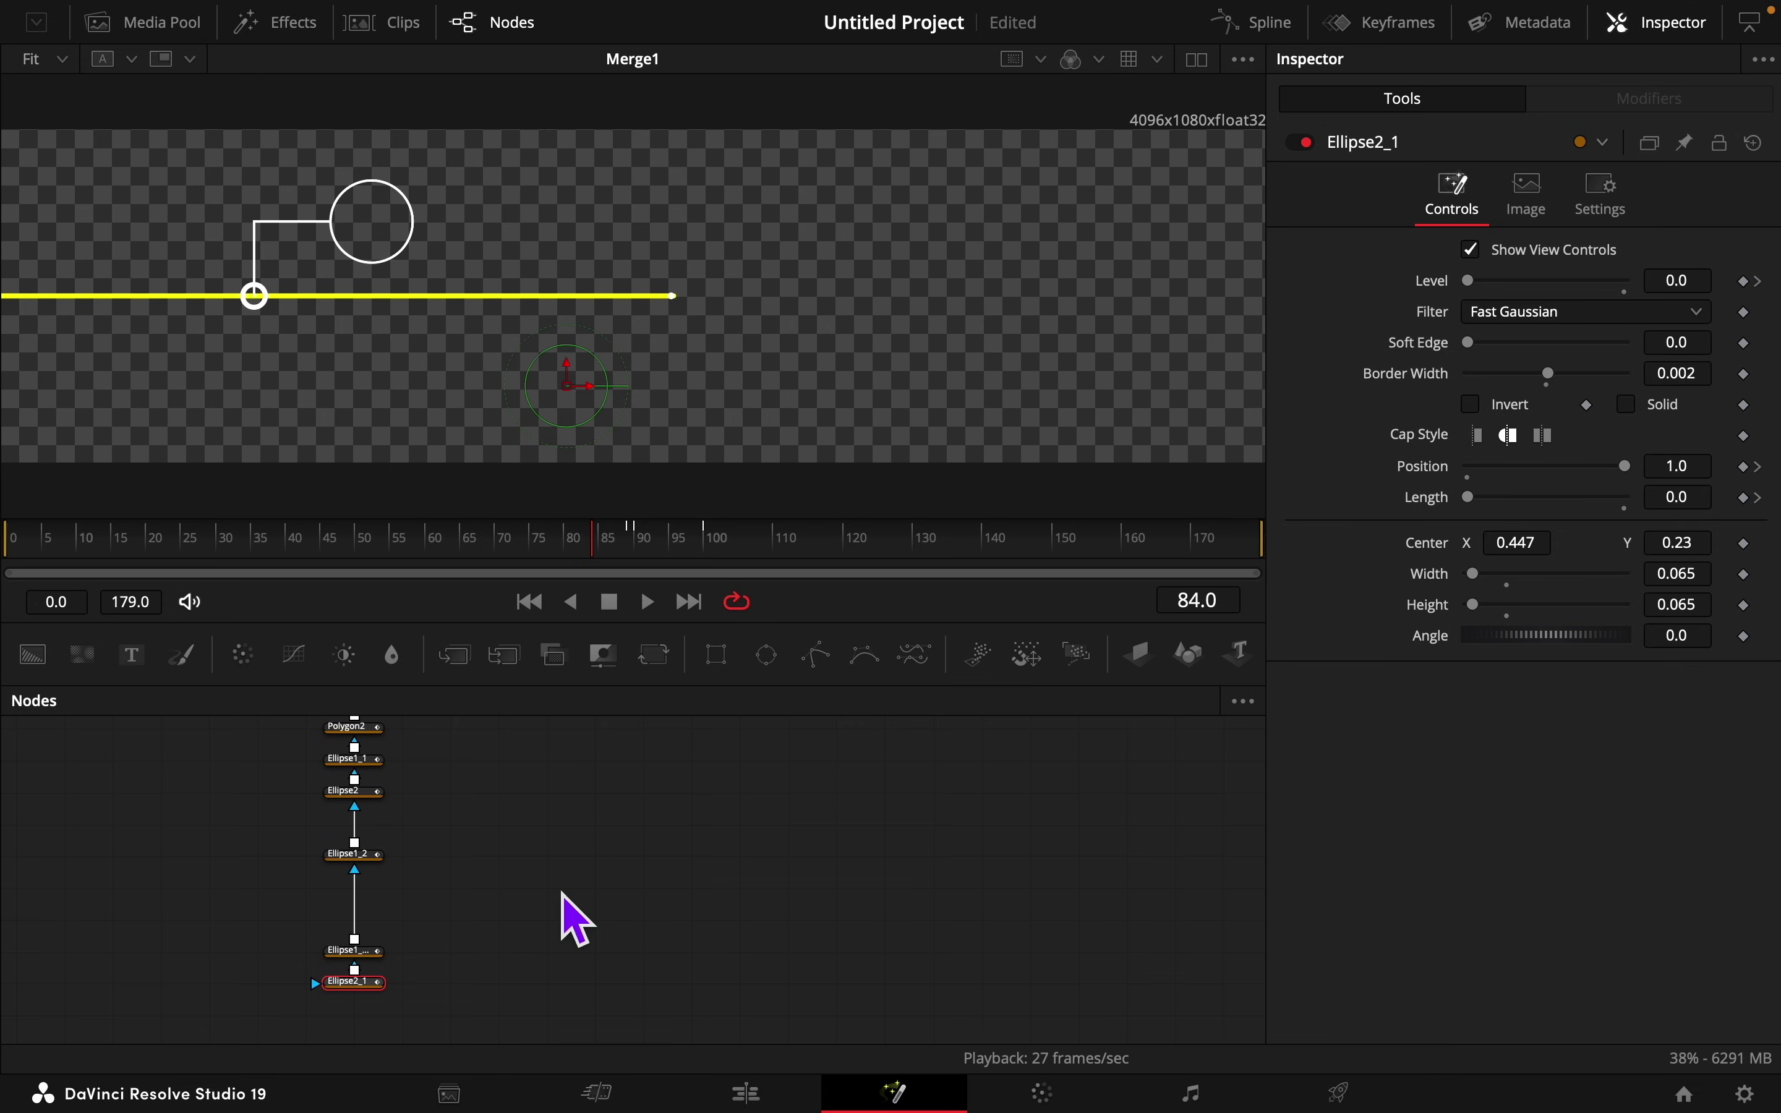
Step: Add a Polygon mask node and connect it between the Ellipse1_2 and Ellipse1_1_1 nodes
click(500, 916)
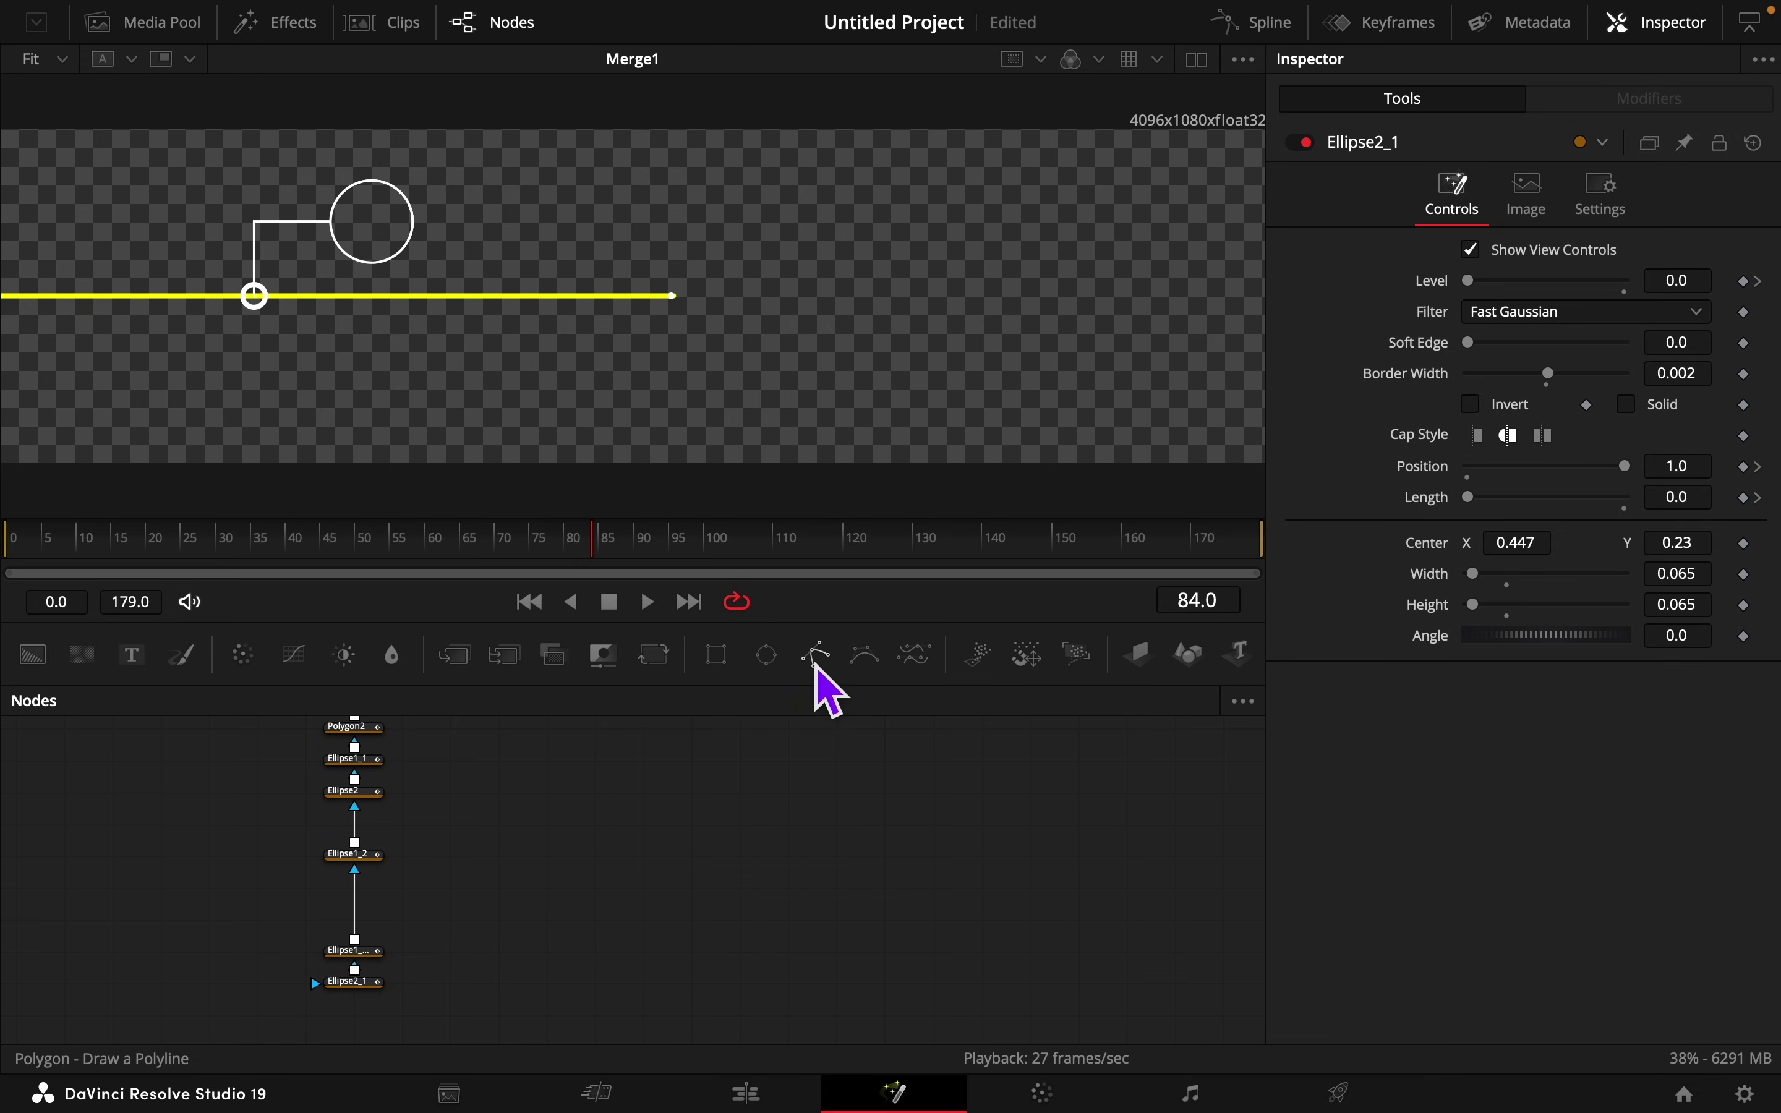
drag(816, 654, 377, 898)
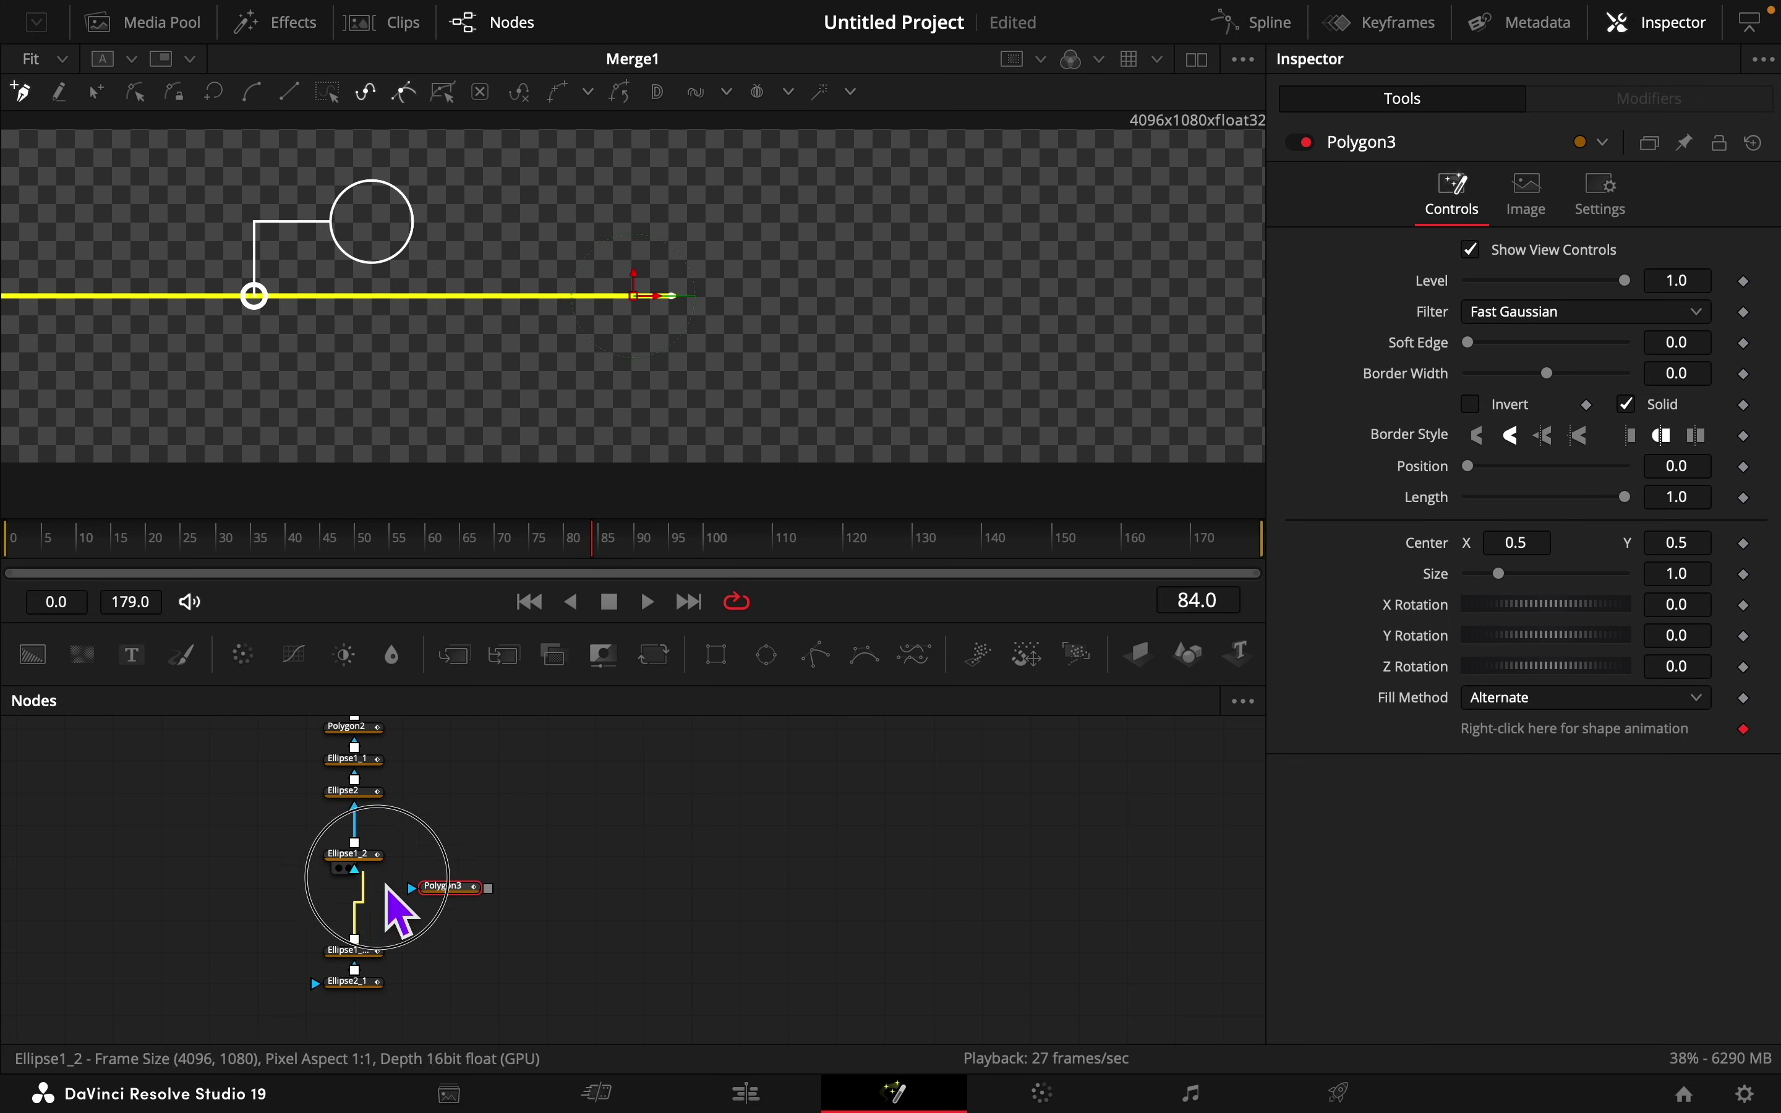
drag(490, 889, 357, 854)
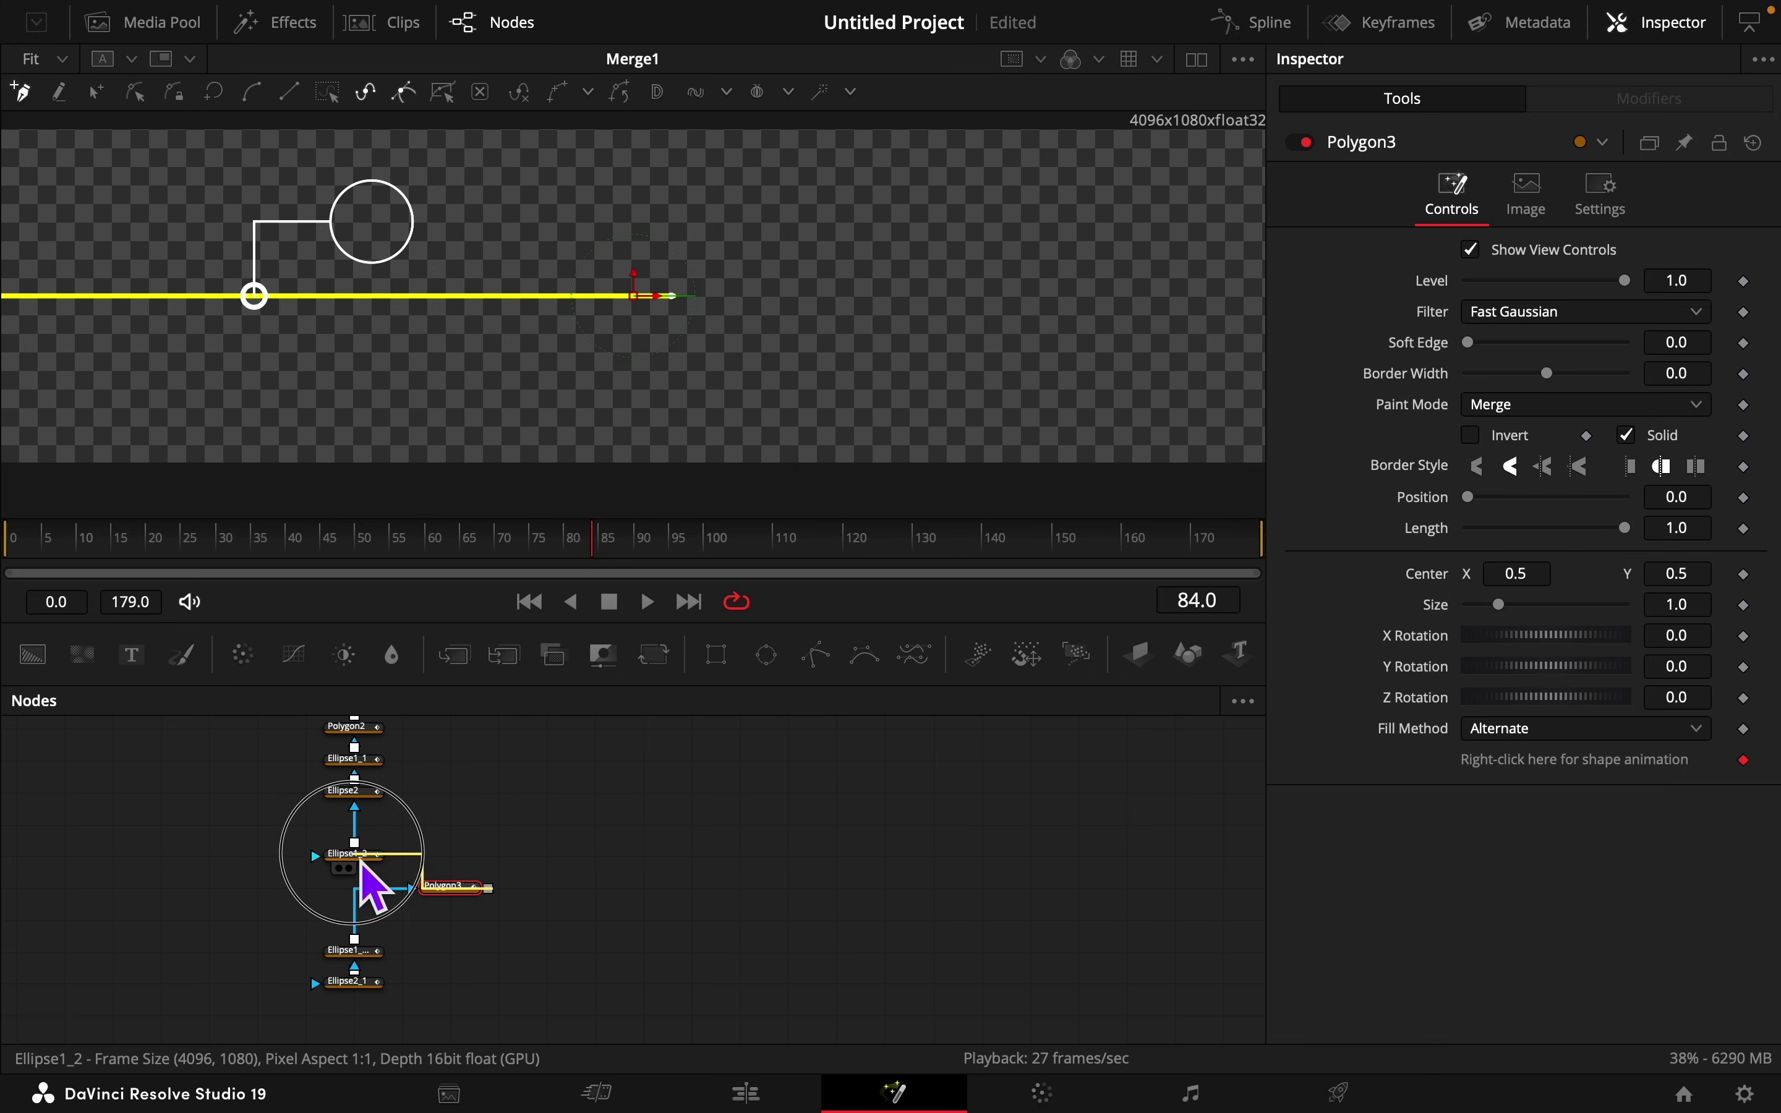
Step: At frame 104, draw an L-shaped polyline from the second stop ring down and across to the edge of the lower callout circle
drag(635, 537, 736, 538)
click(666, 854)
click(445, 887)
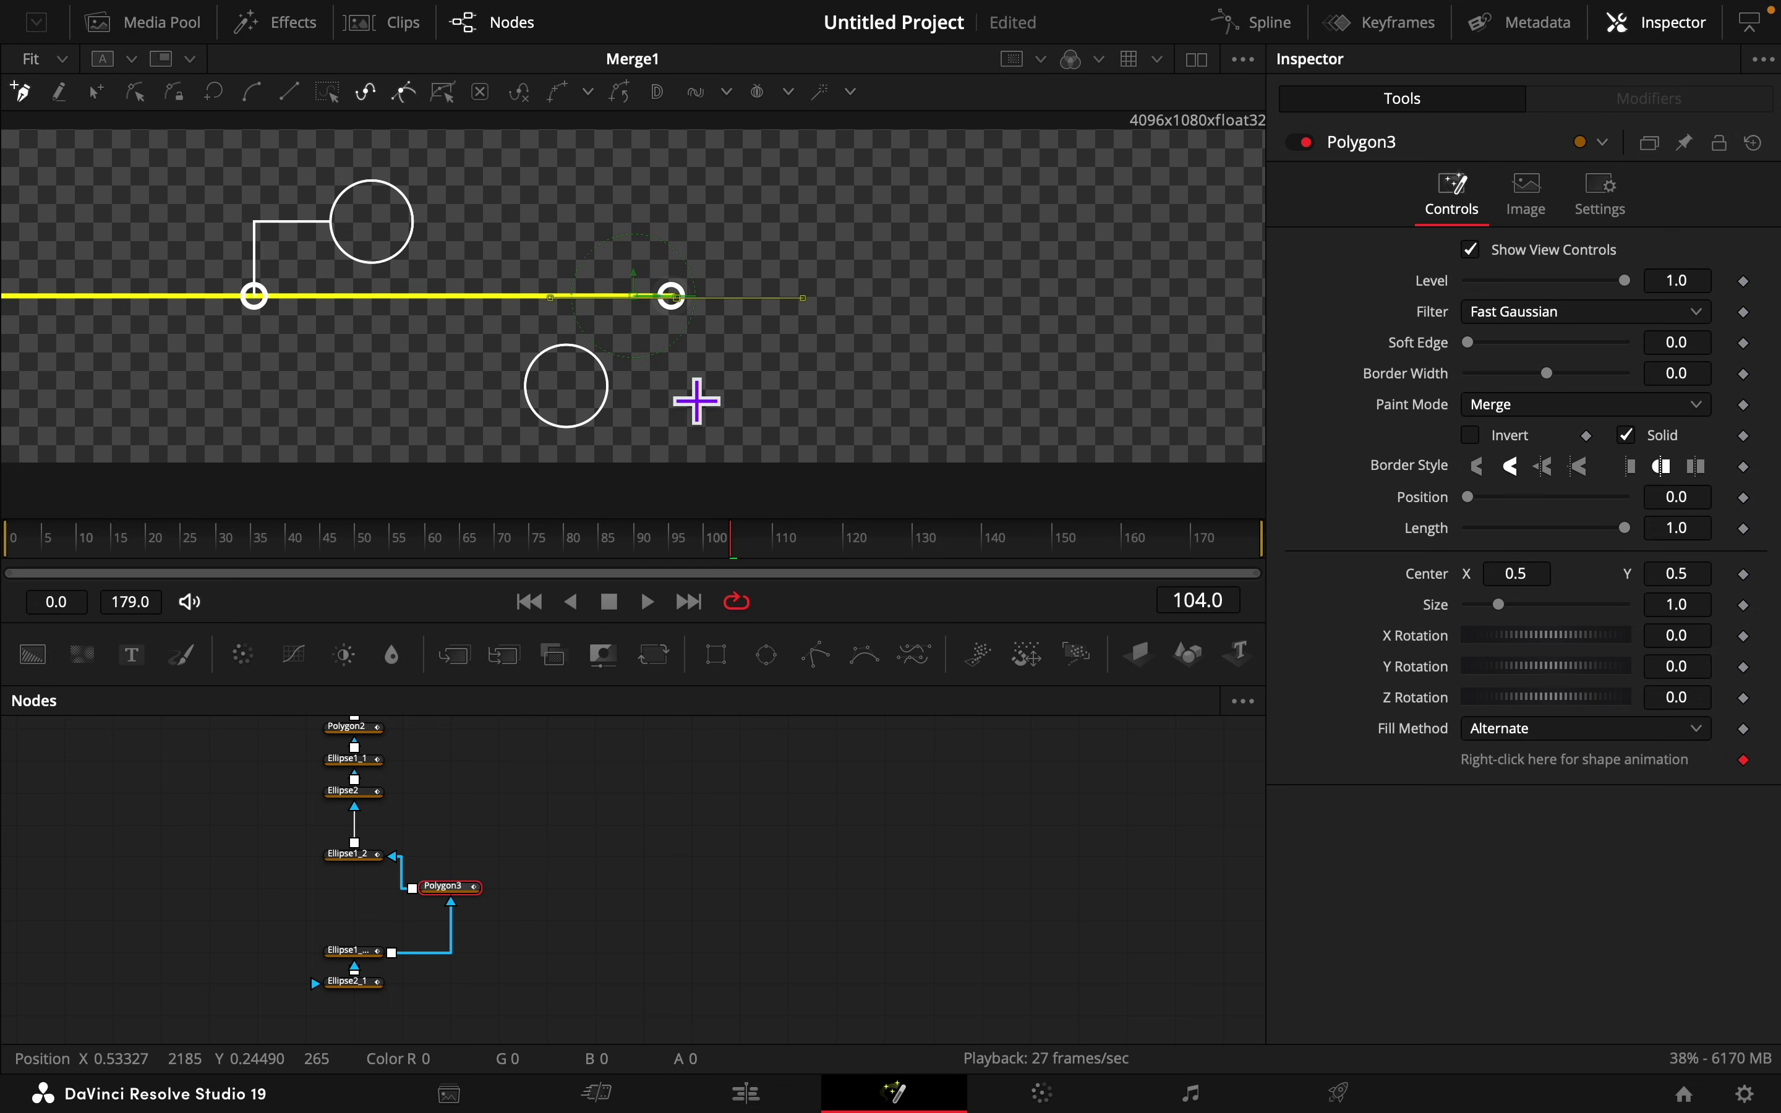
click(675, 388)
click(610, 387)
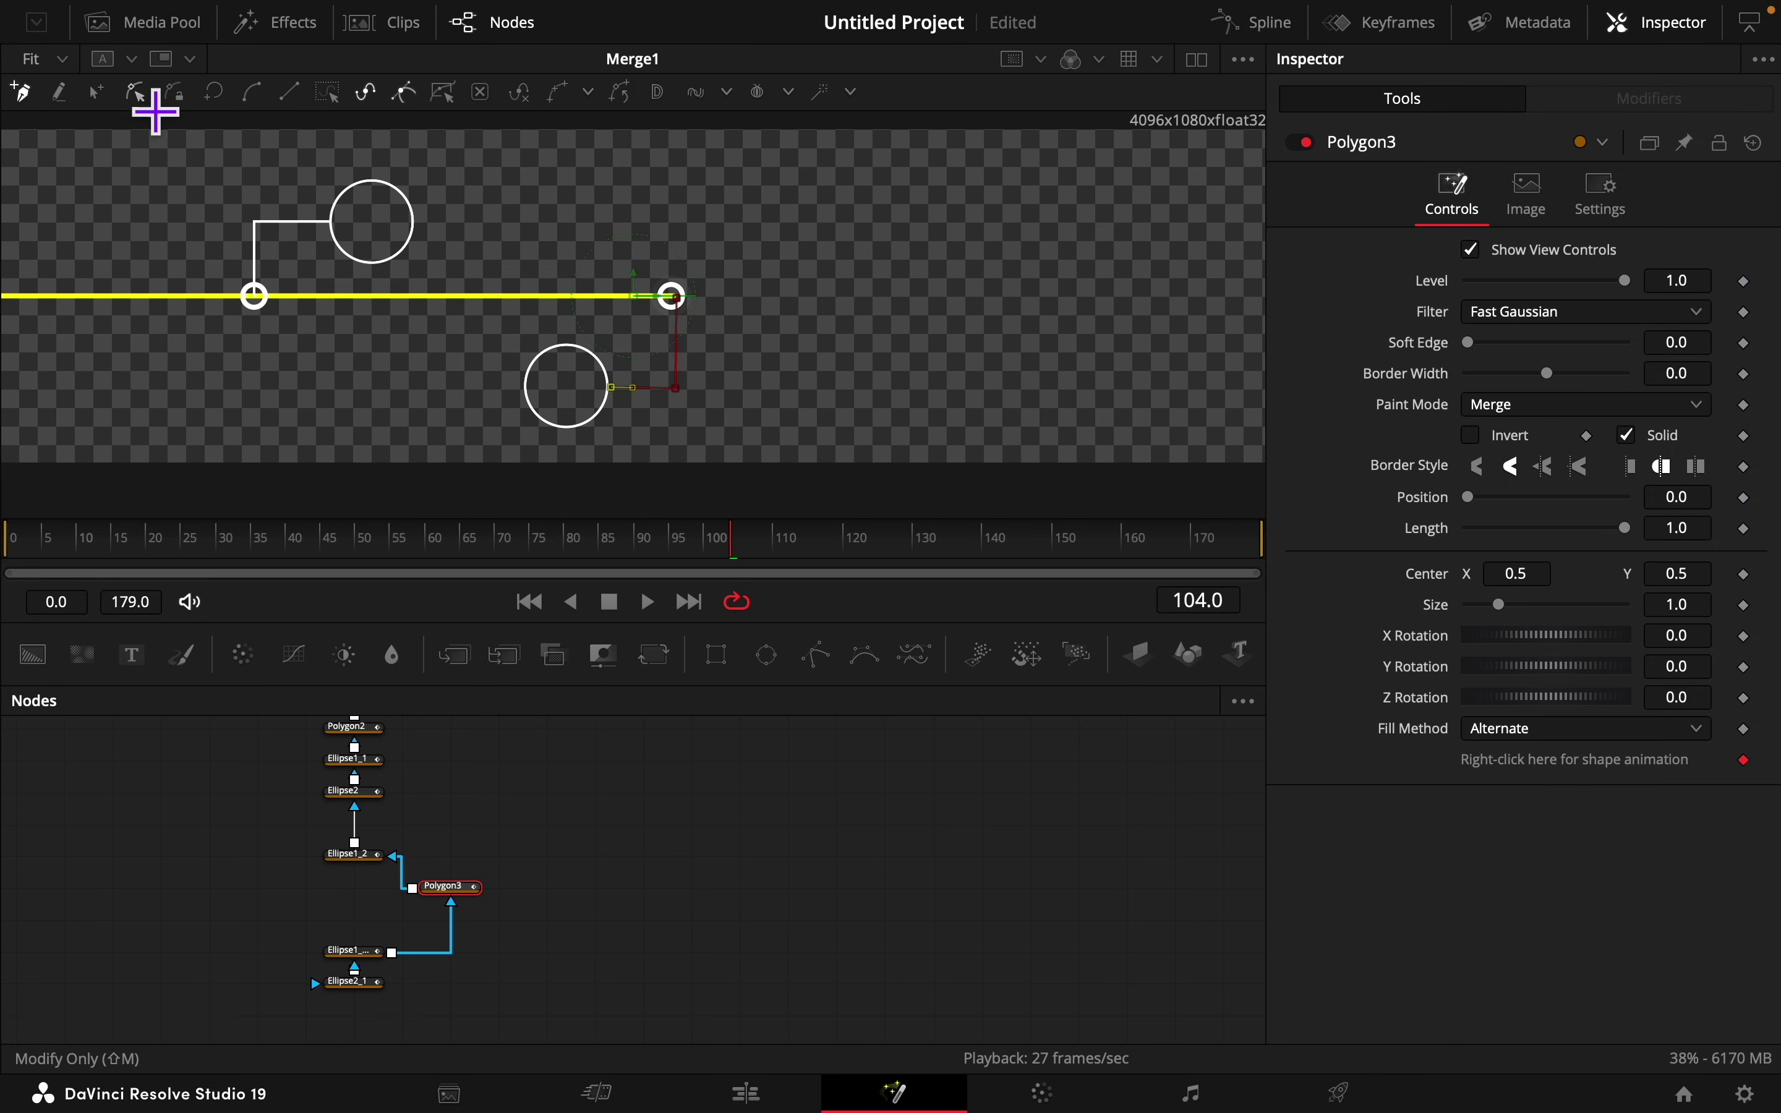
Step: Publish the new polyline's points and remove its automatic shape animation
click(95, 93)
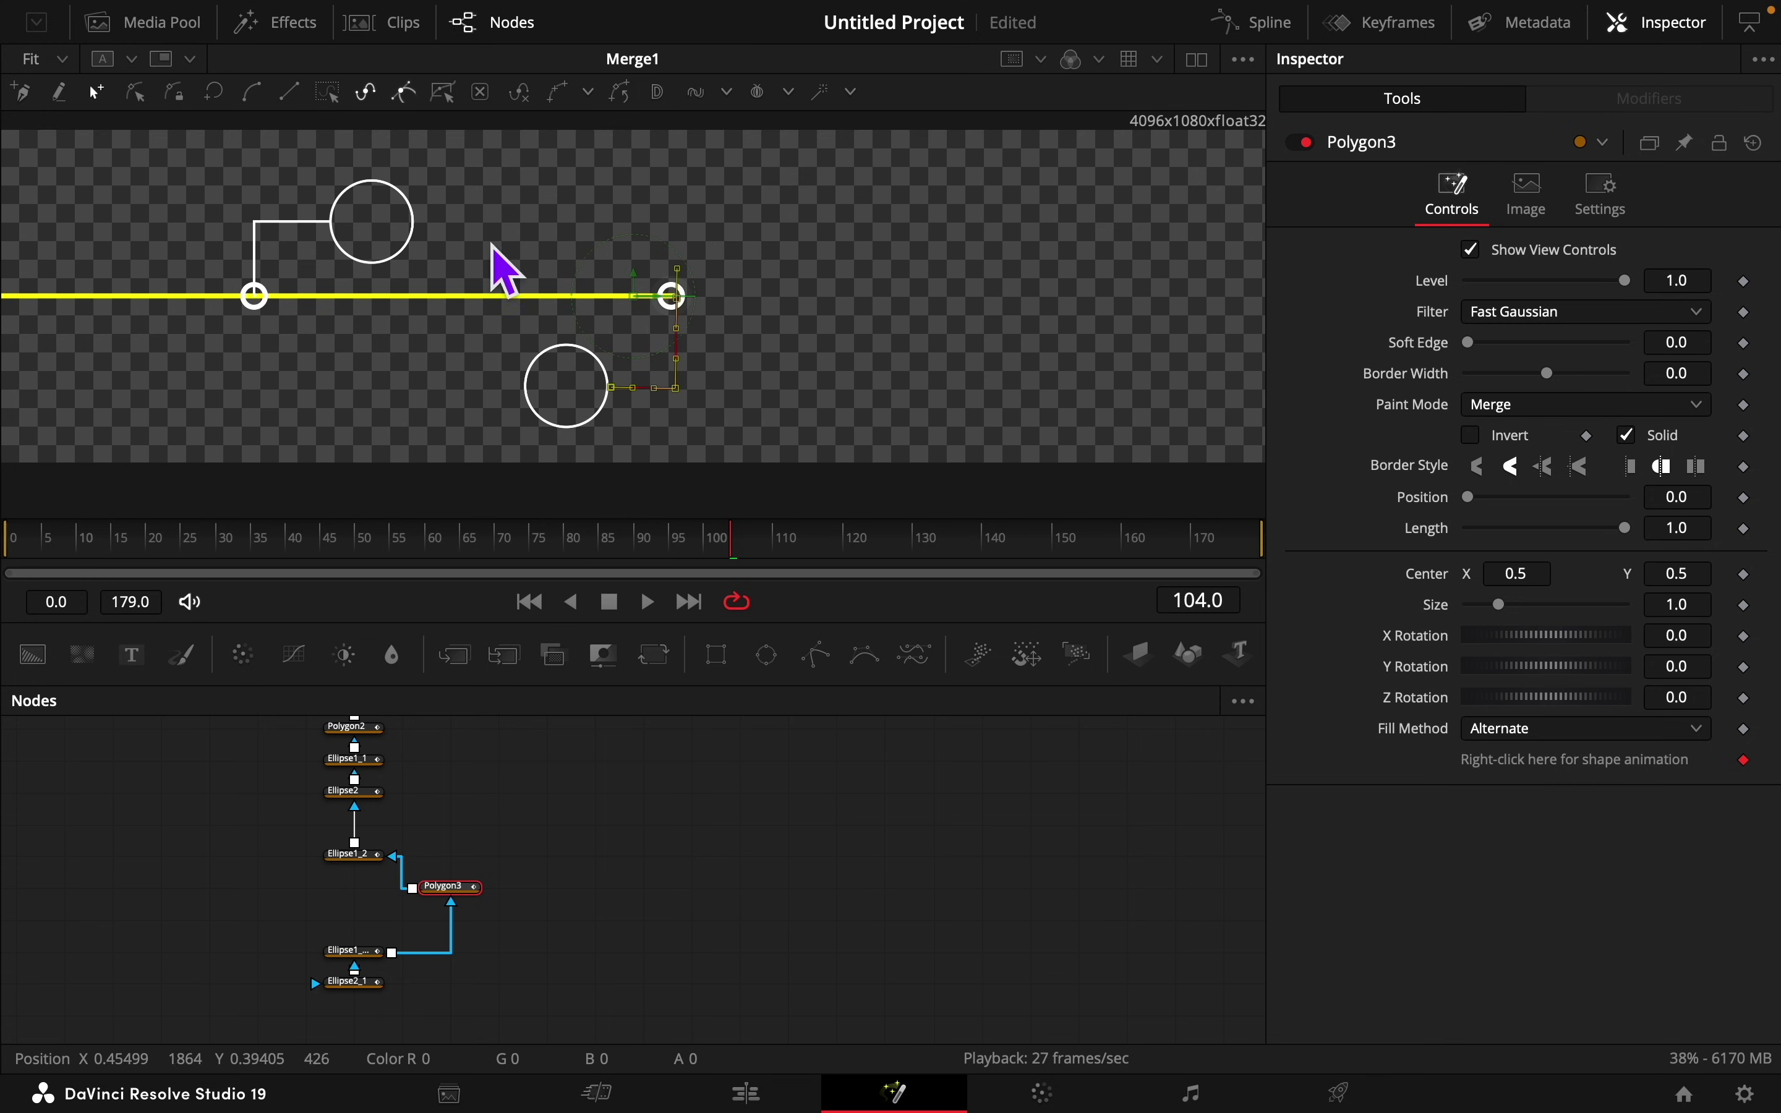
click(589, 91)
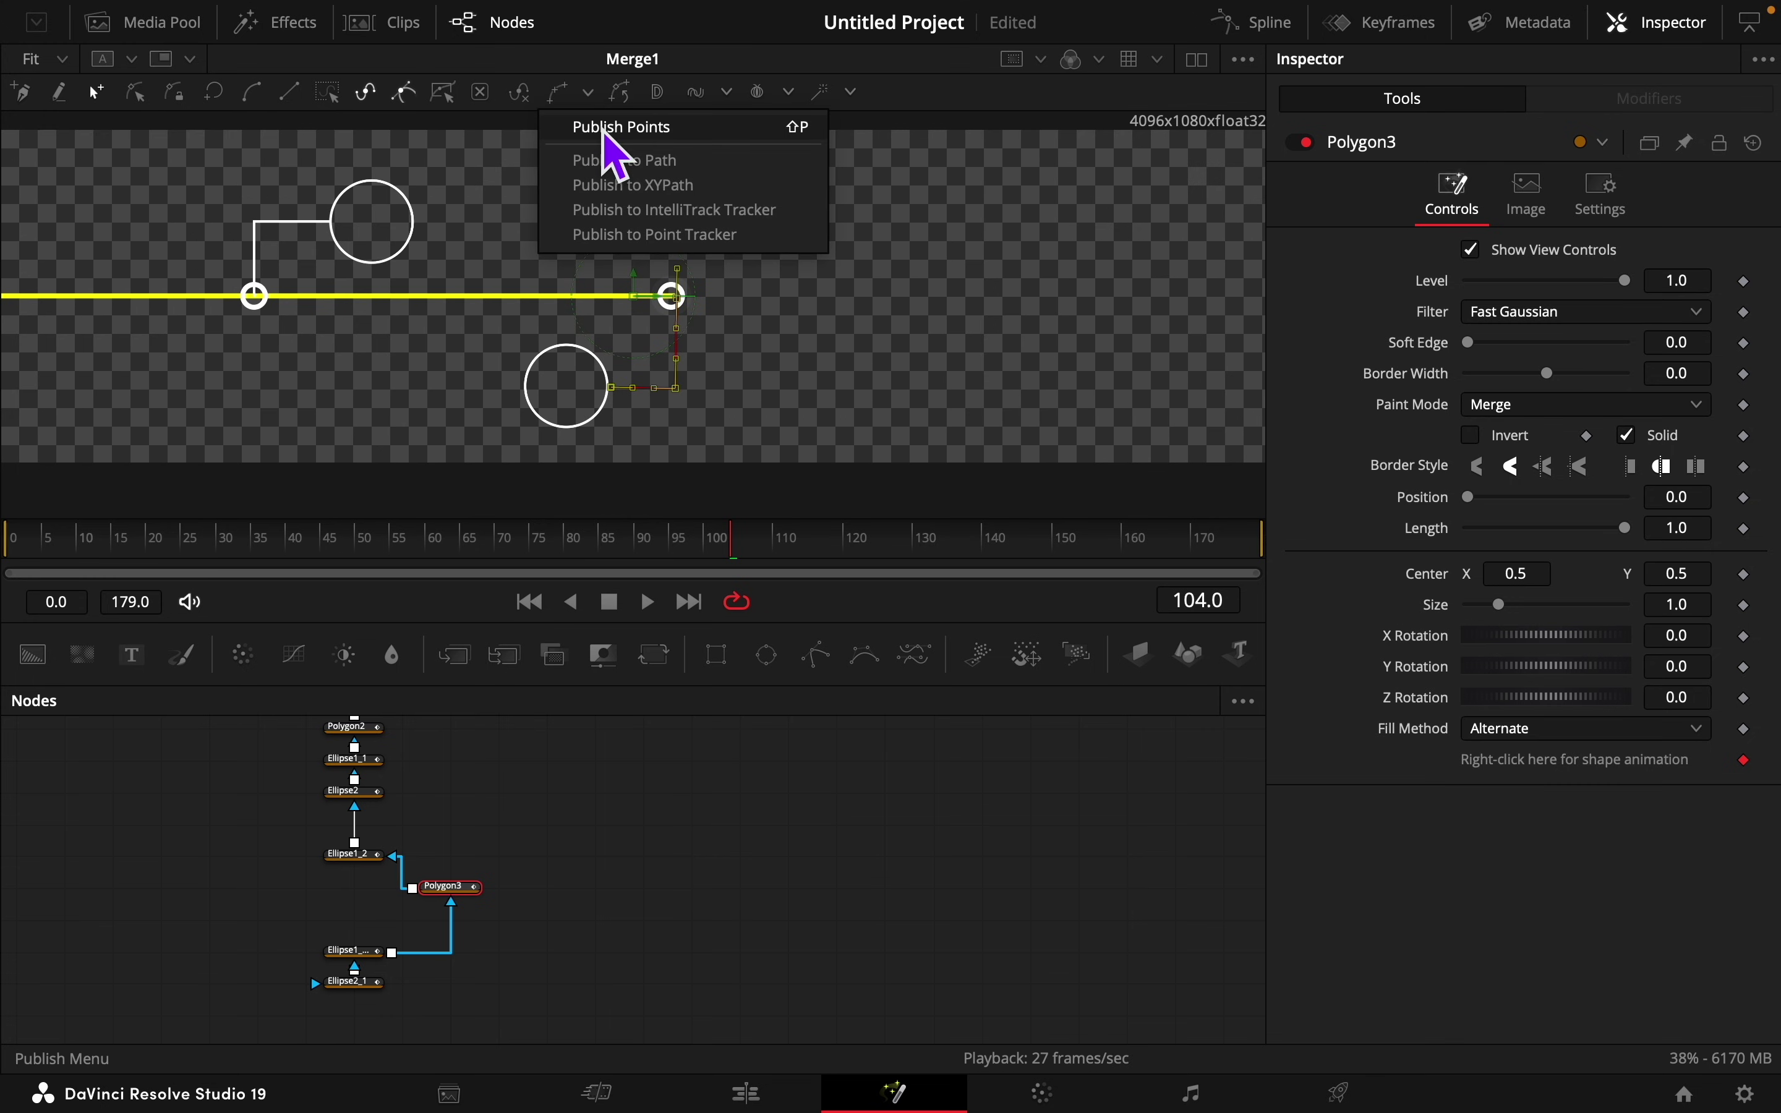
click(619, 125)
right_click(1545, 758)
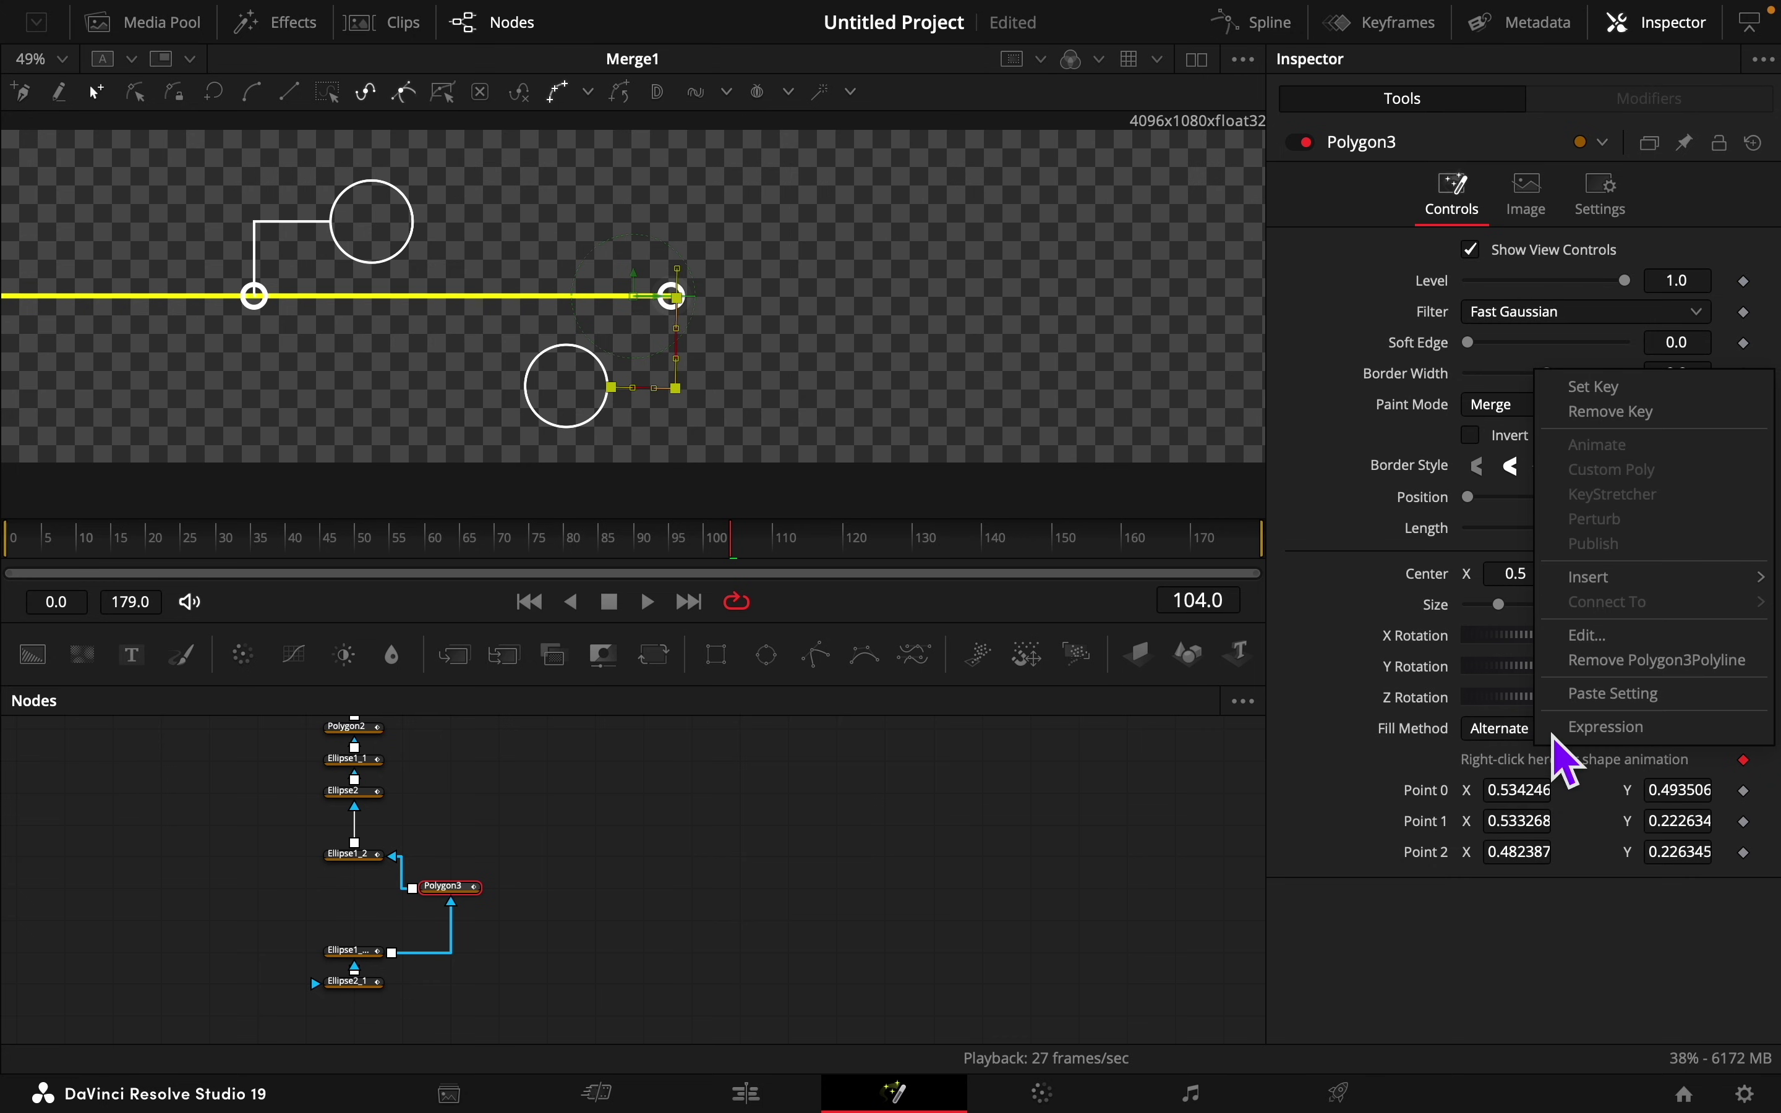
click(1590, 666)
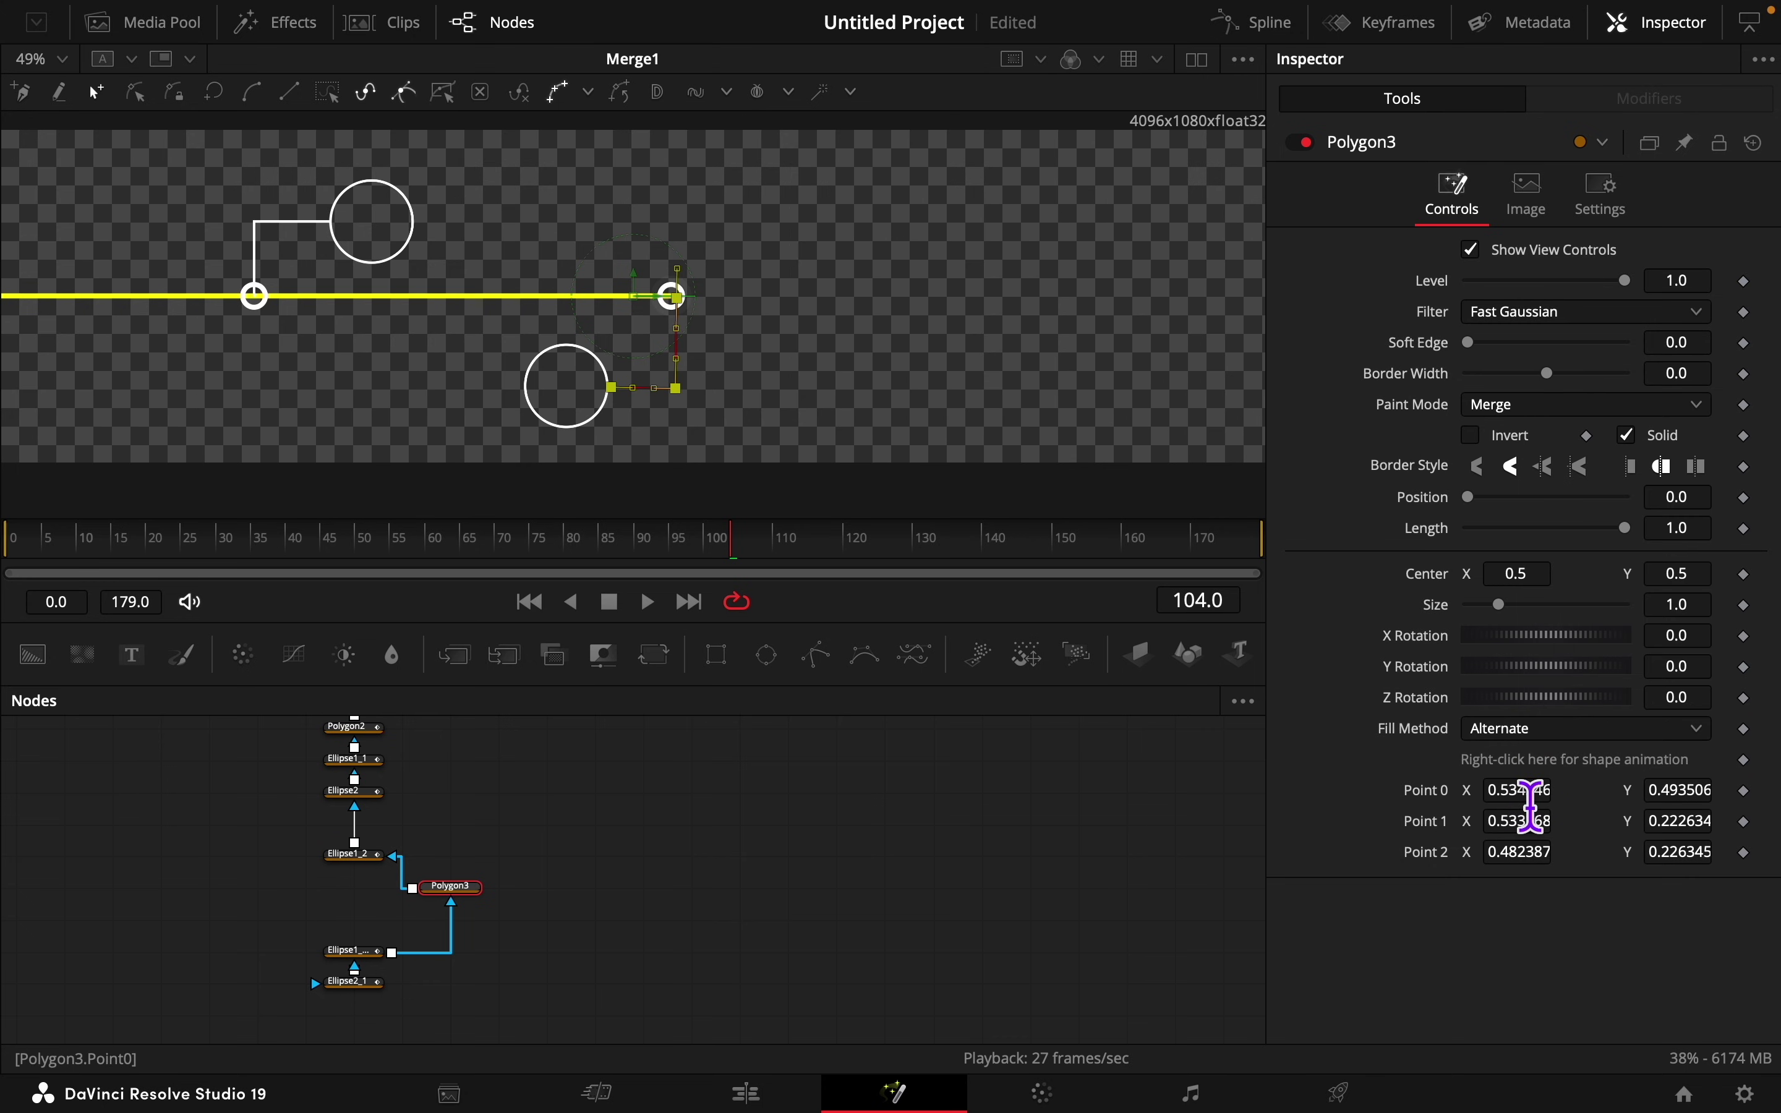
Step: Set the line's Point 0 to 0.532, 0.5, Point 1 to 0.532, 0.23, Point 2 to 0.48, 0.23, and Border Width to 0.002
click(1518, 784)
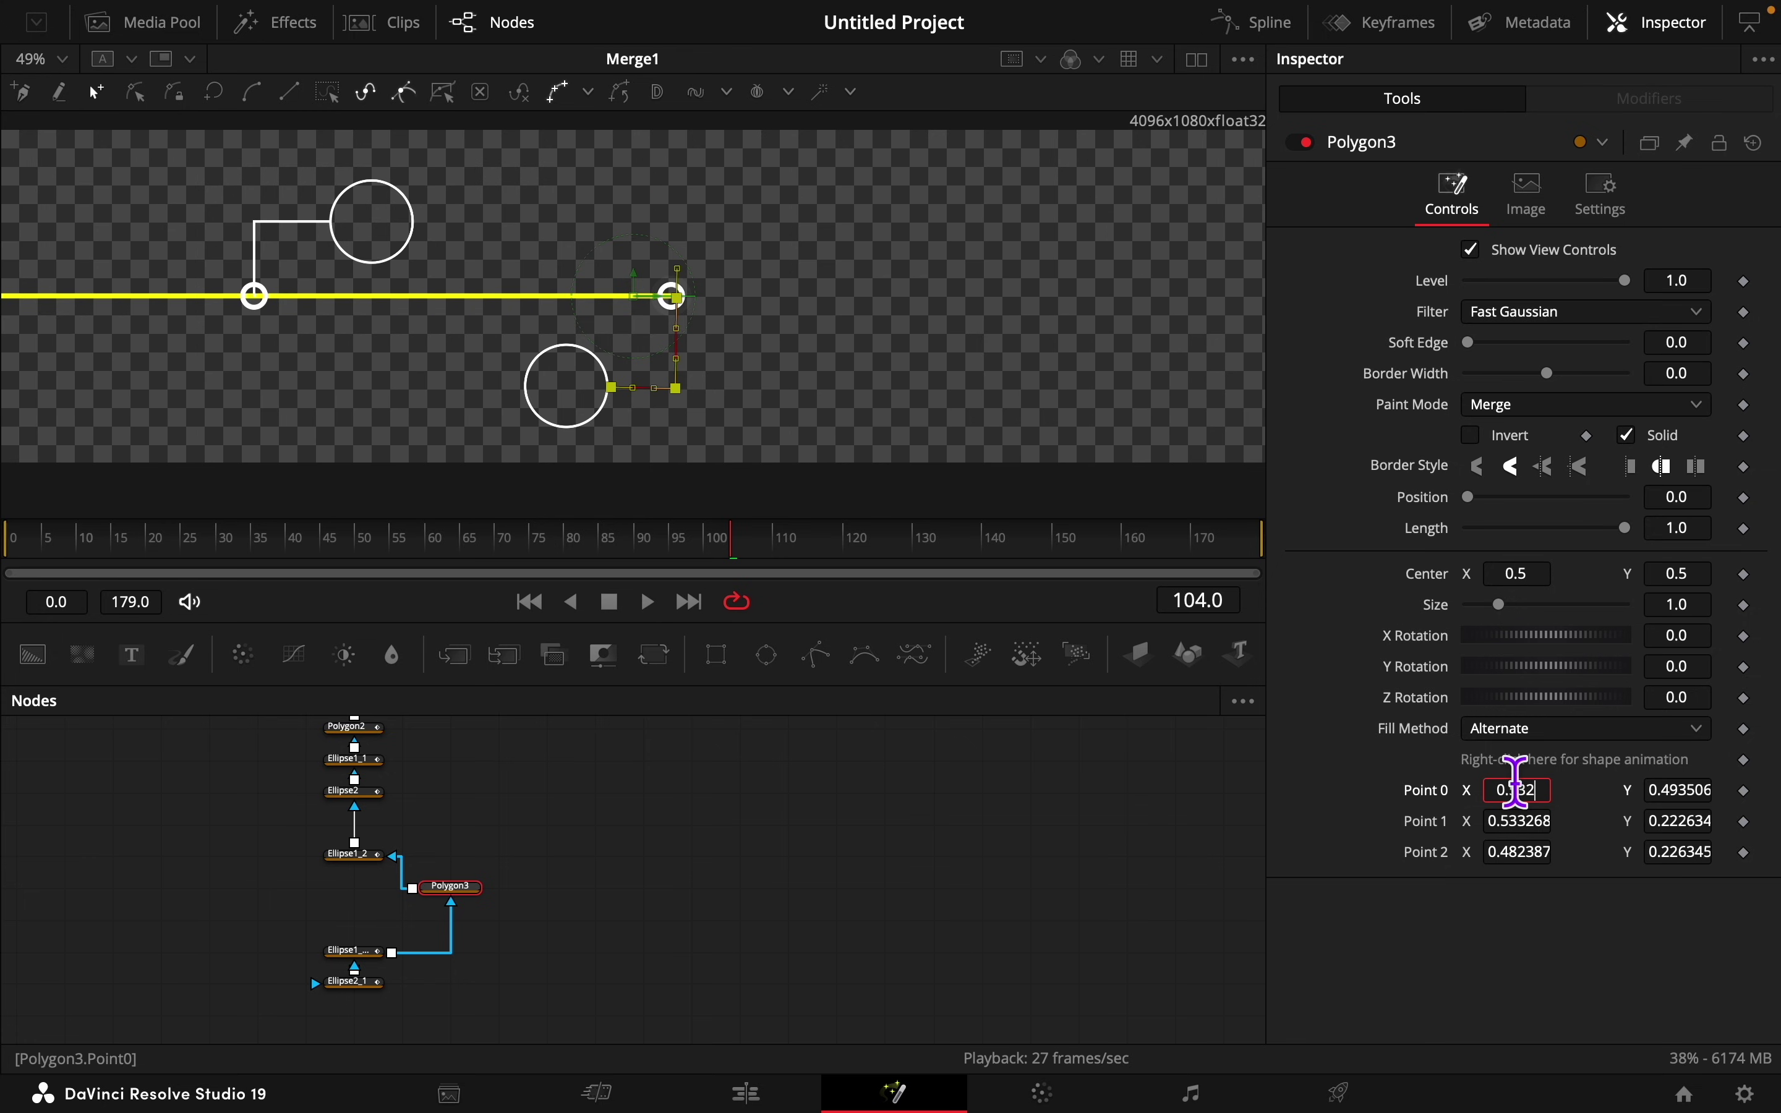
text(0.532)
key(Tab)
text(0.5)
key(Tab)
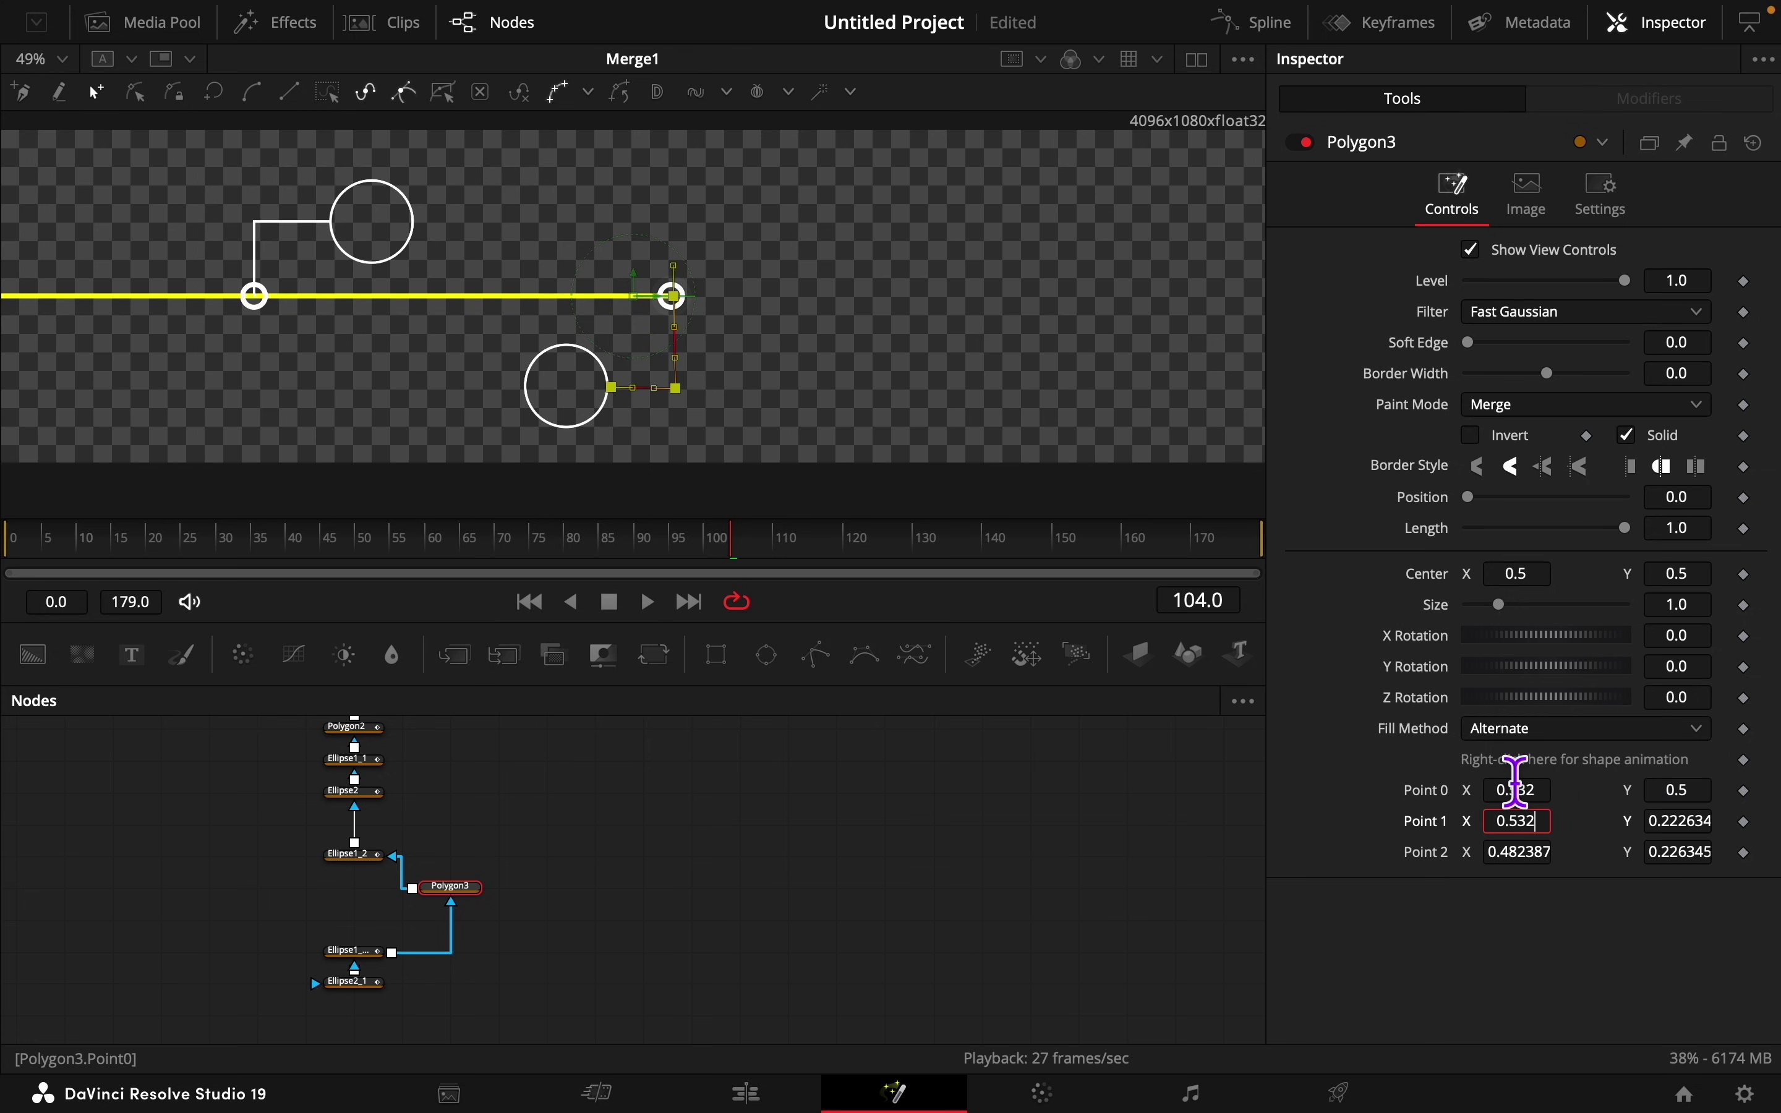
text(0.532)
key(Tab)
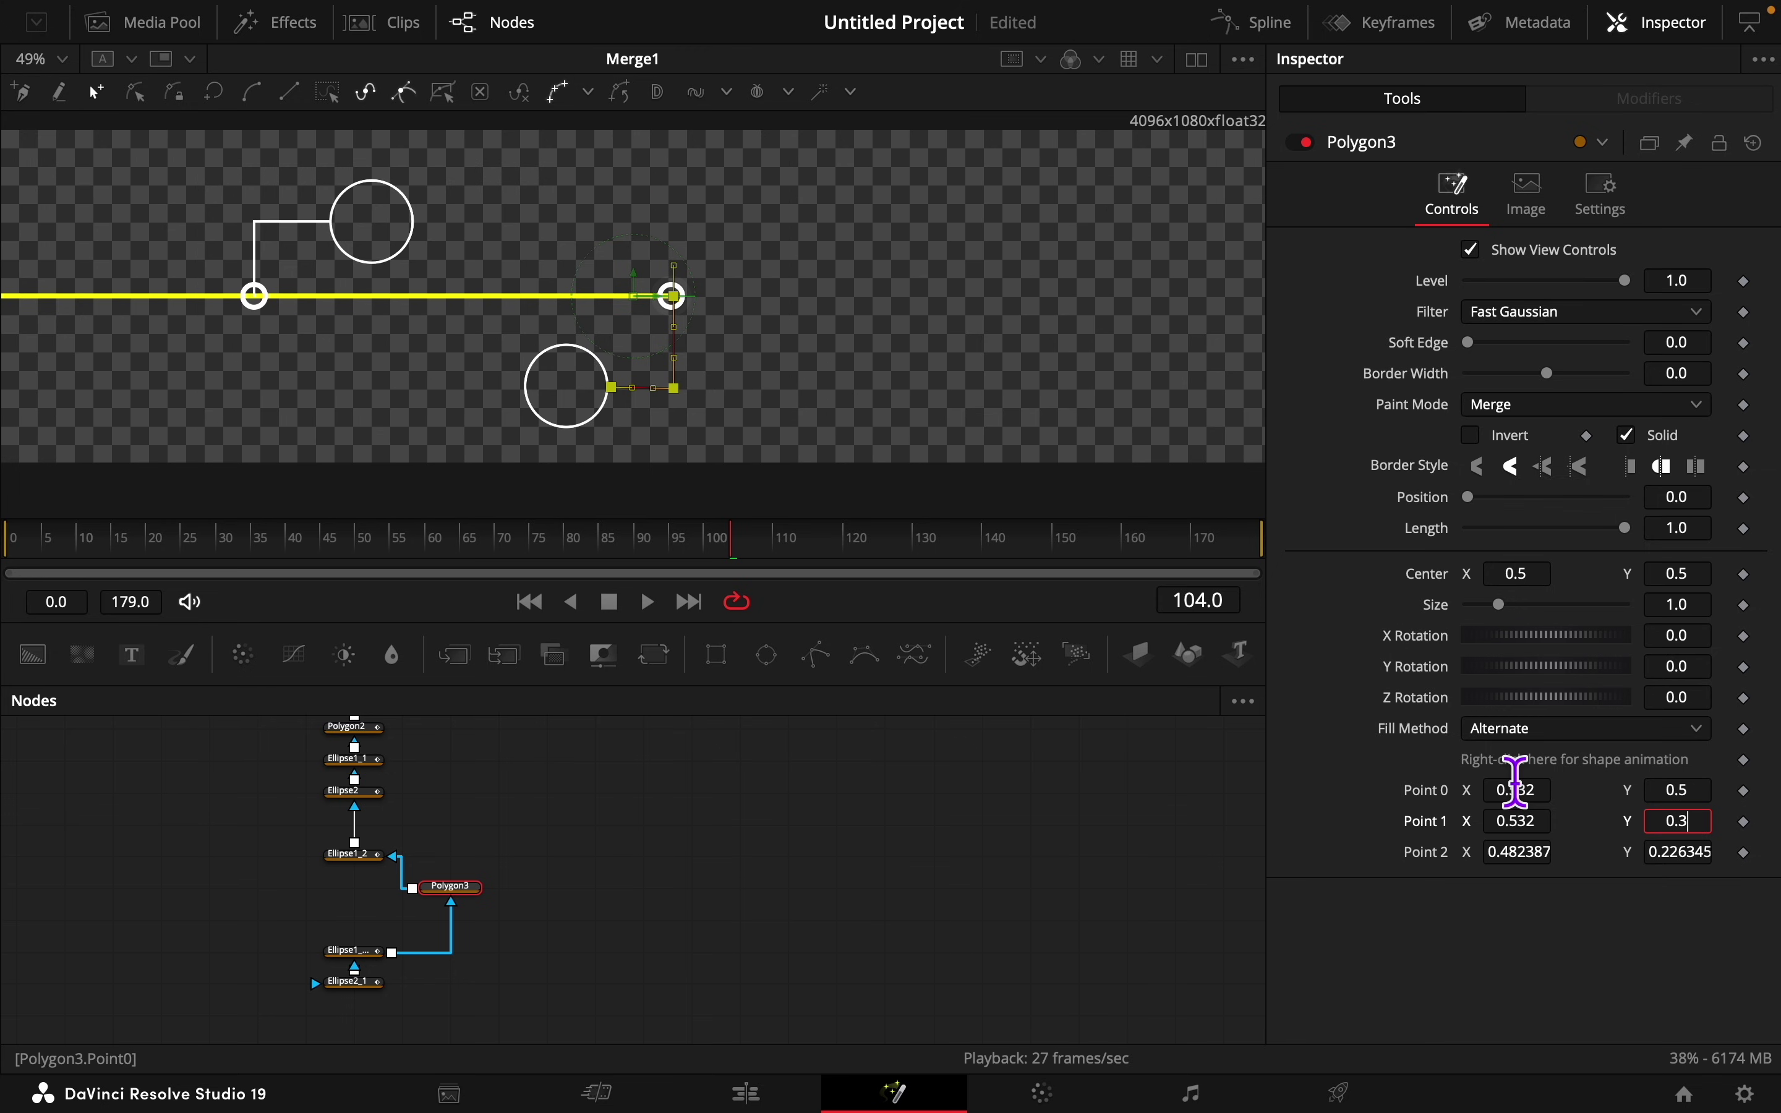
key(Tab)
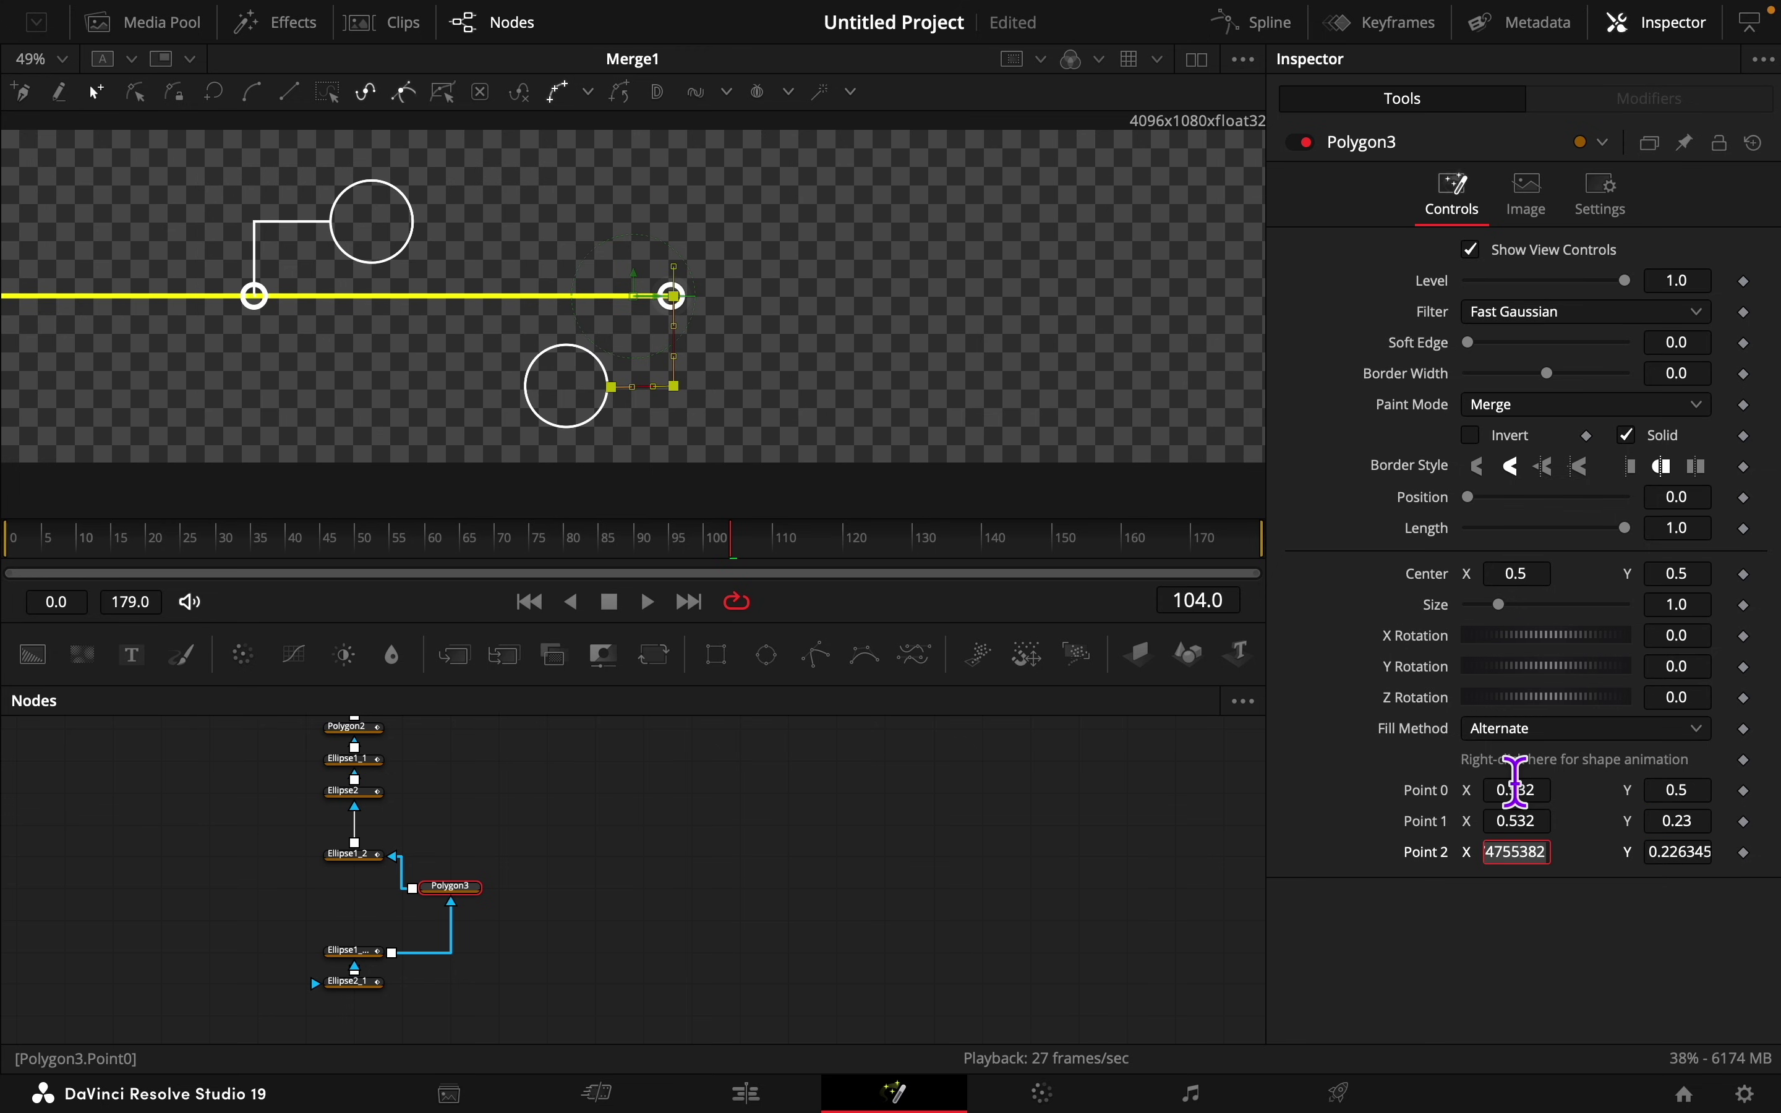
key(Tab)
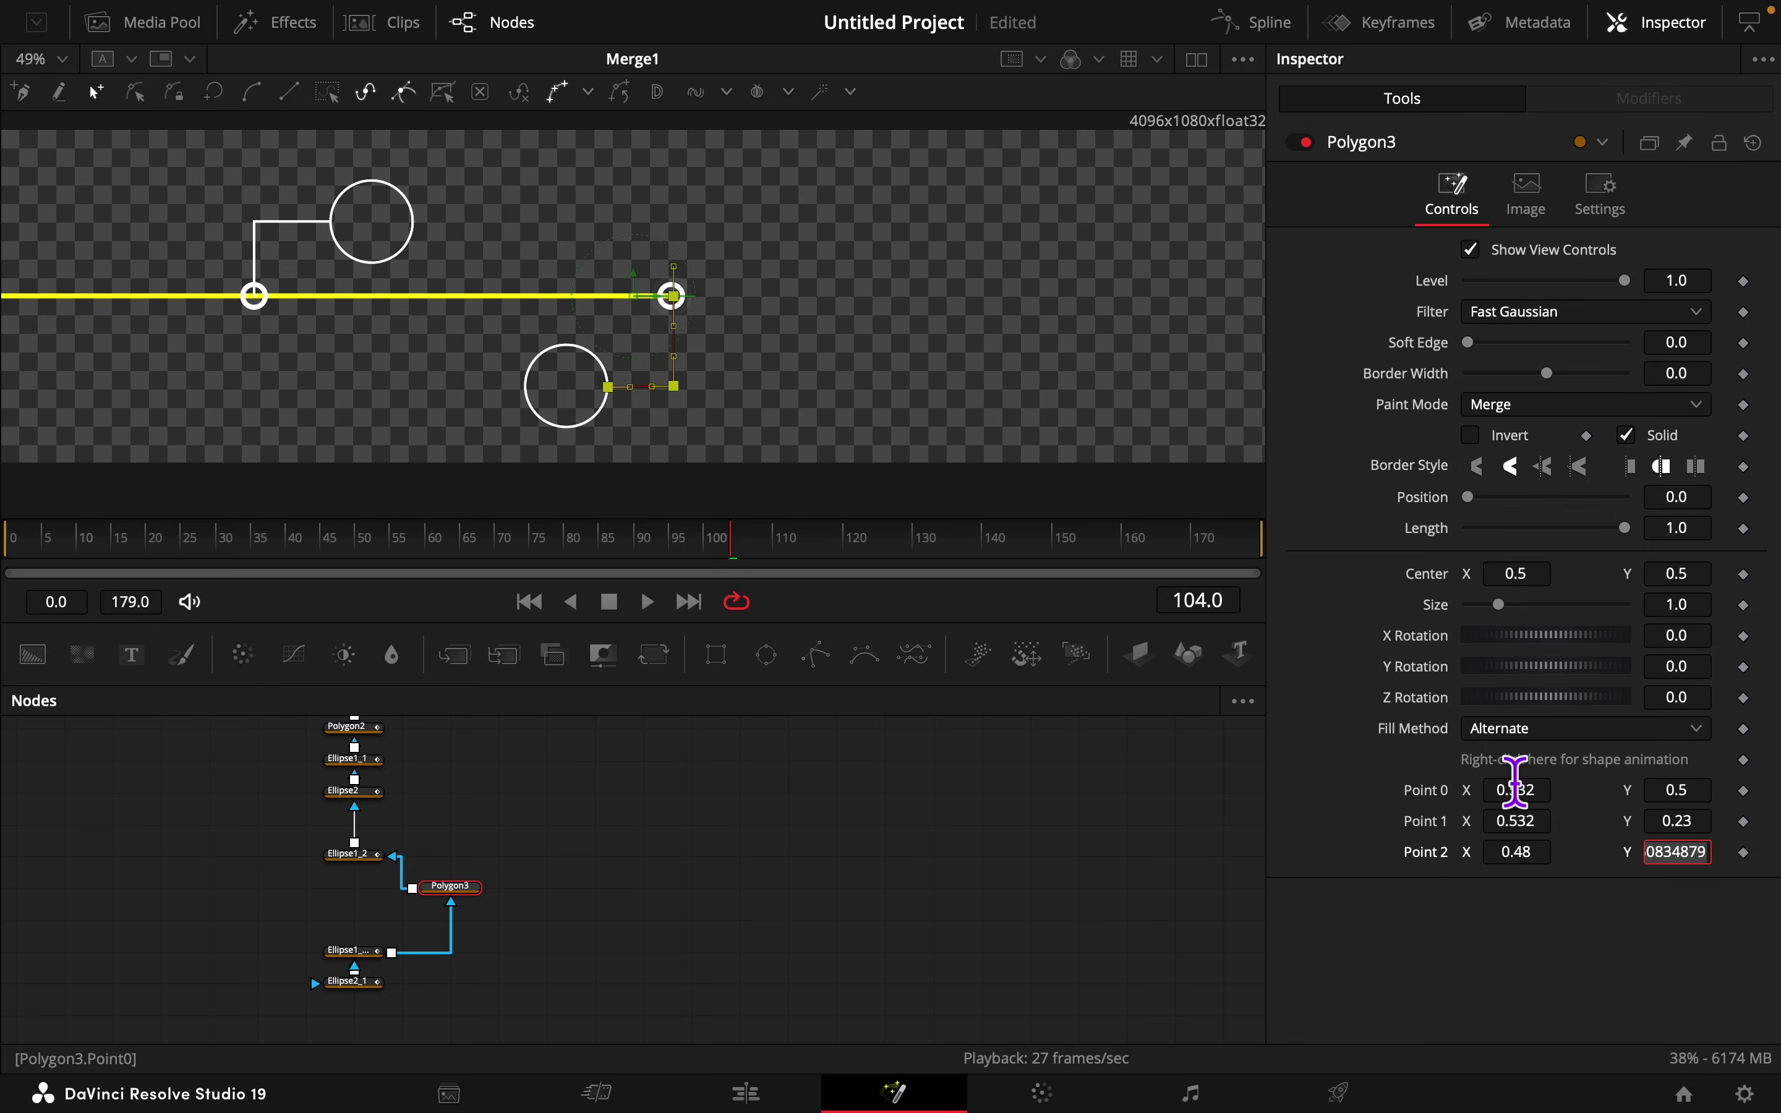
key(Tab)
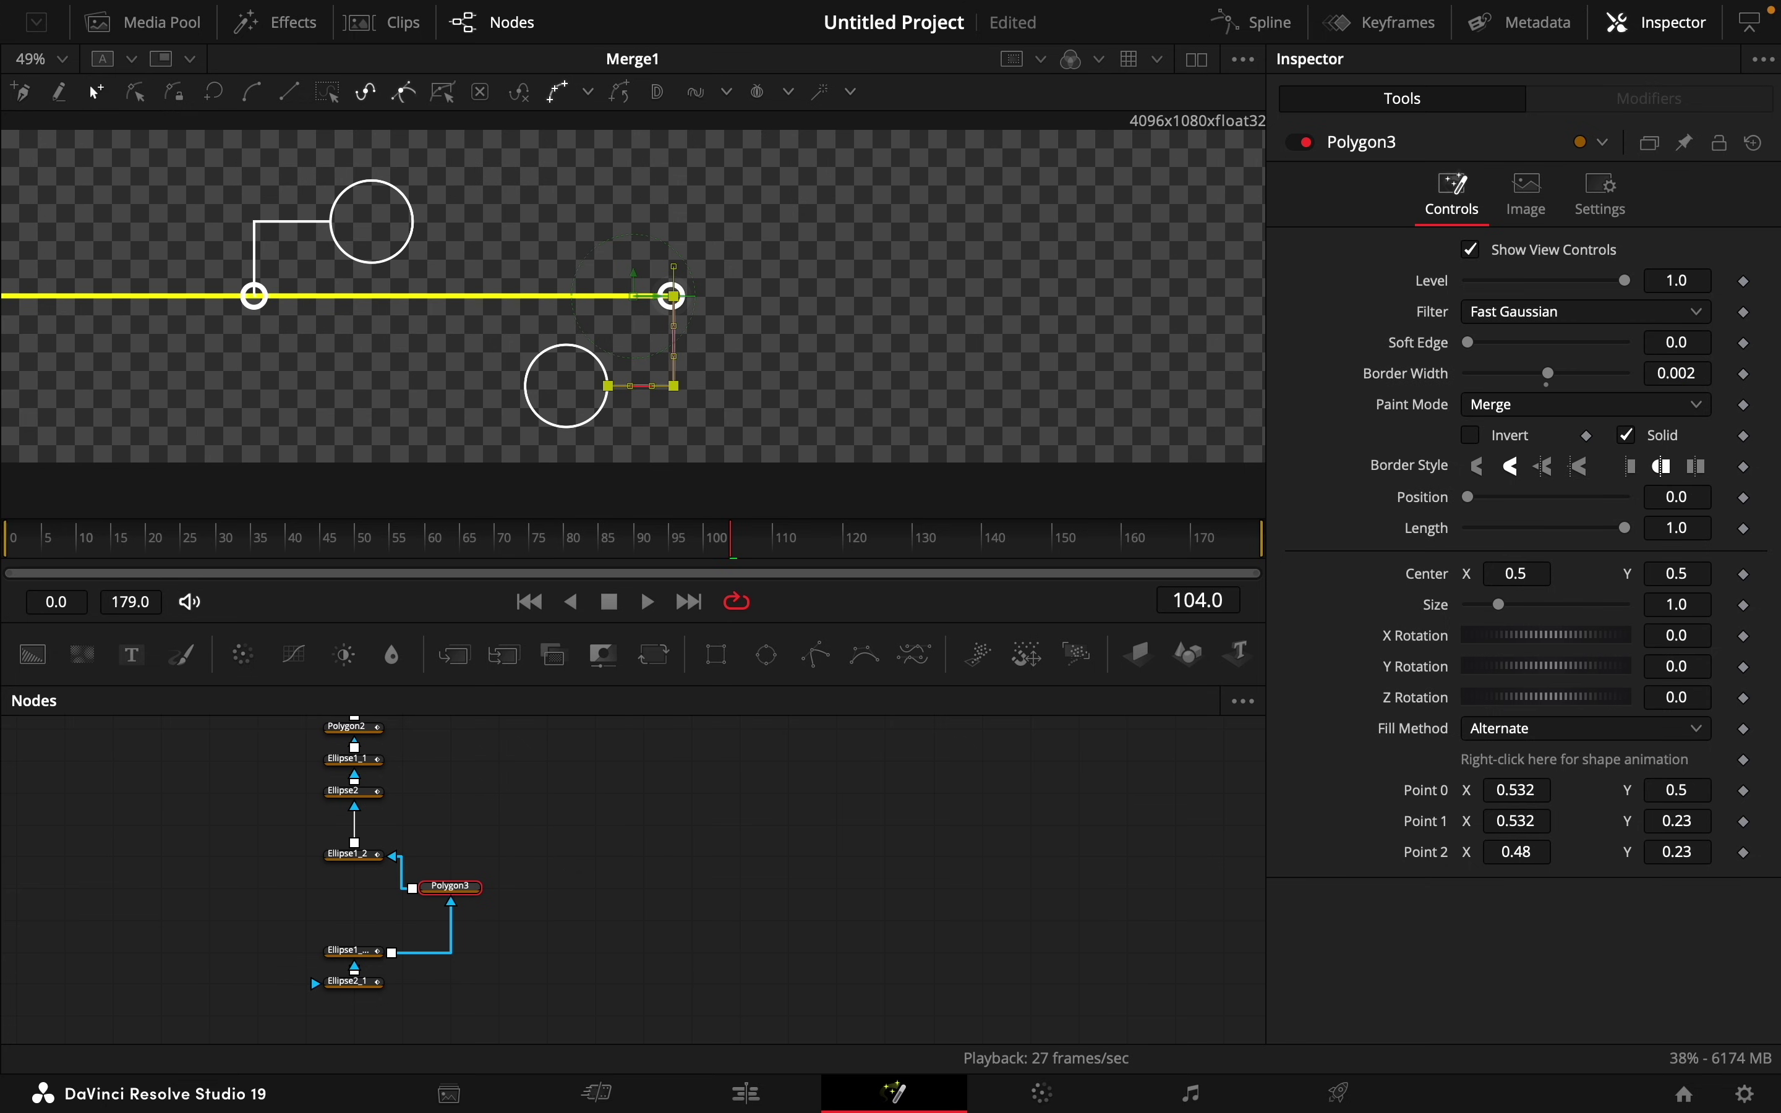
click(569, 838)
click(456, 888)
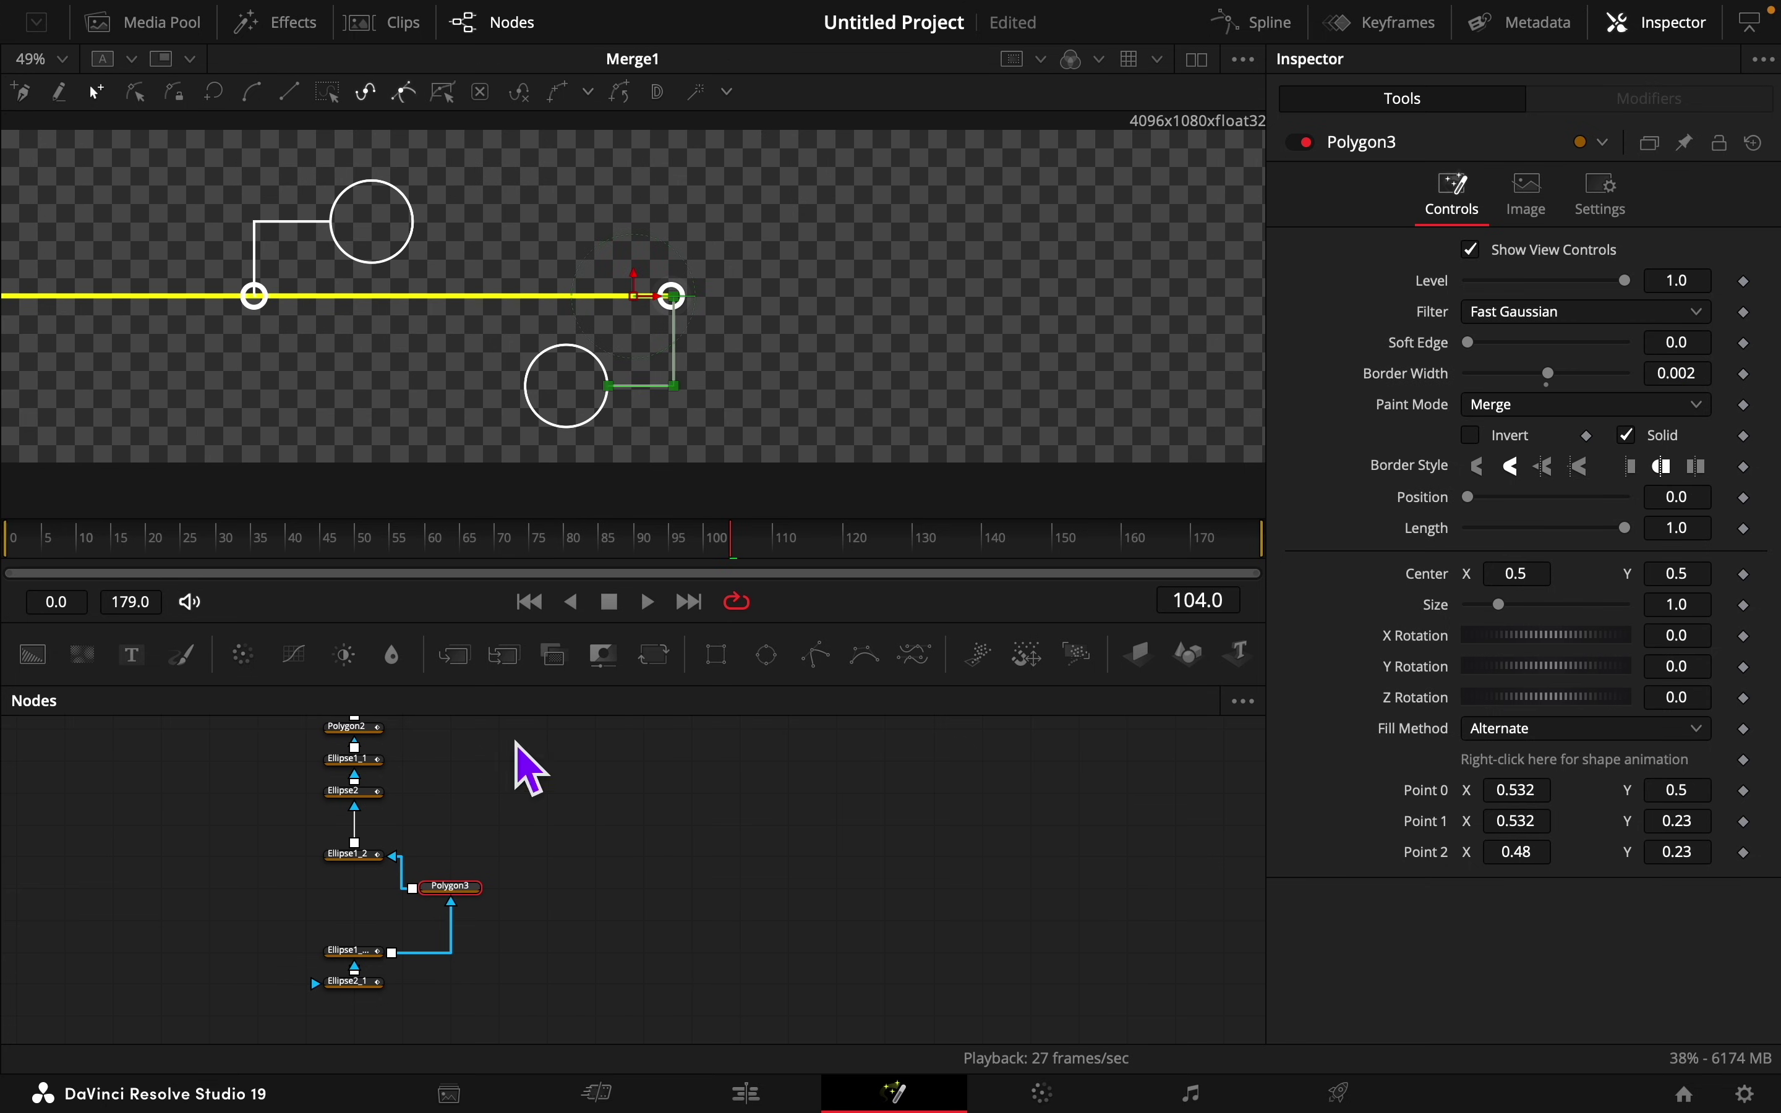
Step: Animate the Length of the Polygon3 callout line from 0 at frame 80 to 1 at frame 90
drag(739, 546, 578, 552)
click(1743, 528)
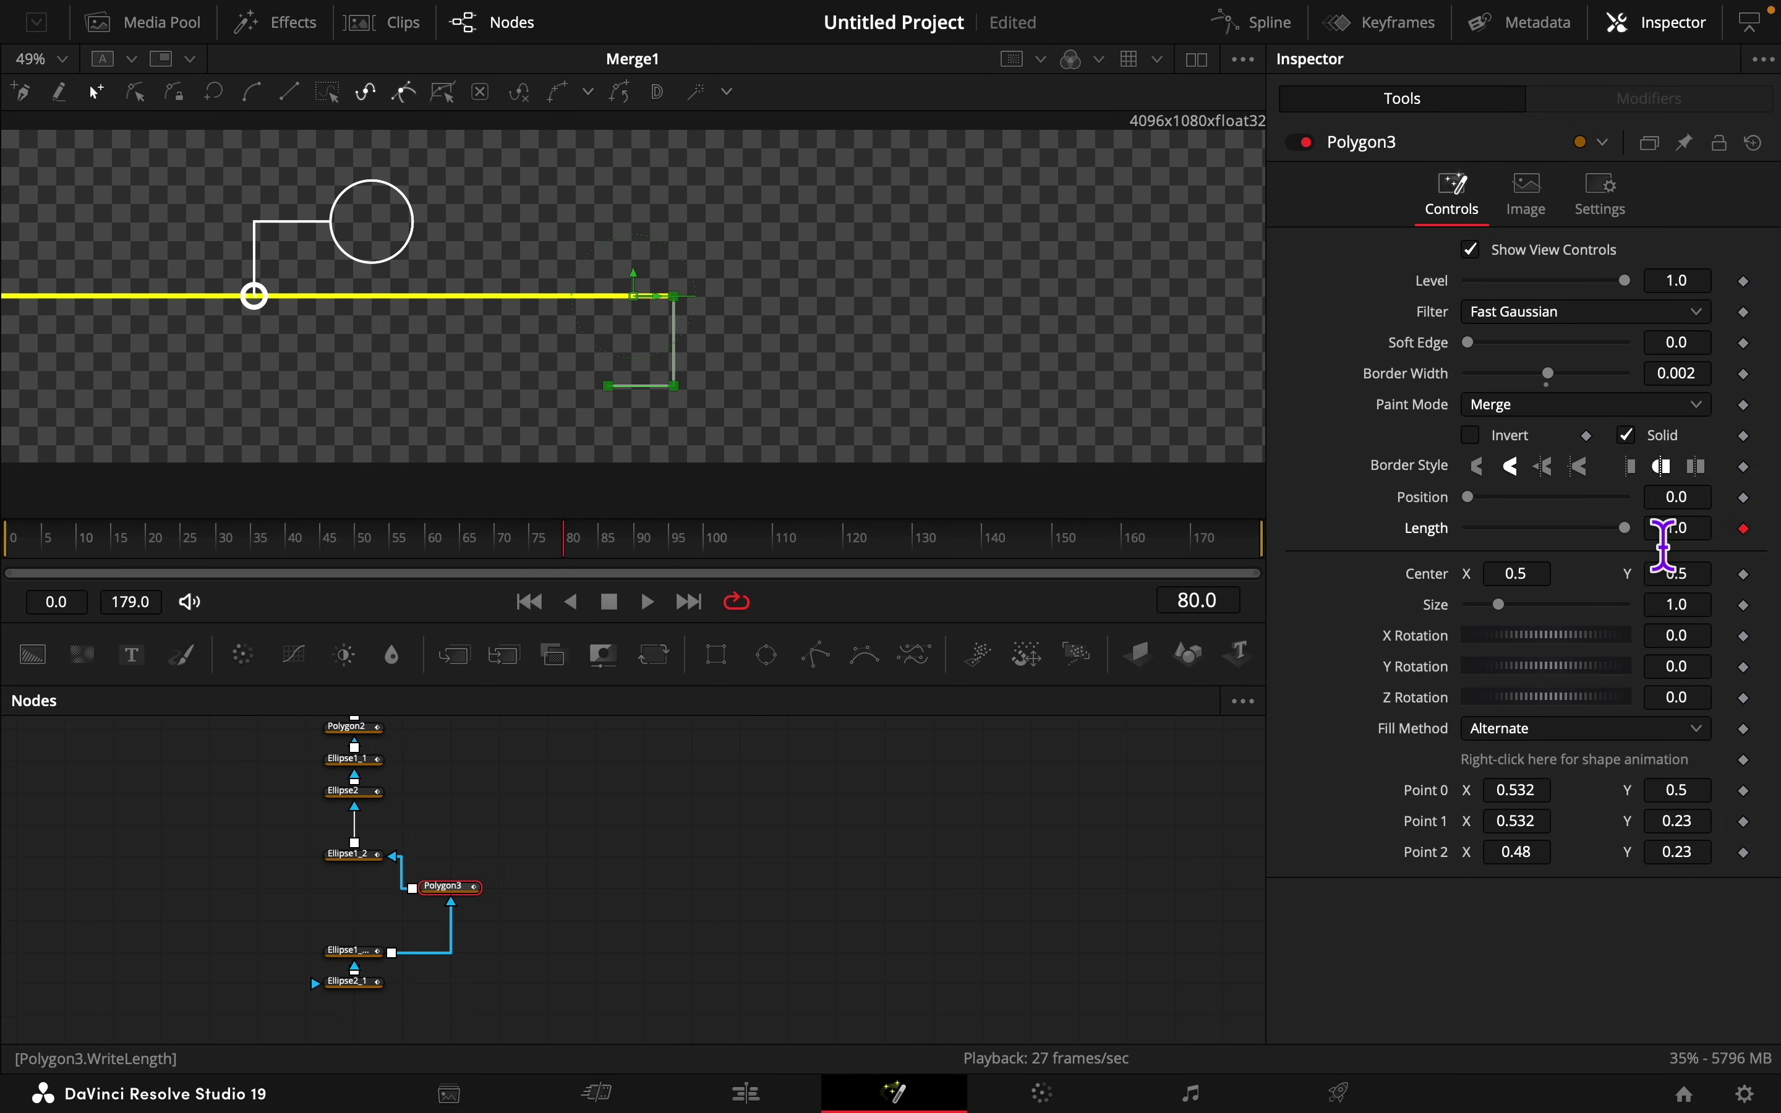
drag(1627, 530, 1321, 541)
drag(568, 548, 644, 553)
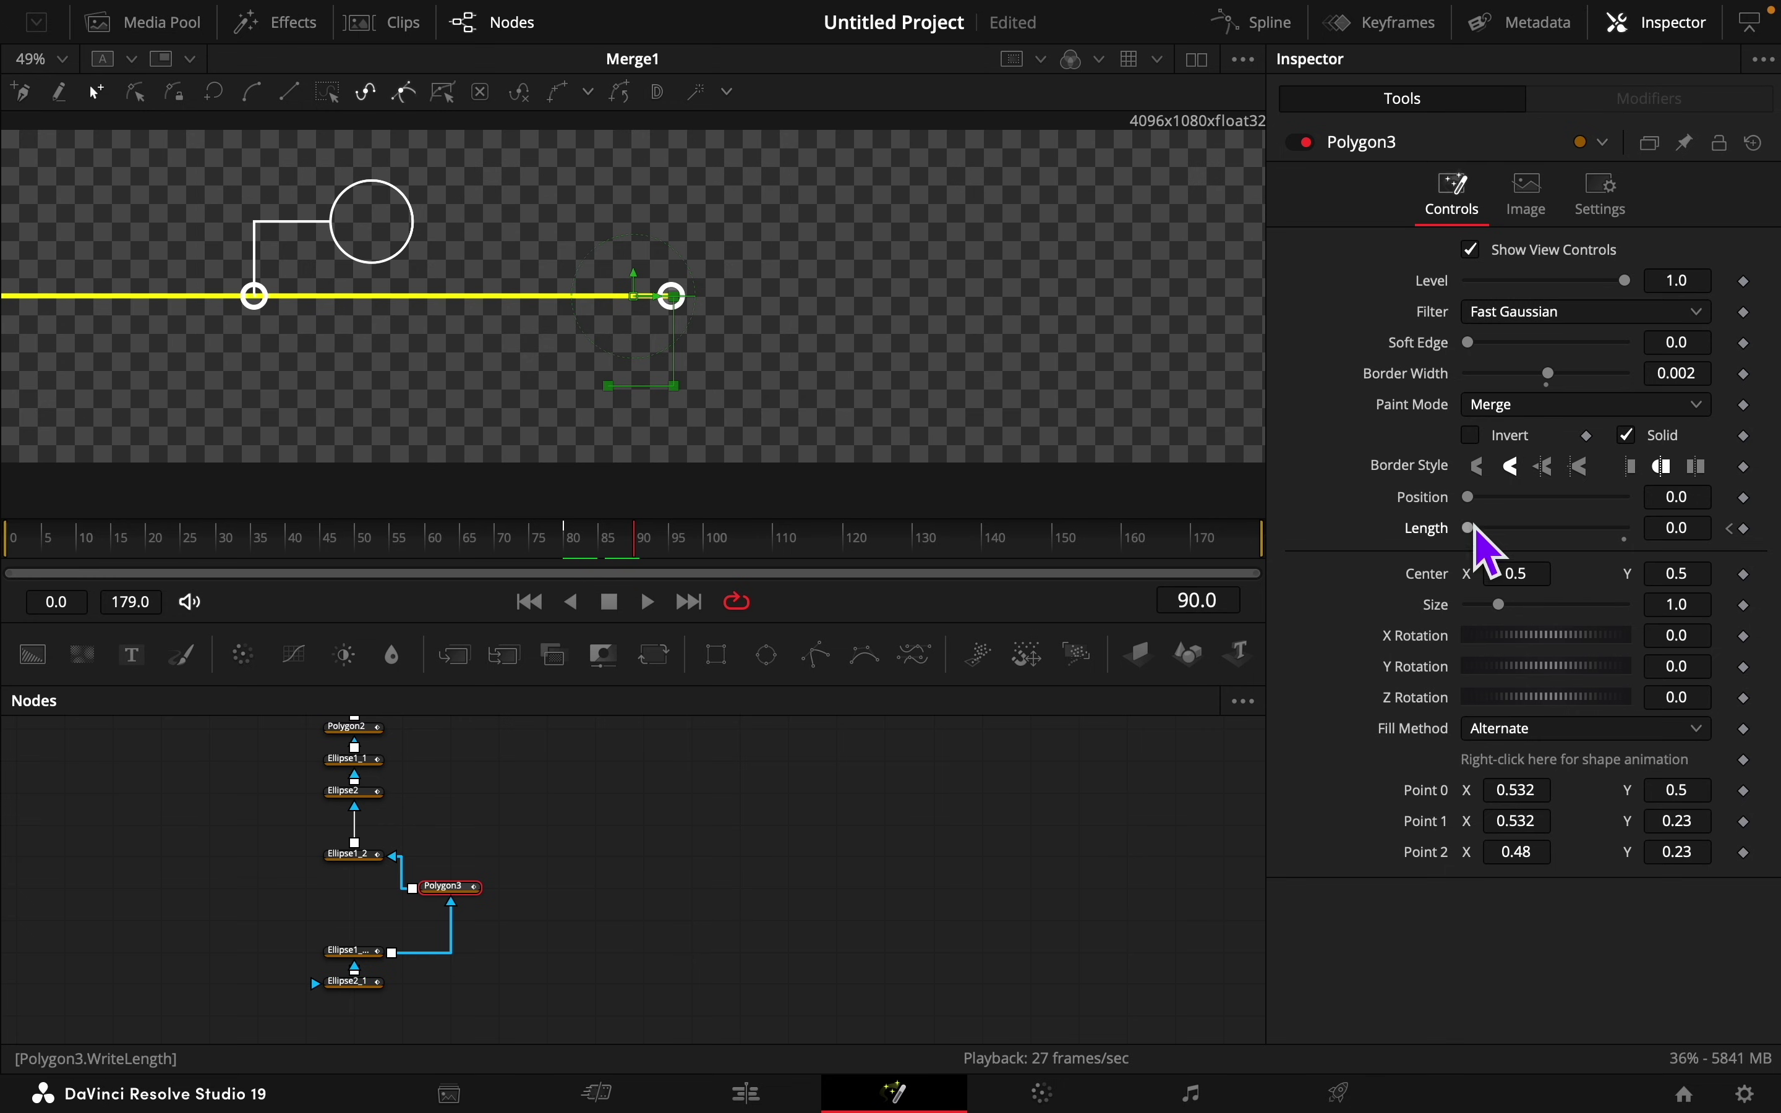
drag(1480, 538, 1644, 546)
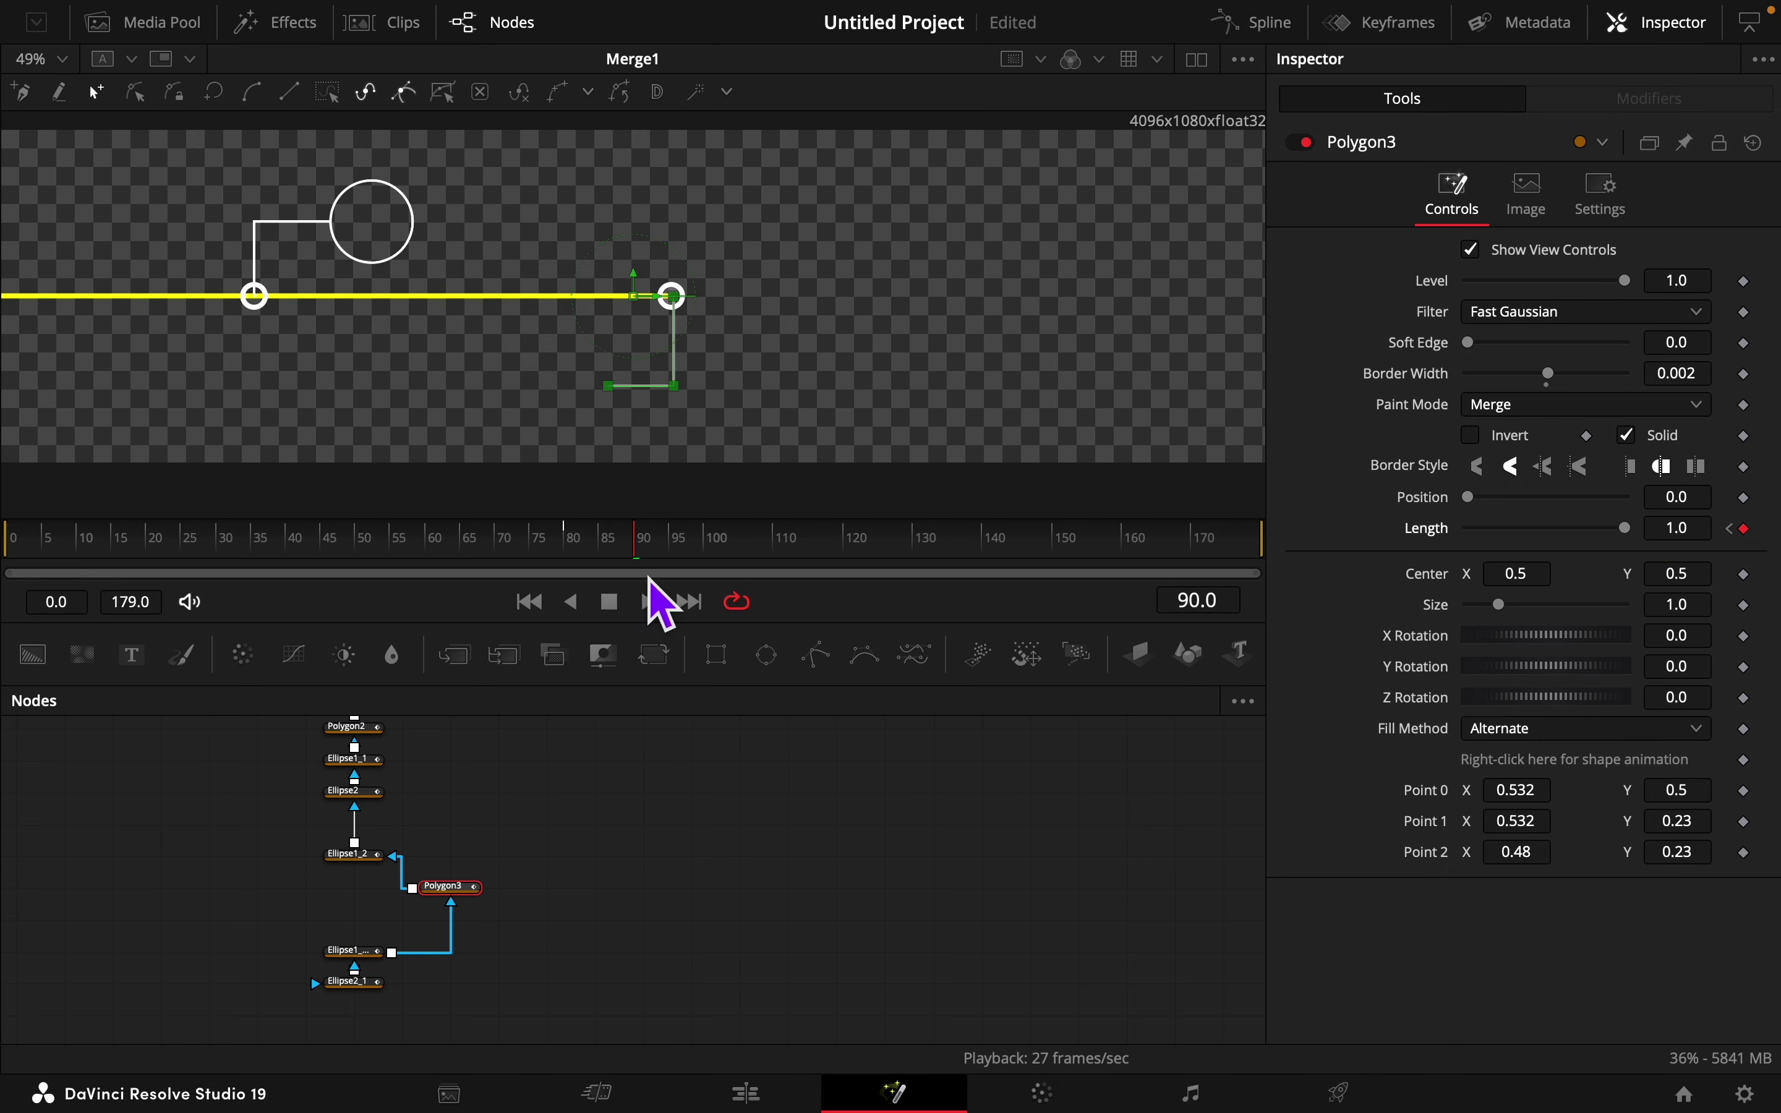
Step: Keyframe the Level of the Polygon3 callout line from 0 at frame 80 to 1 at frame 85
click(638, 552)
drag(639, 555, 600, 557)
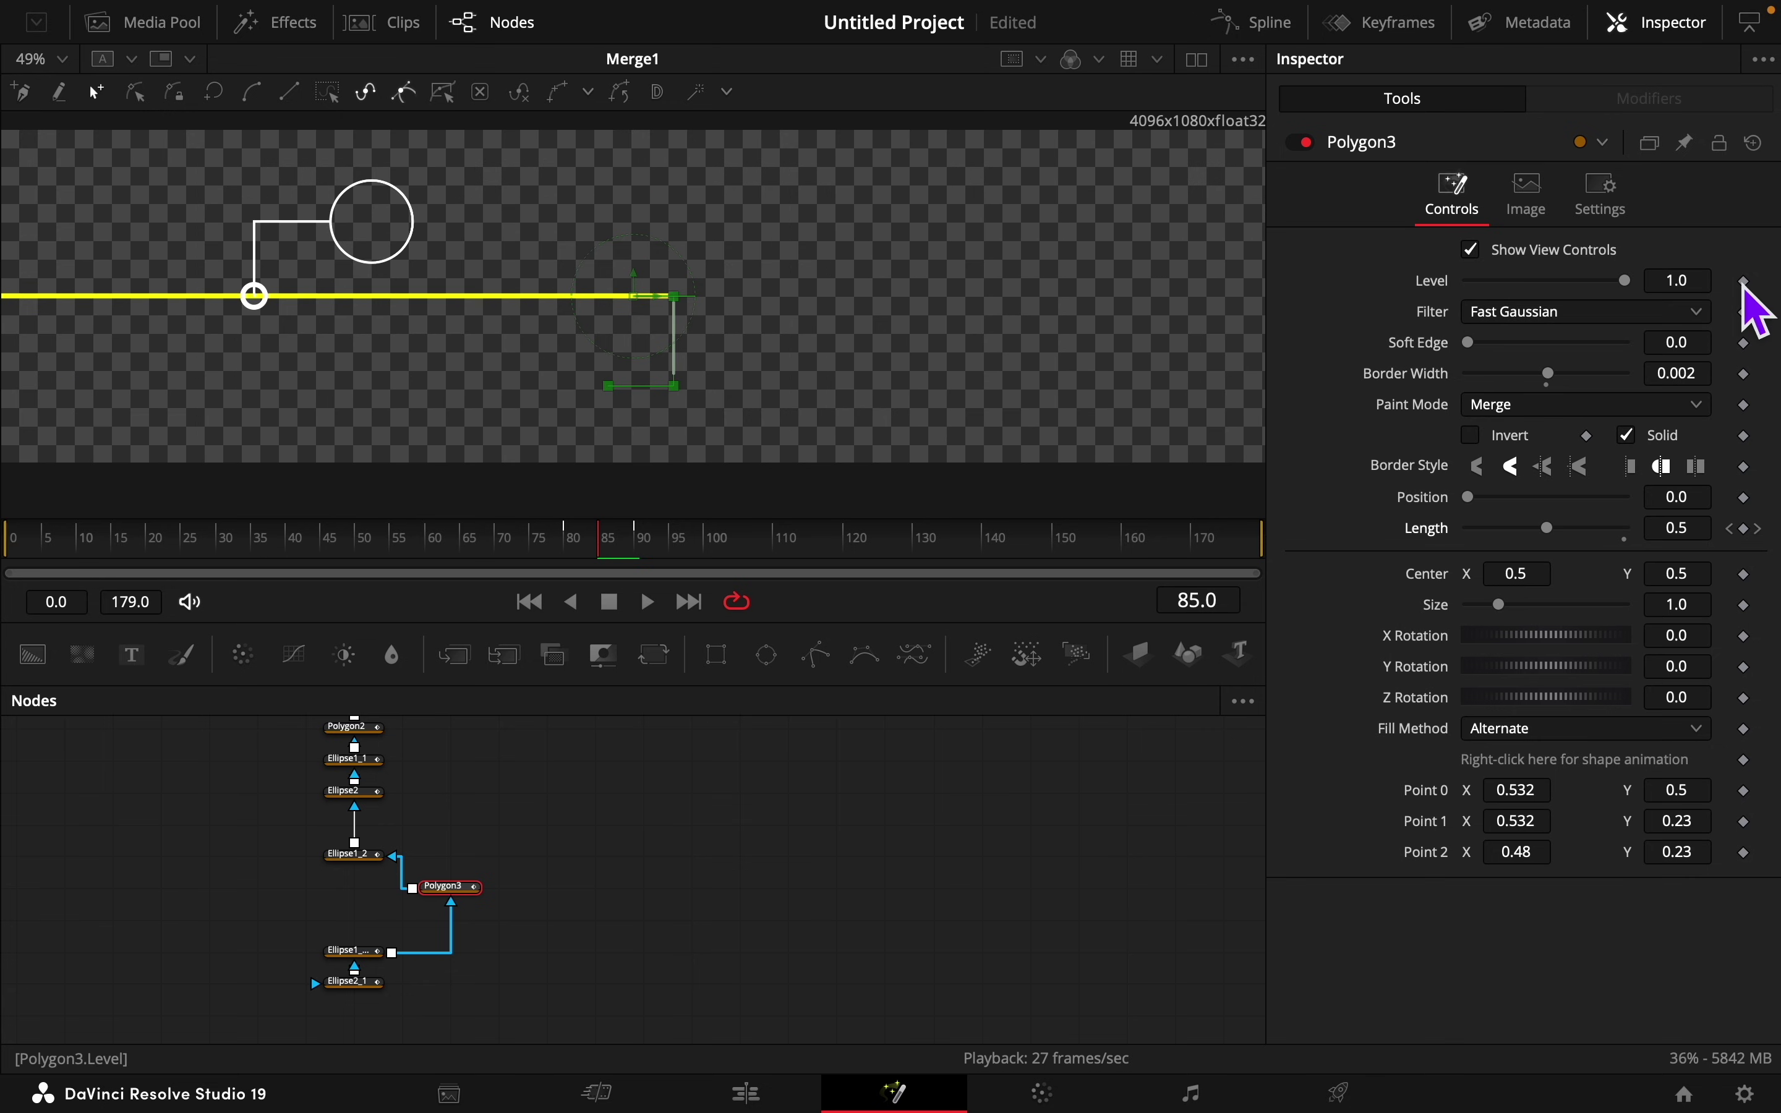
drag(605, 552, 573, 546)
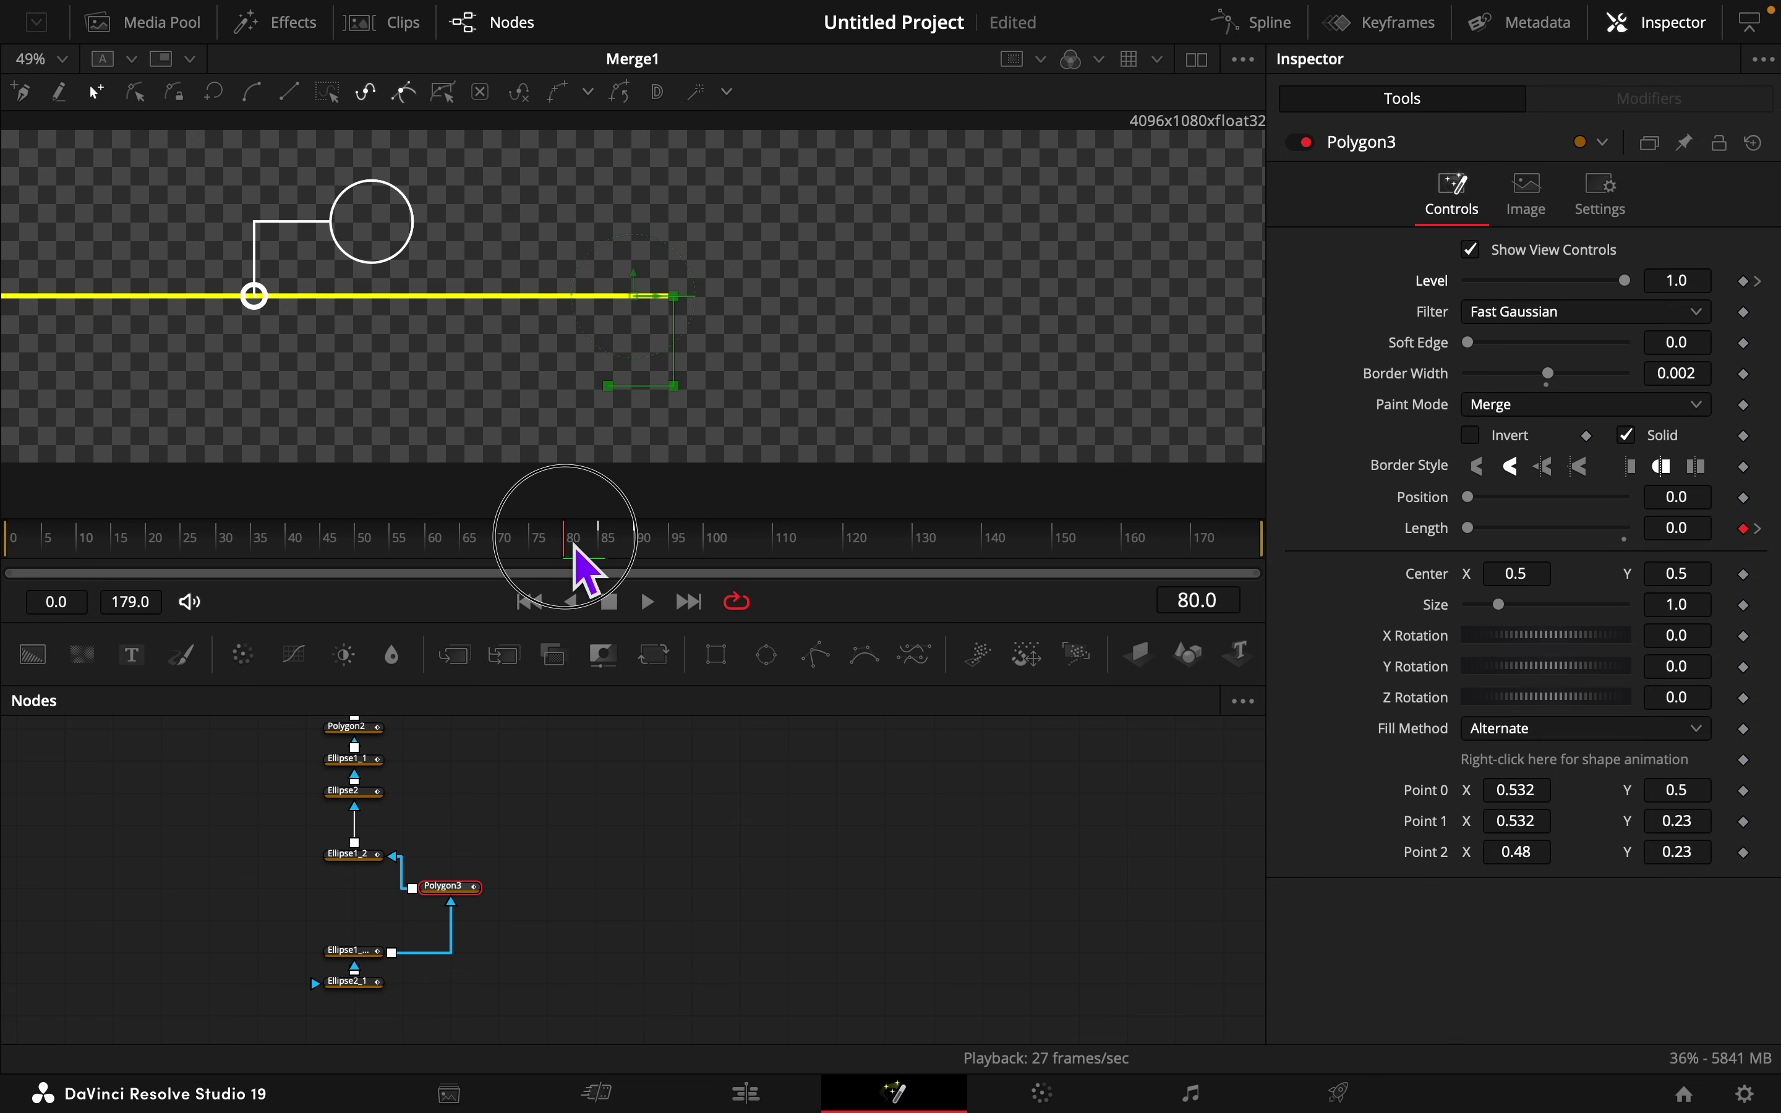
drag(1626, 282, 1326, 289)
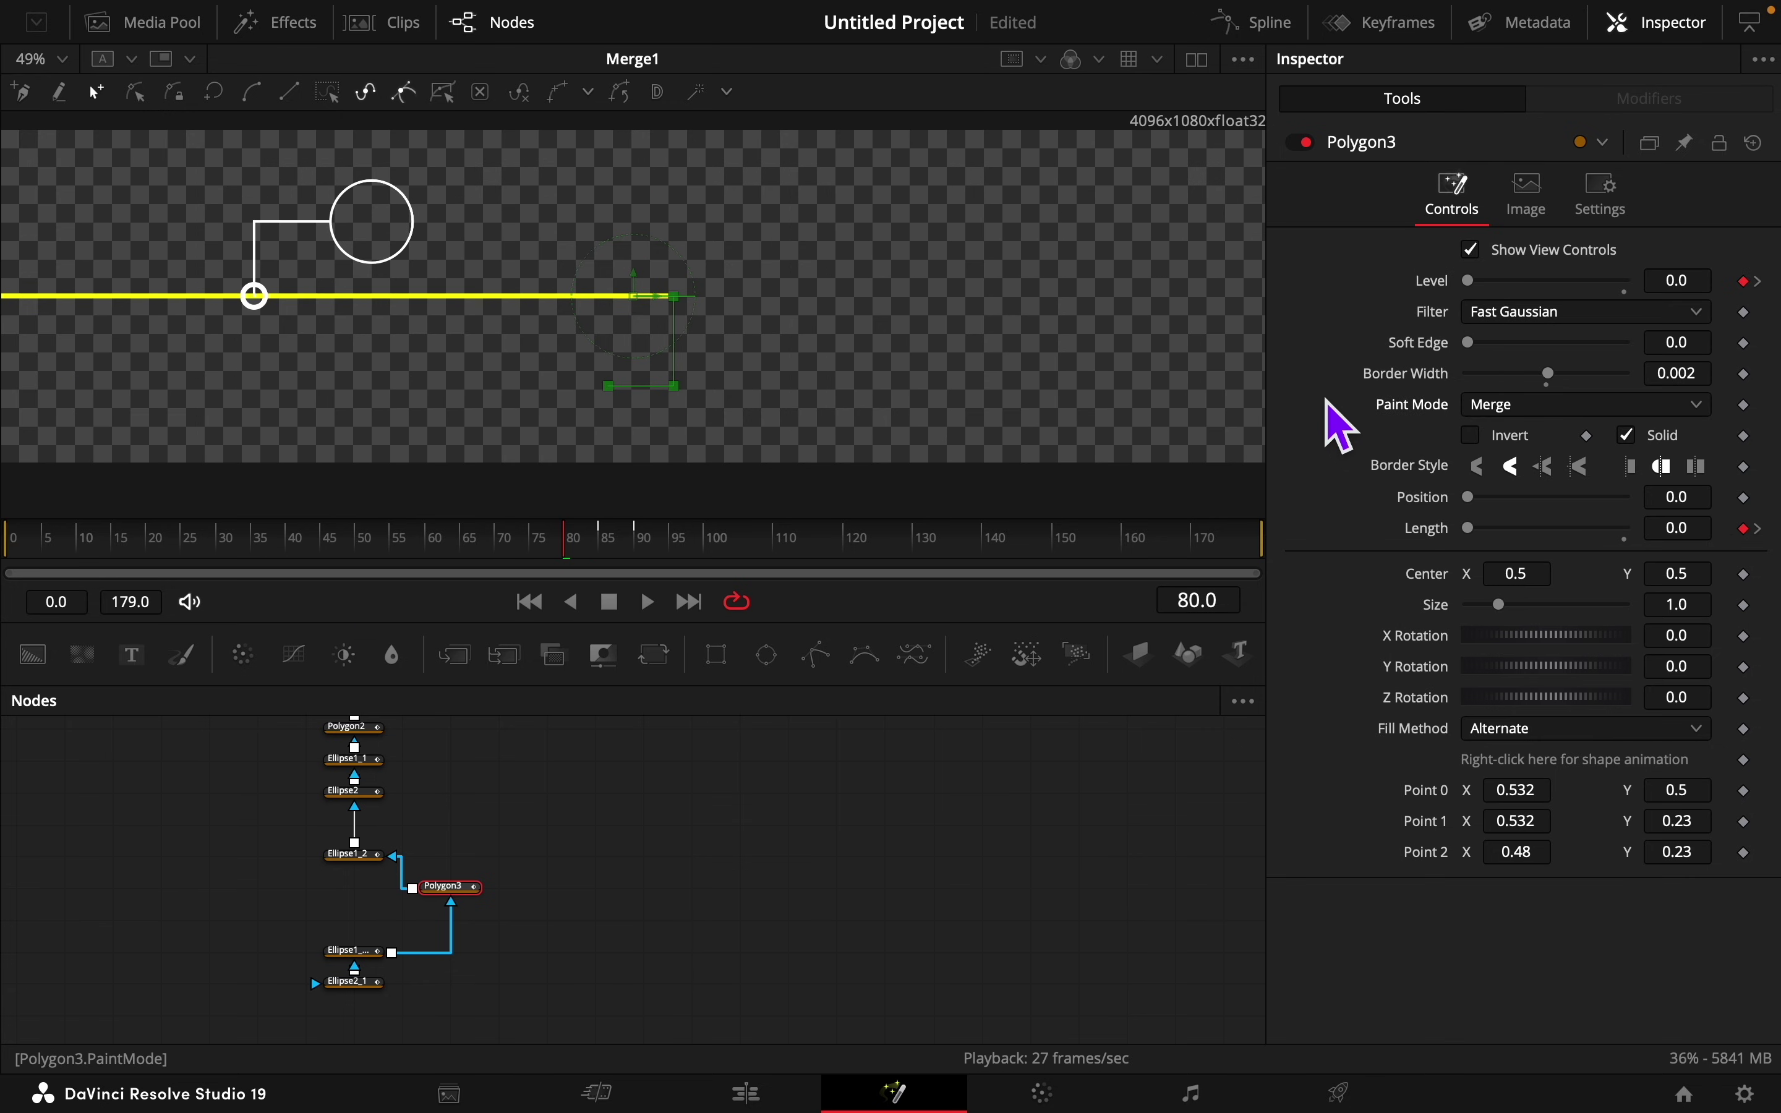
Step: Smooth both Length keyframes of the Polygon3 callout line with a long ease-in and play back the animation
click(1271, 28)
click(78, 795)
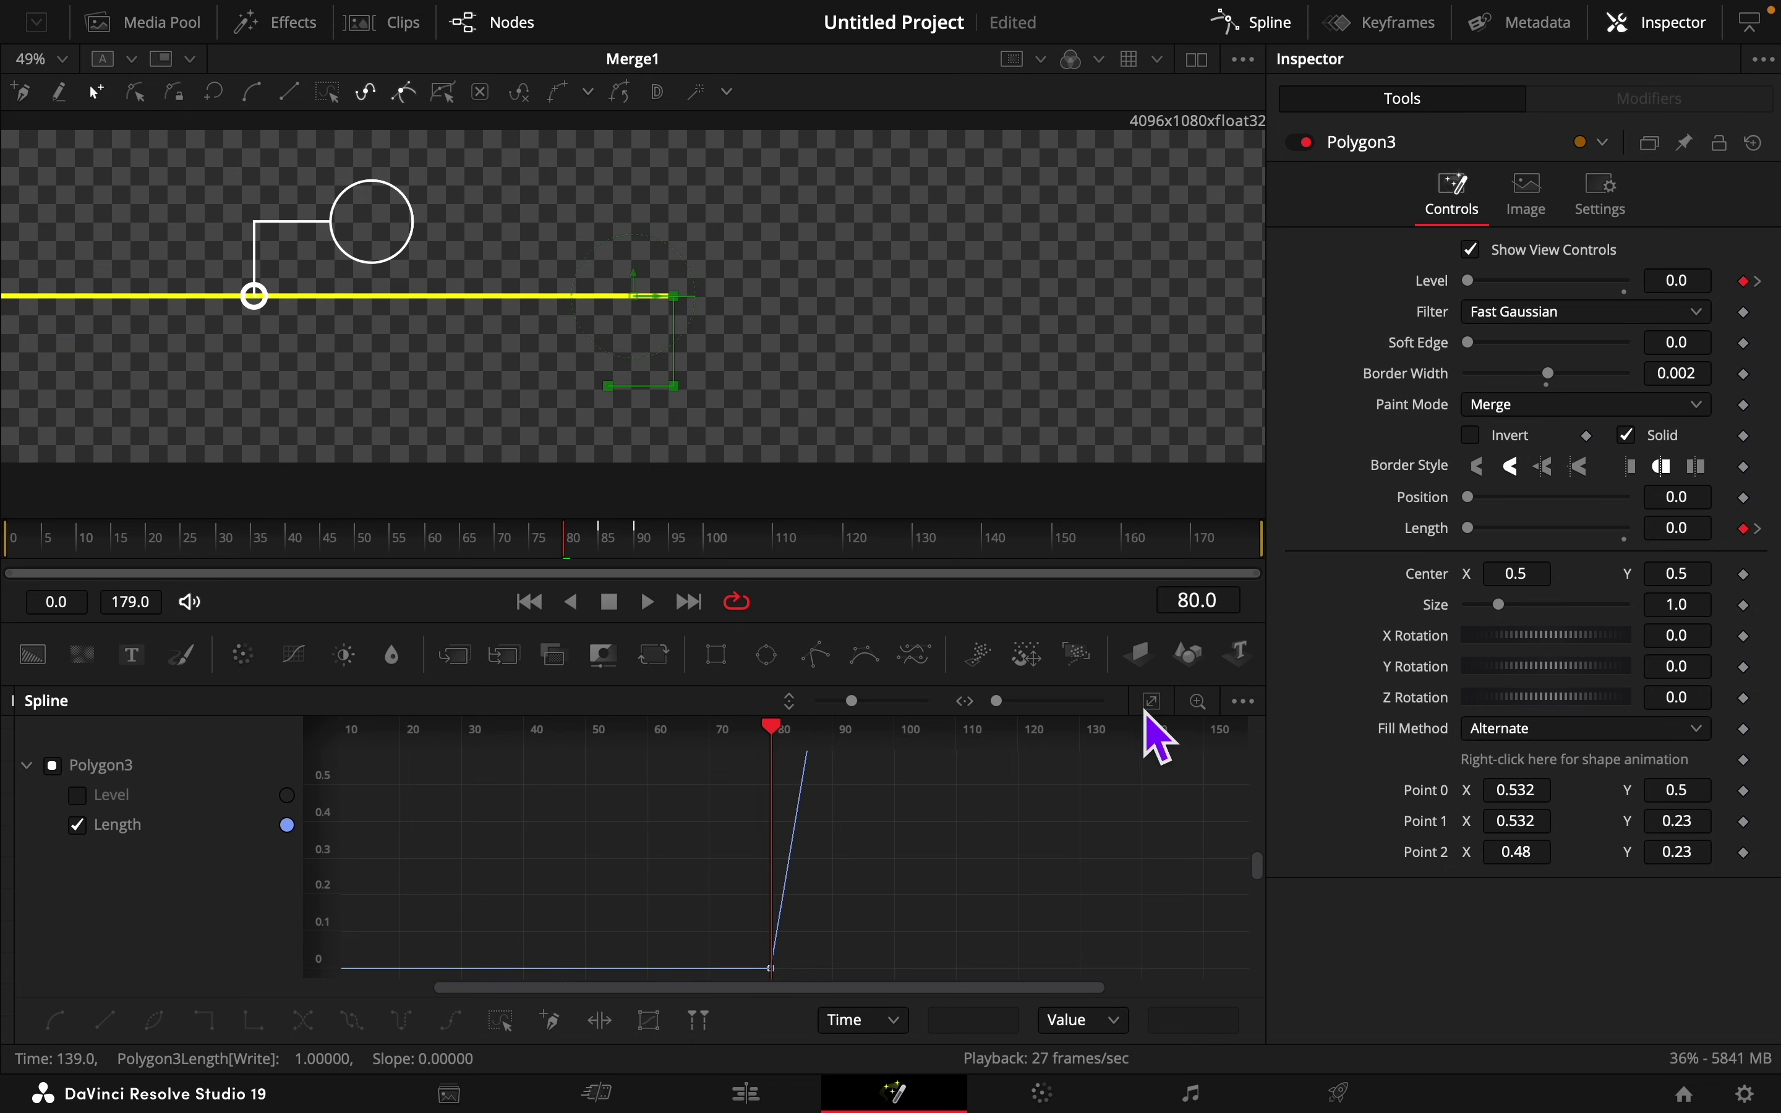
click(1158, 707)
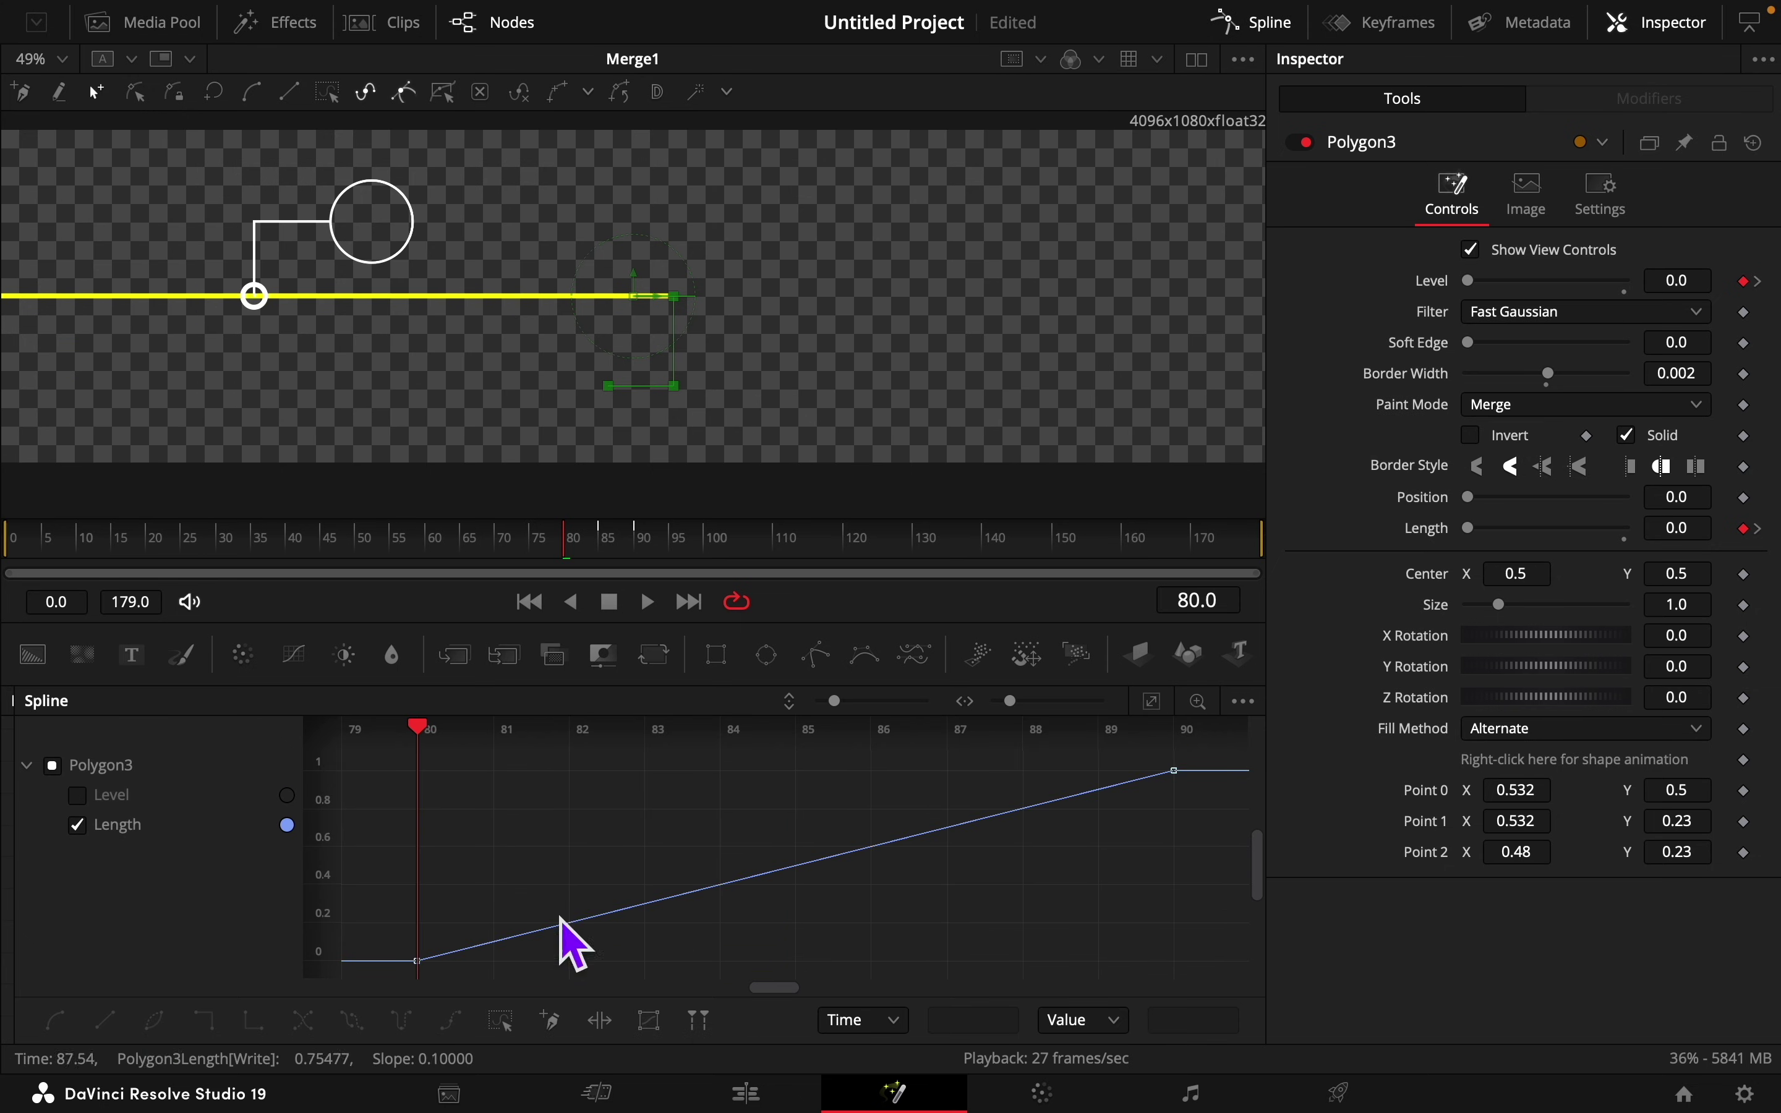
click(508, 1025)
click(57, 1020)
drag(670, 964, 1161, 964)
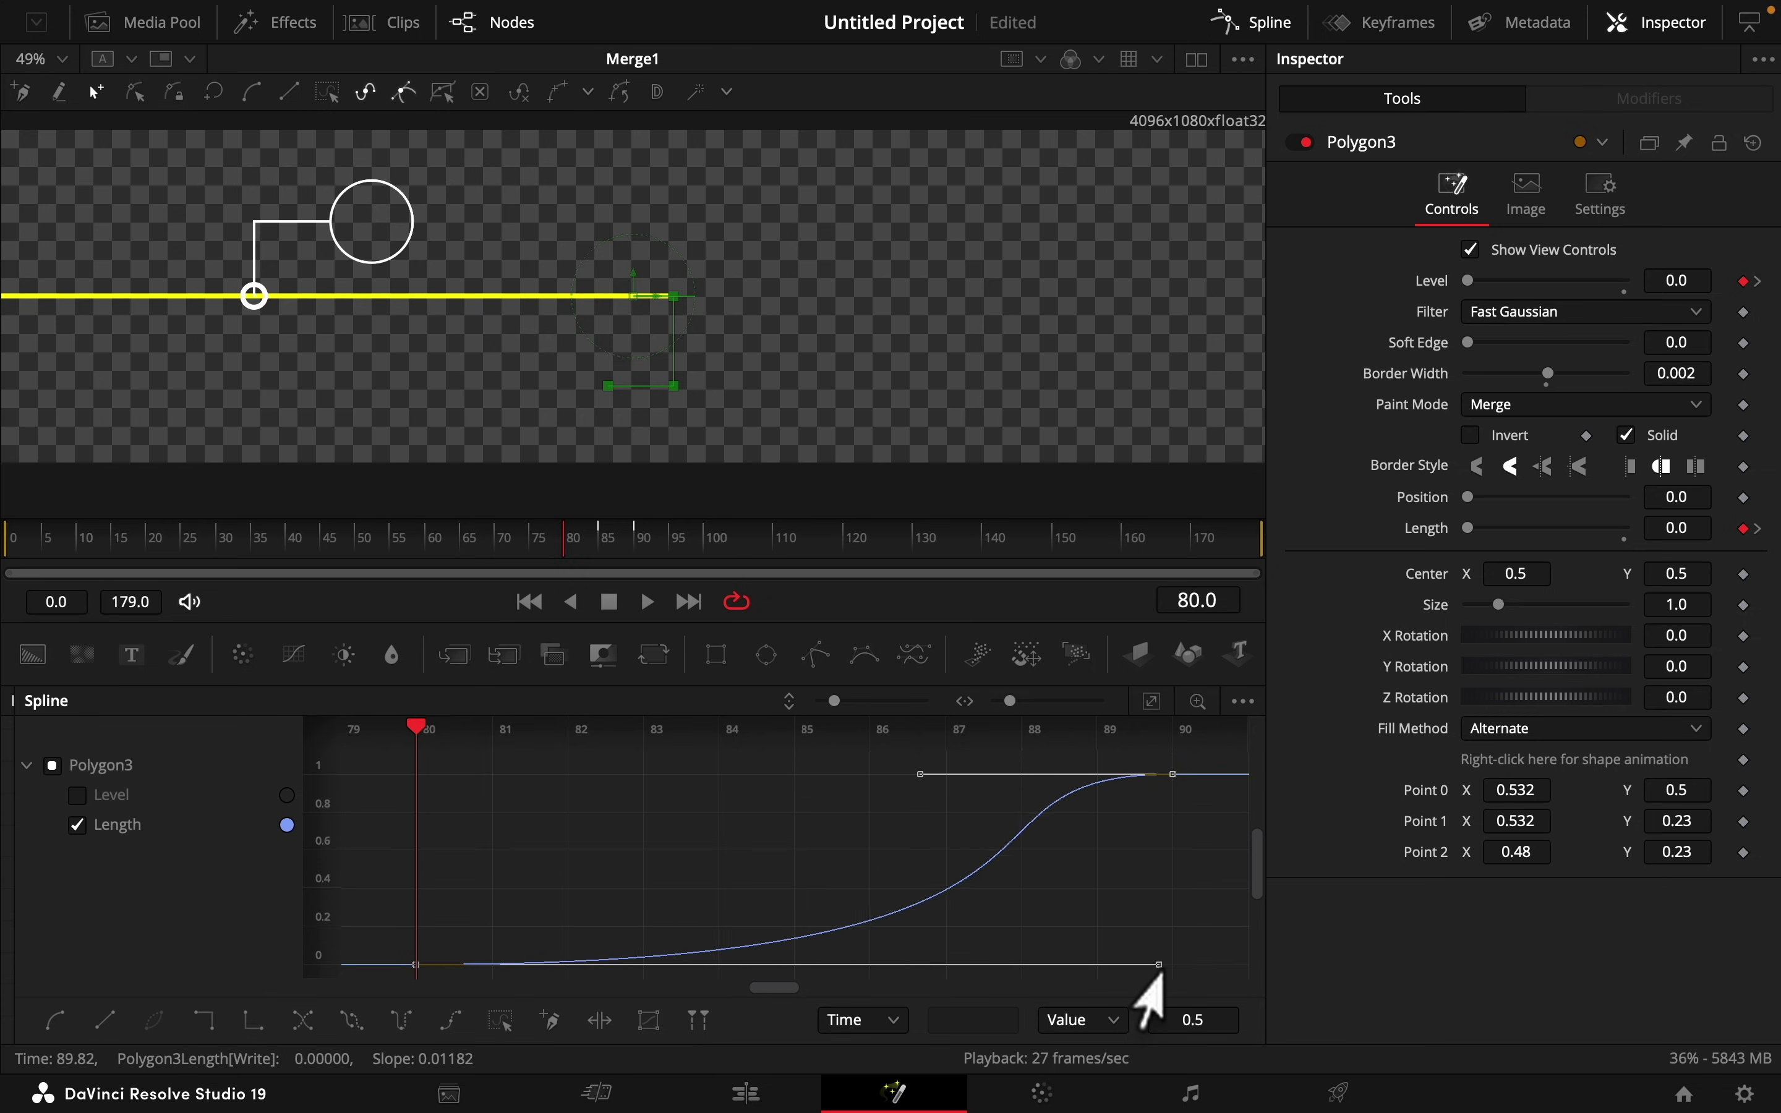
click(1281, 23)
click(600, 854)
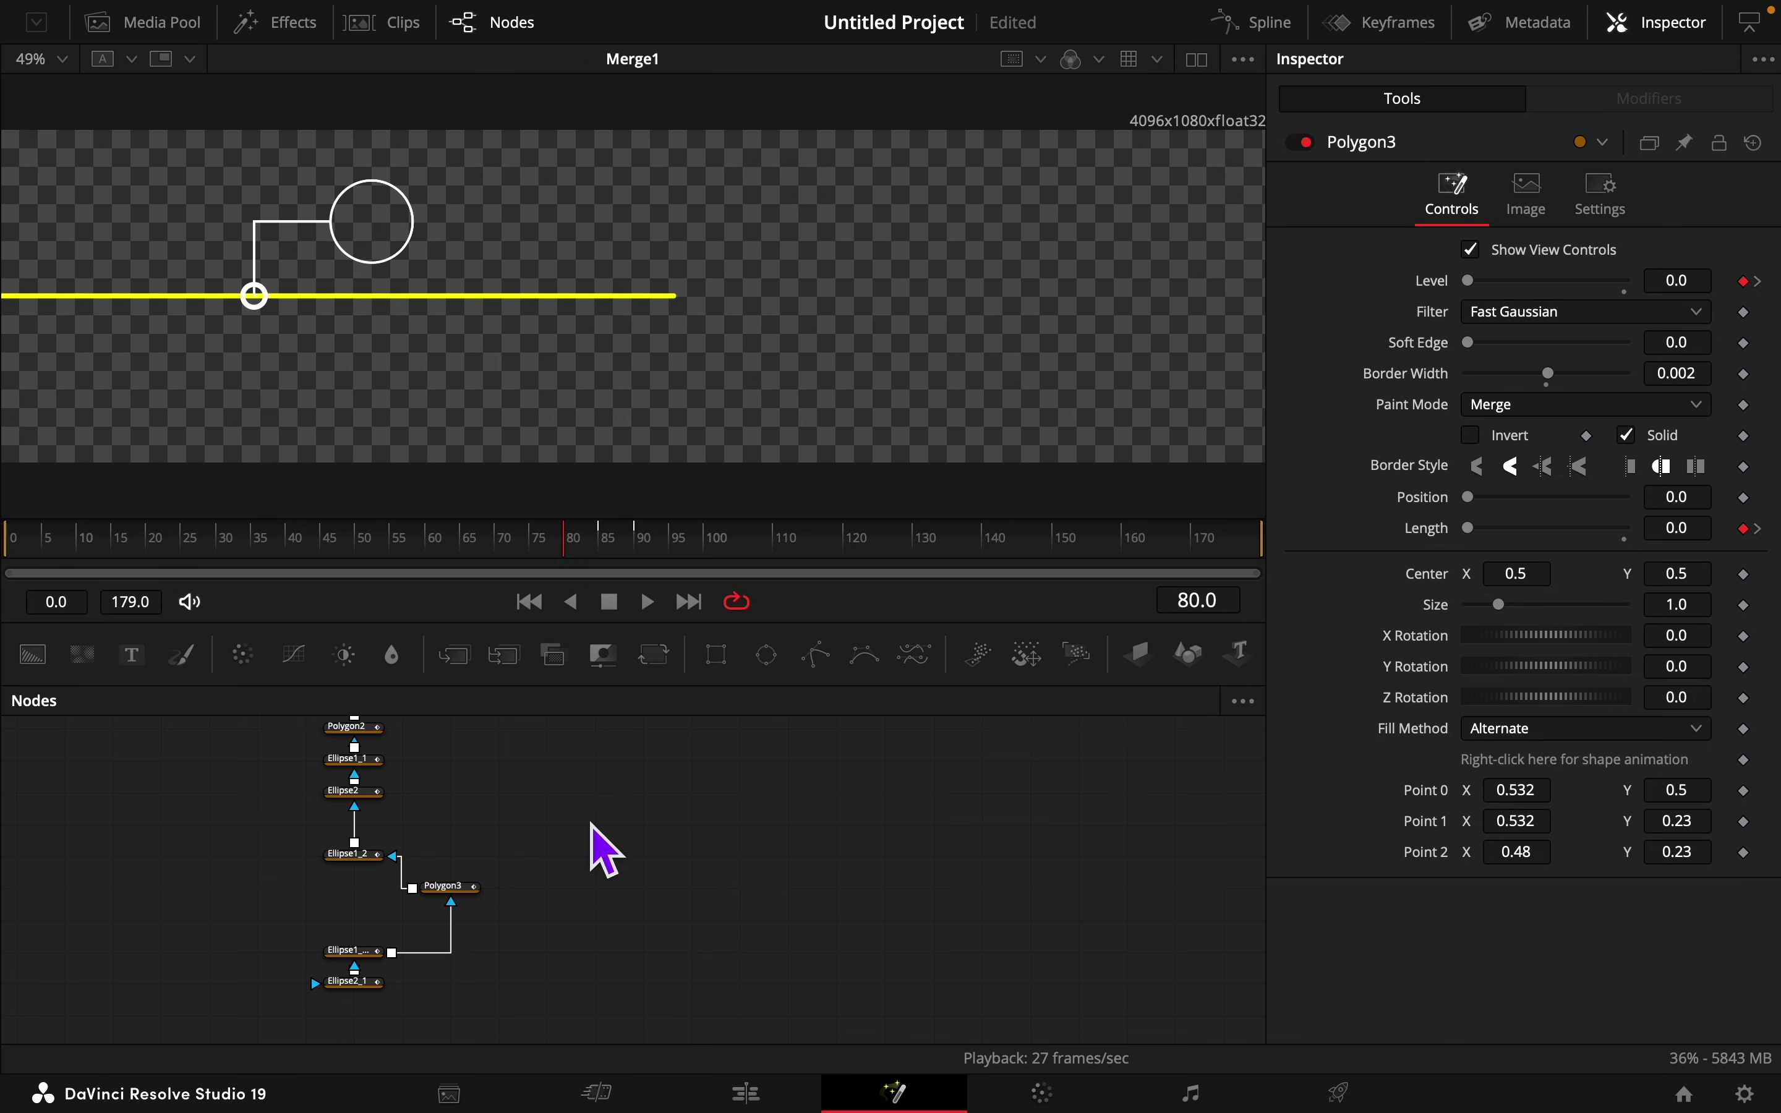
click(107, 545)
key(space)
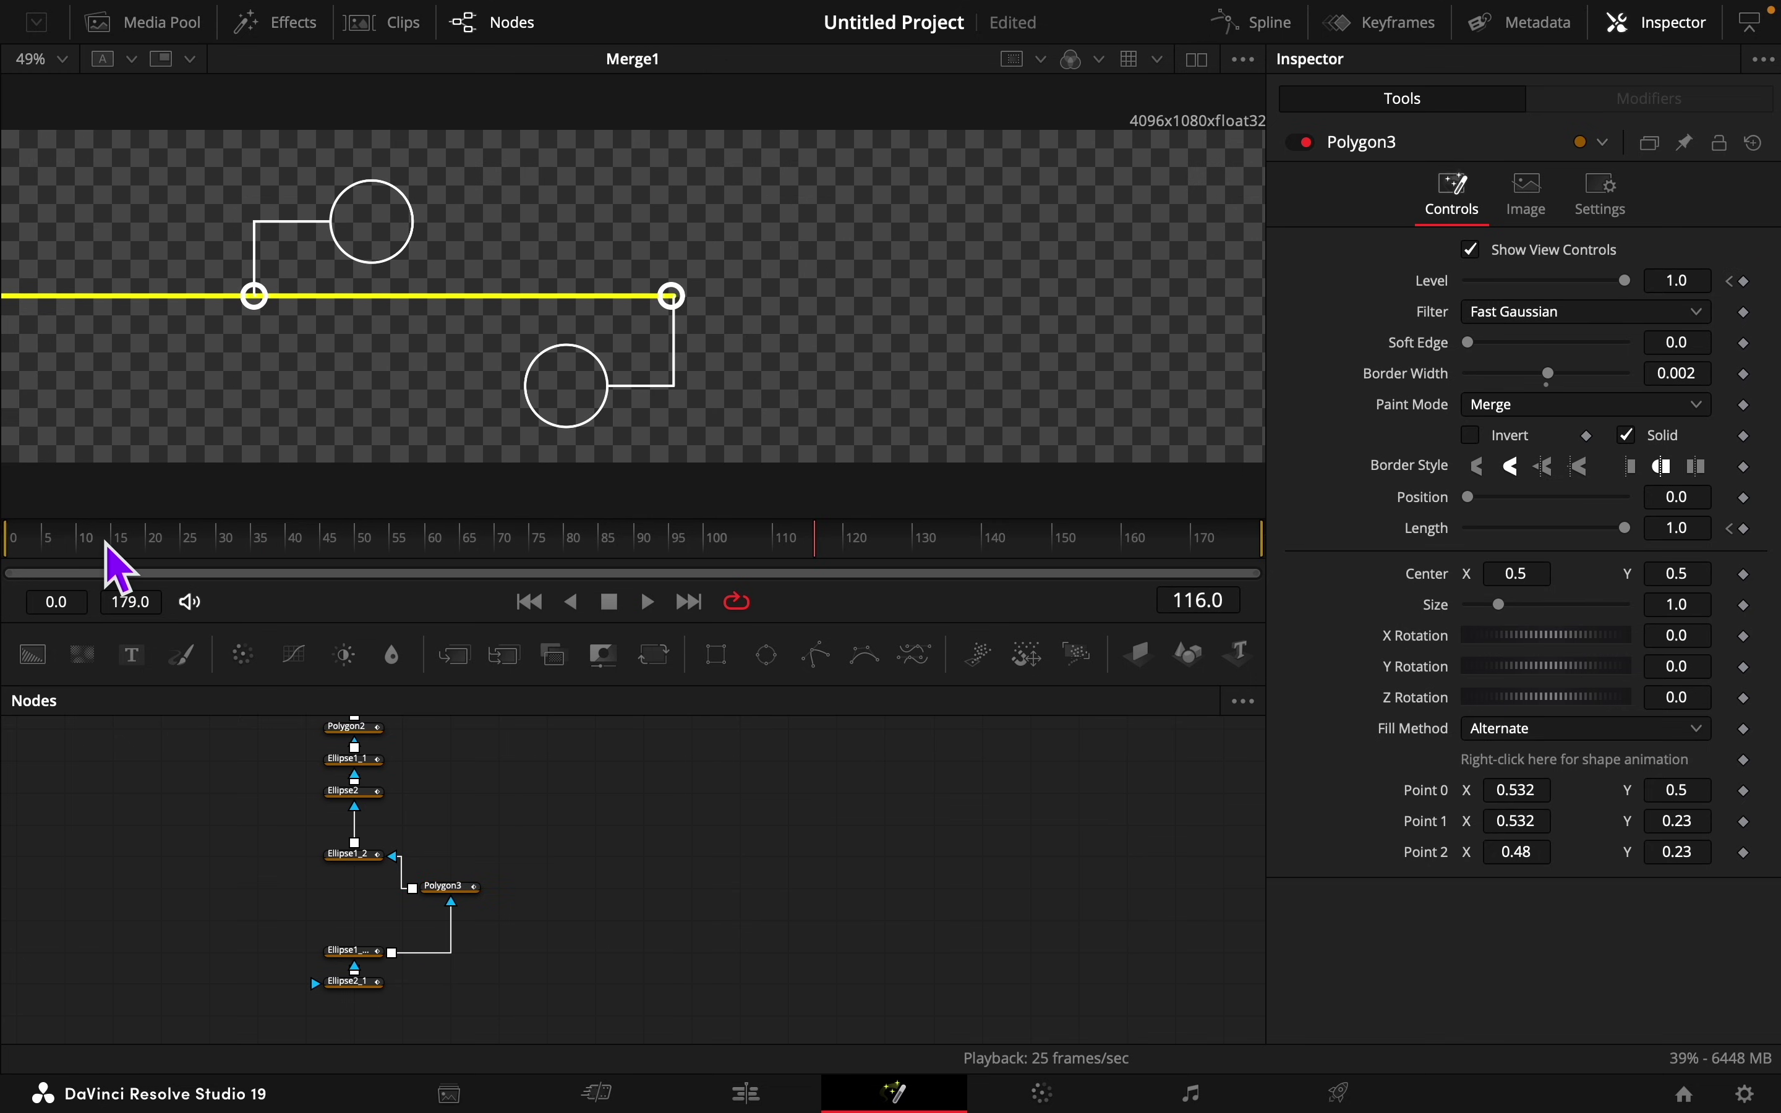
Step: Duplicate the first stop's Ellipse1, Polygon2, Ellipse1_1 and Ellipse2 nodes and connect the copies to Ellipse2_1 at the chain's end
scroll(565, 859, down, 1)
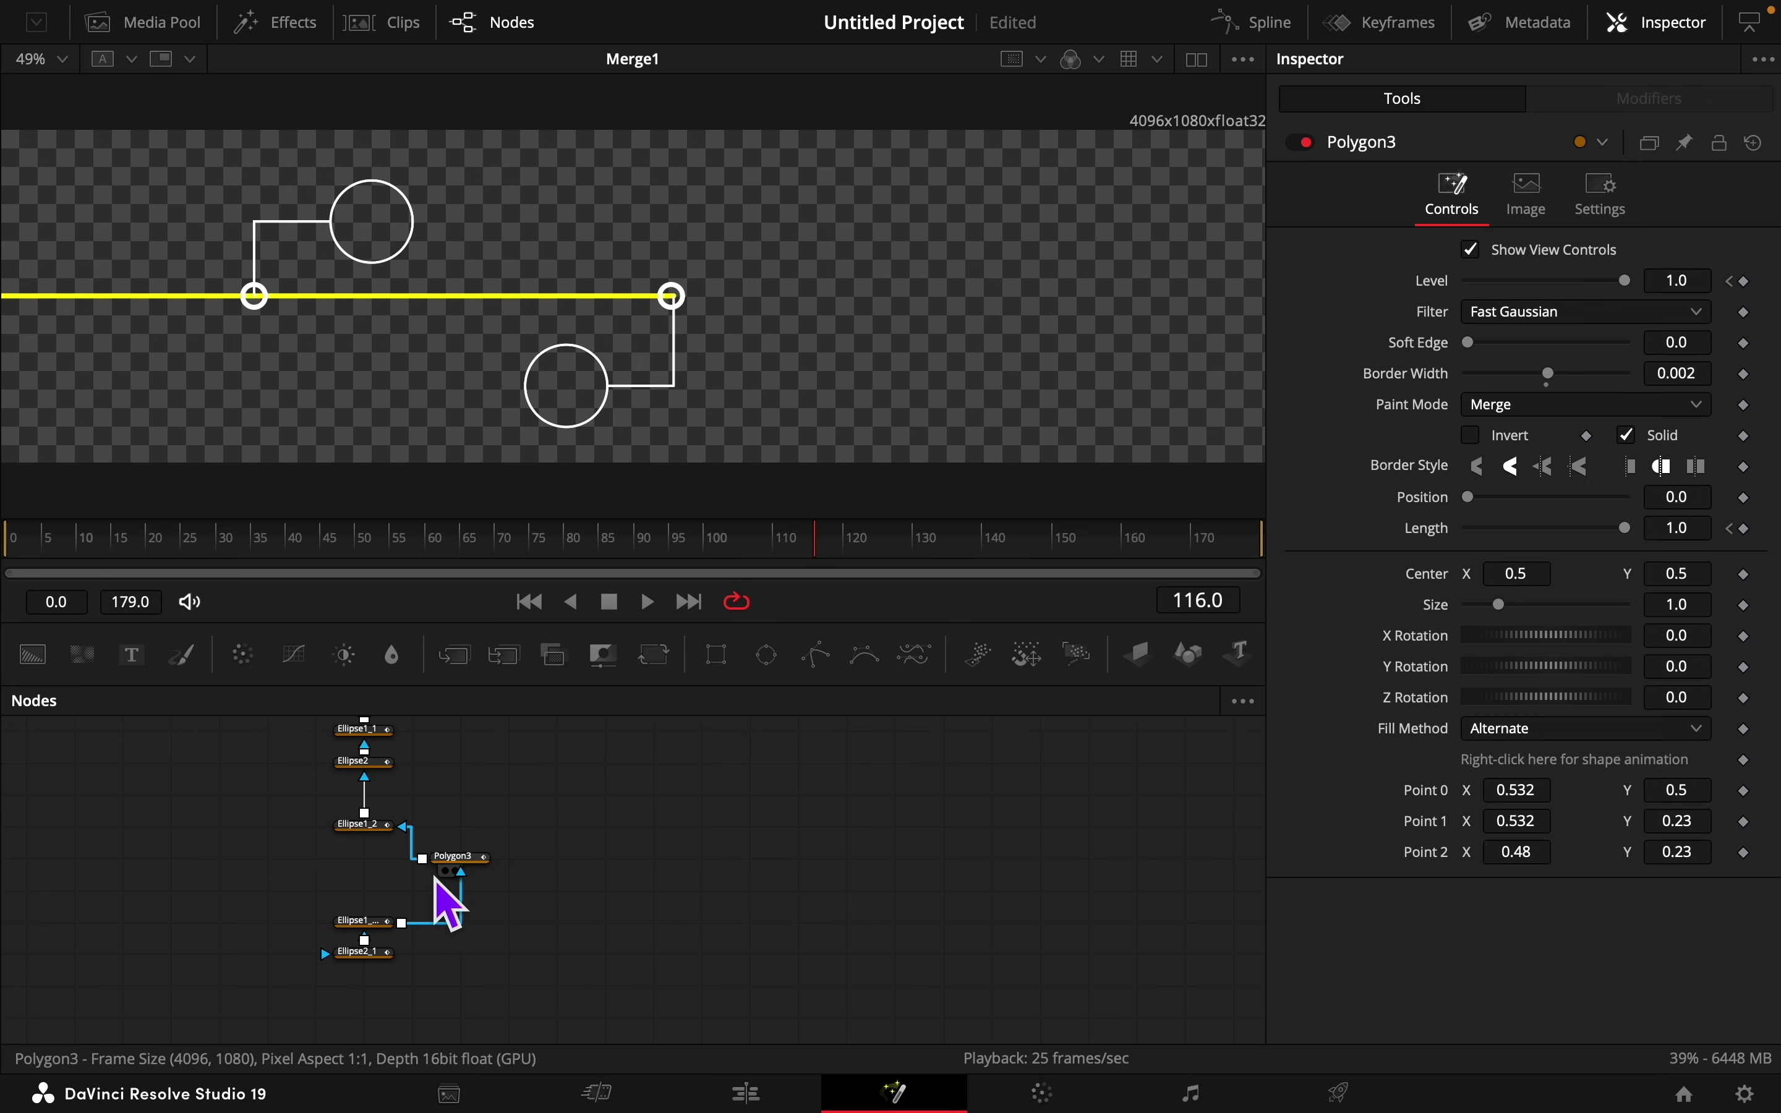
drag(457, 863, 286, 756)
scroll(539, 912, up, 2)
scroll(549, 884, down, 5)
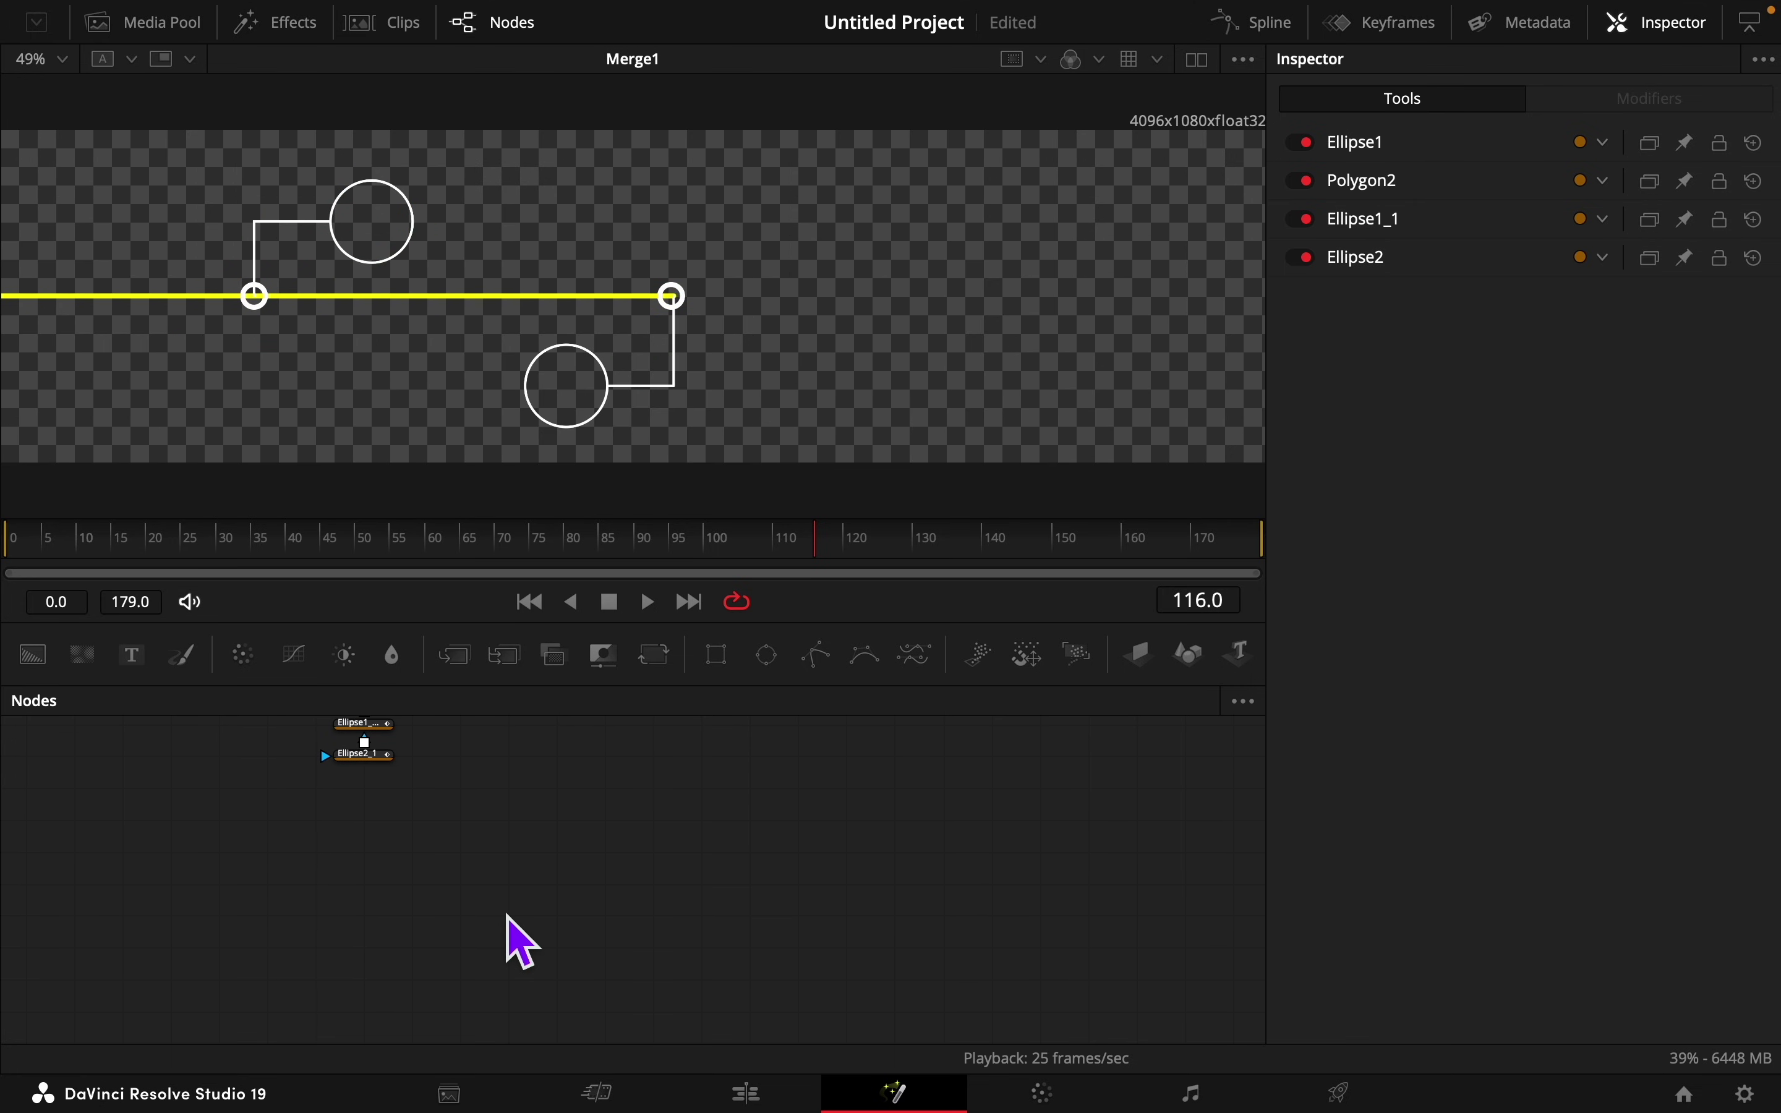
key(ctrl+v)
drag(535, 794, 331, 766)
scroll(460, 876, down, 1)
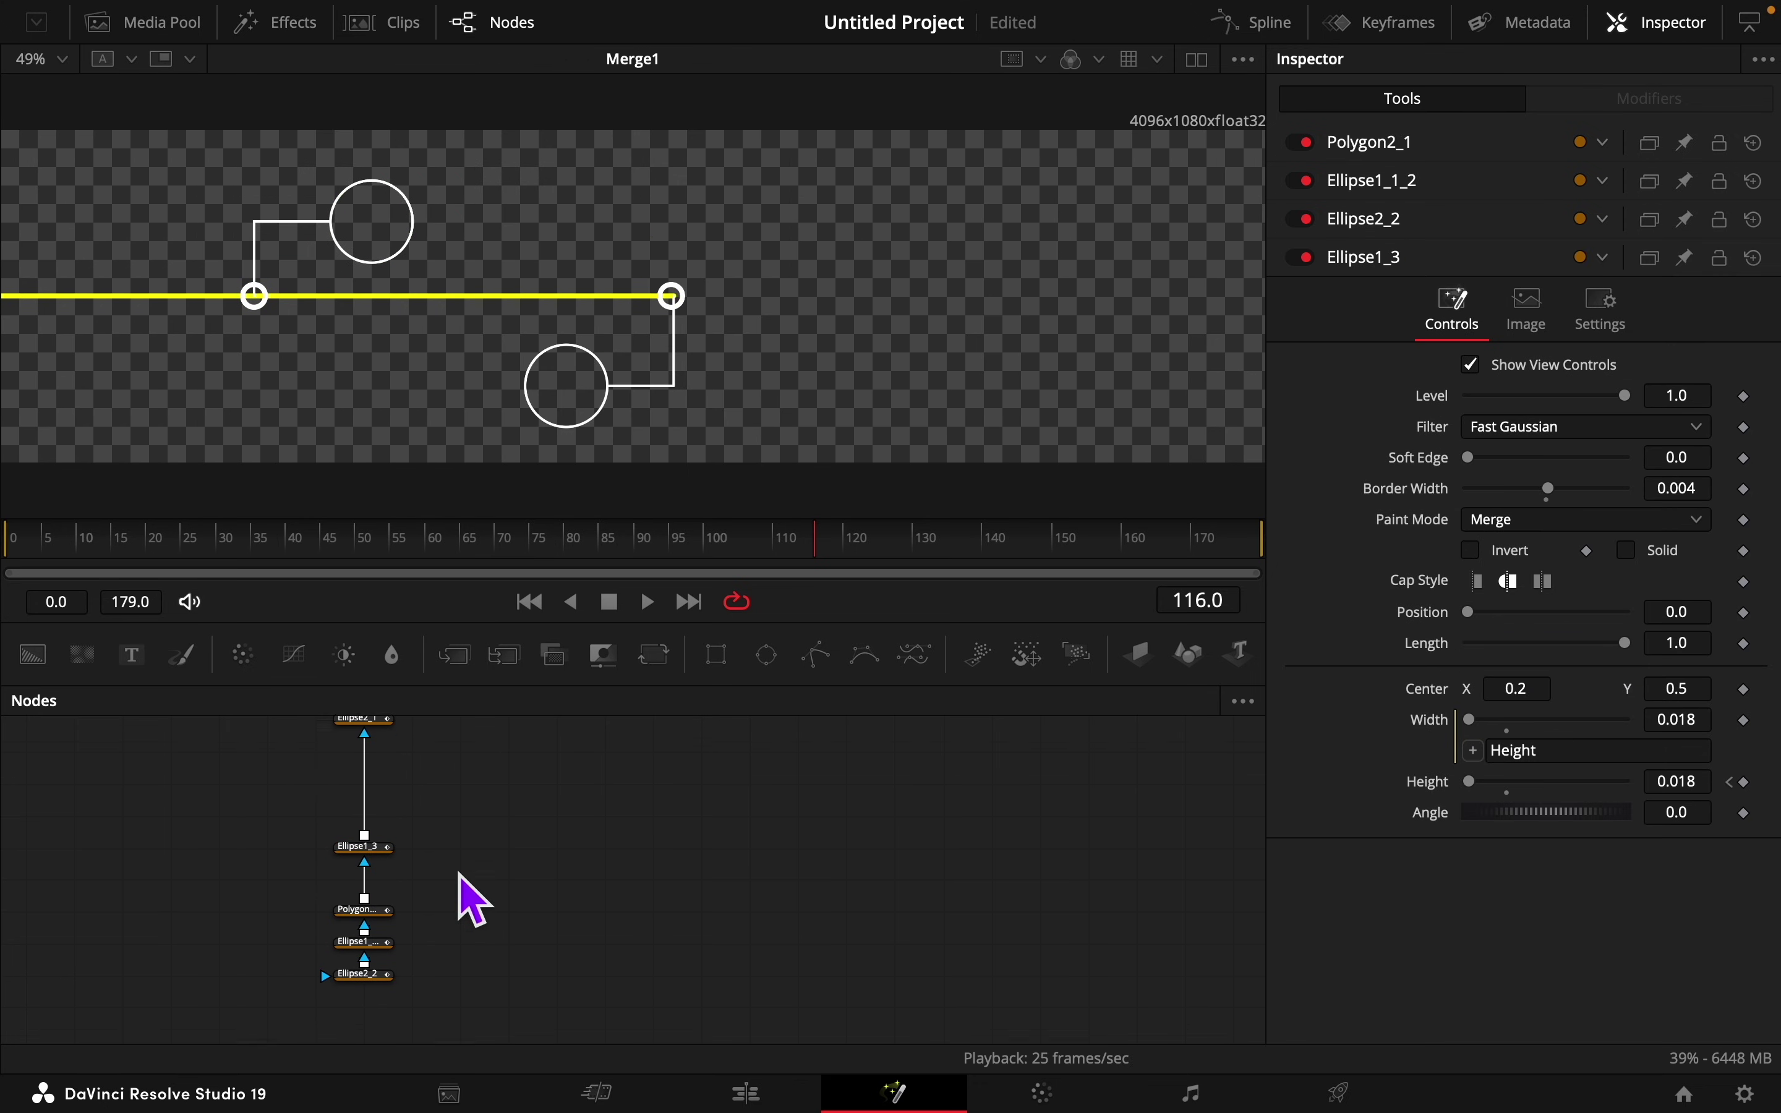
scroll(460, 876, down, 2)
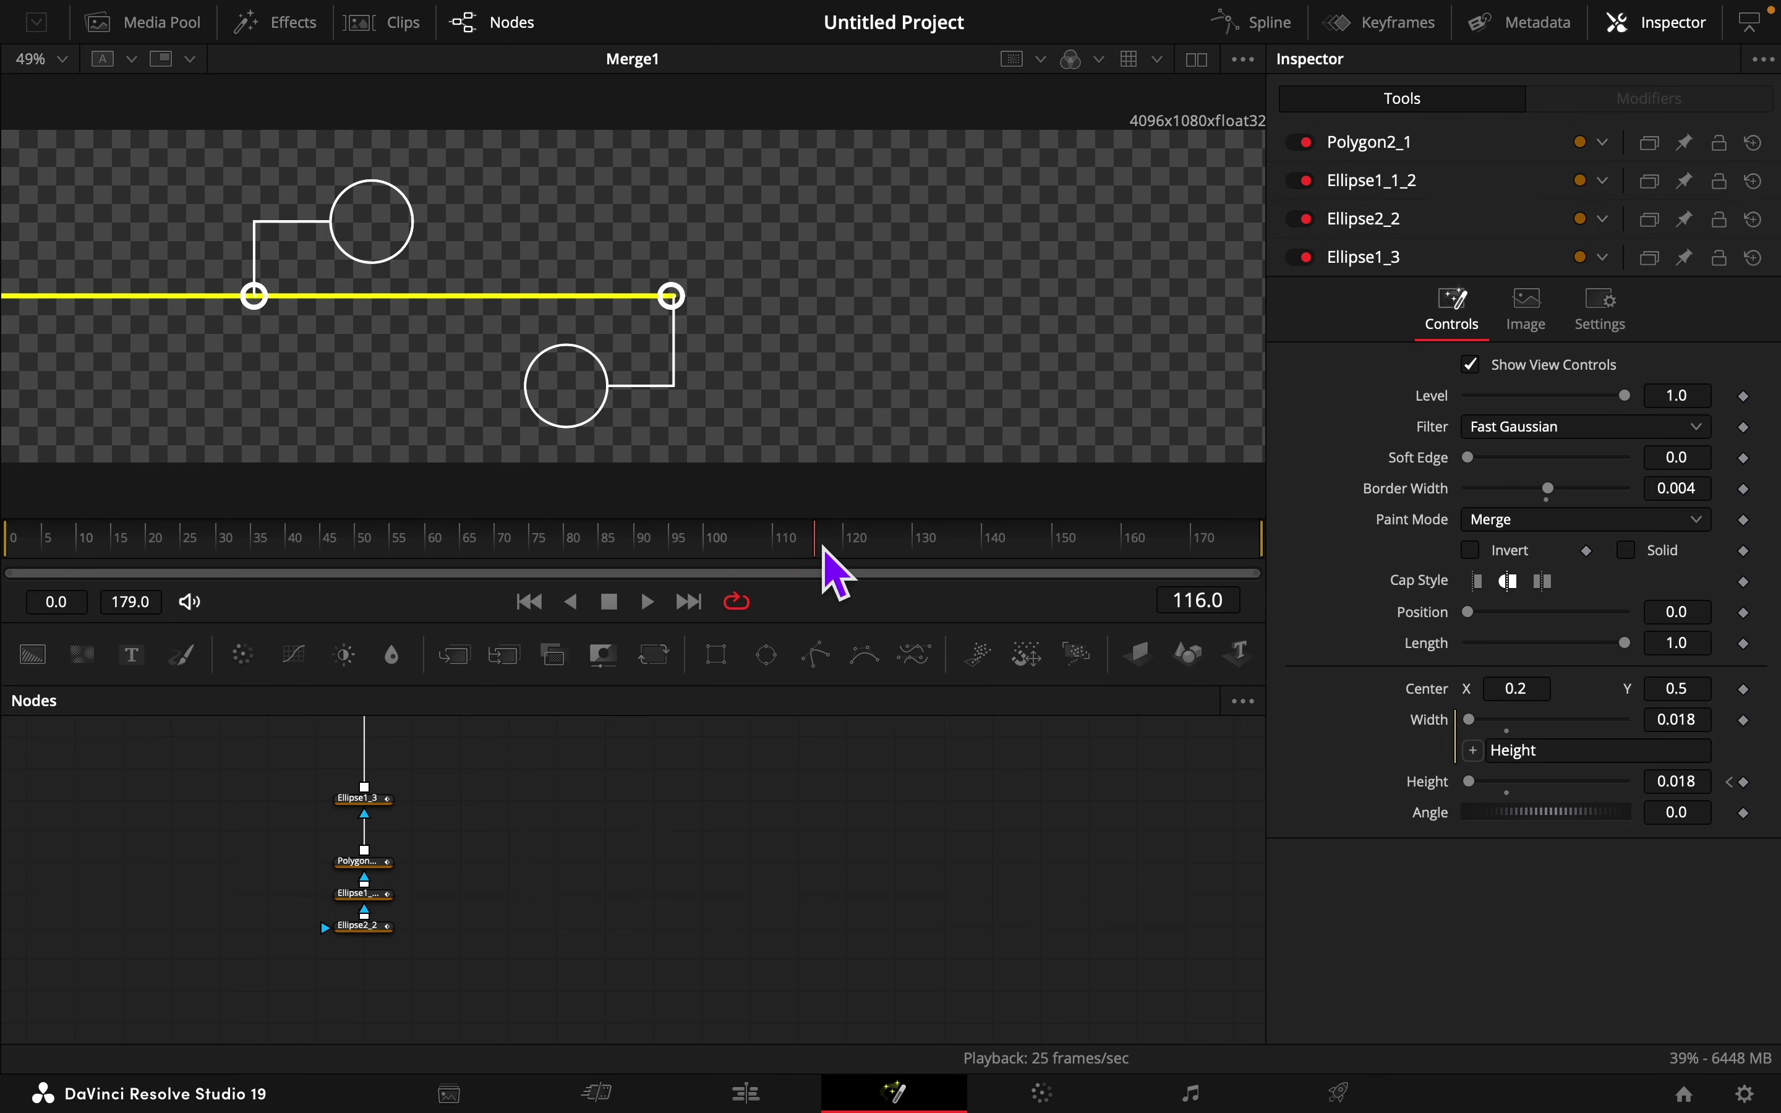
Step: At frame 150, set the Center X of the copied stop ring Ellipse1_3 to 0.8
drag(824, 552, 1057, 554)
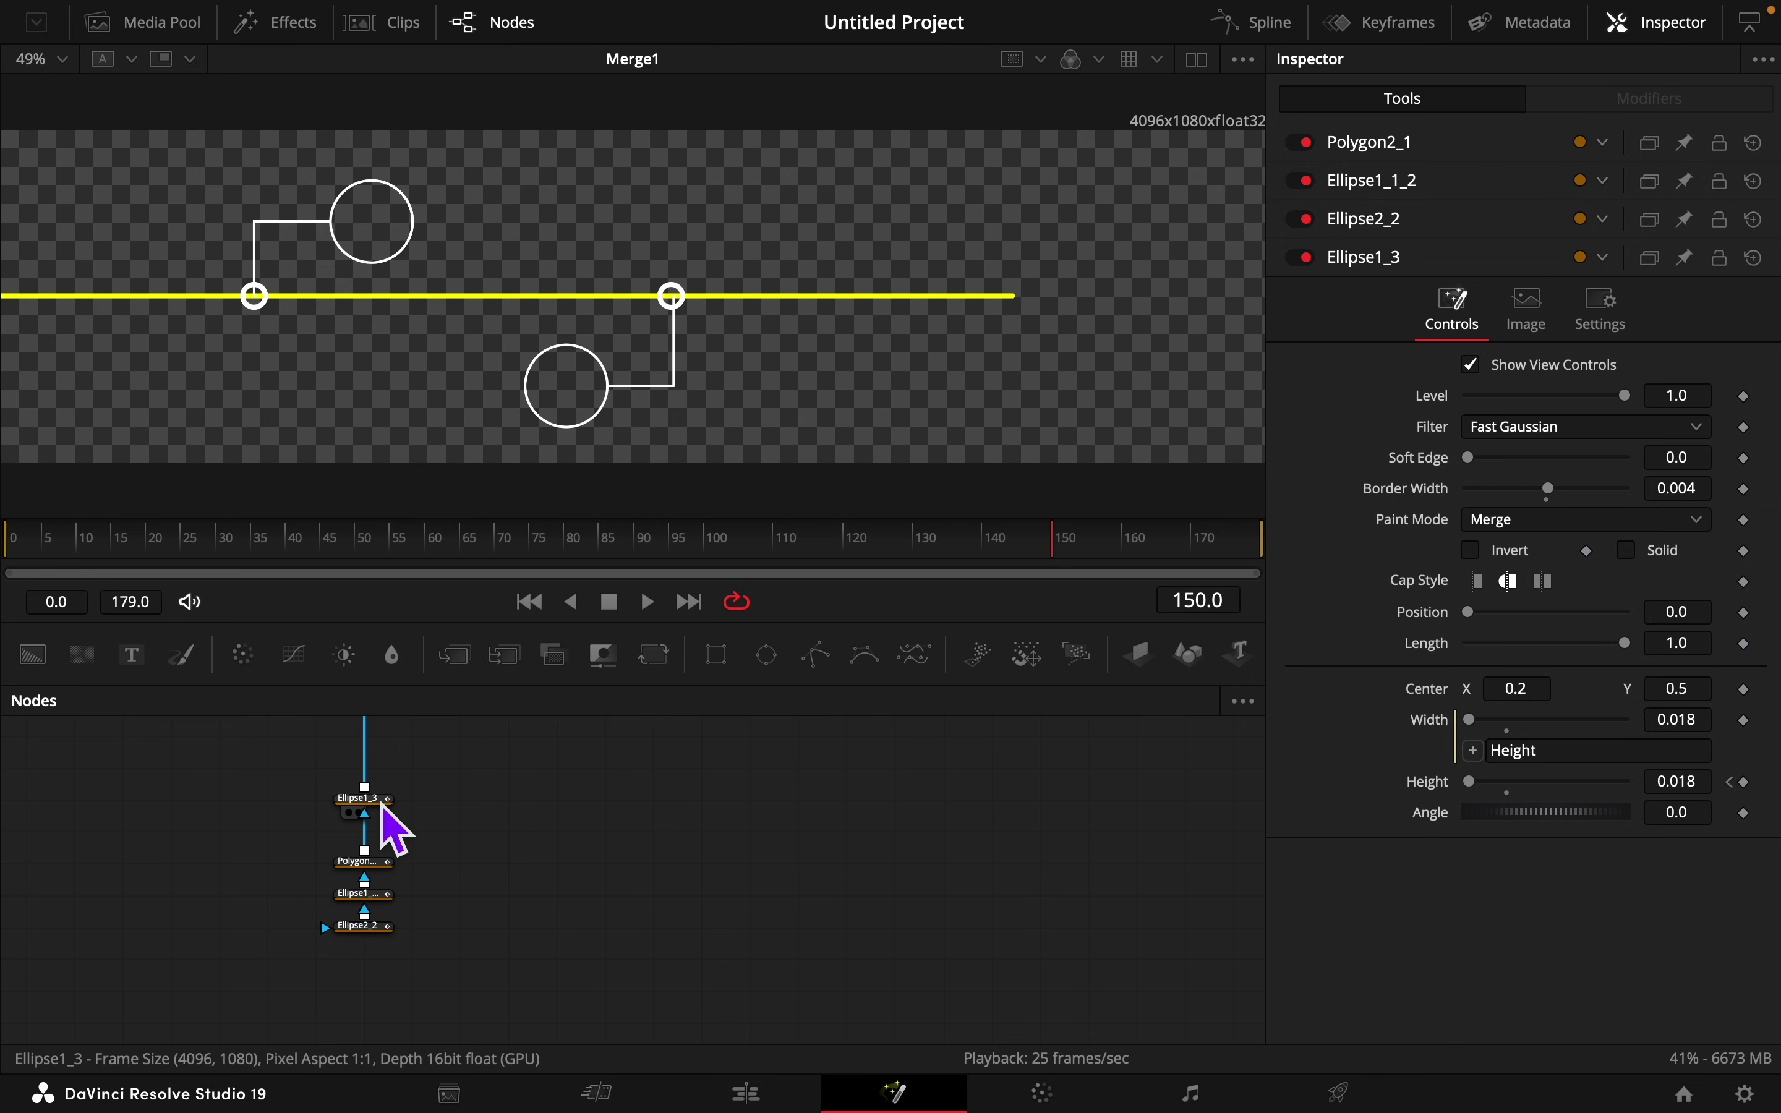
click(381, 801)
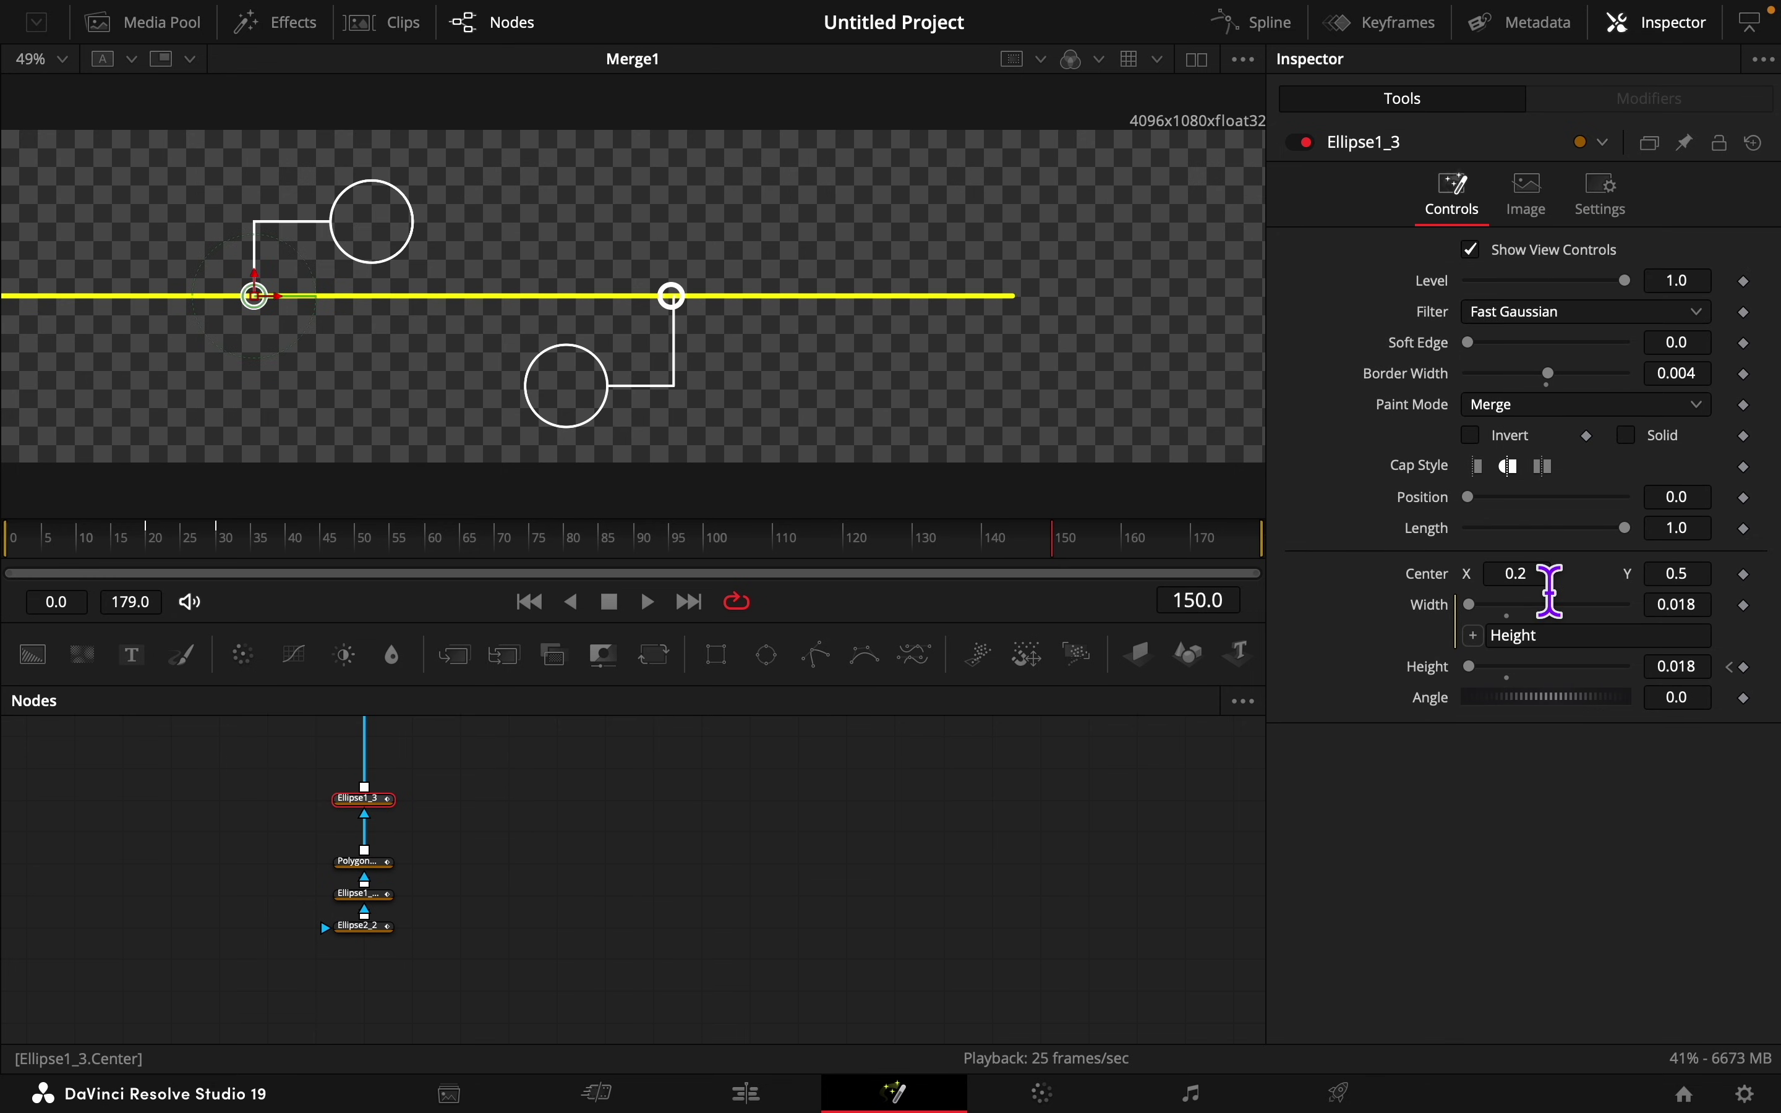
click(1537, 570)
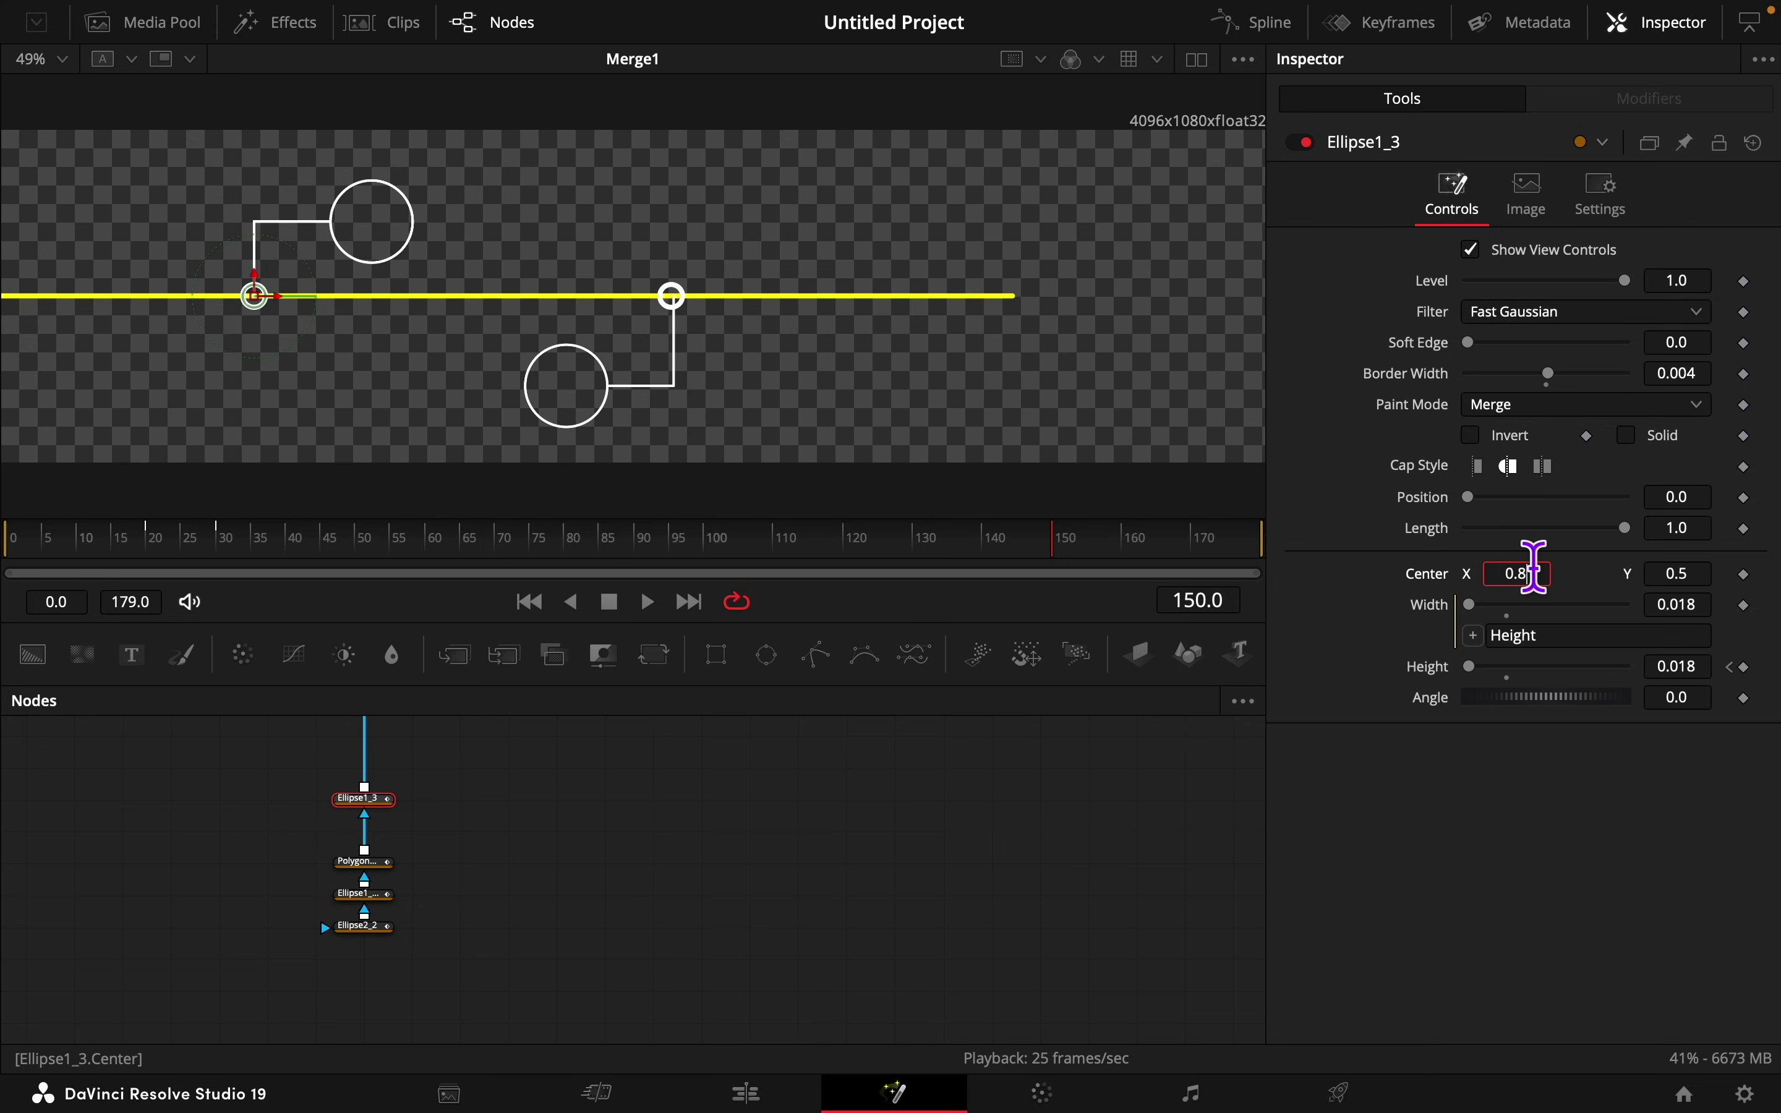
key(Tab)
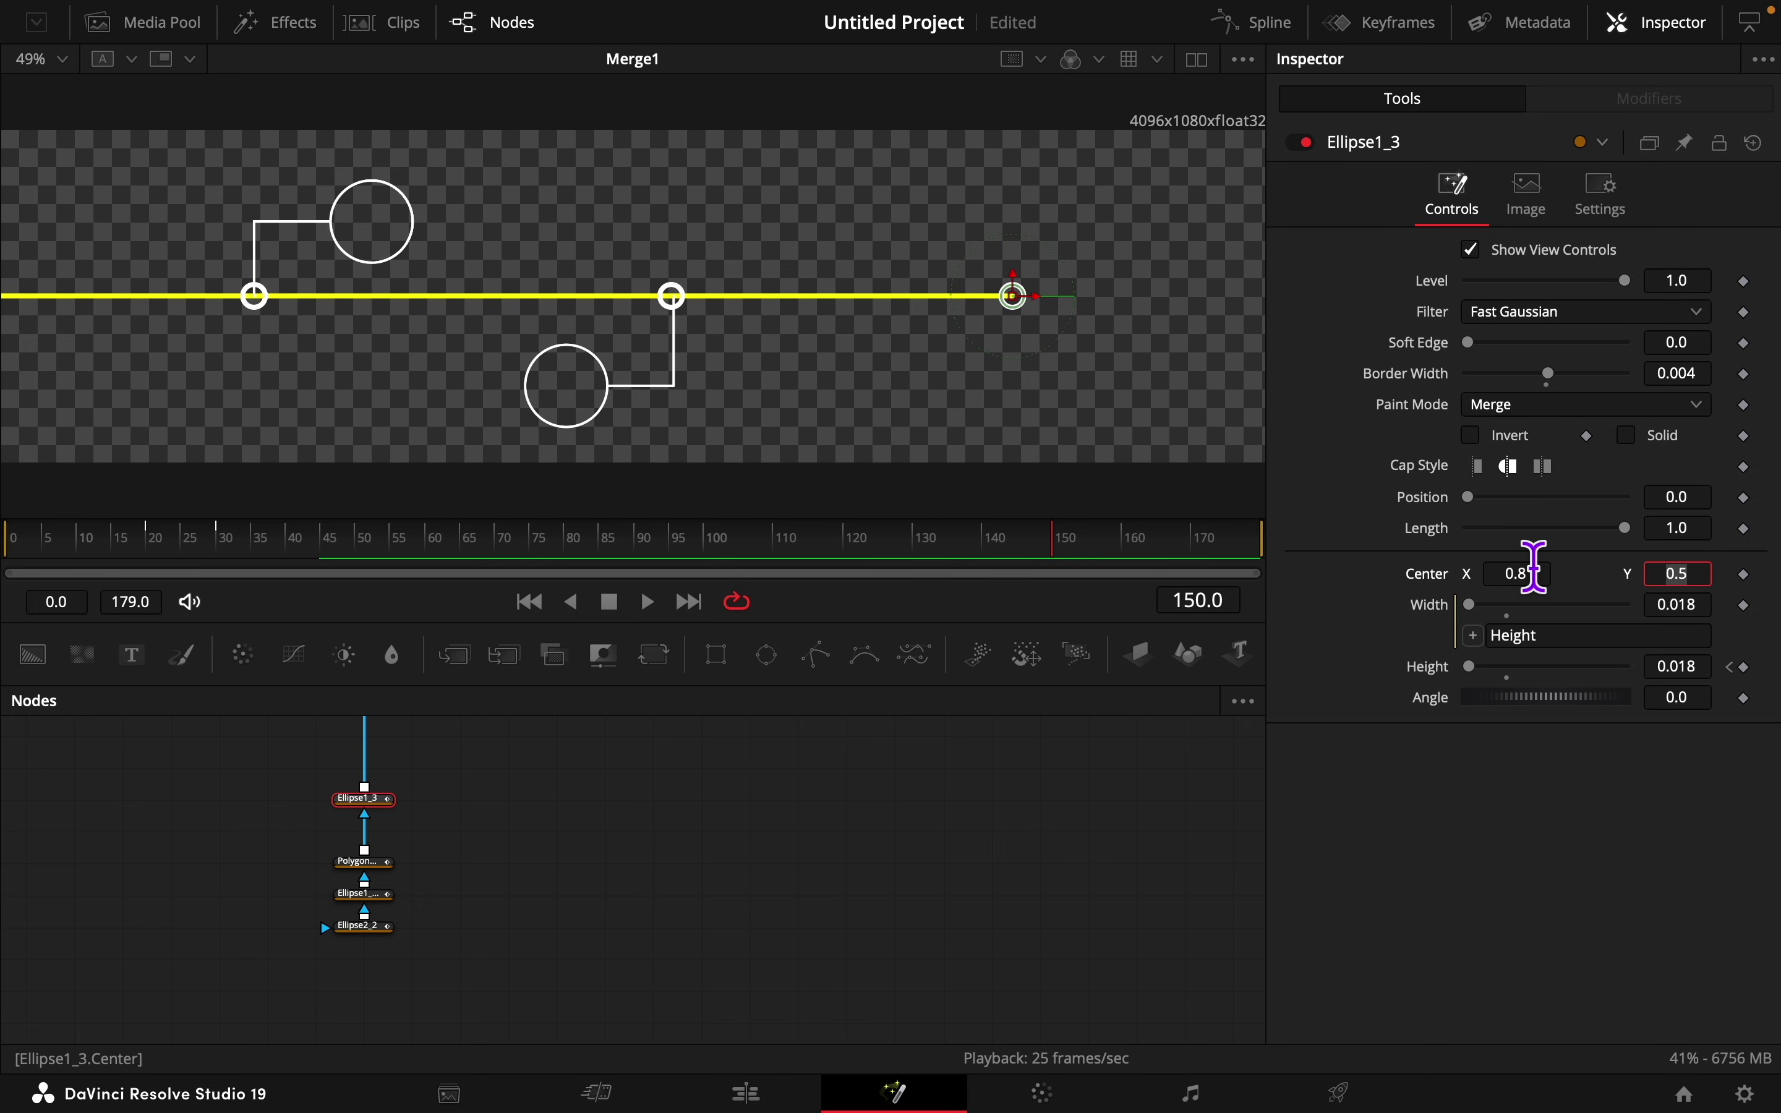
Step: Shift all keyframes of the stop ring Ellipse1_3 so that its animation starts at frame 140
click(1408, 27)
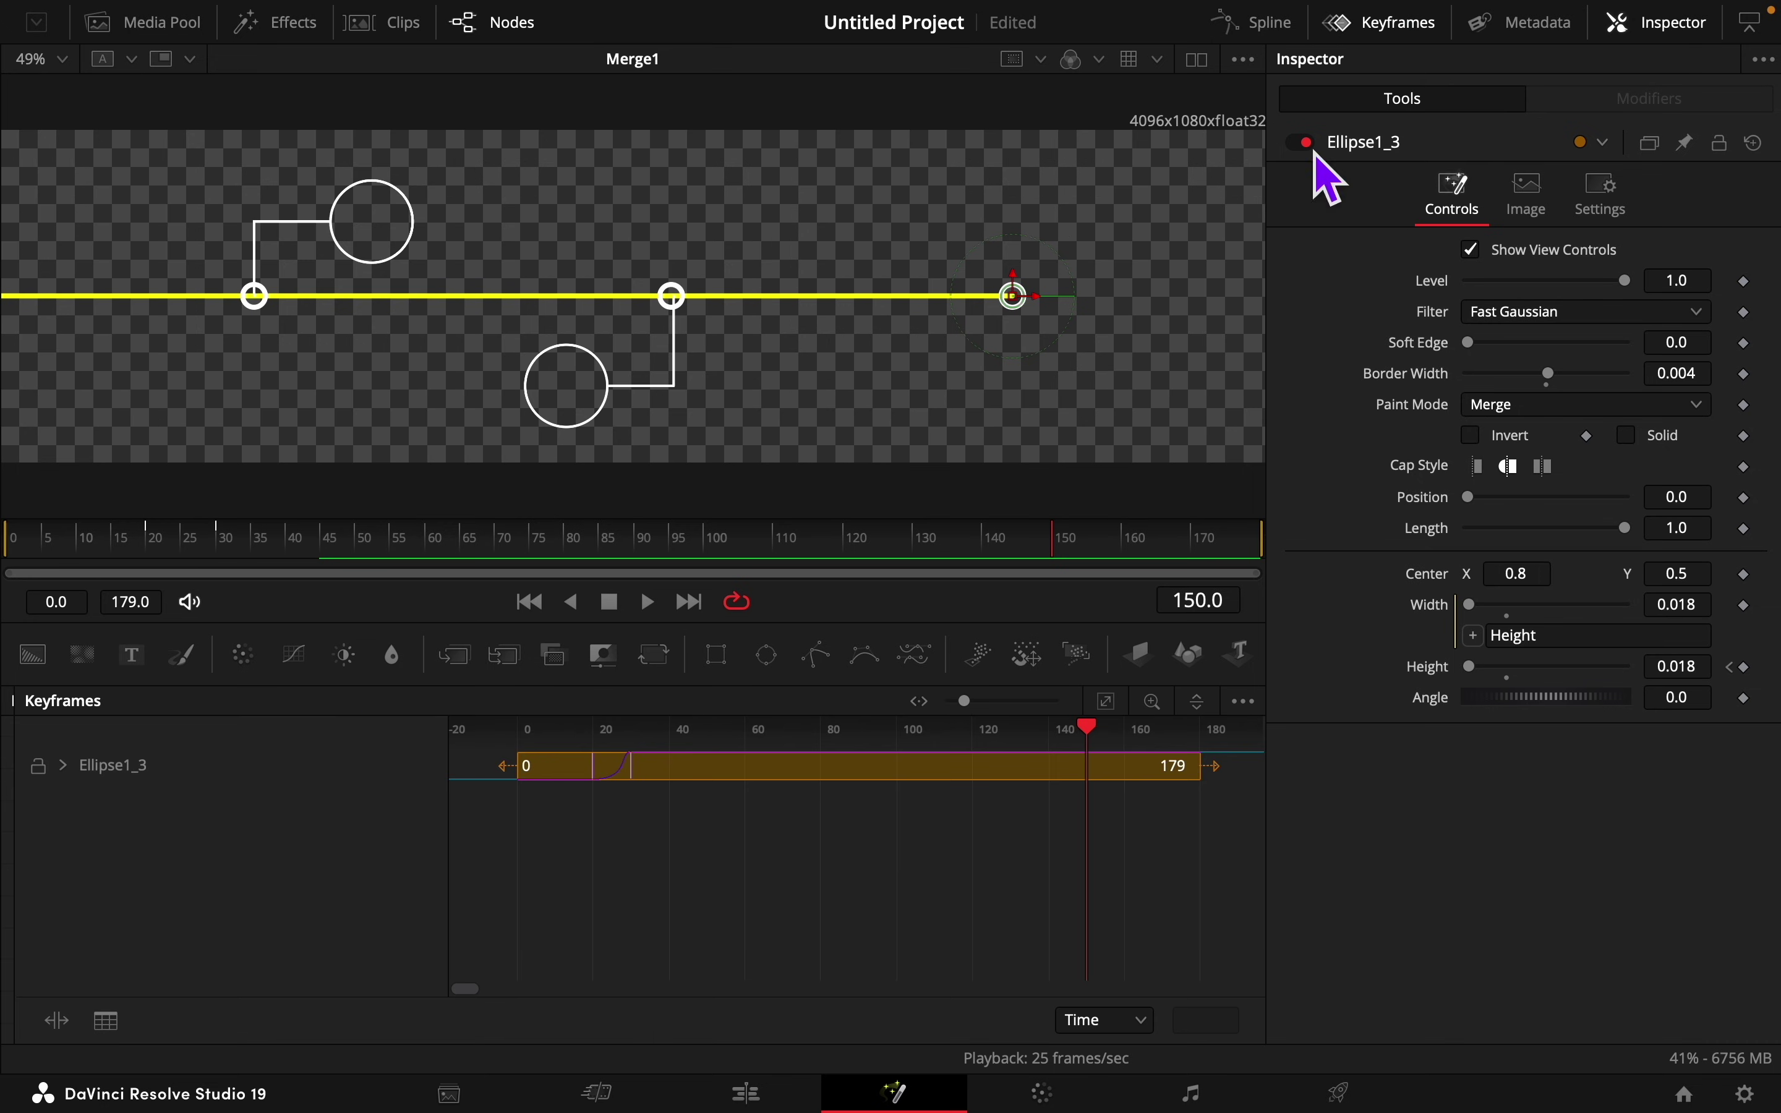
click(991, 554)
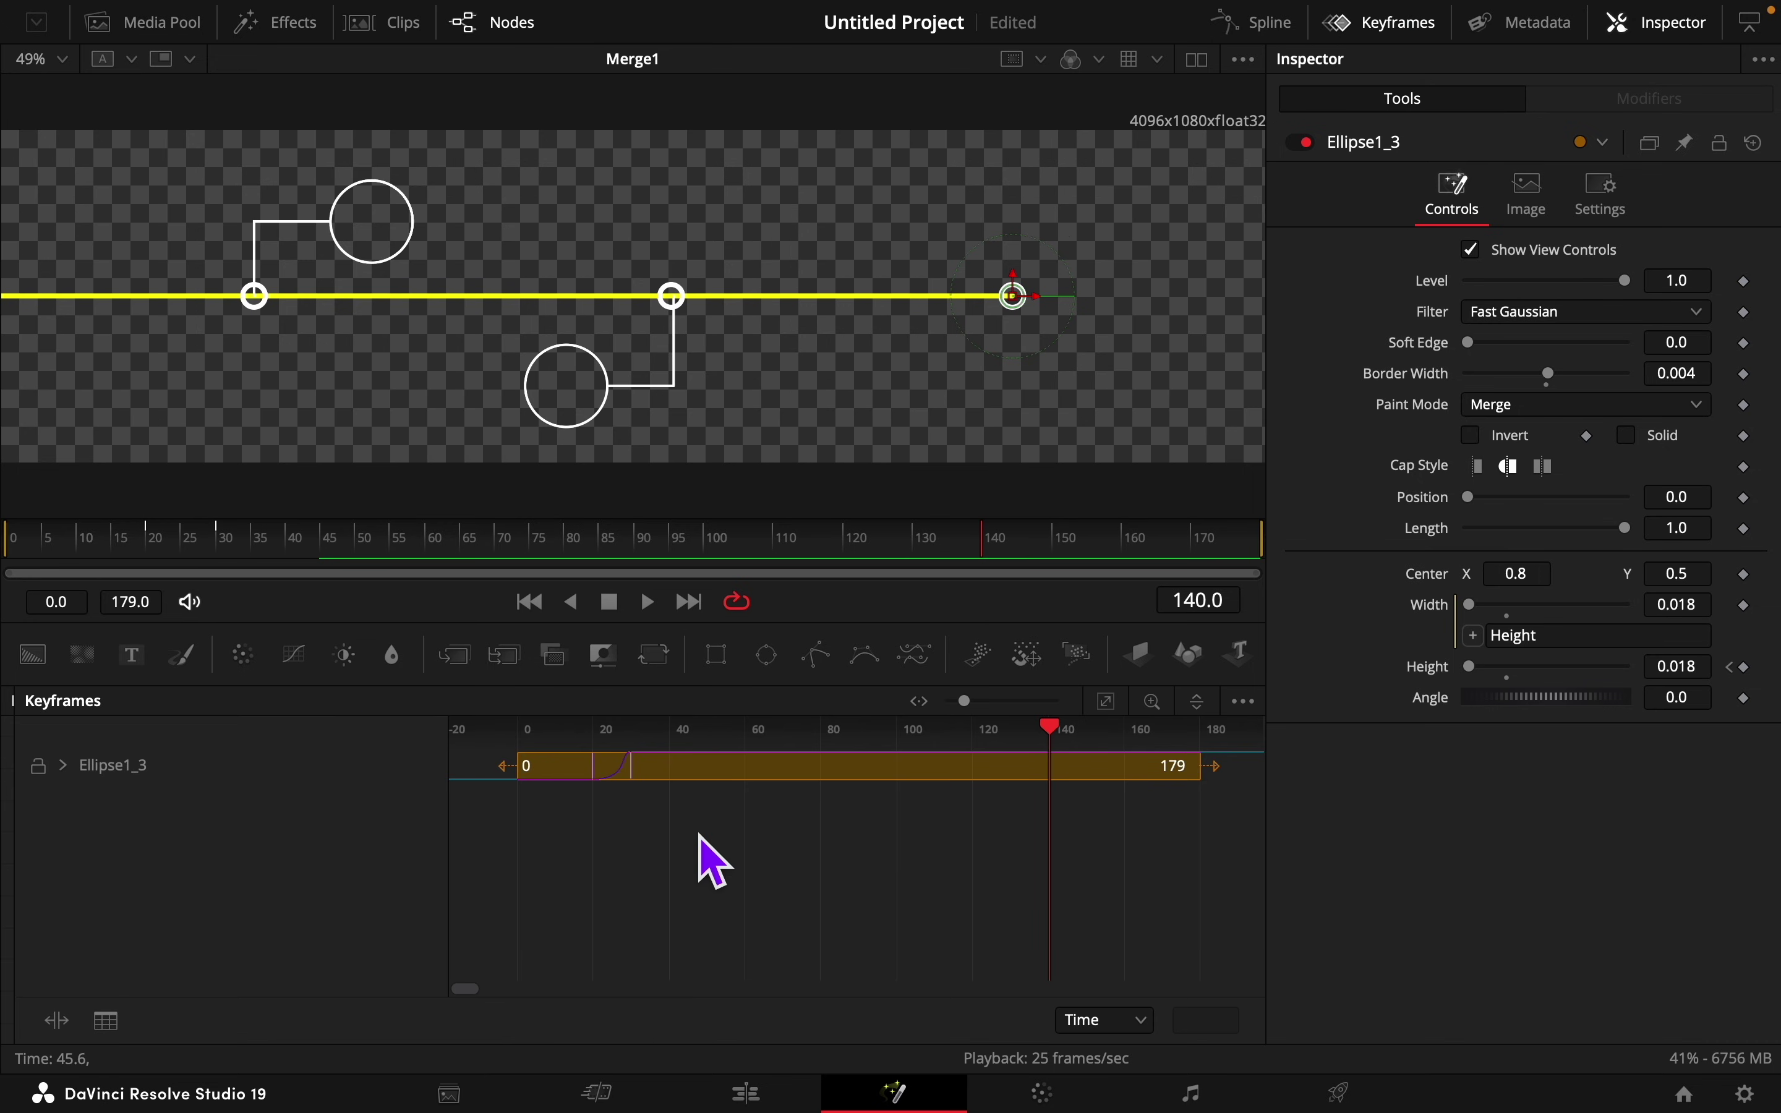
drag(585, 780, 1069, 827)
click(1416, 33)
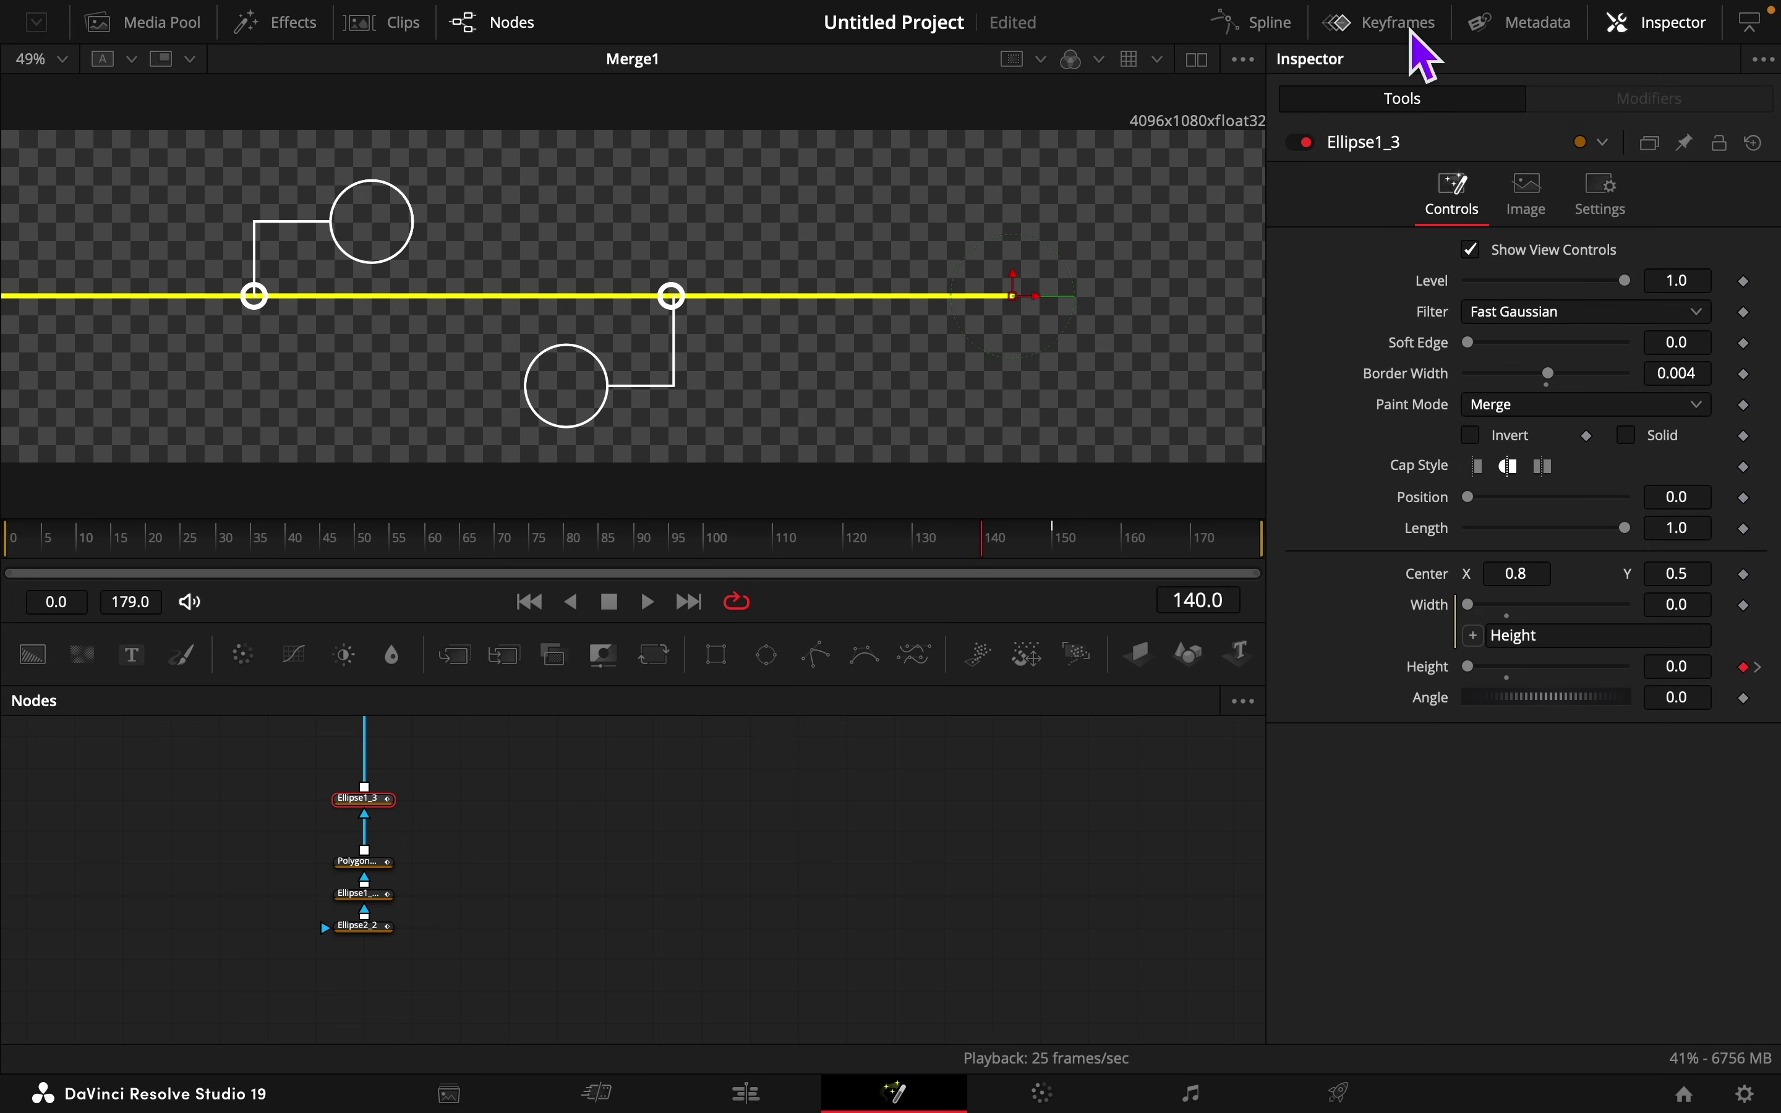
Step: Set the Center X of the copied pulse ring Ellipse1_1_2 to 0.8 and shift its keyframes to start at about frame 145
click(349, 897)
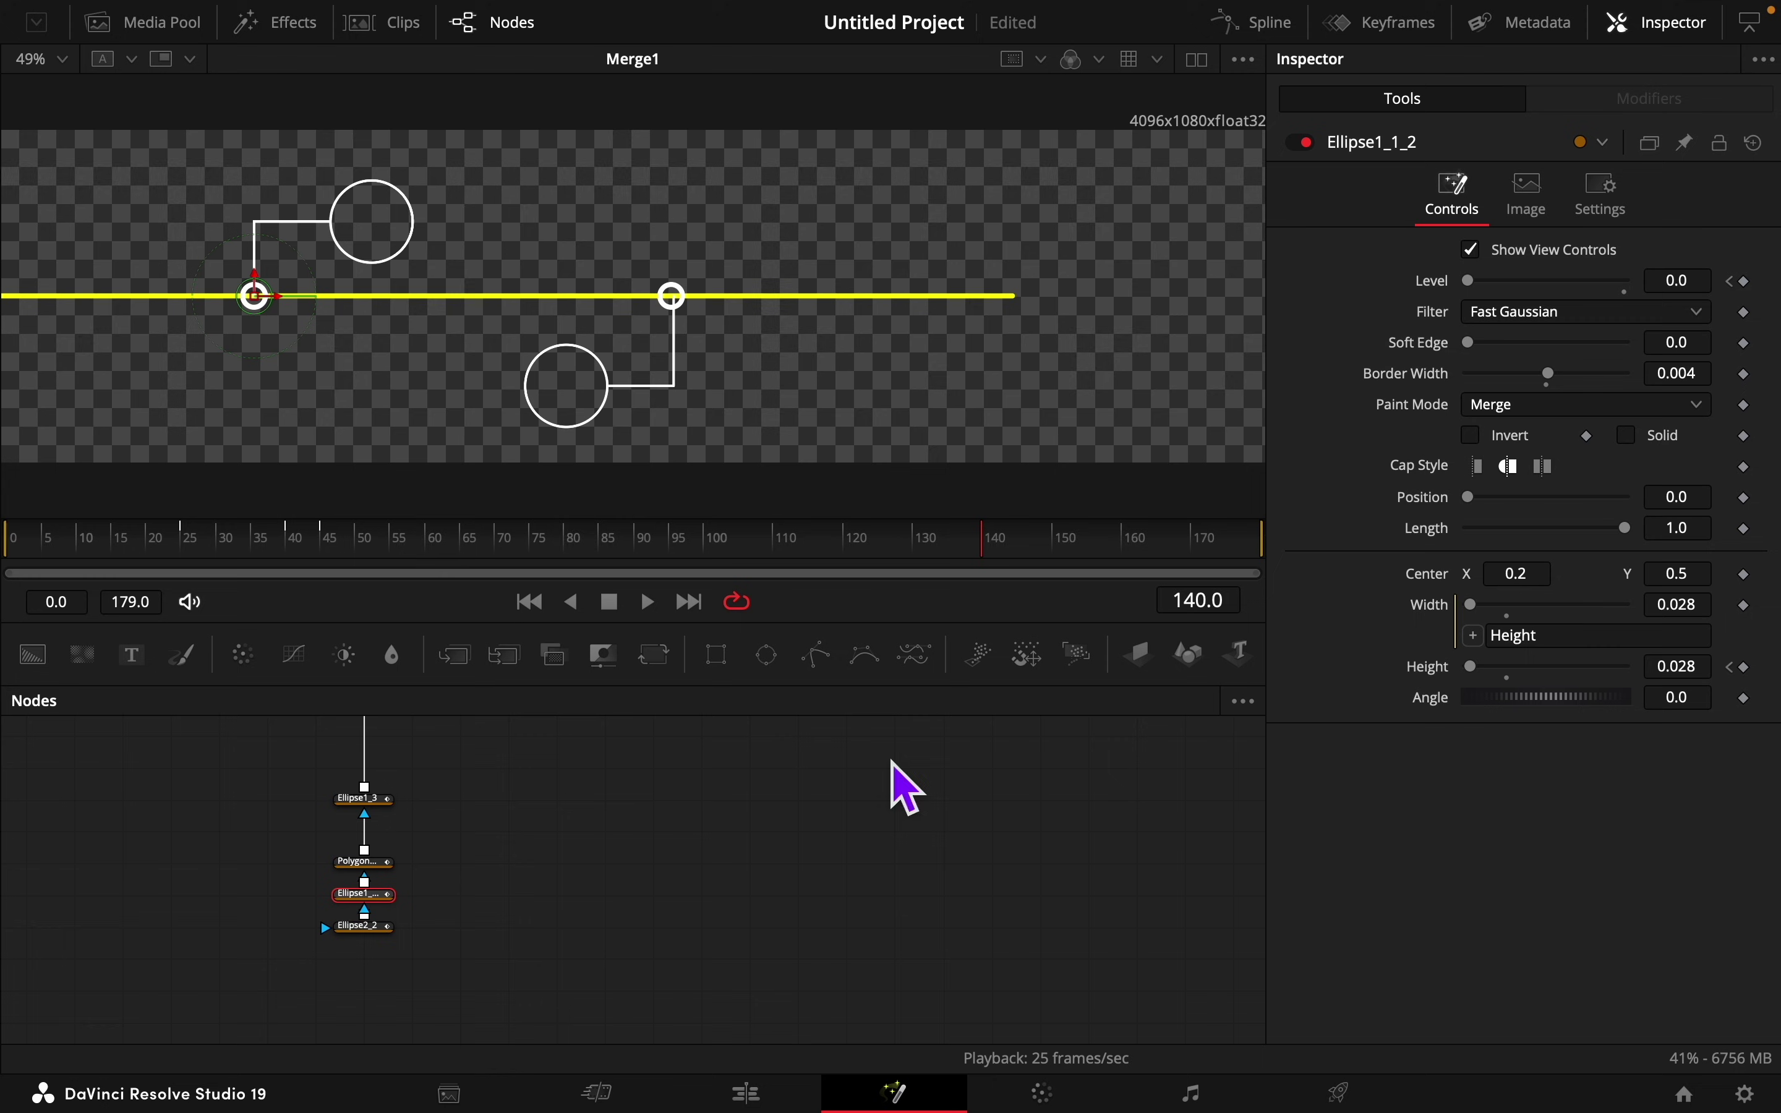
click(1541, 573)
text(0.8)
key(Tab)
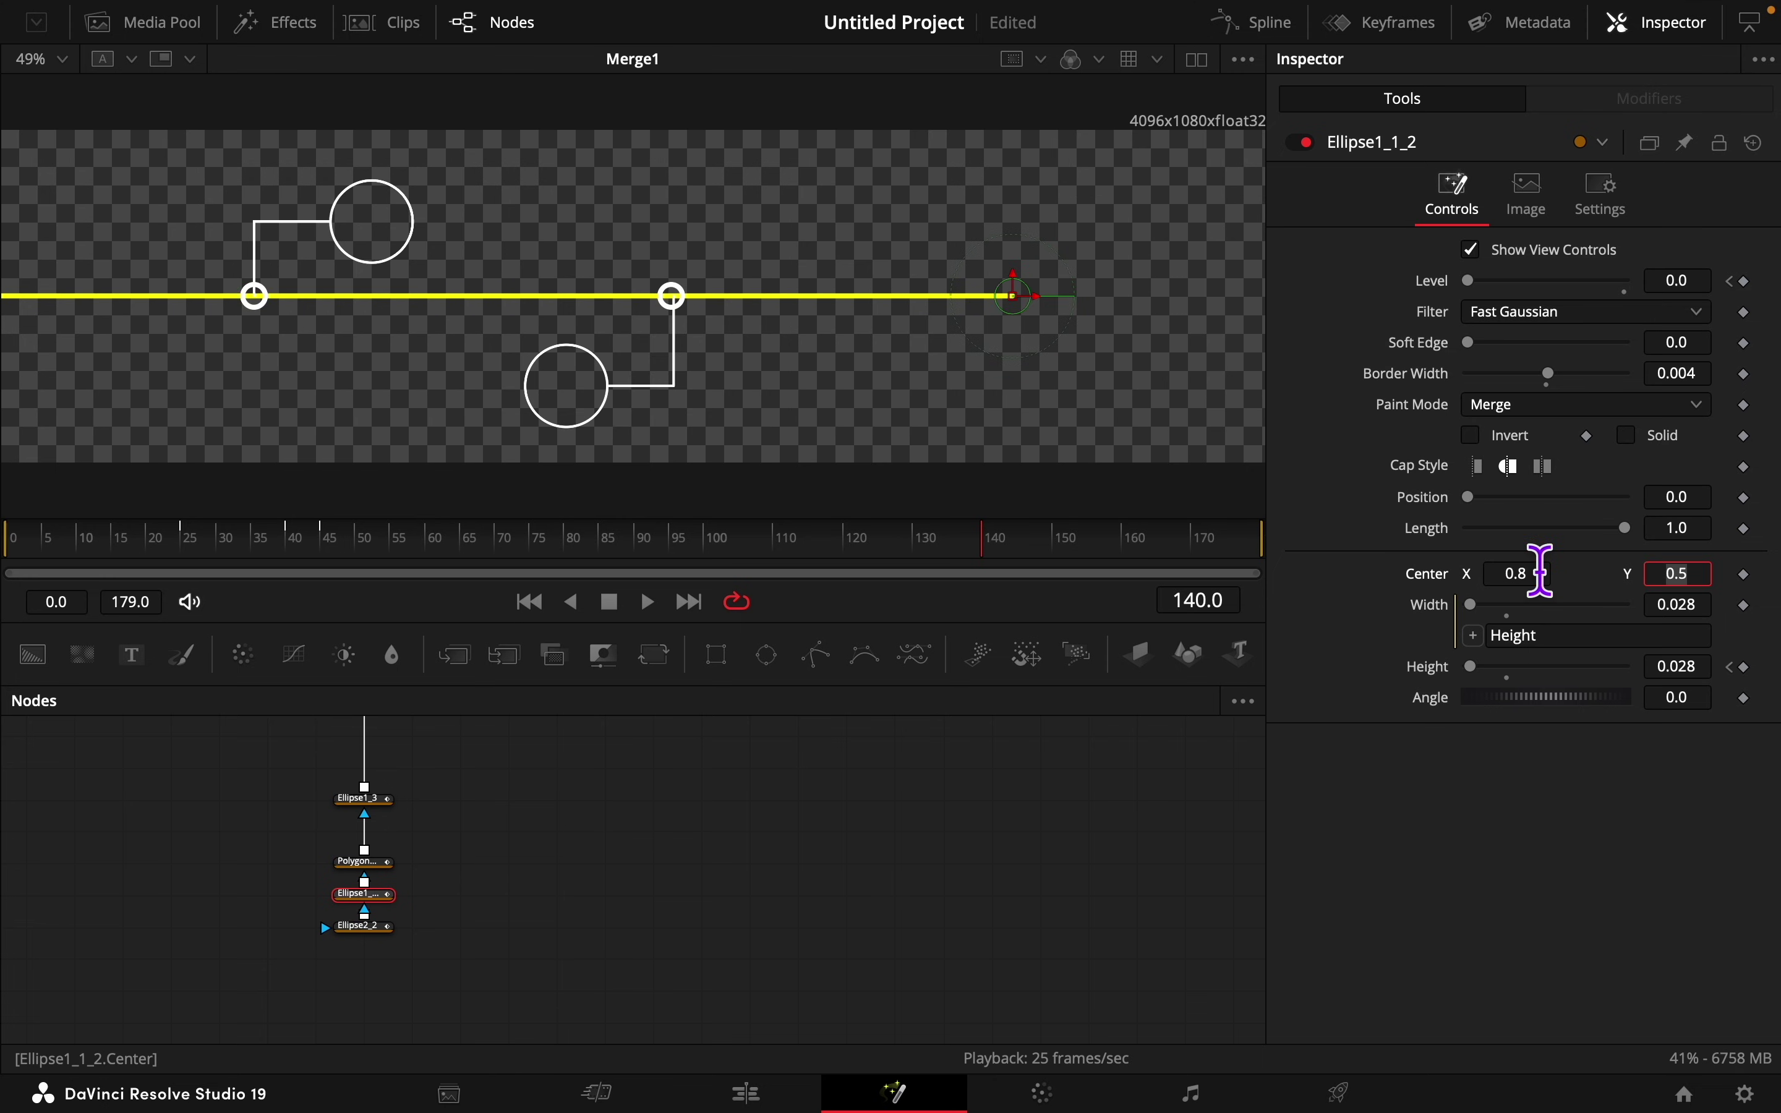
click(1408, 28)
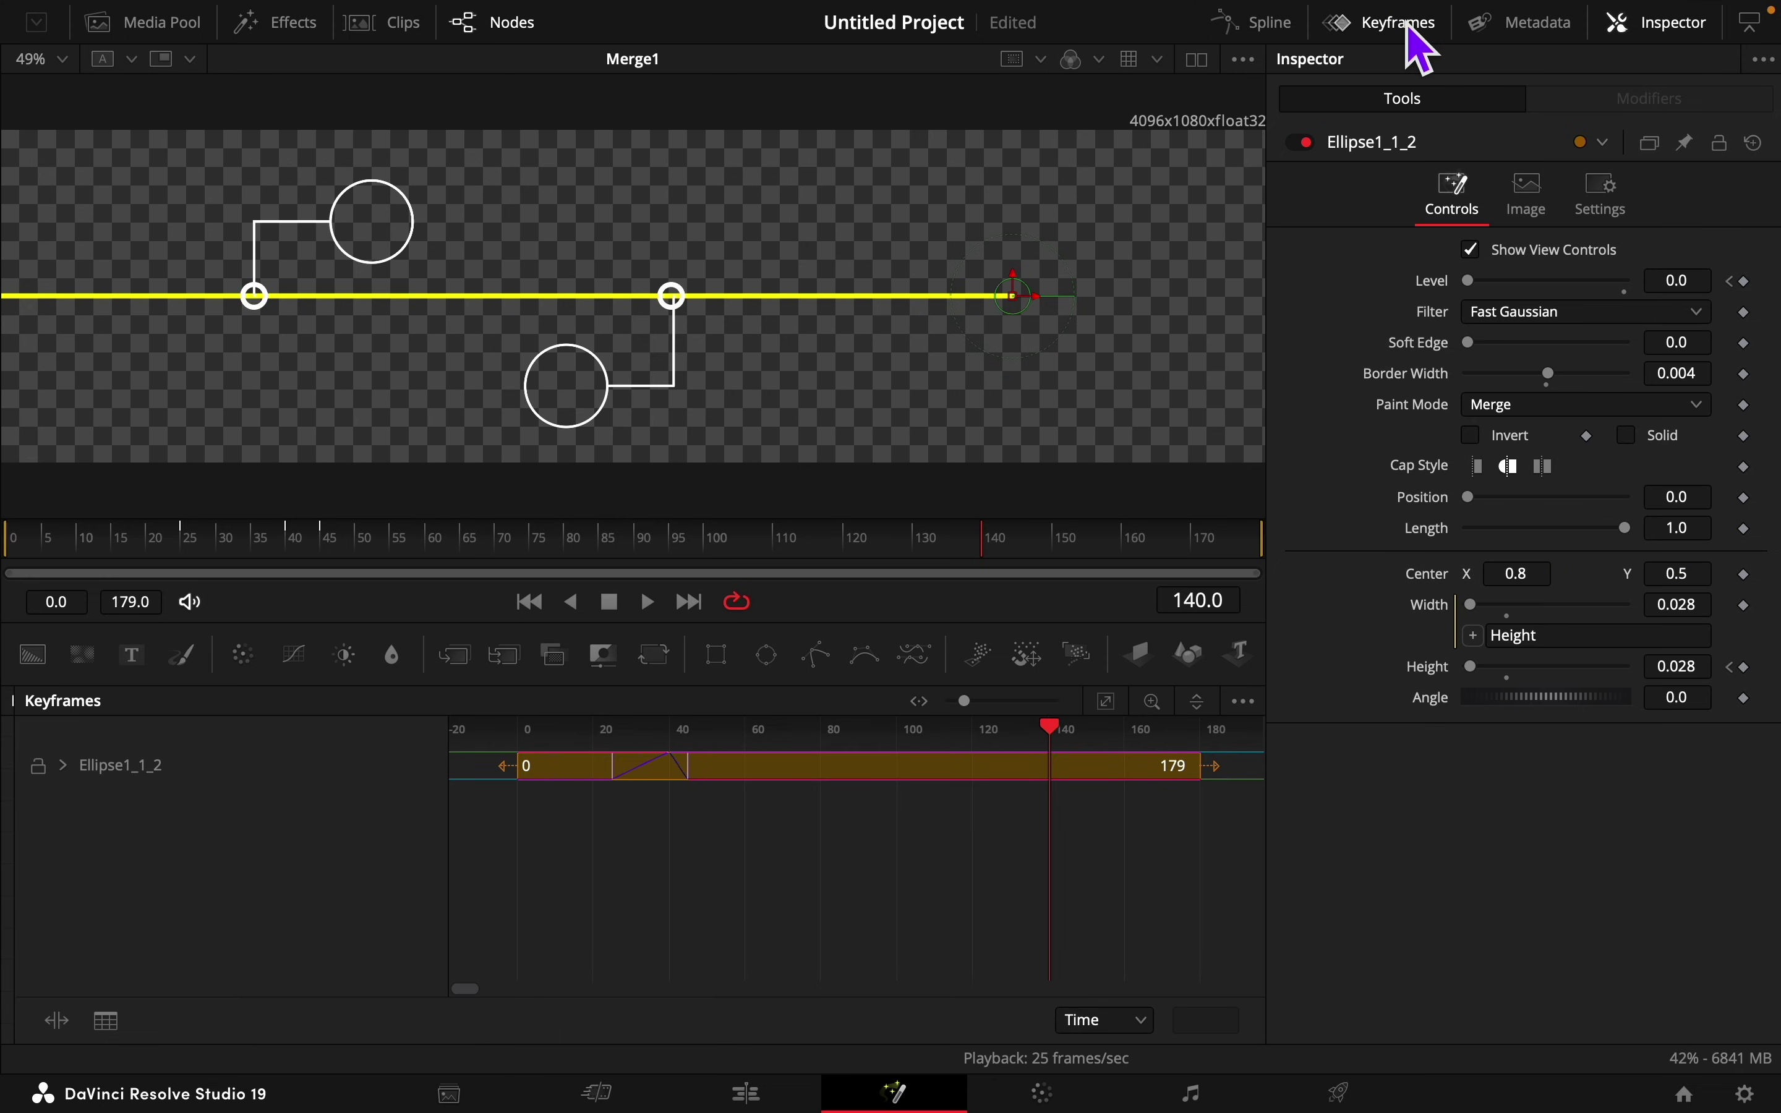
drag(1004, 549, 1026, 551)
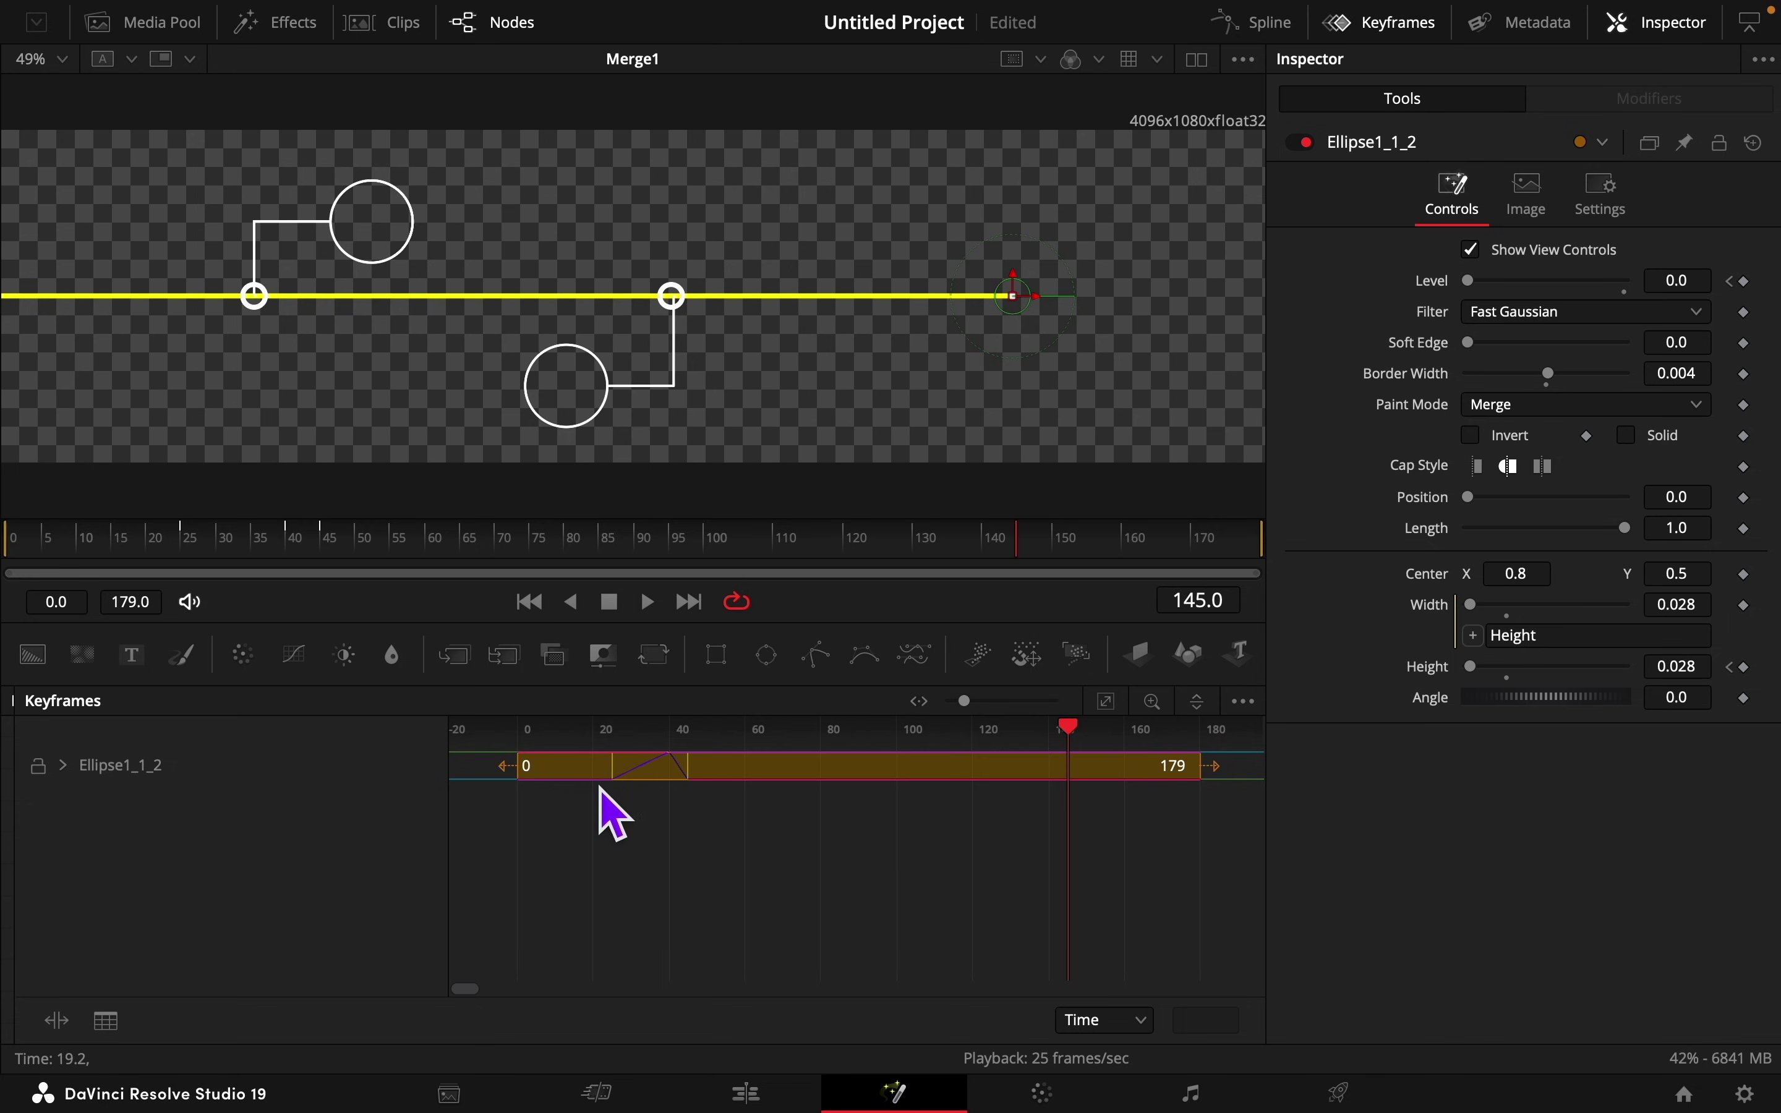
drag(599, 773, 1086, 799)
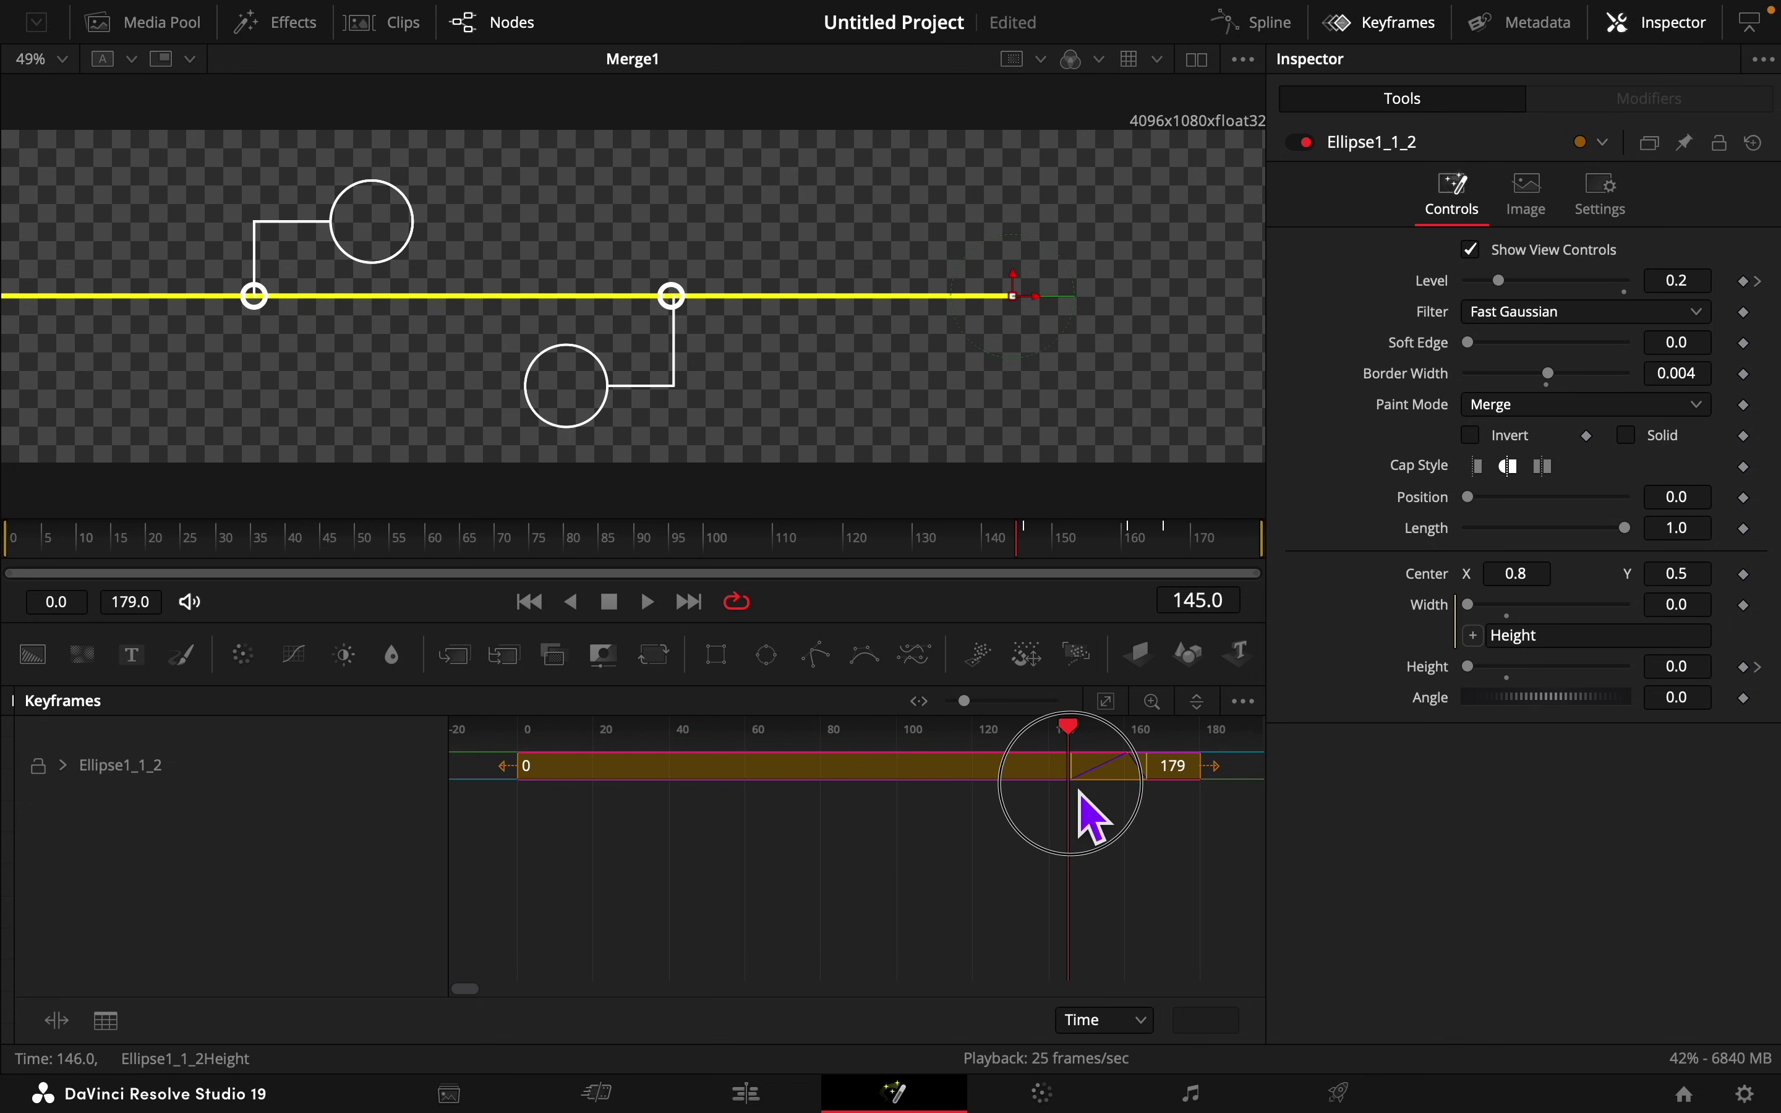
click(1402, 33)
Step: Set the Center X of the copied callout circle Ellipse2_2 to 0.893 and shift its keyframes to start at frame 149
click(366, 929)
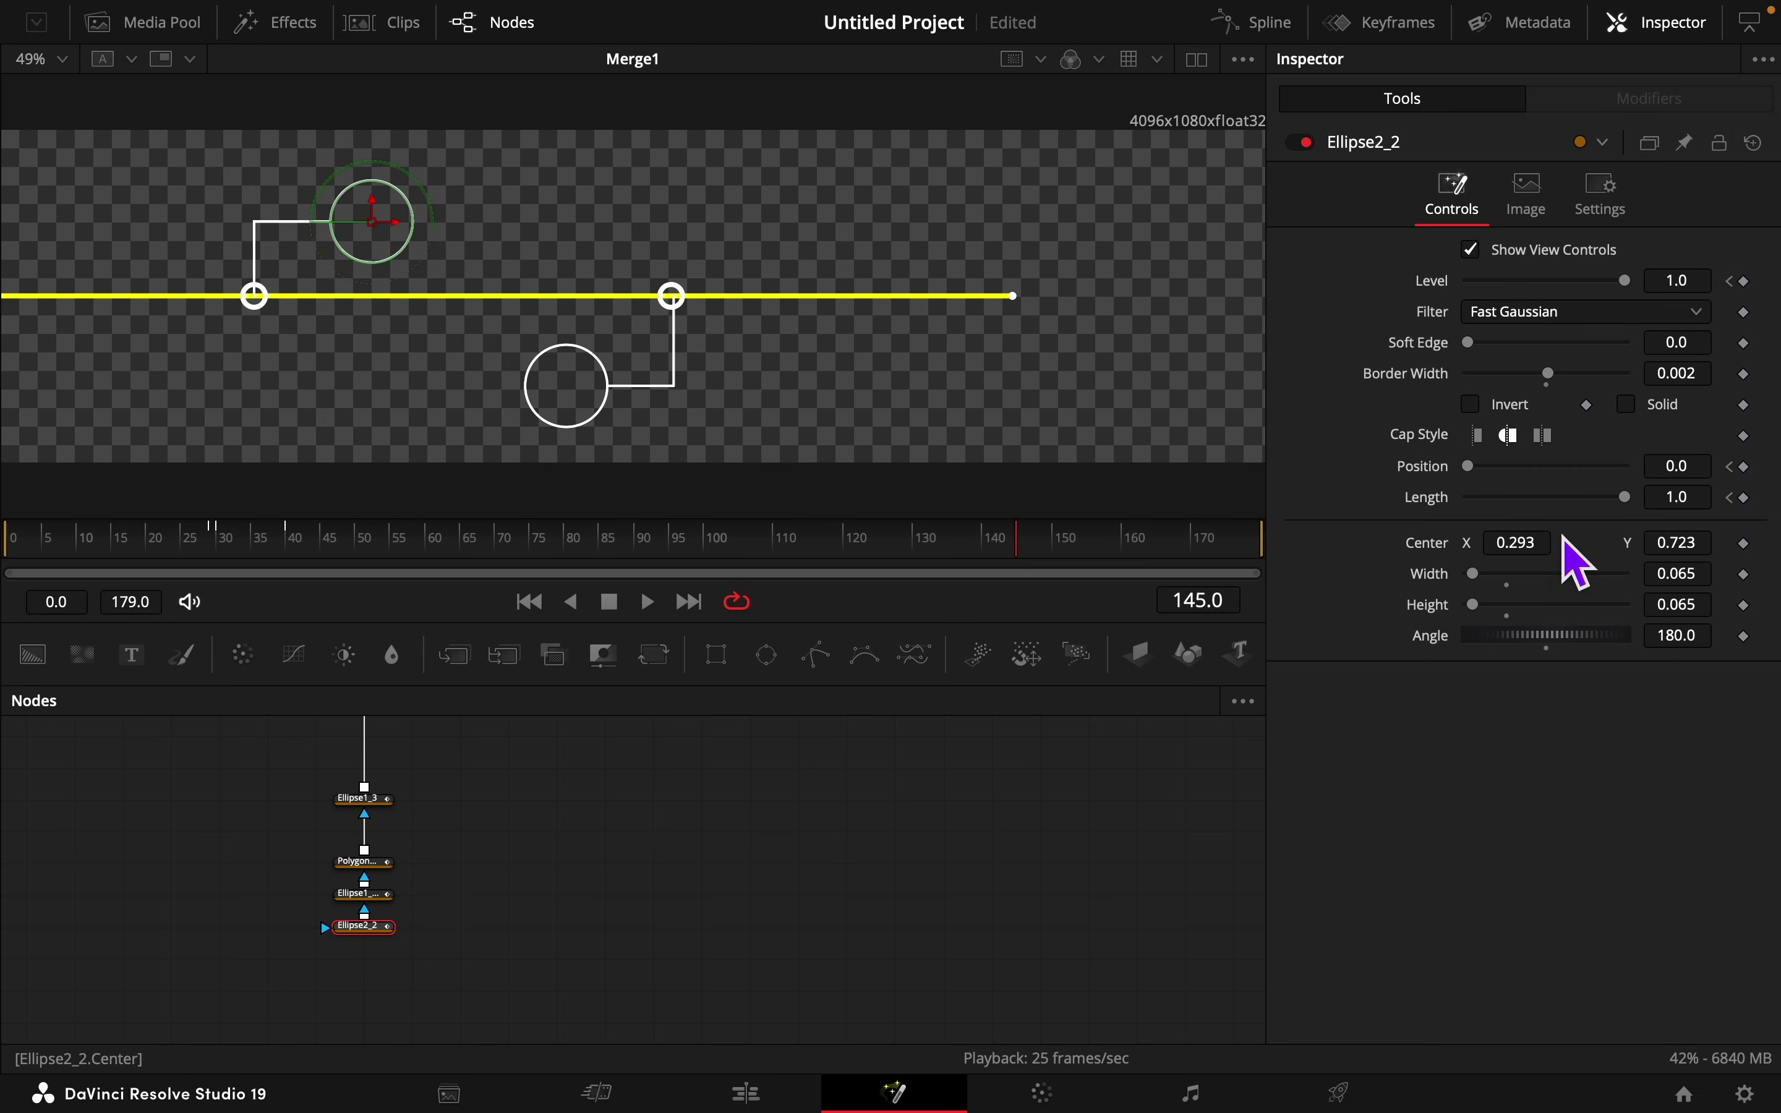
click(1523, 544)
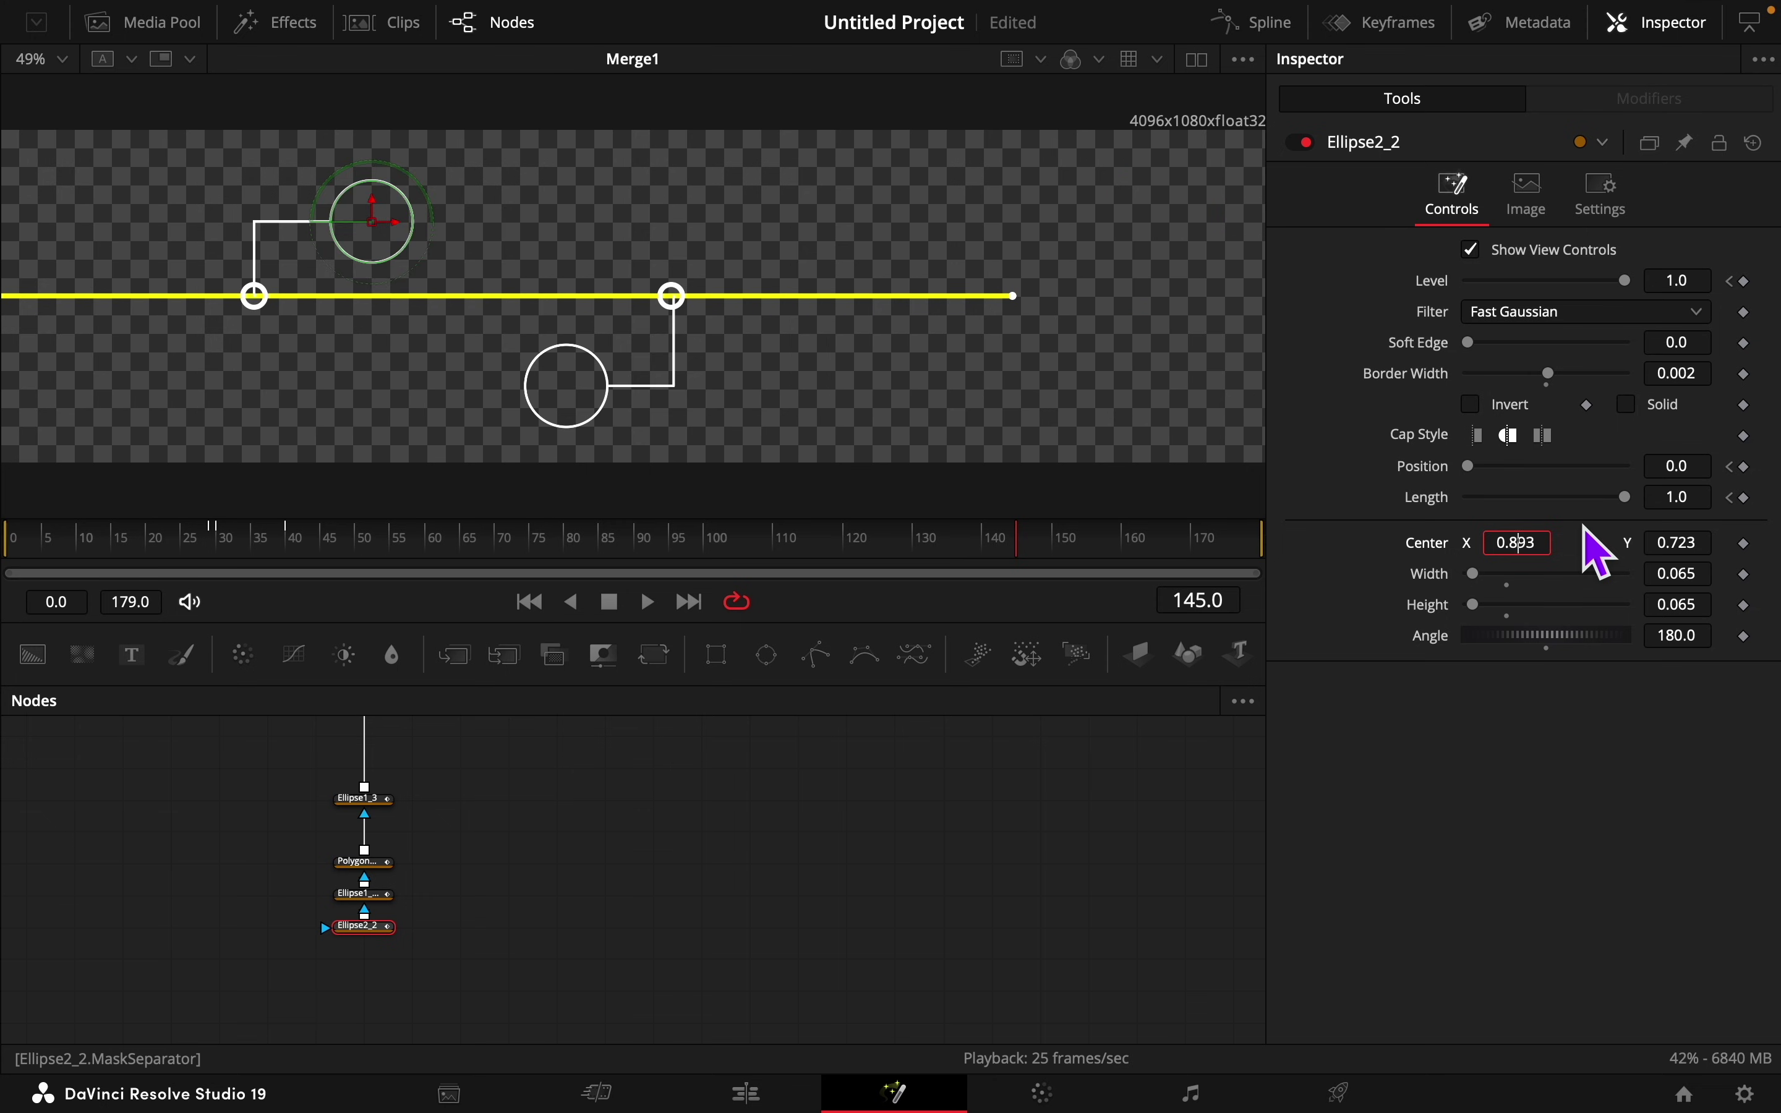
text(8)
key(Return)
click(1387, 26)
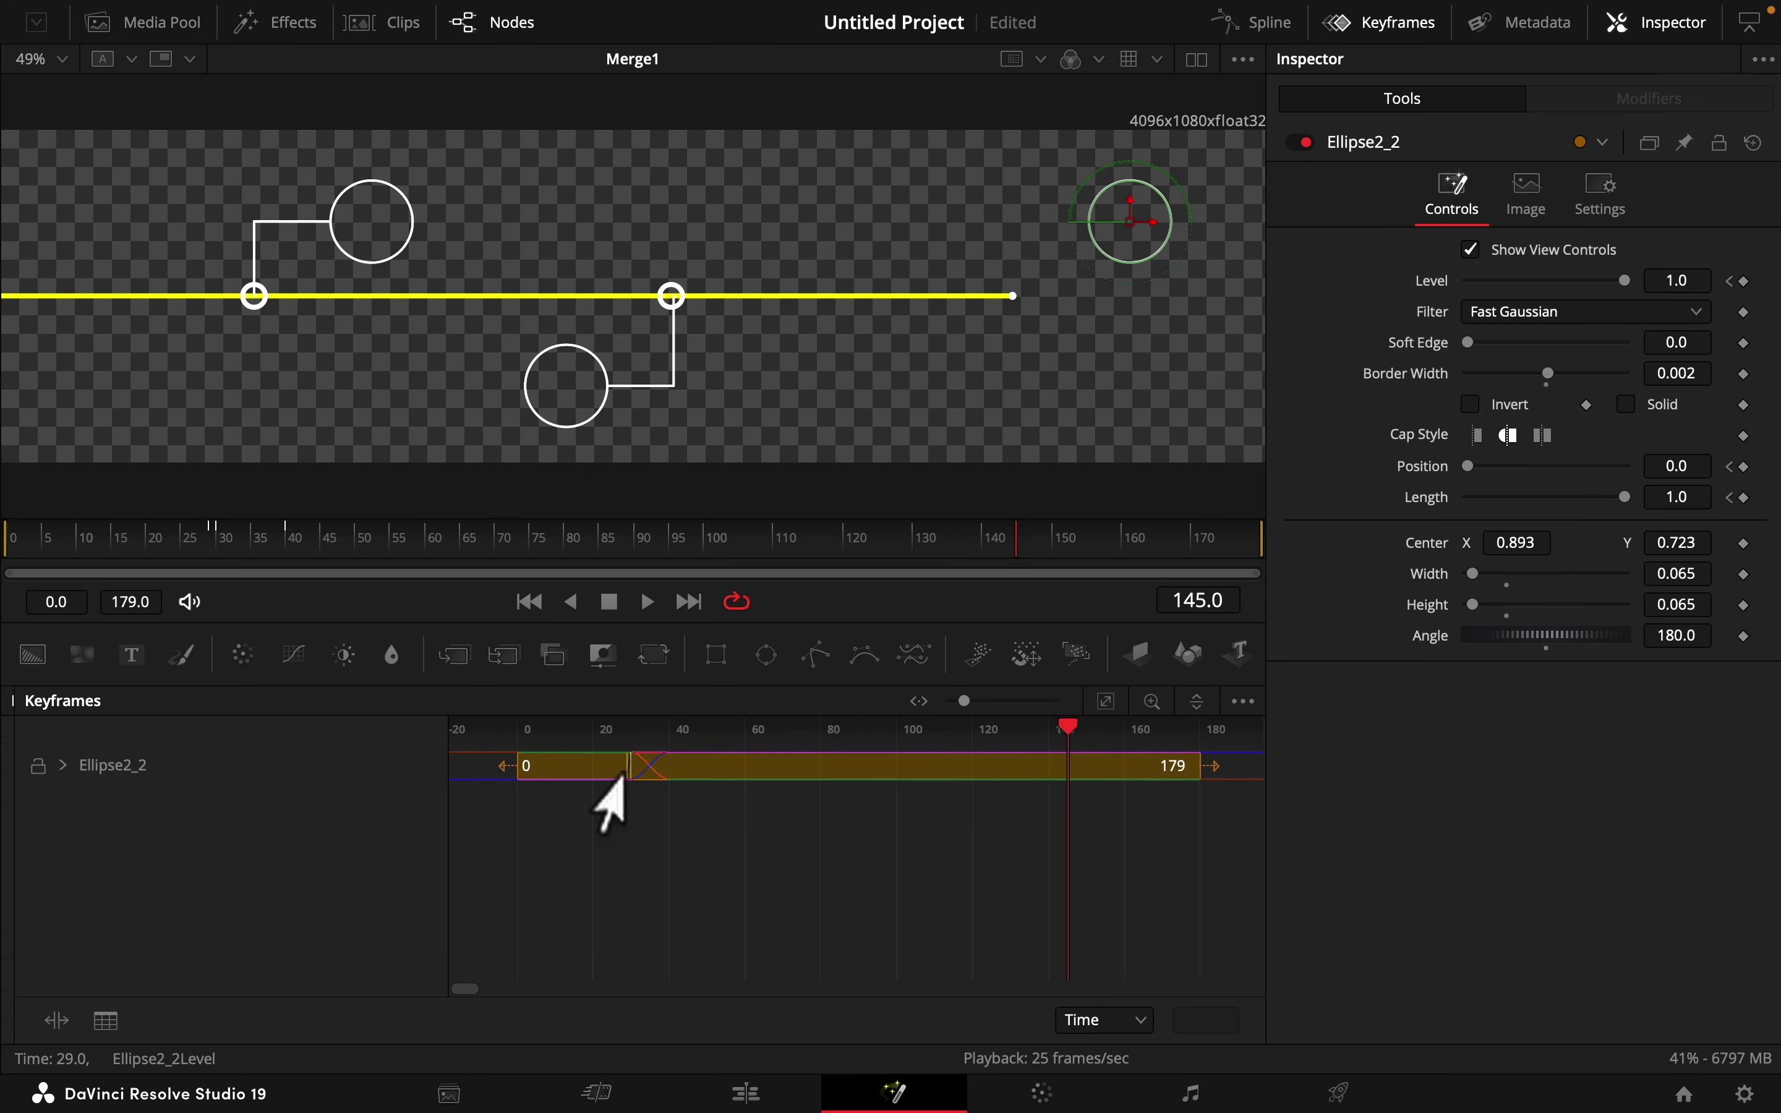
drag(598, 784, 1089, 789)
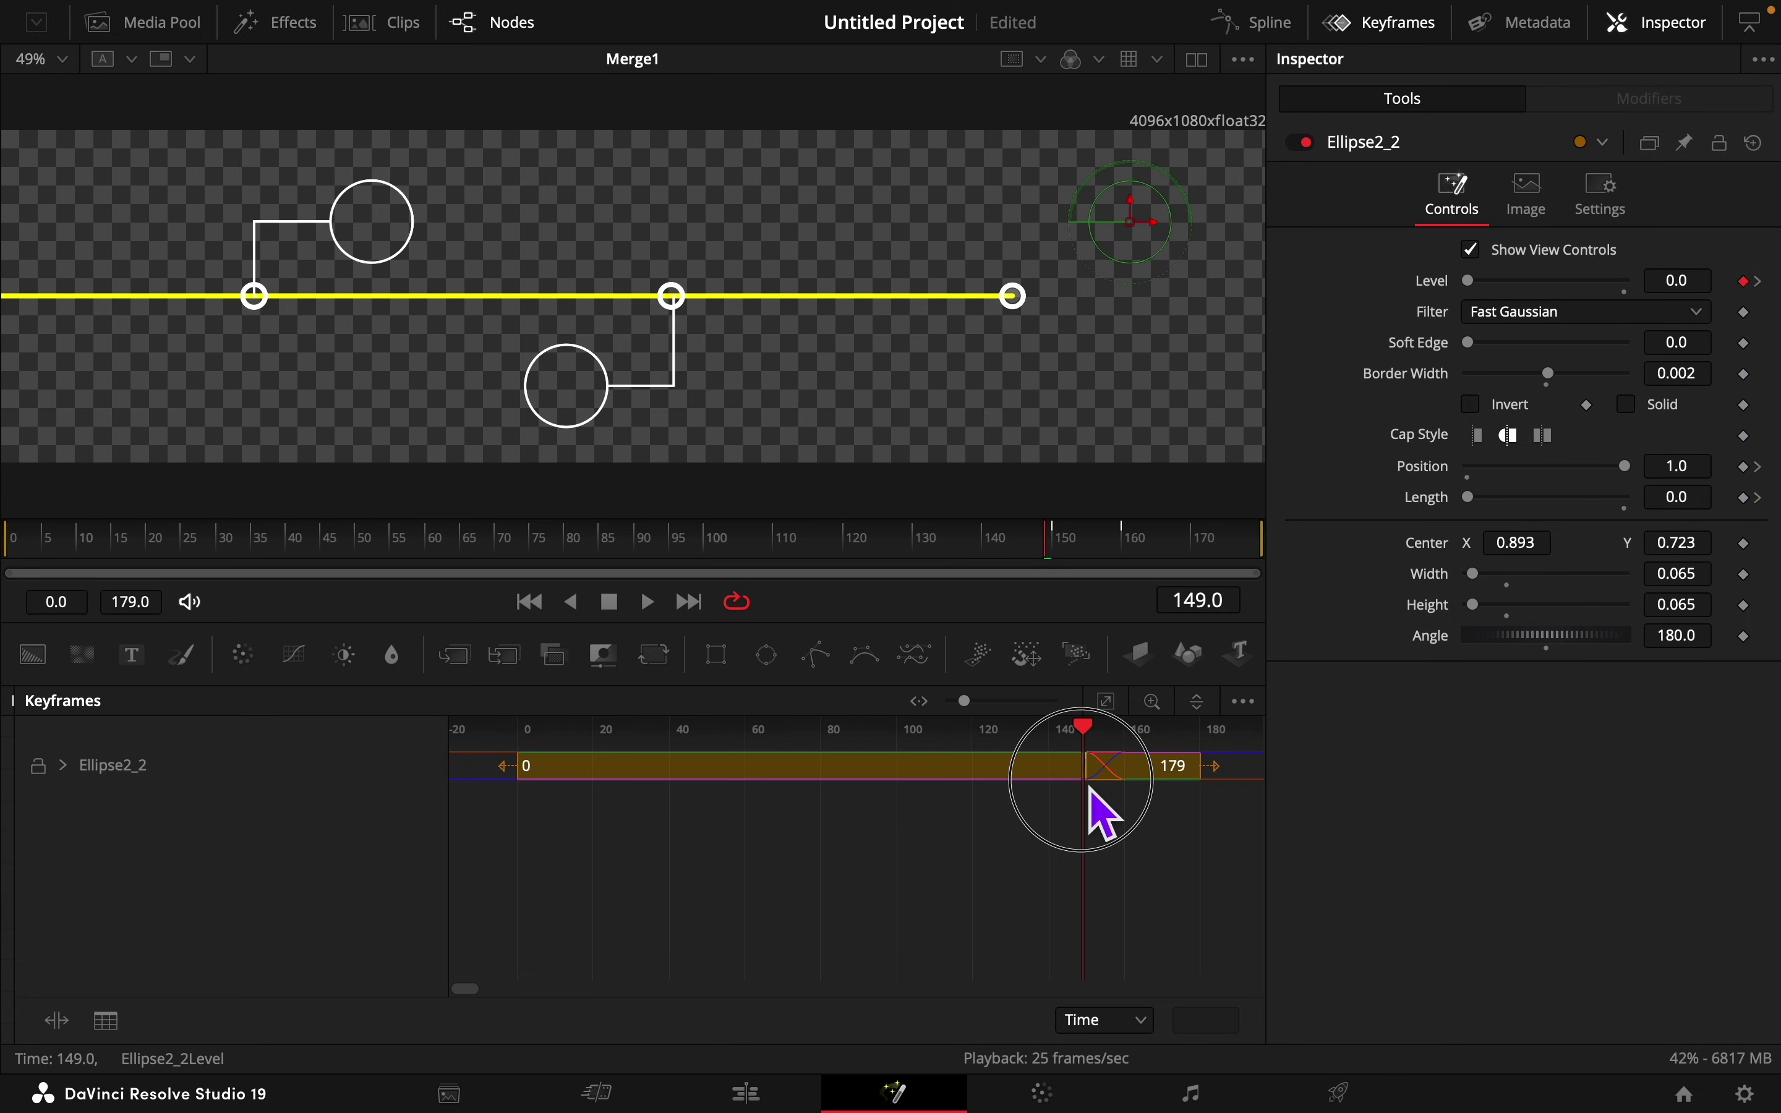
click(1409, 25)
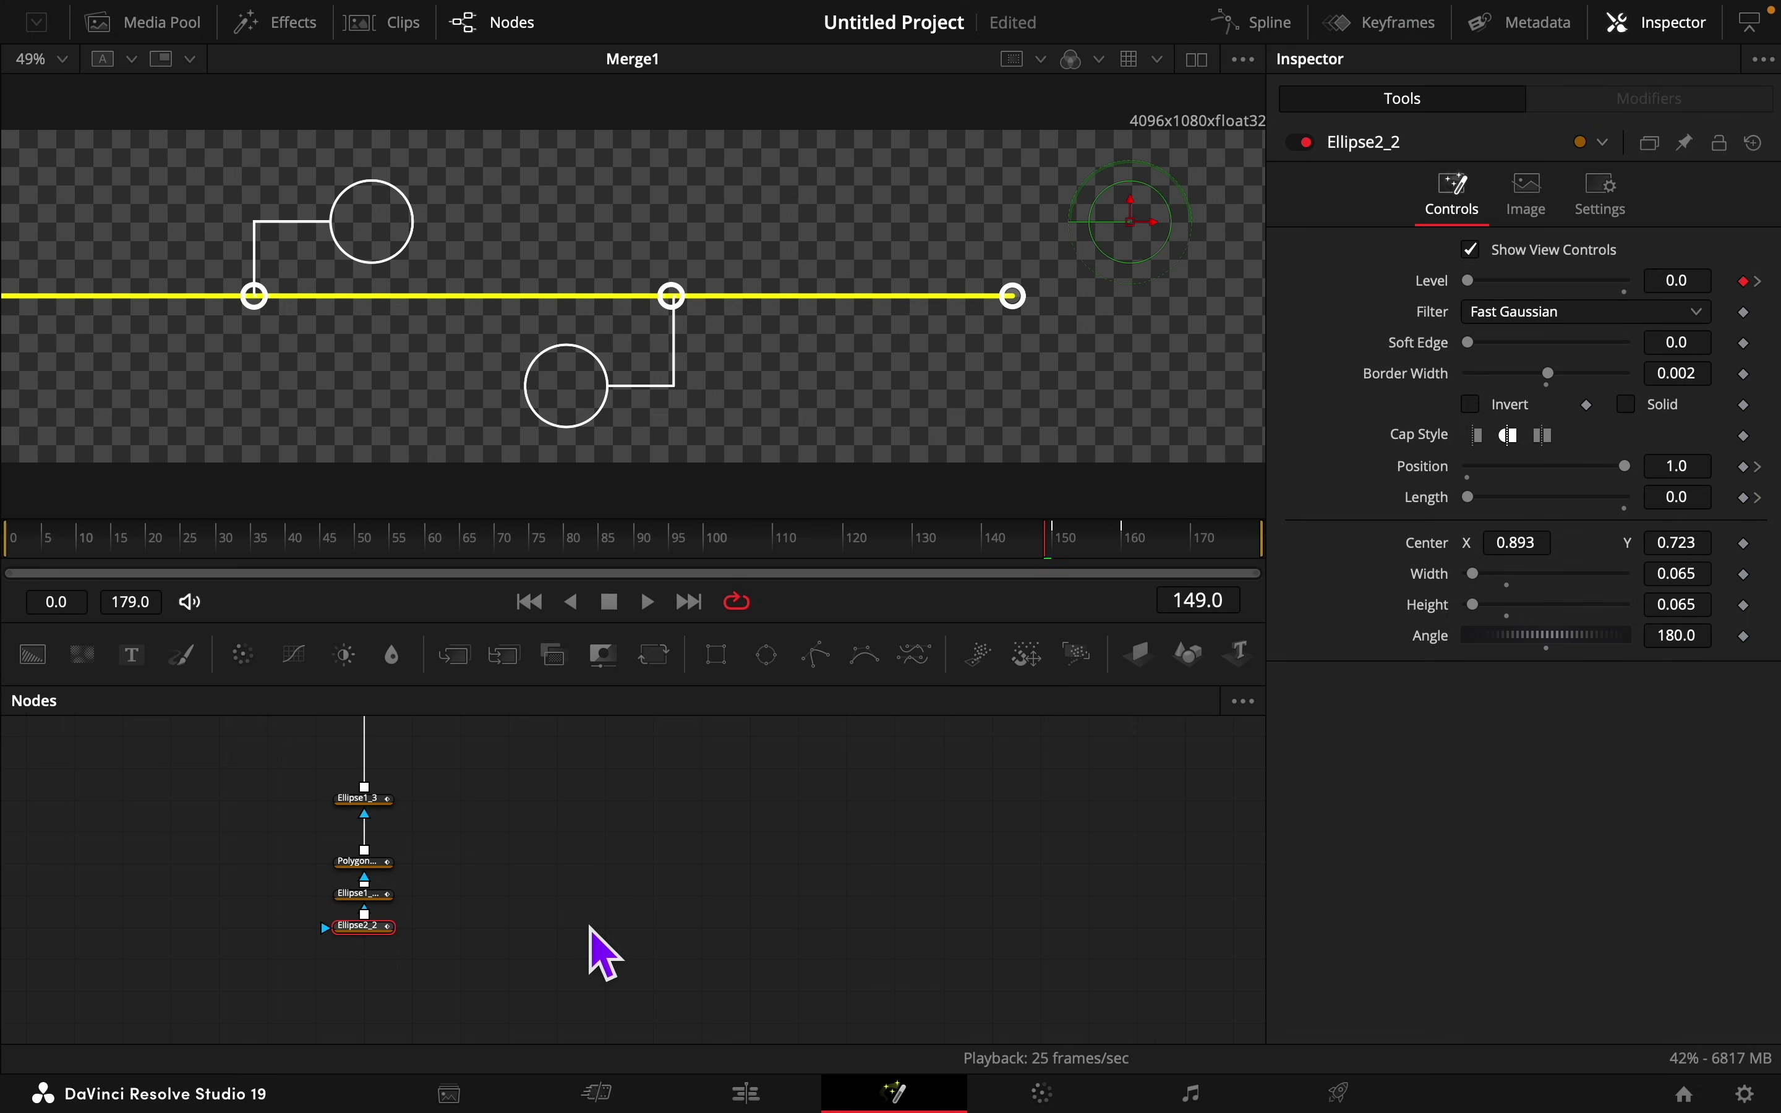
Step: Replace the copied Polygon2_1 node with a new Polygon node below Ellipse1_3 and remove its automatic shape animation
drag(1048, 548, 1151, 549)
click(365, 863)
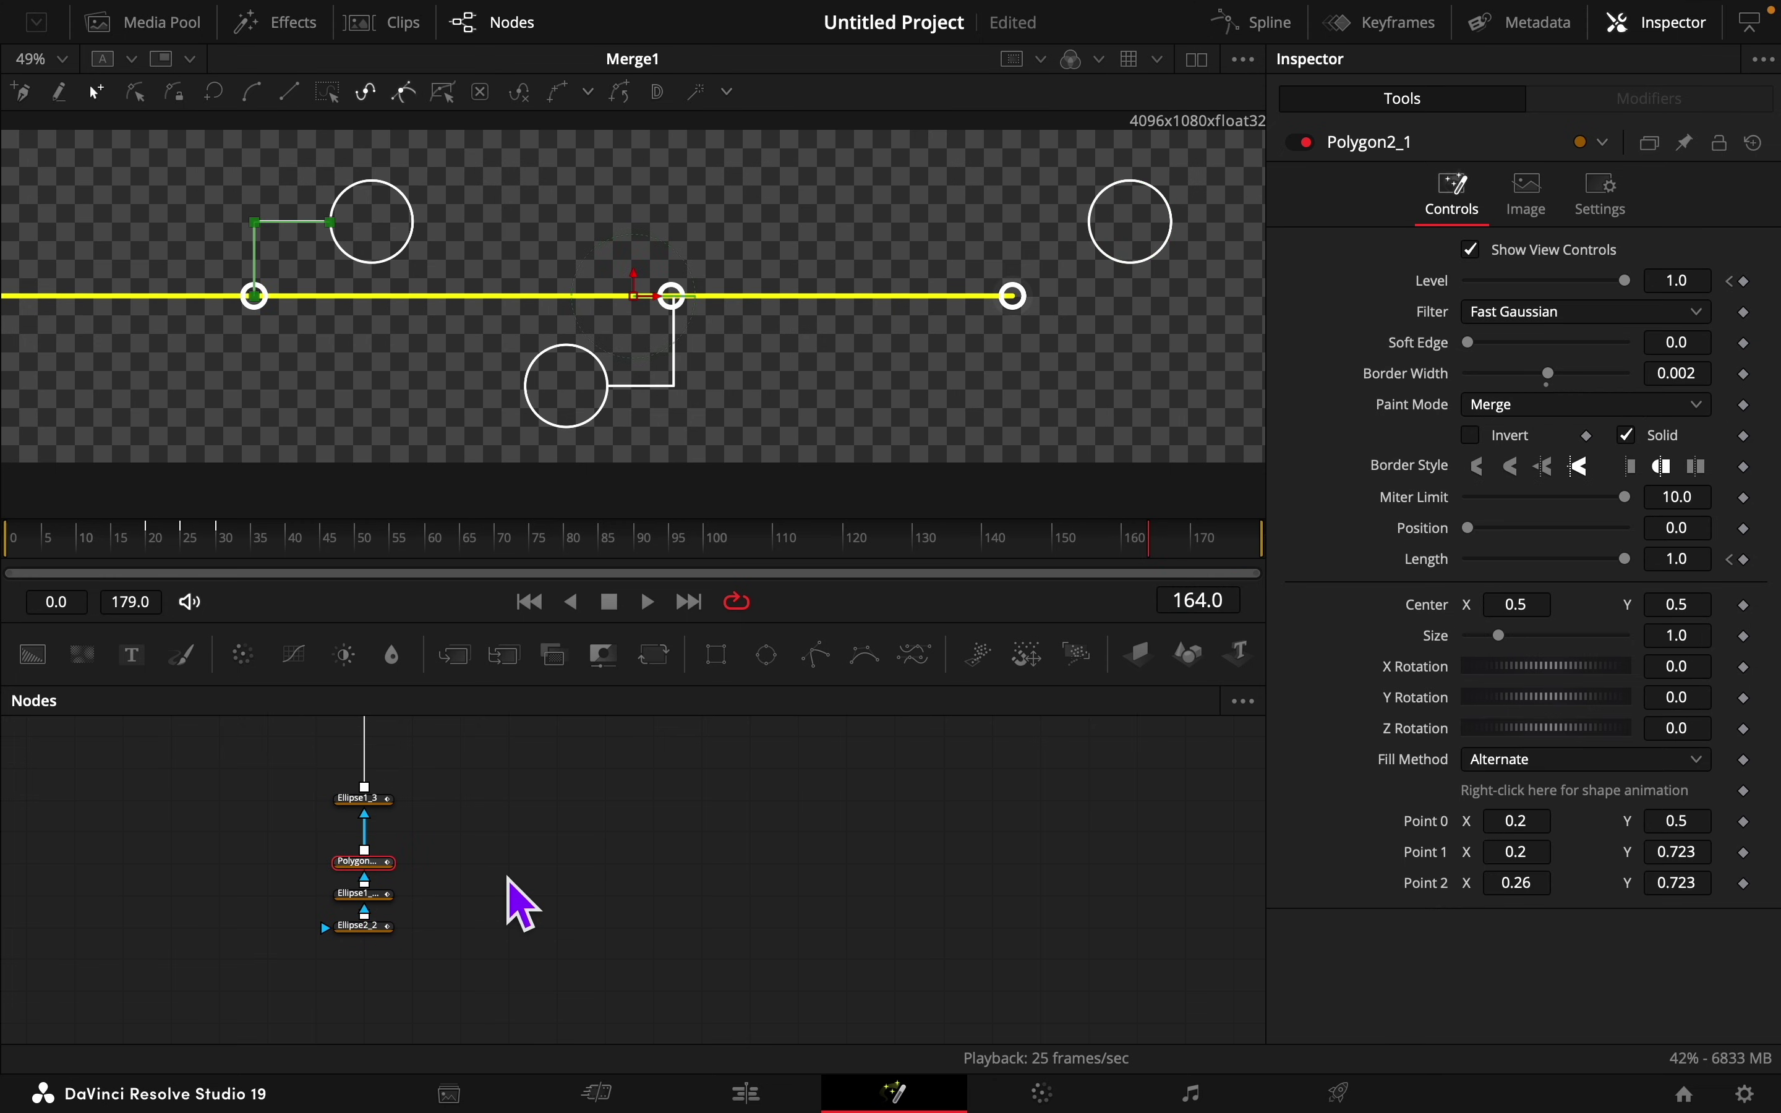
key(Delete)
drag(817, 654, 375, 813)
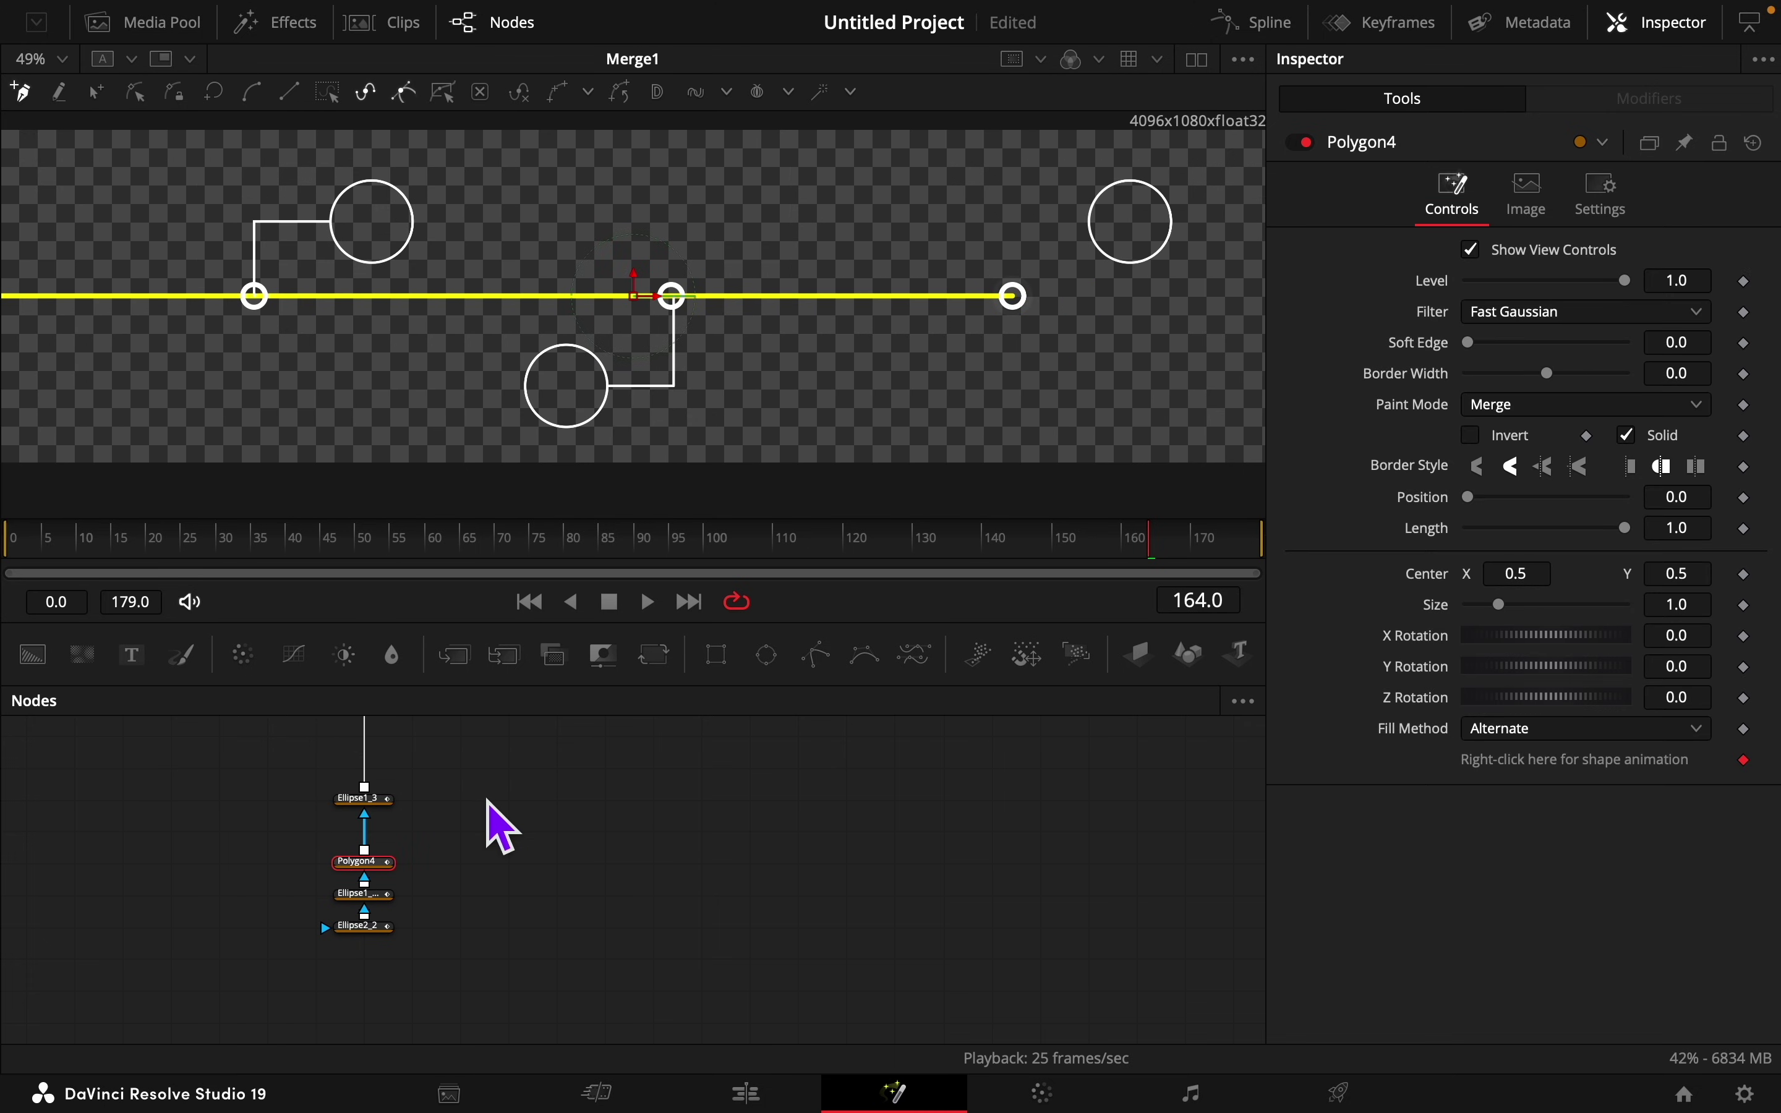
right_click(1538, 769)
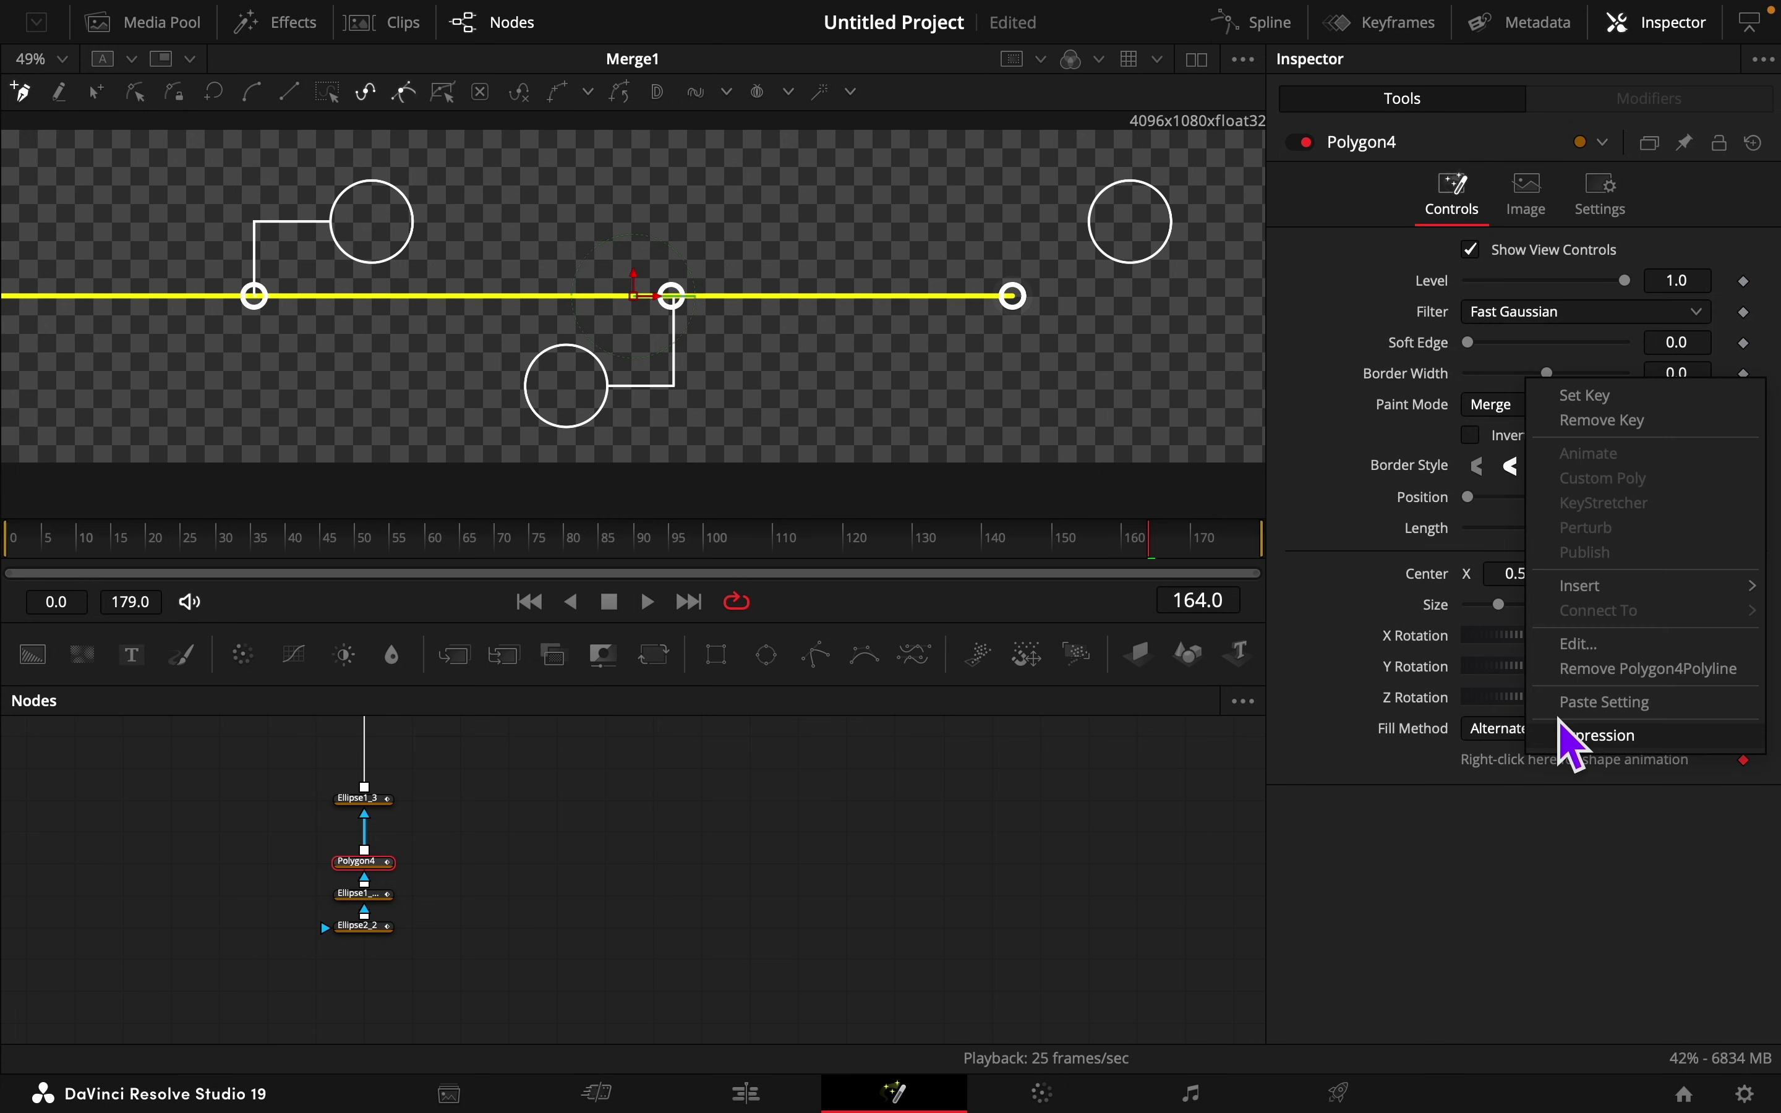
click(1583, 673)
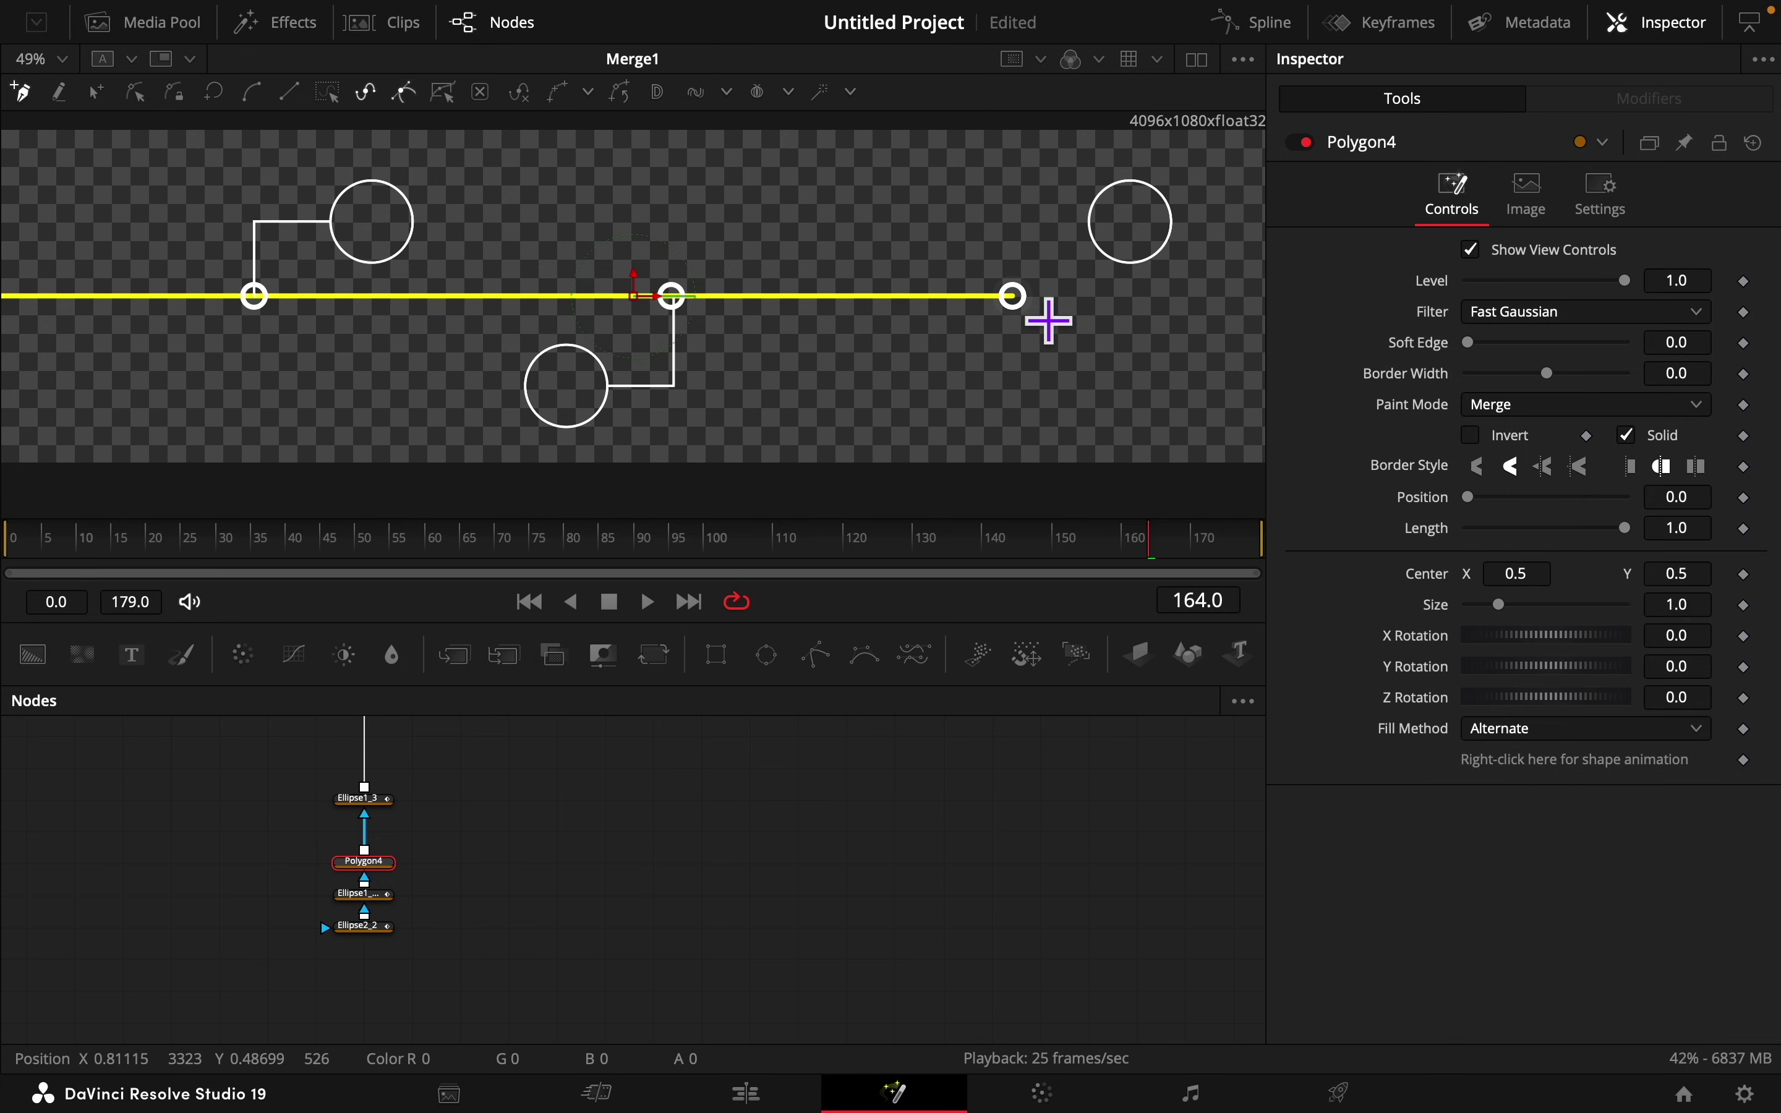
Step: Draw a three-point callout line from the third stop ring up and across to its circle, and publish all its points
click(1015, 297)
click(1015, 224)
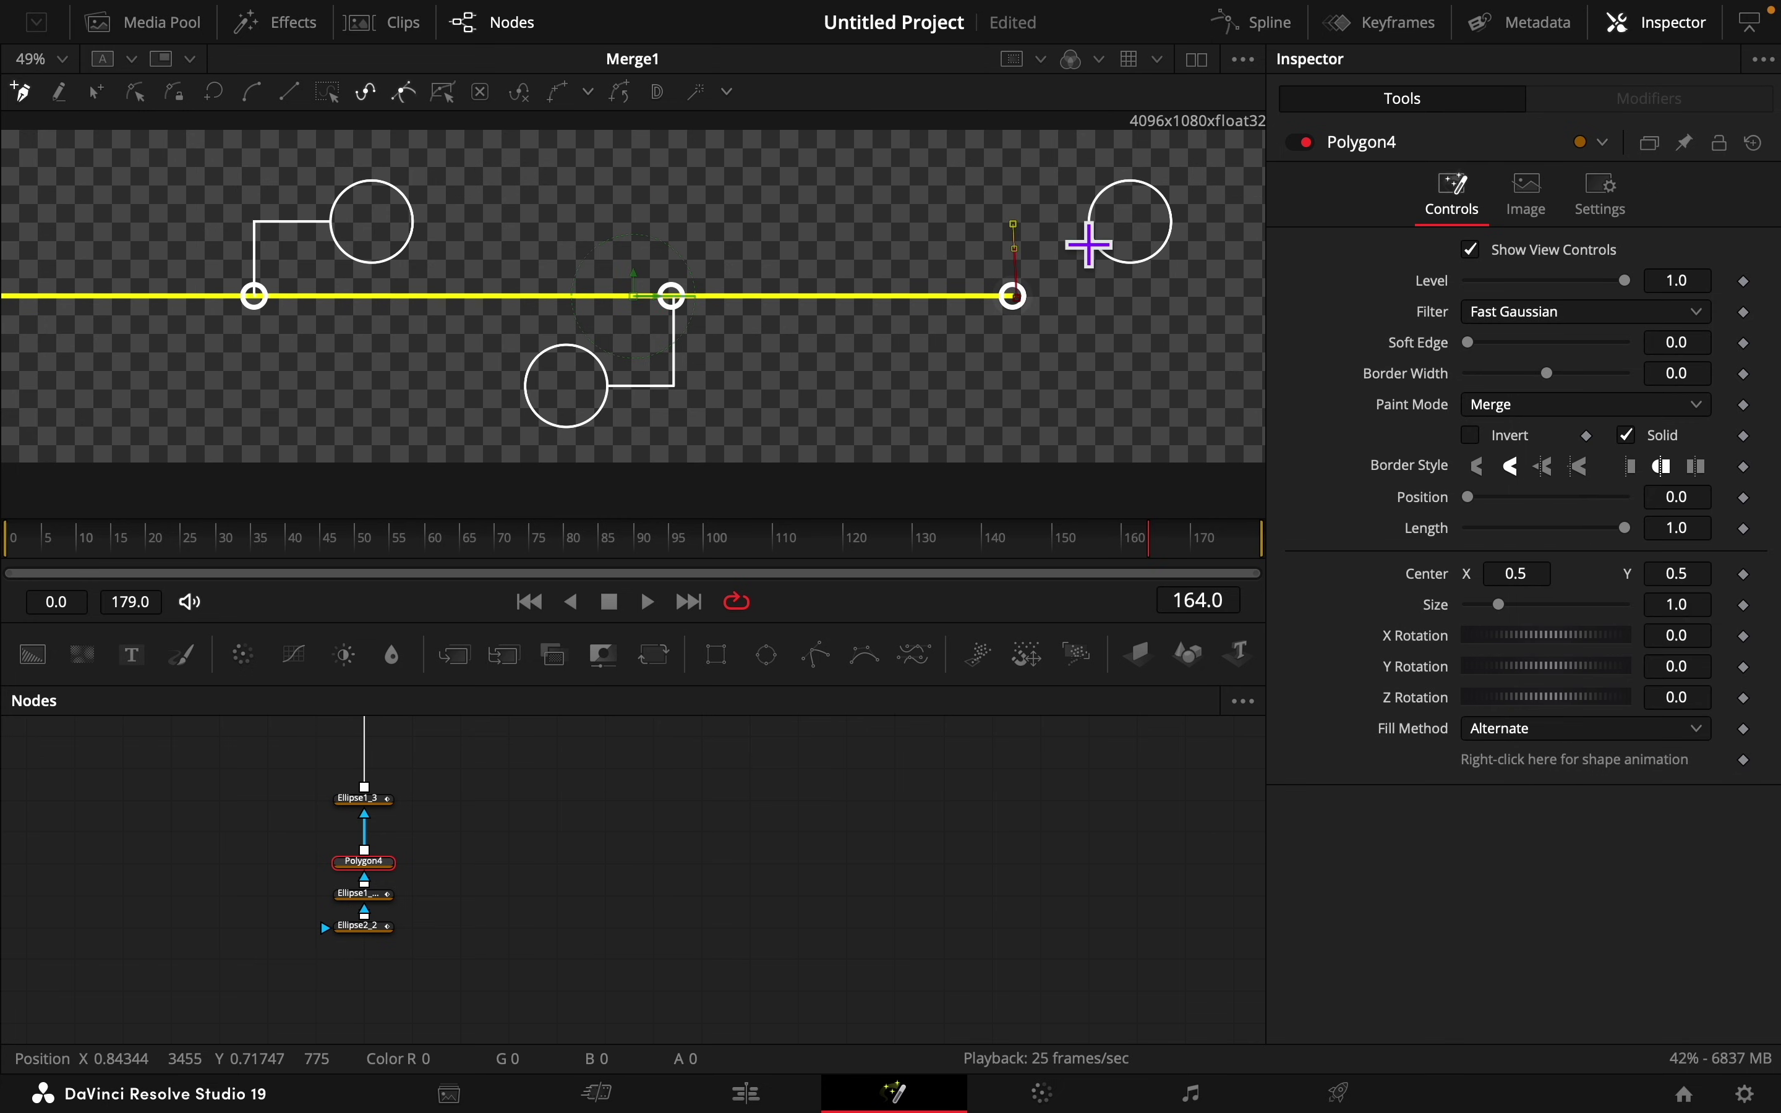
click(1089, 224)
click(95, 92)
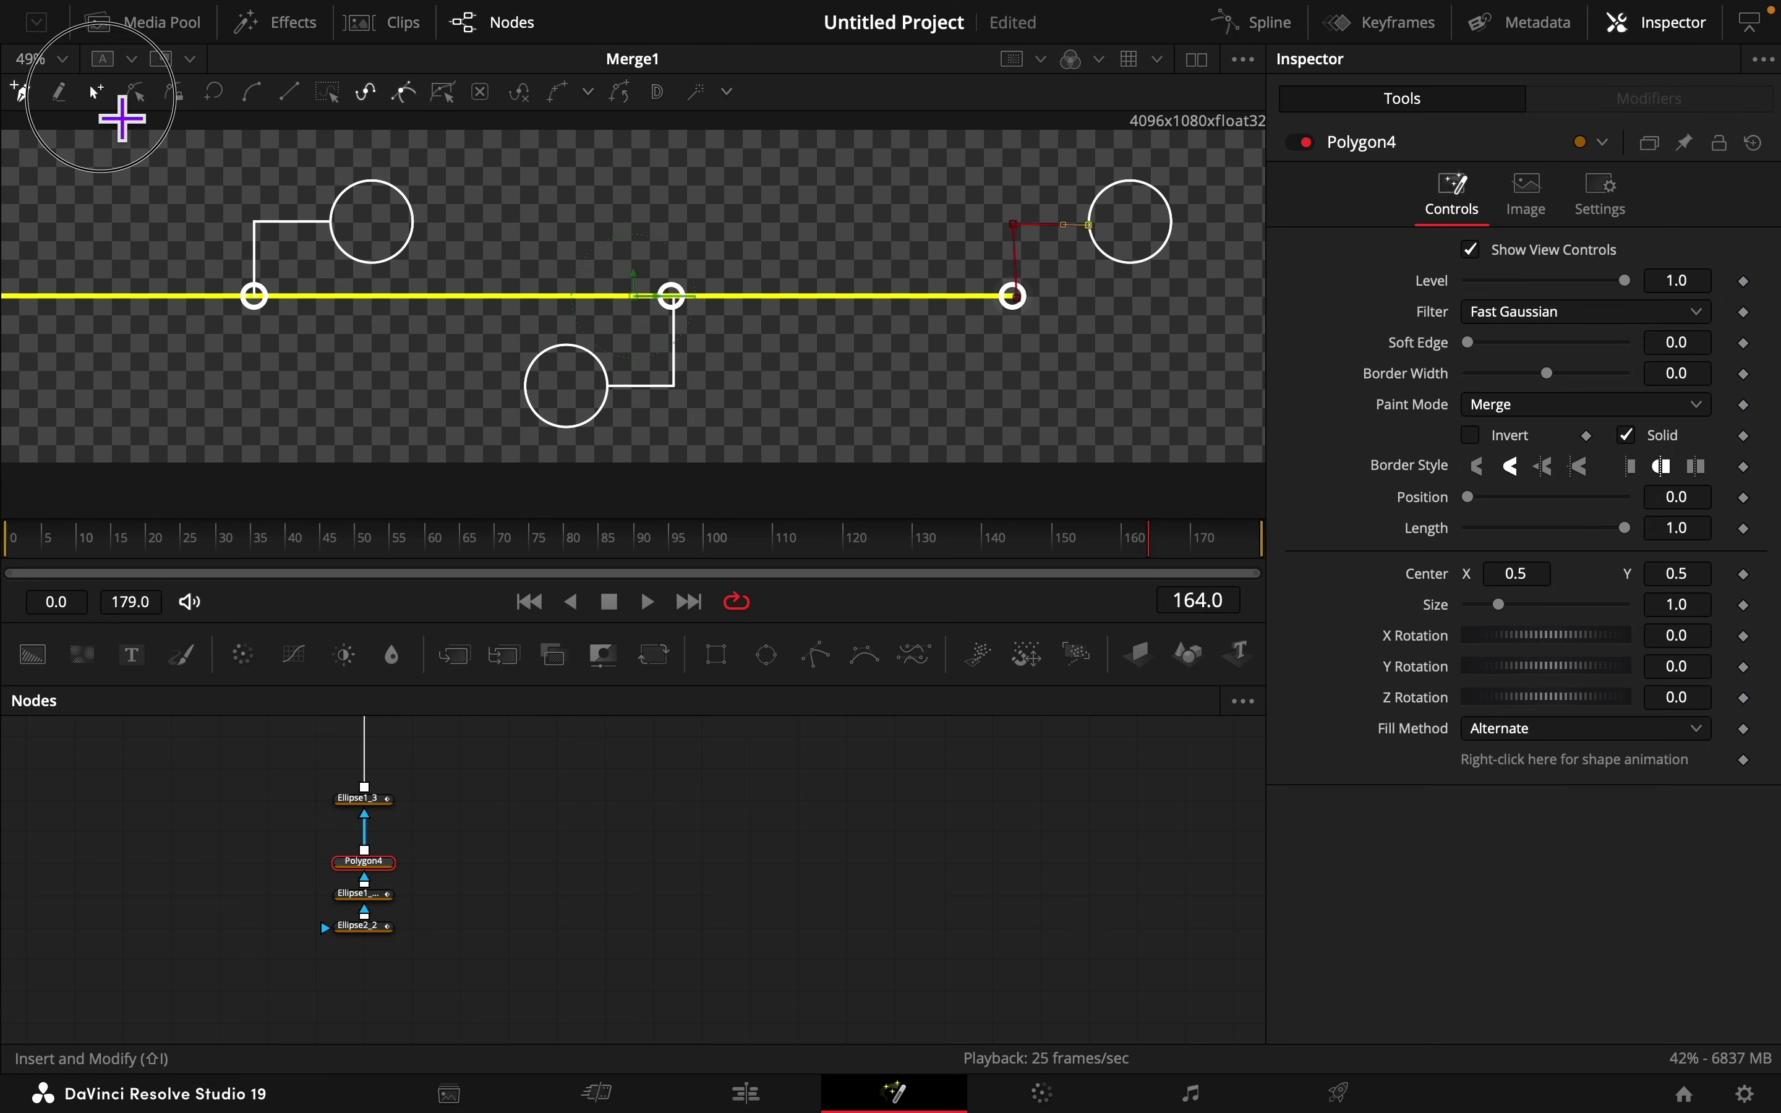
drag(954, 166, 1228, 390)
click(589, 91)
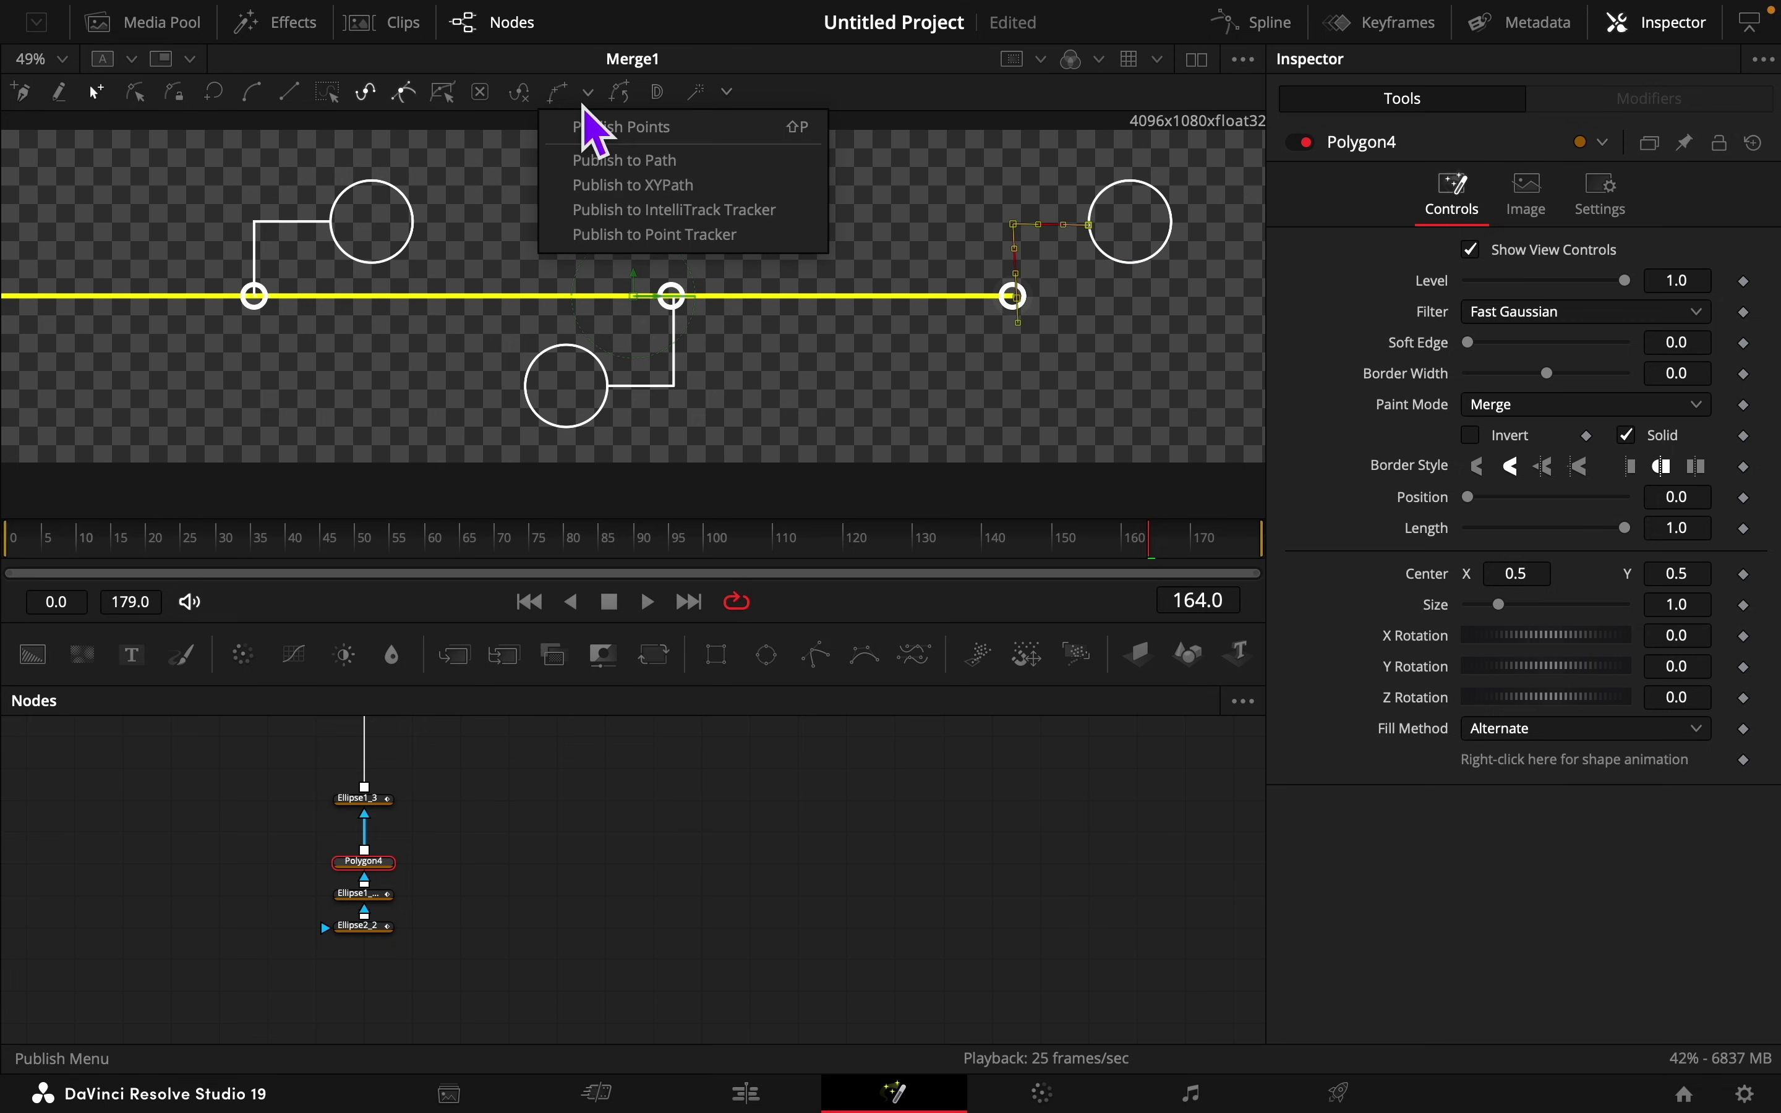
click(603, 128)
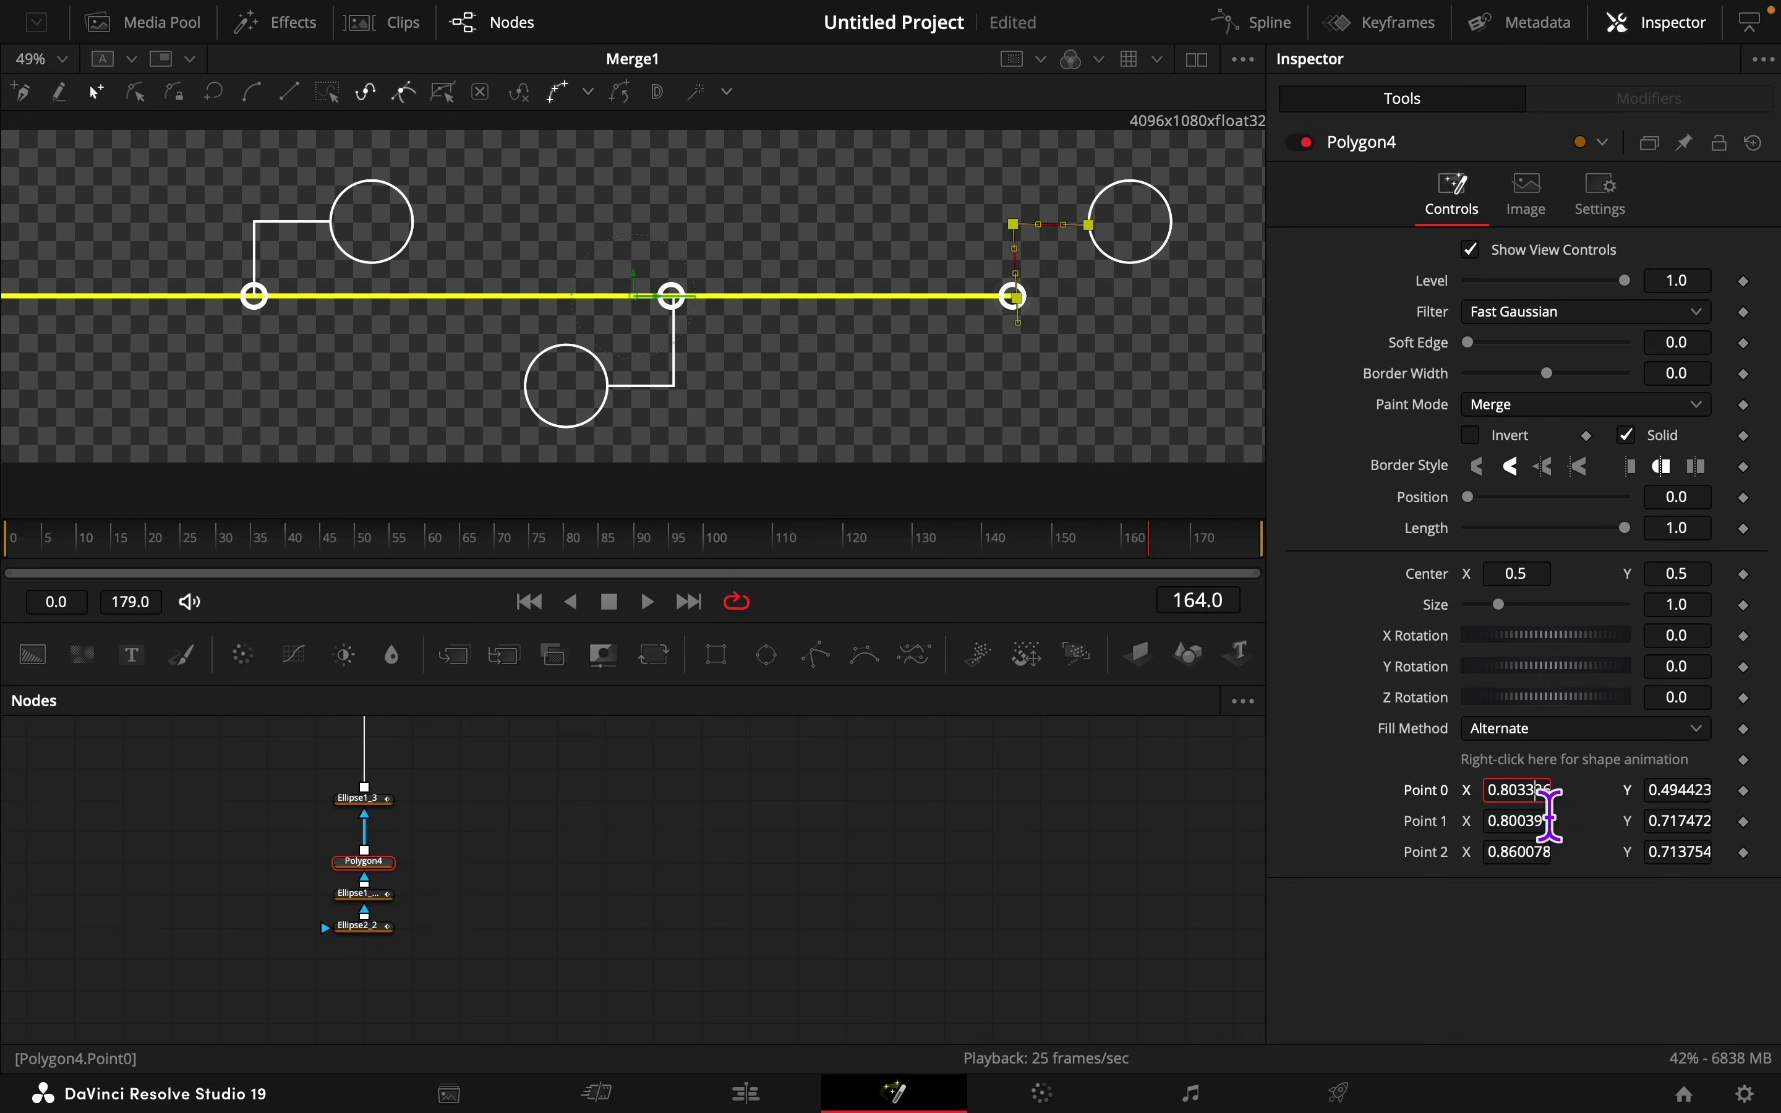
Step: Set the Polygon4 coordinates to 0.8, 0.5 for Point 0, 0.8, 0.723 for Point 1 and 0.86, 0.723 for Point 2
double_click(1535, 791)
text(0.8)
key(Tab)
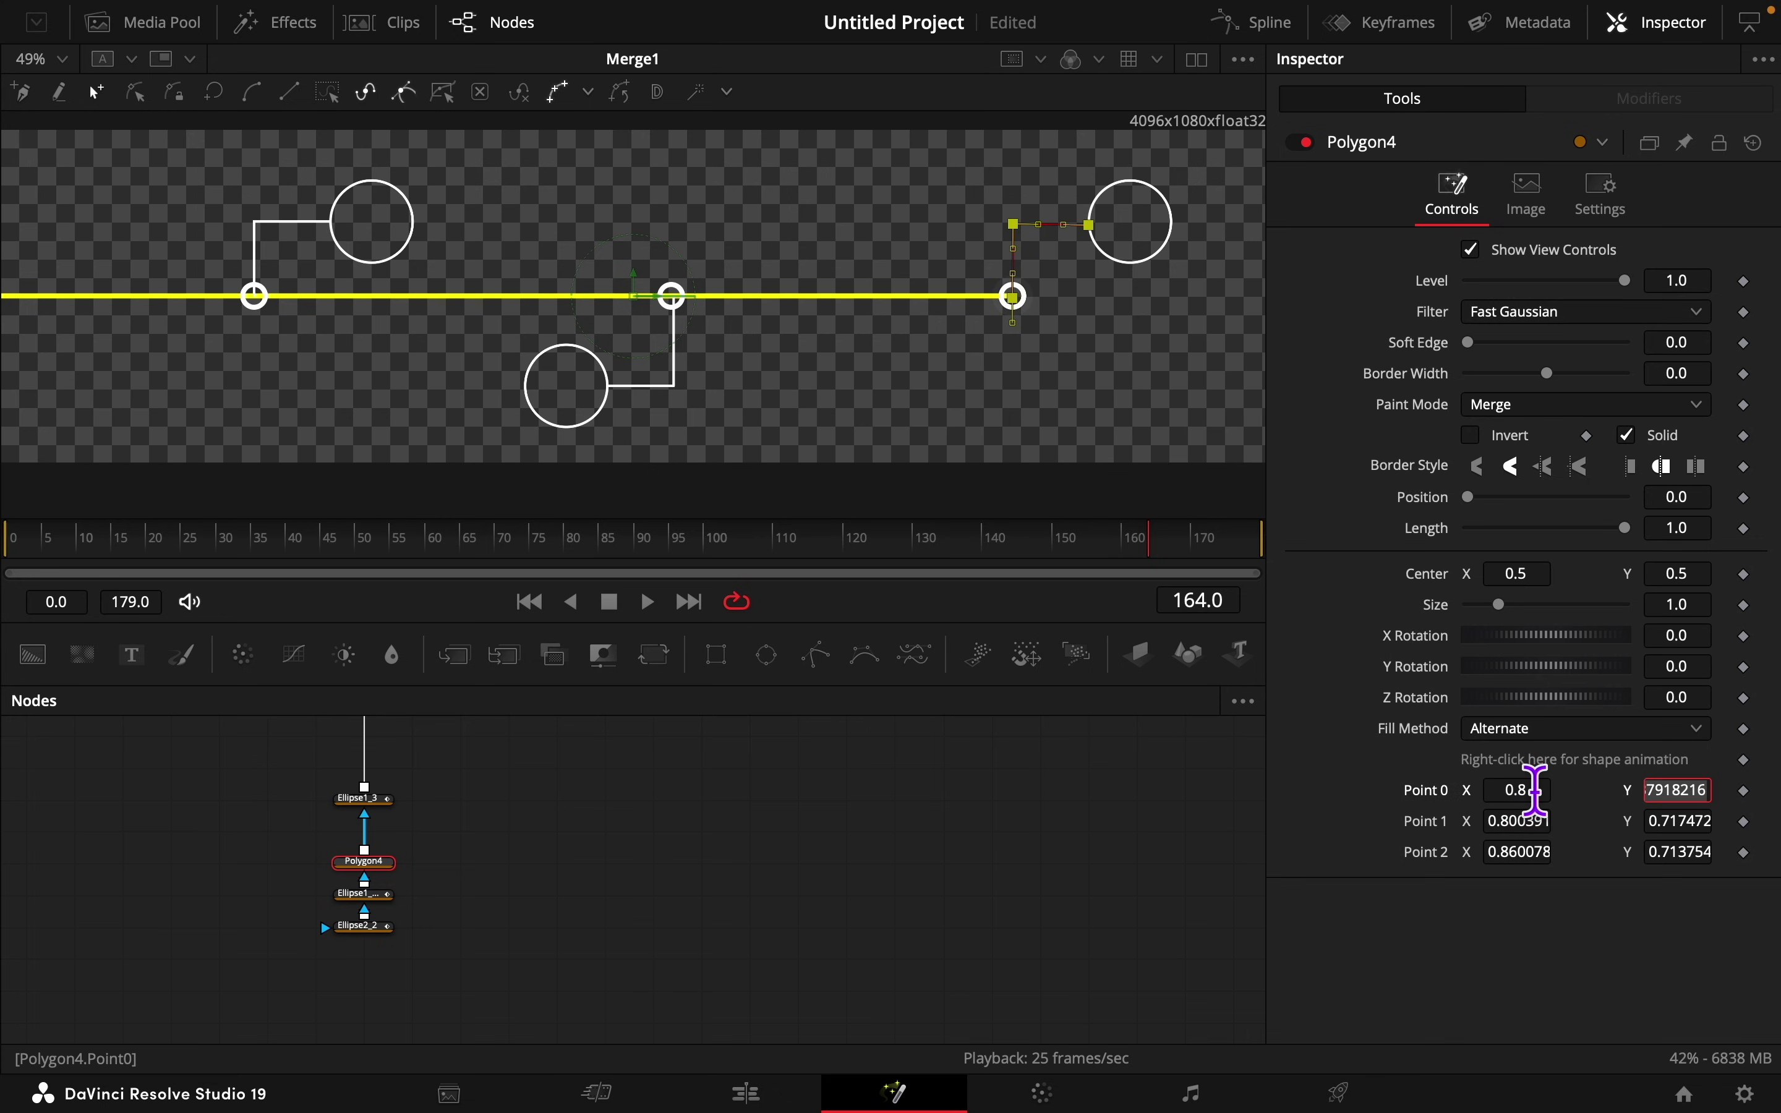
text(0.5)
key(Tab)
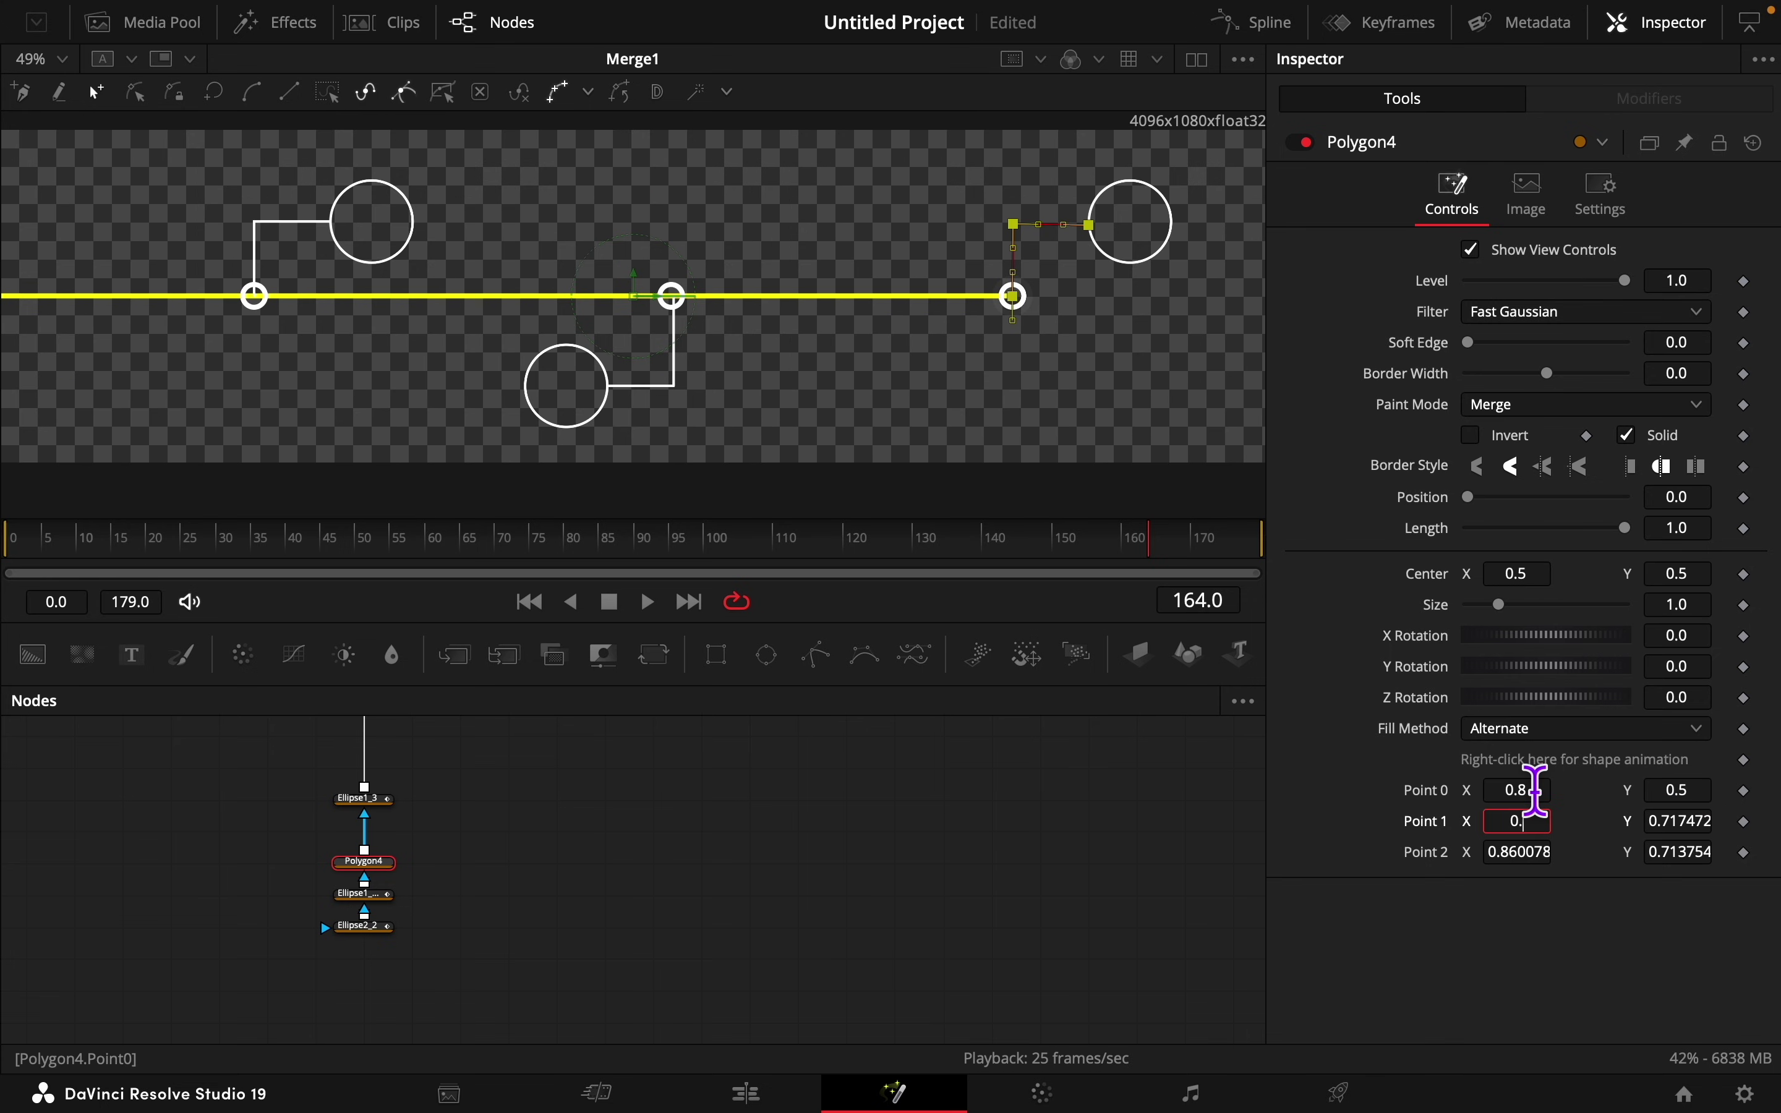
key(Tab)
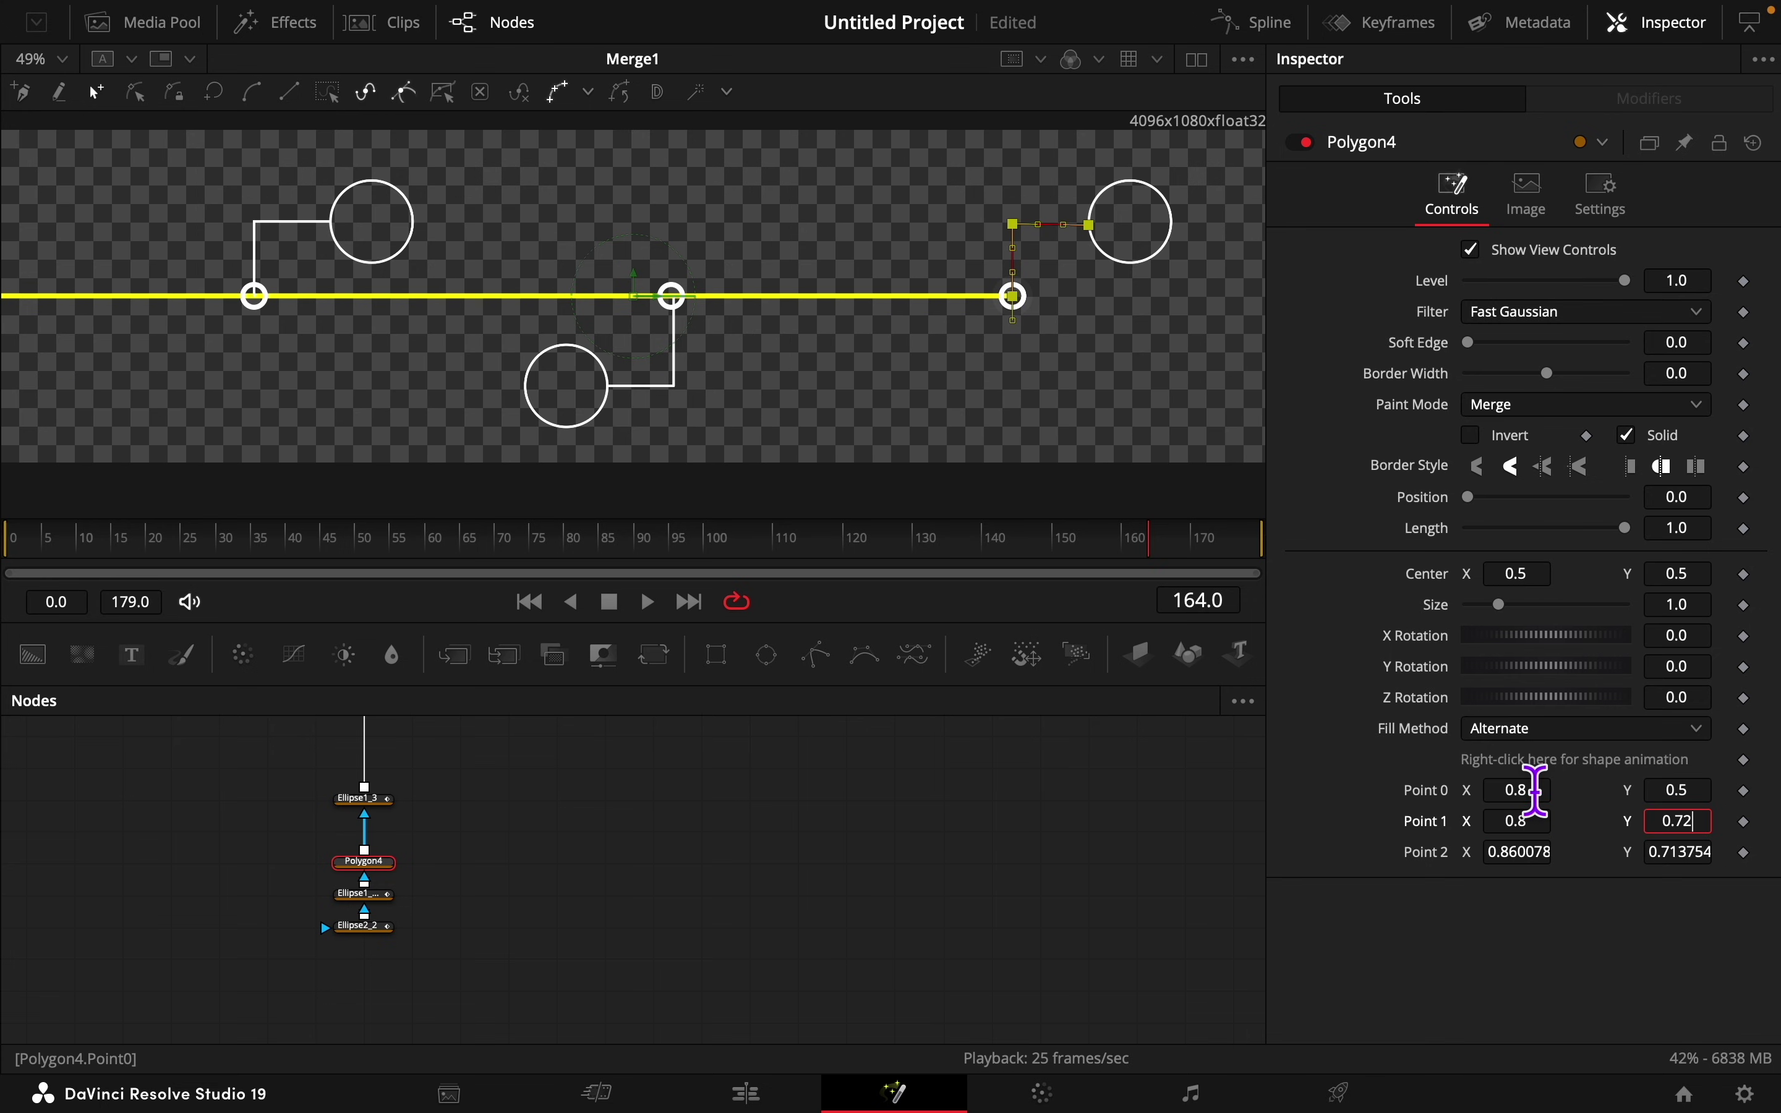
key(Tab)
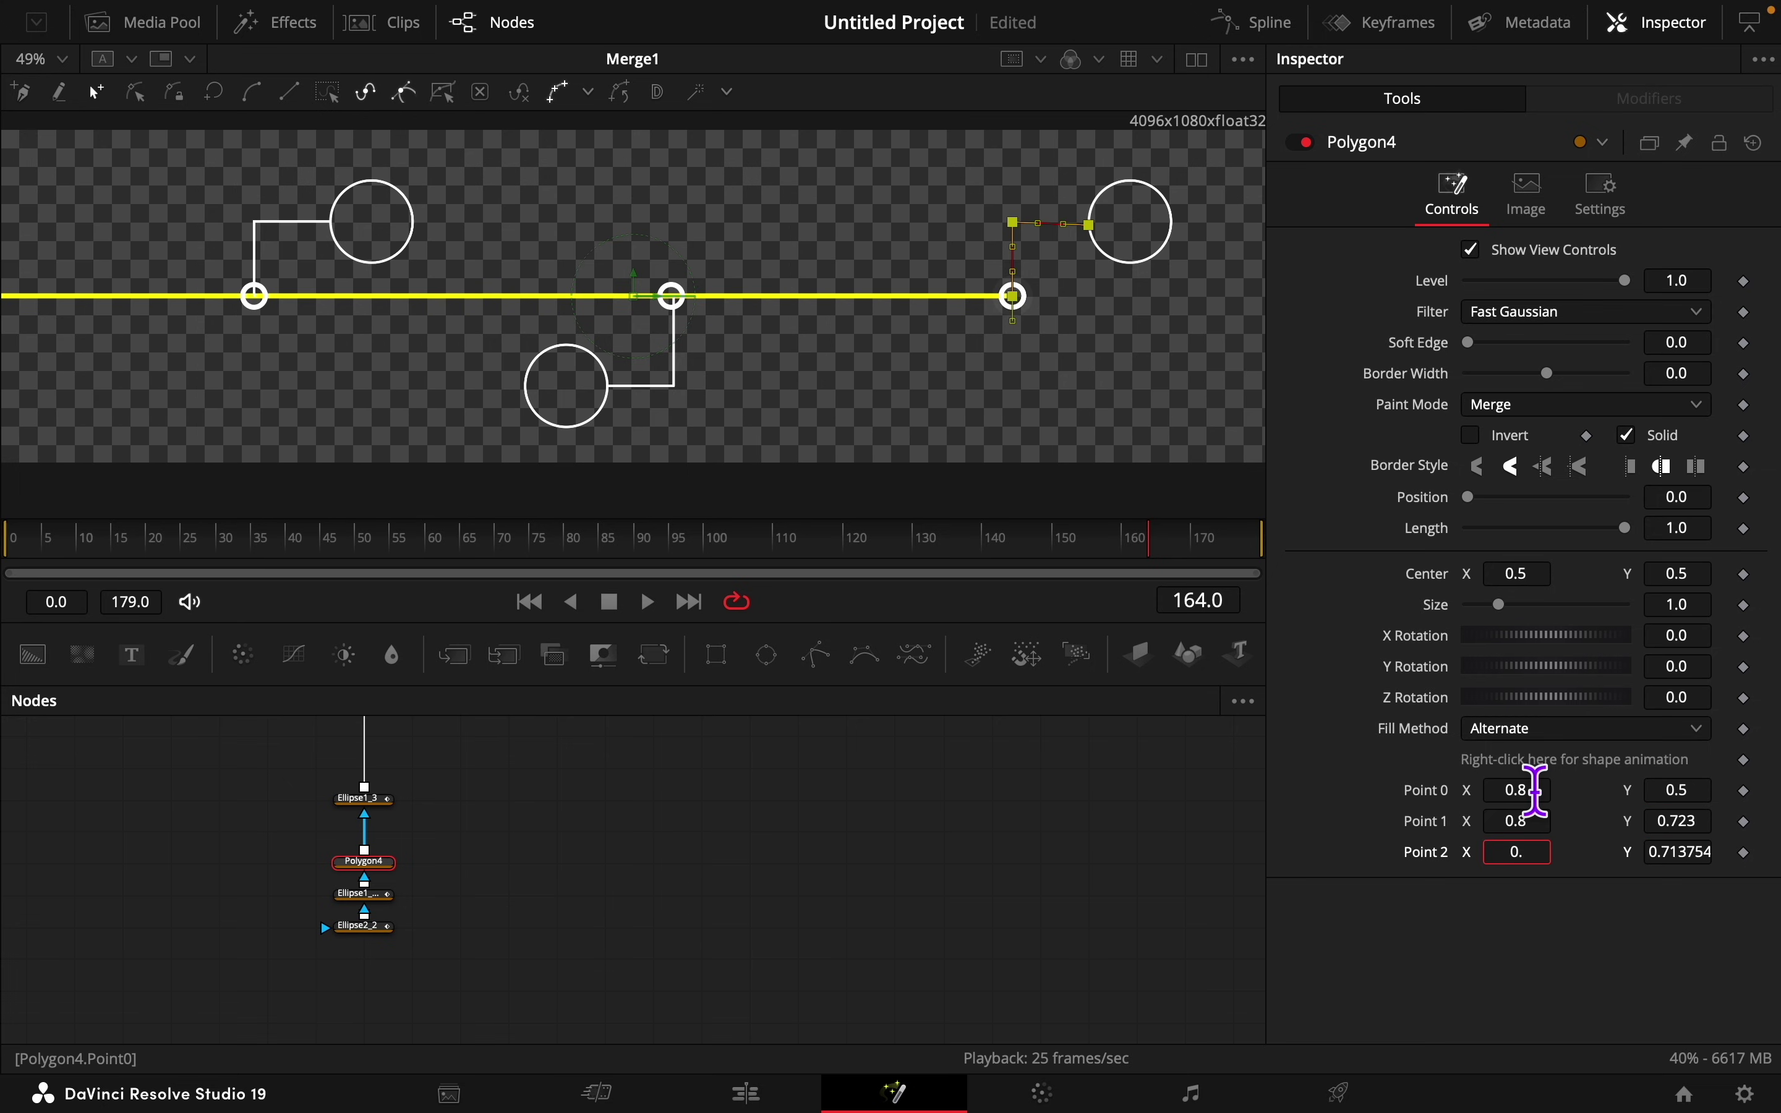
text(0.86)
key(Tab)
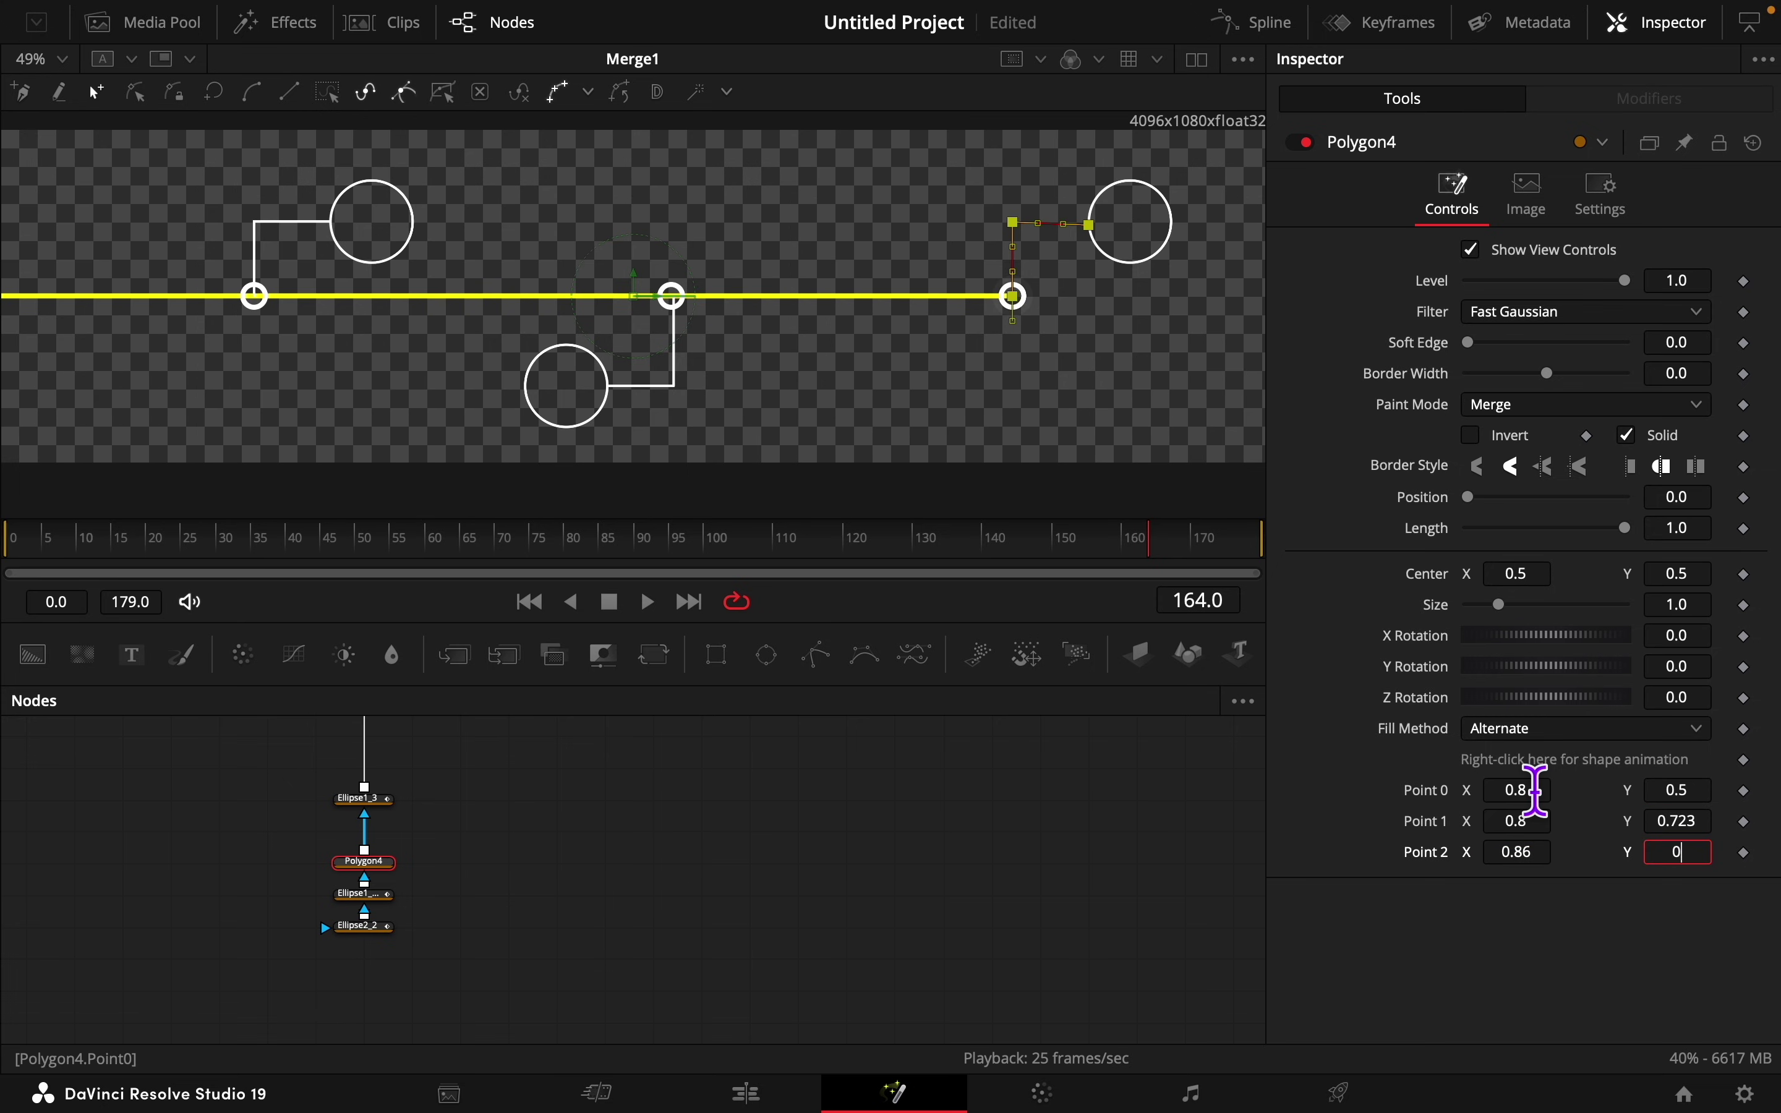
text(0.723)
key(Tab)
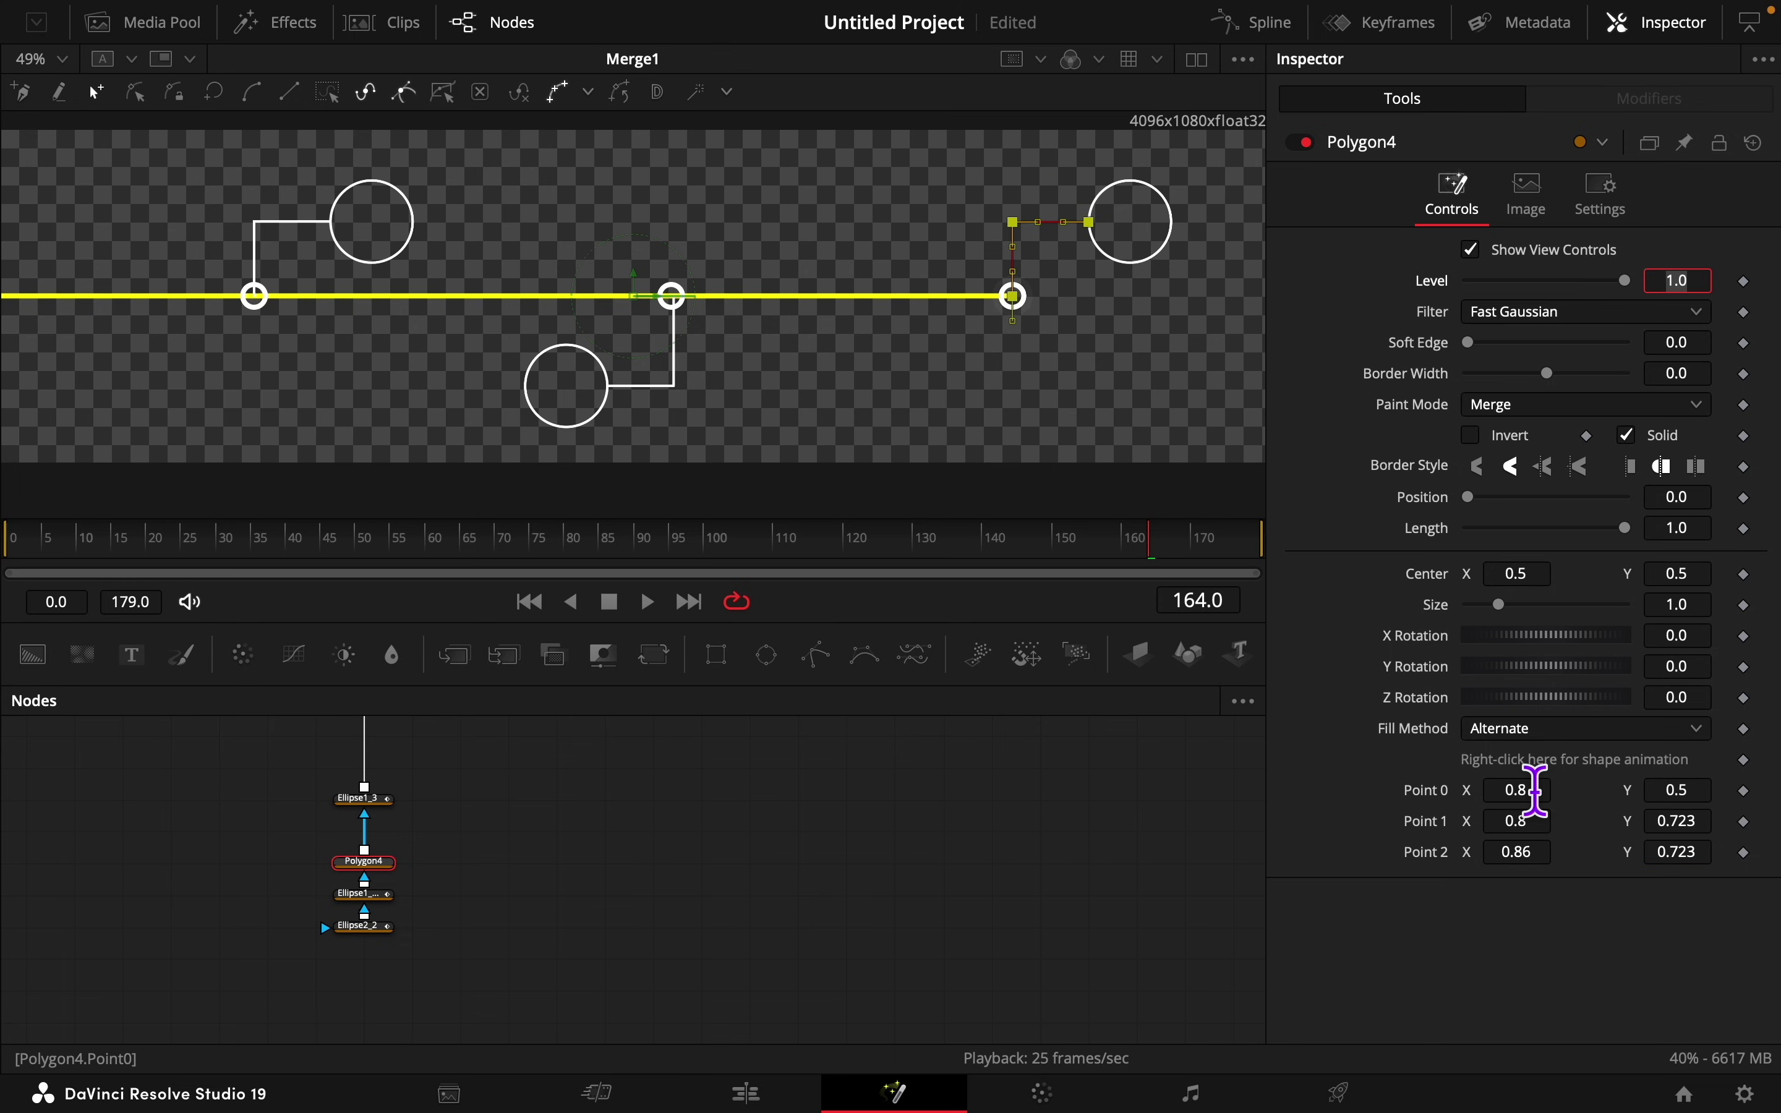
Step: Keyframe the Length of the Polygon4 callout line from 0 at frame 140 to 1 at frame 150
drag(1137, 574, 1002, 574)
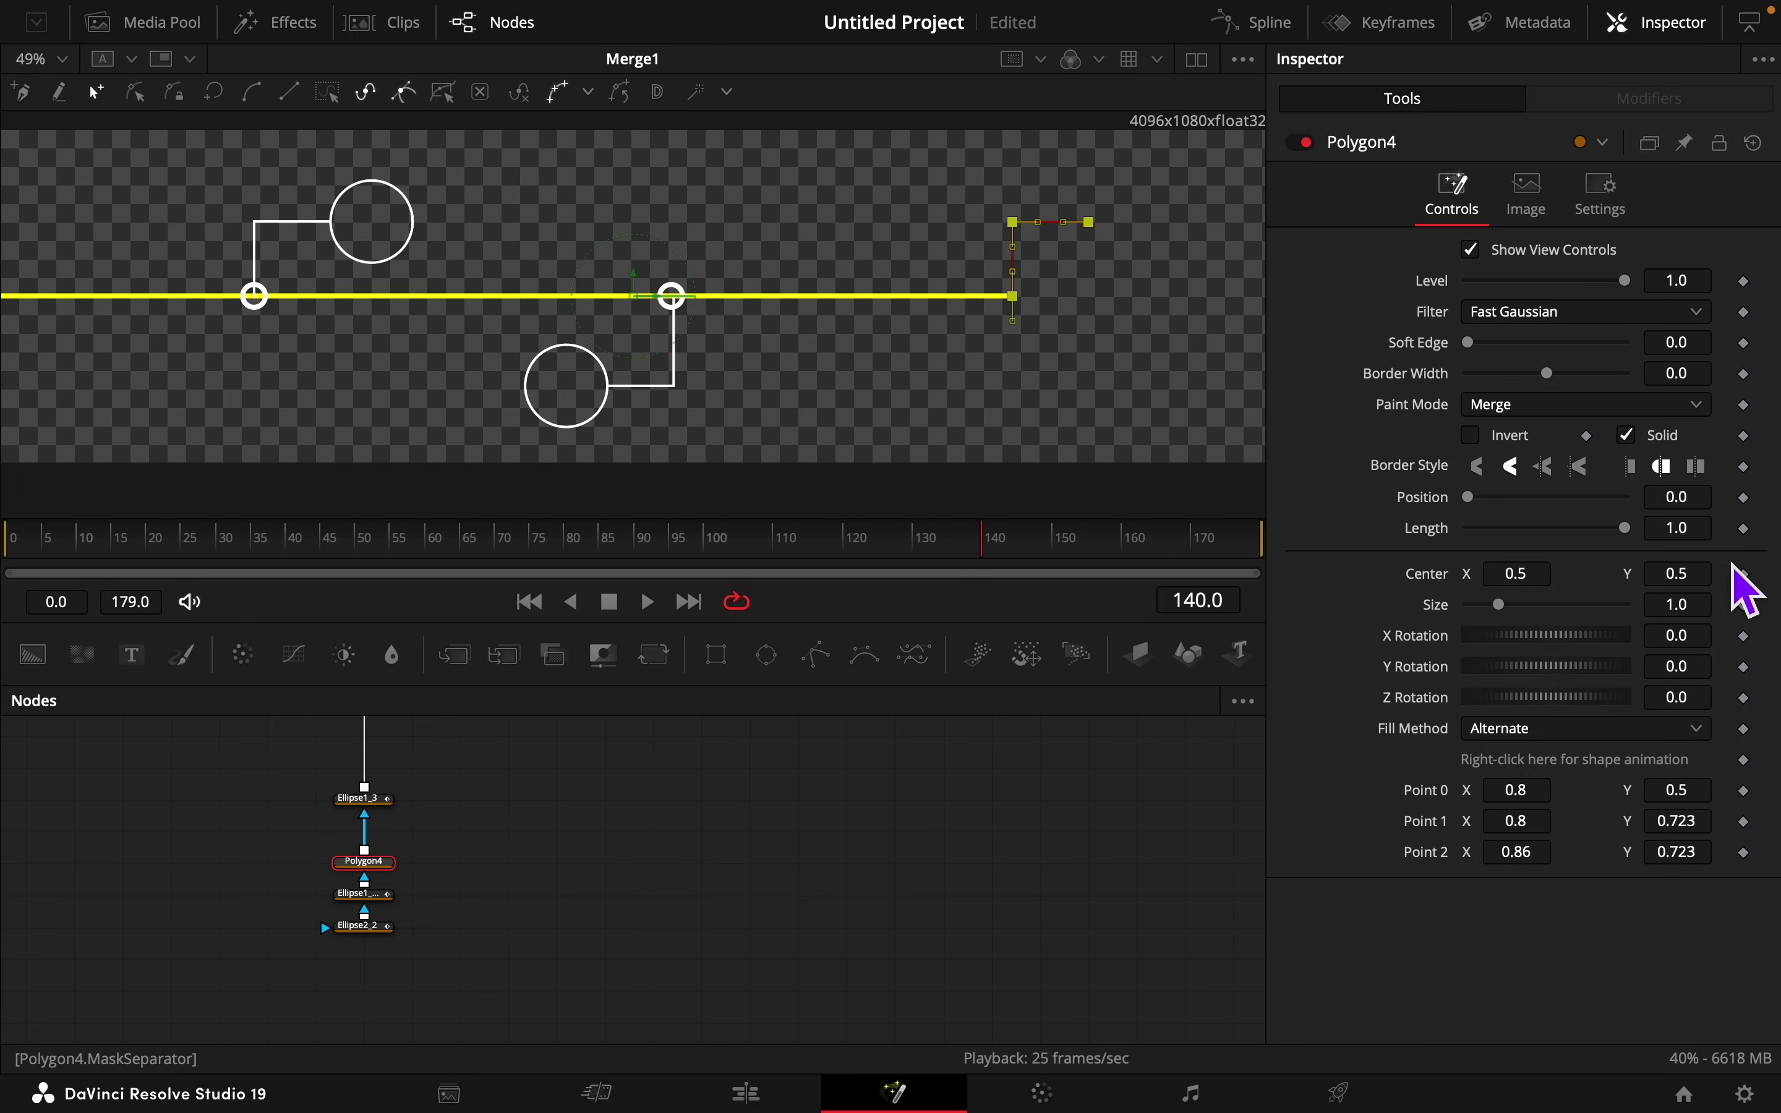
drag(1626, 528, 1468, 528)
click(1745, 528)
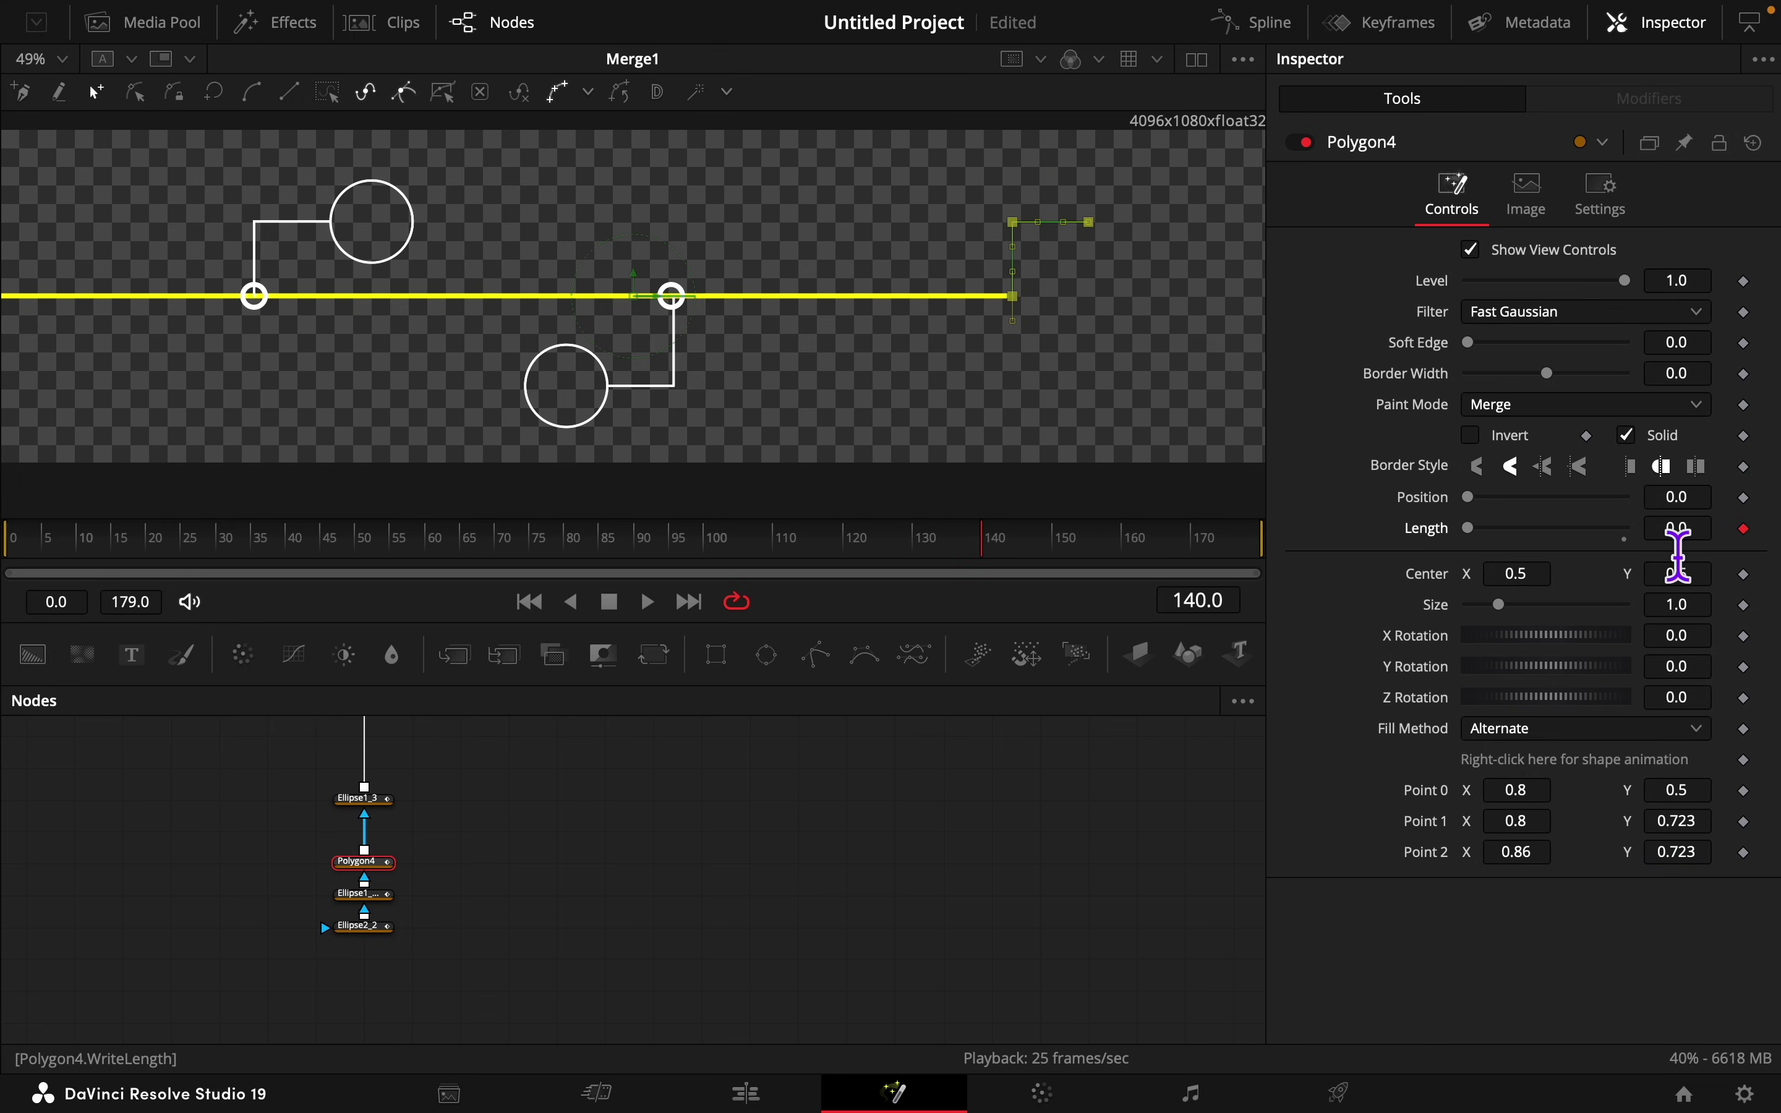
drag(995, 561, 1064, 568)
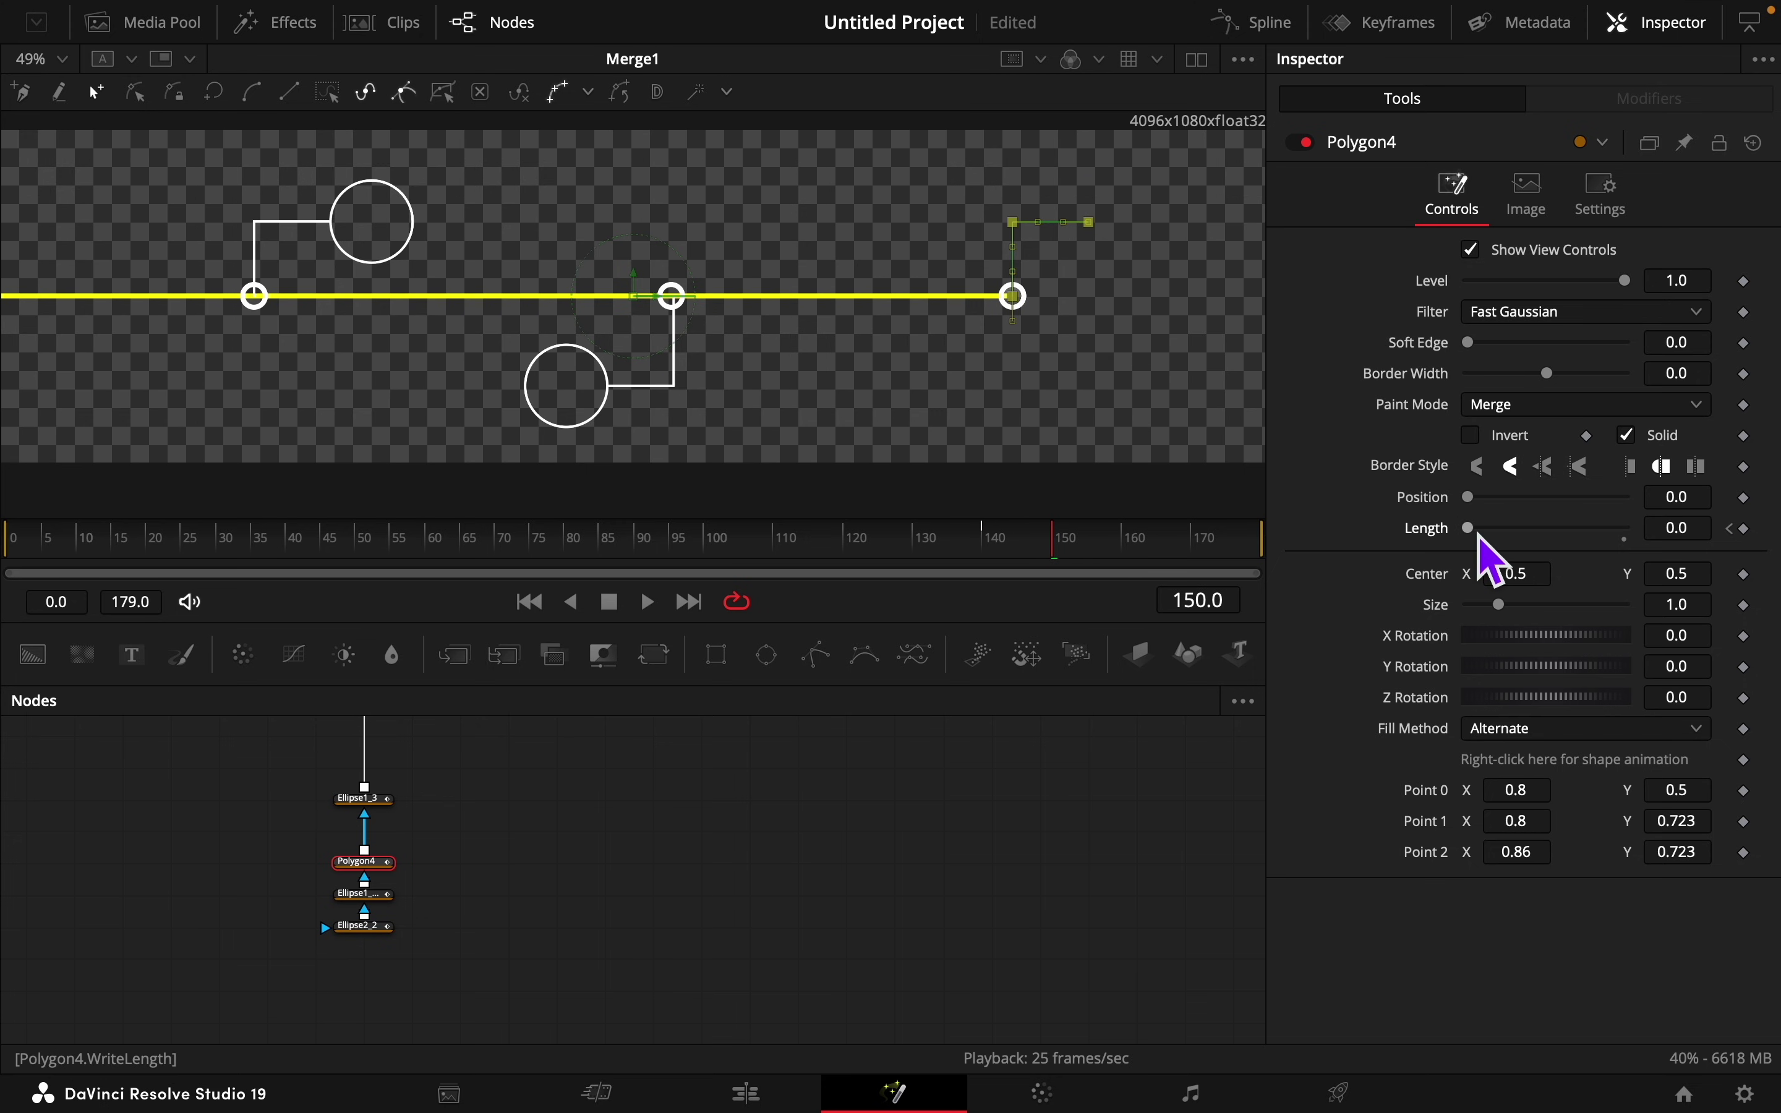
drag(1470, 528, 1749, 534)
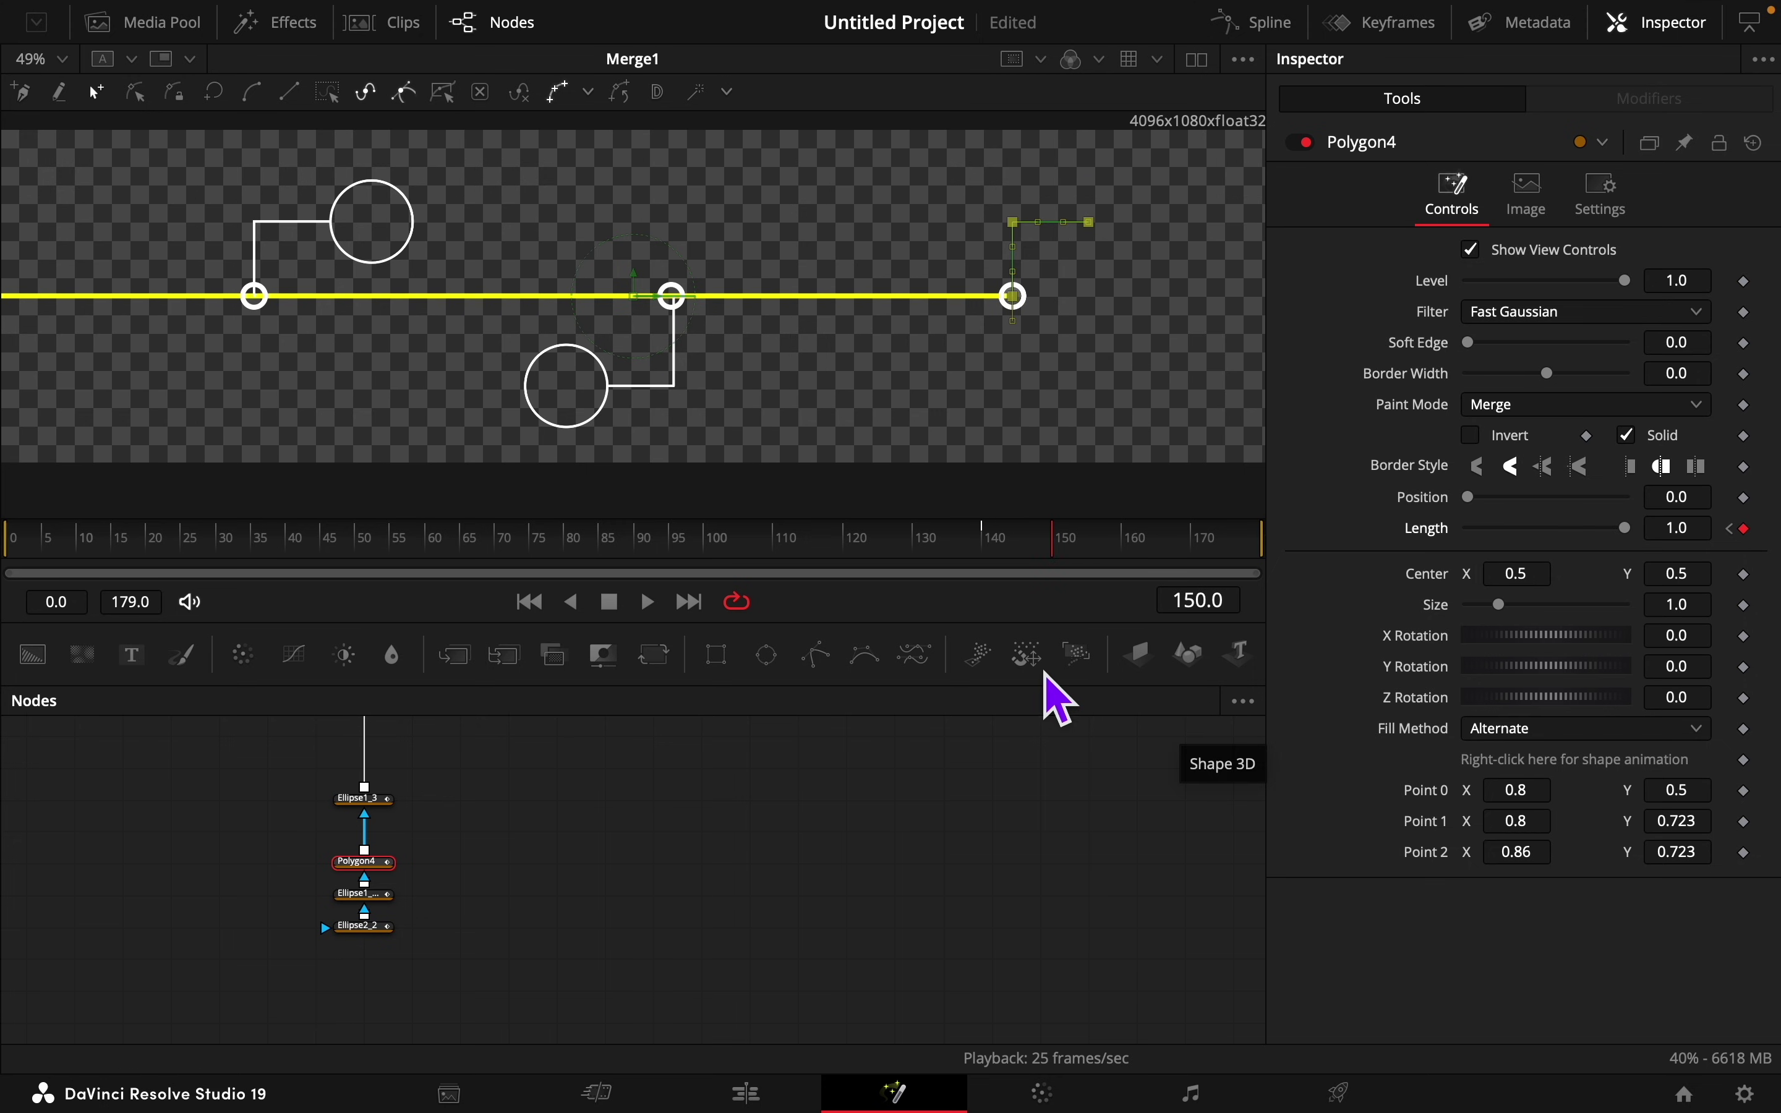
Step: Keyframe the Level of the Polygon4 callout line from 0 at frame 140 to 1 at frame 145, and play back the animation
drag(1061, 550, 1029, 554)
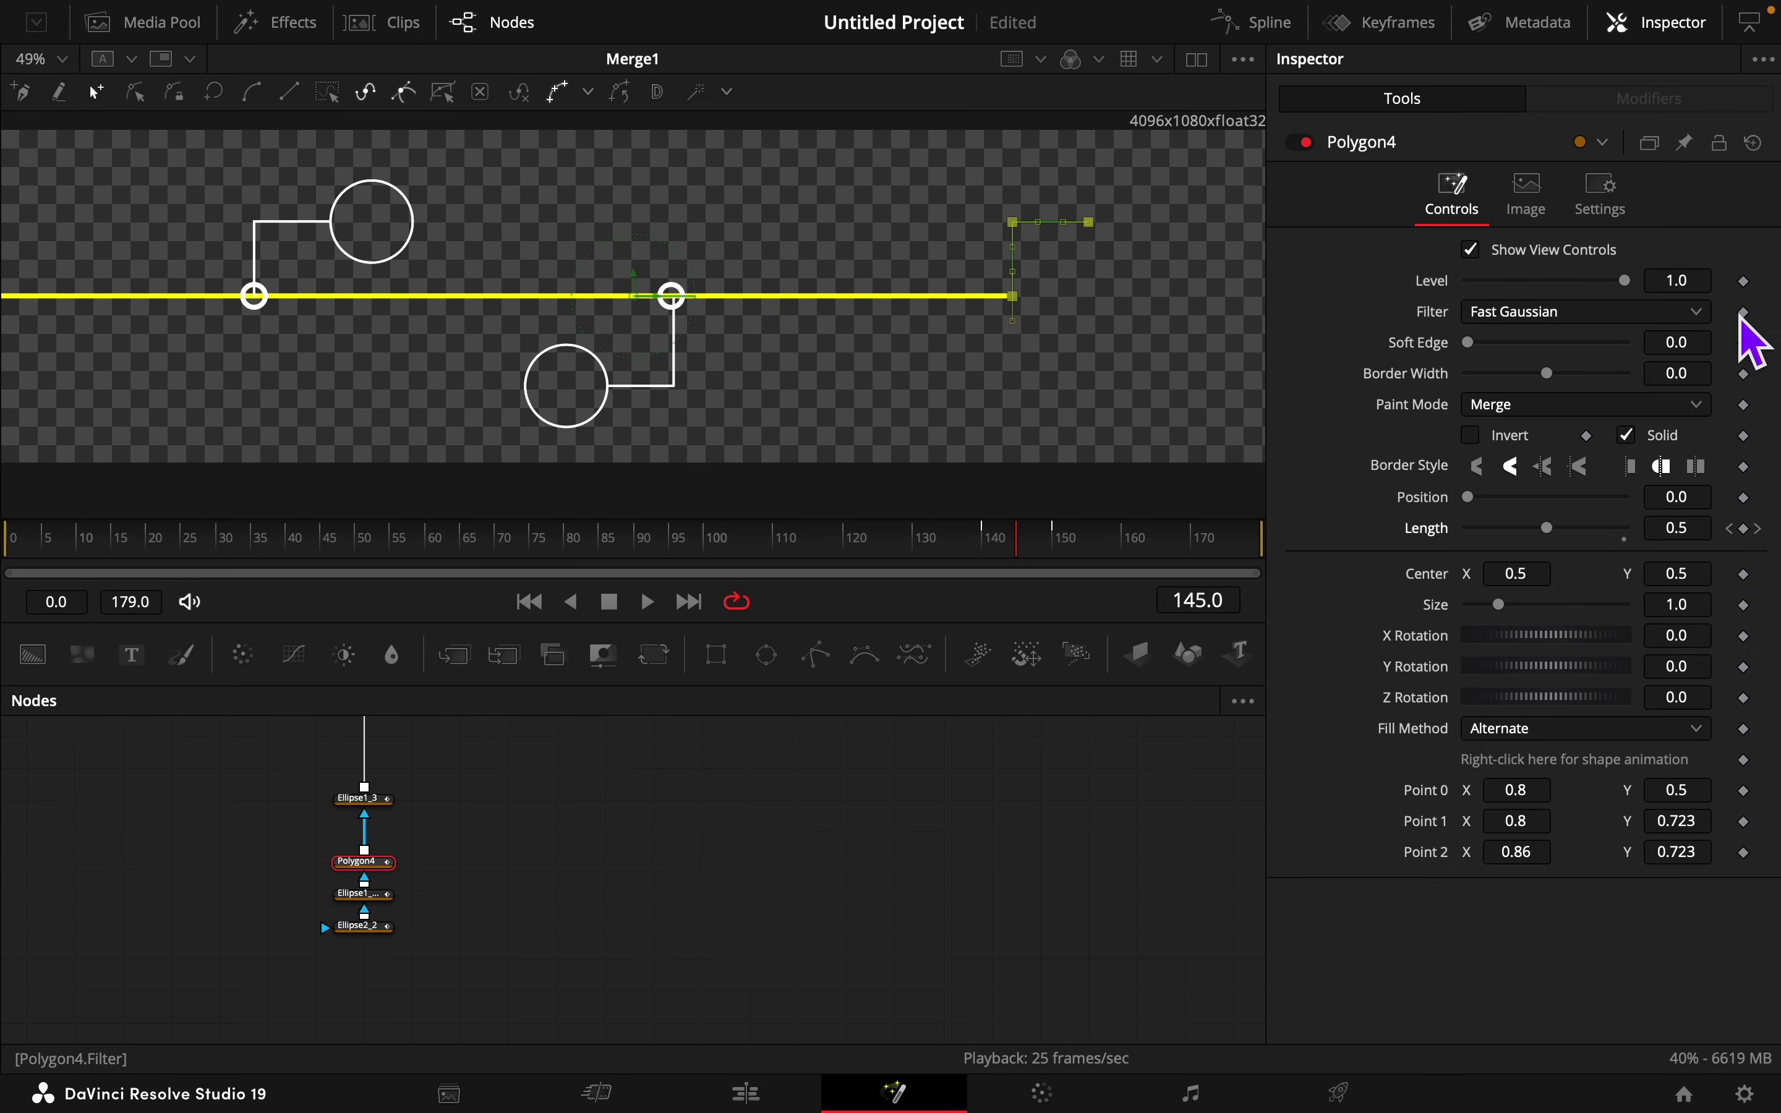
click(1746, 282)
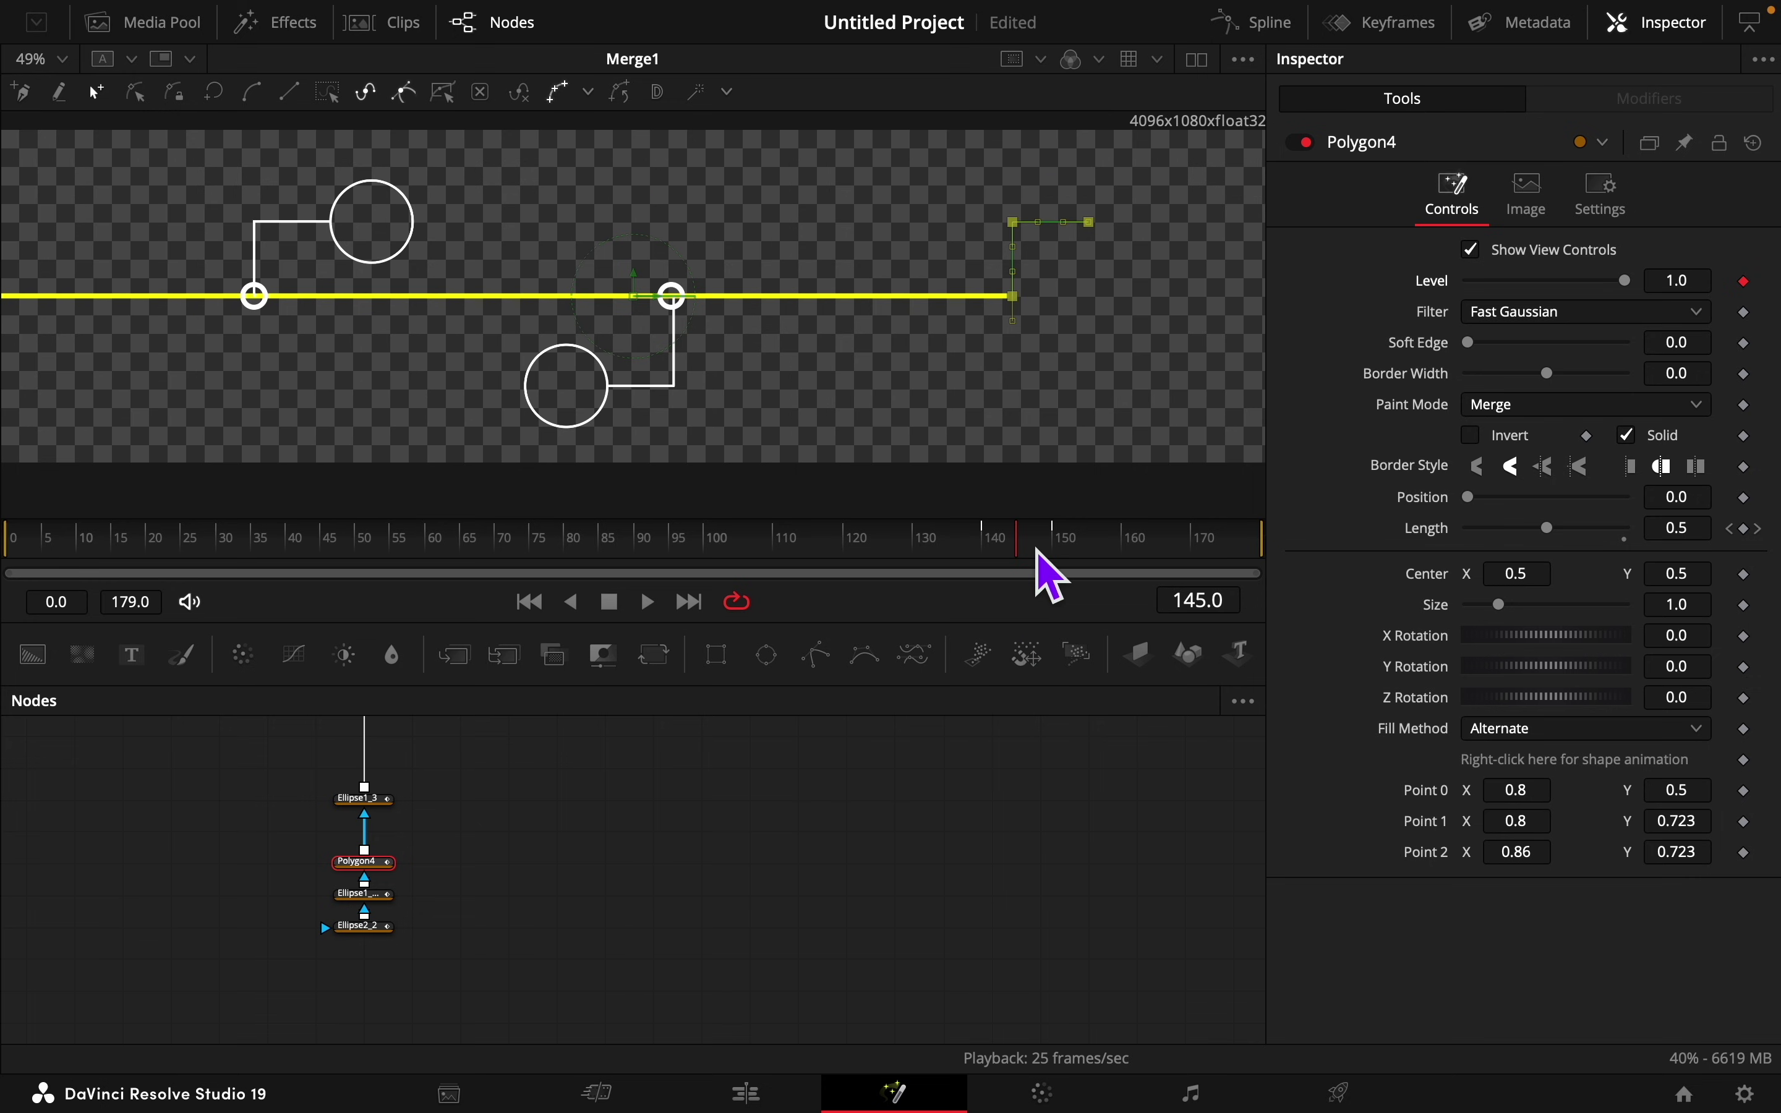
drag(1033, 546, 995, 553)
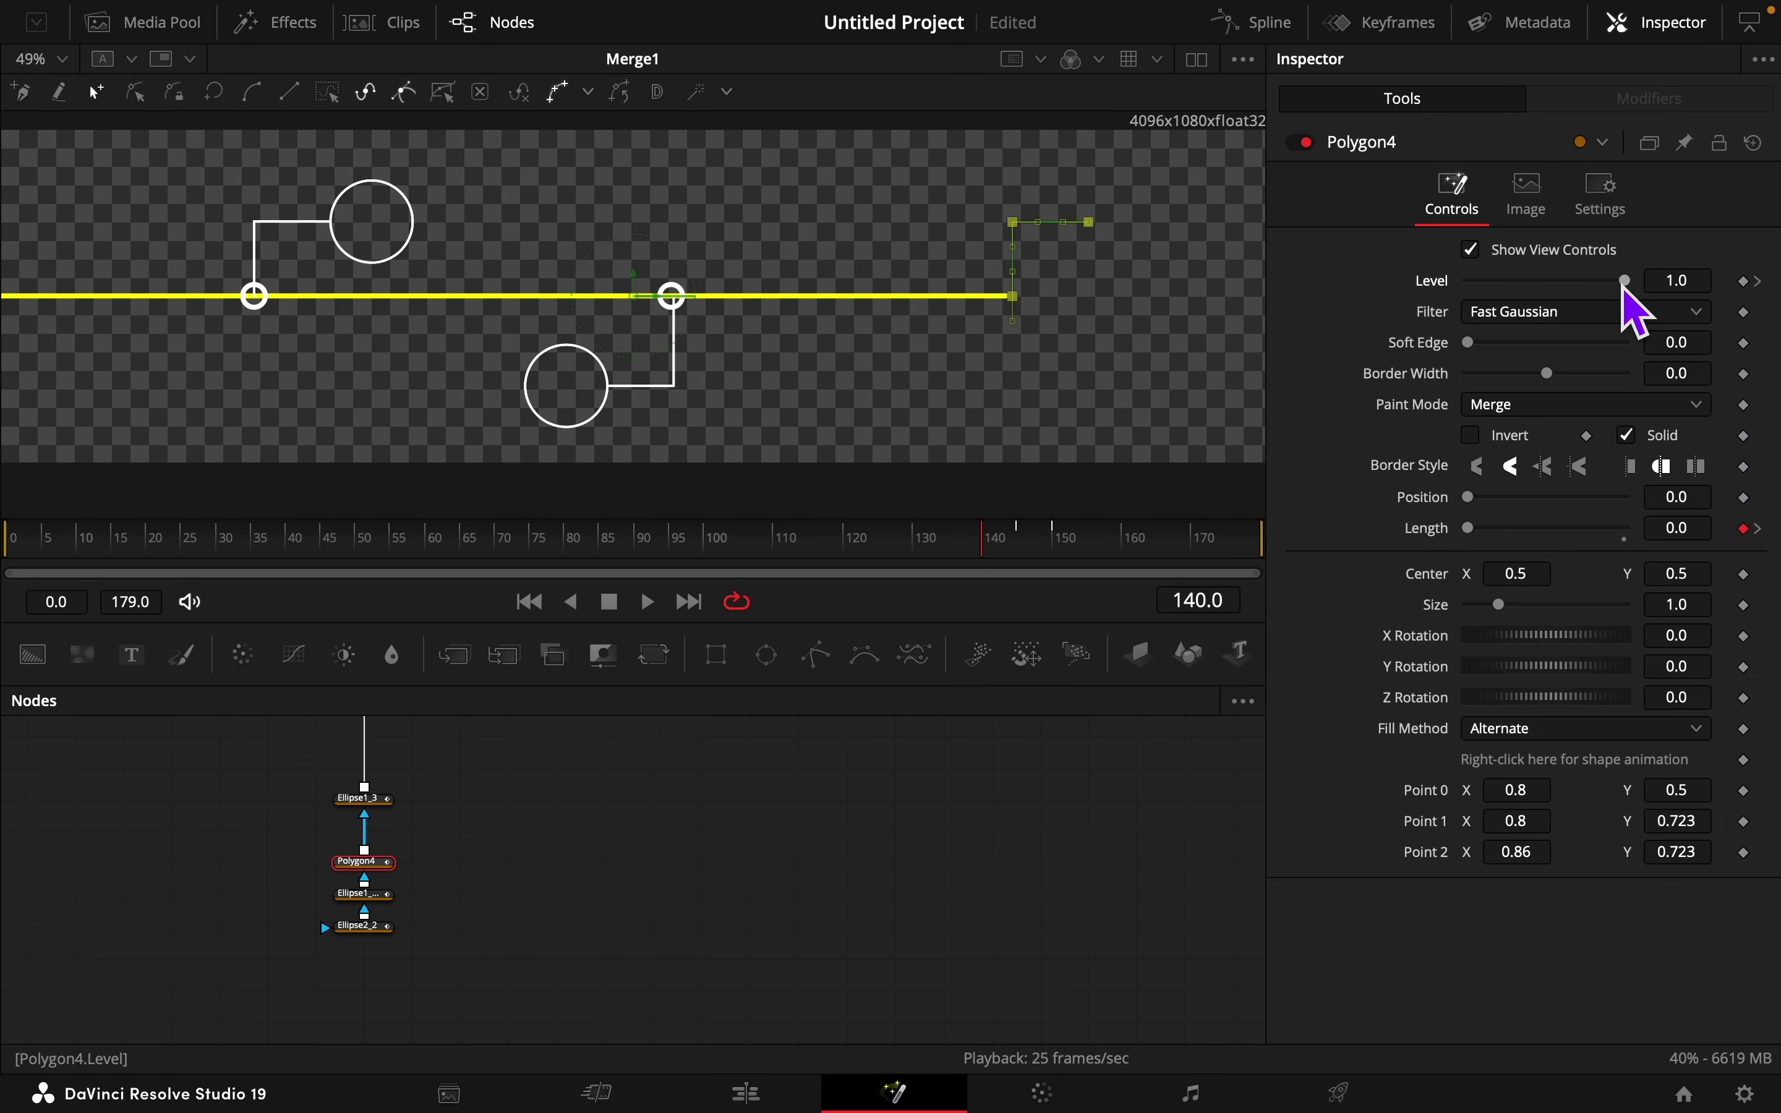
drag(1626, 281, 1354, 280)
key(space)
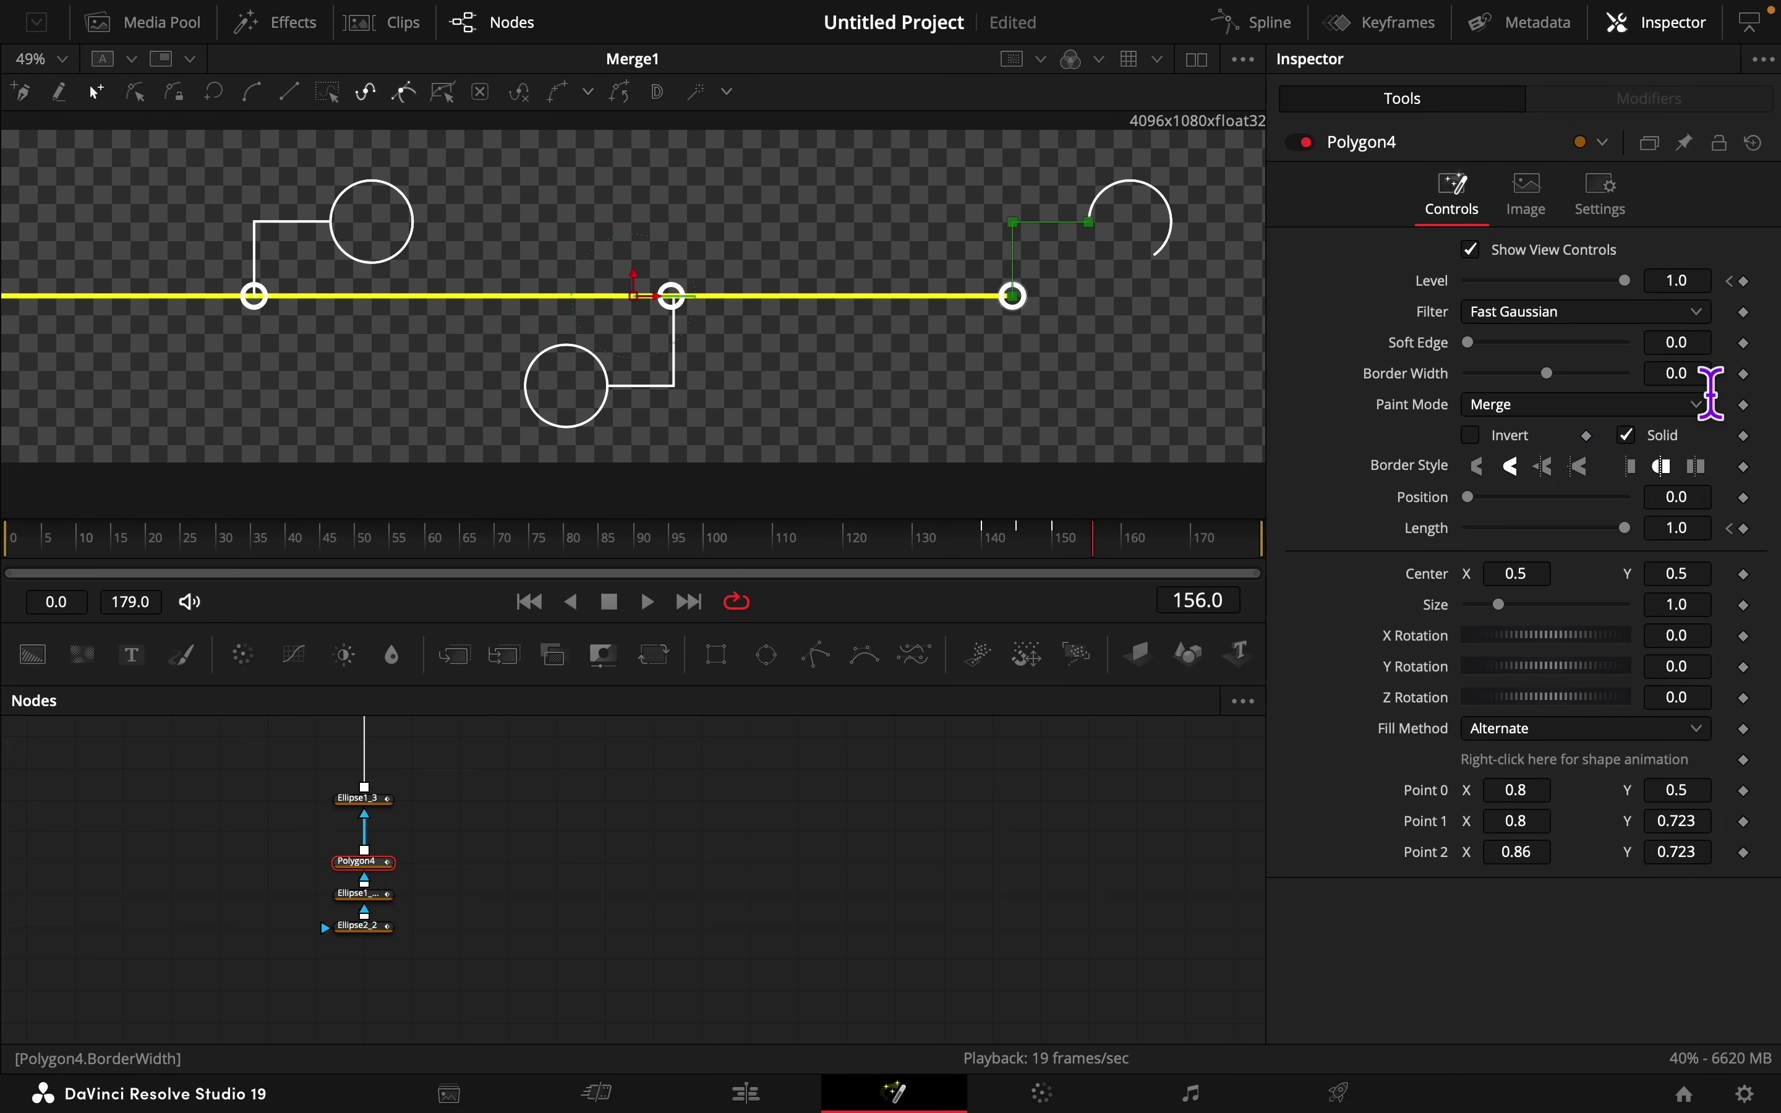
Step: Set the Border Width of the Polygon4 callout line to 0.002 and check it at frame 155
click(1696, 370)
text(02)
key(Tab)
click(880, 823)
key(Left)
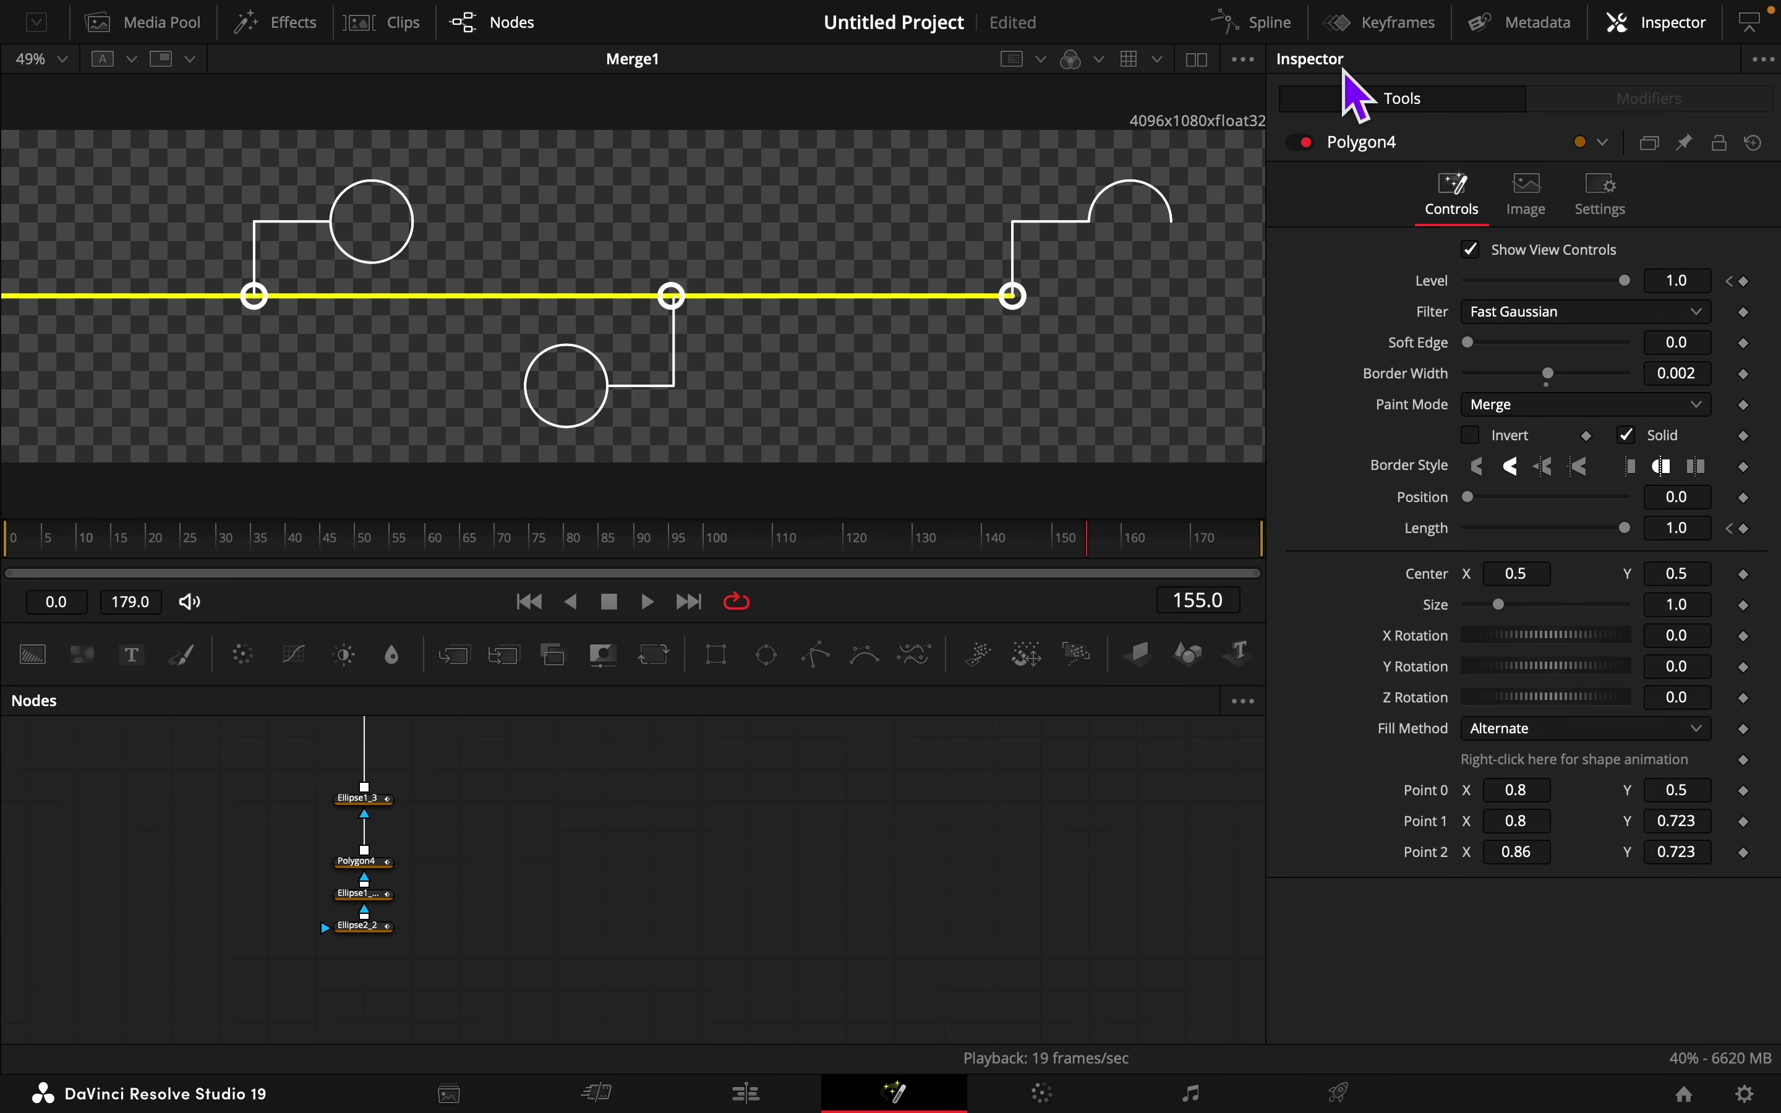
Step: Smooth the Polygon4 Length curve, extend the first keyframe's handle to frame 150, and play back the animation from the start
click(1282, 28)
click(81, 826)
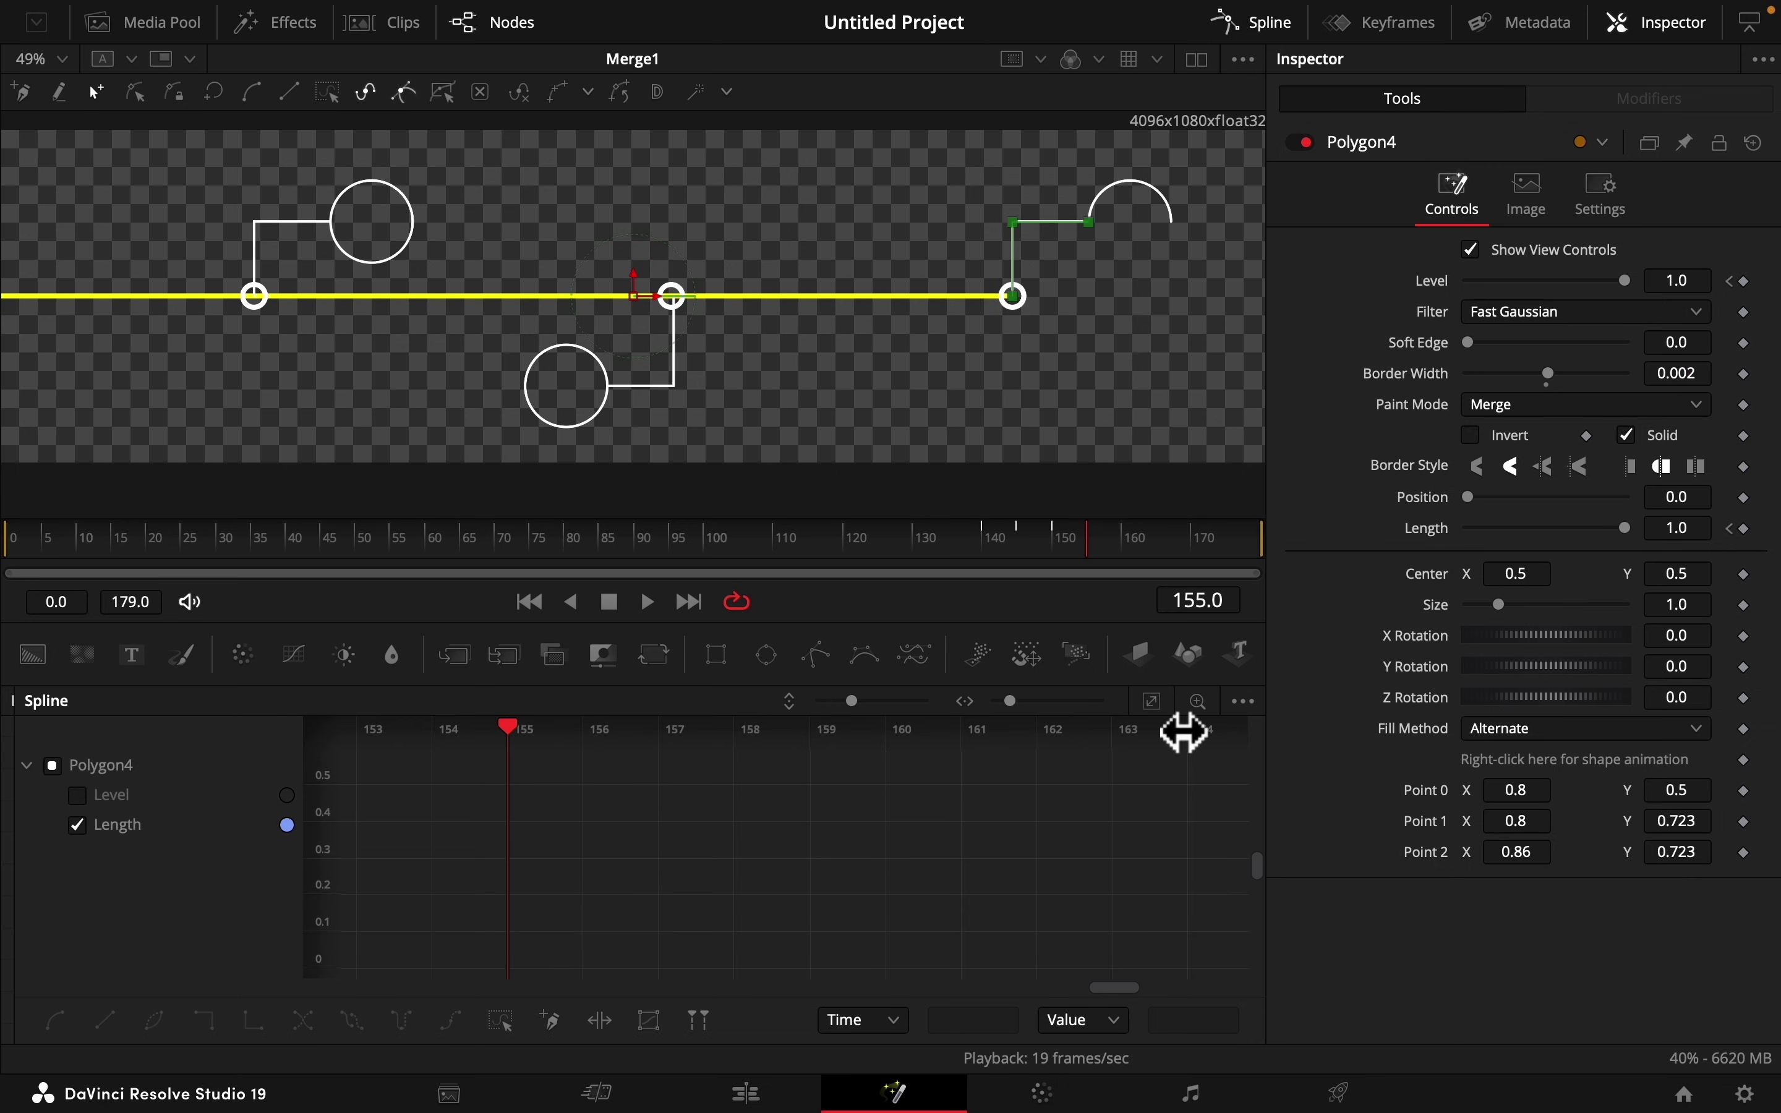
click(1159, 711)
click(503, 1023)
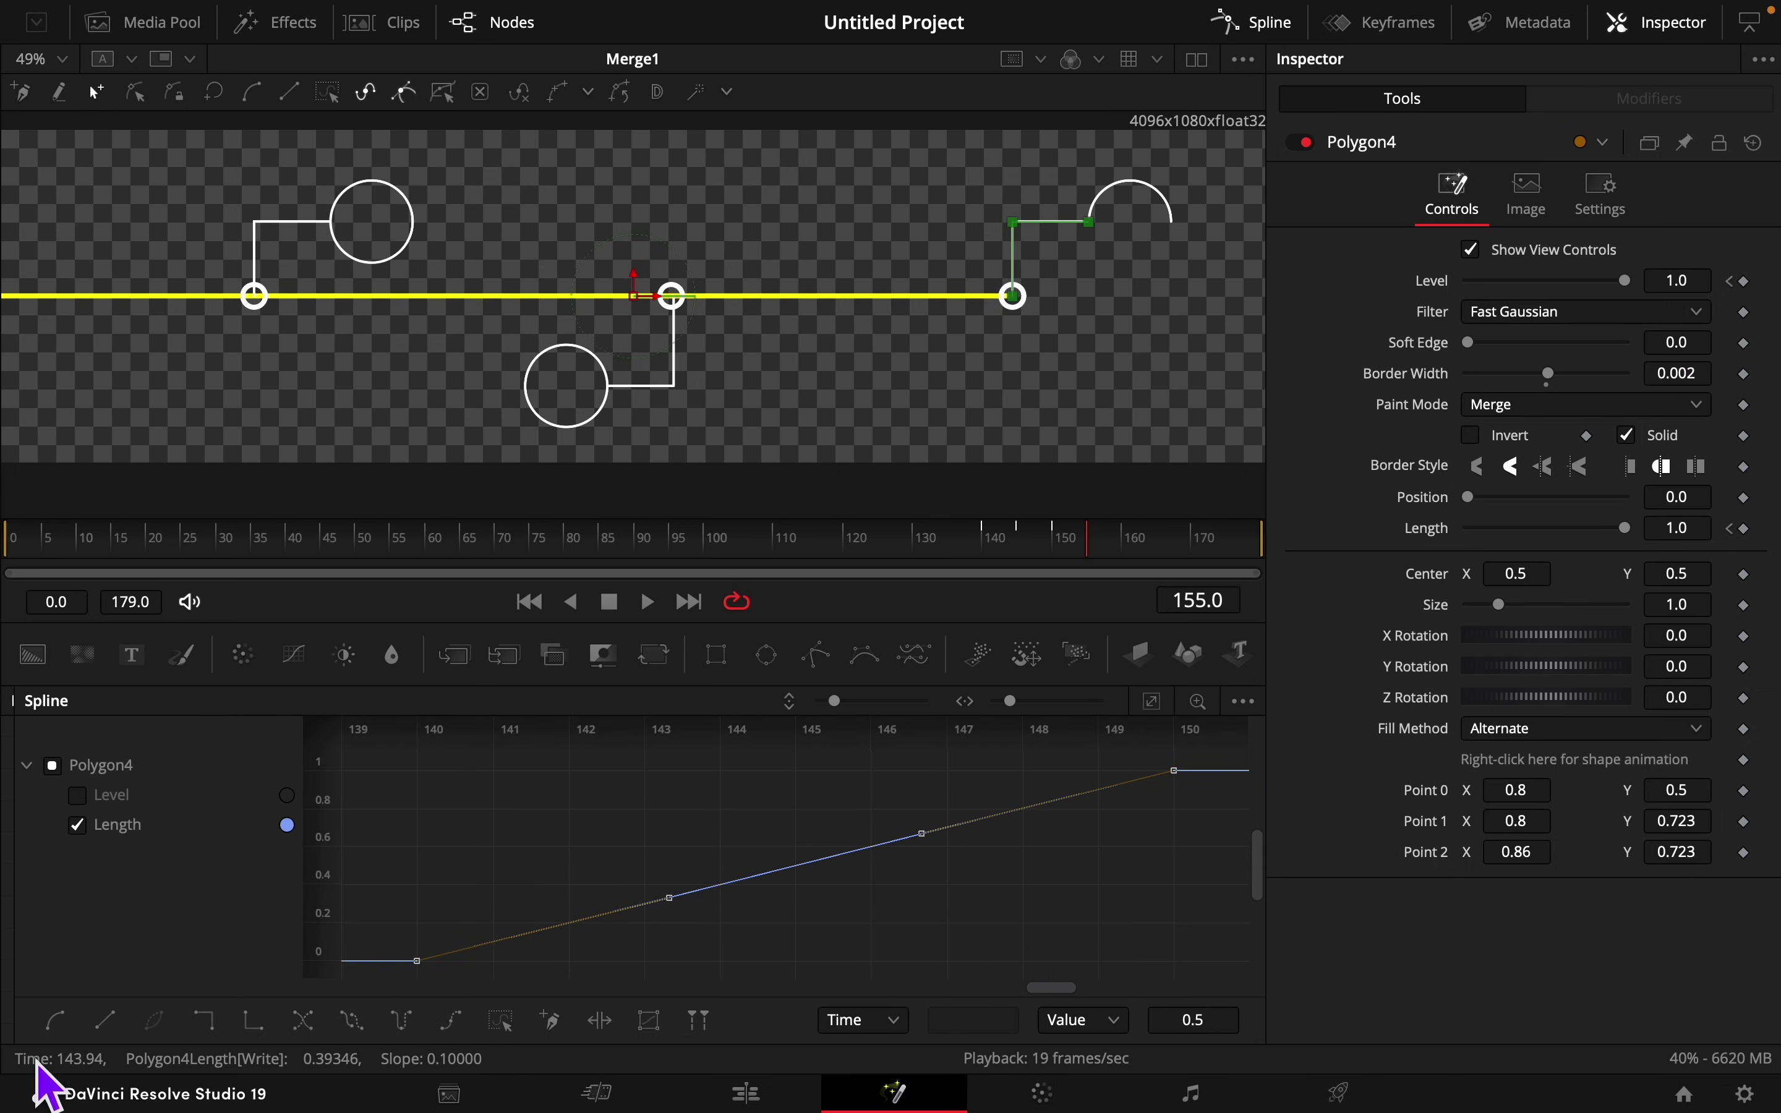
click(57, 1024)
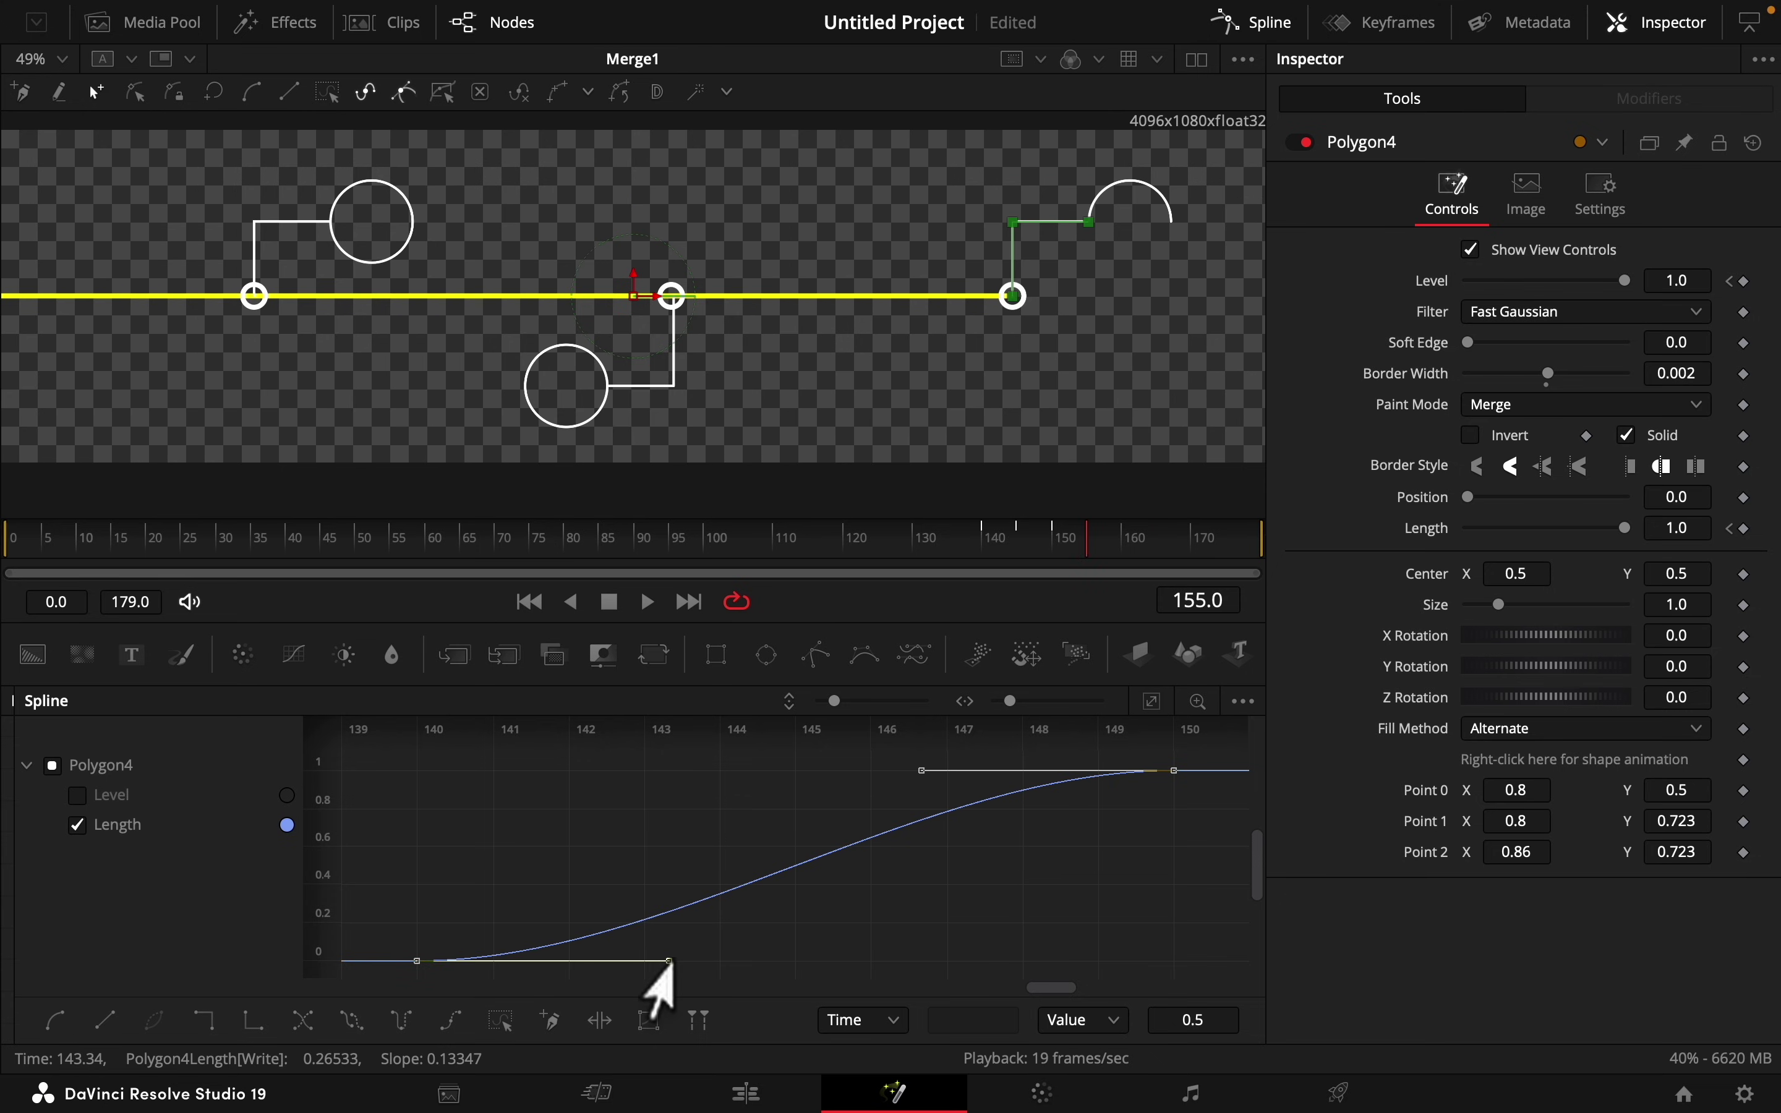
drag(669, 961, 1174, 961)
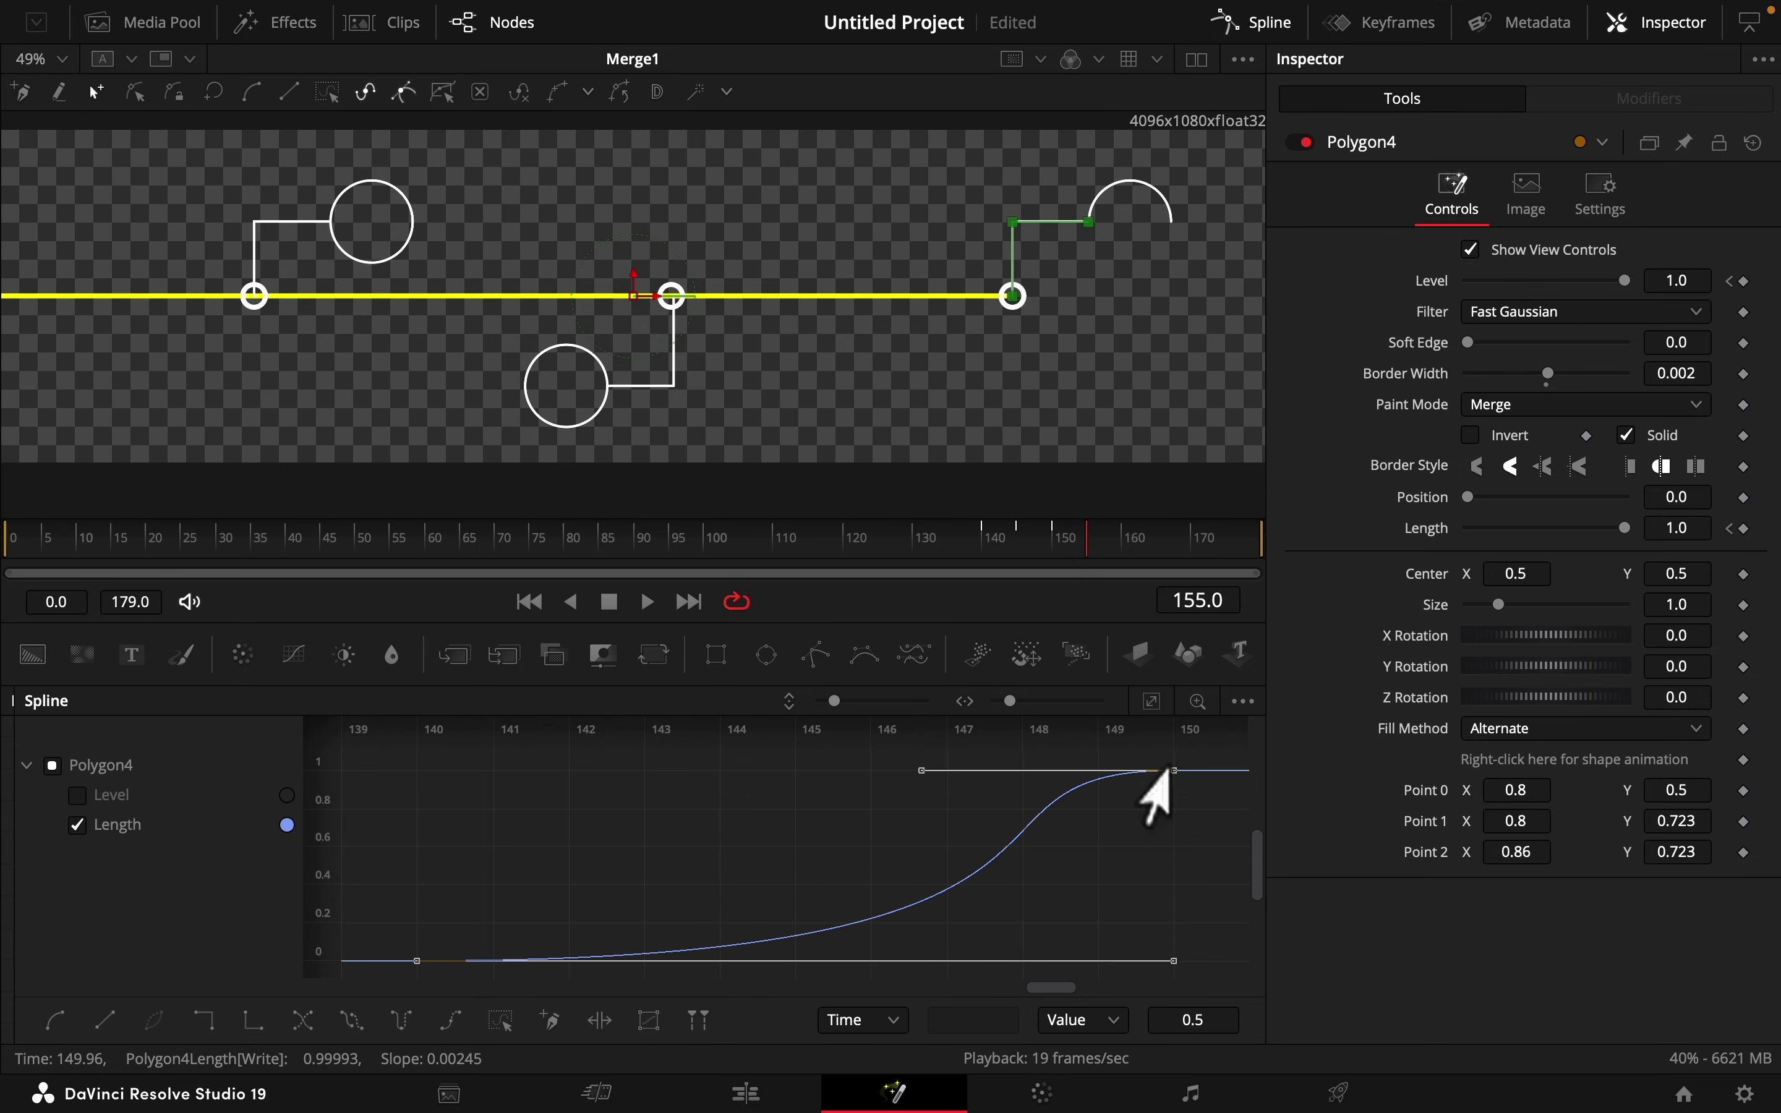
click(1262, 23)
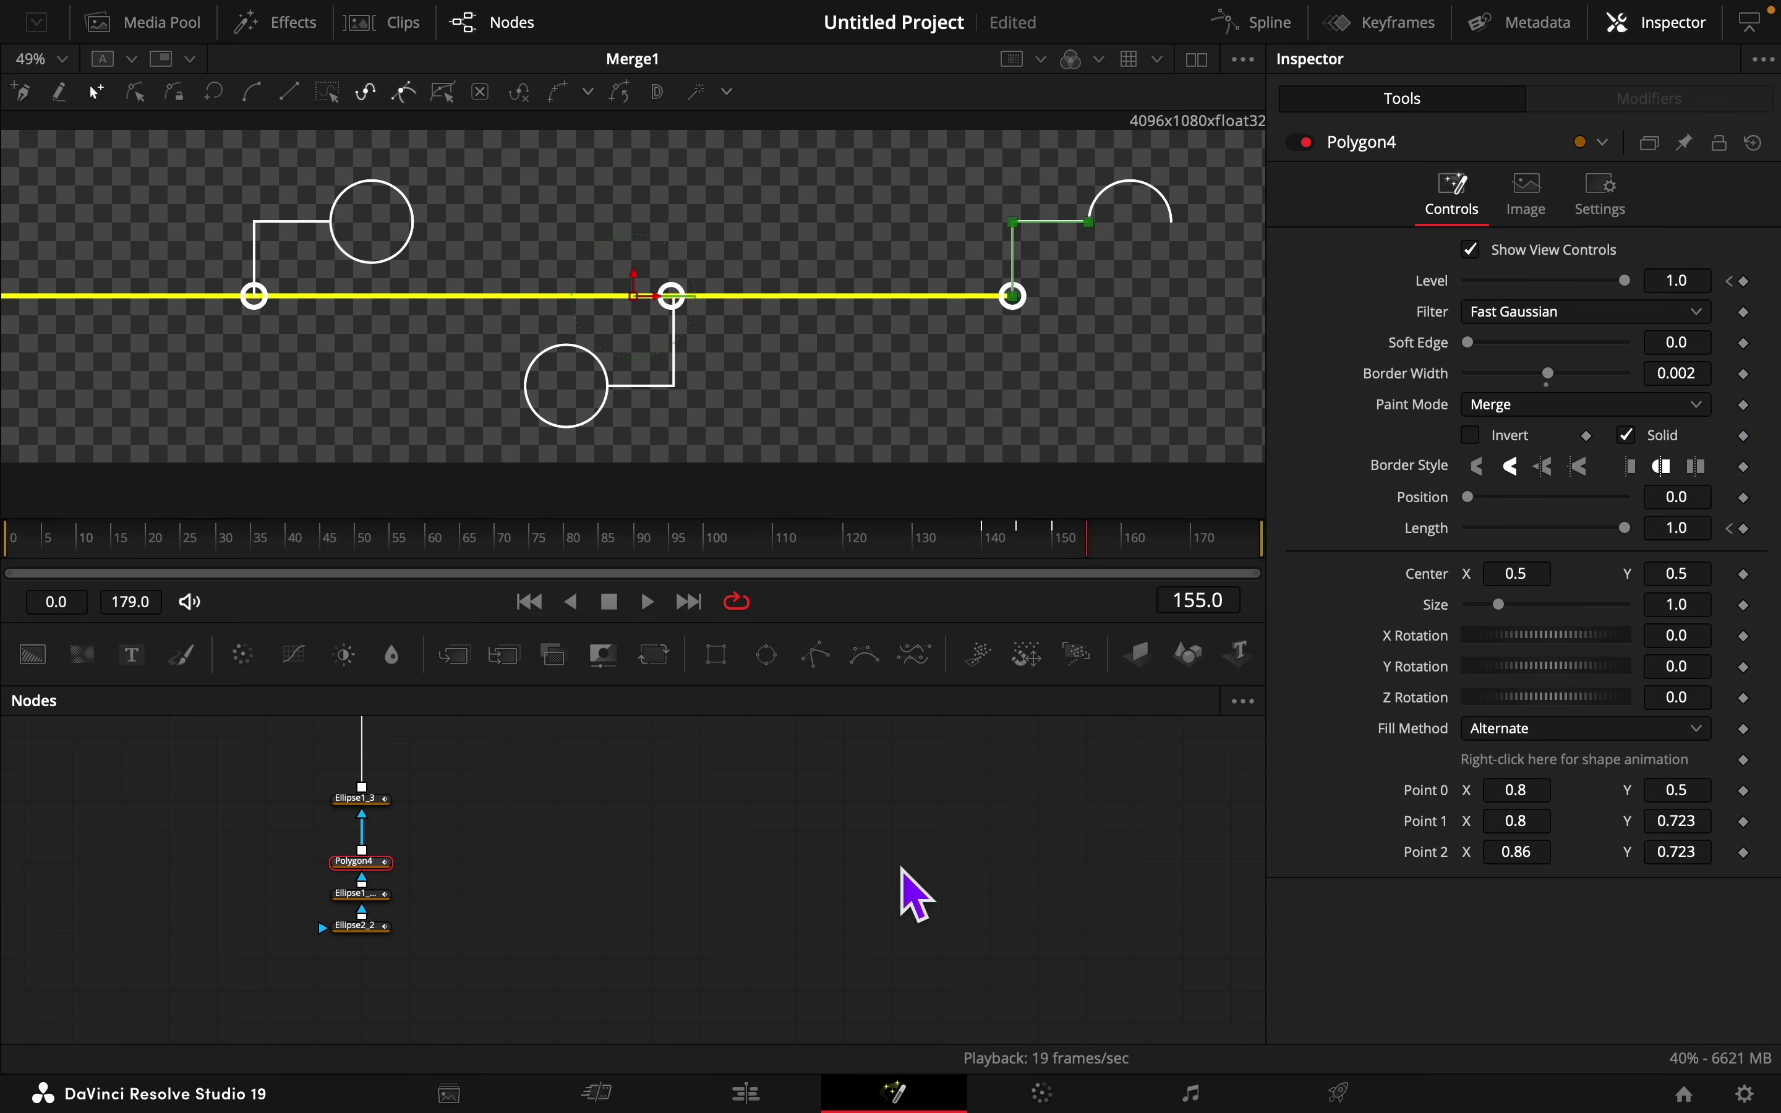
scroll(896, 865, up, 1)
scroll(897, 865, right, 1)
click(20, 541)
key(space)
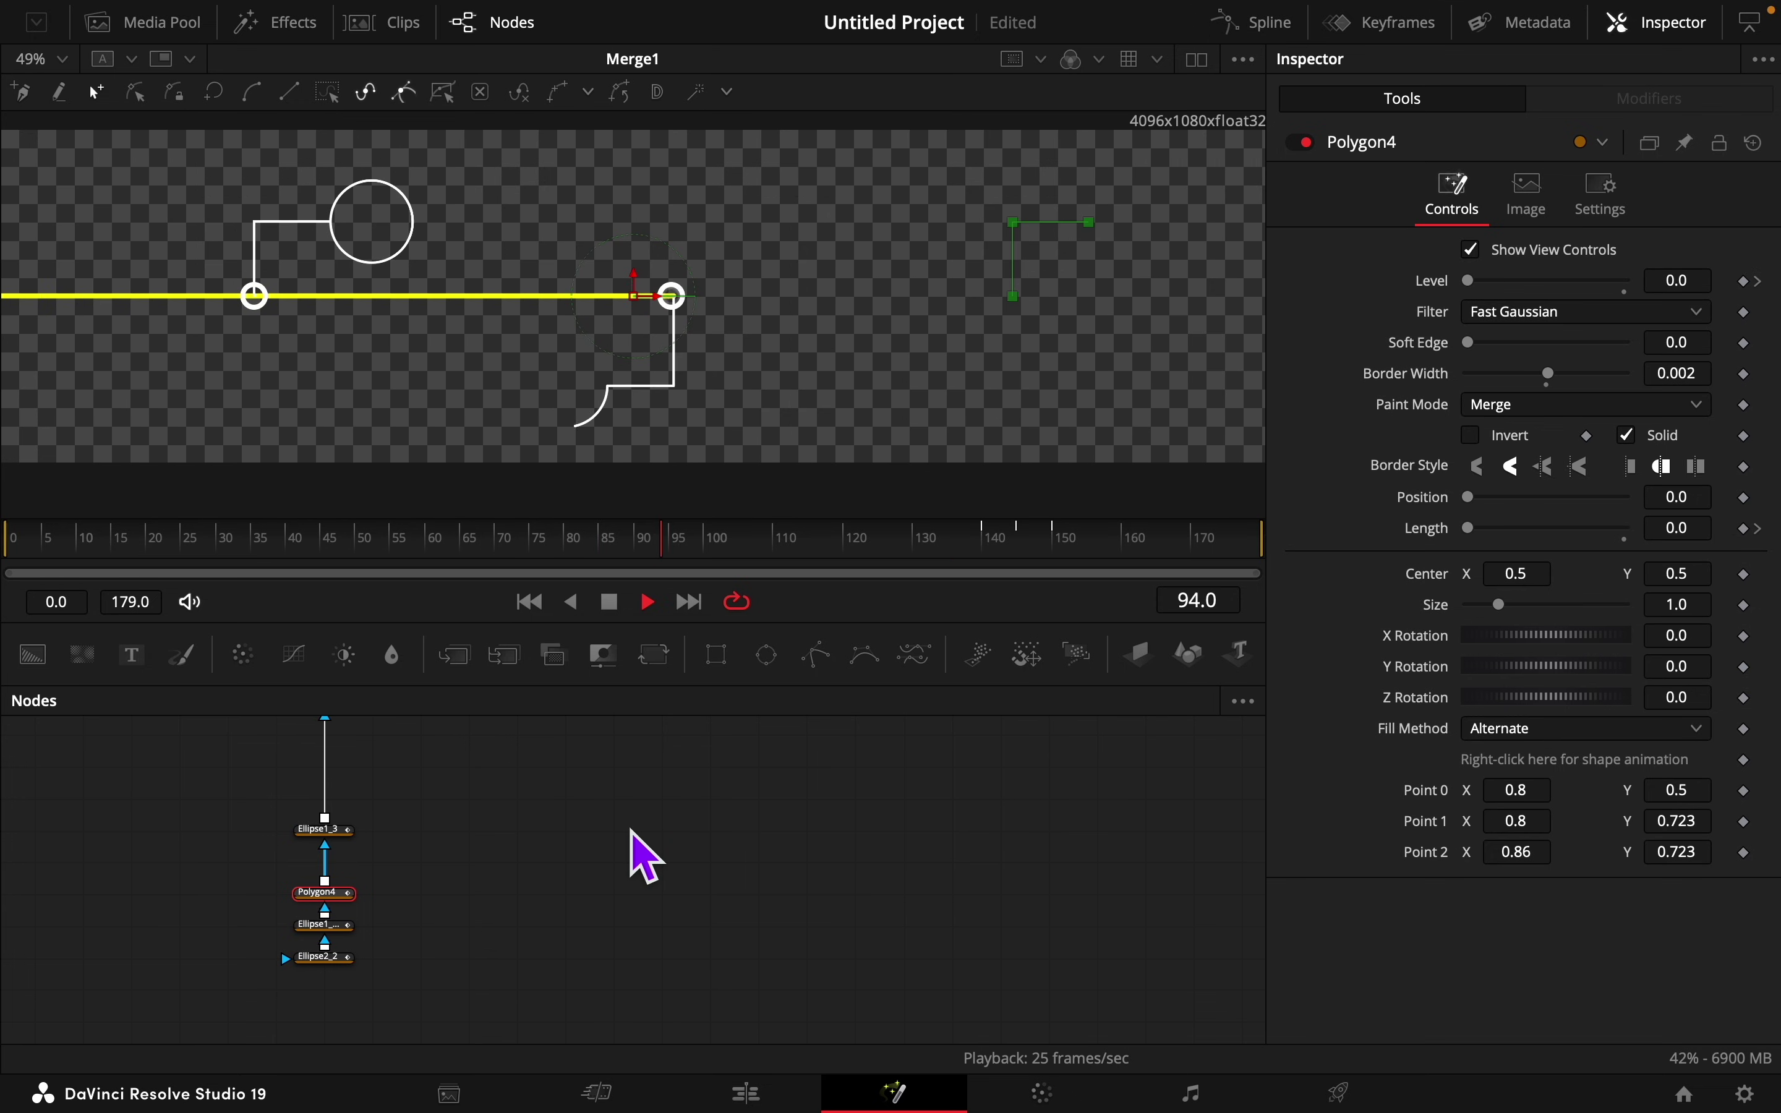
click(645, 858)
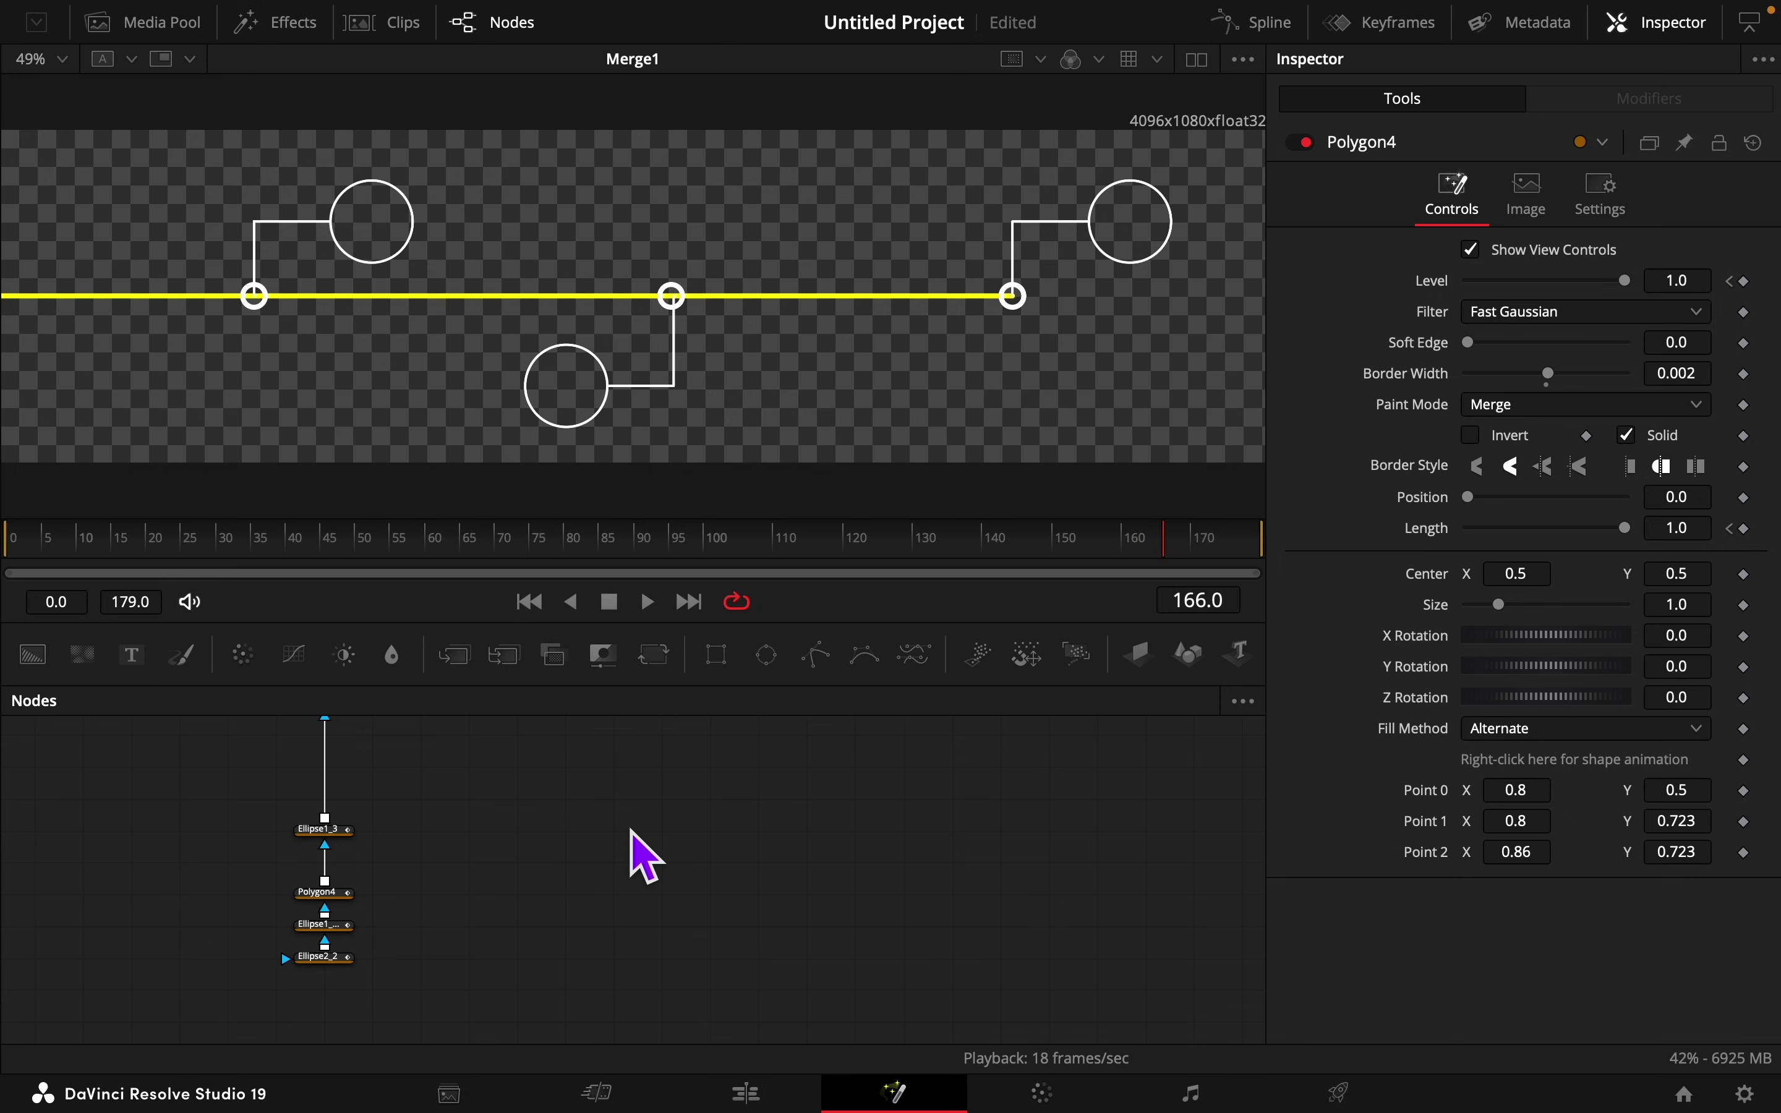
Step: Add a new Merge node after Merge1 and connect a new Text node to its foreground
scroll(537, 839, up, 3)
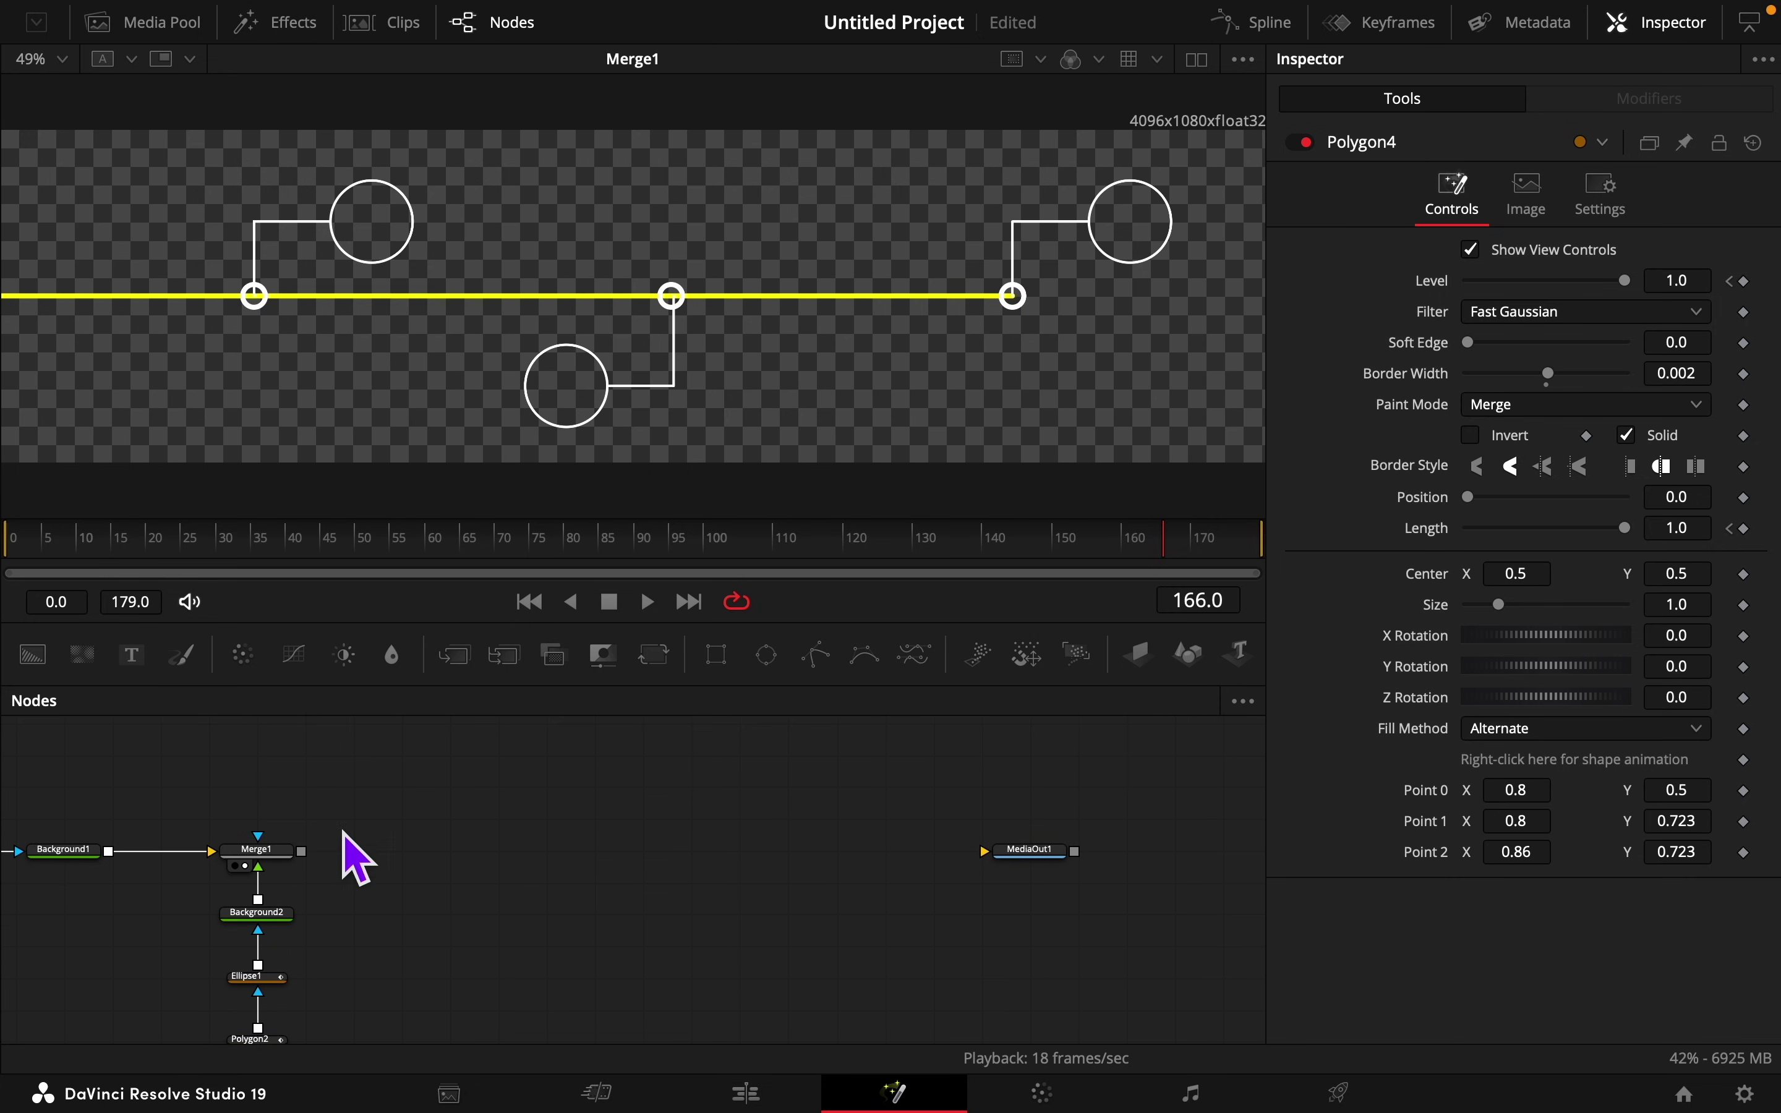
click(279, 853)
drag(456, 654, 464, 851)
drag(300, 859, 420, 853)
drag(145, 669, 431, 846)
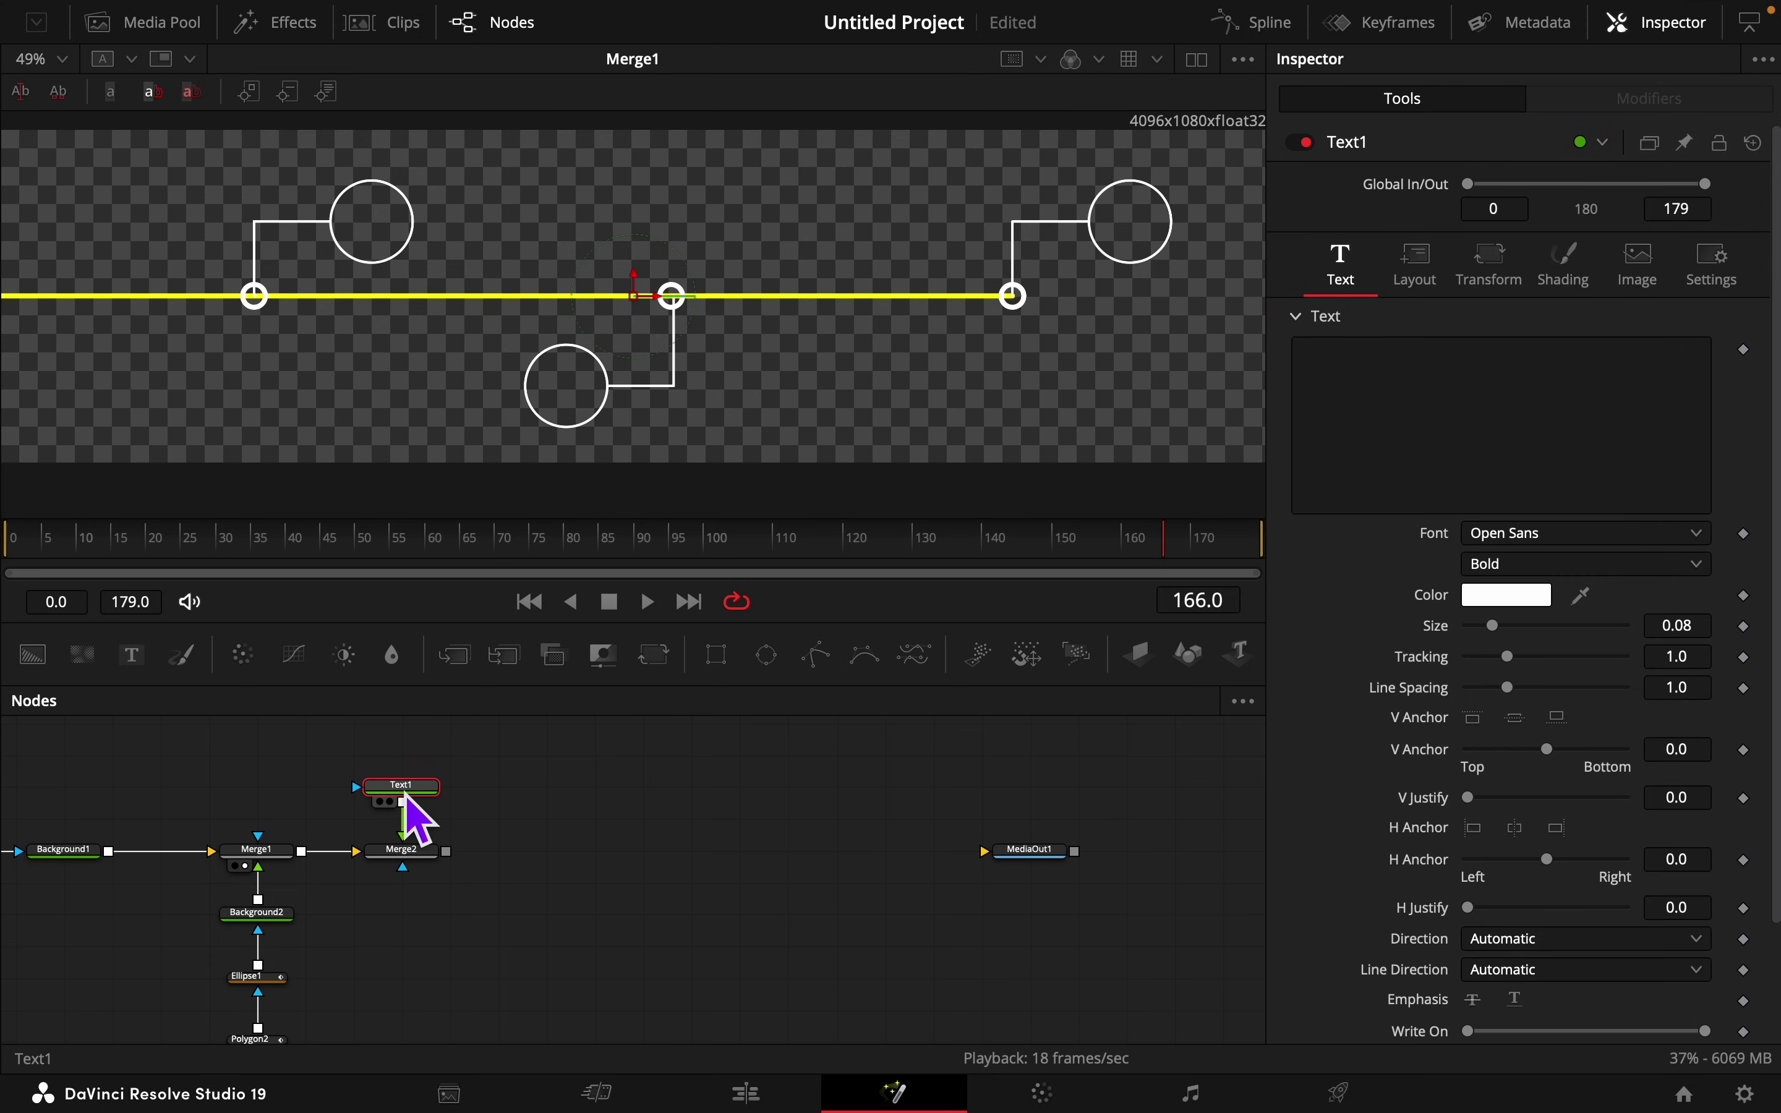
Step: Add a custom integer number control named Year to Text1's Text page, with range 0 to 2000 and SliderControl input
right_click(1347, 142)
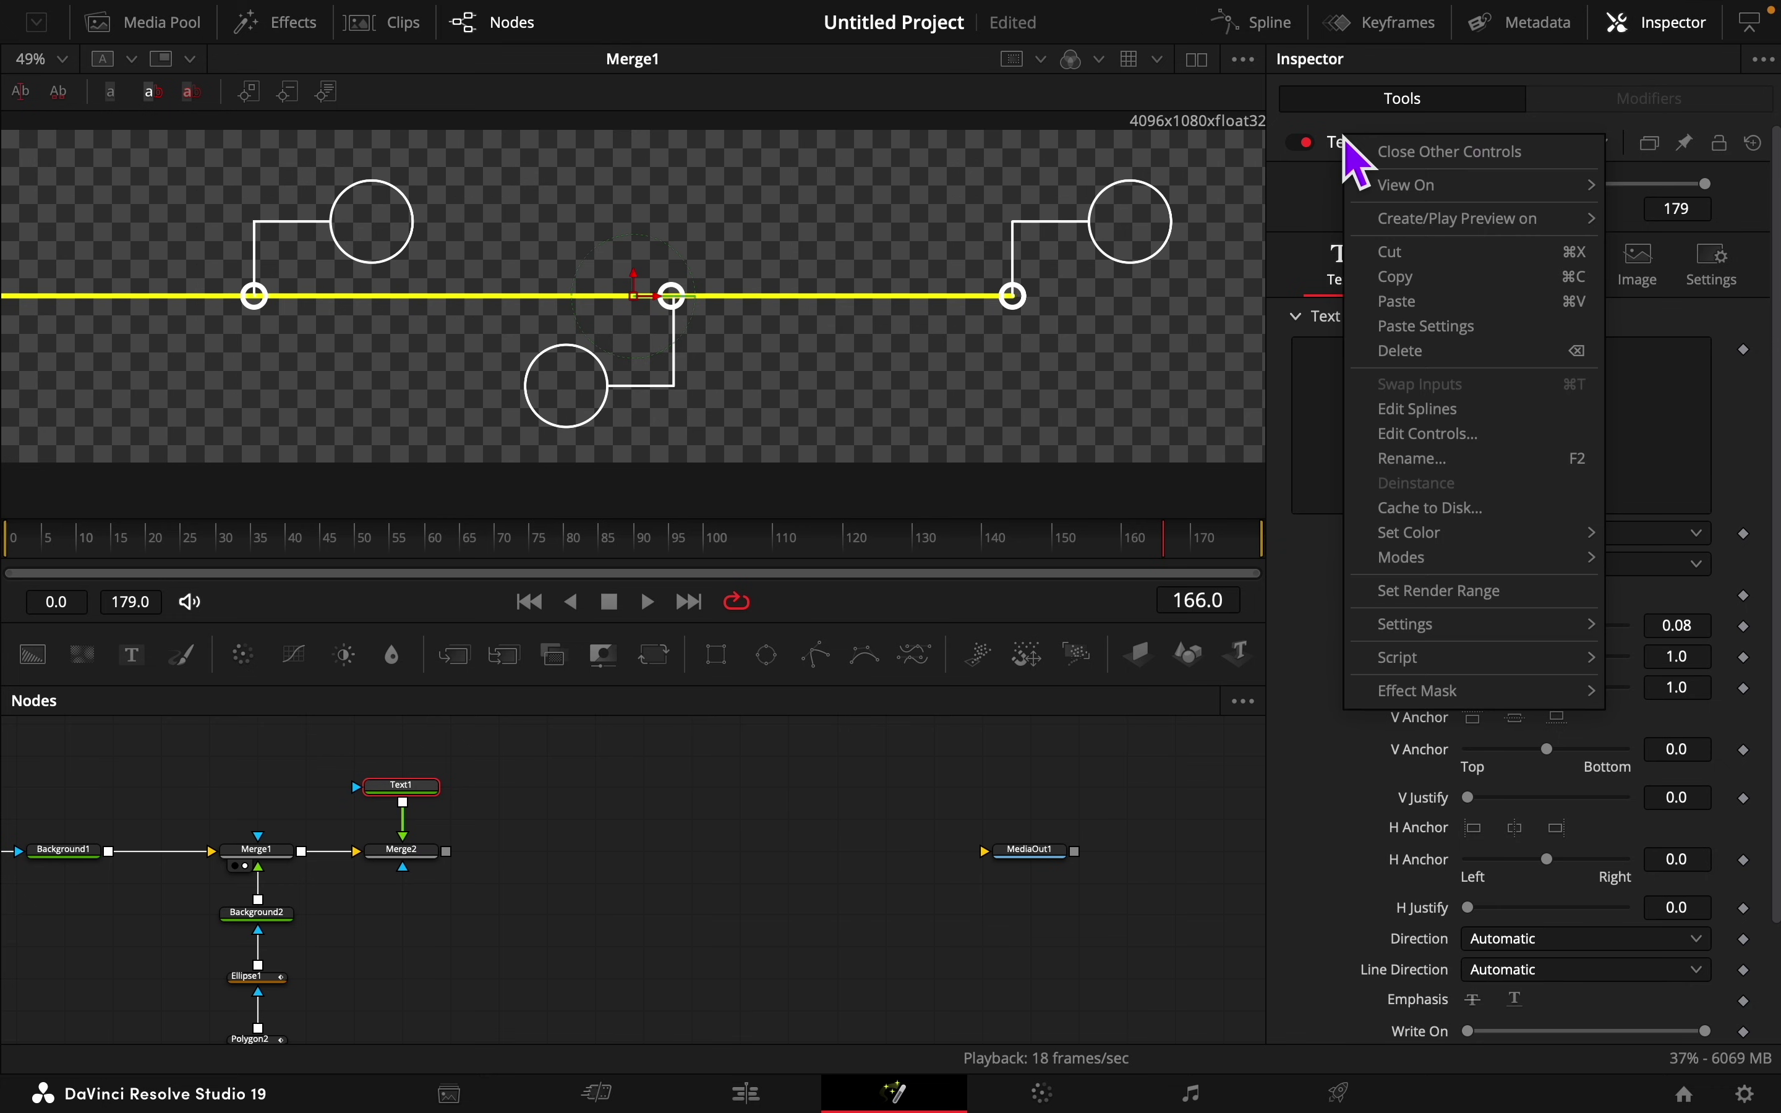
click(1429, 433)
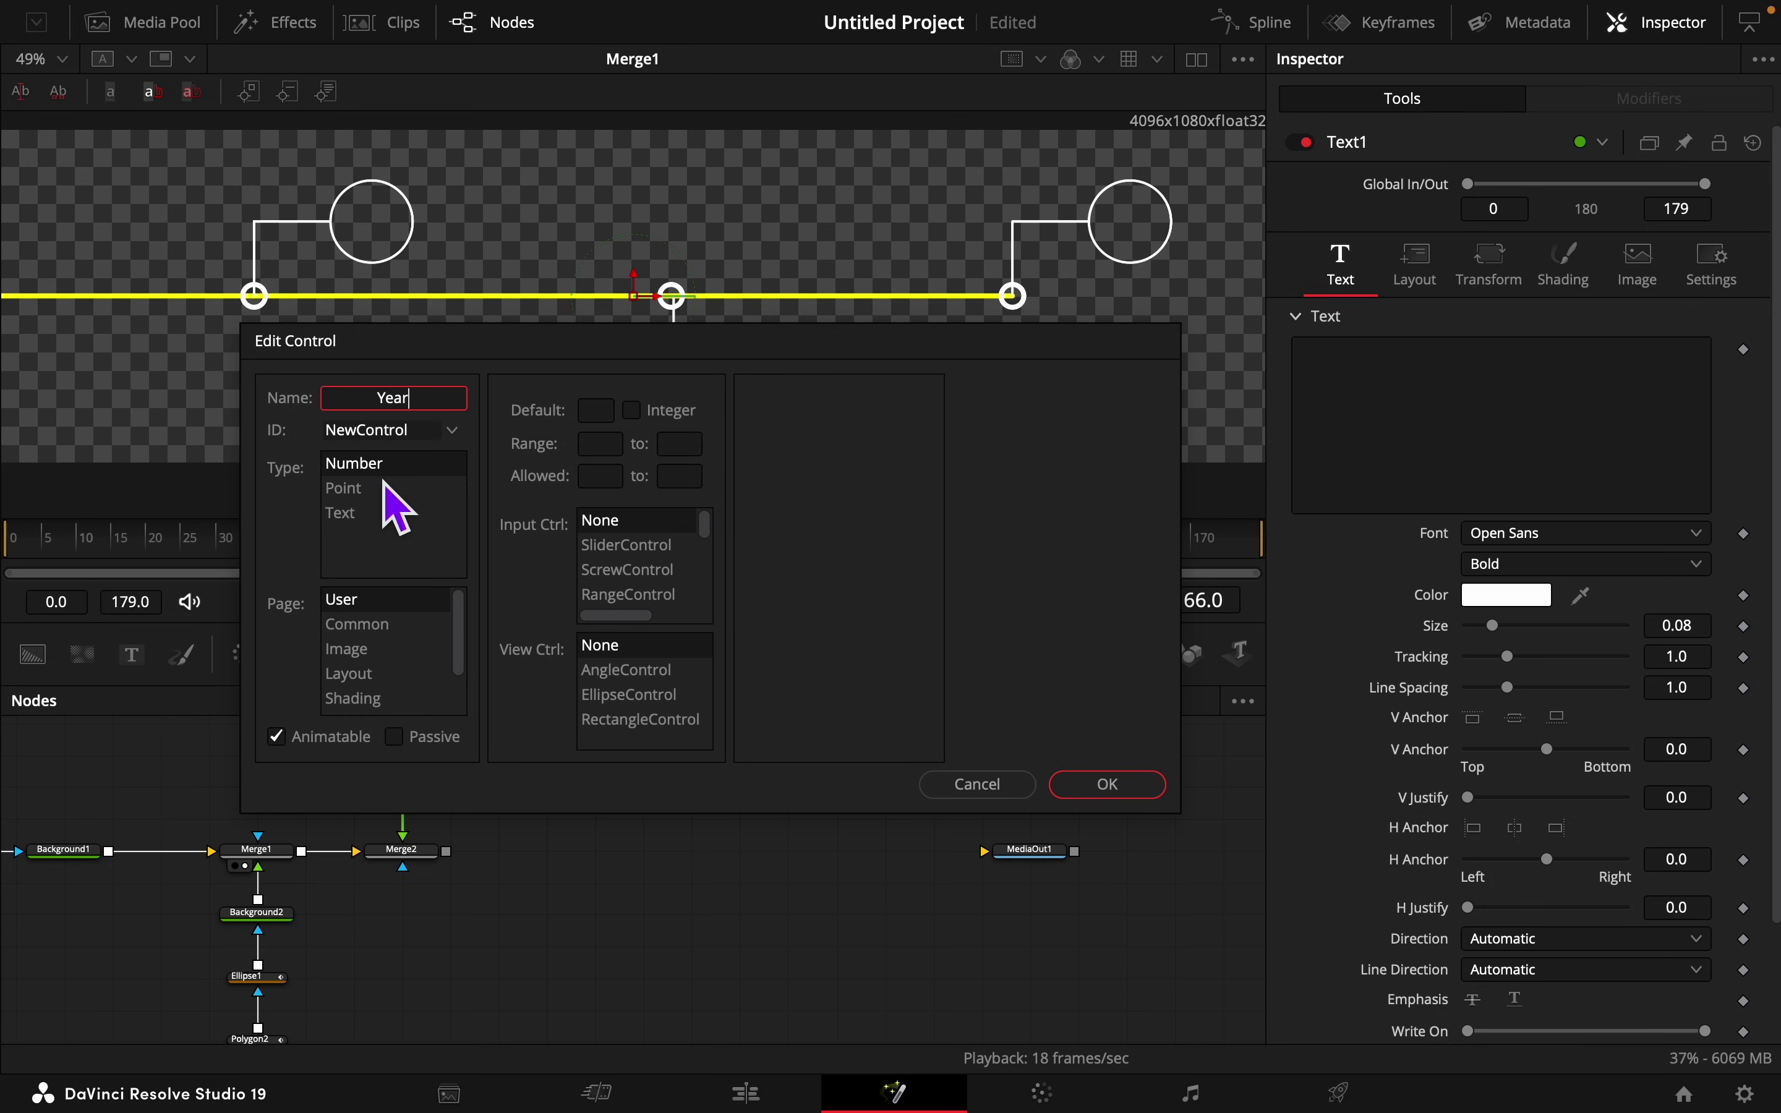
scroll(371, 655, down, 2)
click(353, 674)
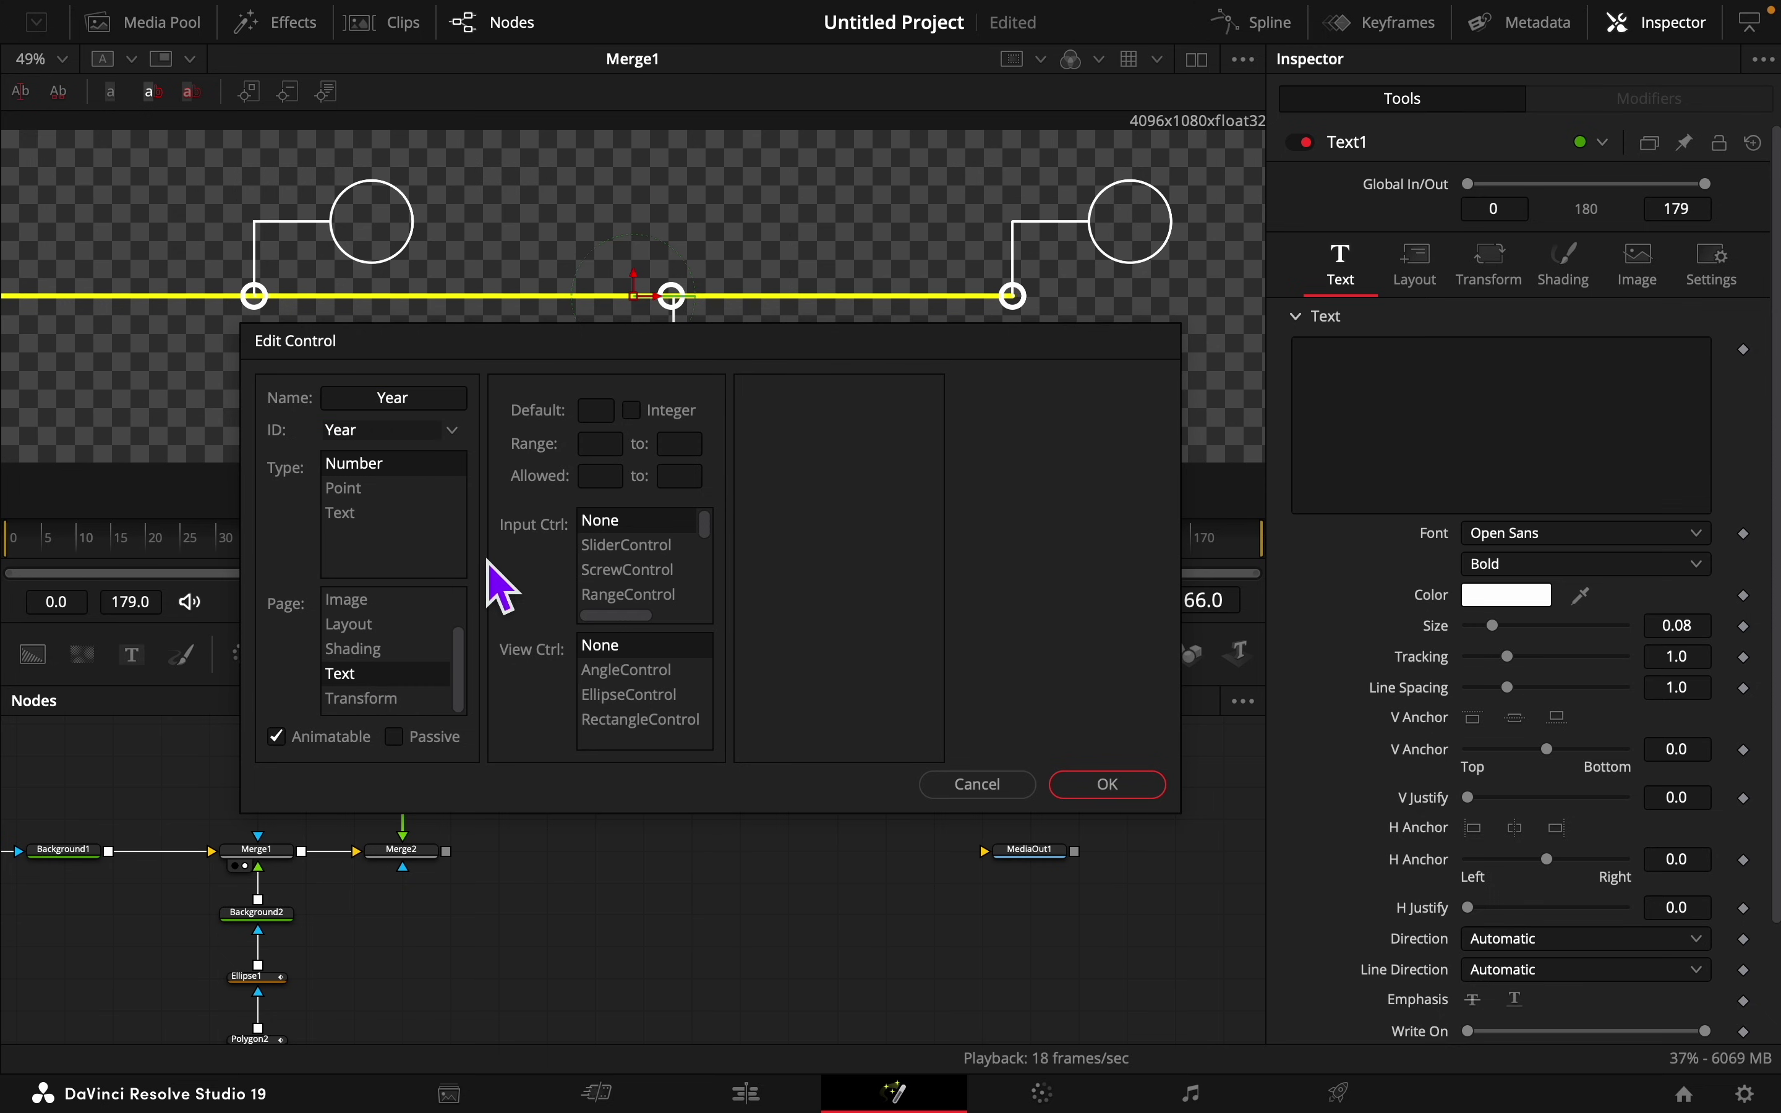
click(642, 418)
click(620, 445)
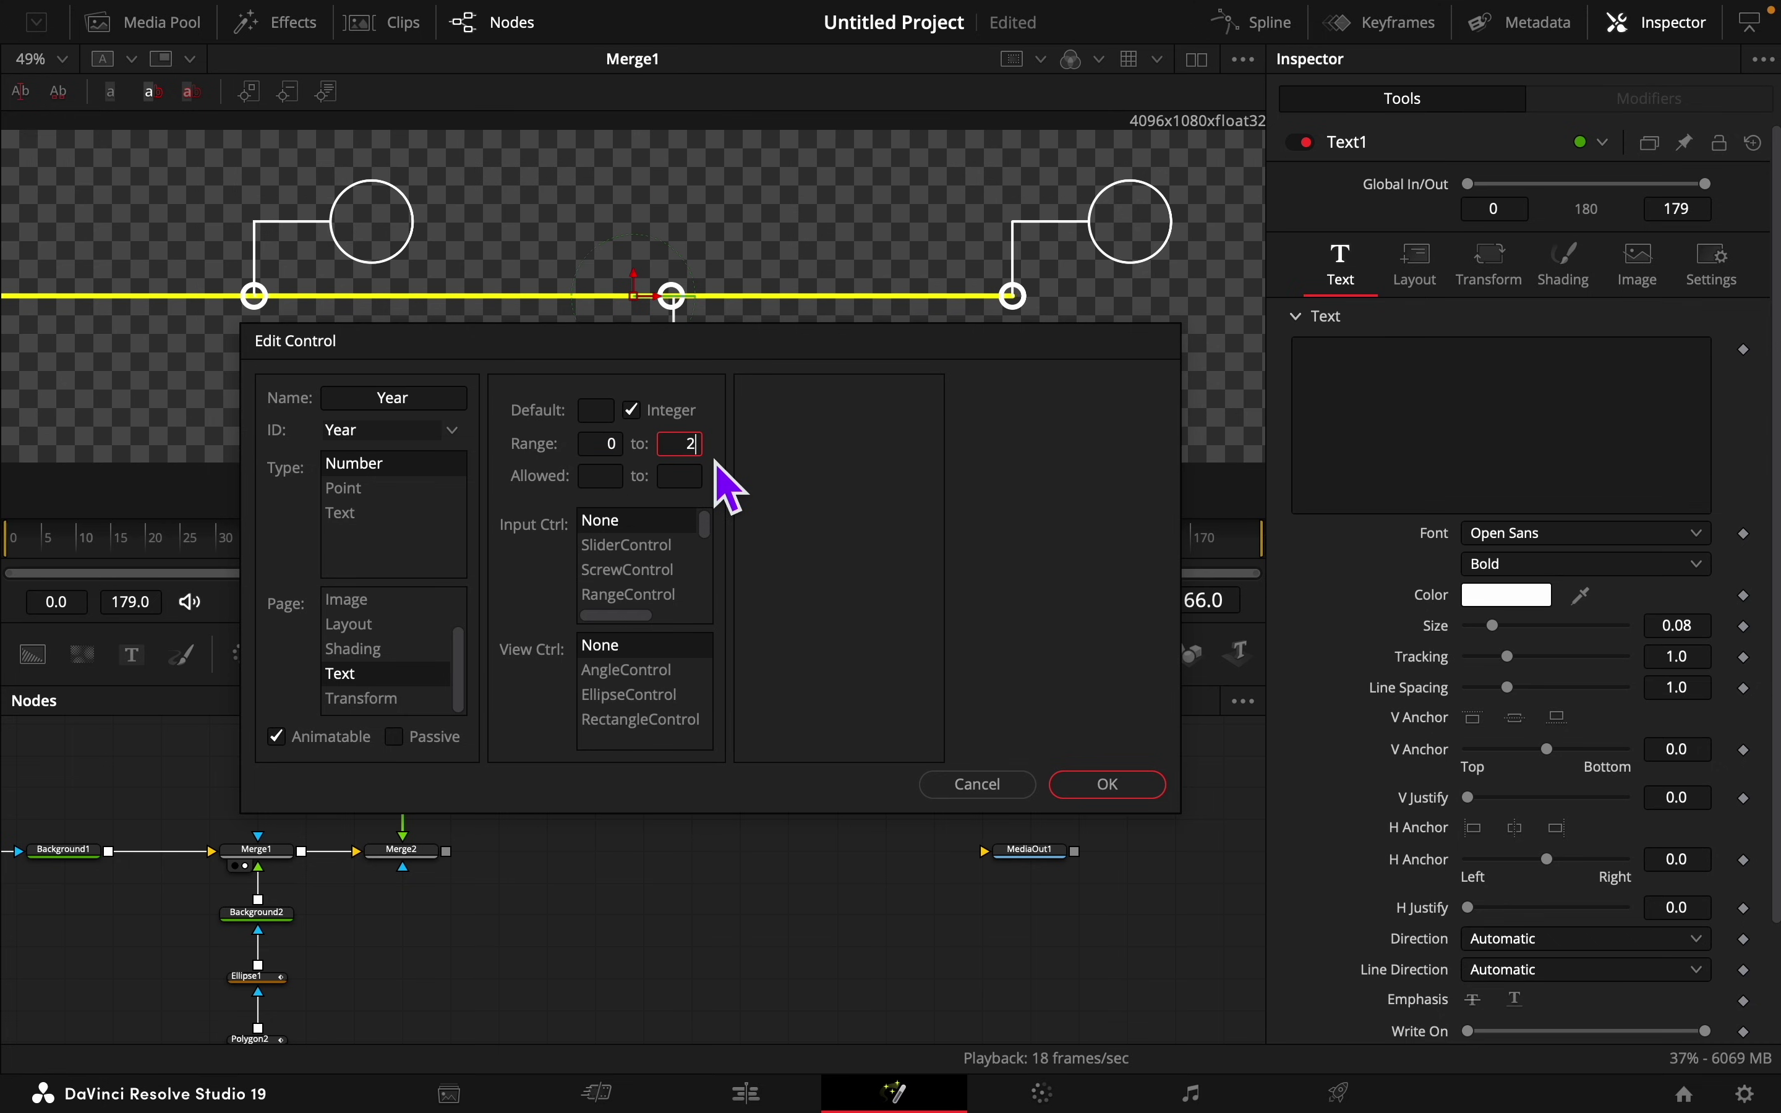
click(650, 545)
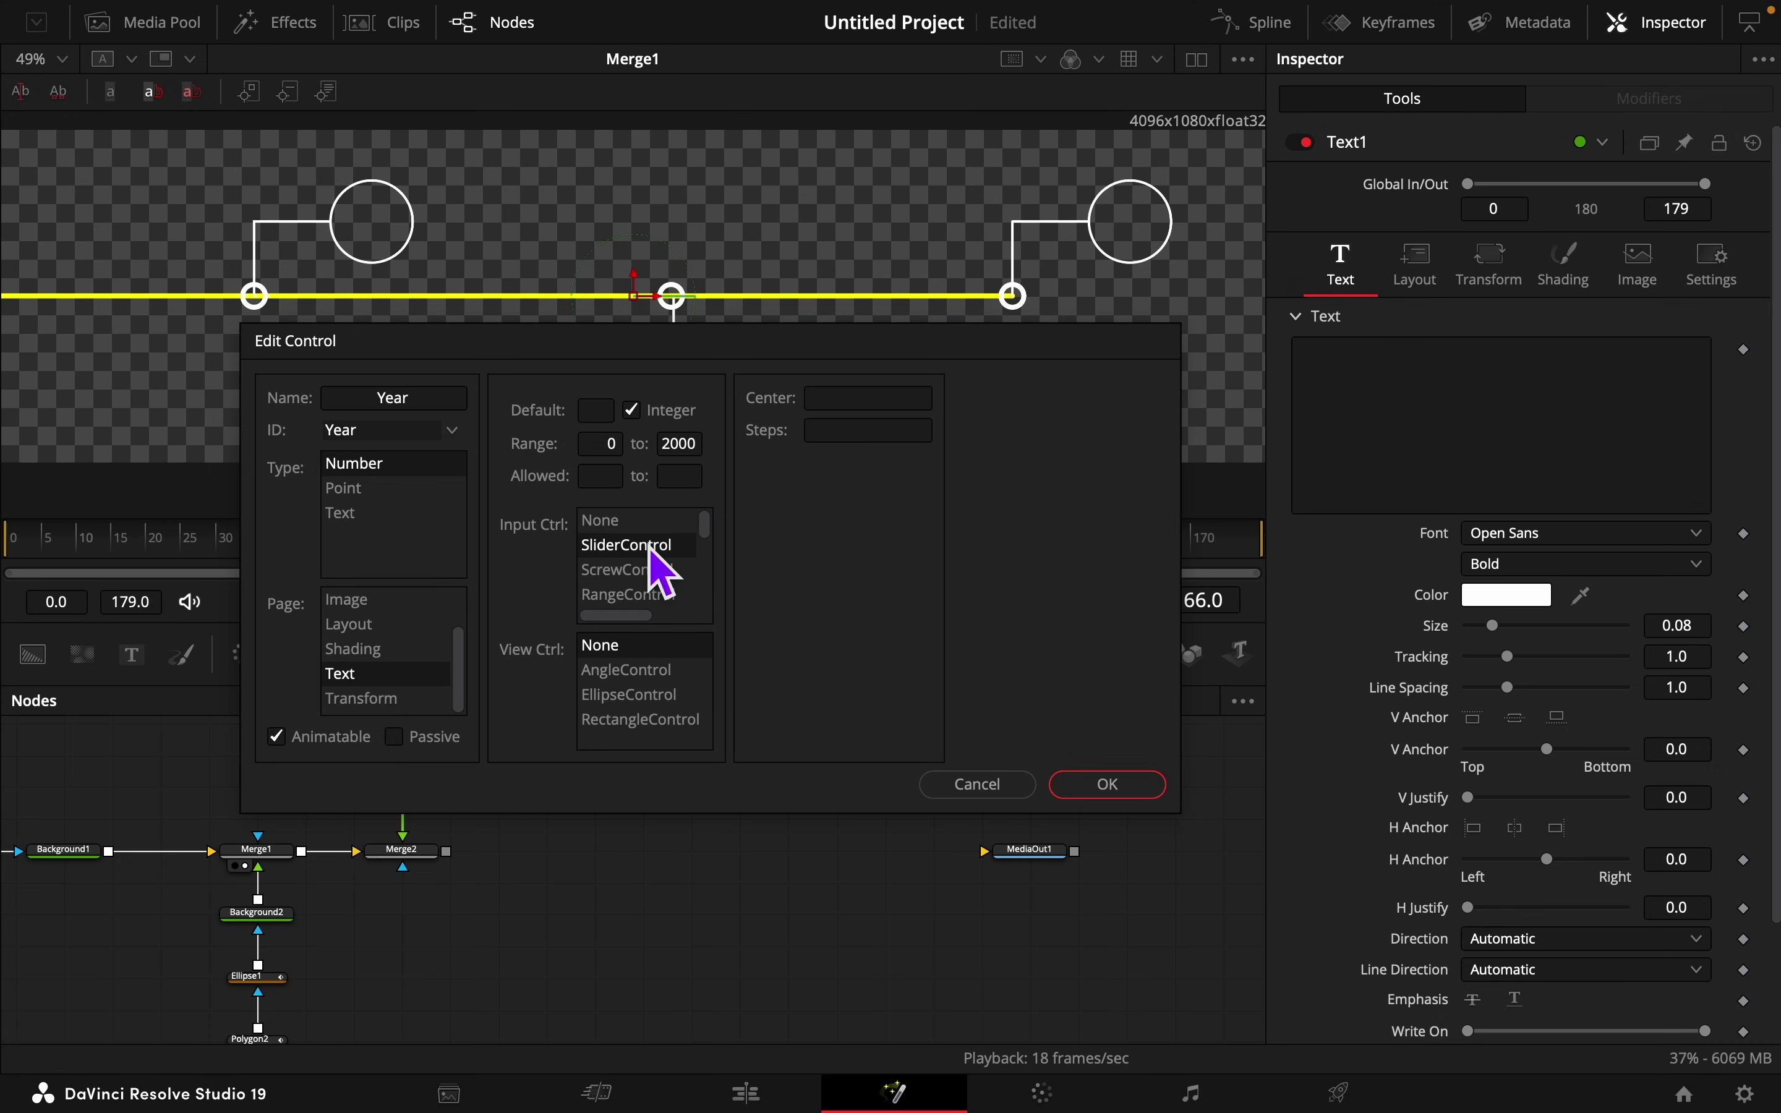
click(1137, 792)
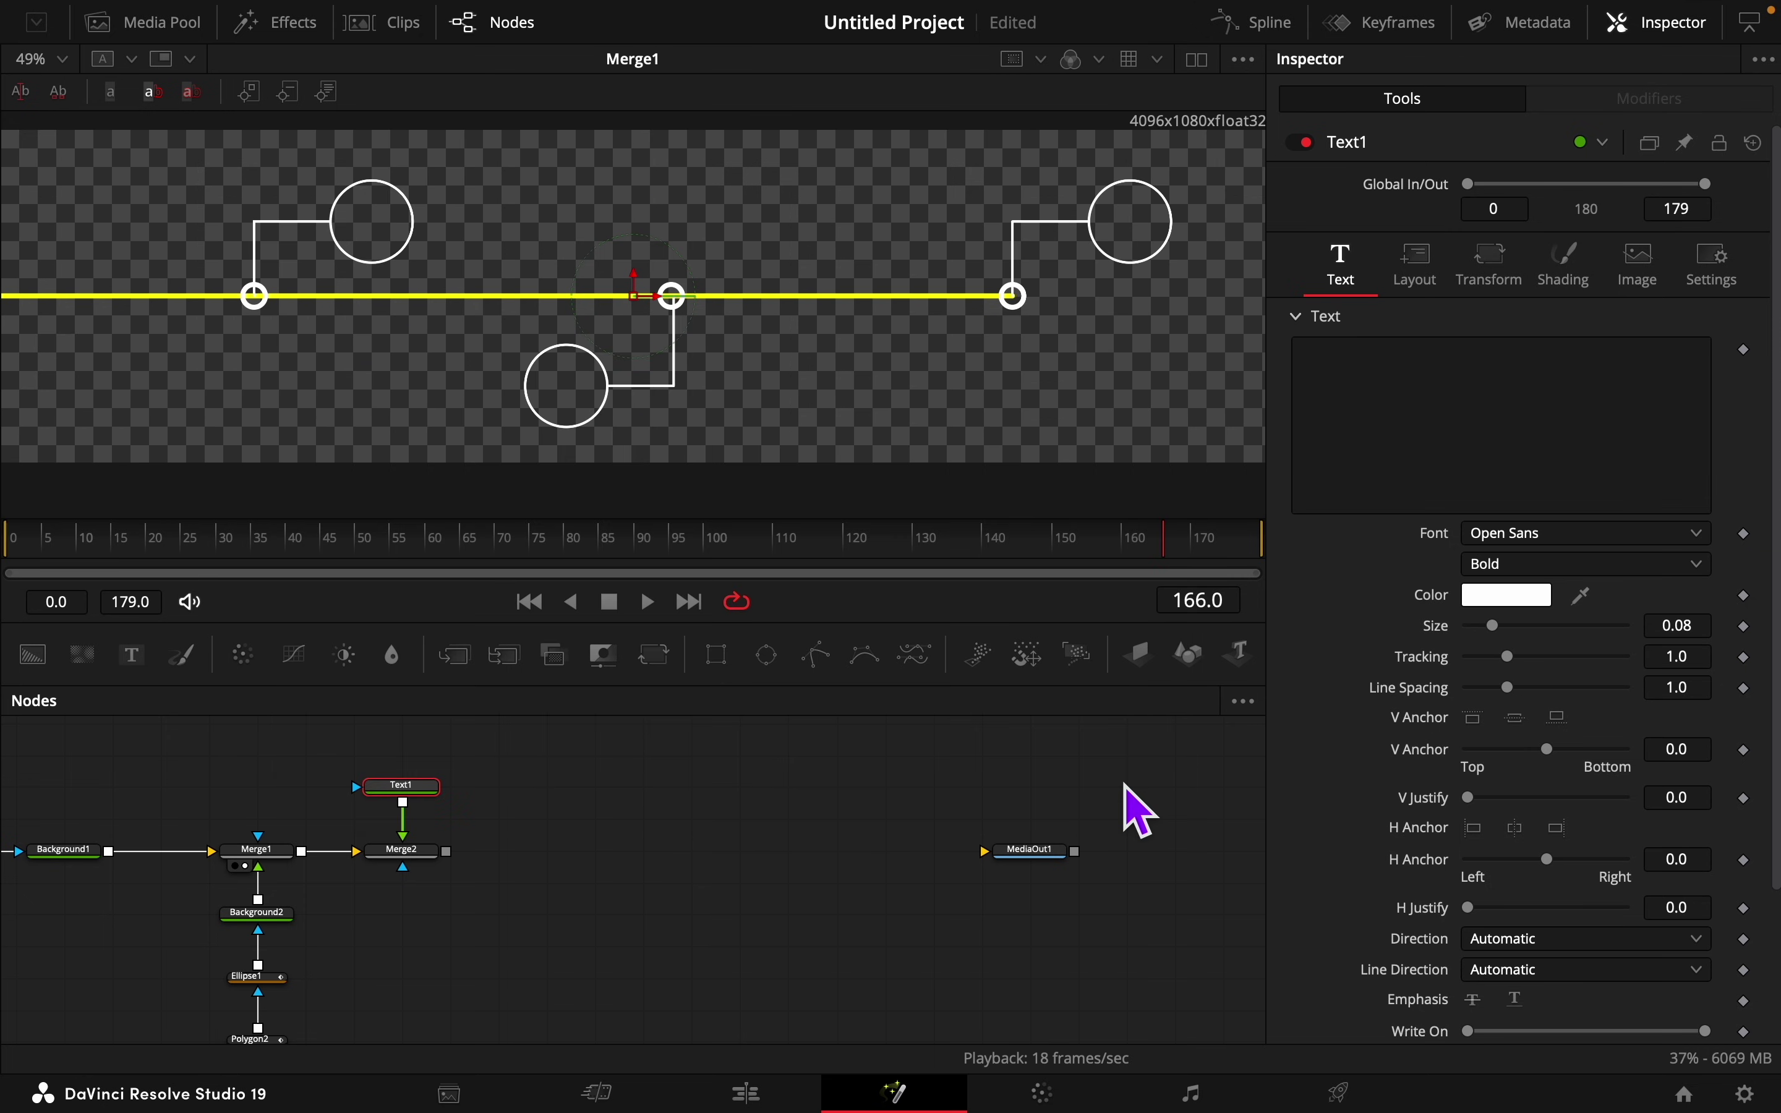
scroll(1455, 846, down, 3)
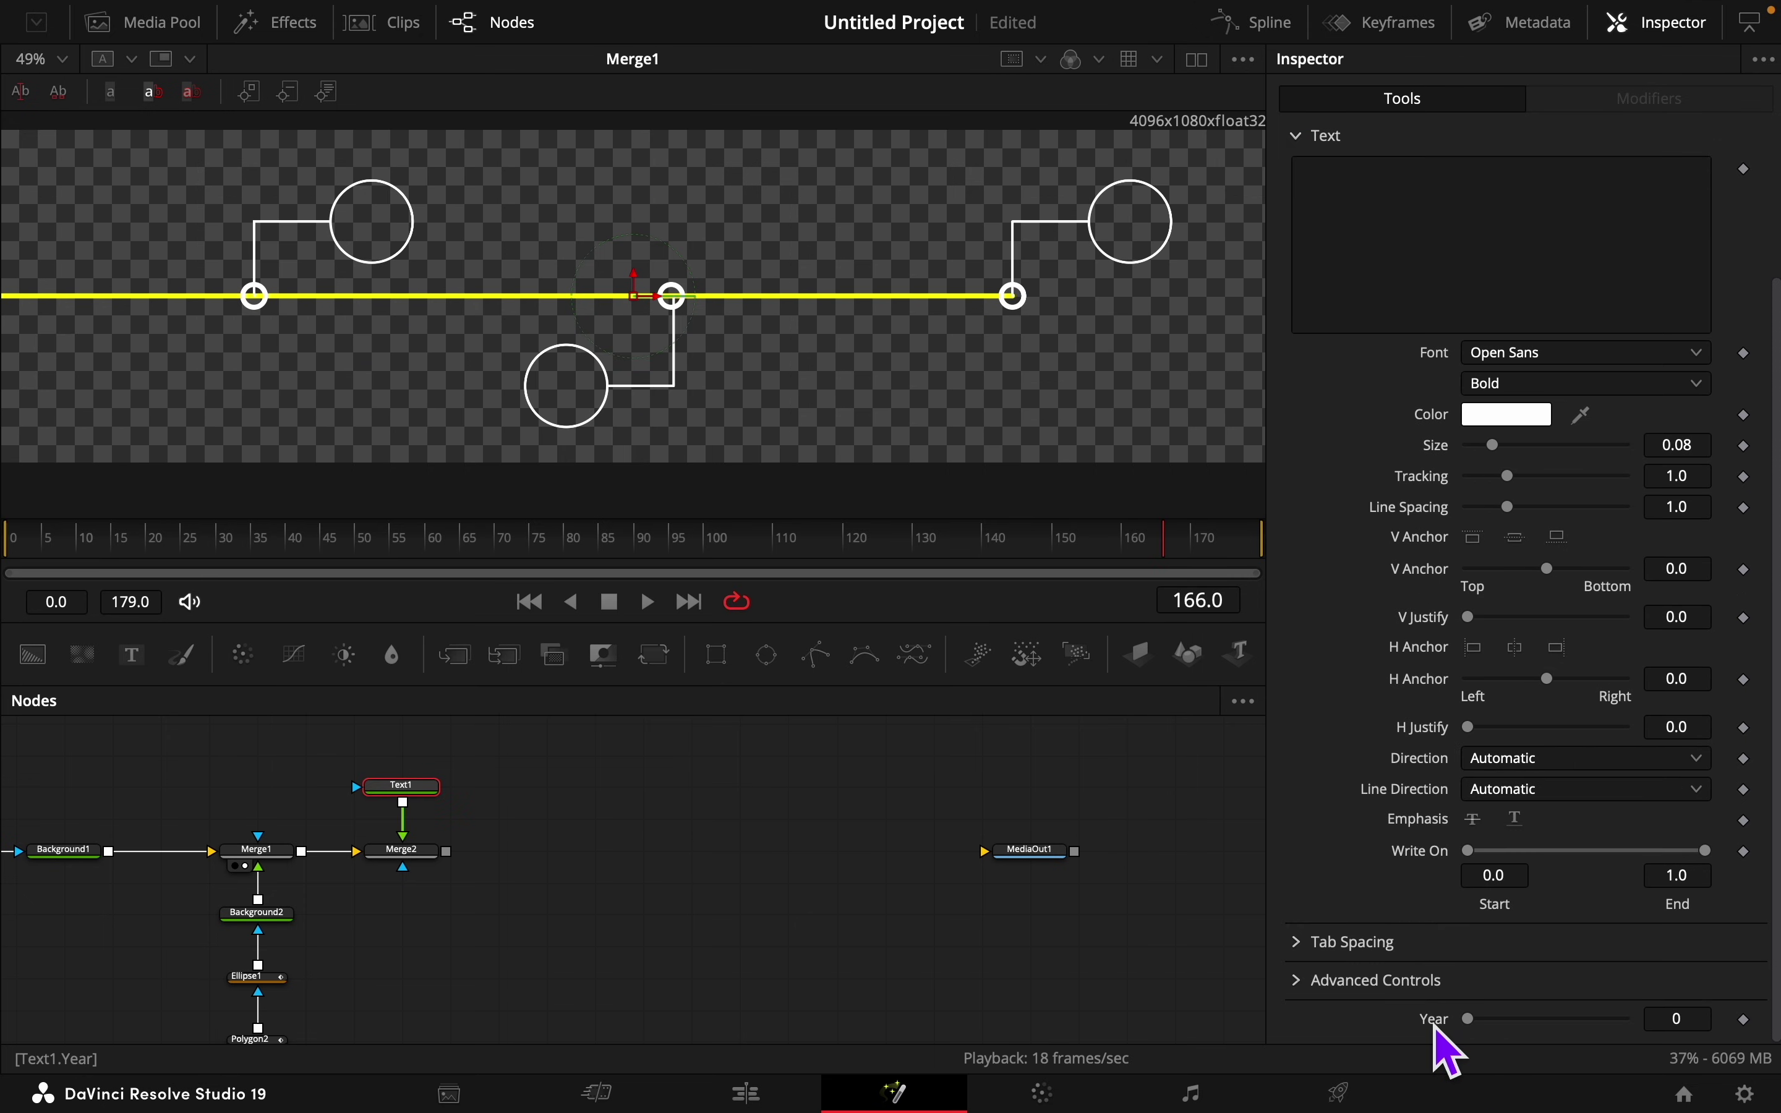
Step: Link Text1's text content to the Year control through an expression
scroll(1358, 747, up, 3)
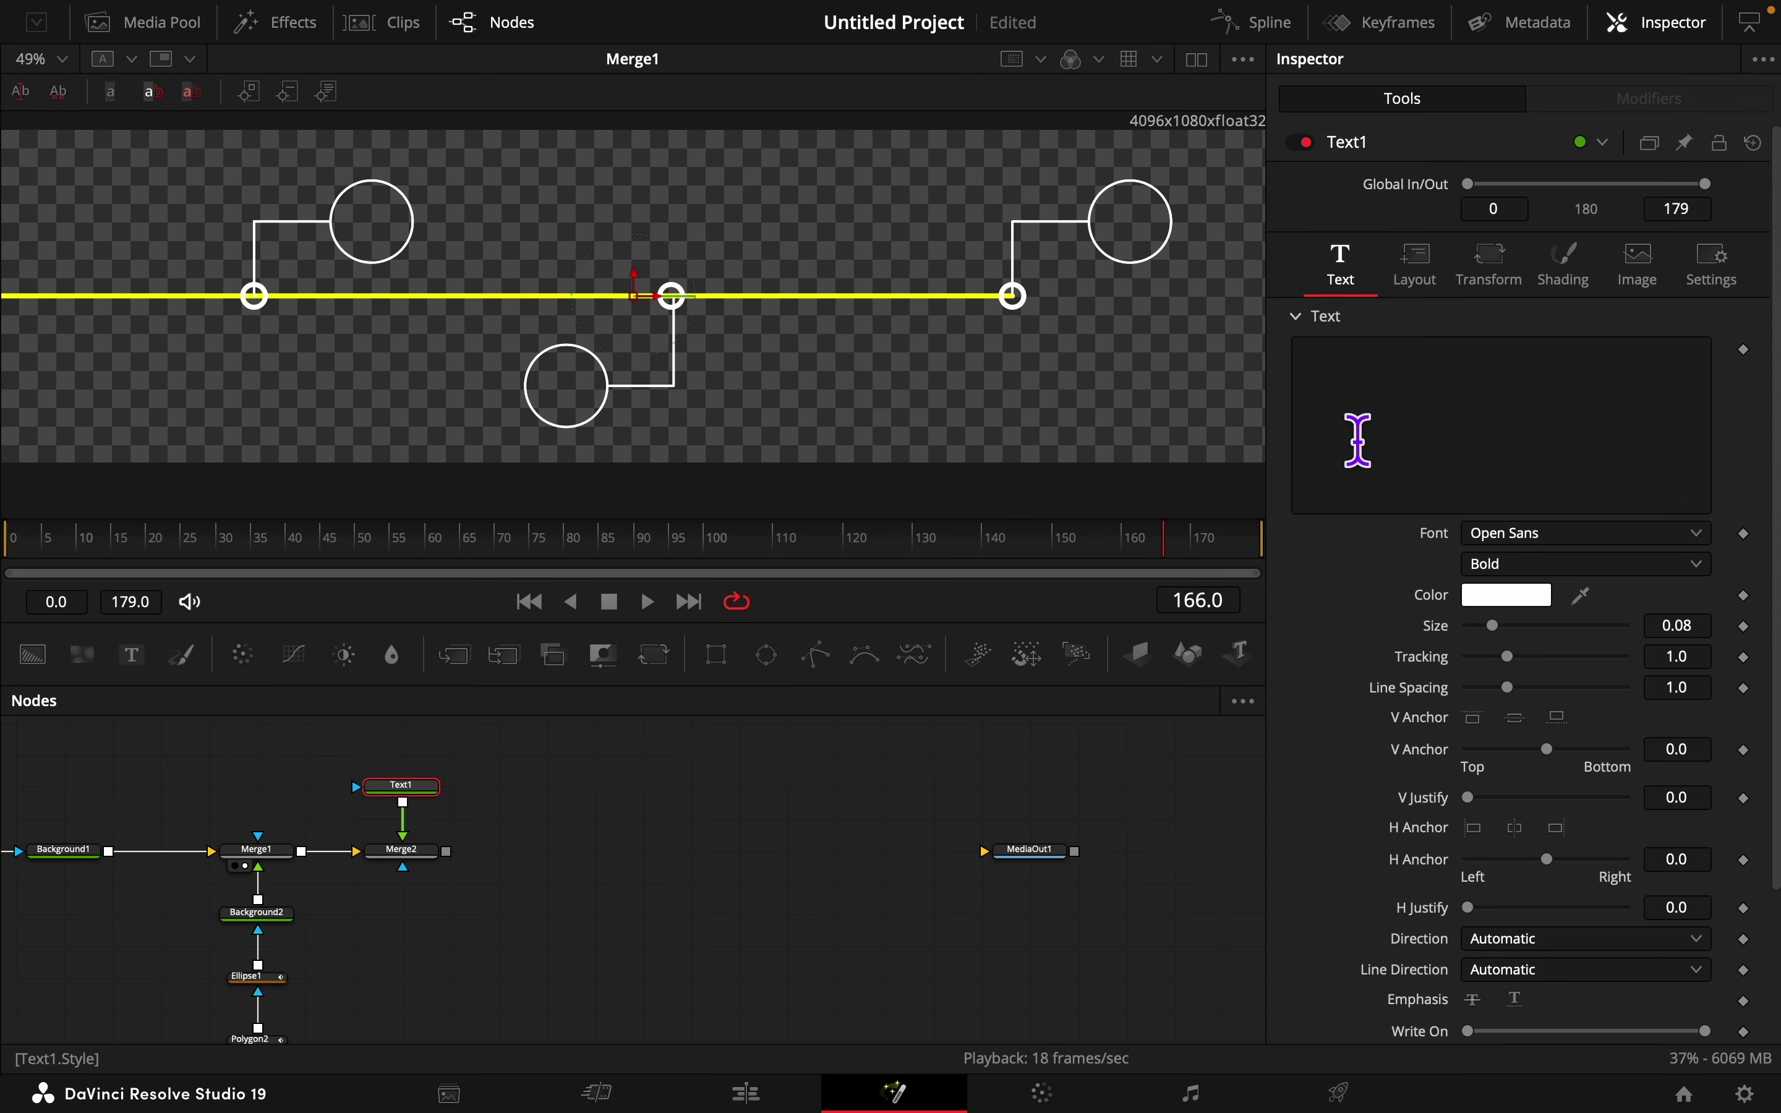
right_click(1348, 421)
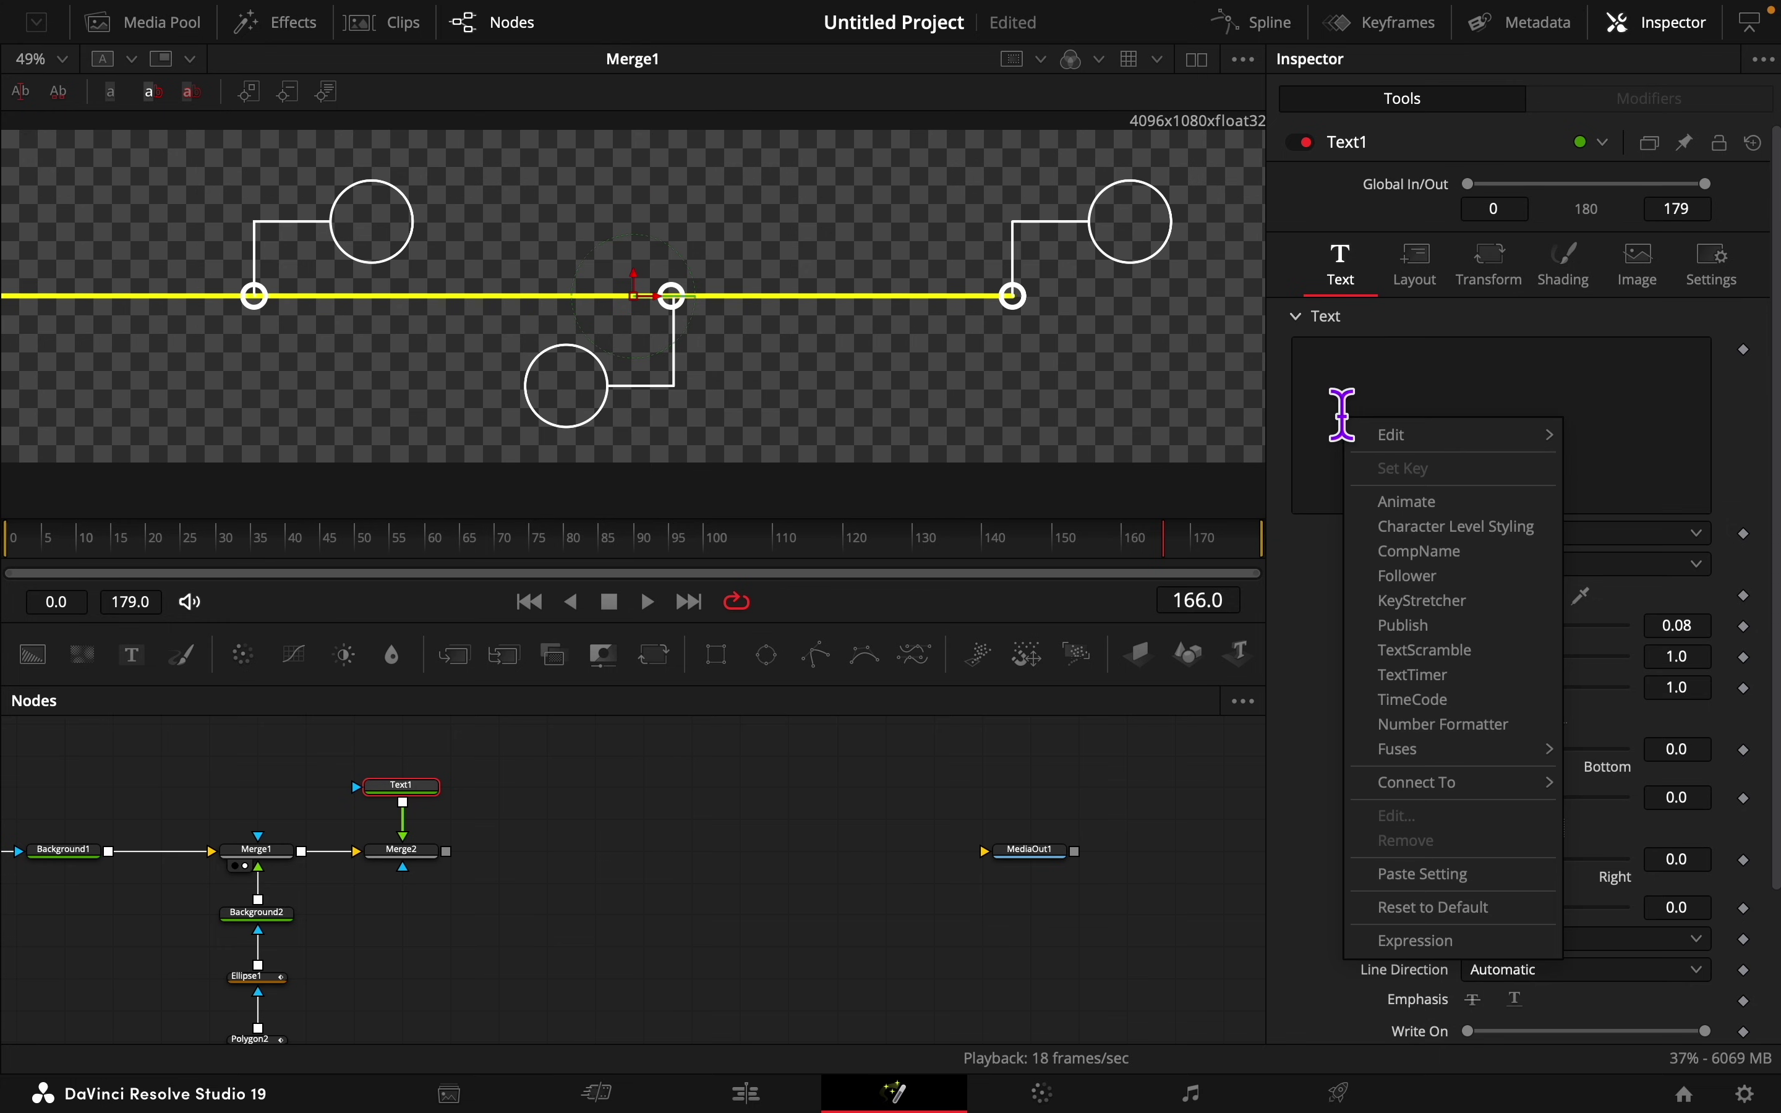
click(1416, 941)
drag(1306, 540, 1443, 1032)
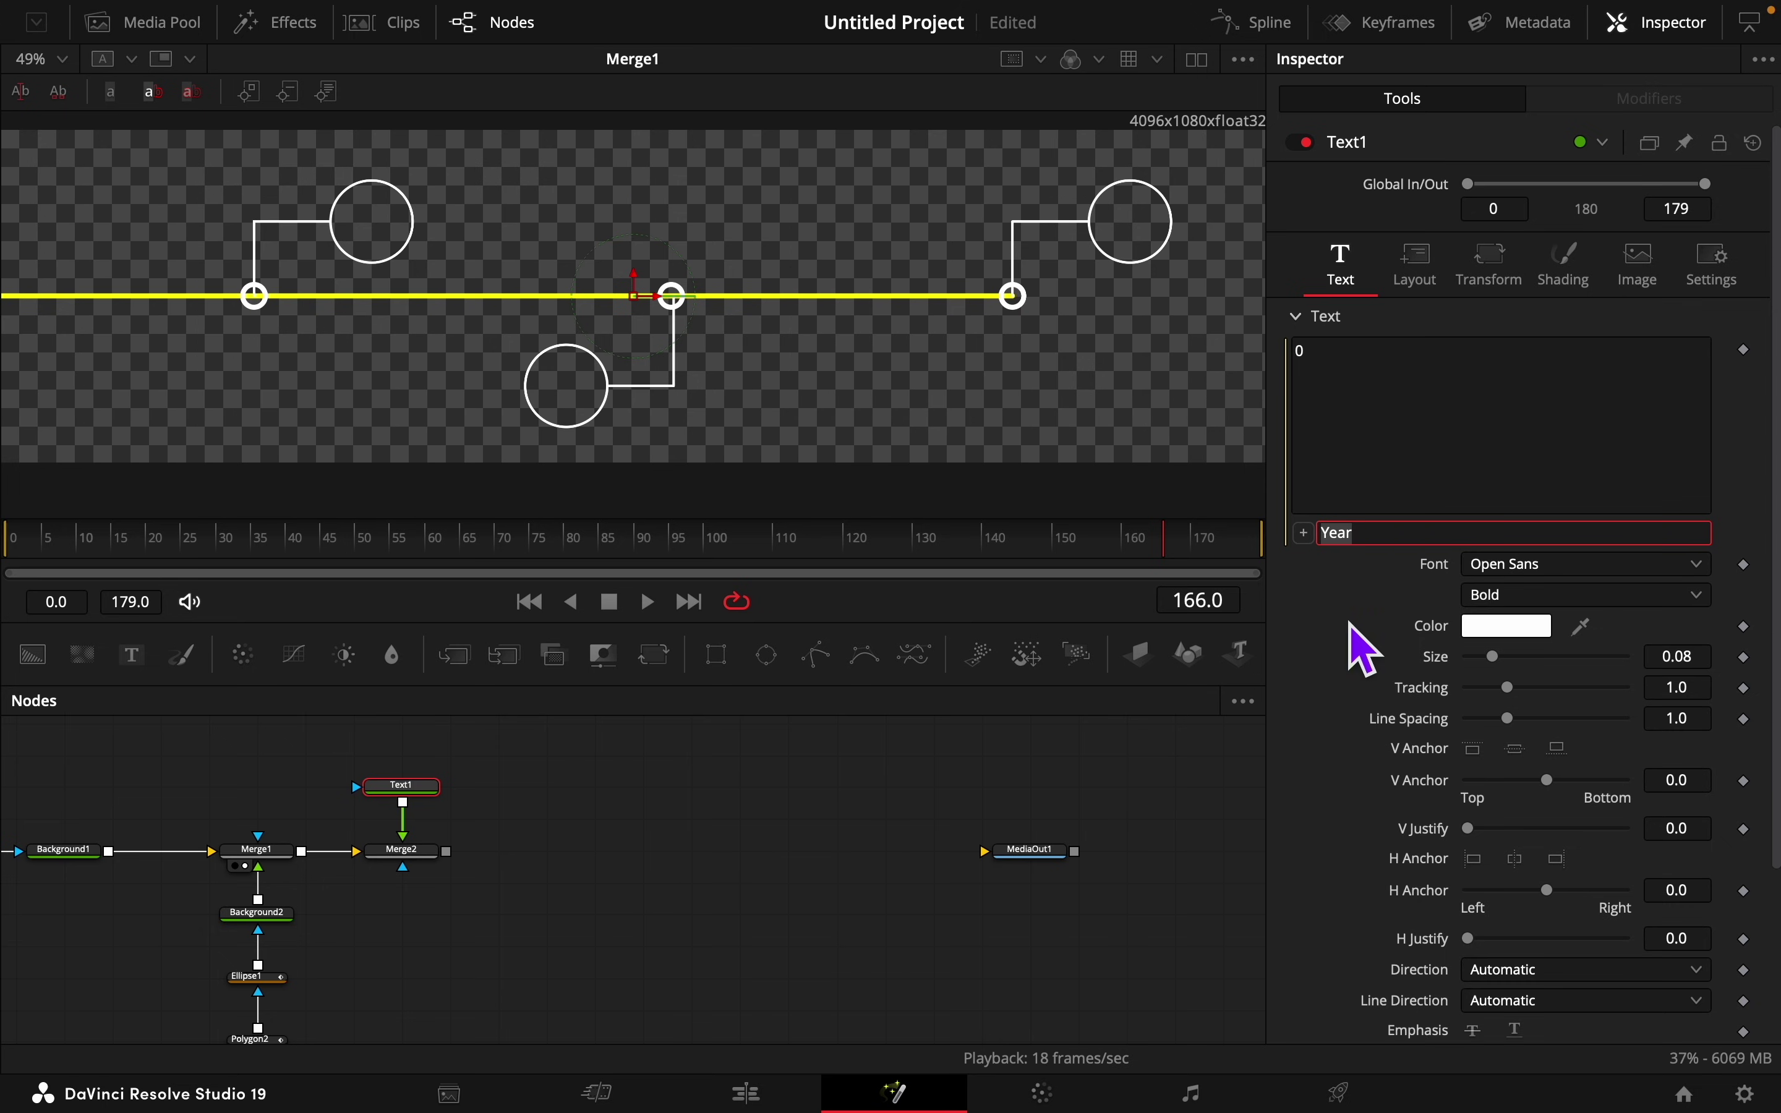
Step: Display the Merge2 output in the viewer and set the Text1 node's Year value to 1400
scroll(1340, 624, down, 1)
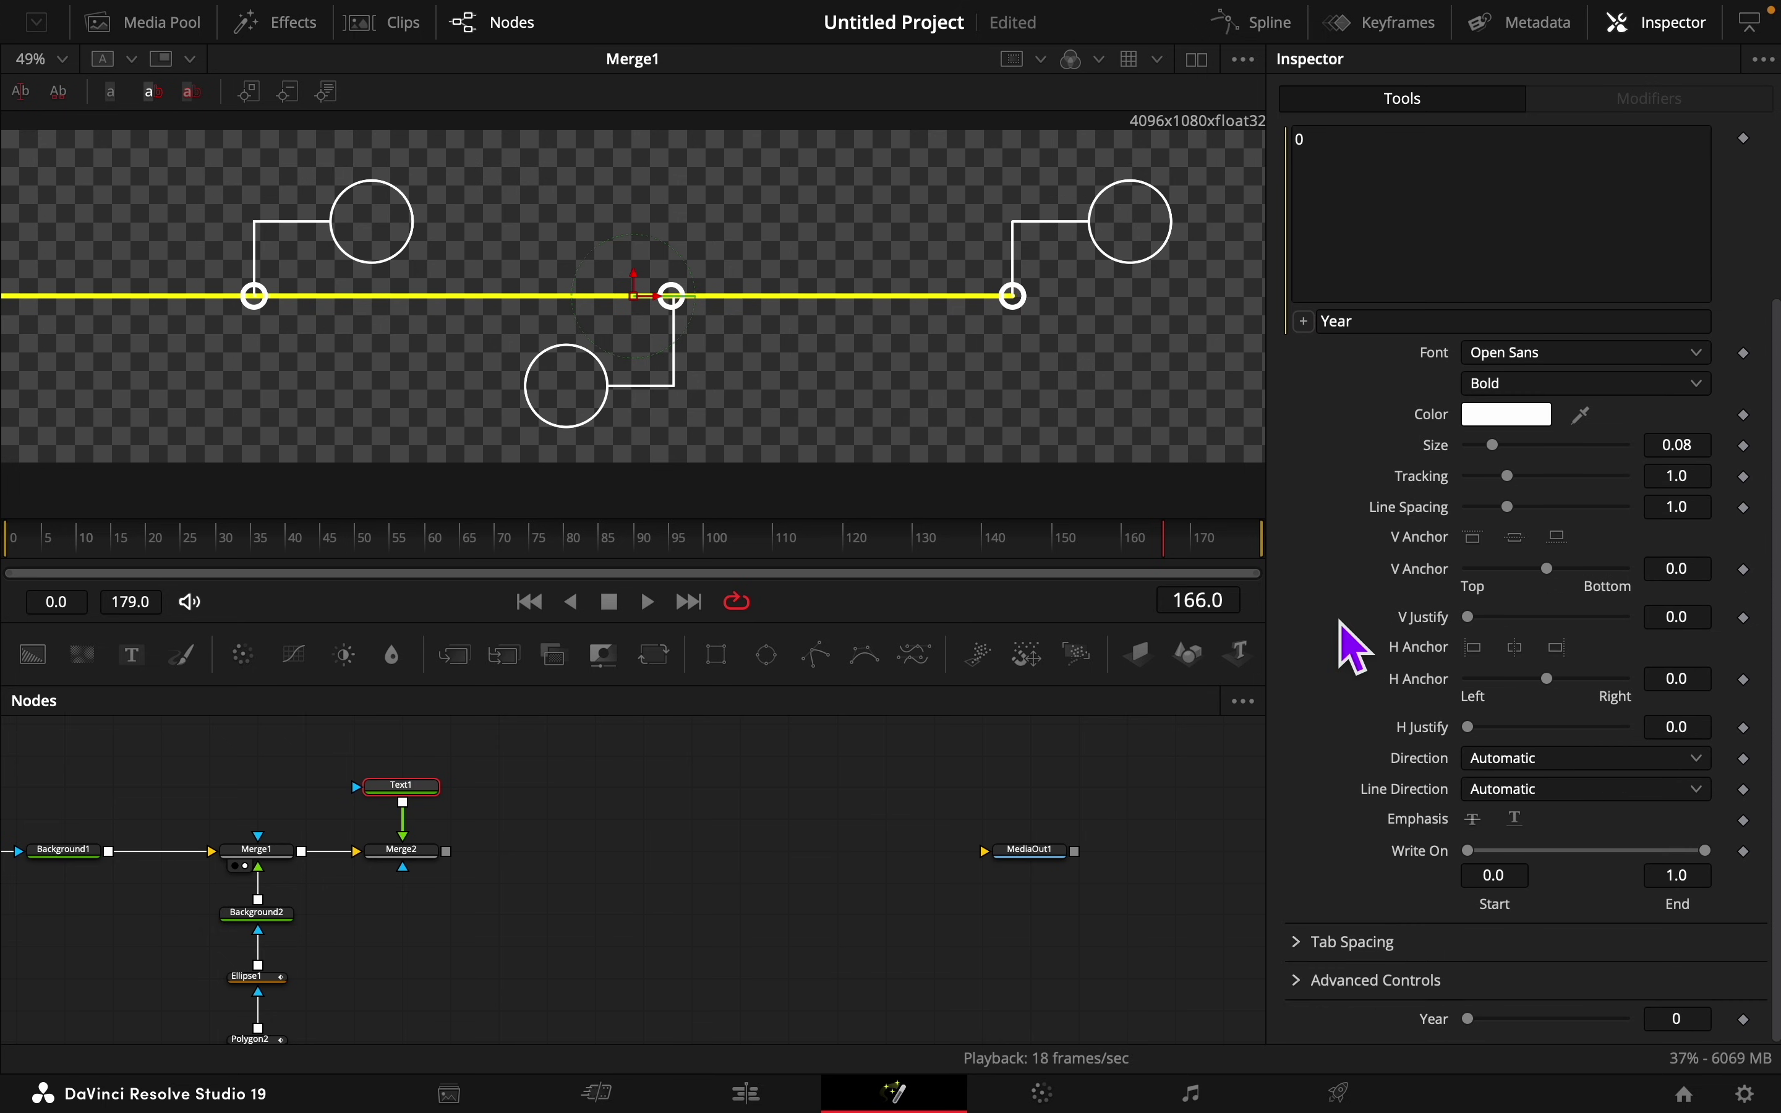
click(401, 854)
click(389, 866)
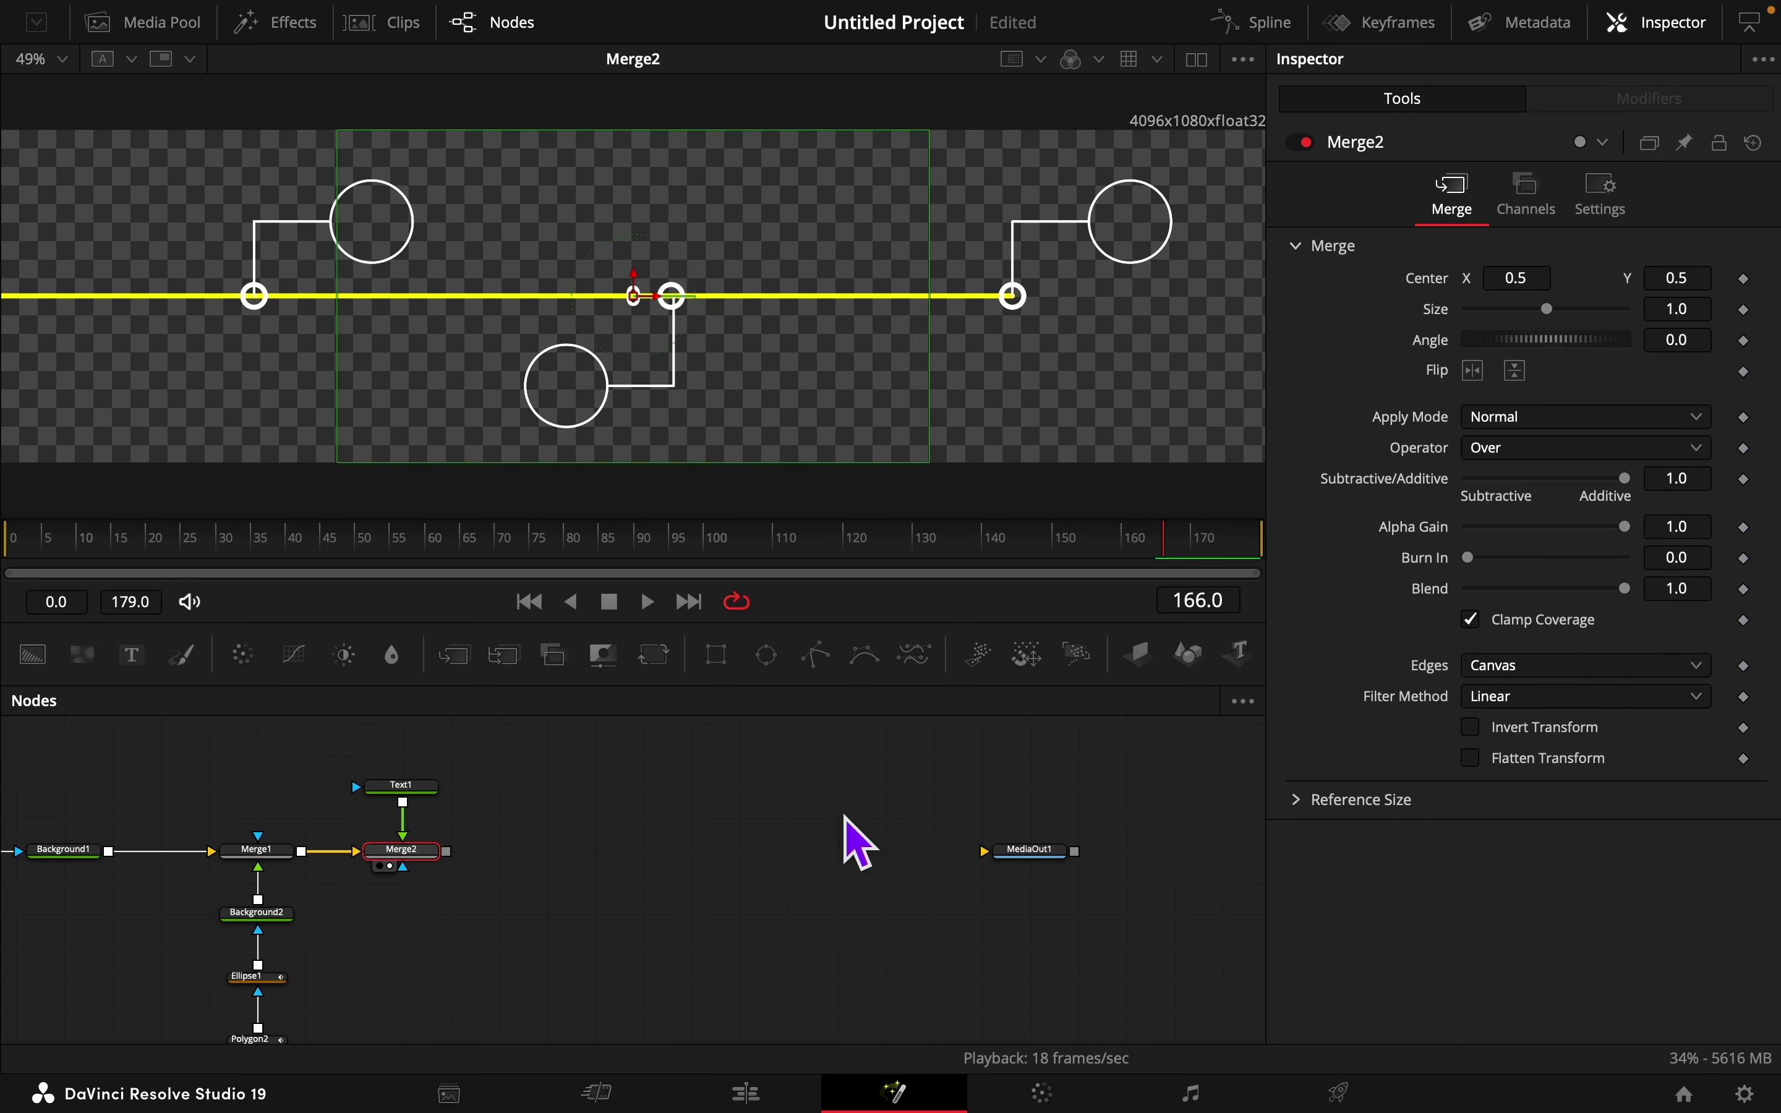
click(396, 789)
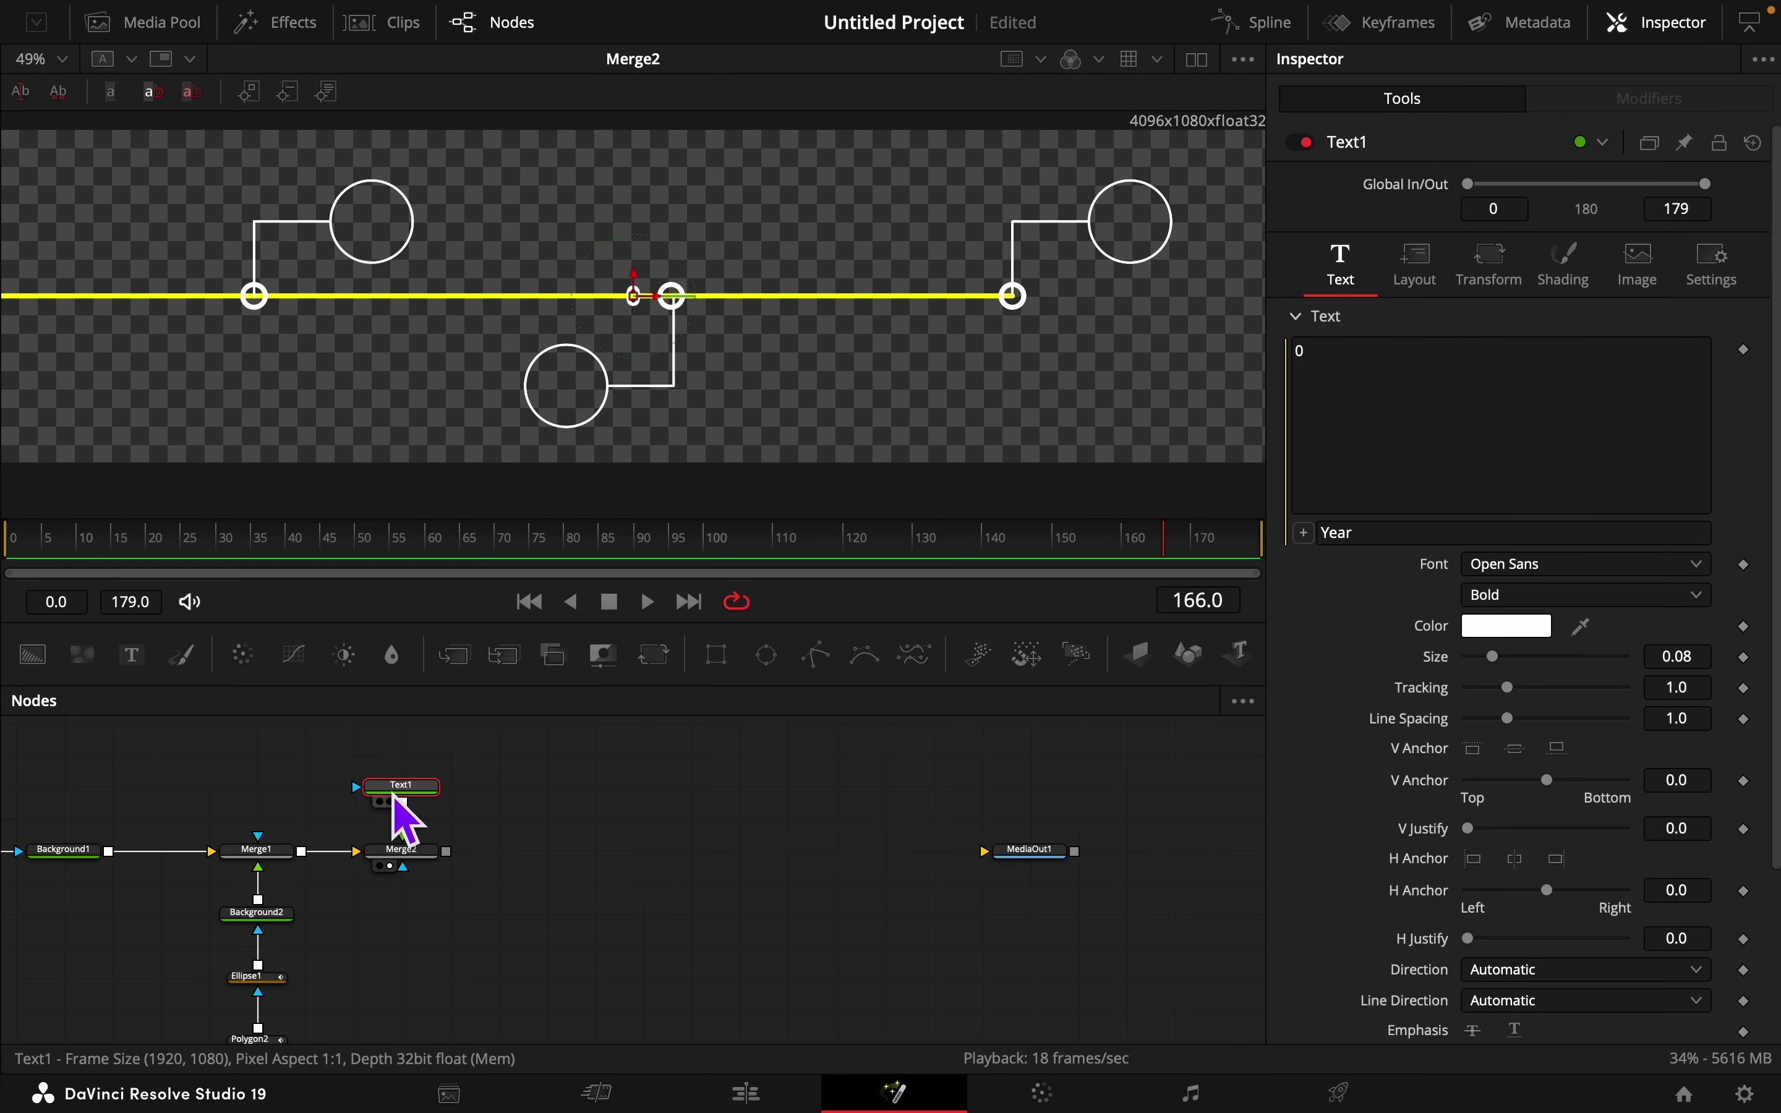
scroll(1369, 715, down, 5)
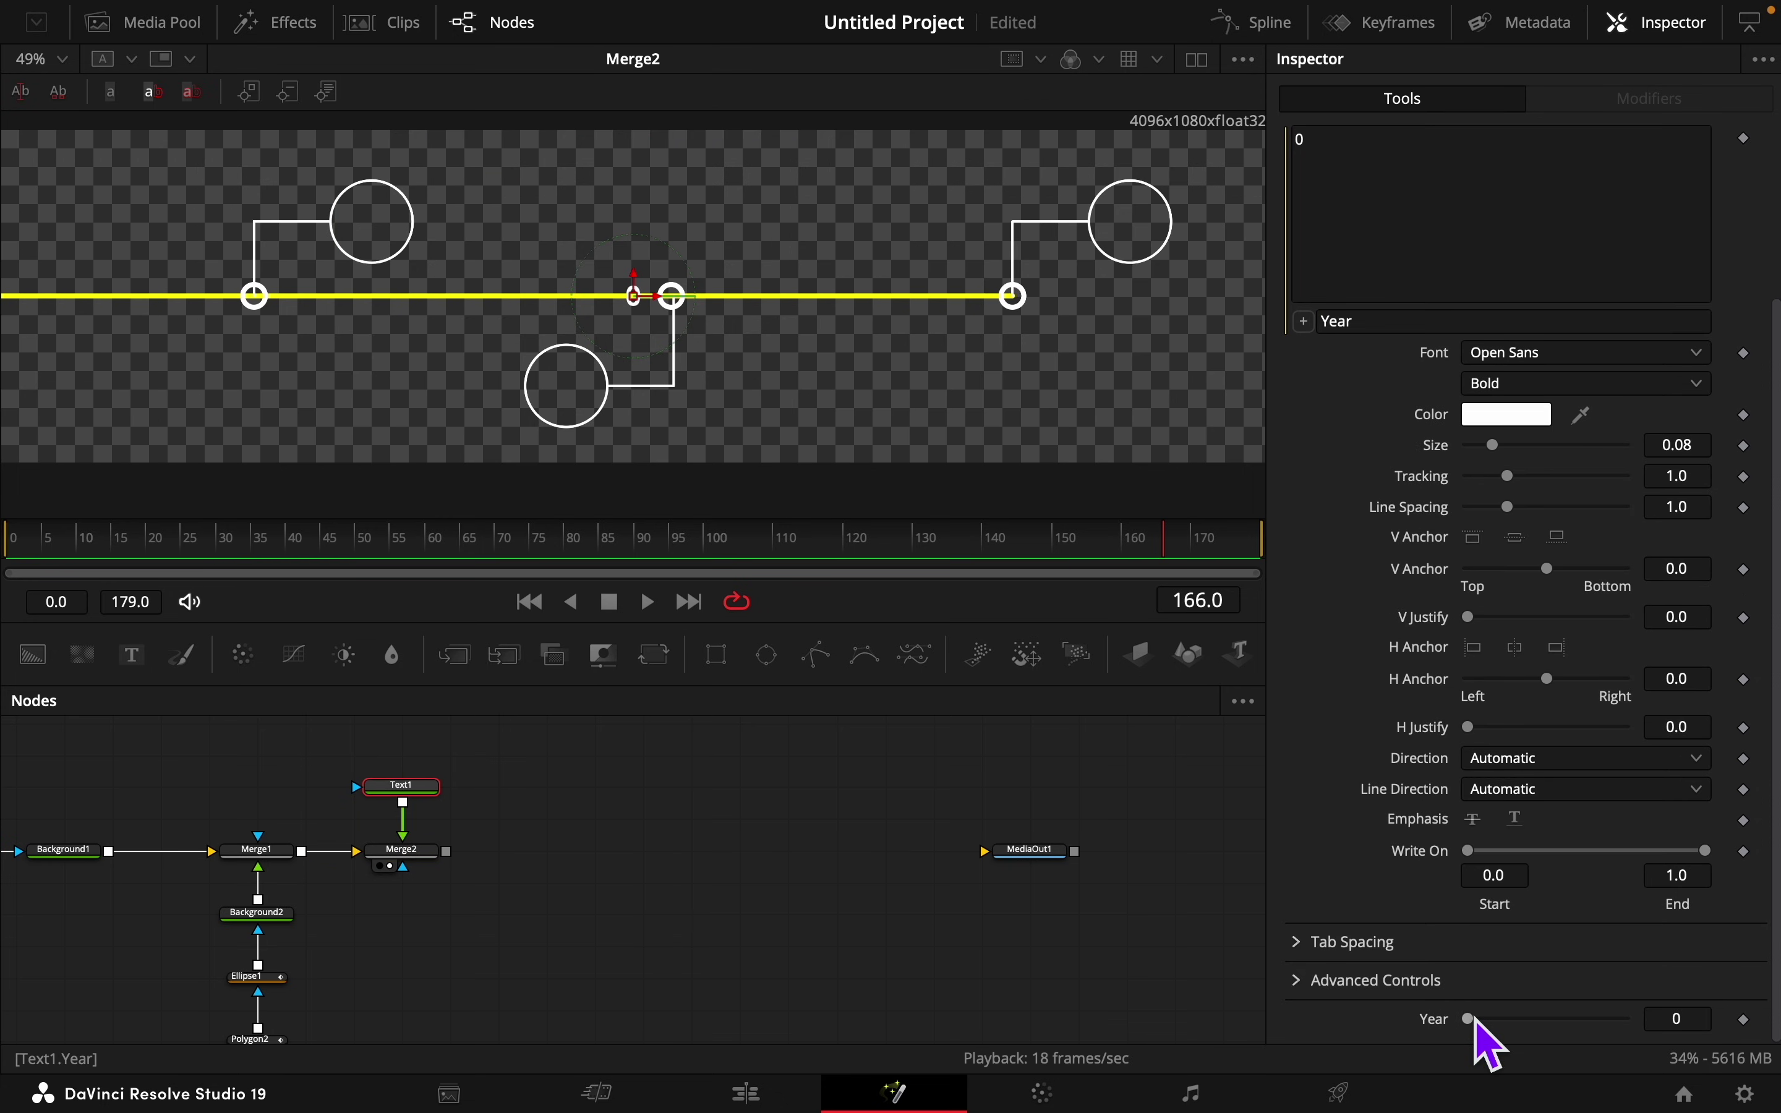
mouse_move(1475, 1020)
mouse_down()
mouse_move(1571, 1027)
mouse_move(1462, 1039)
mouse_move(1494, 1023)
mouse_up()
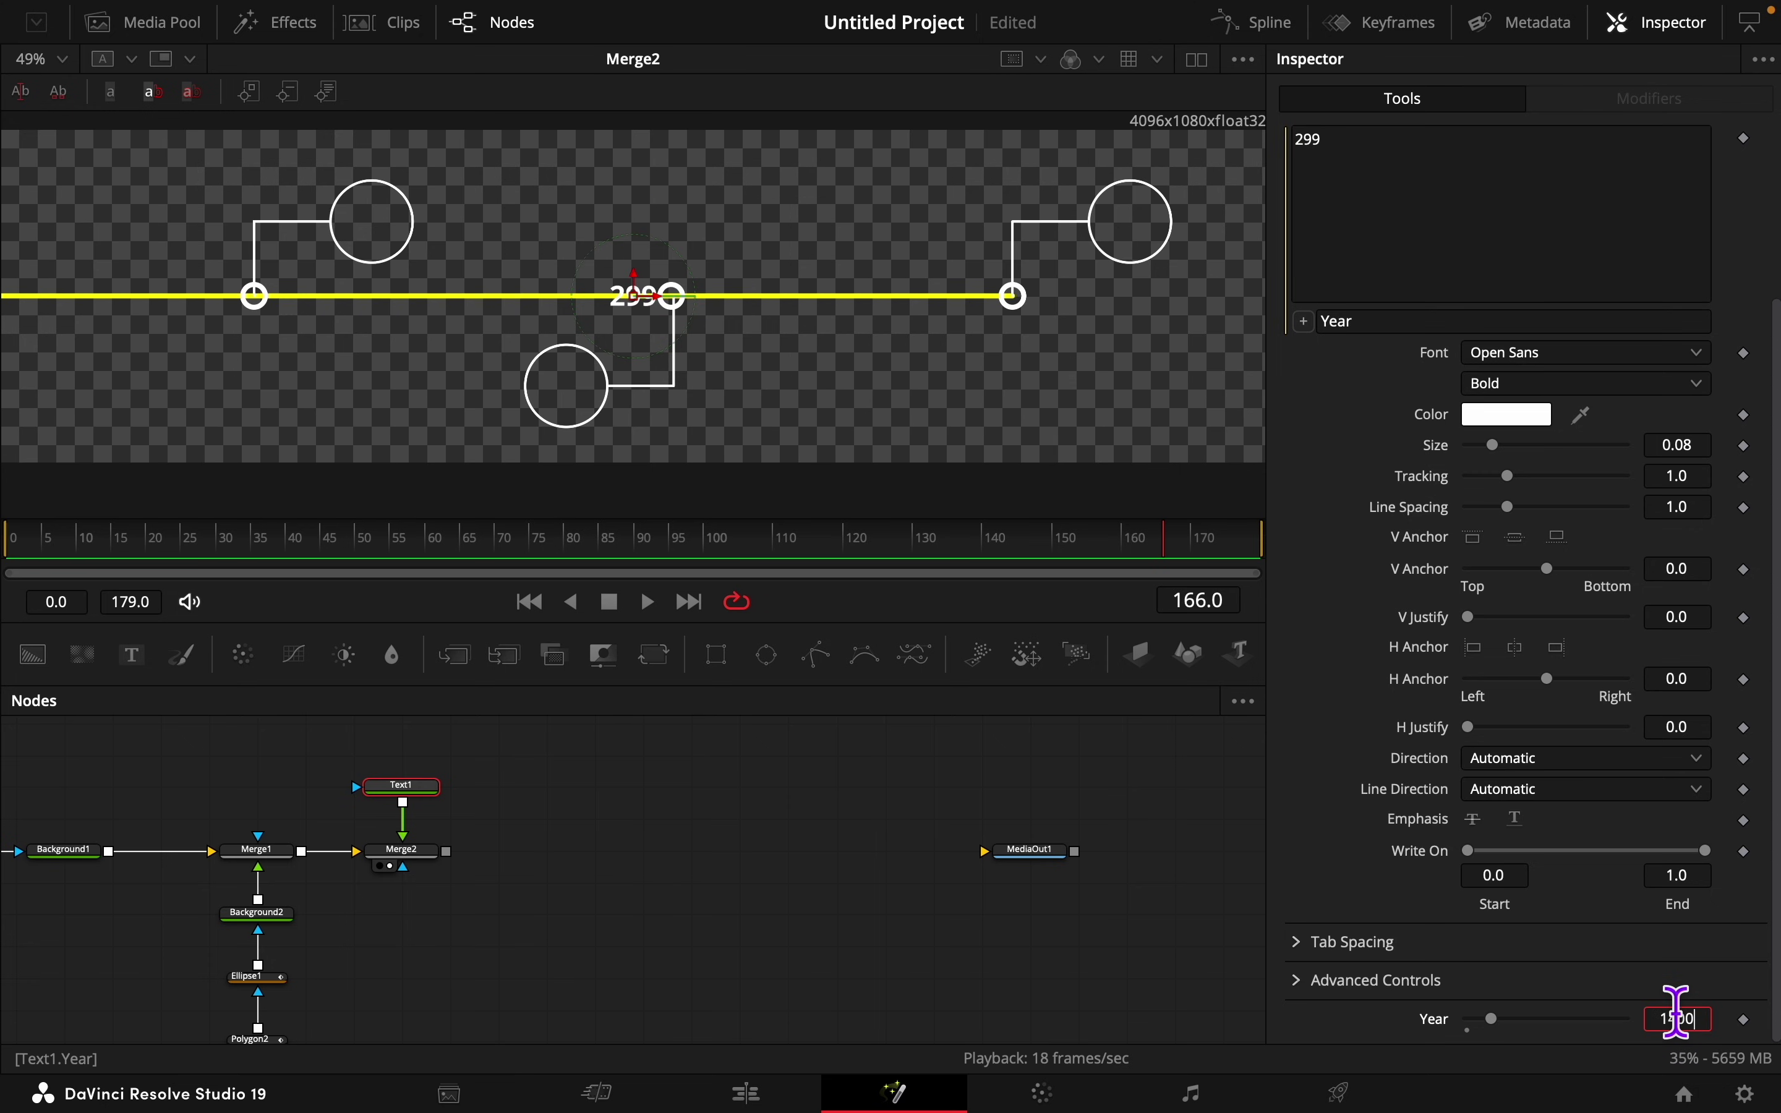
key(Return)
Step: Set the year text's font to Poppins Black with a size of 0.07
scroll(1405, 930, up, 4)
scroll(1312, 804, up, 1)
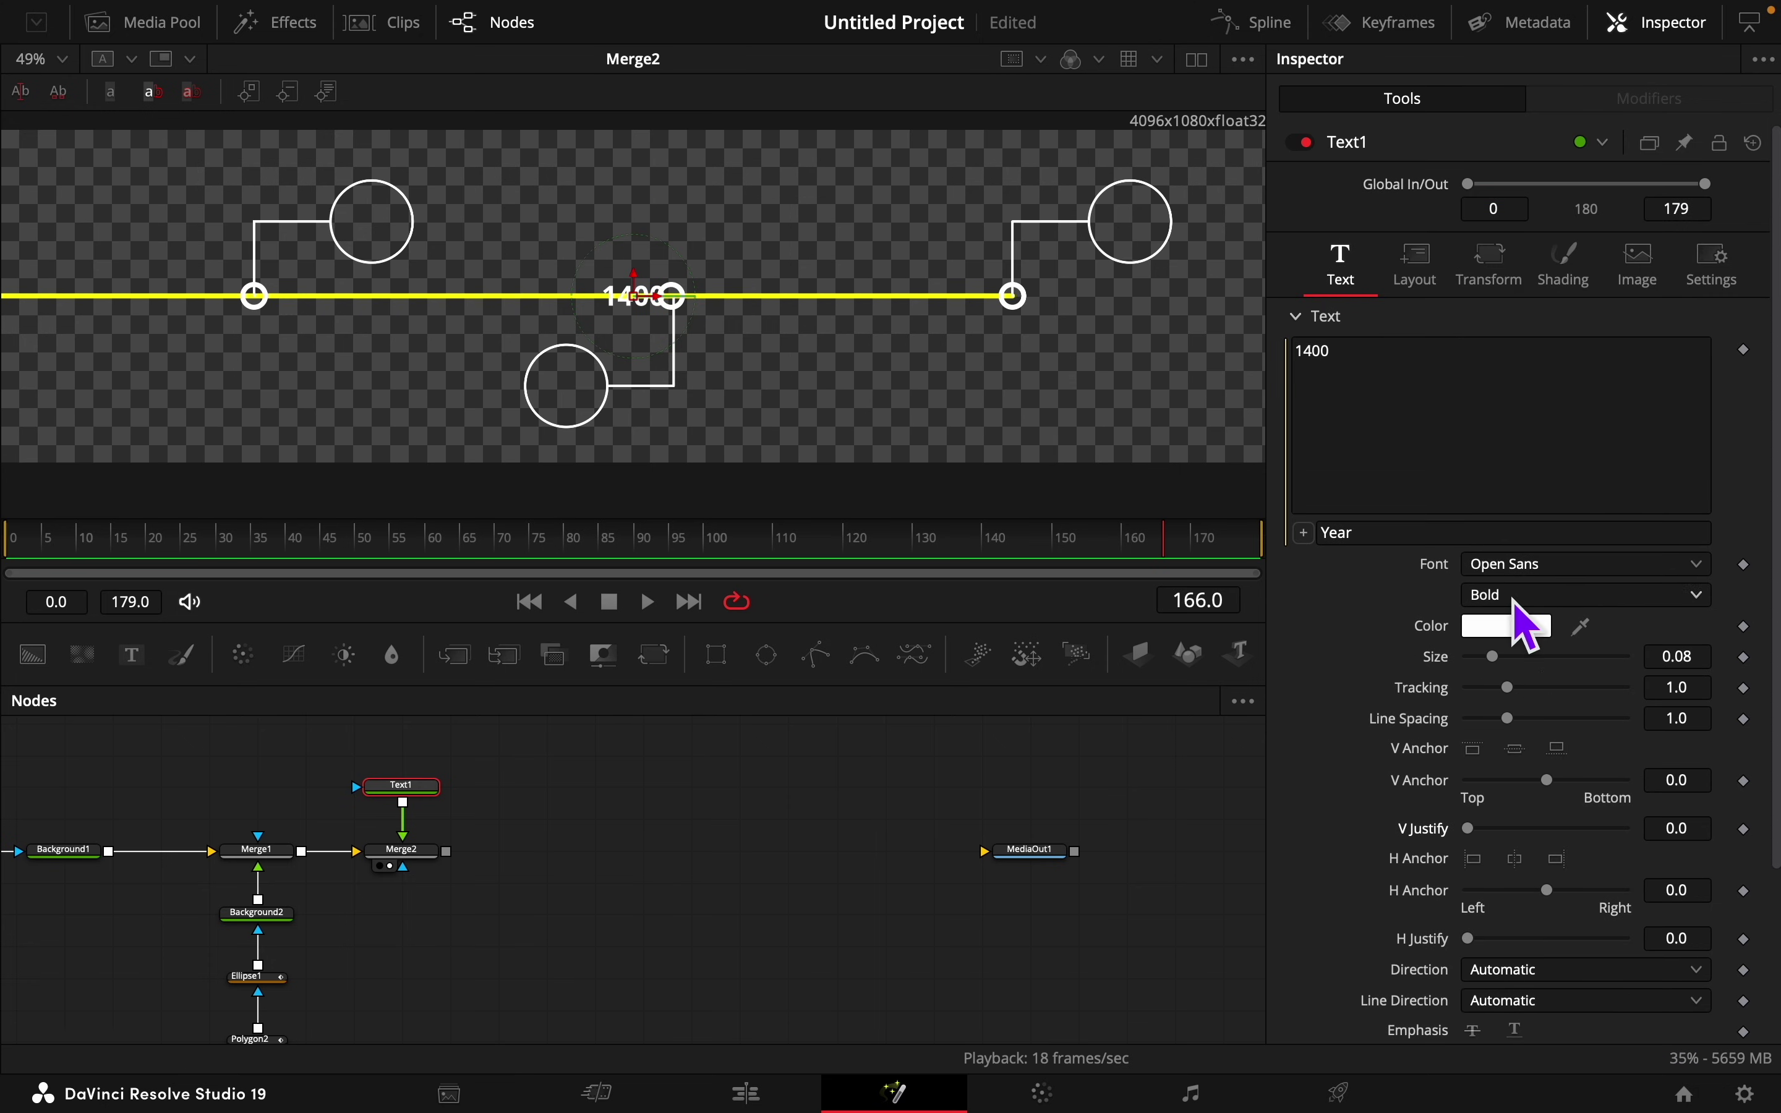
click(1541, 563)
text(po)
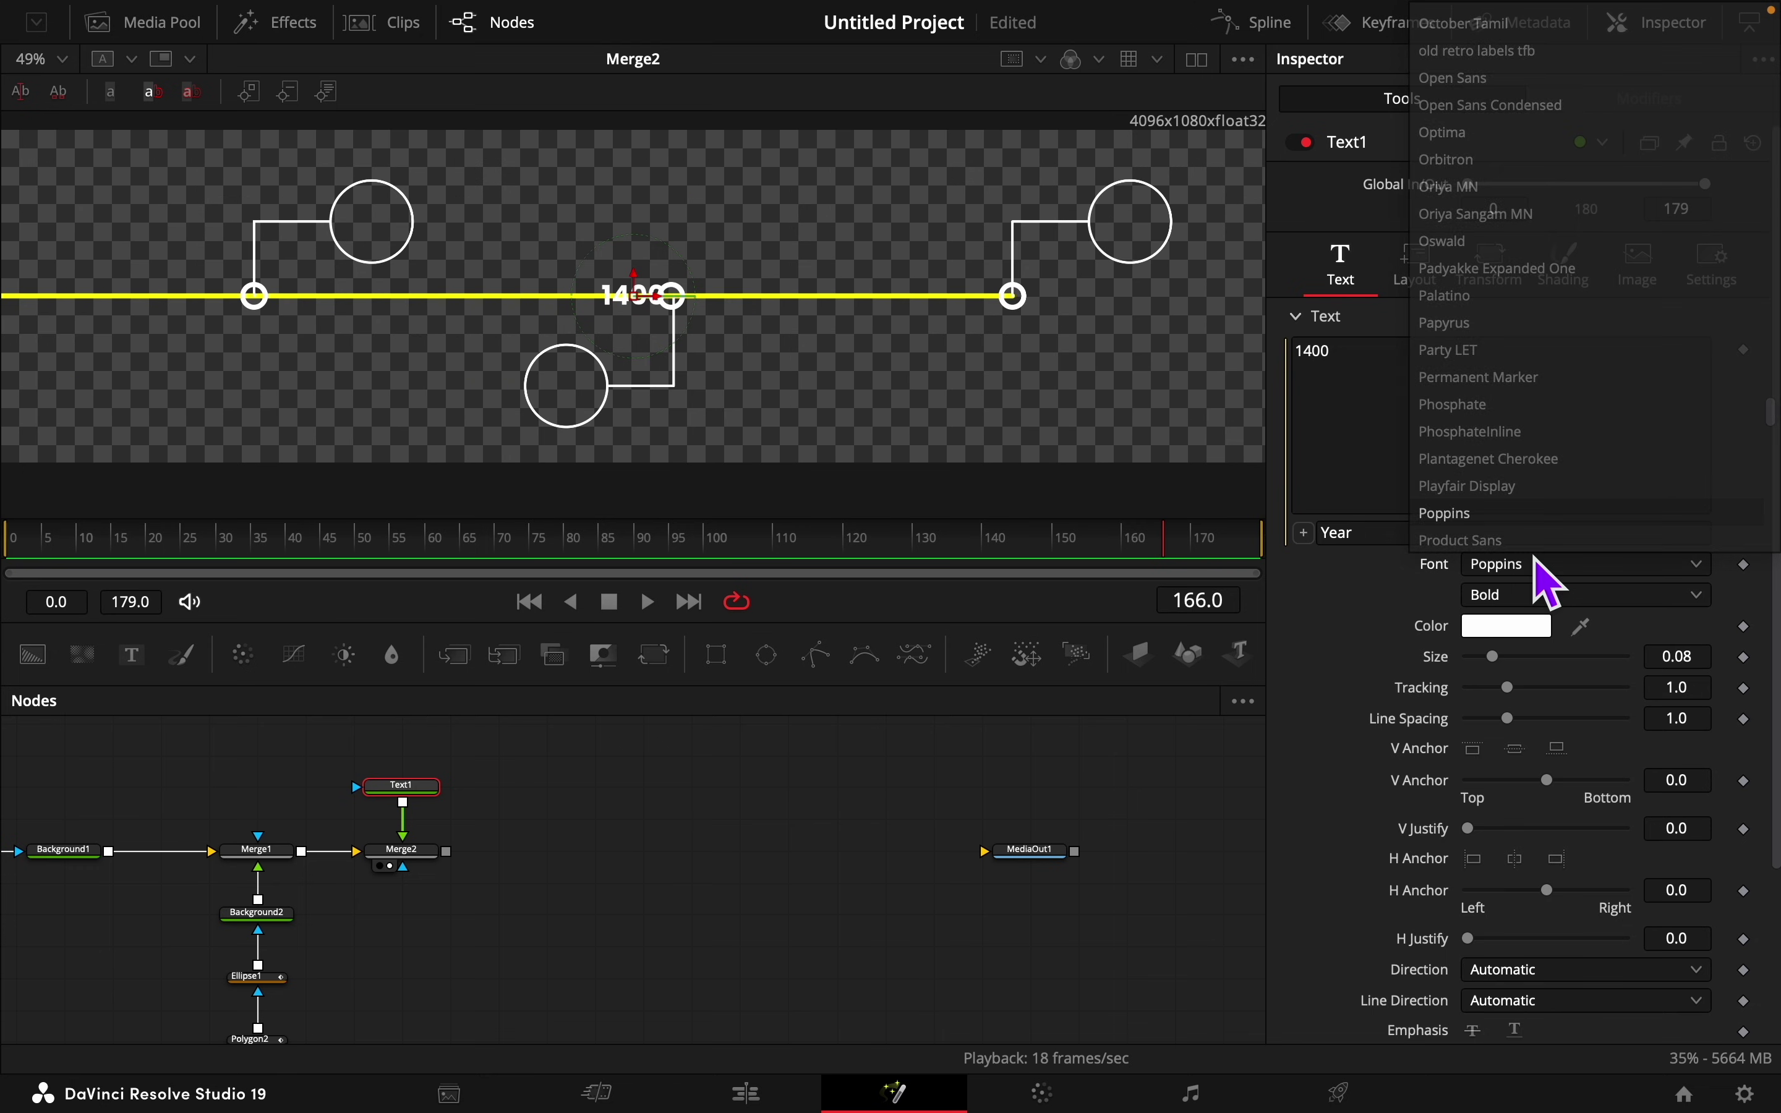
key(Return)
click(1536, 595)
click(1509, 848)
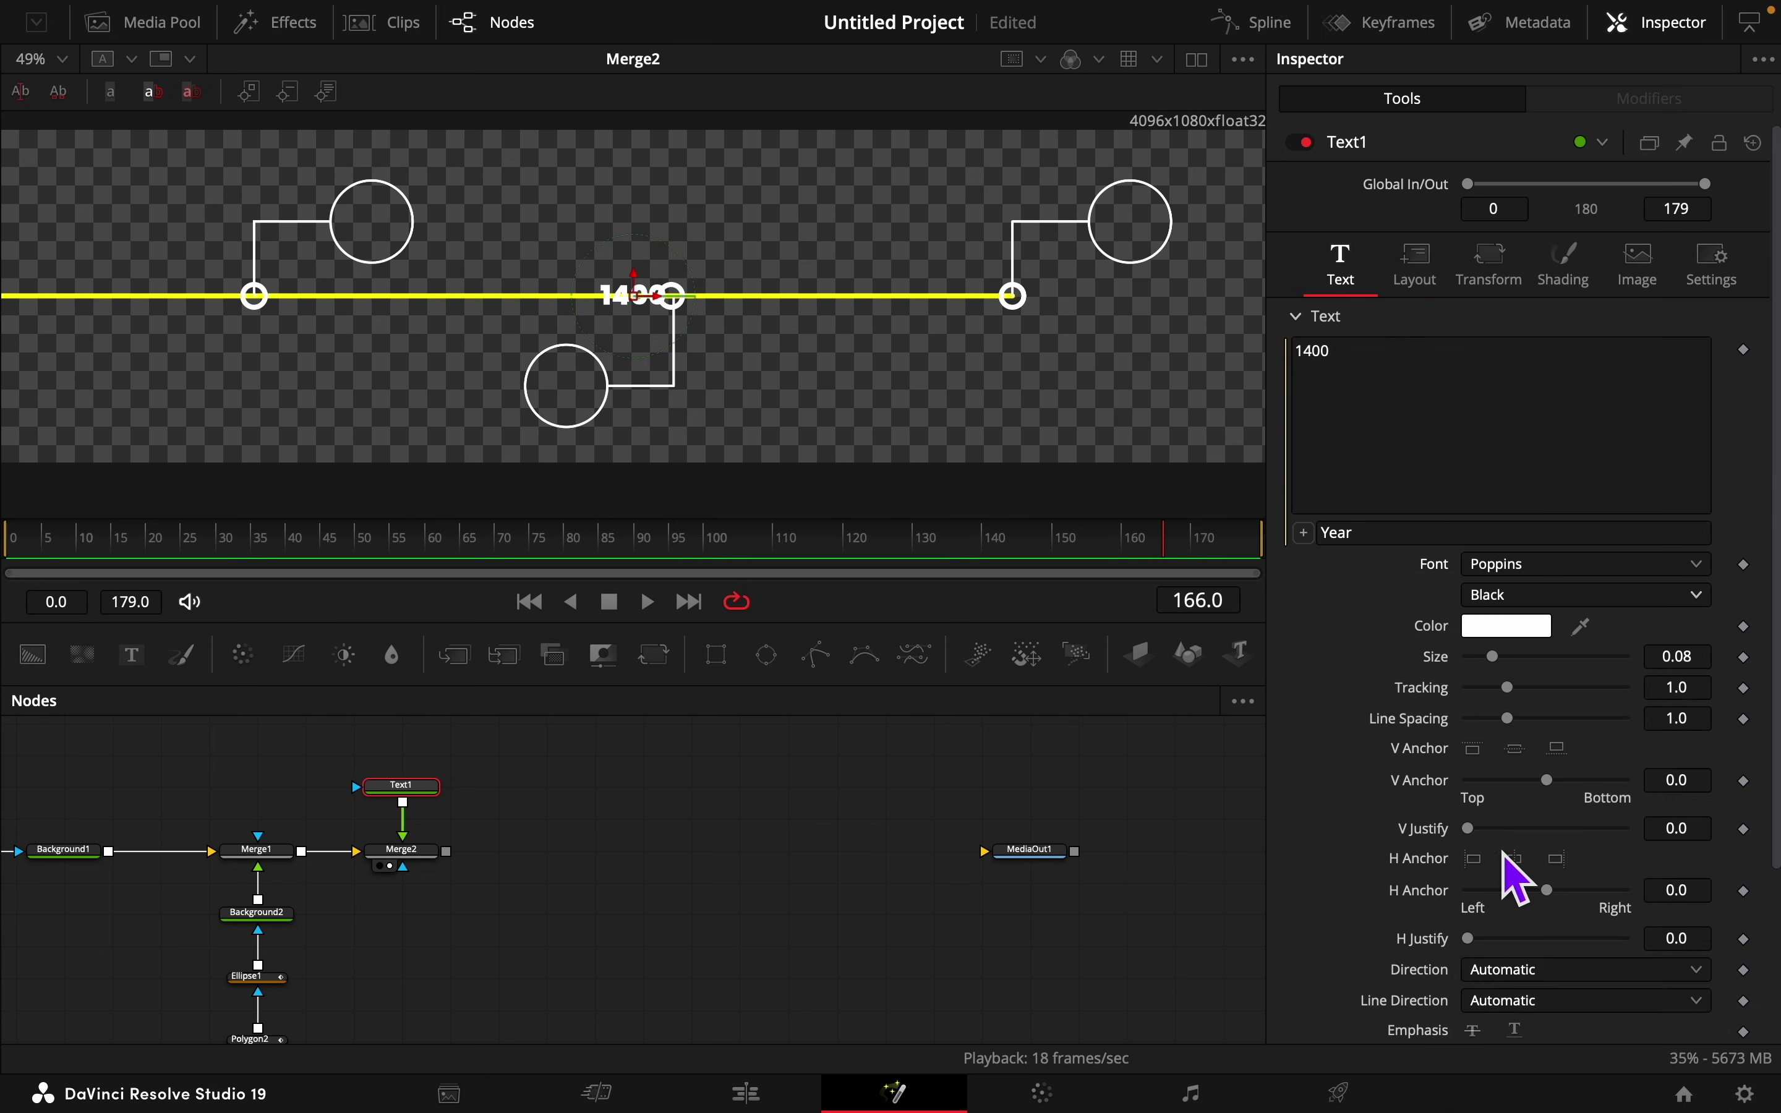
click(1693, 656)
text(7)
key(Tab)
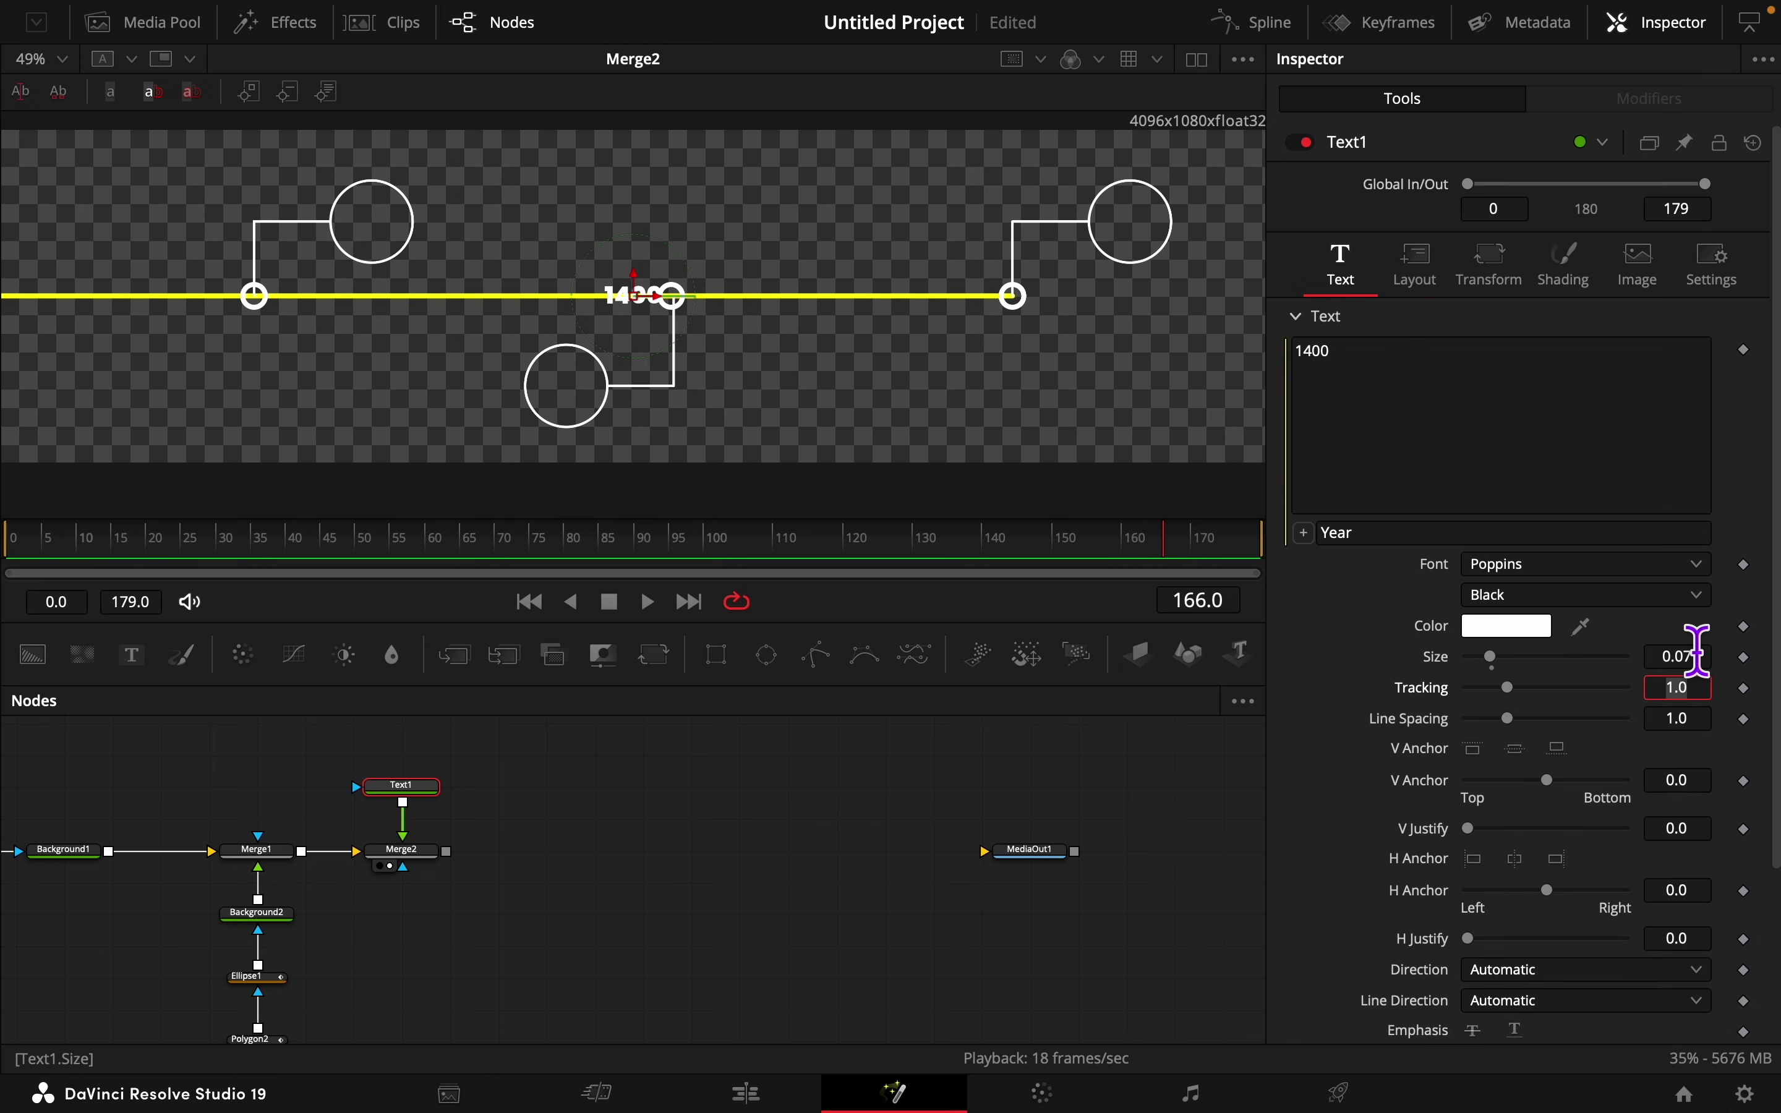
Step: Position the year text above the first connector line with its layout center at X -0.08, Y 0.76
click(1417, 279)
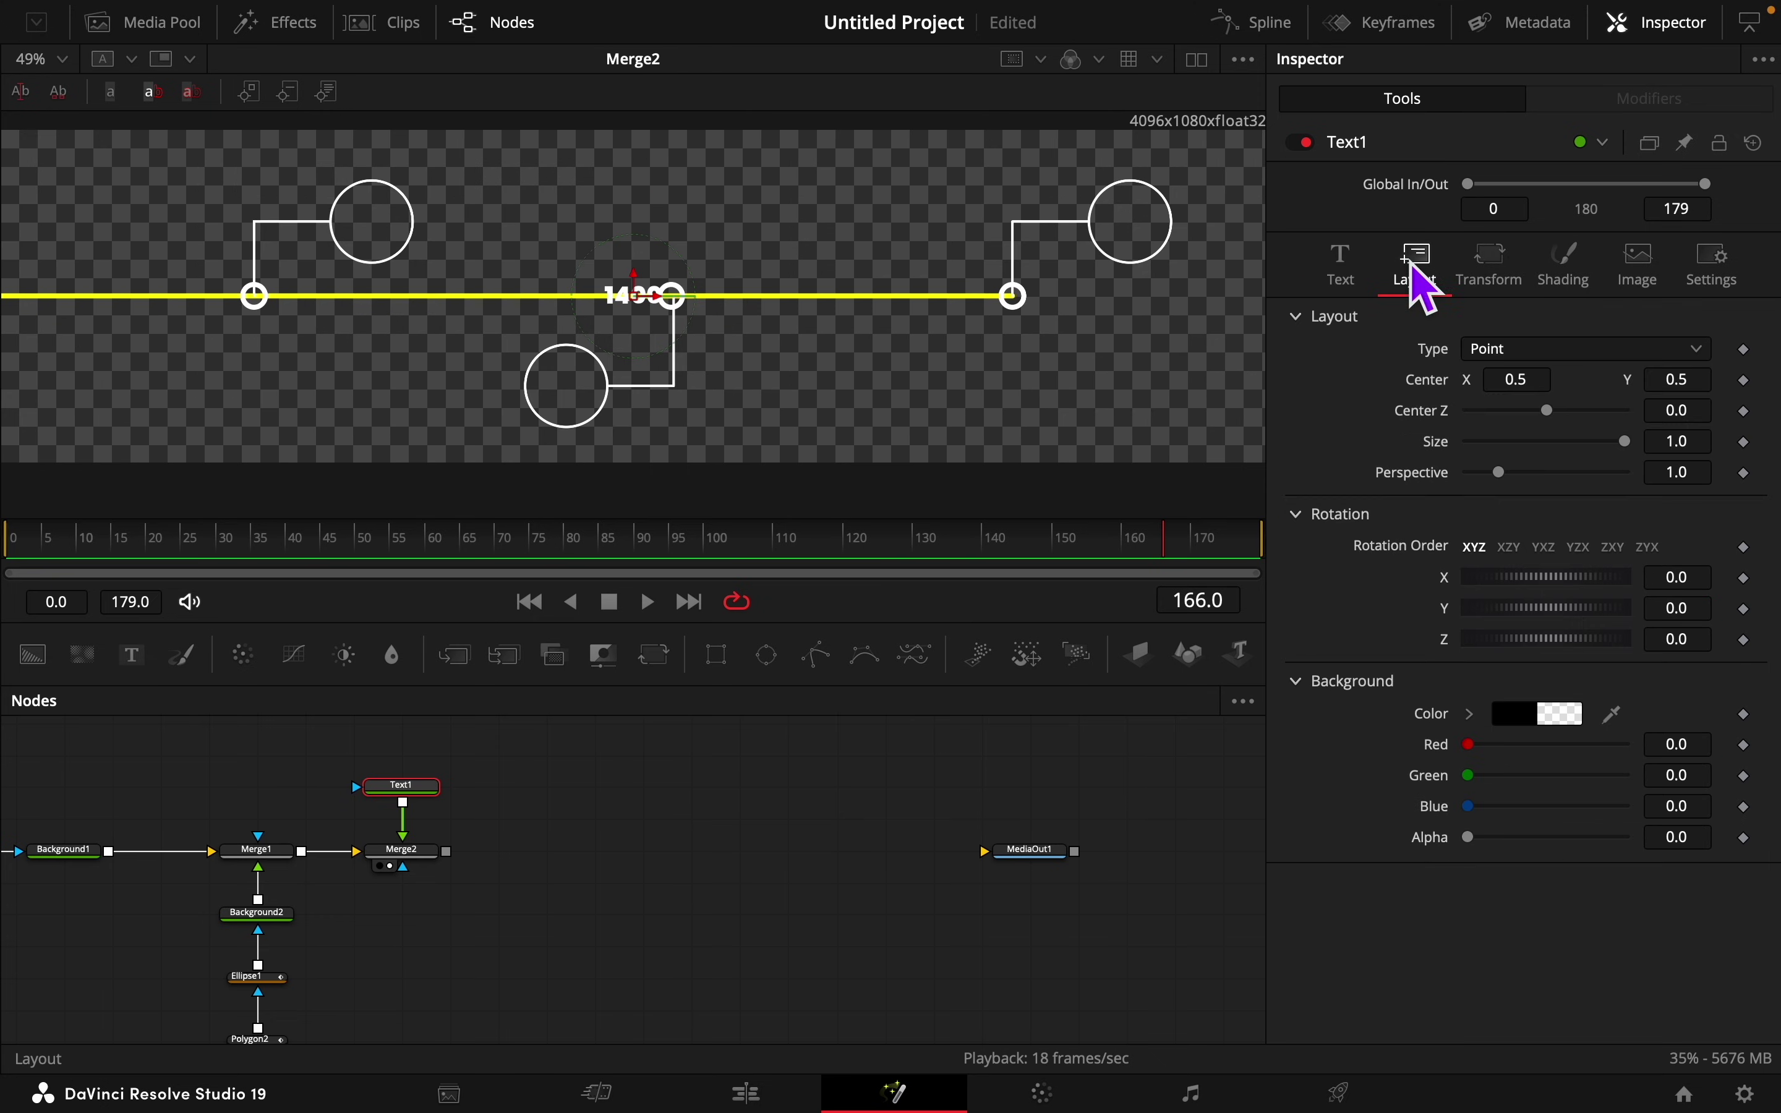
click(1534, 380)
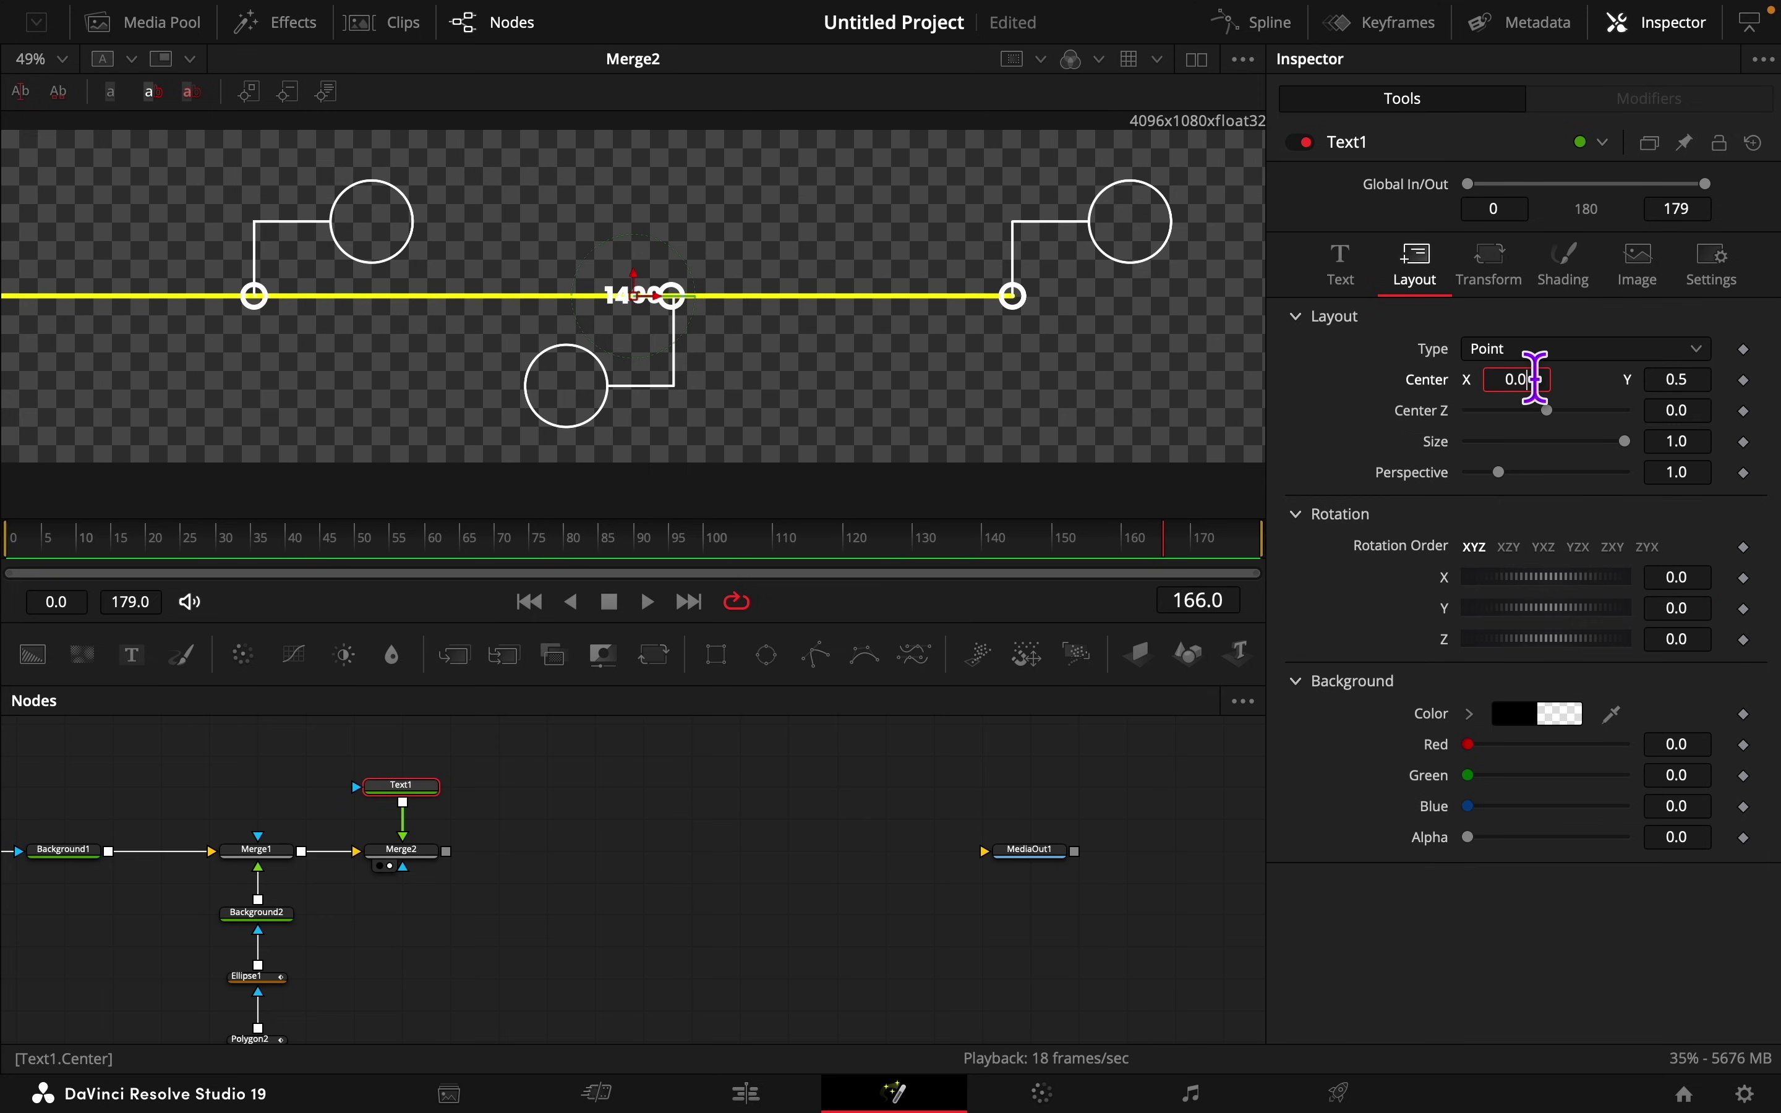
key(Tab)
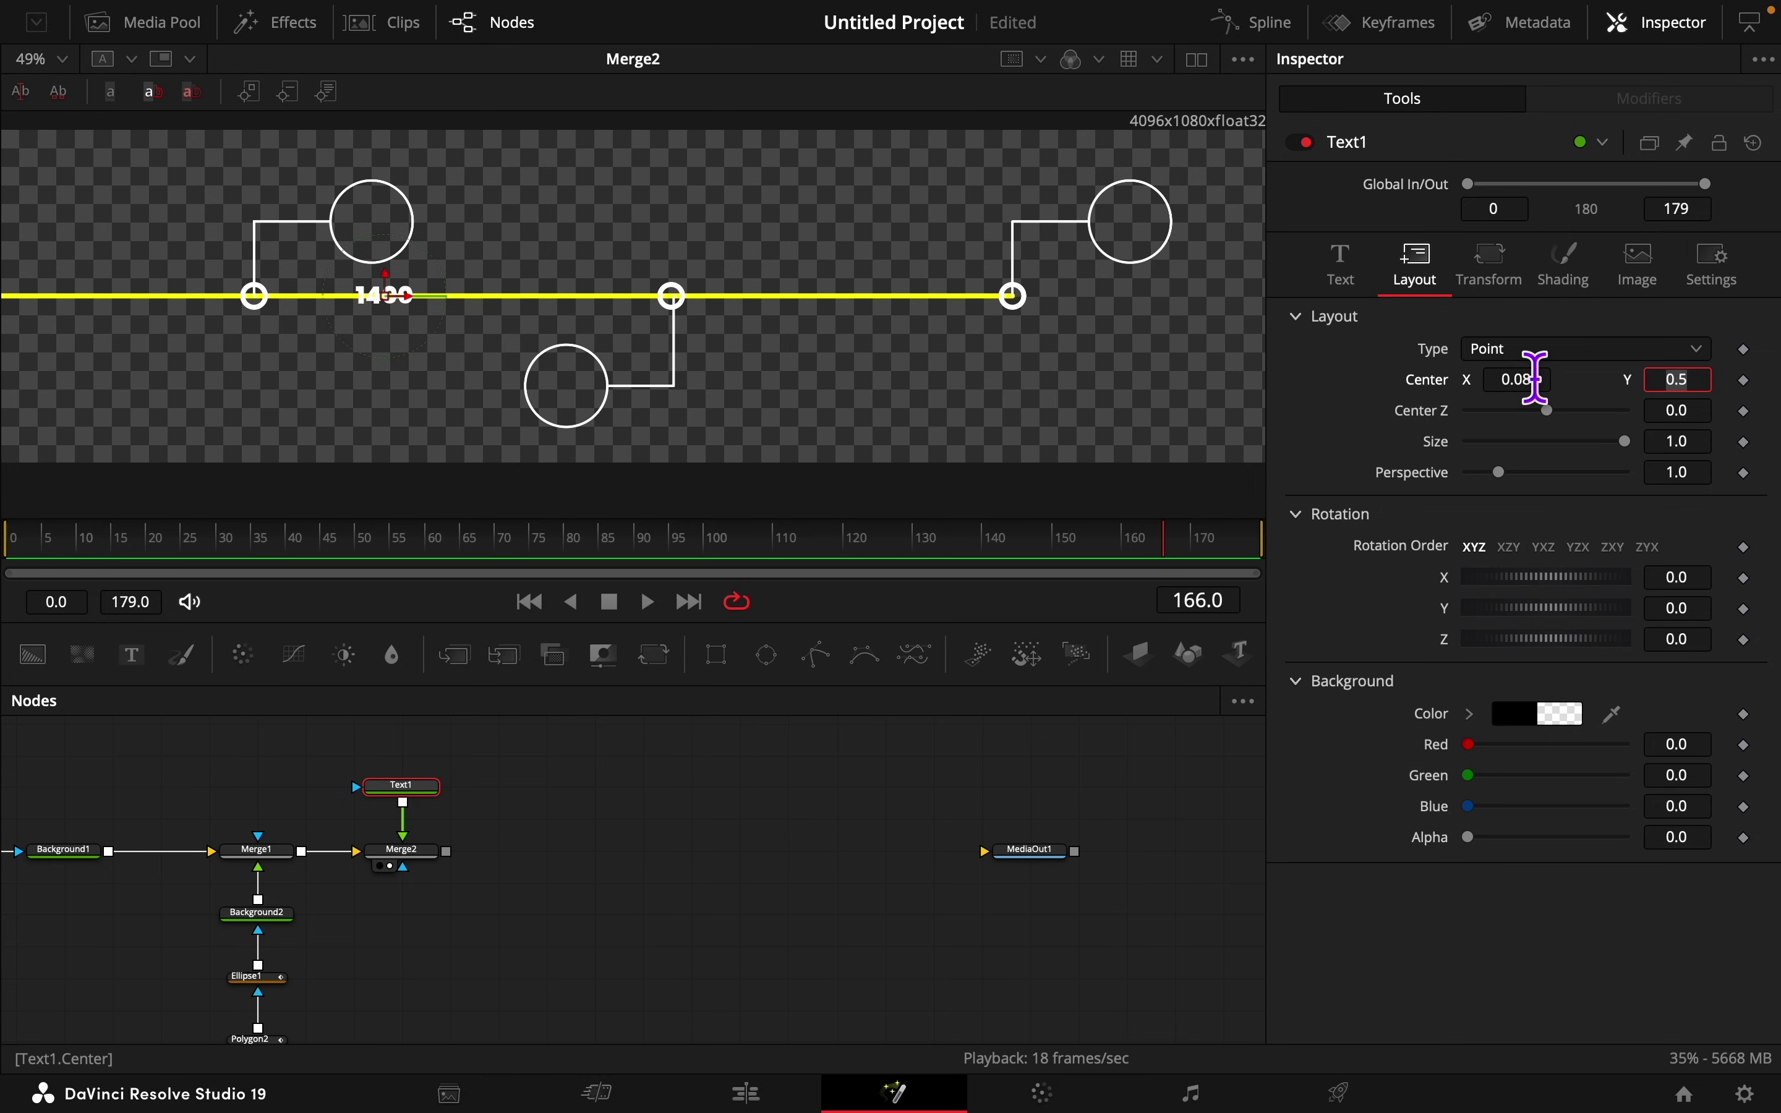
click(1505, 381)
text(-)
key(Tab)
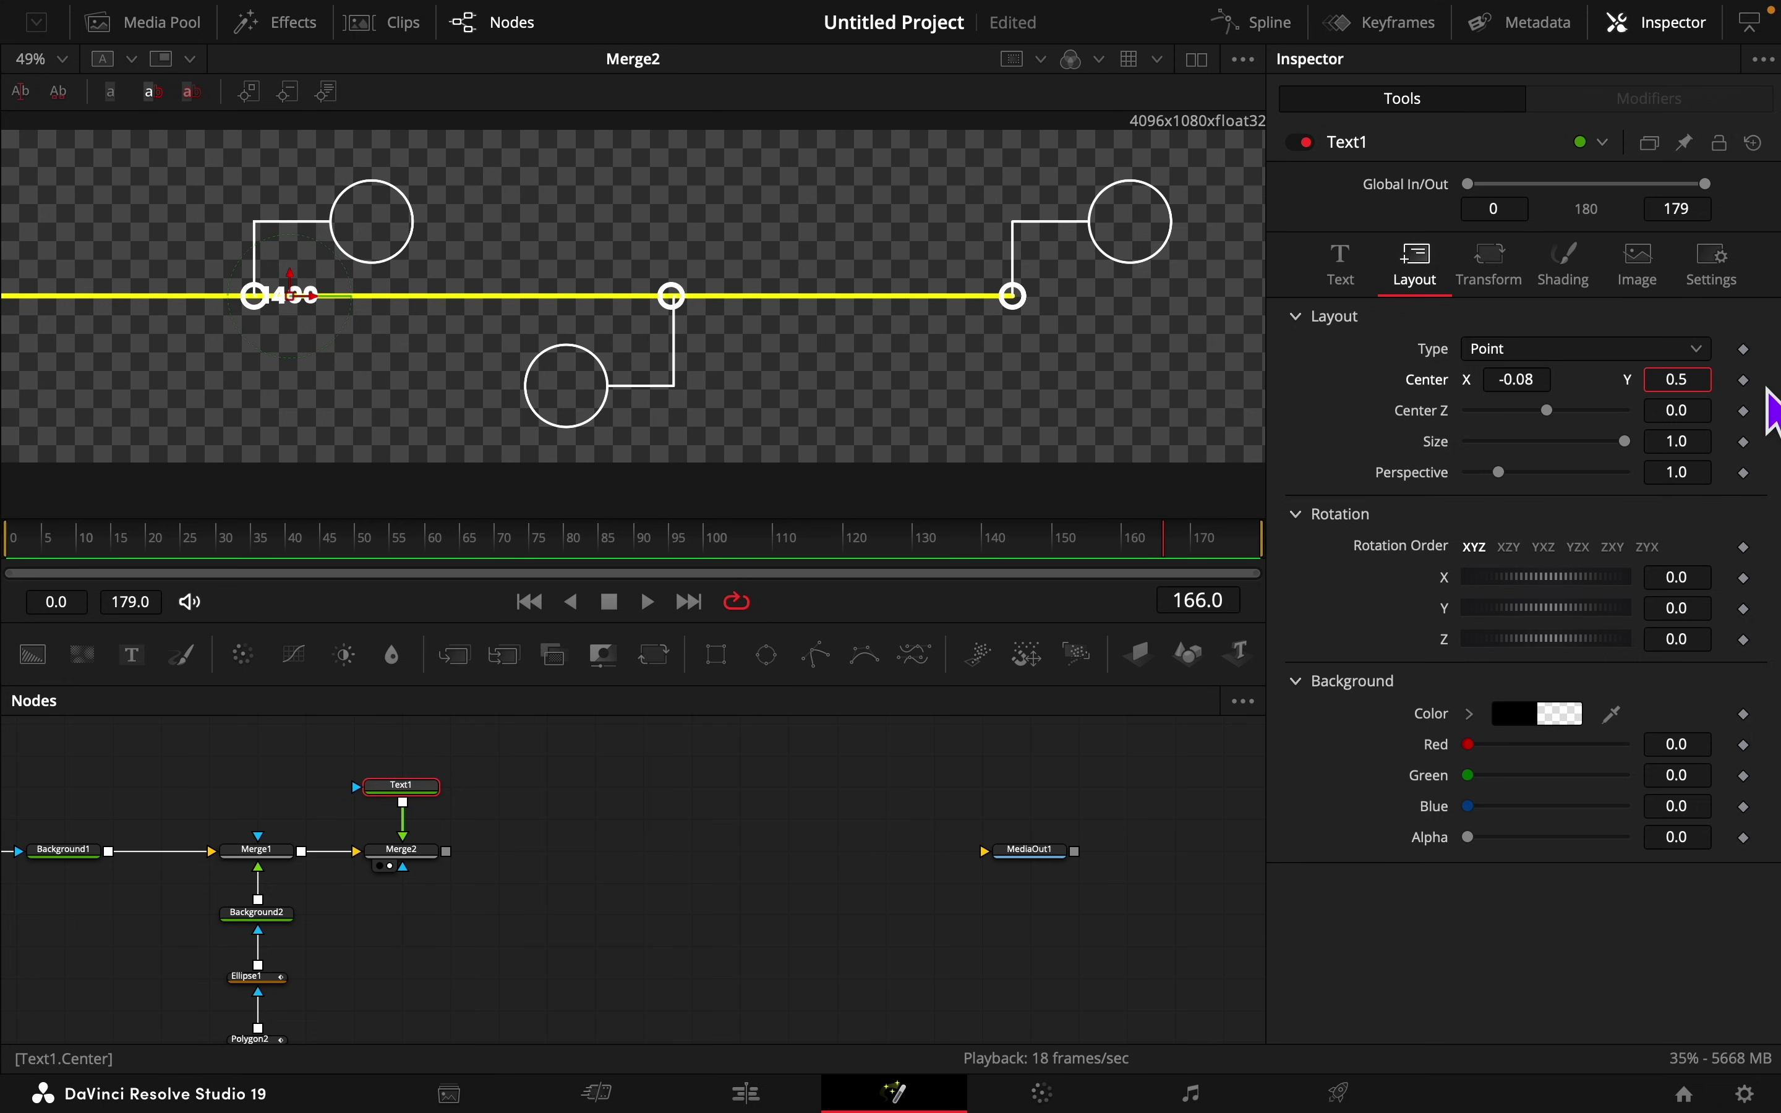
text(0.76)
key(Tab)
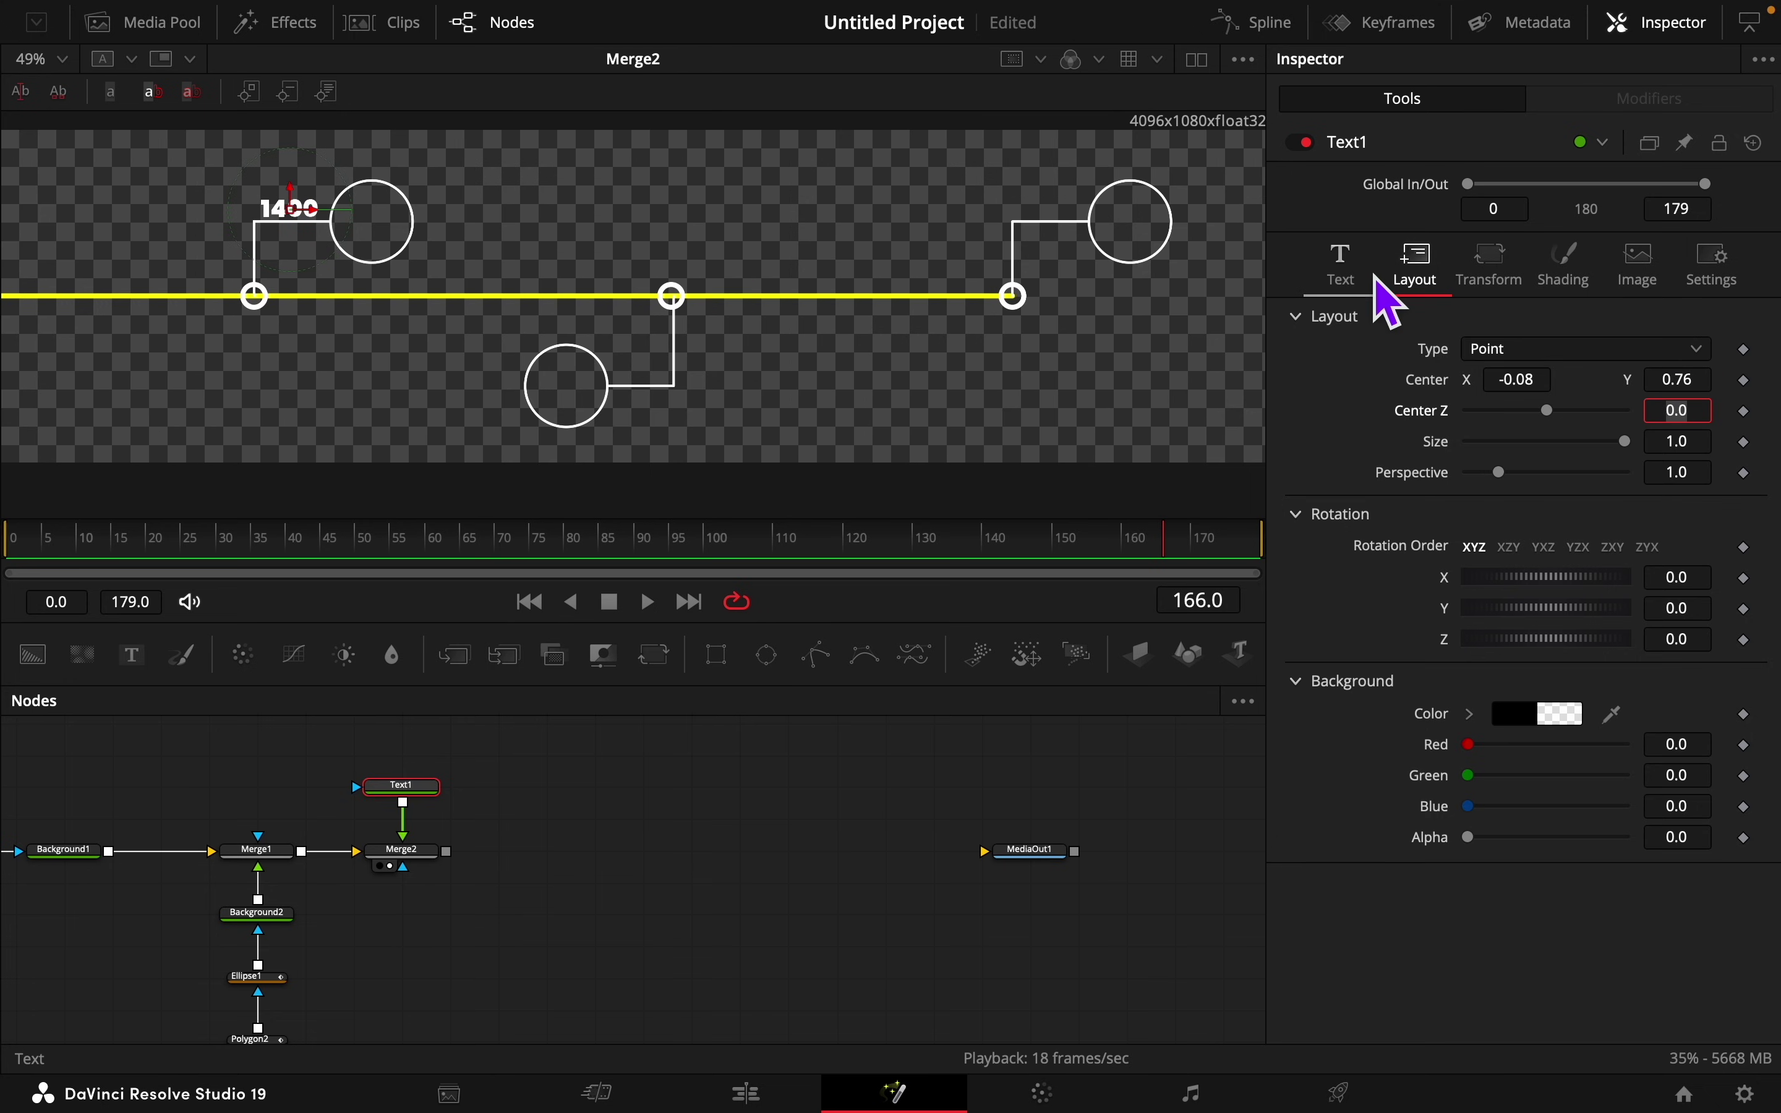
Step: Add a Year keyframe on Text1 at frame 40 with the value 0
click(1360, 270)
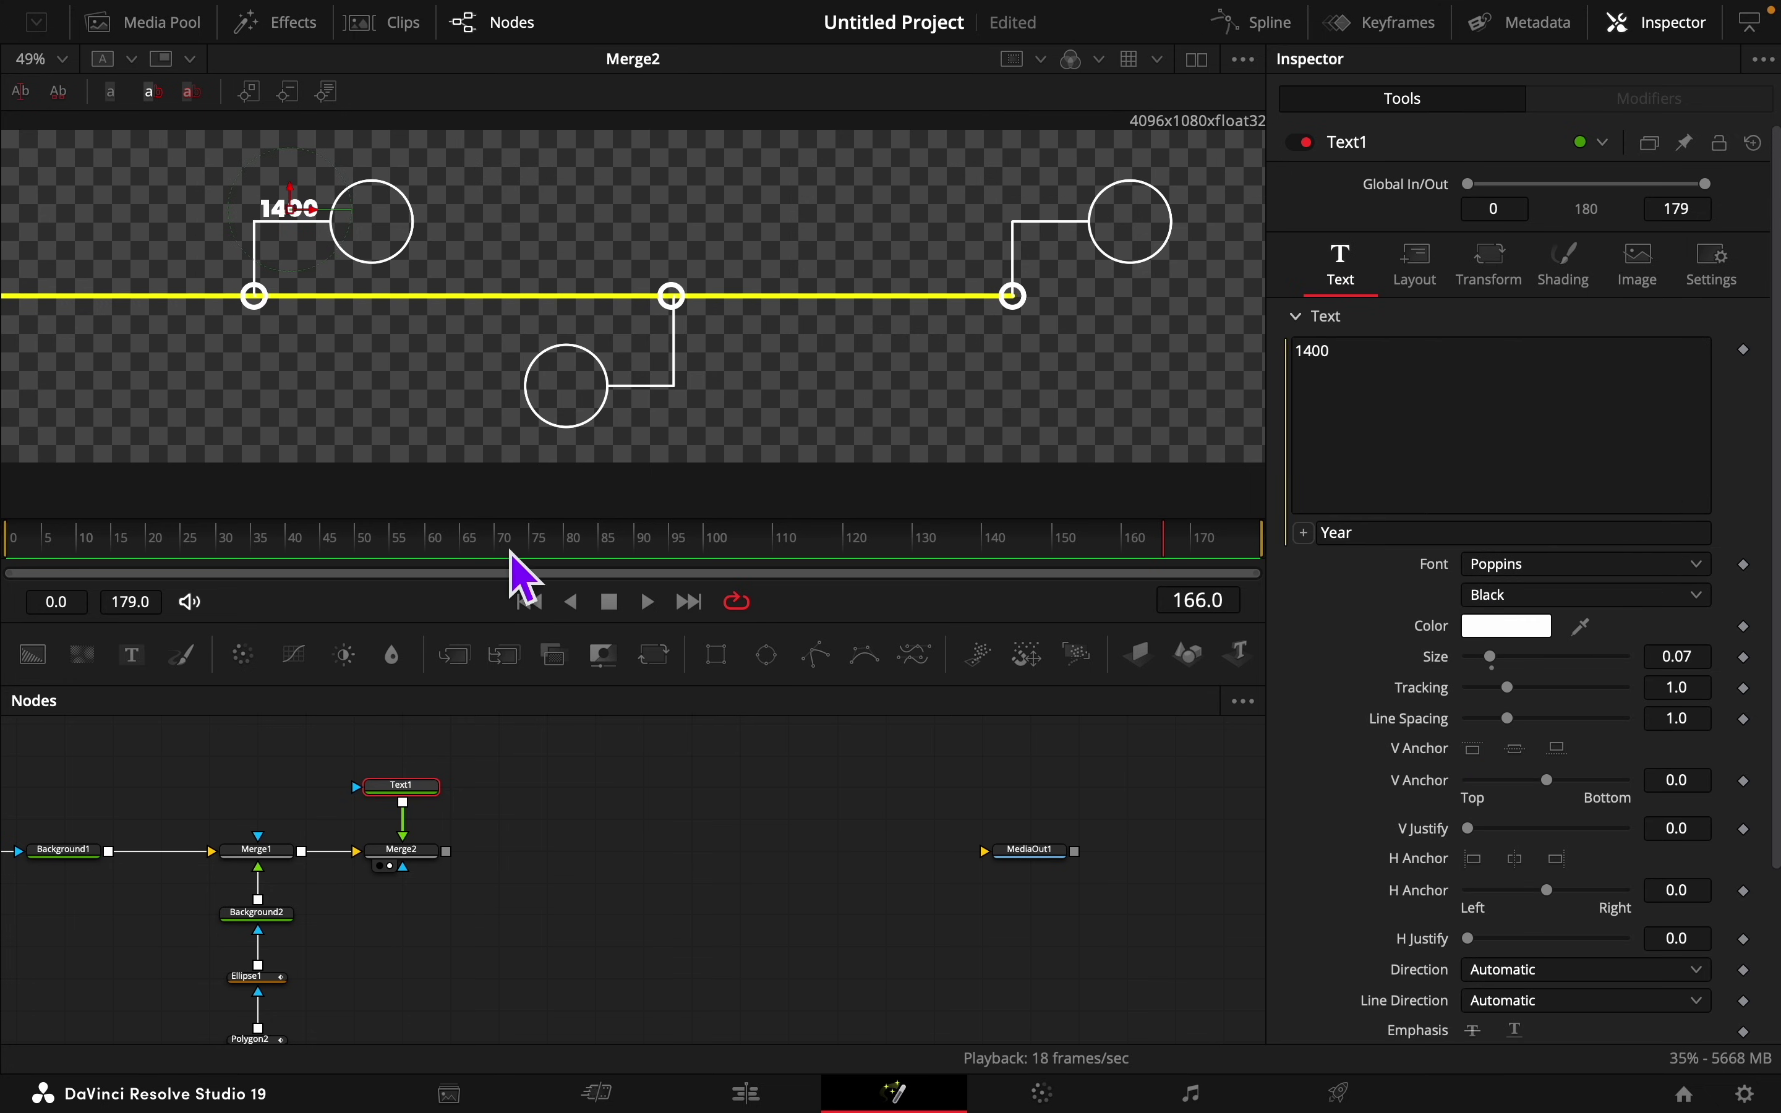
drag(509, 550, 297, 554)
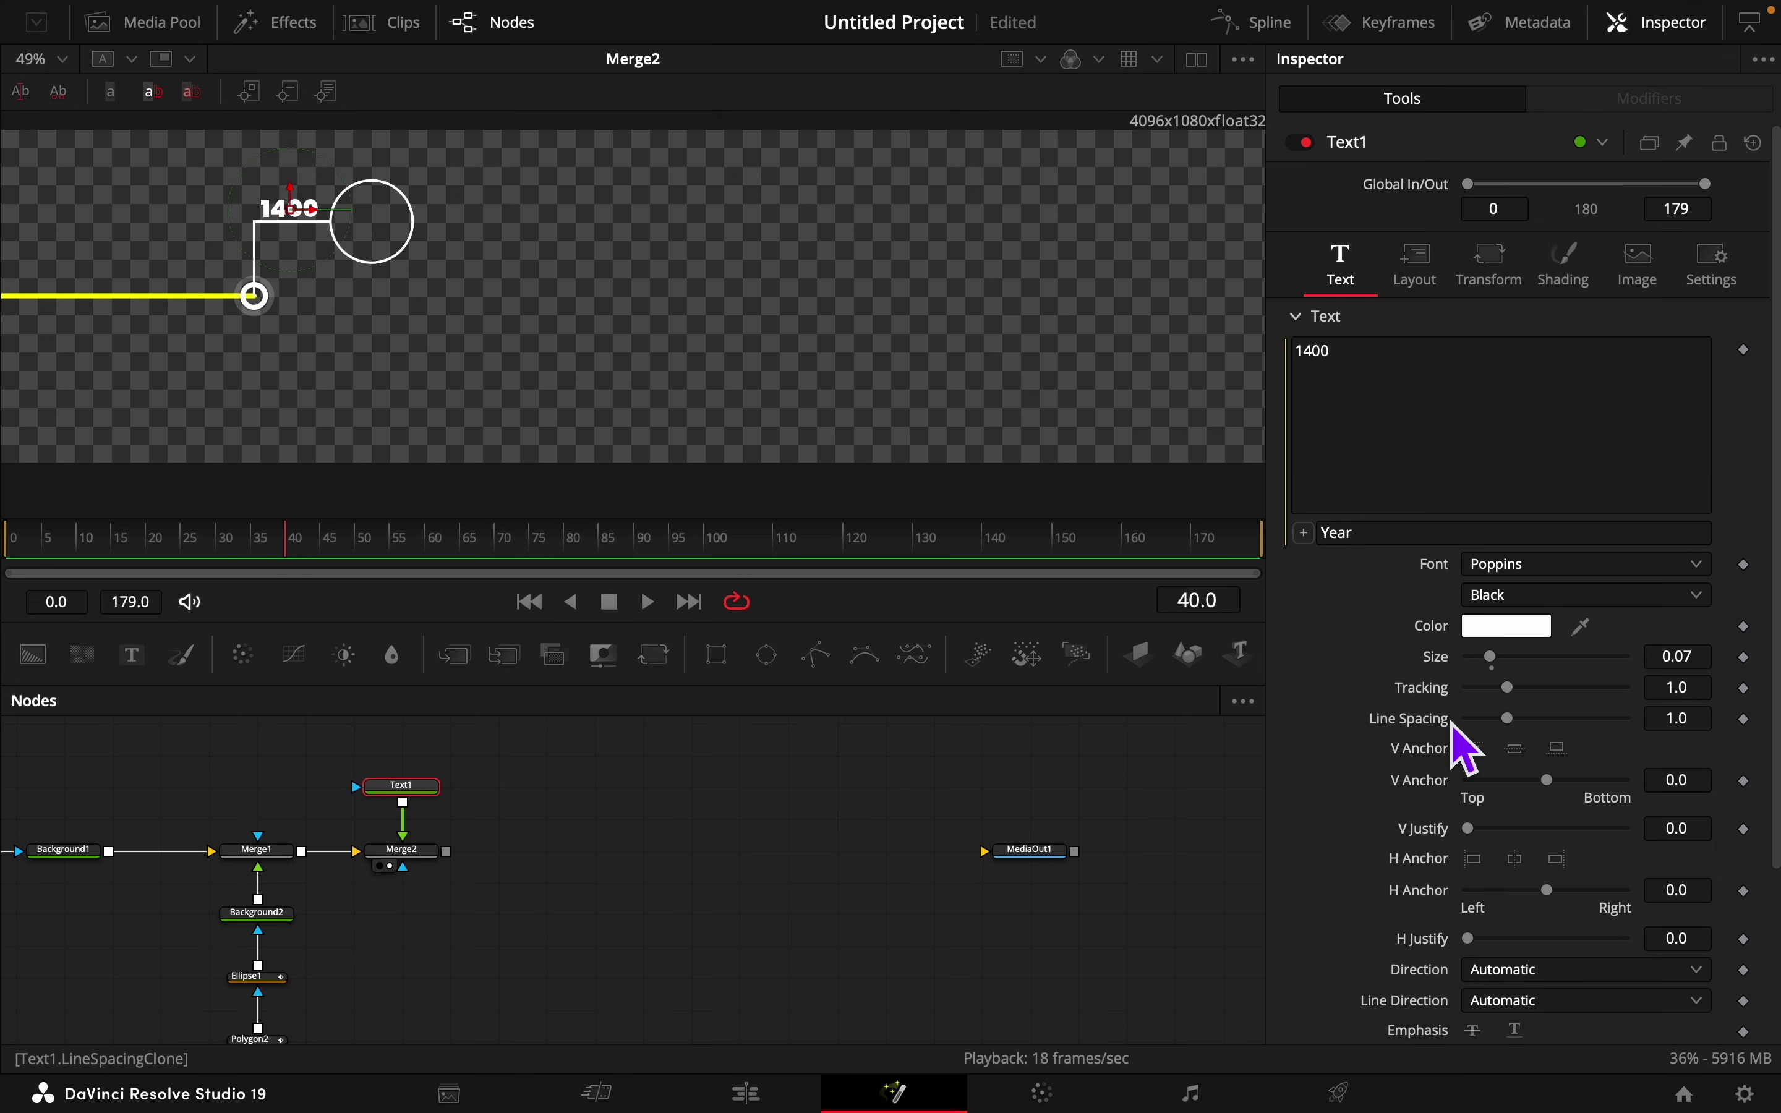
scroll(1447, 719, down, 5)
click(1746, 1019)
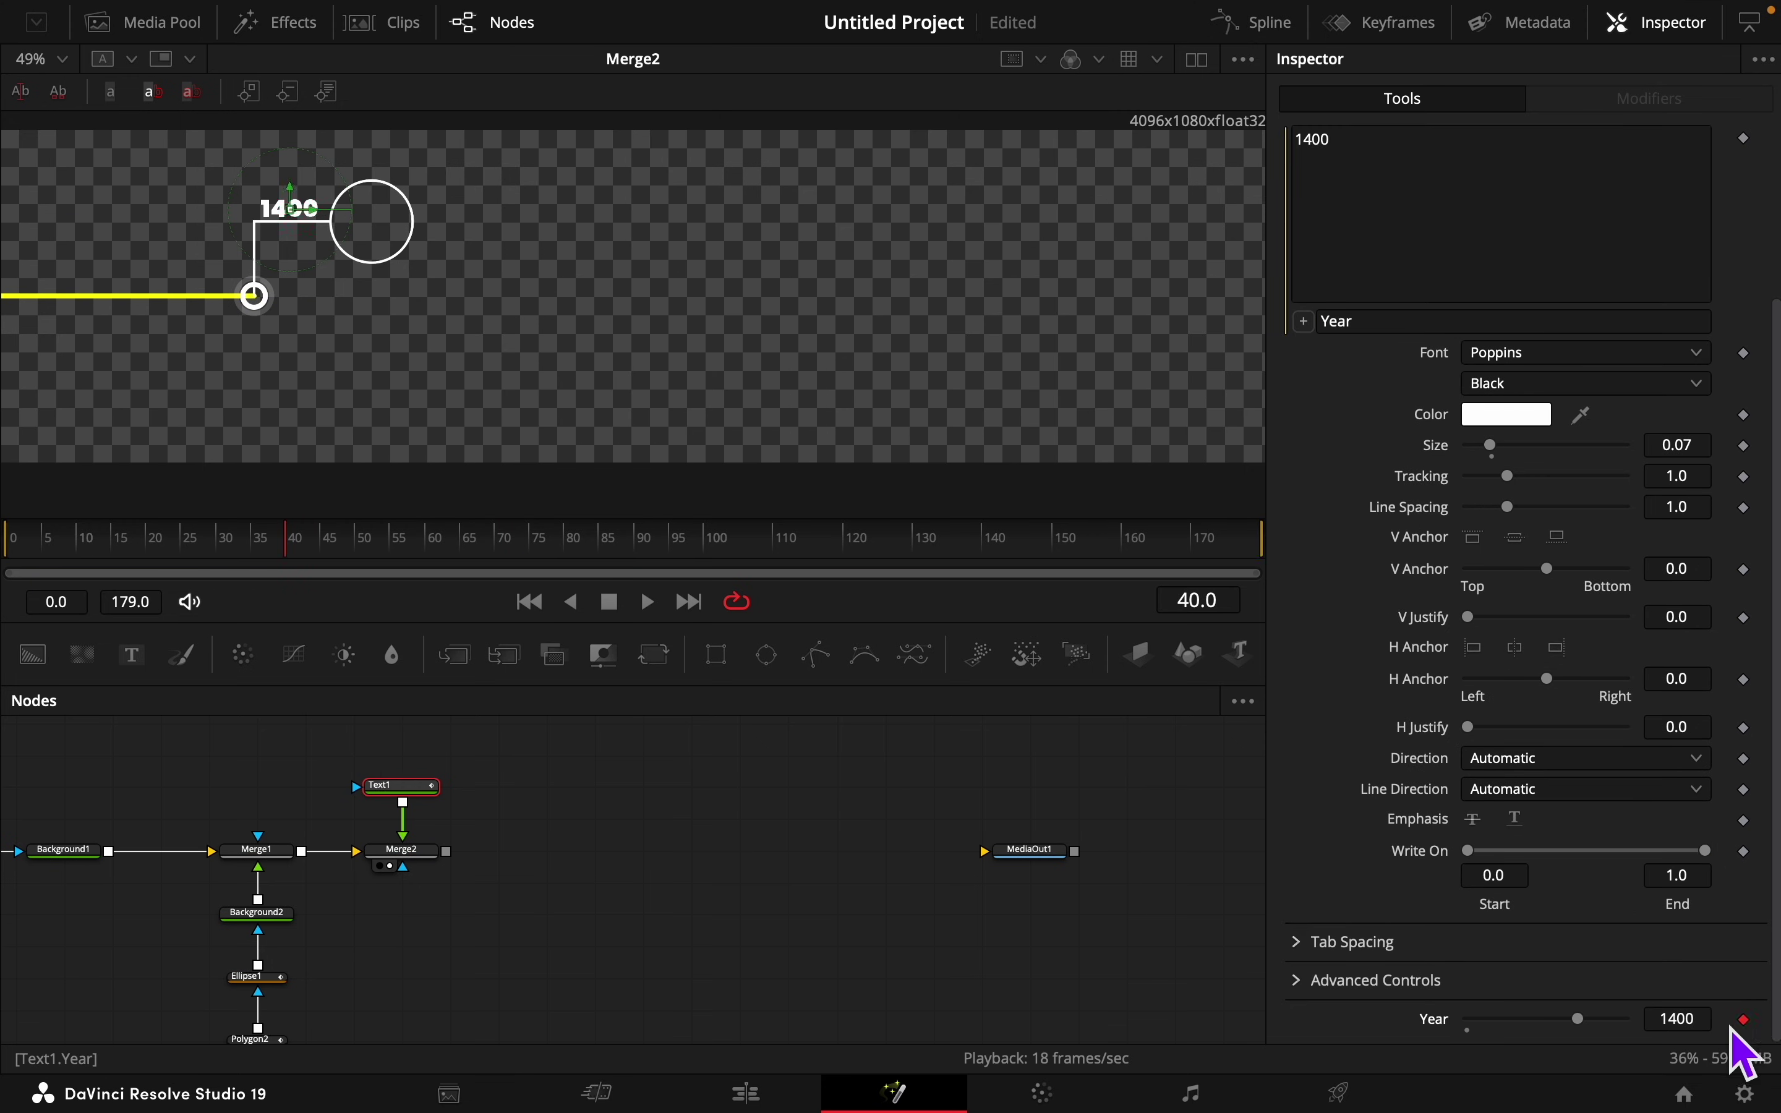
drag(1579, 1021, 1387, 1042)
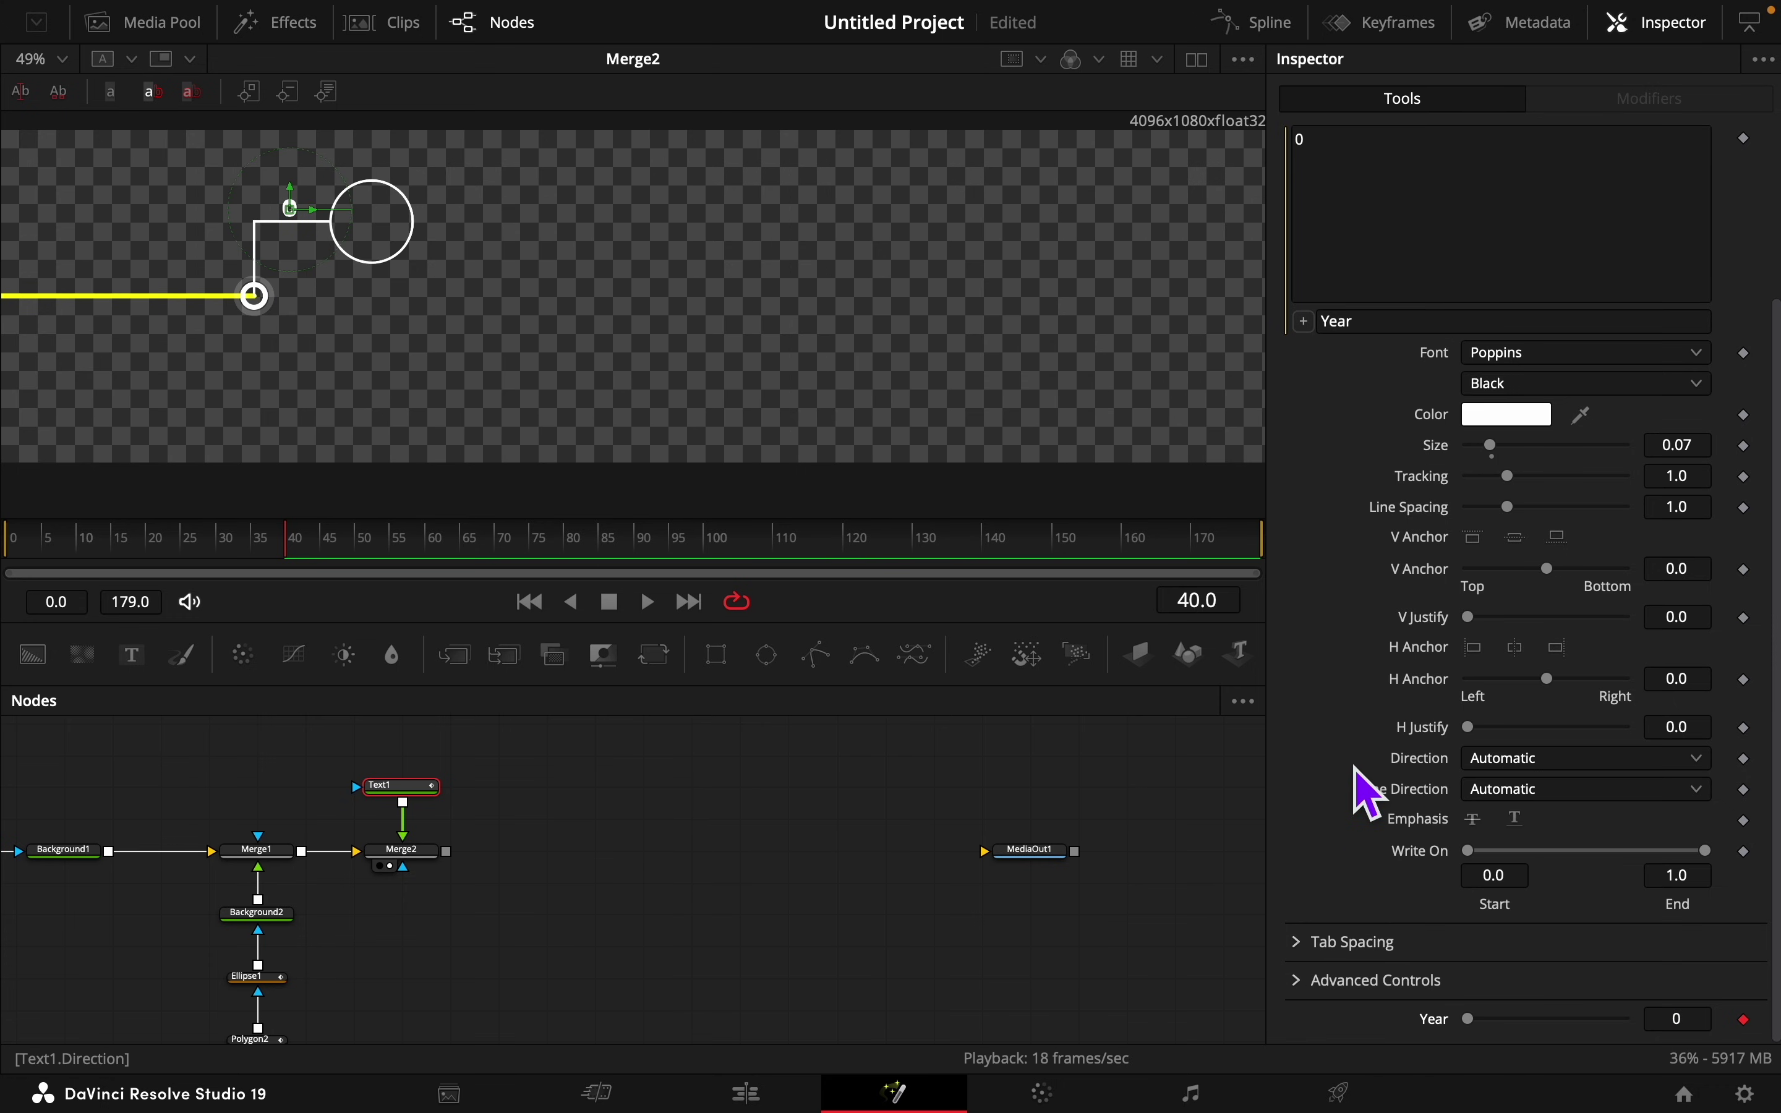
Step: Keyframe the Year value of Text1 to 1648 at frame 50
click(356, 551)
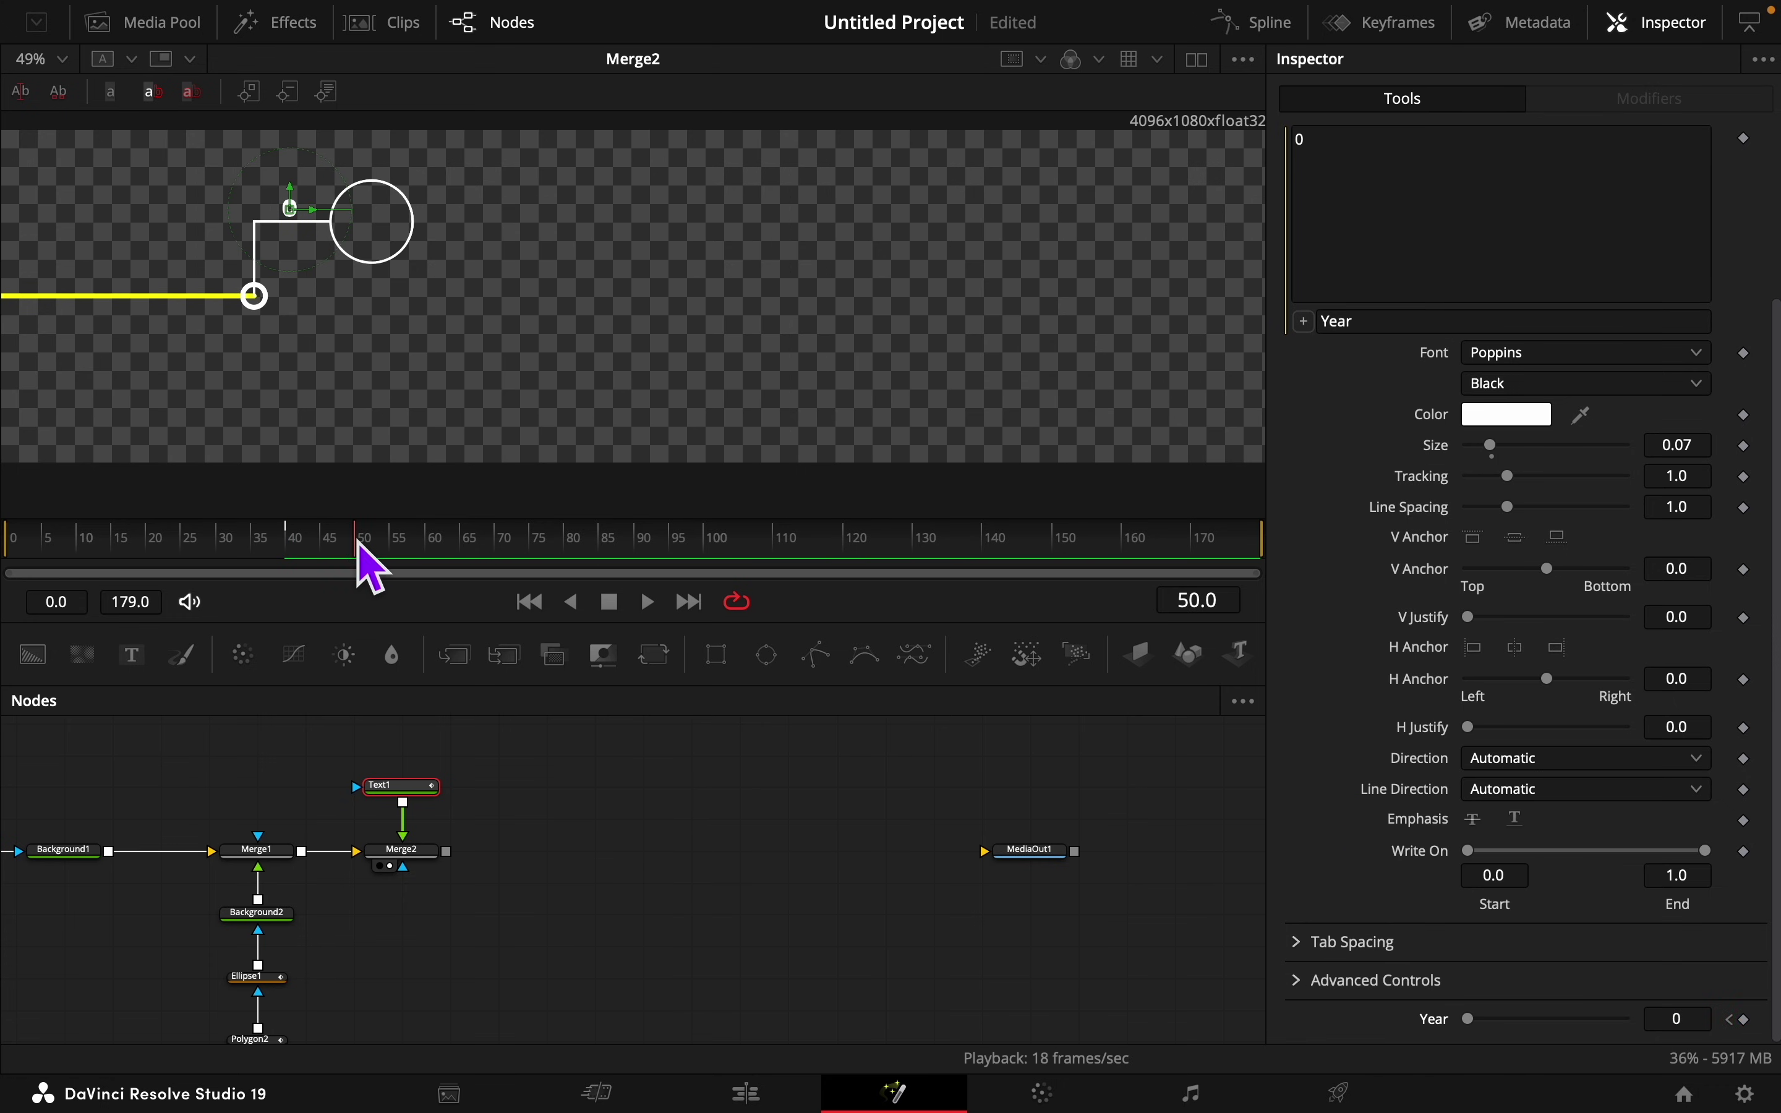
drag(1470, 1019, 1777, 1030)
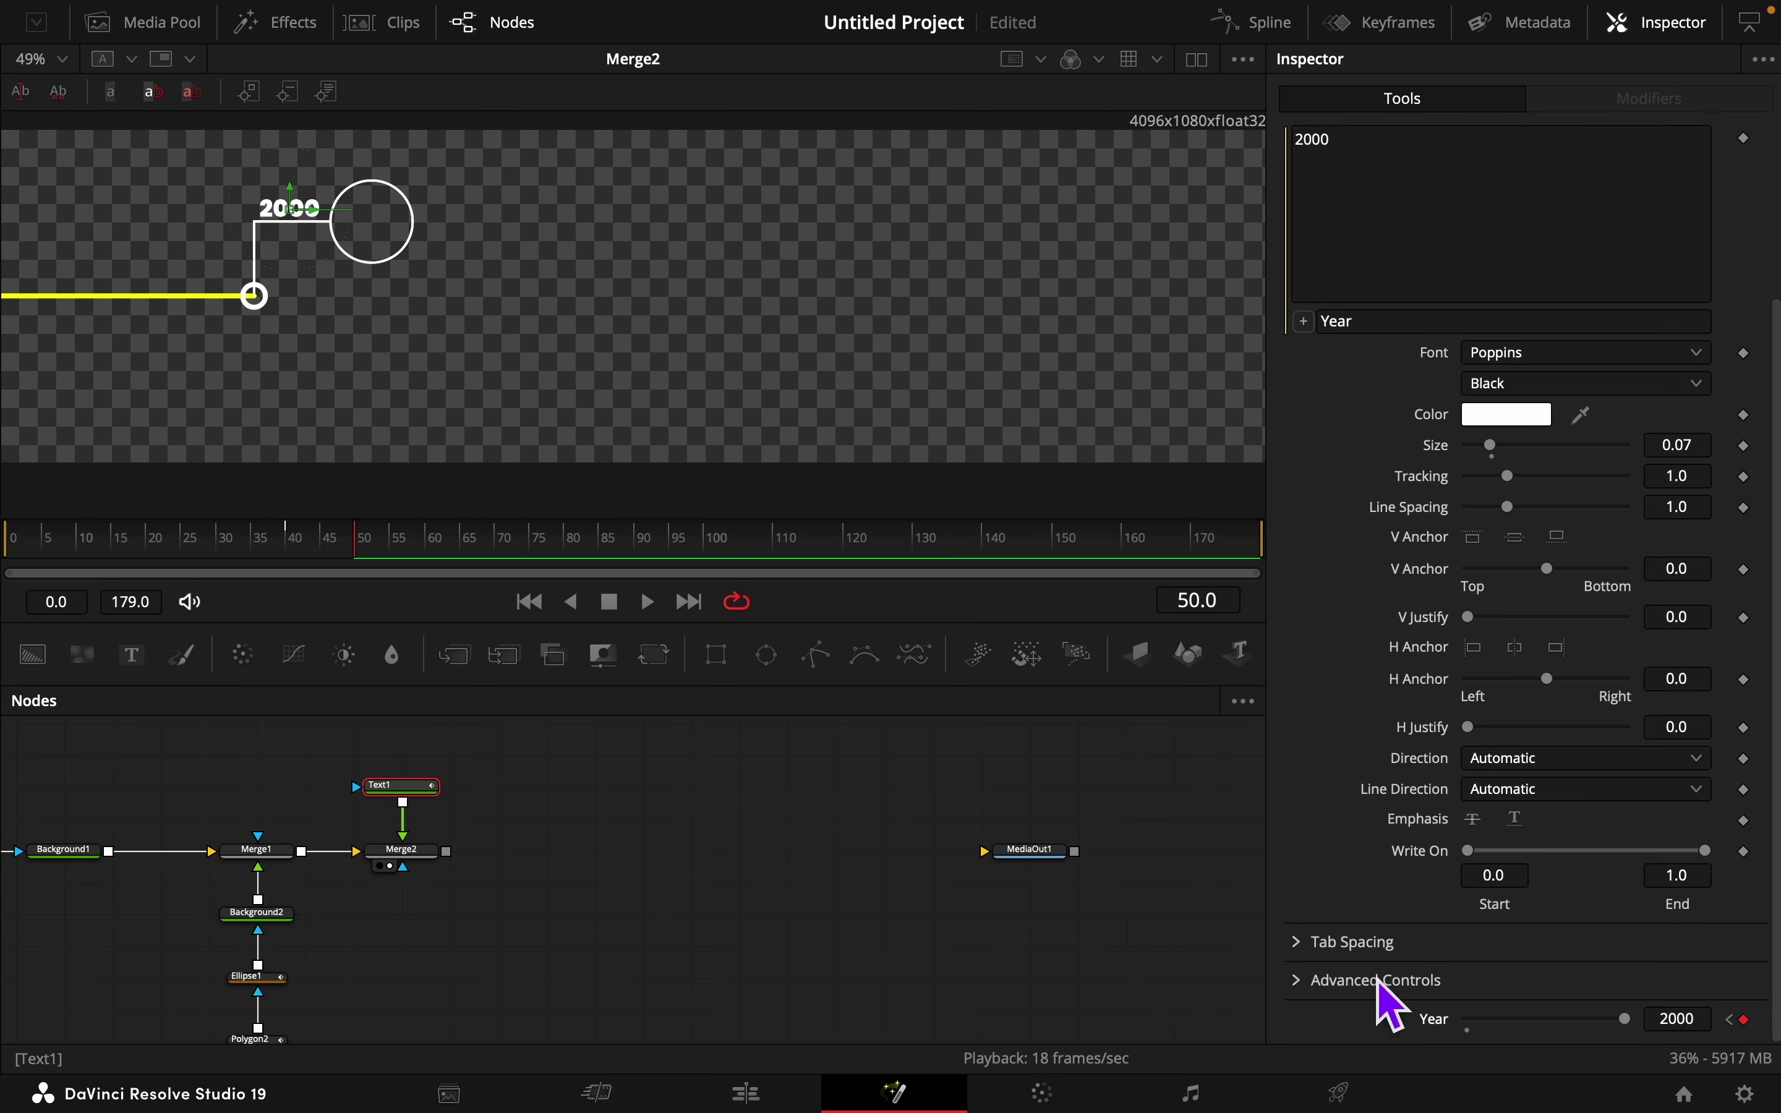
click(1692, 1019)
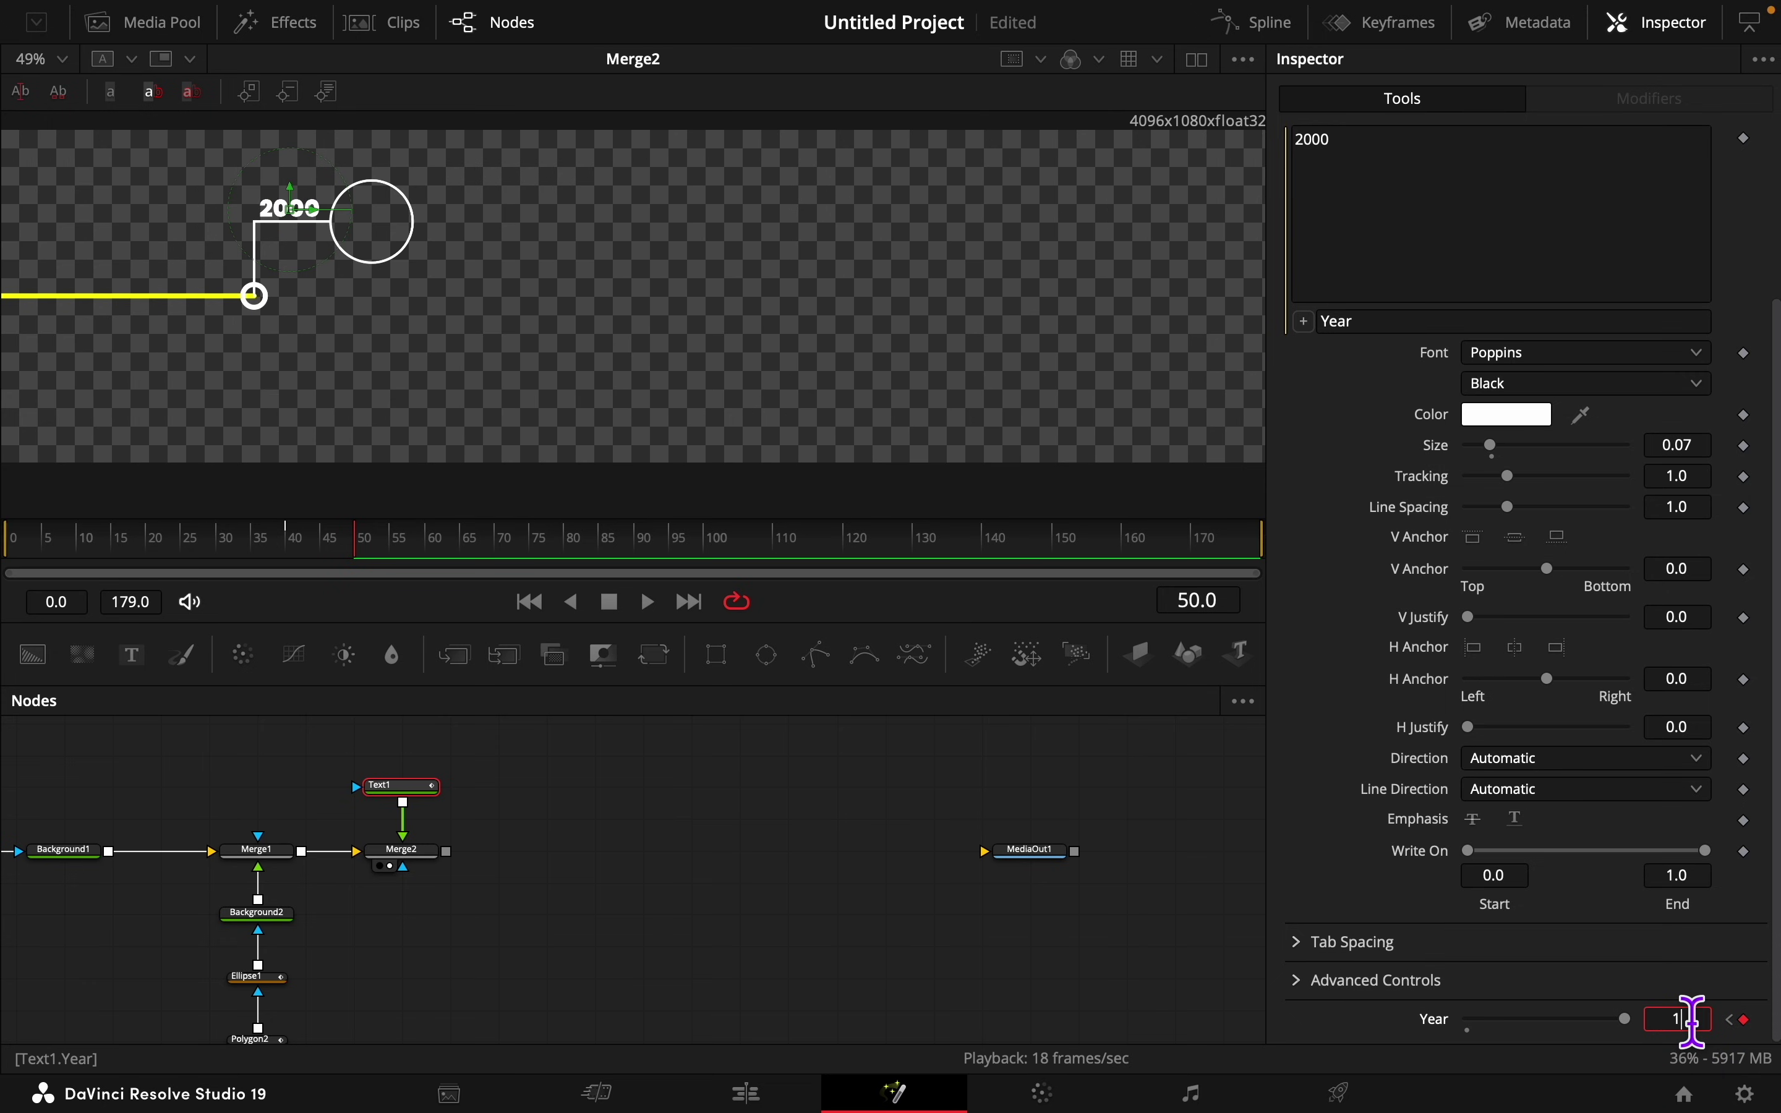
text(1648)
key(Tab)
click(1317, 831)
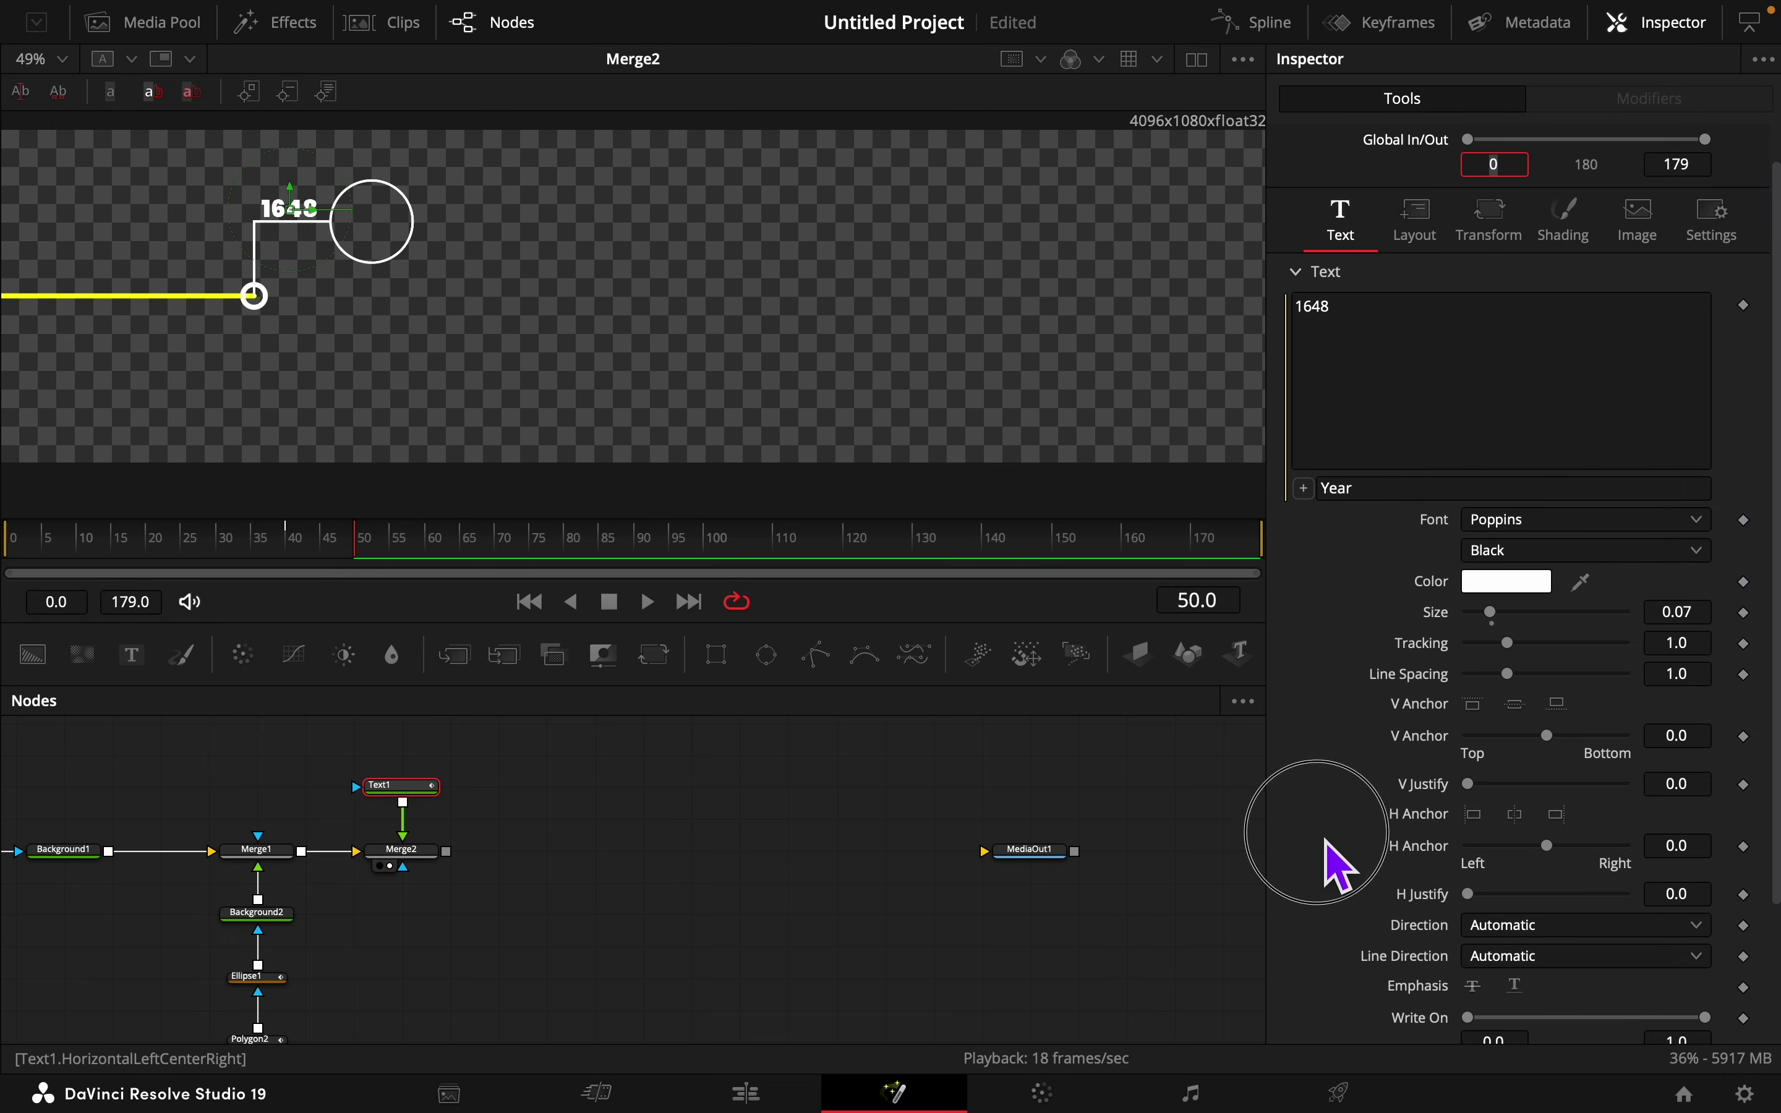
Step: Keyframe the year text's shading opacity to 1.0 at frame 40 and 0.0 at frame 39
key(alt+bracketleft)
click(1565, 221)
click(1743, 471)
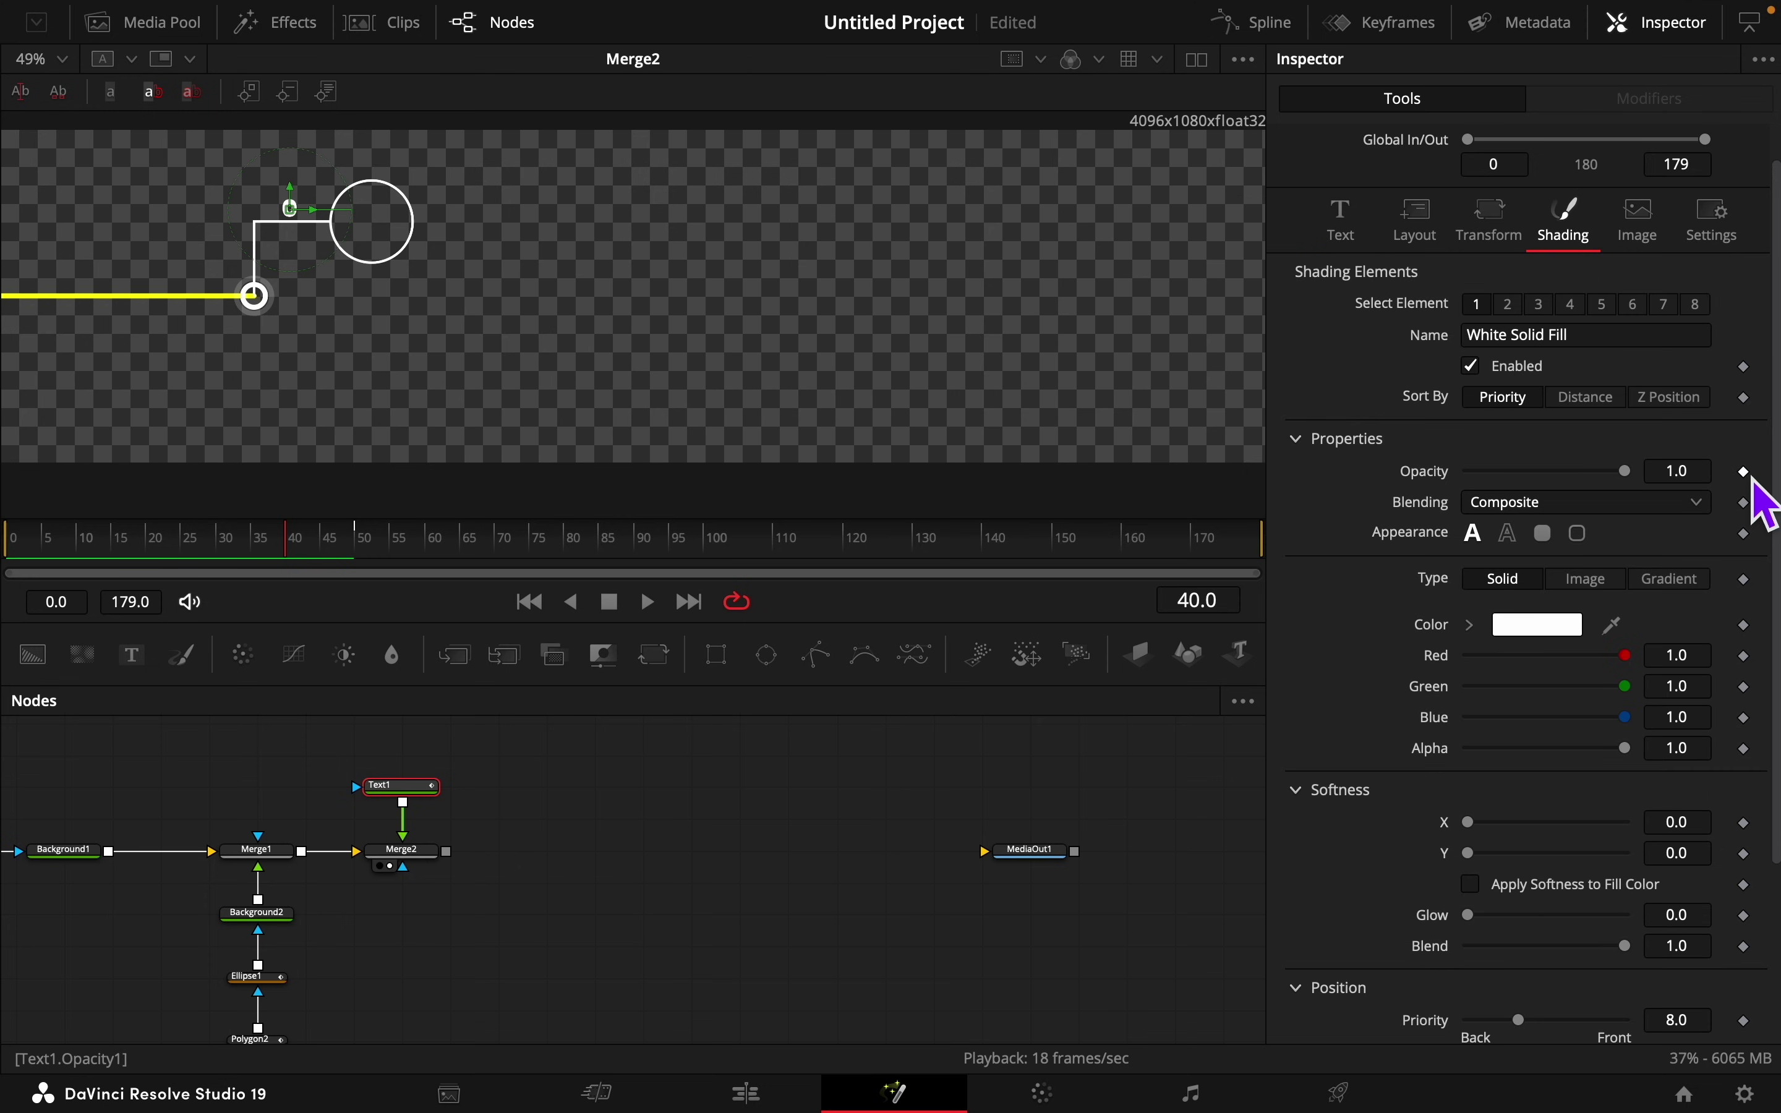
key(Left)
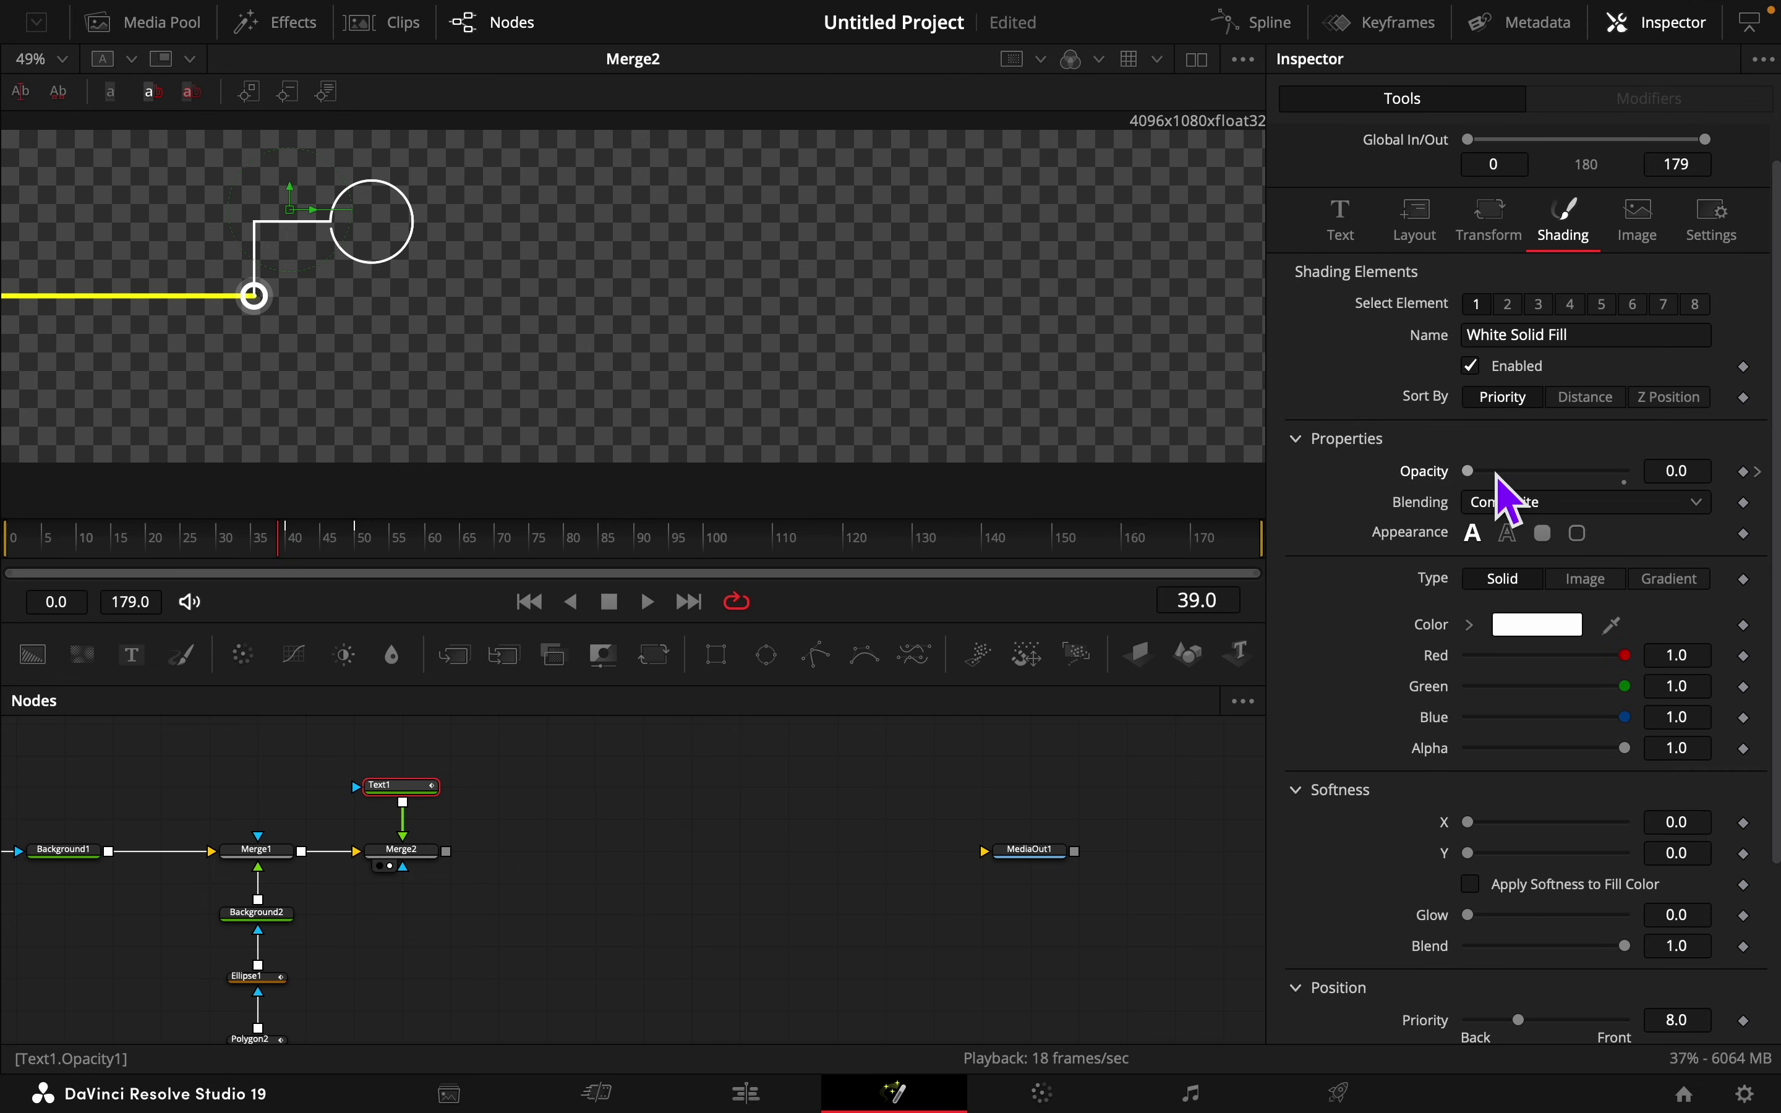
click(1759, 471)
Step: Smooth the Year spline, stretch the frame 50 keyframe's handle back to frame 40, and preview the counting animation
click(1260, 23)
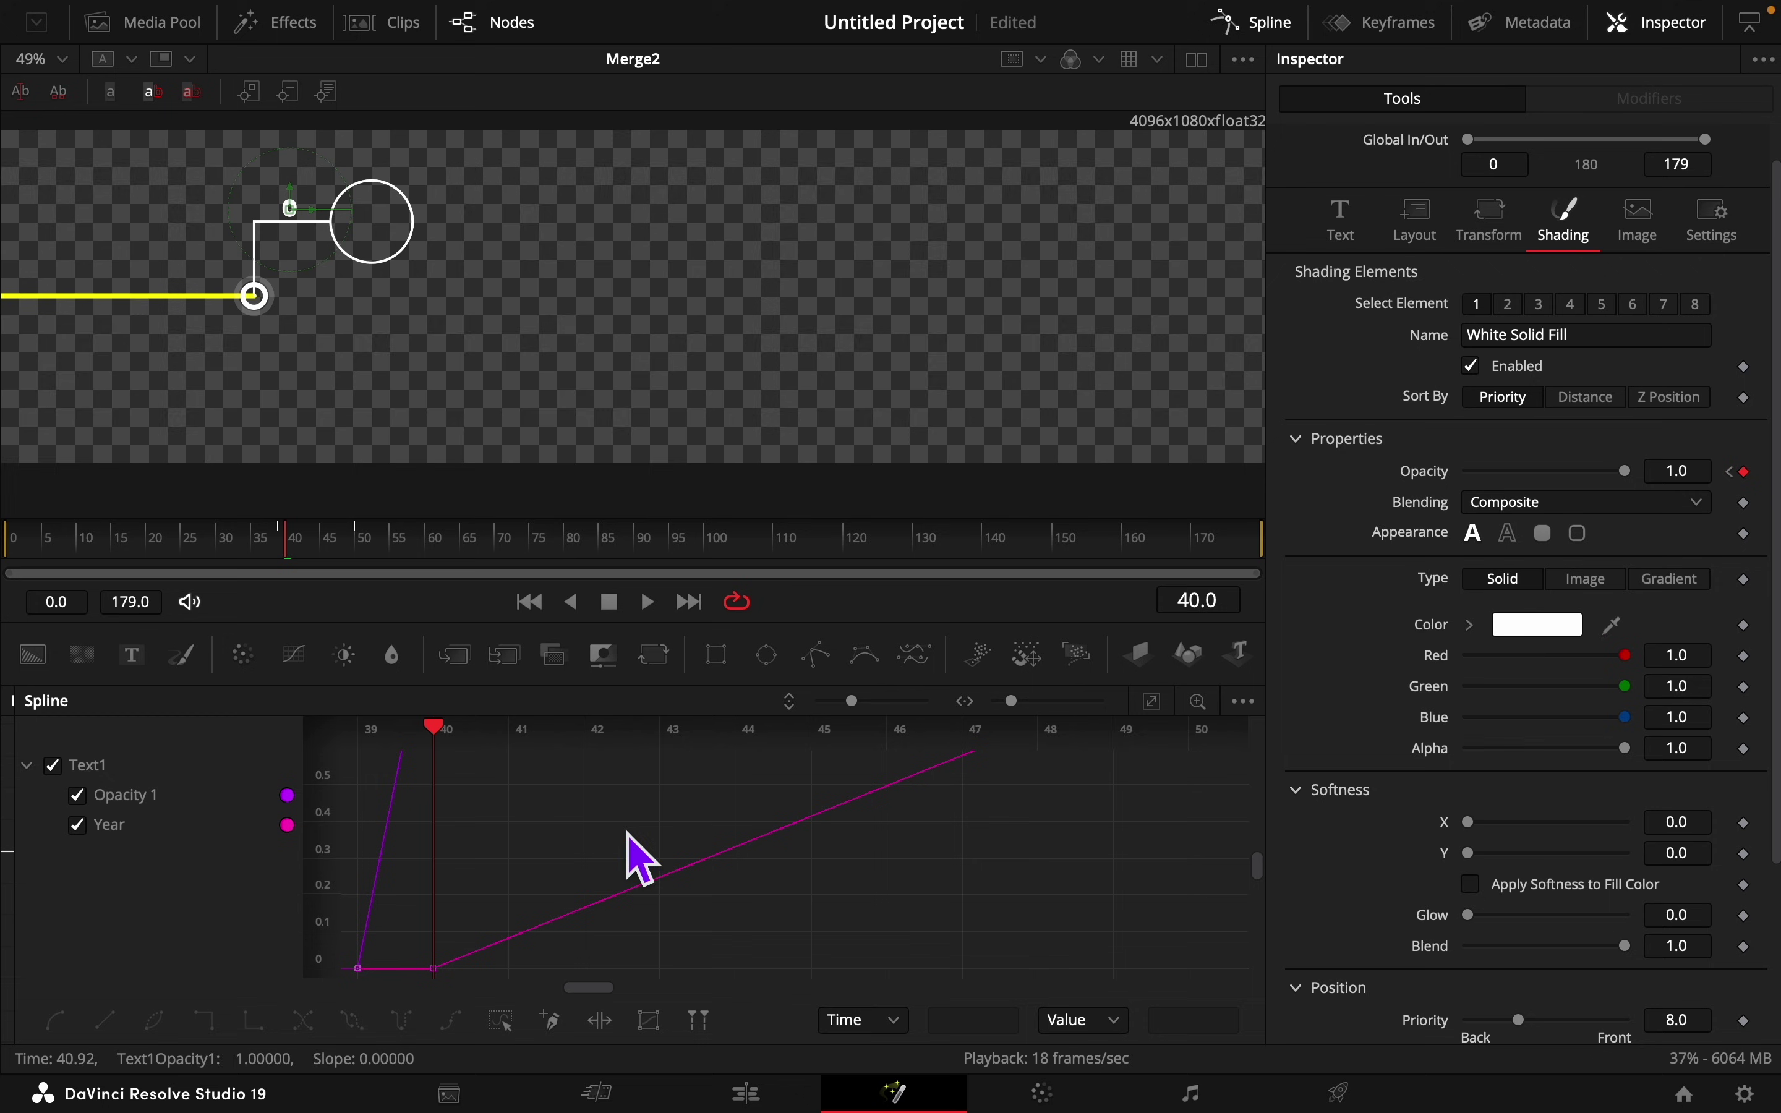
click(78, 796)
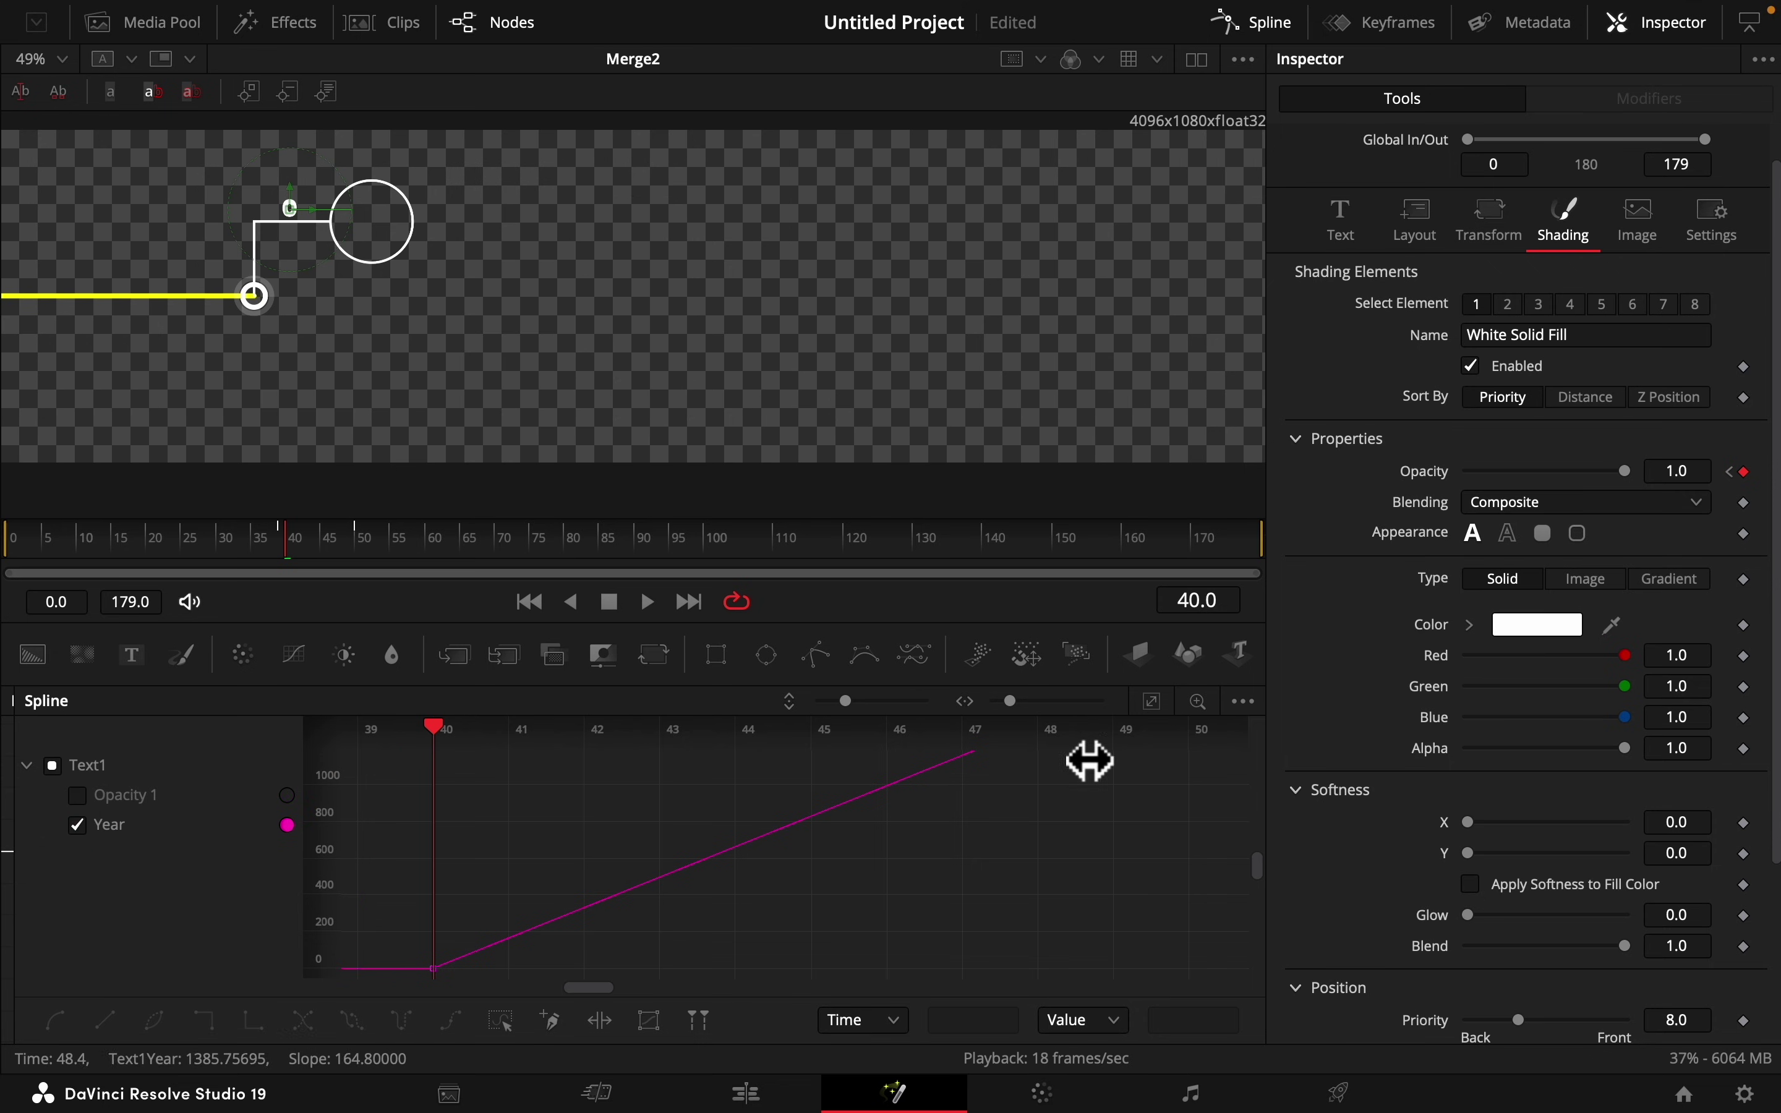
click(1153, 701)
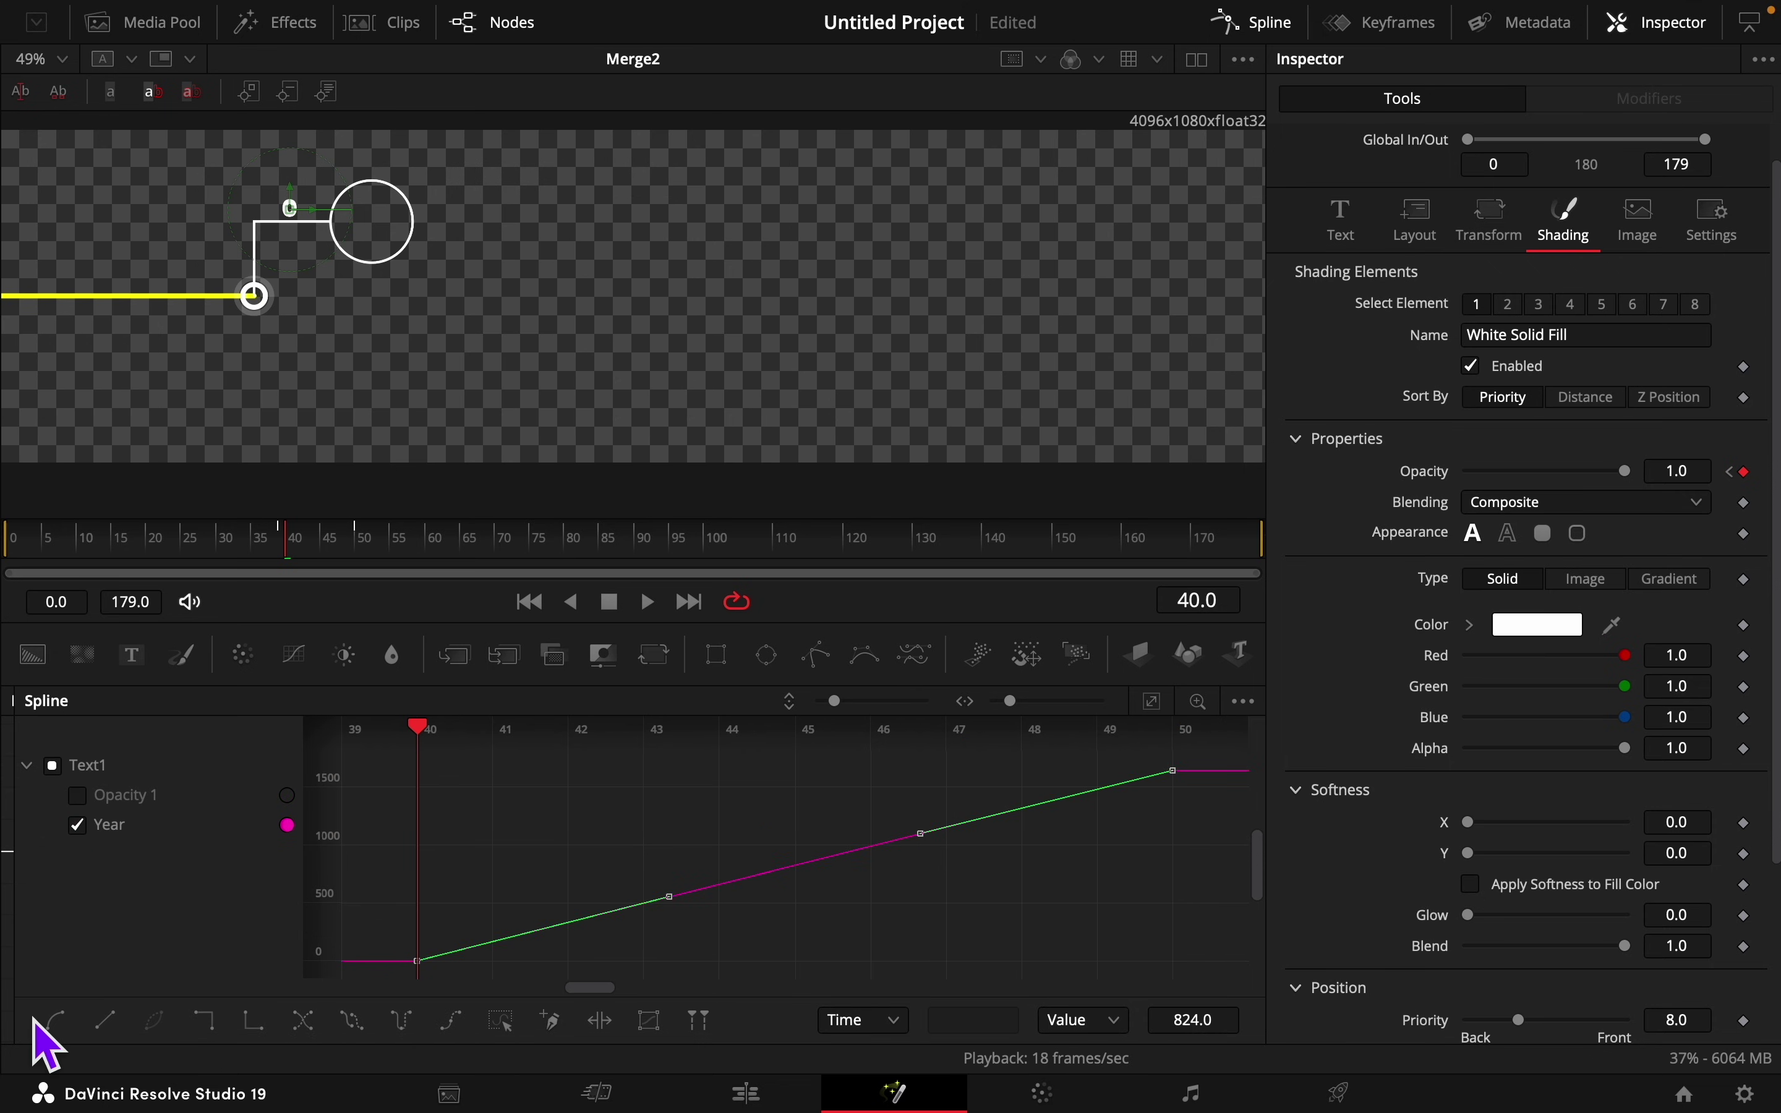
click(55, 1021)
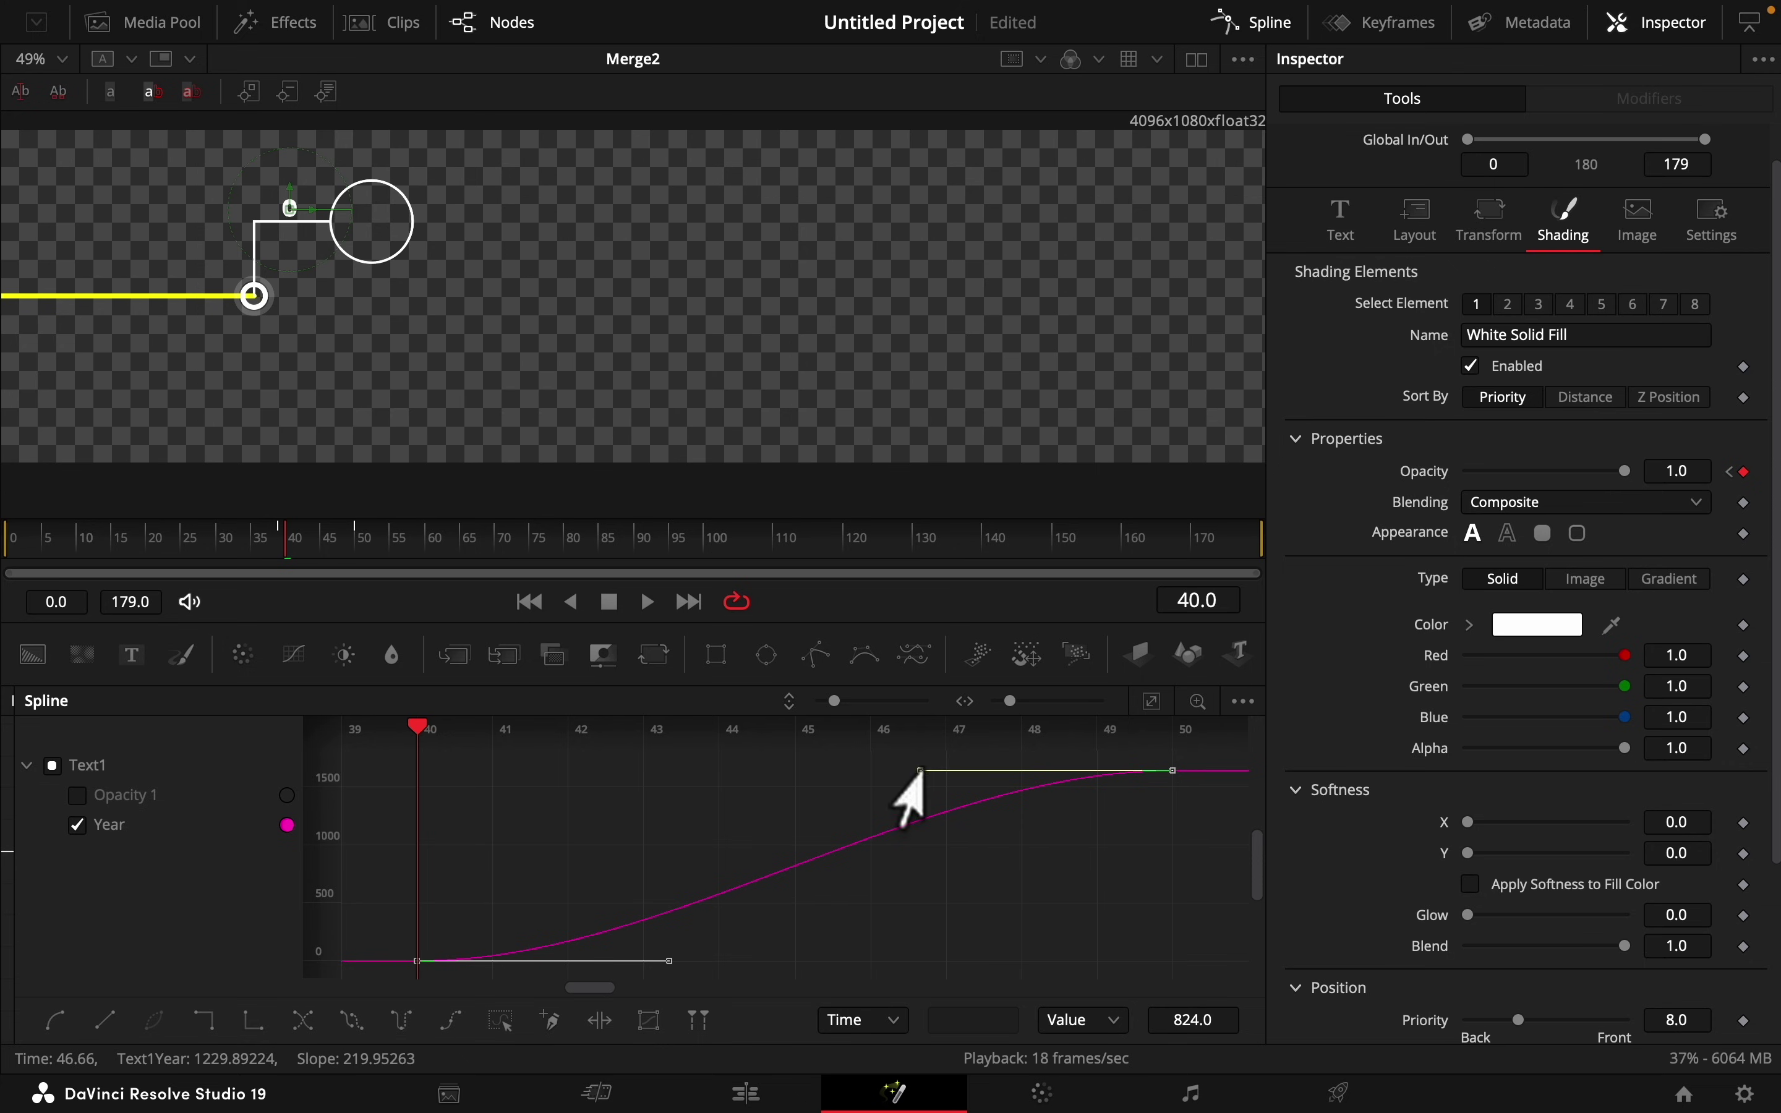
drag(920, 772, 409, 806)
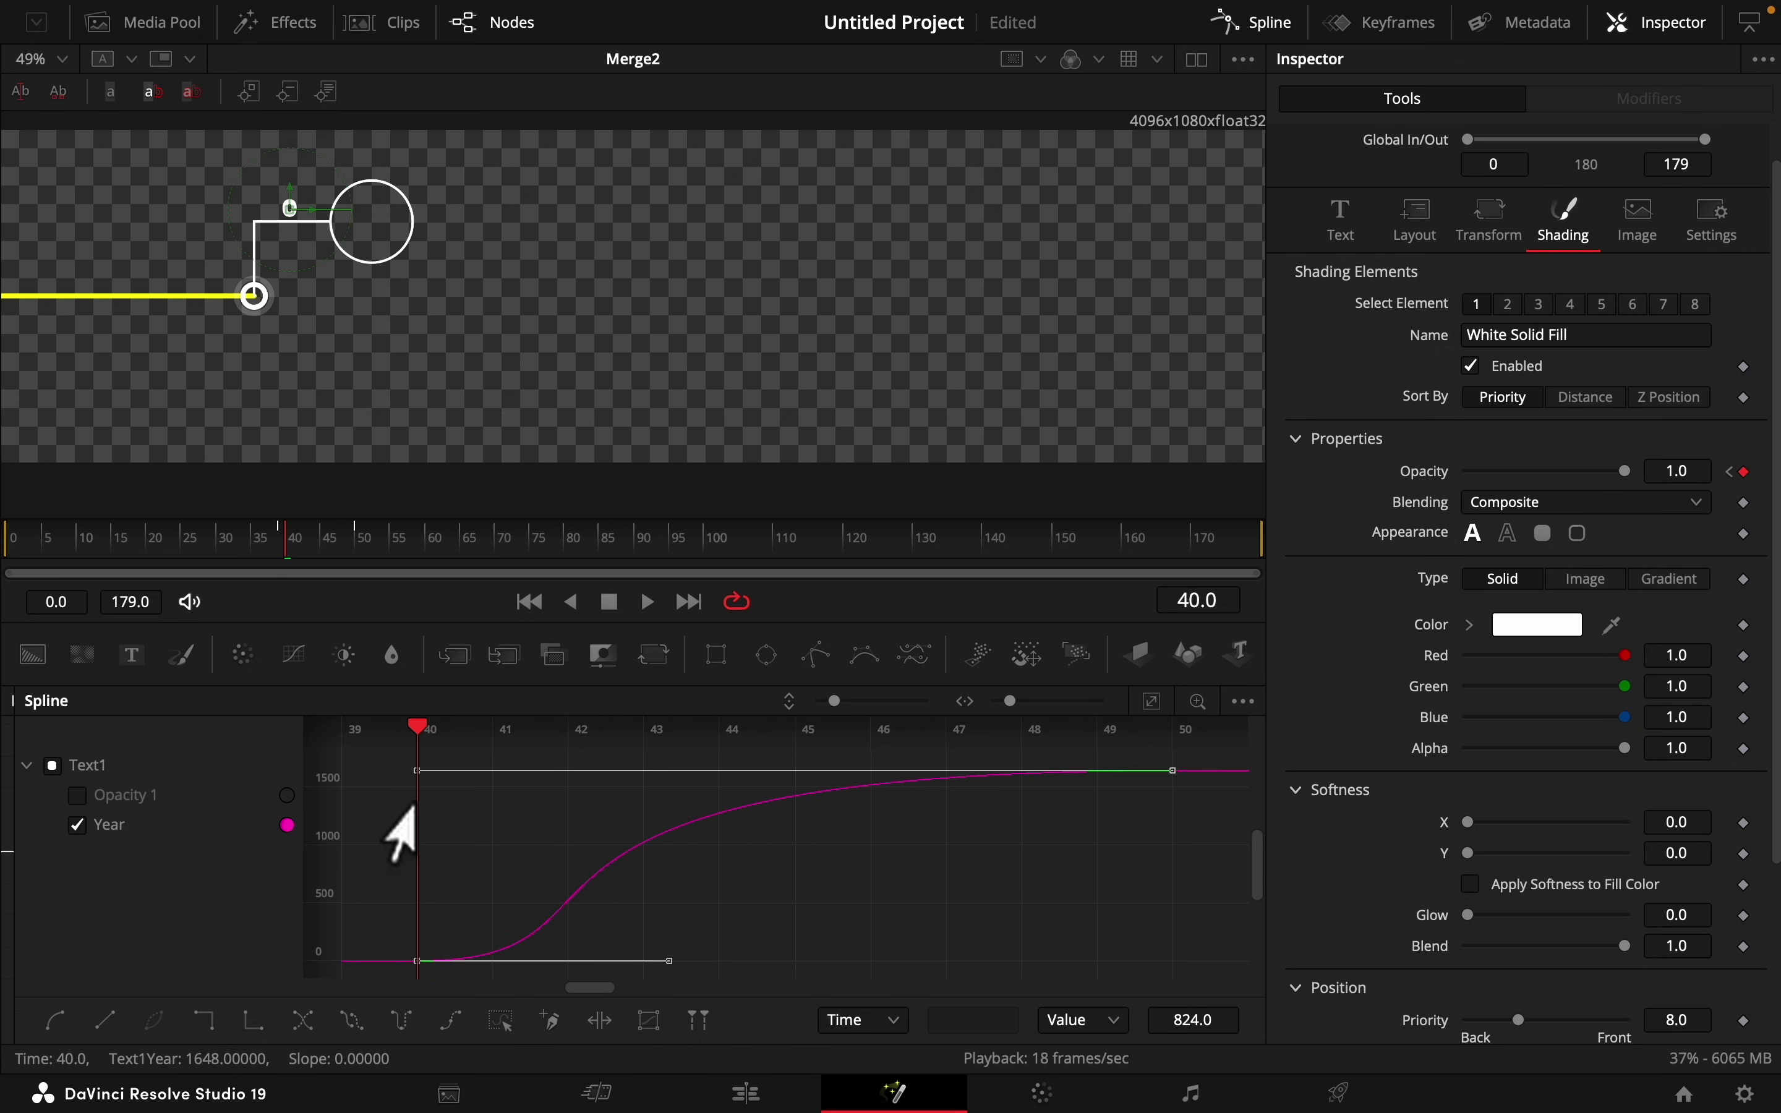
click(1274, 28)
key(space)
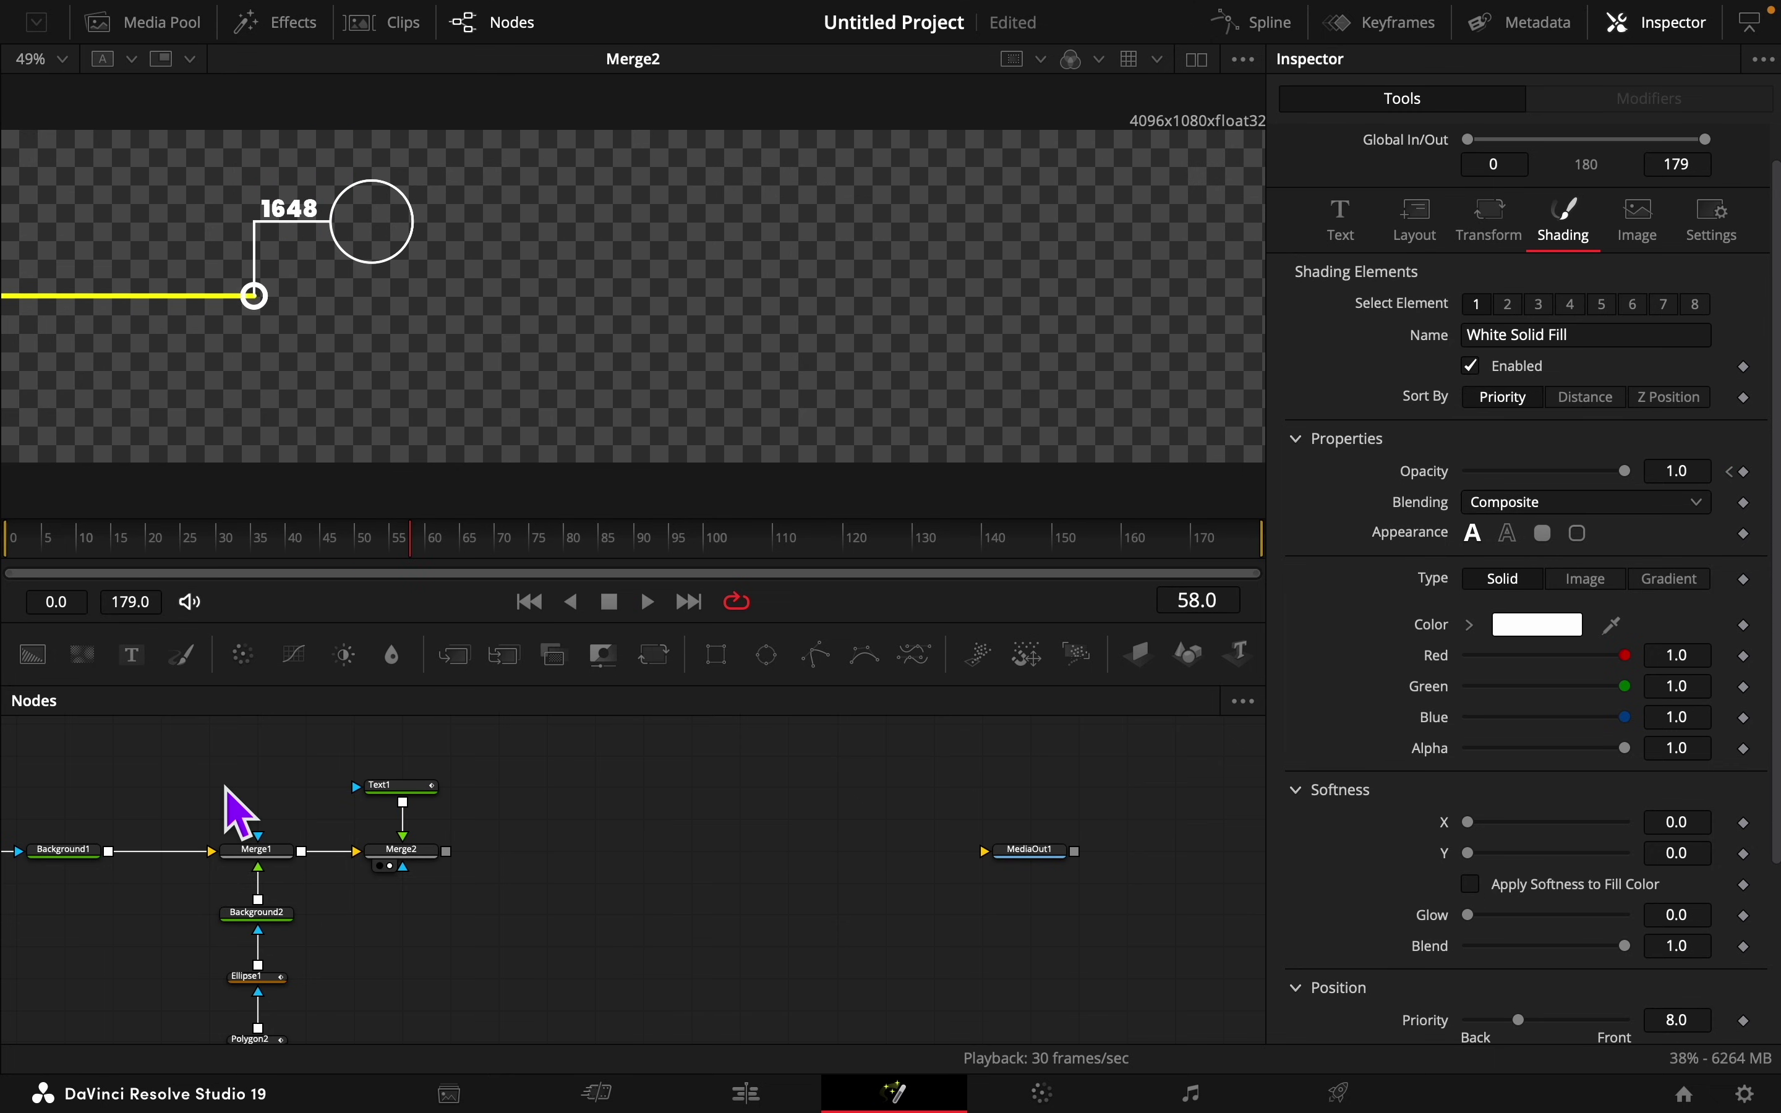
Step: Duplicate the Text1 and Merge2 nodes twice and chain the copied merges after Merge2
click(408, 850)
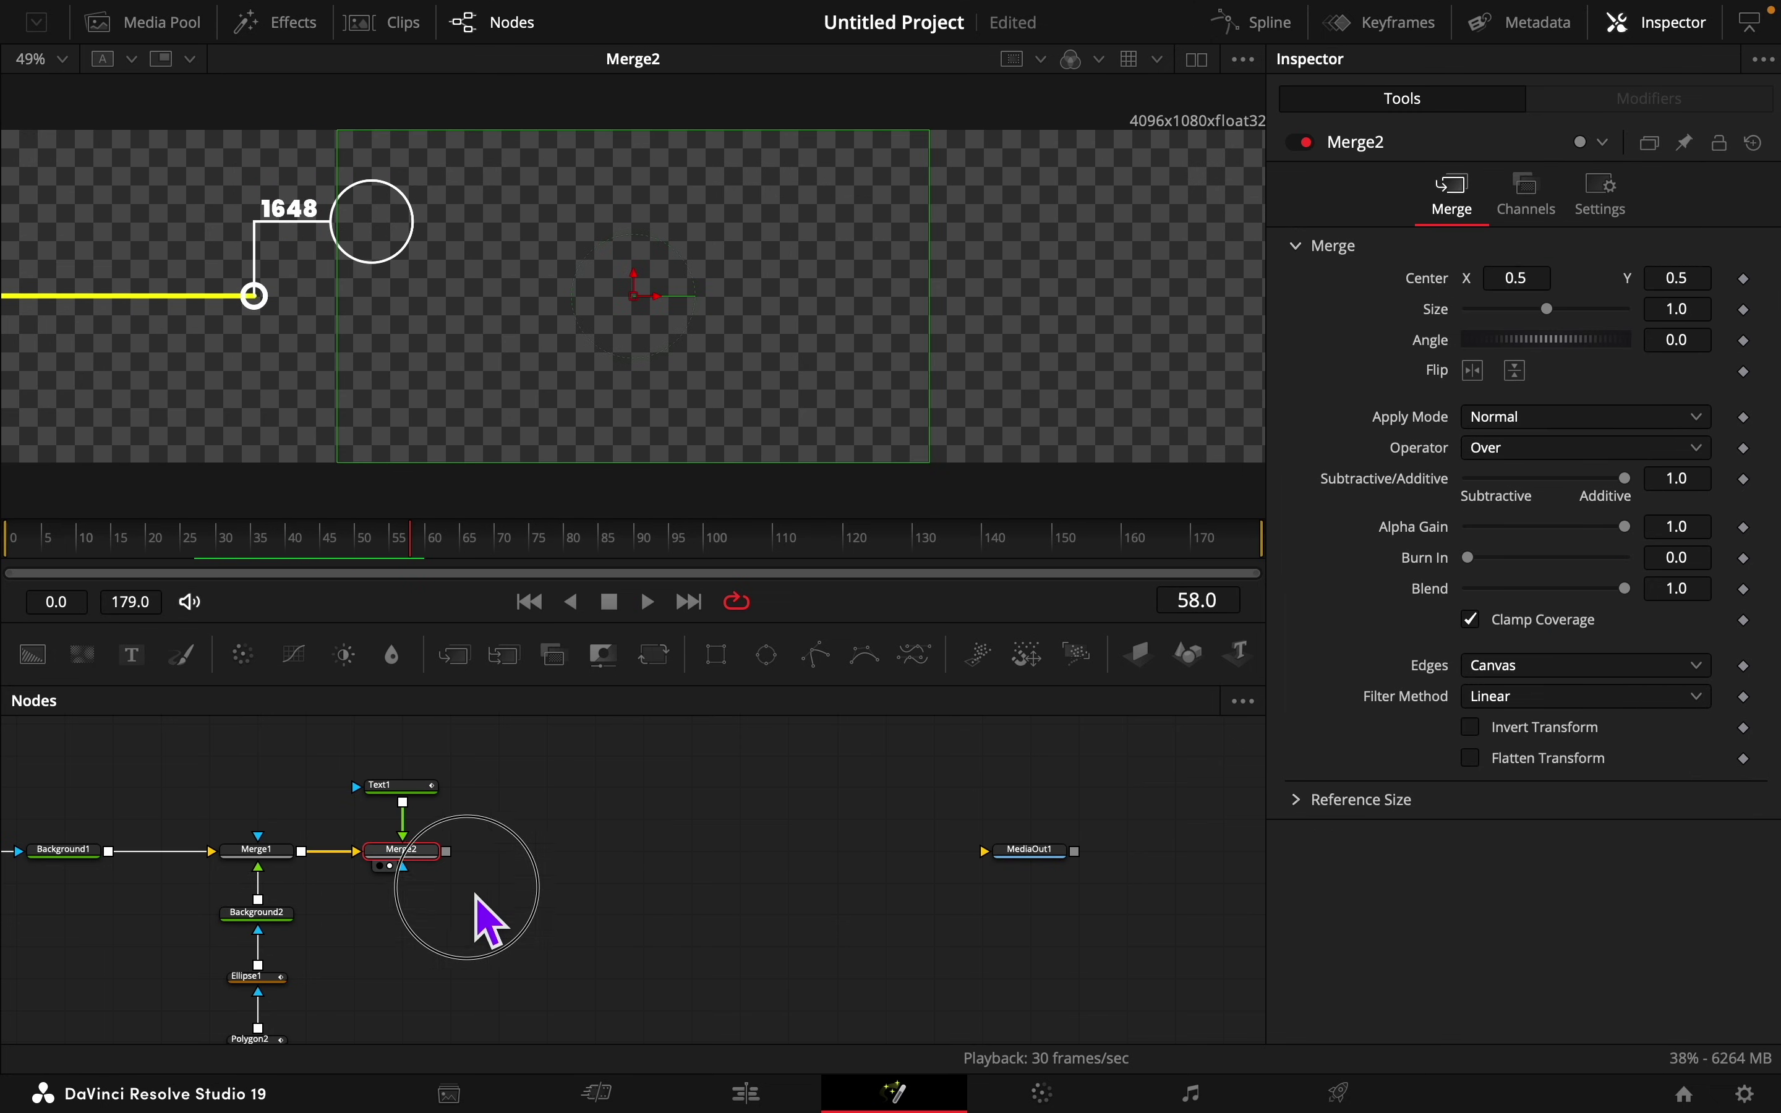
ctrl+click(412, 786)
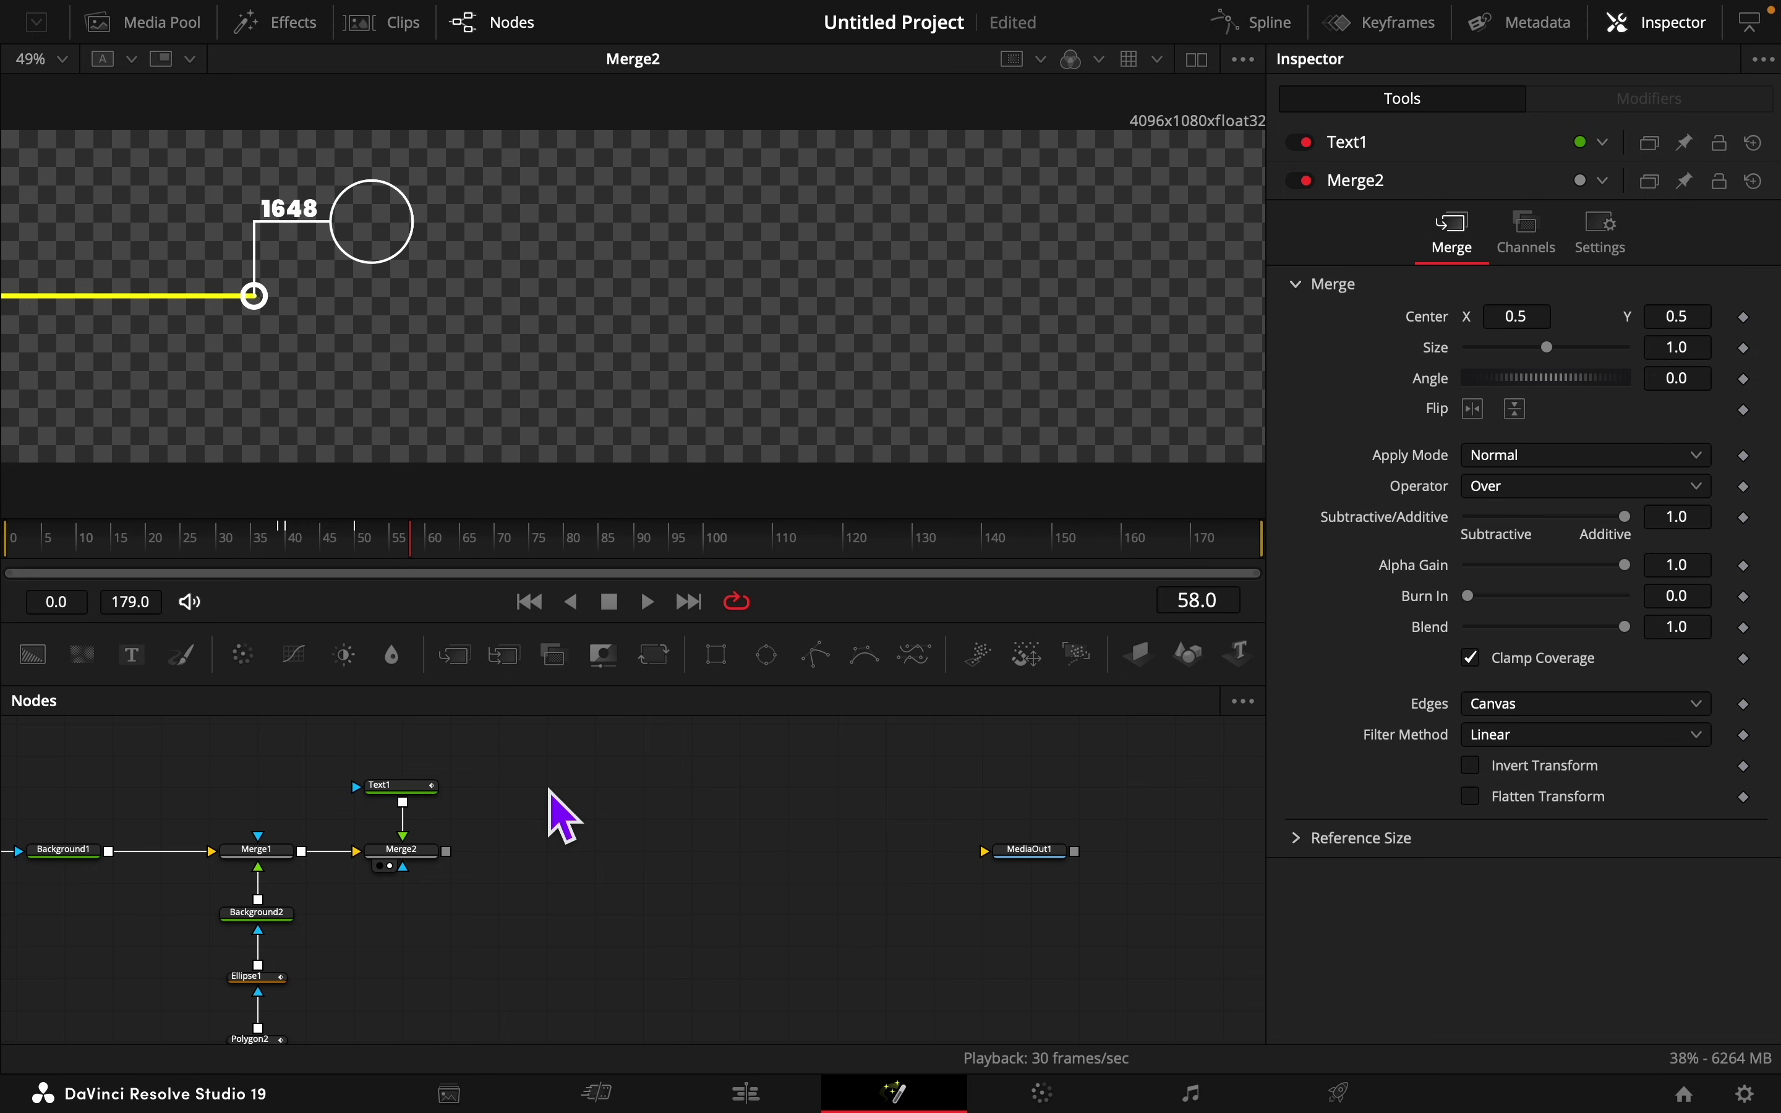
key(ctrl+c)
key(ctrl+v)
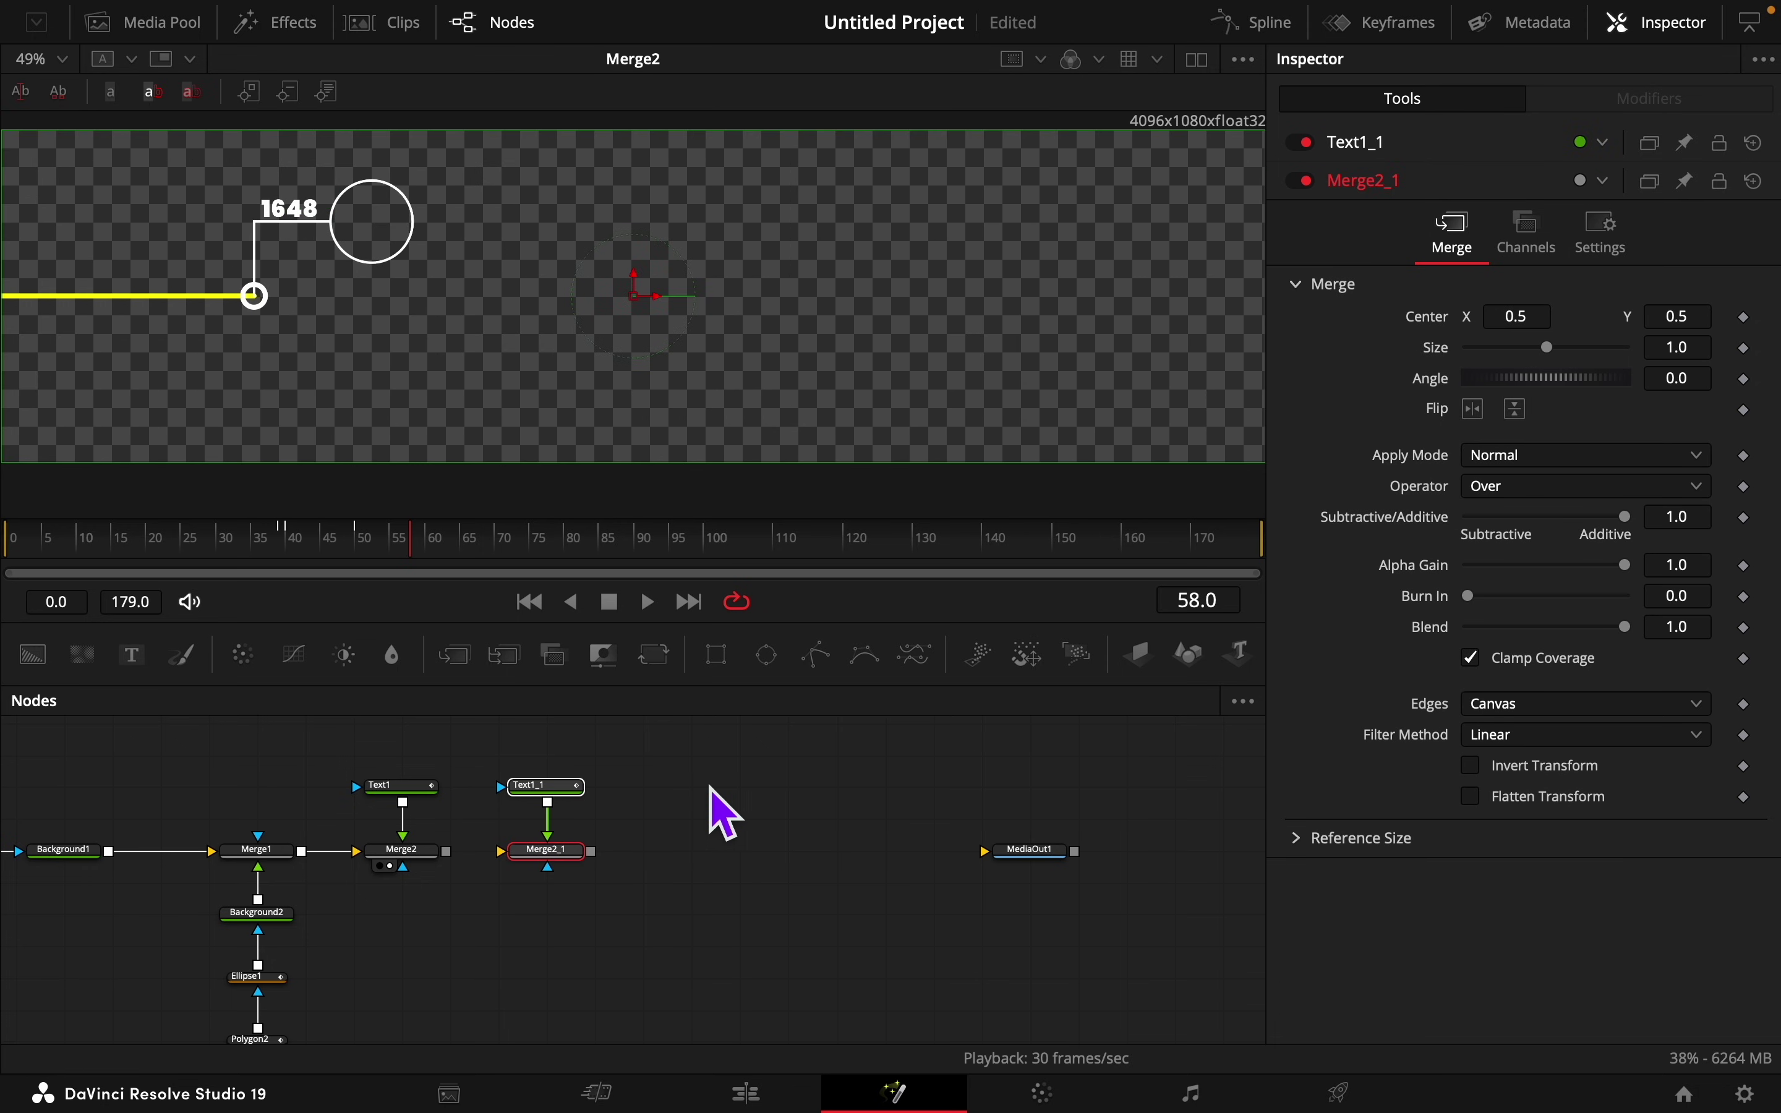
key(ctrl+v)
click(692, 786)
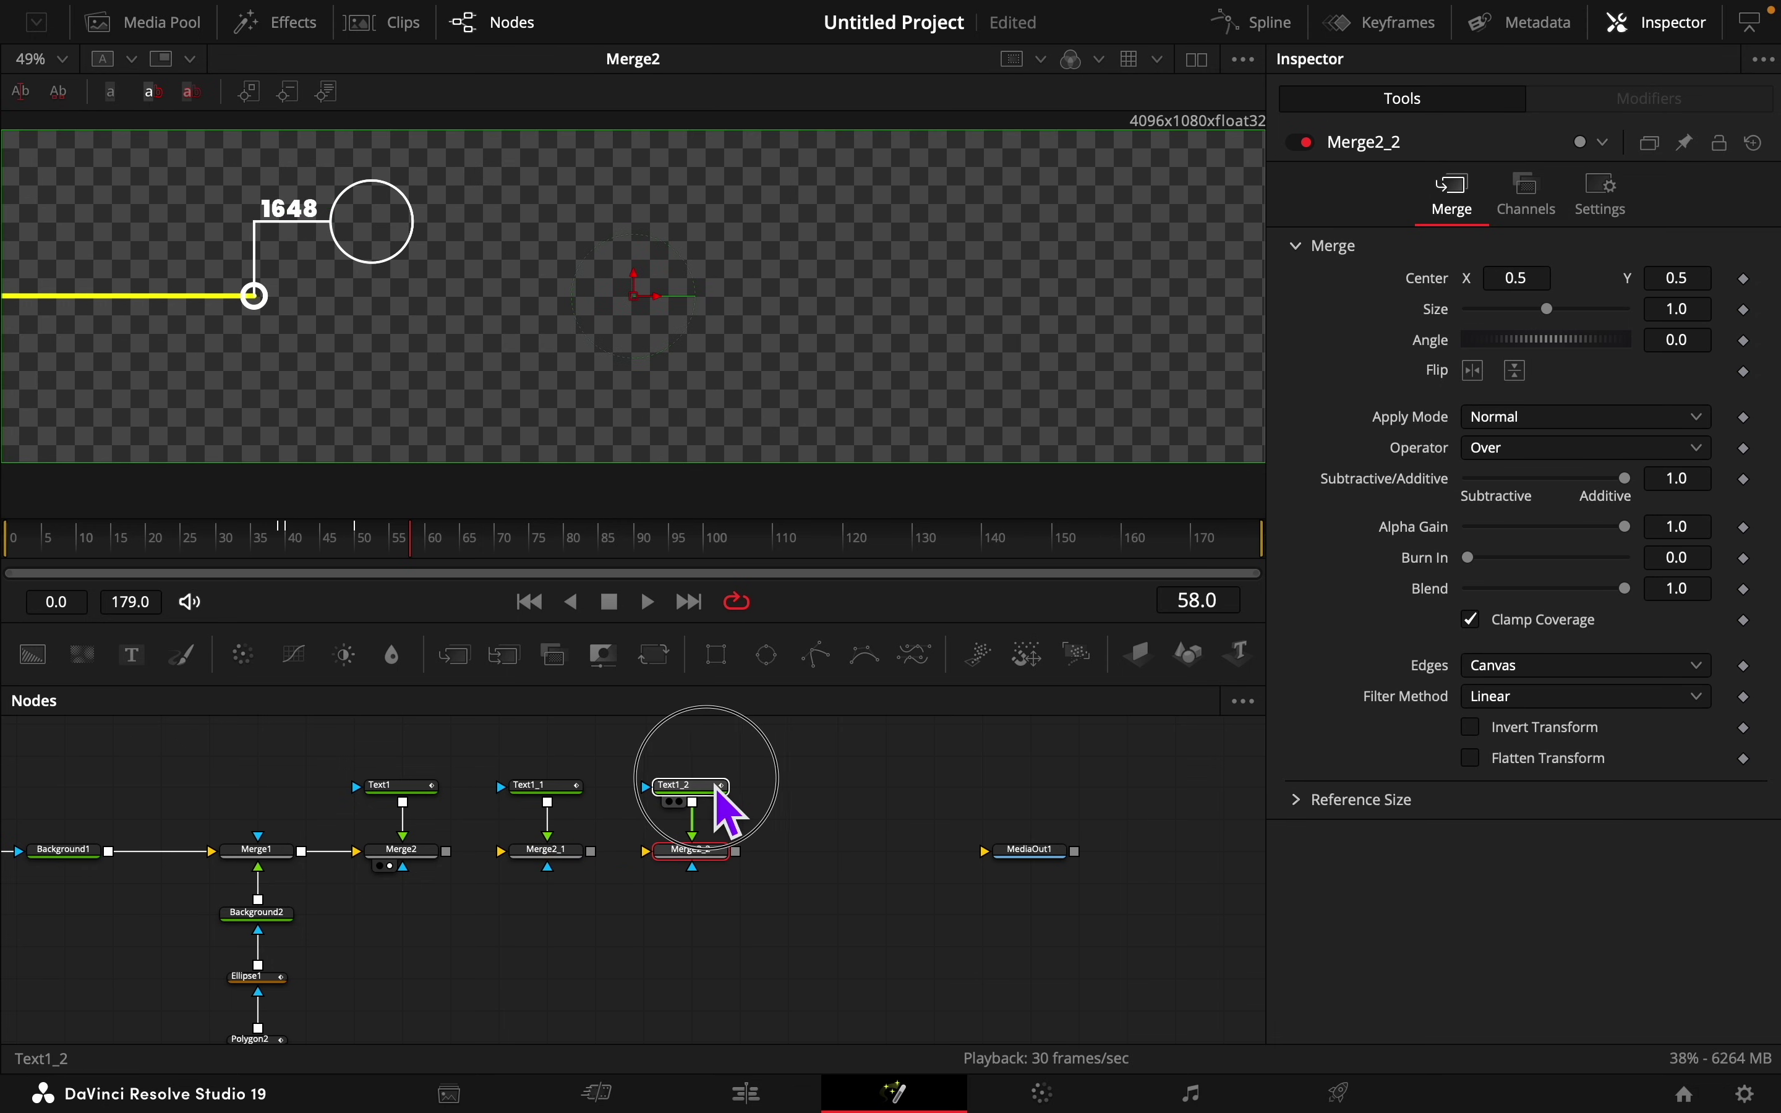
drag(446, 851, 646, 853)
Step: Set Text1_1's layout center to X 0.515, Y 0.185 below the second milestone's connector line, and display Merge2_2 in the viewer
click(546, 785)
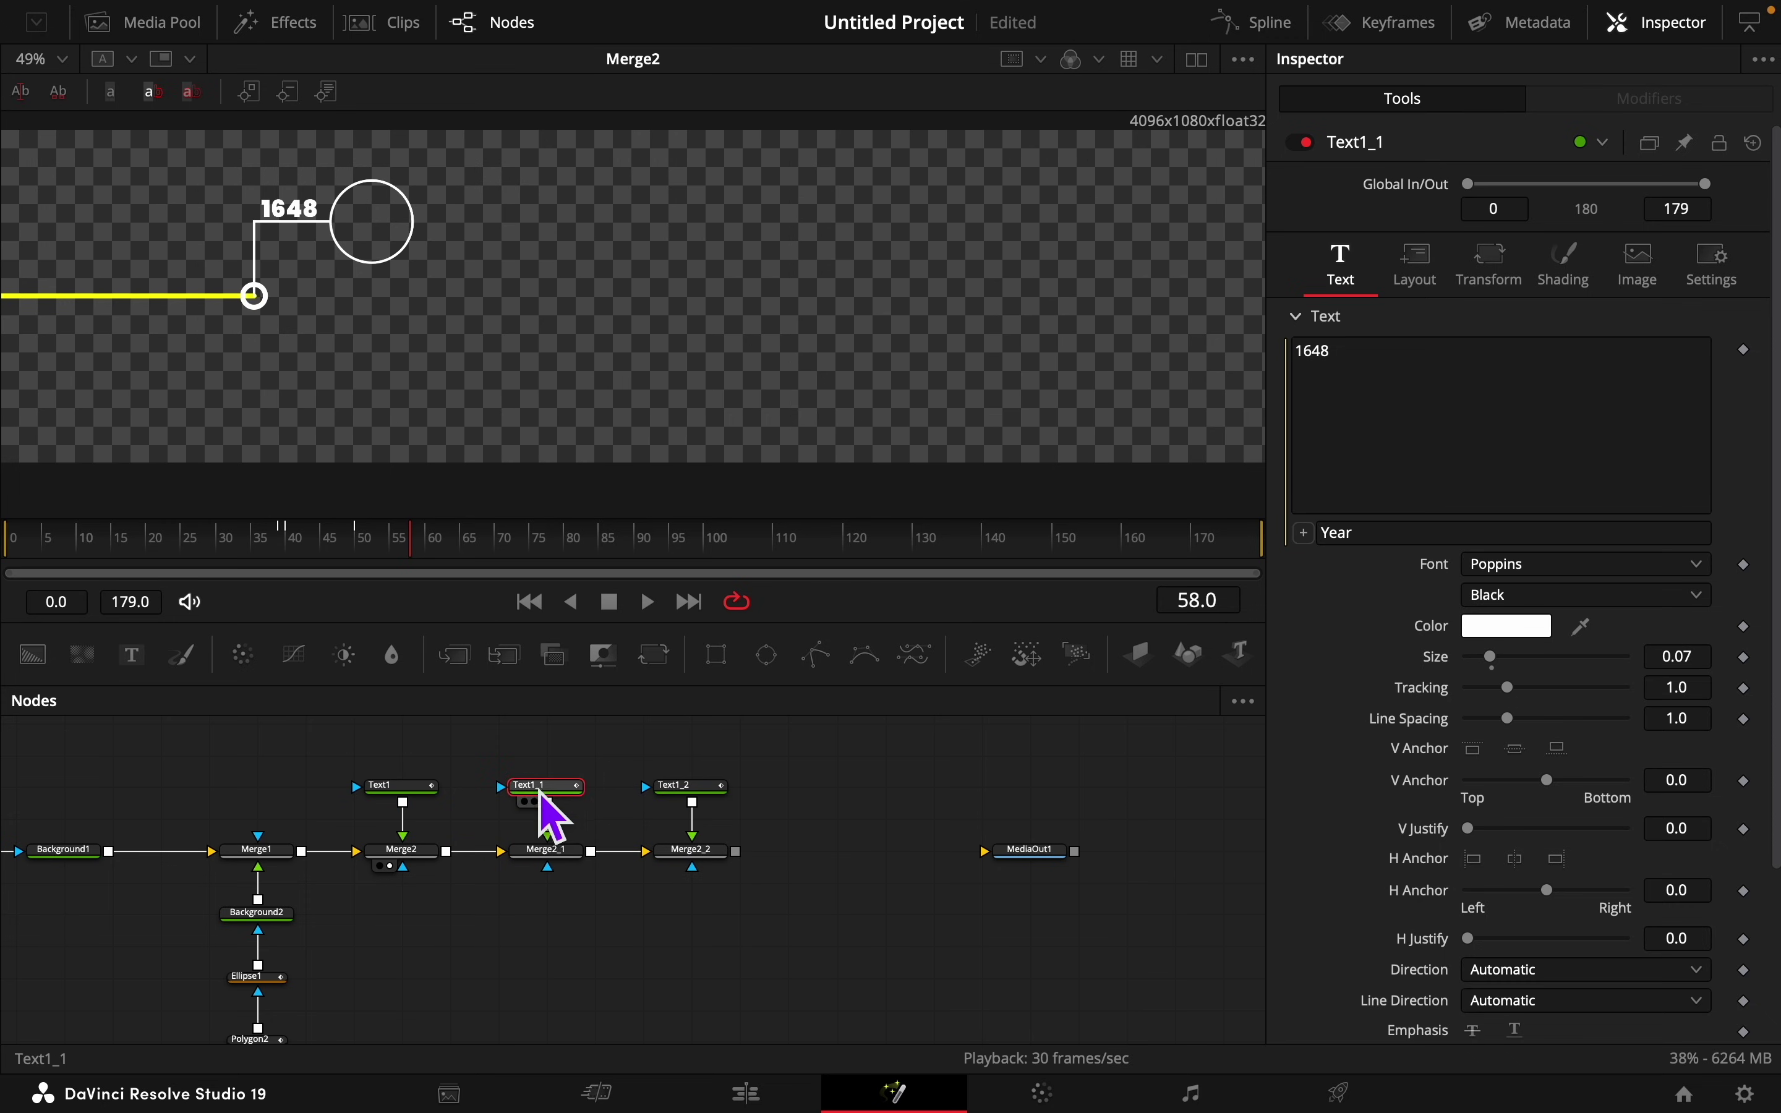
click(1417, 269)
click(1079, 537)
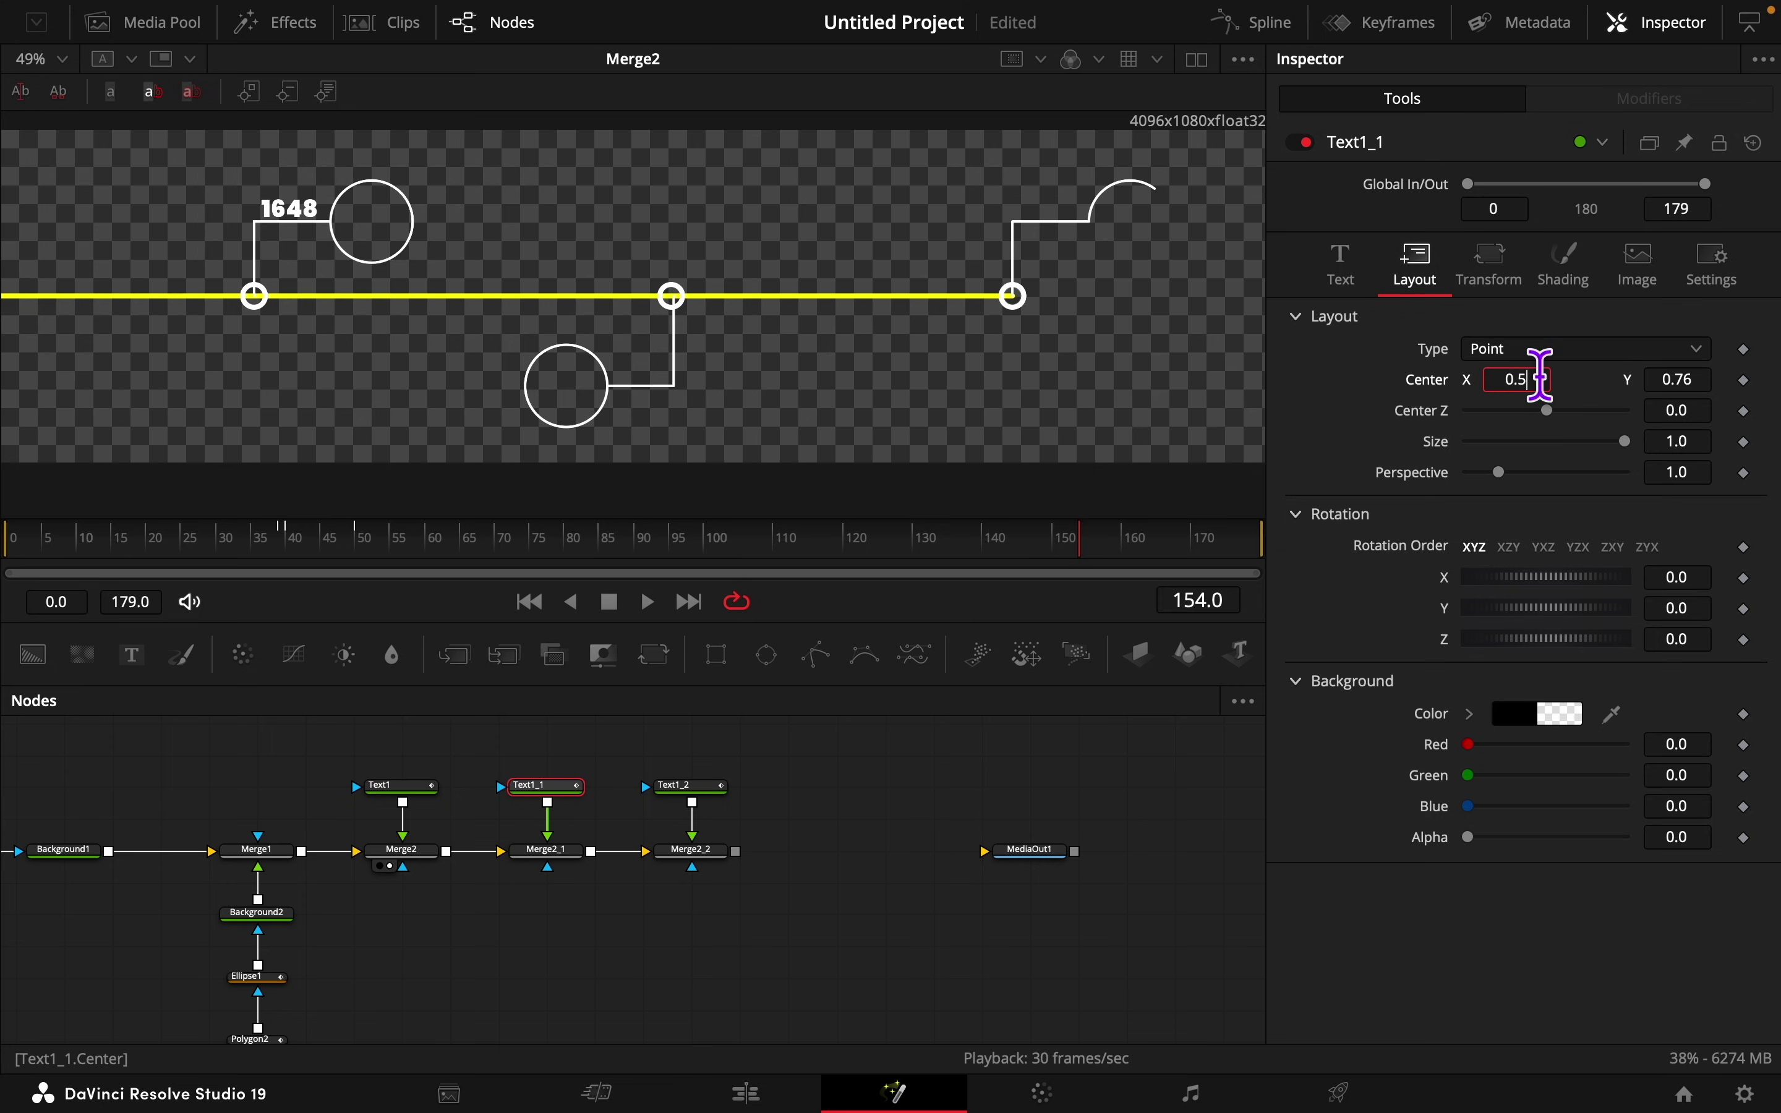
click(1704, 379)
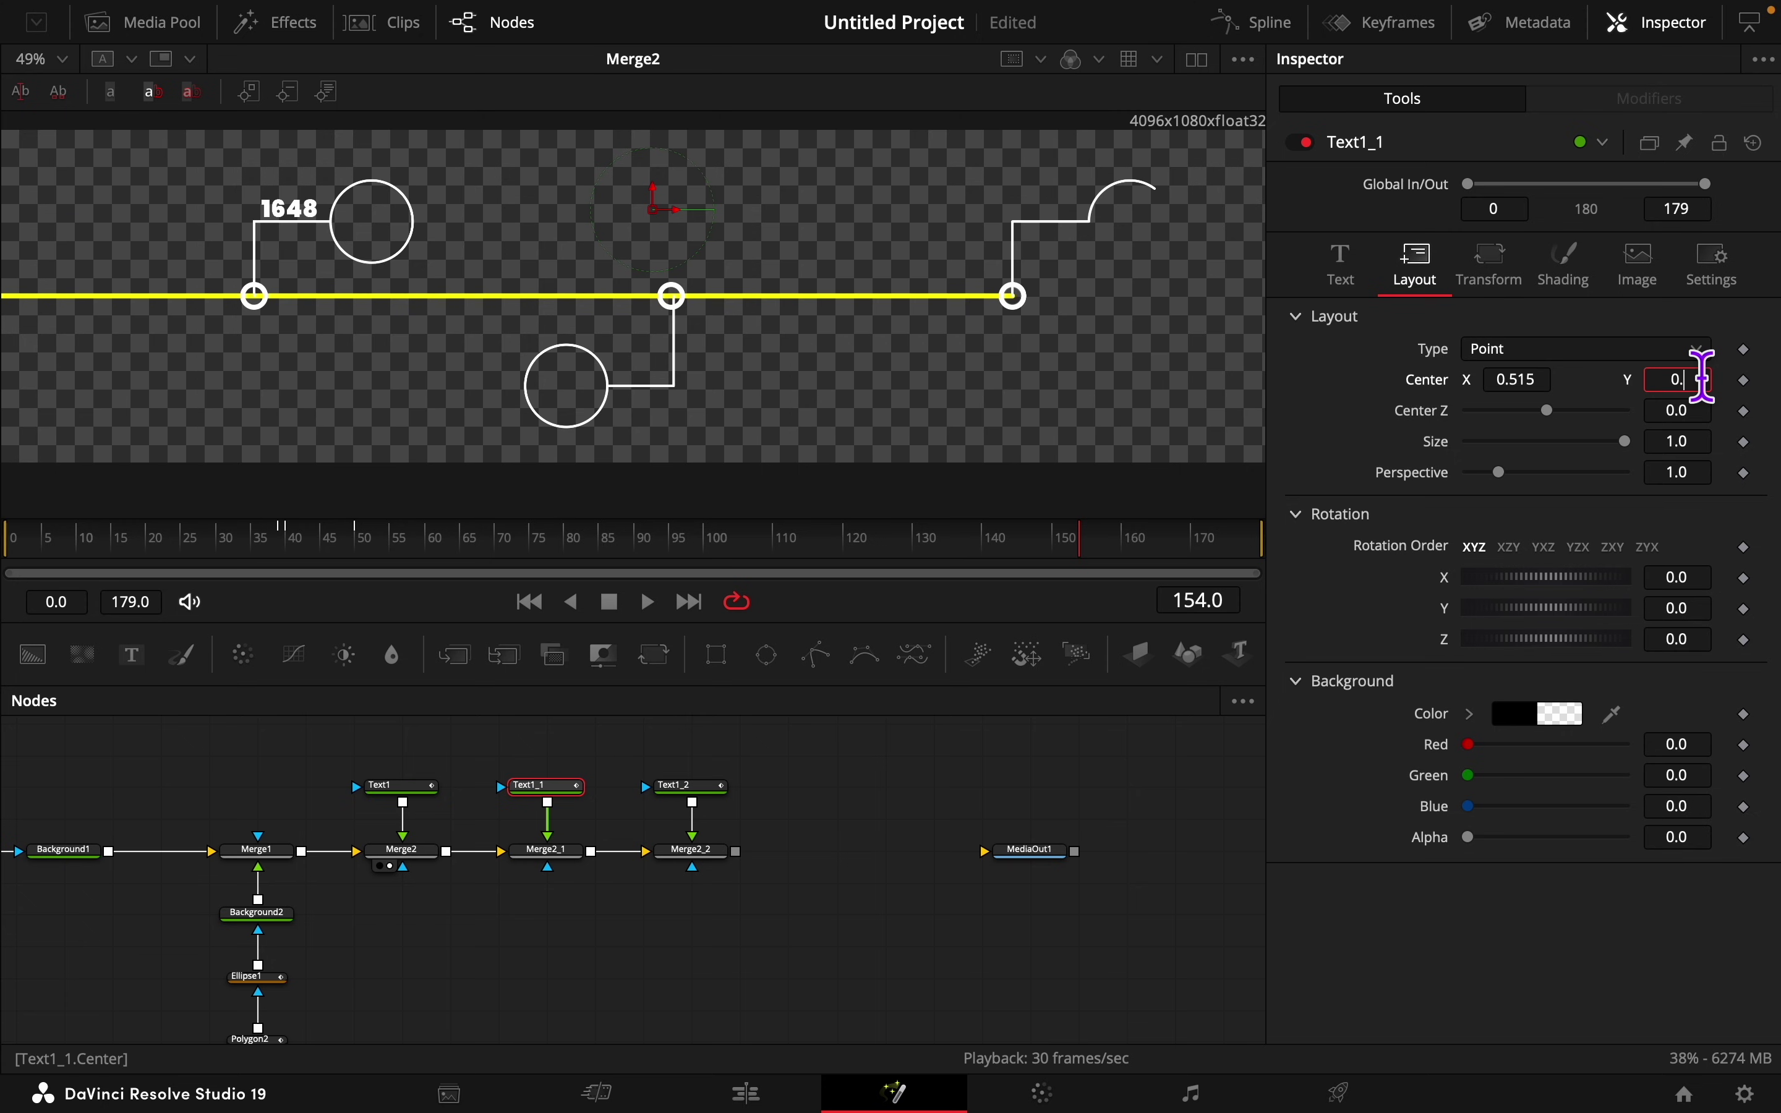
text(0.185)
key(Tab)
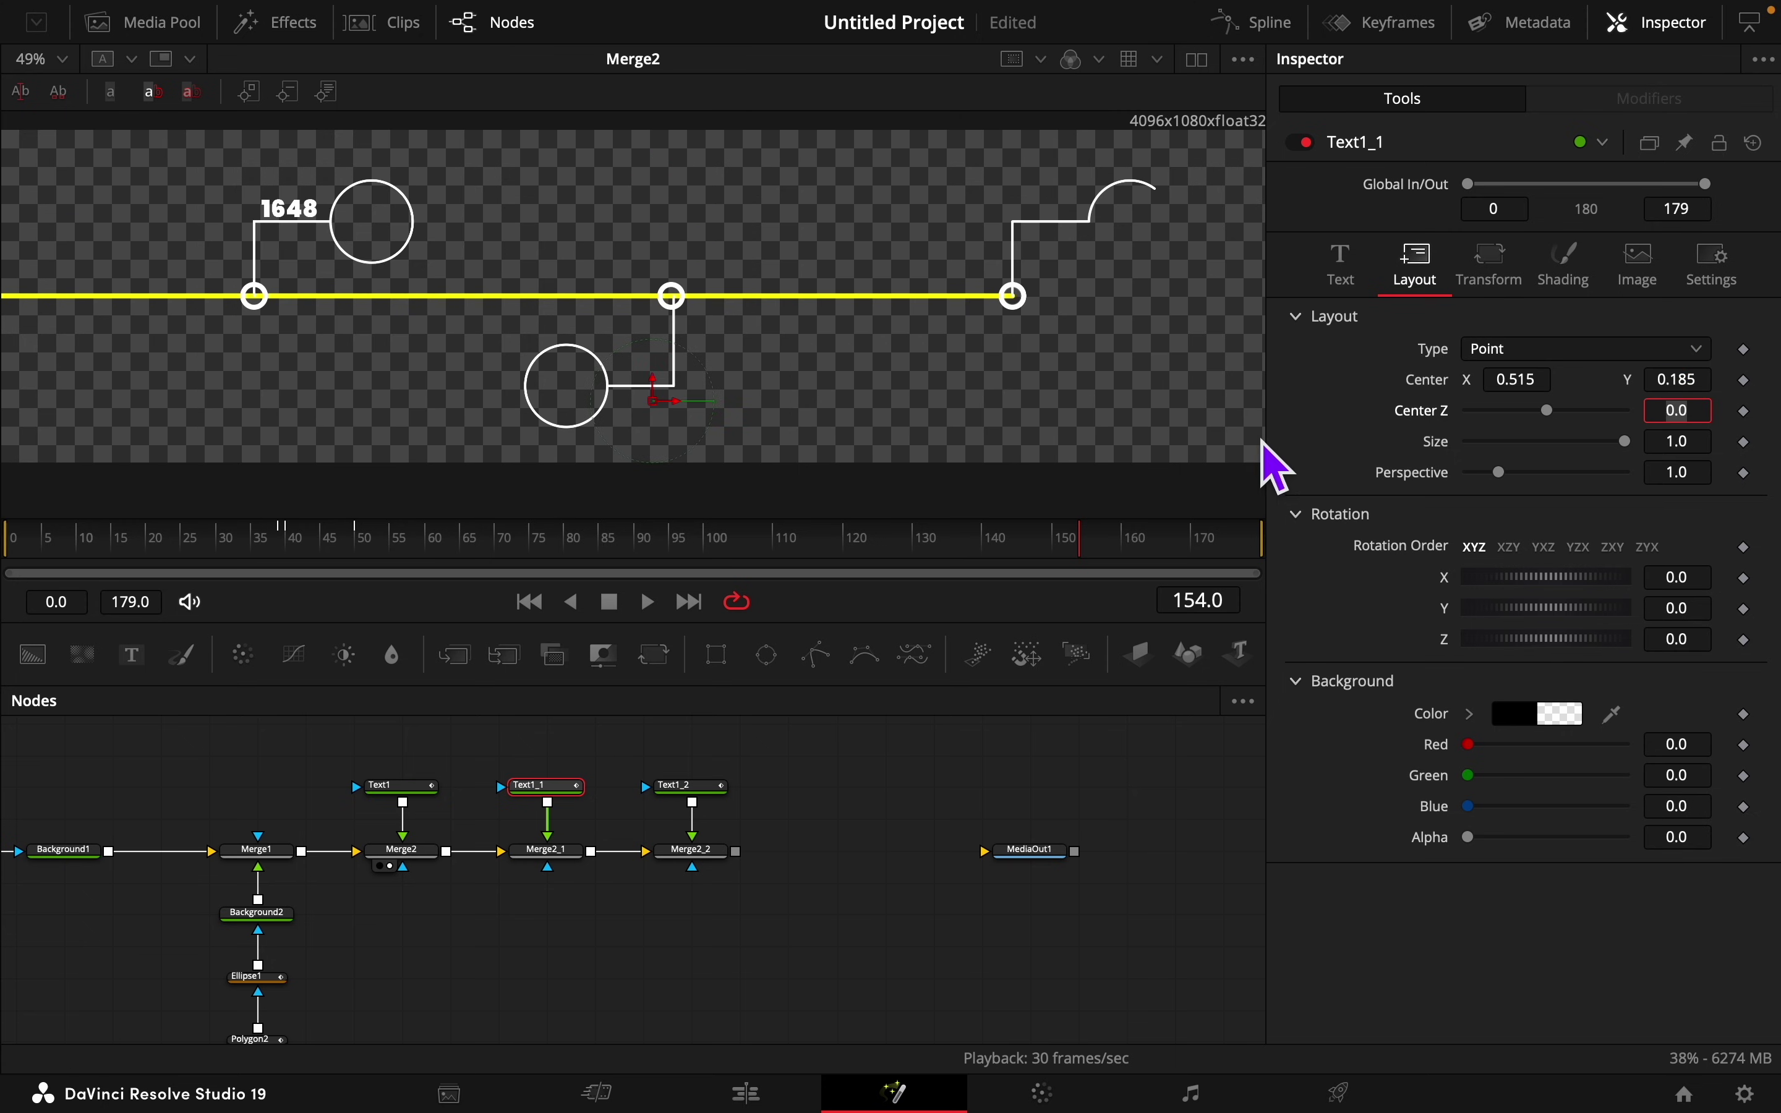
click(669, 867)
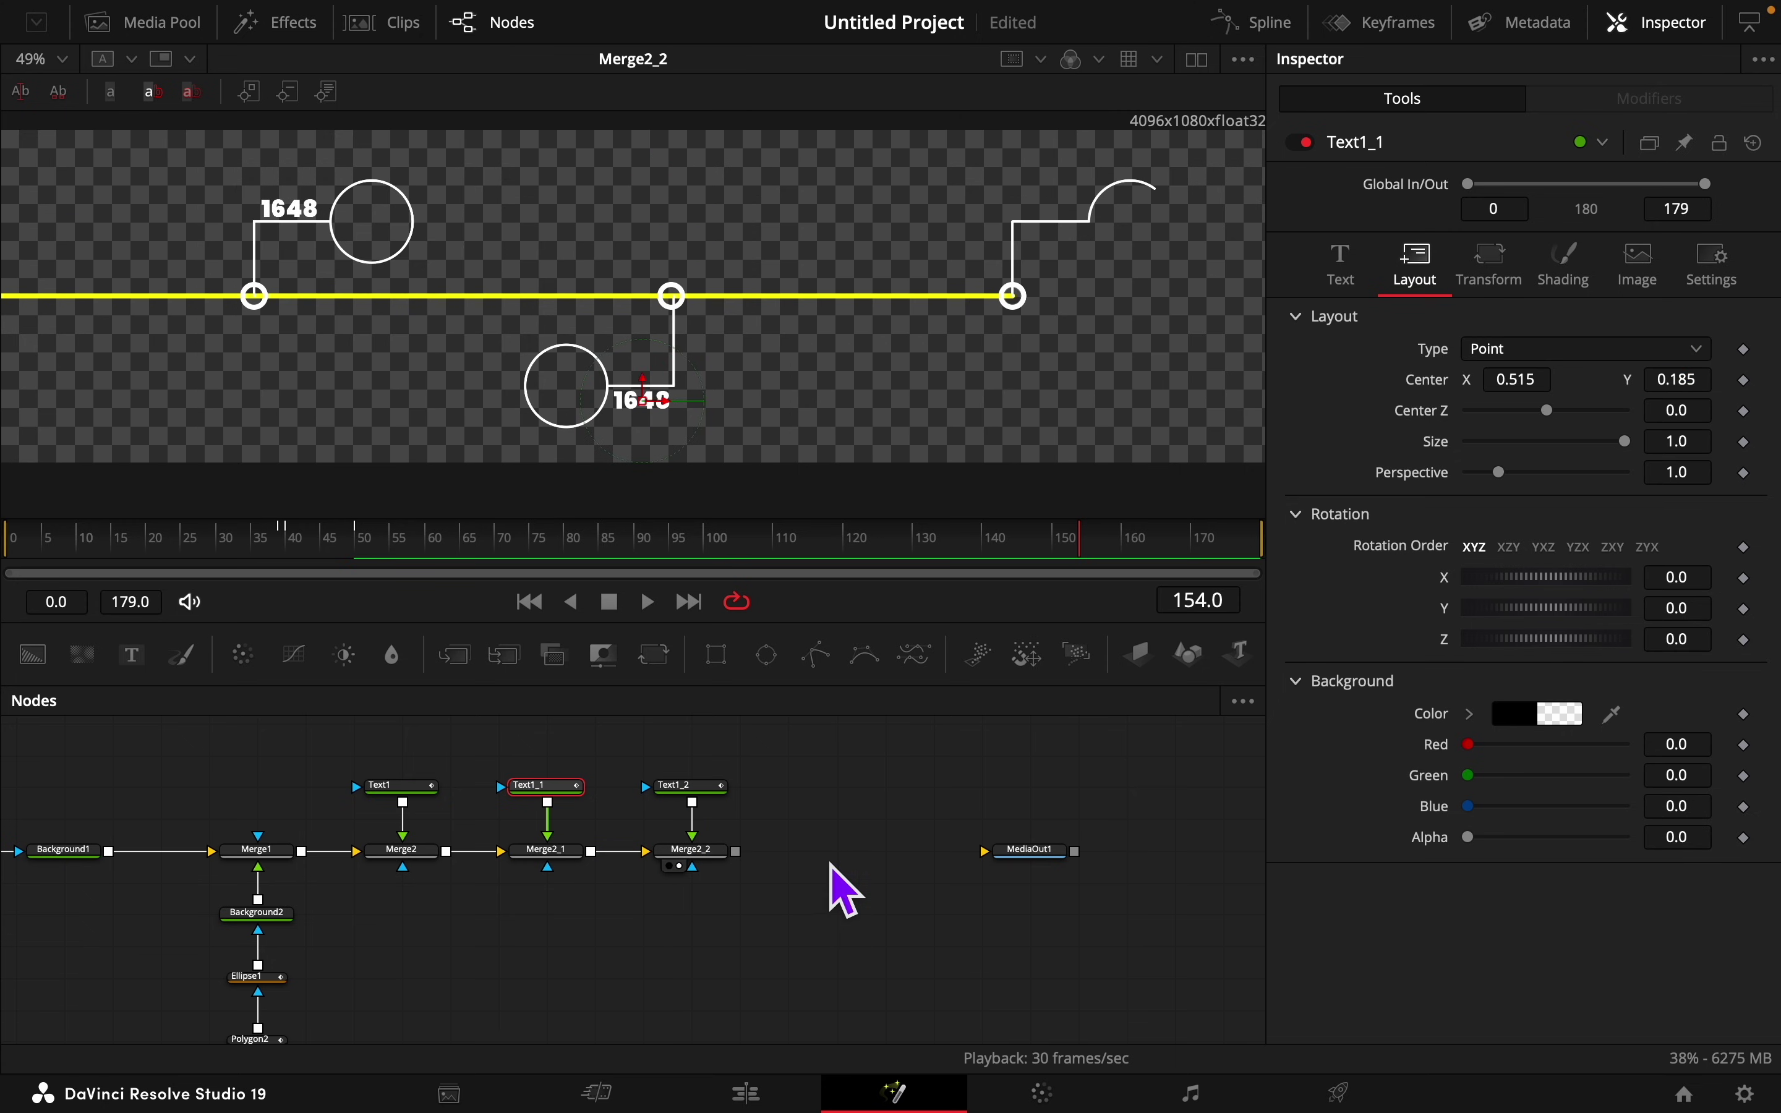
Step: Shift all of Text1_1's keyframes together so the first one falls on frame 99
click(1351, 23)
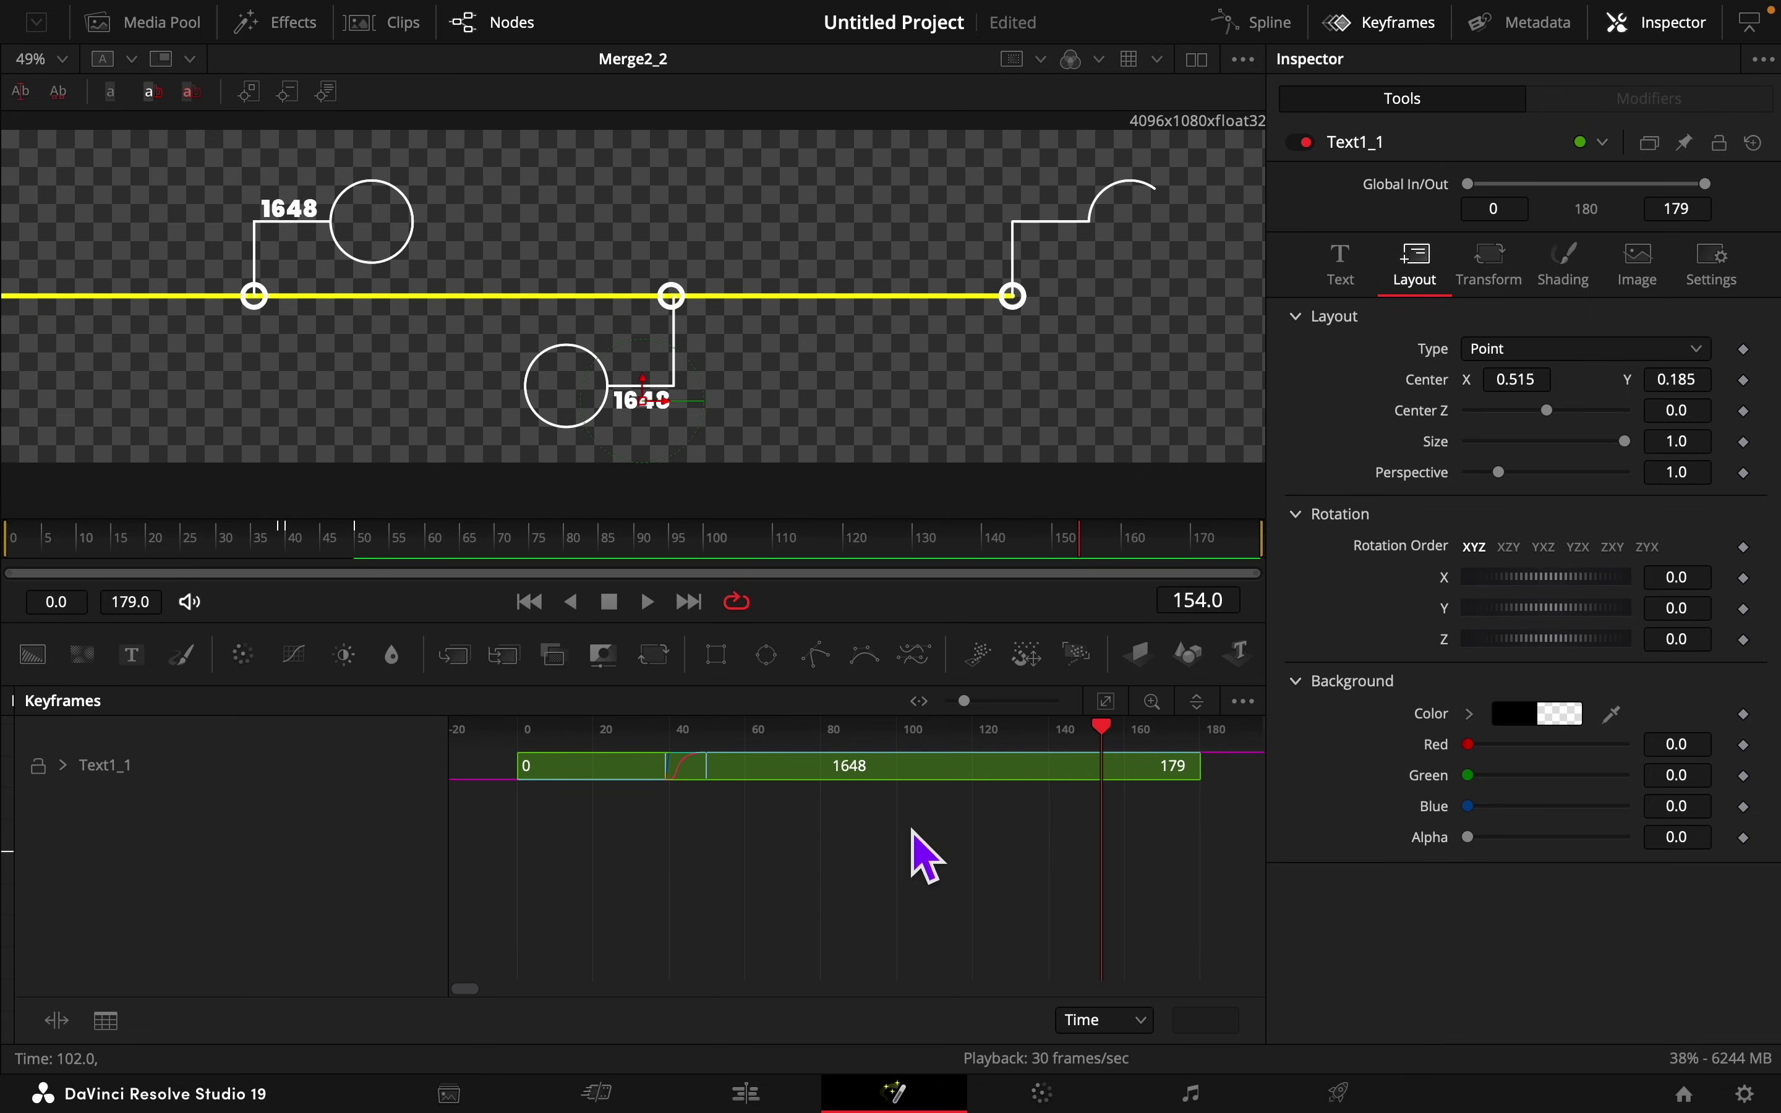
drag(1115, 738, 903, 750)
drag(795, 808, 597, 719)
drag(666, 771, 898, 793)
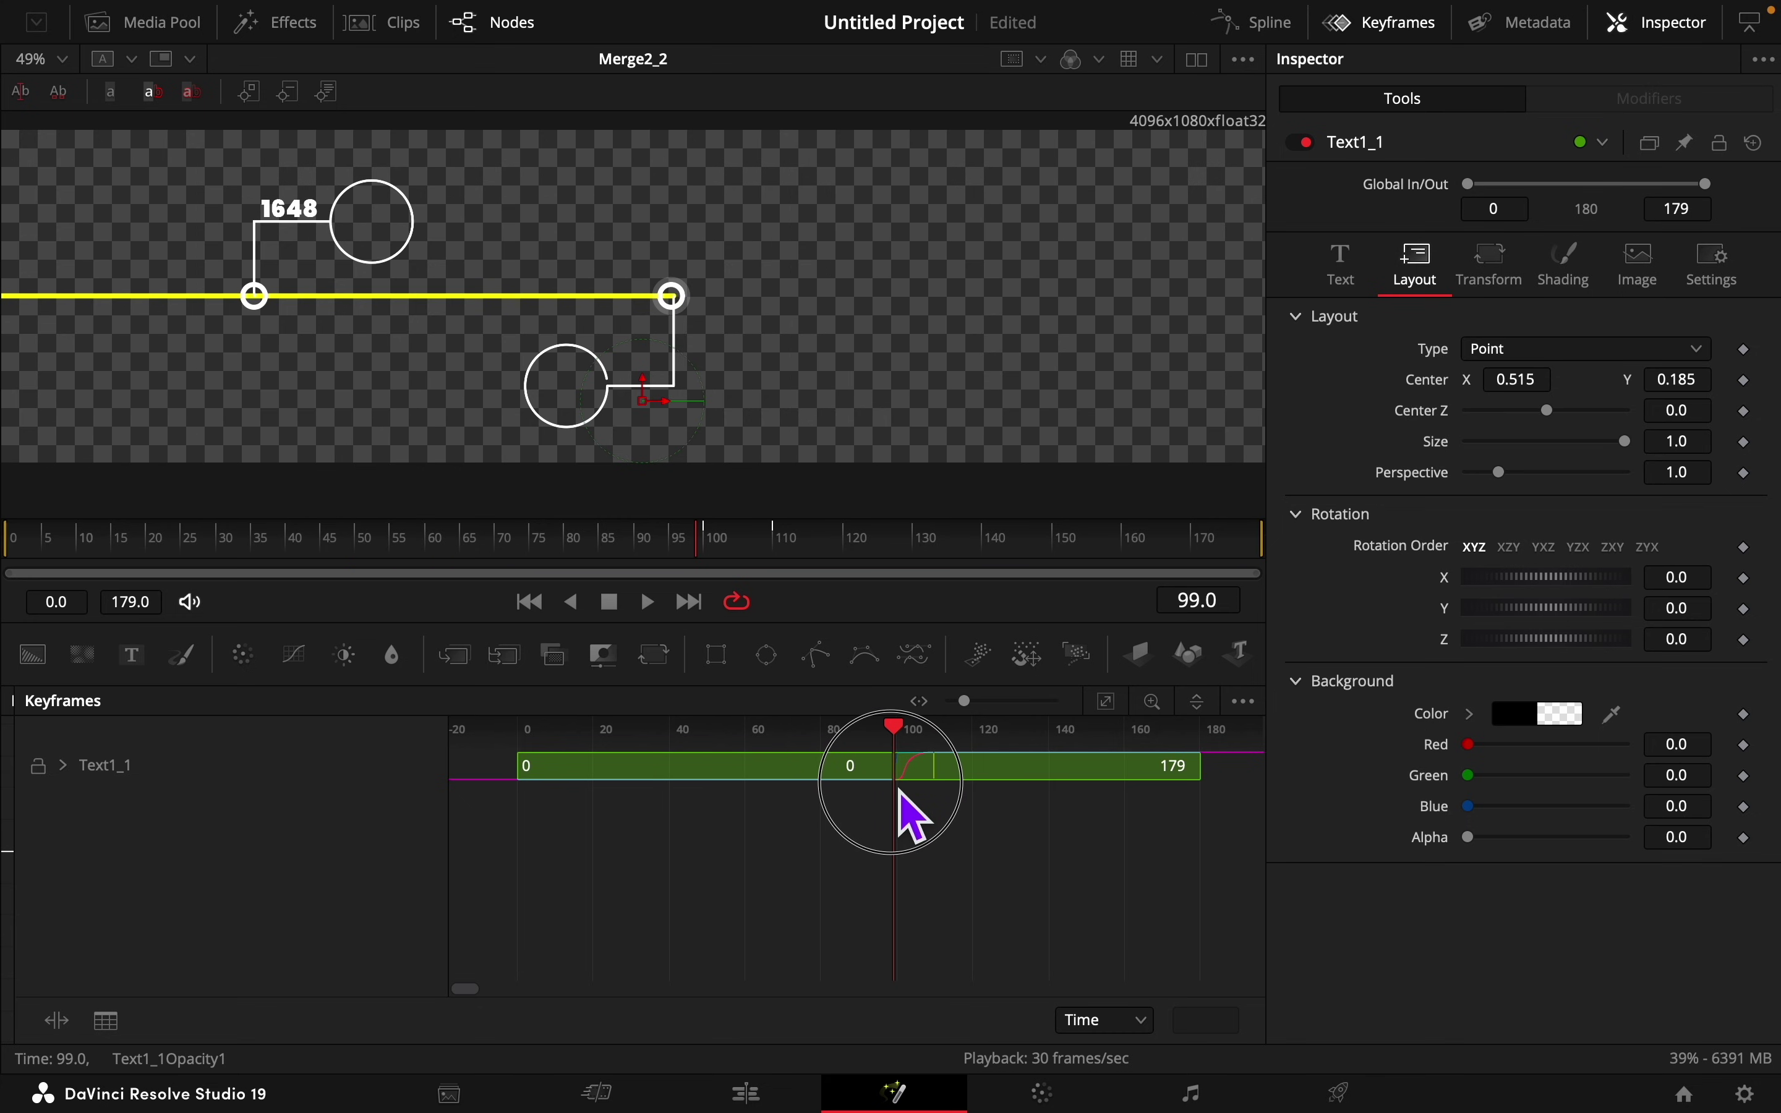
click(1410, 29)
Step: Set Text1_2's layout center X to 1.2, placing the year beside the third milestone
drag(716, 568, 1045, 567)
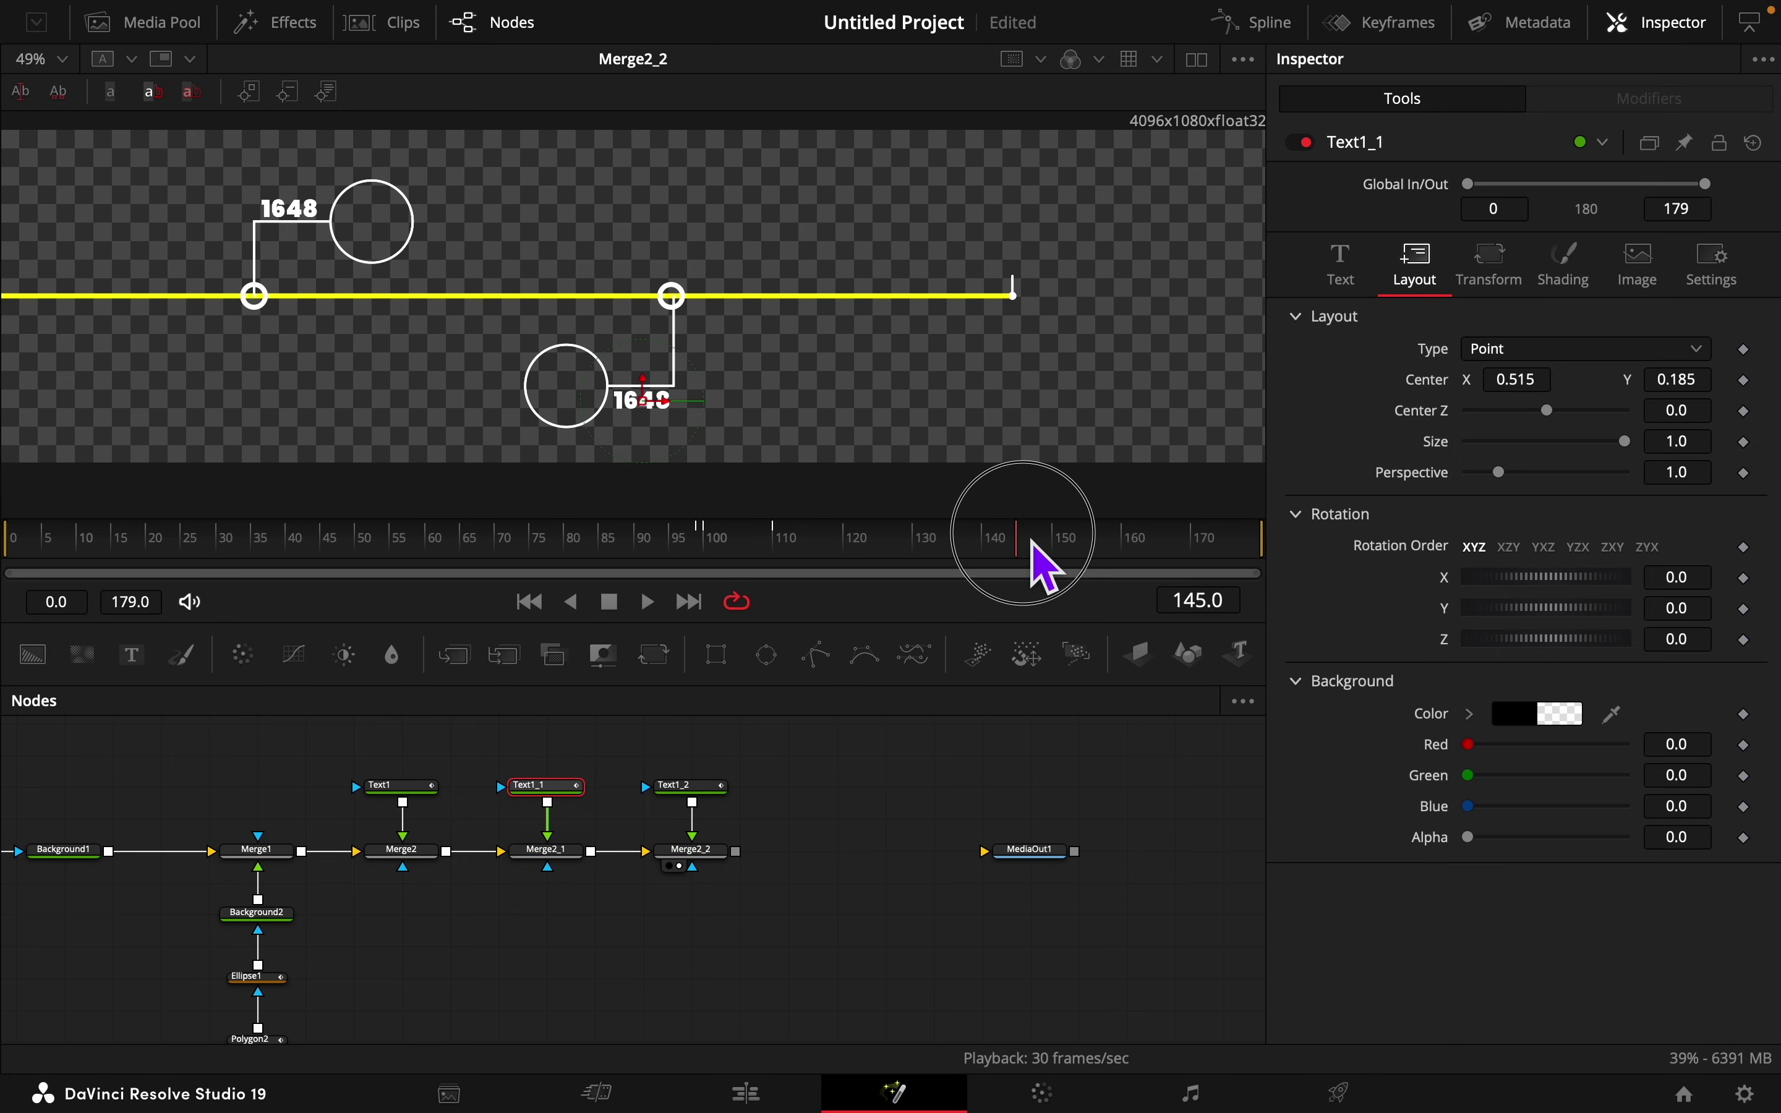
click(688, 787)
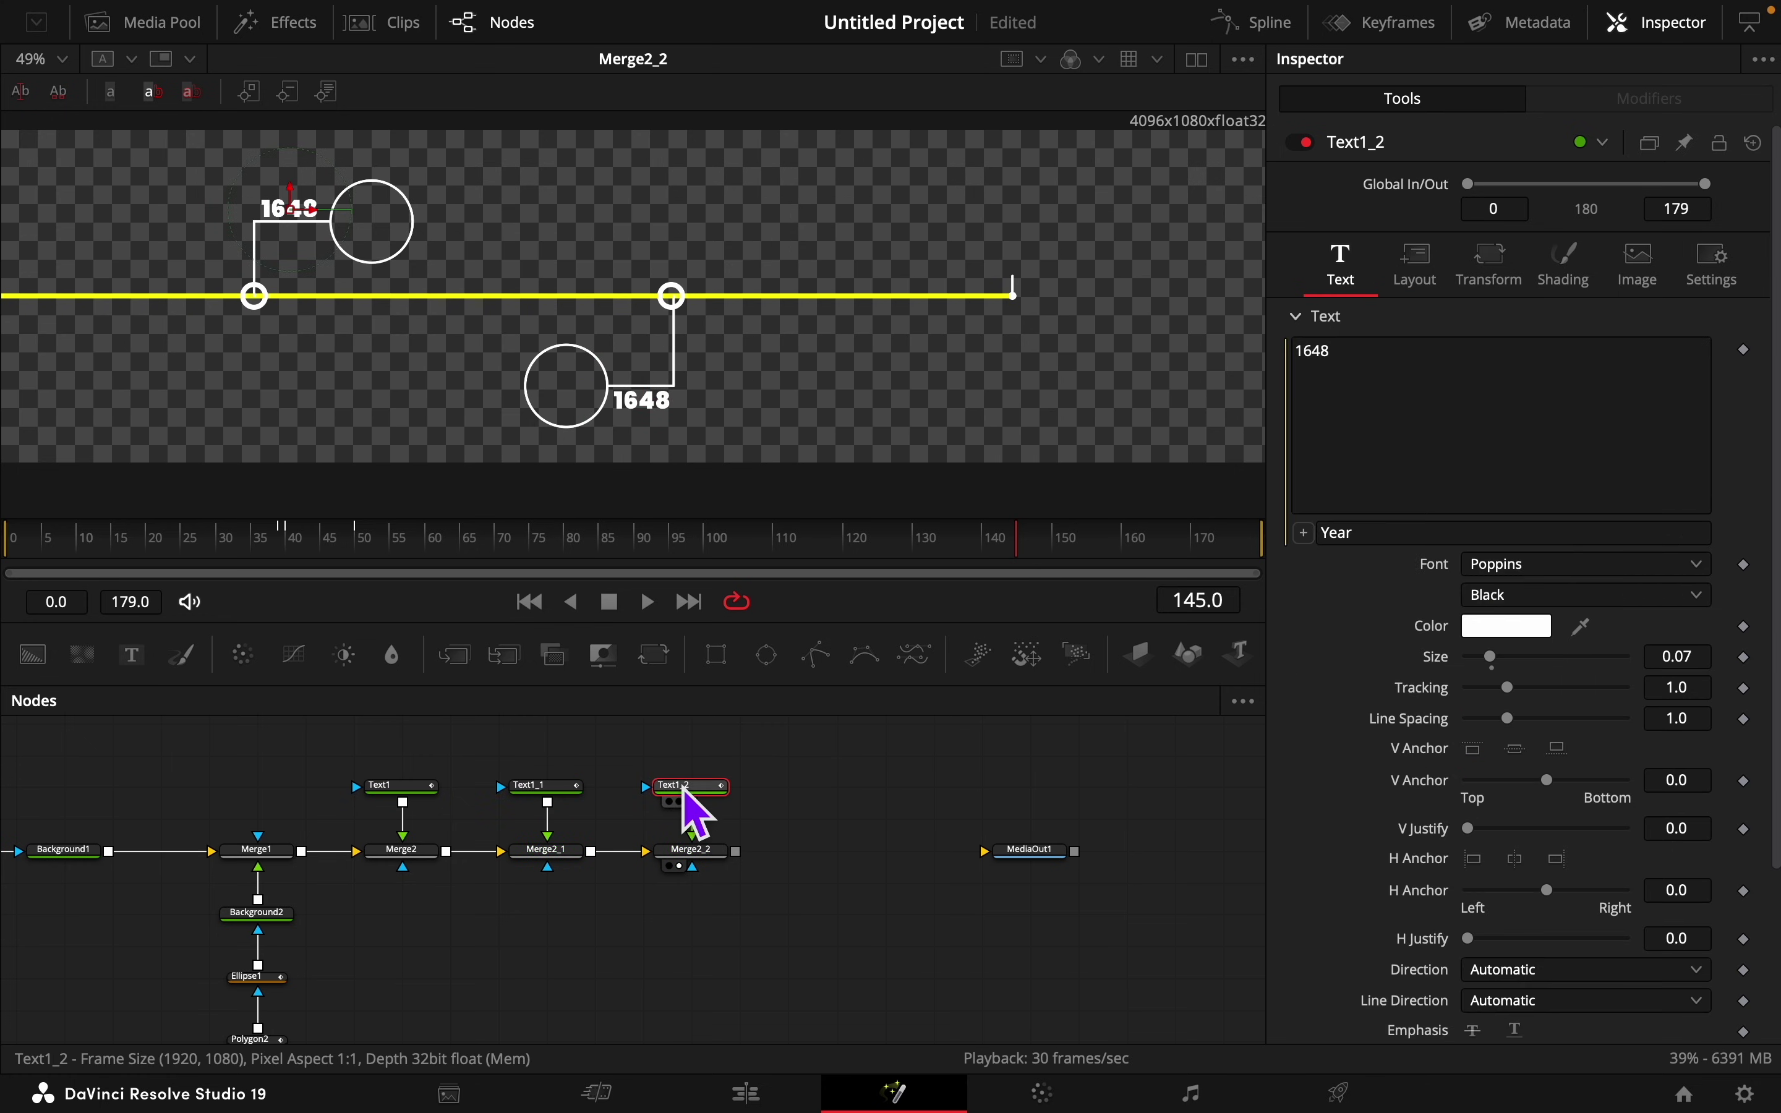
click(1420, 267)
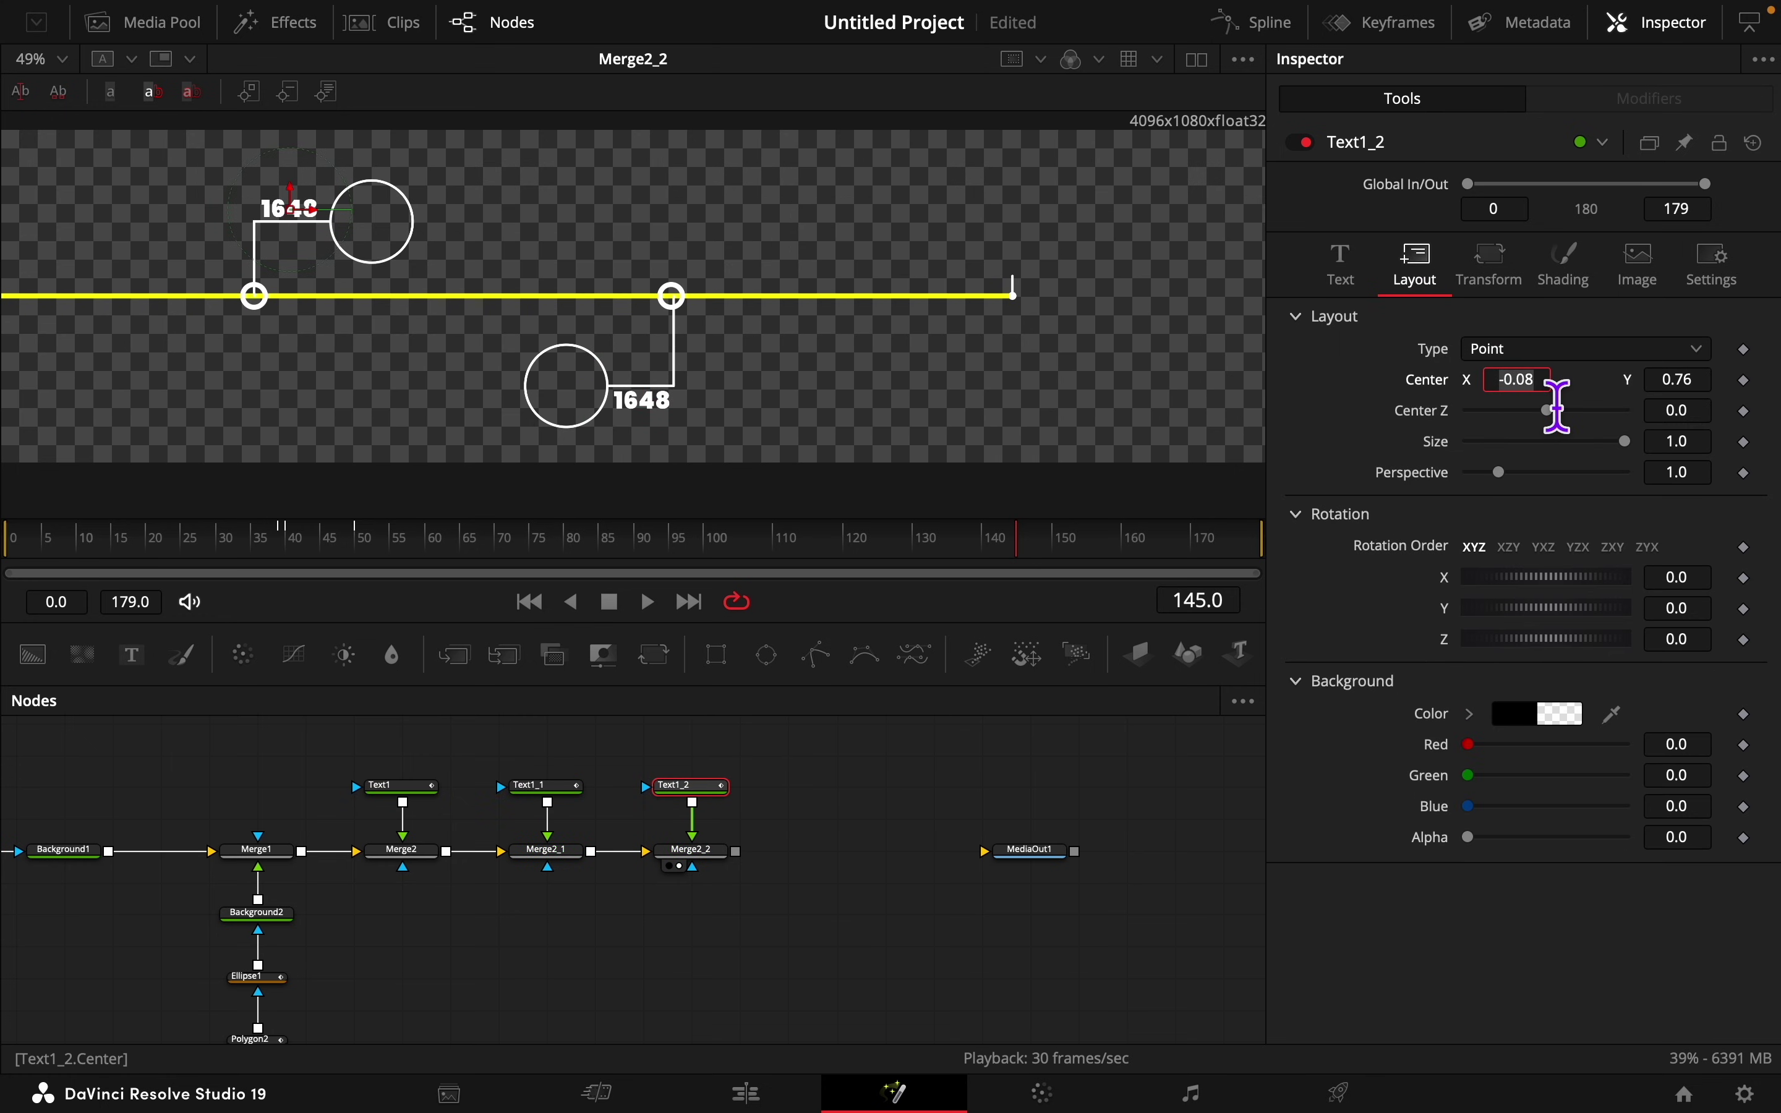
click(1541, 380)
text(1.2)
key(Tab)
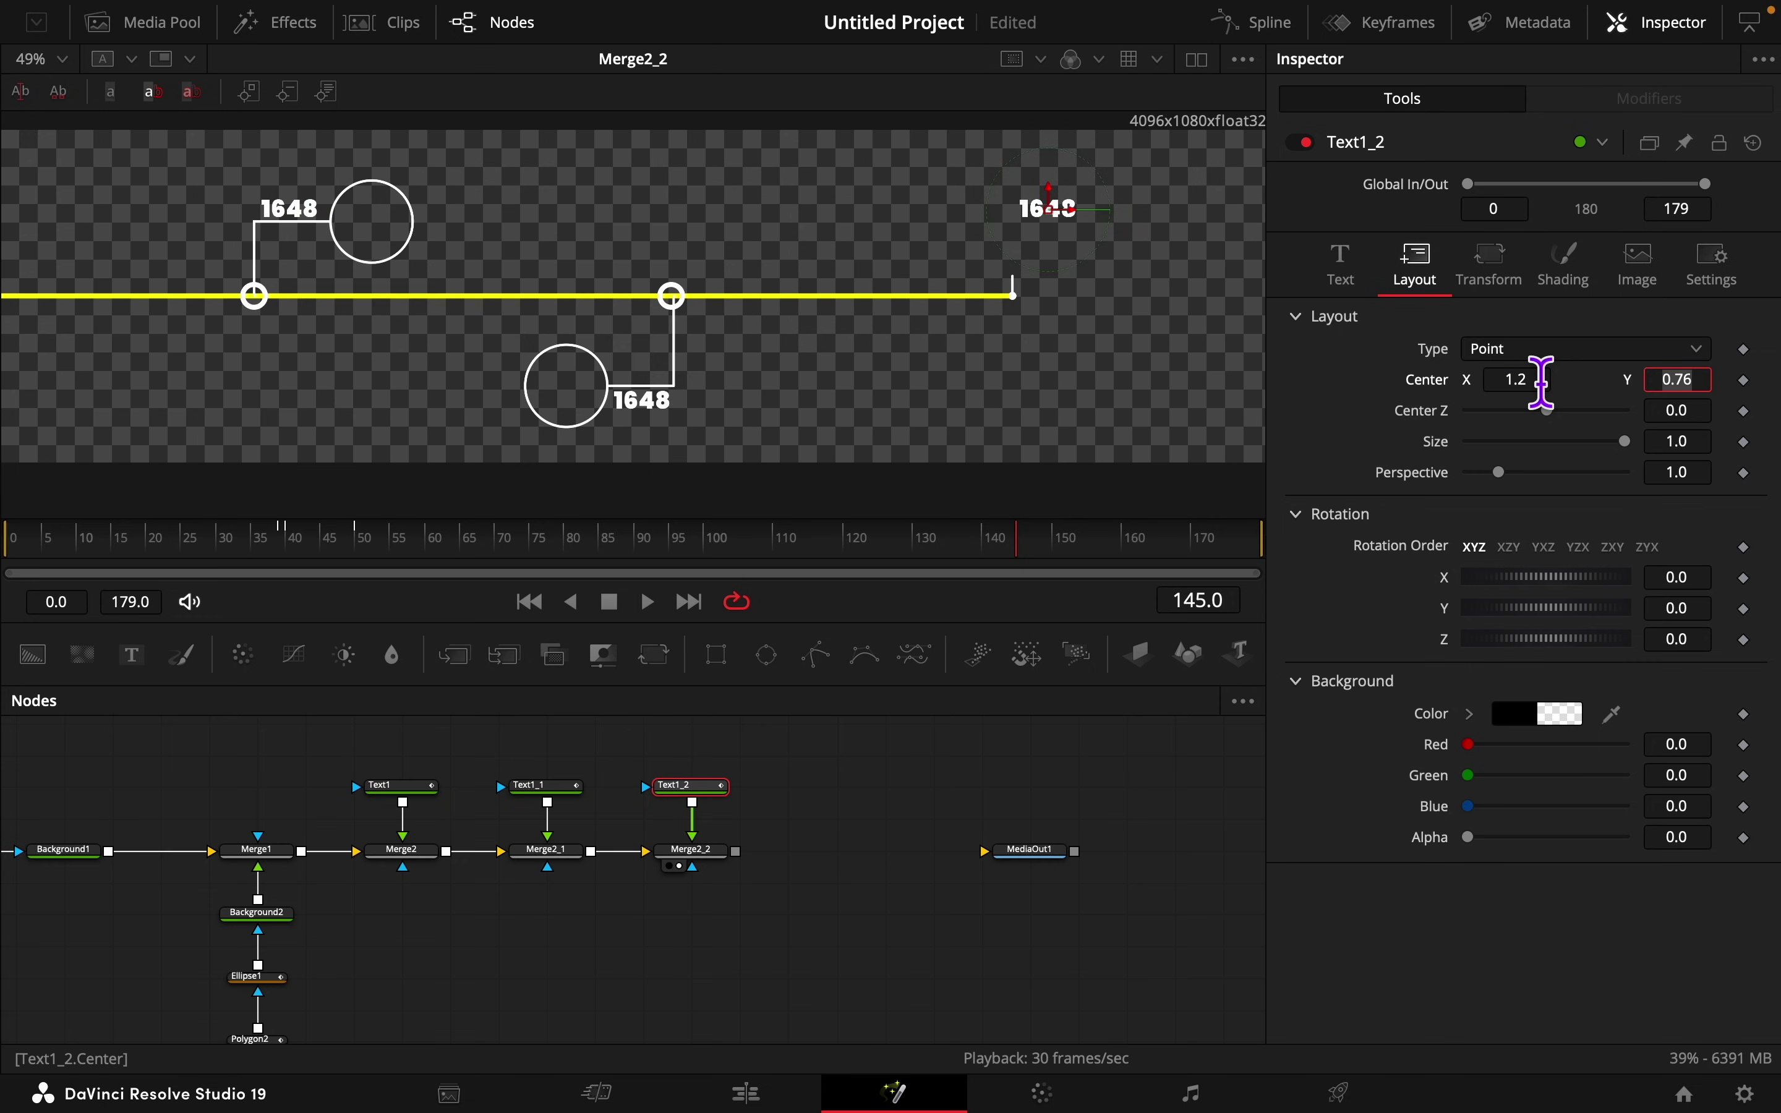
Step: Shift all of Text1_2's keyframes together so the first one falls on frame 158, and play back the timeline animation
click(1398, 26)
click(1126, 732)
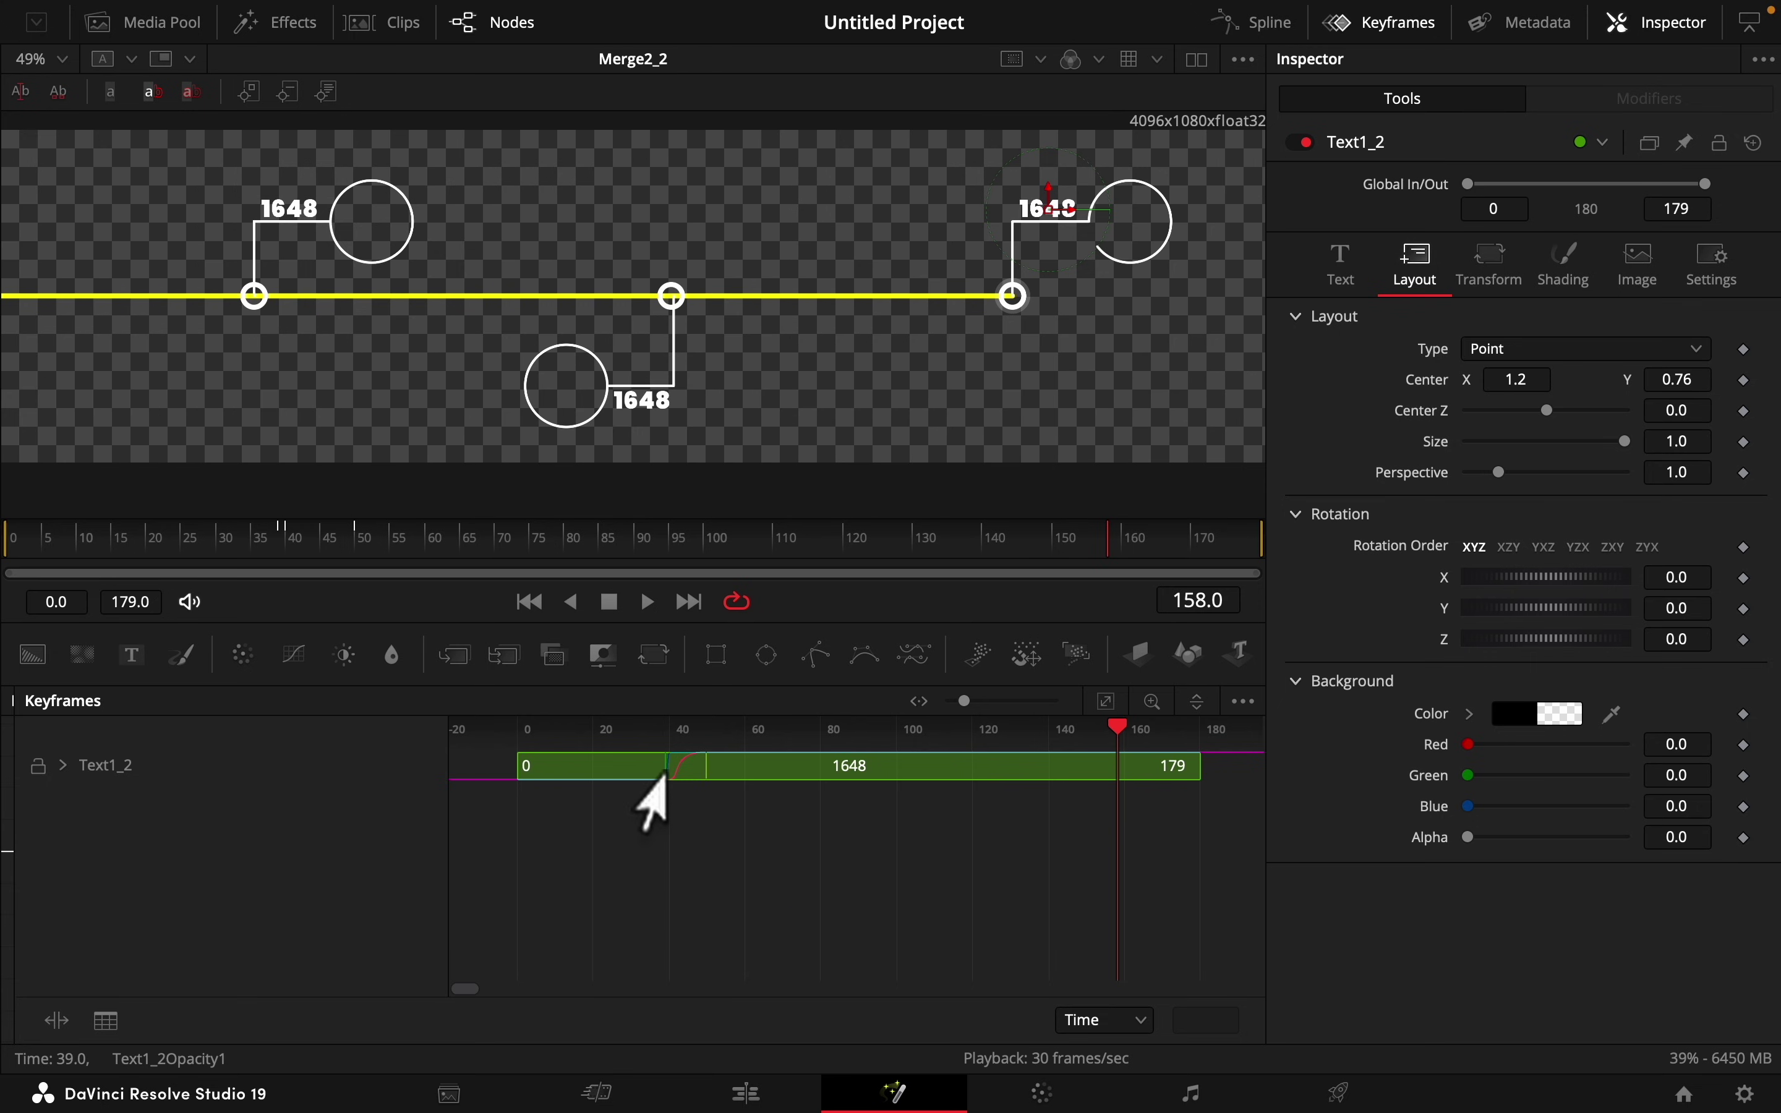
drag(662, 771, 1122, 797)
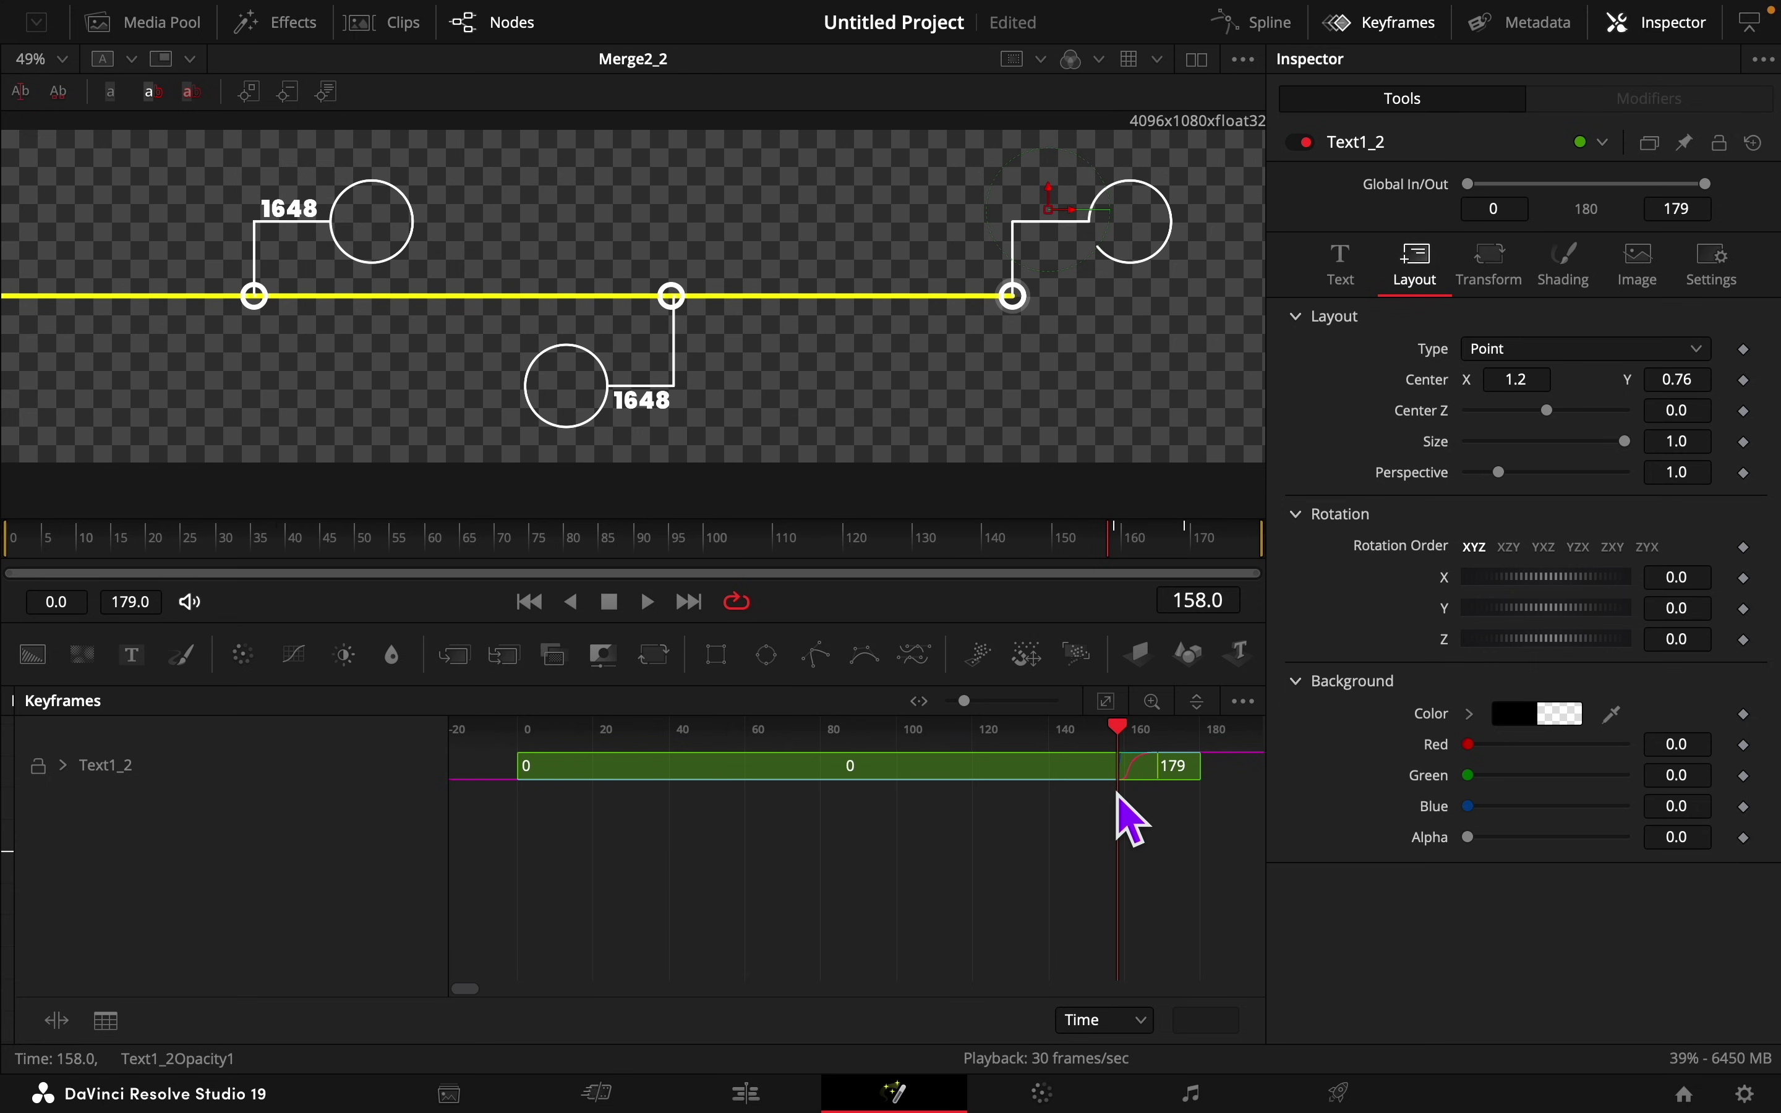
click(1391, 23)
key(space)
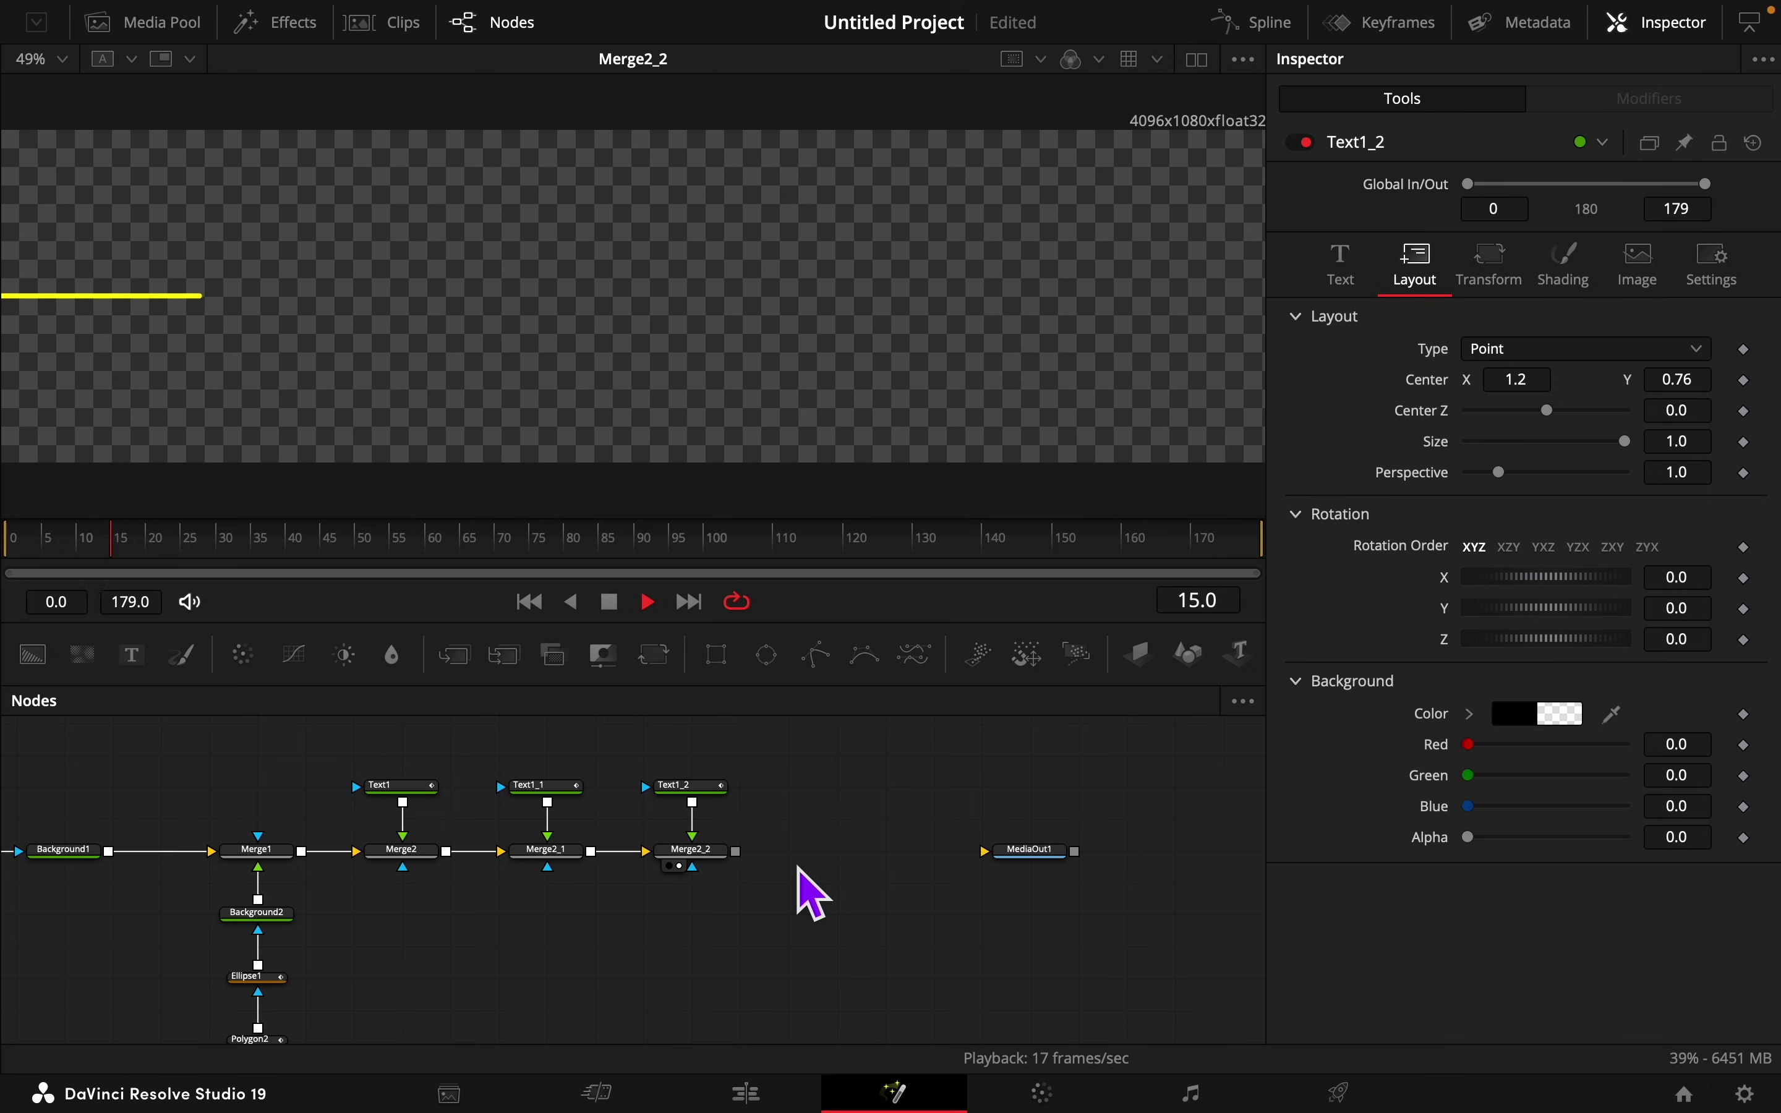
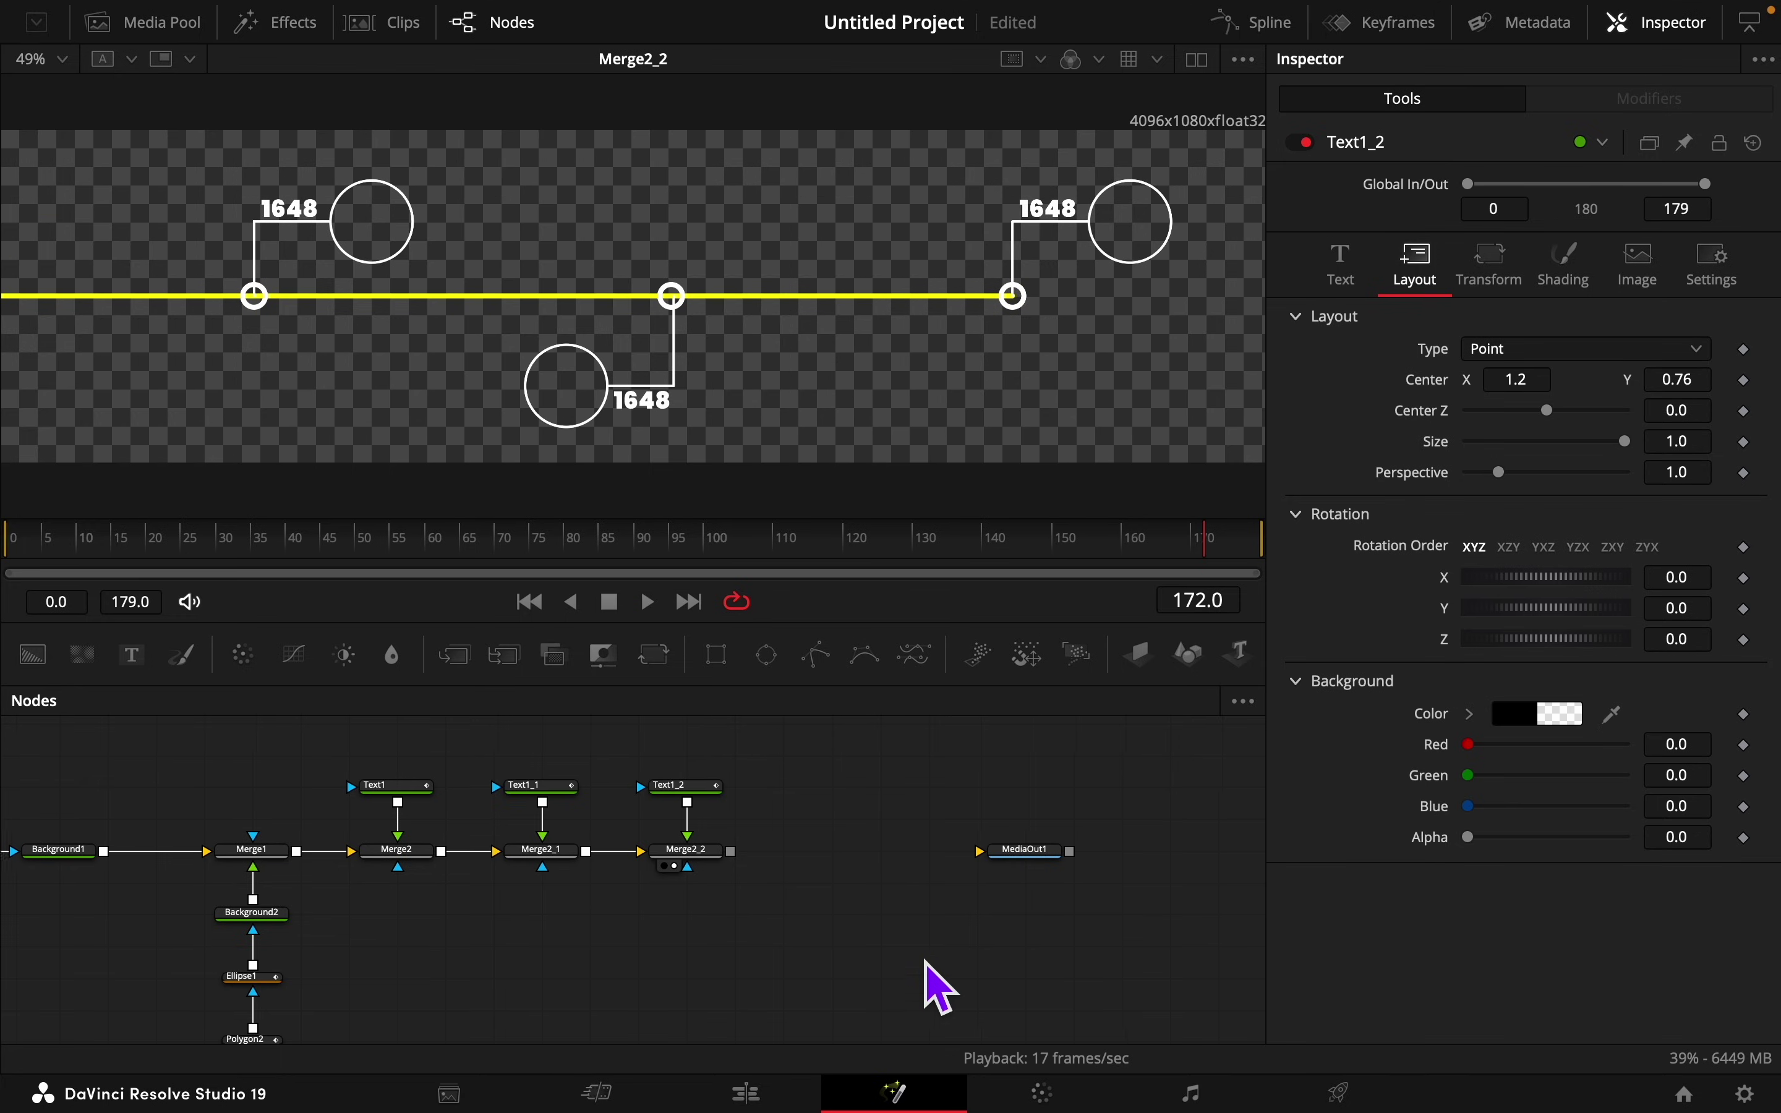
Step: Move MediaOut1 farther along the node graph and add a new merge node connected after Merge2_2
scroll(810, 920, right, 5)
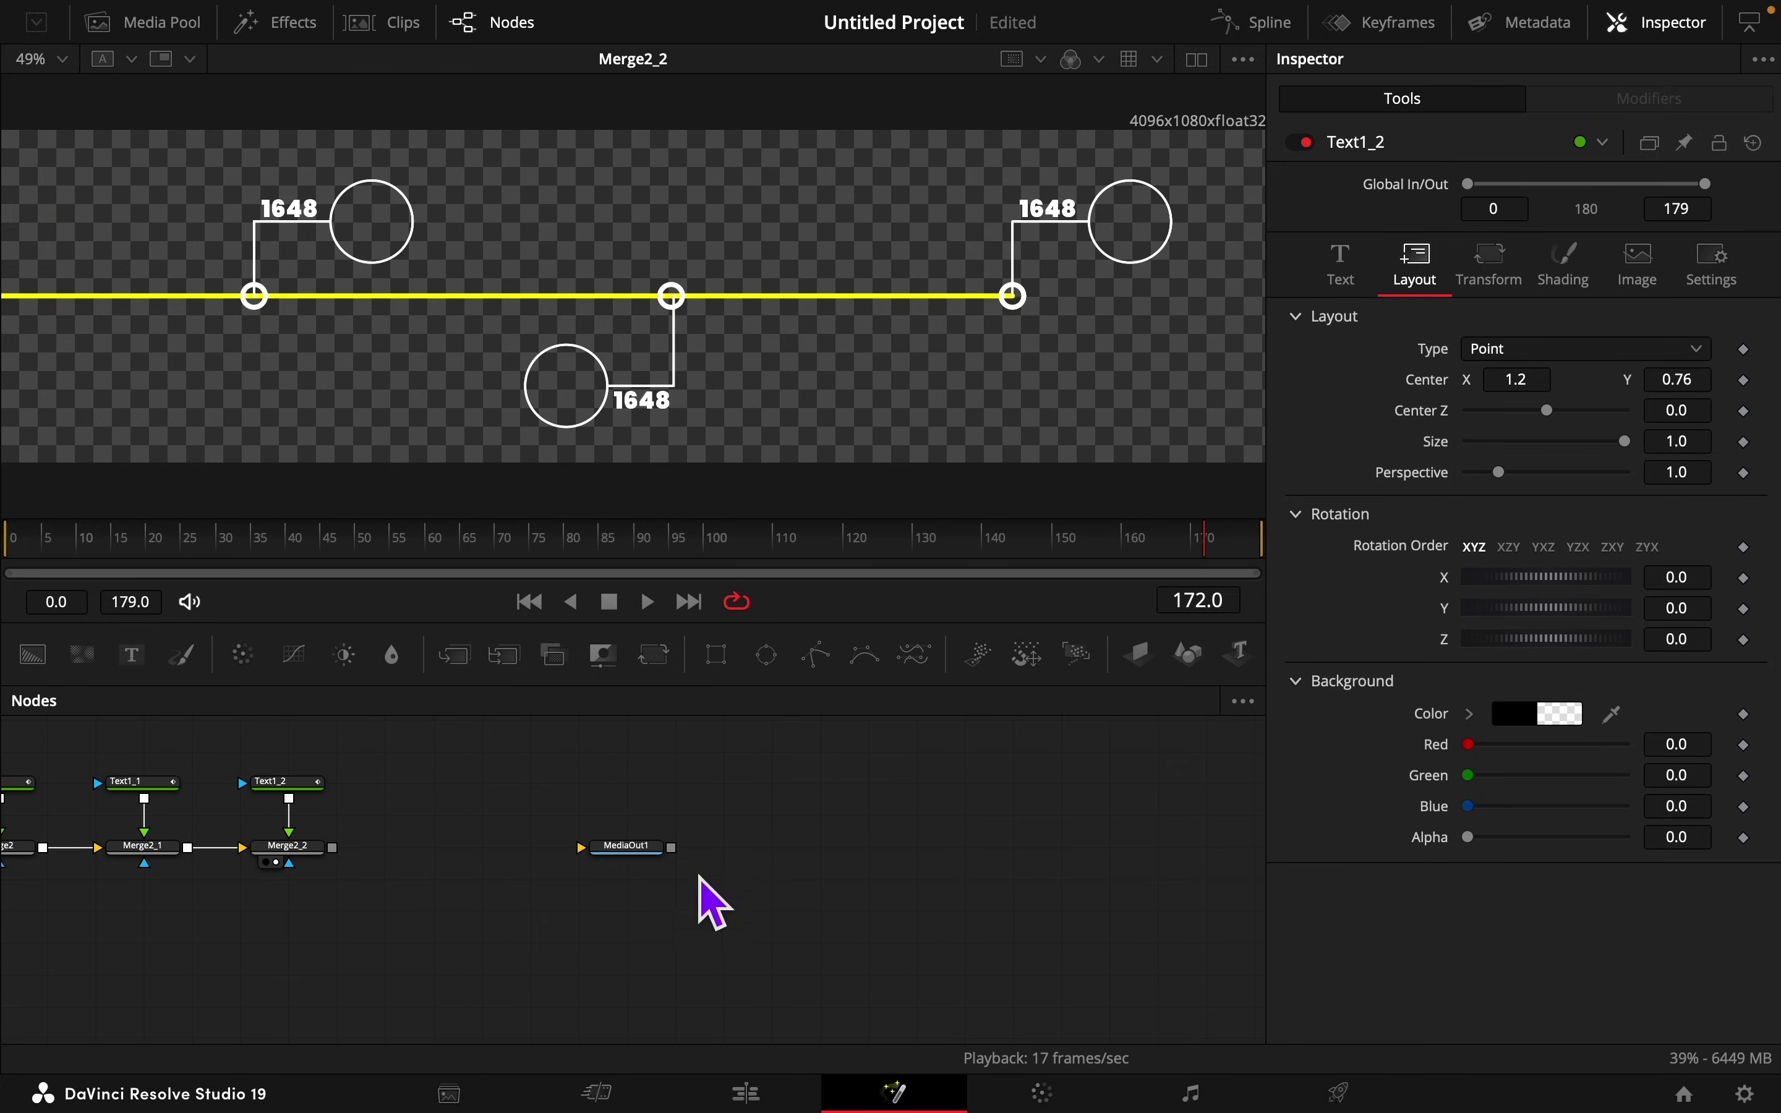
drag(625, 848, 1144, 861)
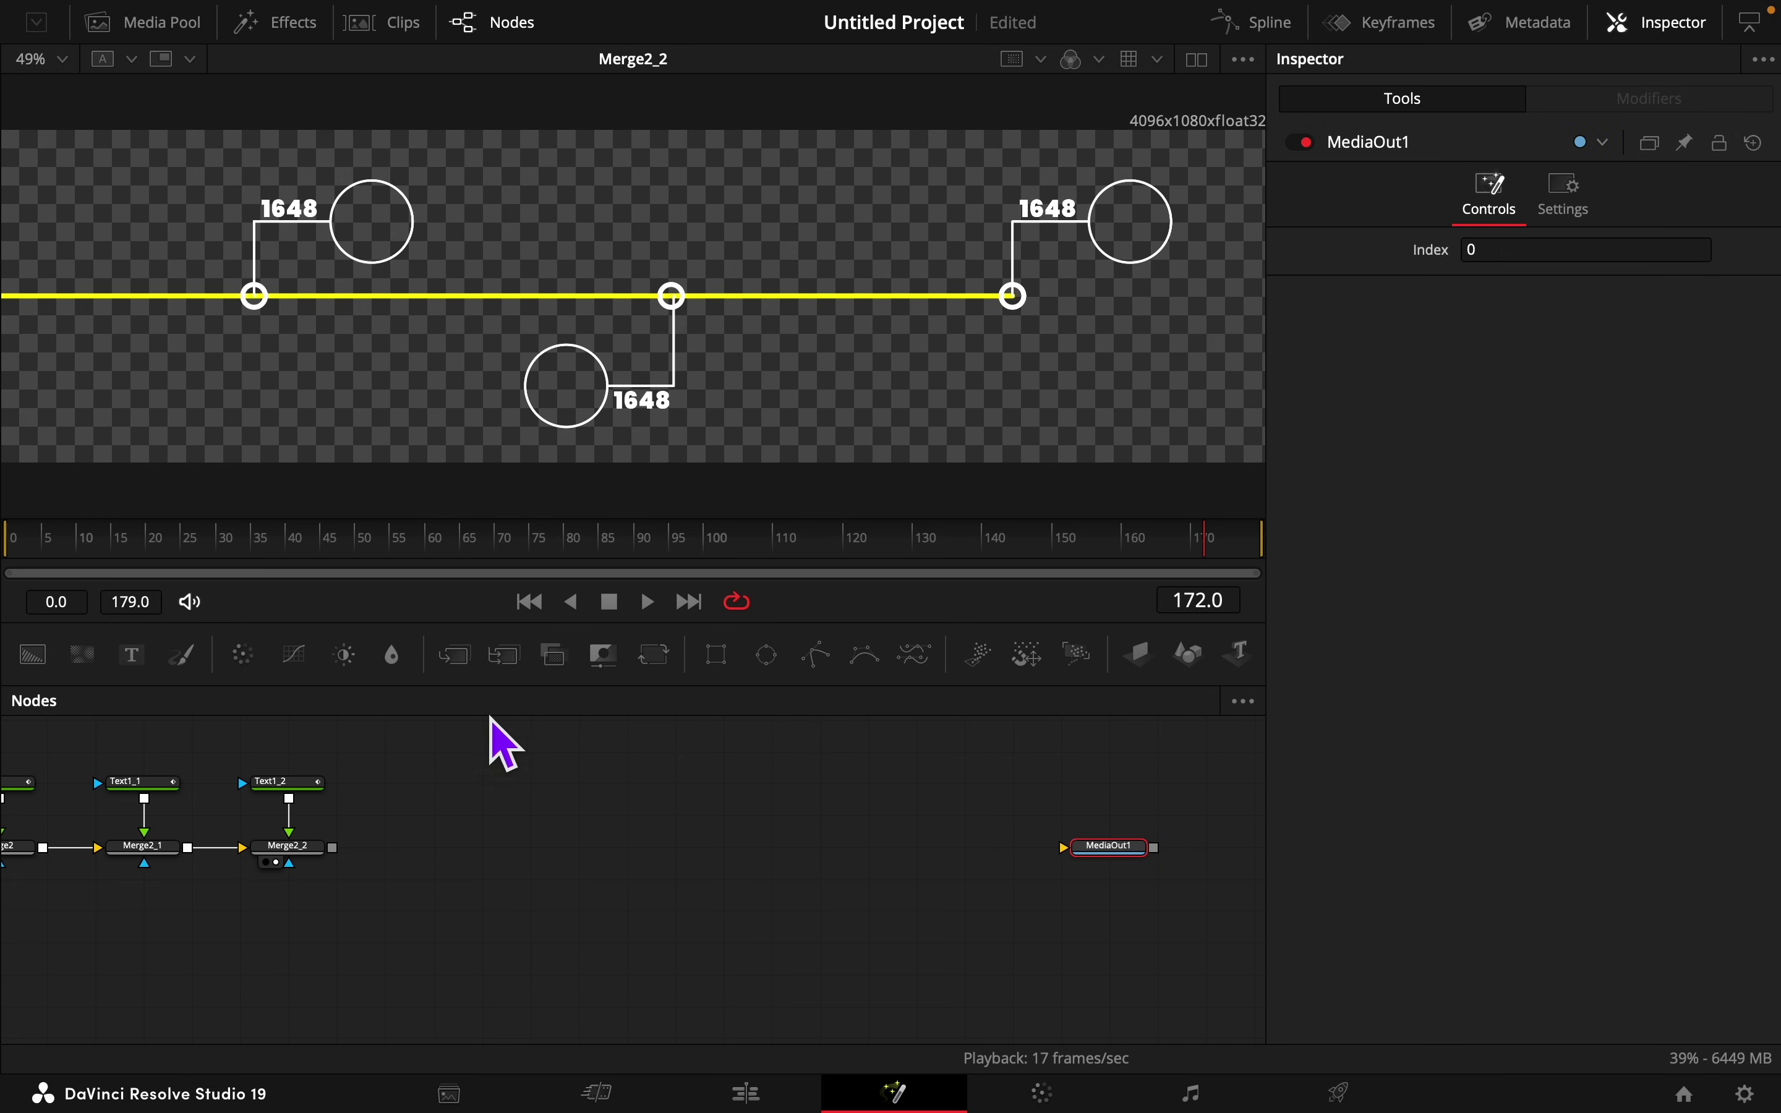
drag(465, 662, 437, 874)
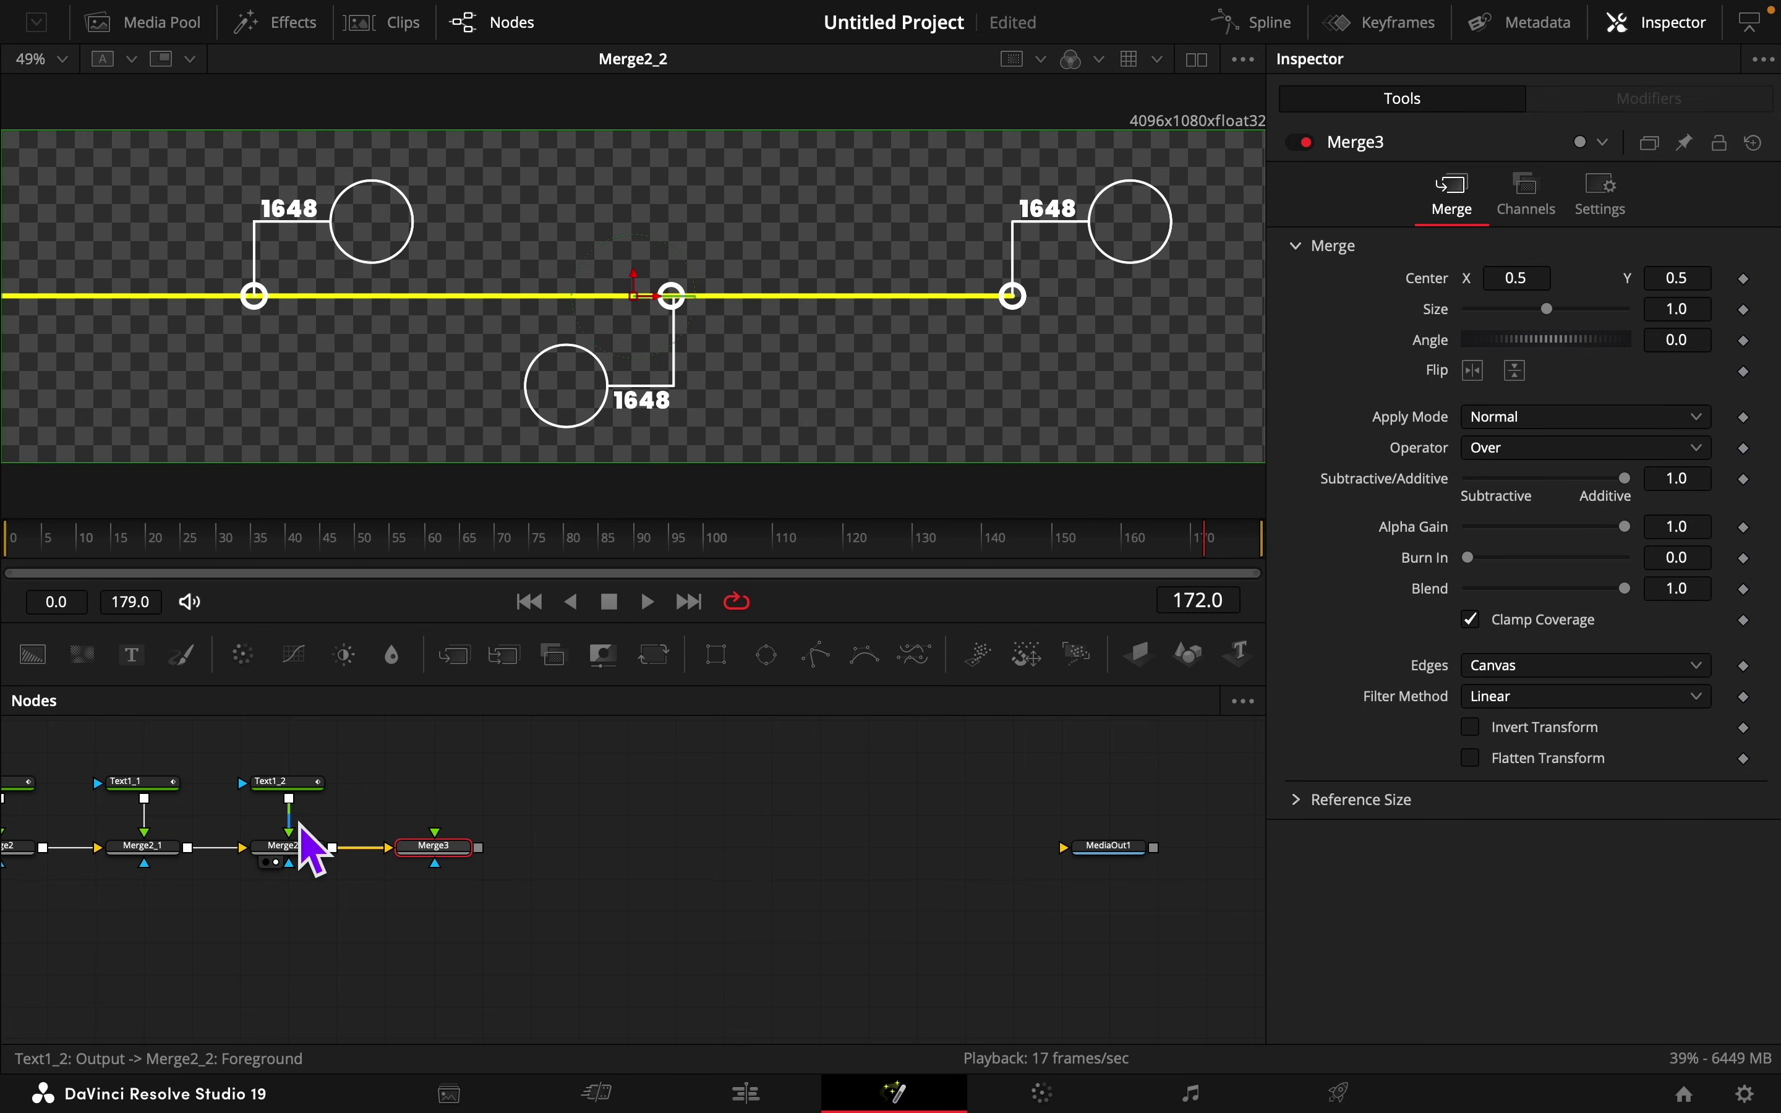
Step: Bring taj-mahal-4608641.png from the media pool into Merge3's foreground and display Merge3 in the viewer
click(162, 22)
drag(410, 206, 441, 847)
click(159, 23)
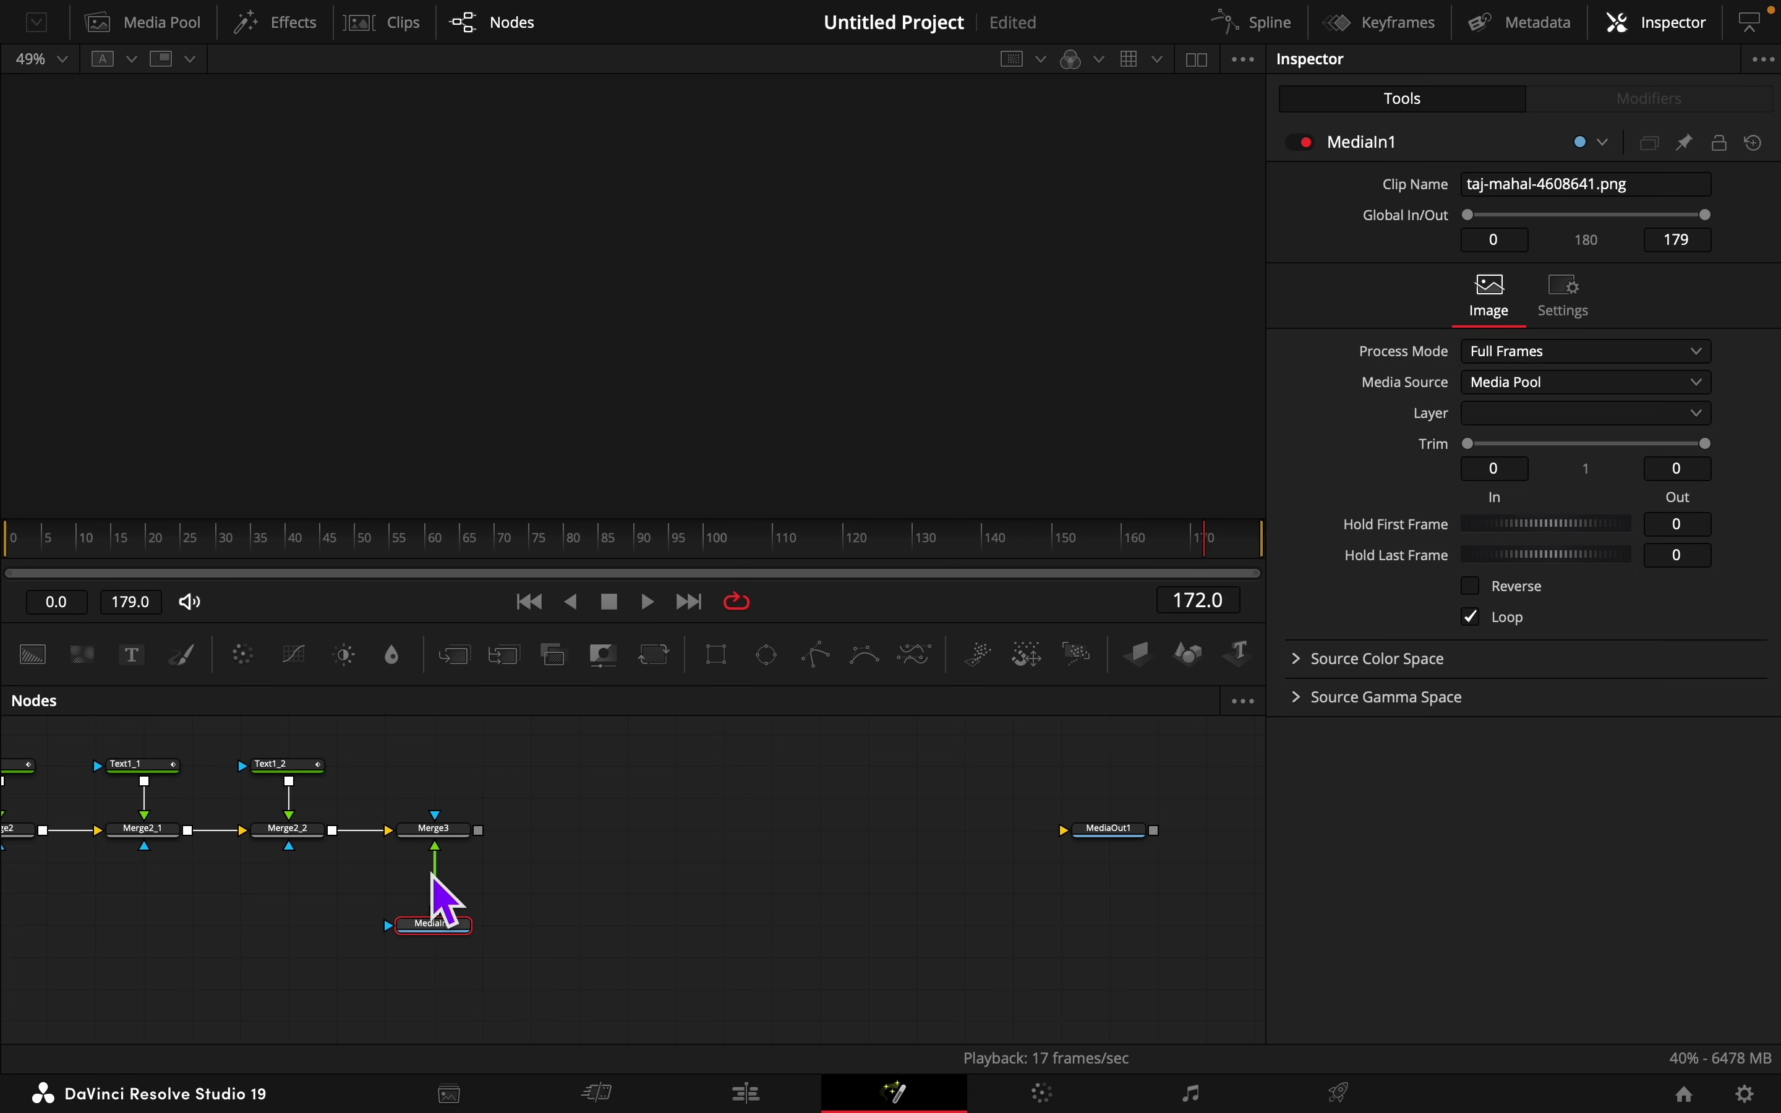
click(422, 846)
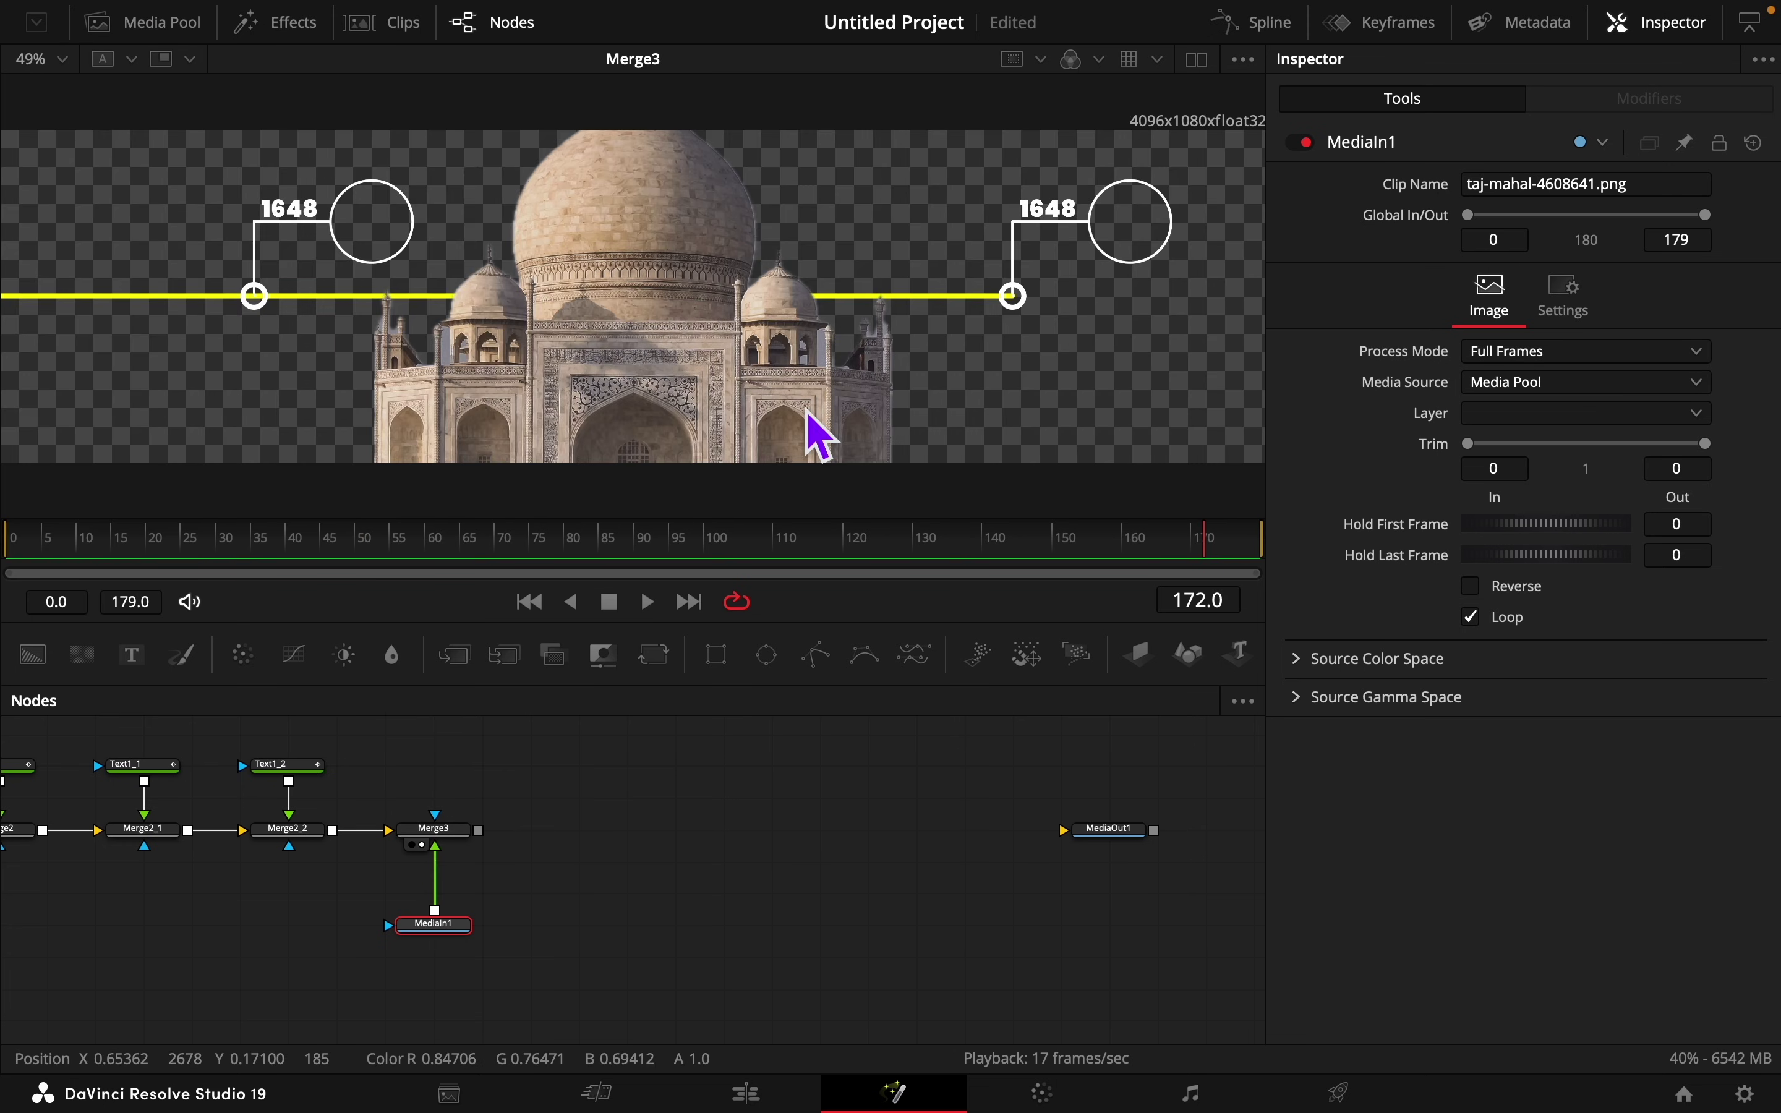
Step: Insert a Transform node after MediaIn1 and set its size to 0.225
mouse_move(445, 927)
mouse_down()
mouse_move(457, 983)
mouse_move(461, 925)
mouse_up()
click(654, 655)
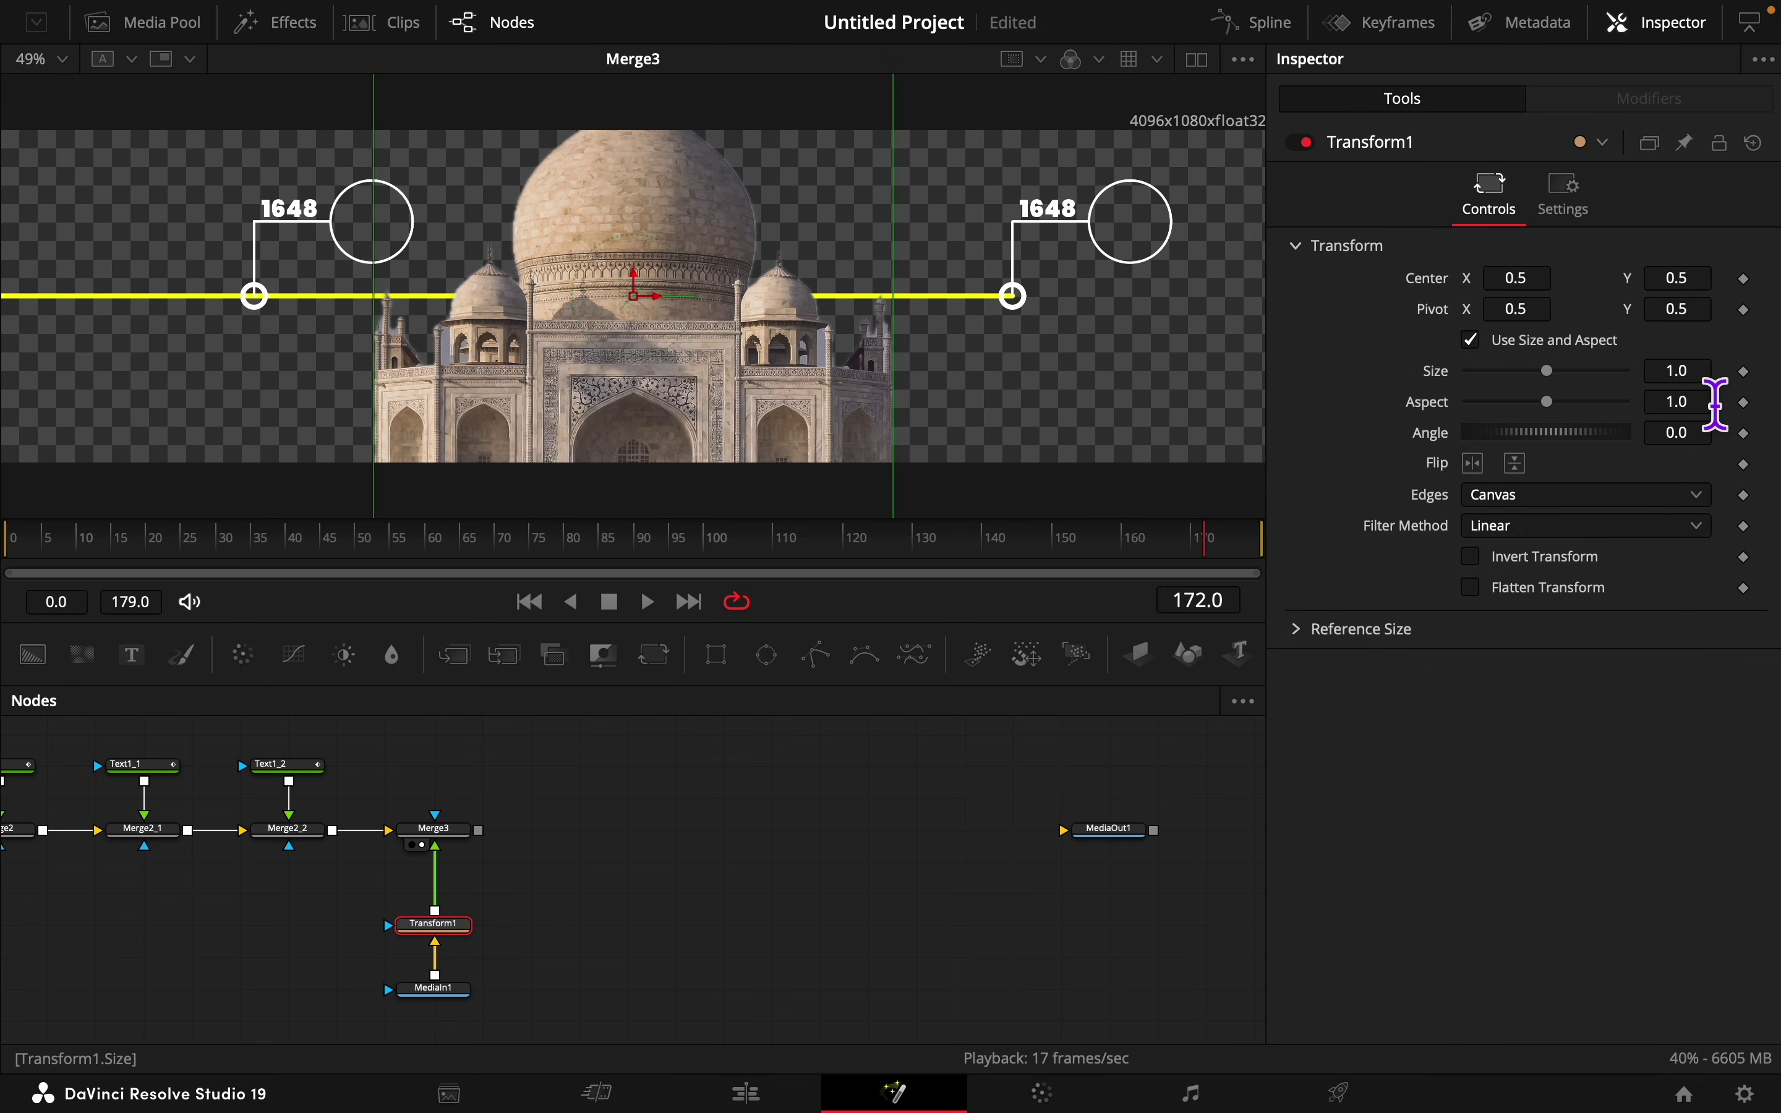
double_click(1692, 368)
text(0.22)
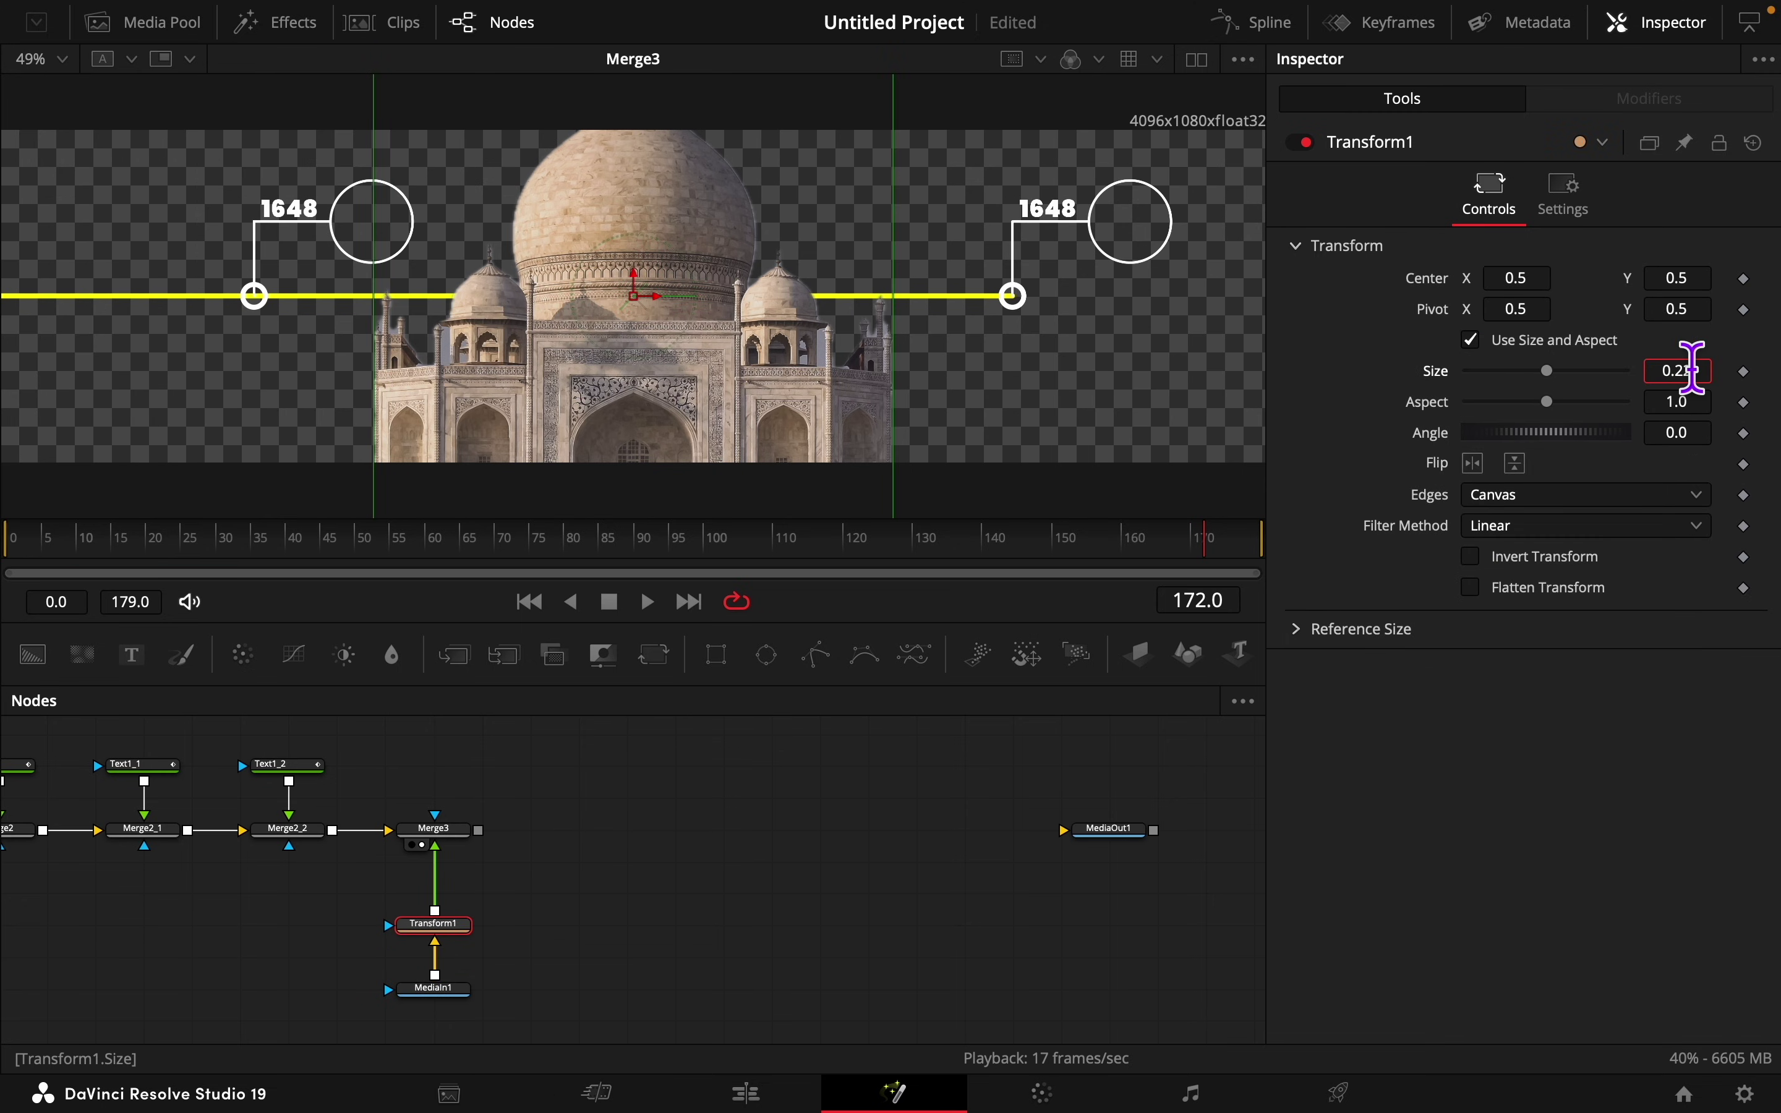
text(5)
key(Tab)
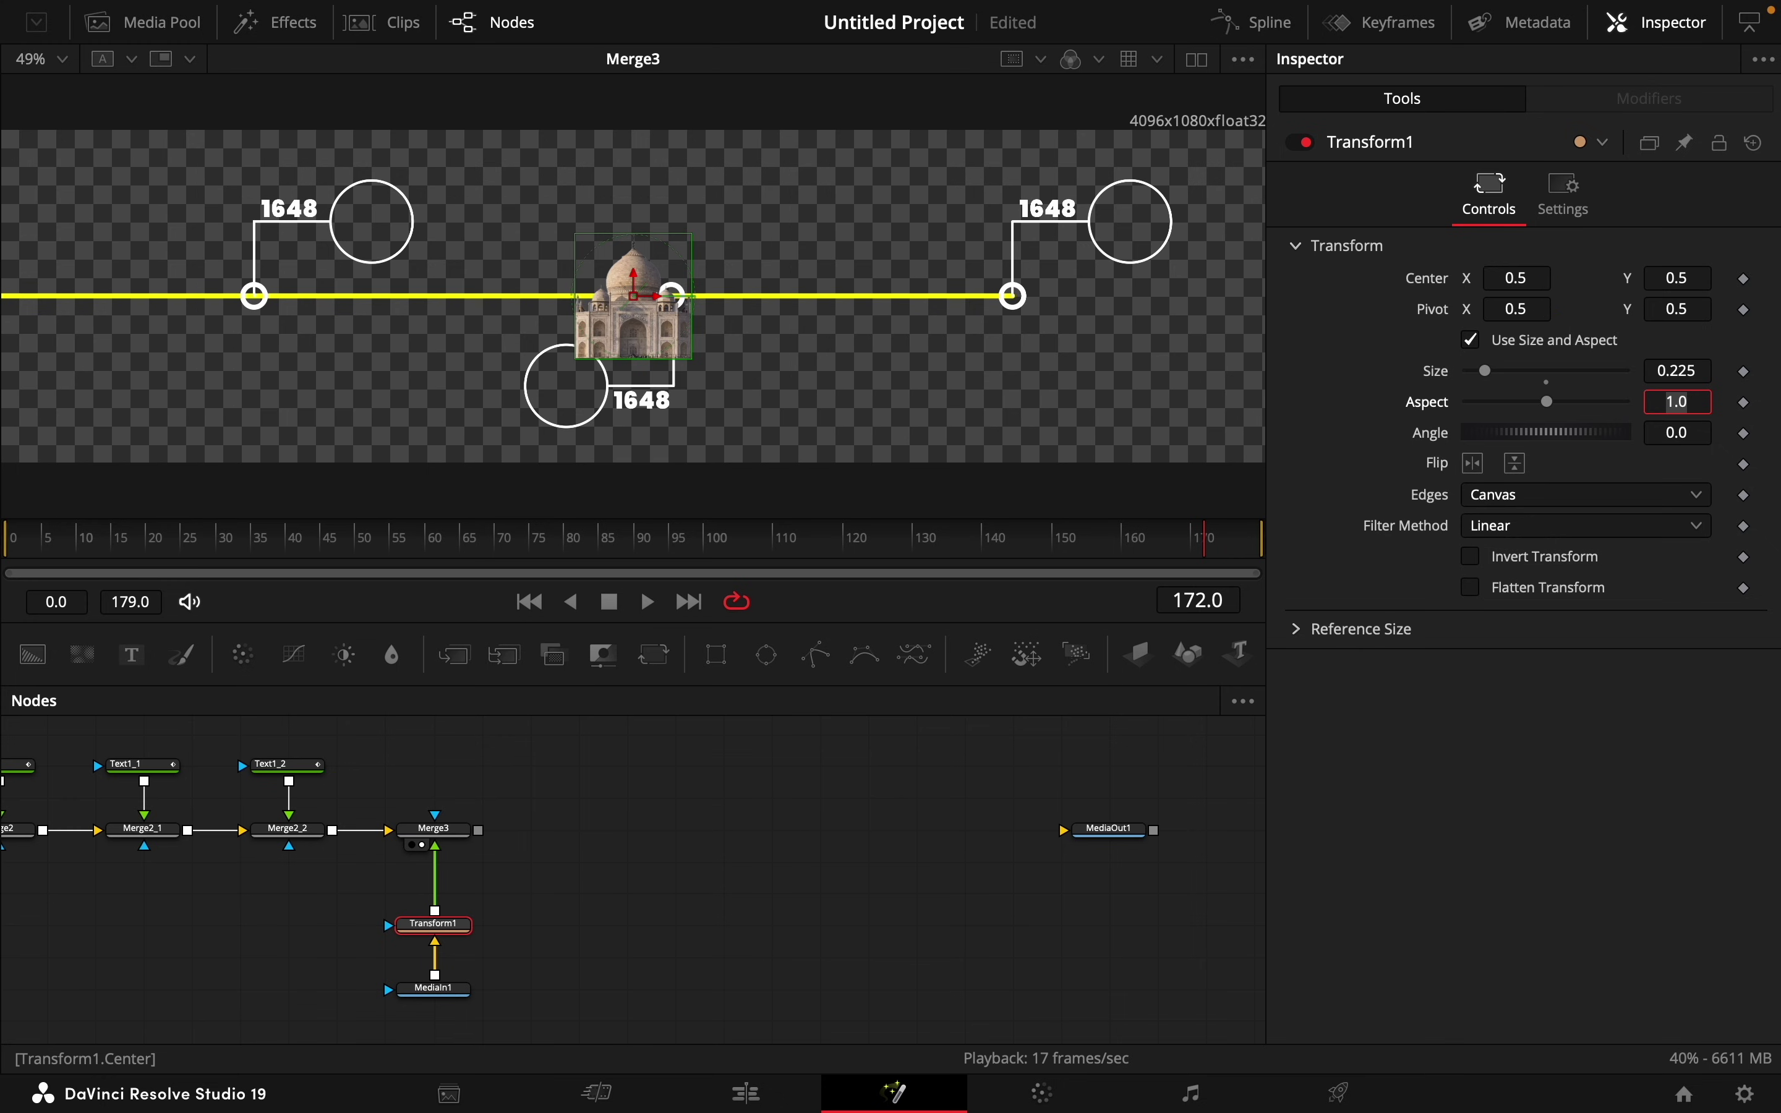
Step: Set Transform1's center to X 0.035, Y 0.675 so the Taj Mahal sits over the first milestone circle
click(1530, 278)
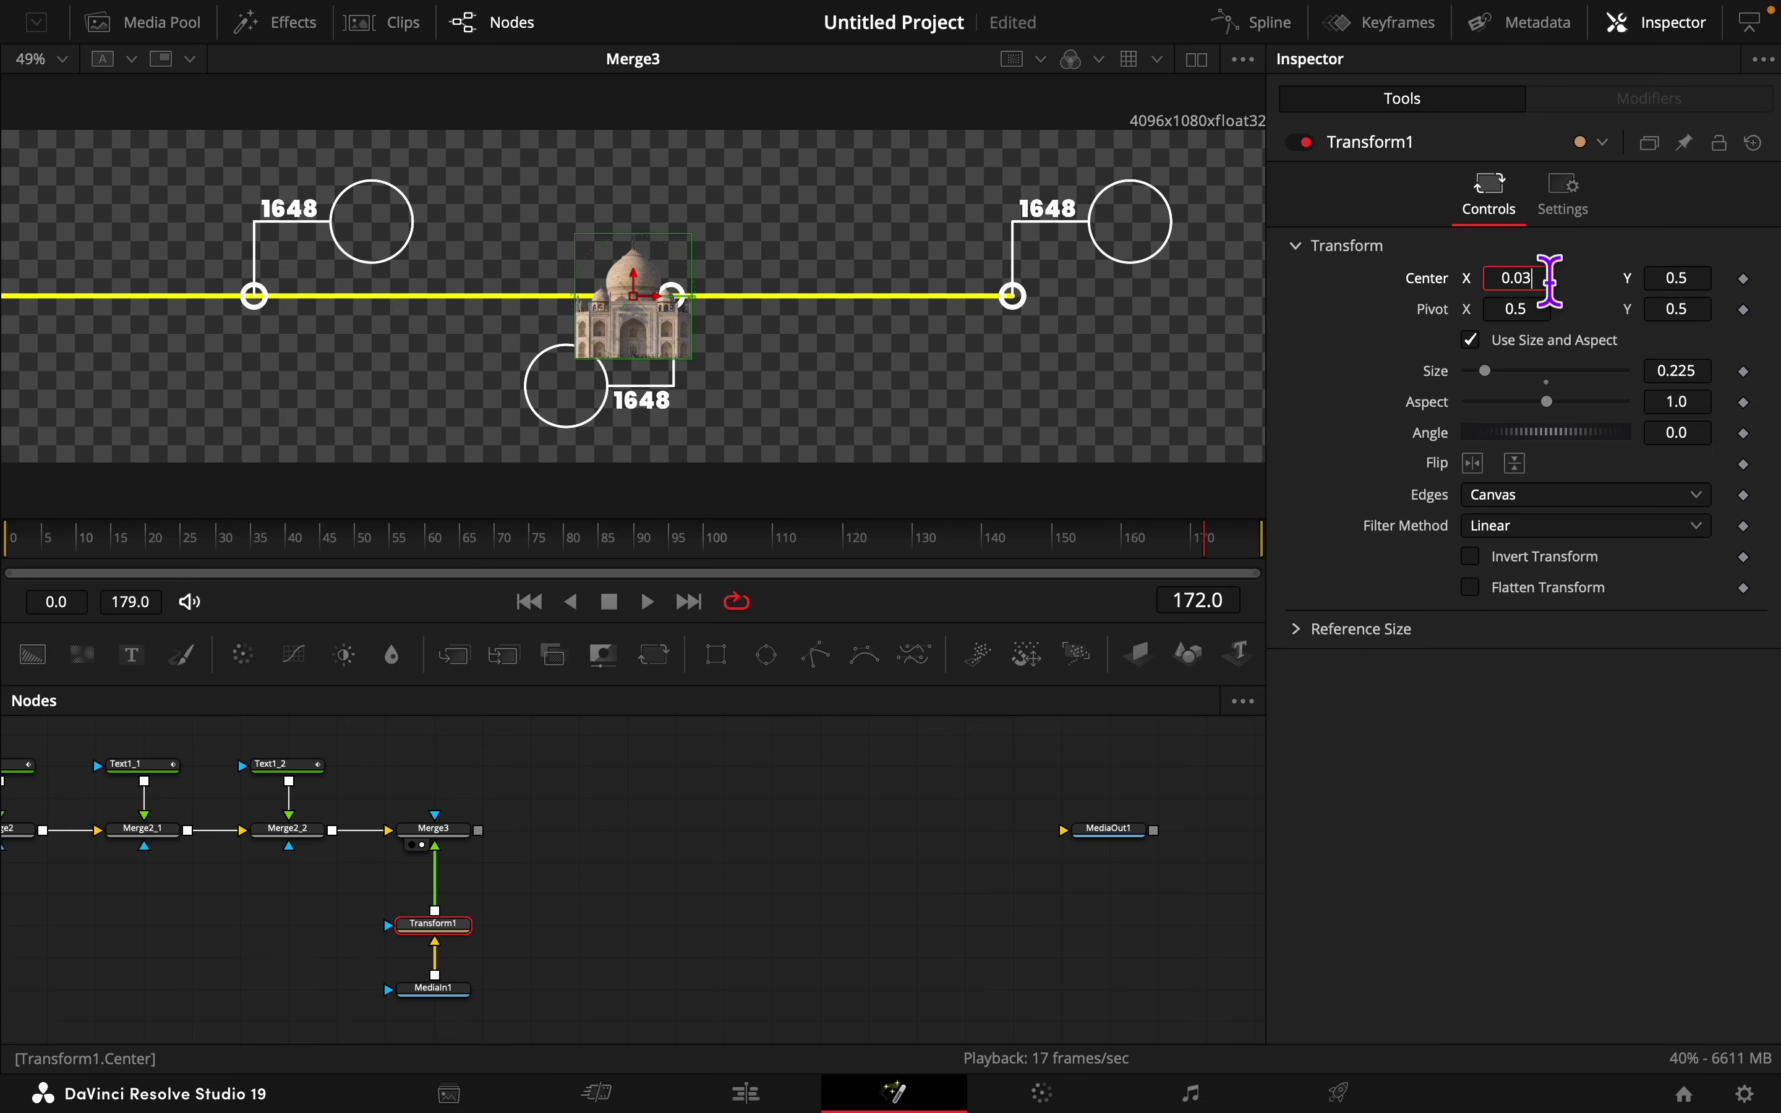
key(Tab)
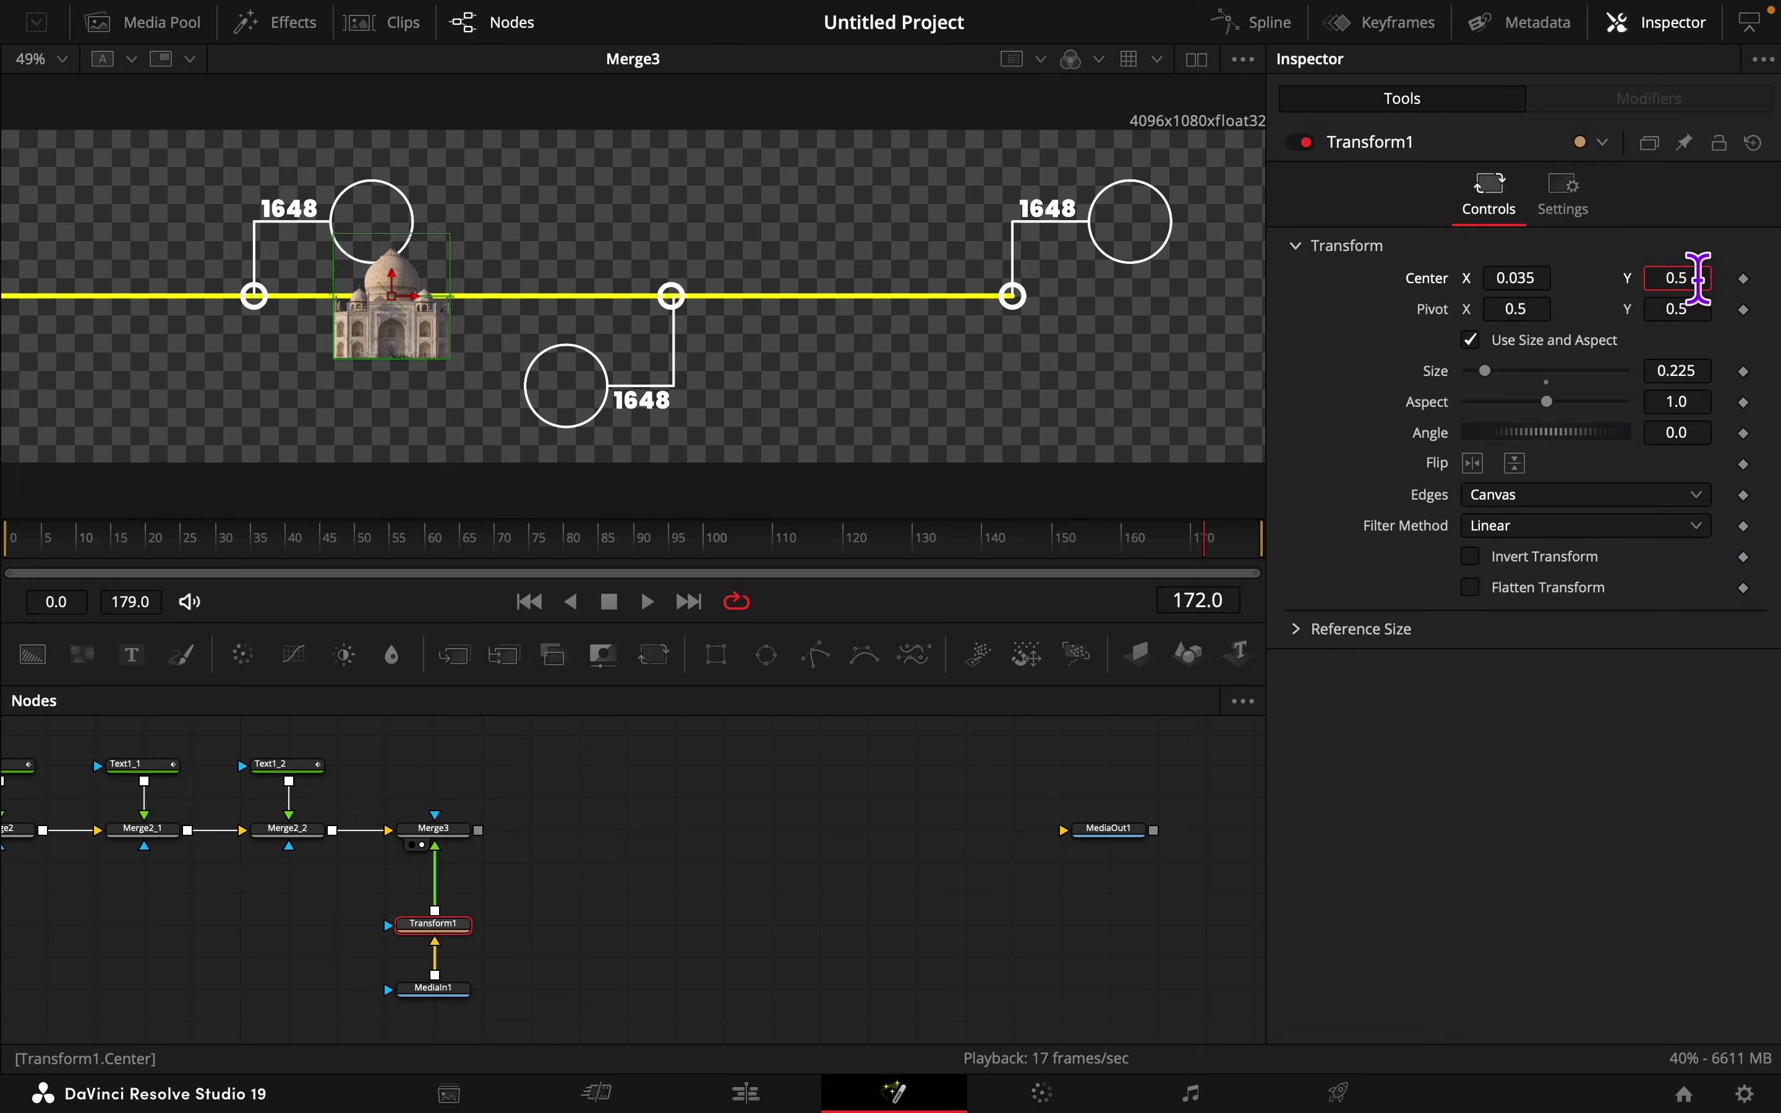
key(Tab)
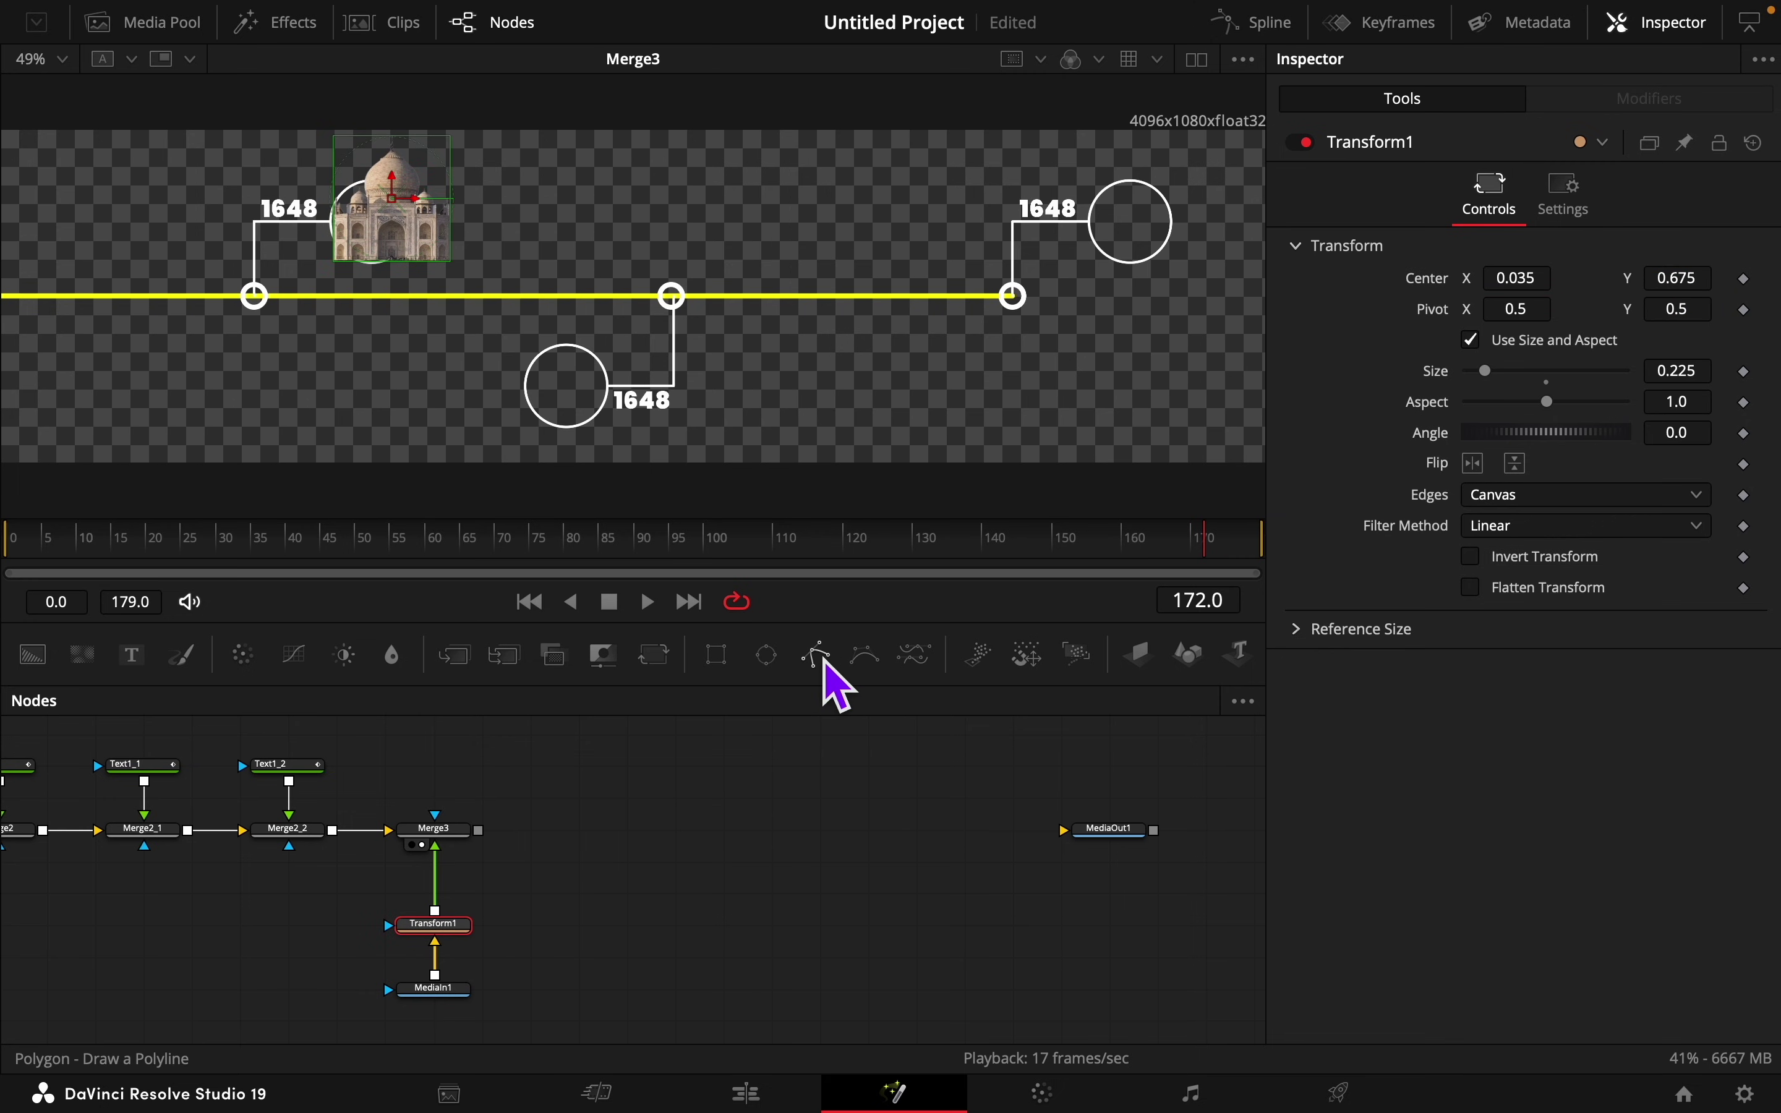
Step: Connect a new Polygon mask to Transform1 and enable Multiply by Mask in the transform's settings
drag(819, 659, 389, 925)
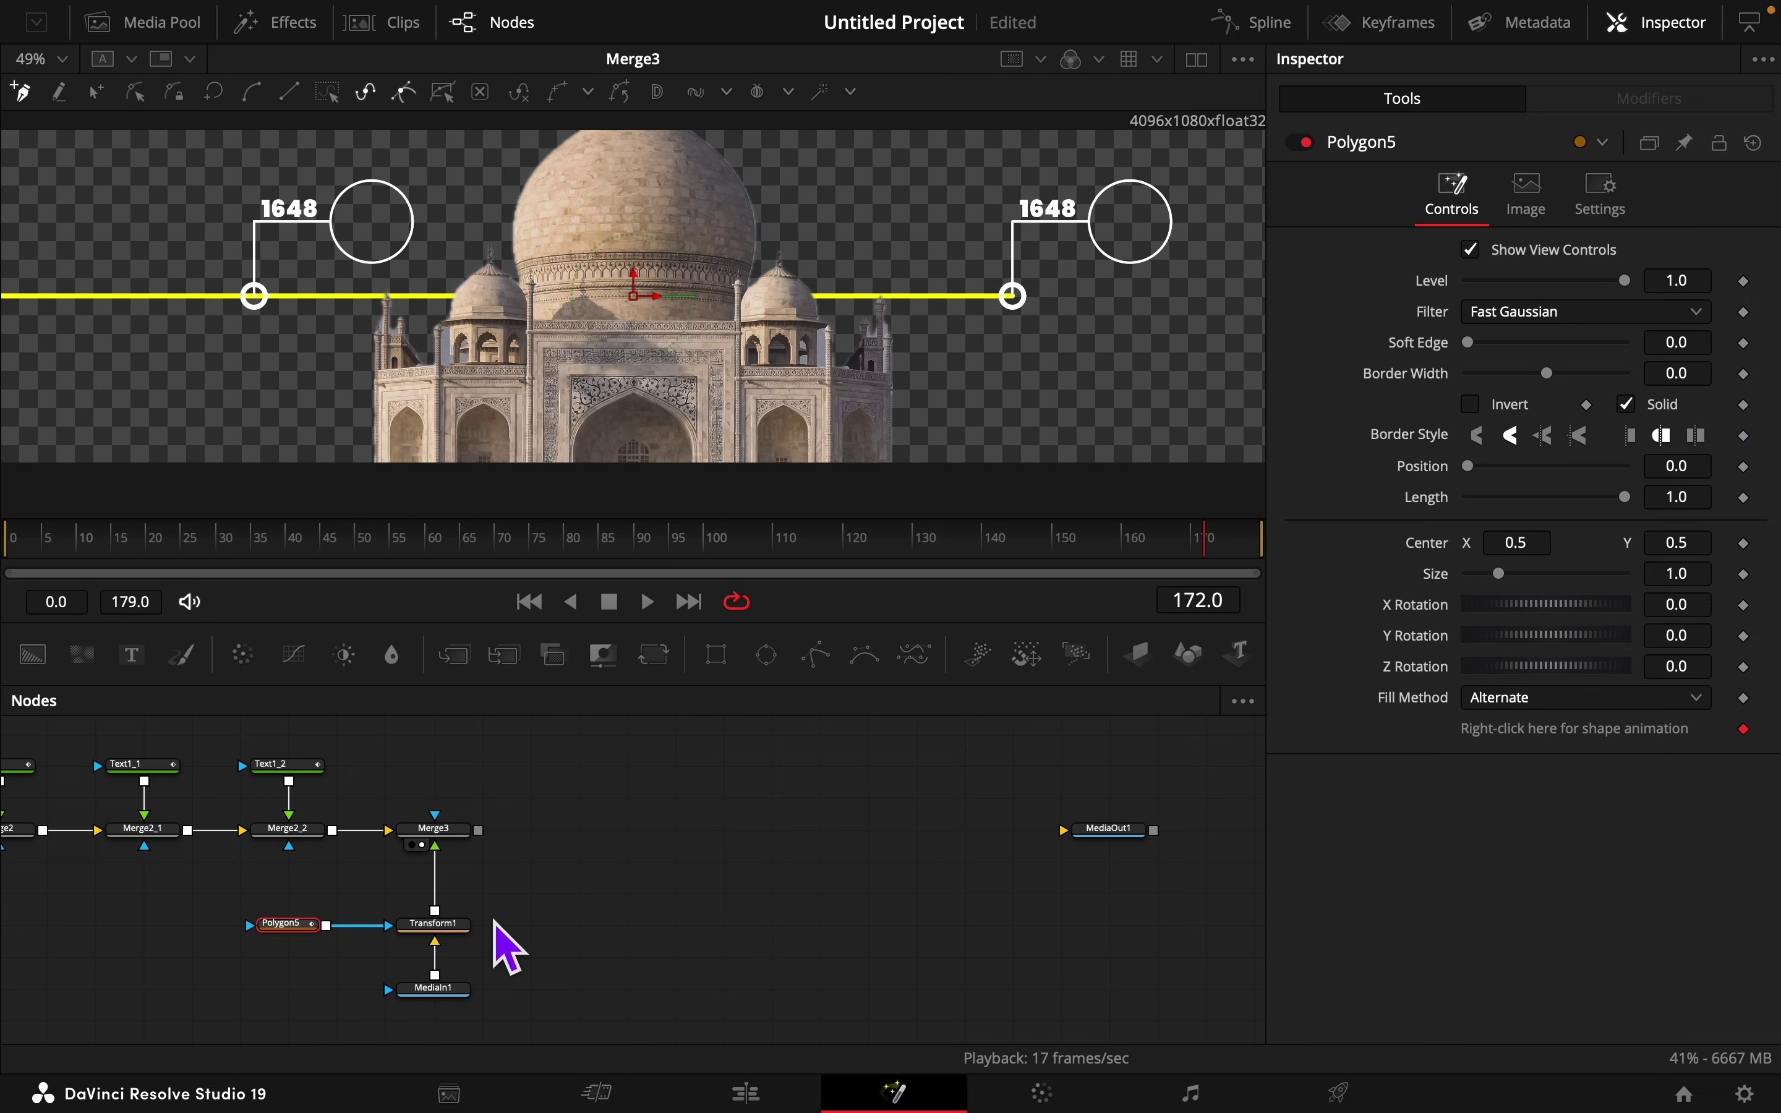
click(434, 928)
click(1561, 206)
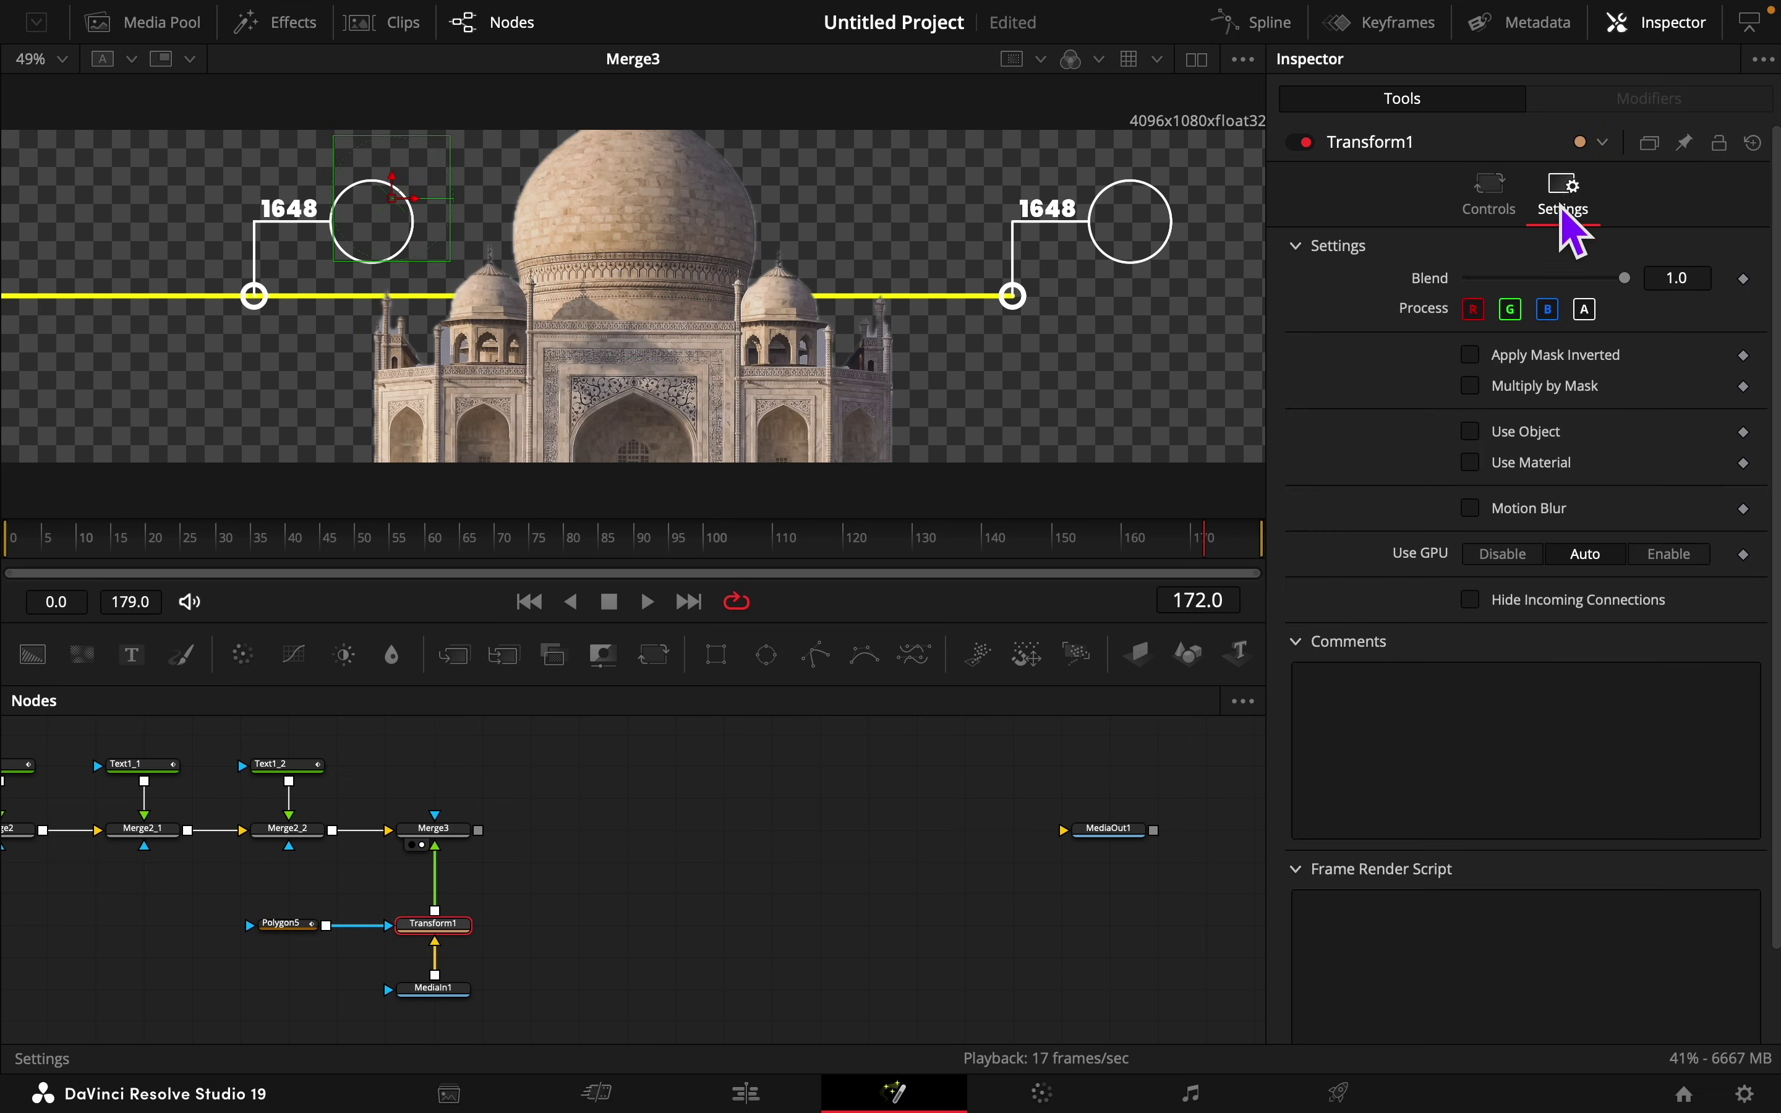
click(1471, 385)
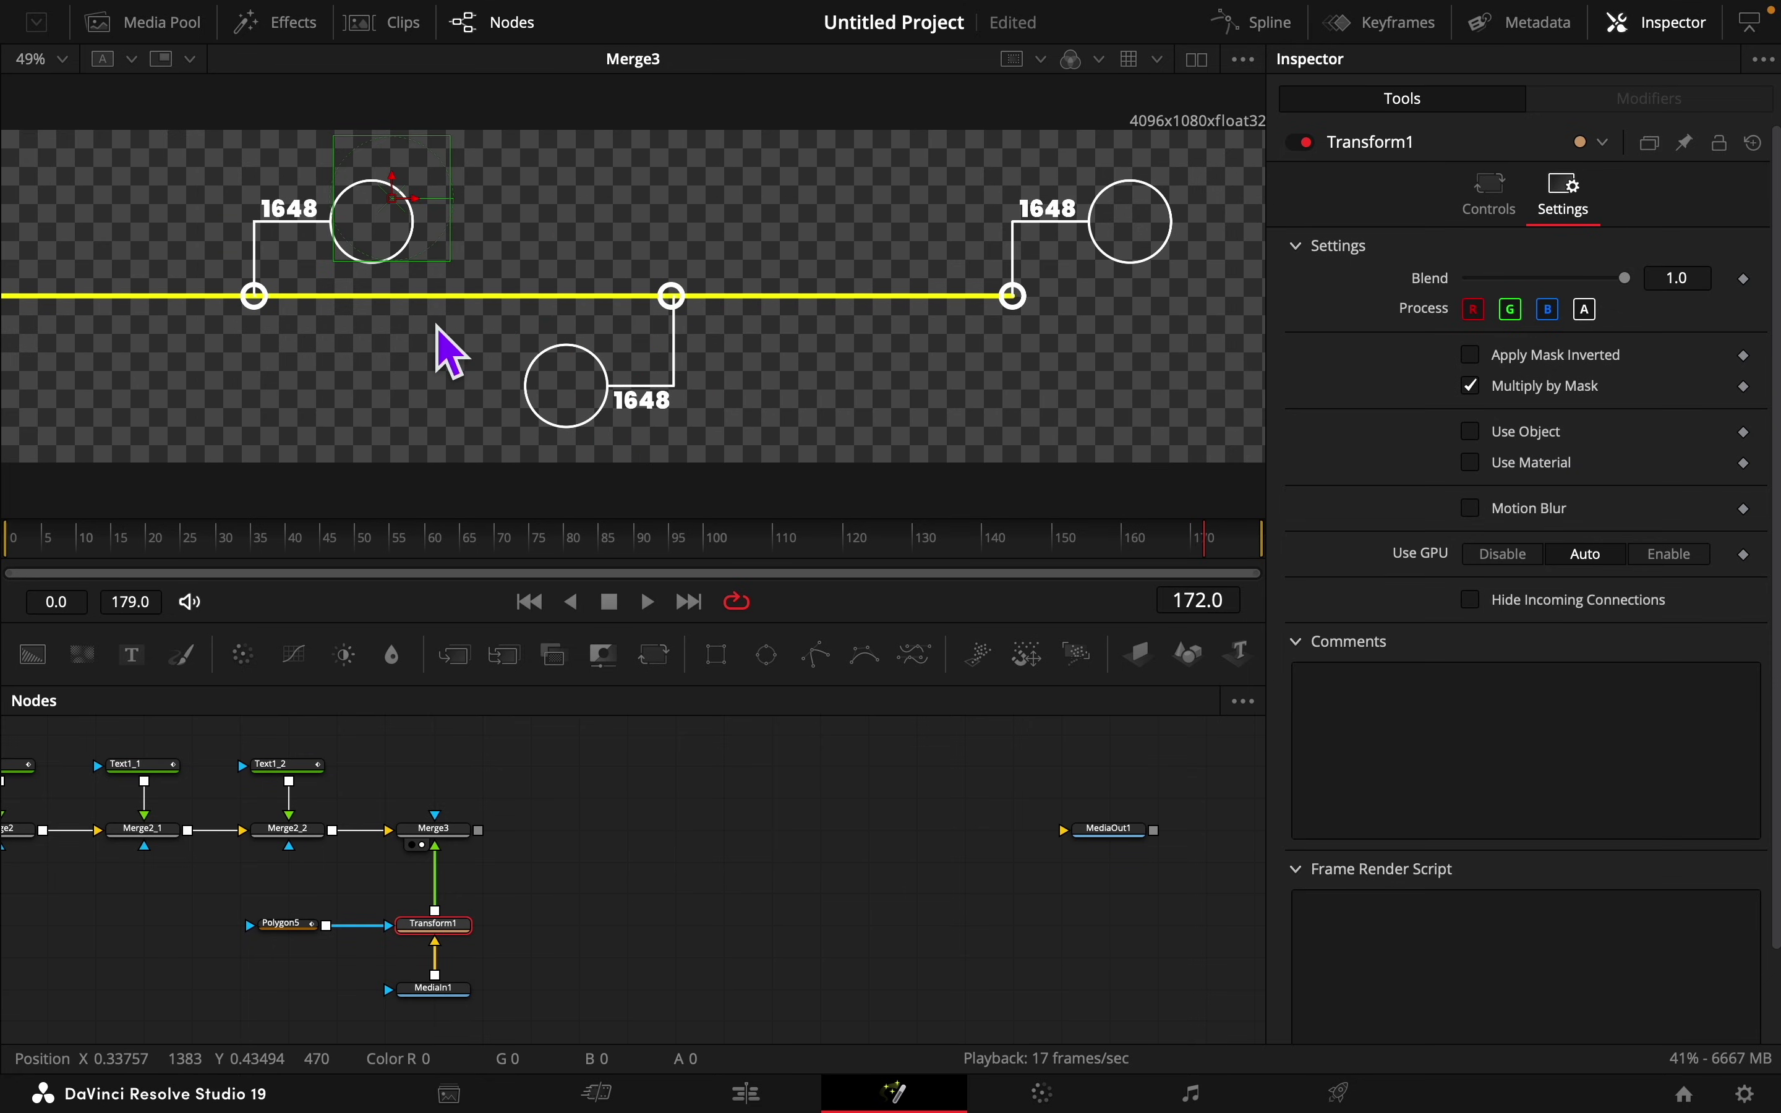
Step: Draw a closed Polygon5 mask around the Taj Mahal along the first circle's lower-left edge, raise its upper-left corner, and smooth the points on the circle
scroll(442, 346, up, 5)
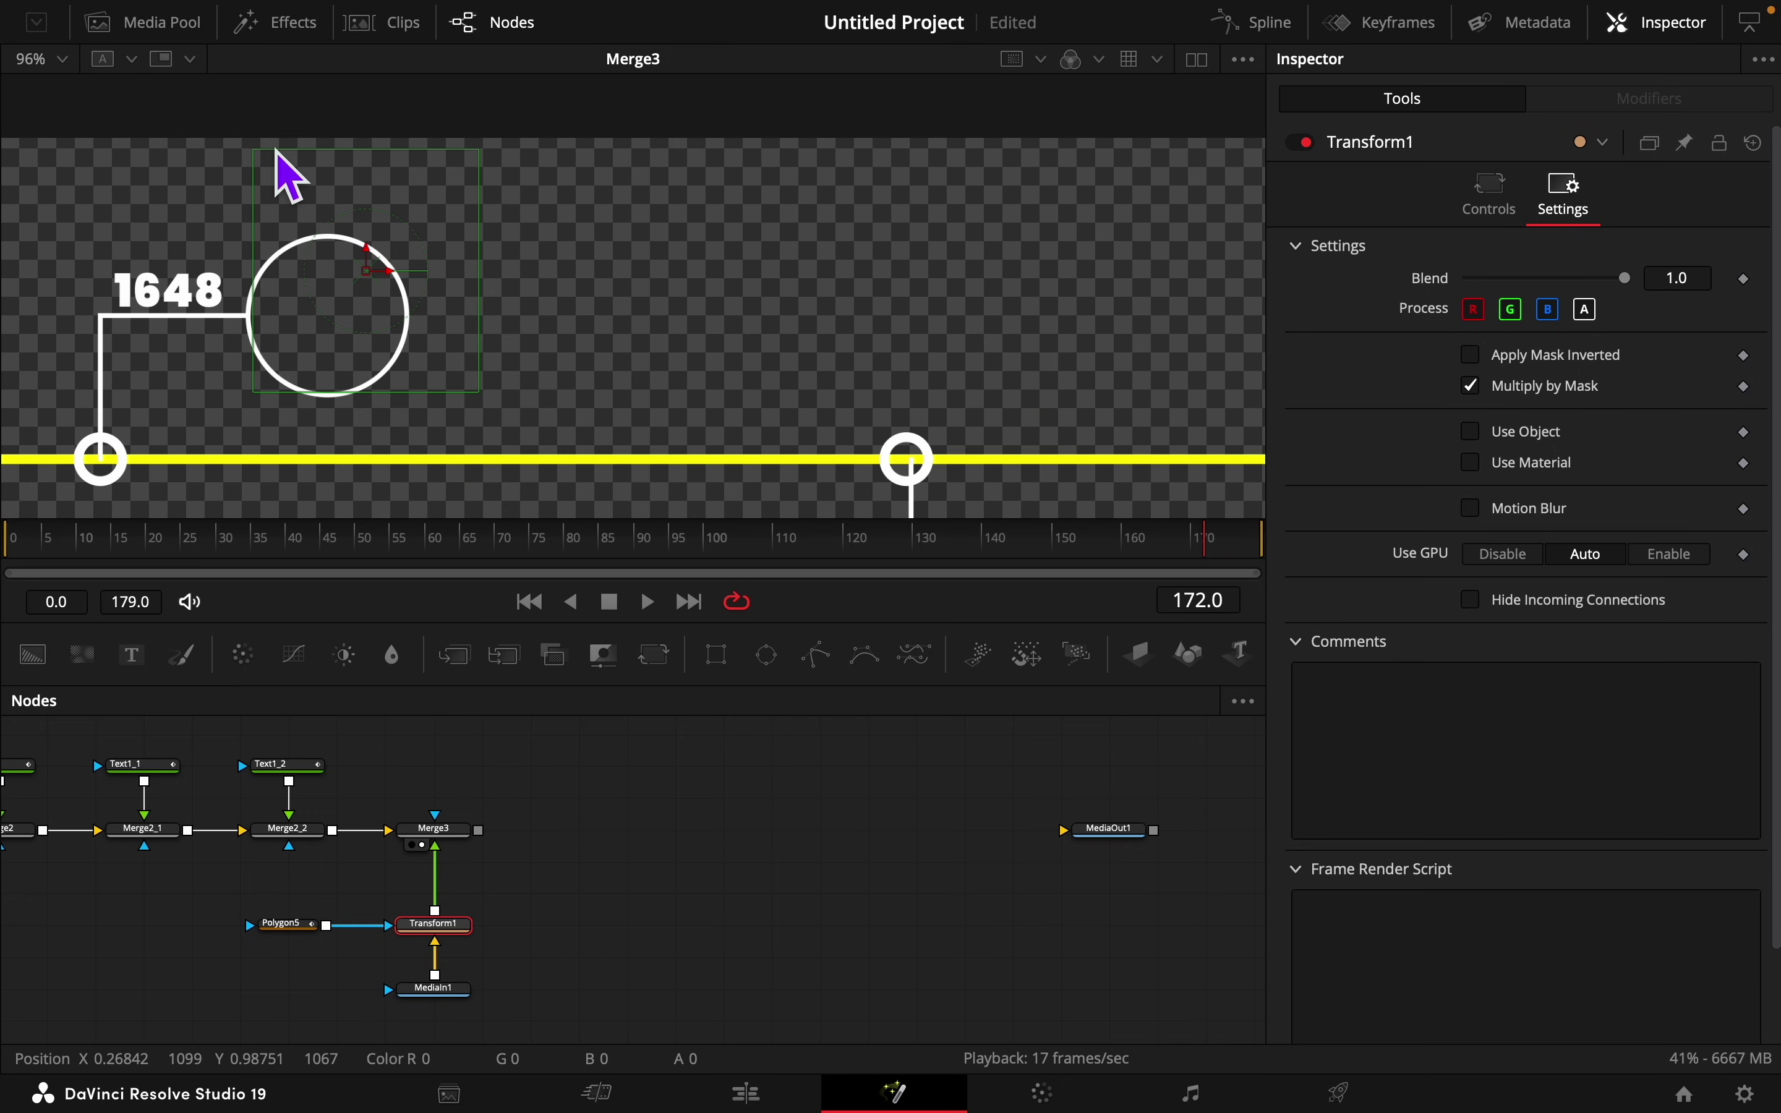
click(294, 924)
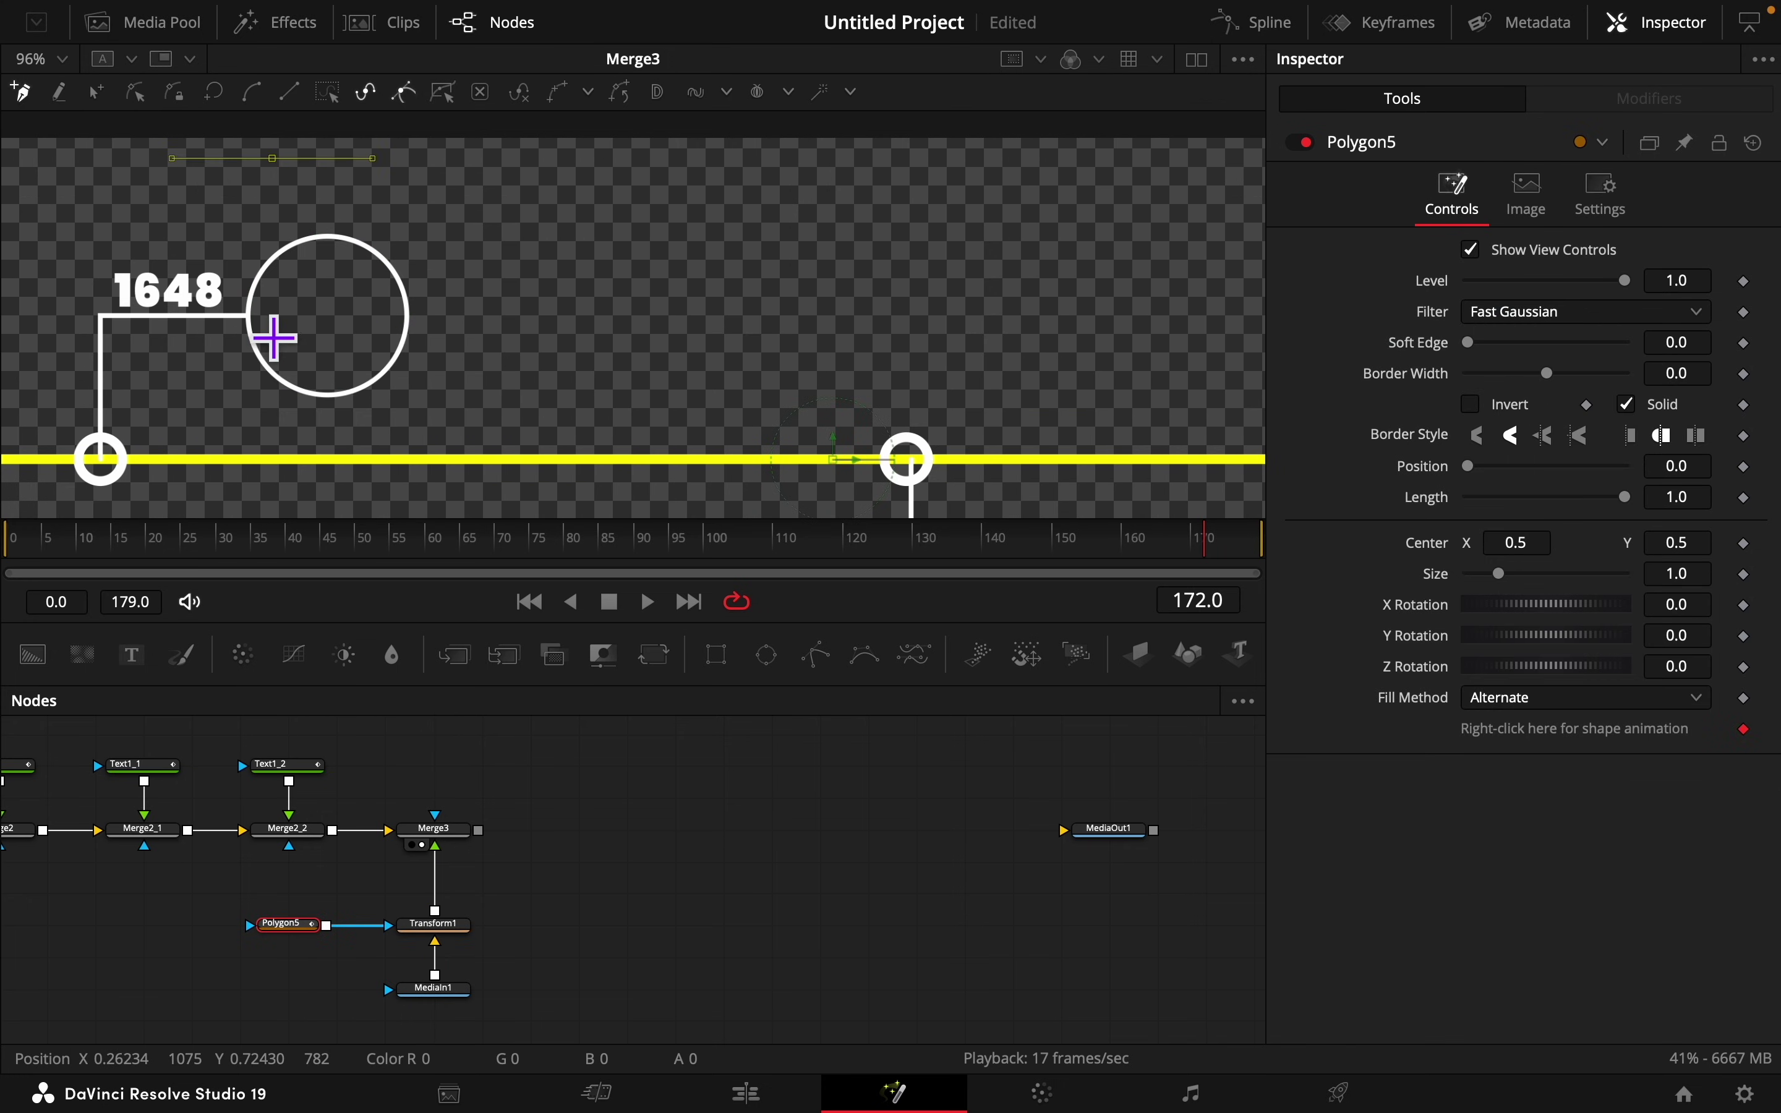
click(251, 318)
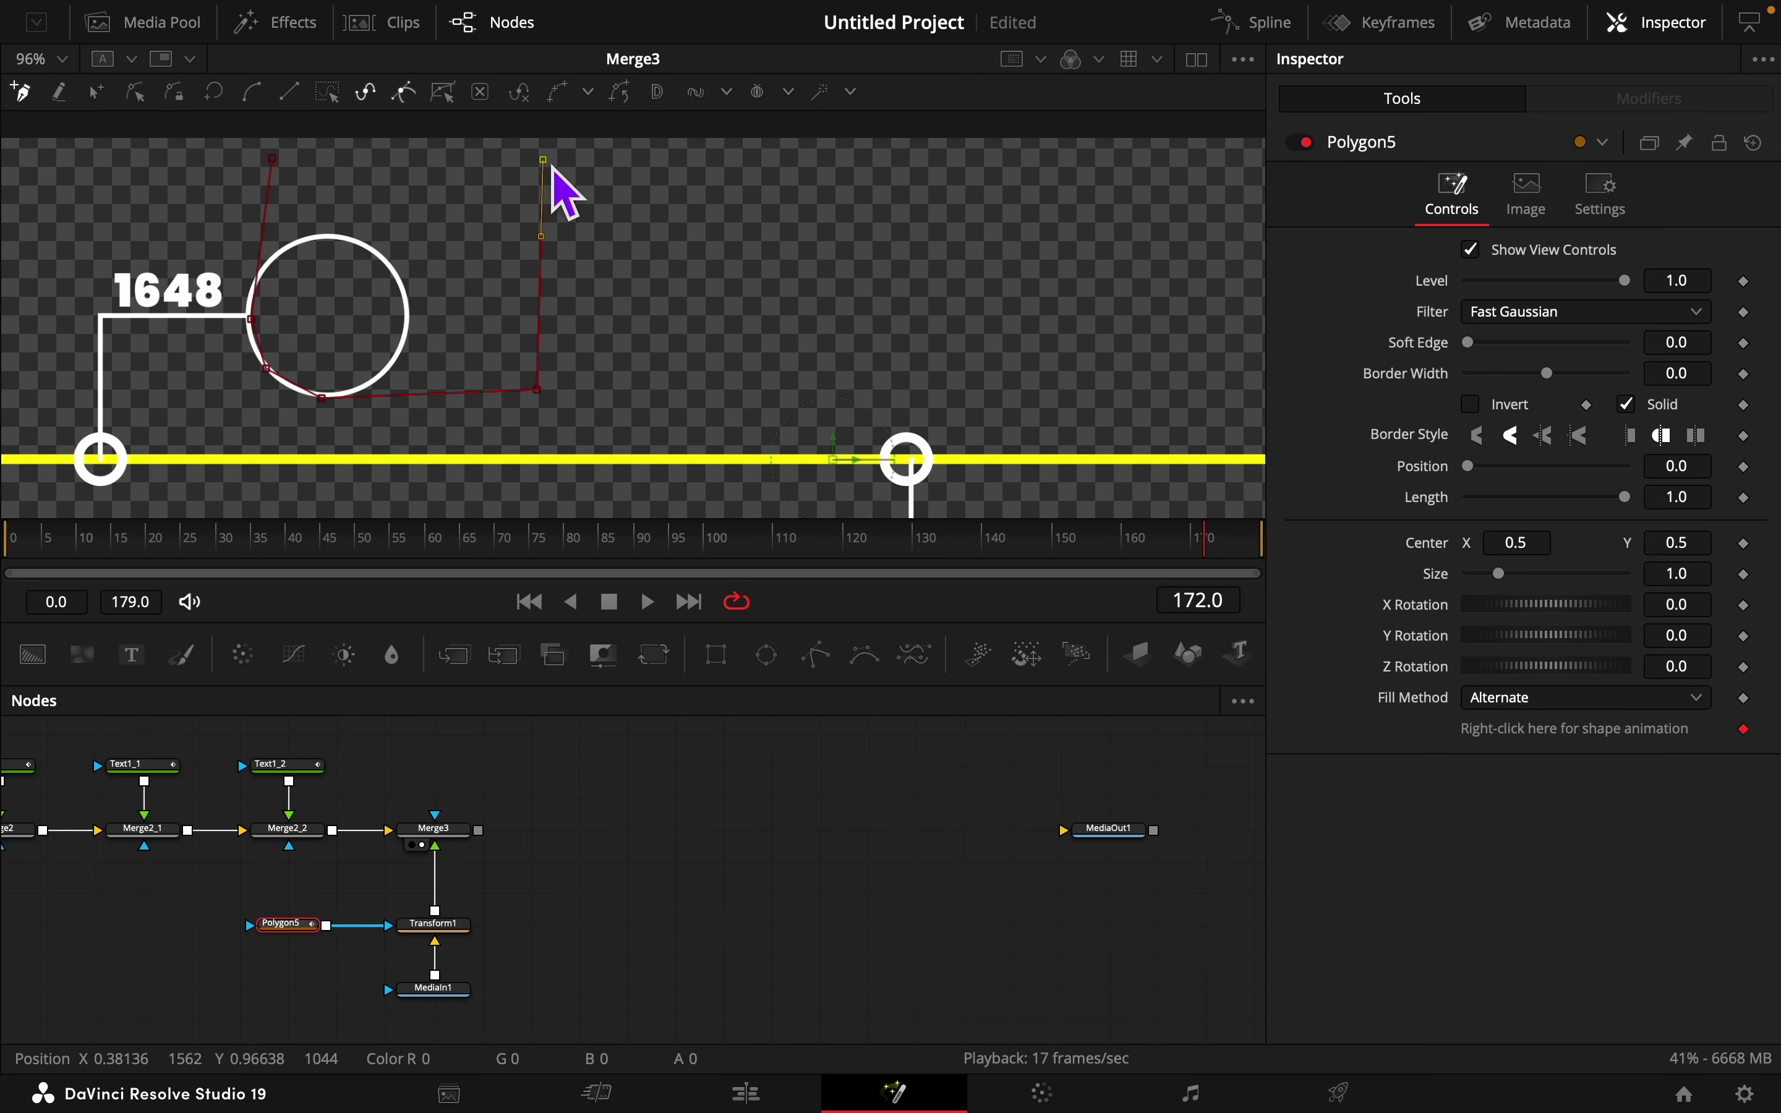
click(270, 162)
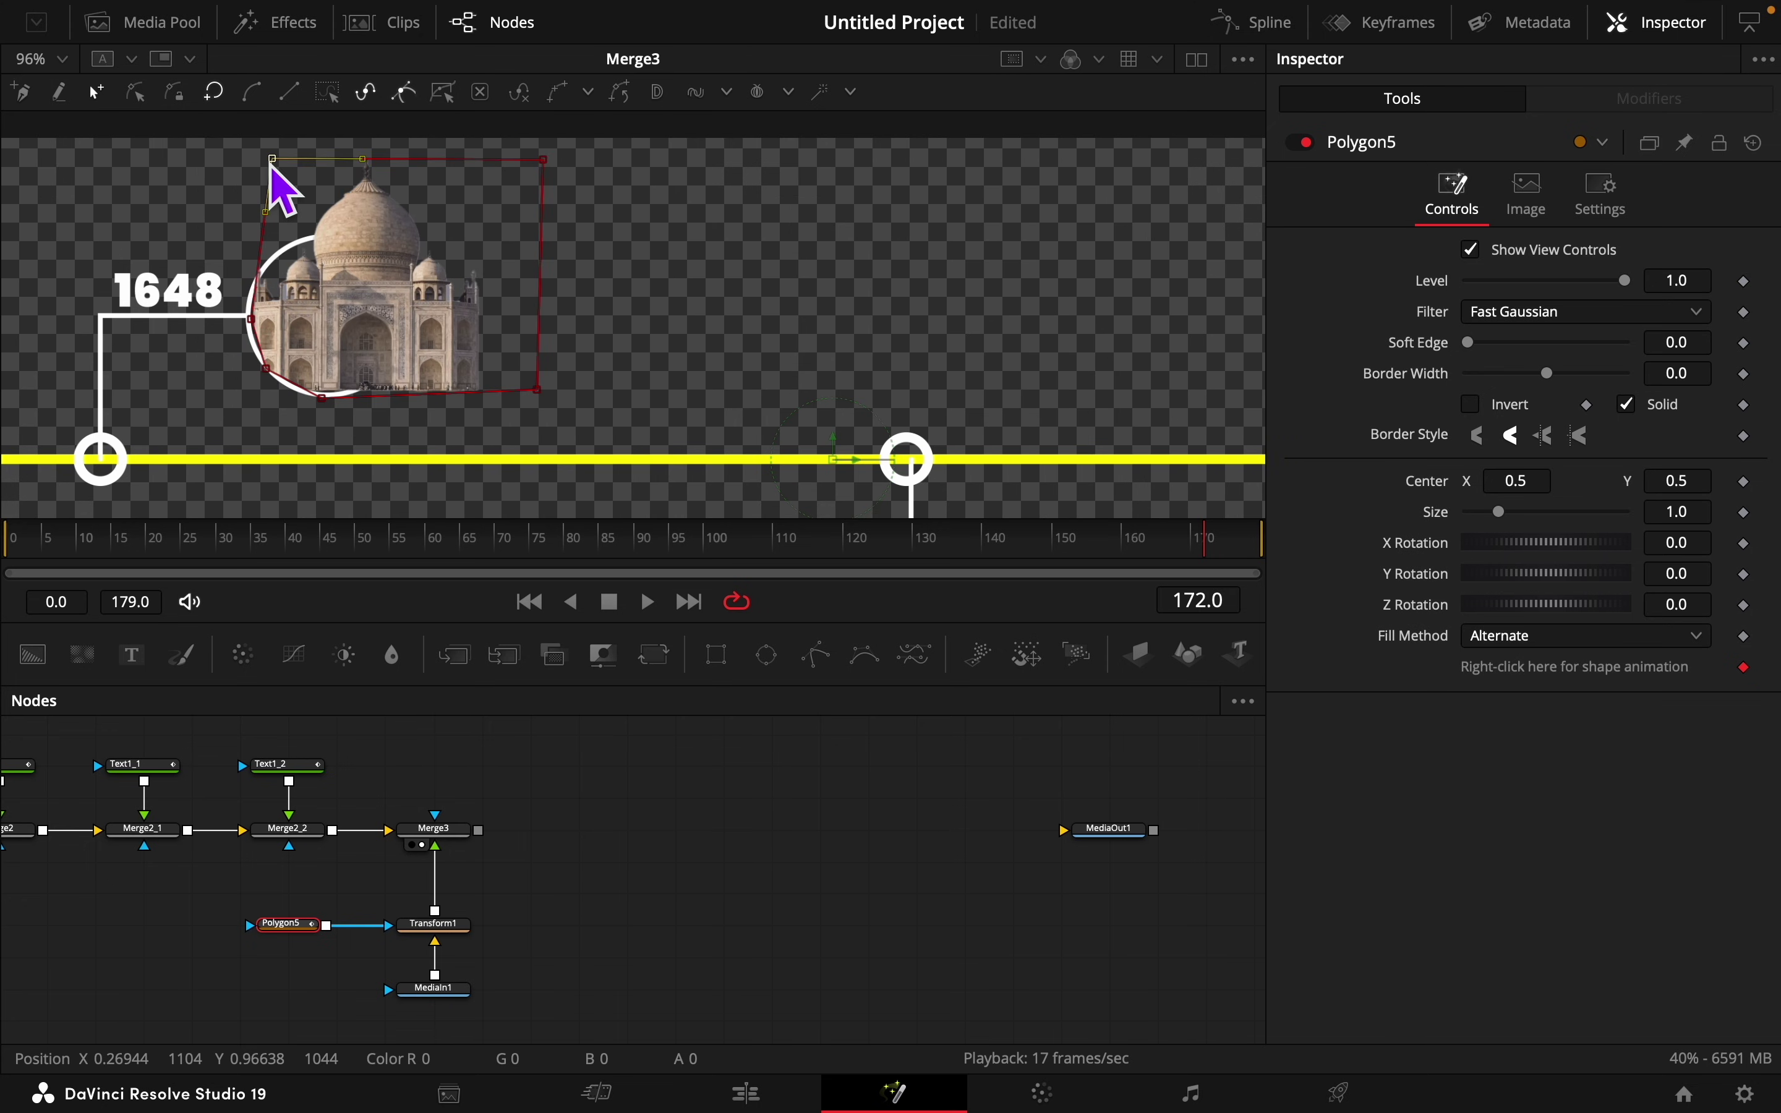
drag(274, 160, 271, 144)
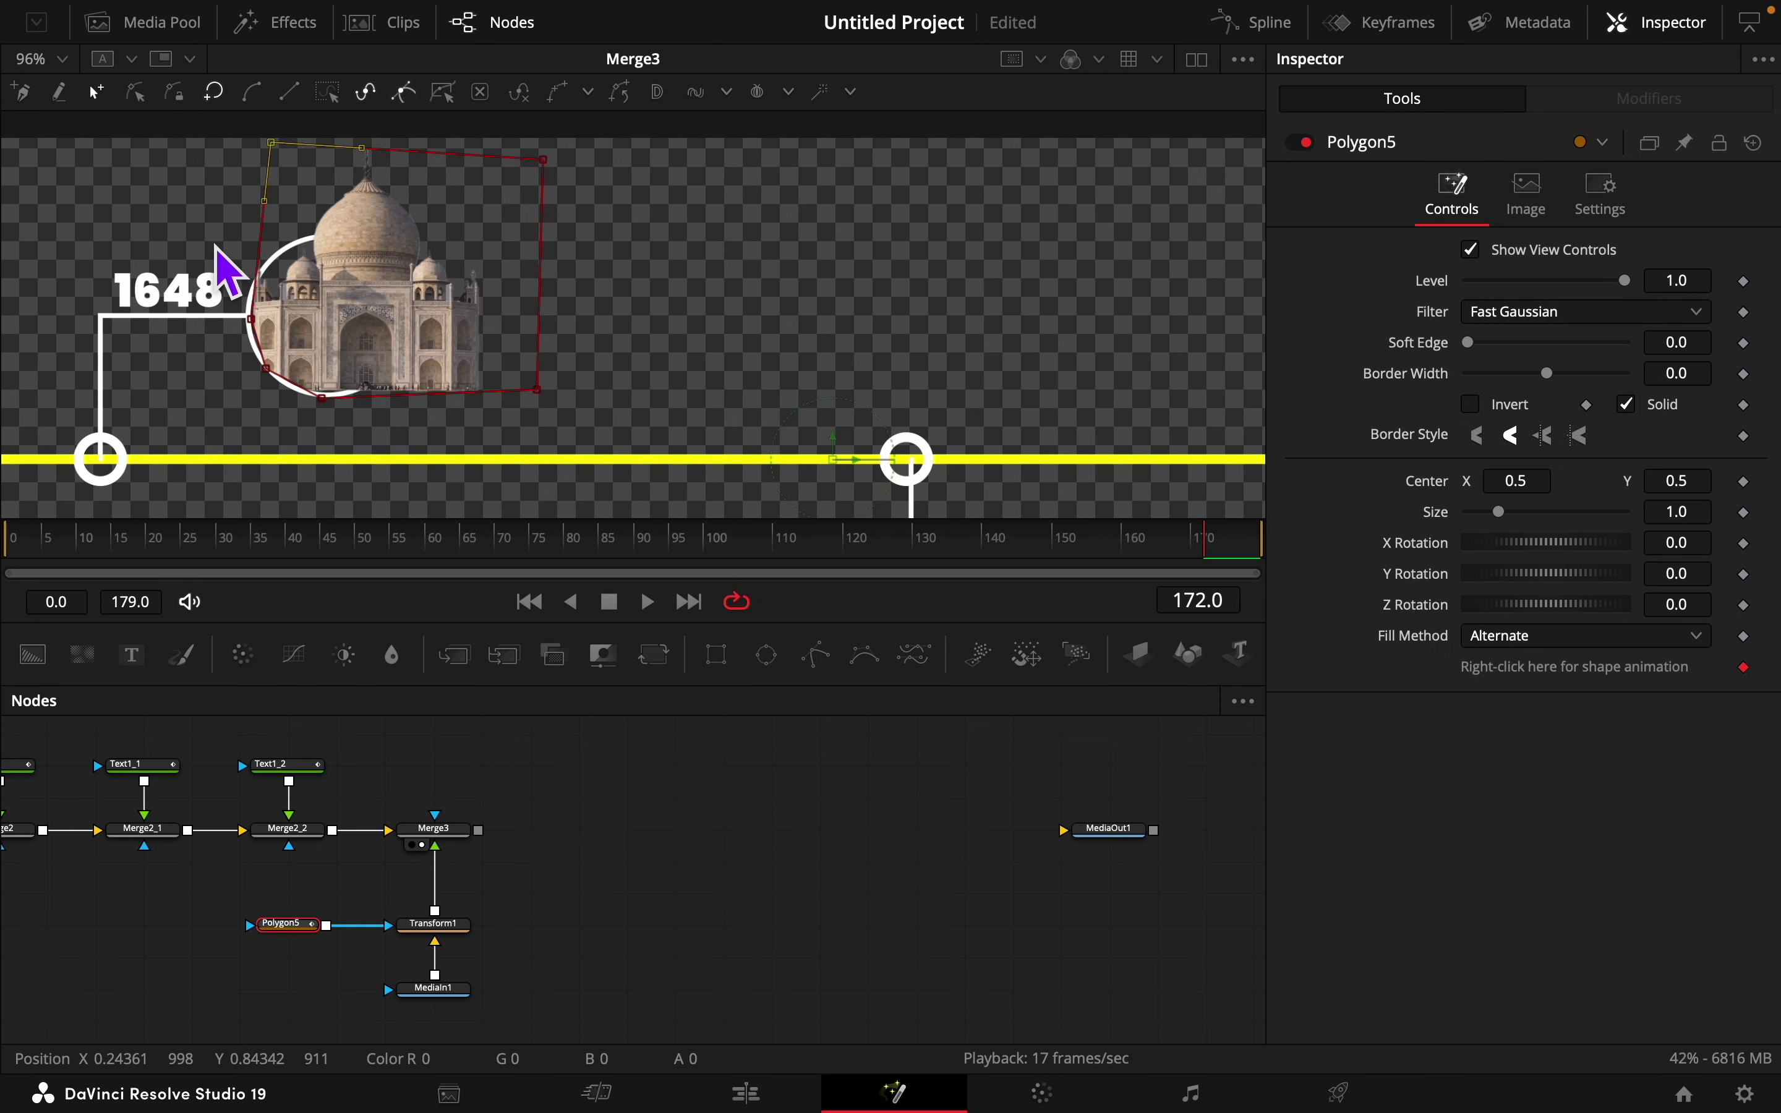
drag(216, 245, 500, 526)
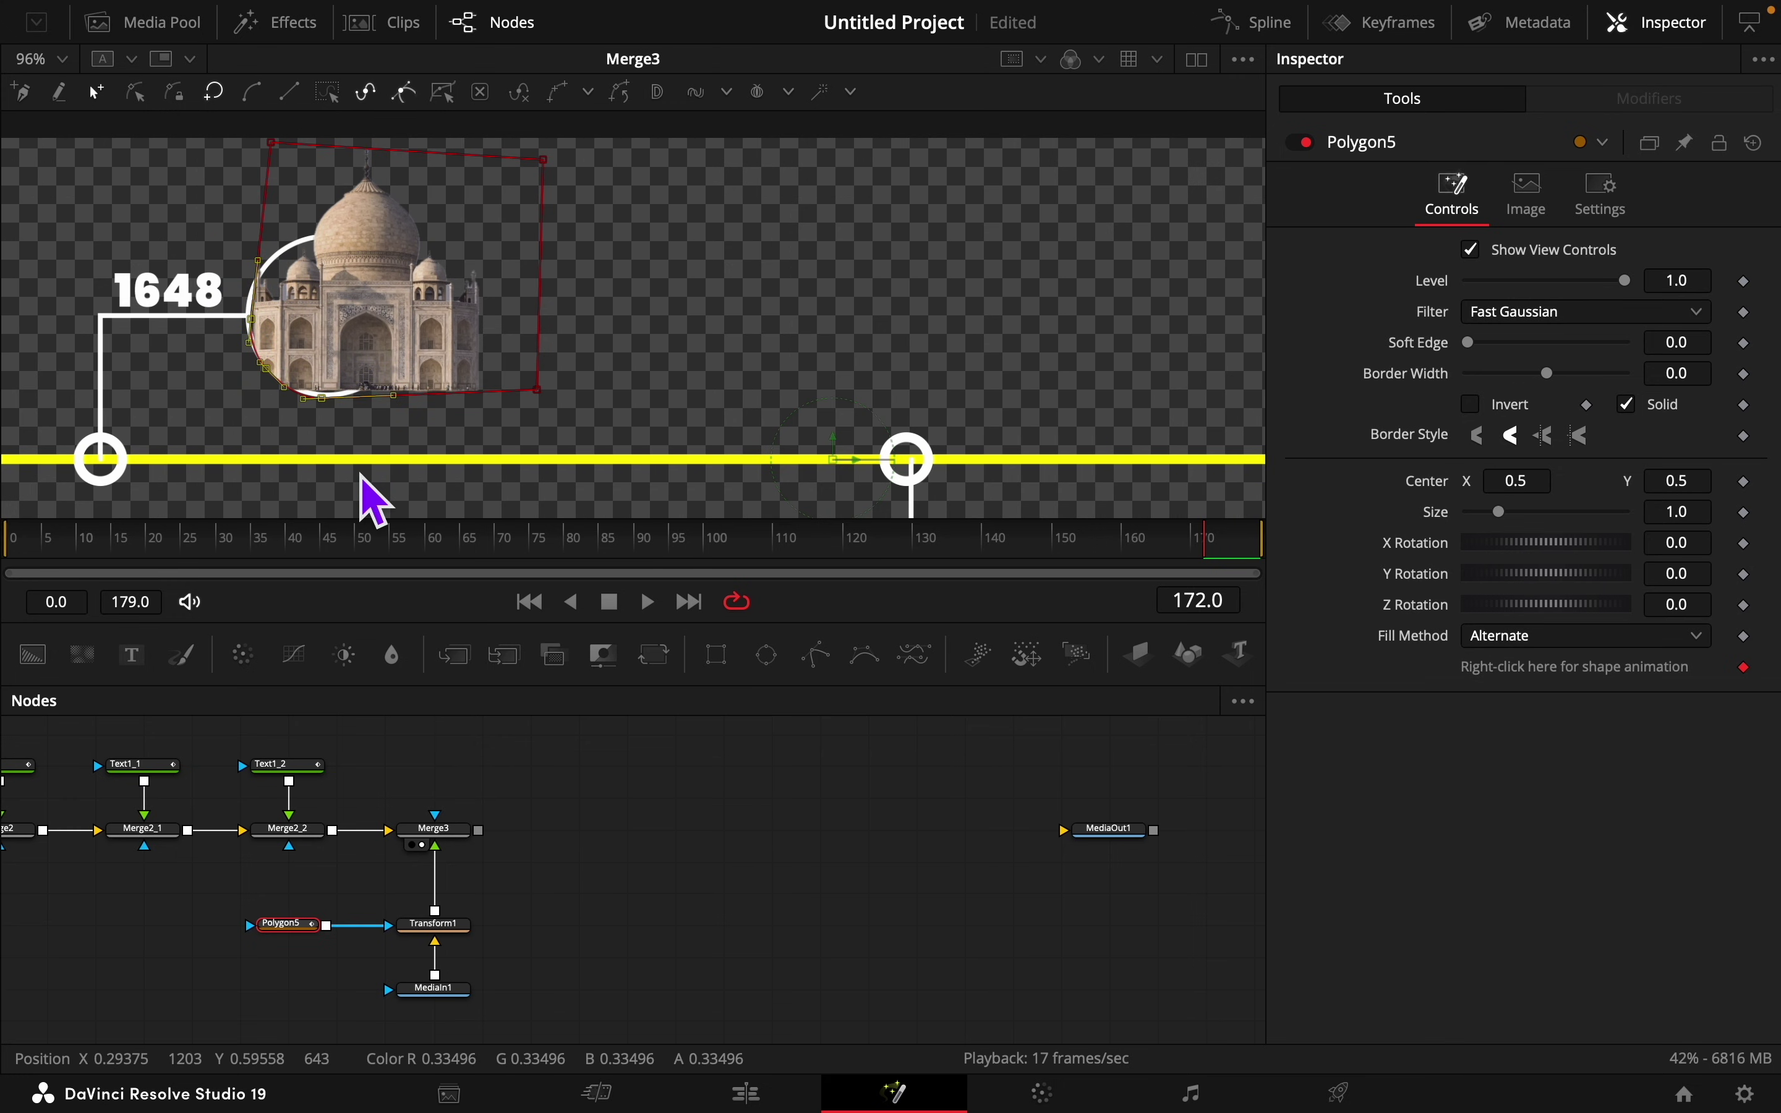
Step: Refine the Polygon5 mask points to follow the circle's lower-left edge and raise the mask's upper-right corner above the Taj Mahal
scroll(307, 433, up, 3)
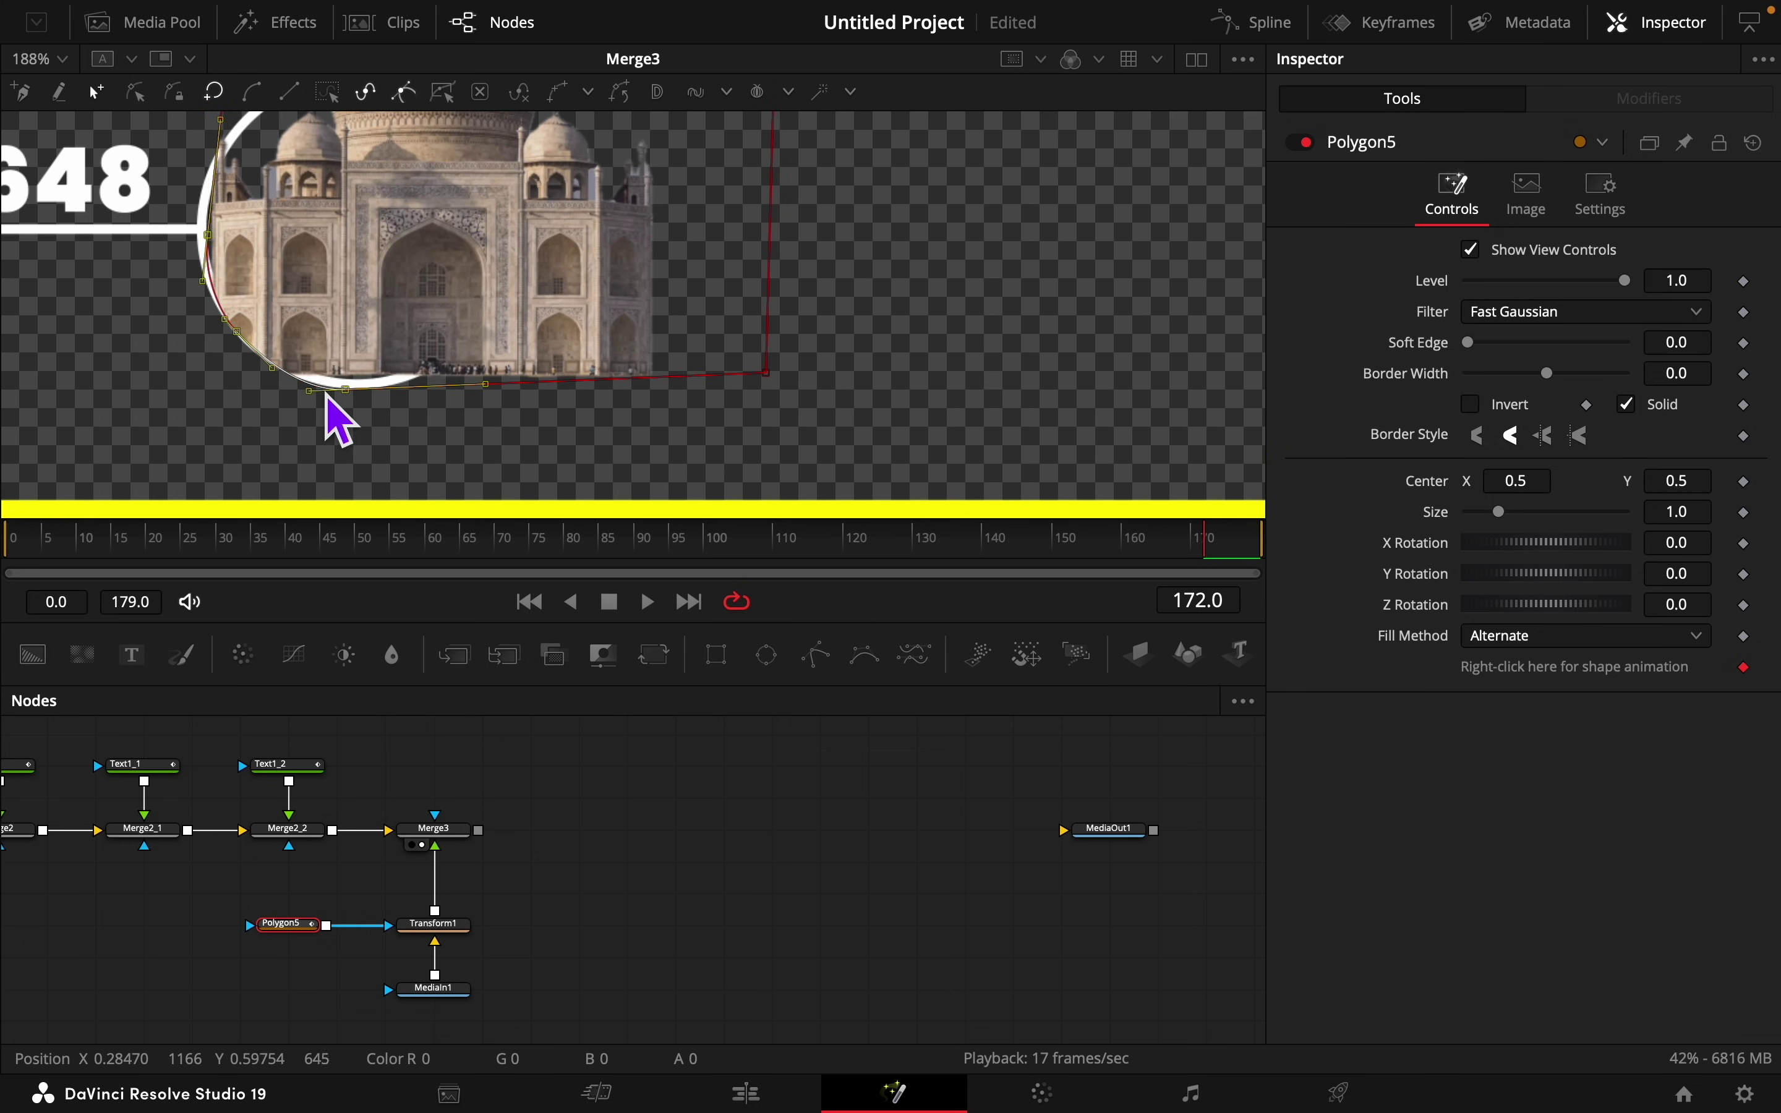
drag(347, 387, 347, 376)
click(298, 434)
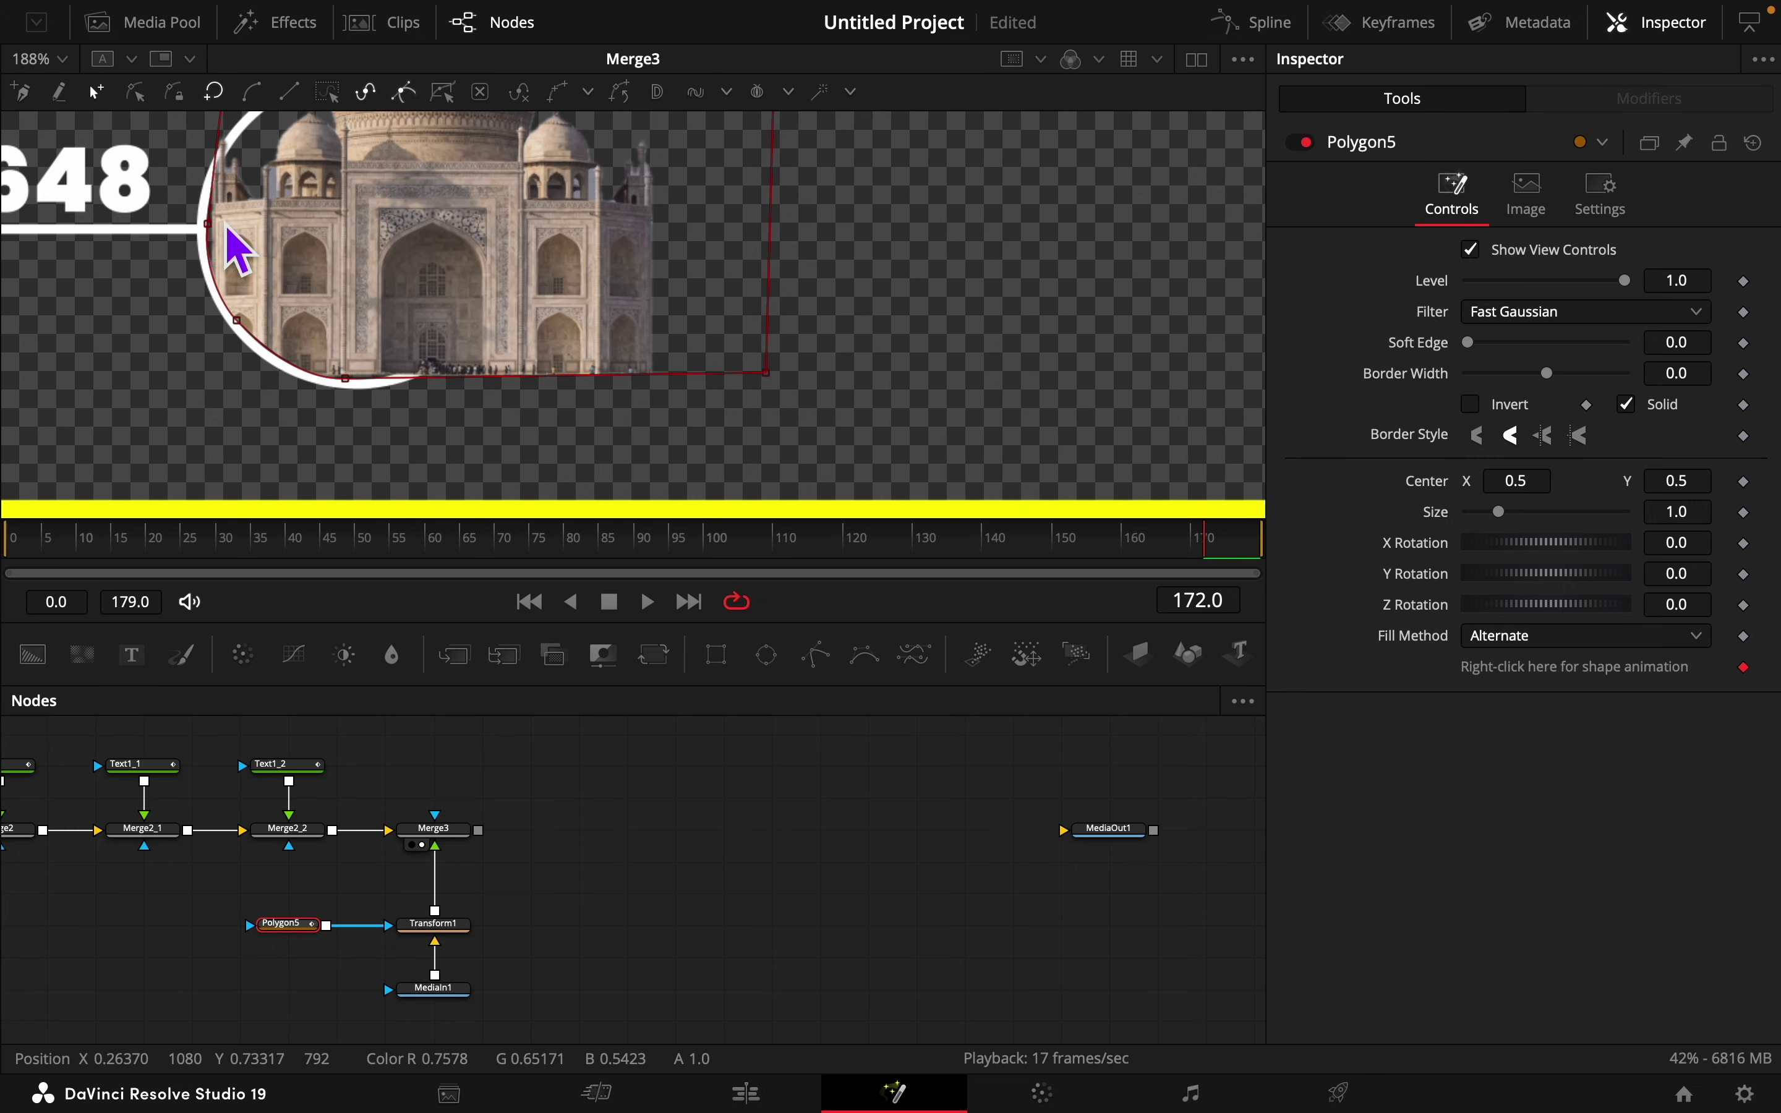
drag(209, 228, 213, 235)
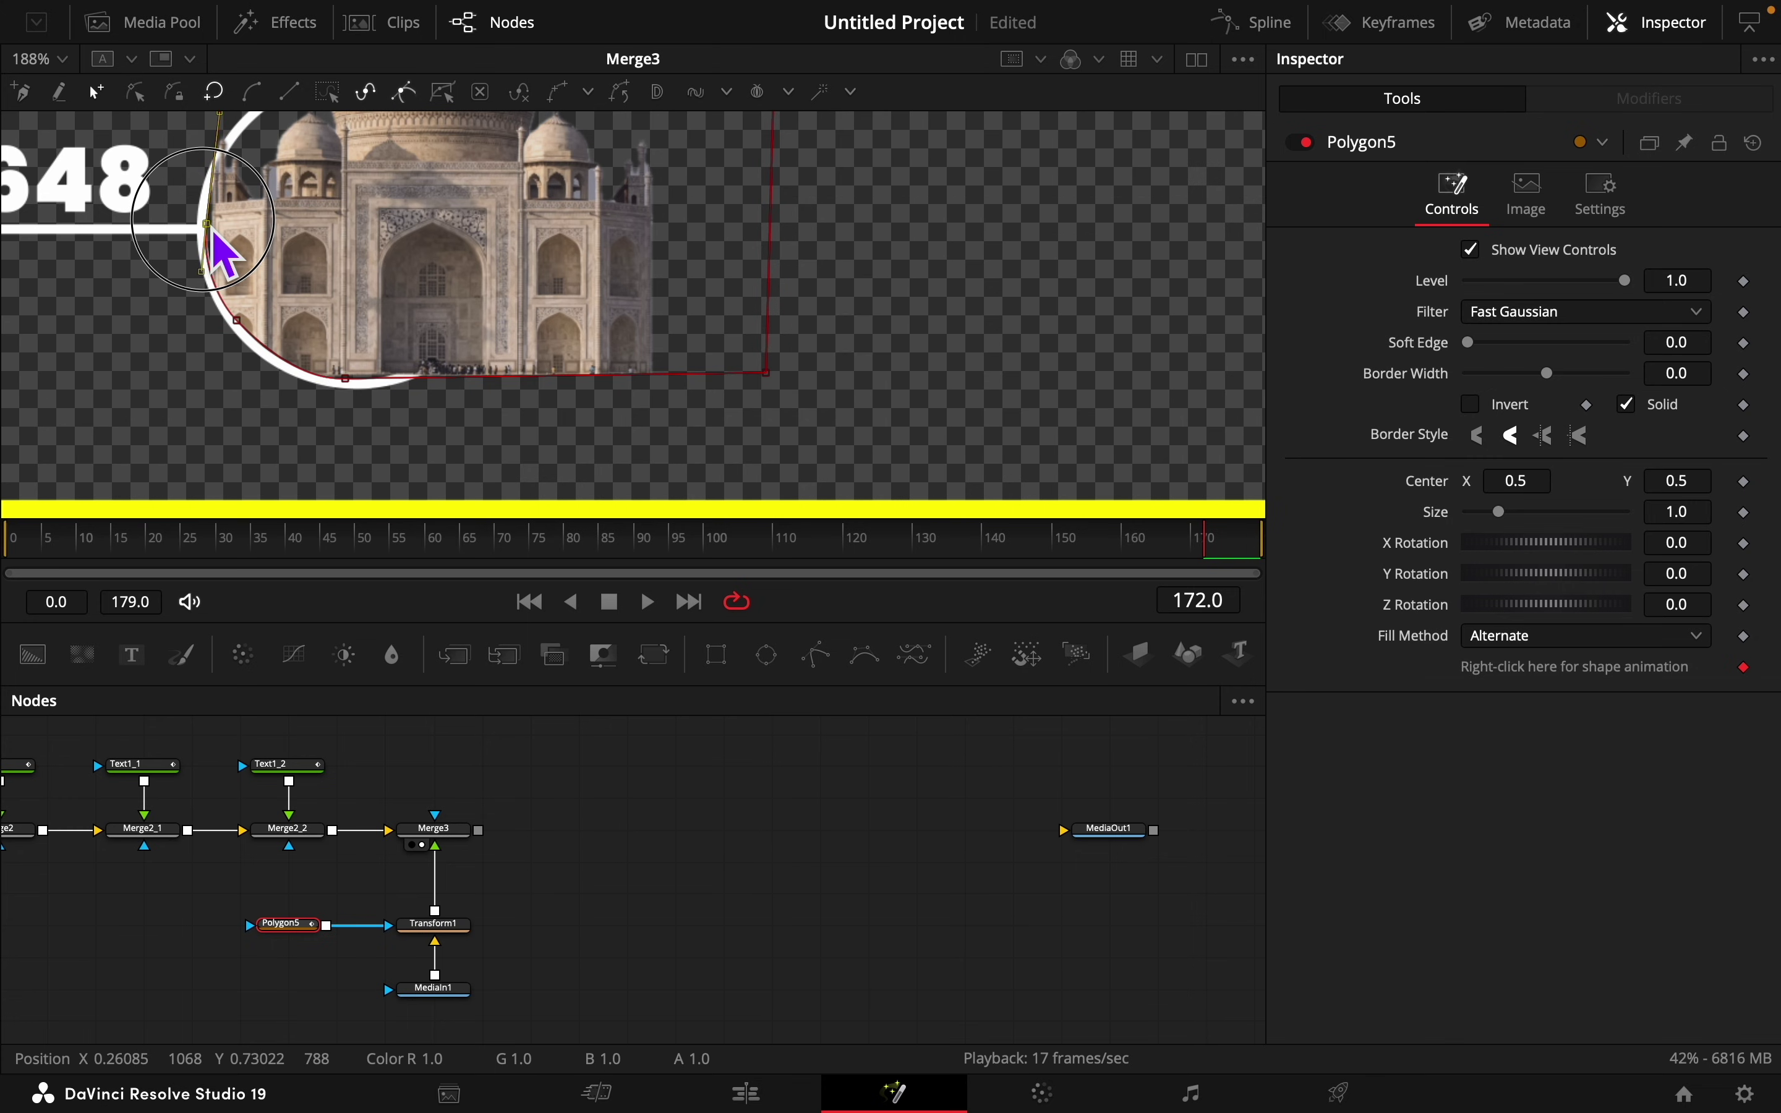
click(358, 390)
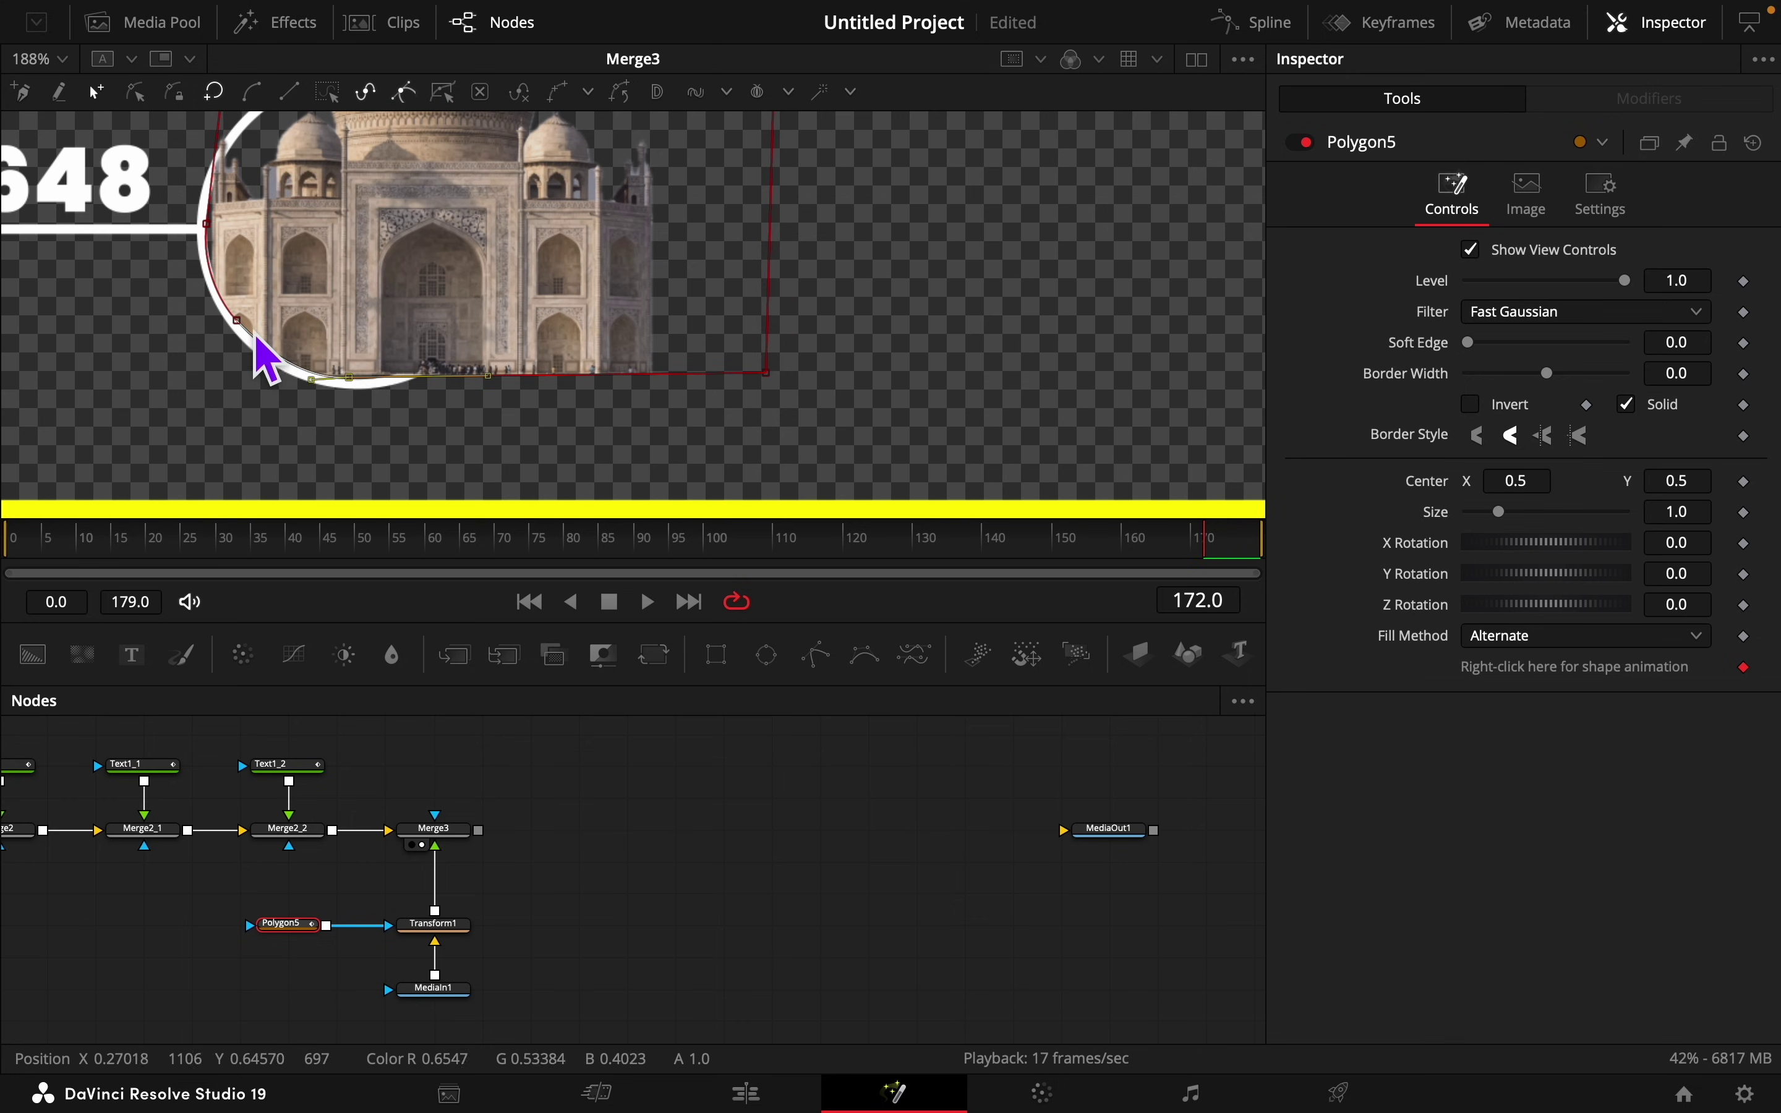
click(288, 407)
scroll(294, 433, down, 5)
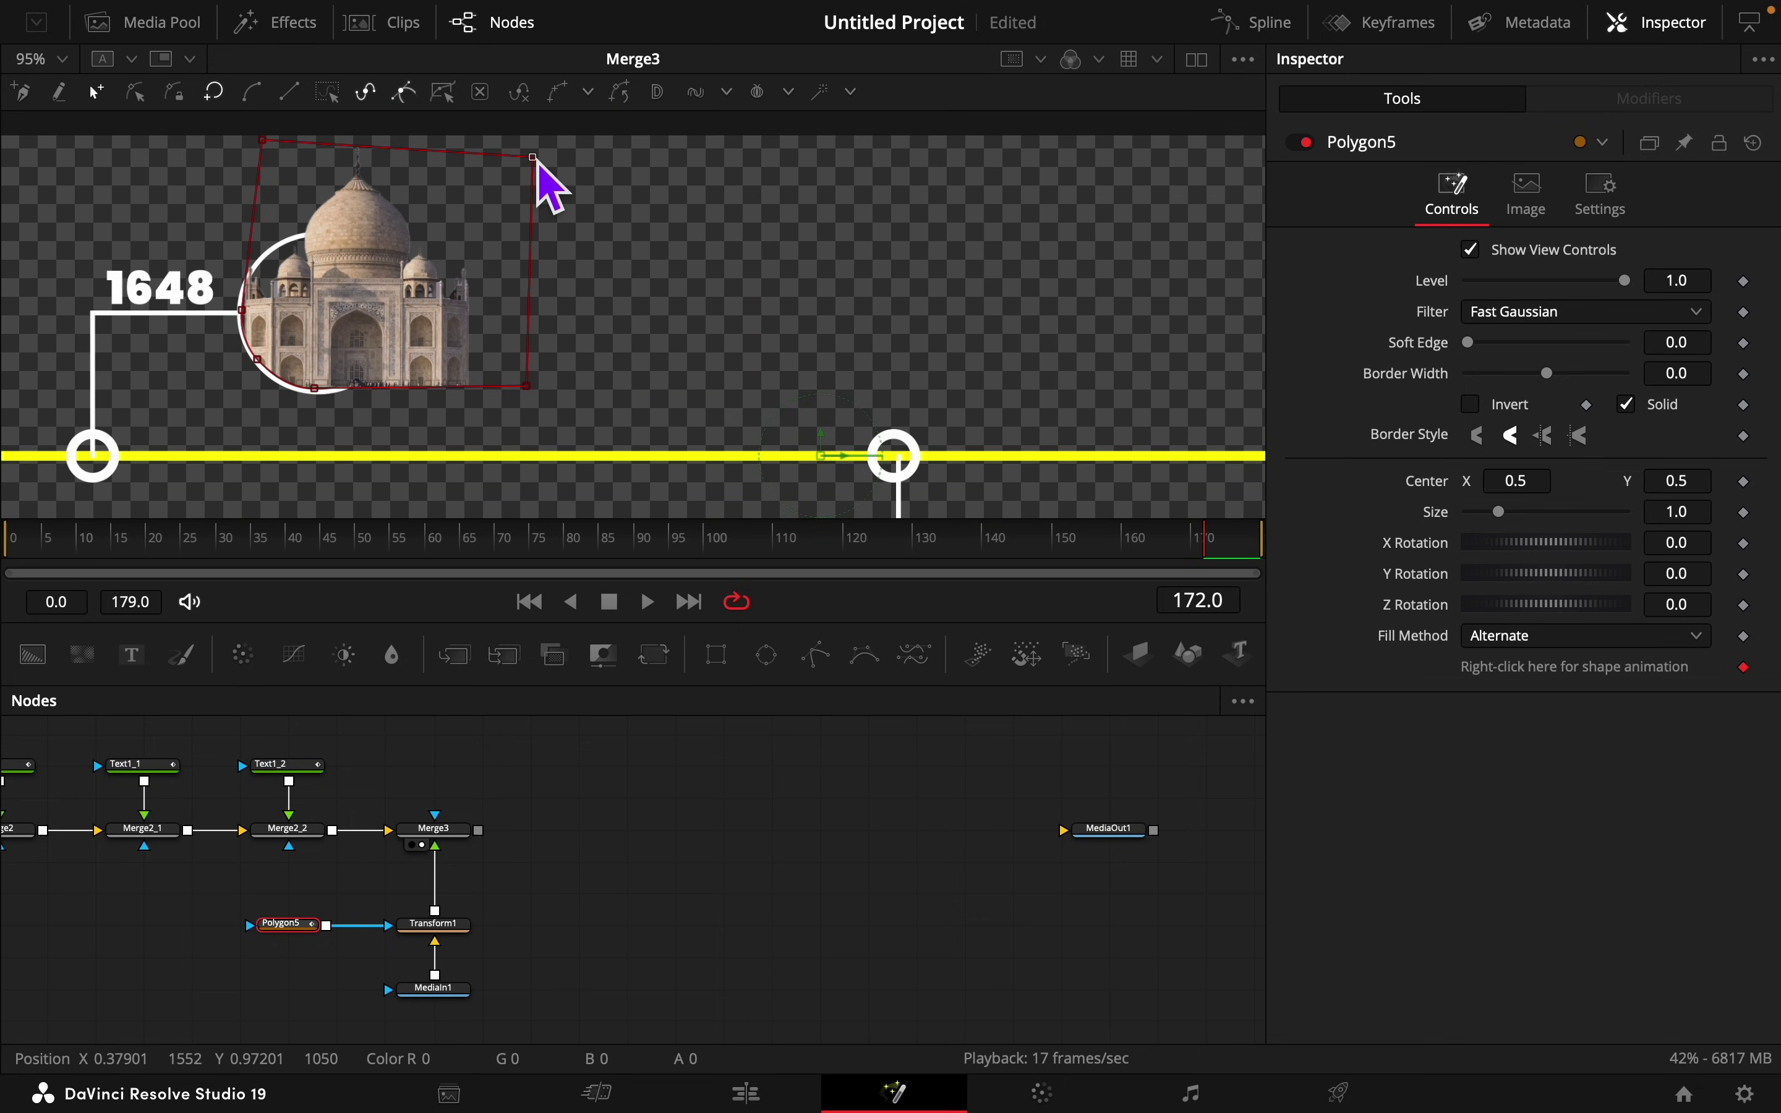
drag(534, 158, 538, 139)
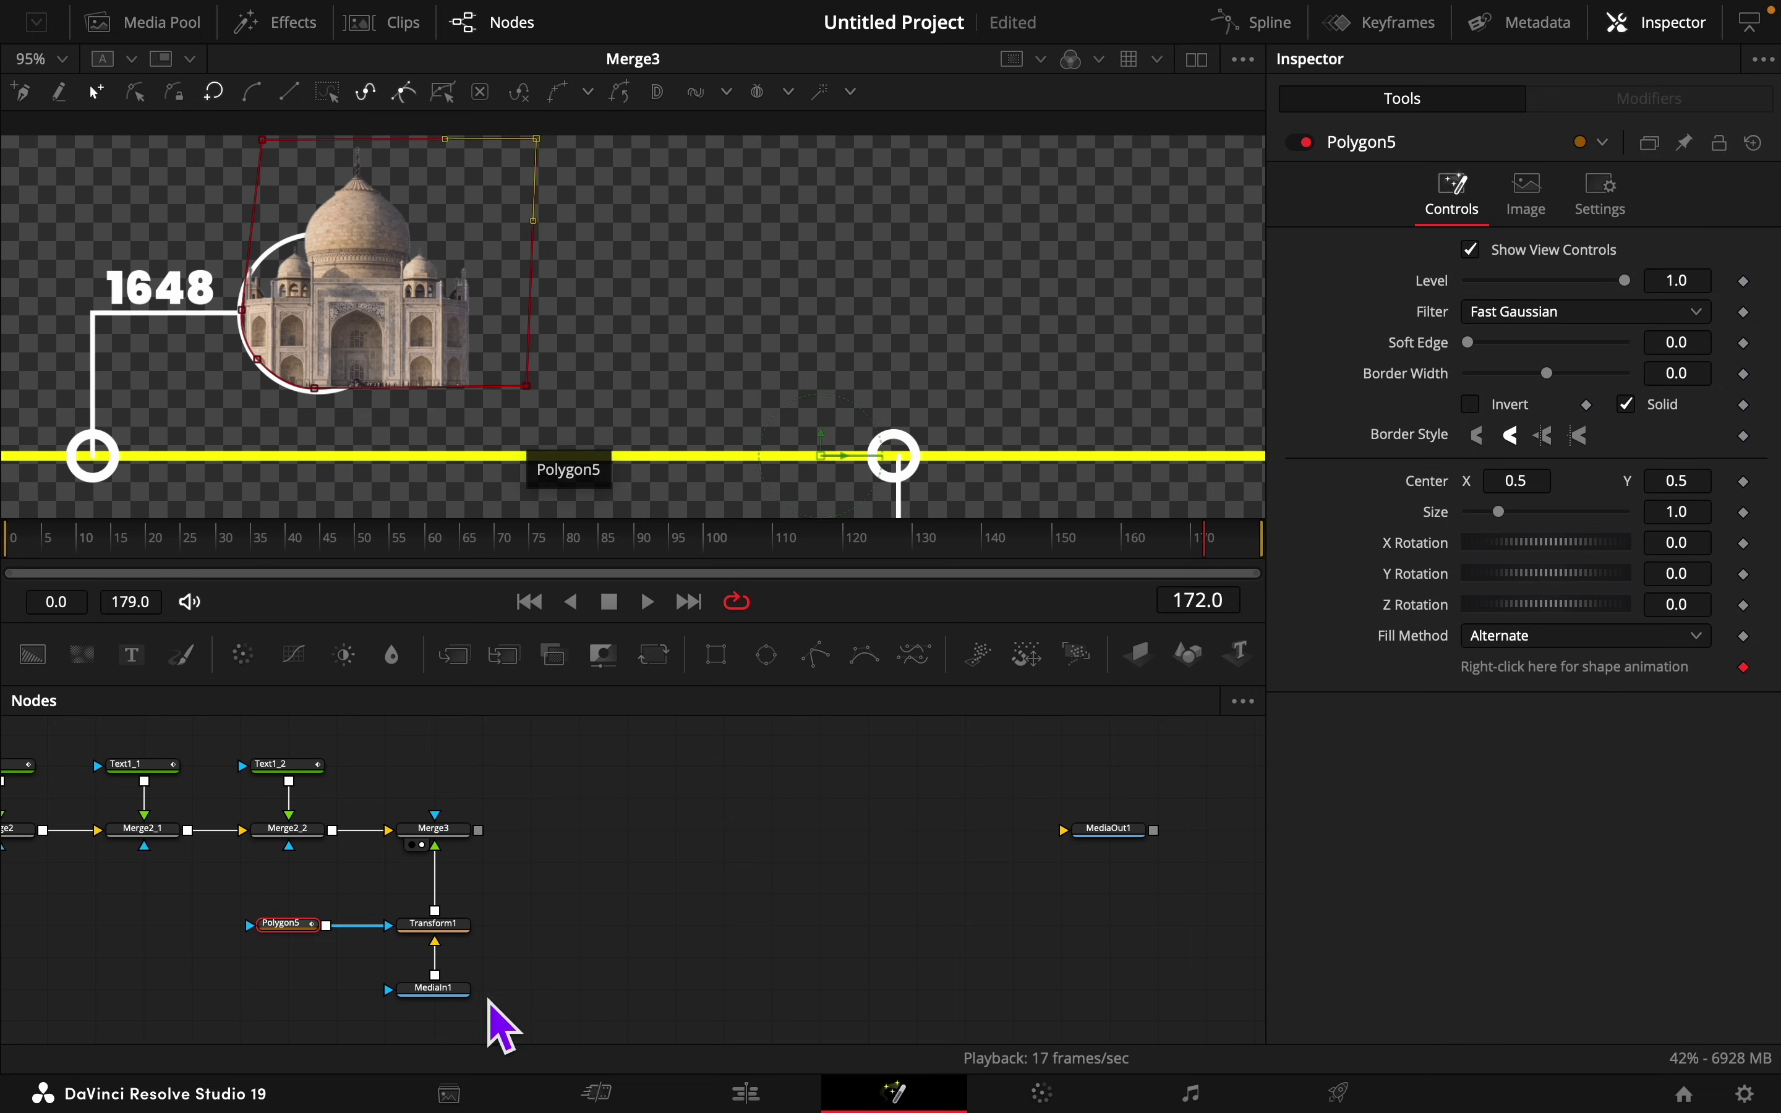
Step: Animate Transform1's center with a keyframe at X 0.035 on frame 50 and another at X -0.2 on frame 40
click(430, 929)
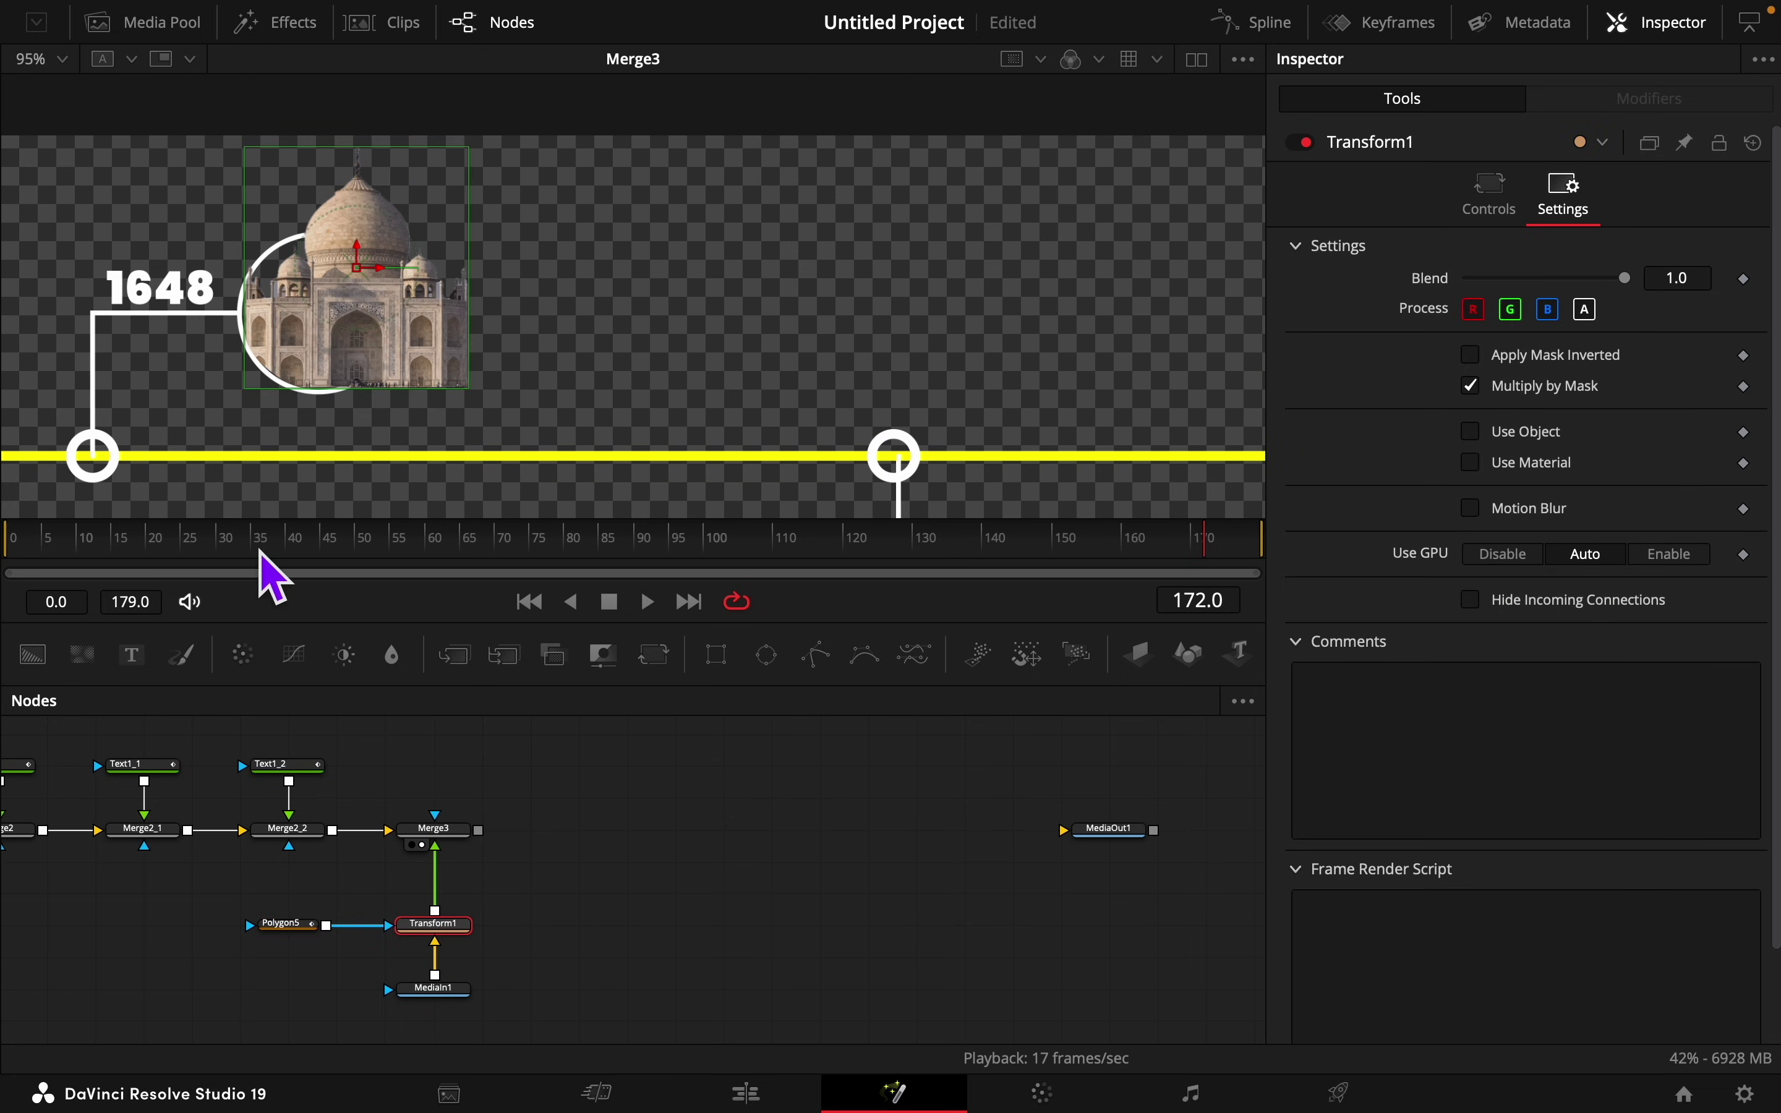
click(237, 548)
drag(236, 552, 369, 572)
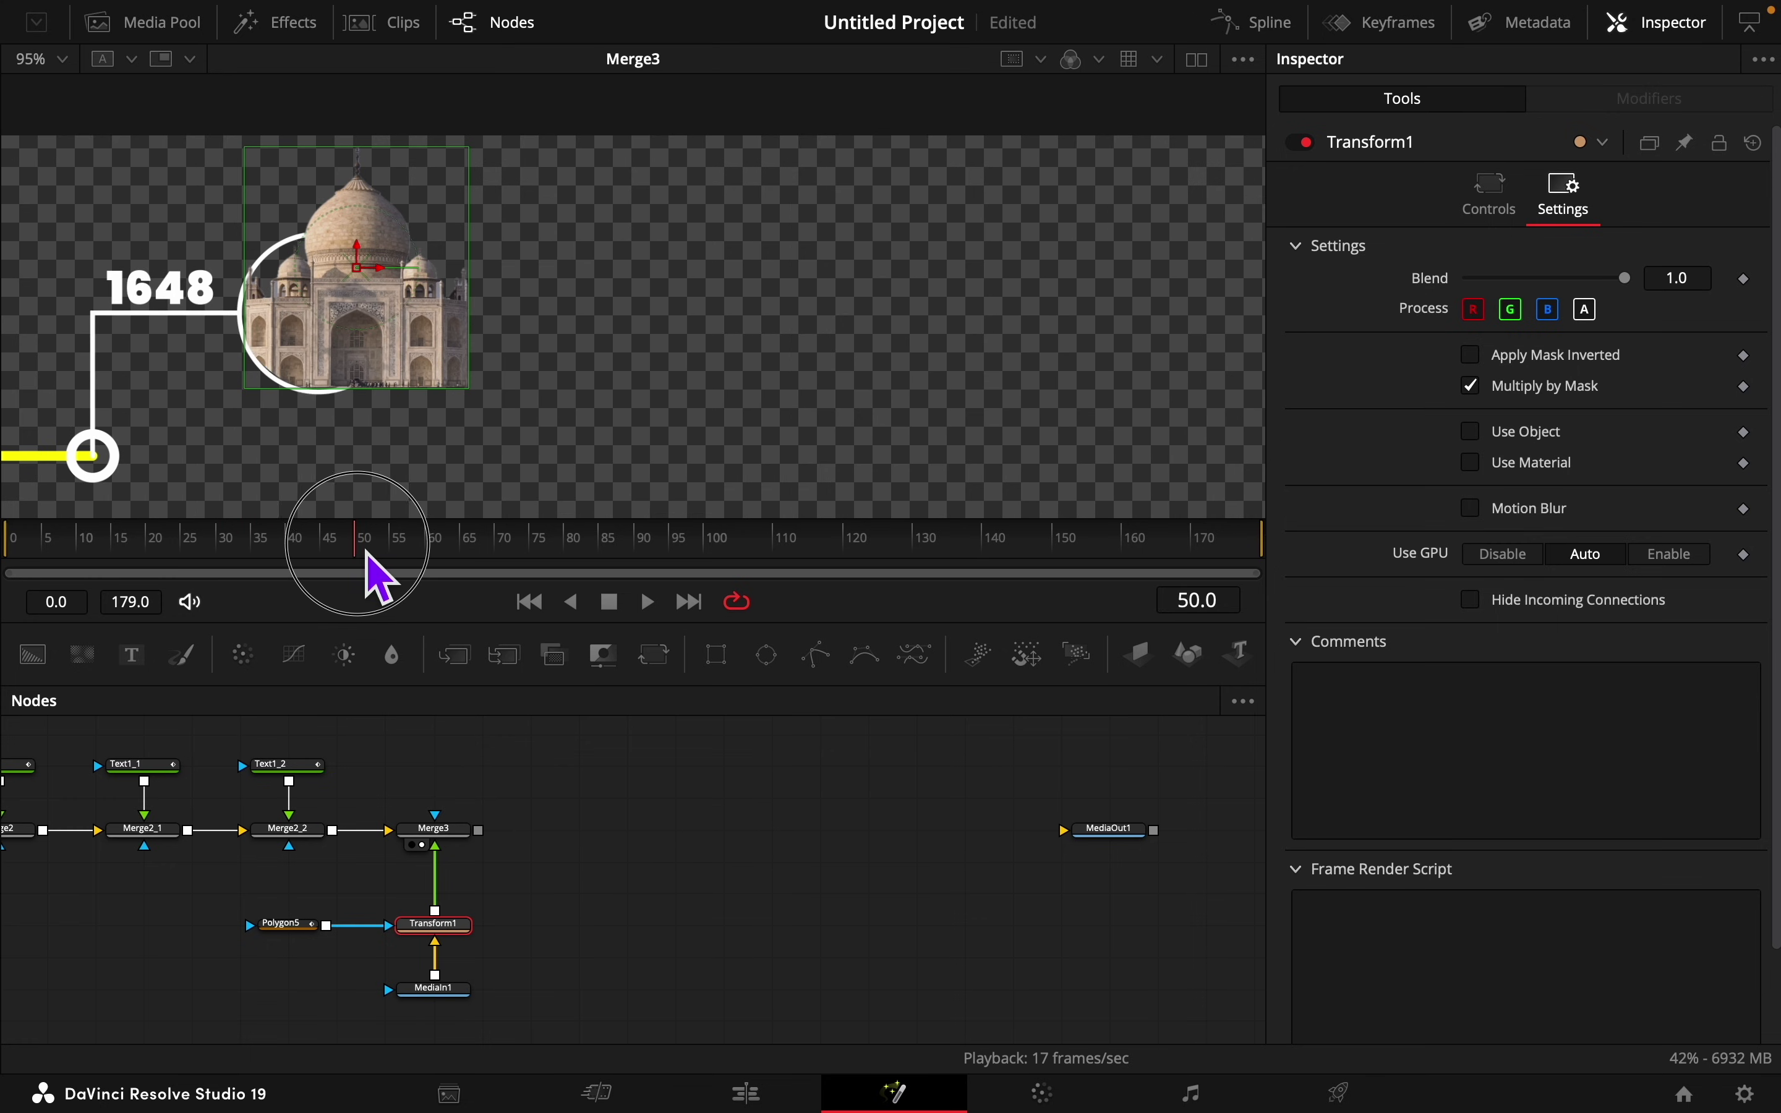
click(1494, 198)
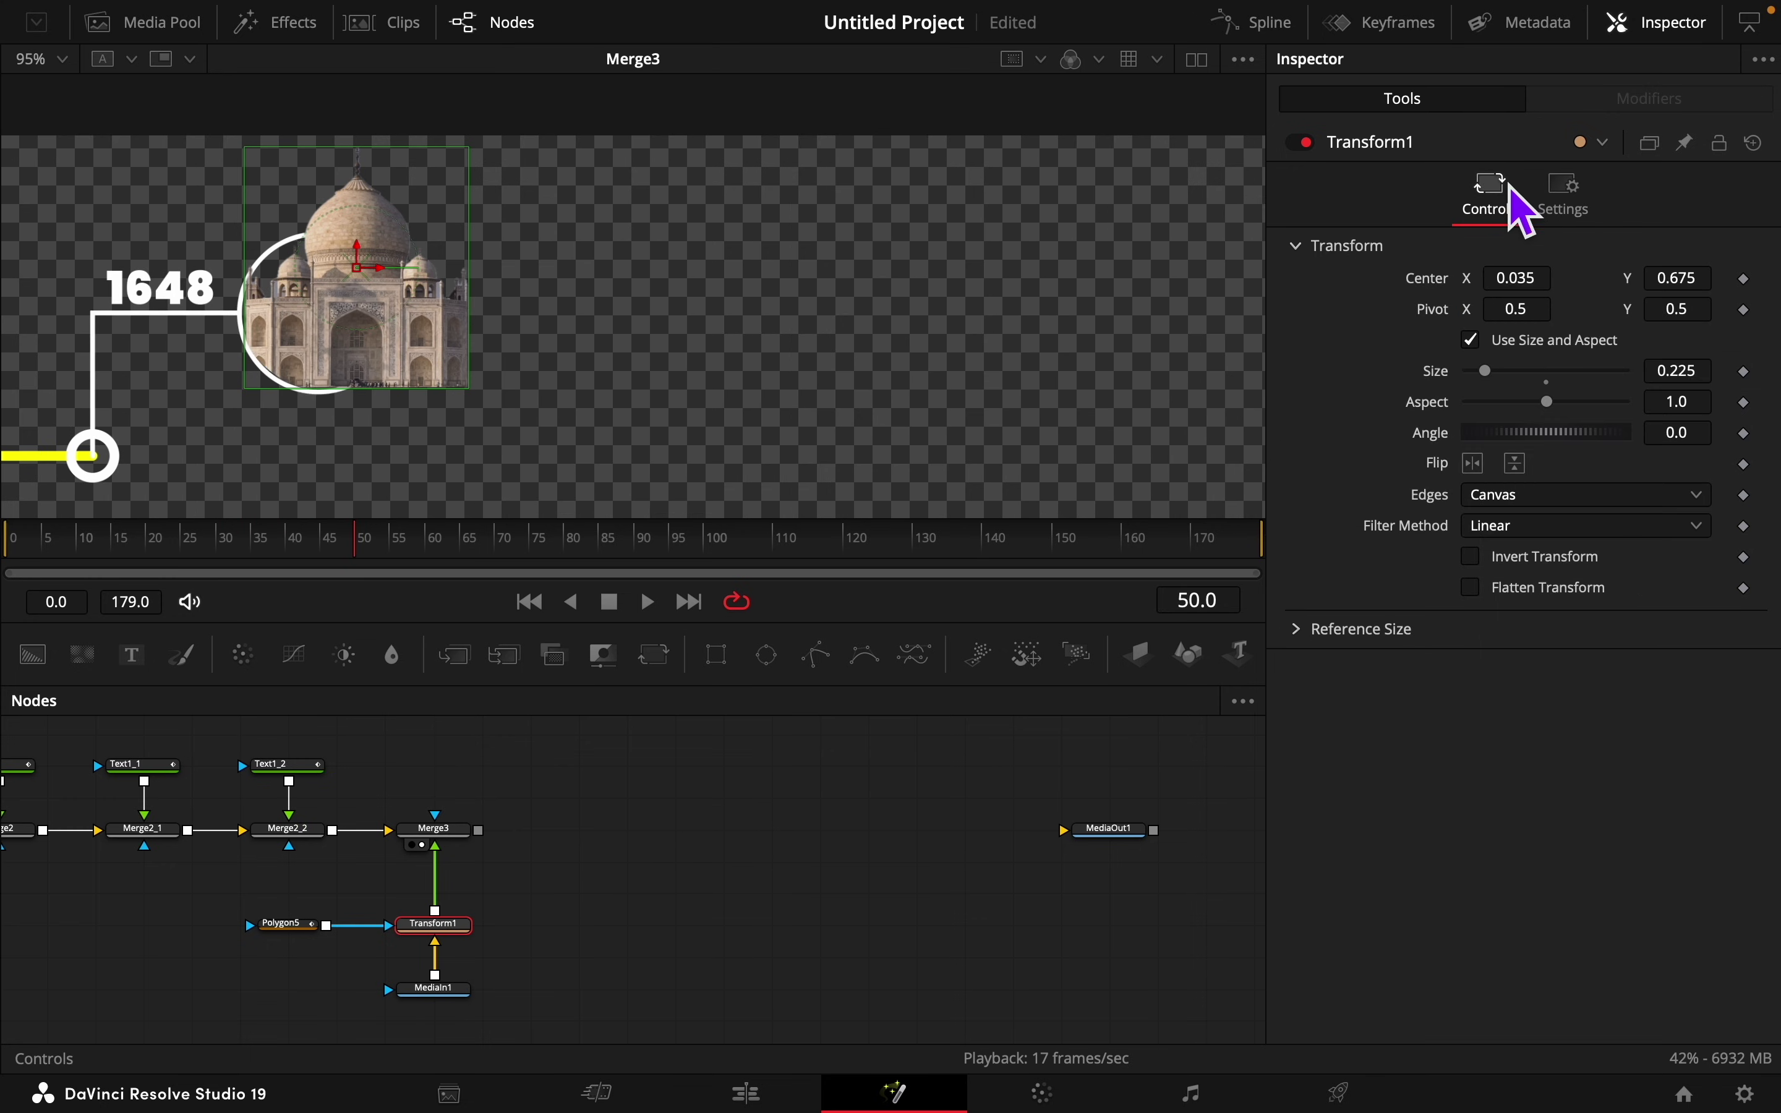
click(1745, 279)
click(294, 545)
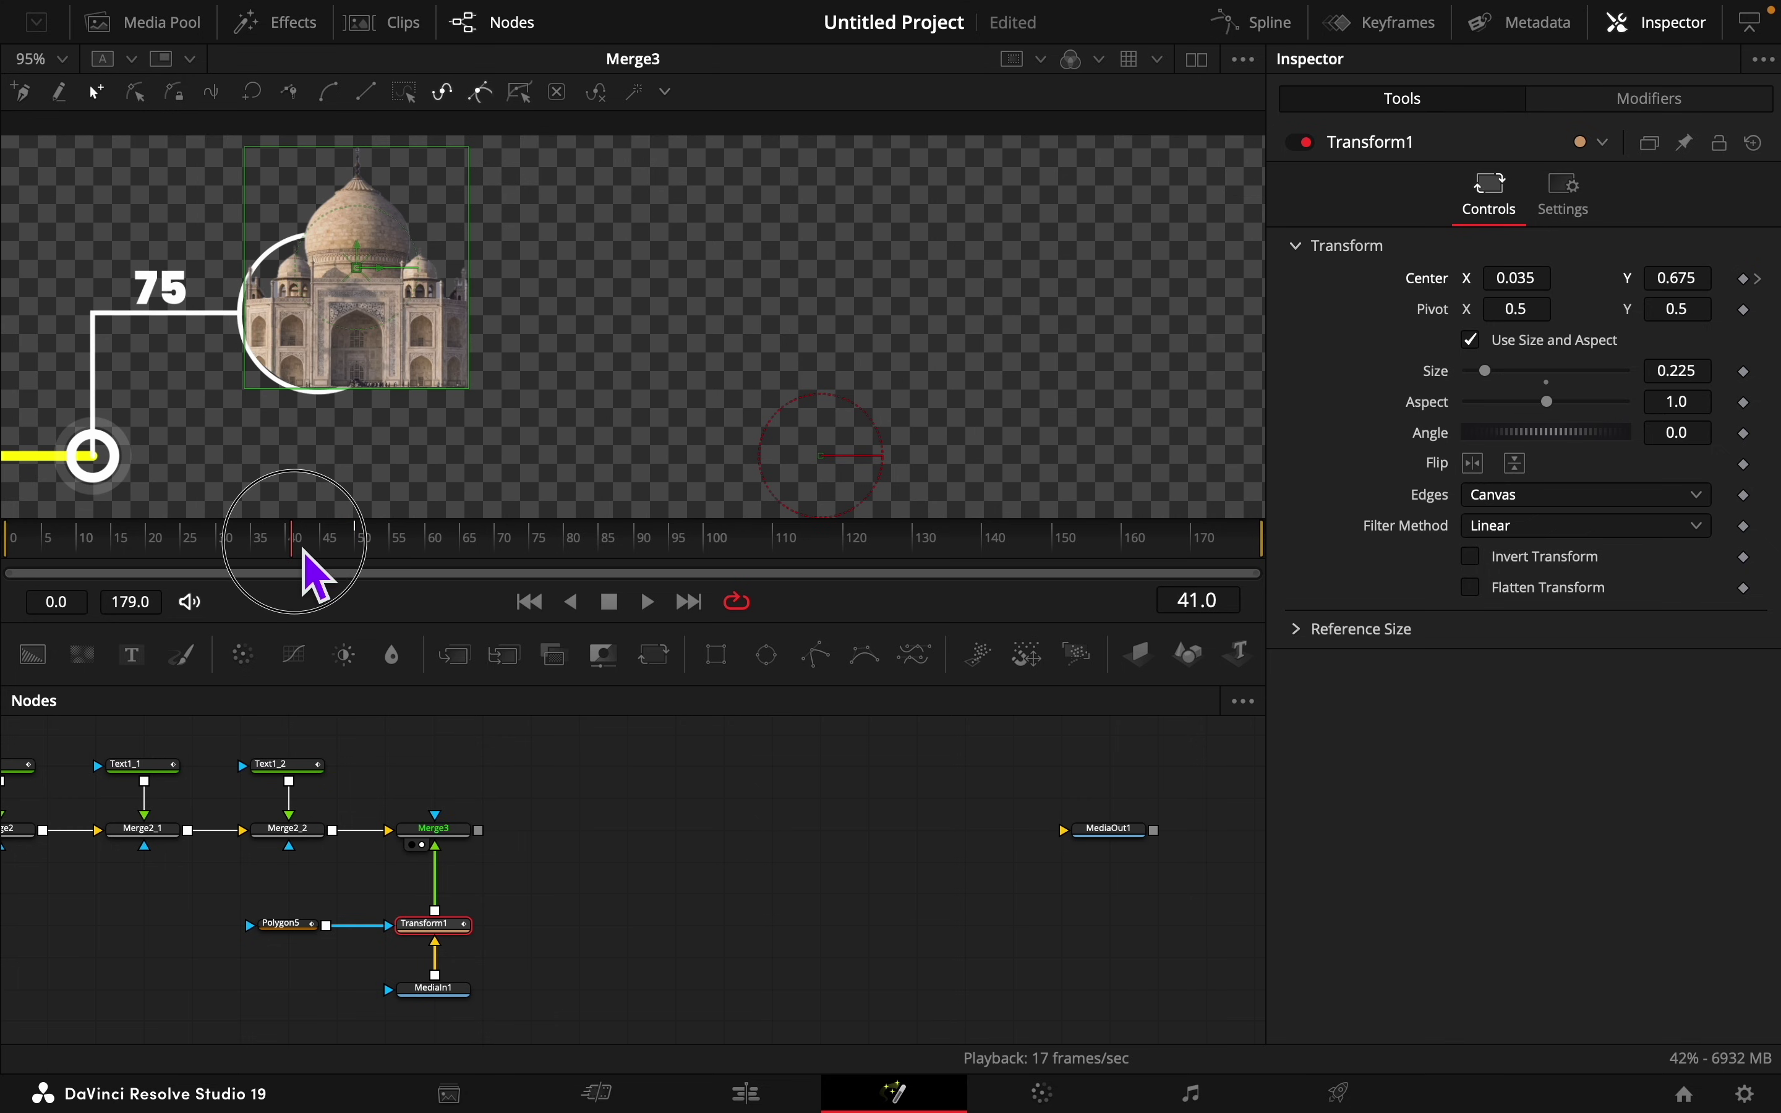
drag(303, 553, 289, 548)
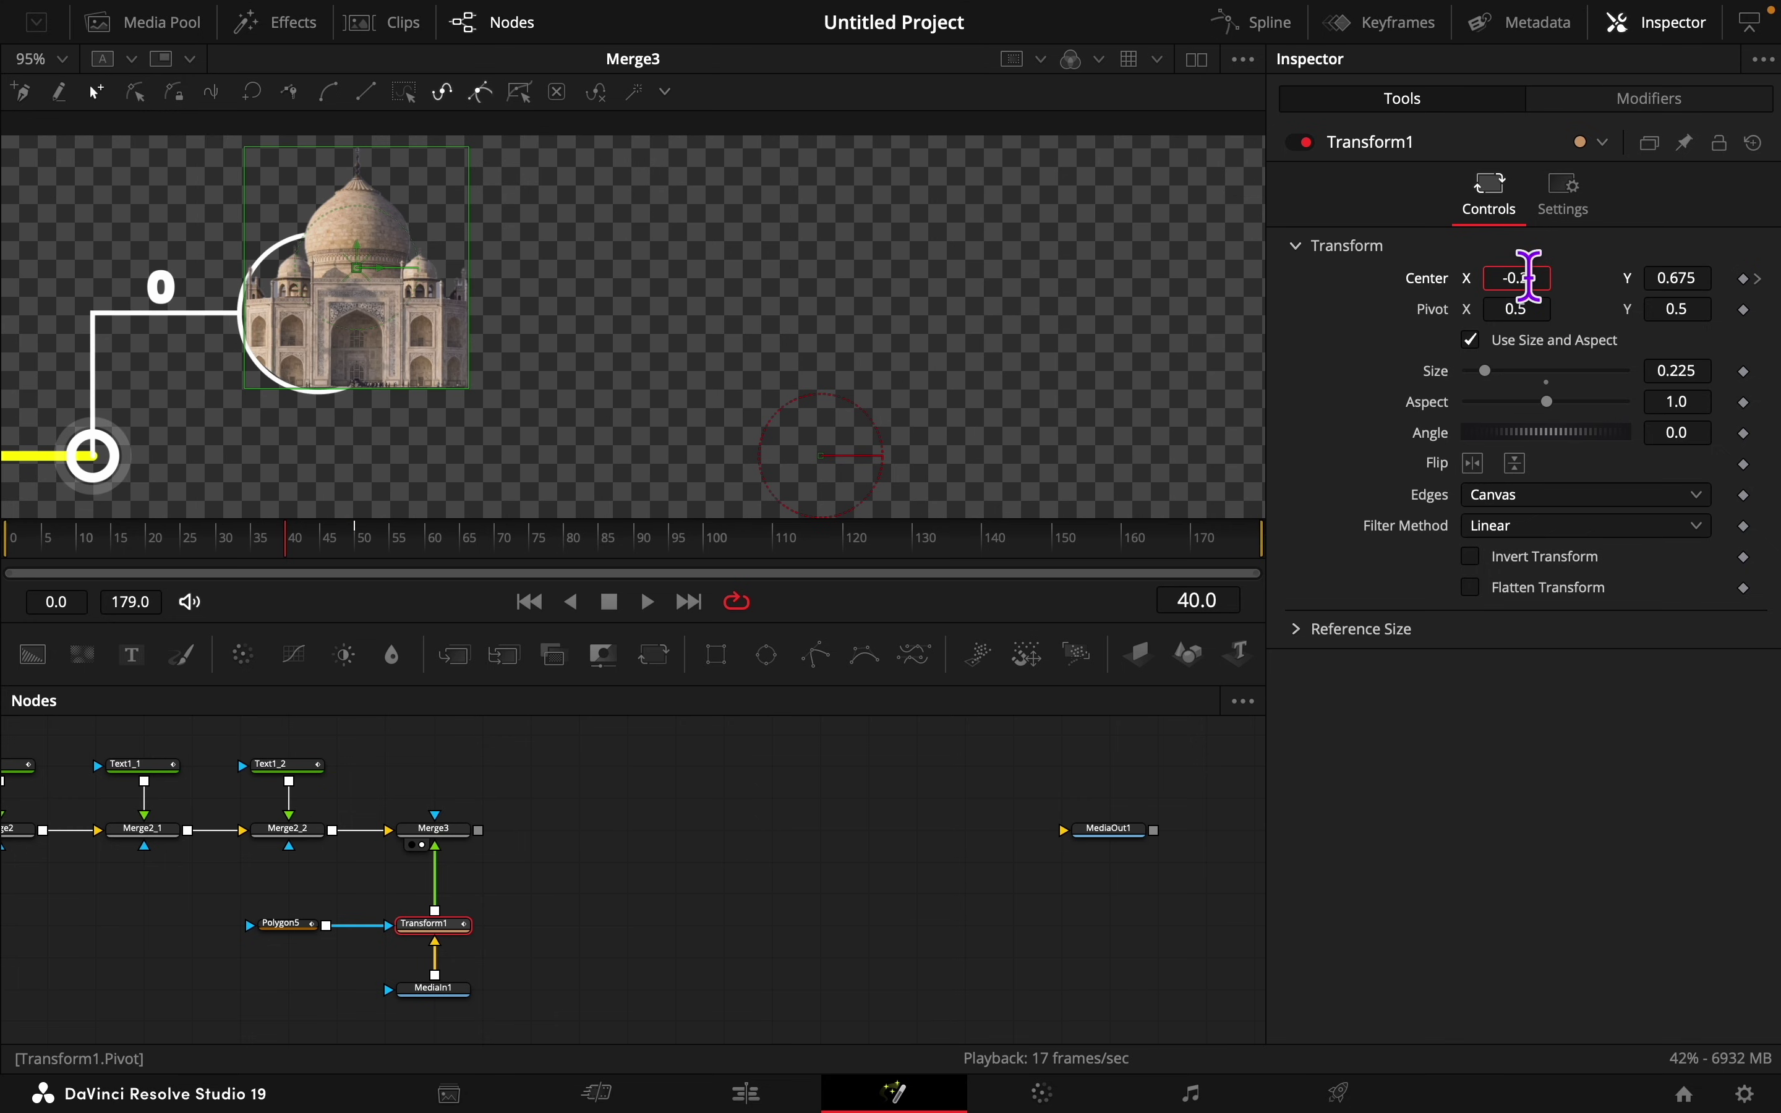
key(Return)
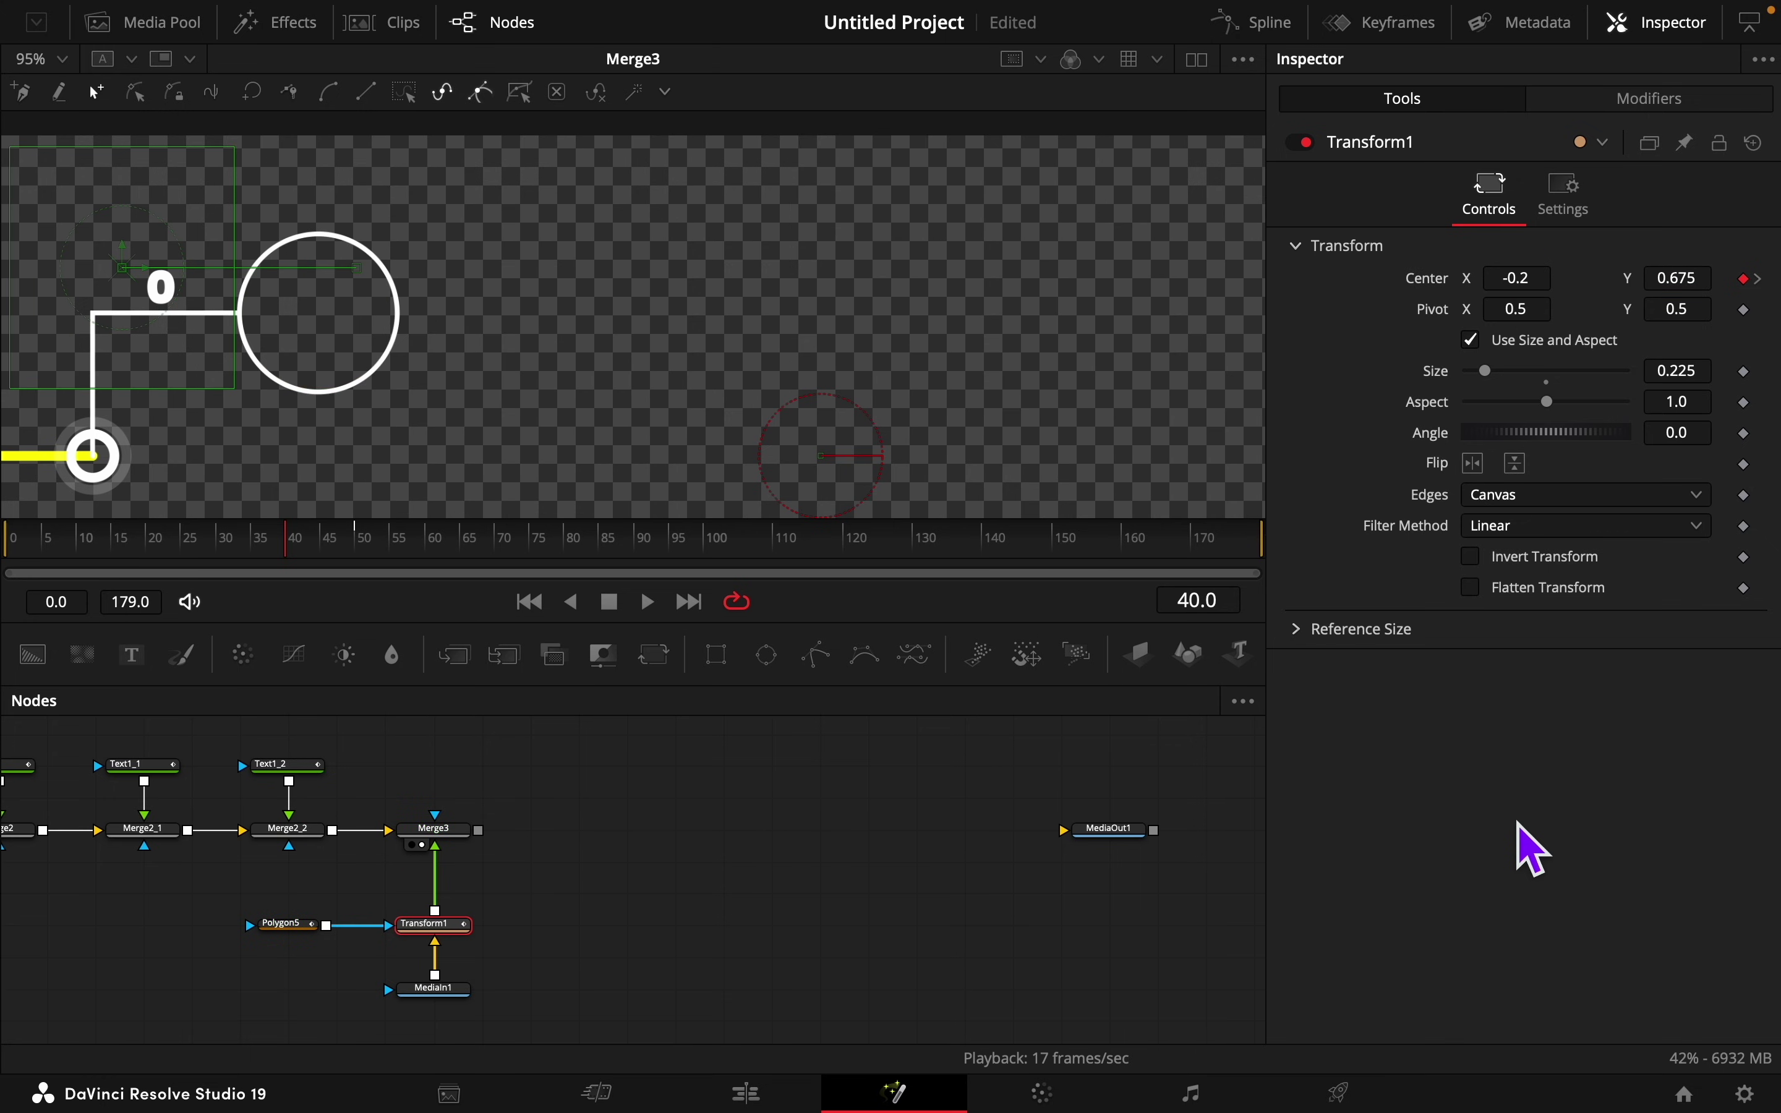
Step: Smooth Transform1's displacement curve, stretch the last keyframe's handle back to frame 40, and preview the slide-in
click(1282, 24)
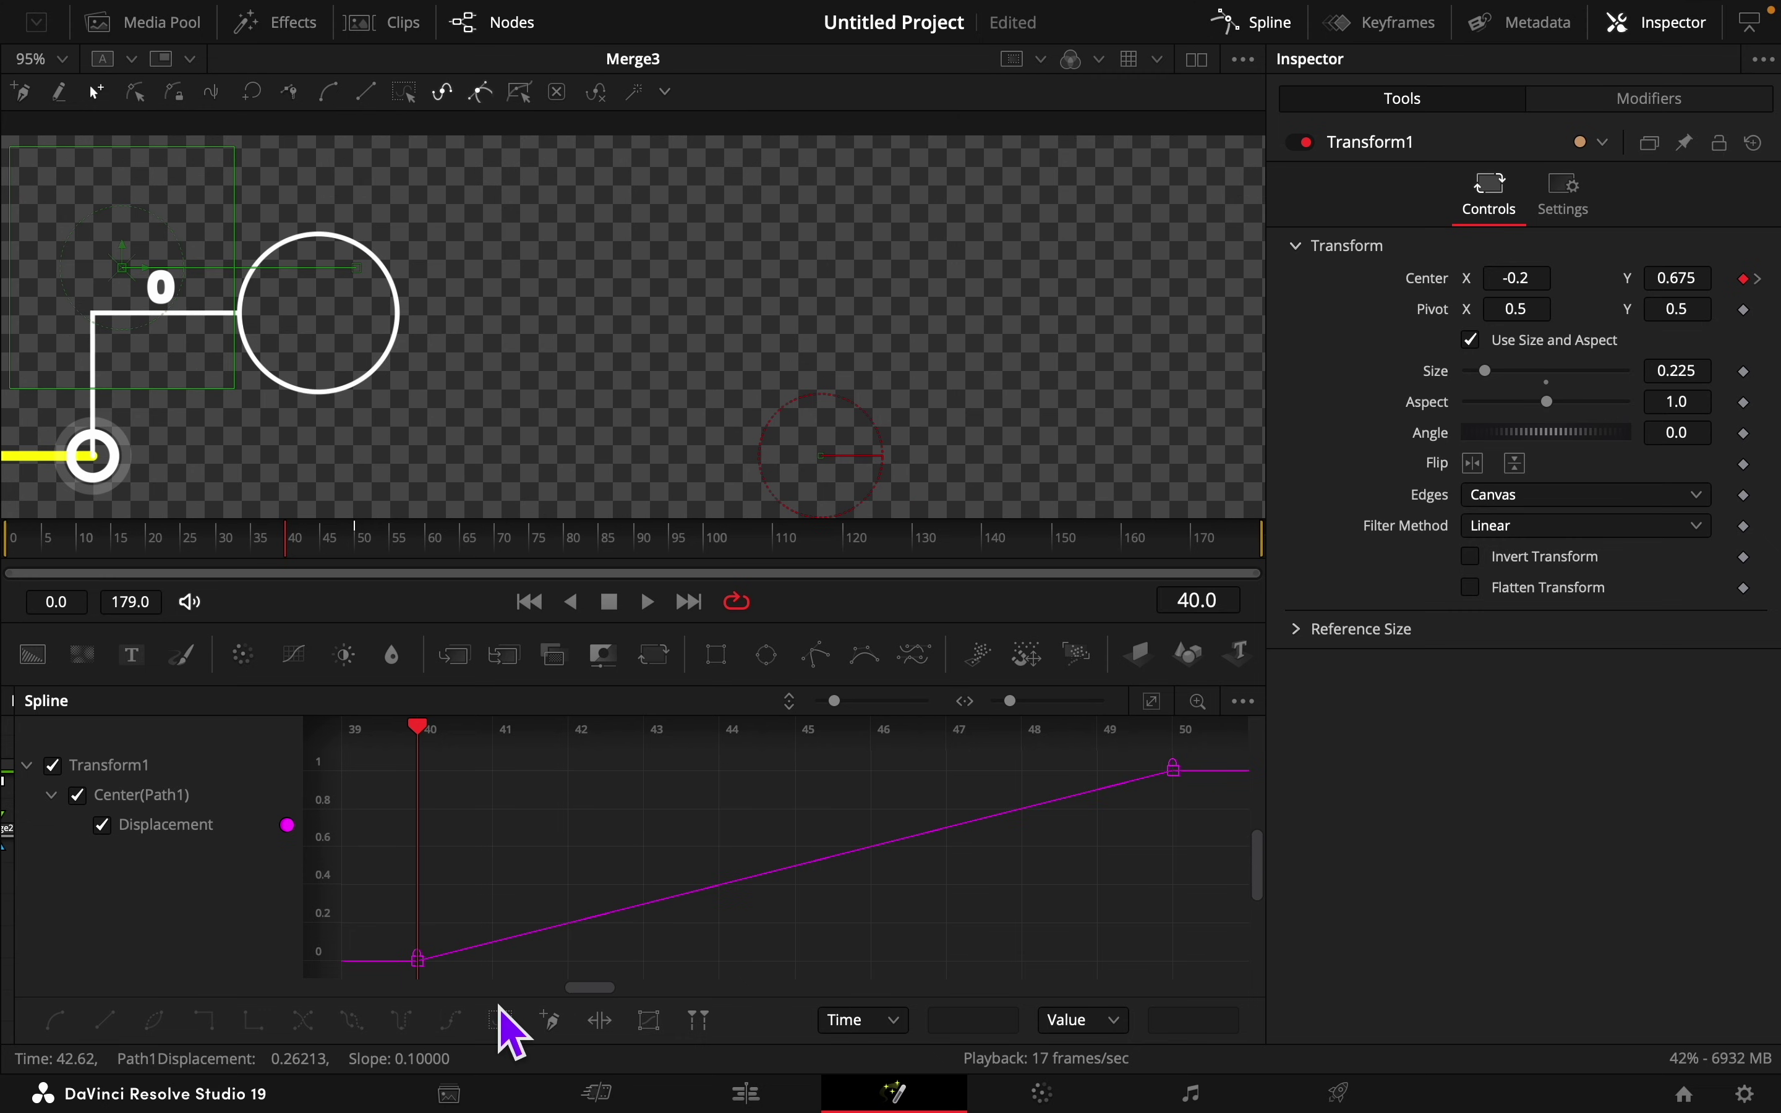
click(500, 1022)
click(57, 1023)
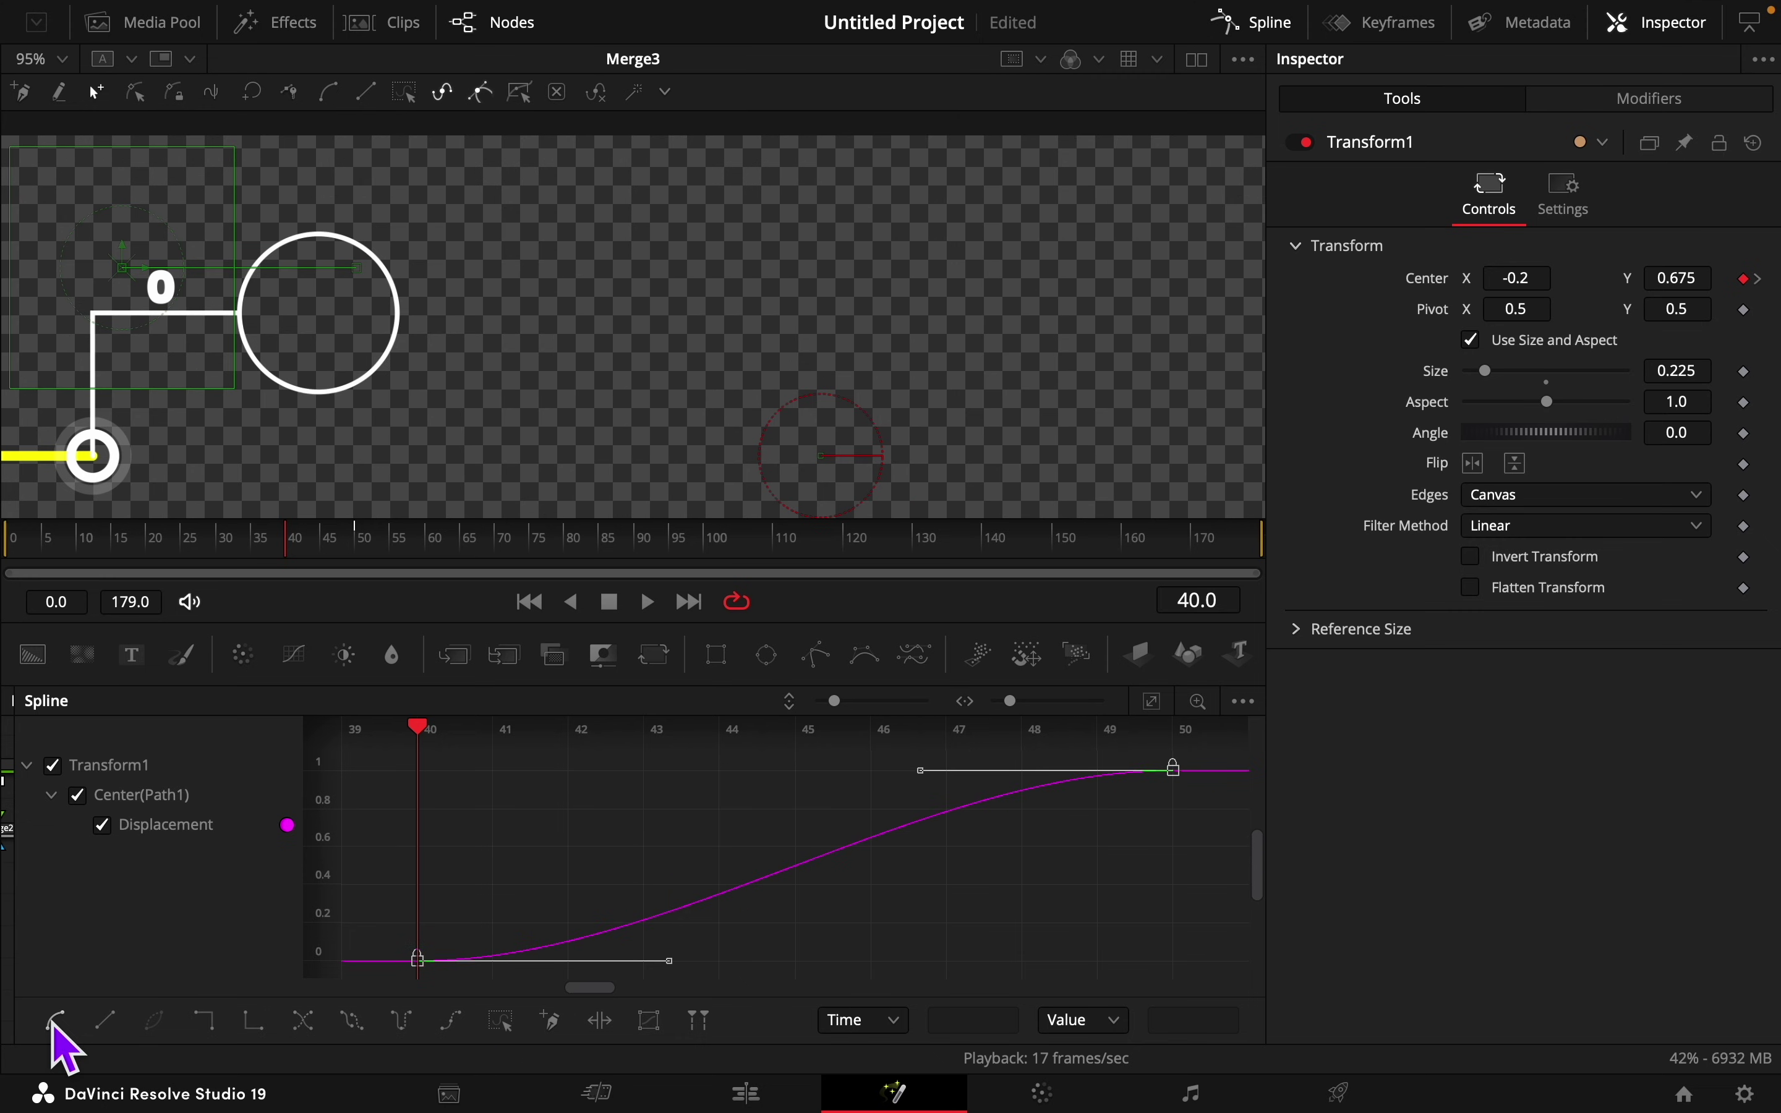
drag(916, 773, 417, 794)
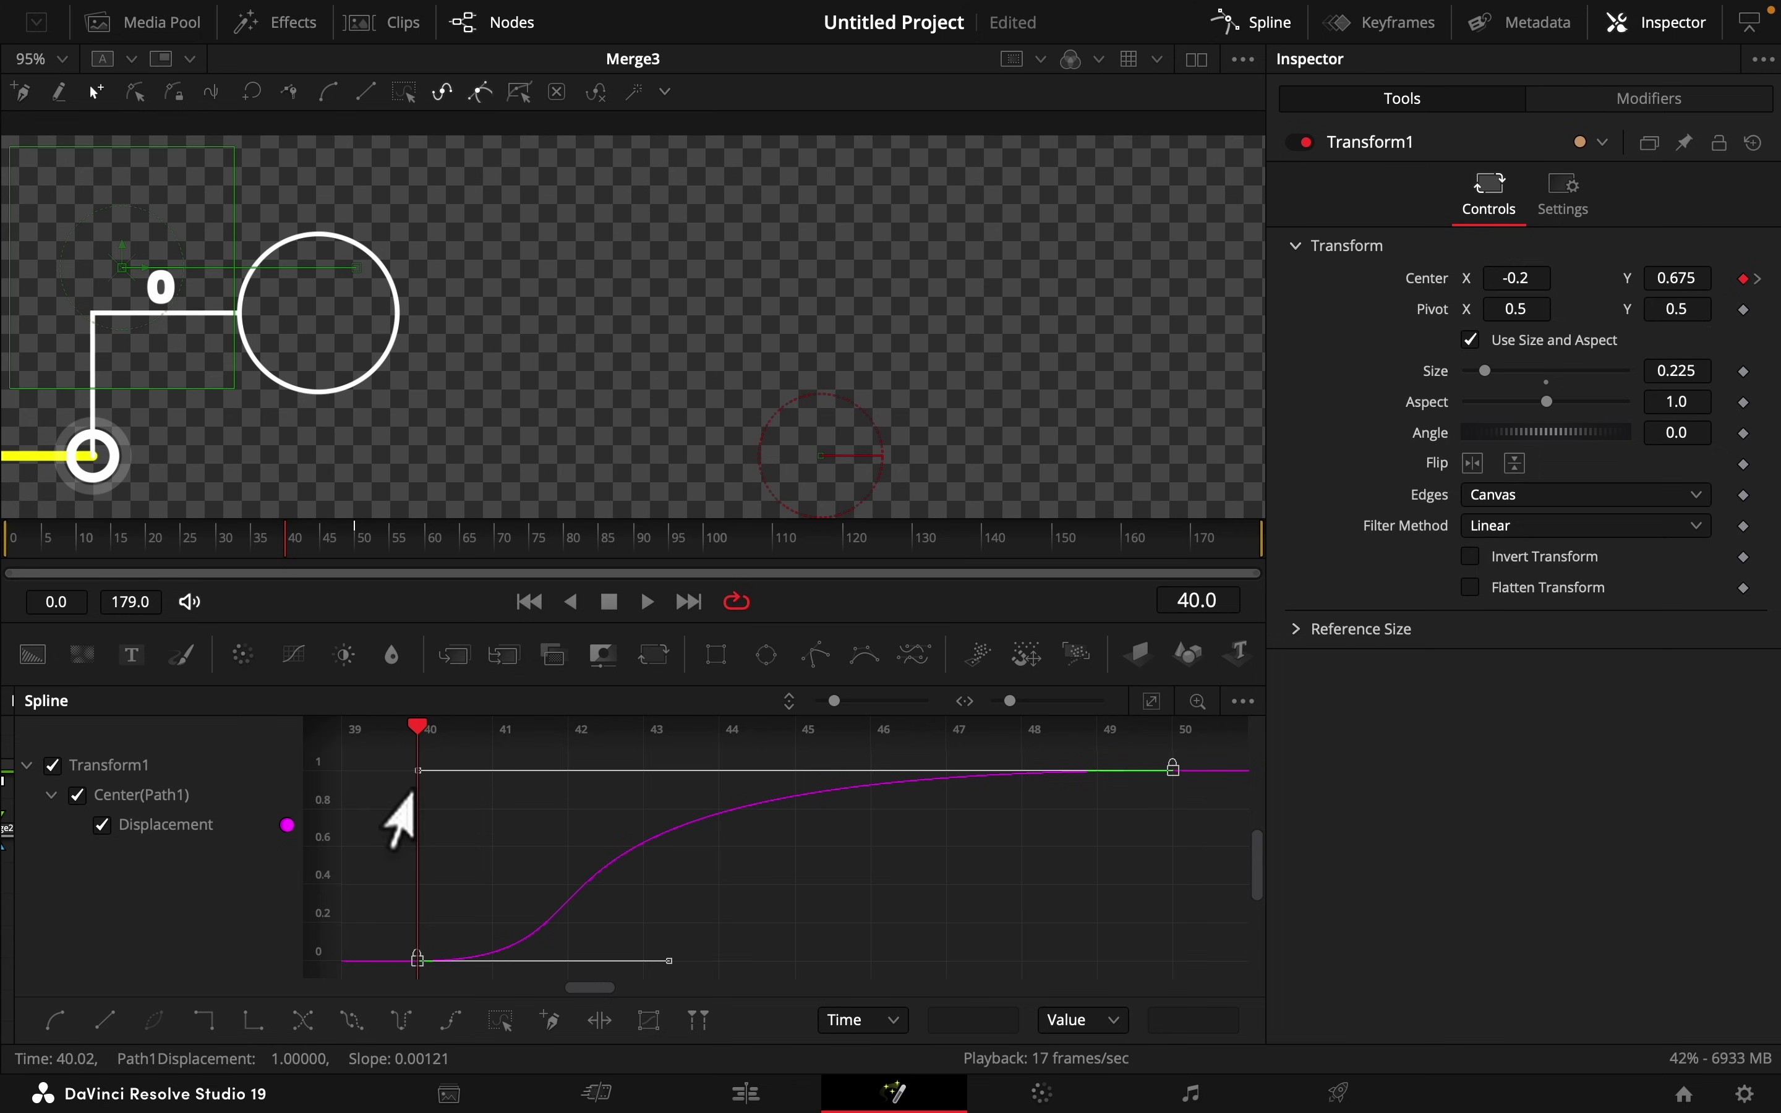
click(1279, 34)
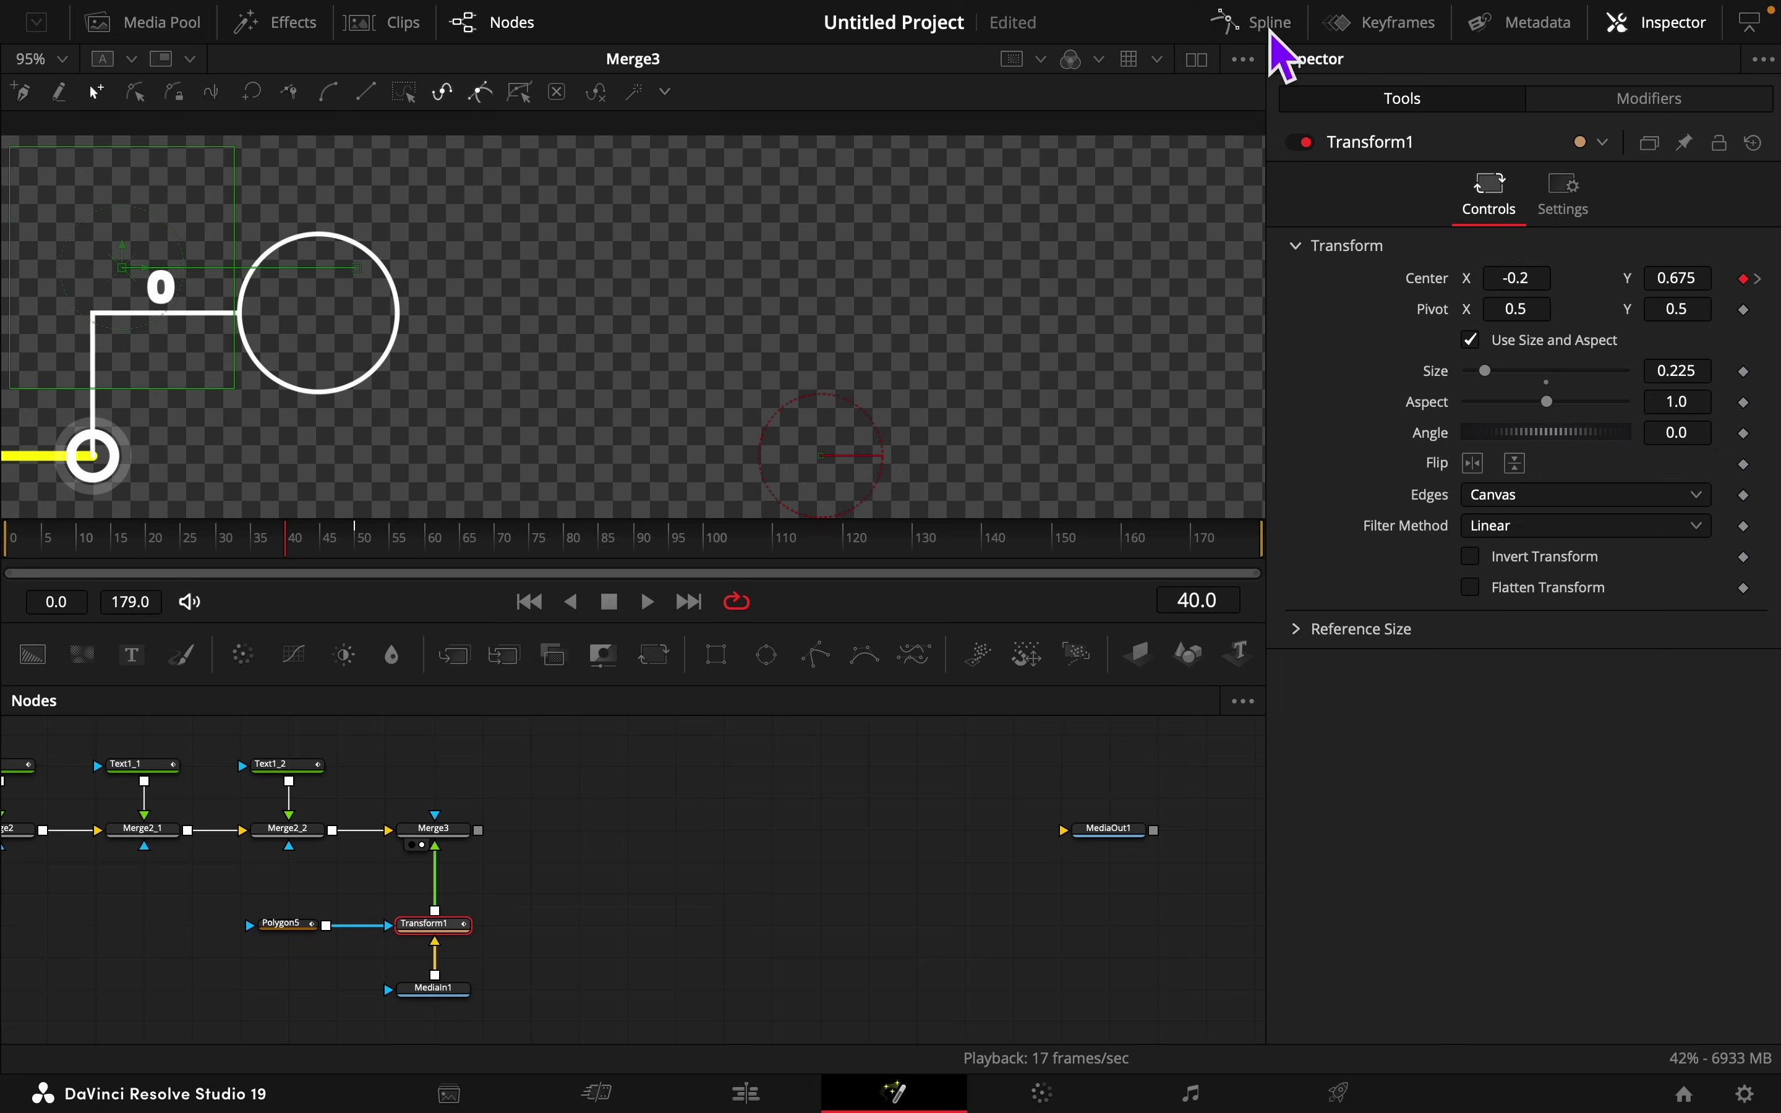
click(118, 548)
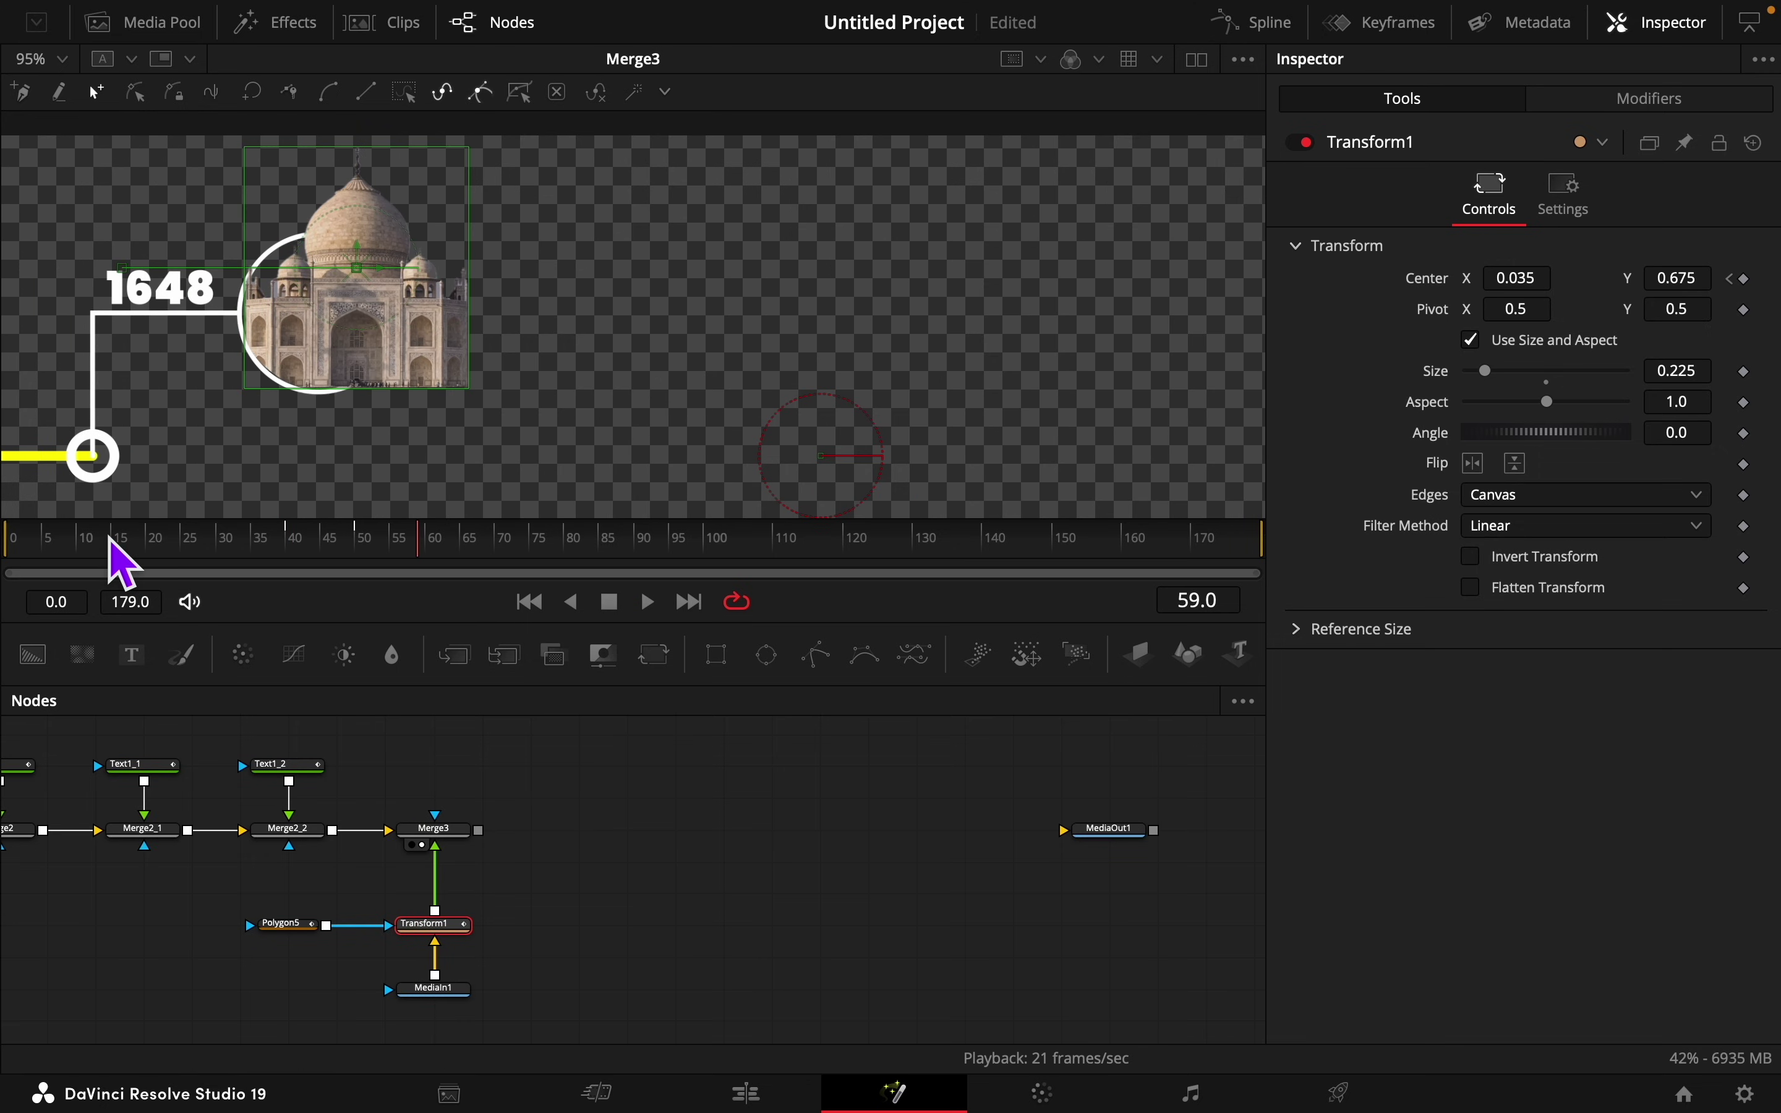
Step: Add a ColorCorrector after Transform1 and set its saturation to 0.0 to make the Taj Mahal black and white
click(770, 830)
click(442, 926)
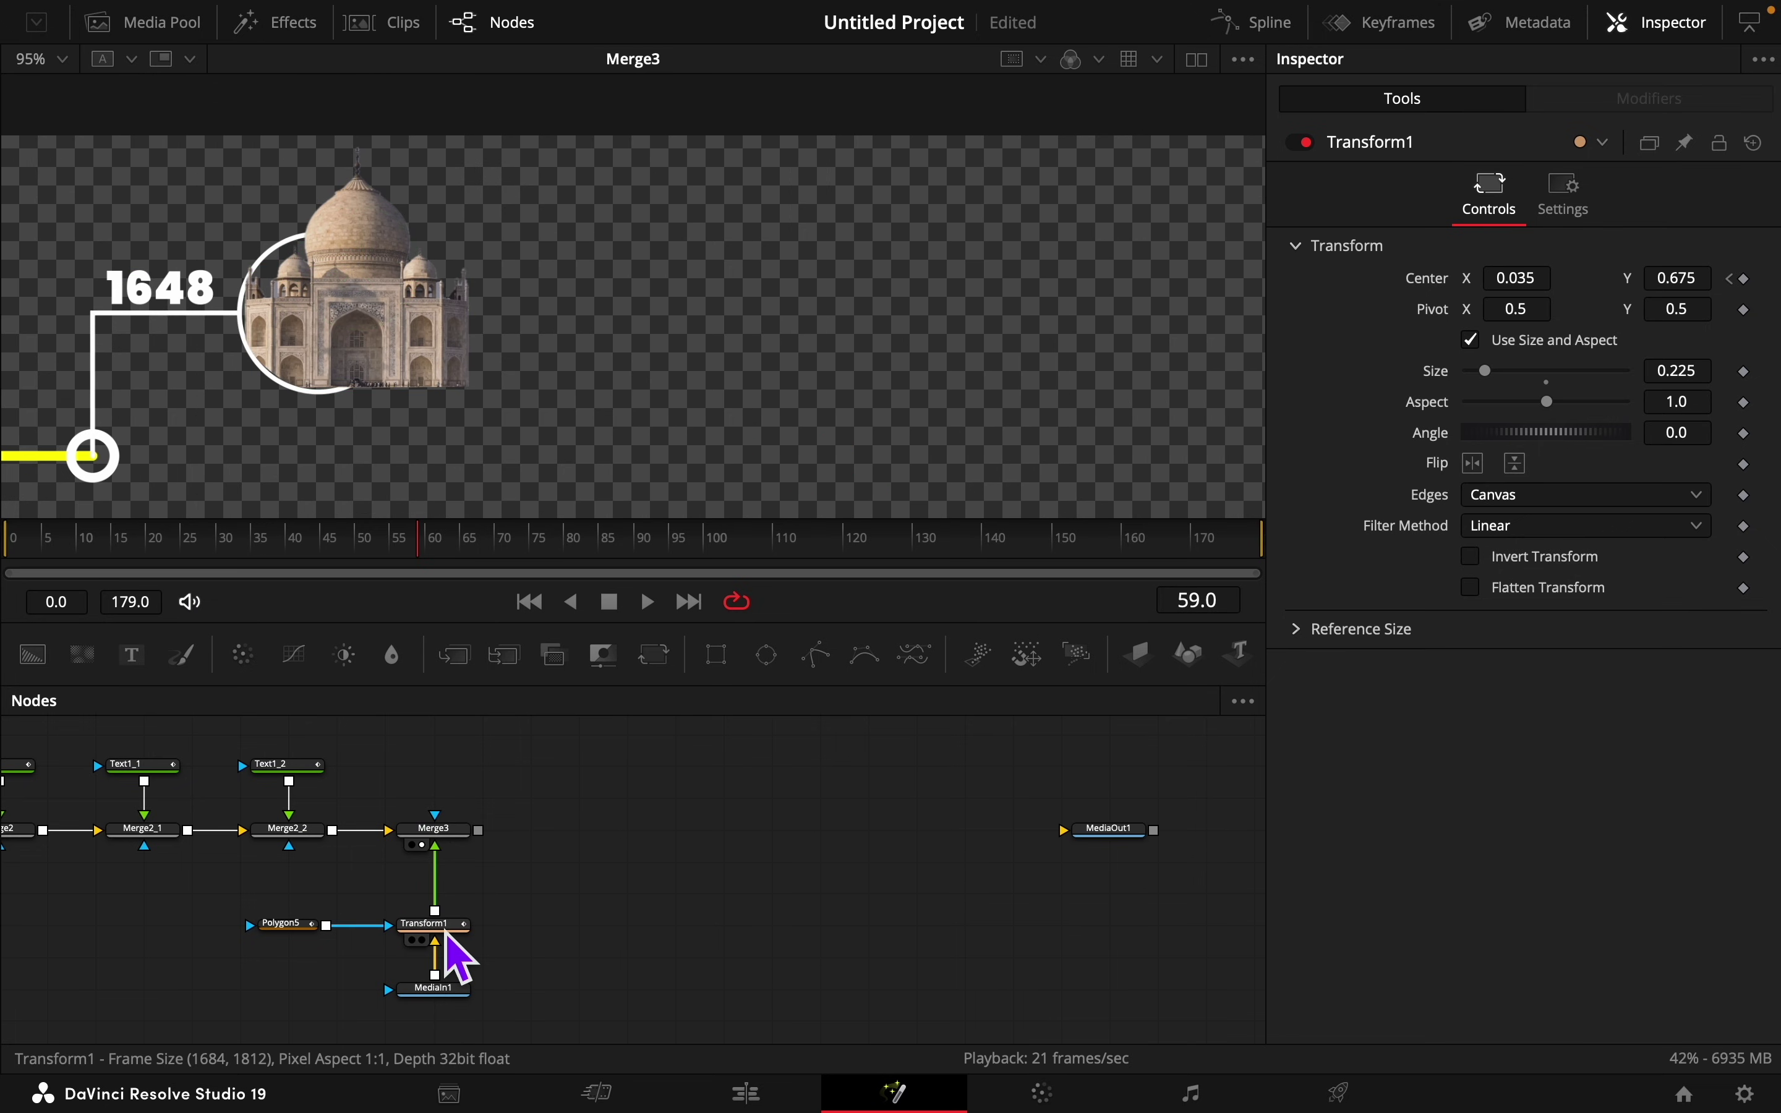
click(251, 661)
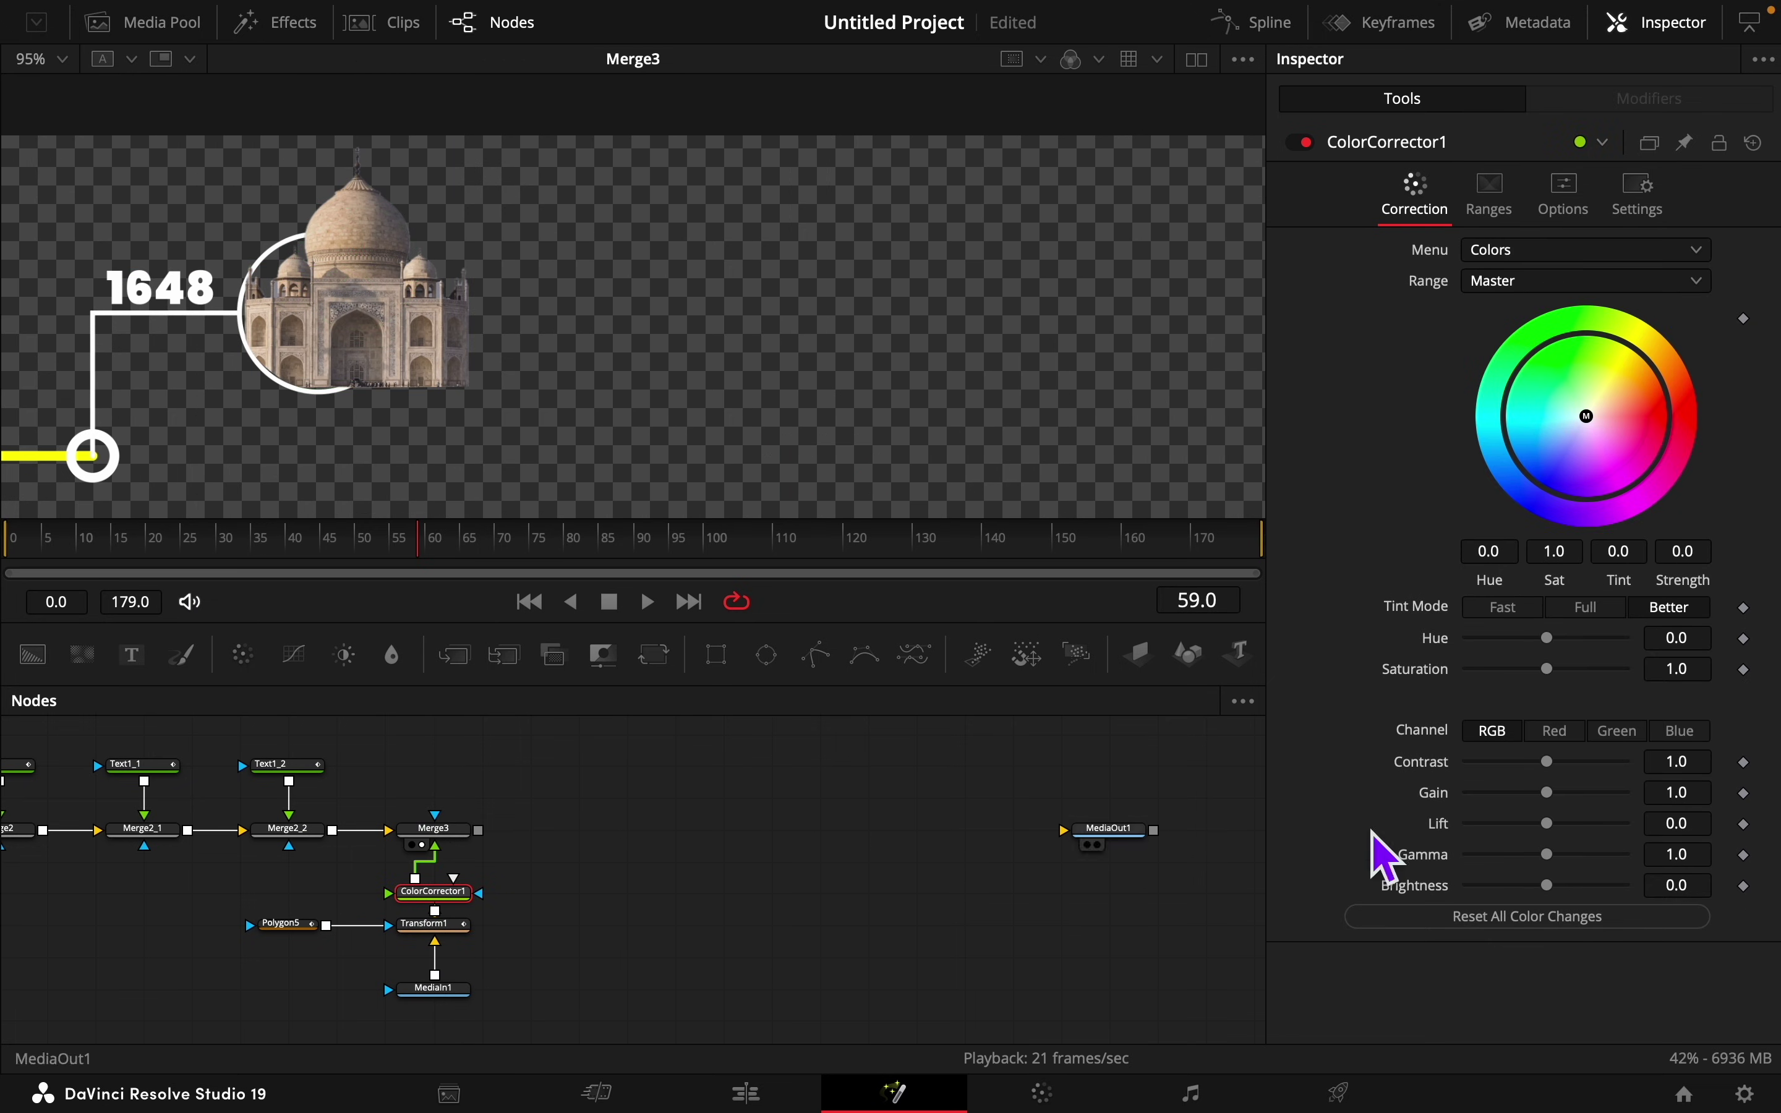
drag(1550, 668, 1446, 668)
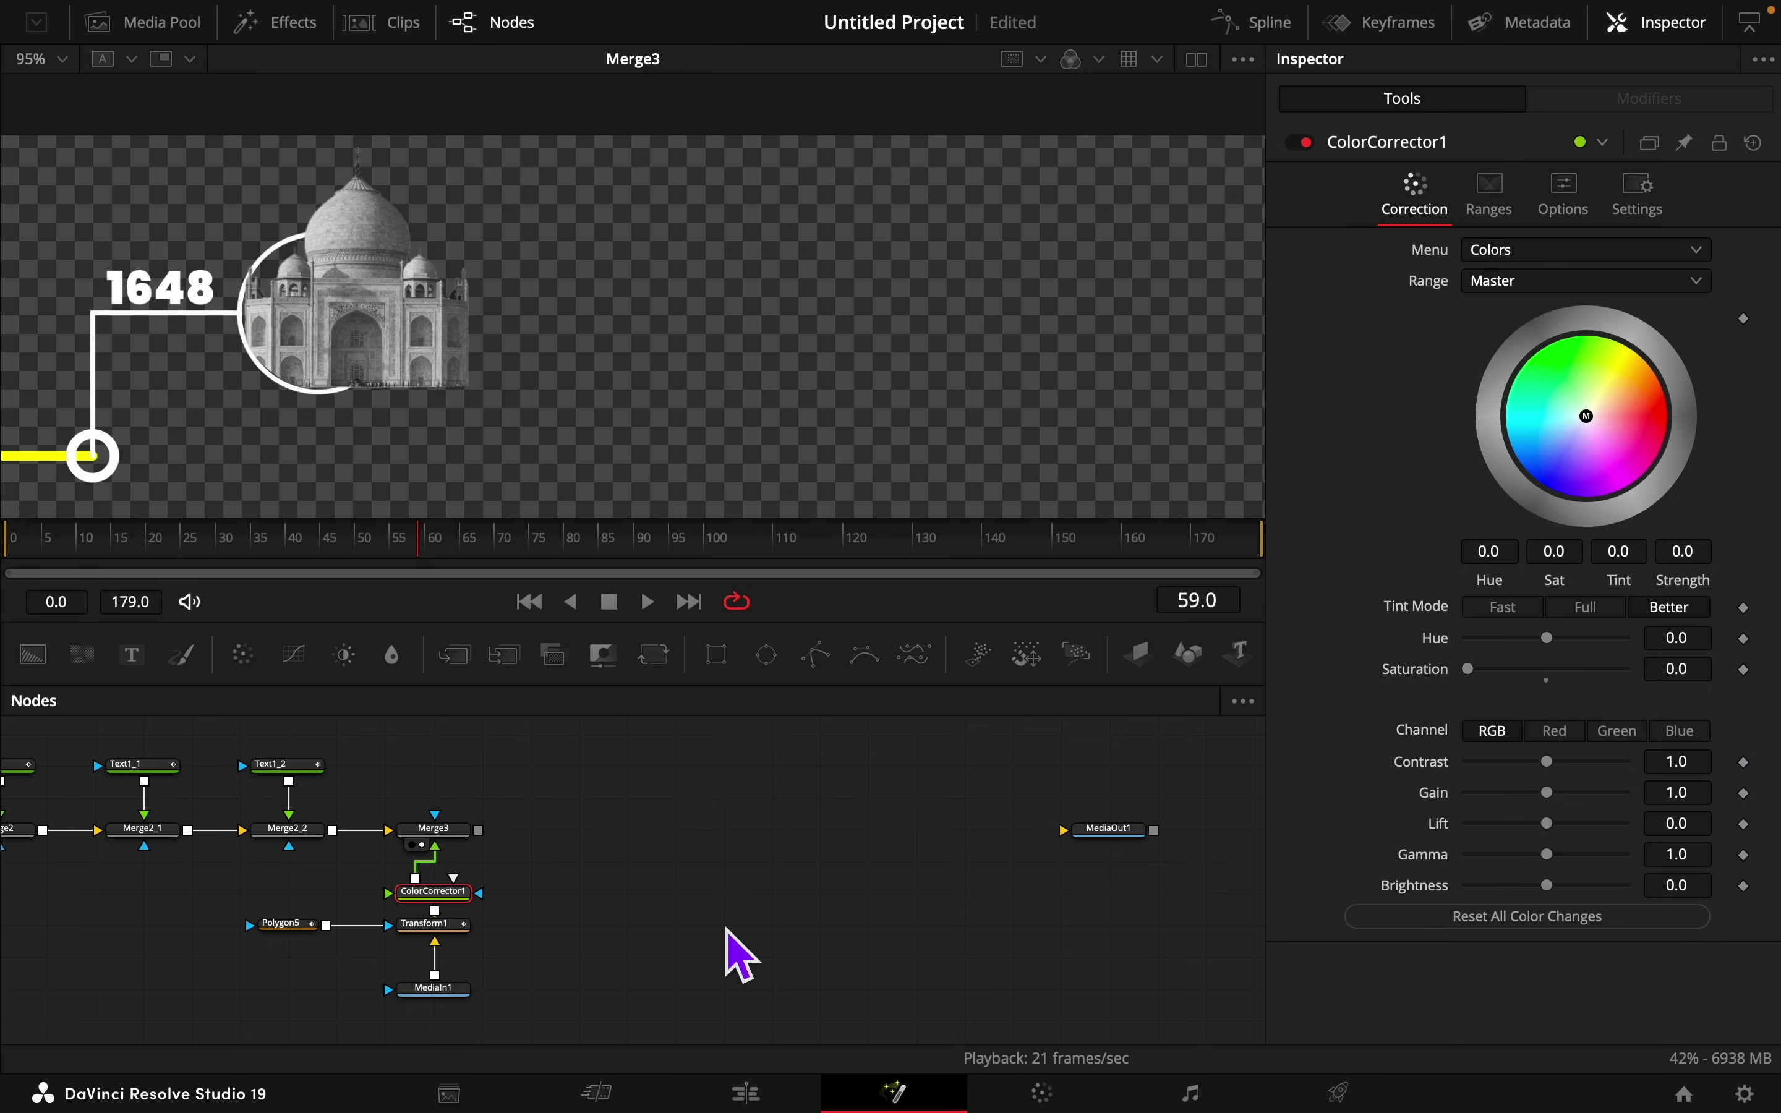
Step: Add a new Merge node after Merge3 and feed Merge3's output into its background
scroll(721, 942, right, 2)
click(377, 841)
click(528, 870)
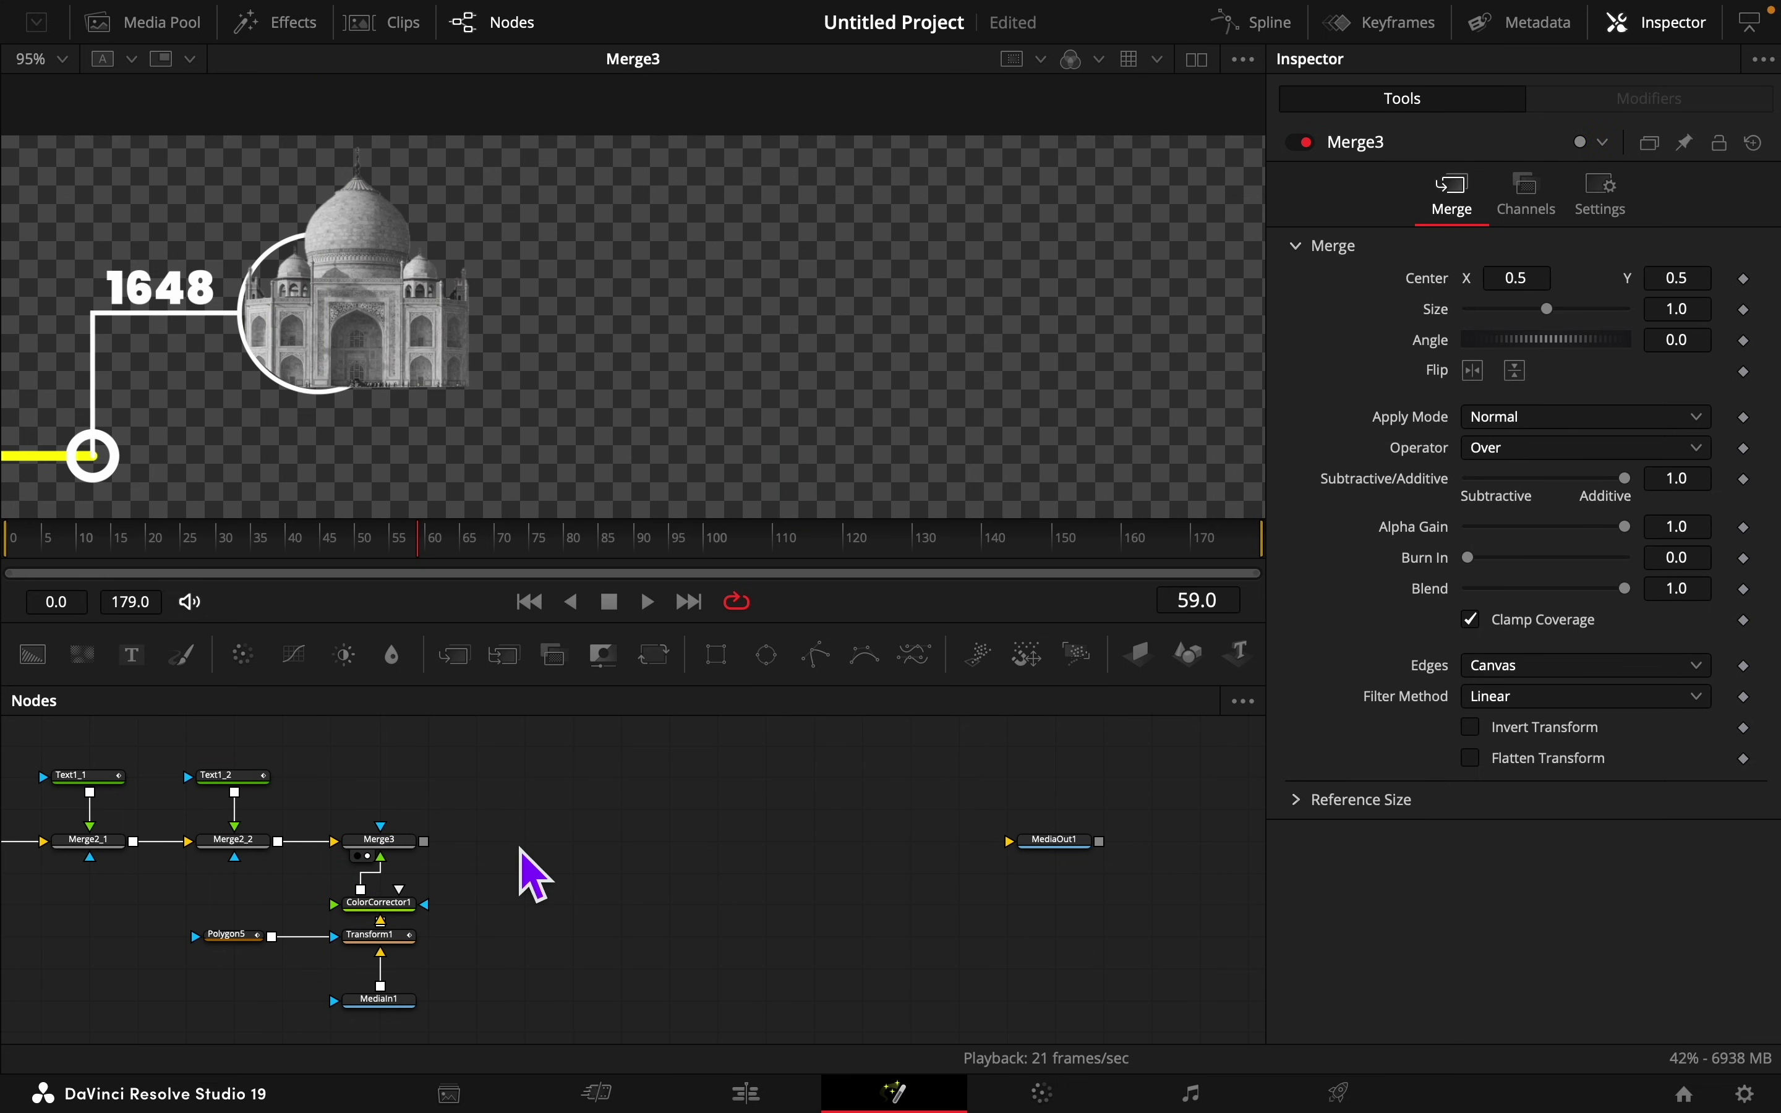
drag(460, 657, 574, 842)
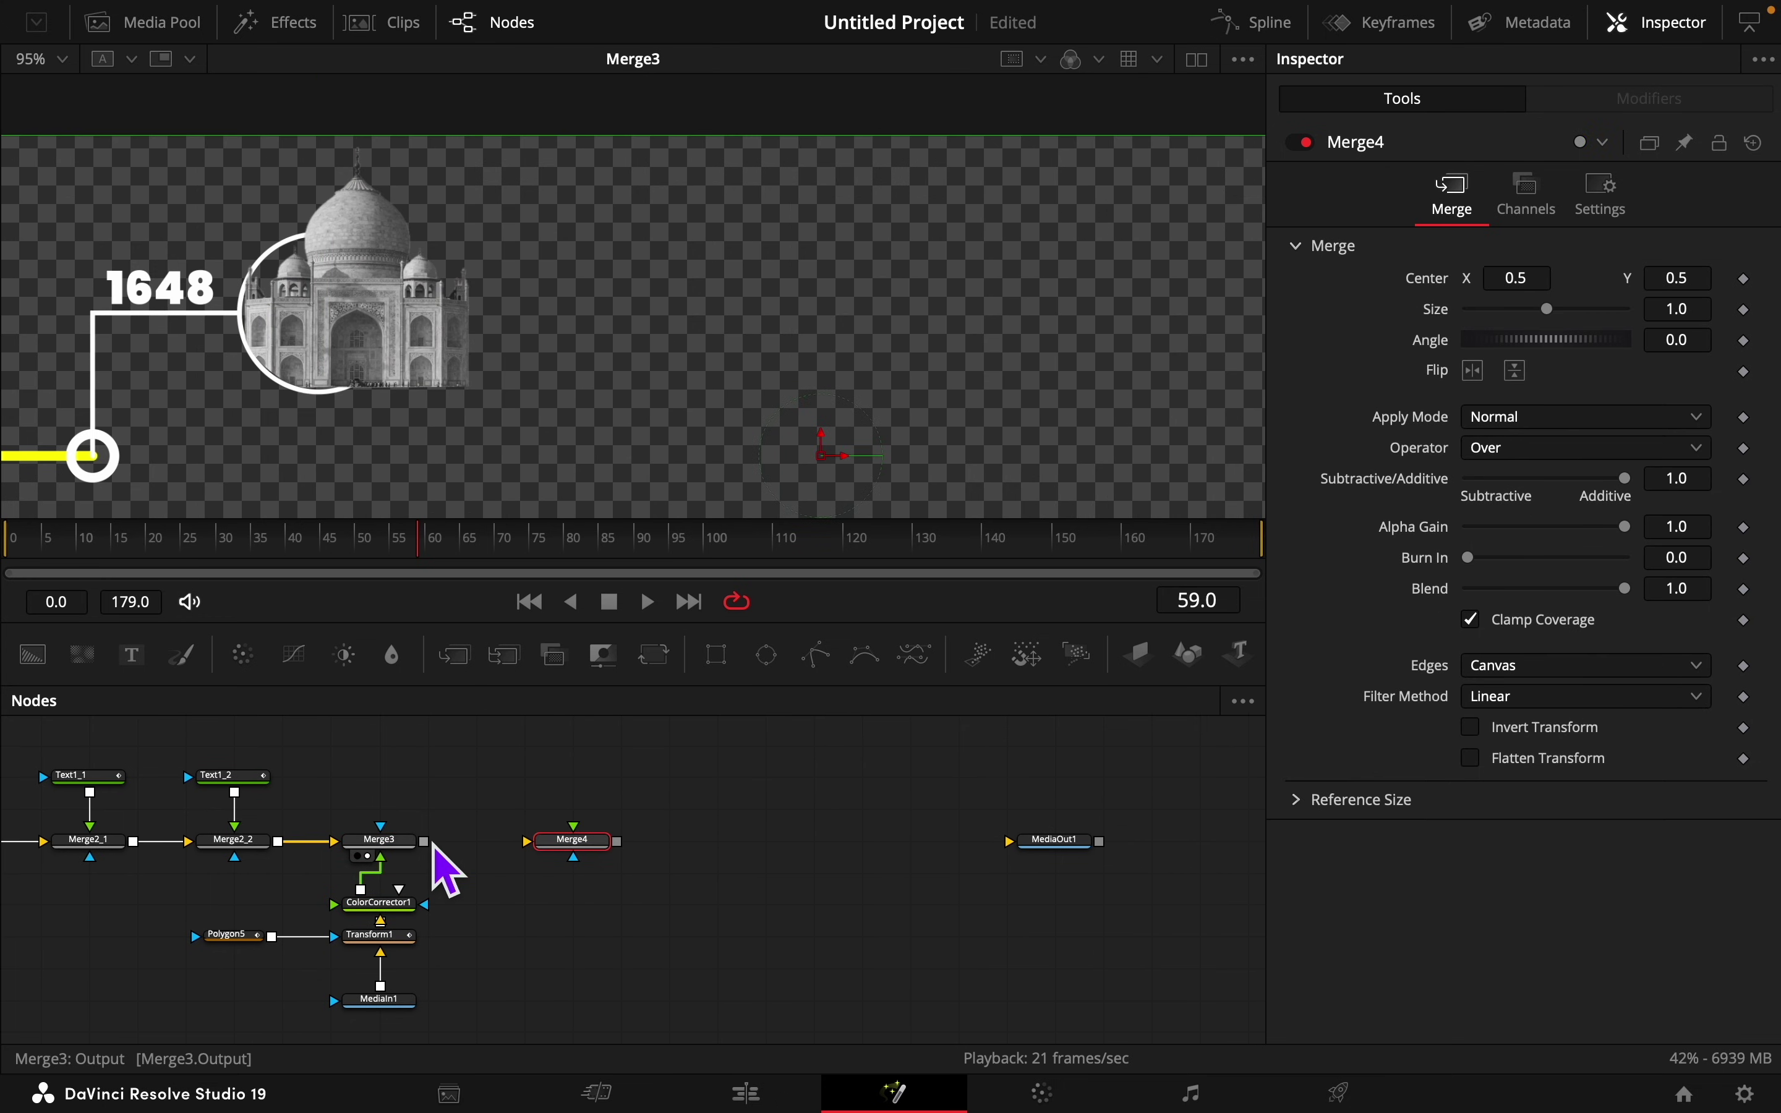
drag(425, 842, 588, 844)
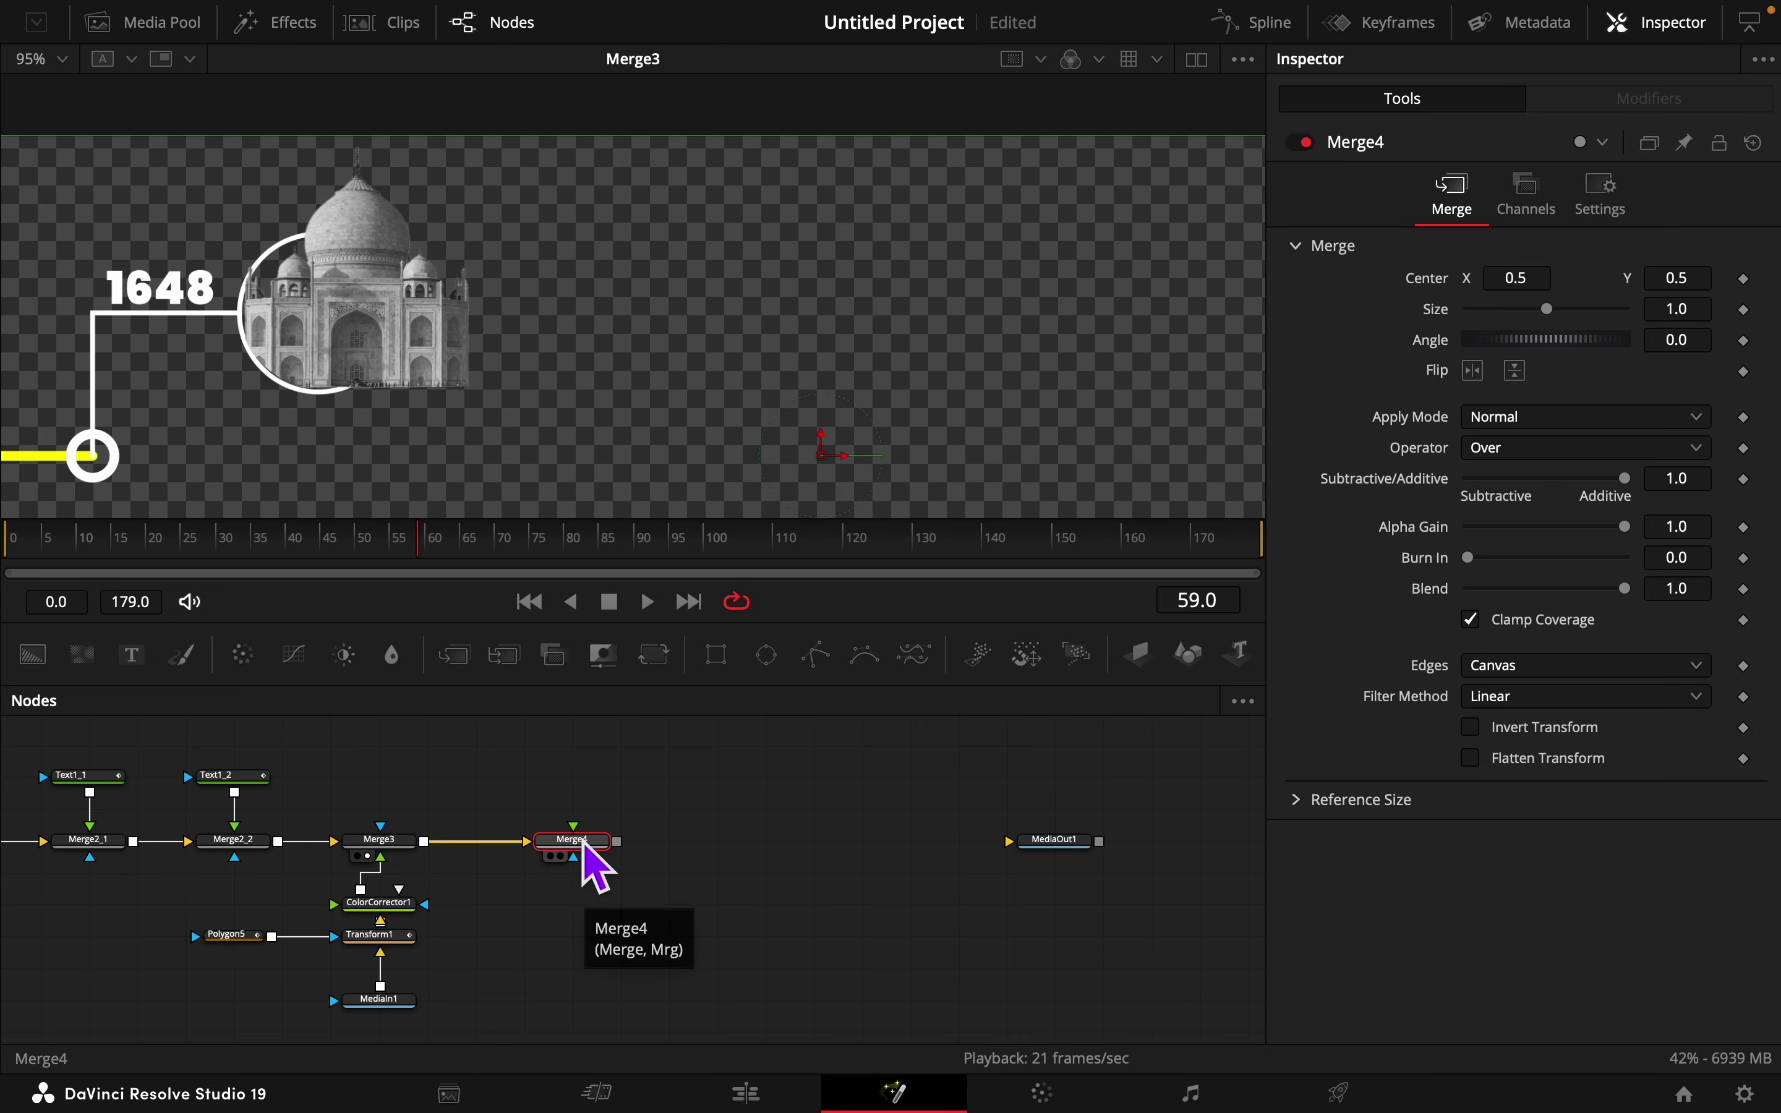
Step: Bring ms.png into the node graph below Merge4, connect it as Merge4's foreground, and view Merge4
click(162, 22)
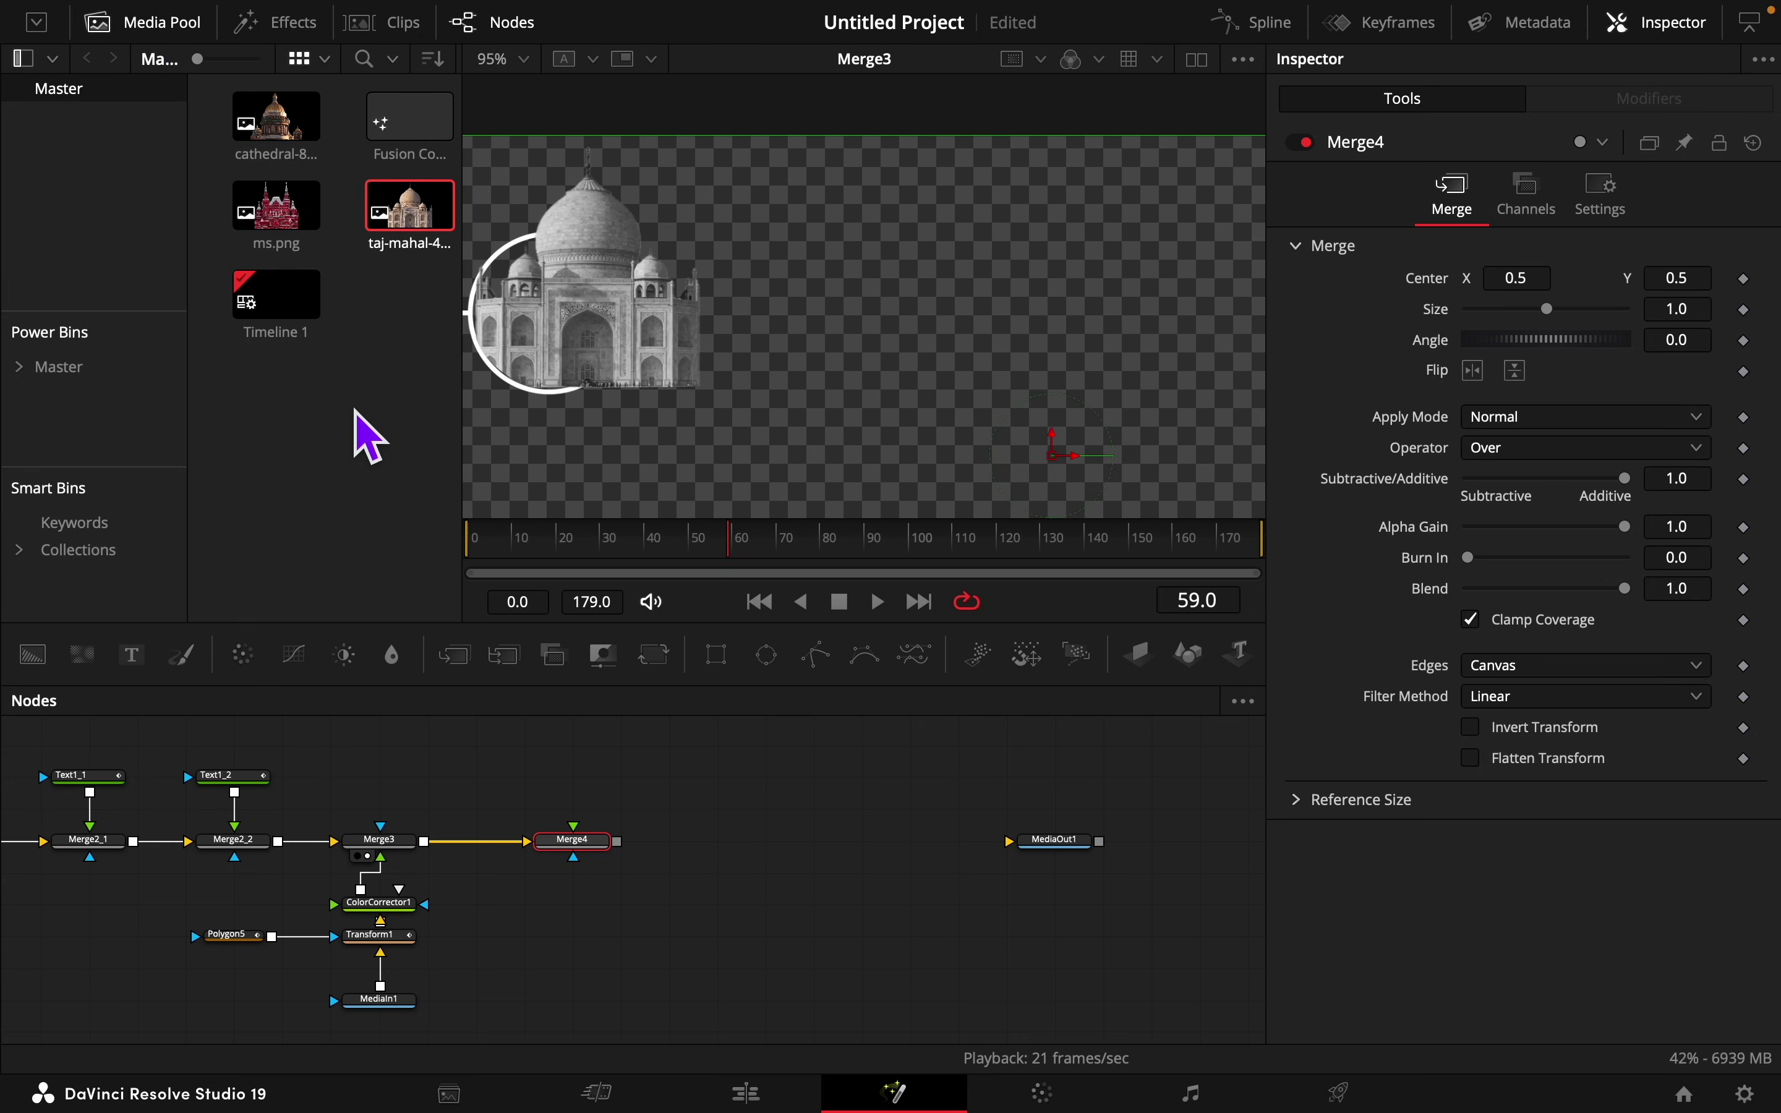
drag(271, 225, 585, 986)
scroll(750, 993, down, 2)
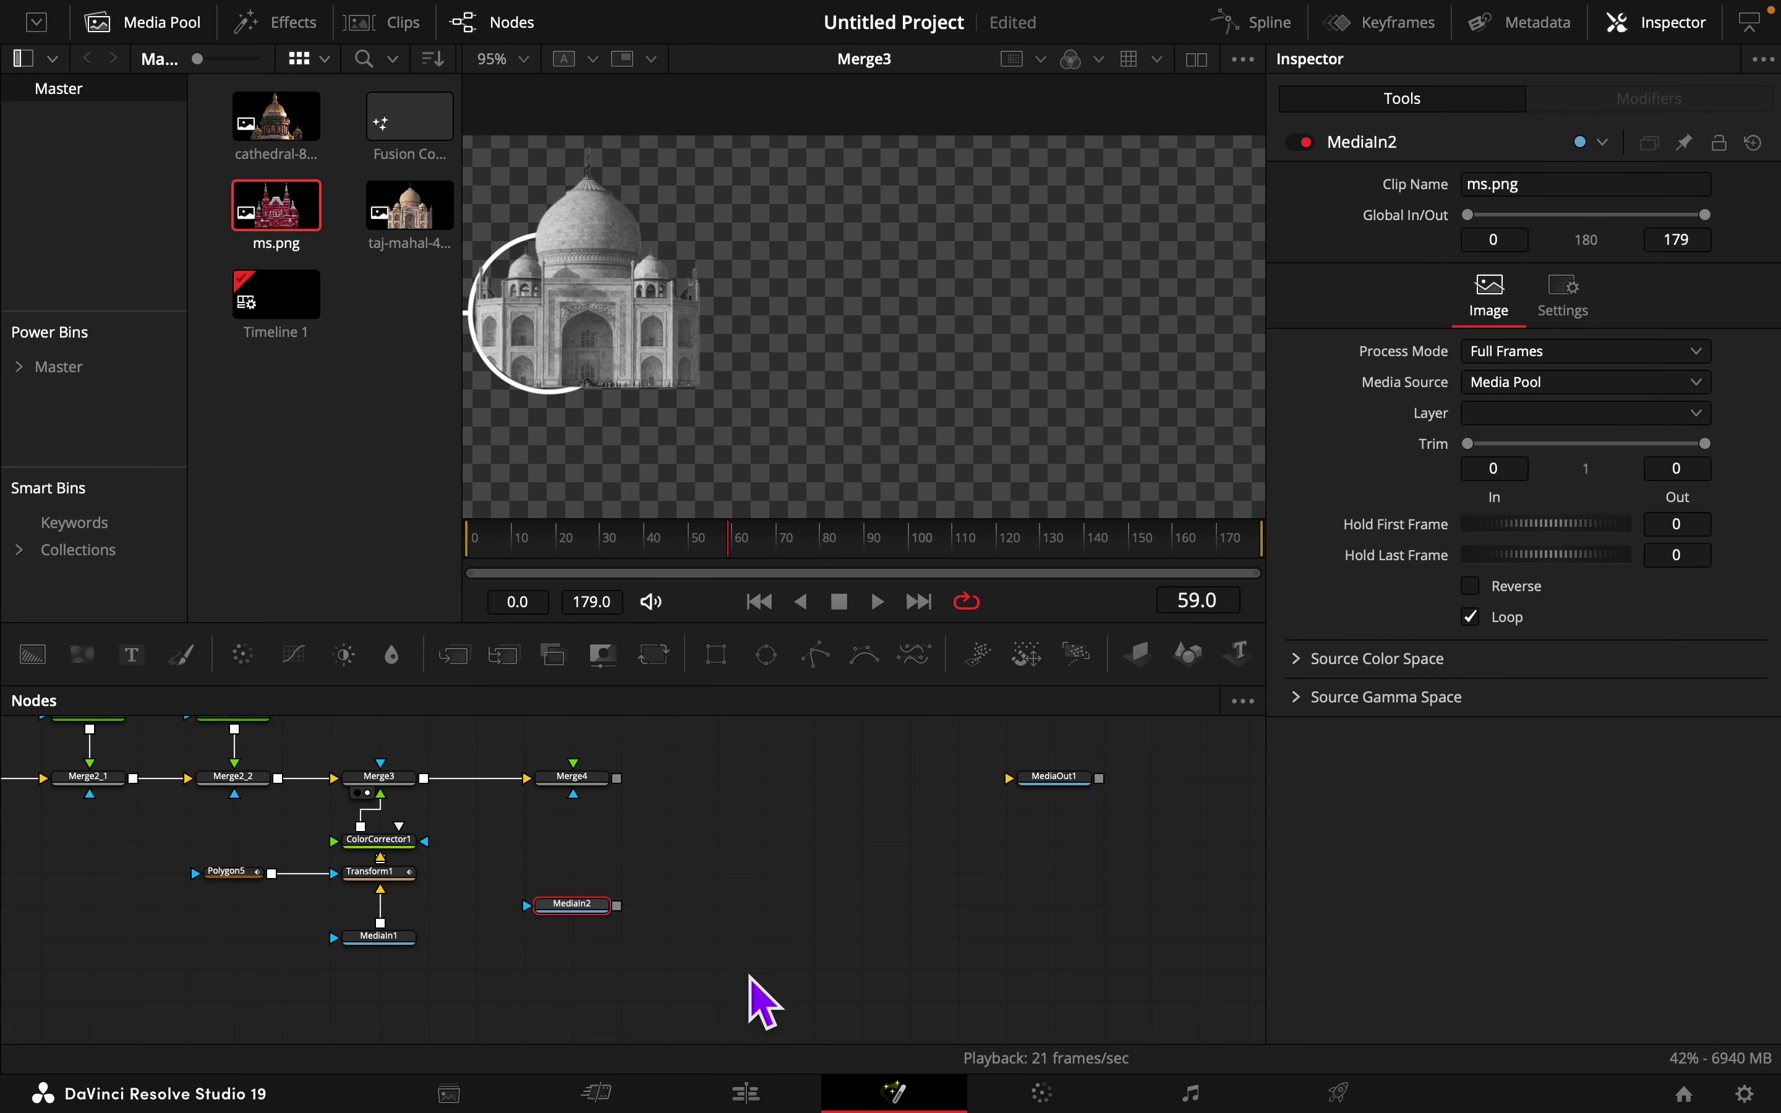
click(162, 22)
drag(596, 918, 593, 950)
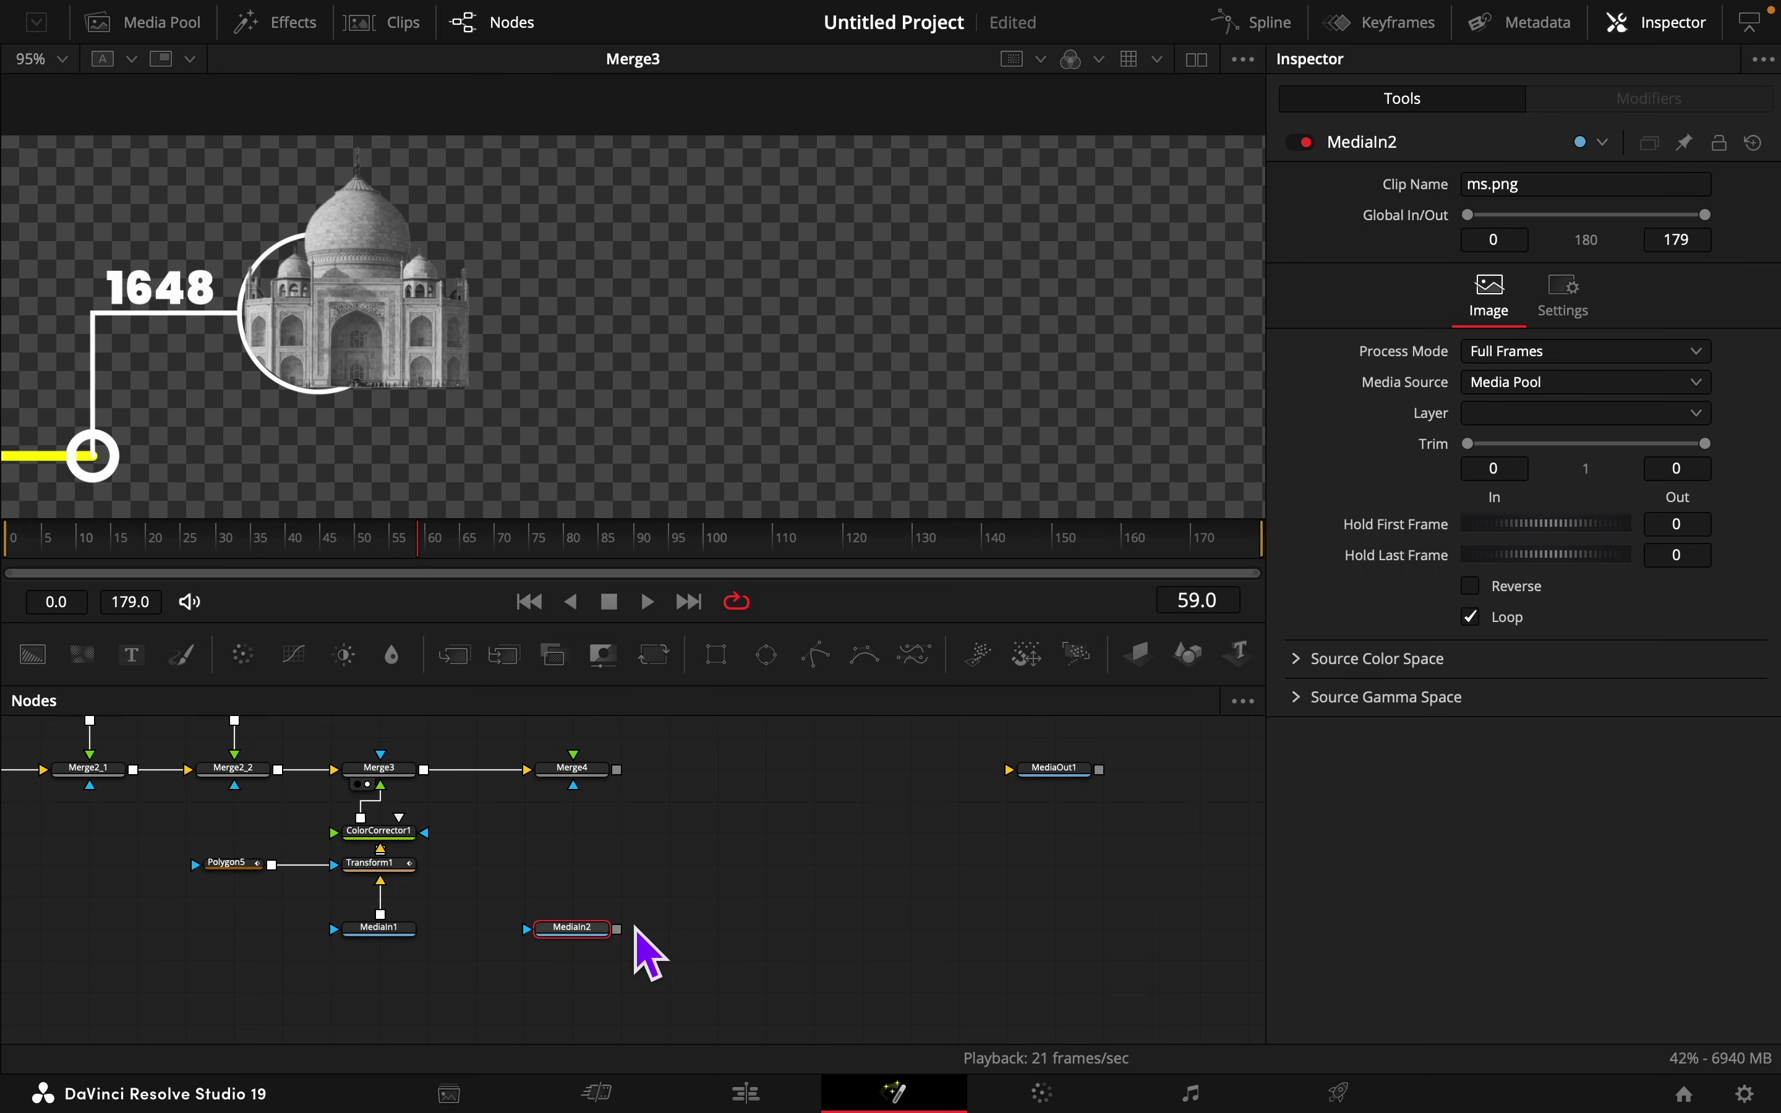
drag(618, 930, 592, 810)
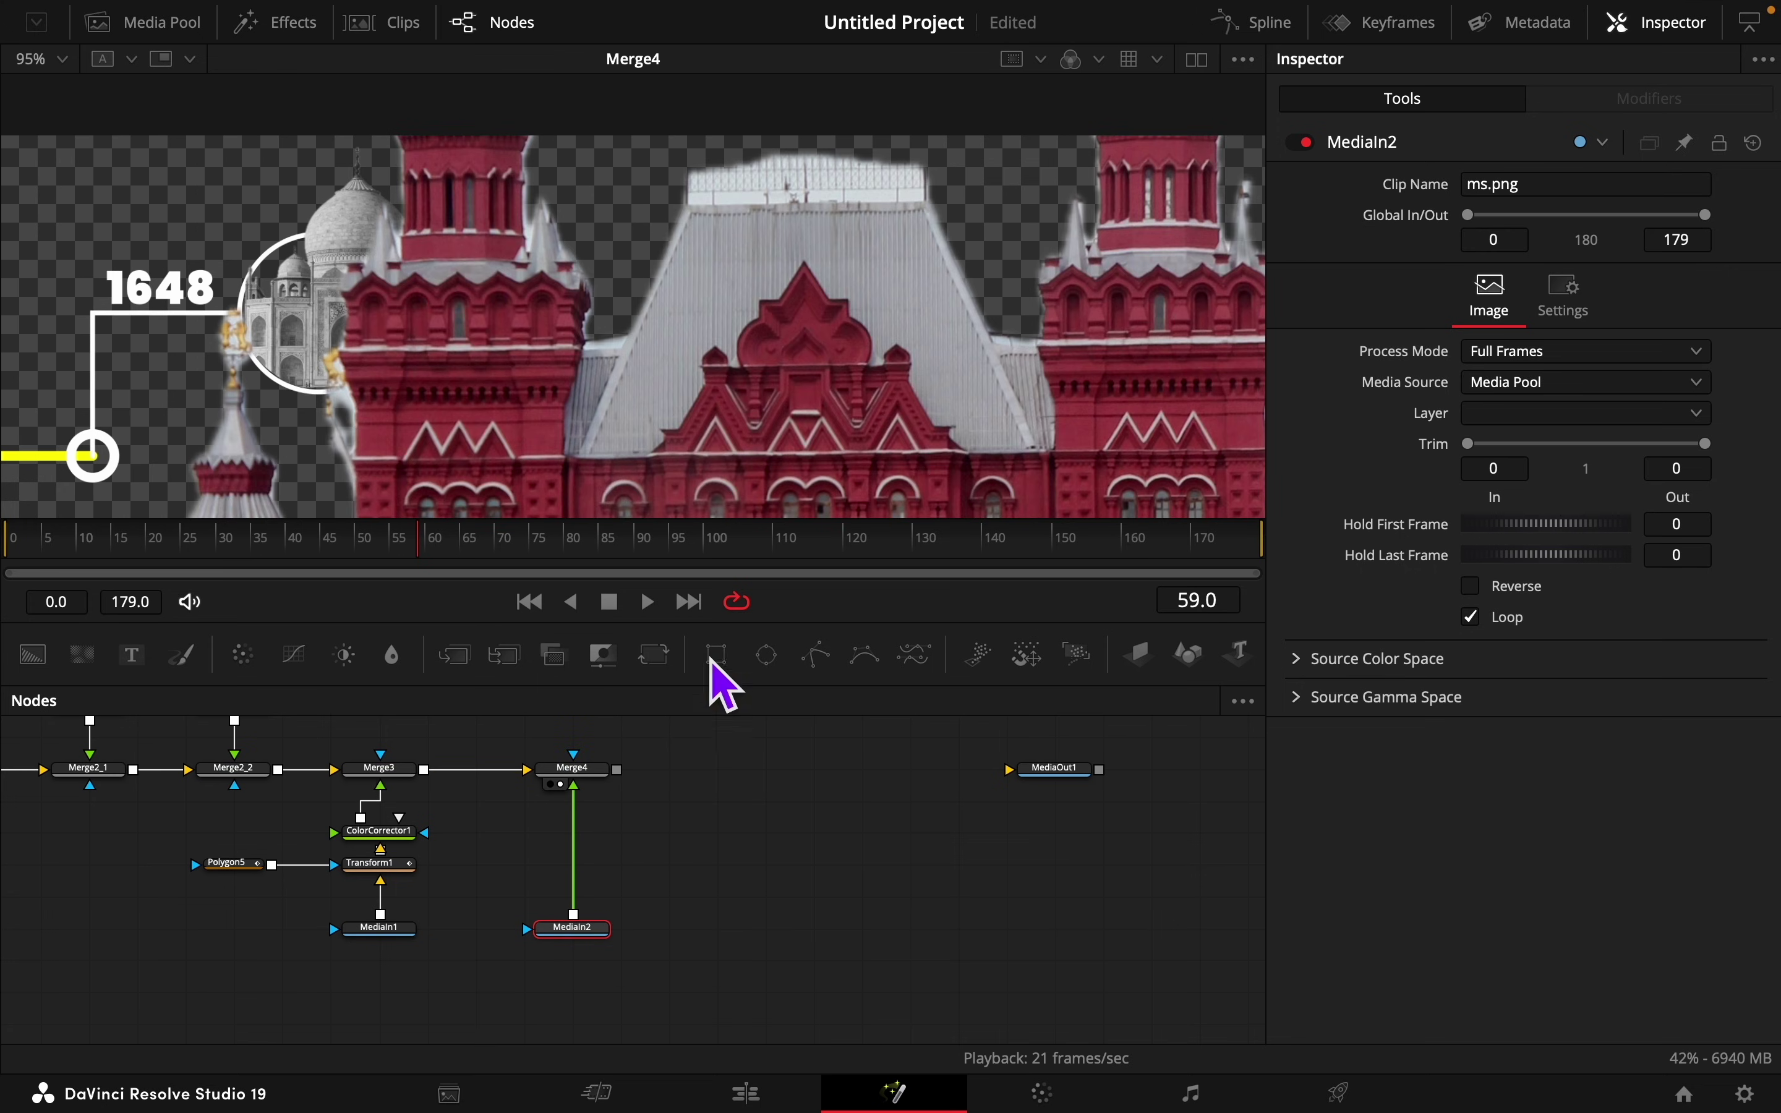
Step: Insert a Transform node after MediaIn2 and set its size to 0.229
click(654, 654)
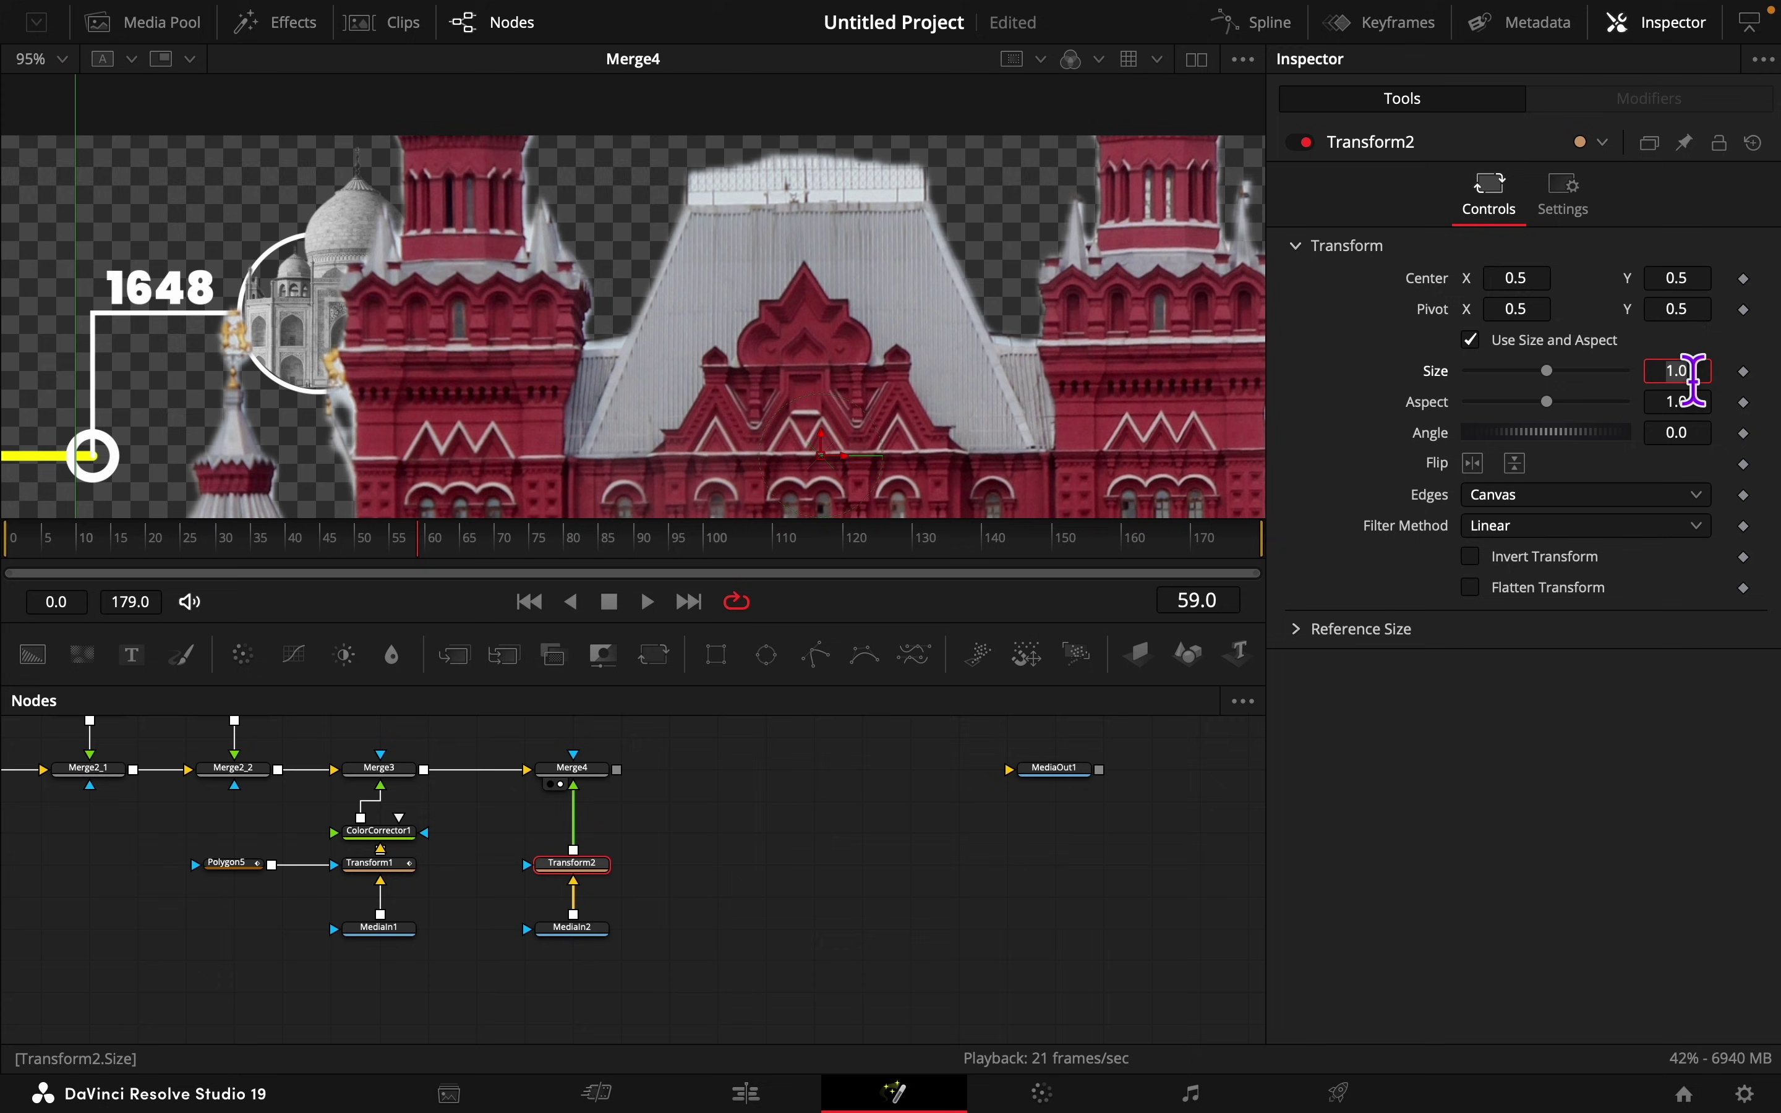
click(1700, 373)
text(0.22)
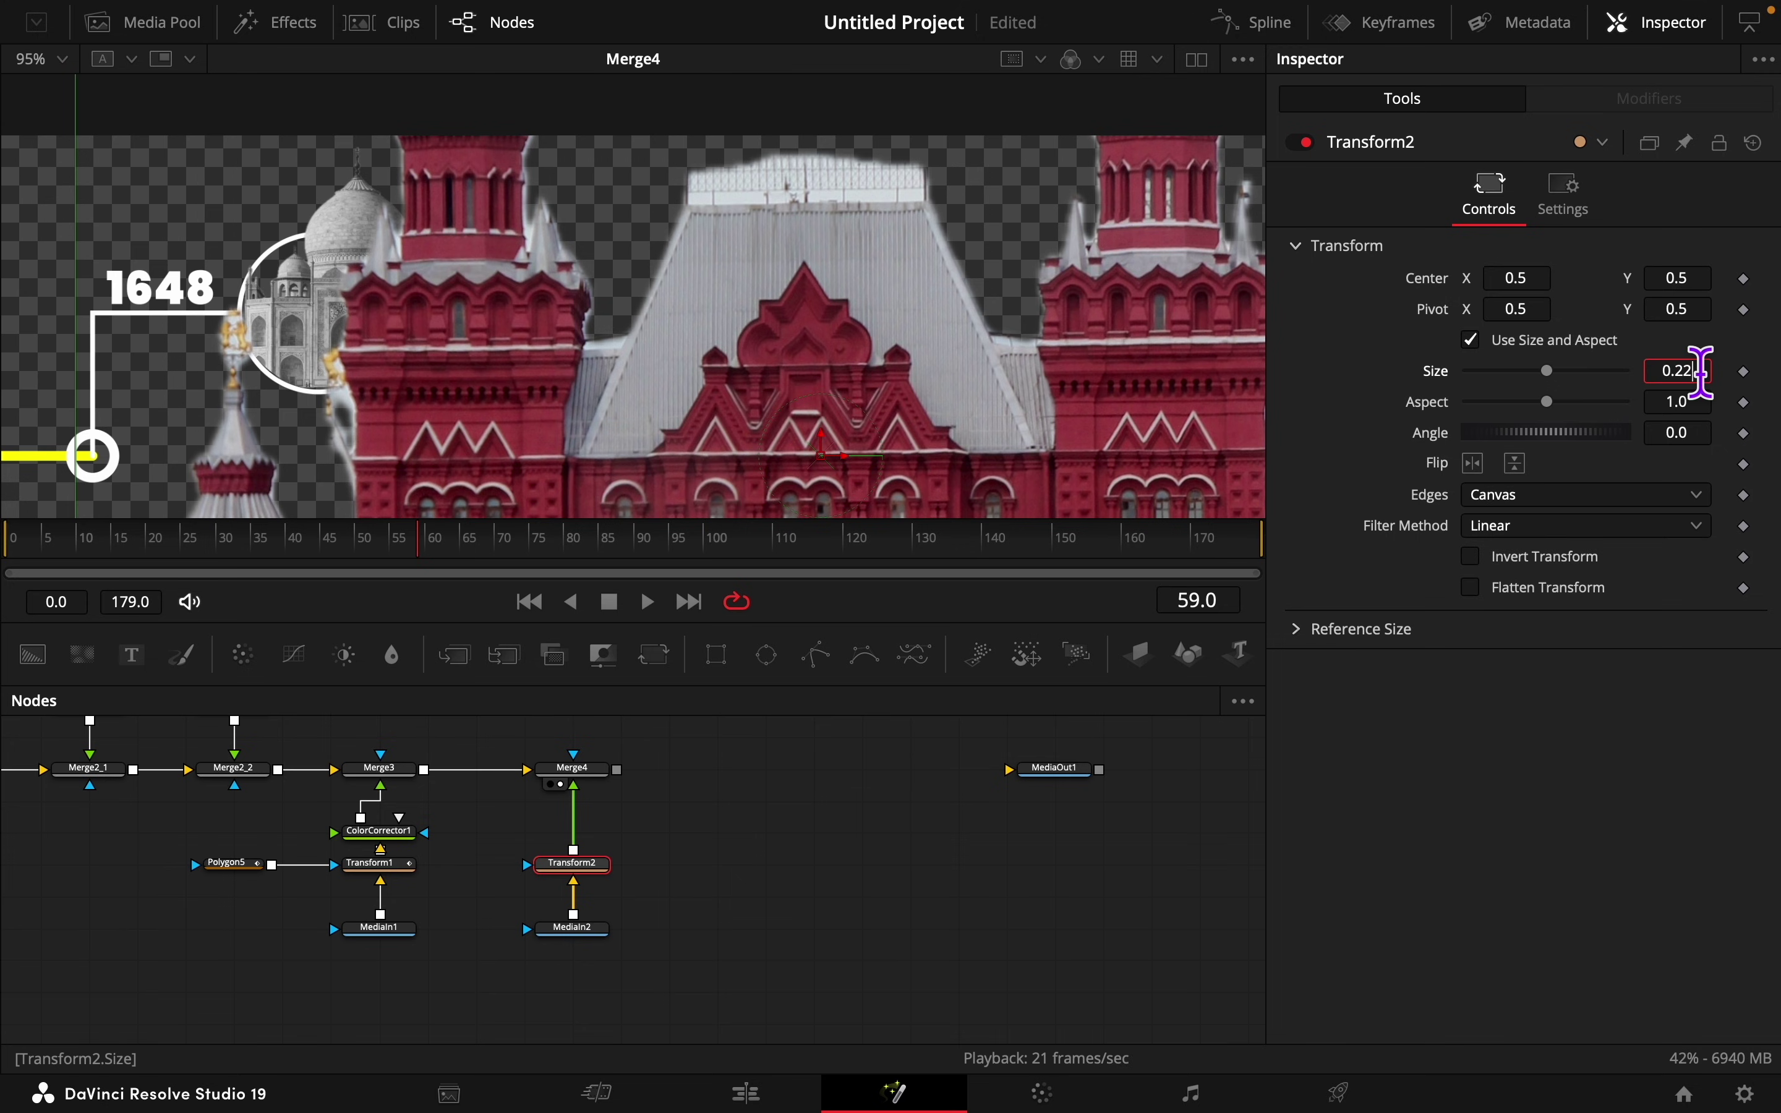
text(9)
key(Tab)
Step: Set Transform2's center to X 0.35, Y 0.462 so the red building sits over the second milestone circle
double_click(1545, 284)
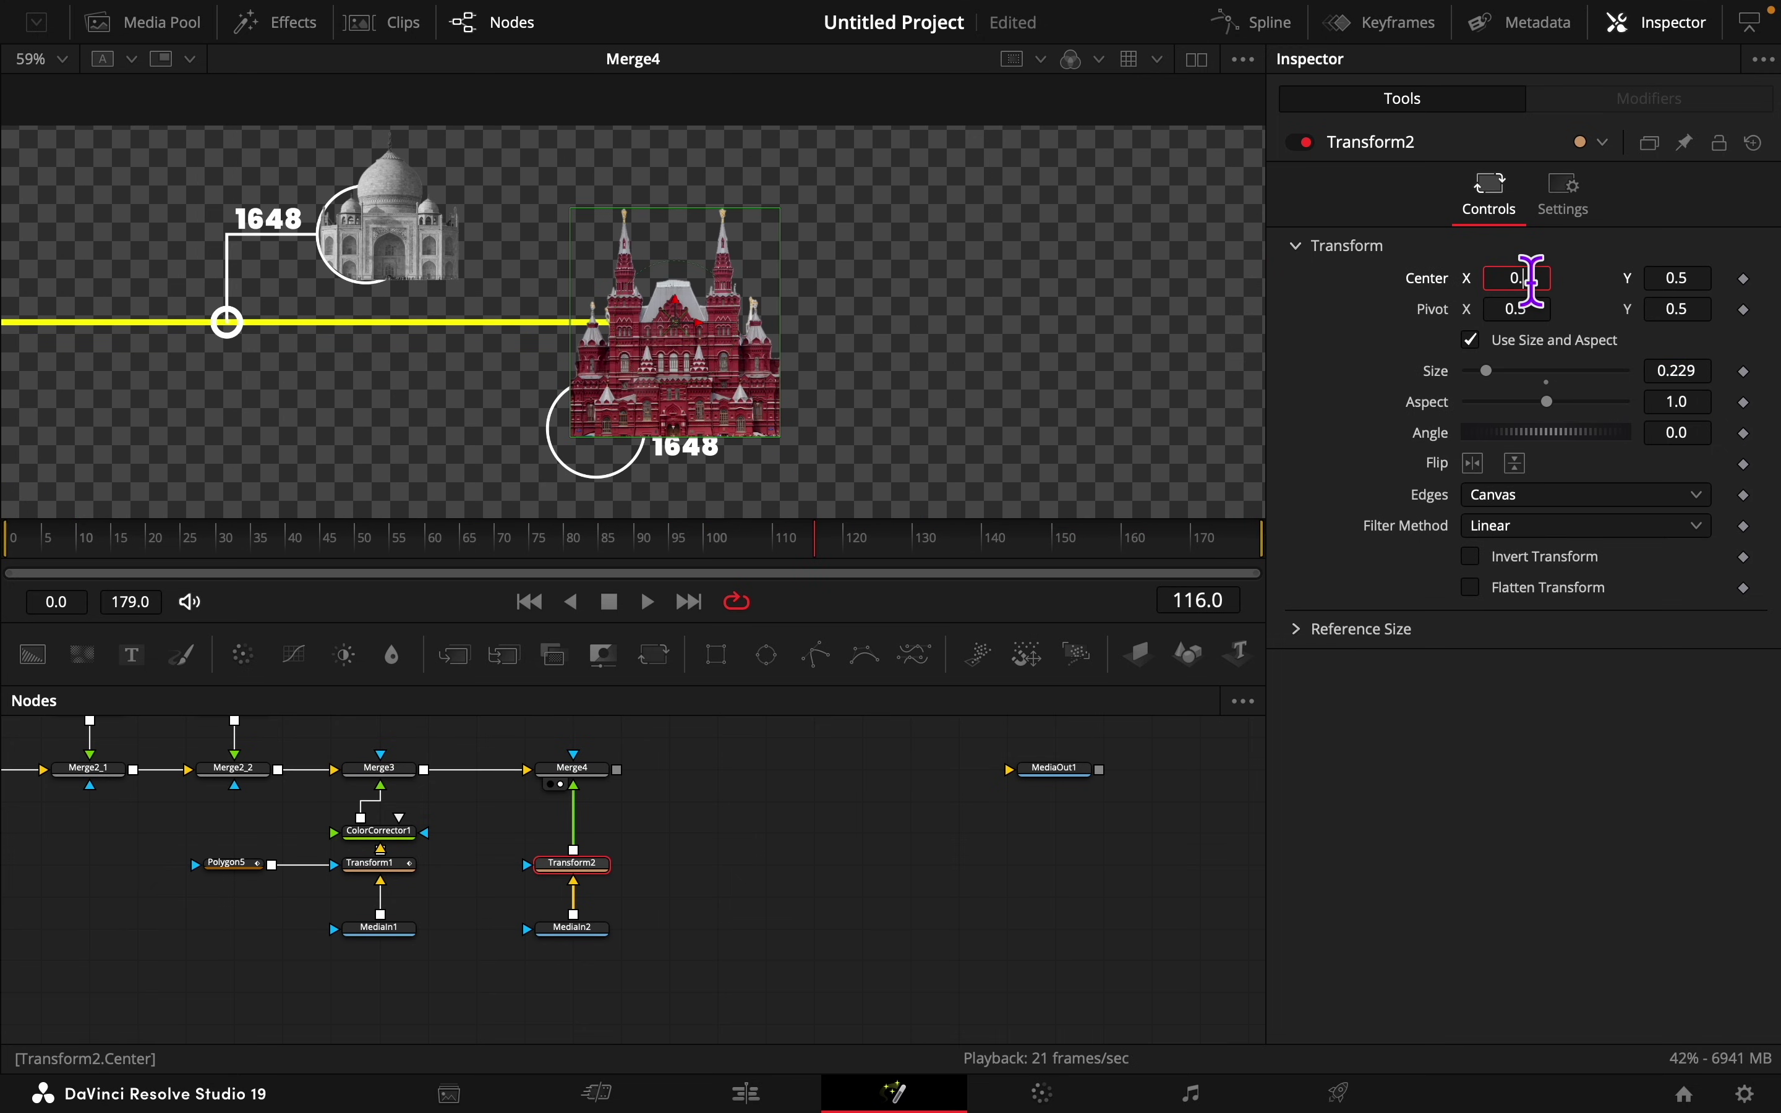
text(0.35)
key(Tab)
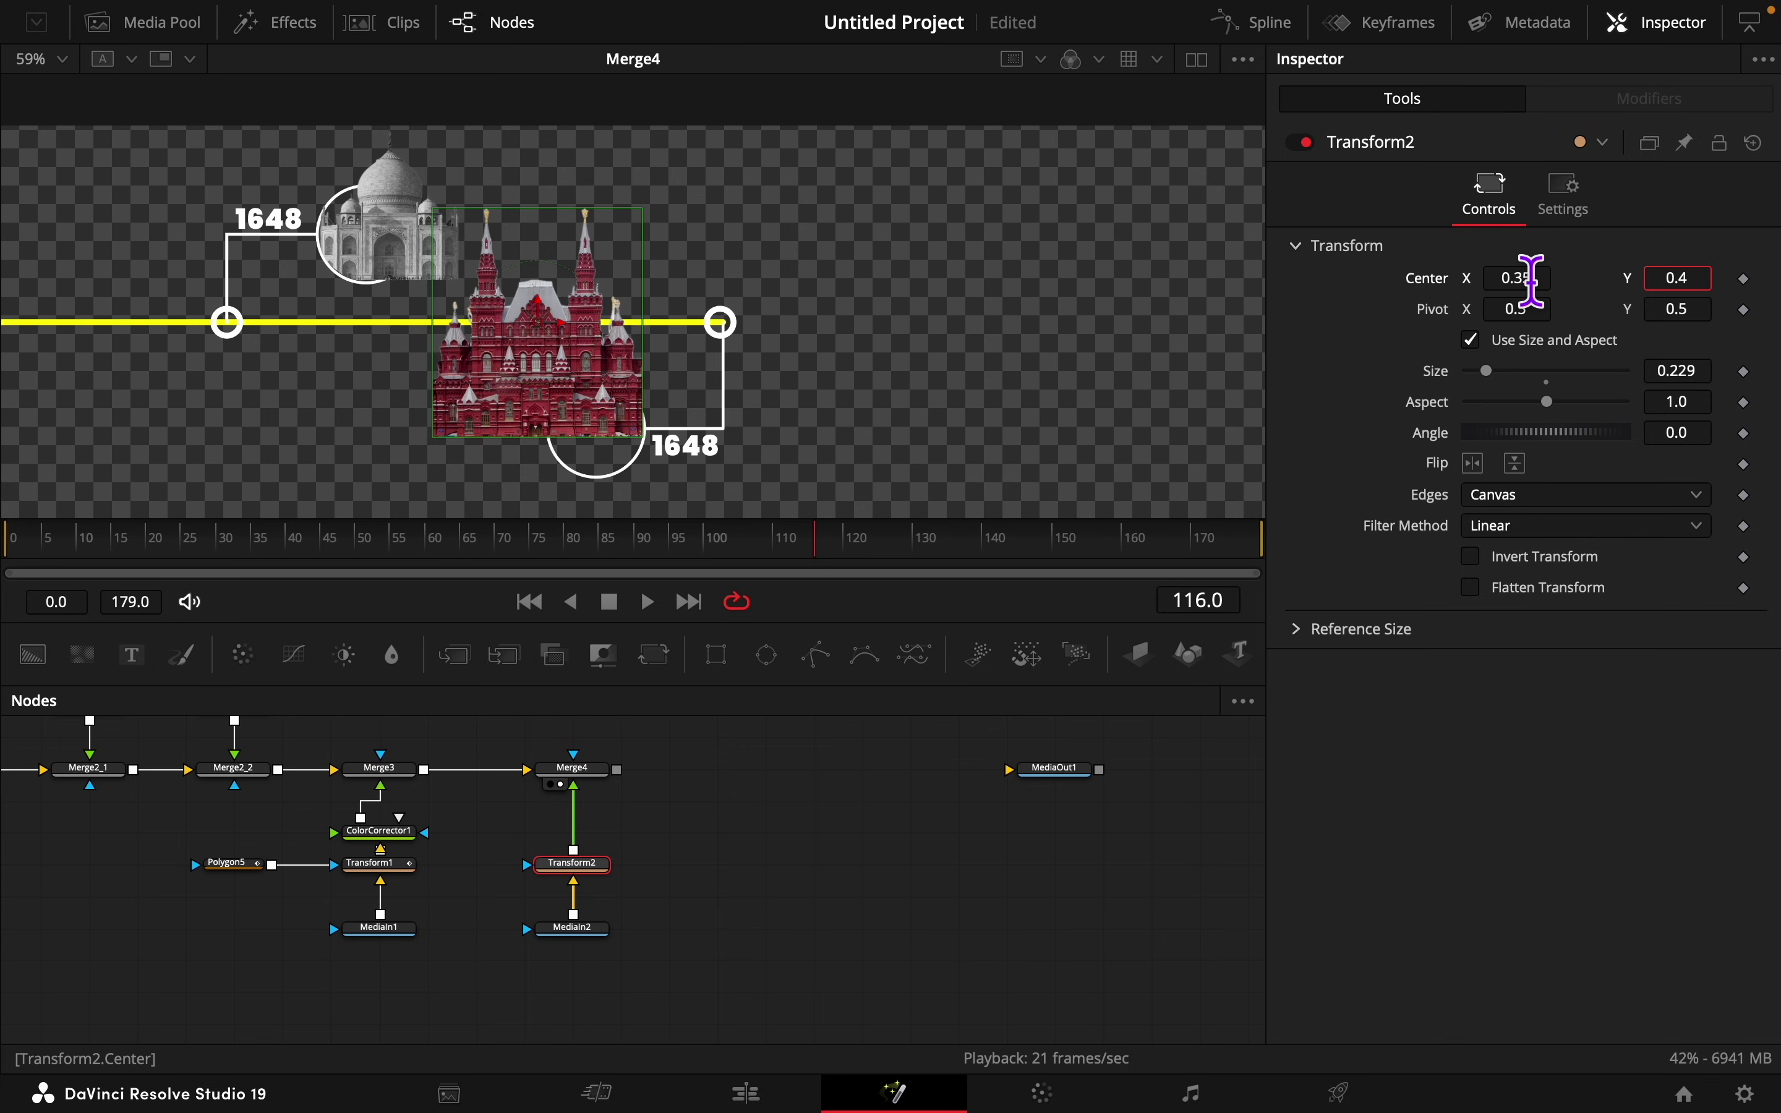
text(0.462)
key(Tab)
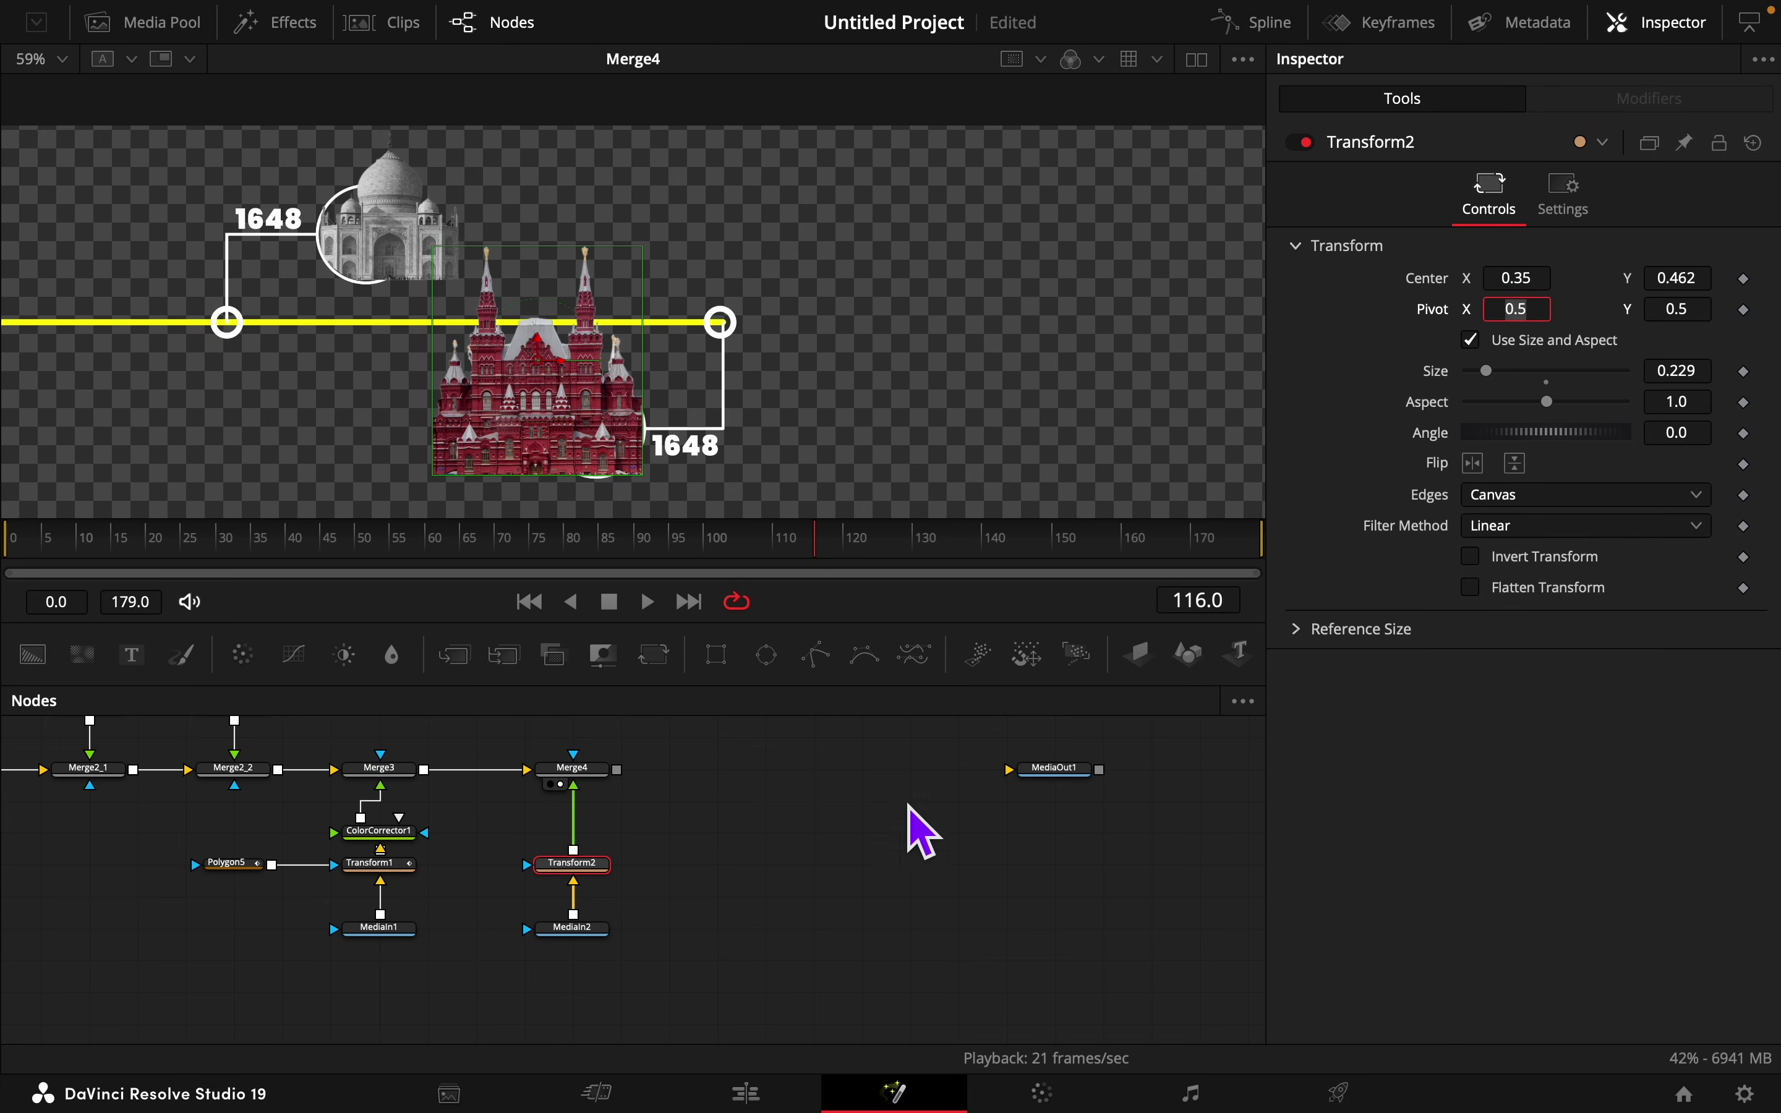
Step: Connect a new Polygon mask to Transform2 and enable Multiply by Mask in the transform's settings
drag(817, 654, 479, 892)
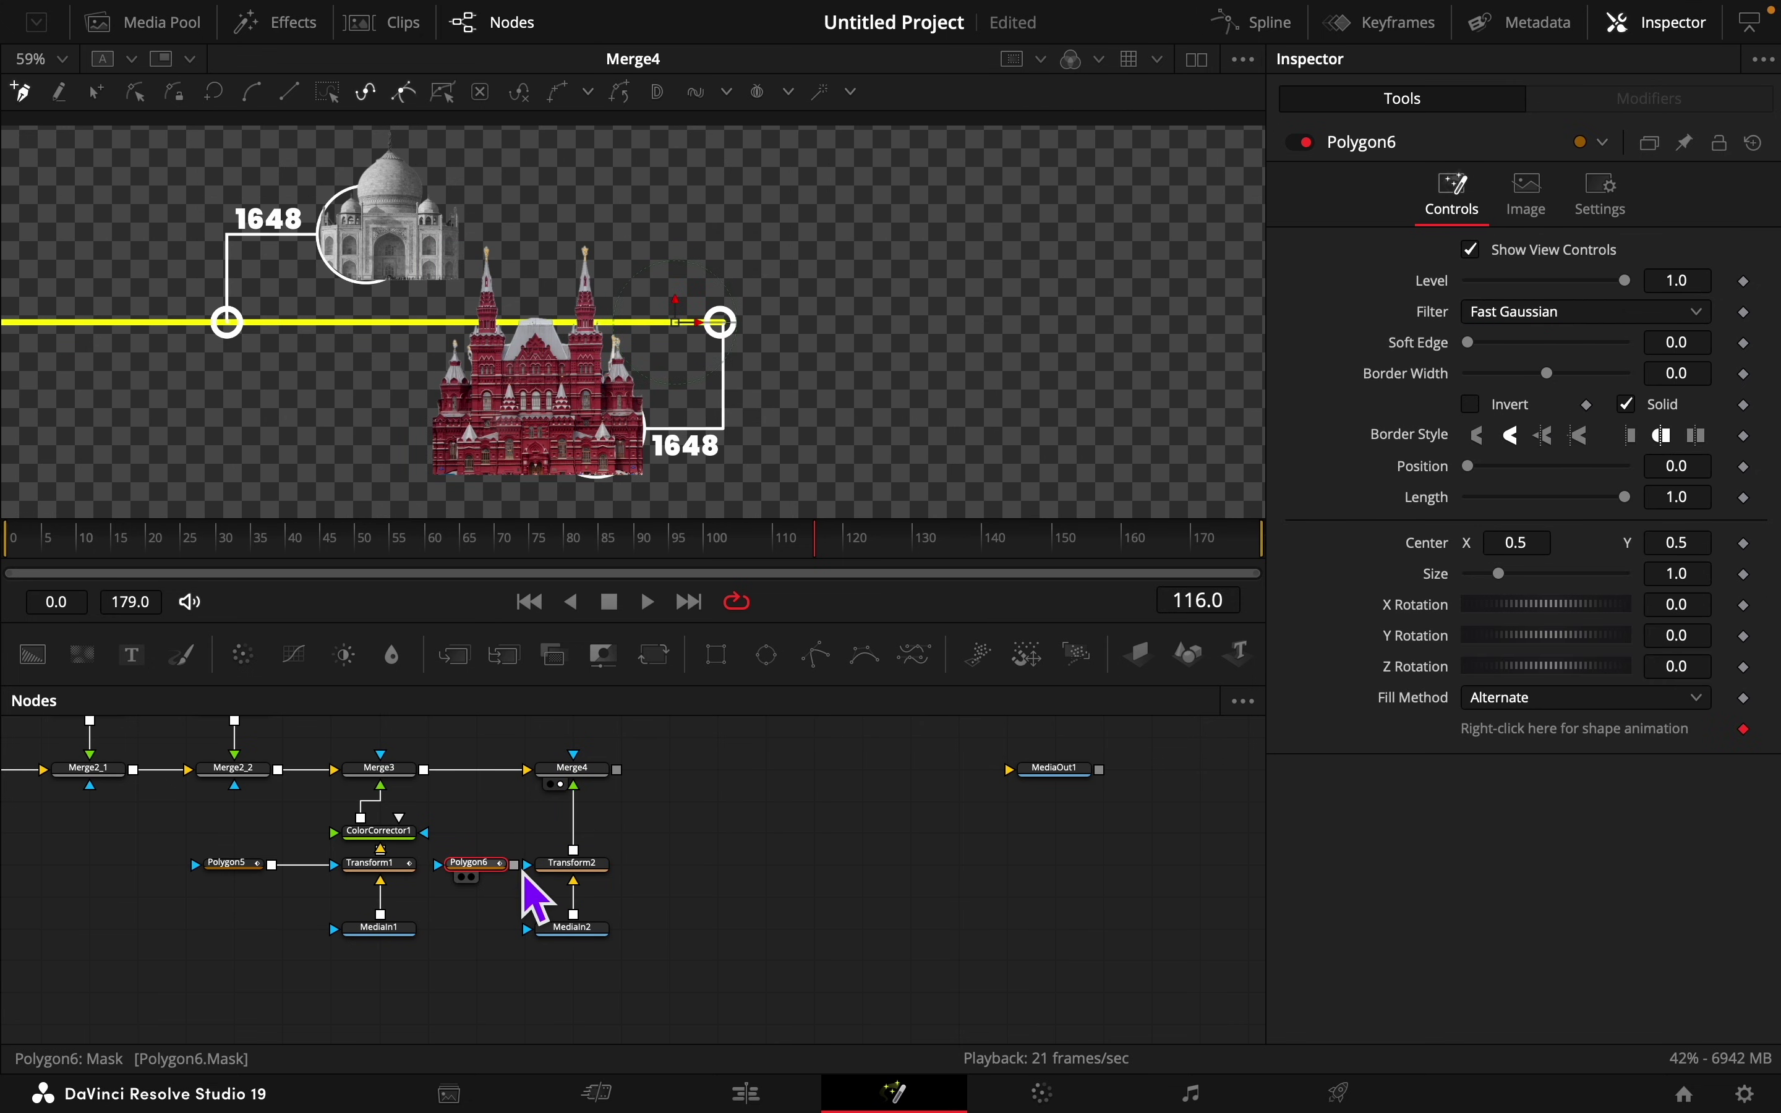
click(576, 863)
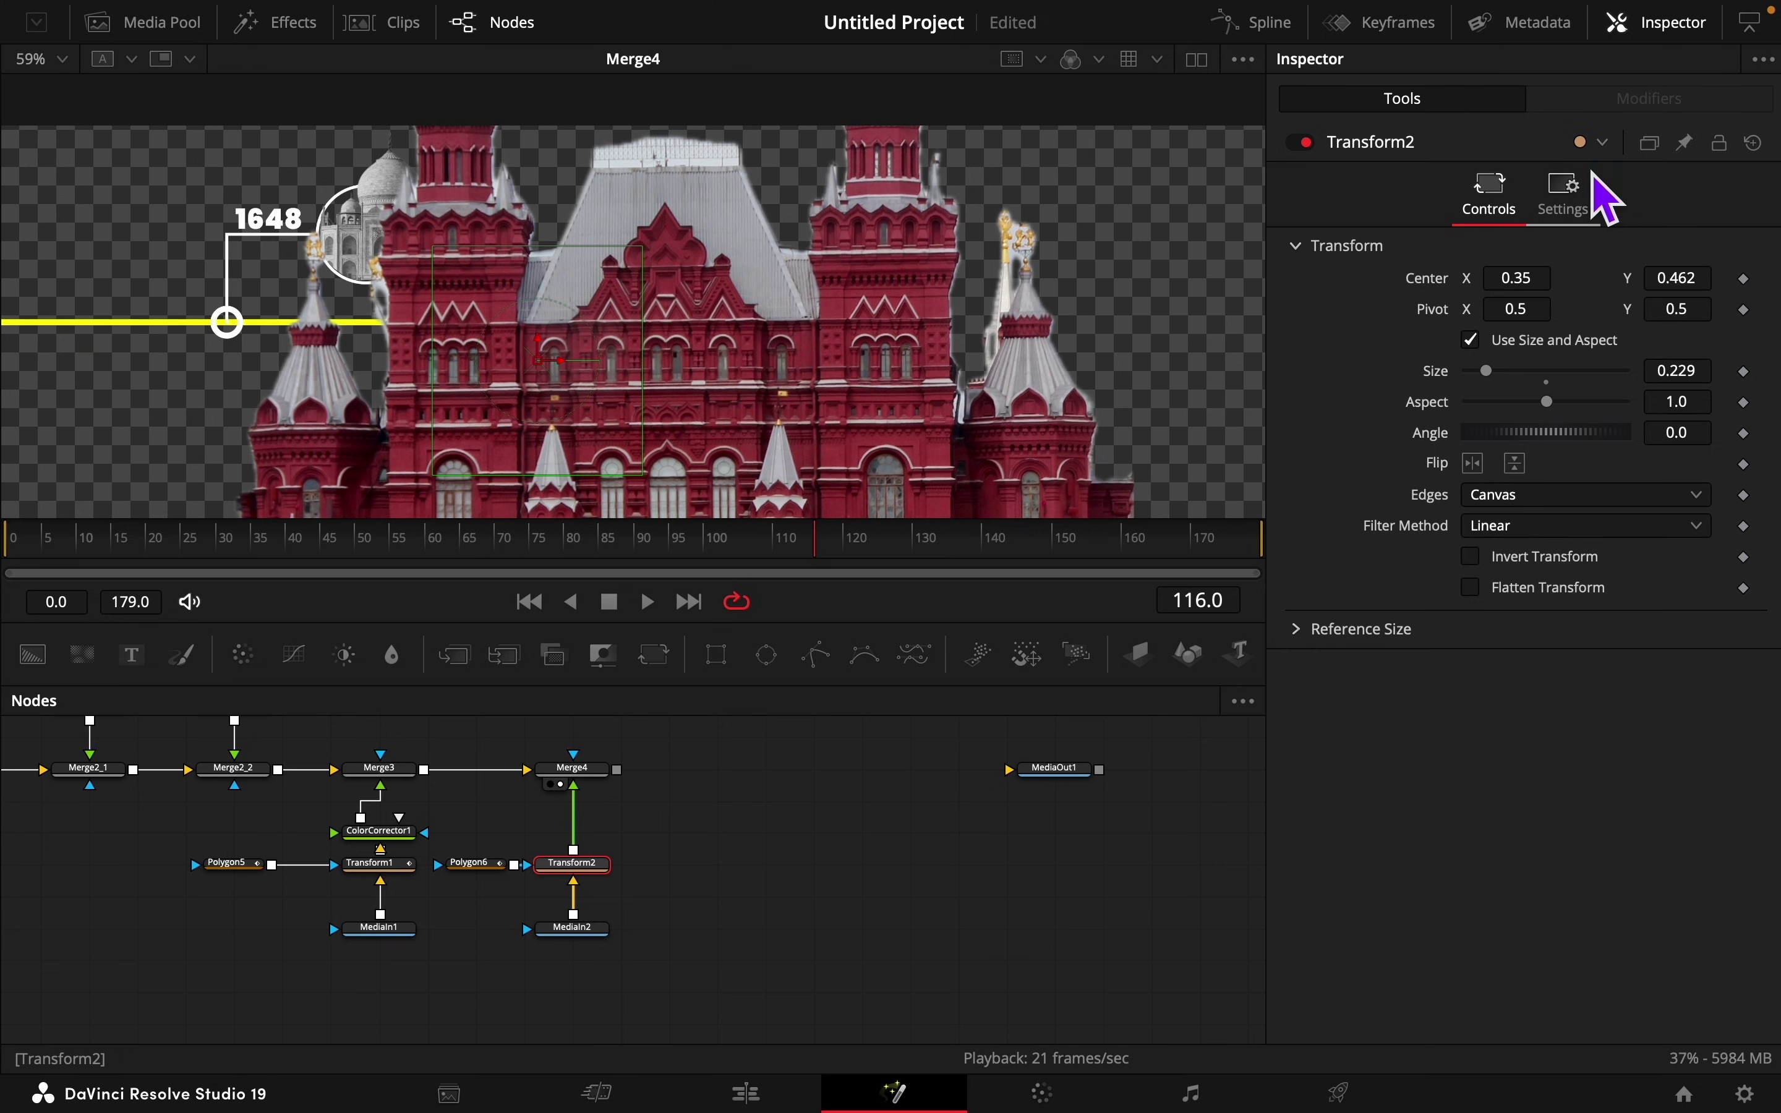
click(1567, 205)
click(1471, 386)
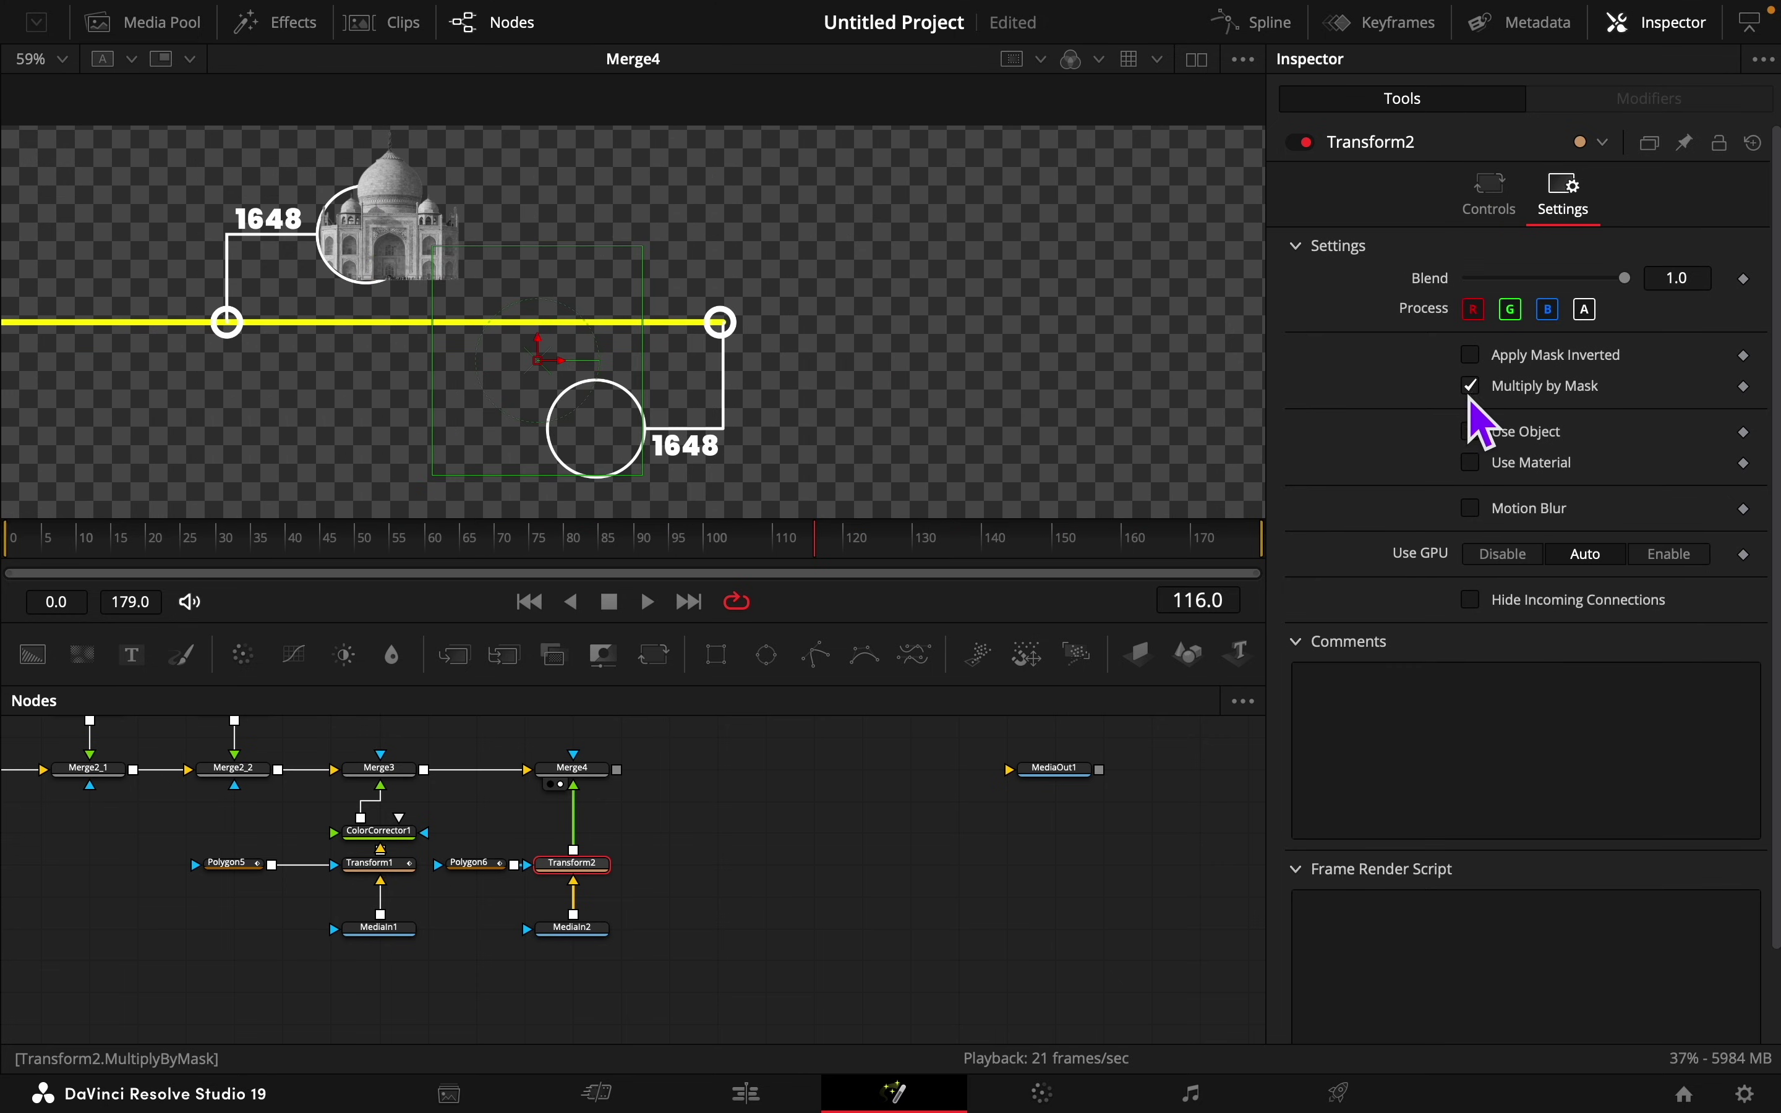
Step: Draw a closed Polygon6 mask around the red building, following the circle's lower-right curve
click(475, 863)
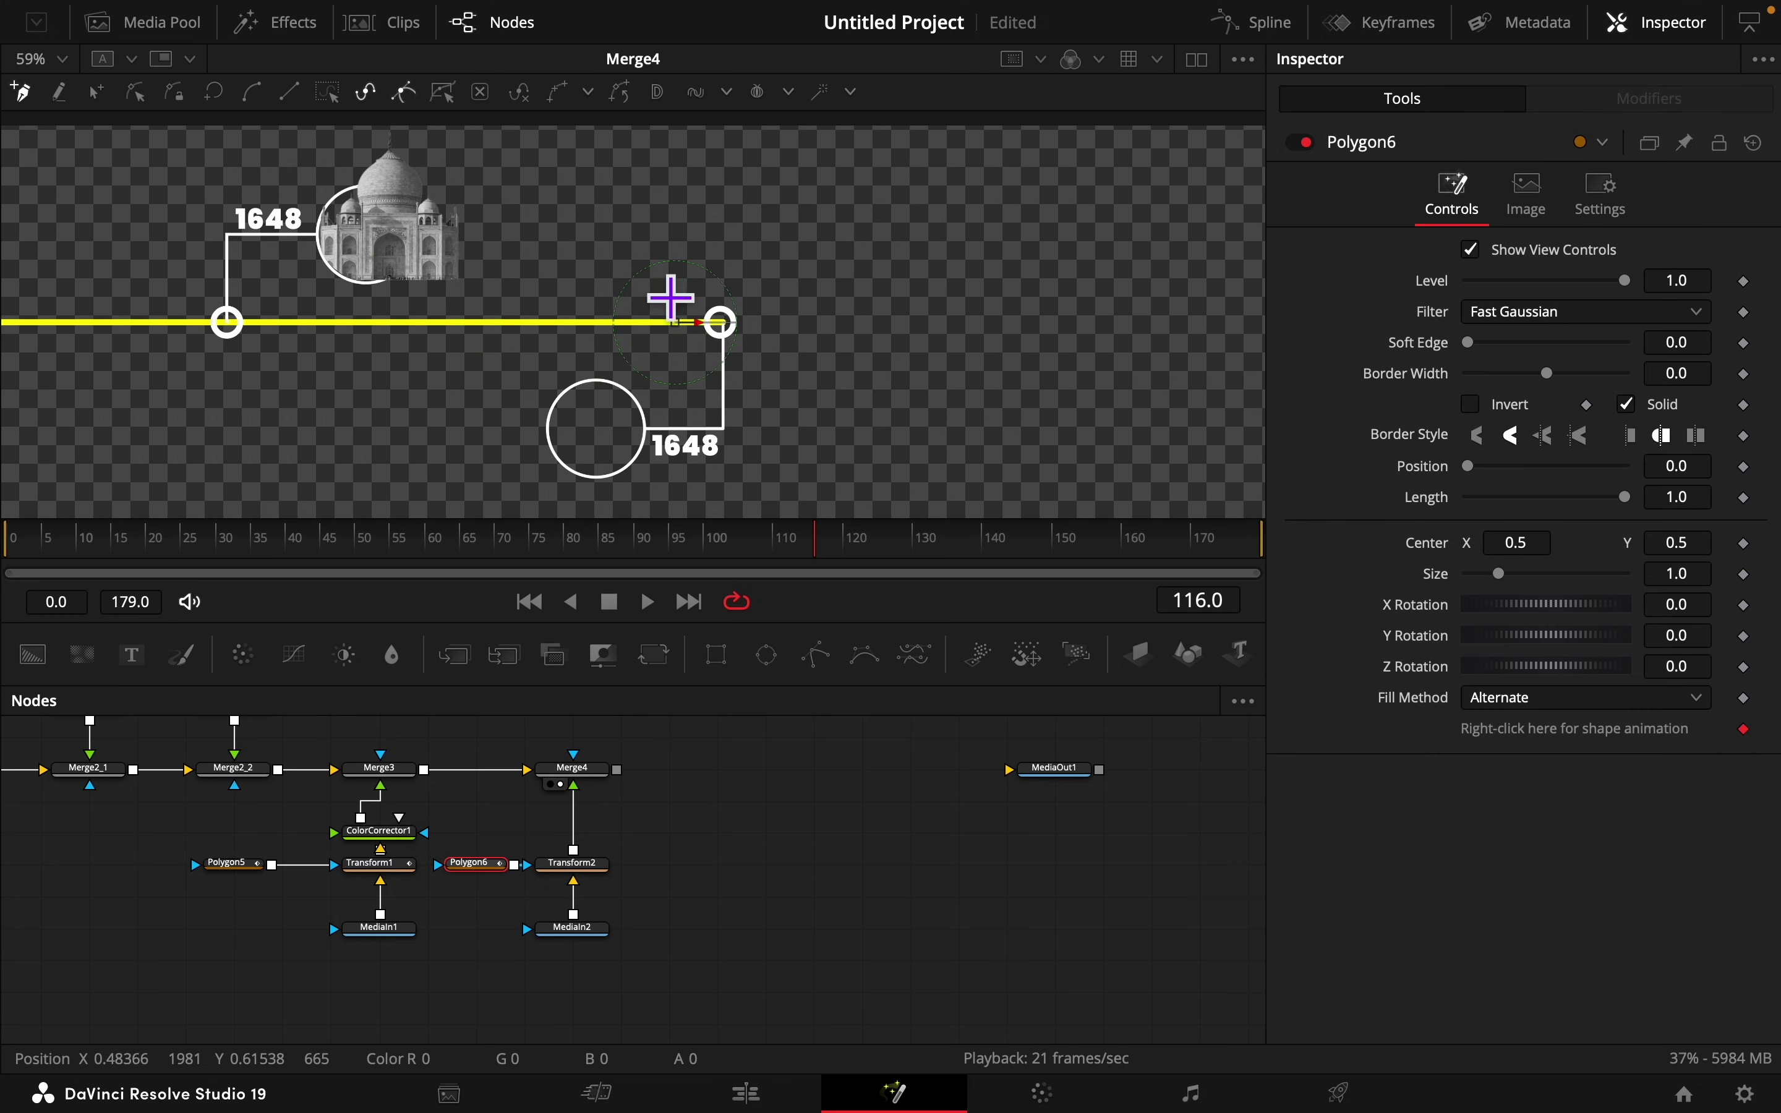
click(488, 263)
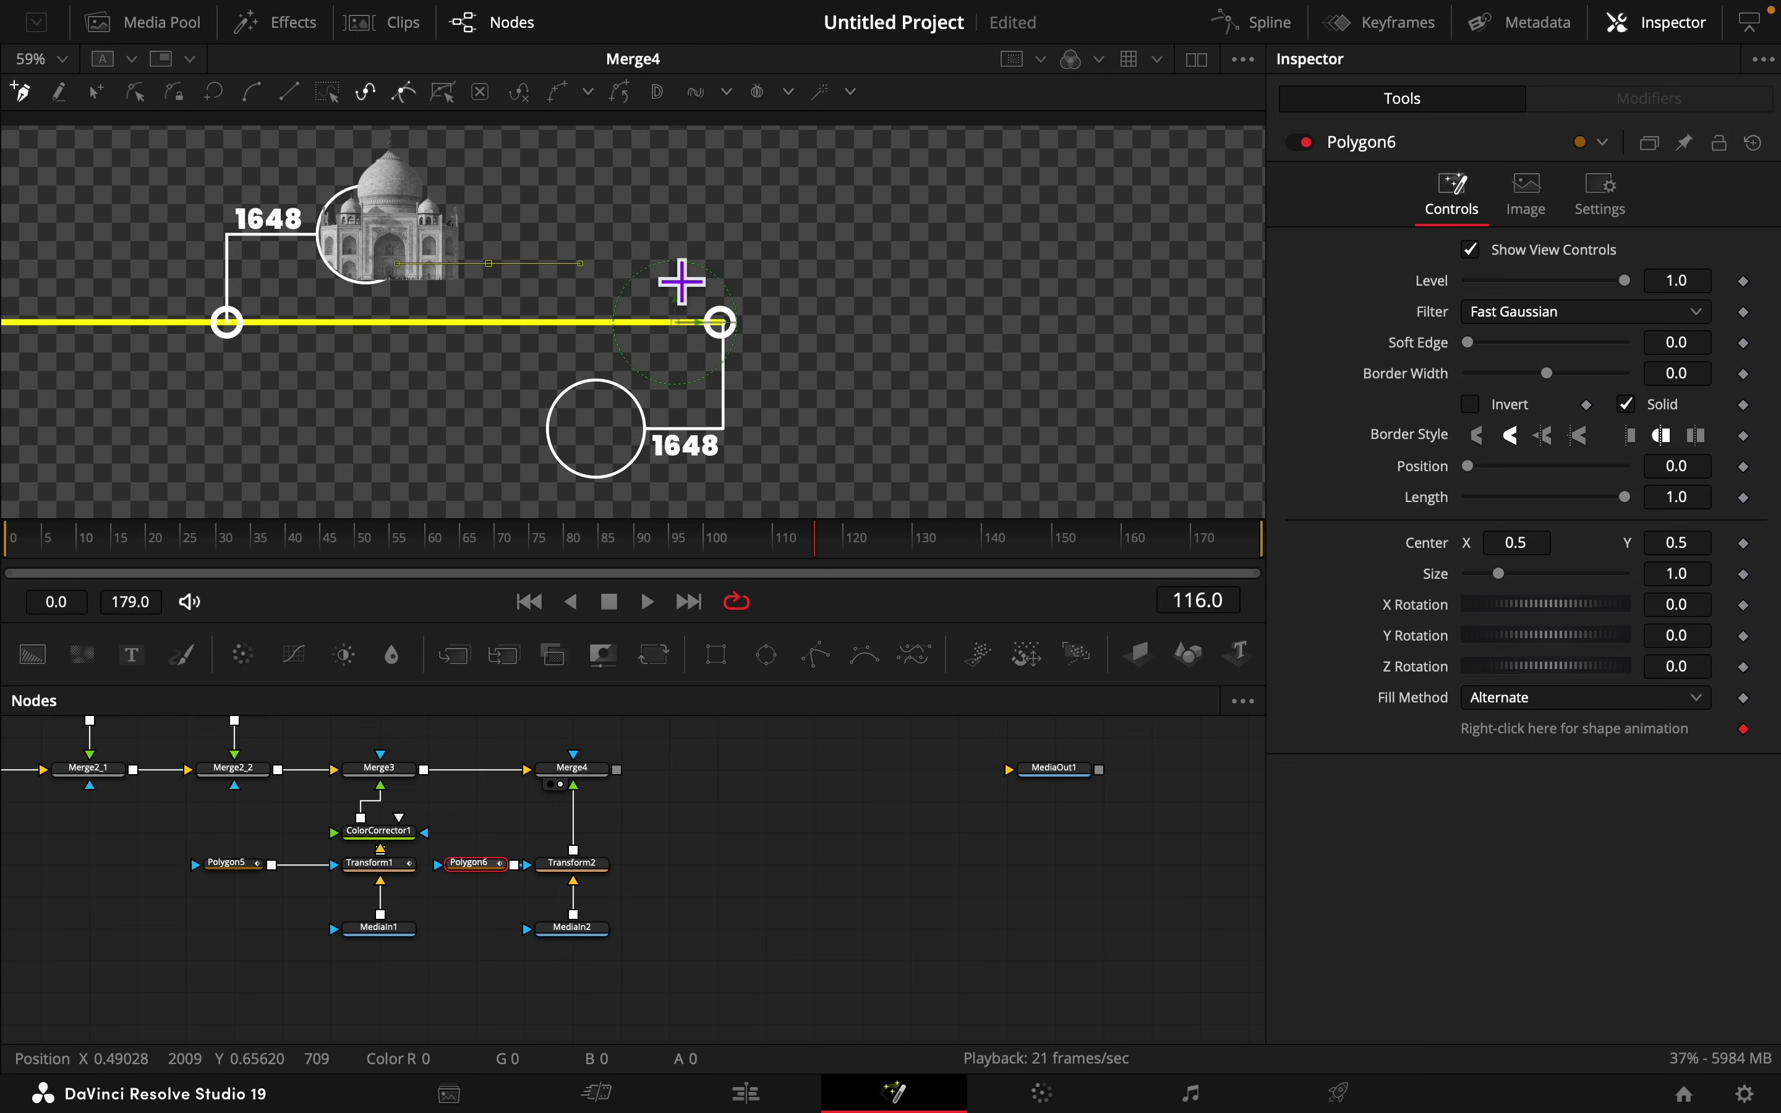
click(661, 262)
click(647, 430)
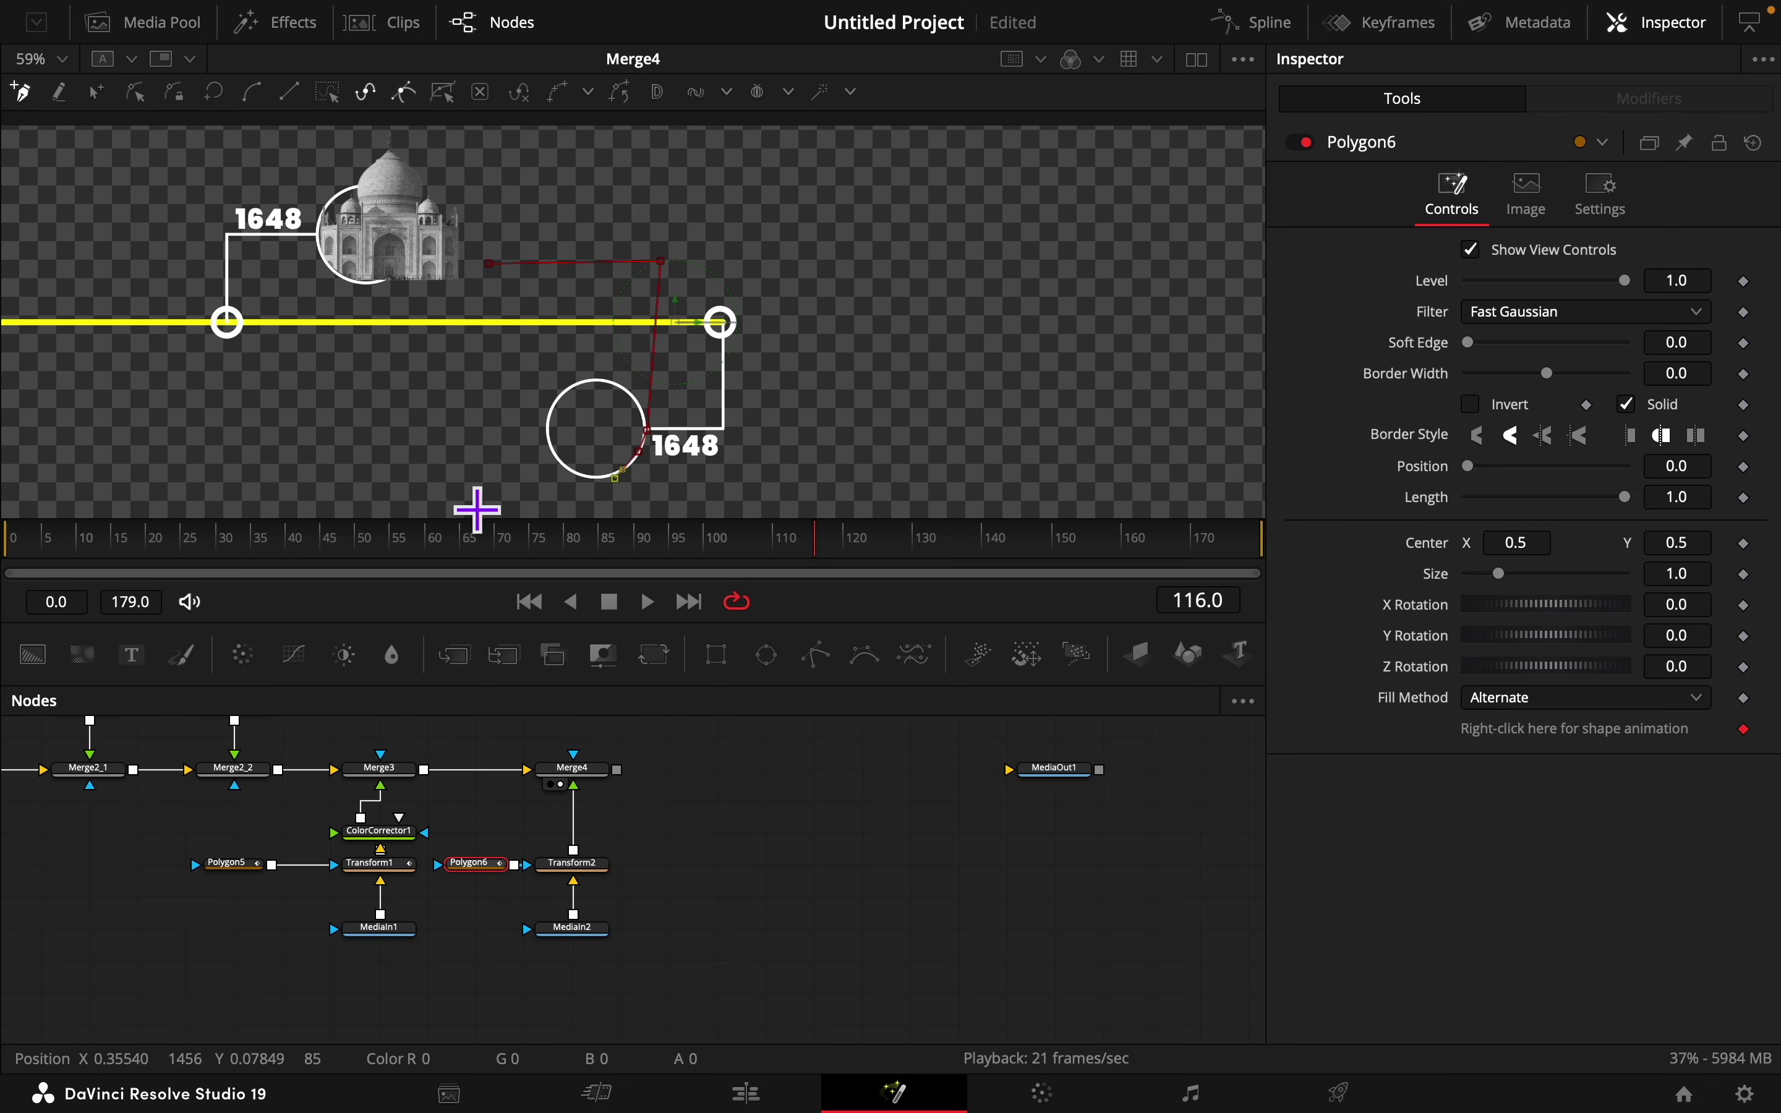
click(472, 483)
click(488, 263)
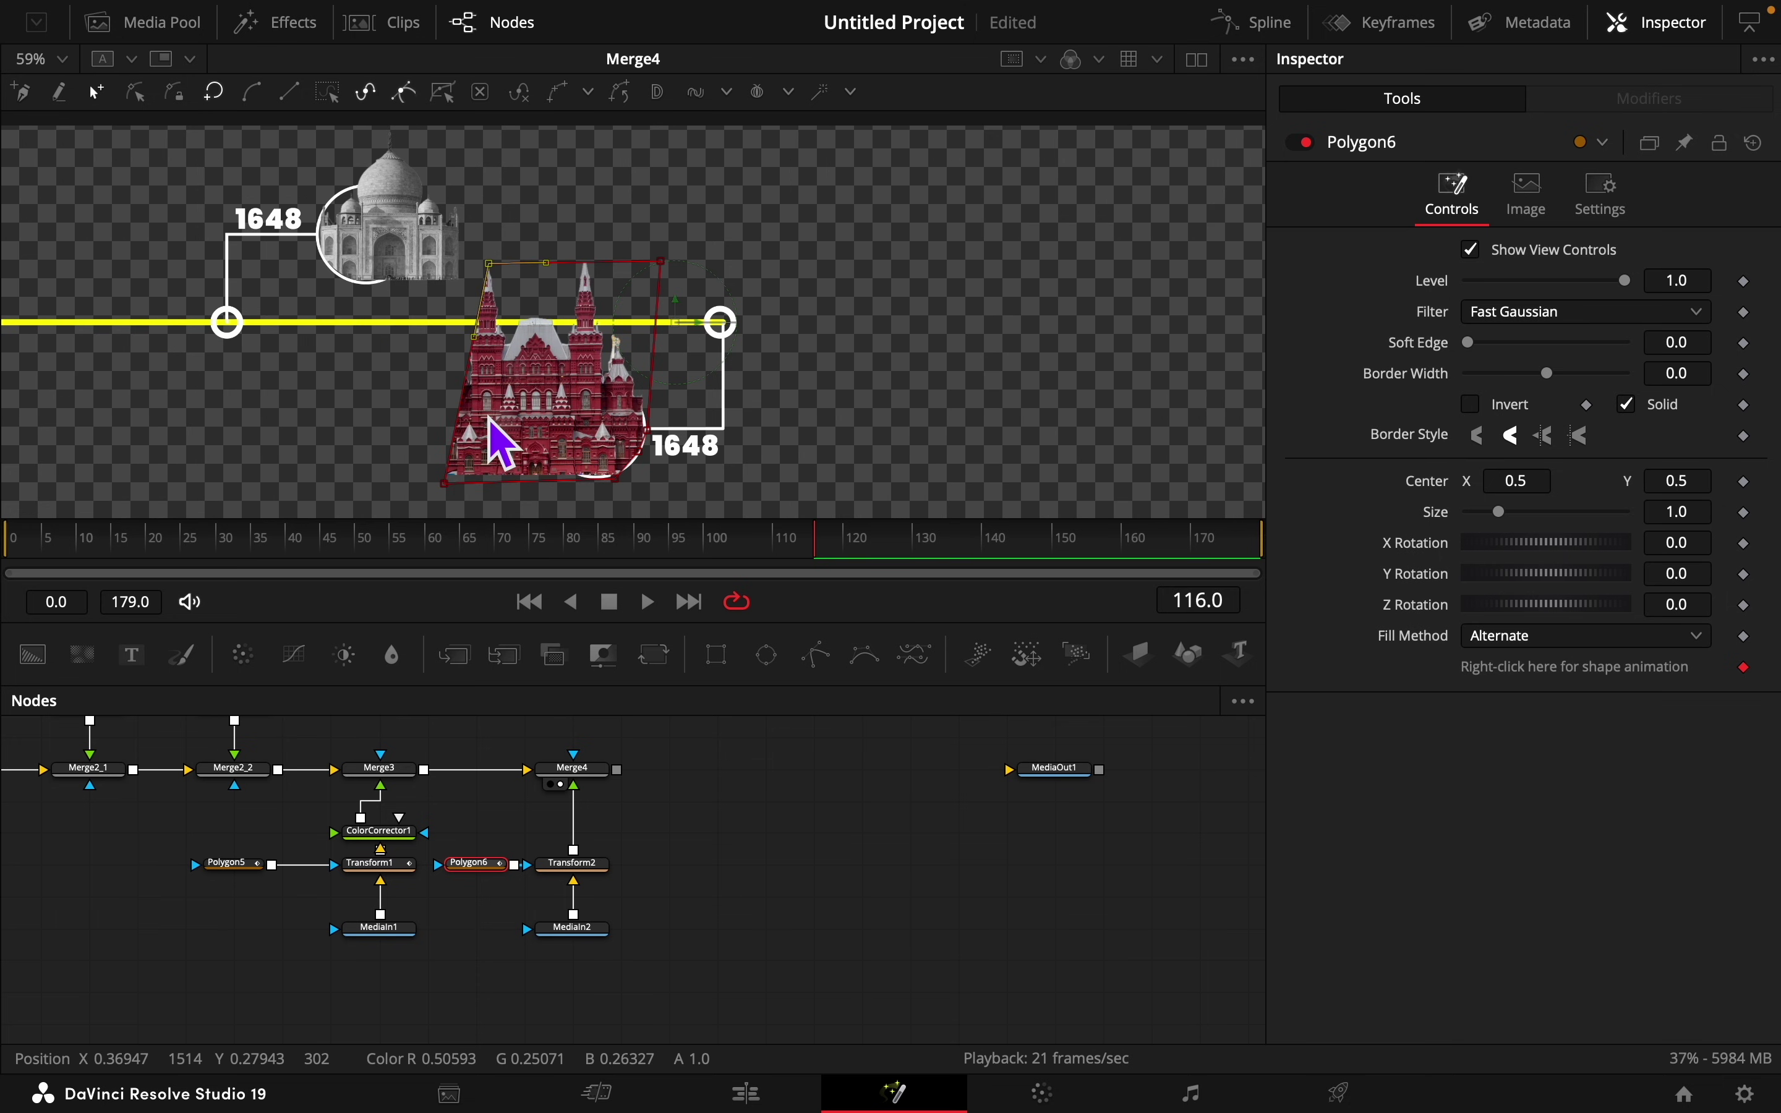
Step: Move Polygon6's left and upper corner points outward so the mask includes the building's left side and both tower tips
scroll(496, 430, up, 3)
scroll(480, 412, up, 1)
scroll(569, 391, down, 1)
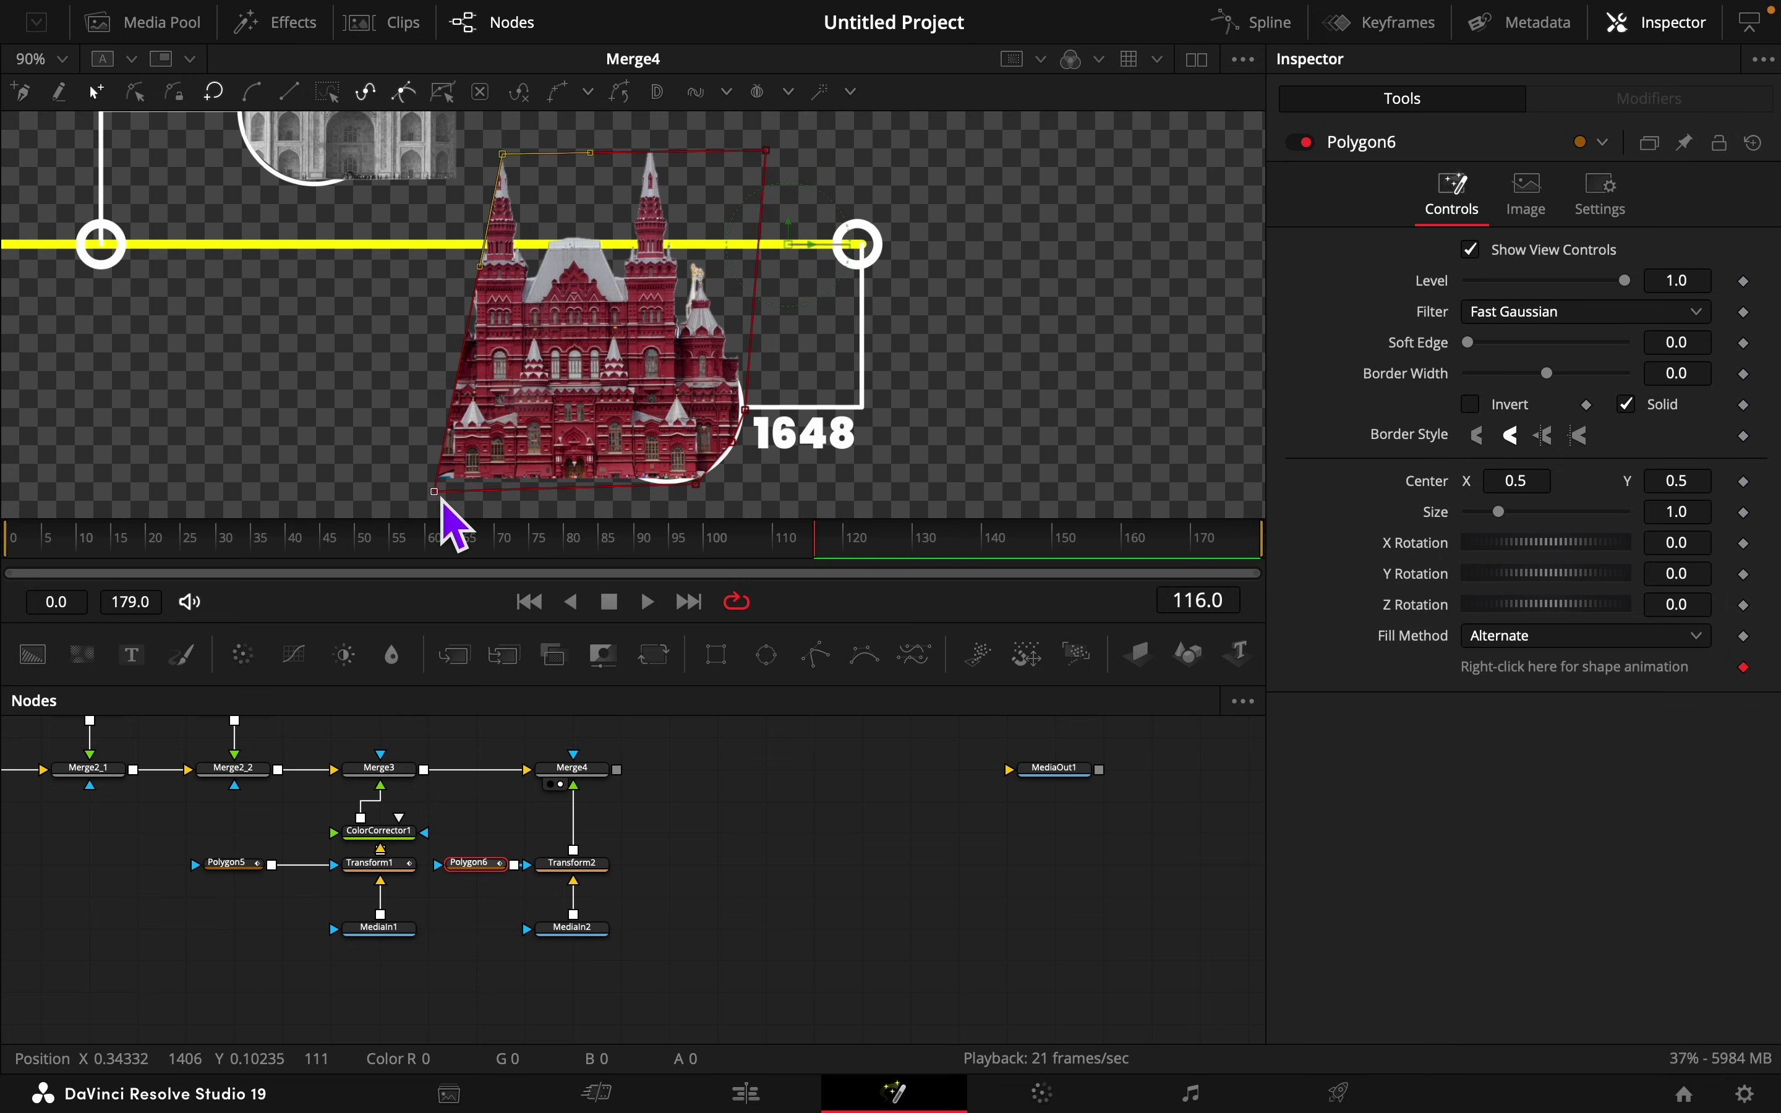
drag(436, 492, 374, 499)
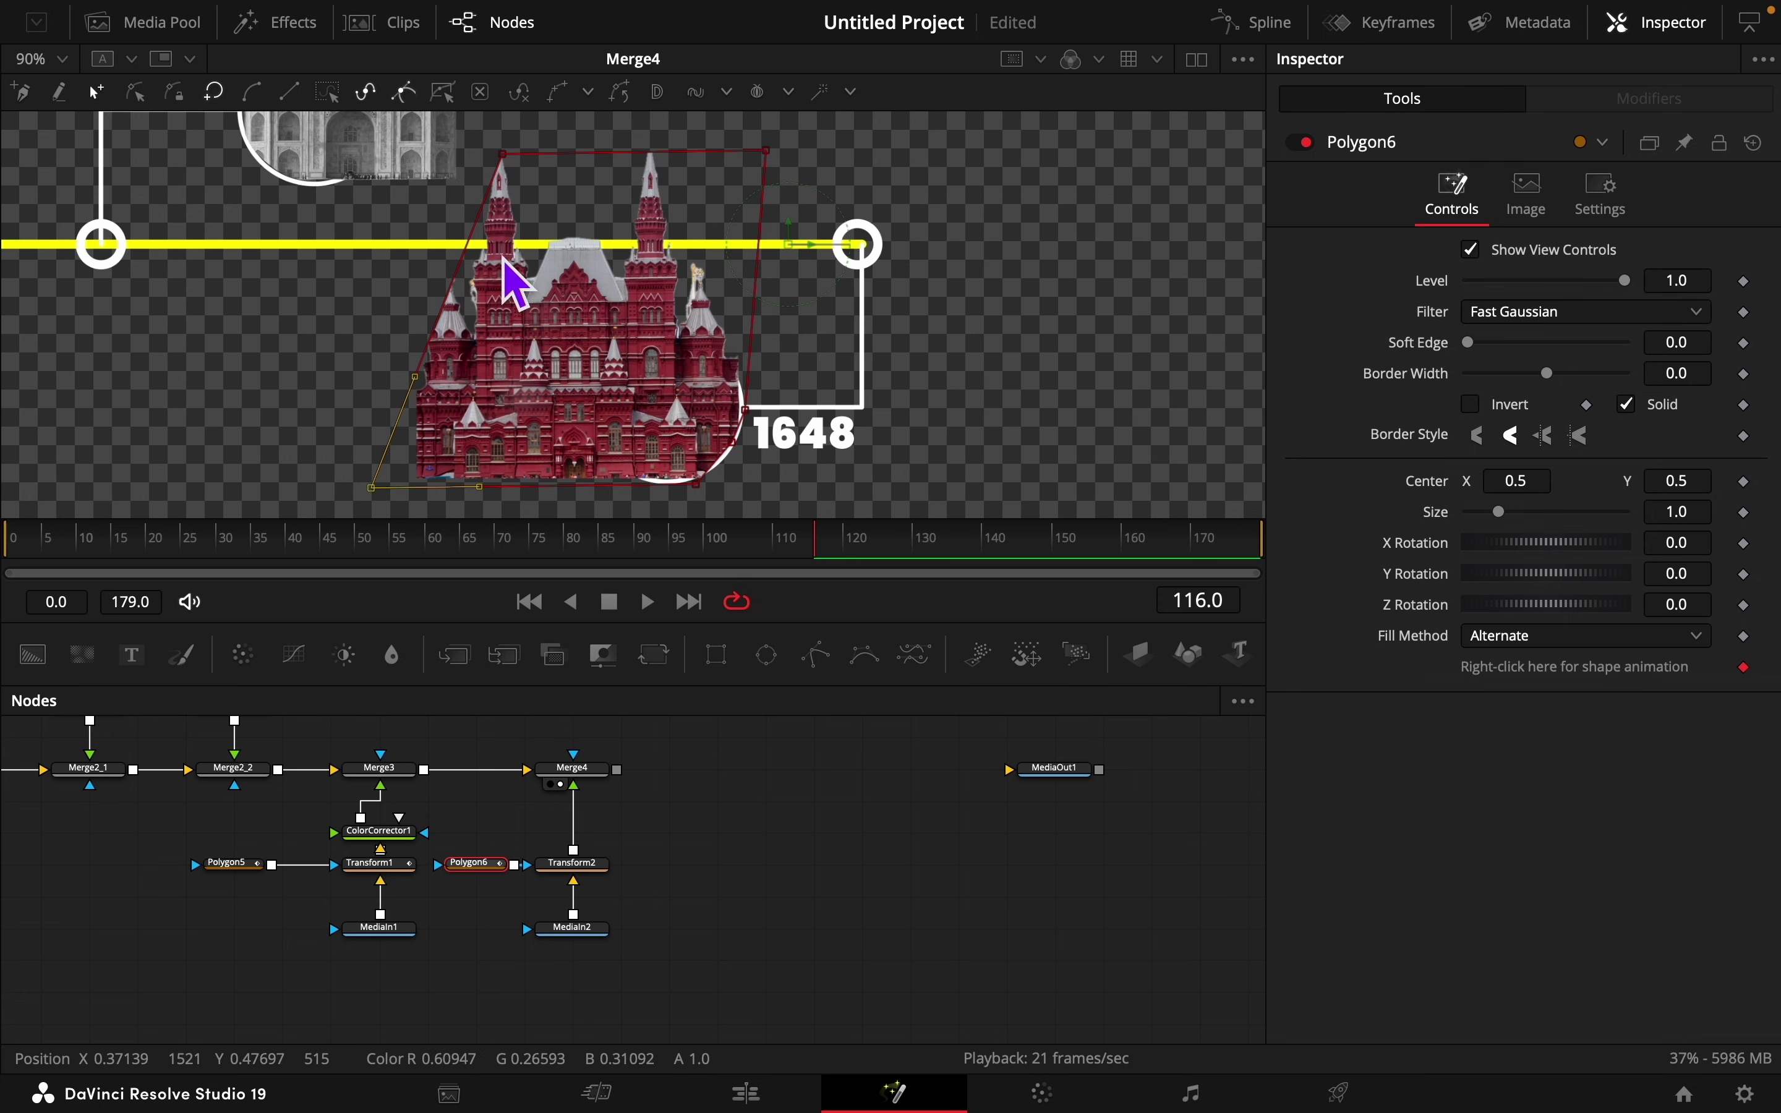
drag(516, 159, 390, 115)
drag(767, 153, 766, 117)
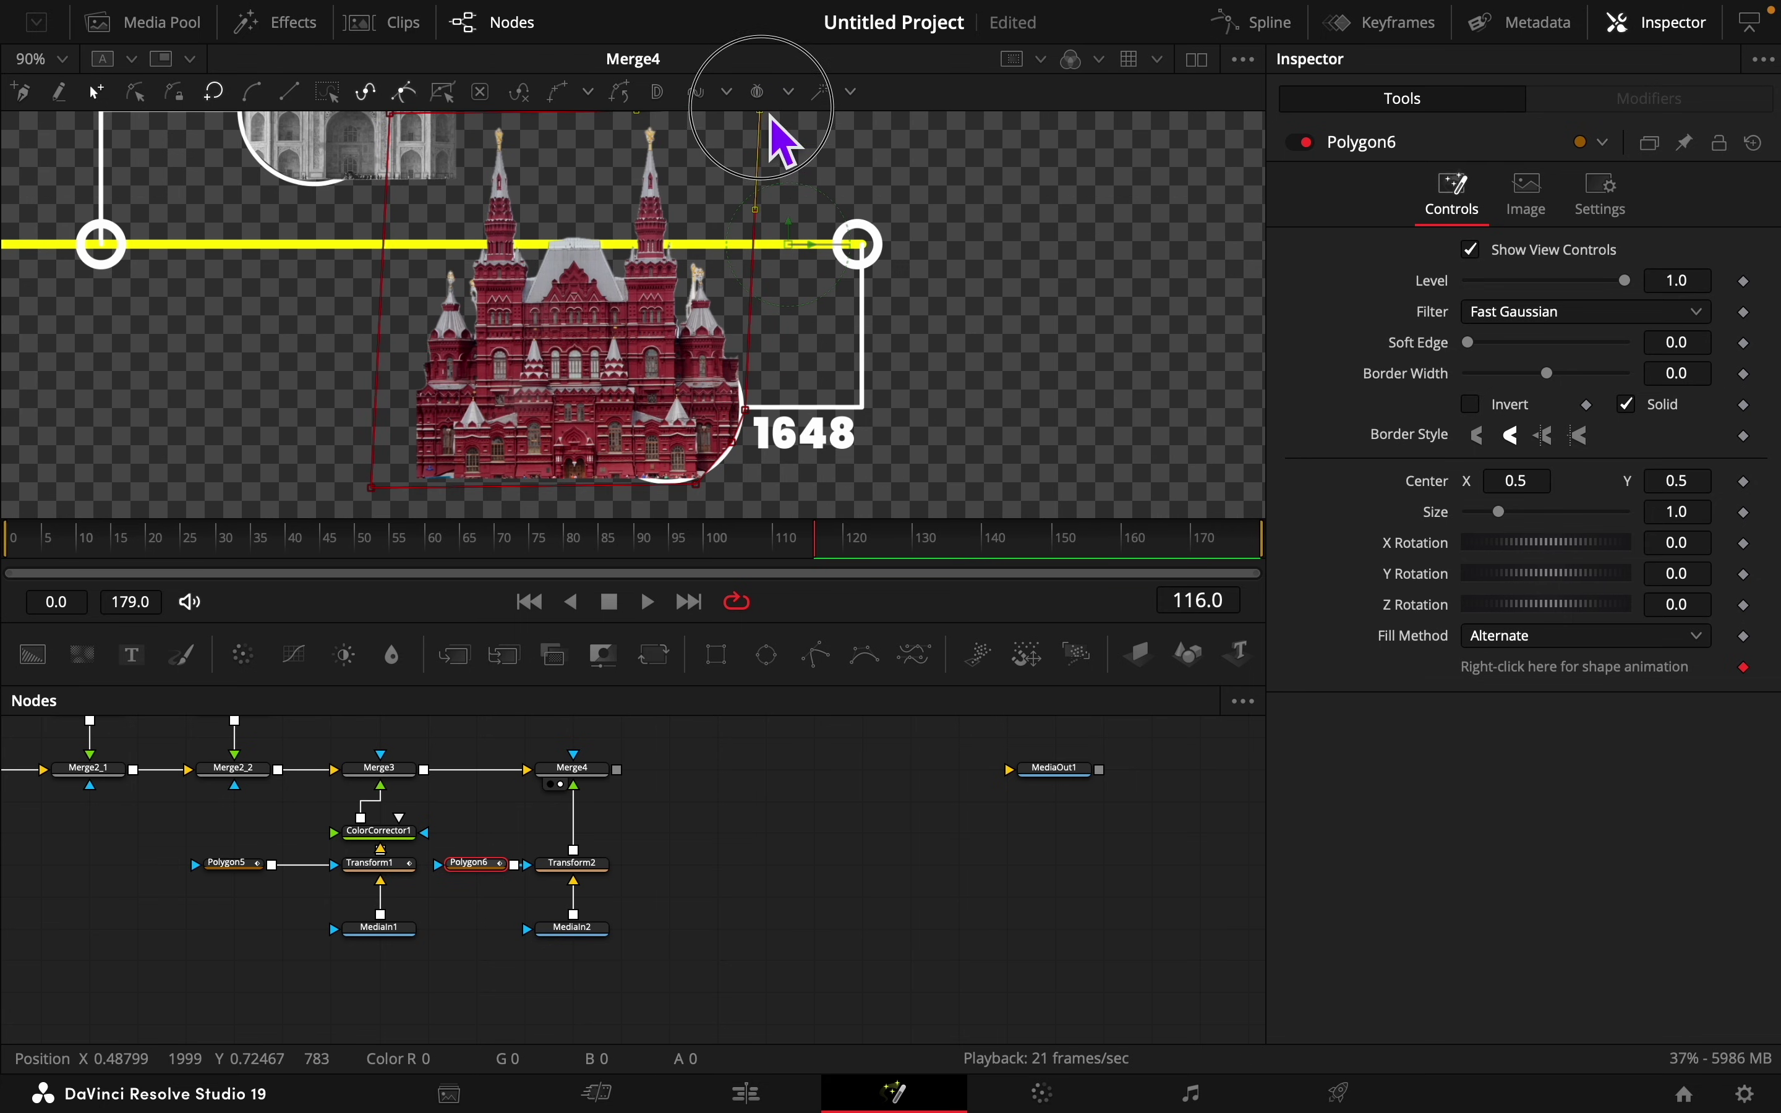
Step: Align Polygon6's lower-right points with the circle outline and add a mask point along the building's base
scroll(802, 471, up, 5)
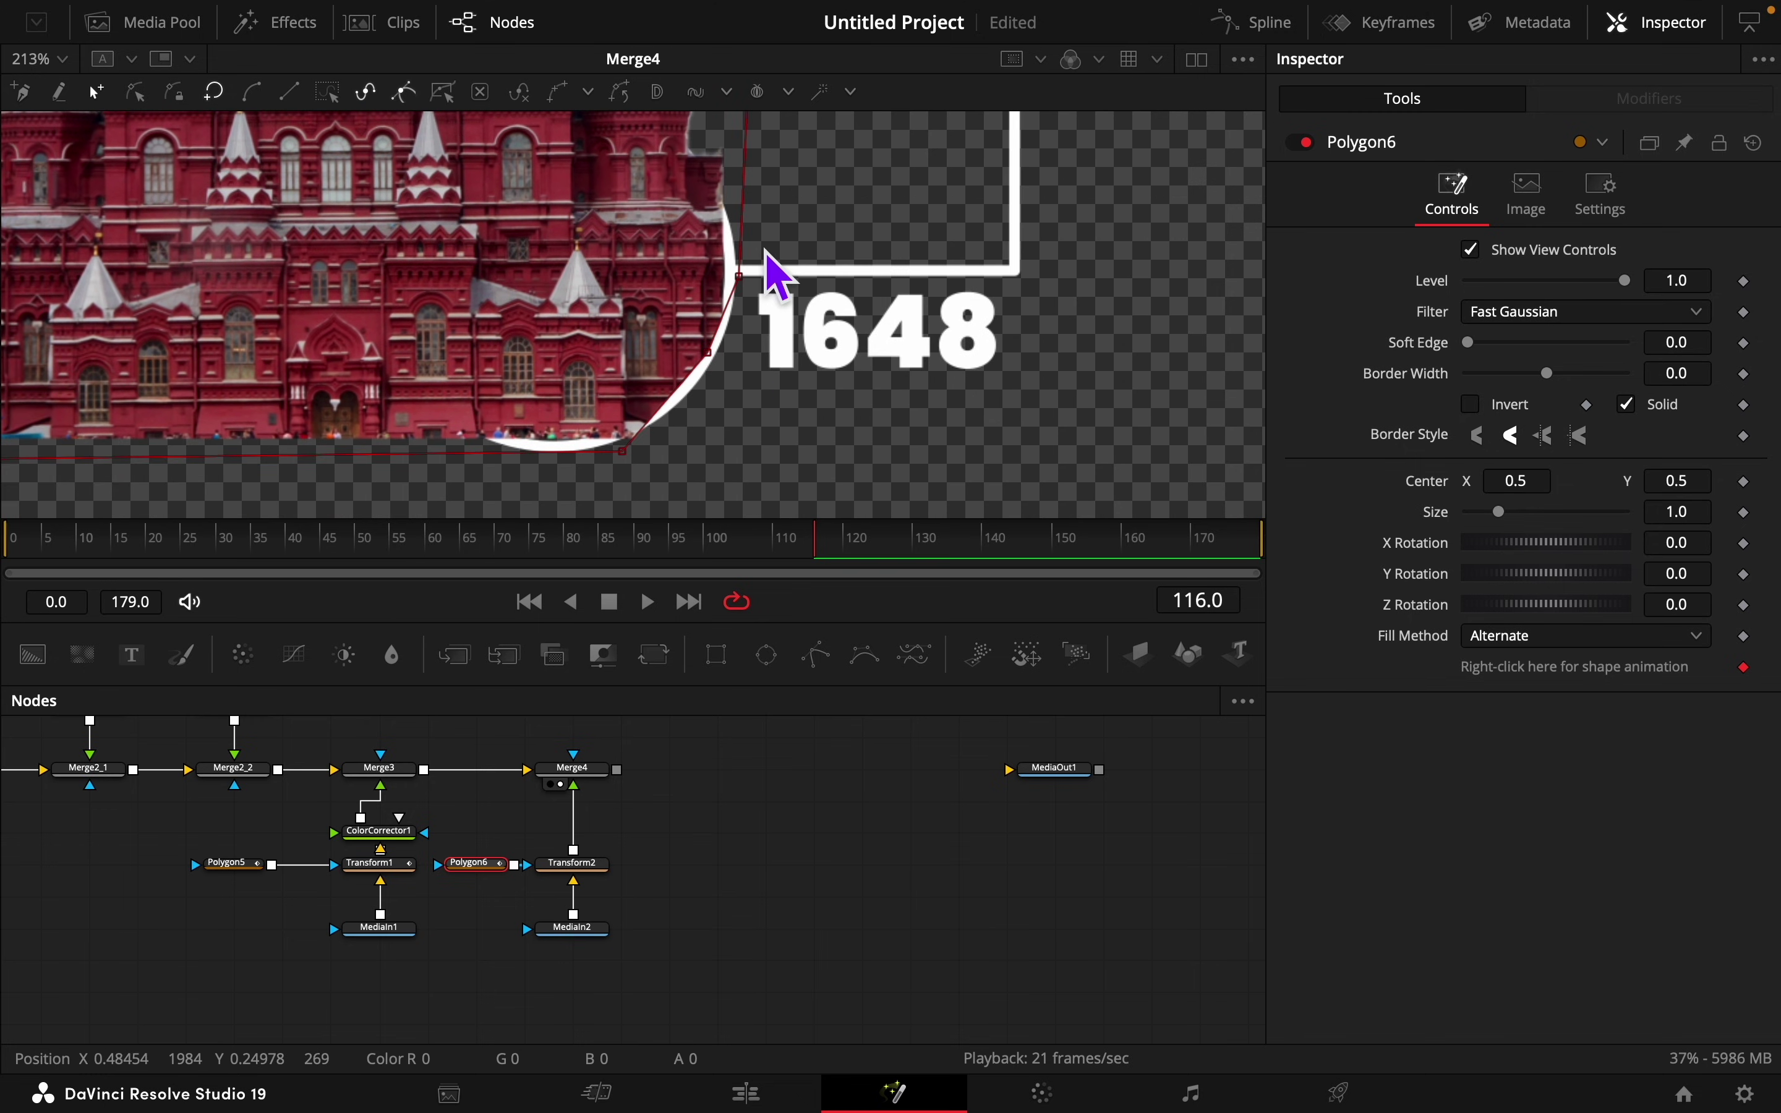
drag(747, 282, 735, 286)
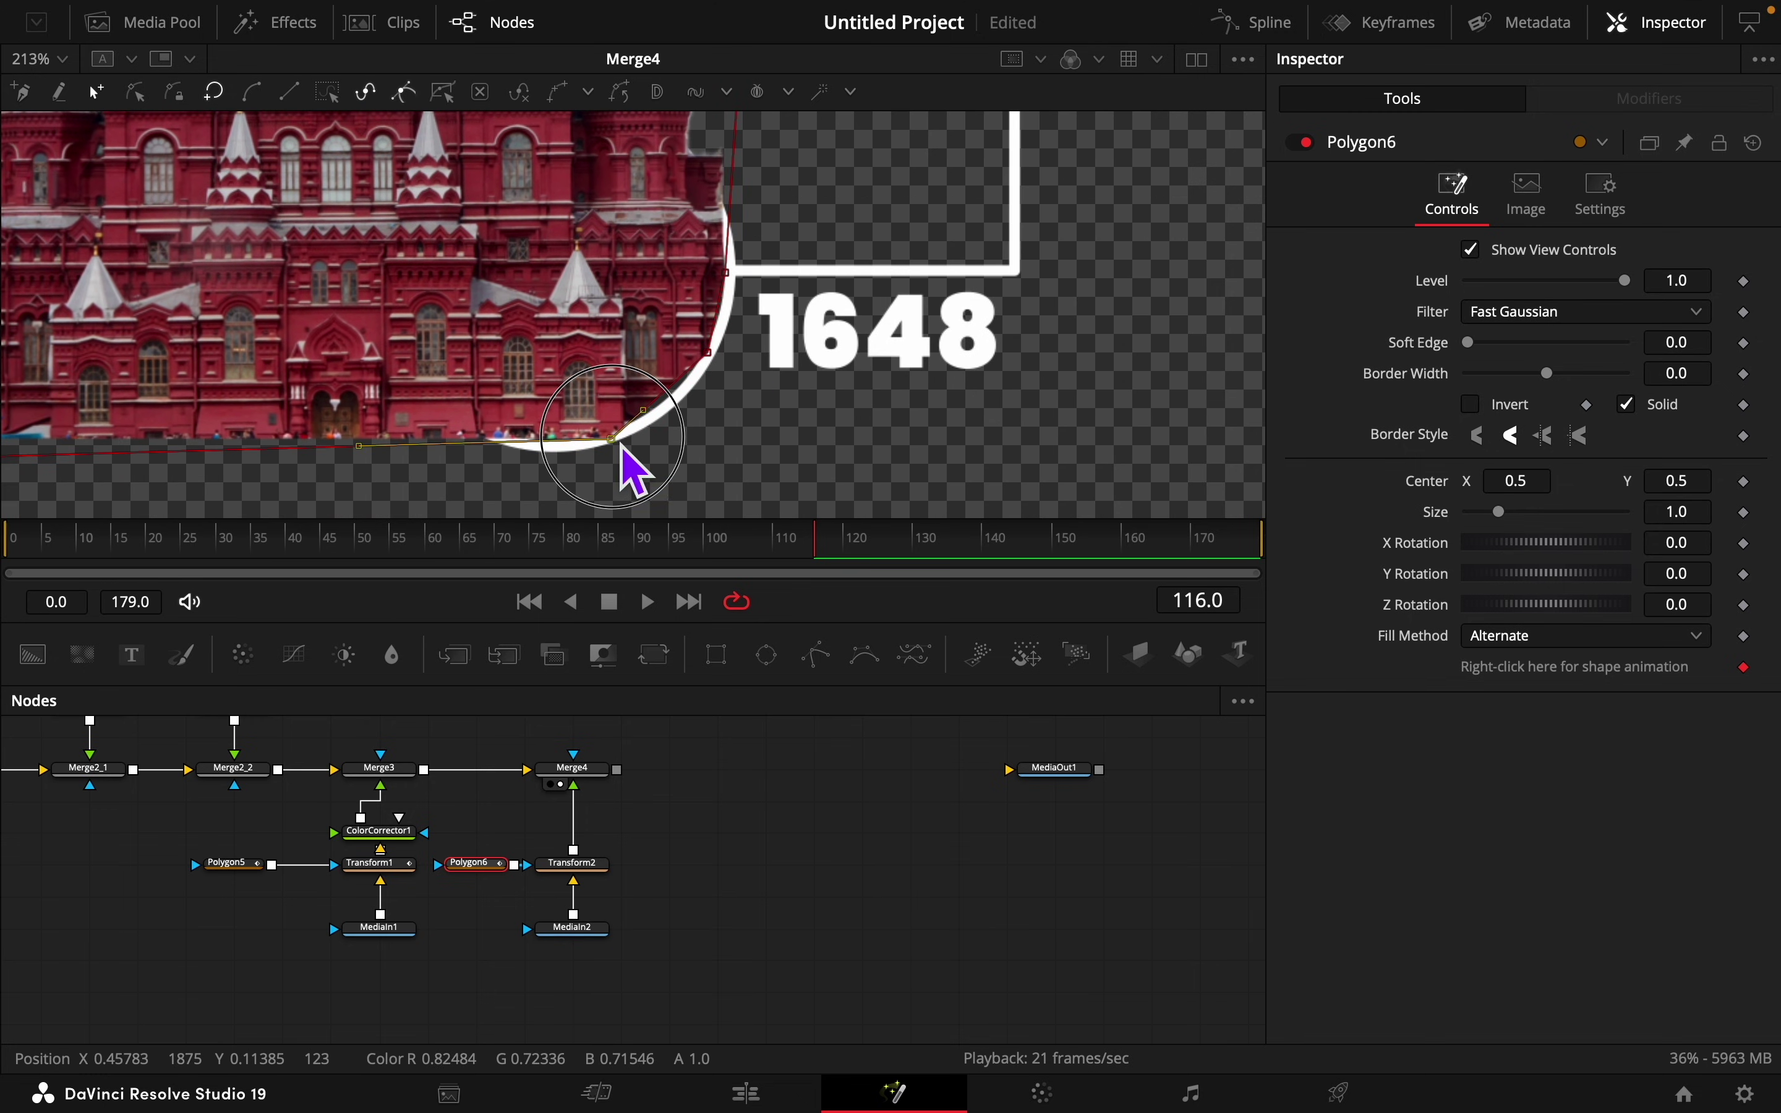
drag(624, 463, 337, 441)
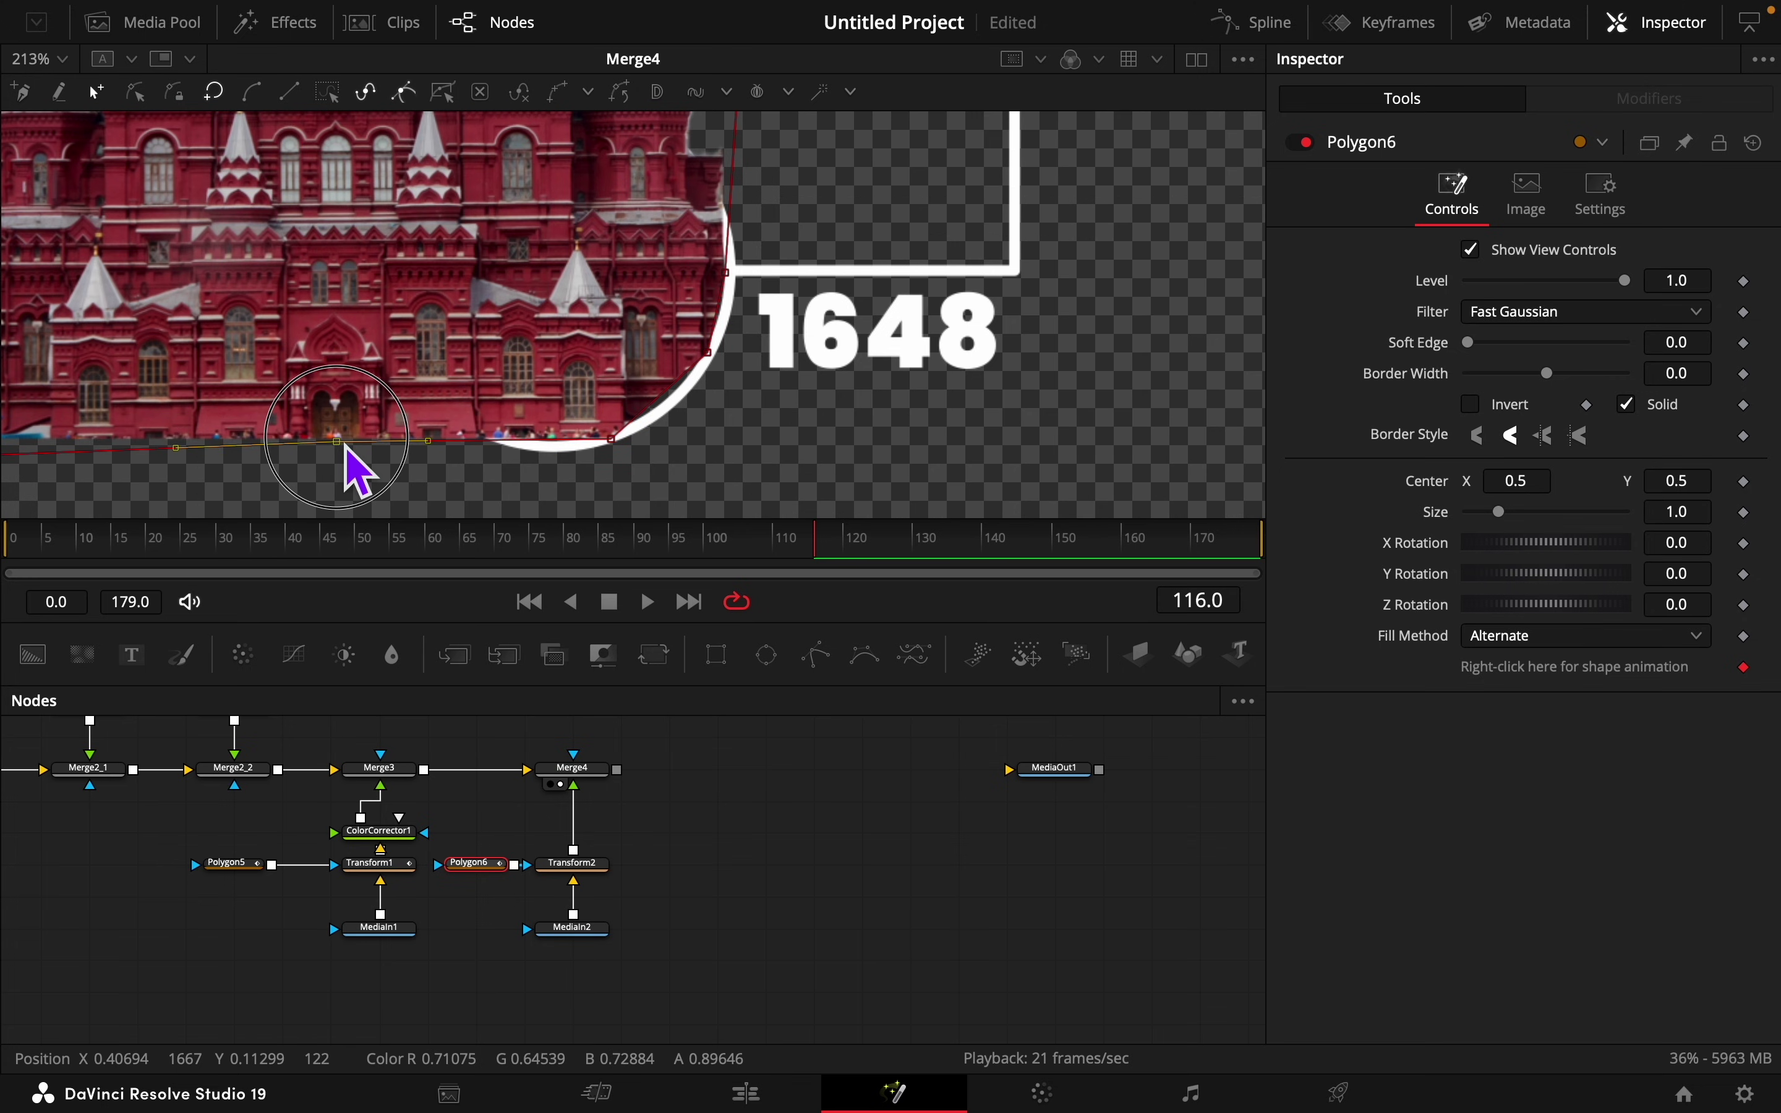
Step: Smooth Polygon6's points along the circle's lower-right edge and nudge the lower corner point onto the outline
click(829, 208)
drag(825, 204, 428, 502)
key(shift+s)
click(813, 147)
mouse_move(616, 442)
mouse_down()
mouse_move(588, 446)
mouse_move(671, 435)
mouse_move(586, 458)
mouse_move(626, 442)
mouse_up()
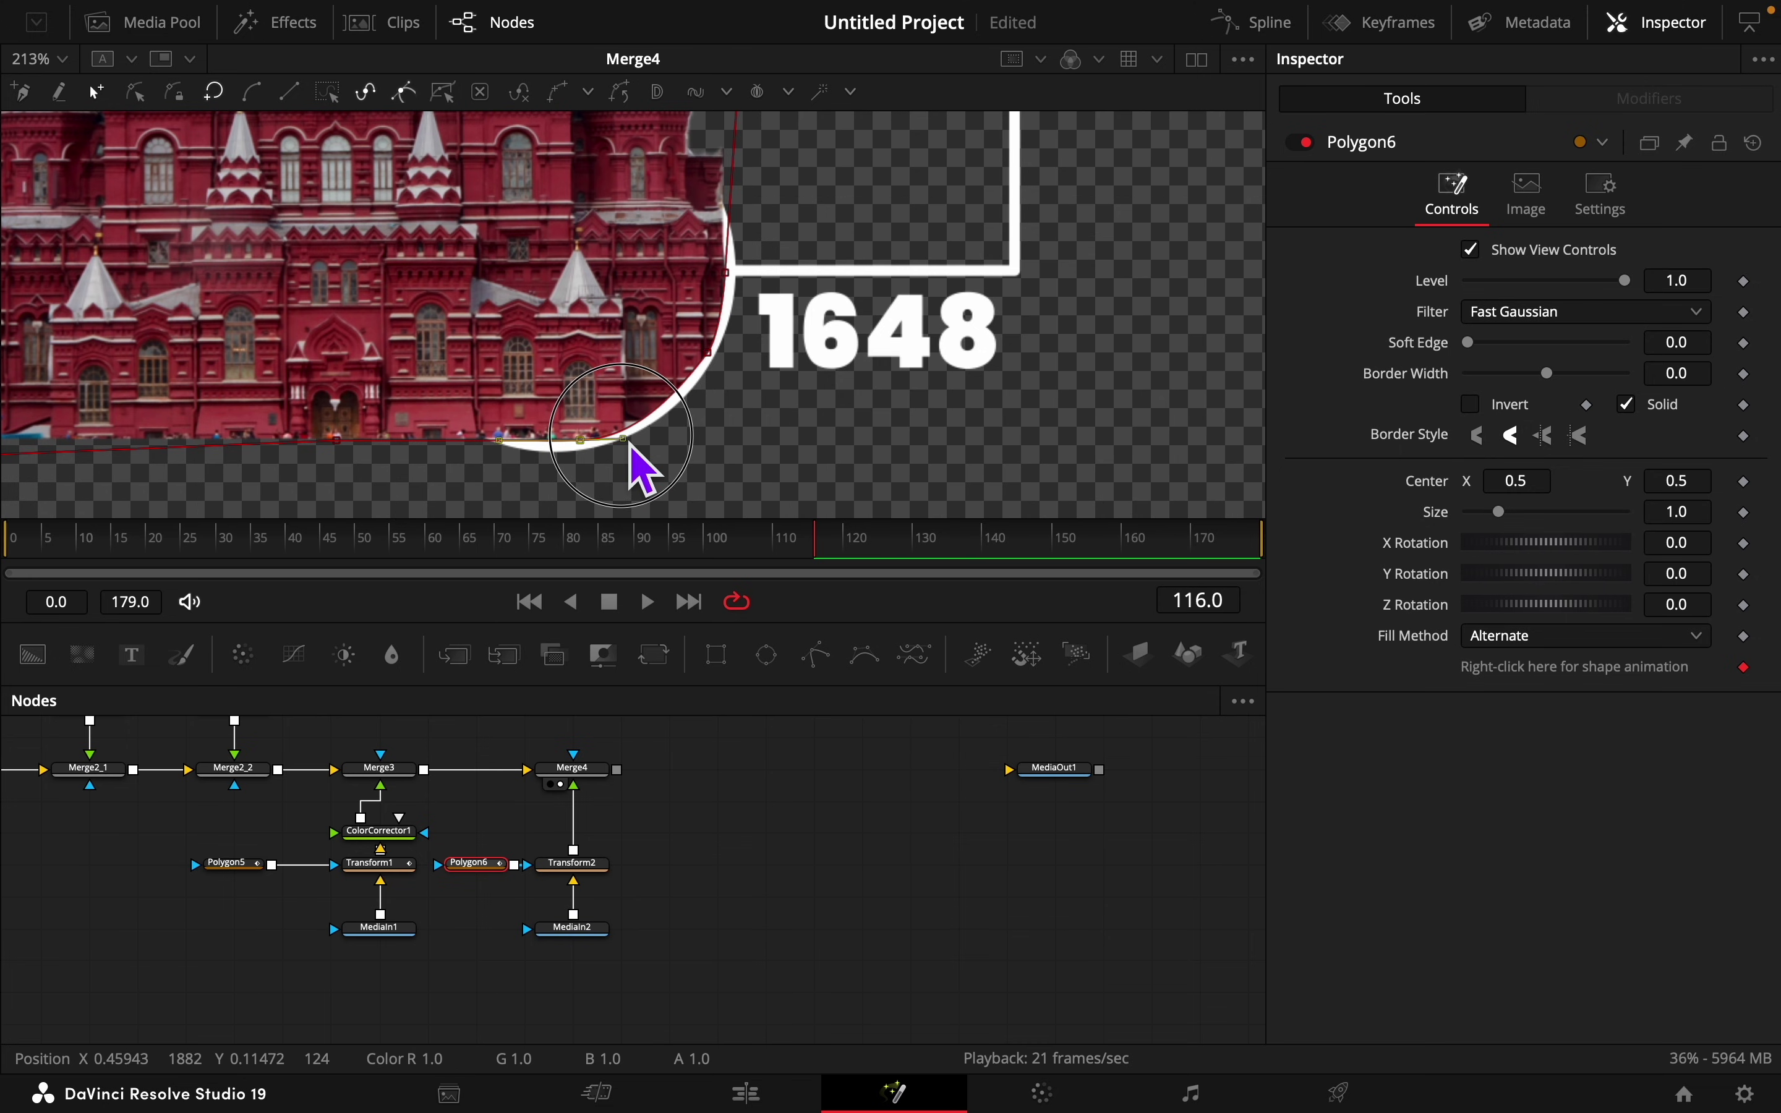
scroll(729, 445, down, 10)
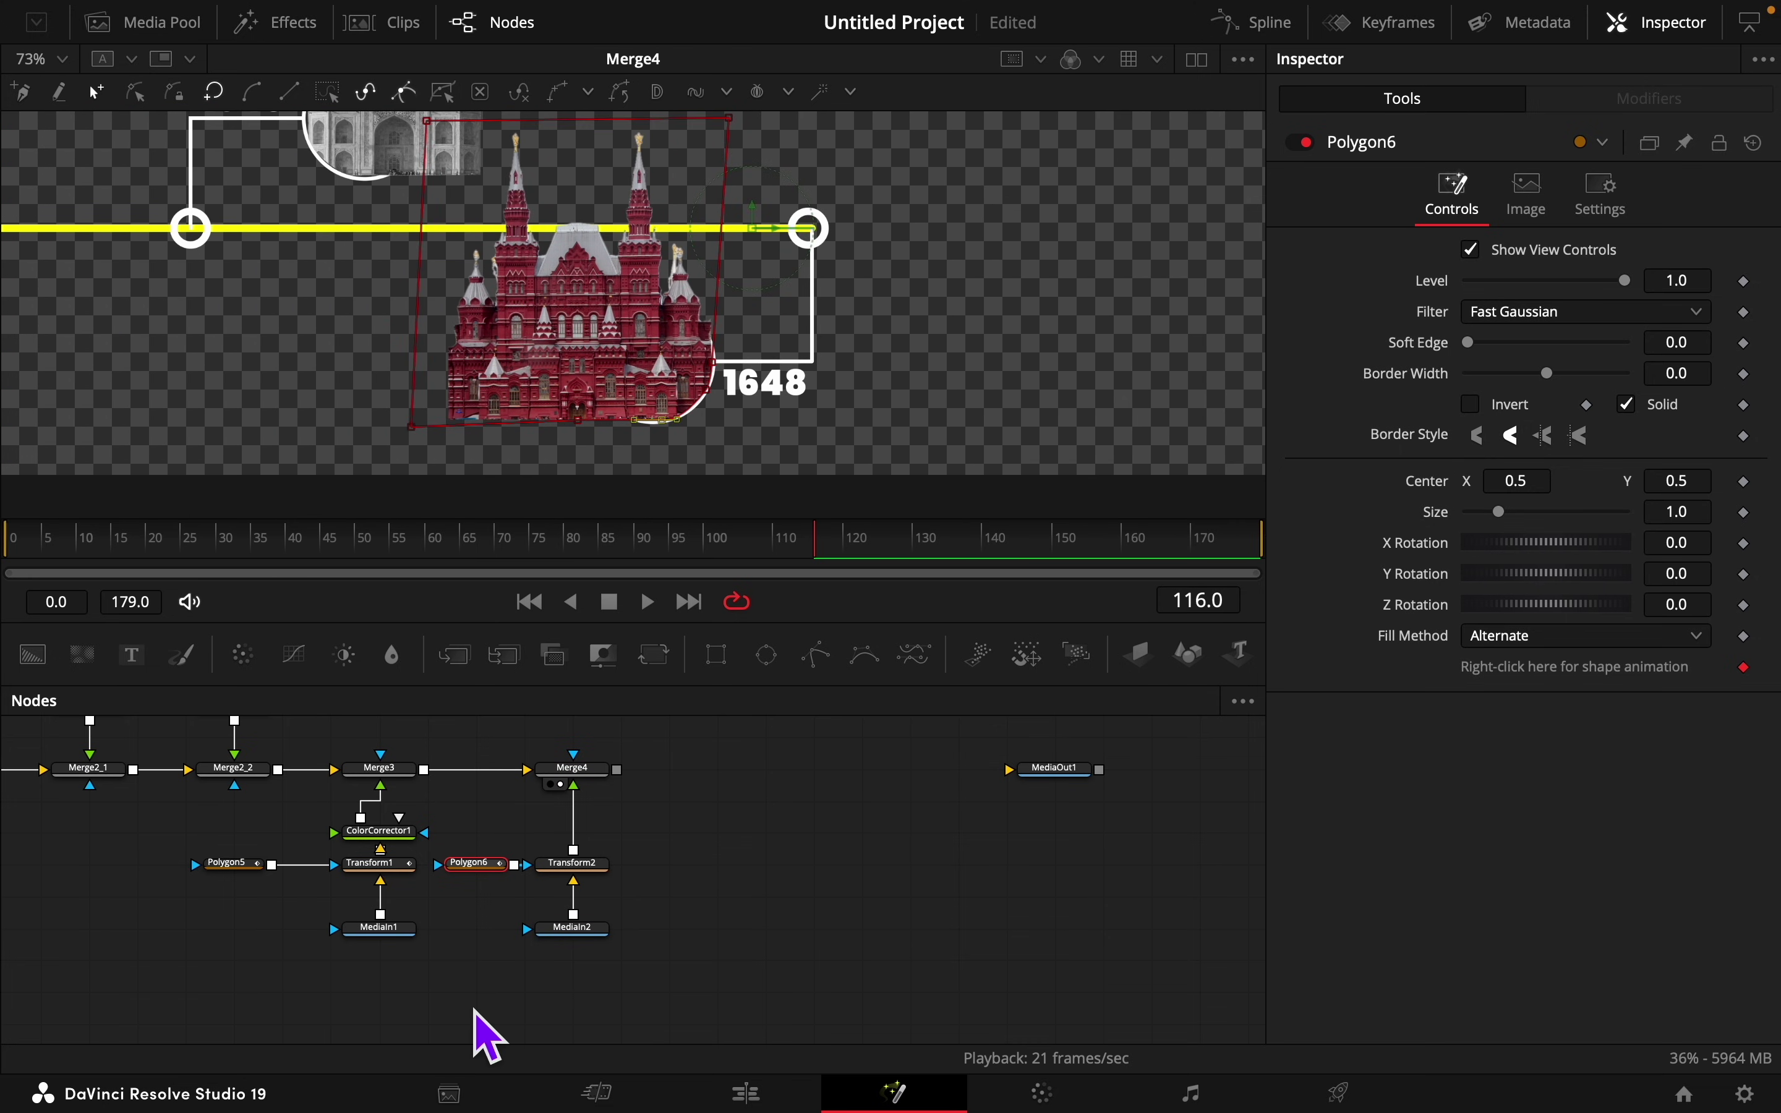
Step: Keyframe Transform2's center at frame 110, then set its center X to 0.58 at frame 100
click(570, 869)
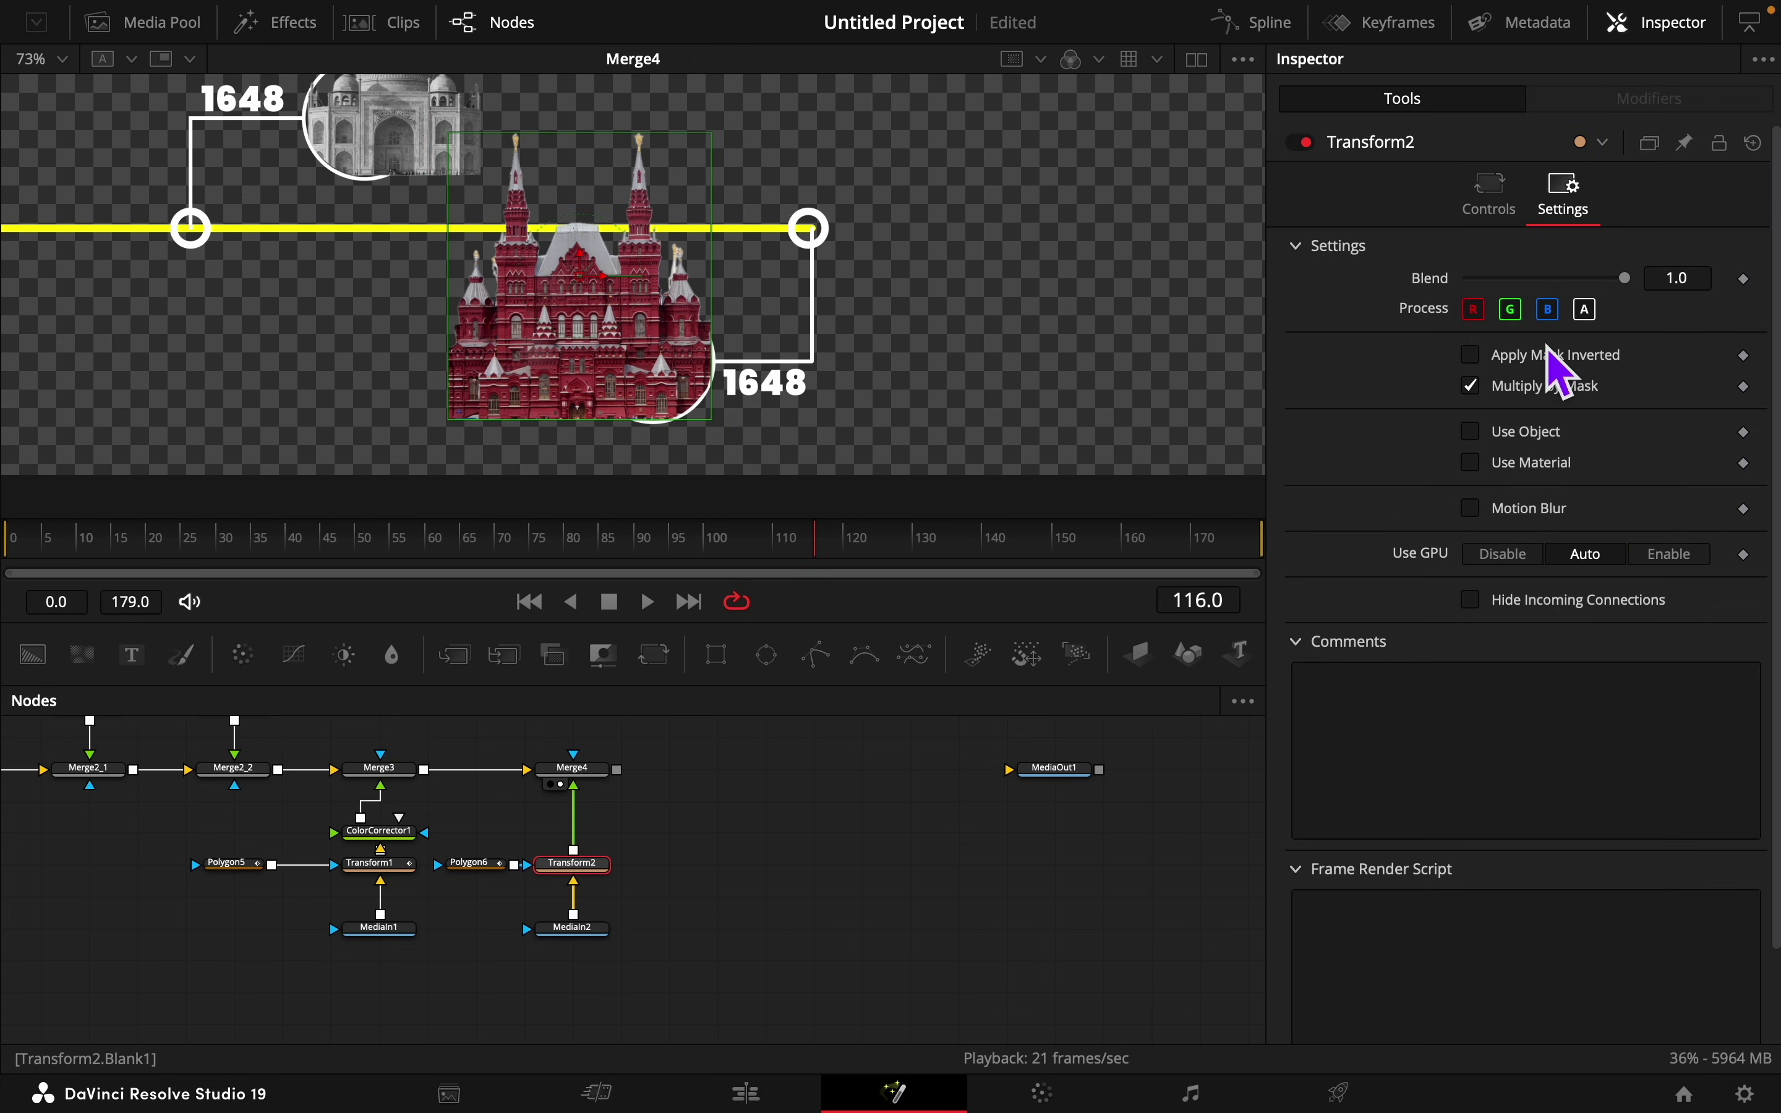
click(1494, 193)
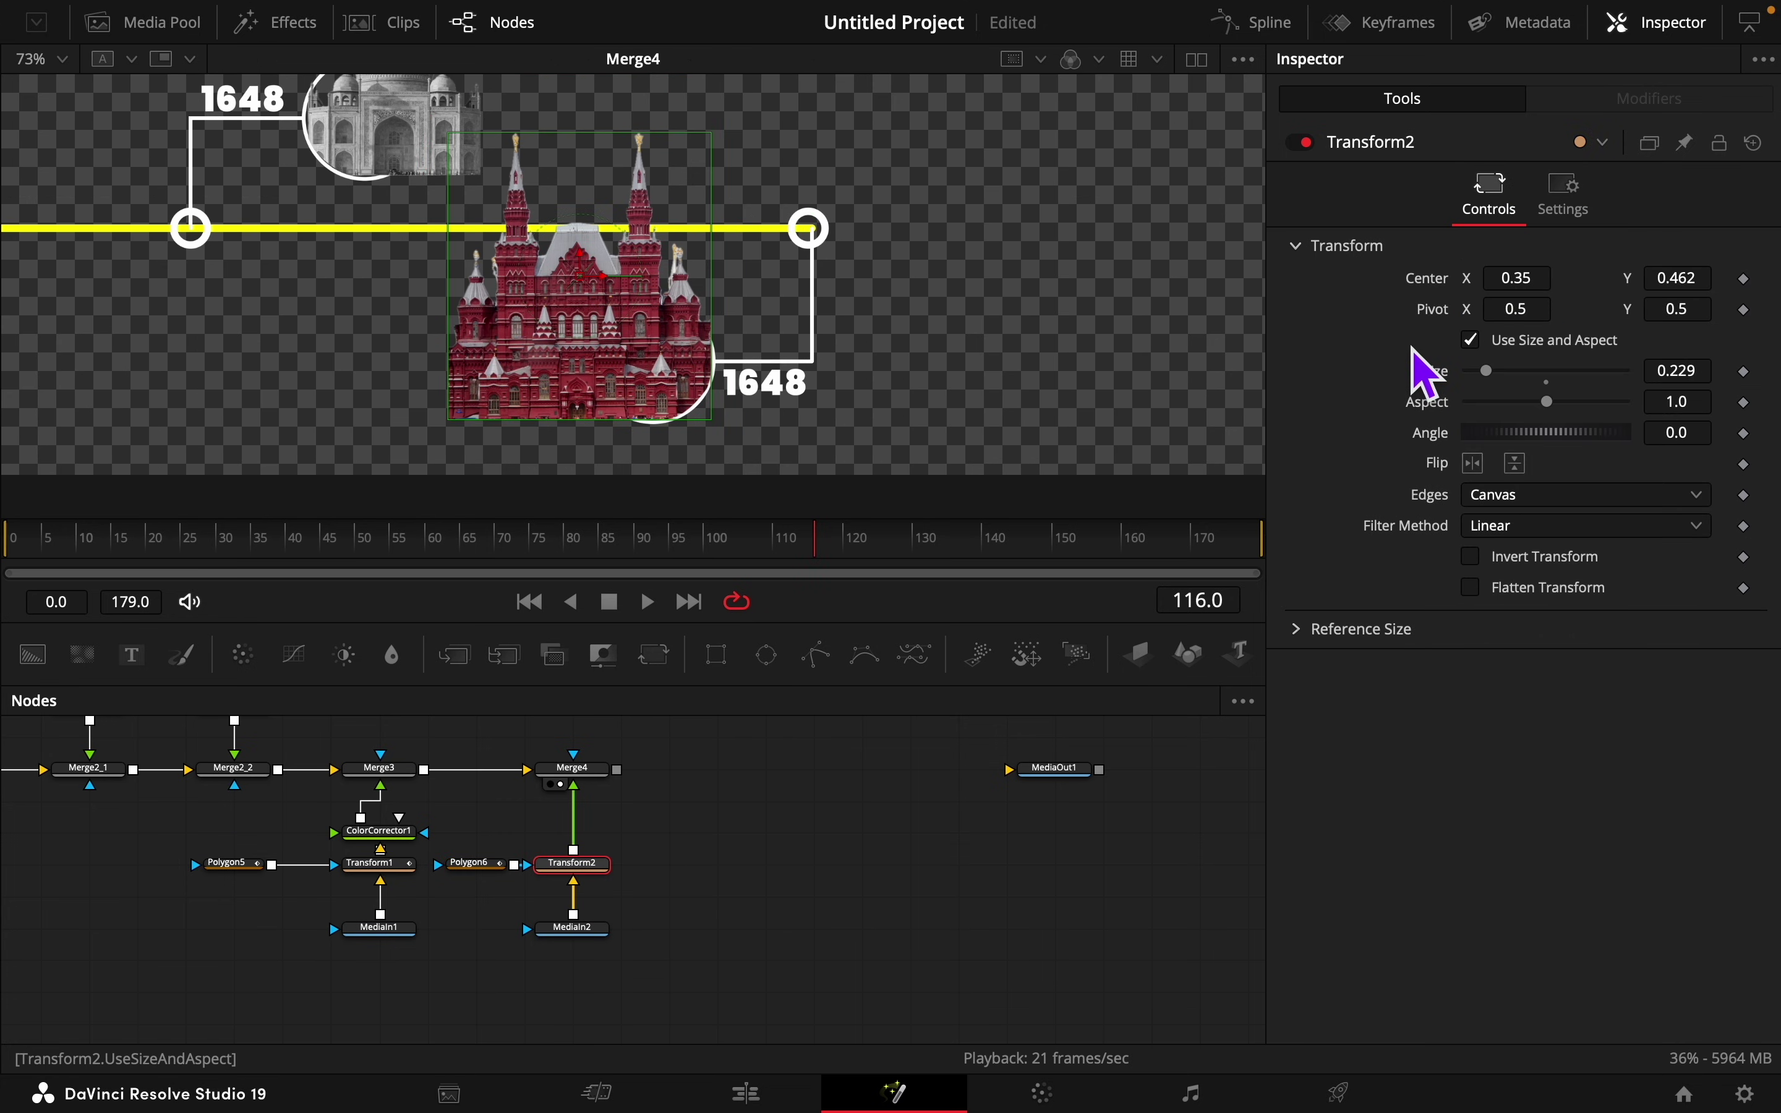
drag(823, 548, 865, 549)
click(775, 548)
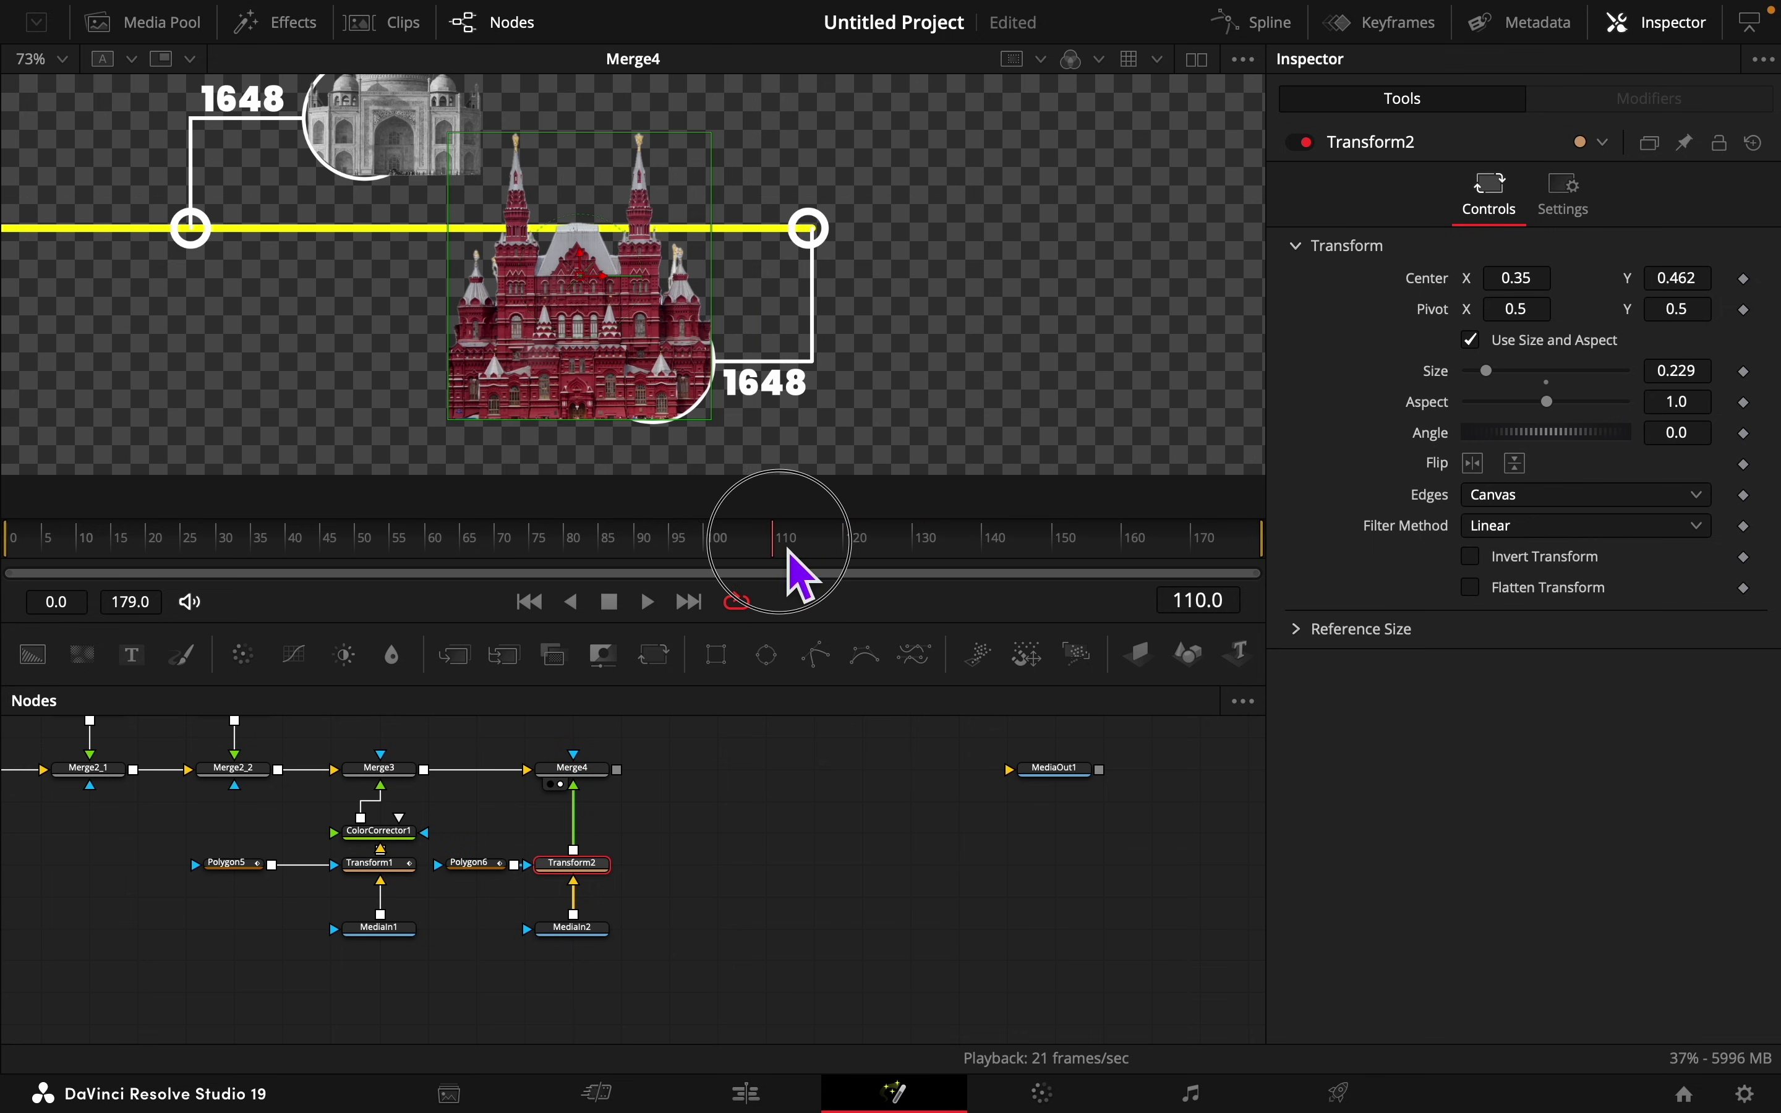
click(1744, 279)
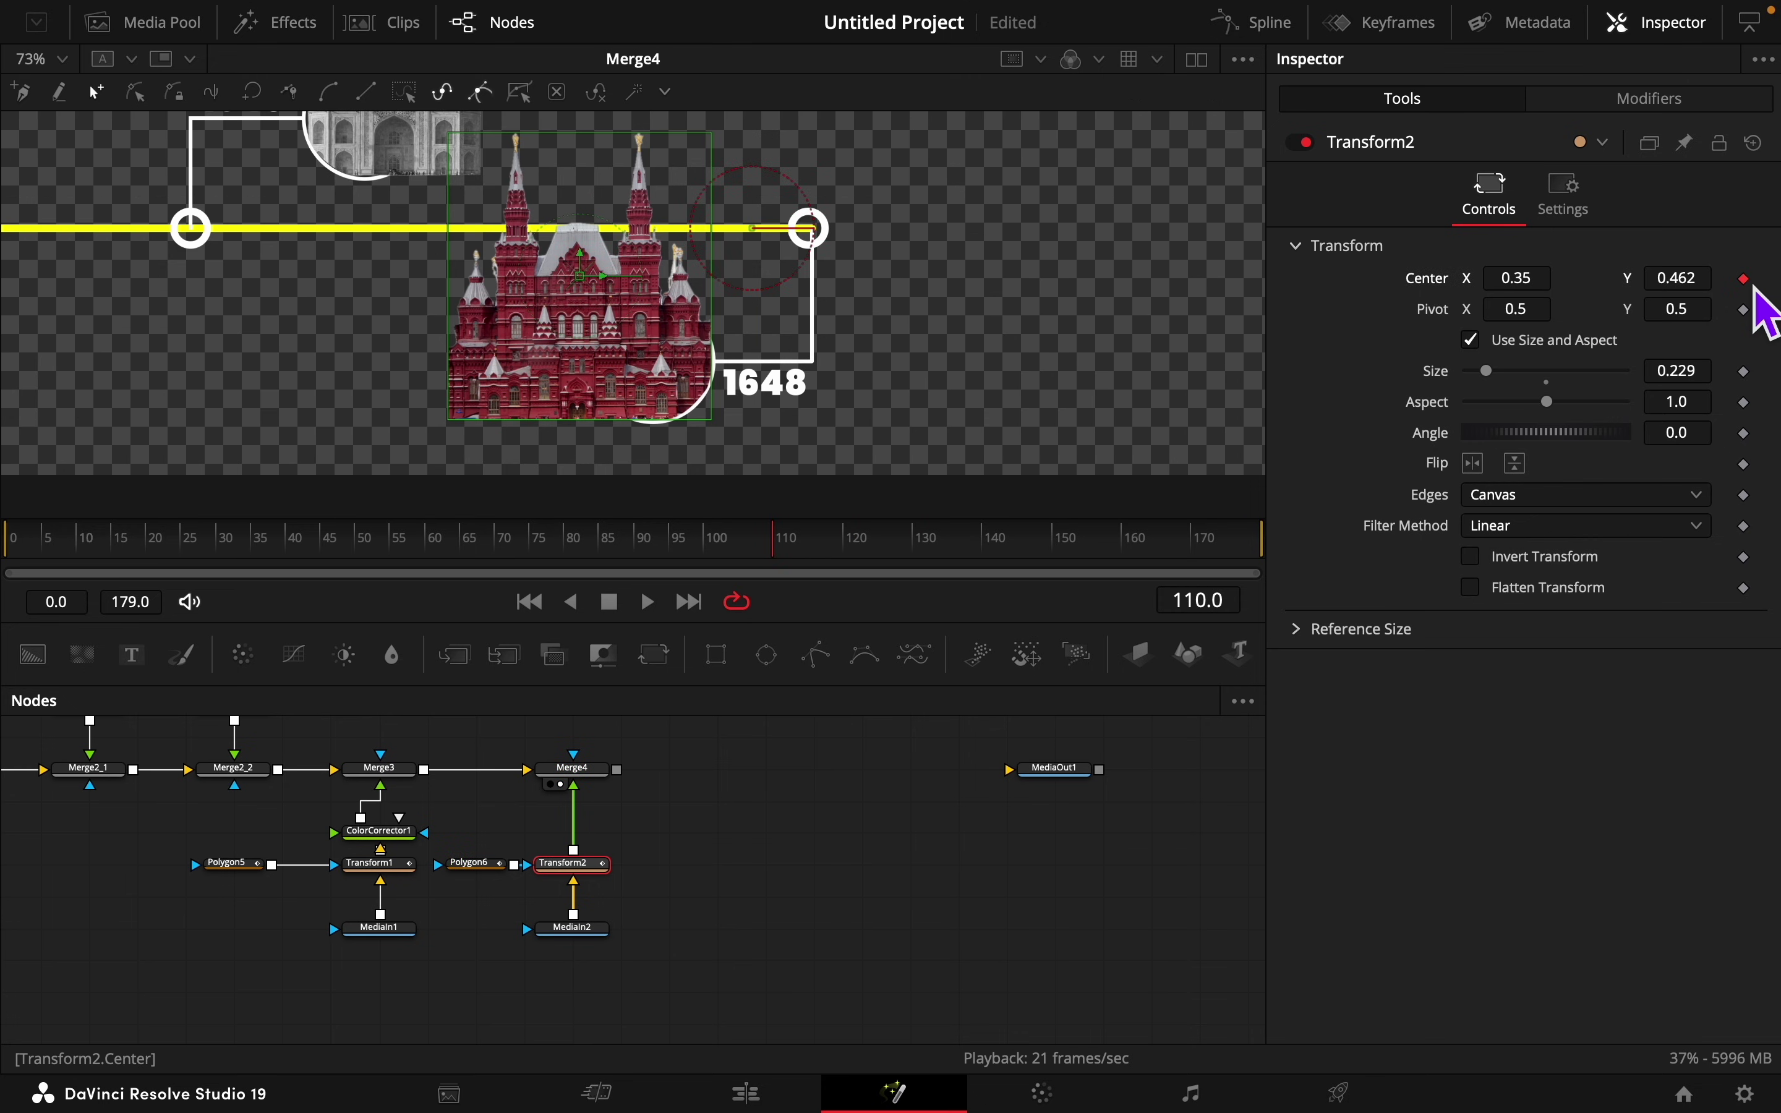
click(735, 552)
drag(736, 553, 706, 550)
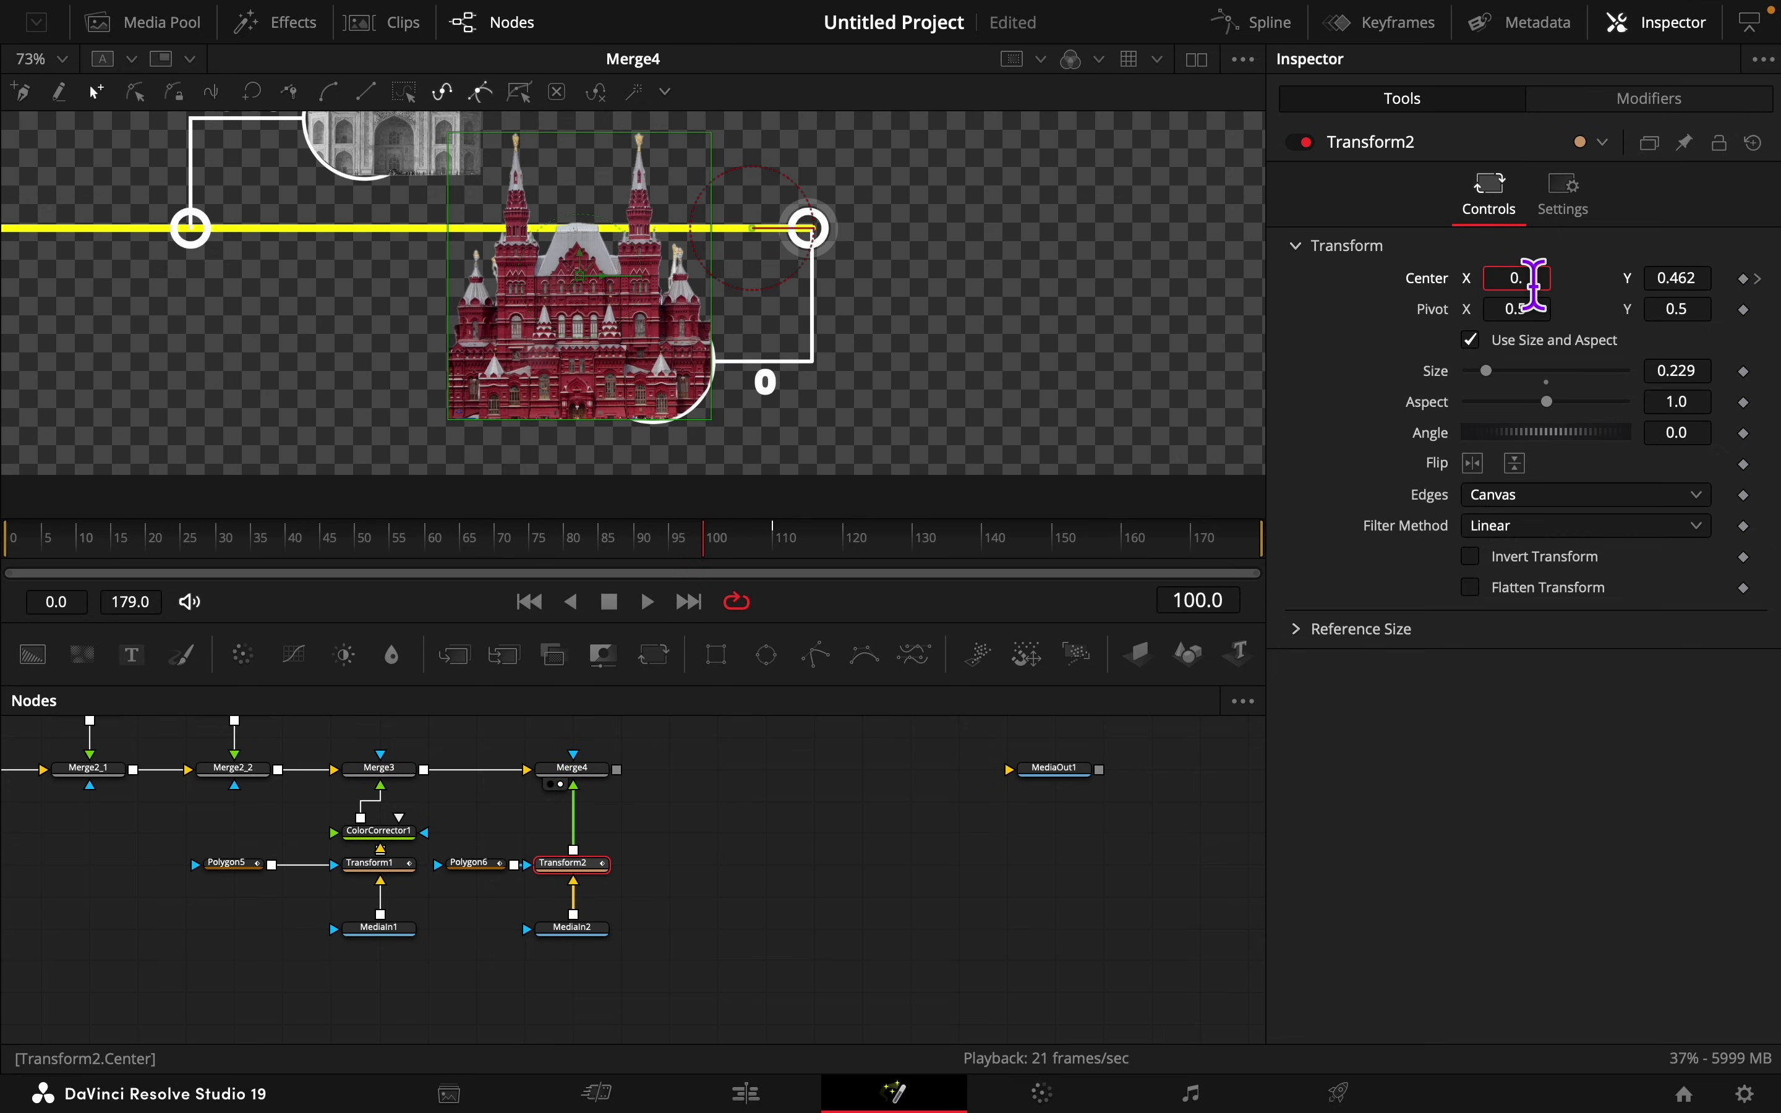
key(Tab)
Step: Smooth Transform2's displacement keyframes in the Spline editor and extend the end key's handle back to frame 100
click(1255, 22)
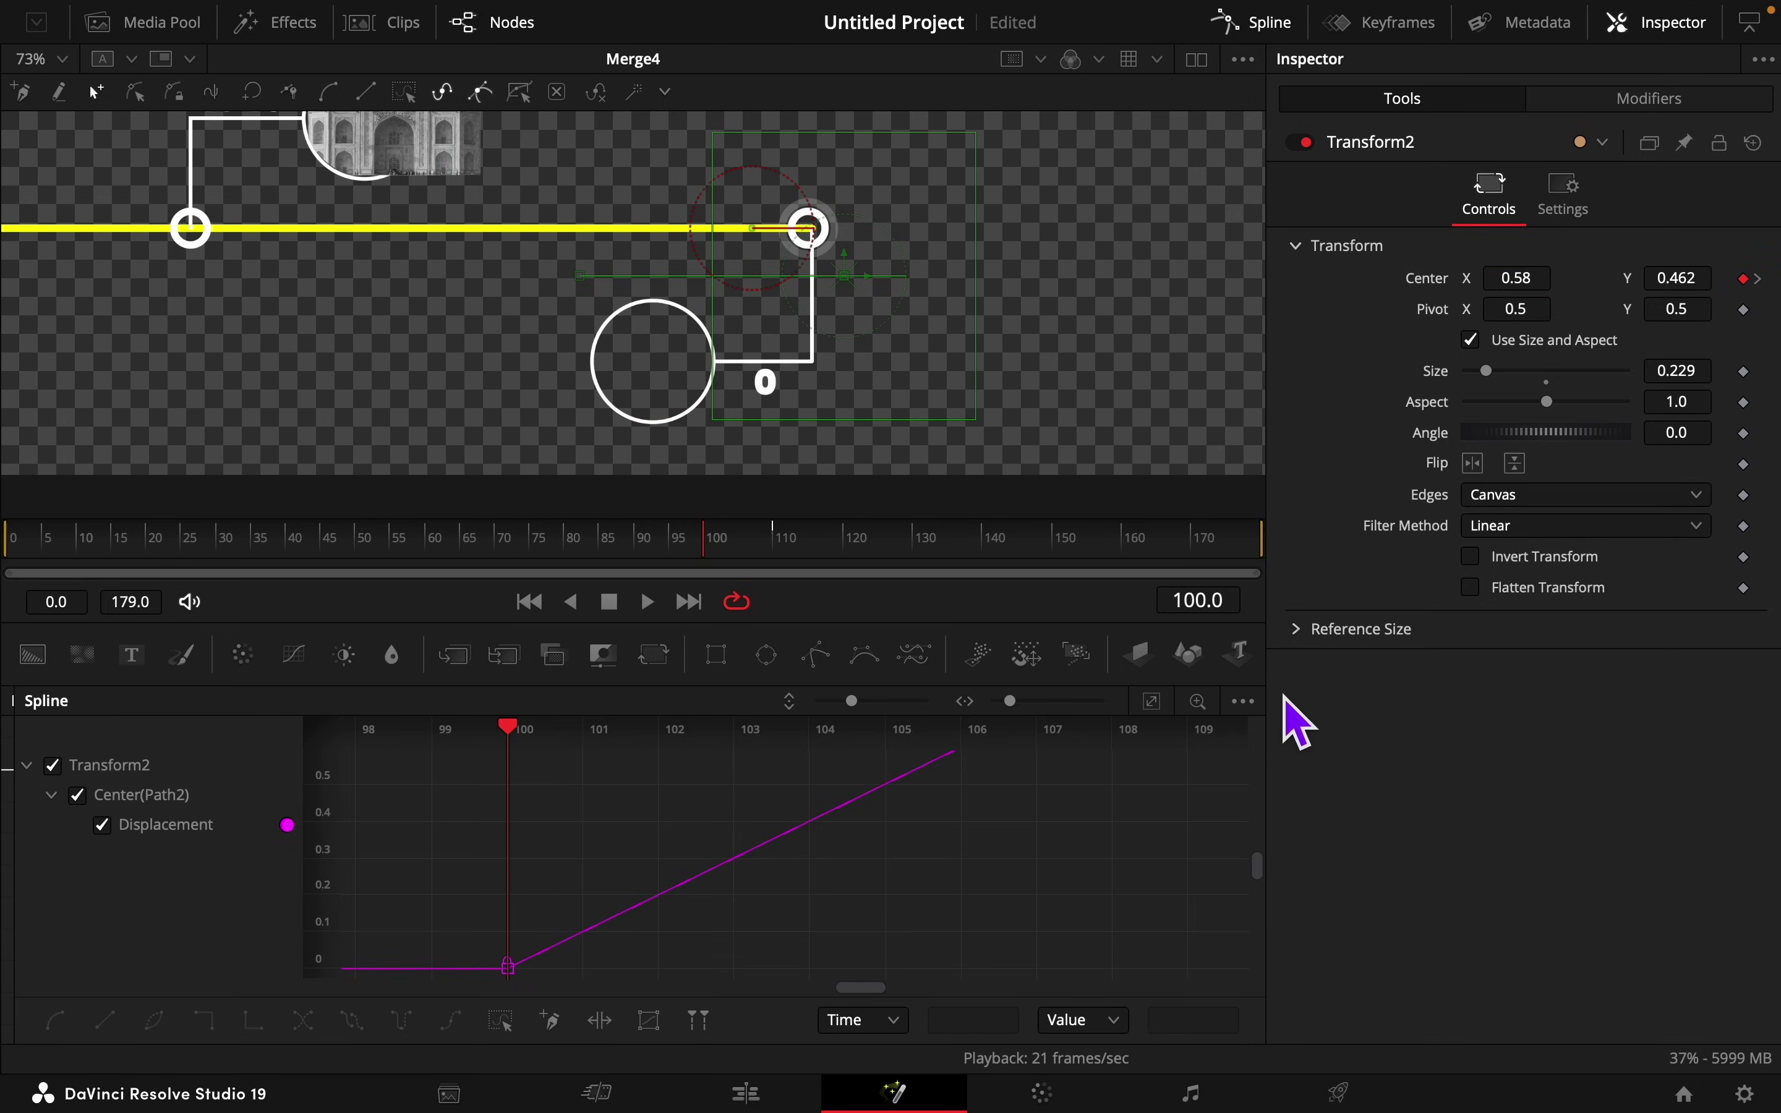
click(1168, 705)
click(513, 1024)
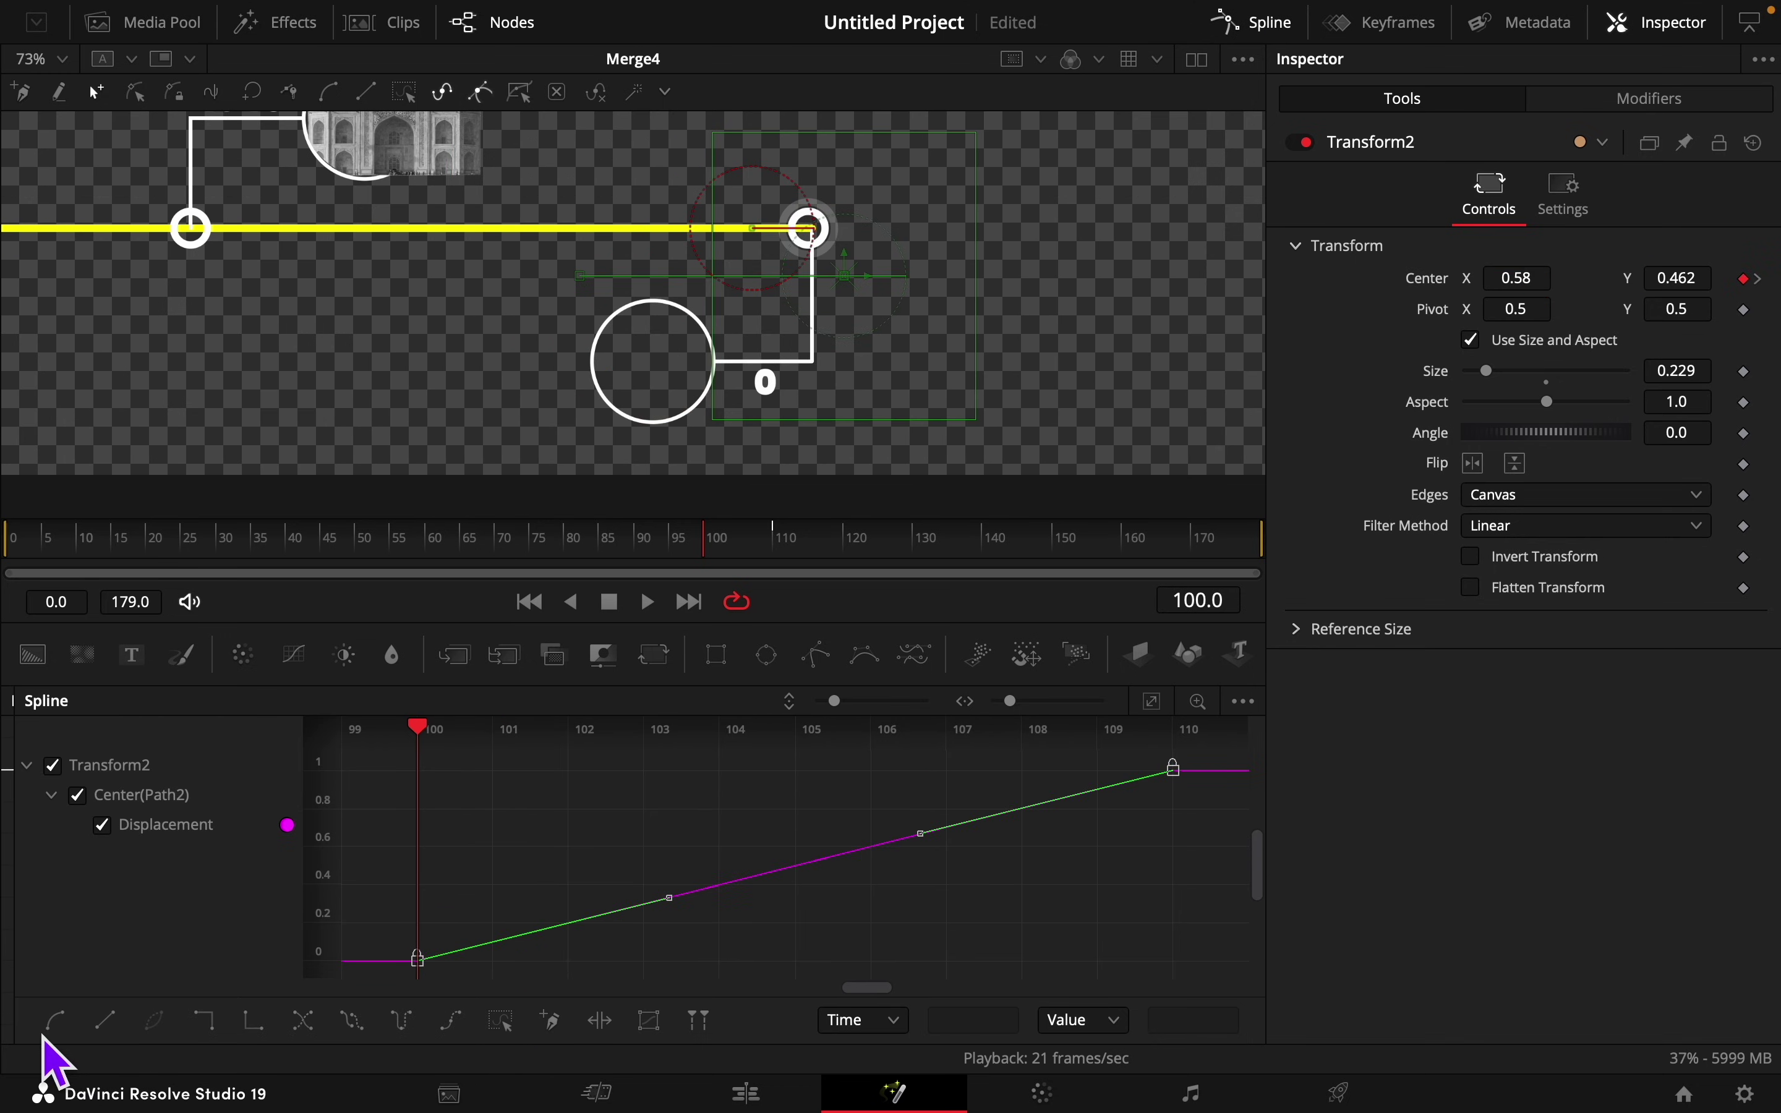
click(58, 1024)
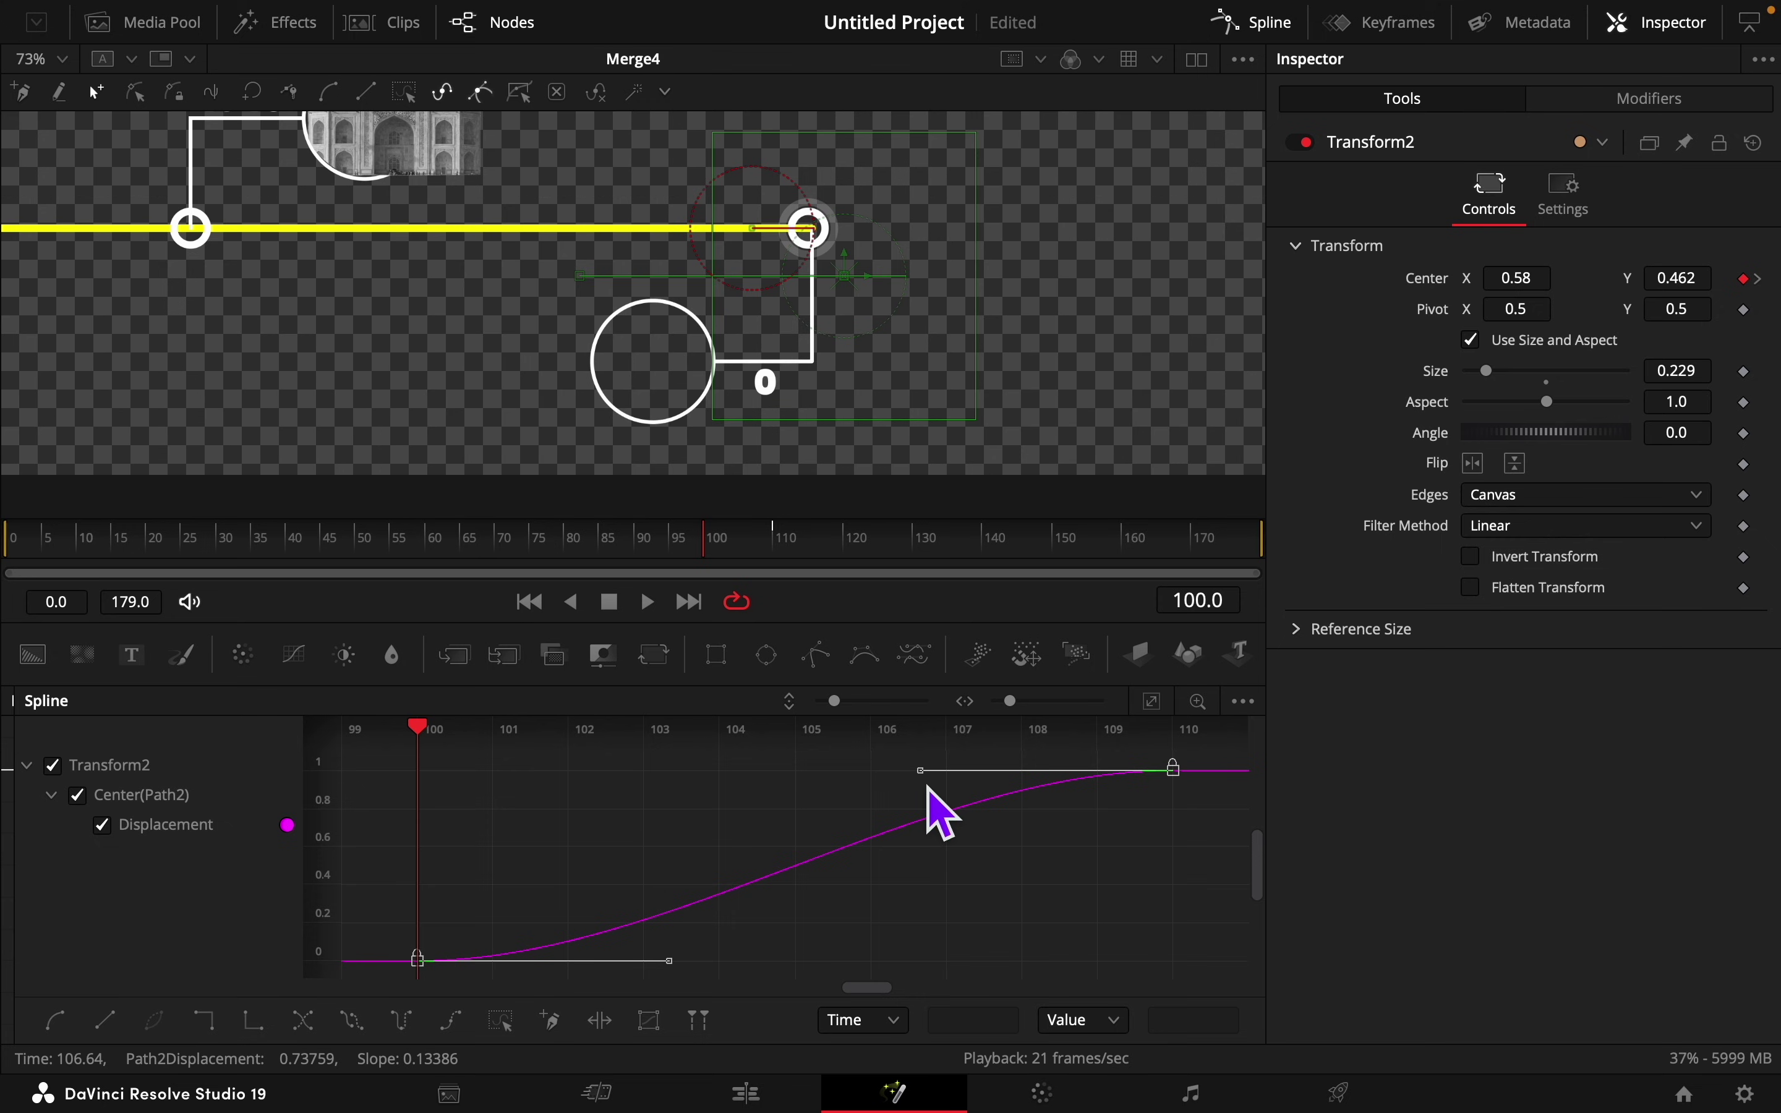
drag(912, 781, 412, 799)
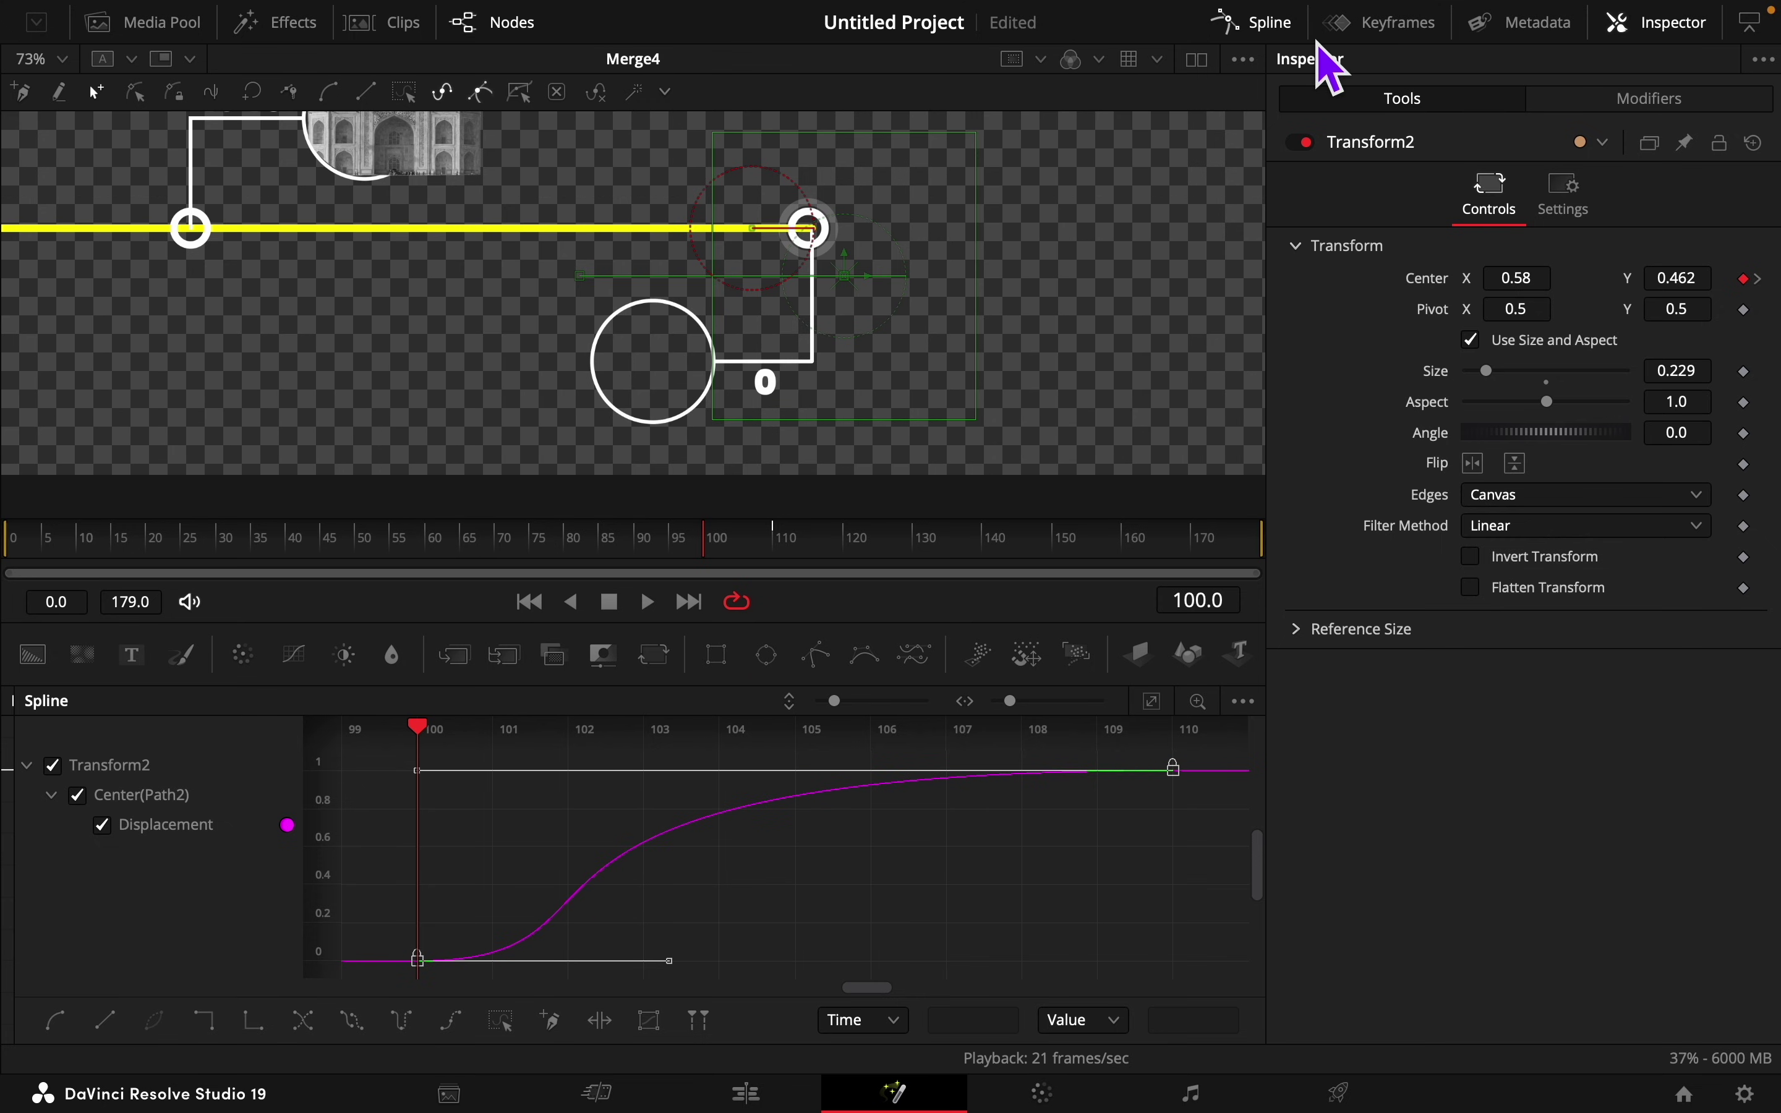
click(1281, 25)
Step: Add a Color Corrector between Transform2 and Merge4 and set its saturation to 0.0
click(246, 656)
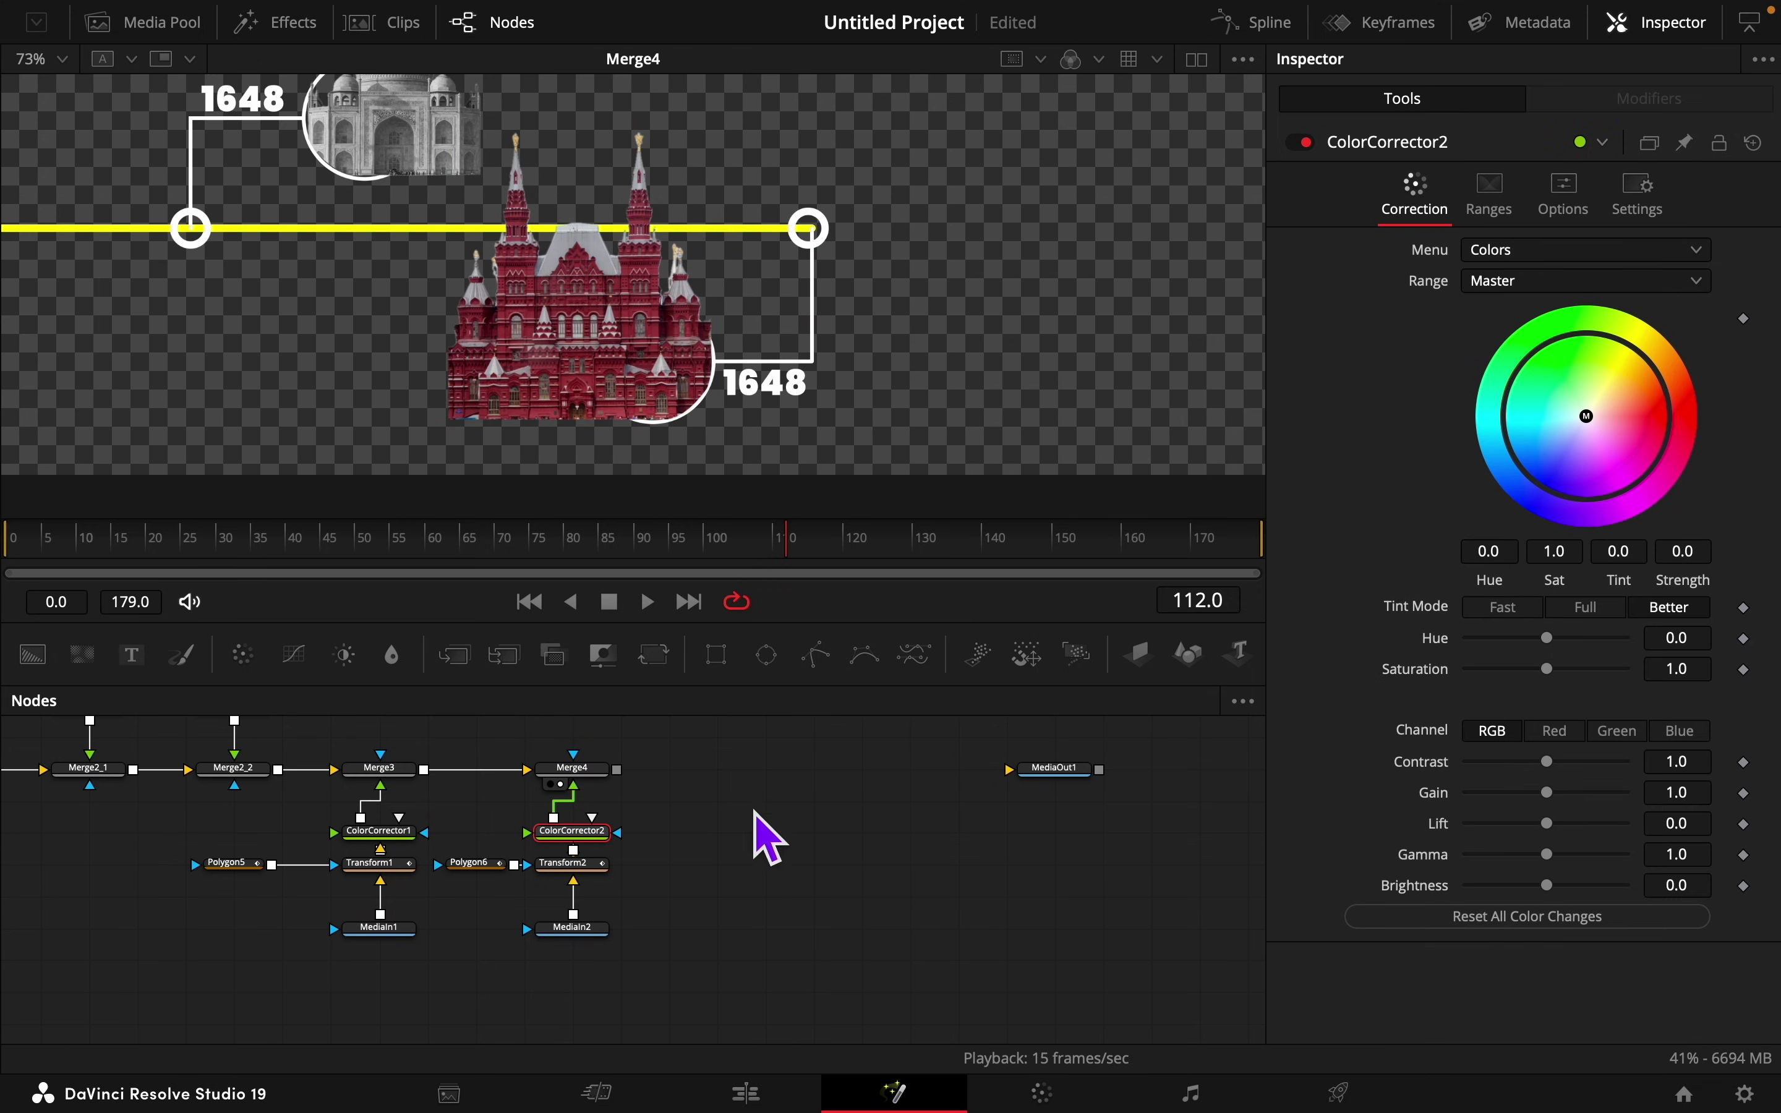
drag(1555, 666, 1453, 666)
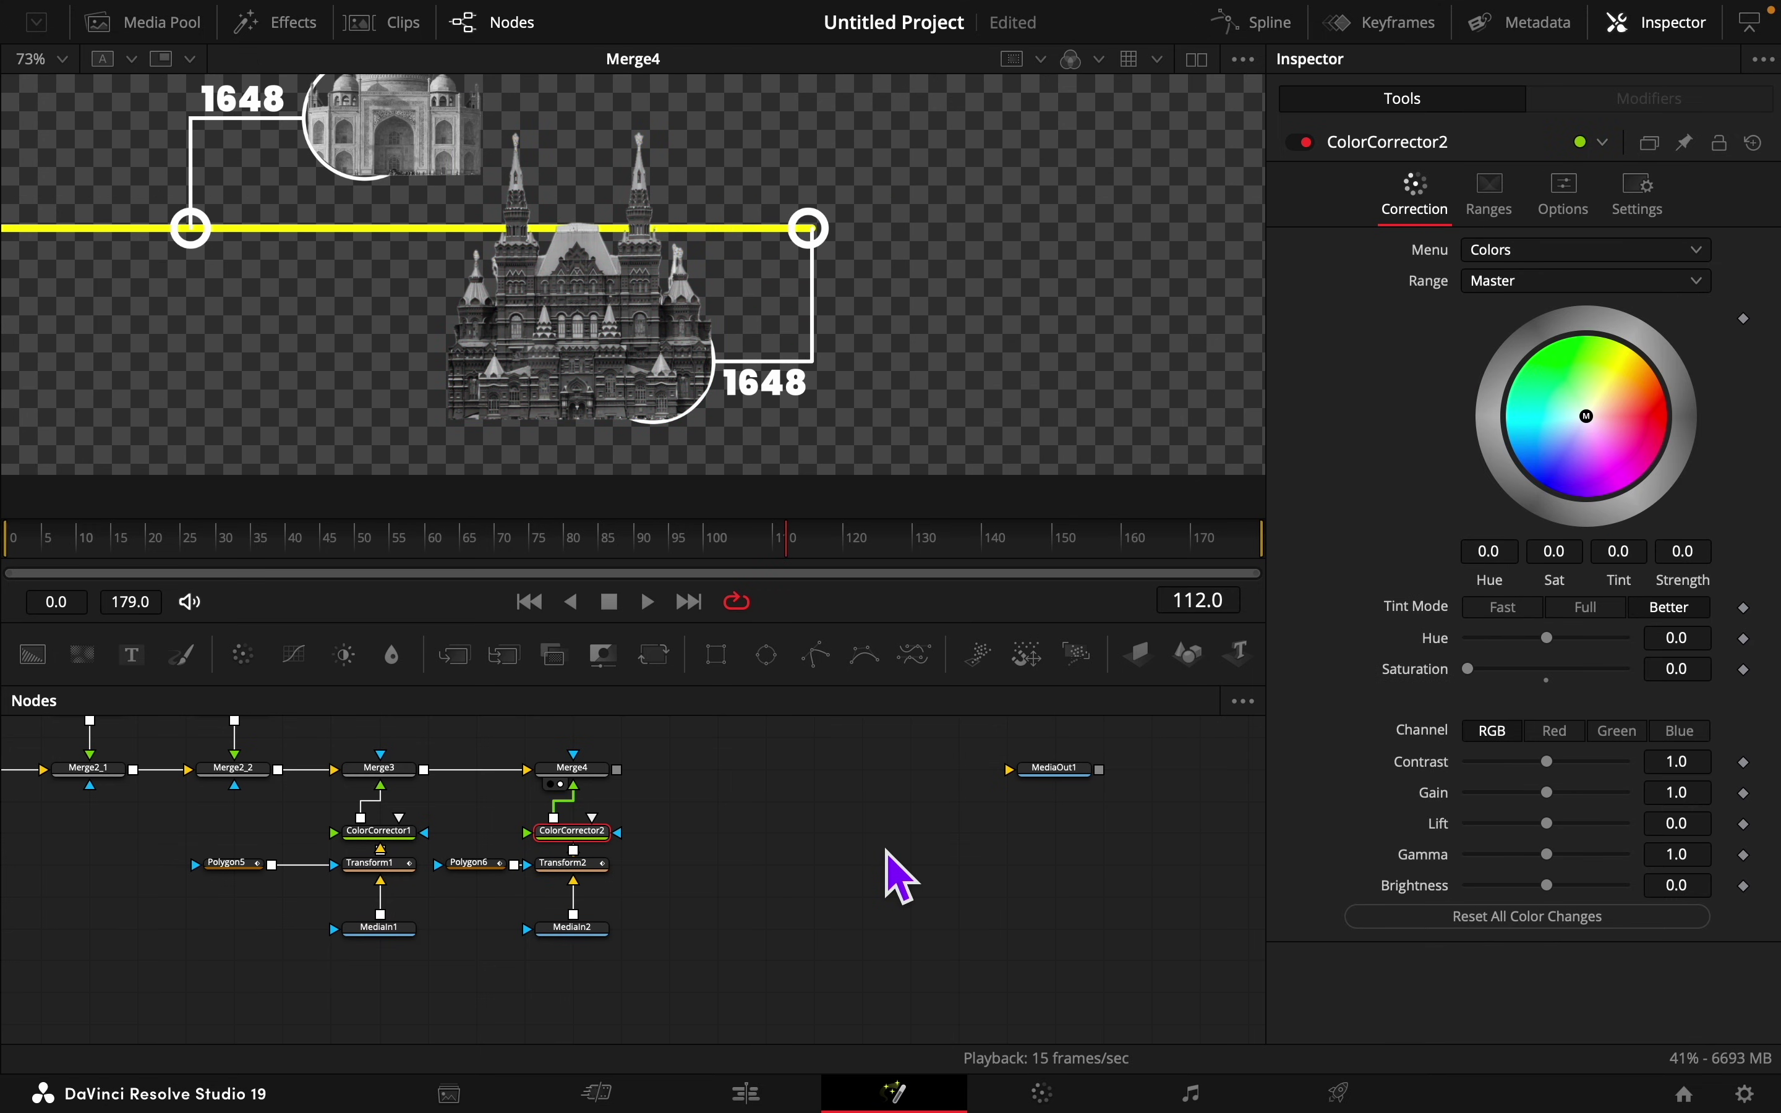
Step: Add a Merge5 node after Merge4 and move MediaOut1 farther along the node graph to make room
scroll(879, 848, up, 3)
scroll(879, 847, right, 3)
scroll(876, 845, up, 1)
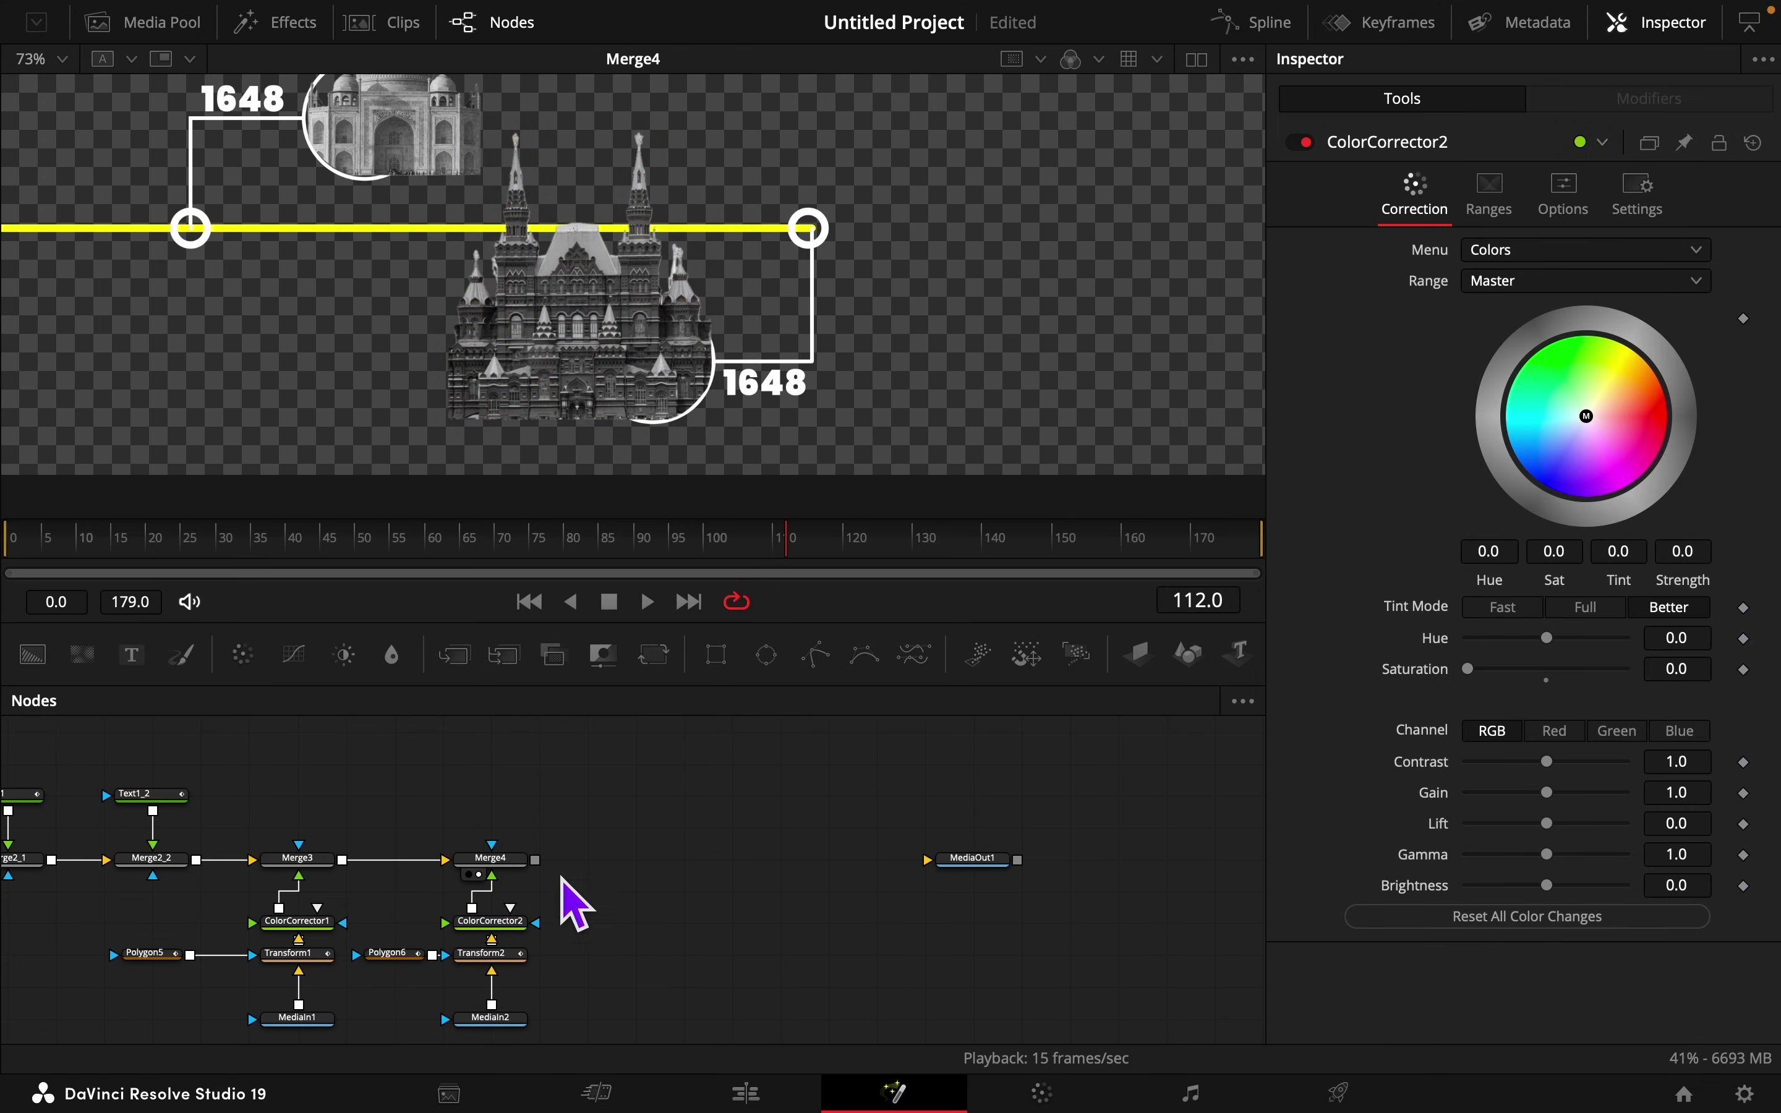
click(496, 857)
click(454, 655)
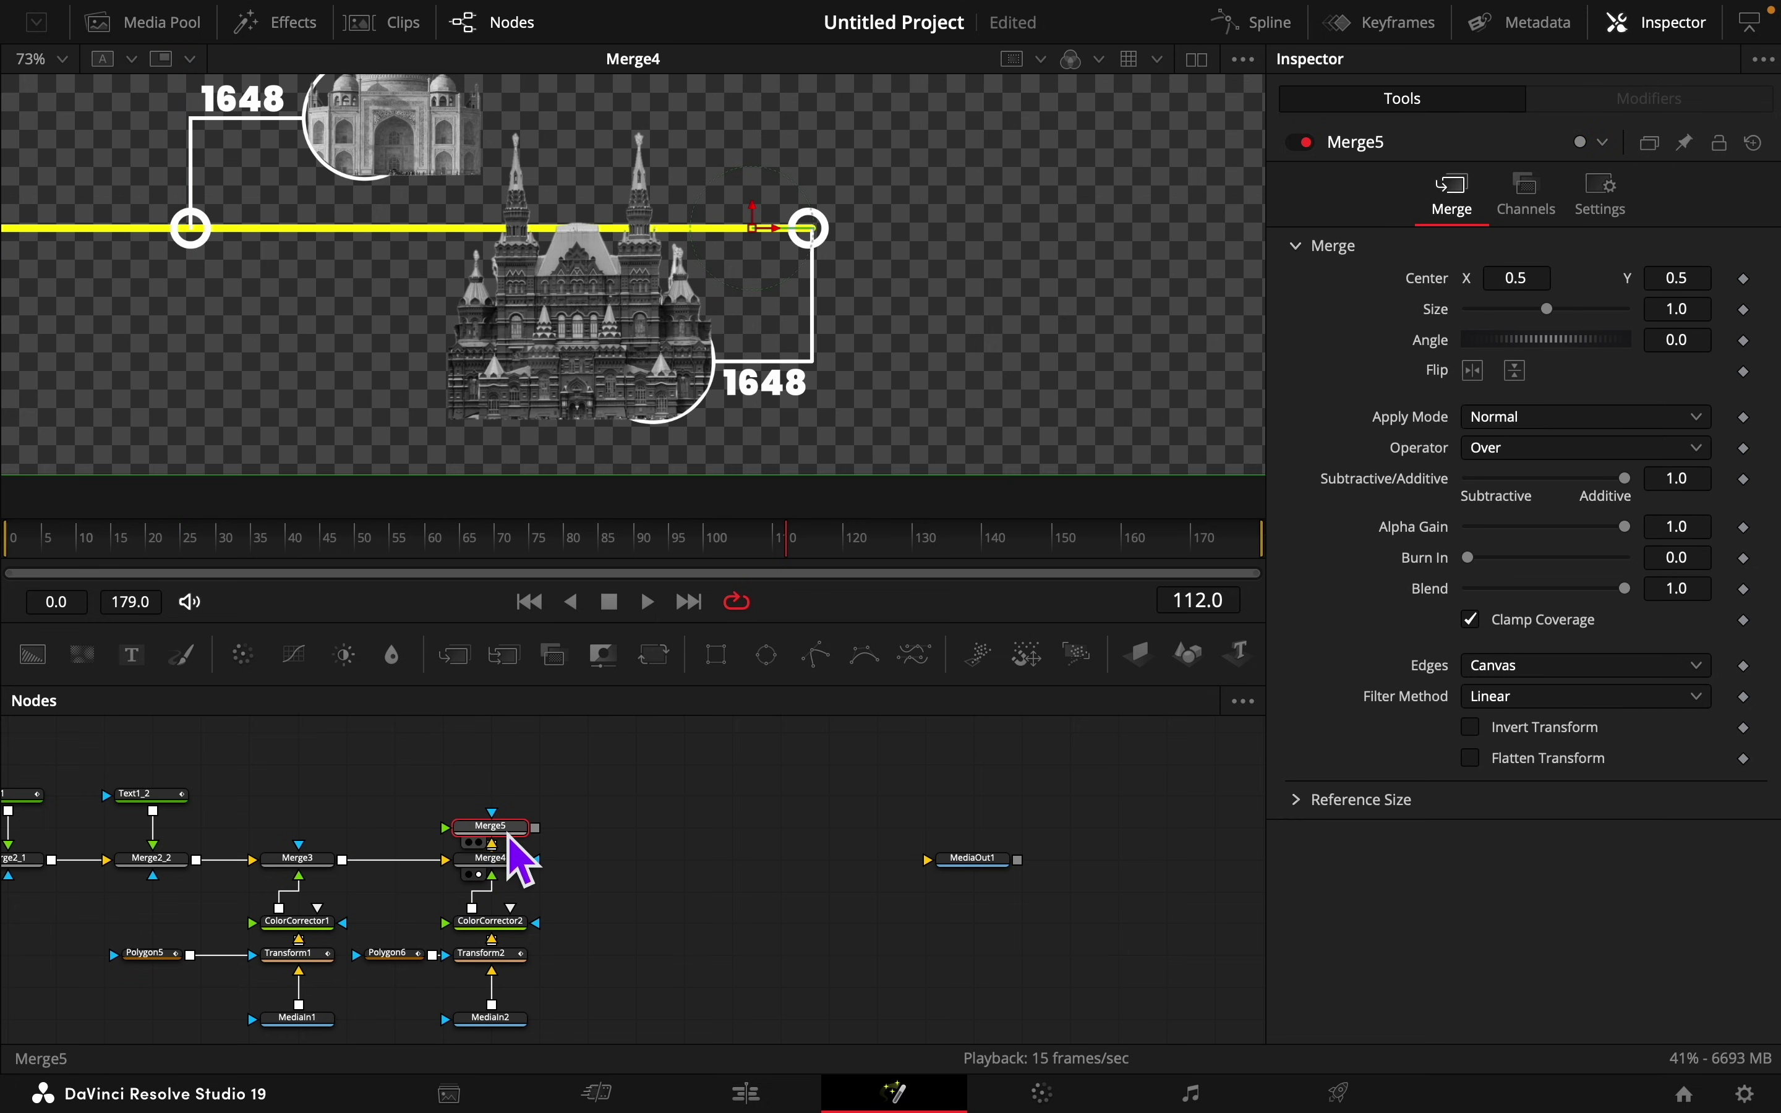
drag(512, 839, 791, 876)
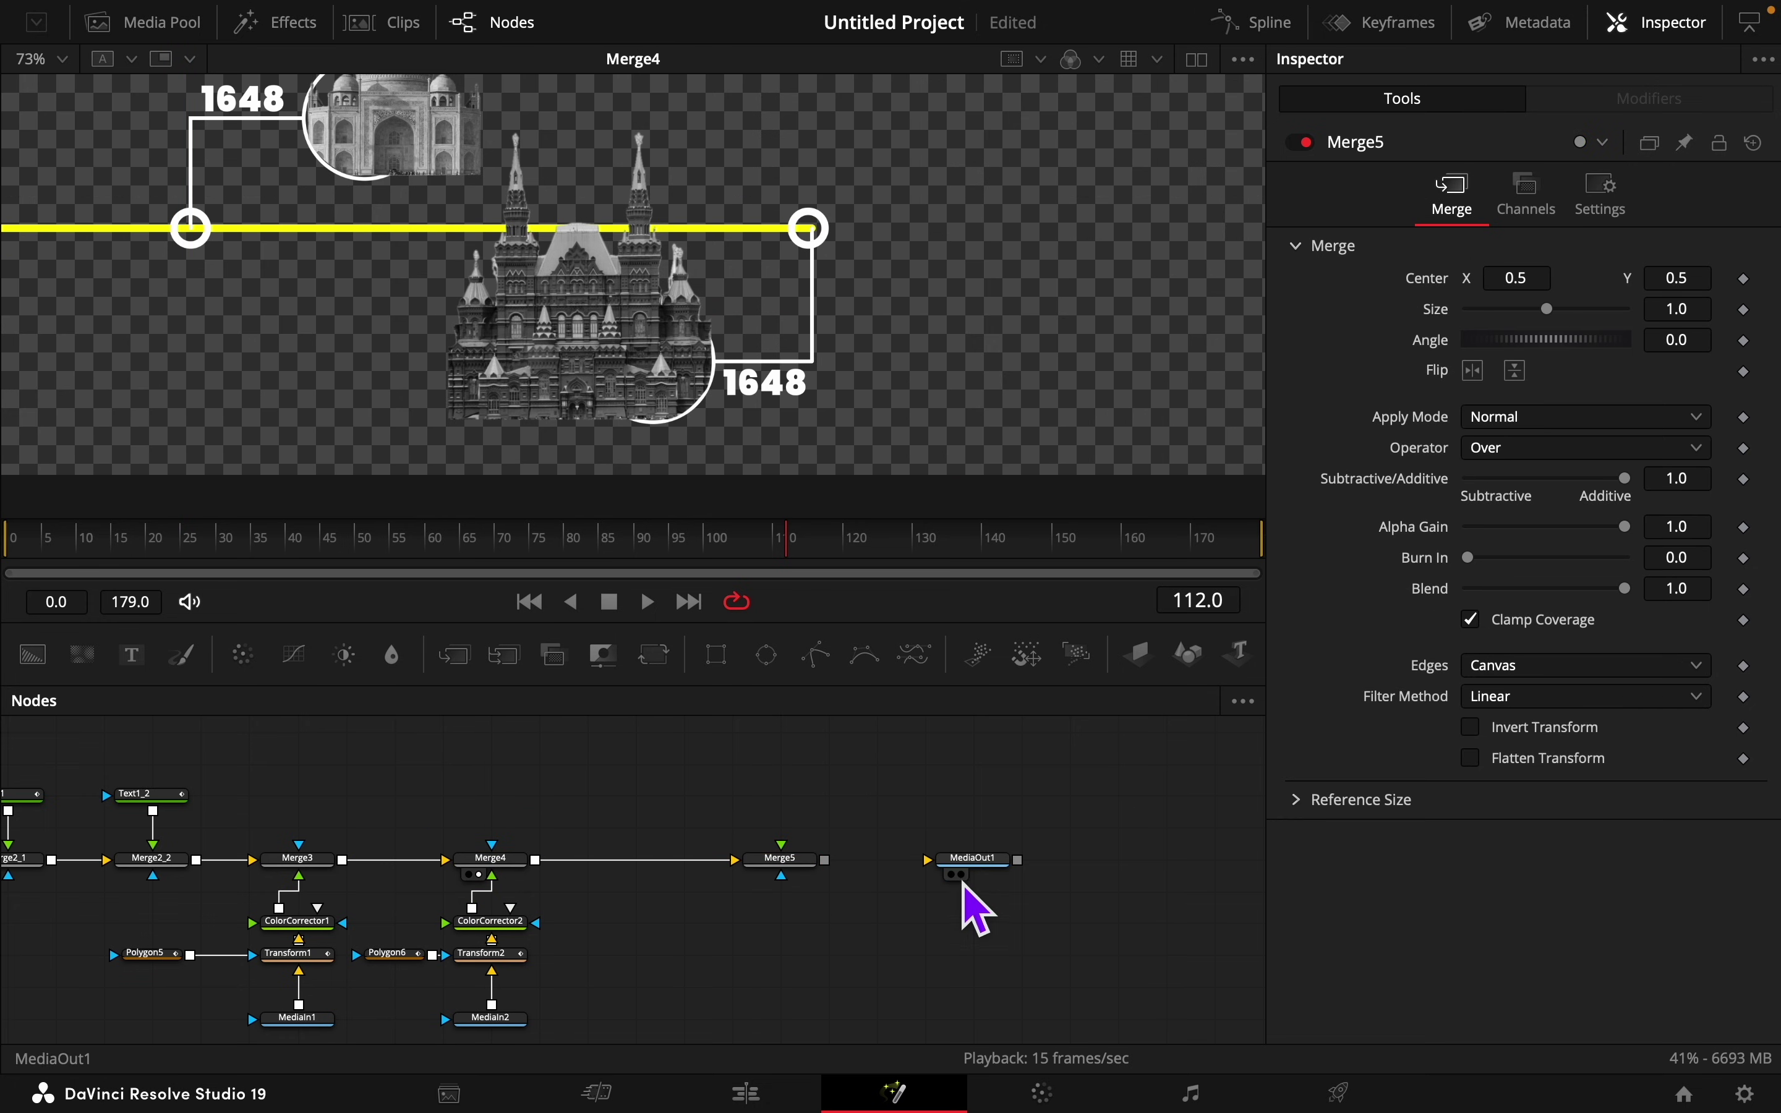
drag(979, 862, 1232, 865)
click(802, 869)
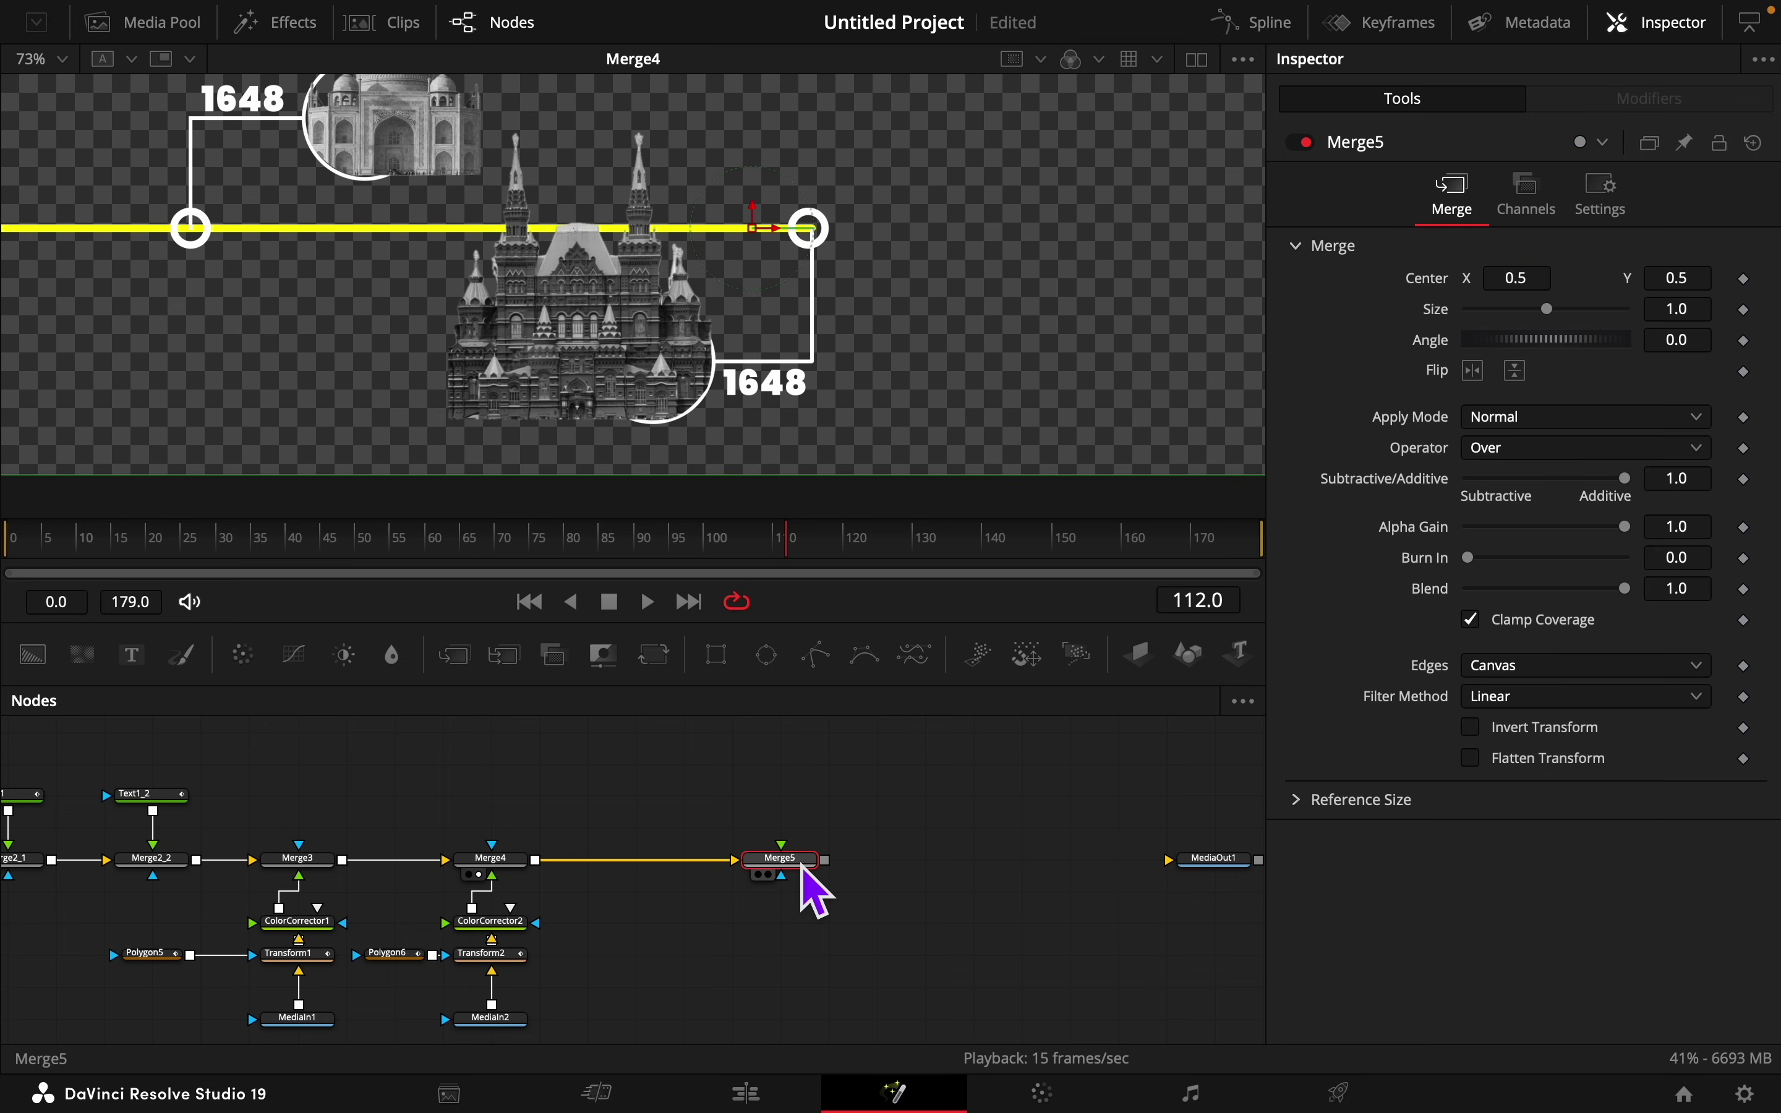
Step: Bring cathedral-8447099.png from the media pool into the node graph below Merge5
click(193, 22)
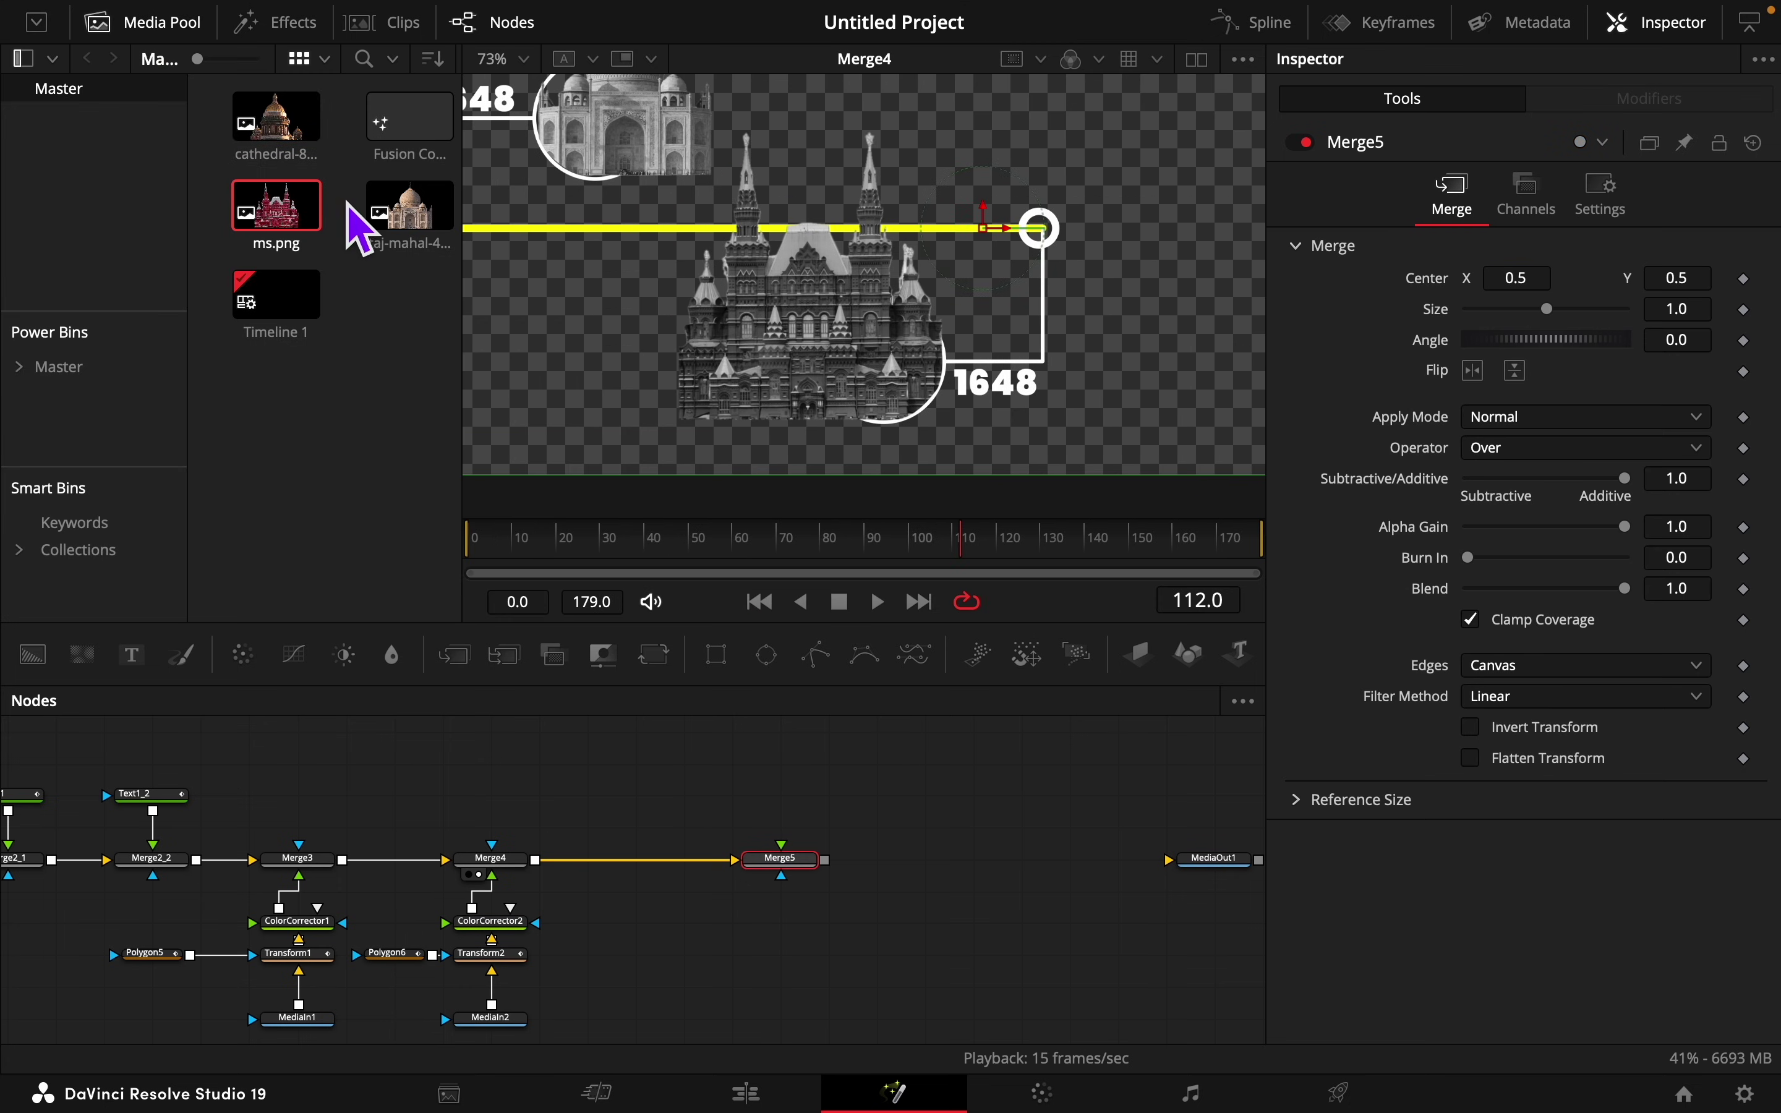
drag(276, 128, 790, 968)
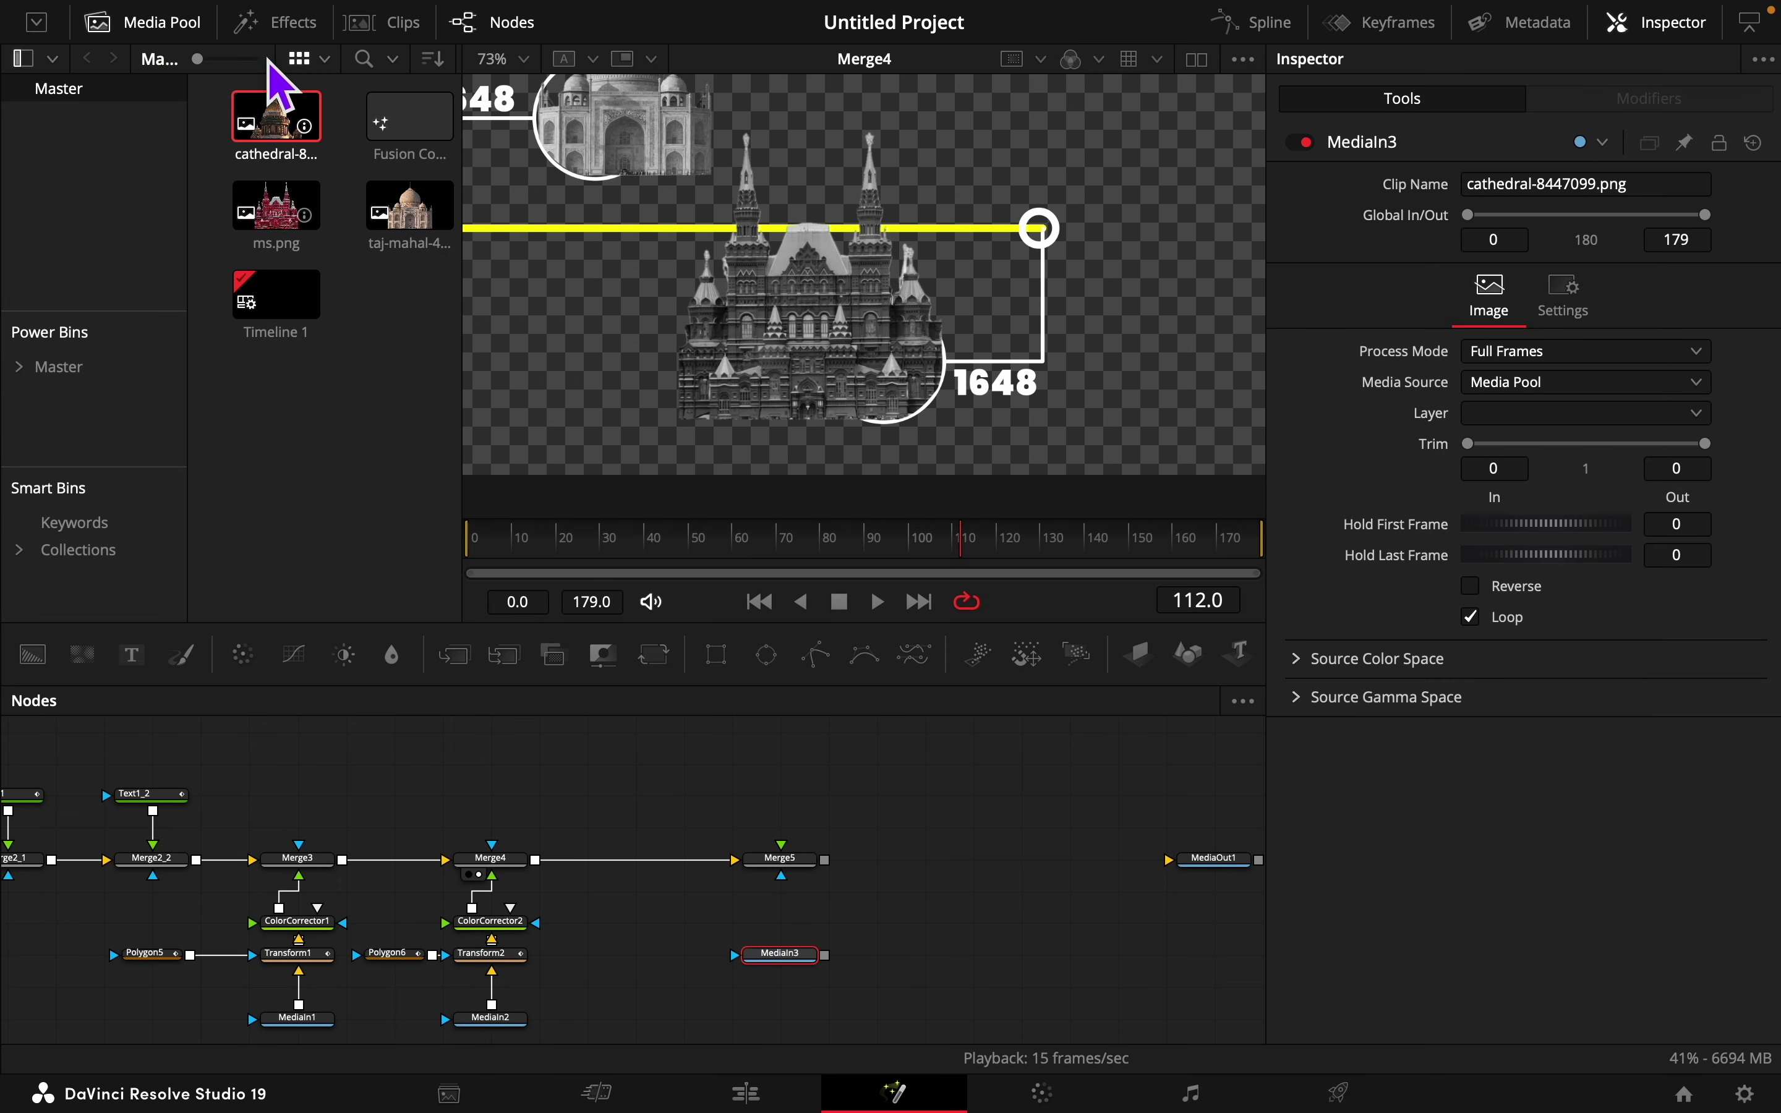
click(136, 22)
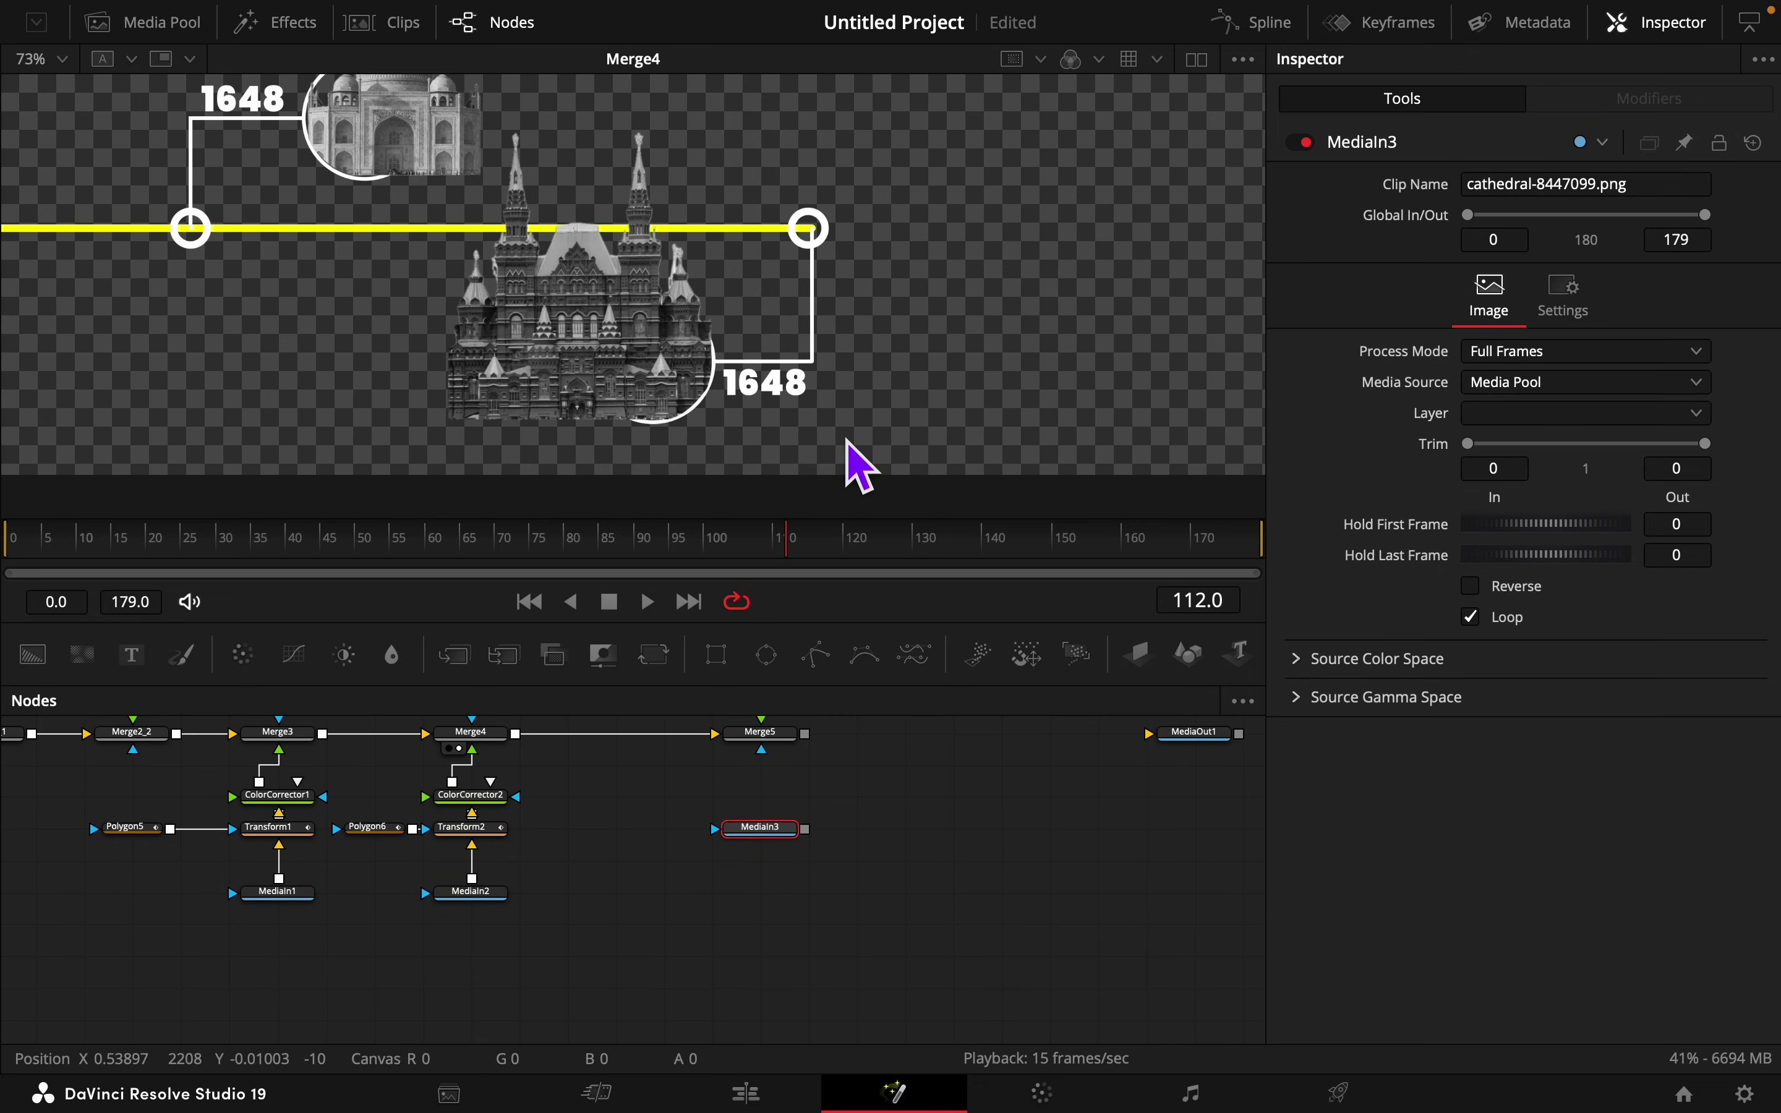
Step: At frame 165, insert a Transform node between MediaIn3 and Merge5's foreground input, and view Merge5
drag(806, 559, 1170, 565)
scroll(1049, 334, right, 10)
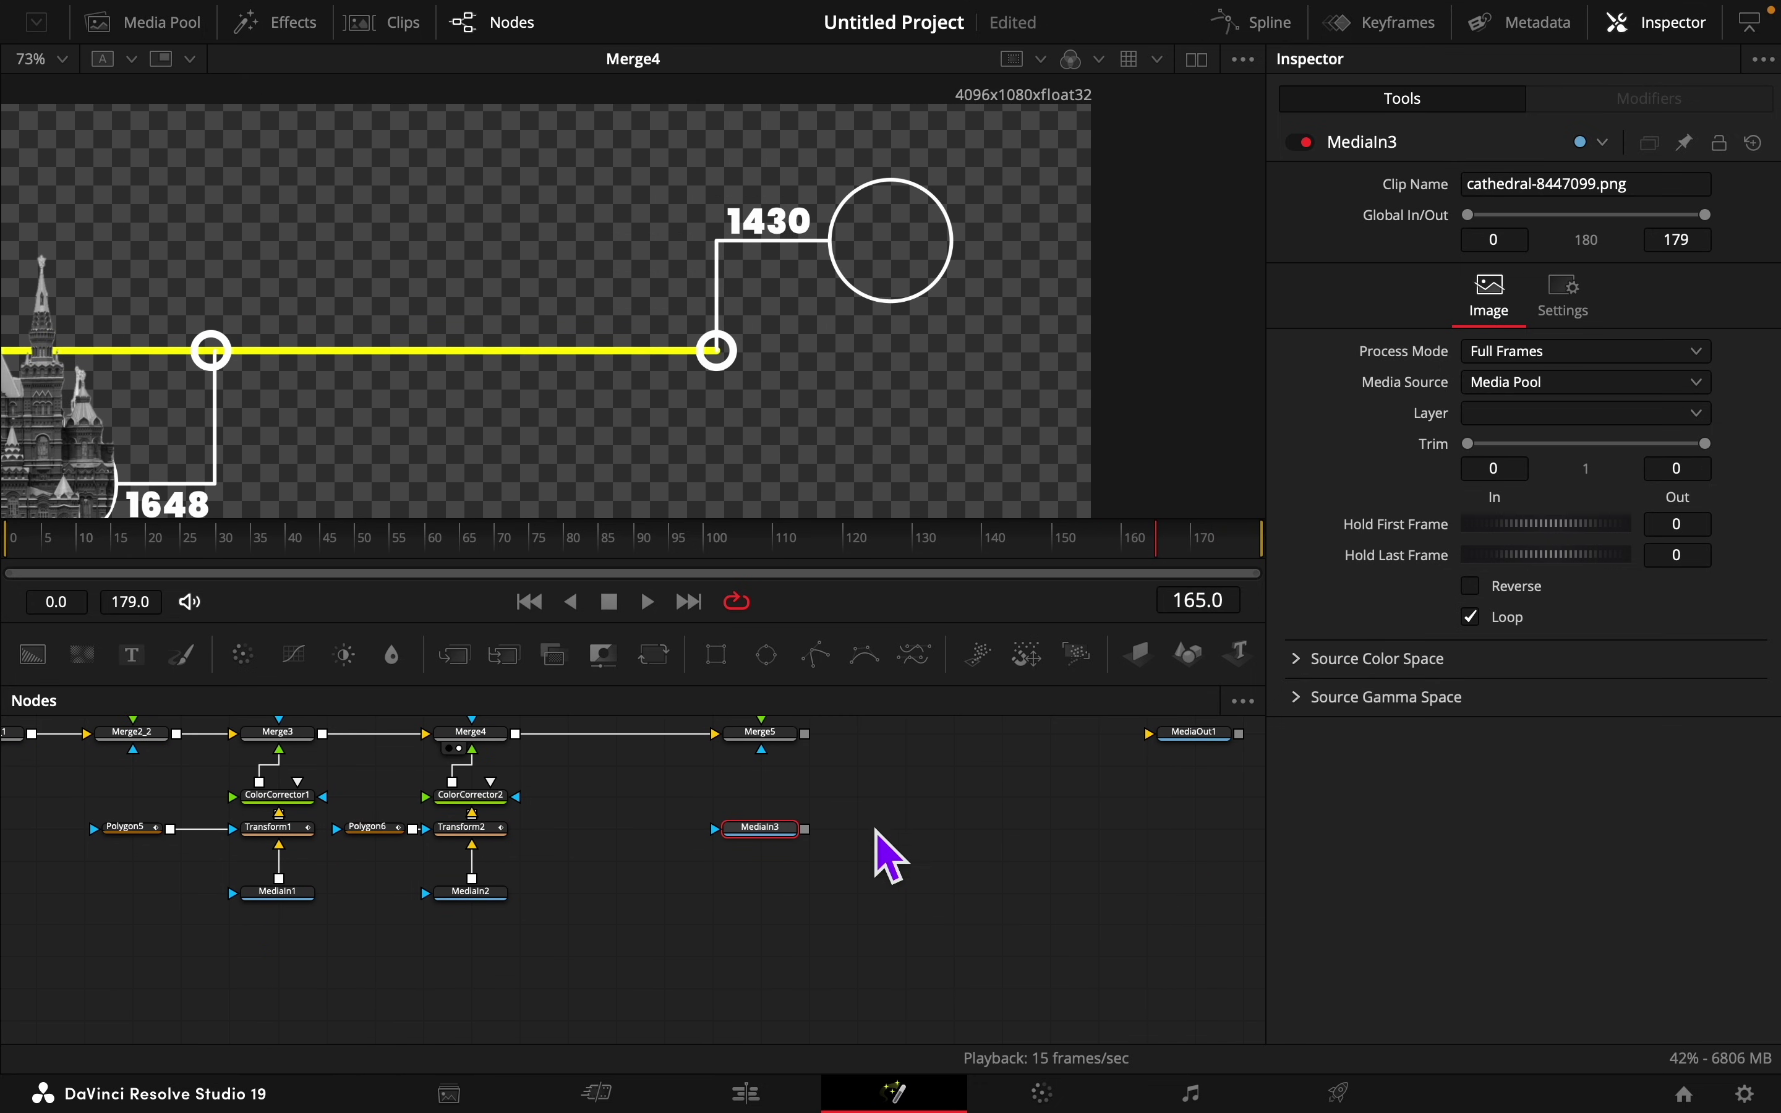
drag(784, 862, 779, 922)
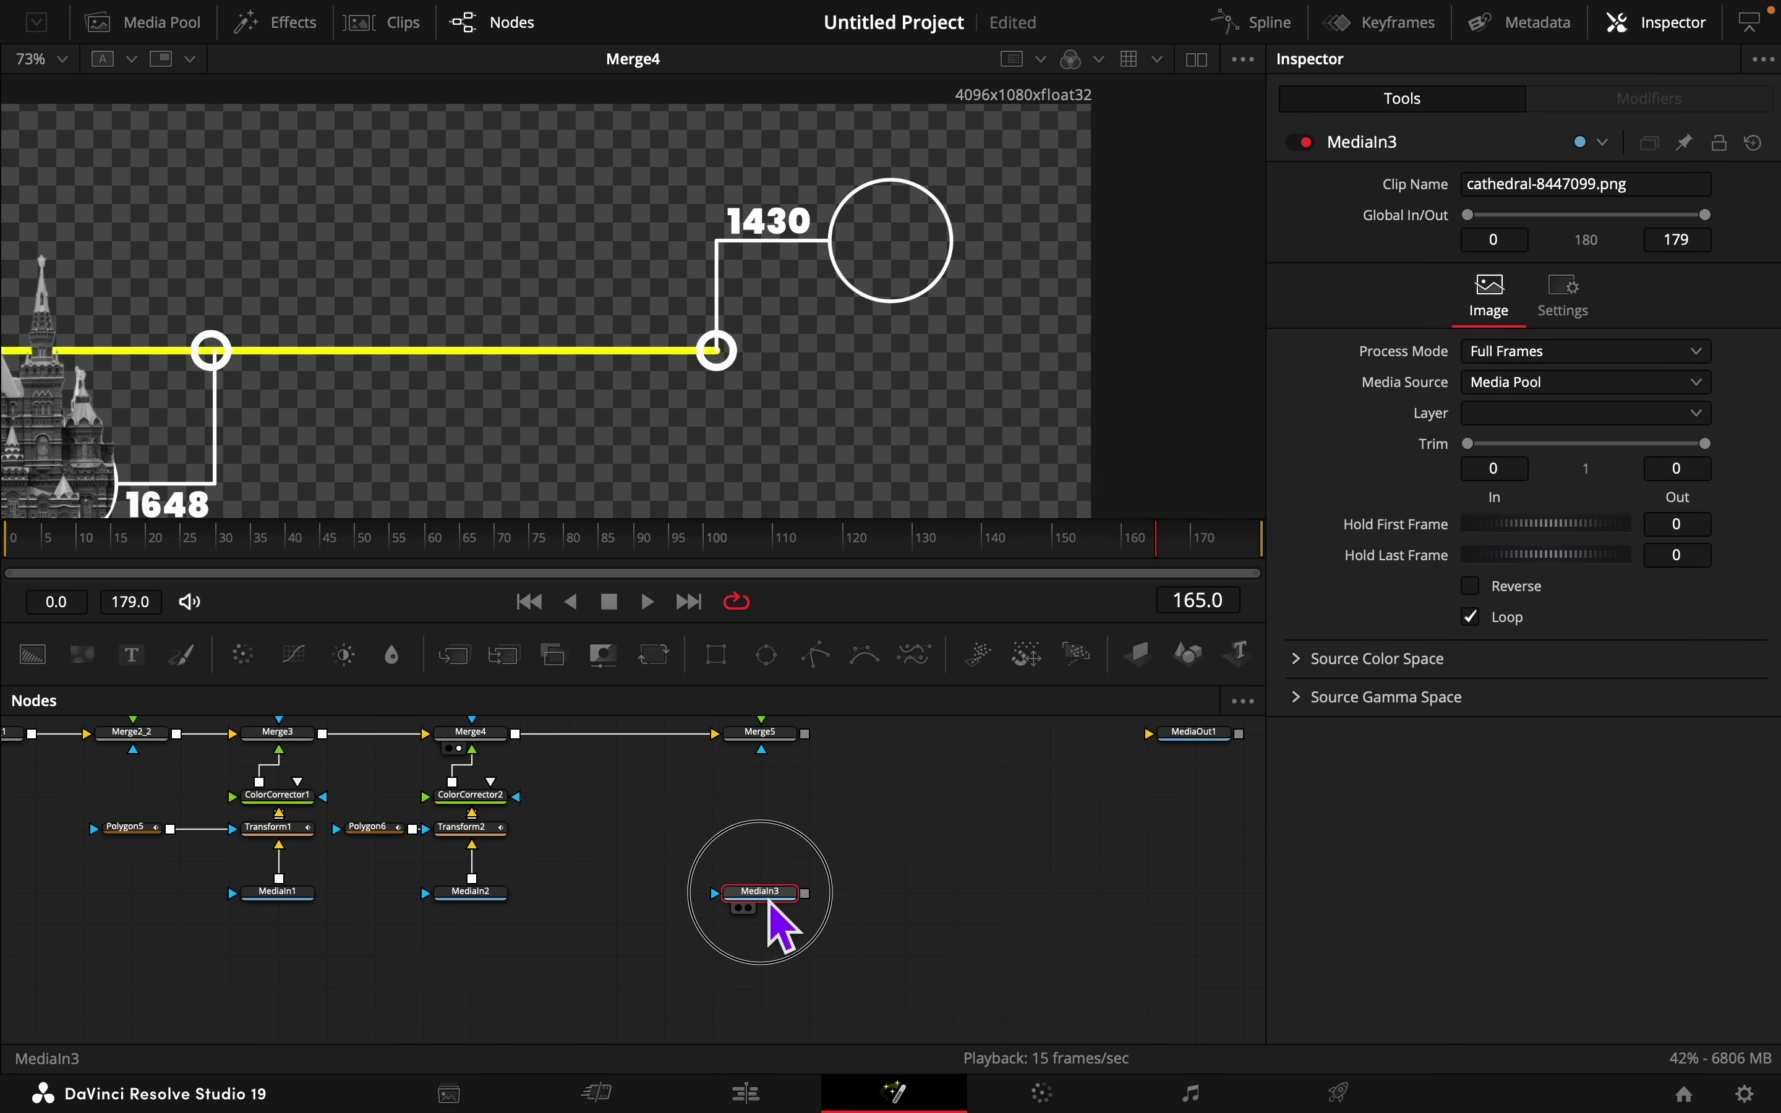
click(656, 656)
drag(890, 897, 763, 750)
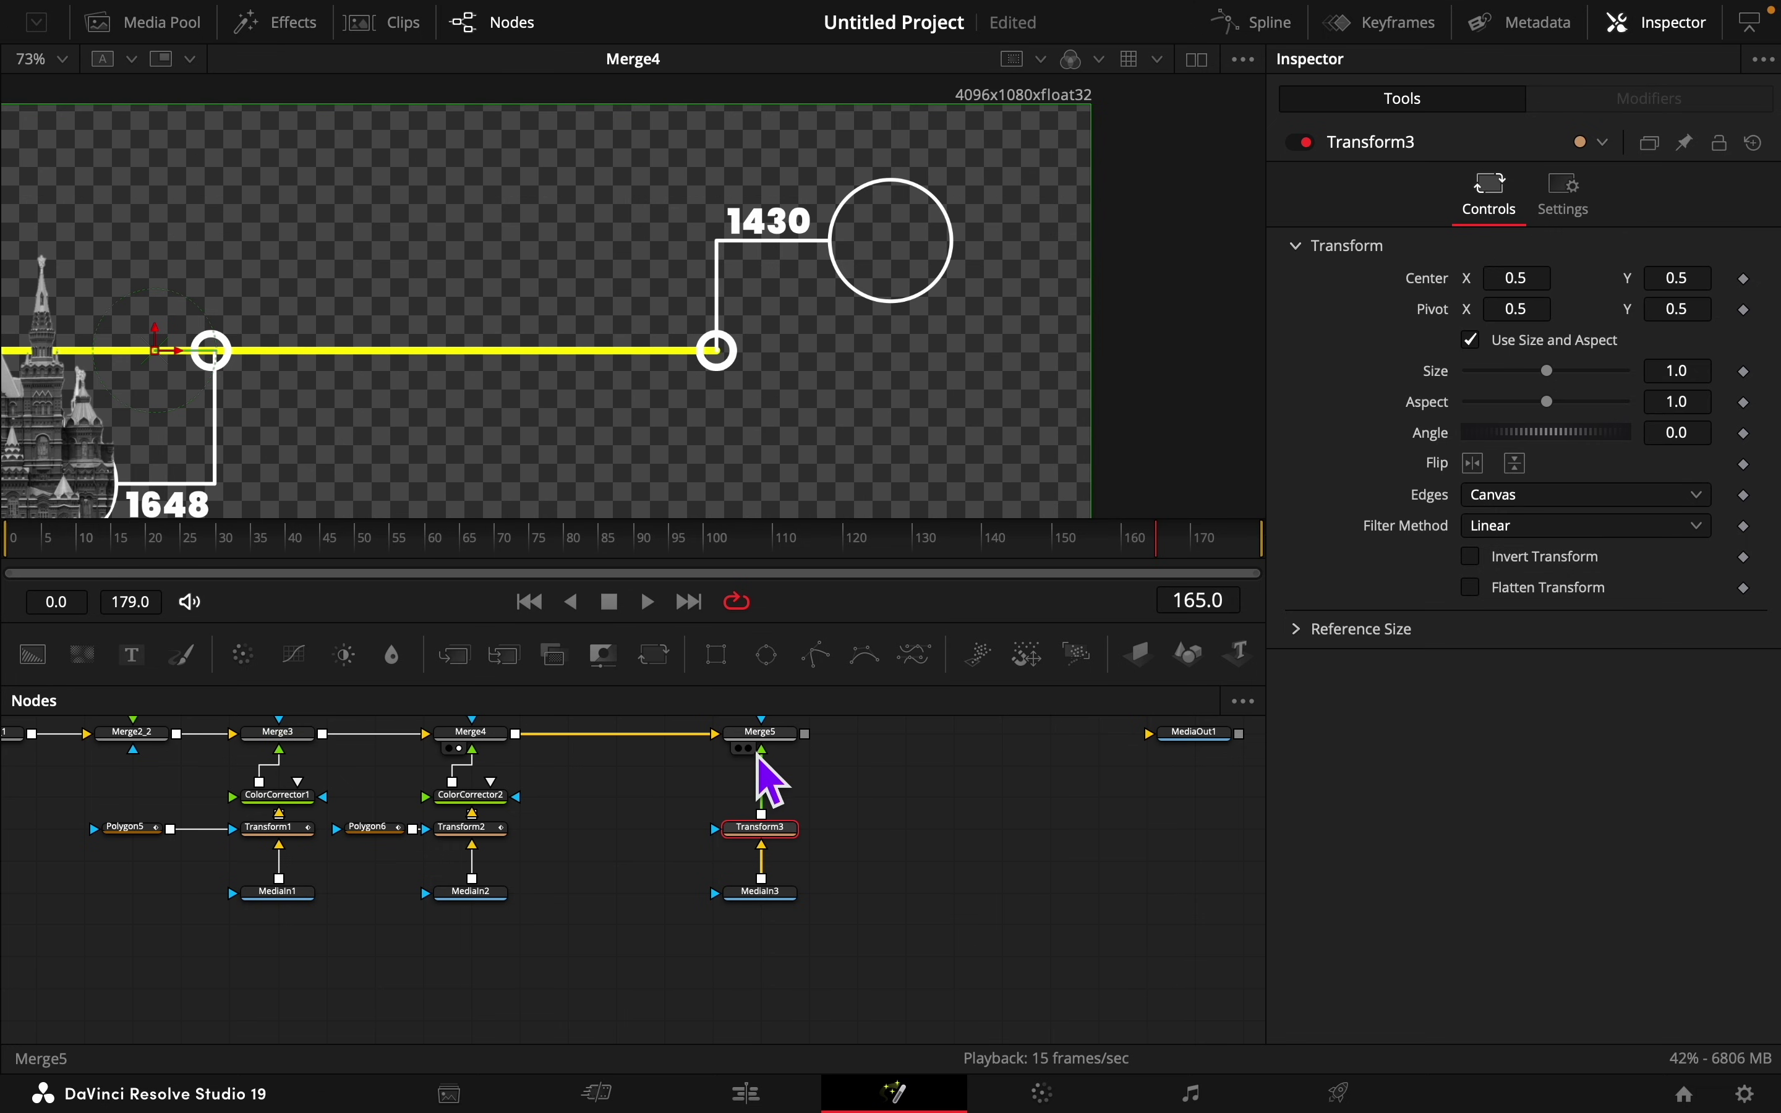
click(746, 749)
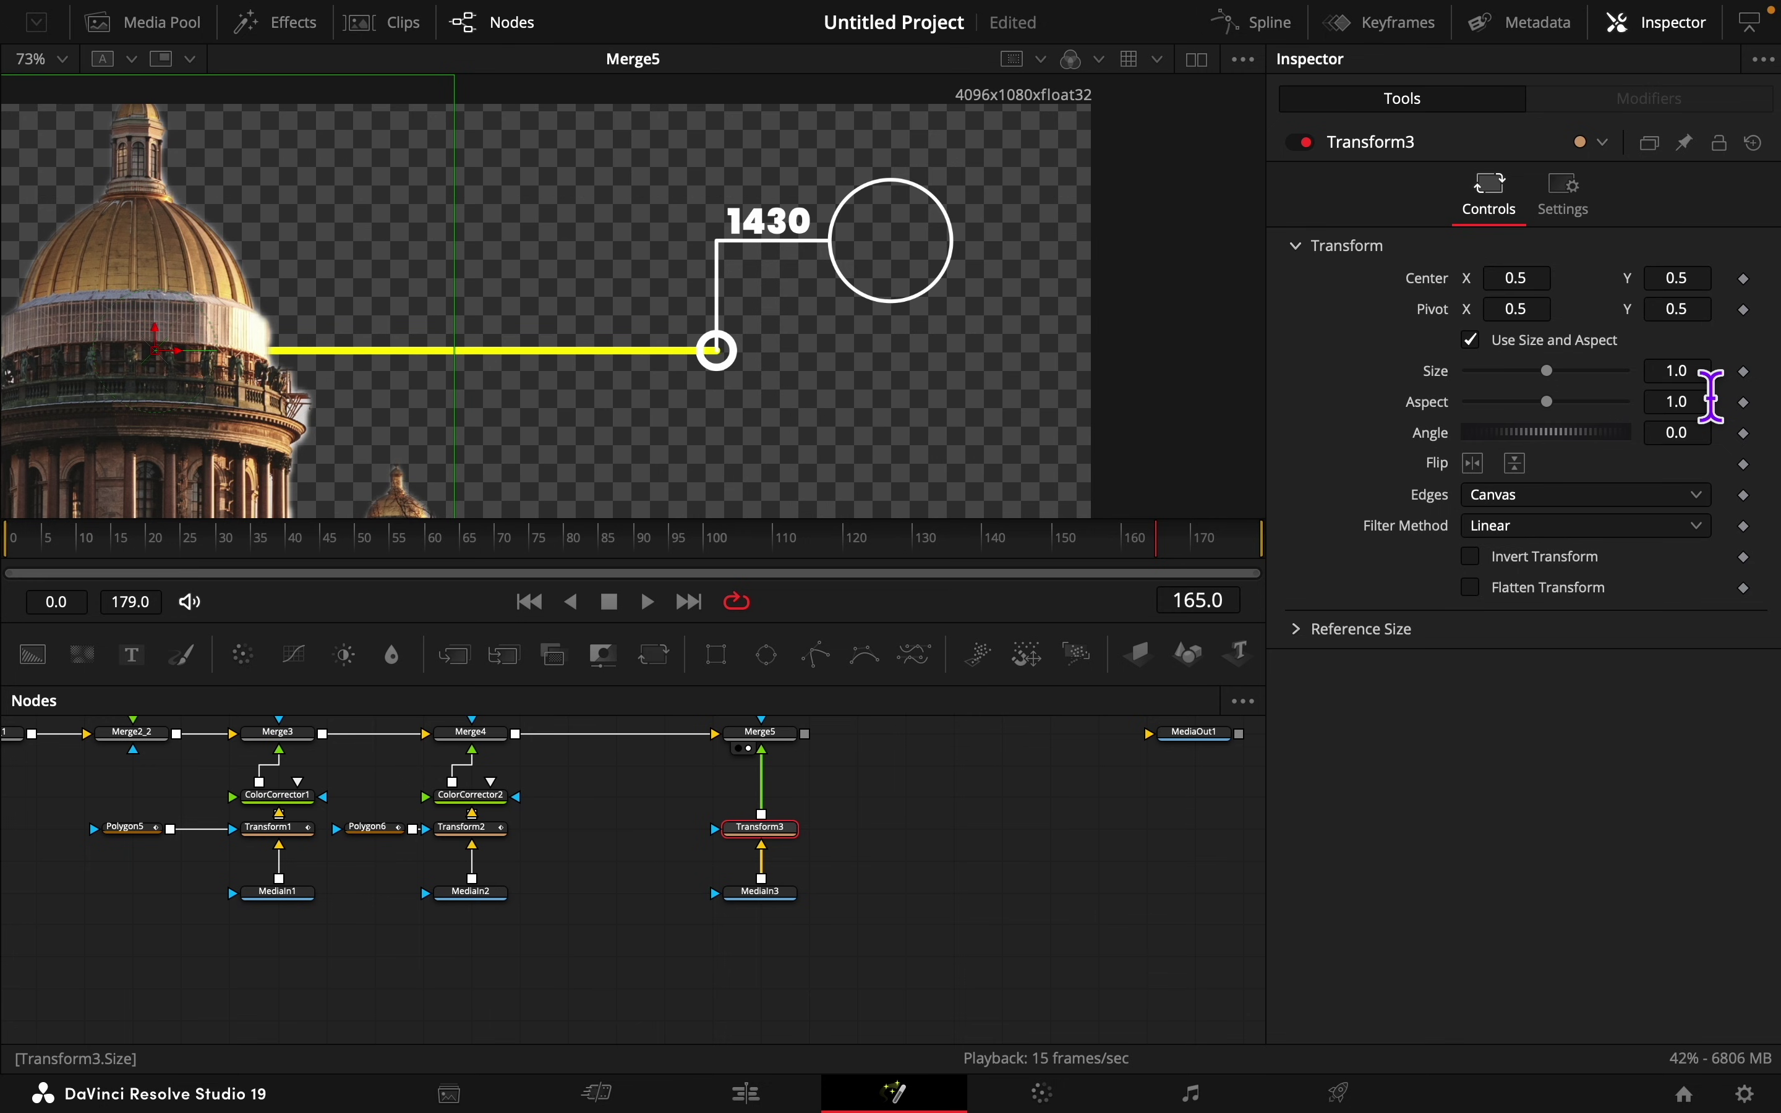
Step: Set Transform3's size to 0.34 and its center to X 1.78, Y 0.76
click(1695, 372)
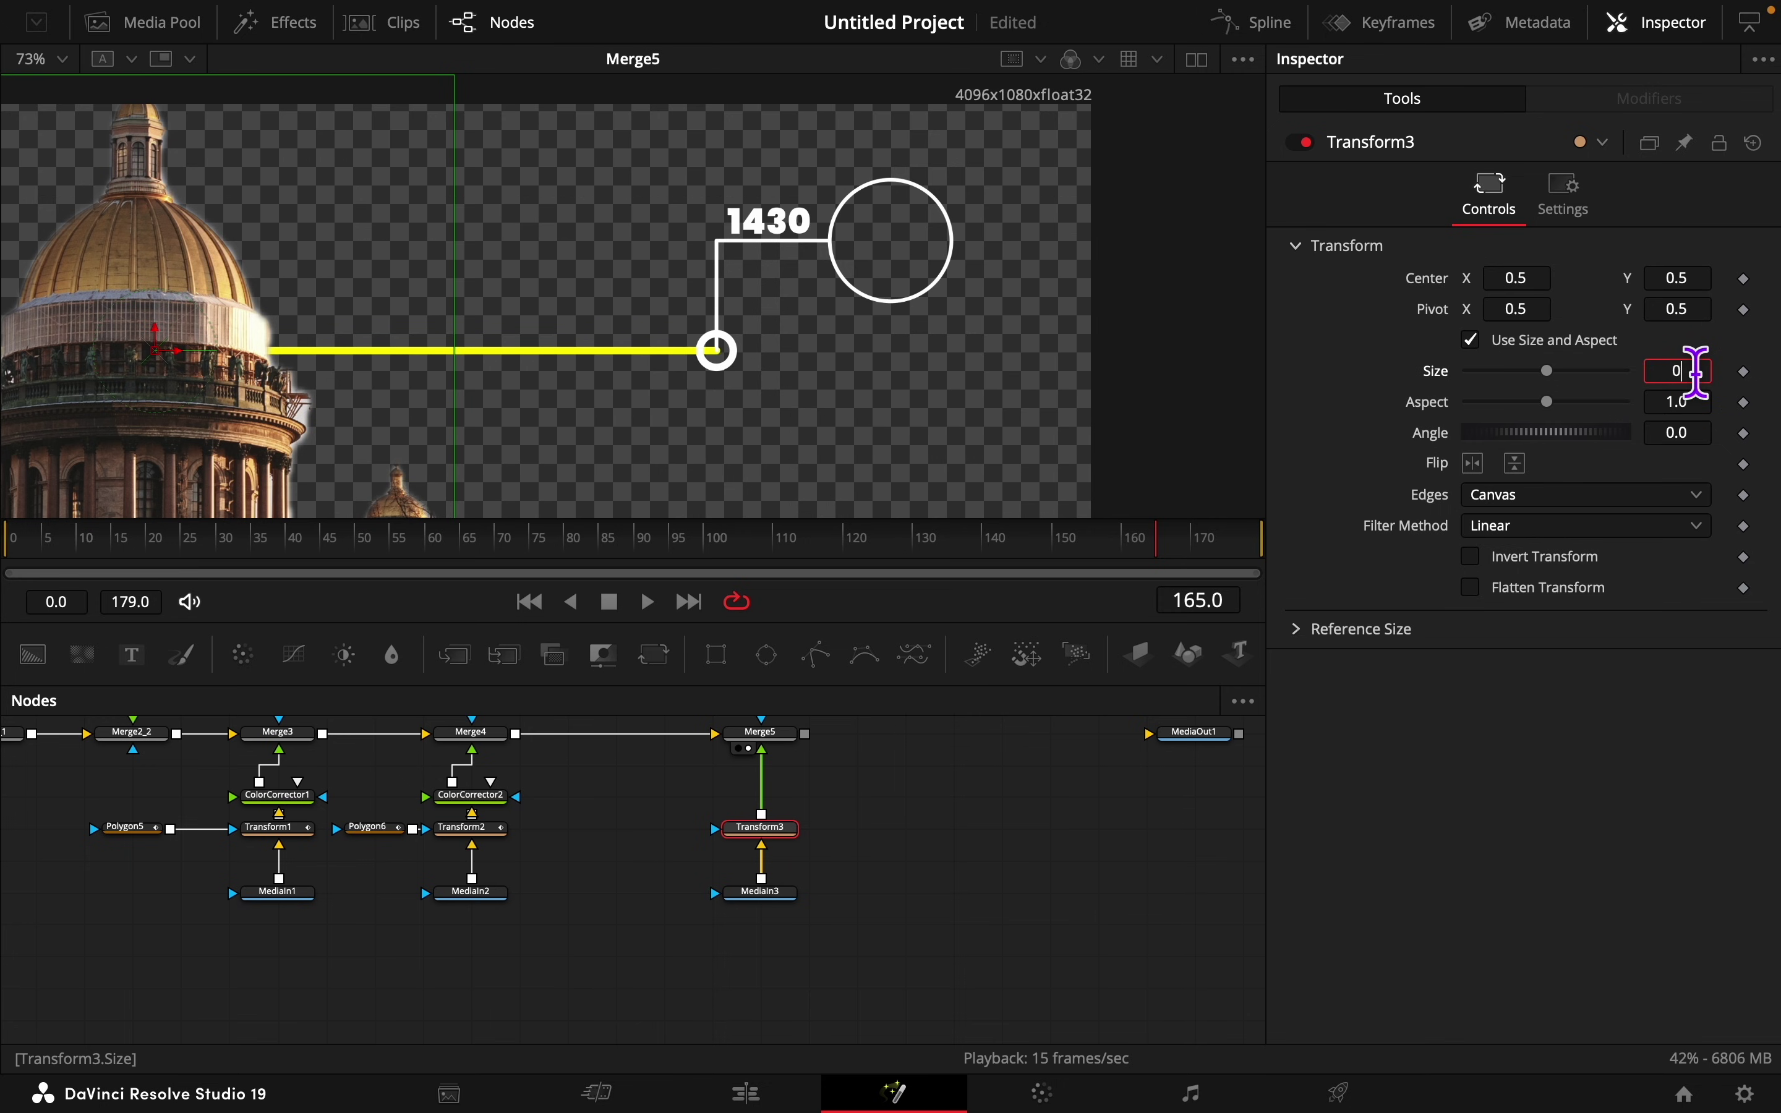
key(Tab)
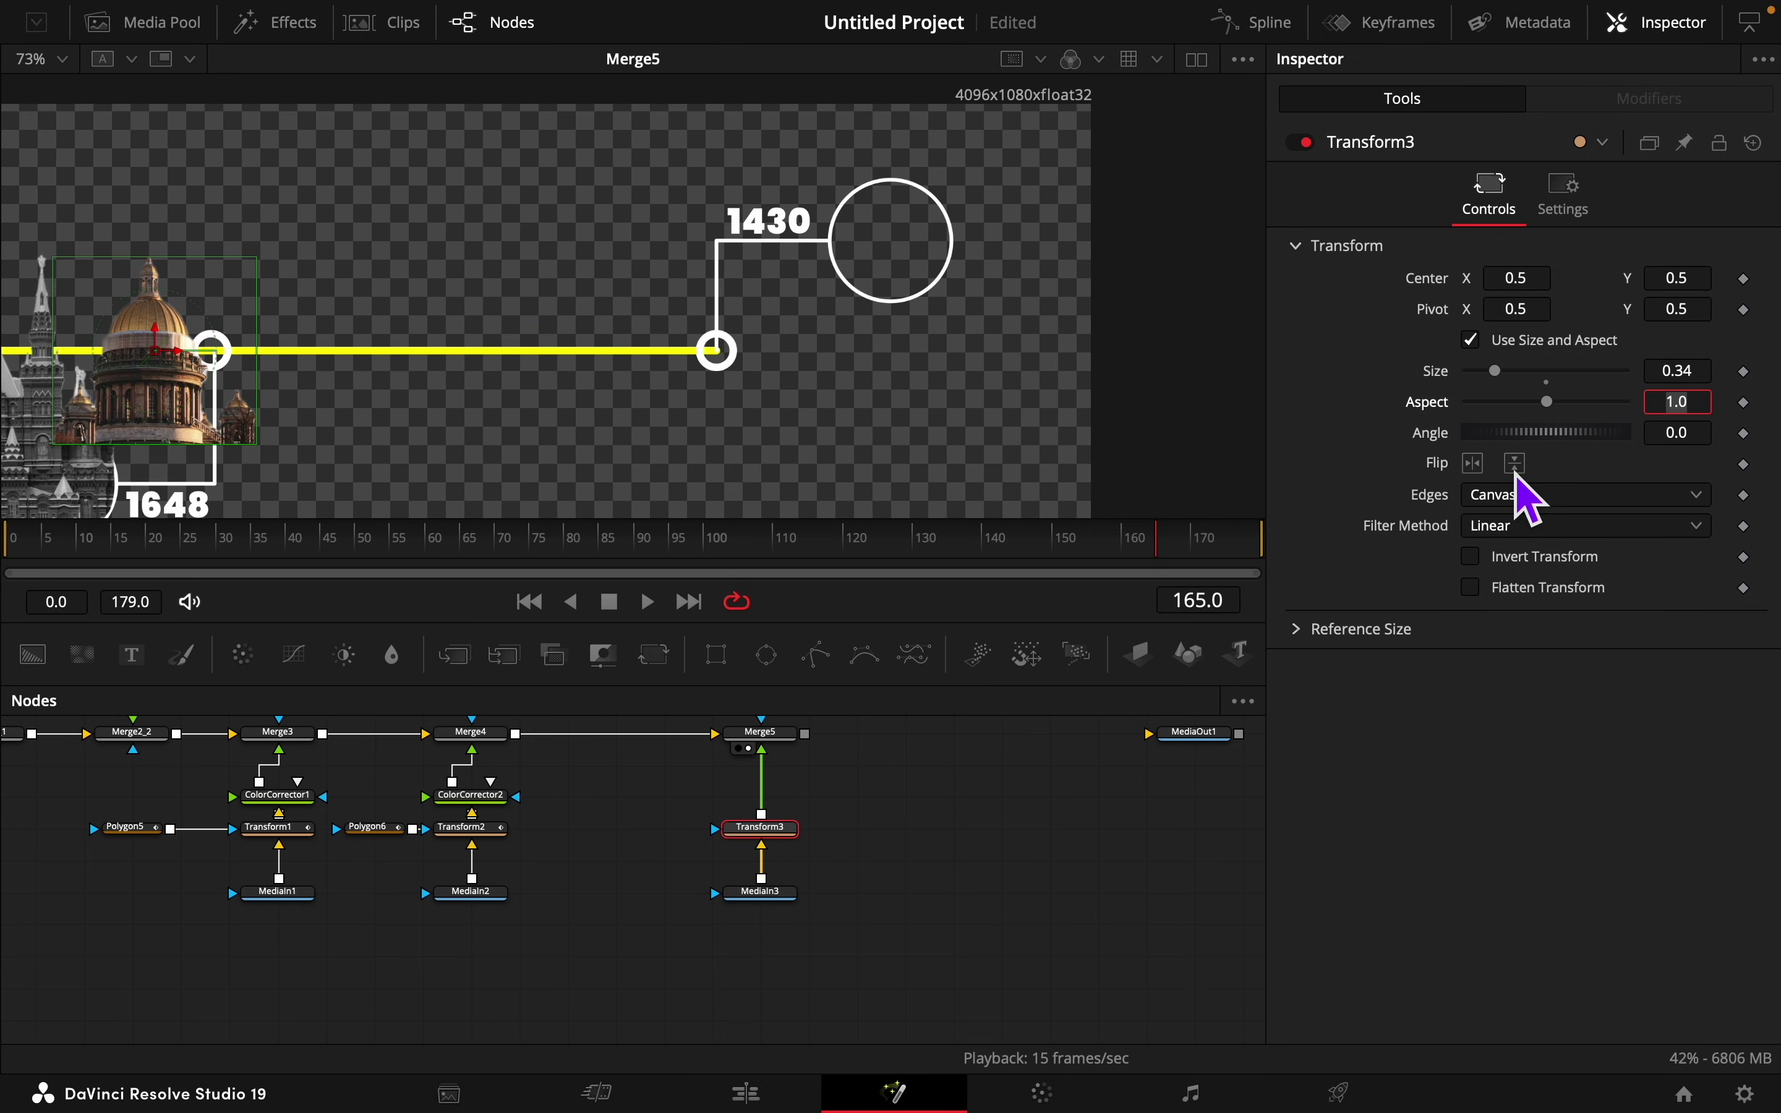
click(1532, 277)
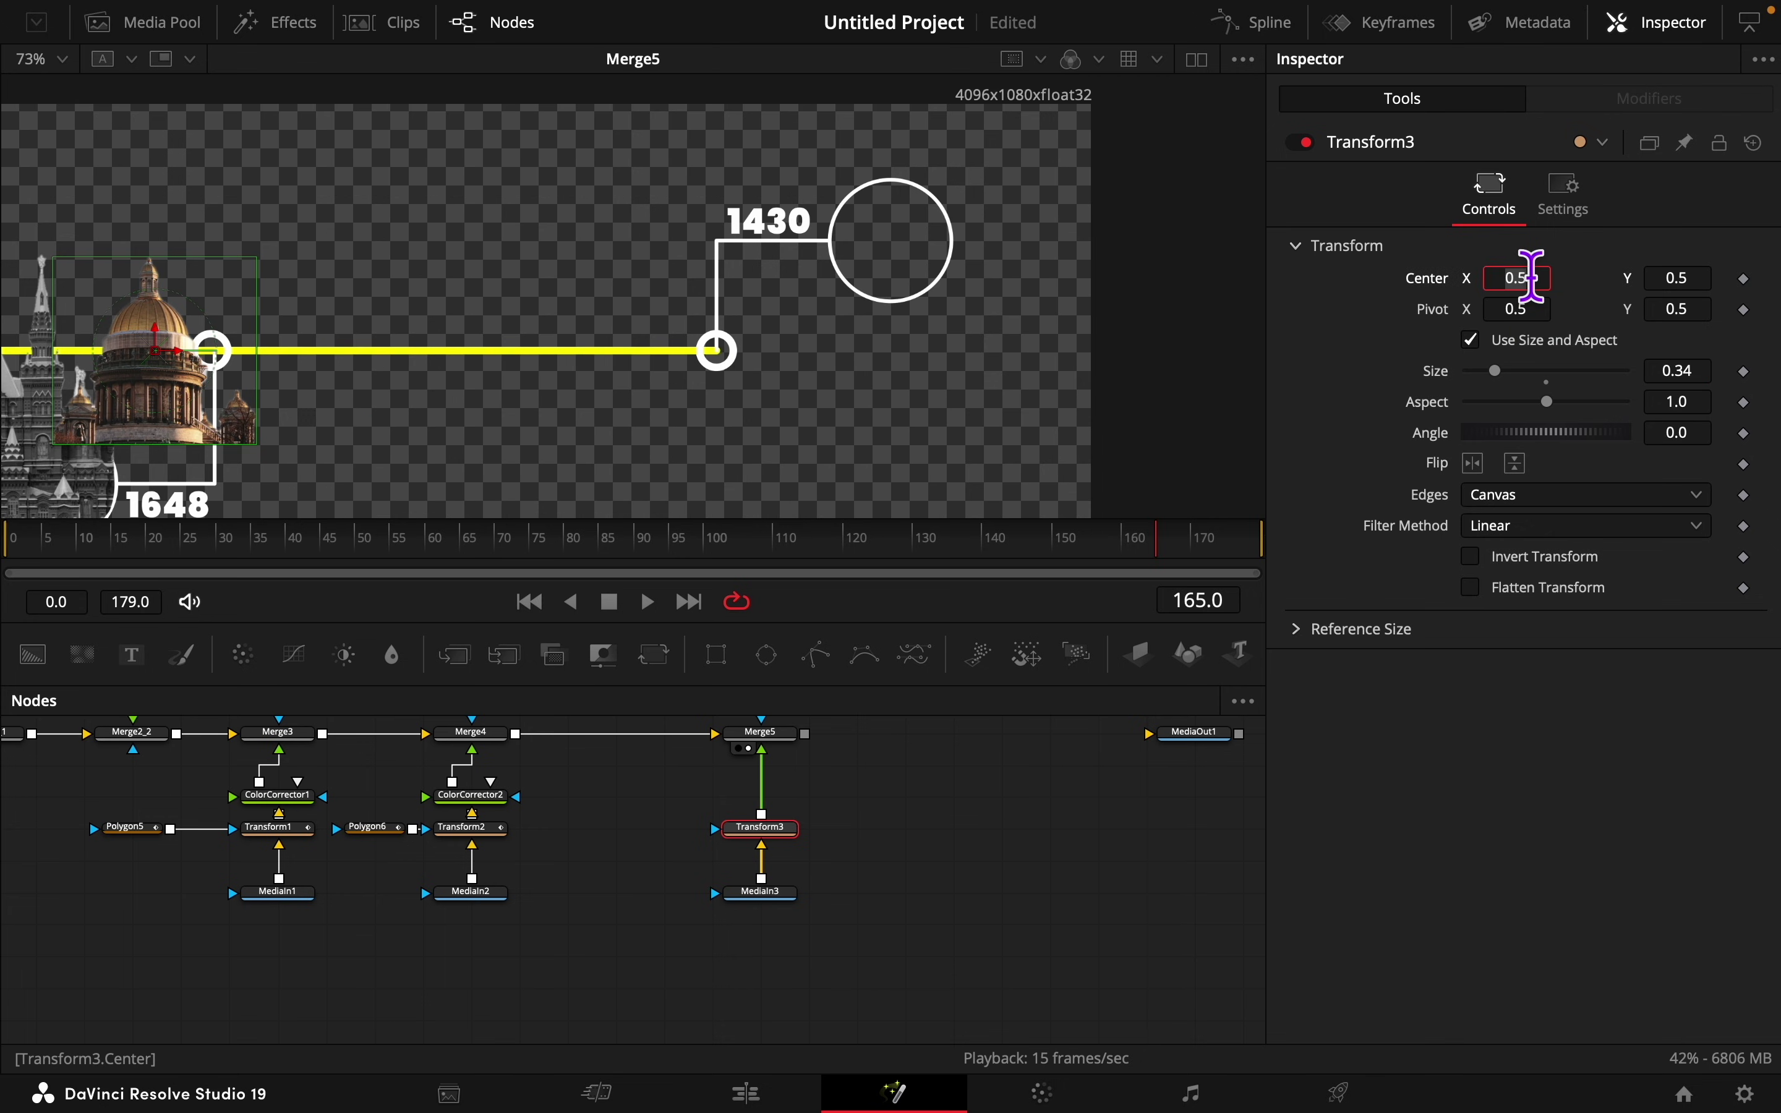
text(1.78)
key(Tab)
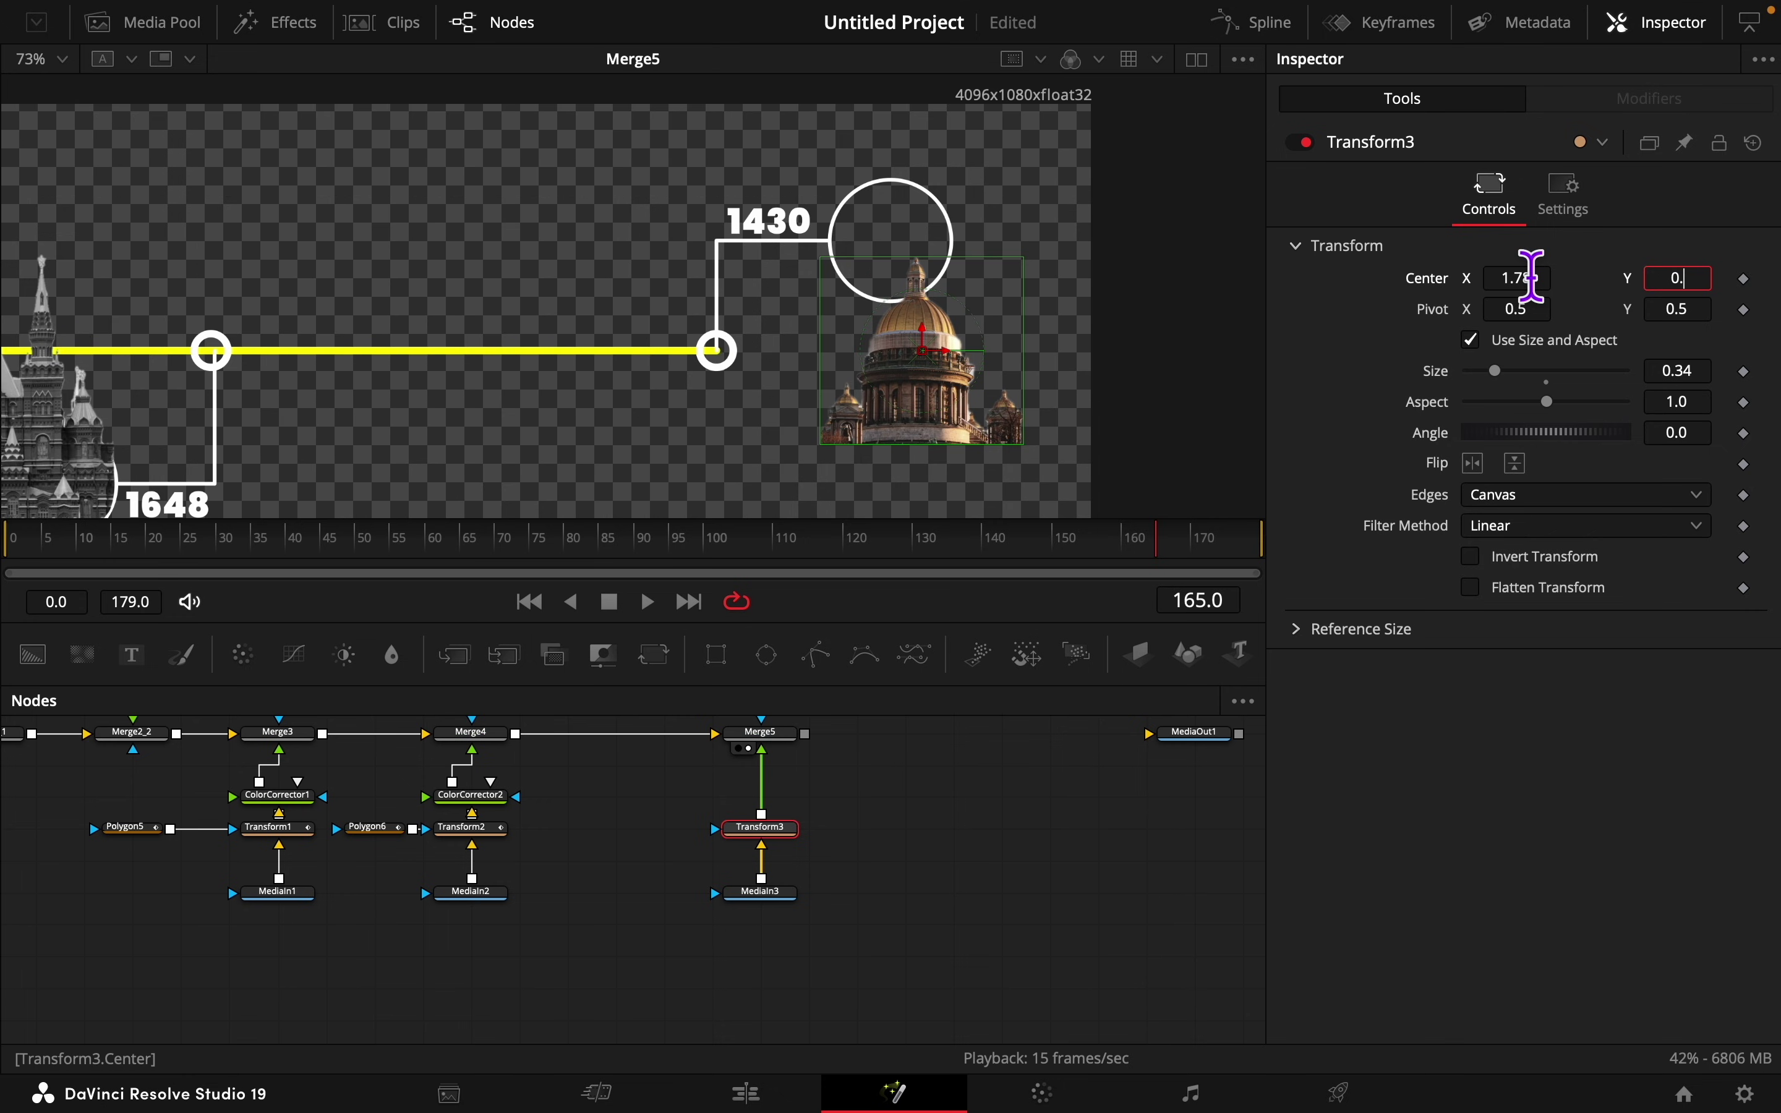
key(Tab)
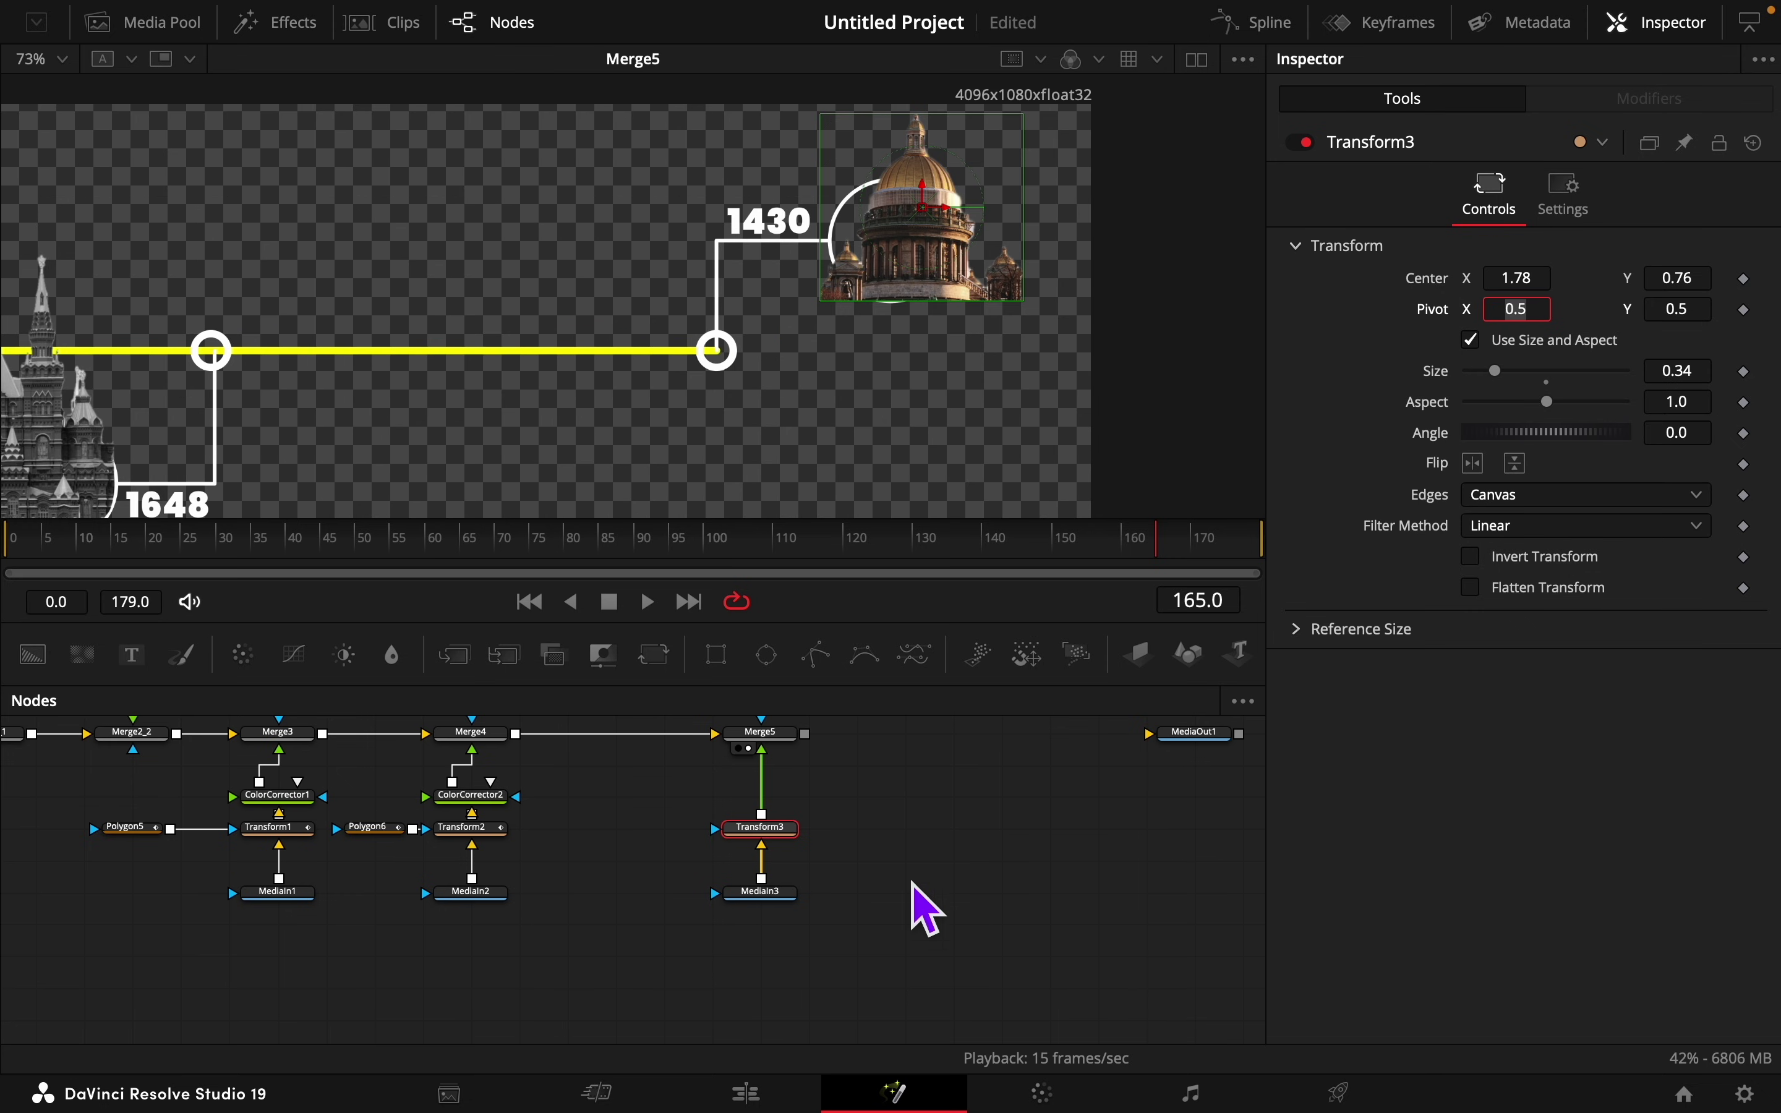
Step: Add a Polygon mask to Transform3 and enable Multiply by Mask
drag(817, 662, 765, 839)
click(762, 827)
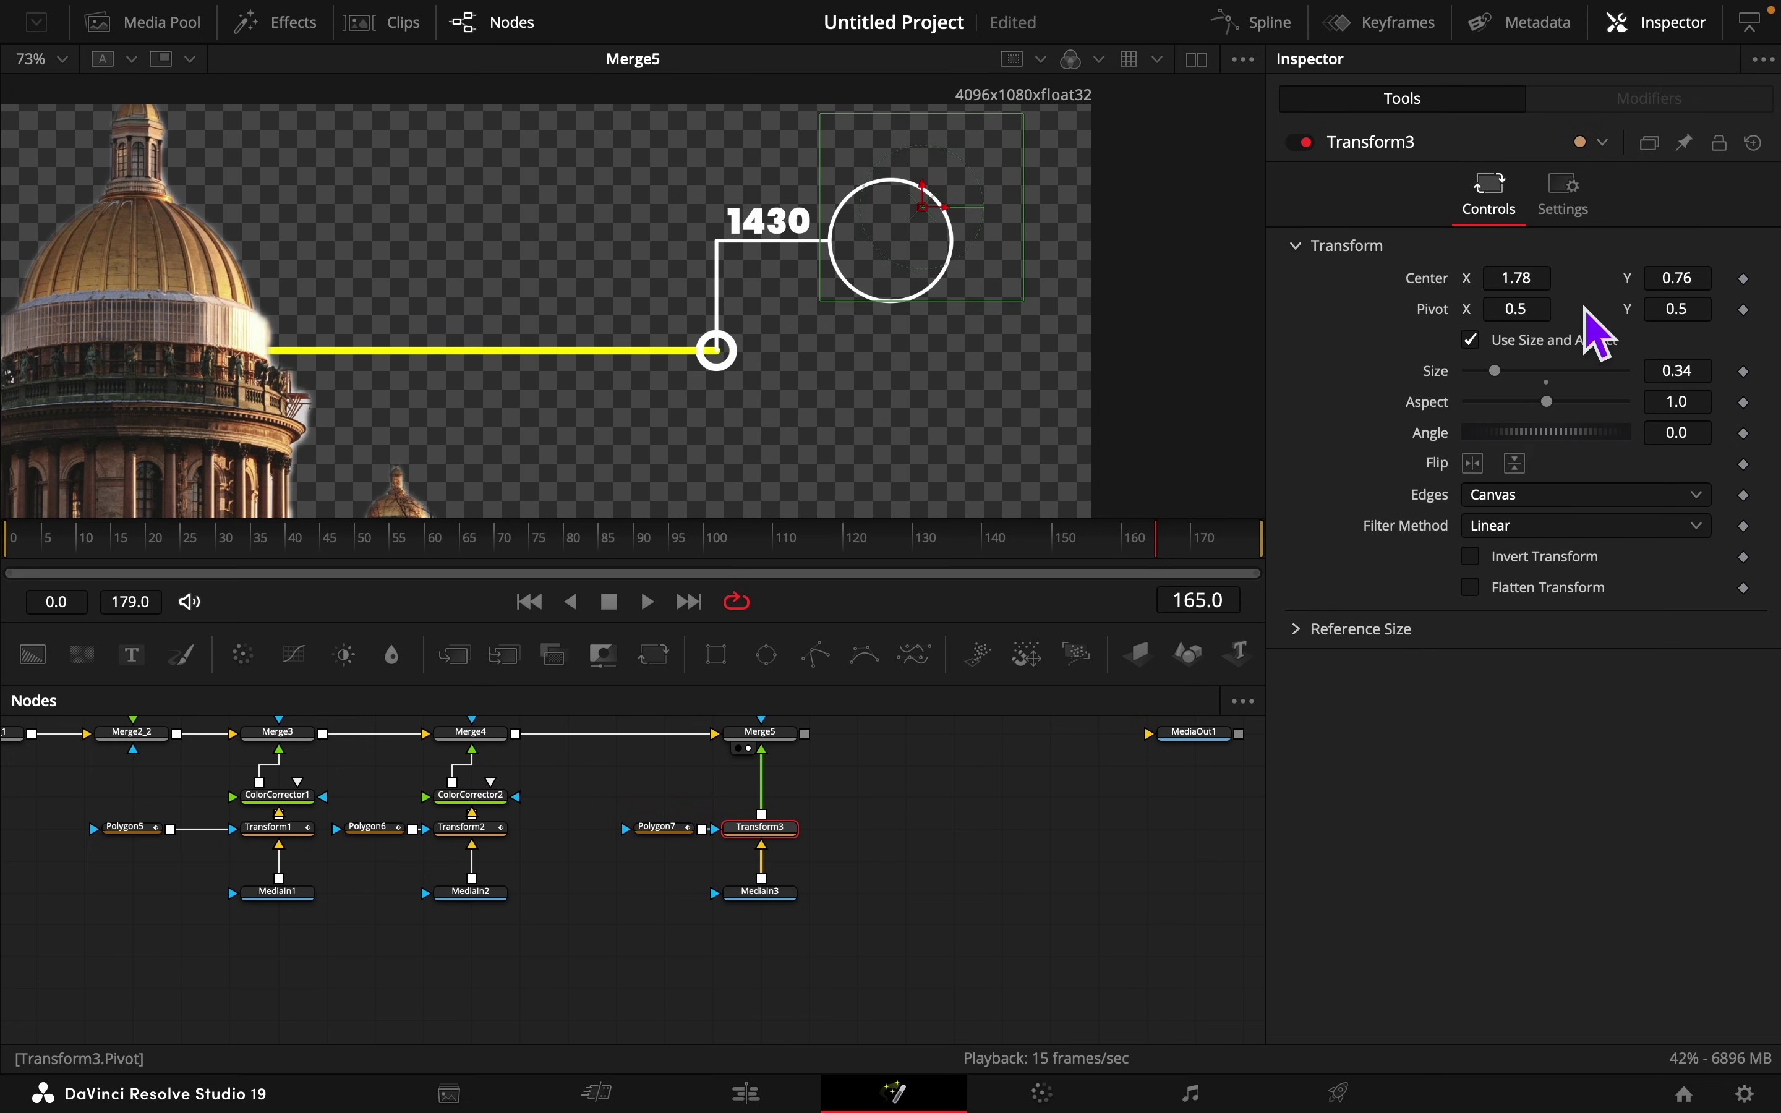
click(1562, 209)
click(1479, 391)
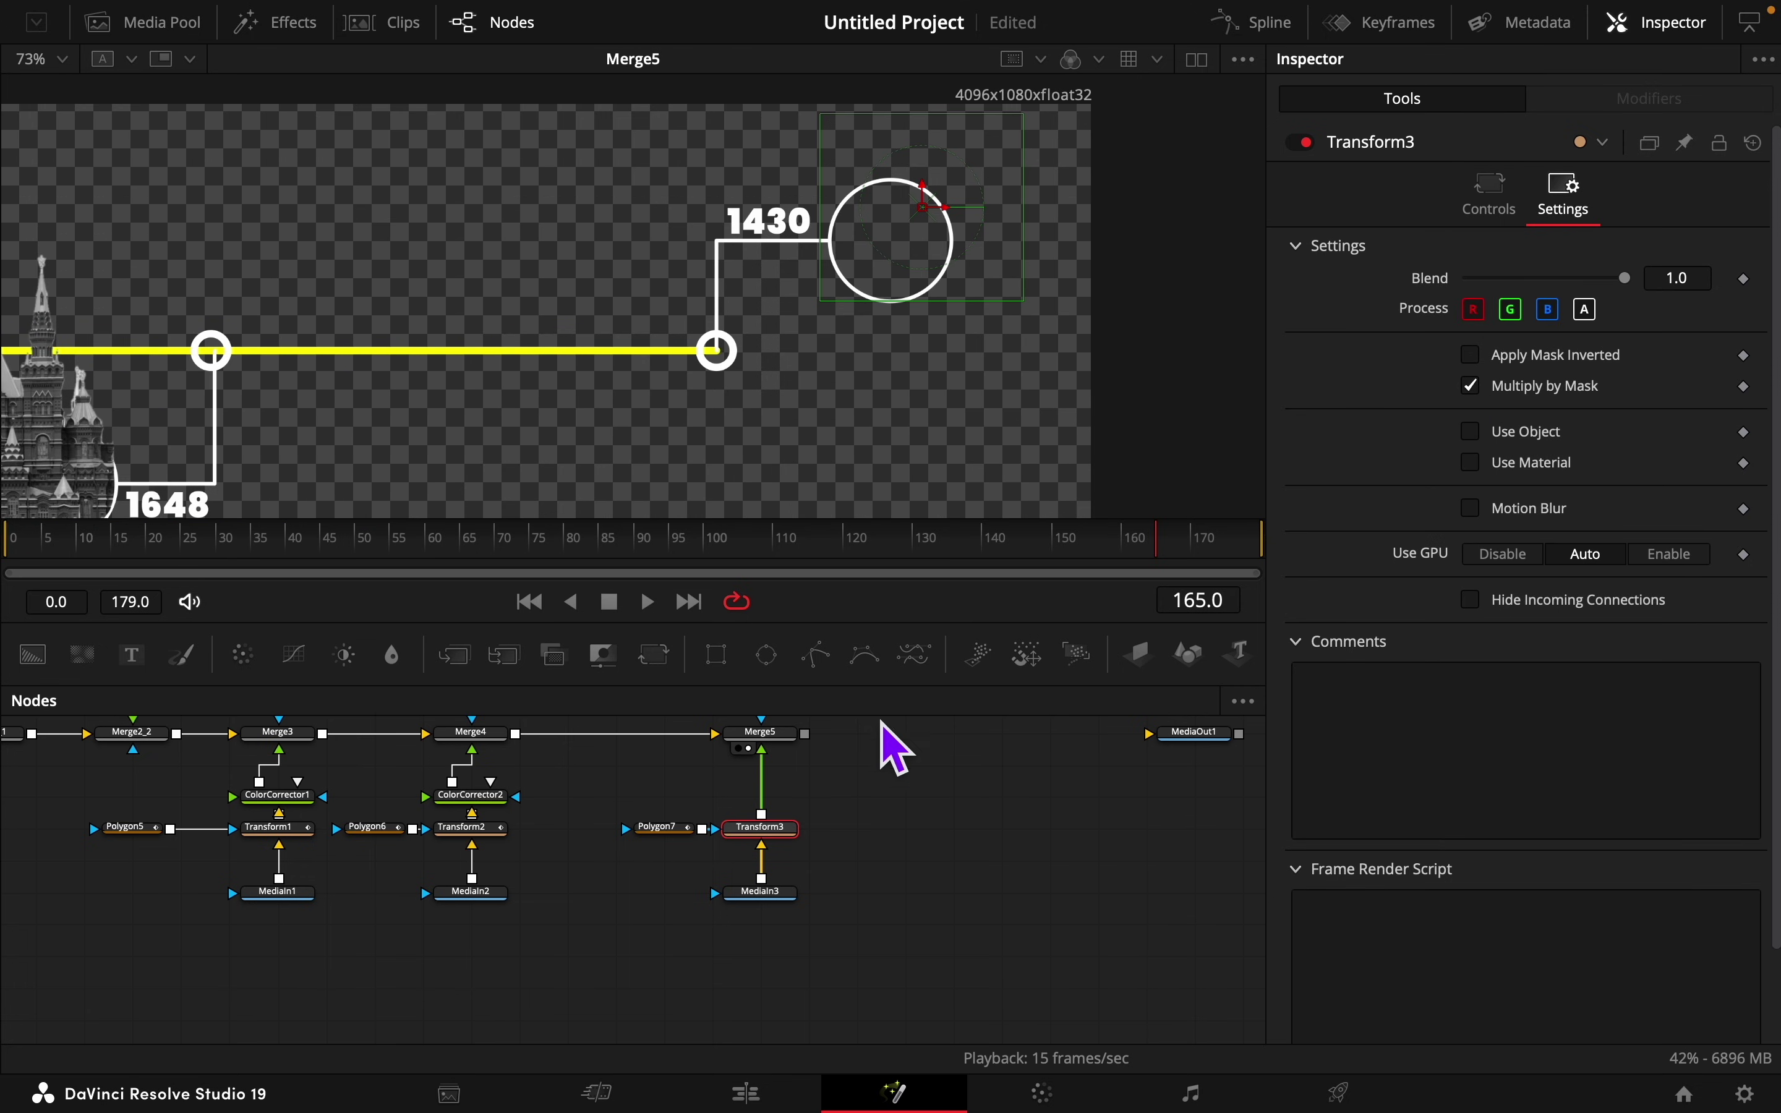
Step: Draw Polygon7's closed mask around the cathedral, following the lower-left arc of the 1430 circle and extending above and to the right of it
click(659, 828)
scroll(857, 357, up, 3)
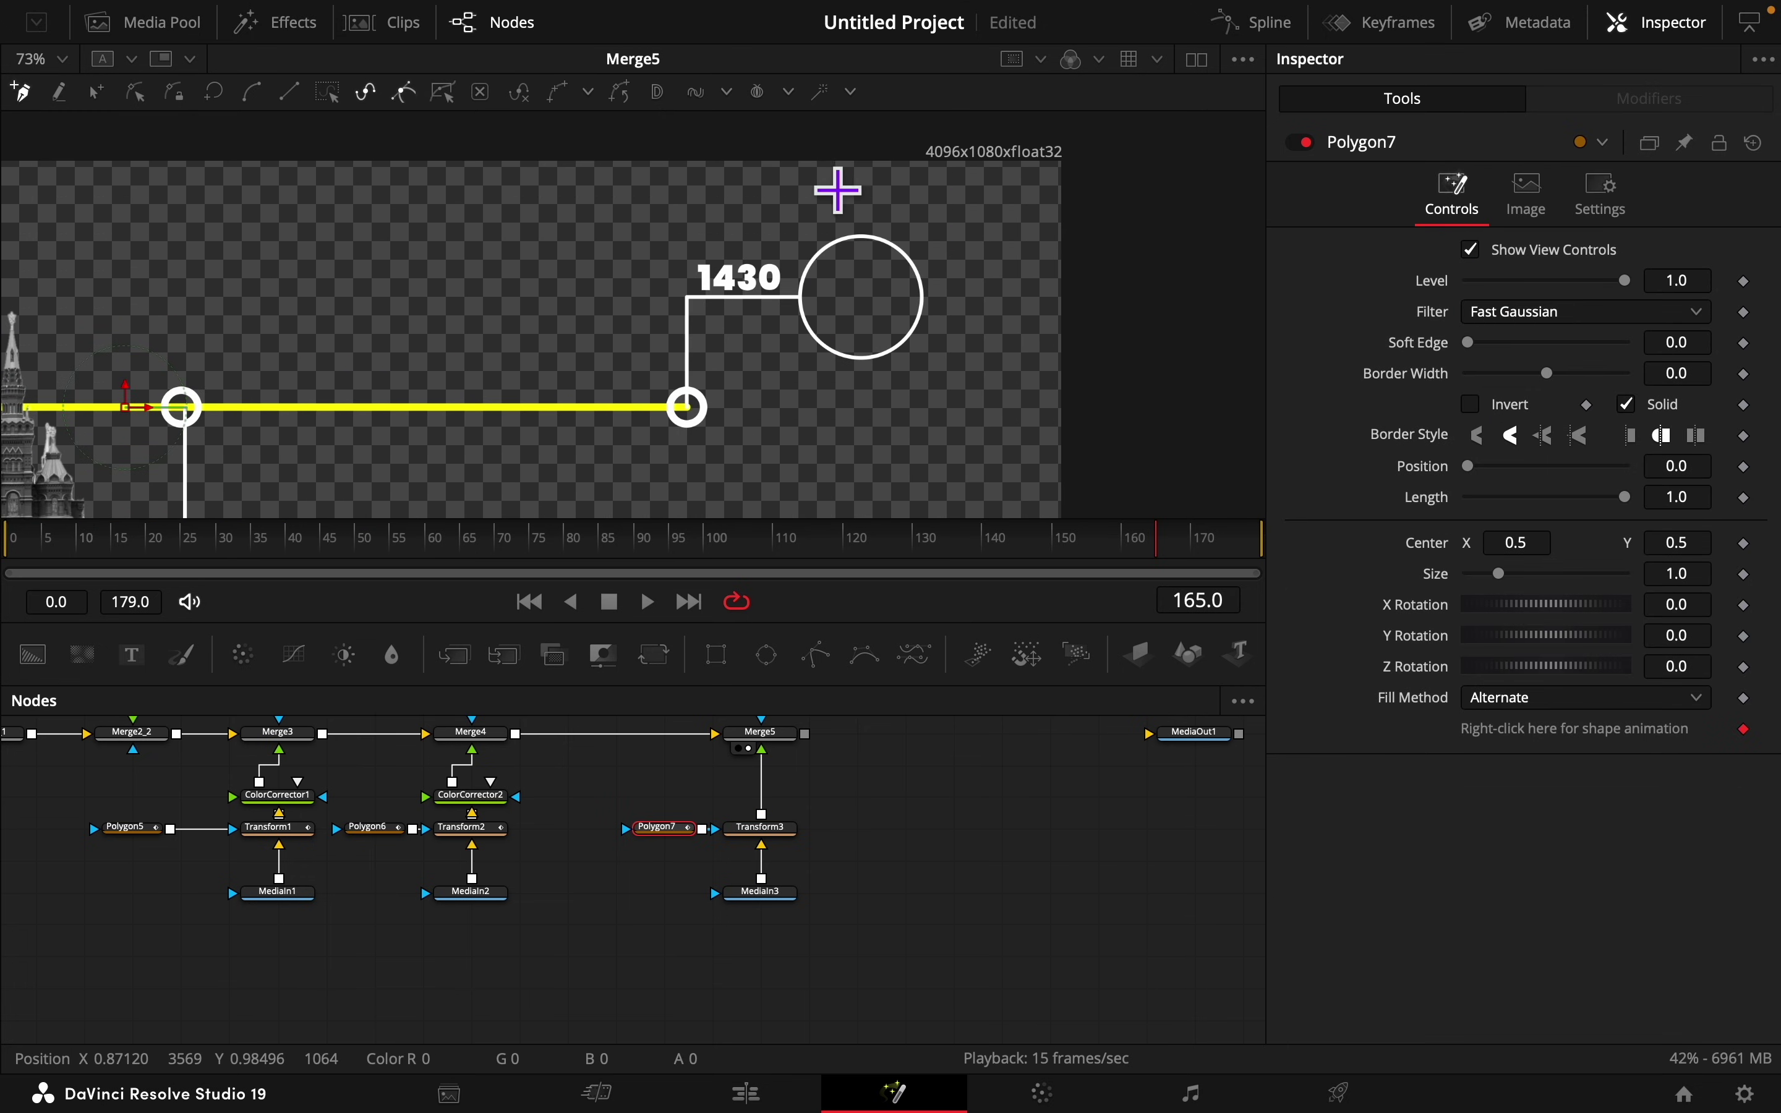
drag(813, 164, 874, 164)
click(805, 296)
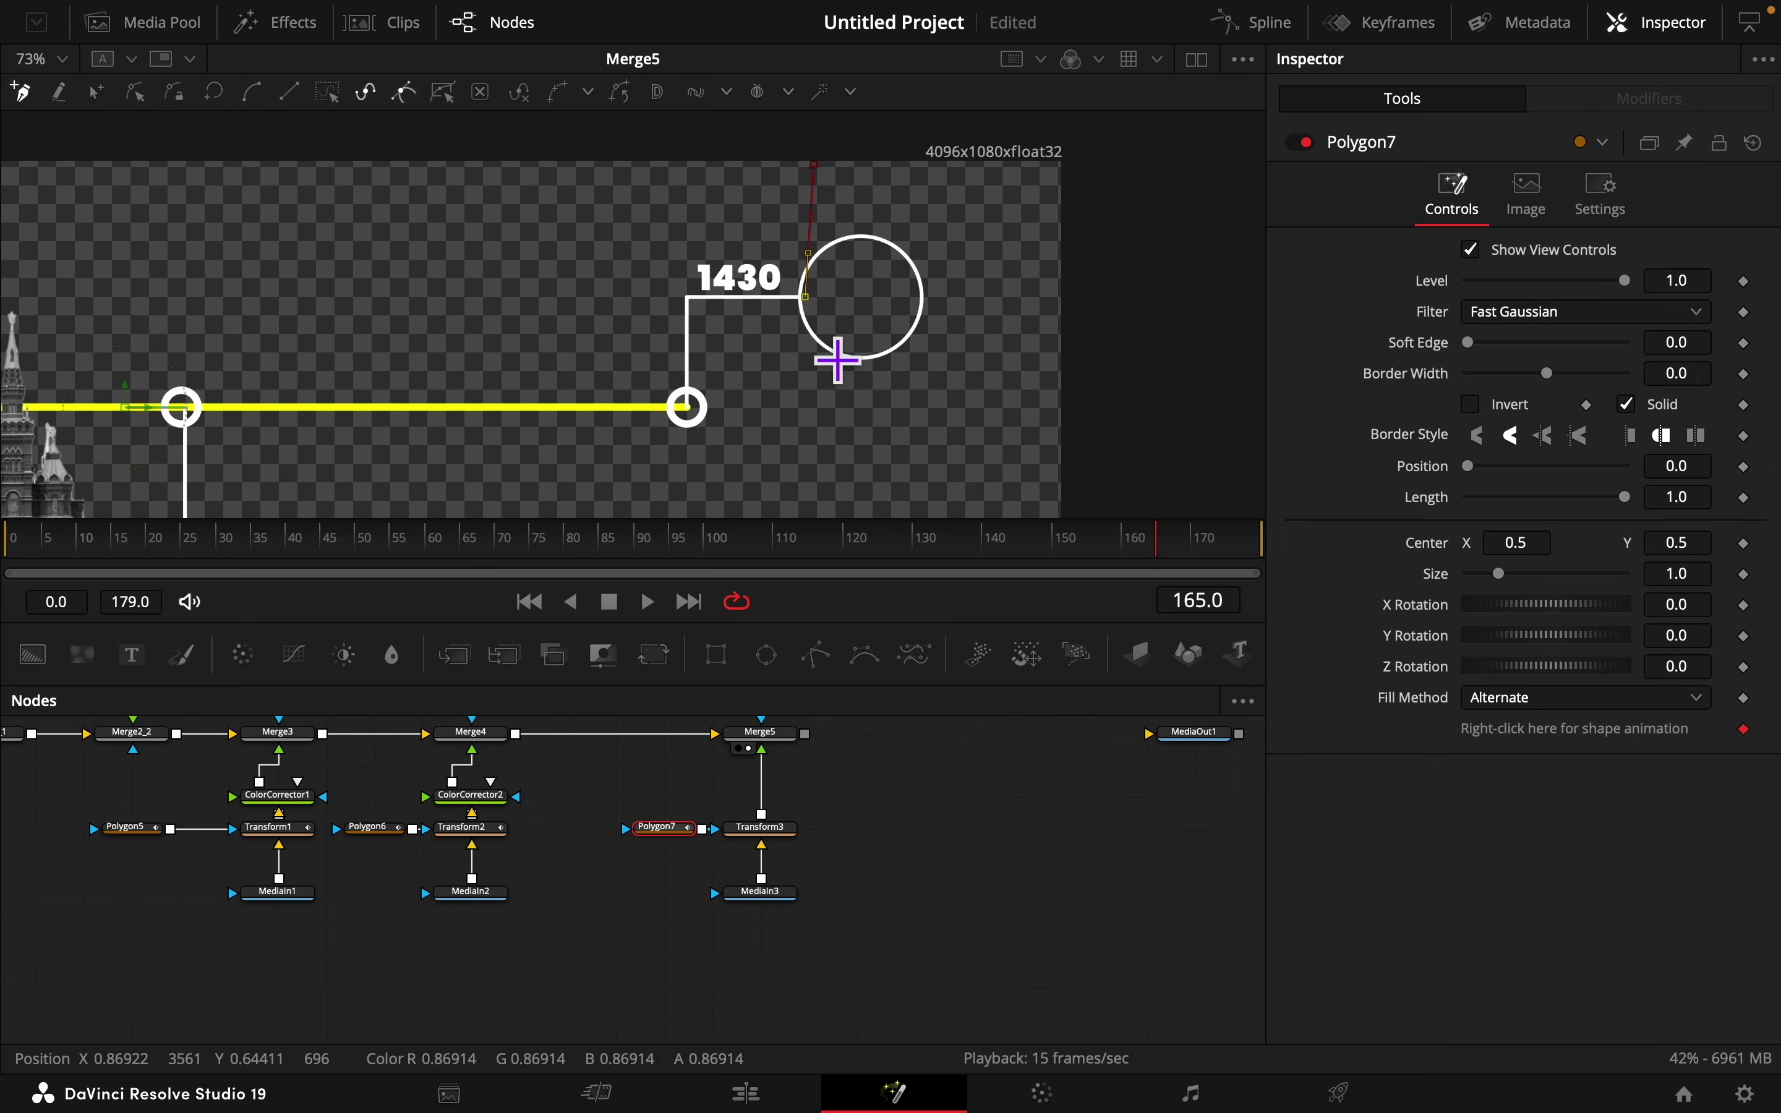
click(821, 343)
click(862, 359)
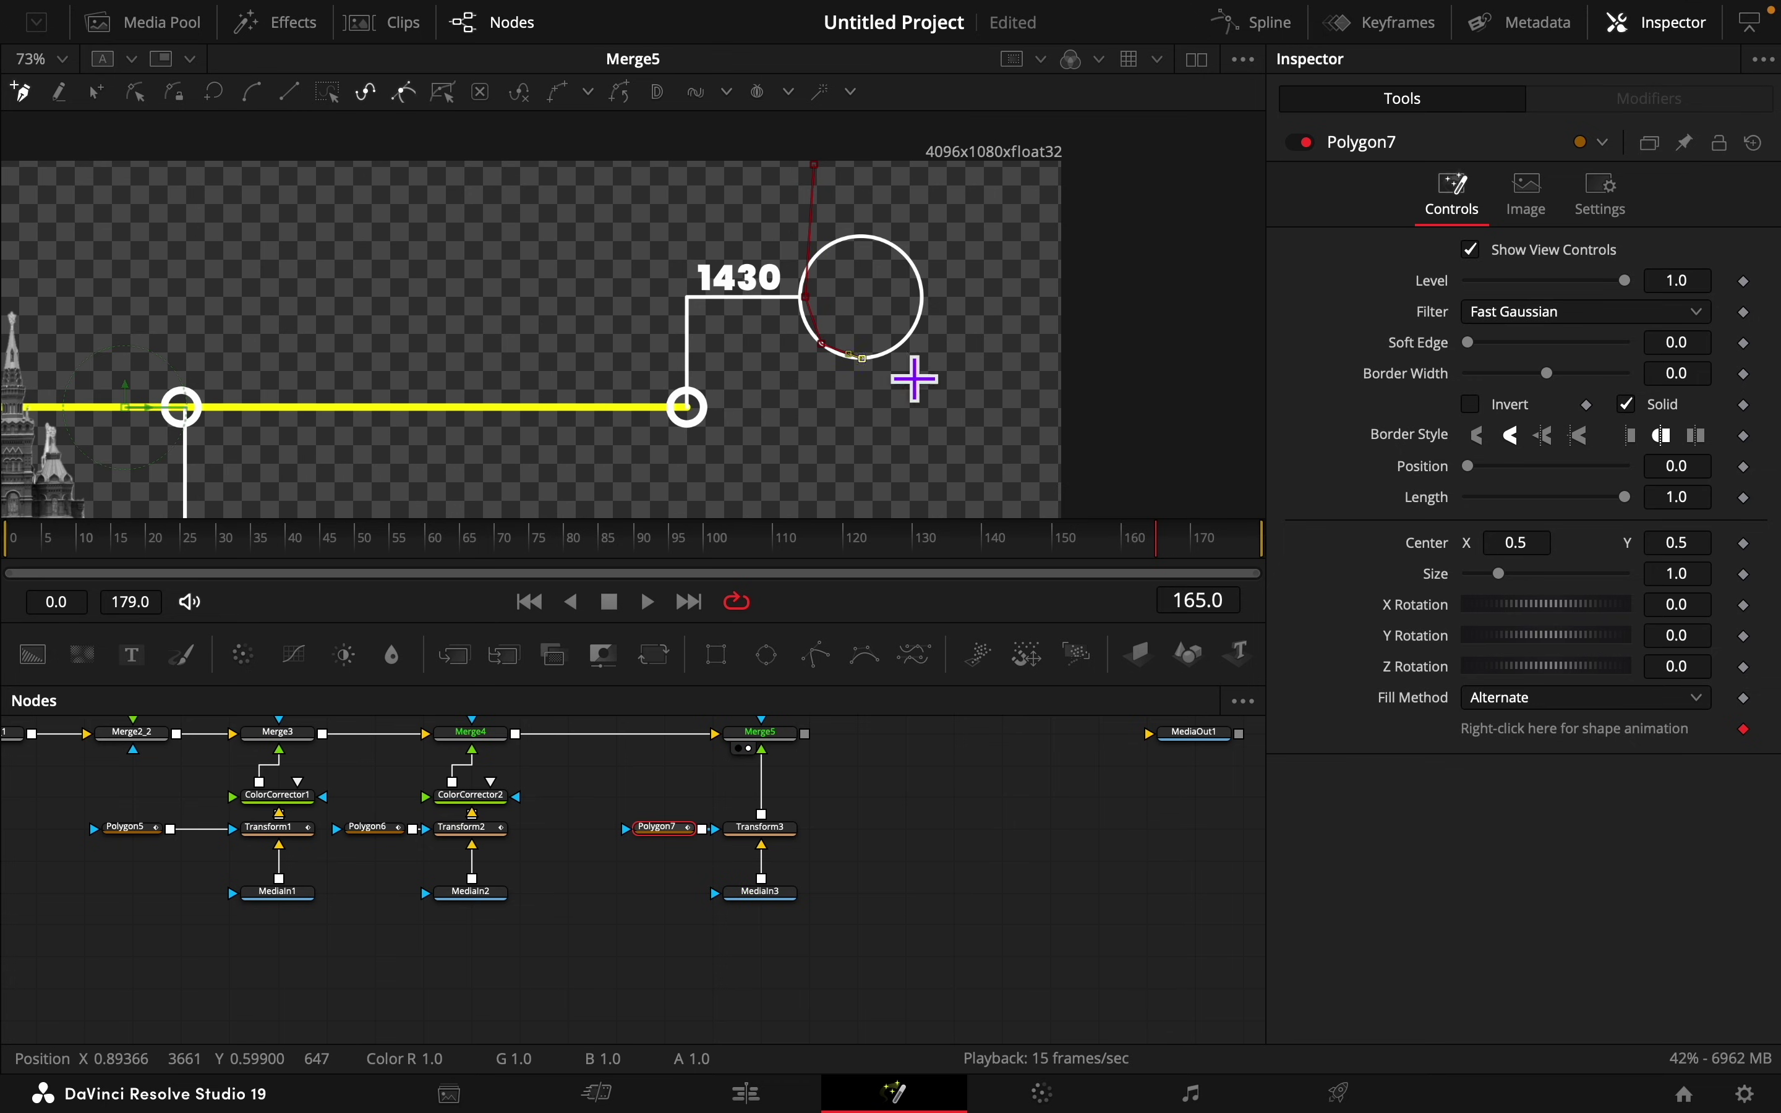
click(1050, 359)
click(1052, 236)
click(1052, 174)
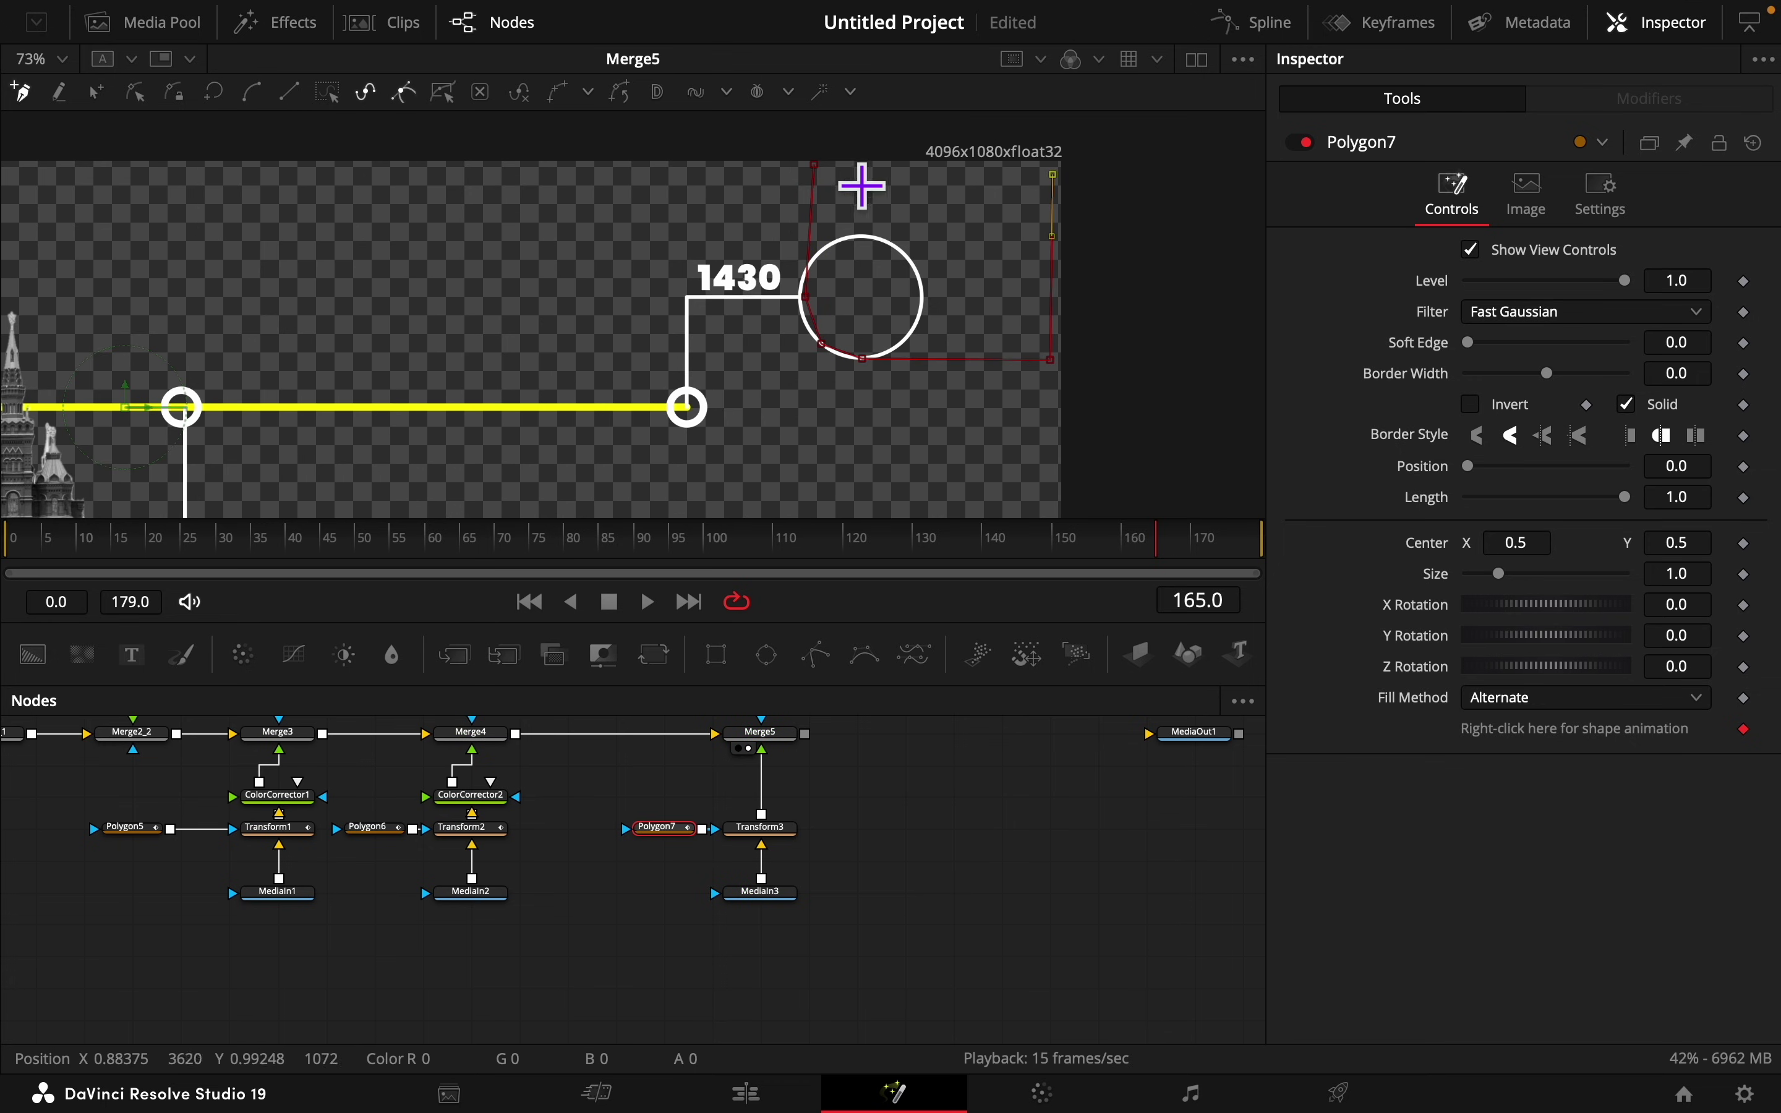
click(814, 167)
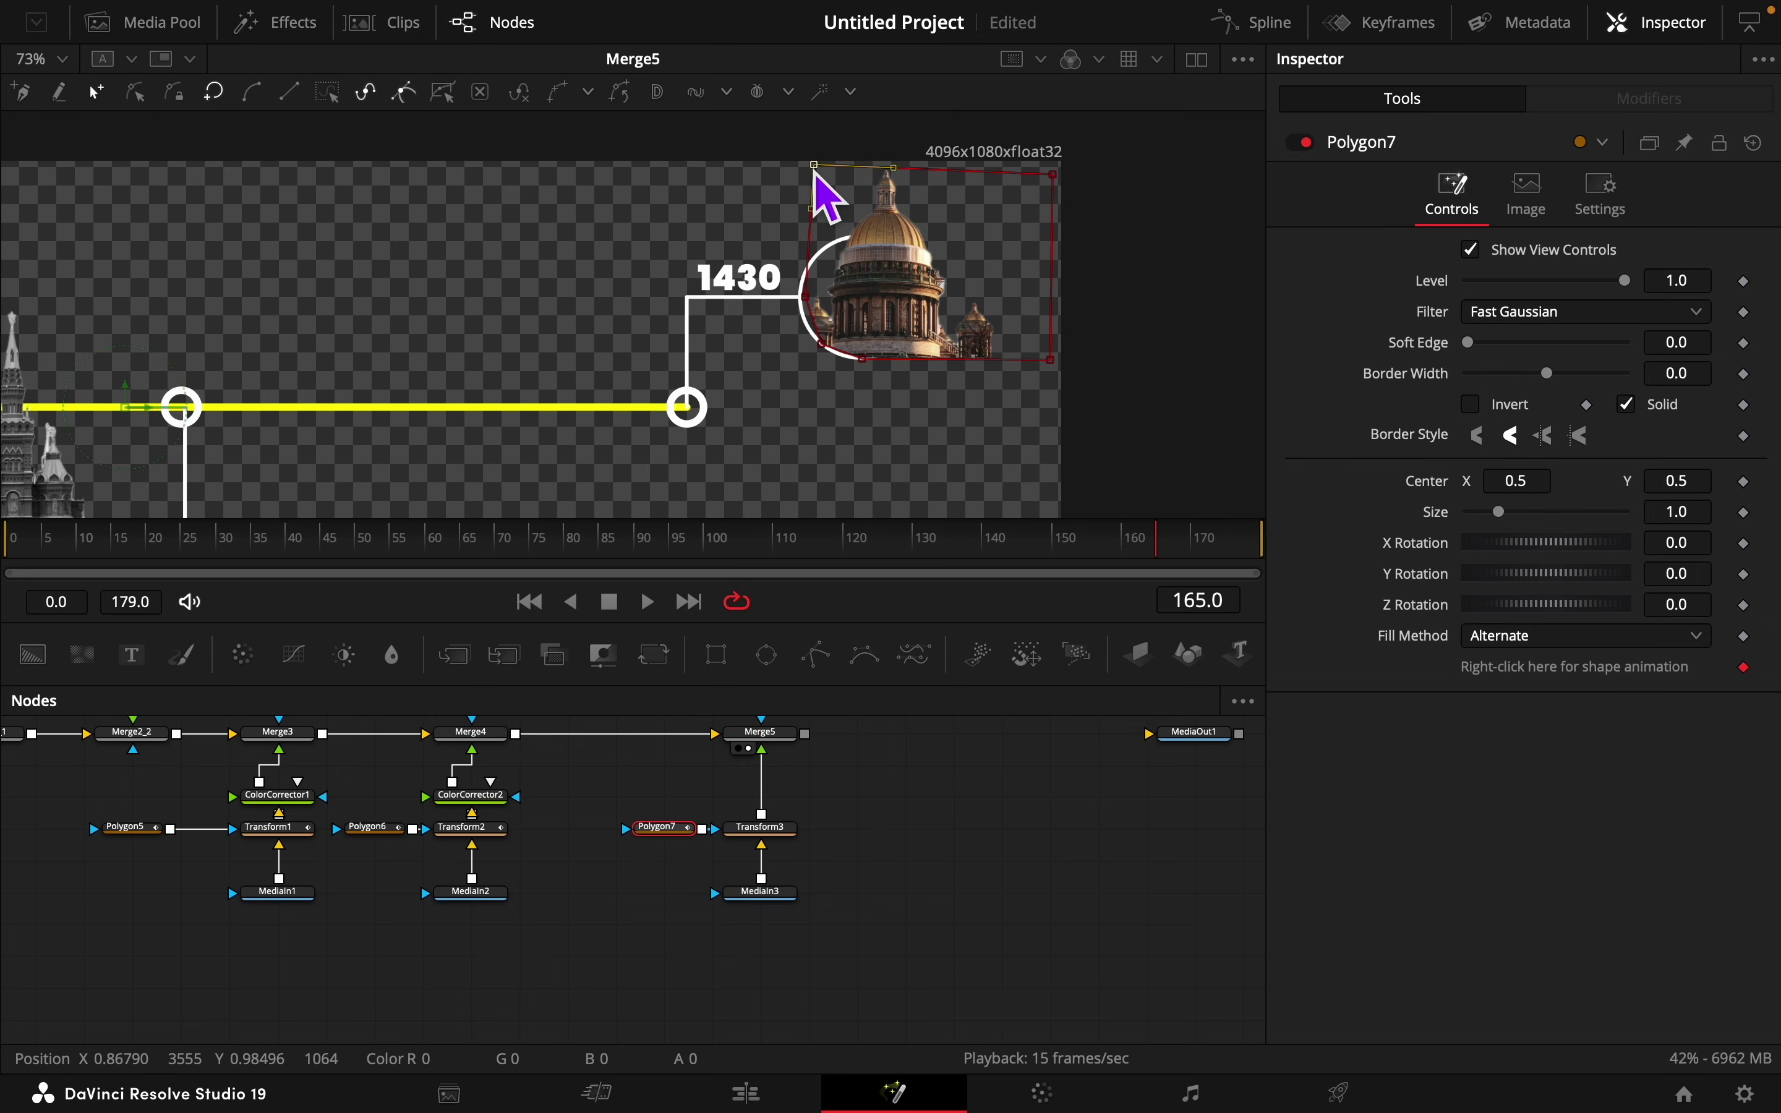
Step: Smooth the mask points on the circle's lower-left arc and align them with the ring so the cathedral's base fits inside it
scroll(822, 399, up, 5)
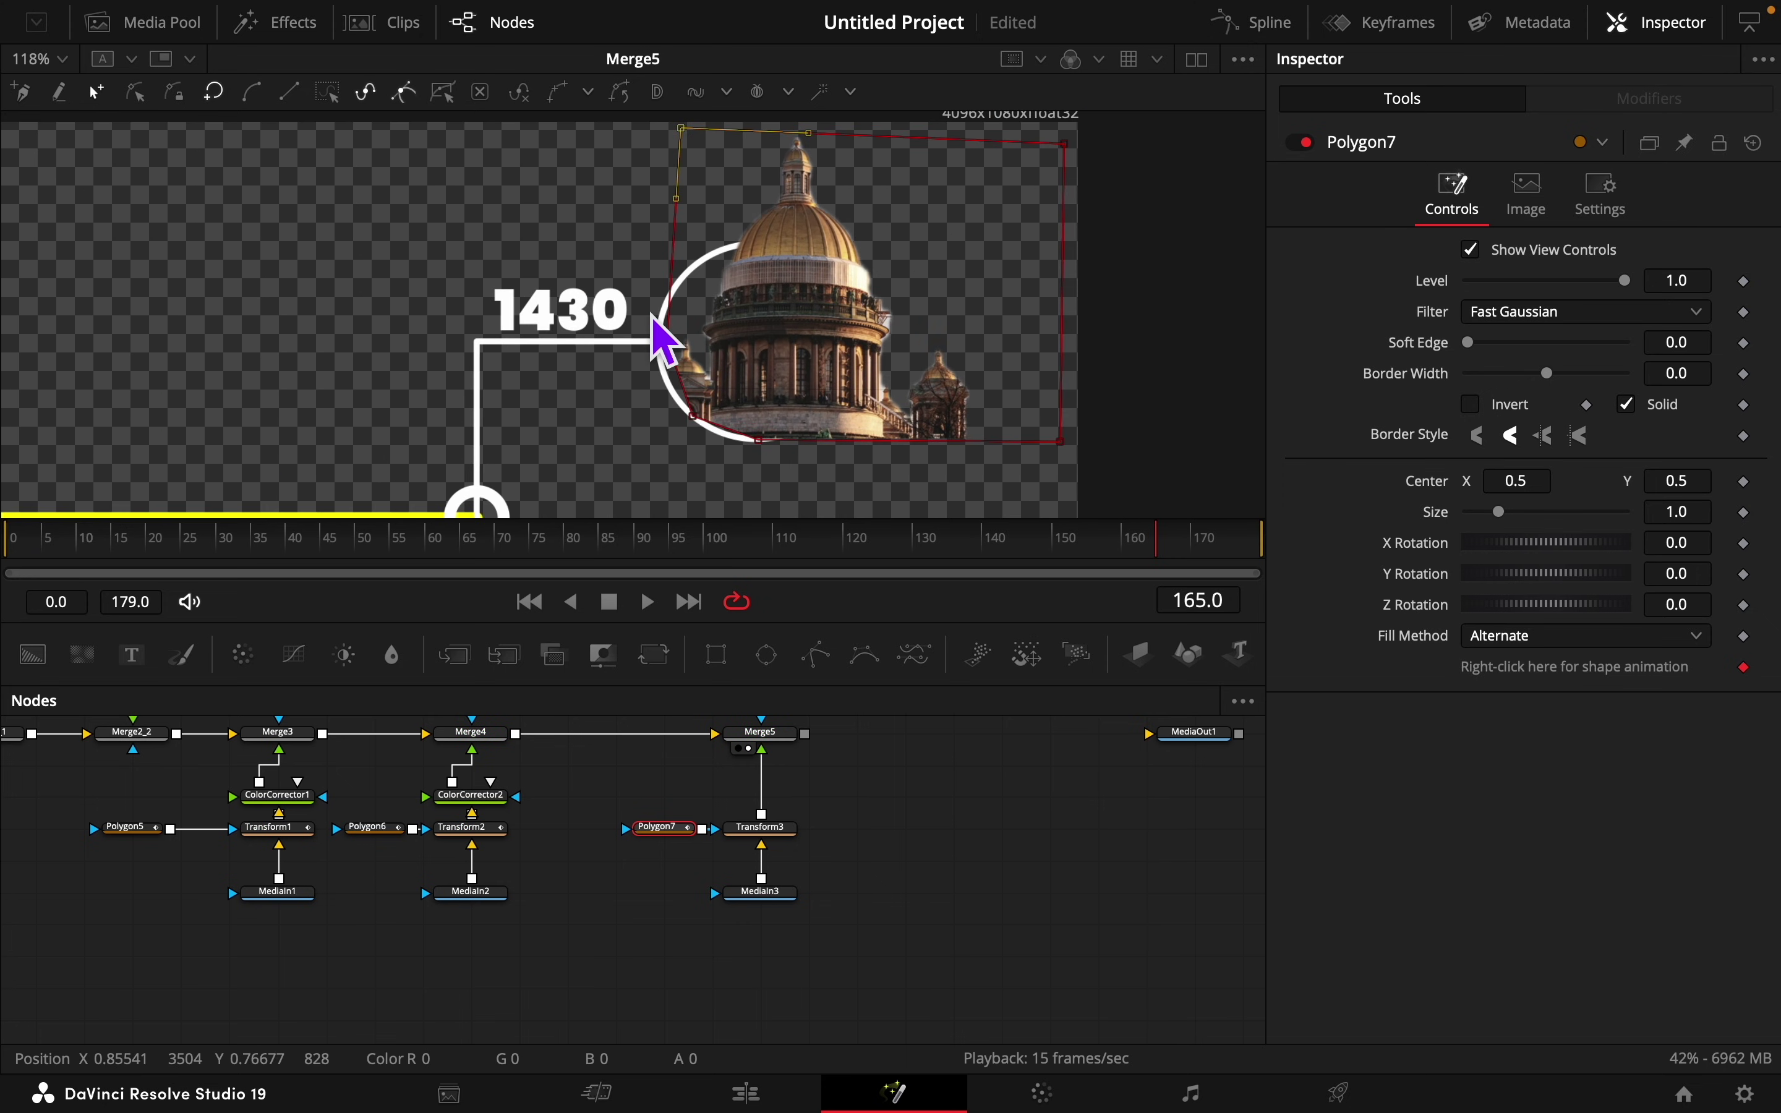
drag(622, 241, 920, 530)
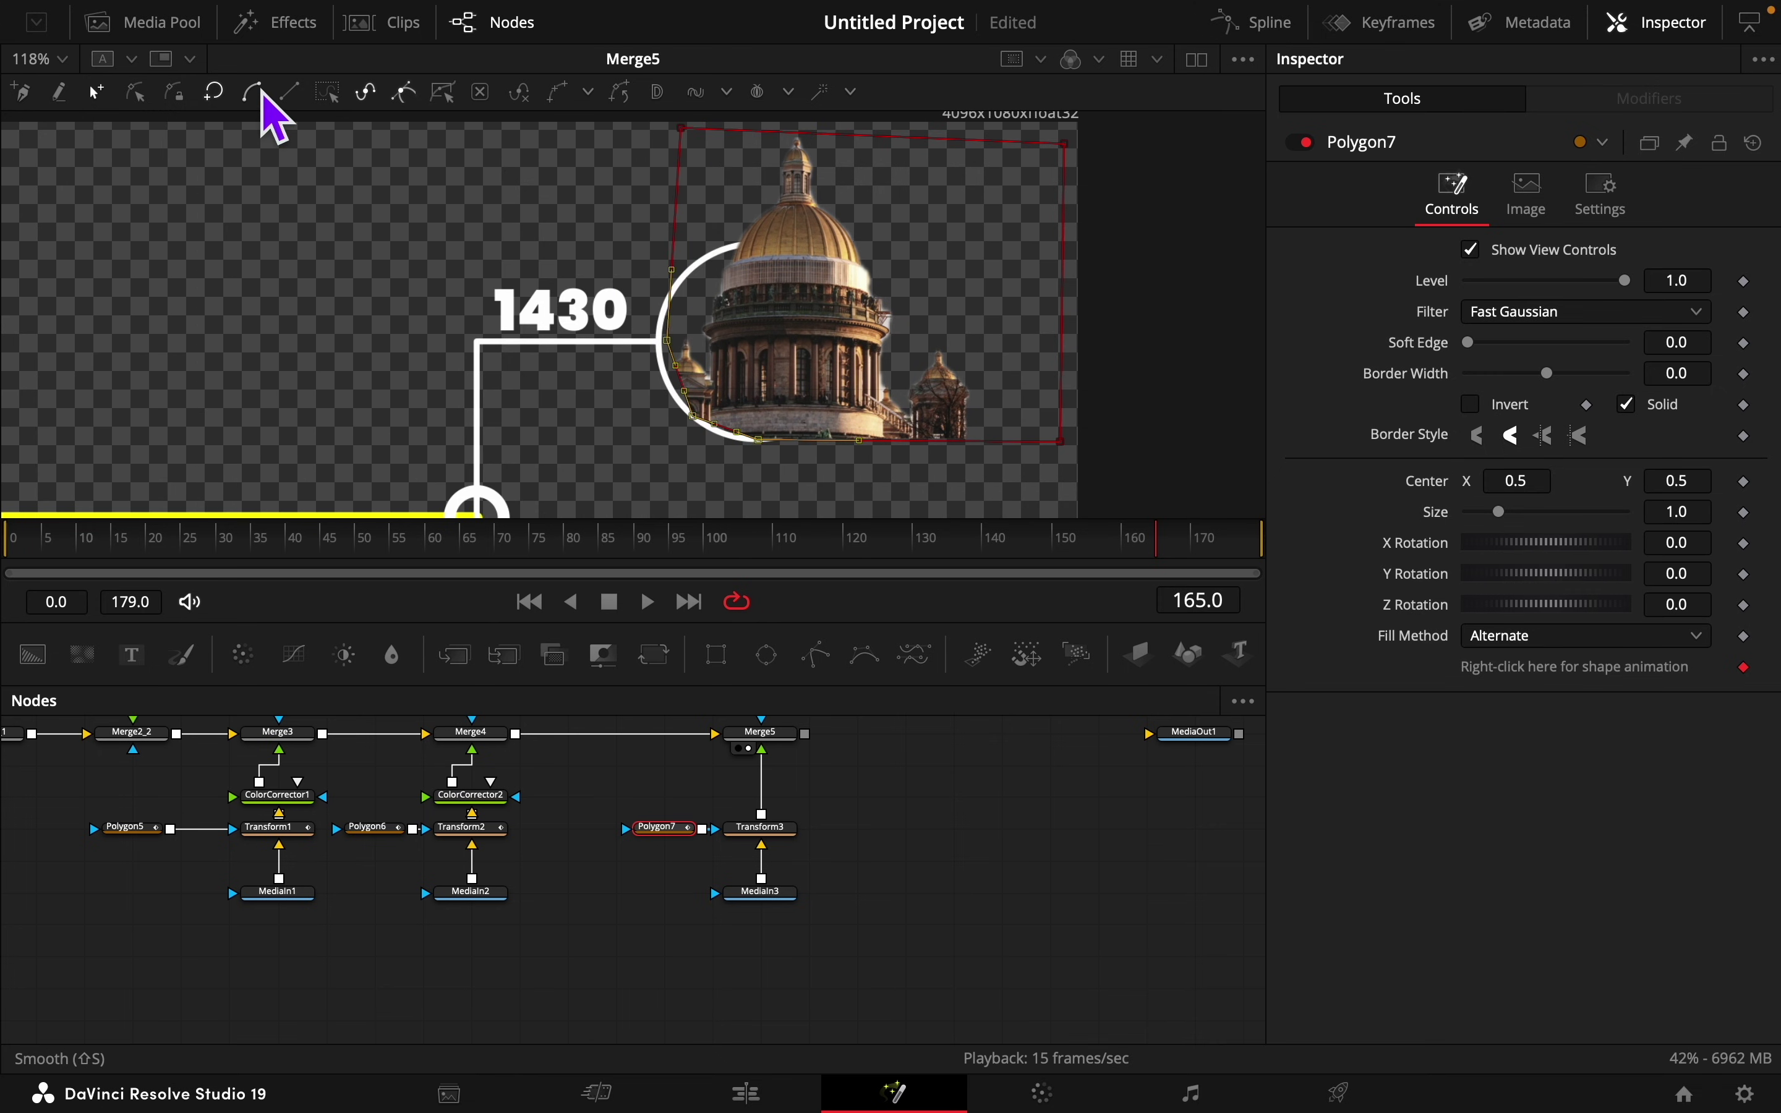
scroll(626, 418, up, 3)
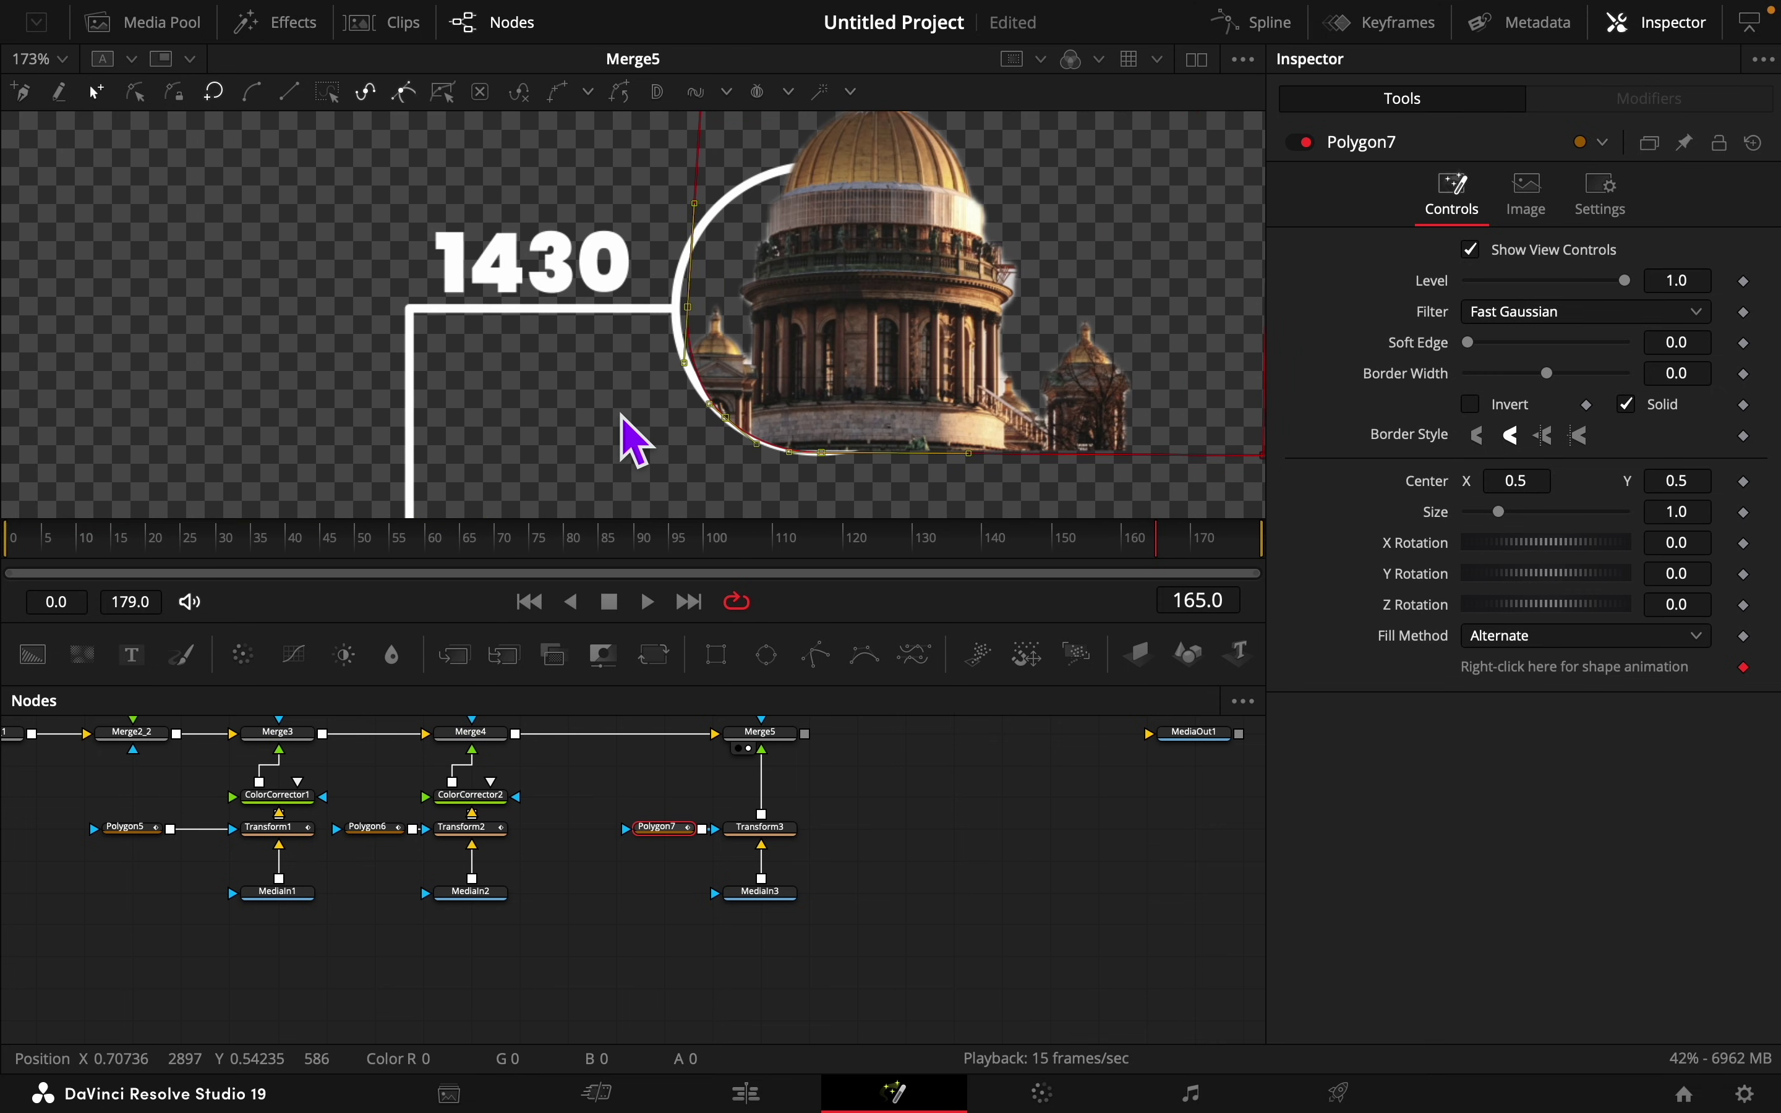
click(695, 314)
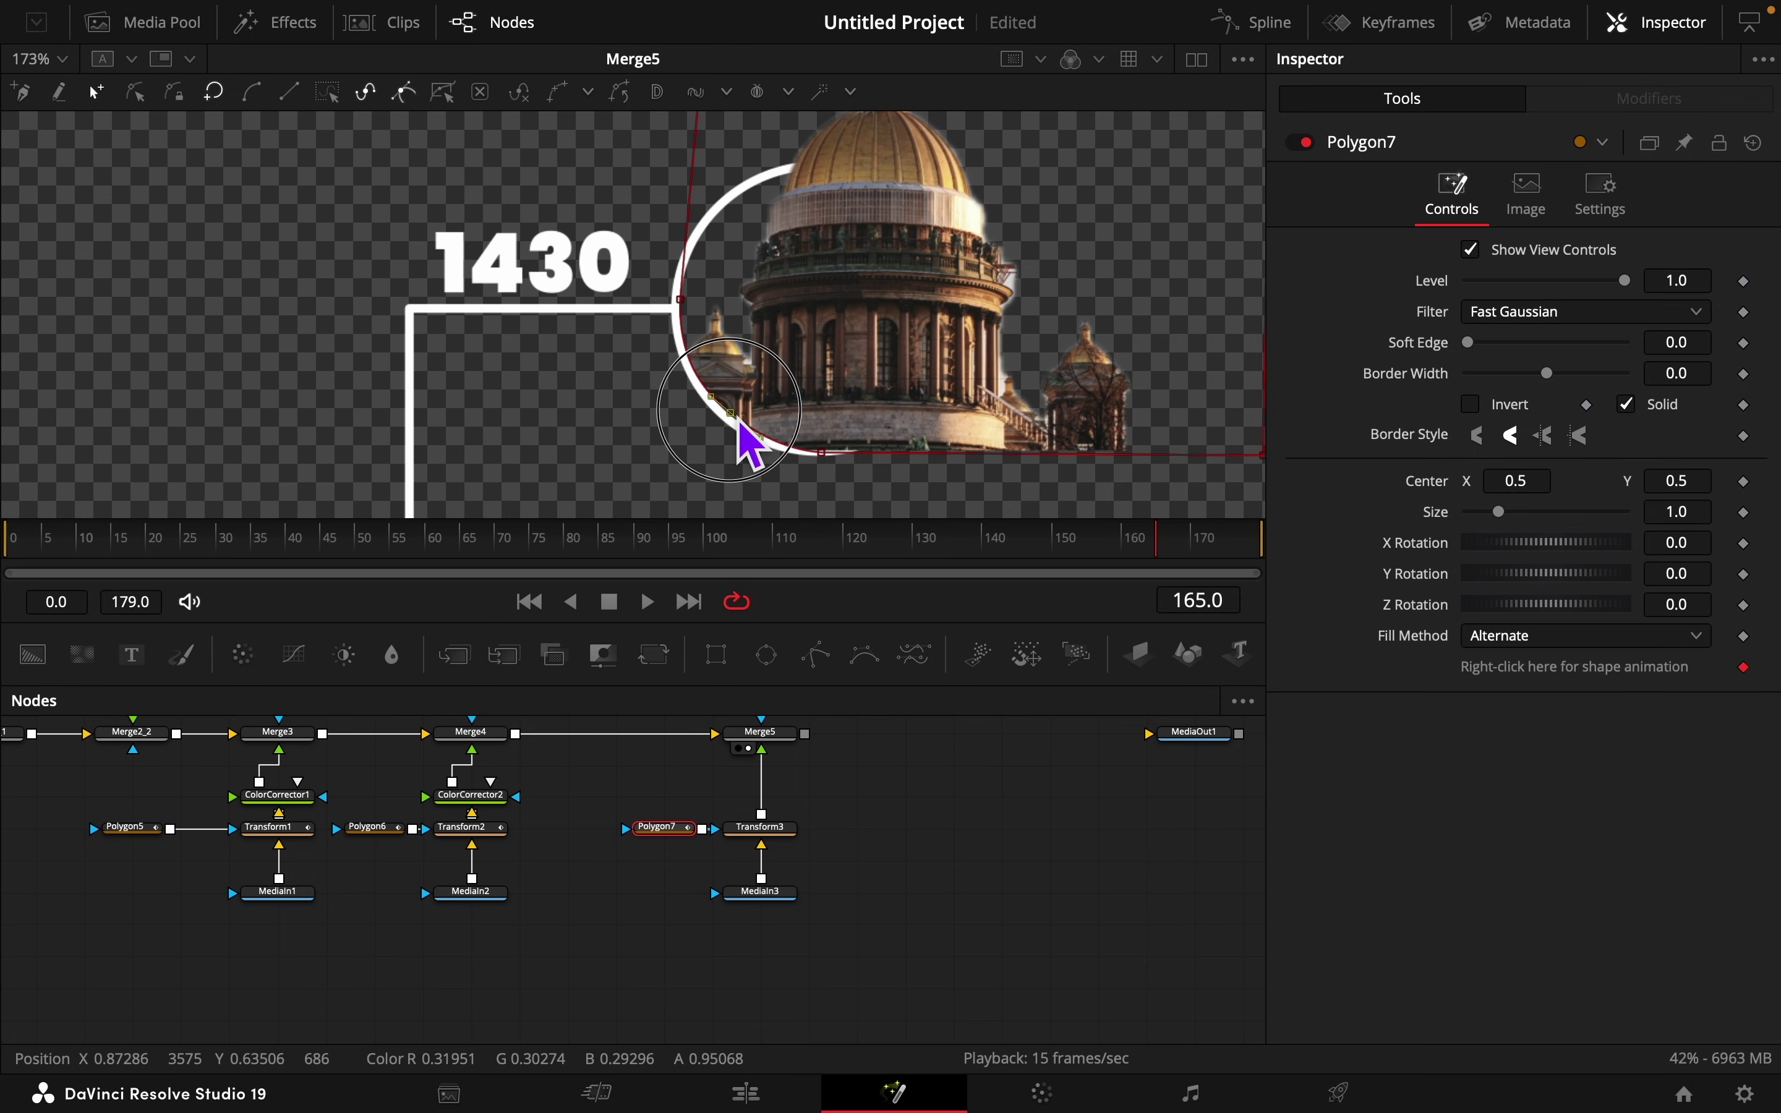
click(821, 448)
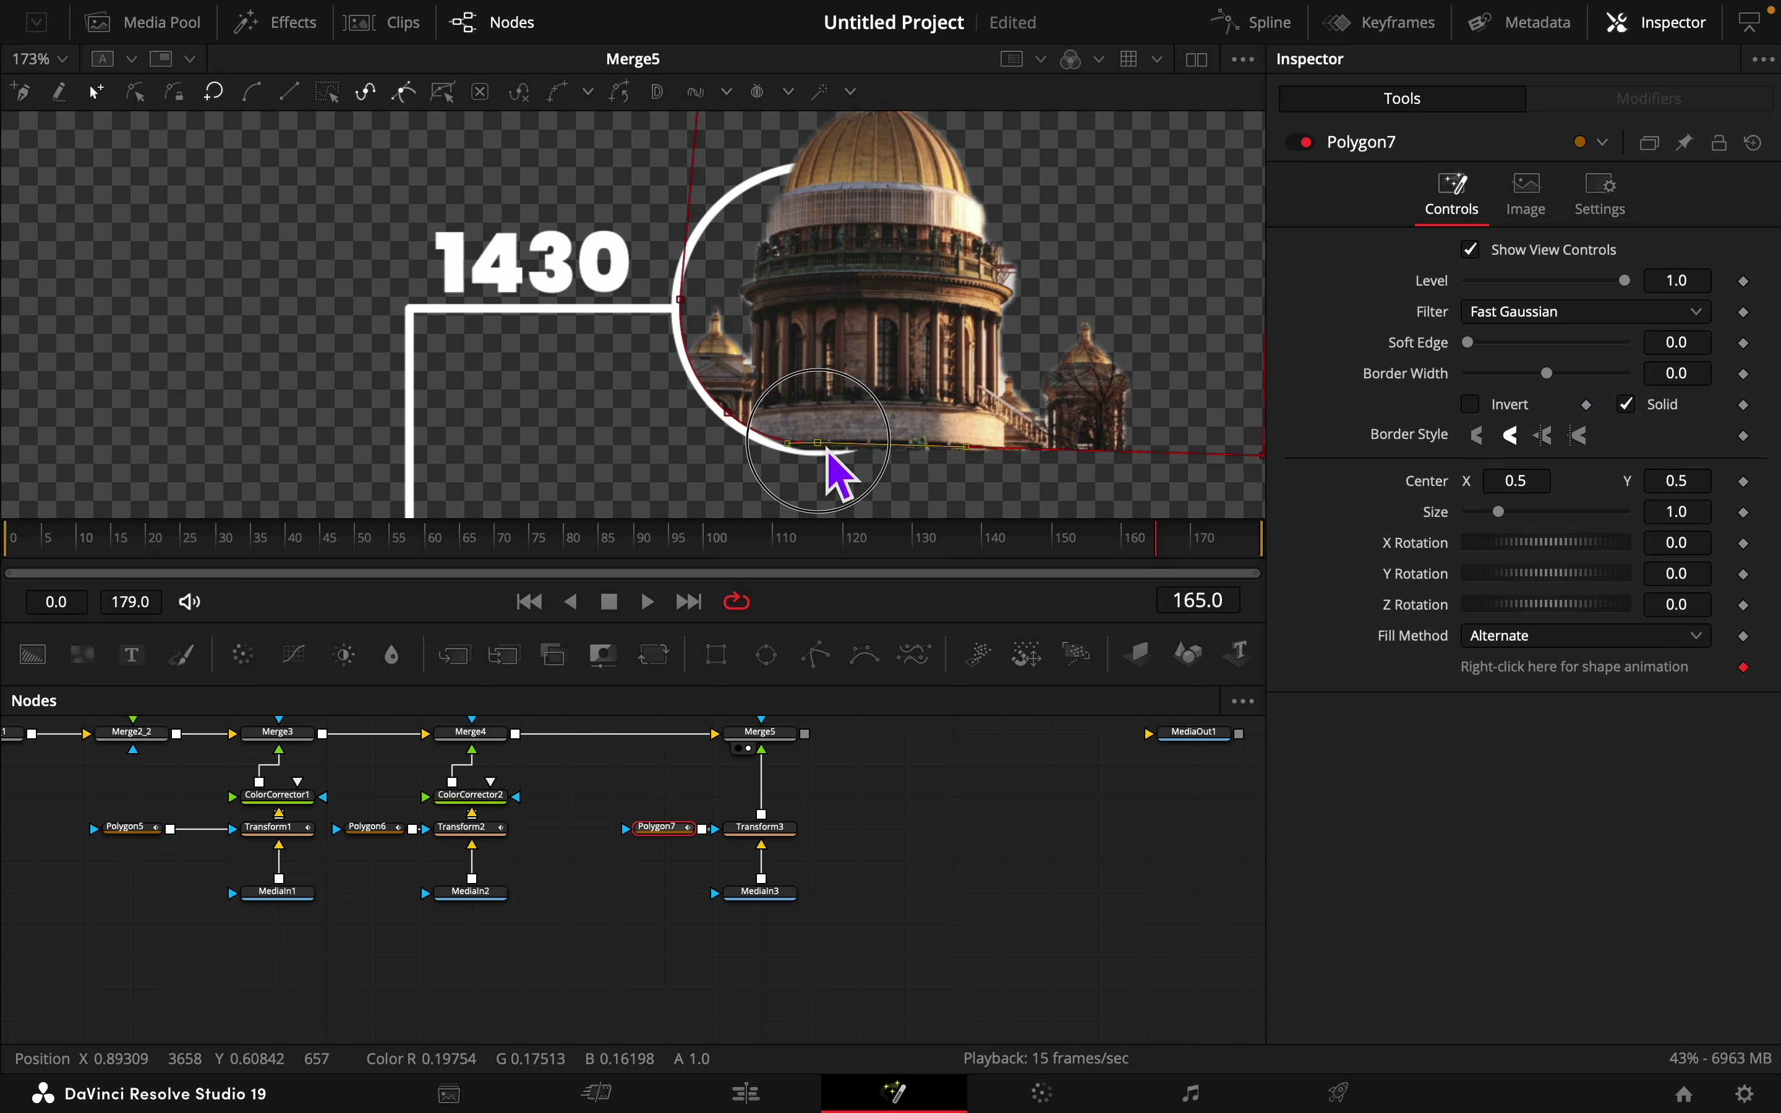
scroll(868, 478, right, 3)
scroll(898, 508, right, 2)
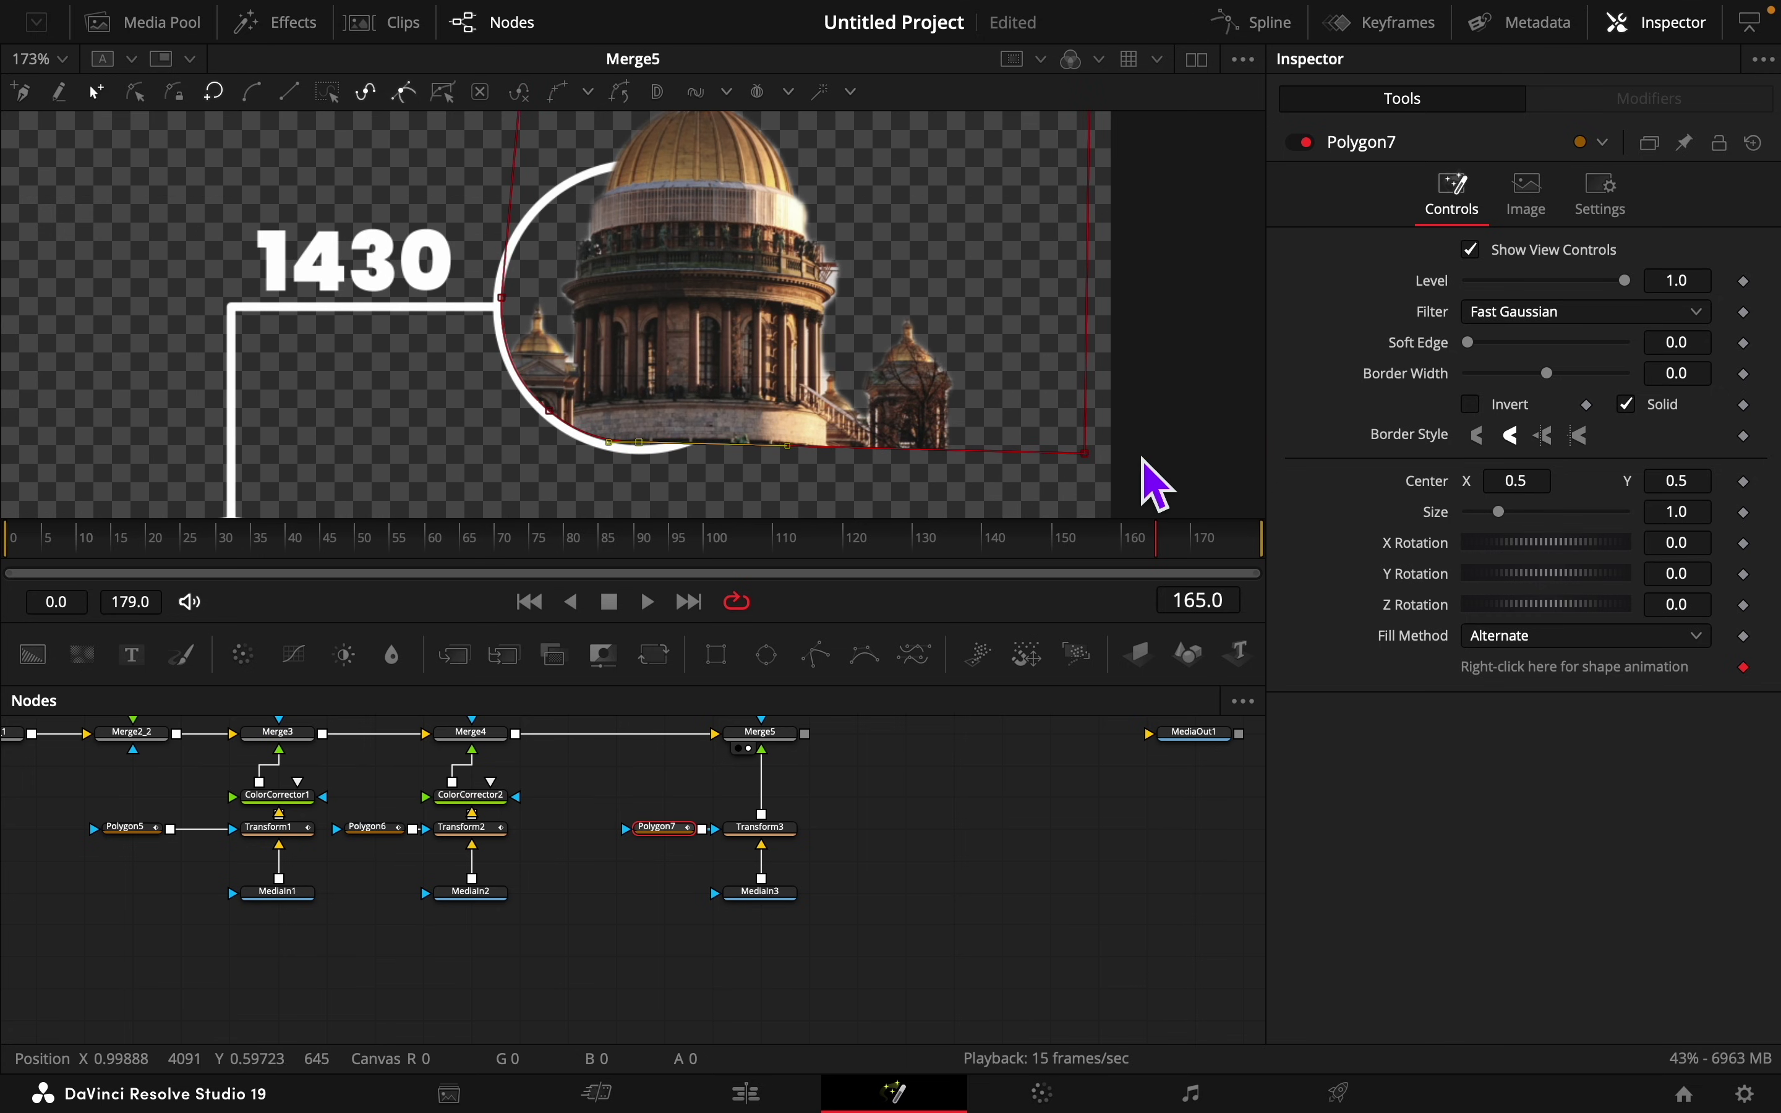
Step: Straighten the mask's two right-hand corners and remove the shape animation from Polygon7
click(1094, 449)
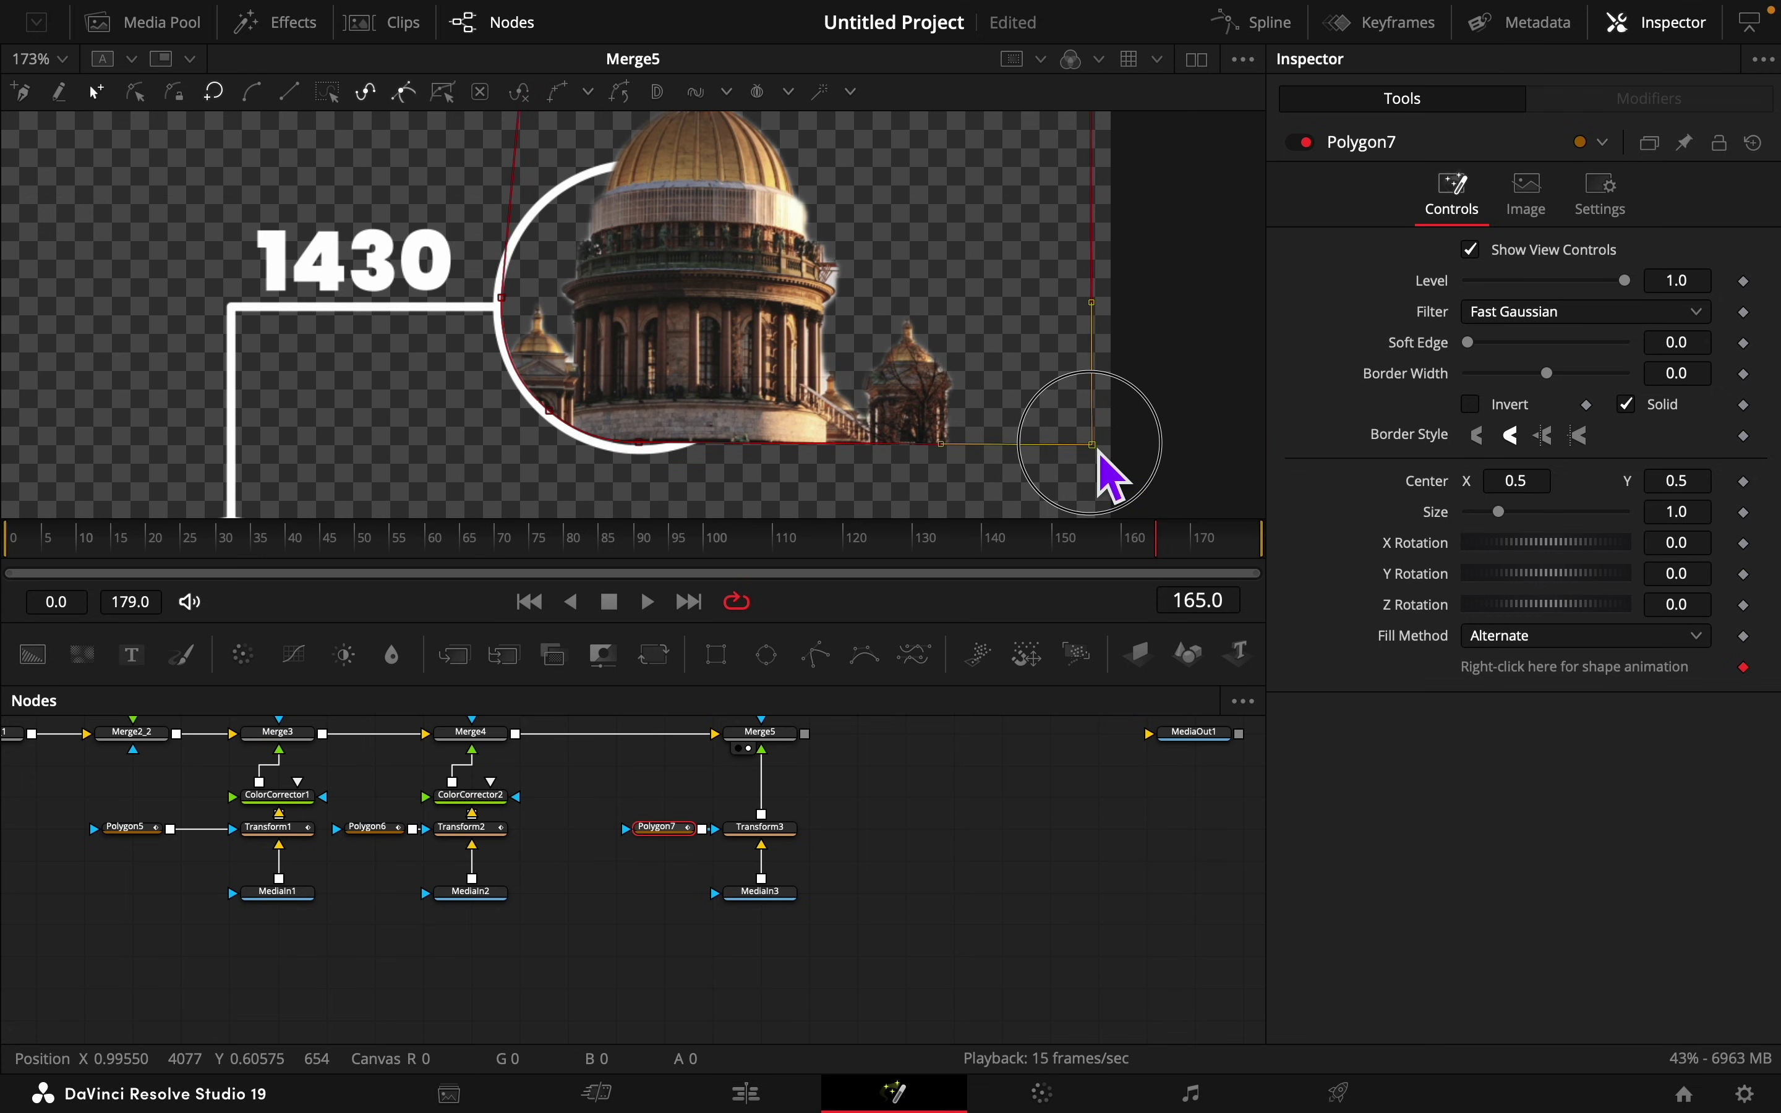
scroll(979, 518, down, 3)
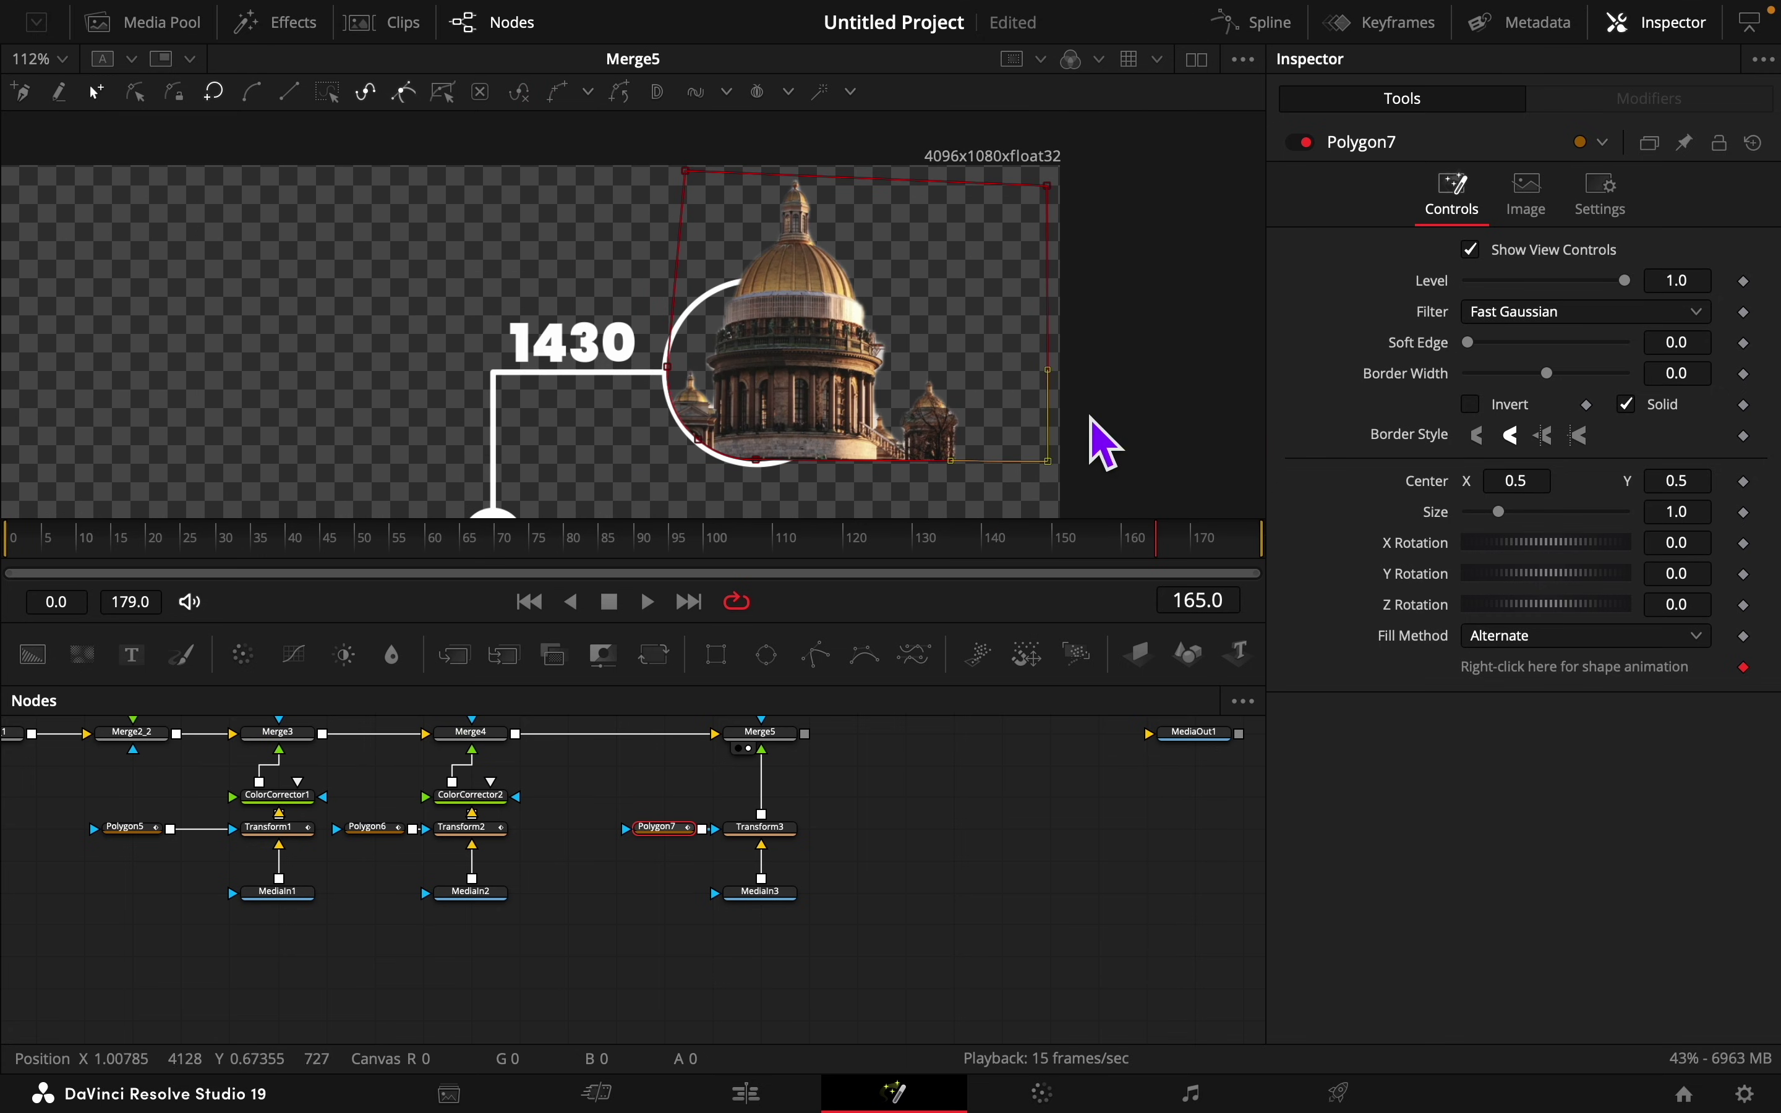
drag(1053, 186, 1052, 169)
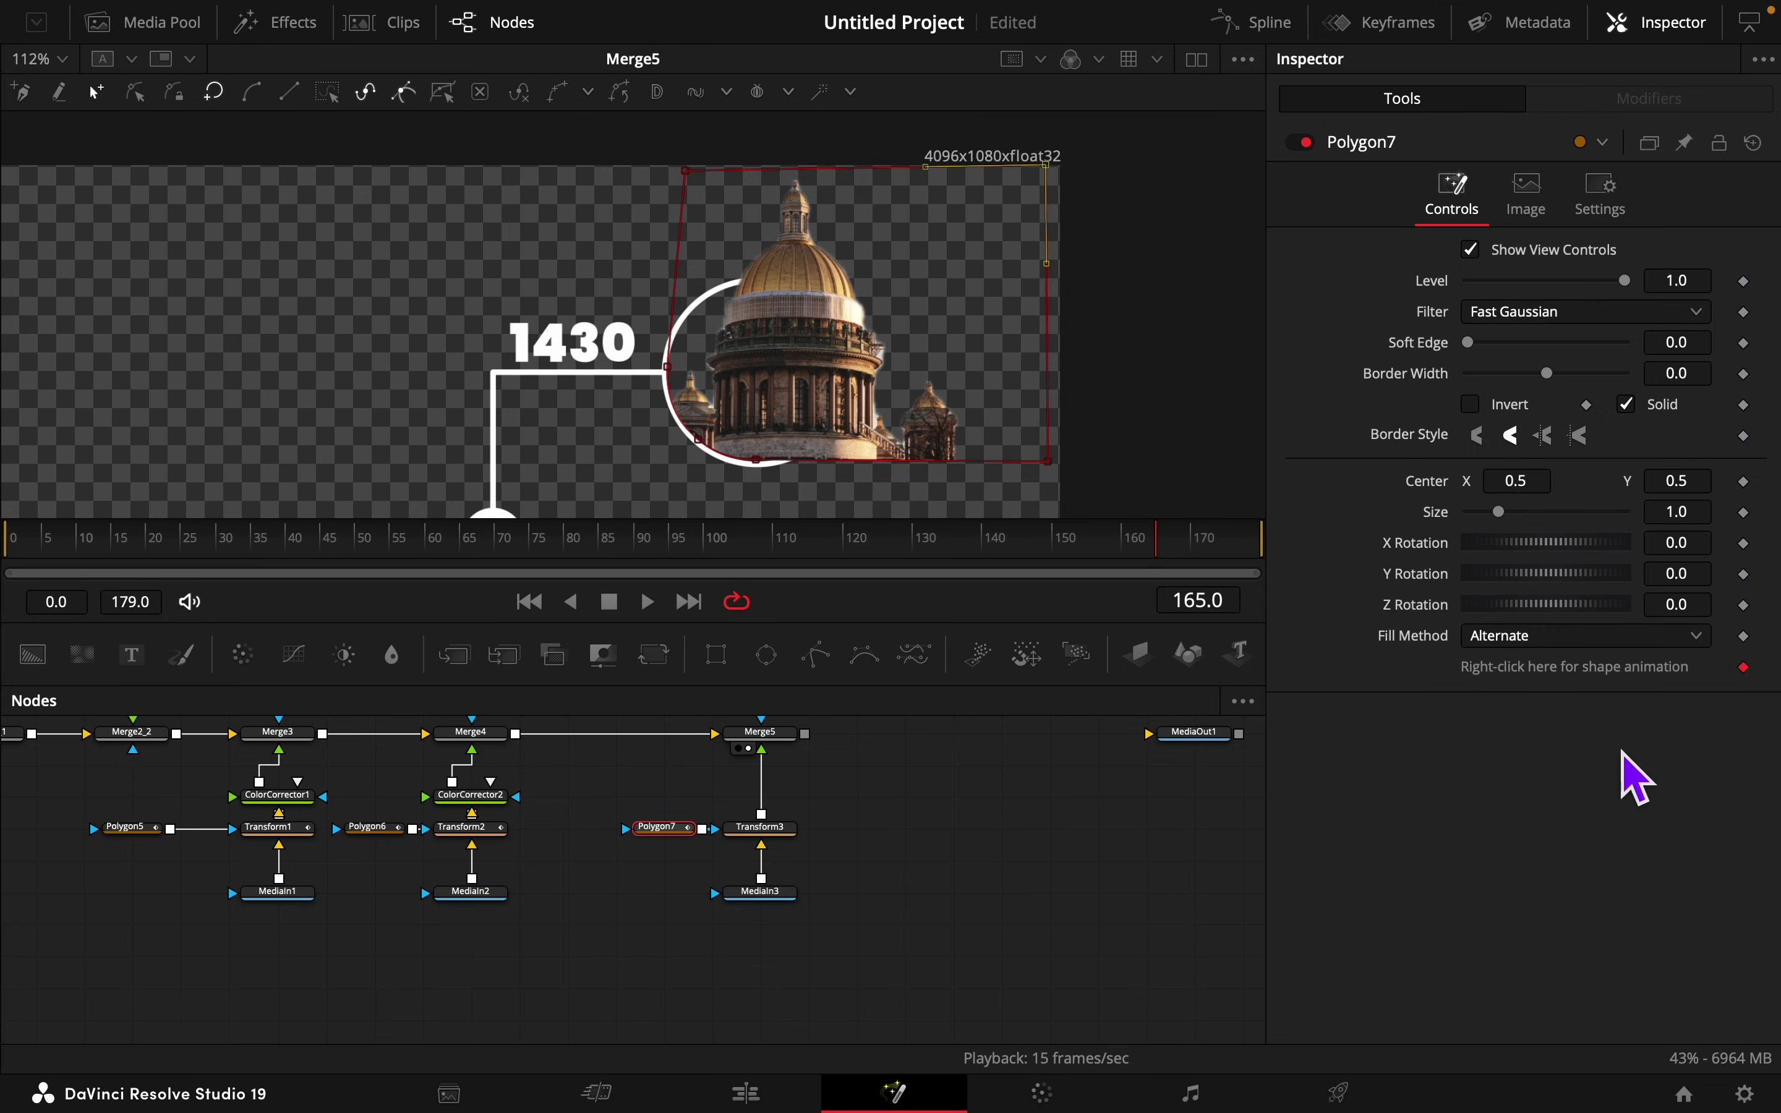
right_click(1622, 668)
click(1615, 958)
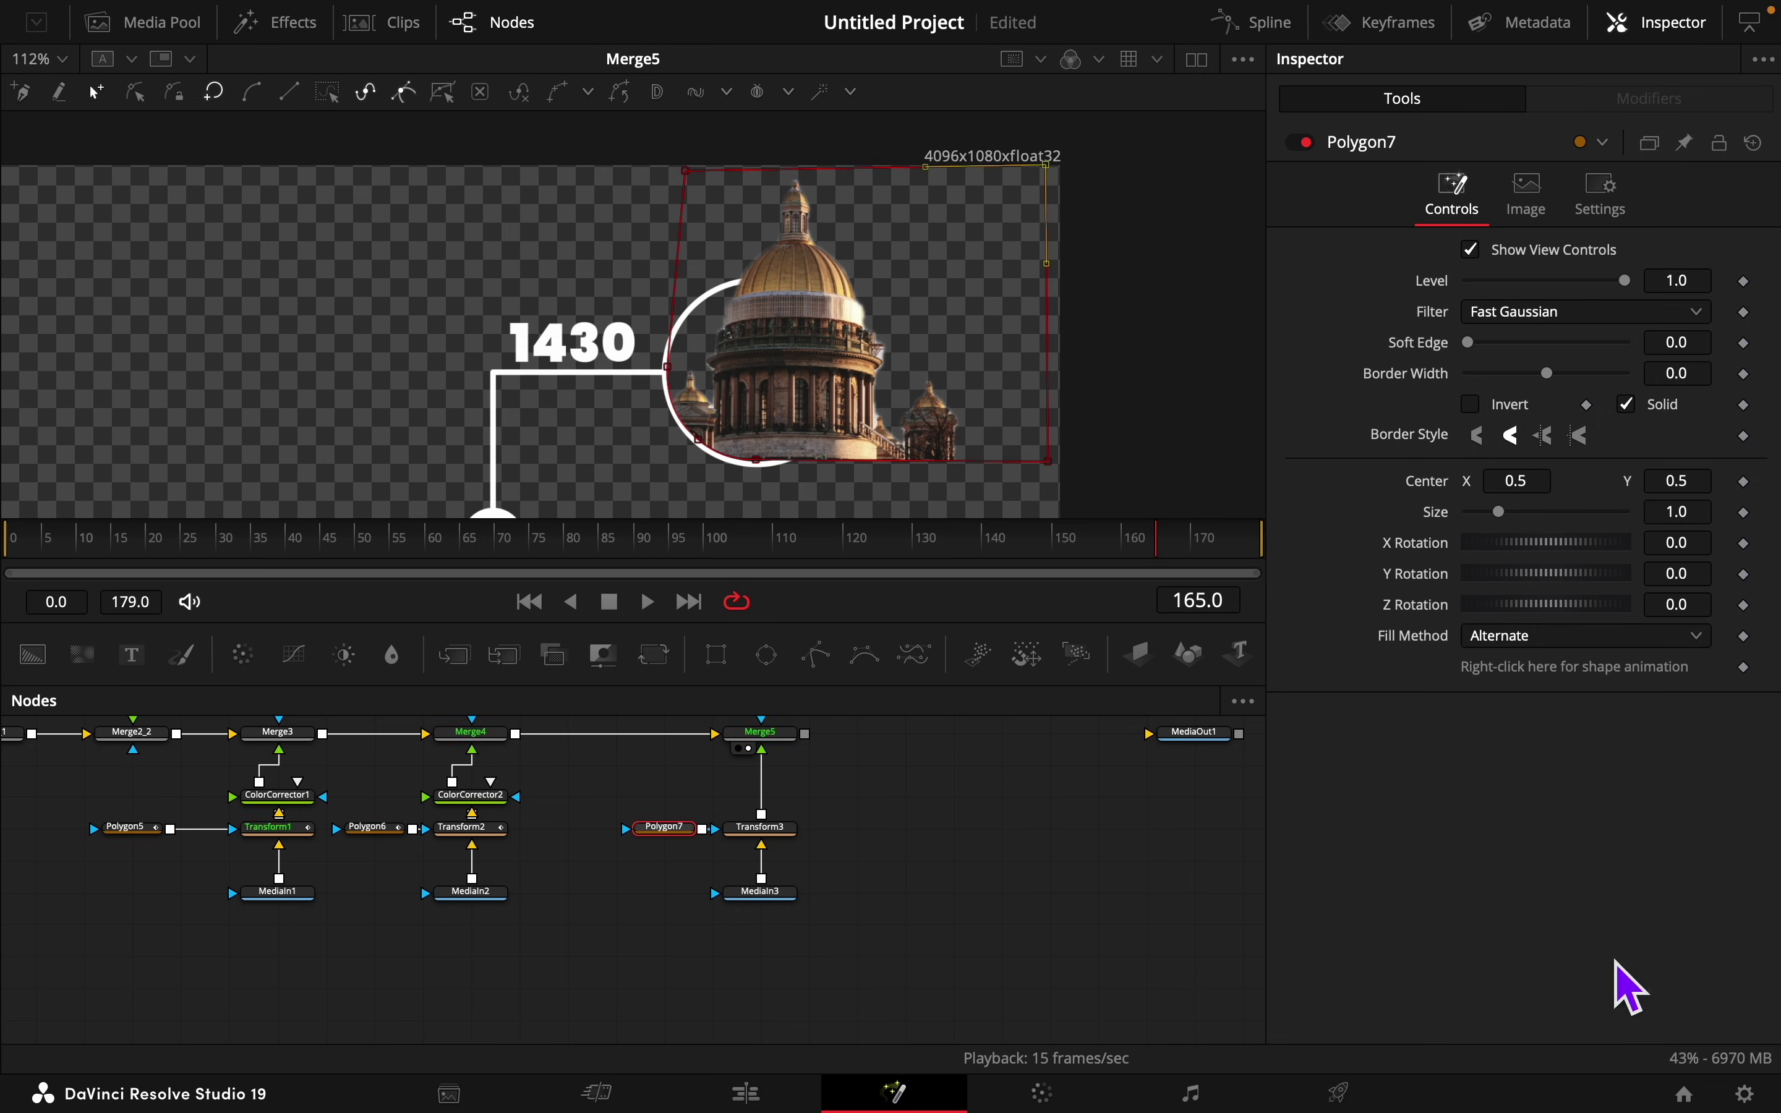
Step: Keyframe Transform3's center at X 1.78, Y 0.77 on frame 170 and at X 1.45 on frame 160
click(787, 830)
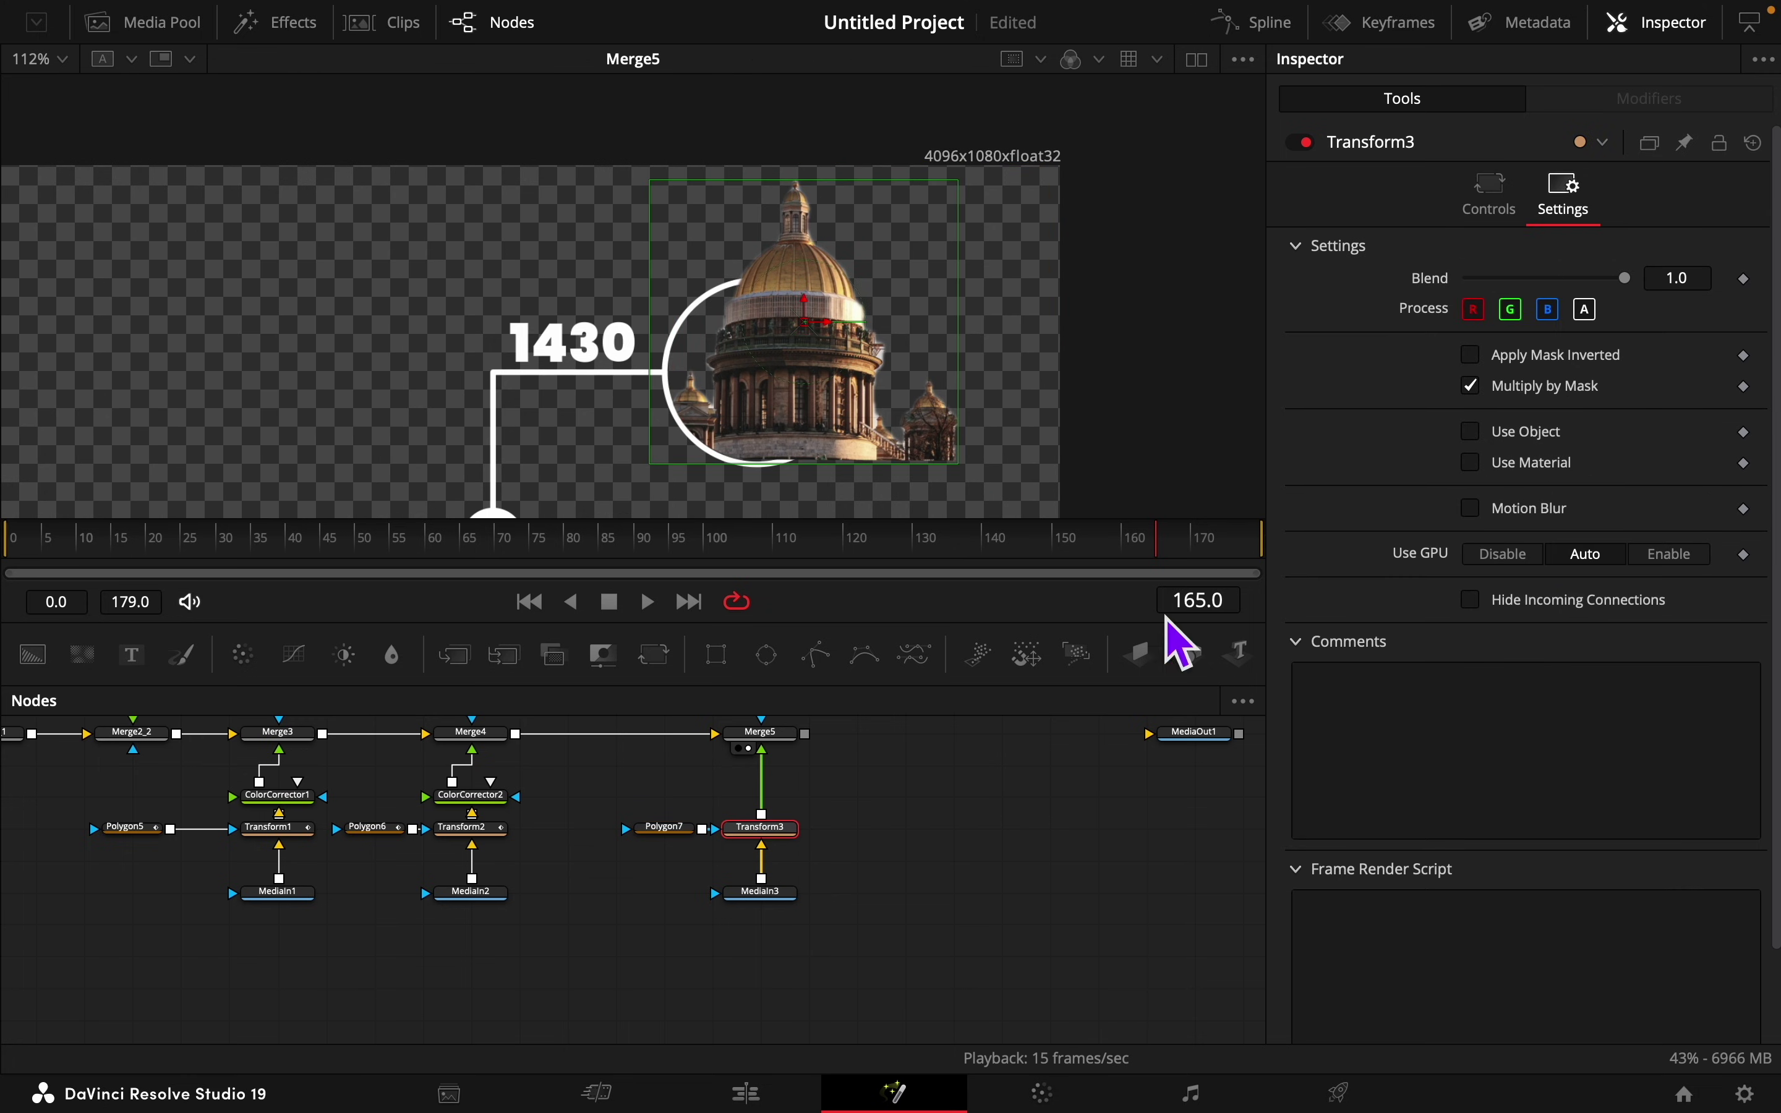
click(1468, 193)
click(1201, 557)
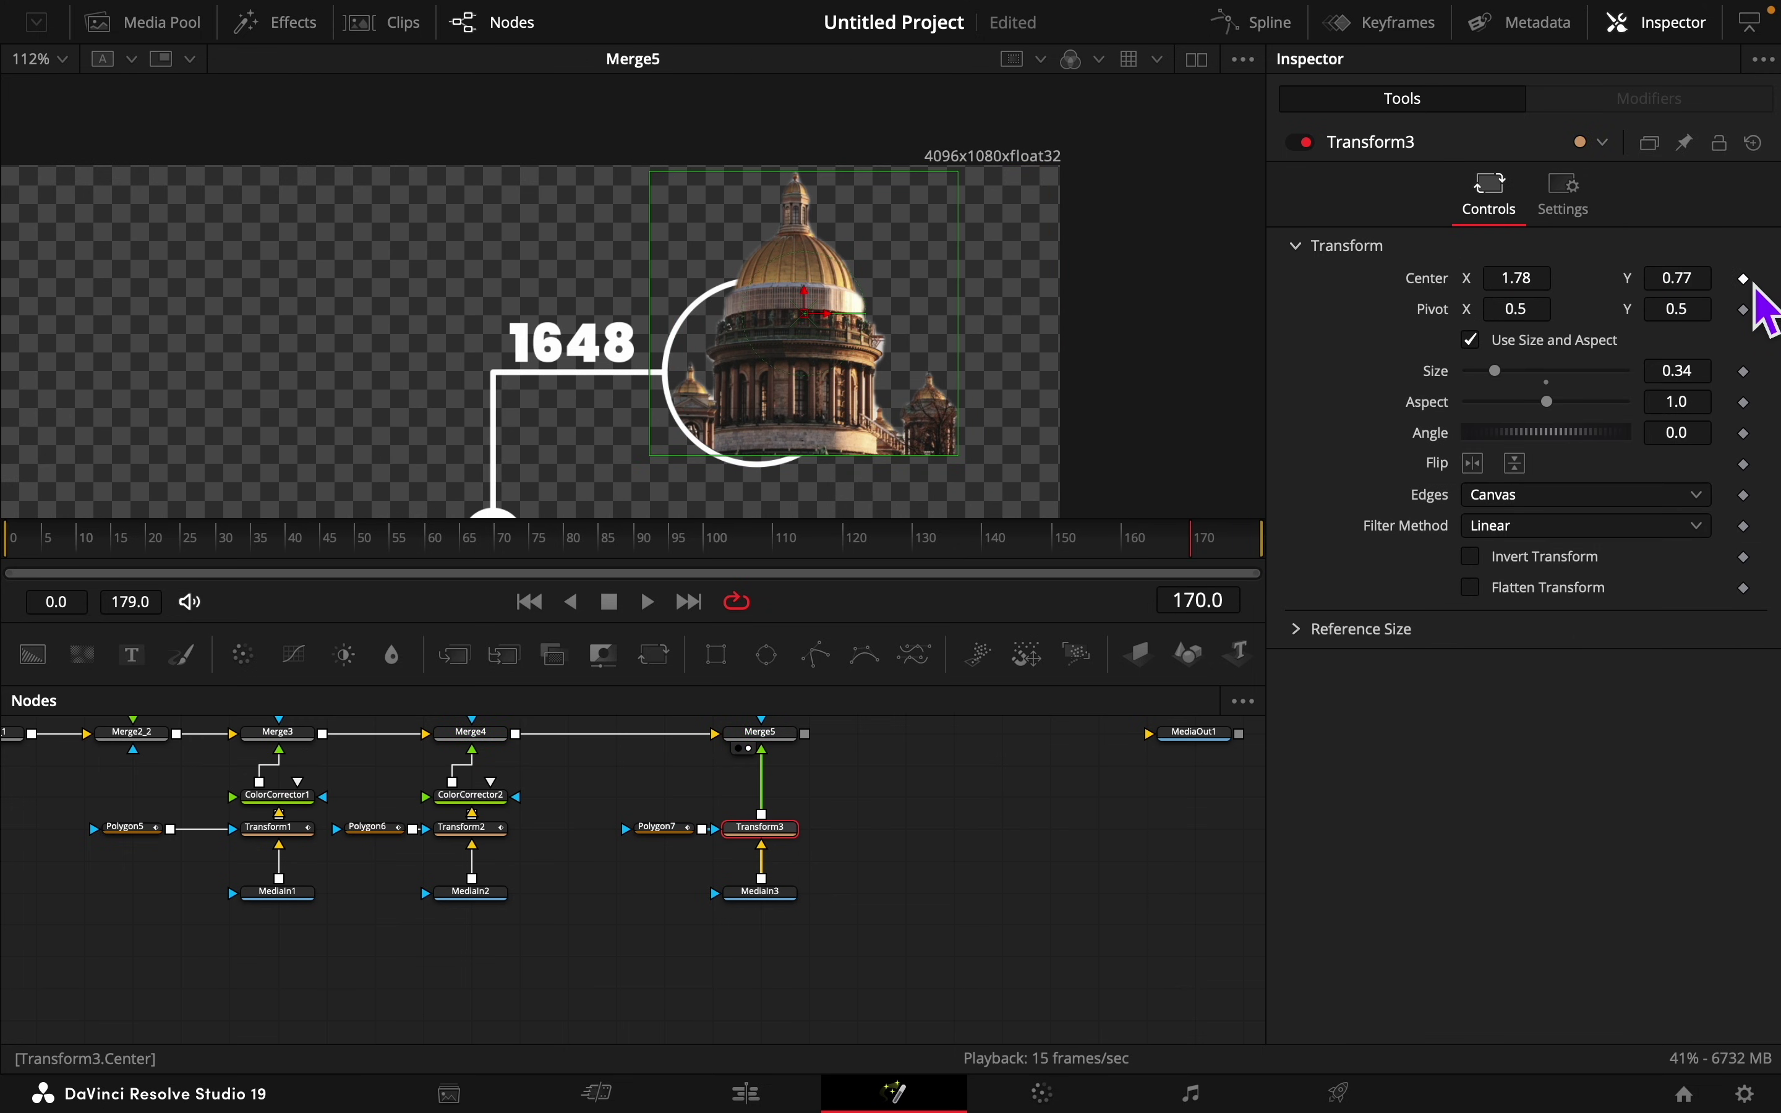
click(1744, 278)
drag(1204, 557, 1124, 557)
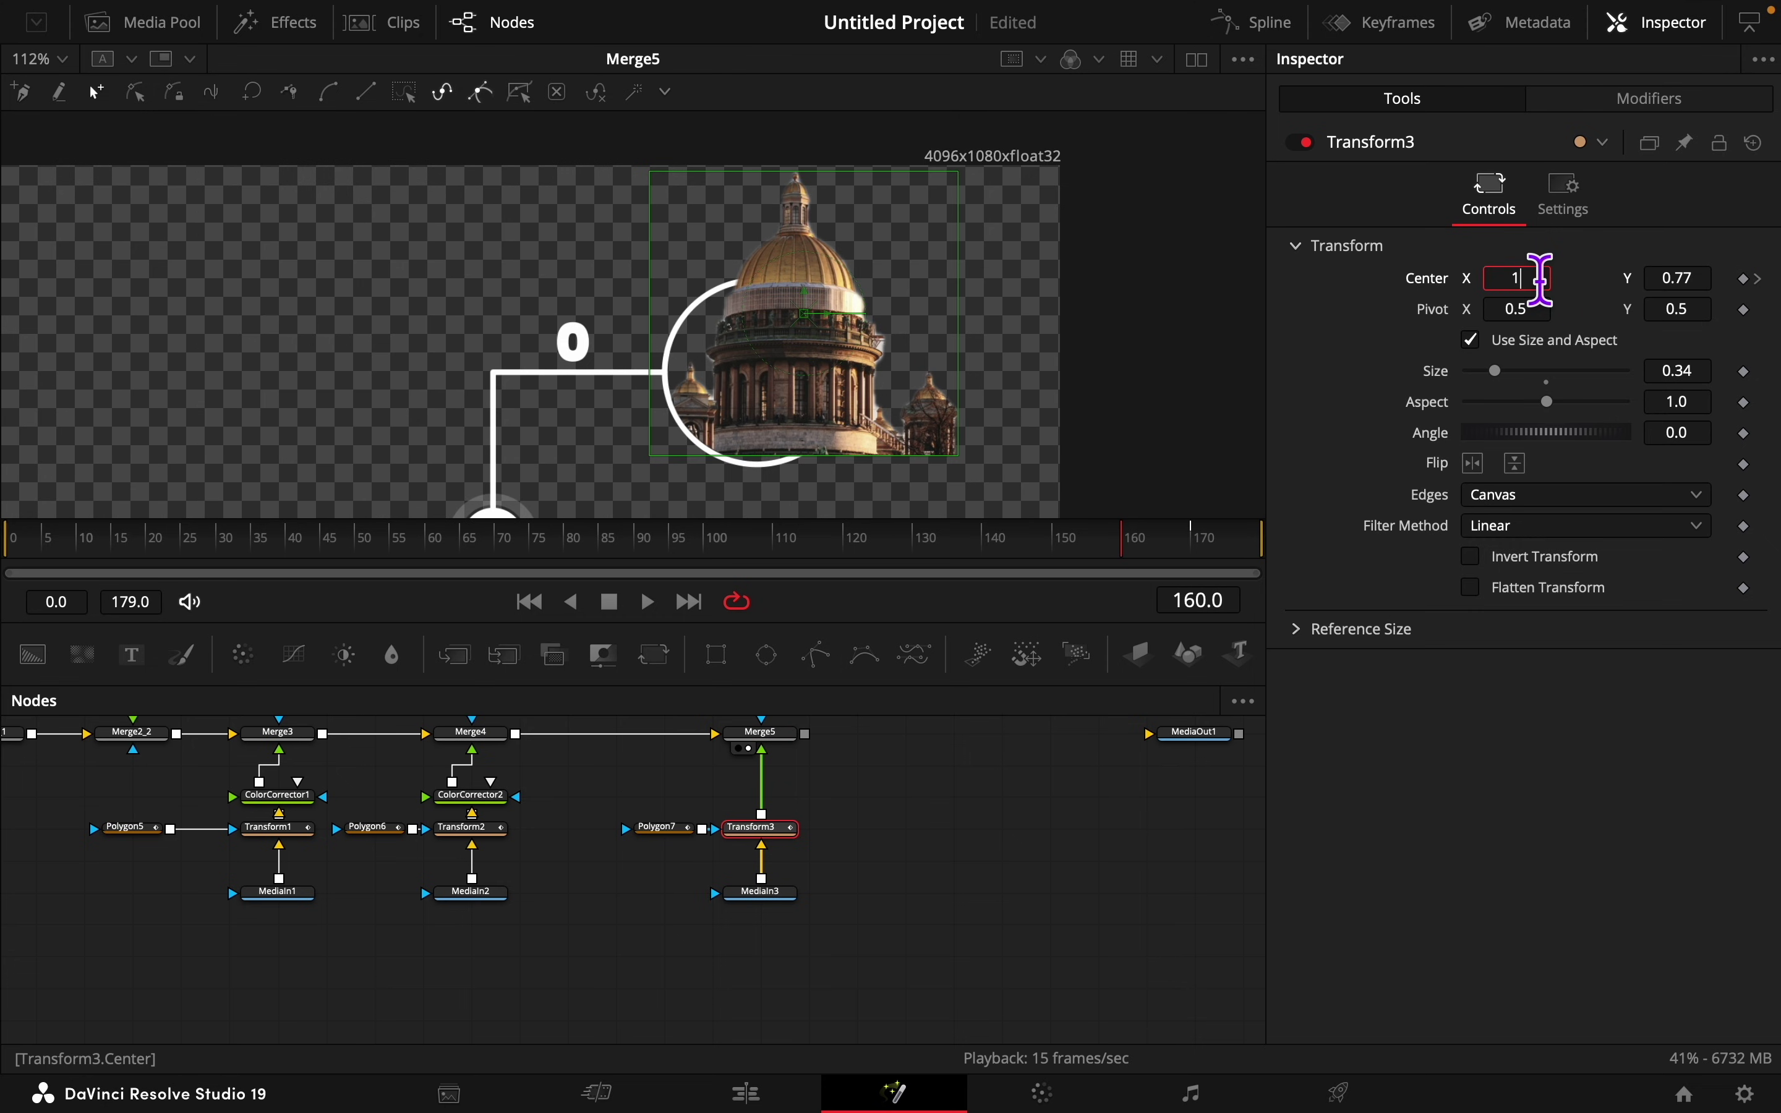
key(Tab)
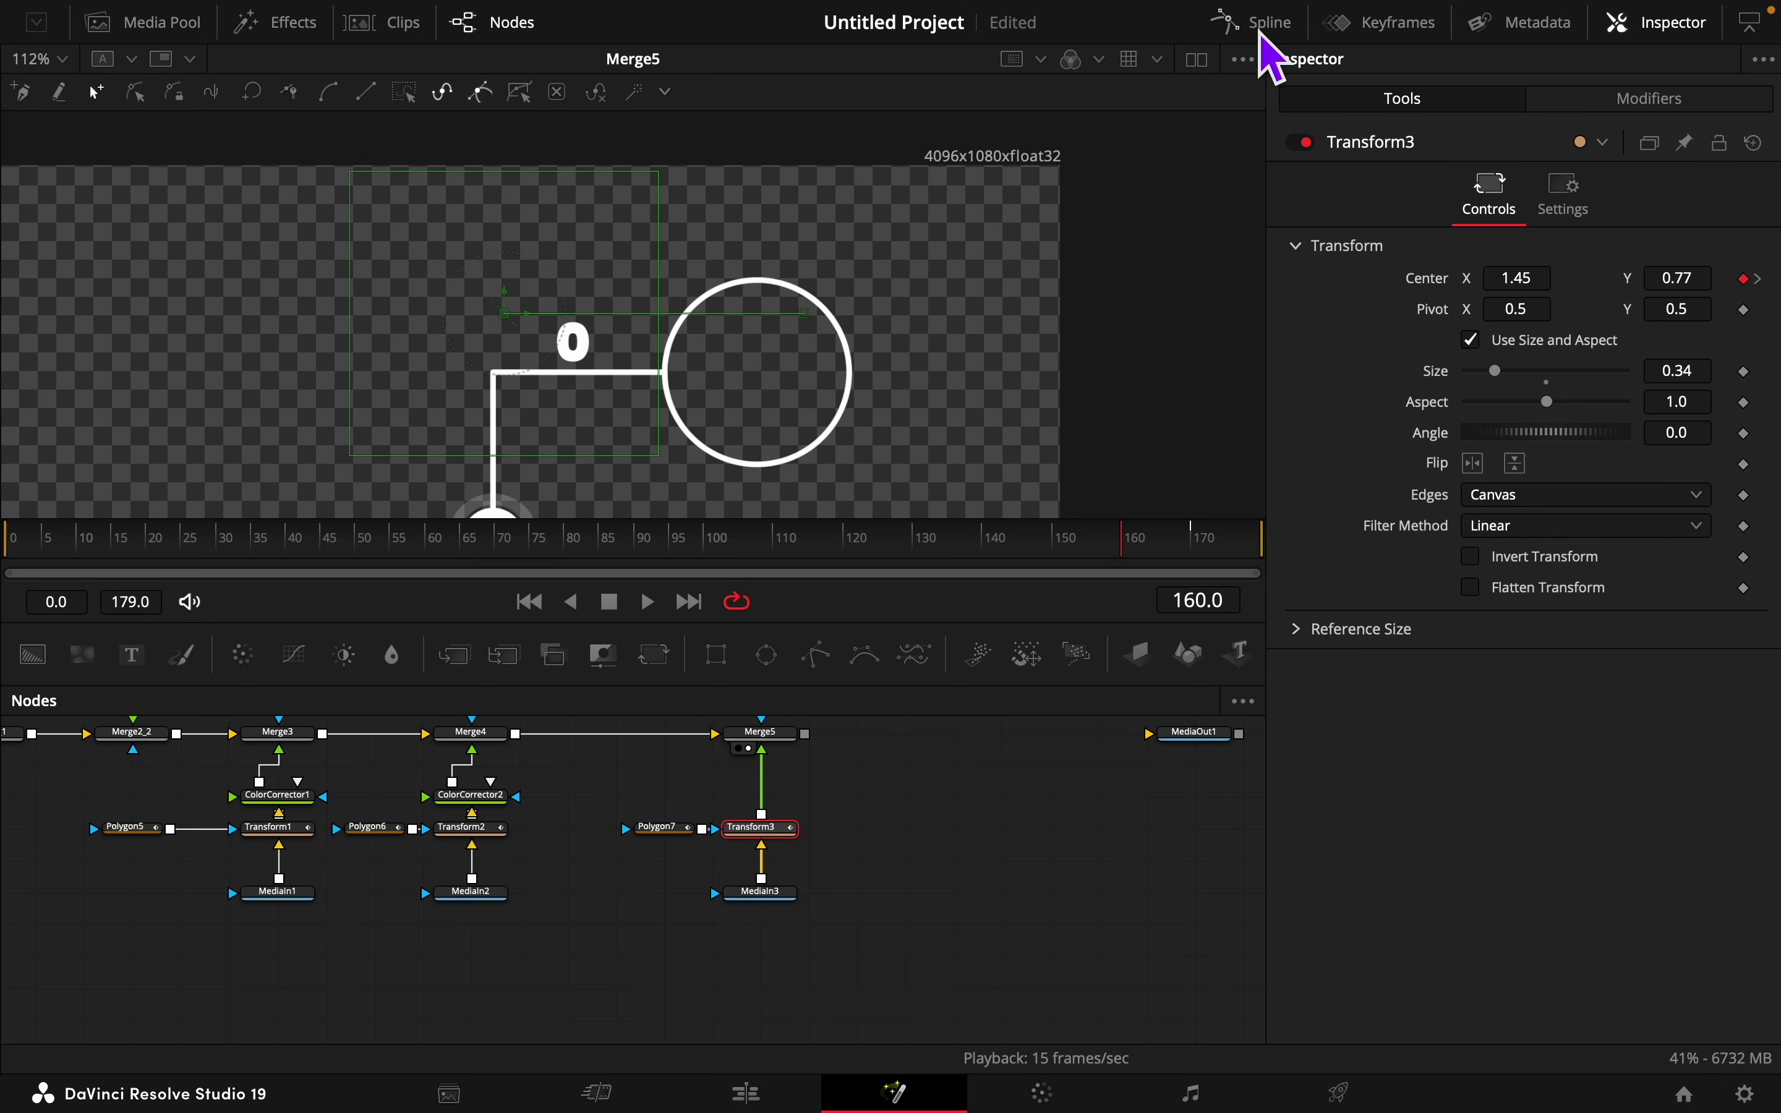
Step: Smooth Transform3's displacement curve, stretch the frame 170 keyframe's handle back to about frame 160, and play back the slide-in
click(1259, 23)
click(1153, 702)
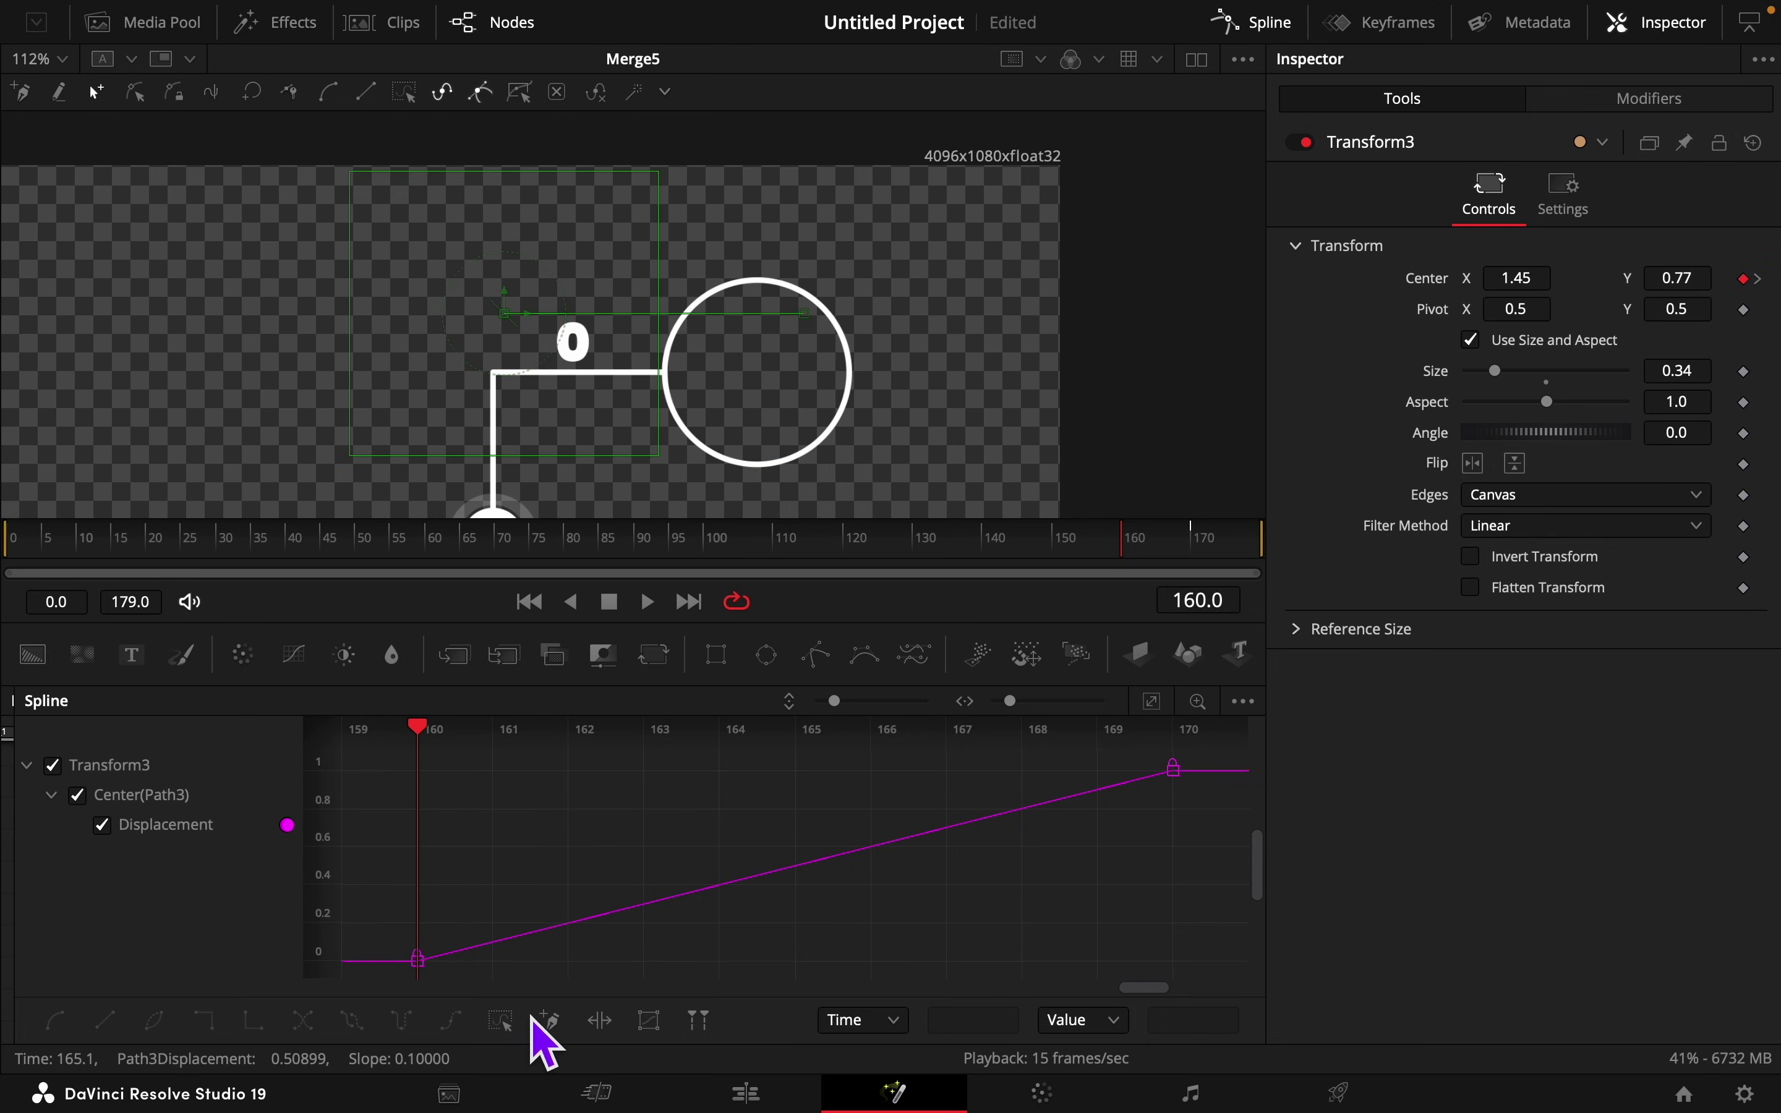
click(501, 1020)
click(59, 1021)
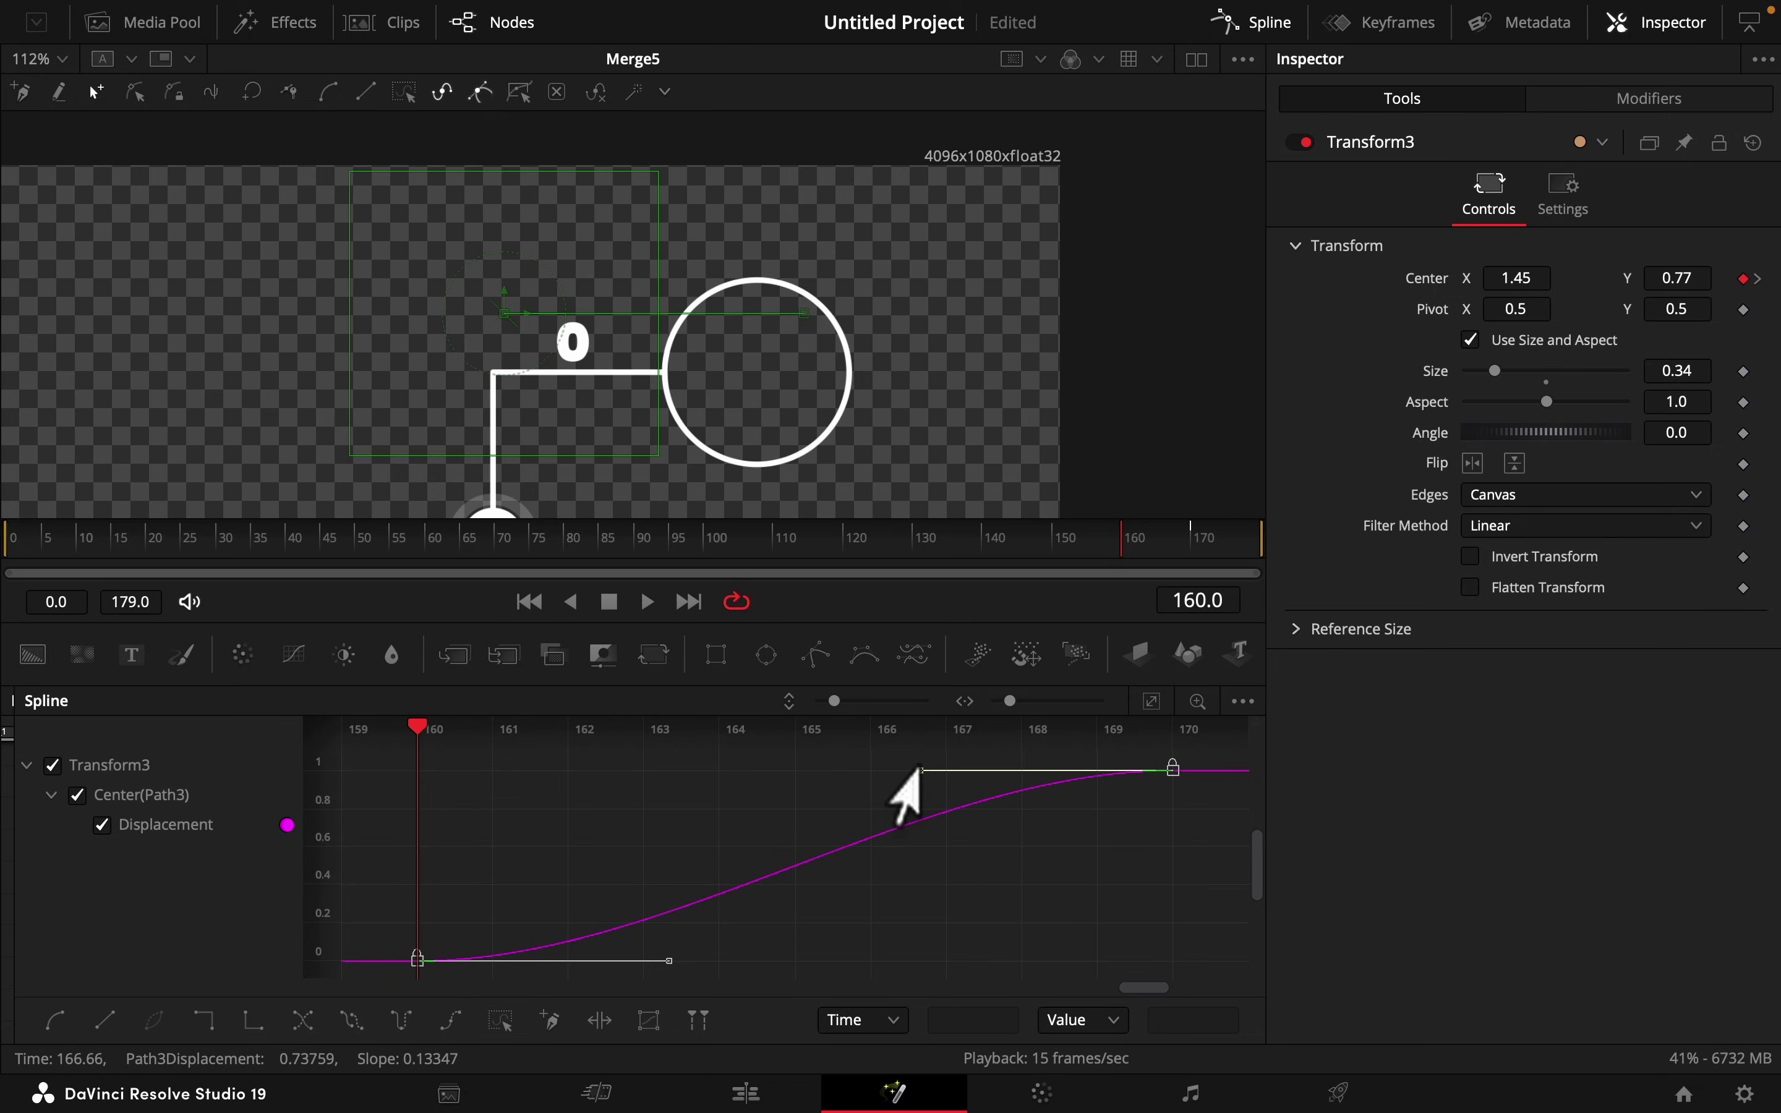
drag(901, 792, 406, 817)
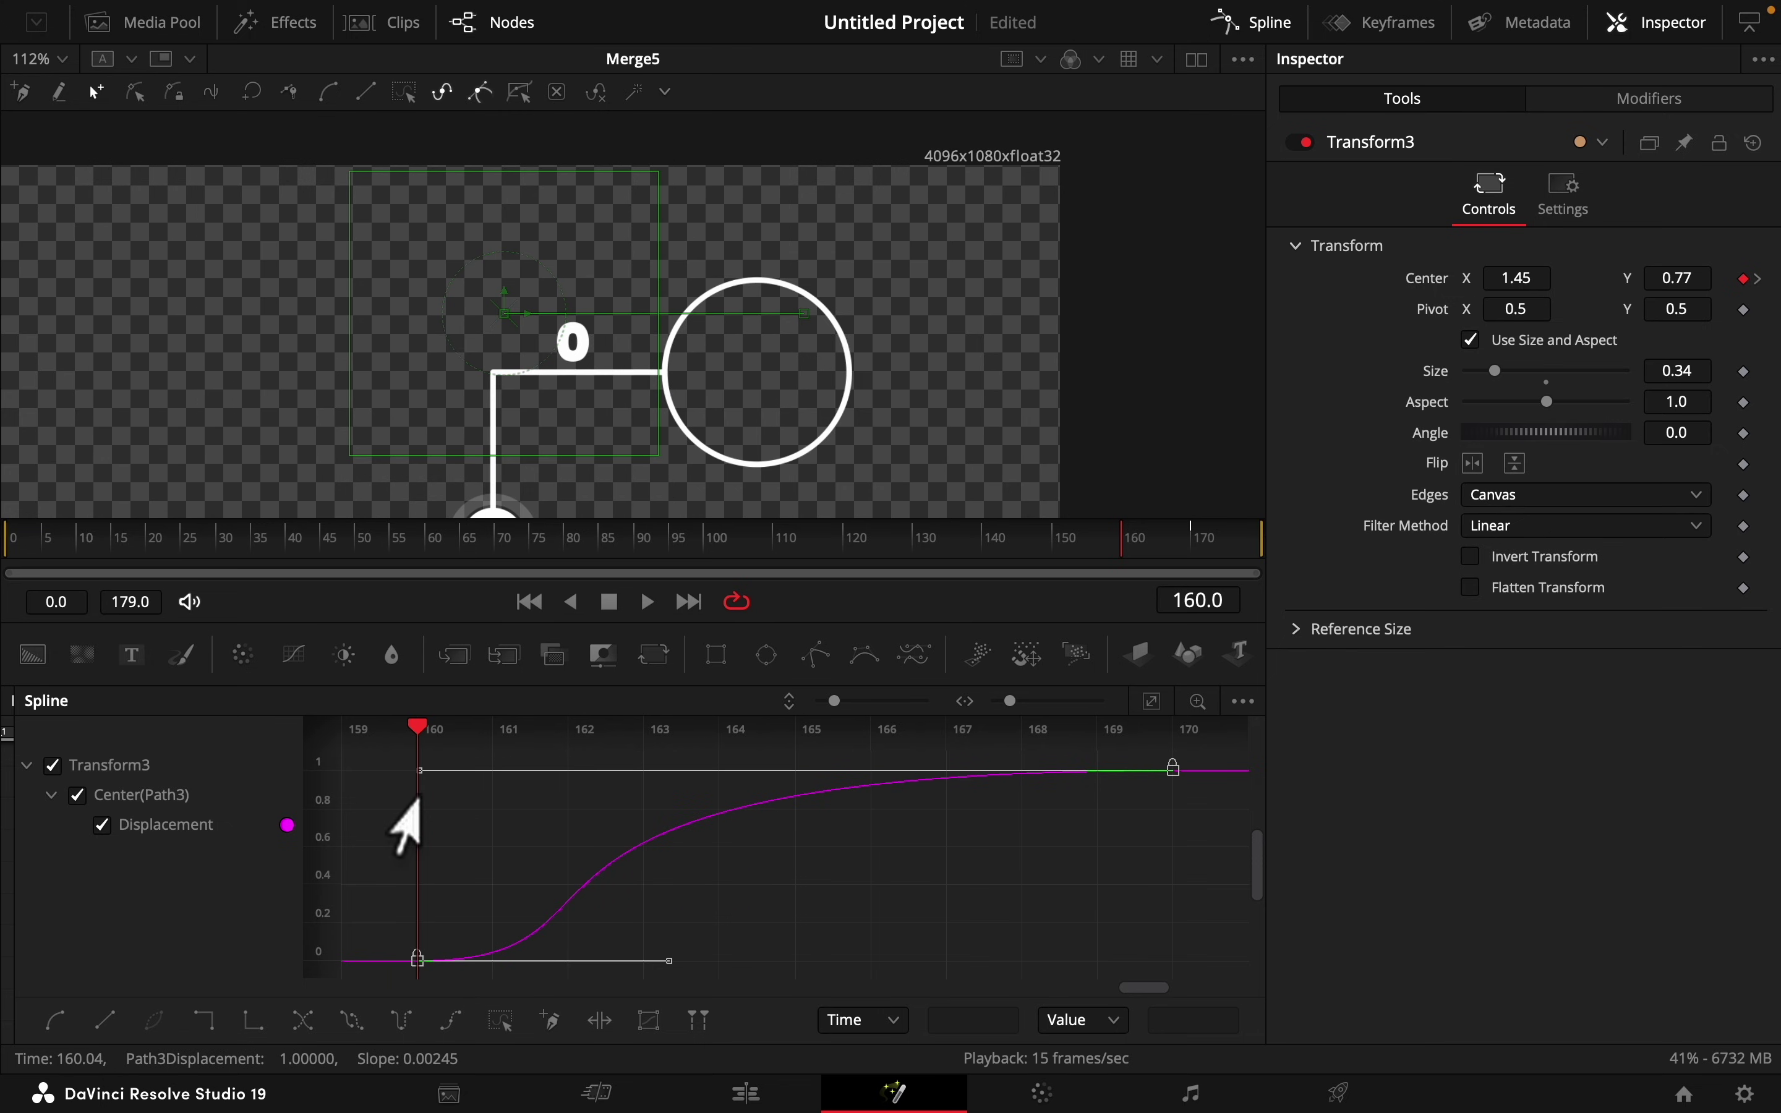
click(1262, 23)
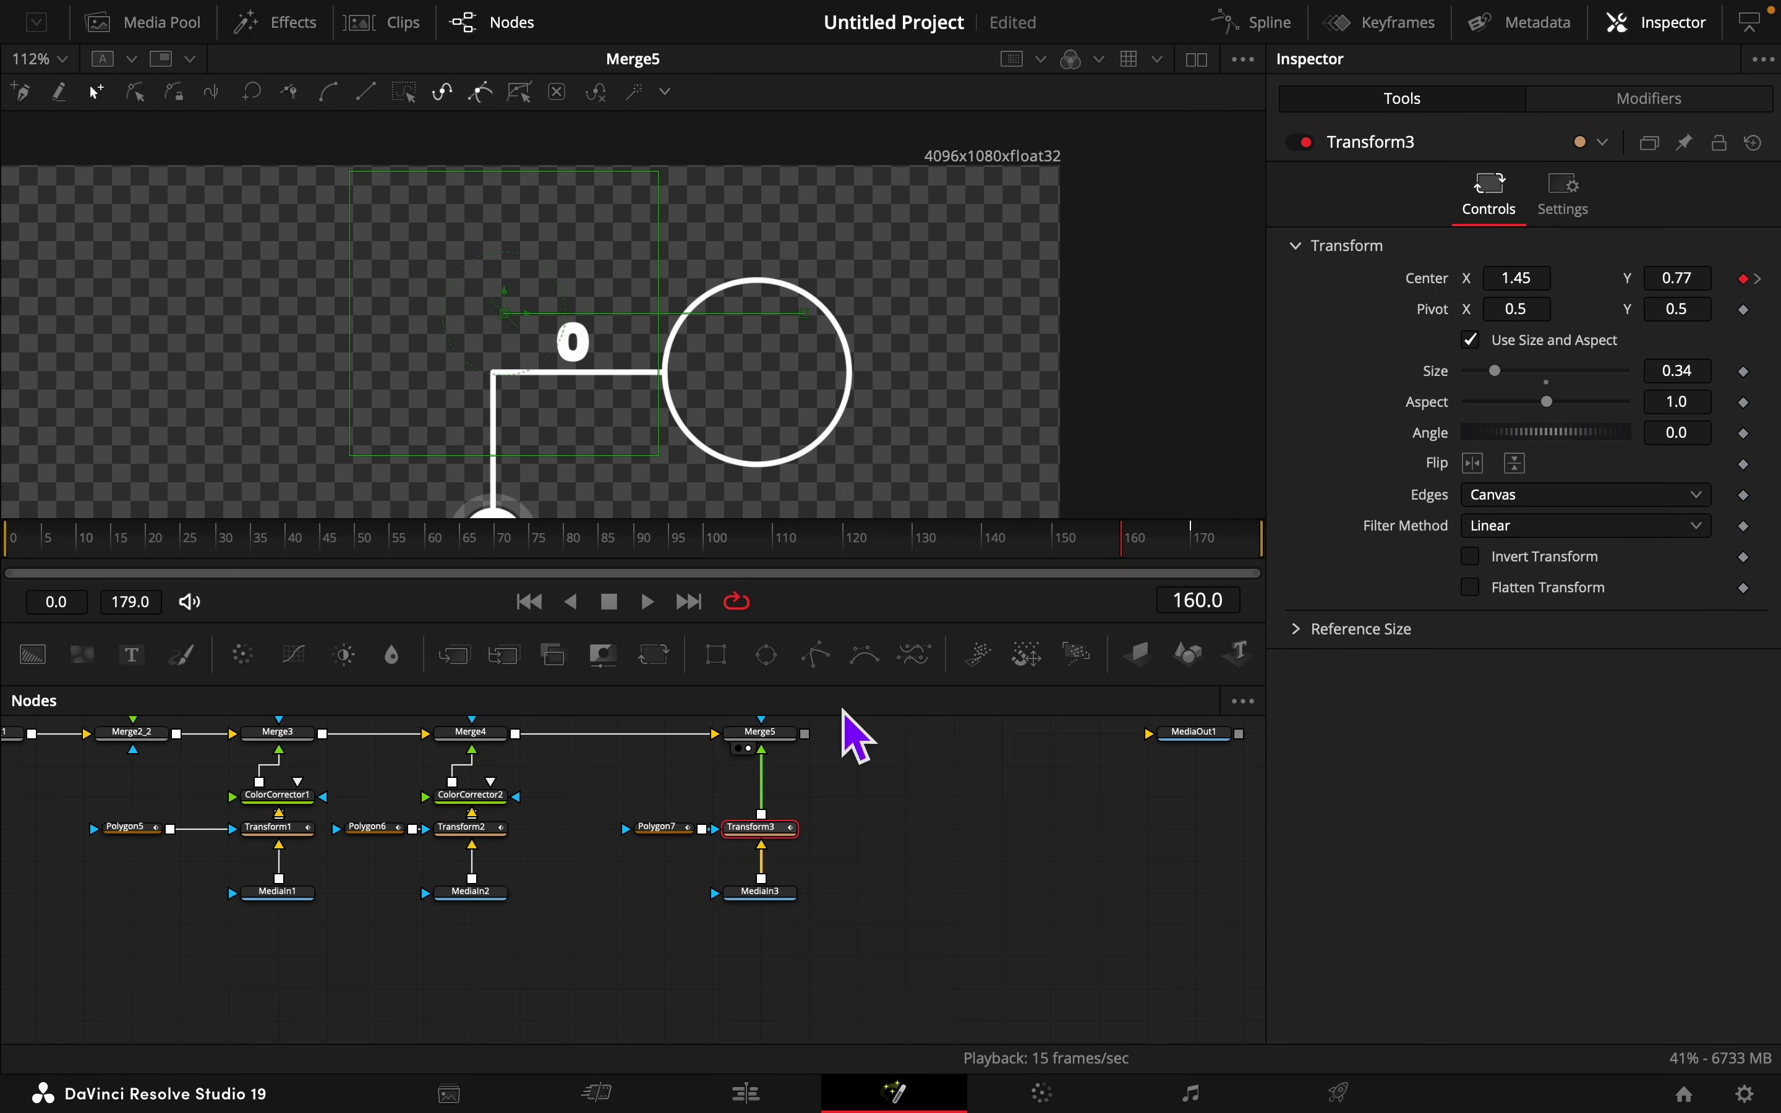
click(928, 878)
key(space)
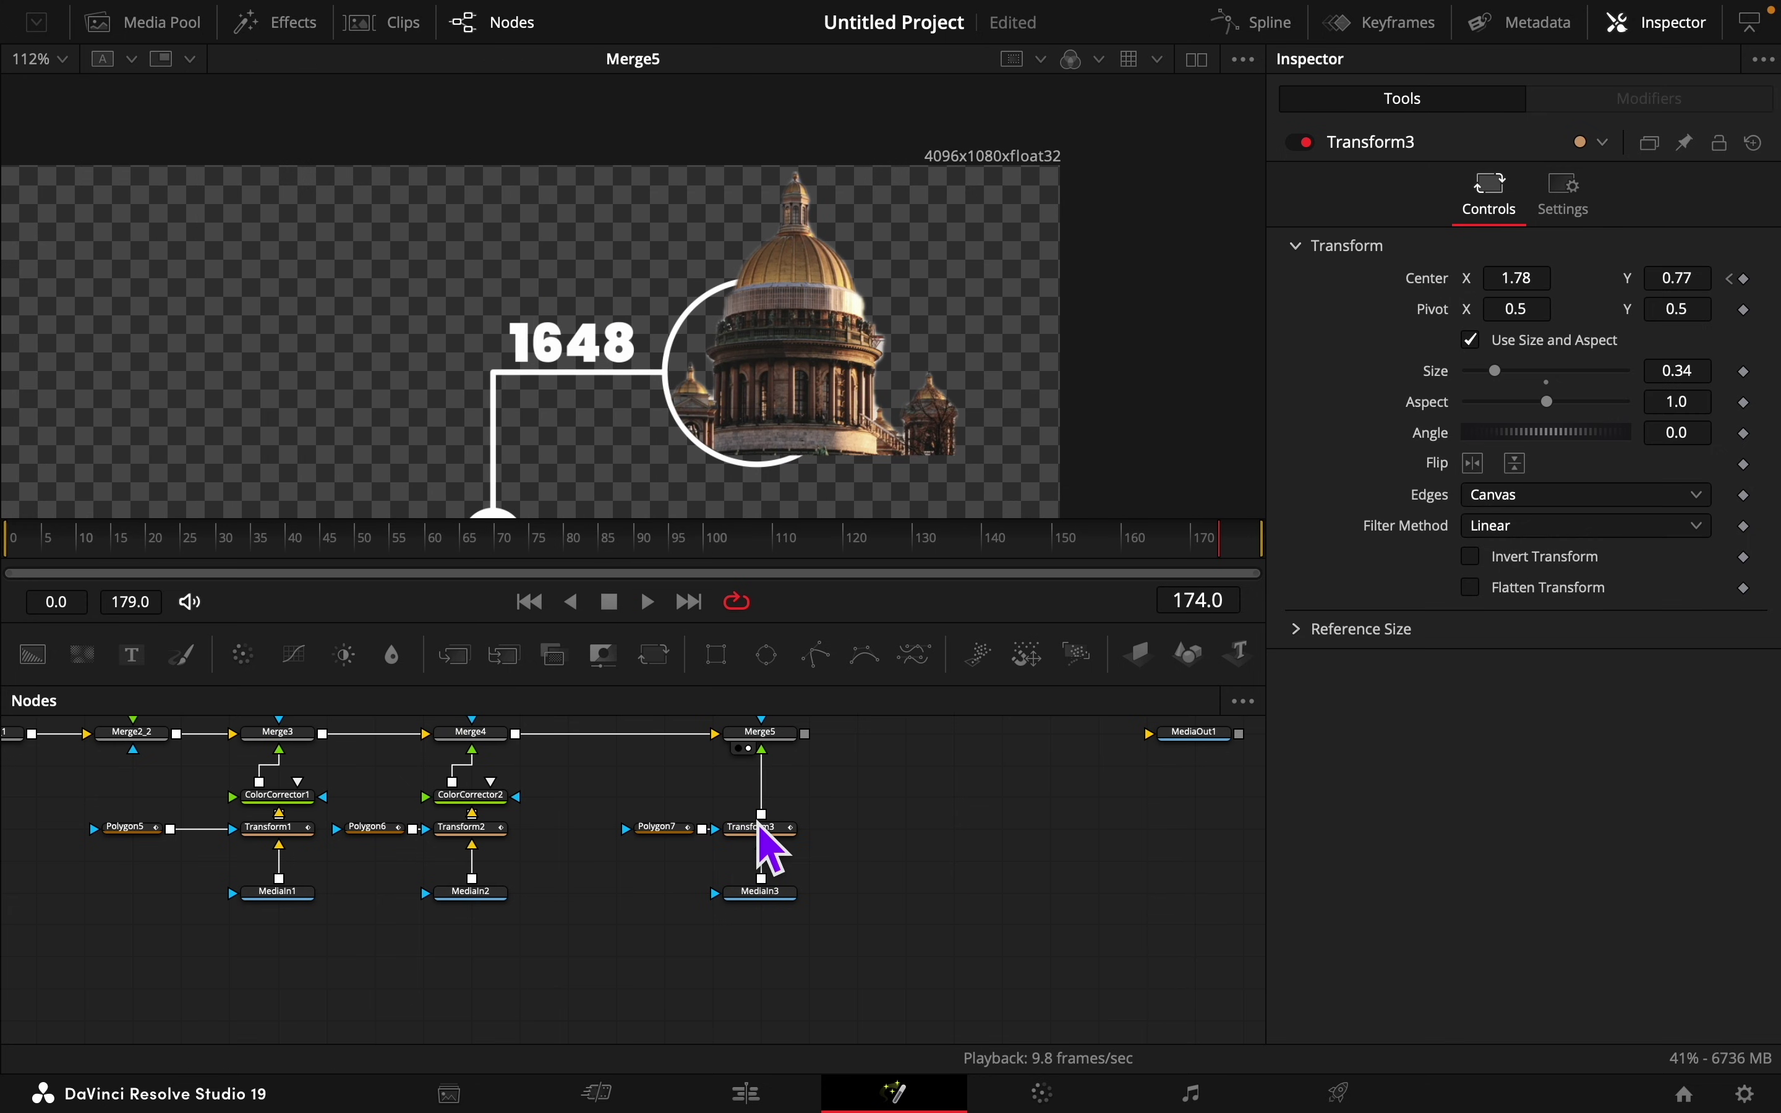
Step: Add a Color Corrector between Transform3 and Merge5 and set its saturation to 0.0
click(767, 847)
click(242, 654)
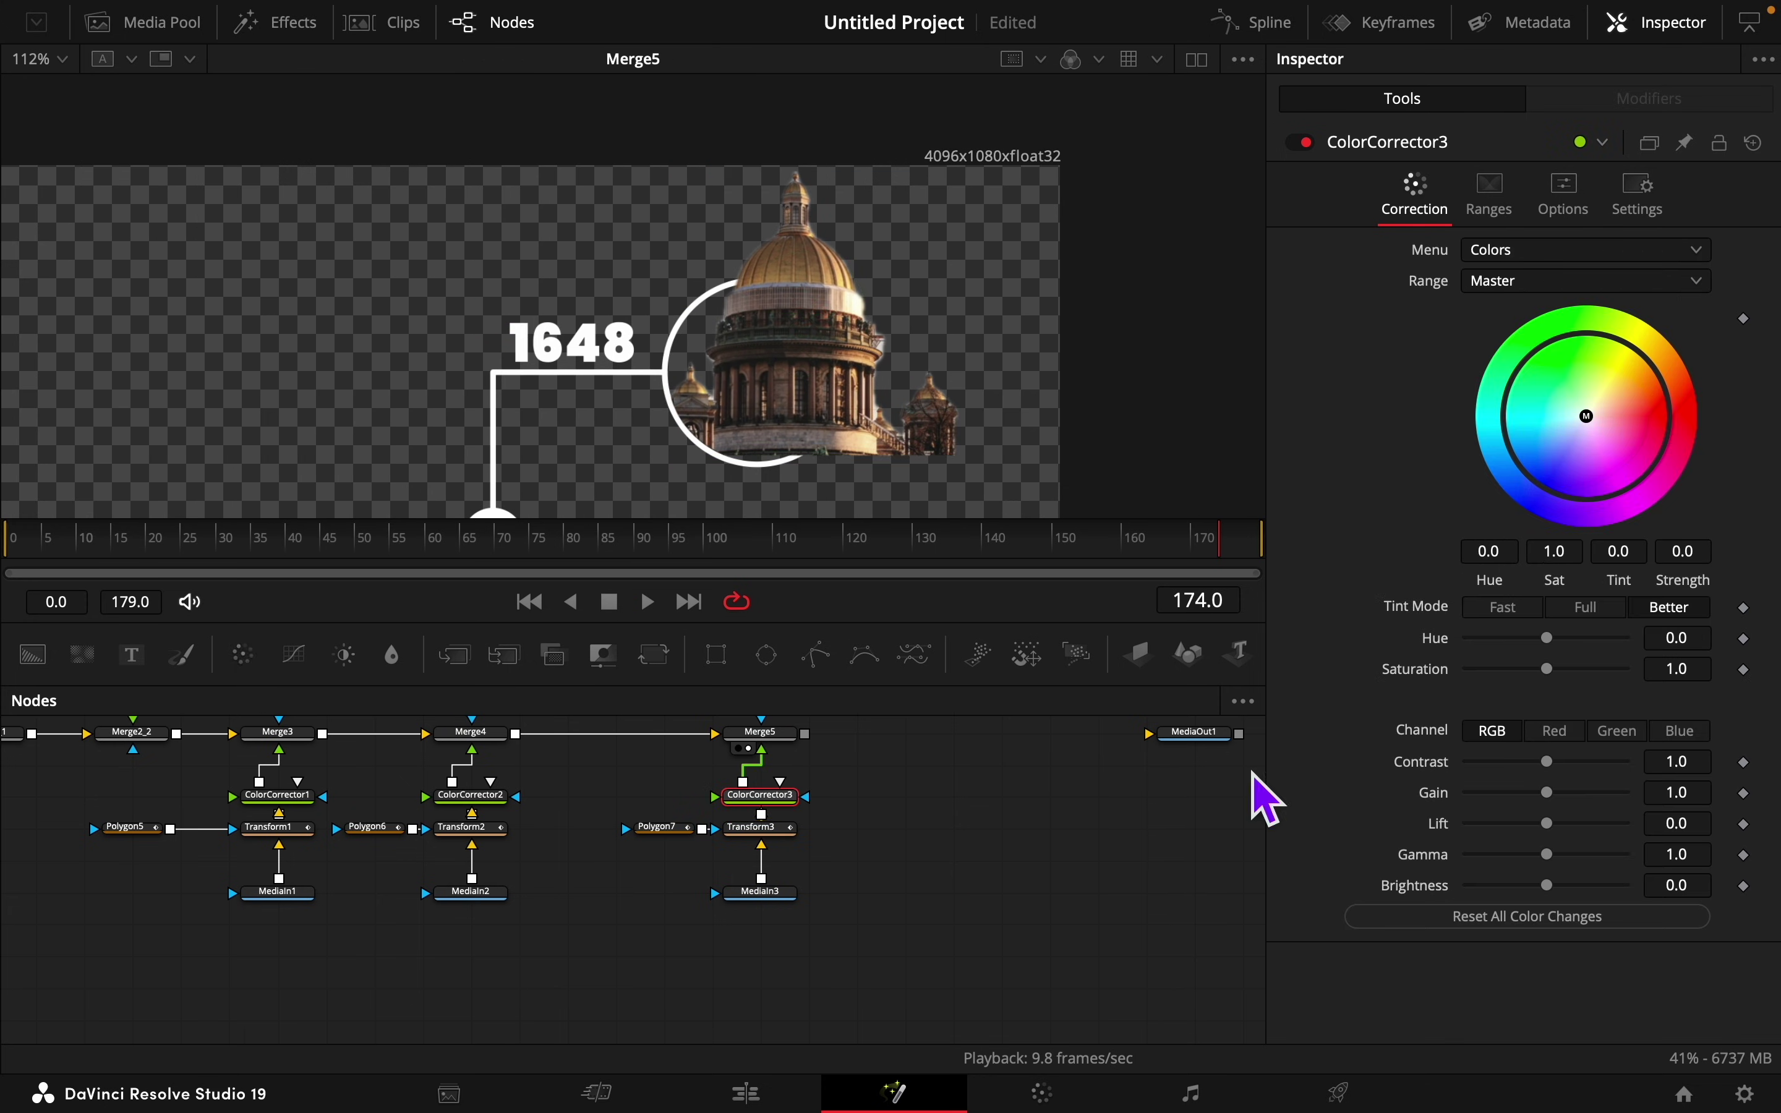
drag(1548, 668, 1343, 671)
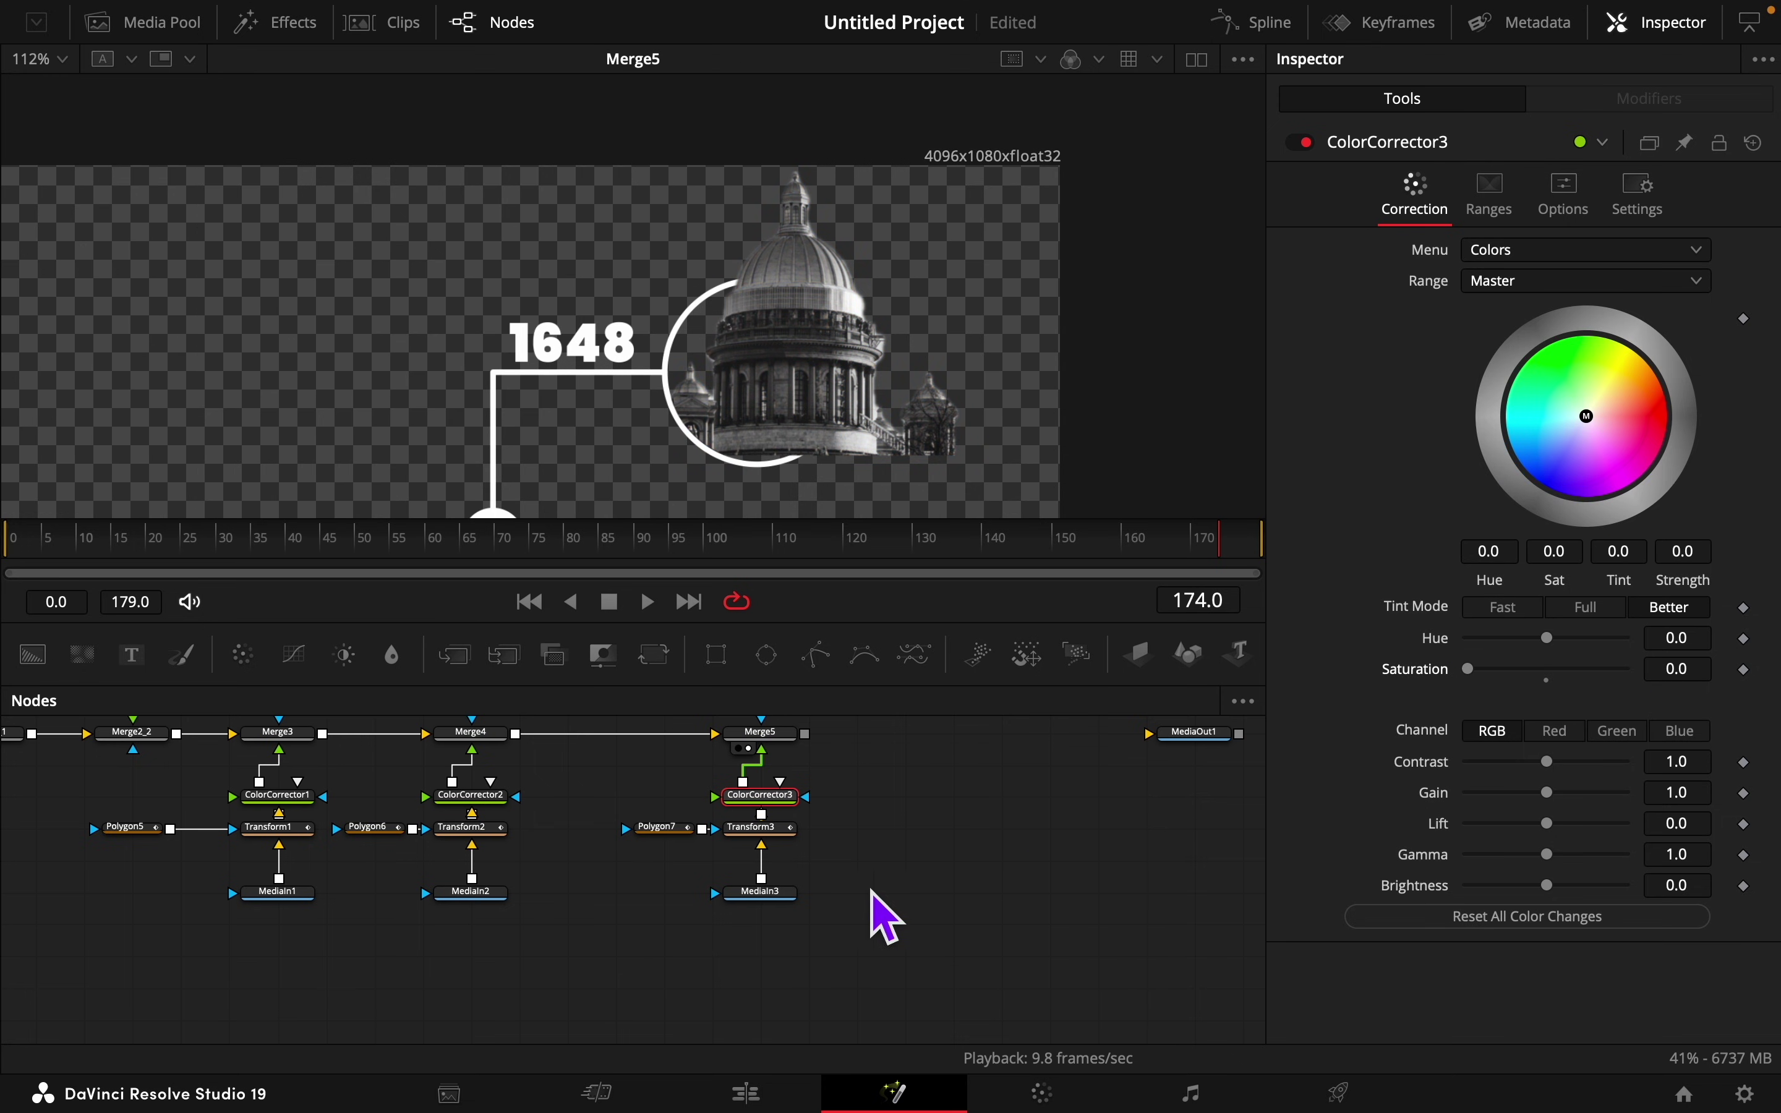
scroll(558, 946, down, 3)
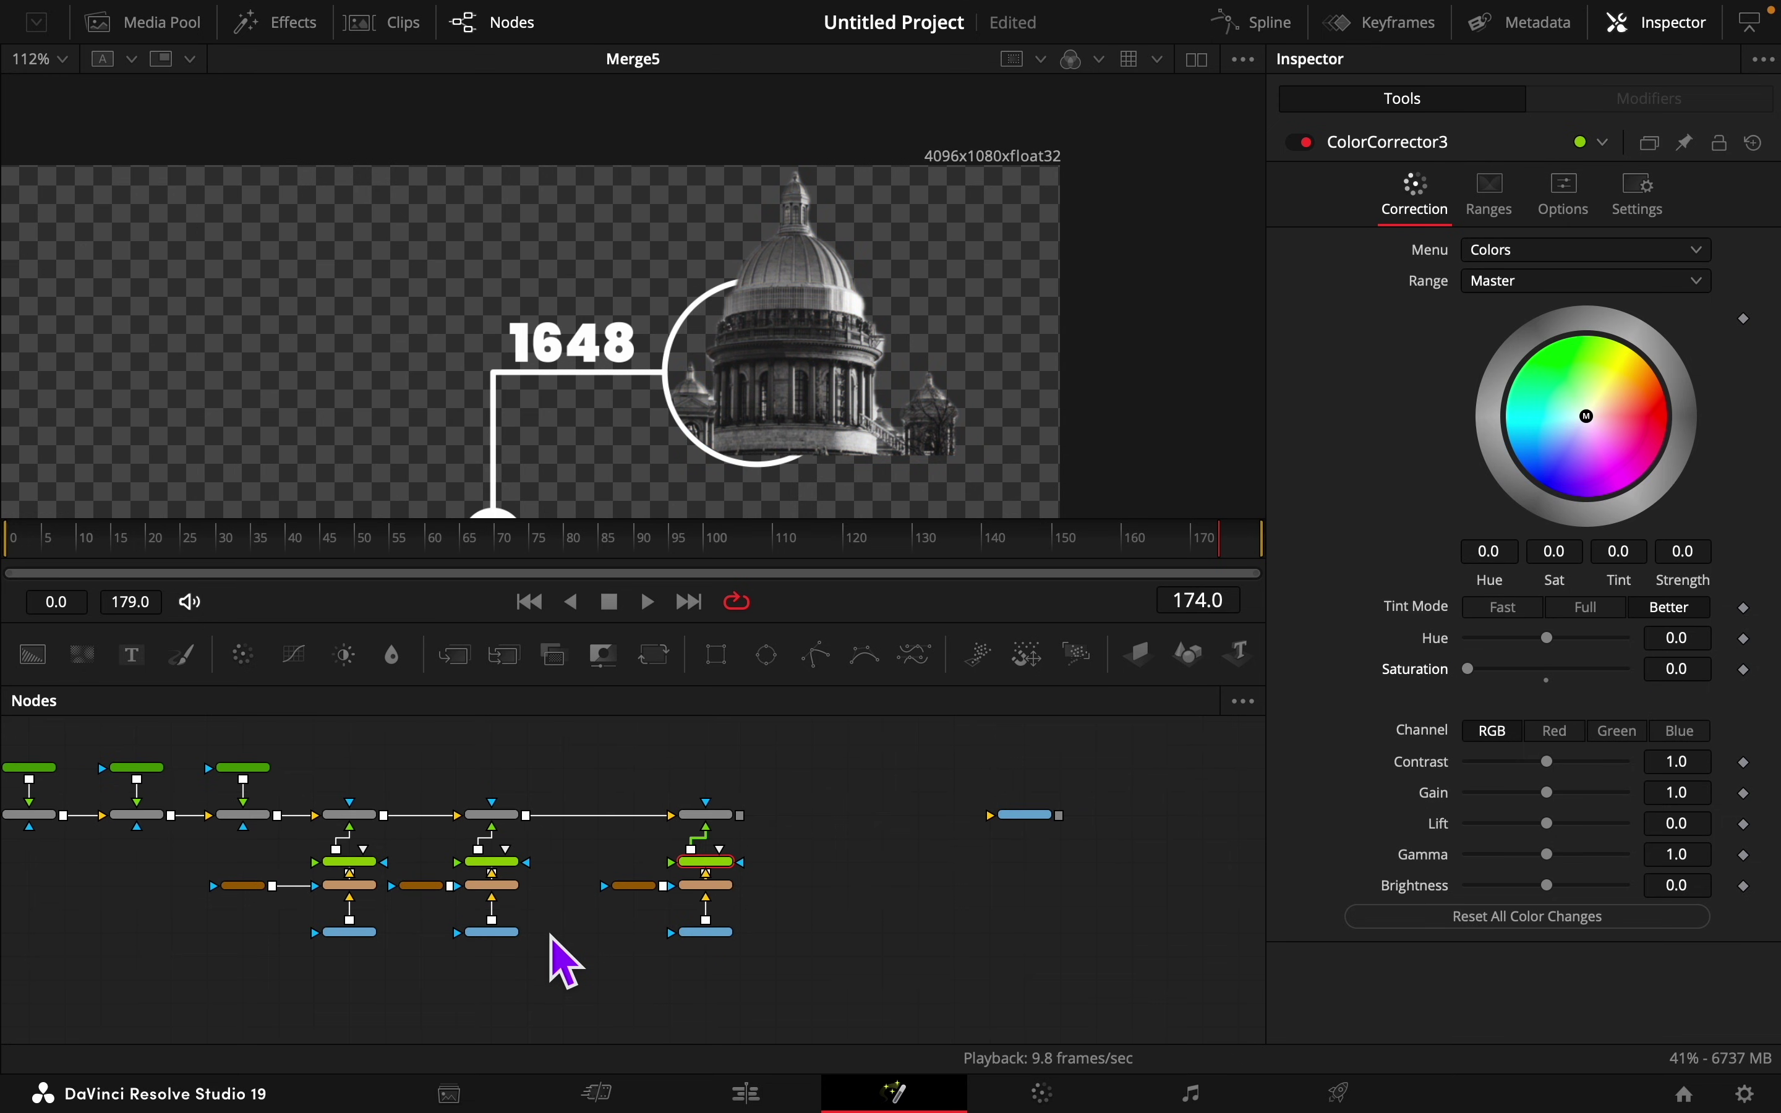
scroll(551, 936, up, 3)
scroll(906, 942, up, 3)
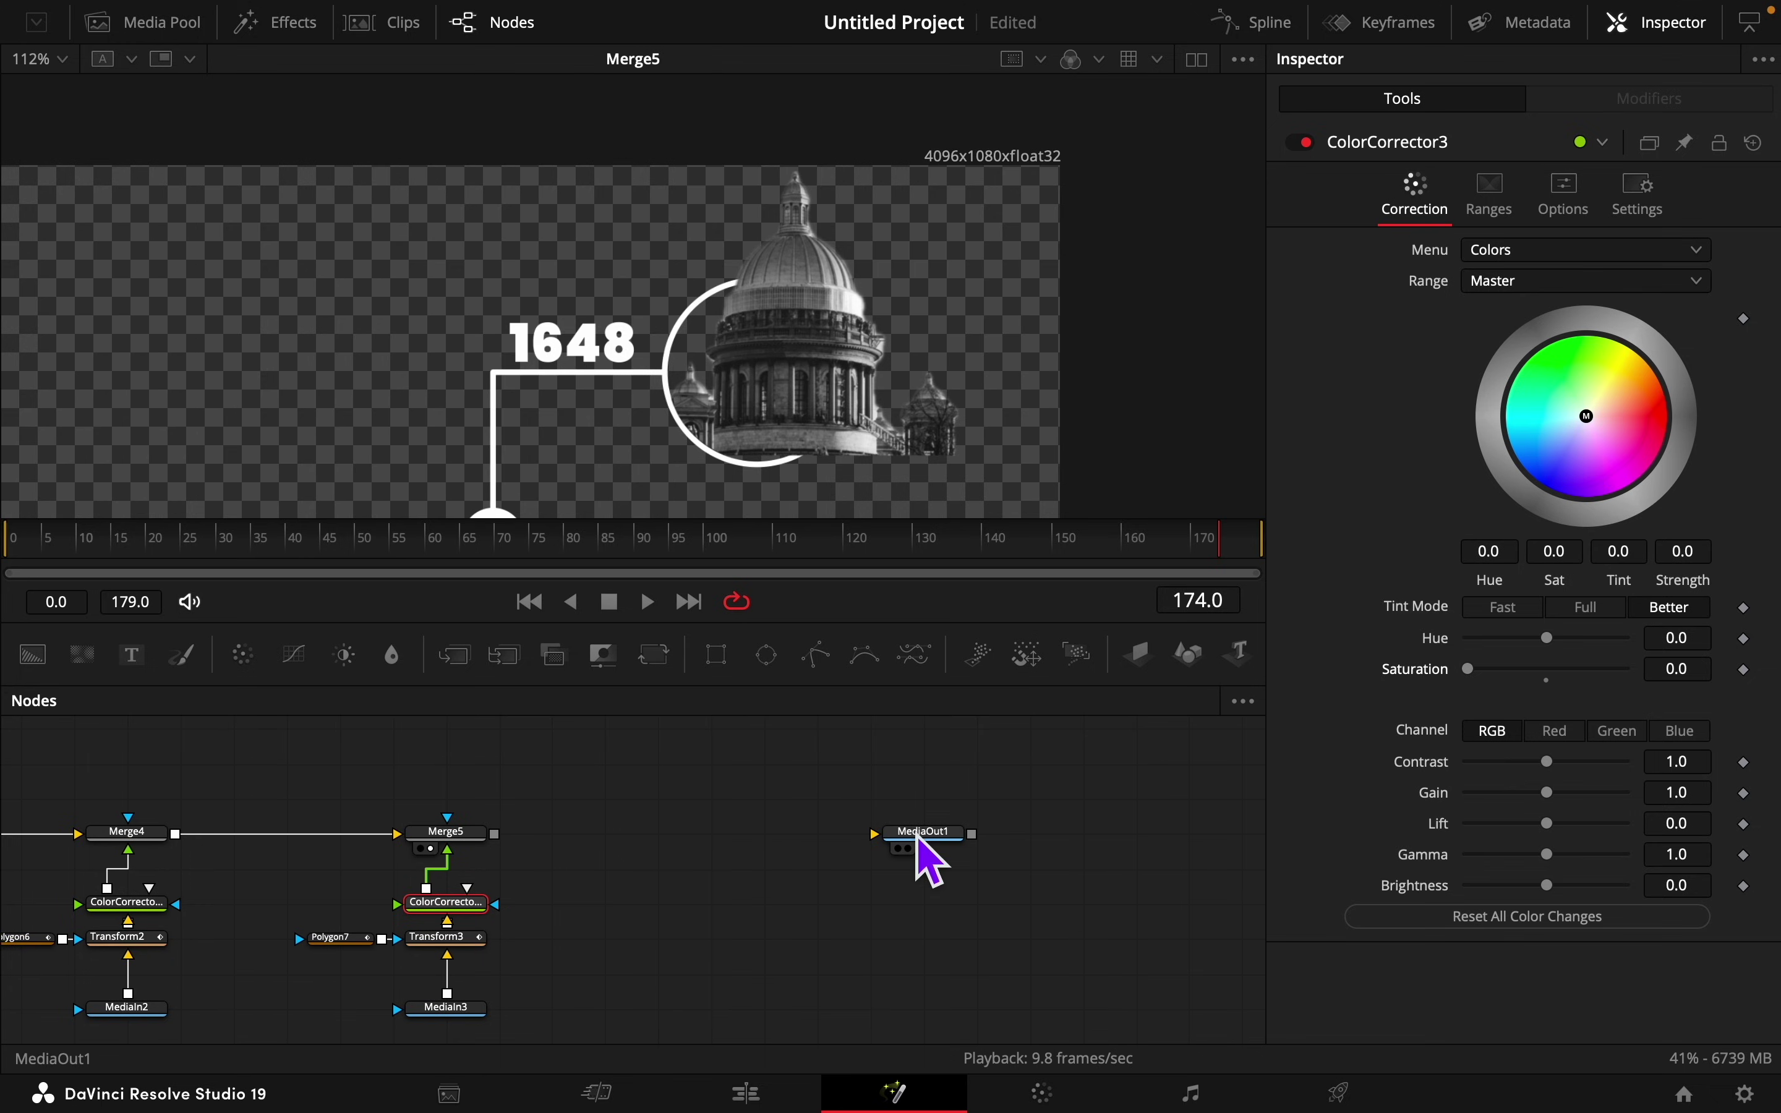
Step: Make room before Merge3 and insert a Glow node between Merge2_2 and Merge3
click(457, 846)
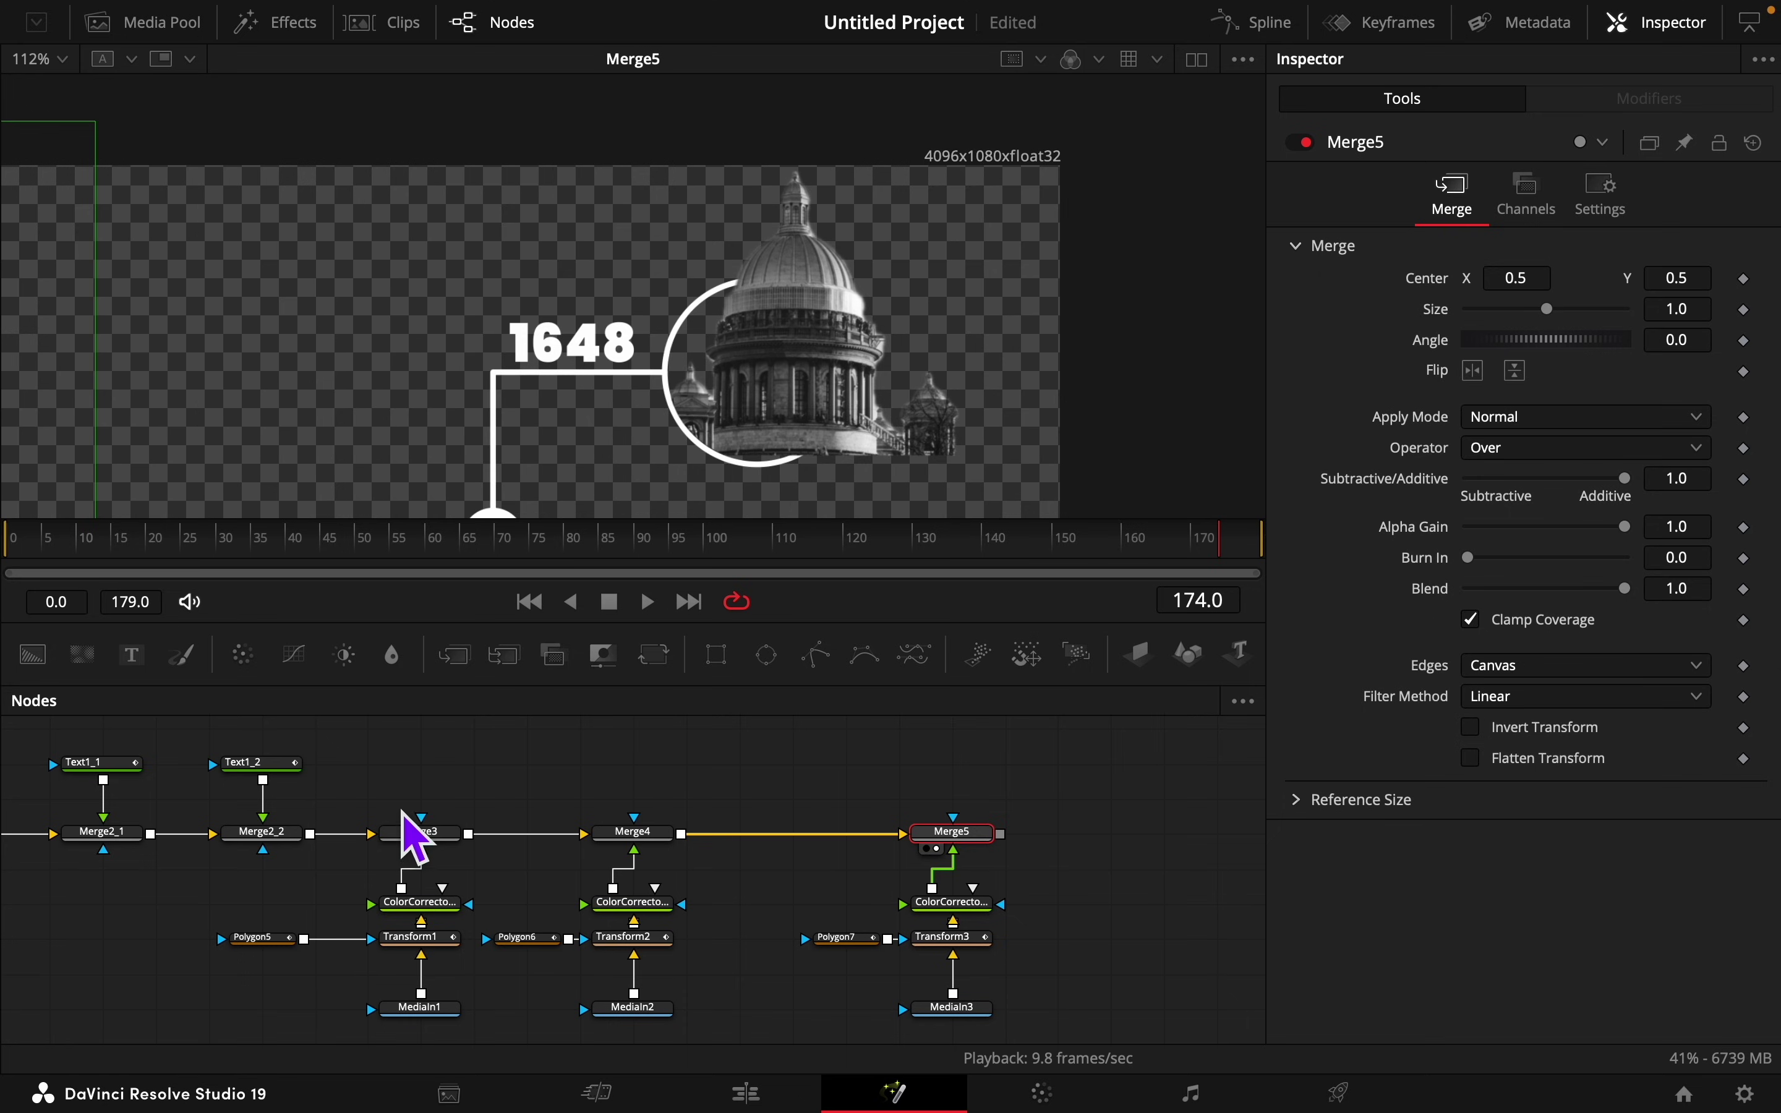
drag(427, 839, 495, 853)
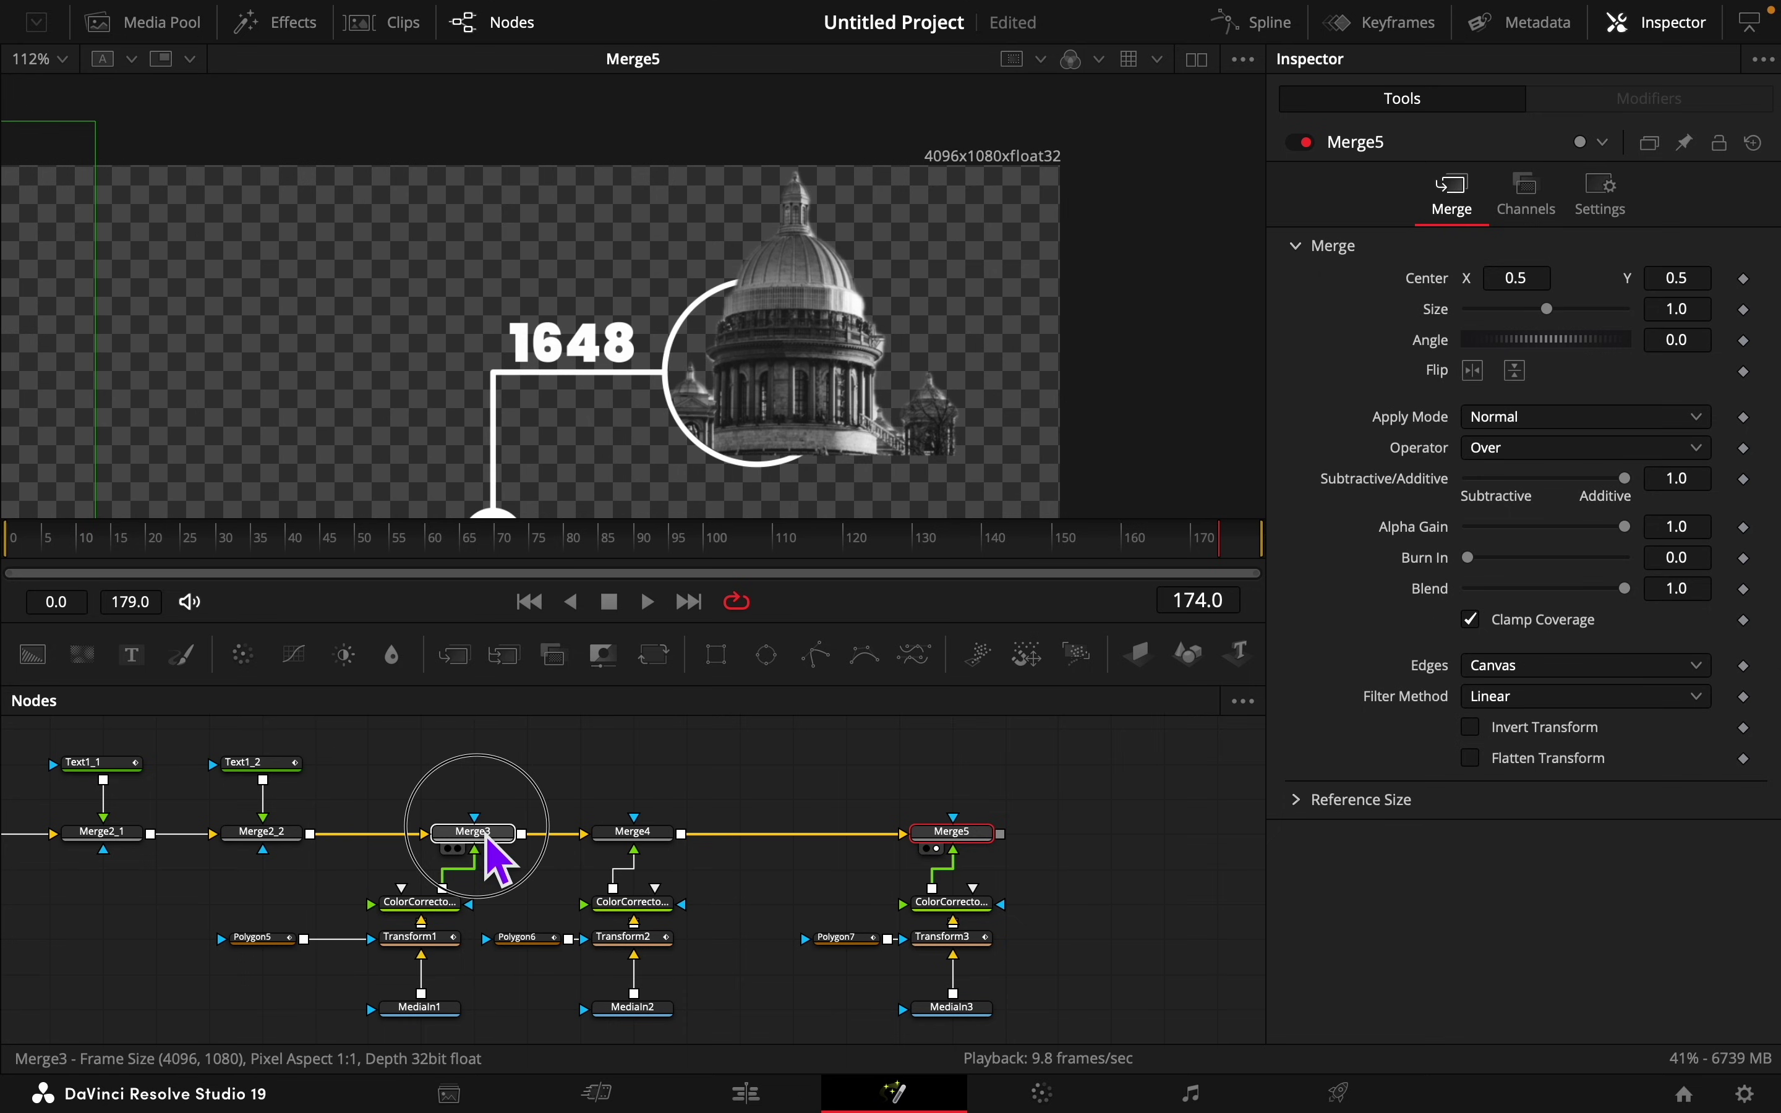
click(274, 838)
key(shift+space)
text(glo)
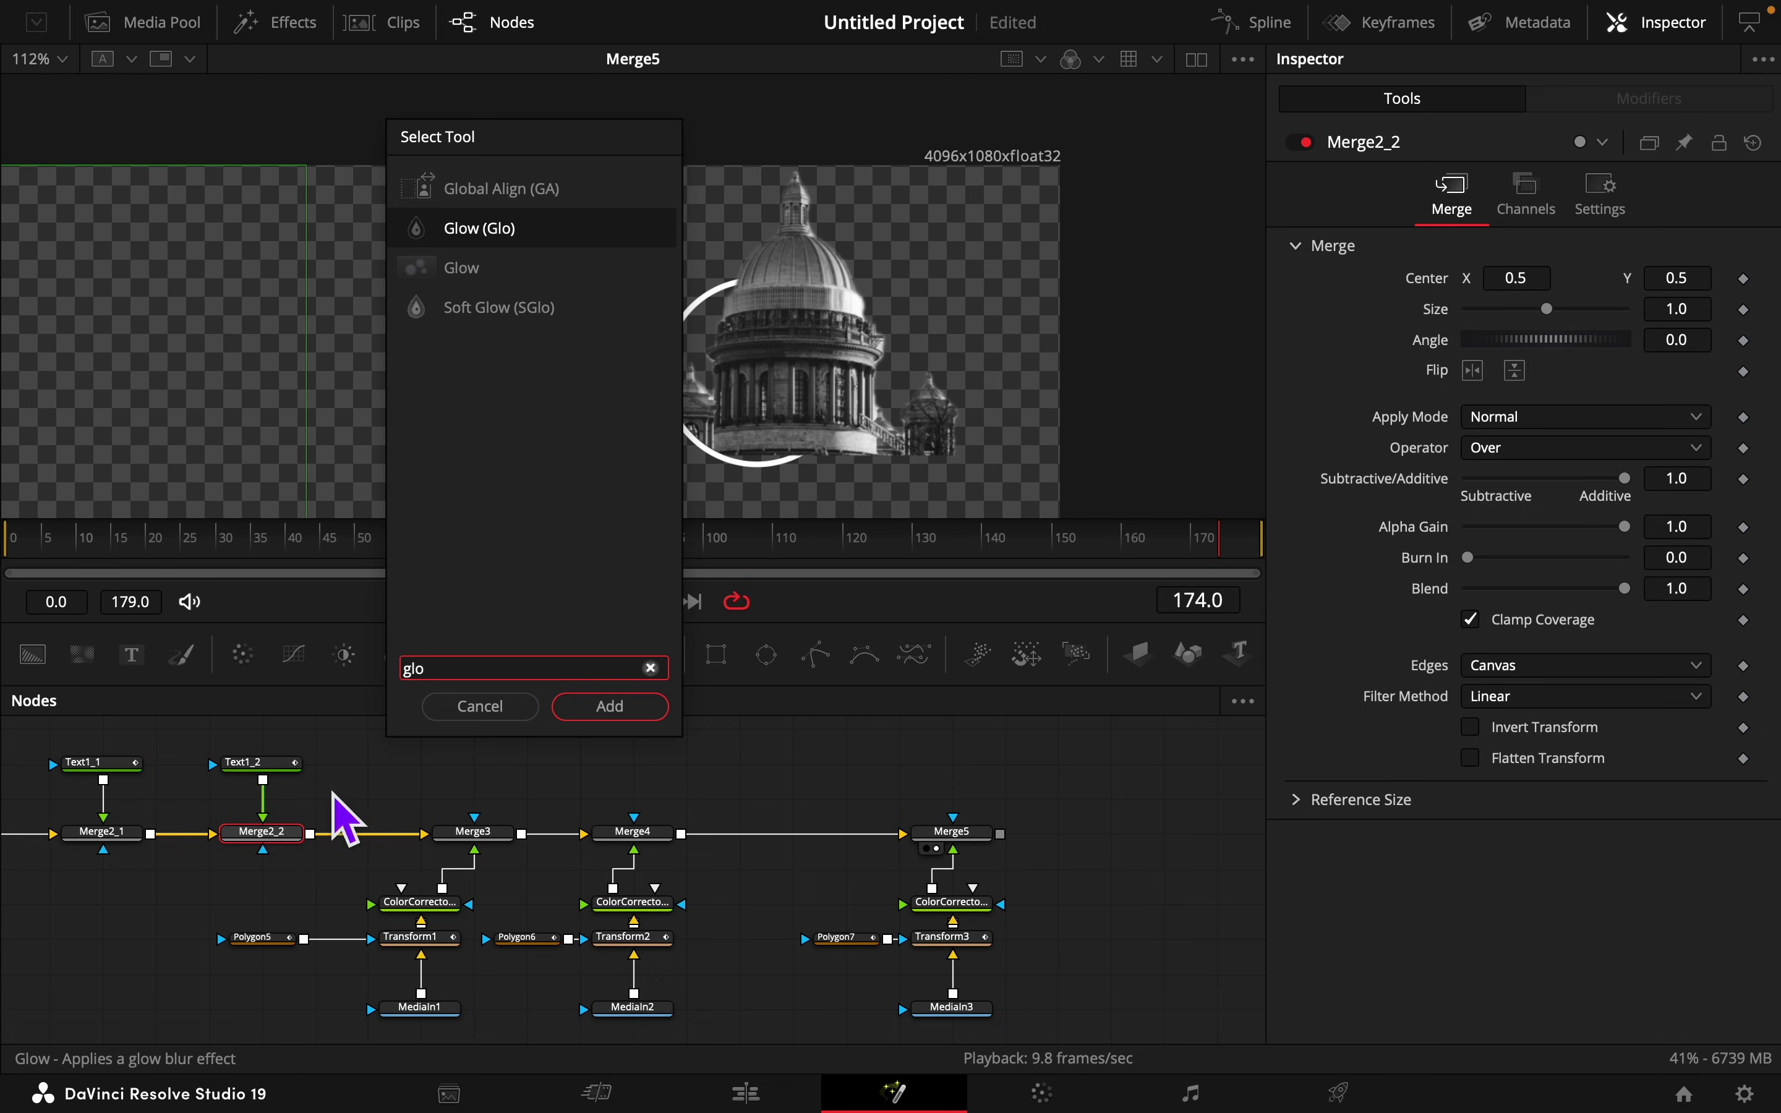
click(612, 707)
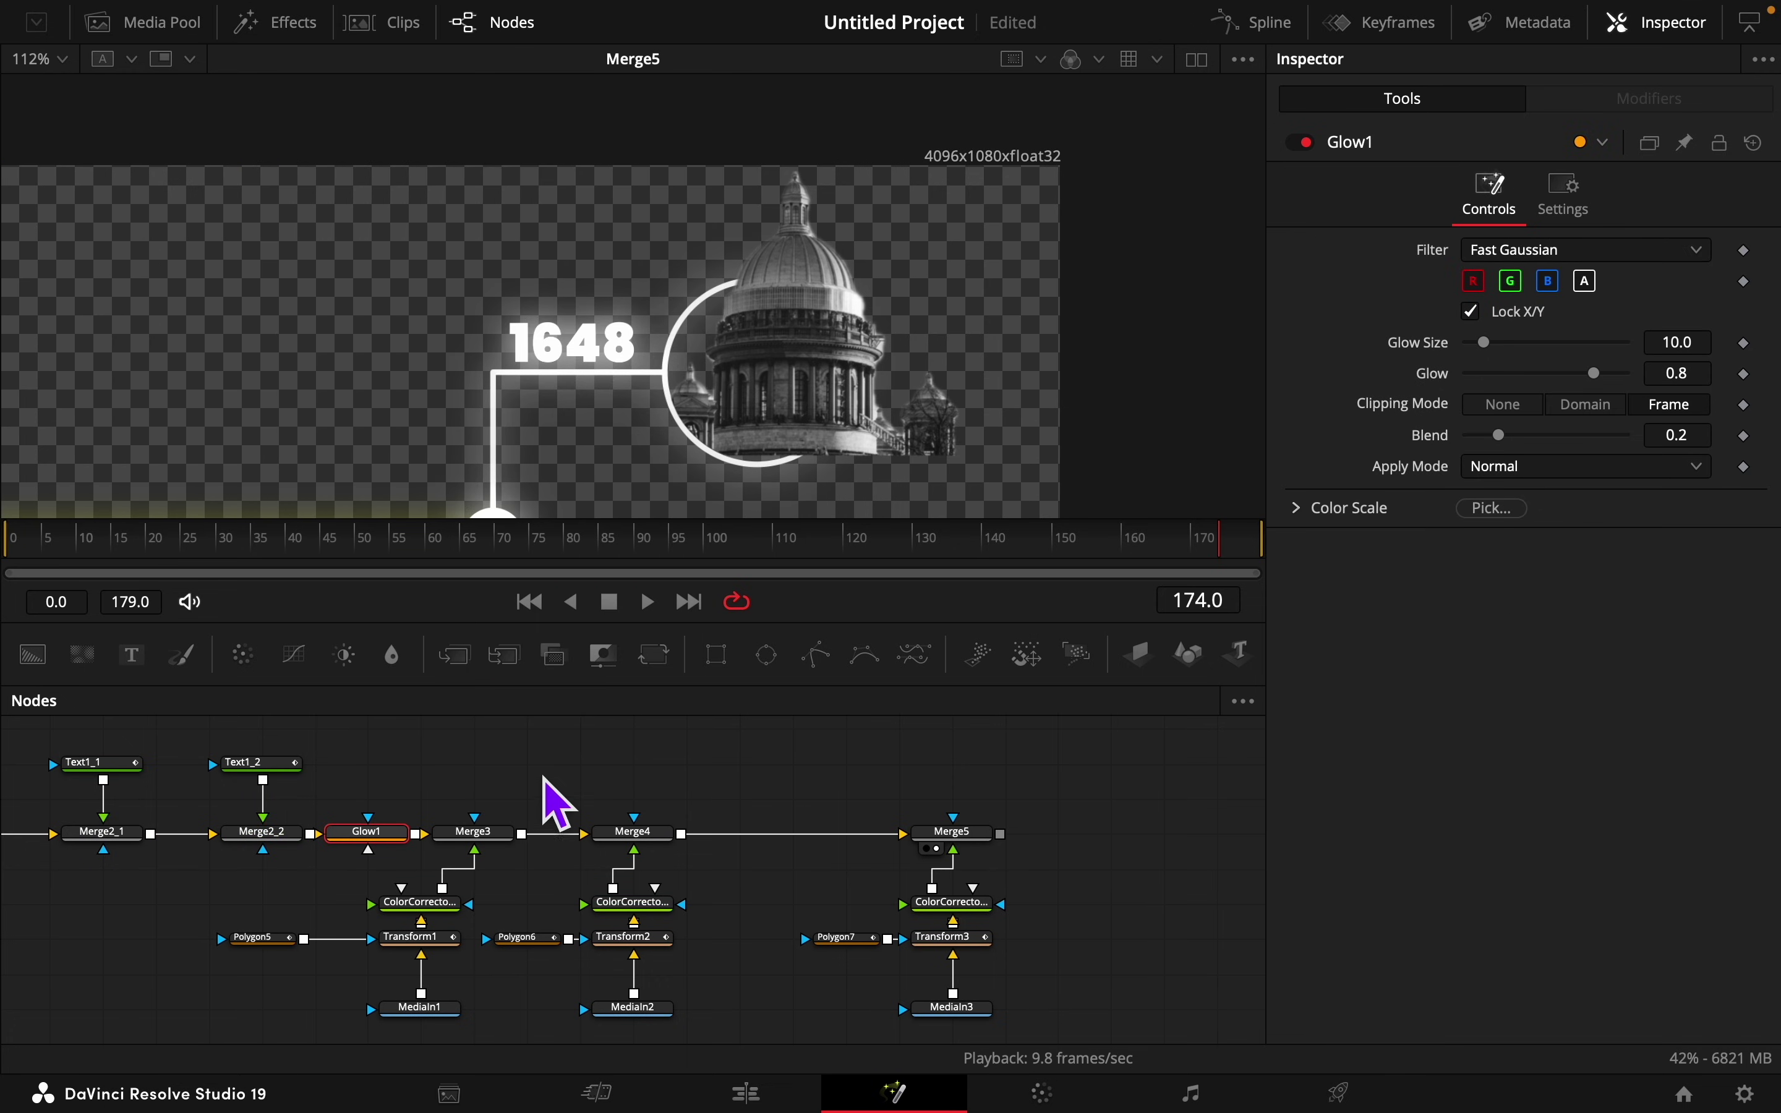
scroll(626, 409, down, 3)
scroll(626, 411, right, 4)
scroll(626, 412, up, 2)
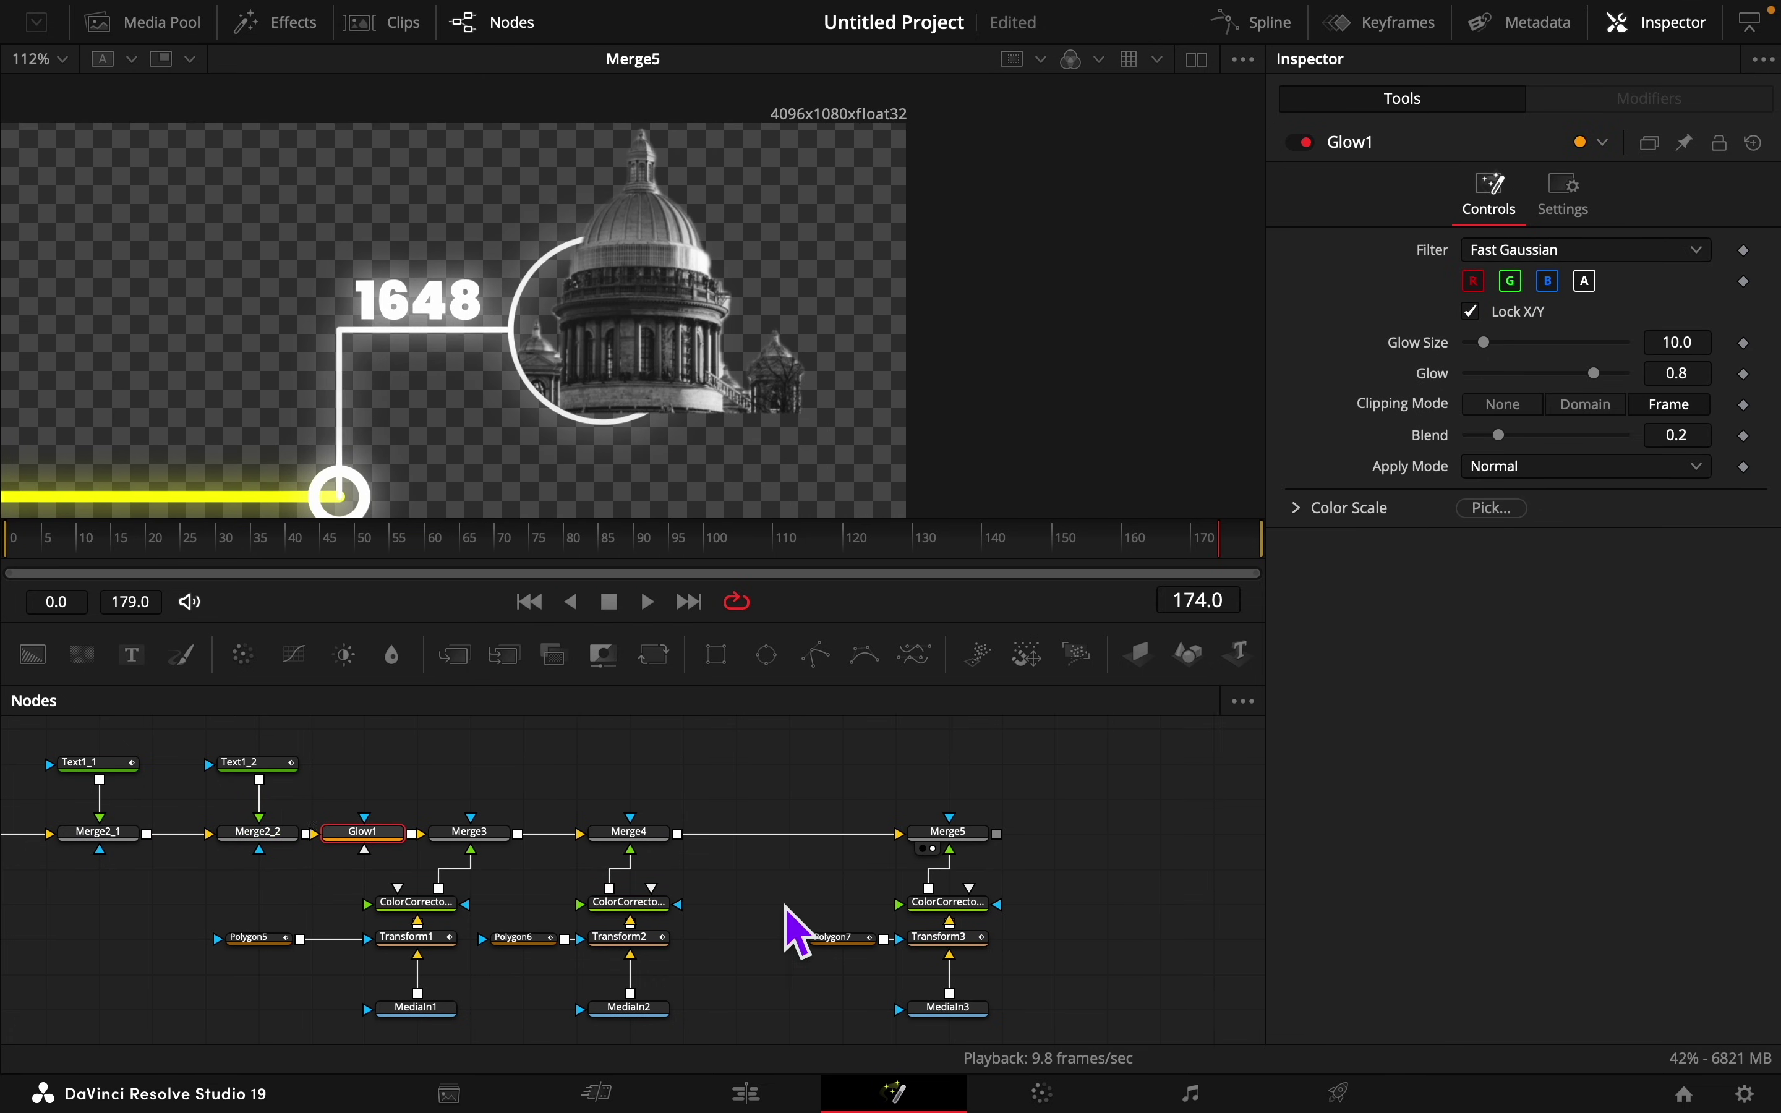
Step: Add a Transform node after Merge5 and connect its output to a new Merge node
scroll(785, 907, right, 5)
click(565, 828)
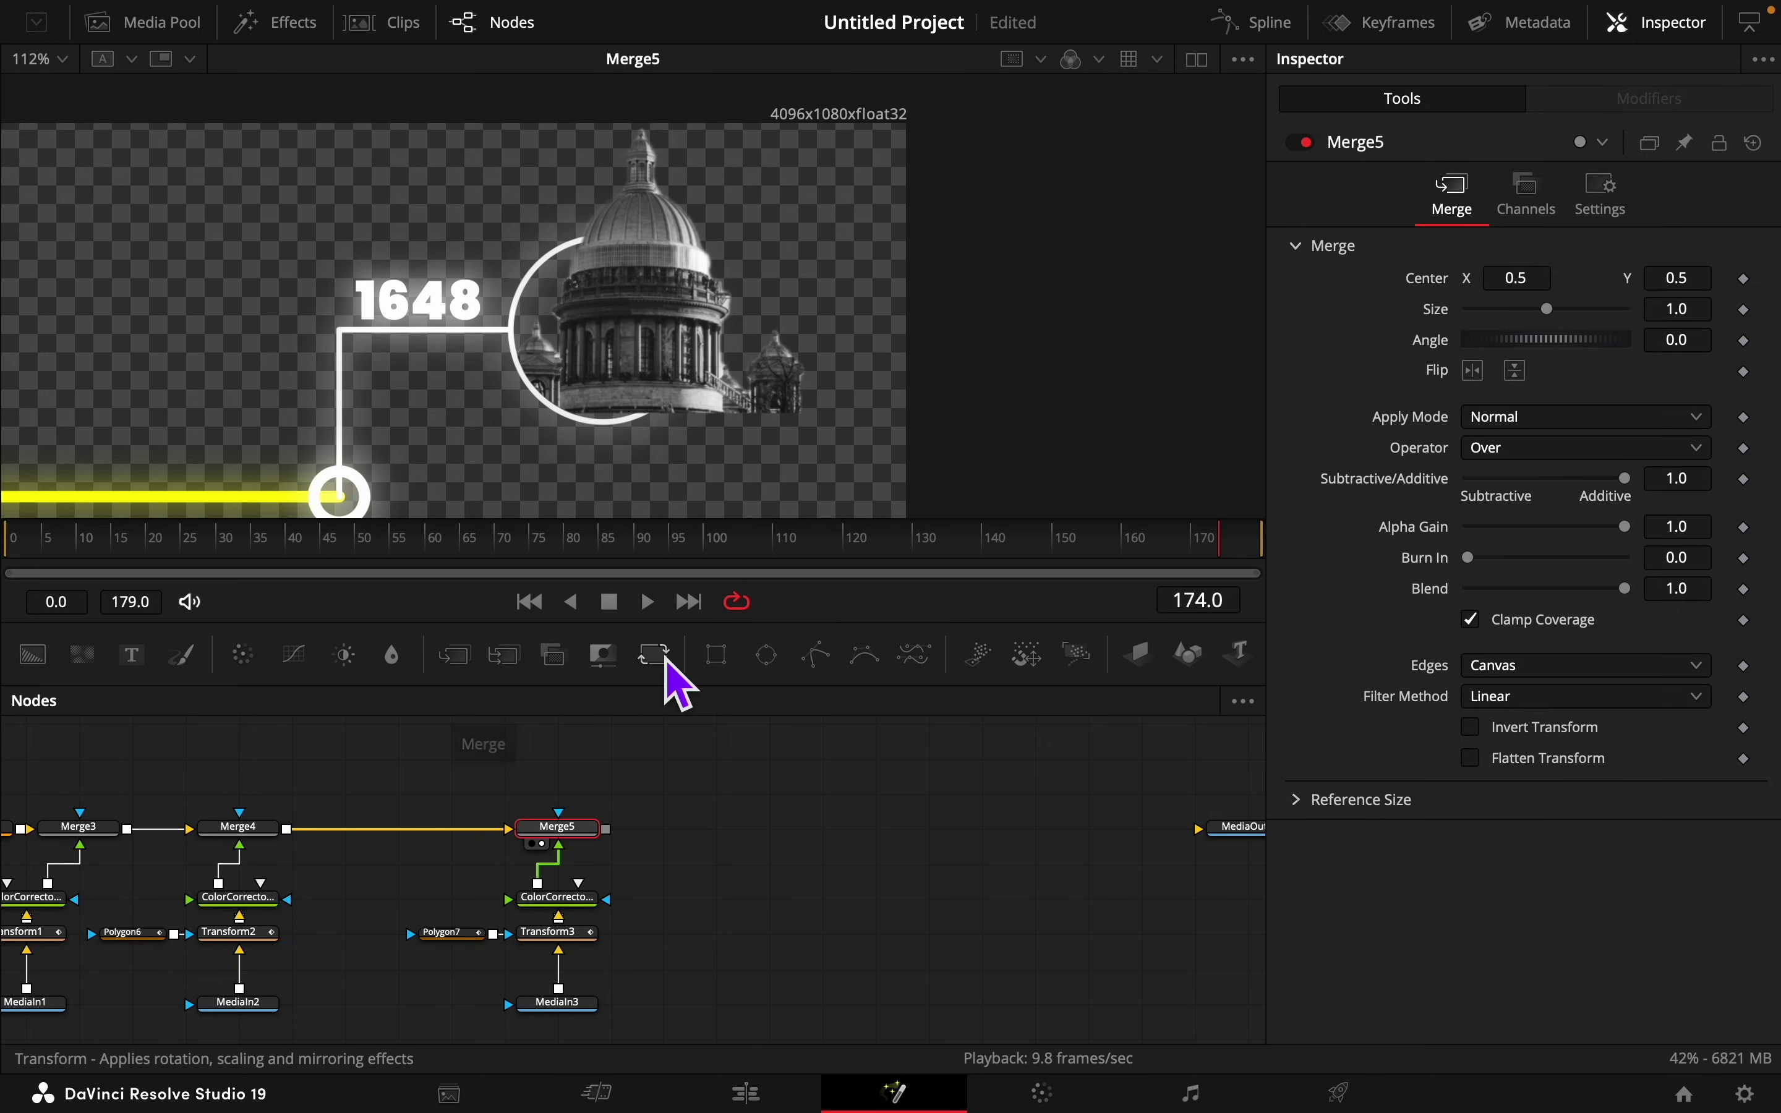
click(659, 657)
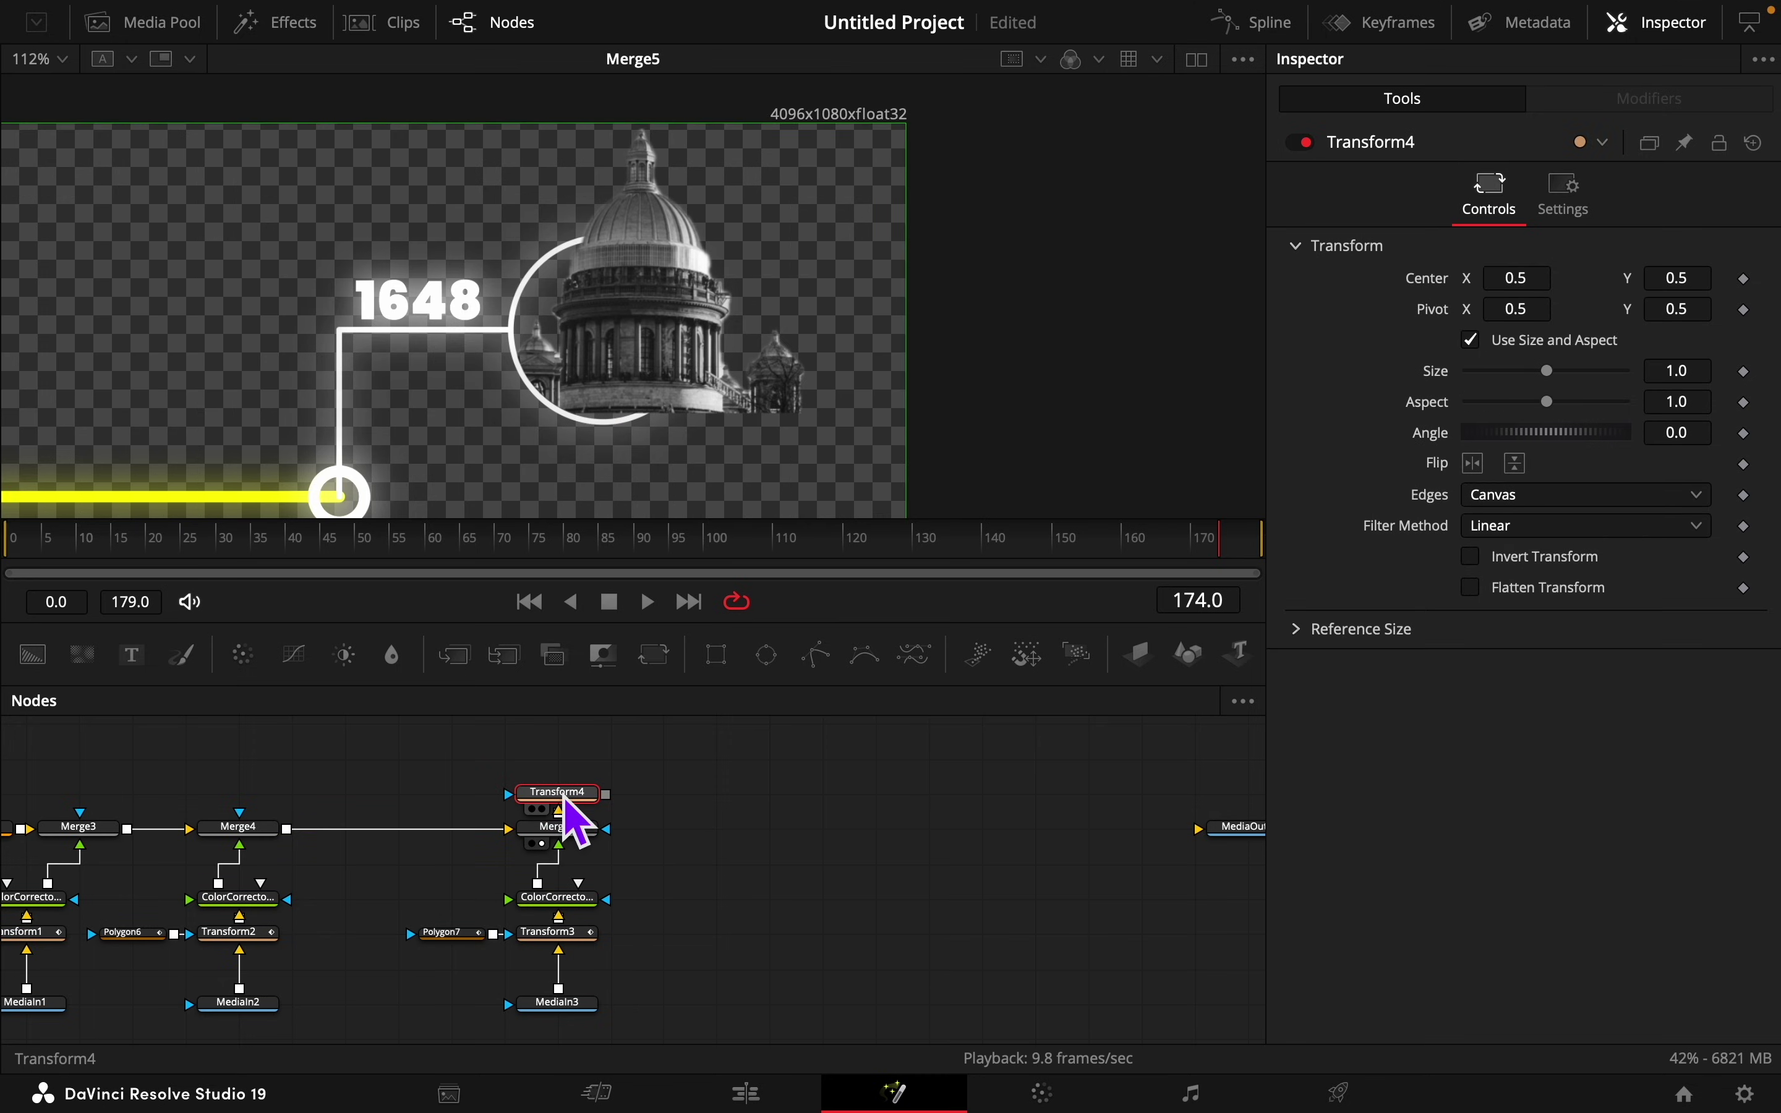
click(507, 662)
drag(826, 827, 932, 829)
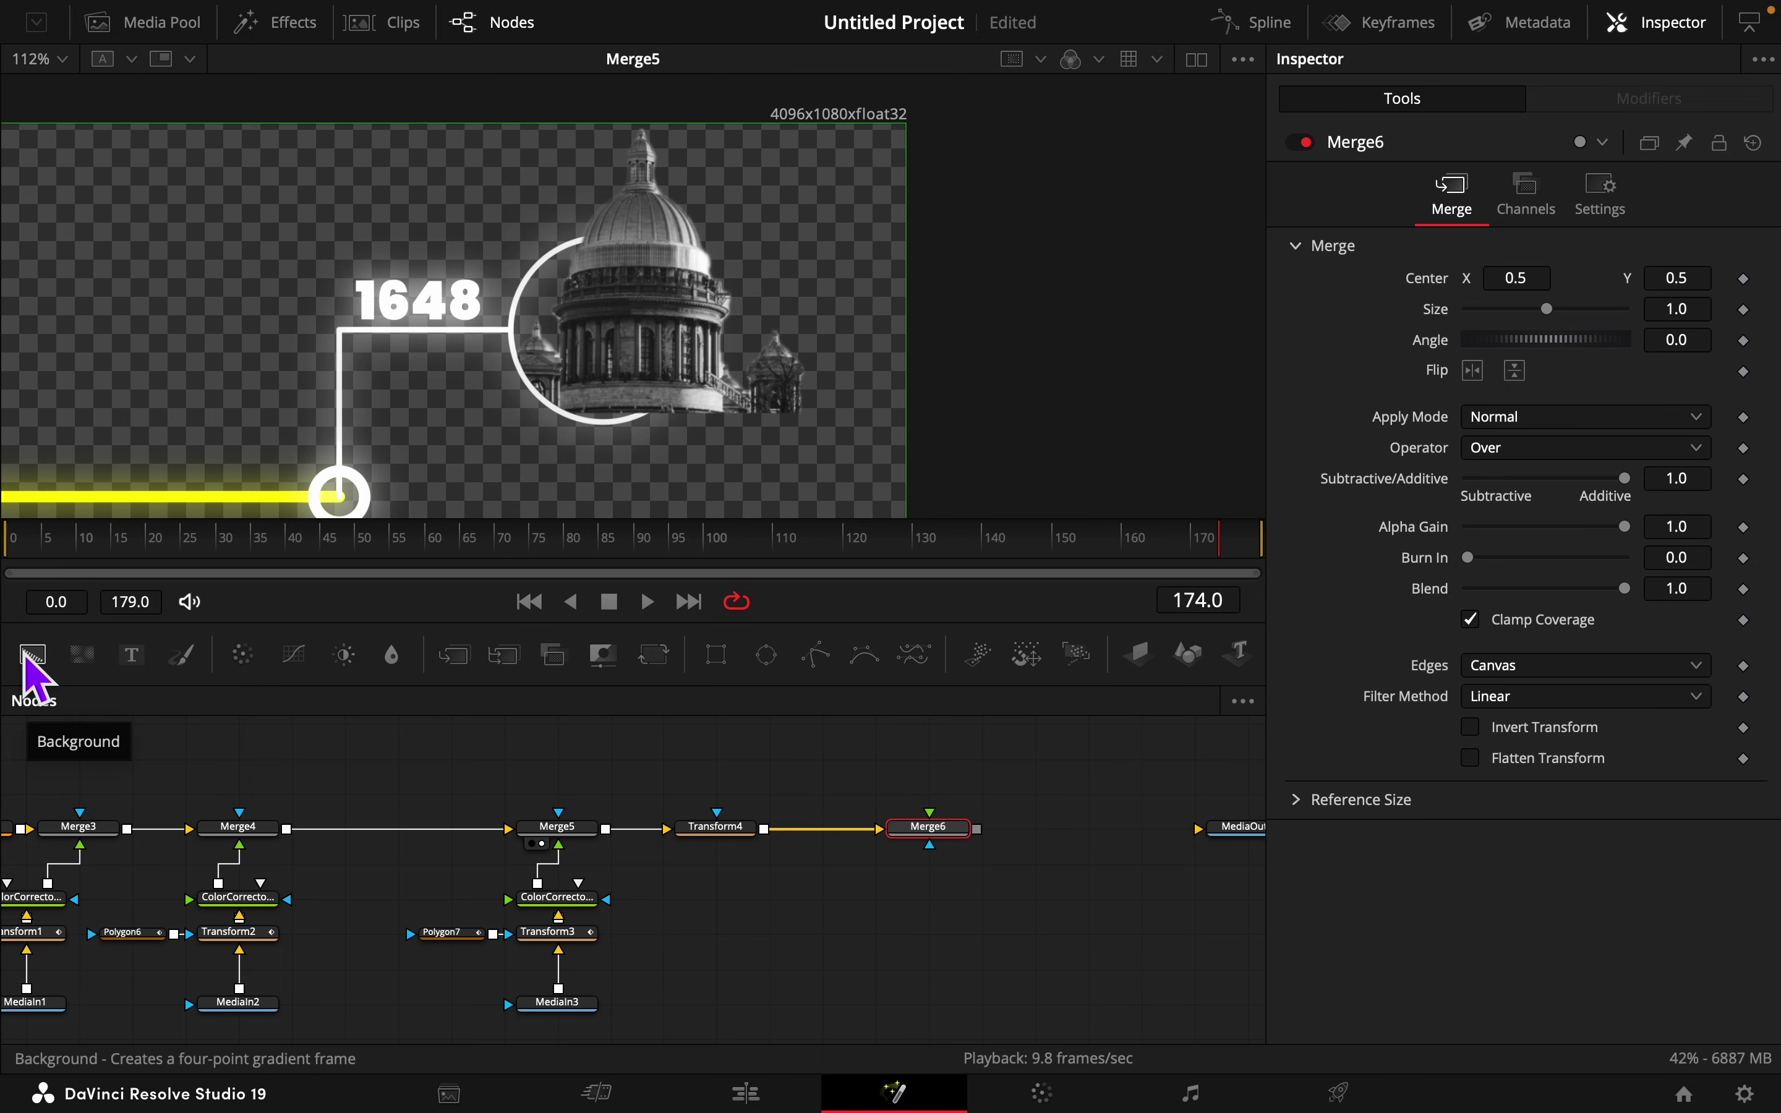
Step: Connect a new Background node to Merge6, view the merge, and swap its inputs so the background sits behind the timeline
drag(30, 657, 941, 832)
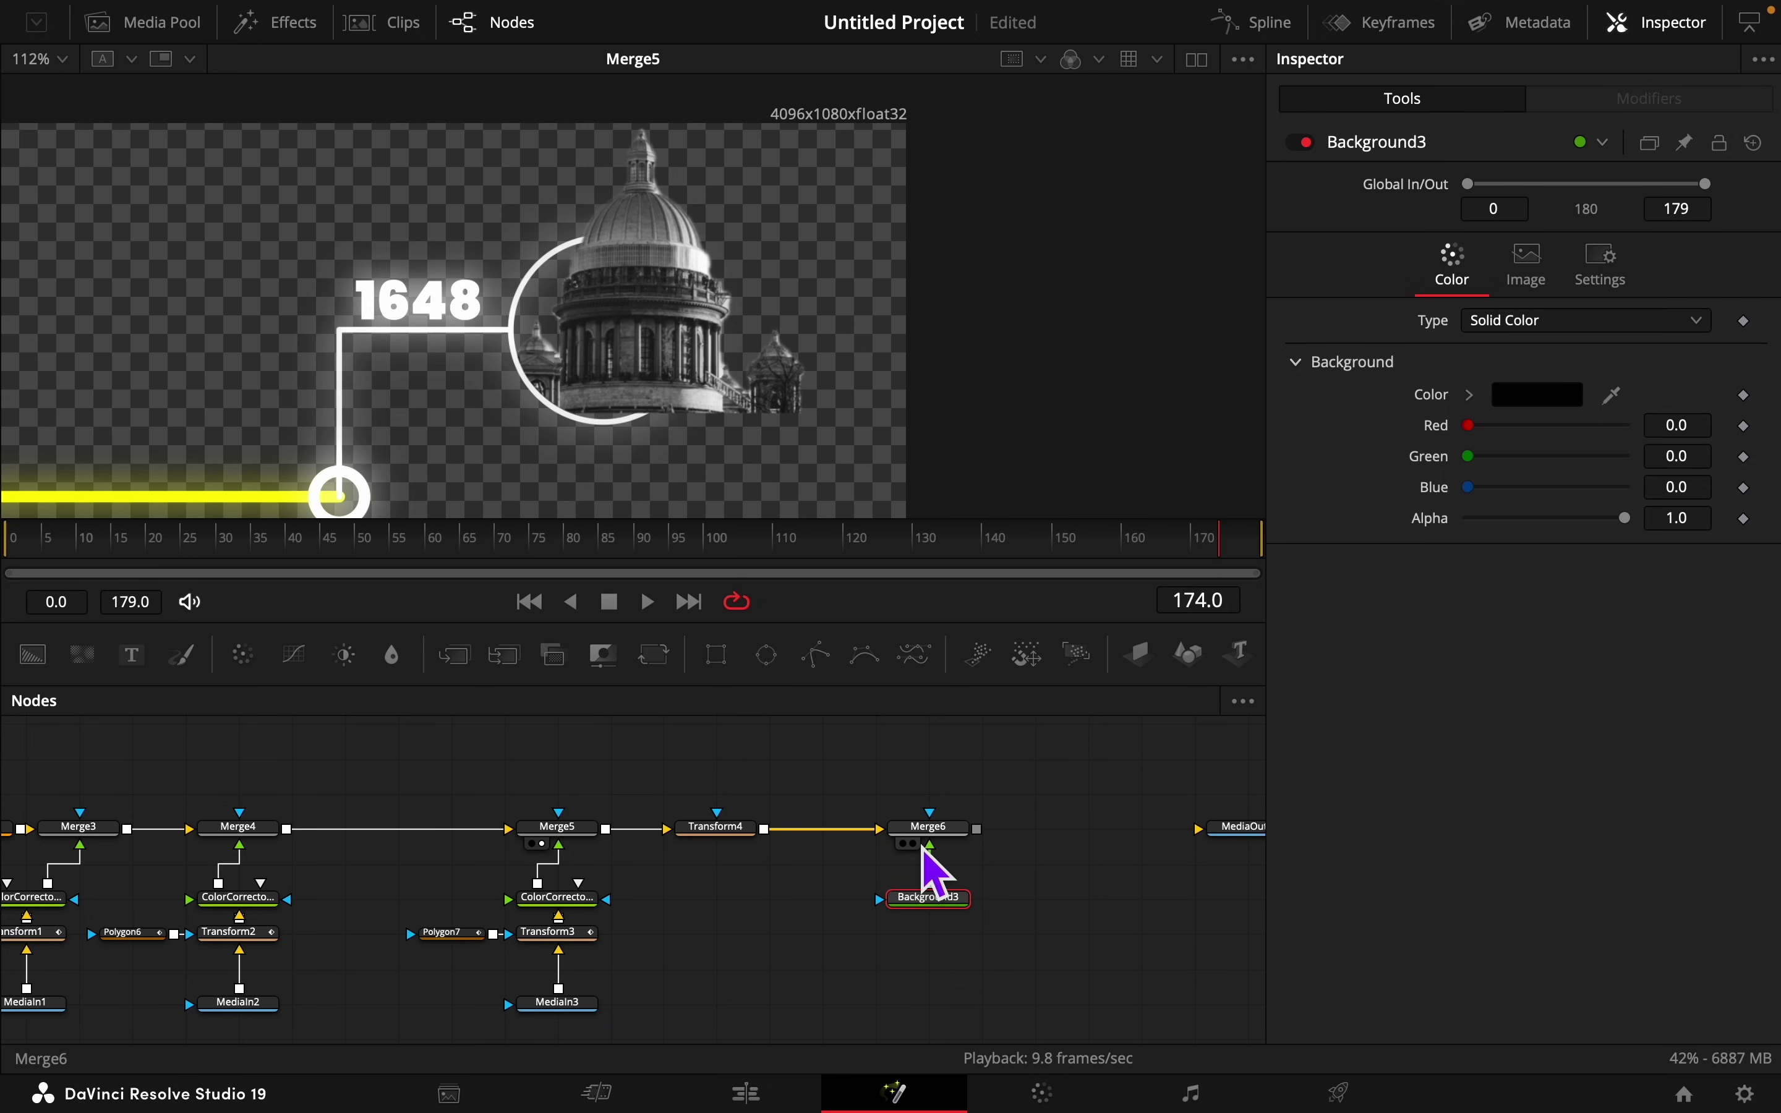
click(902, 844)
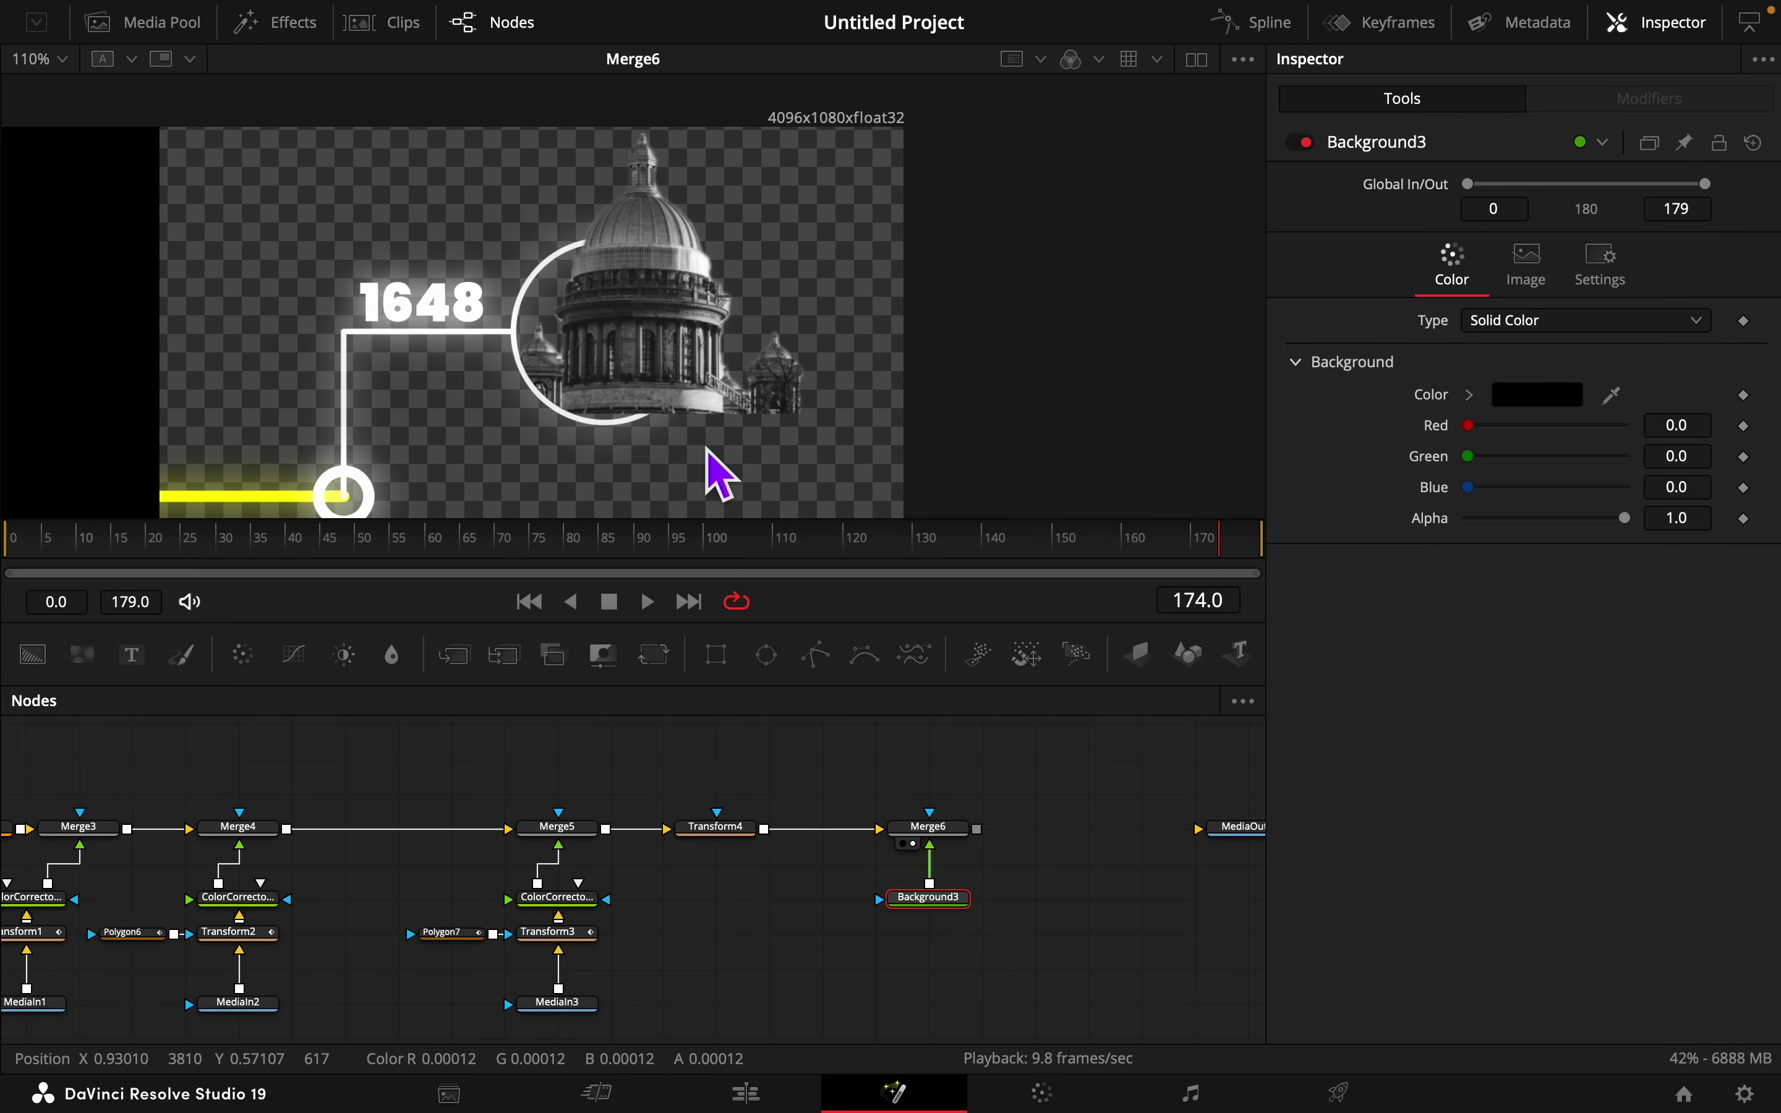
scroll(717, 471, down, 3)
scroll(718, 471, left, 10)
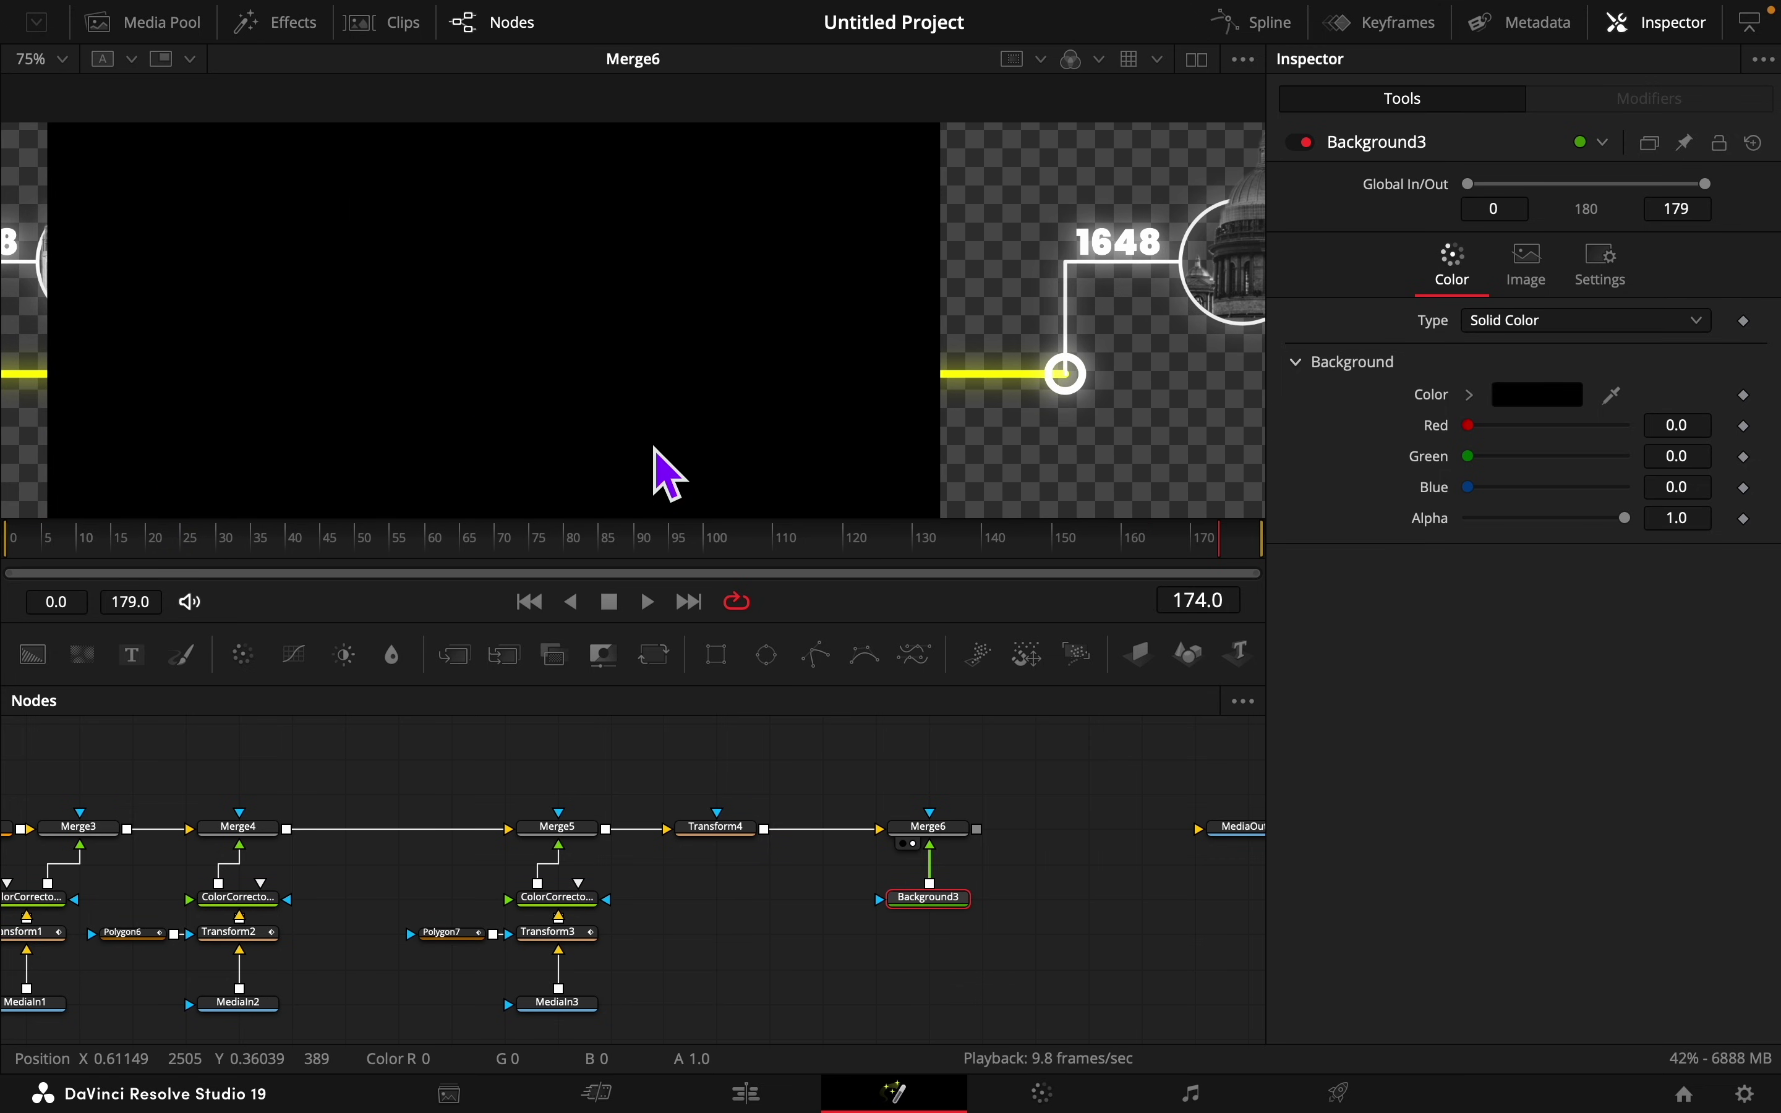
click(61, 63)
click(56, 94)
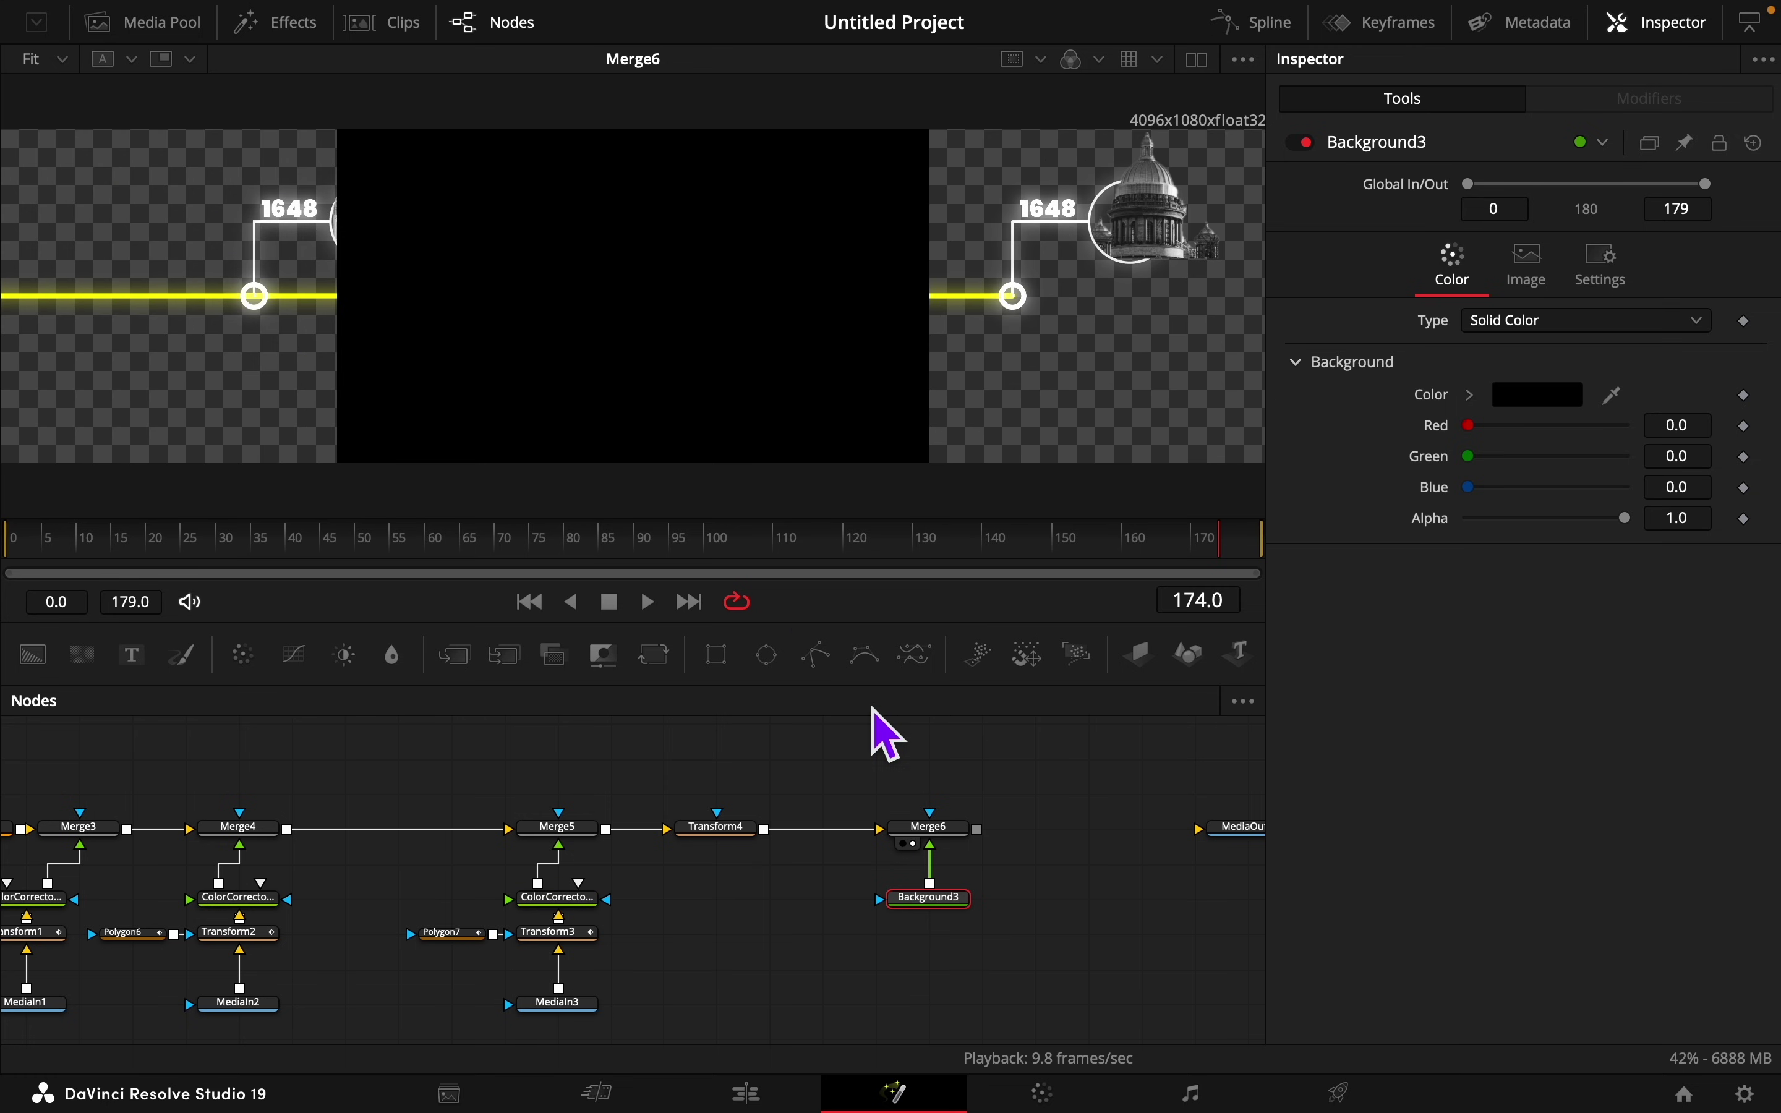
click(927, 832)
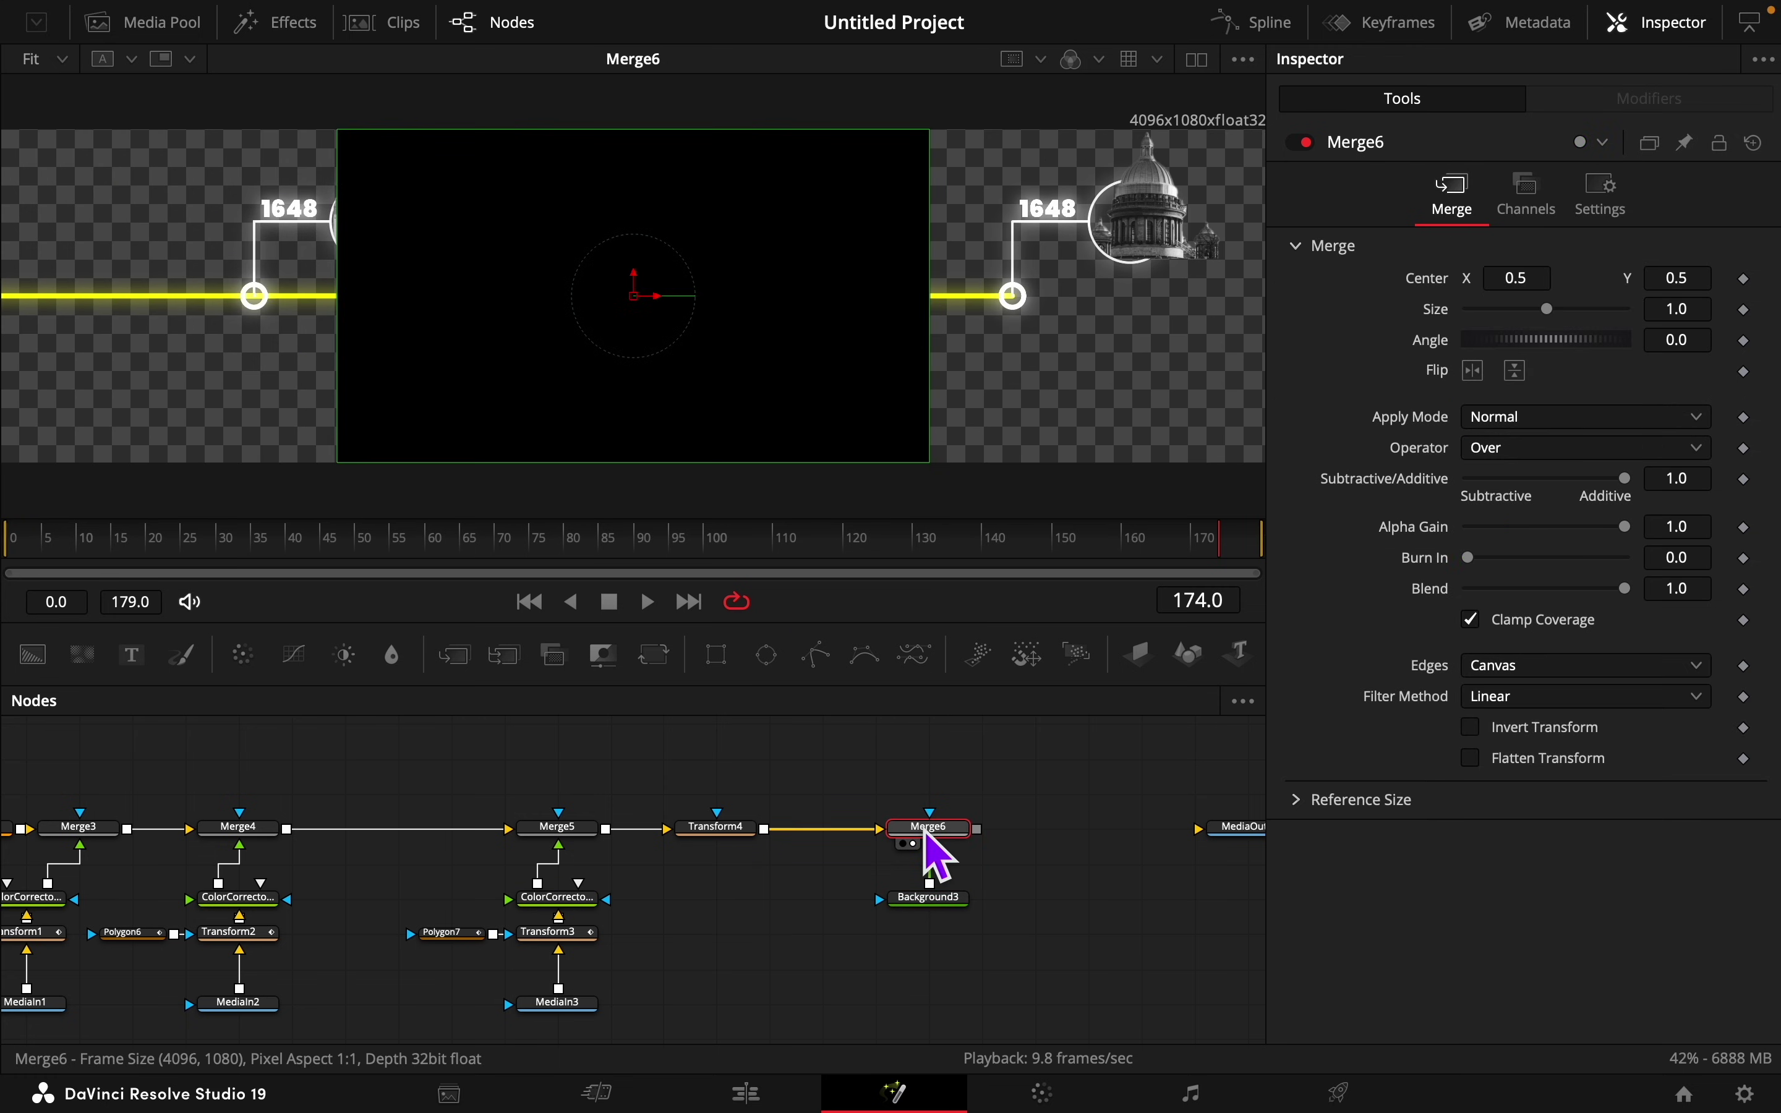
Step: Make Background3 a radial gradient starting near the frame's center and ending at about X 0.82, Y 0.49
click(931, 900)
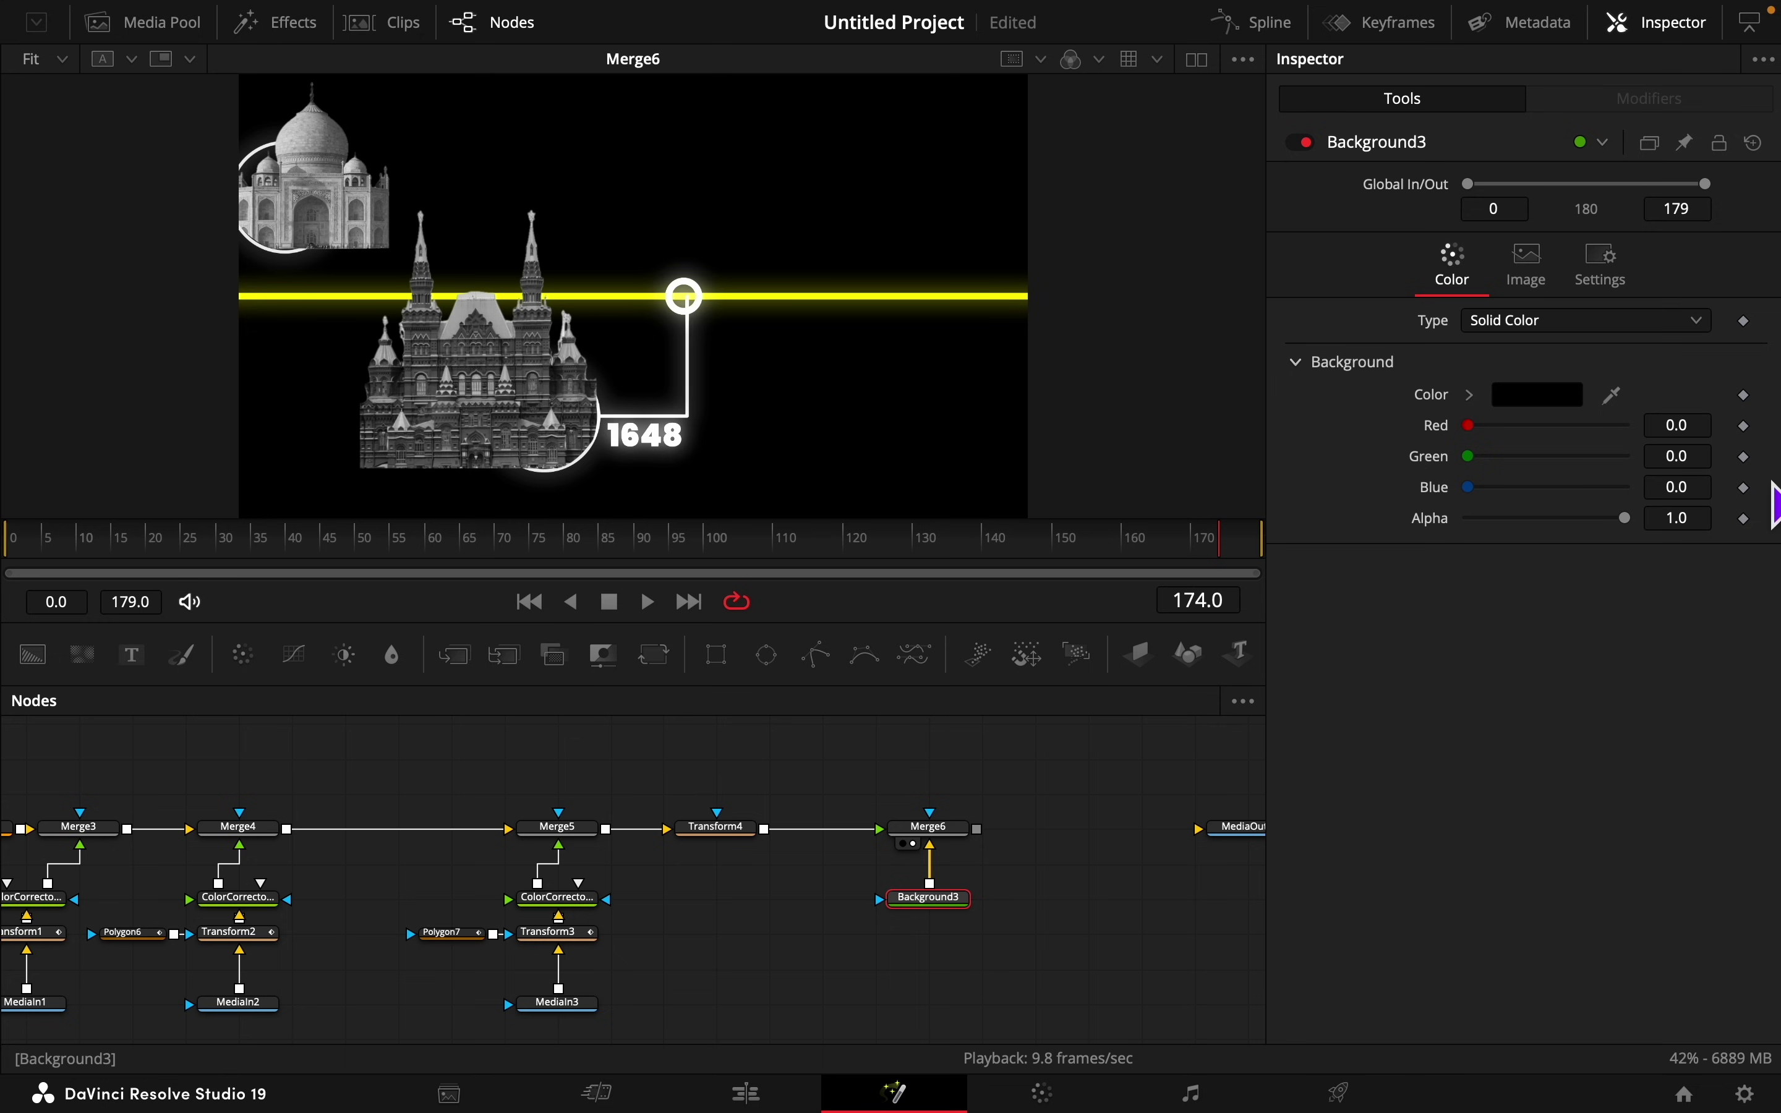
click(1579, 322)
click(1515, 465)
click(1510, 399)
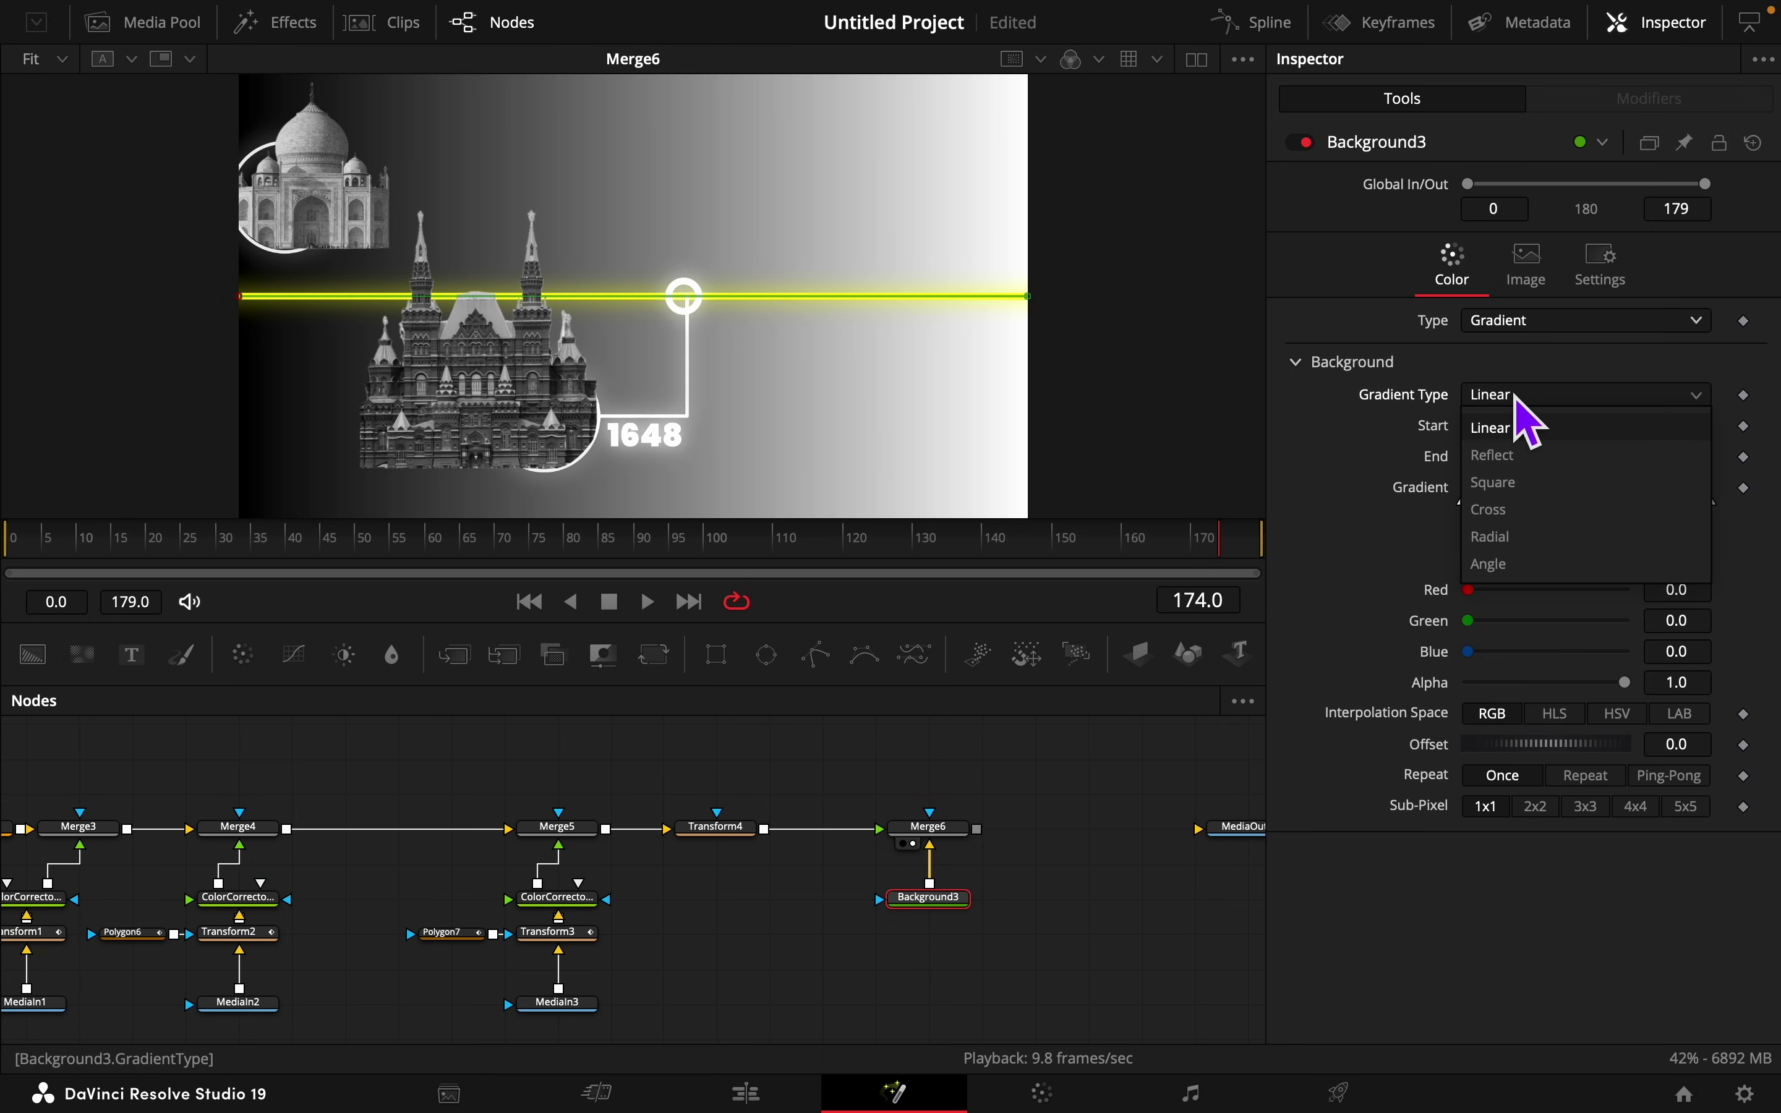
click(1501, 537)
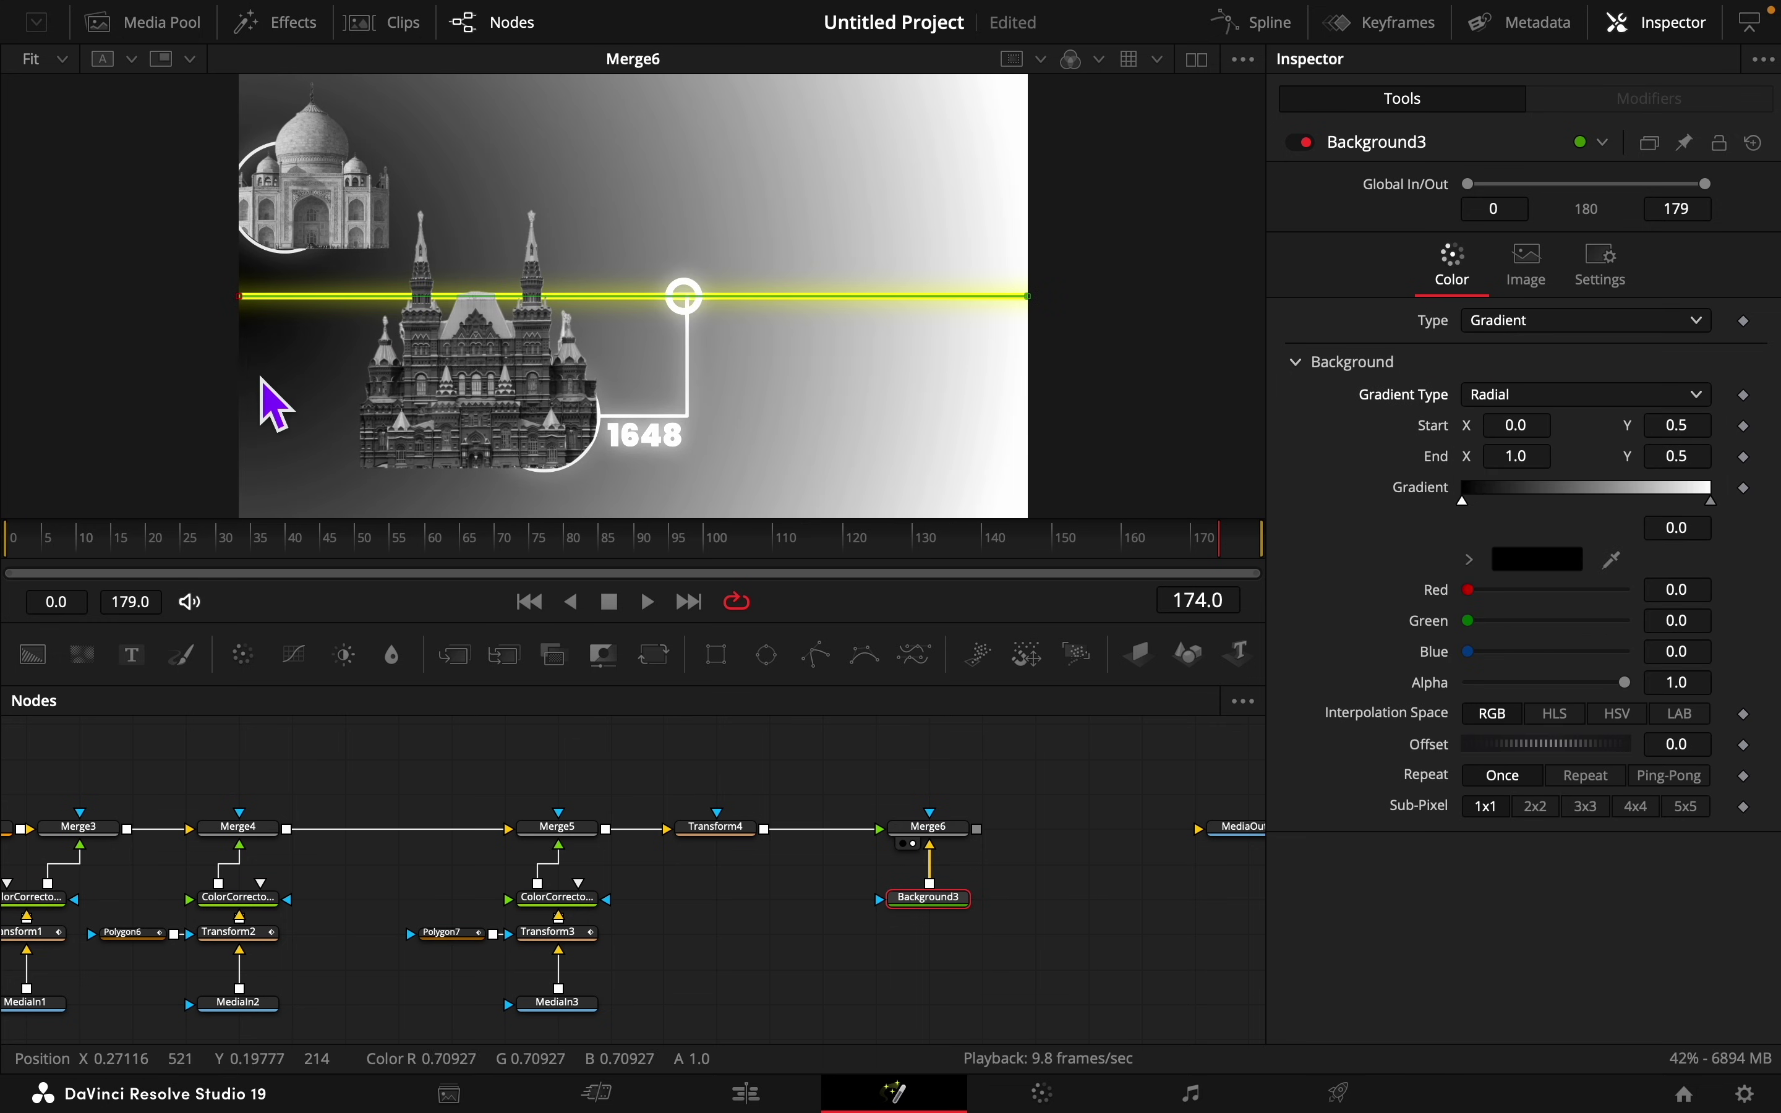
drag(250, 305, 632, 307)
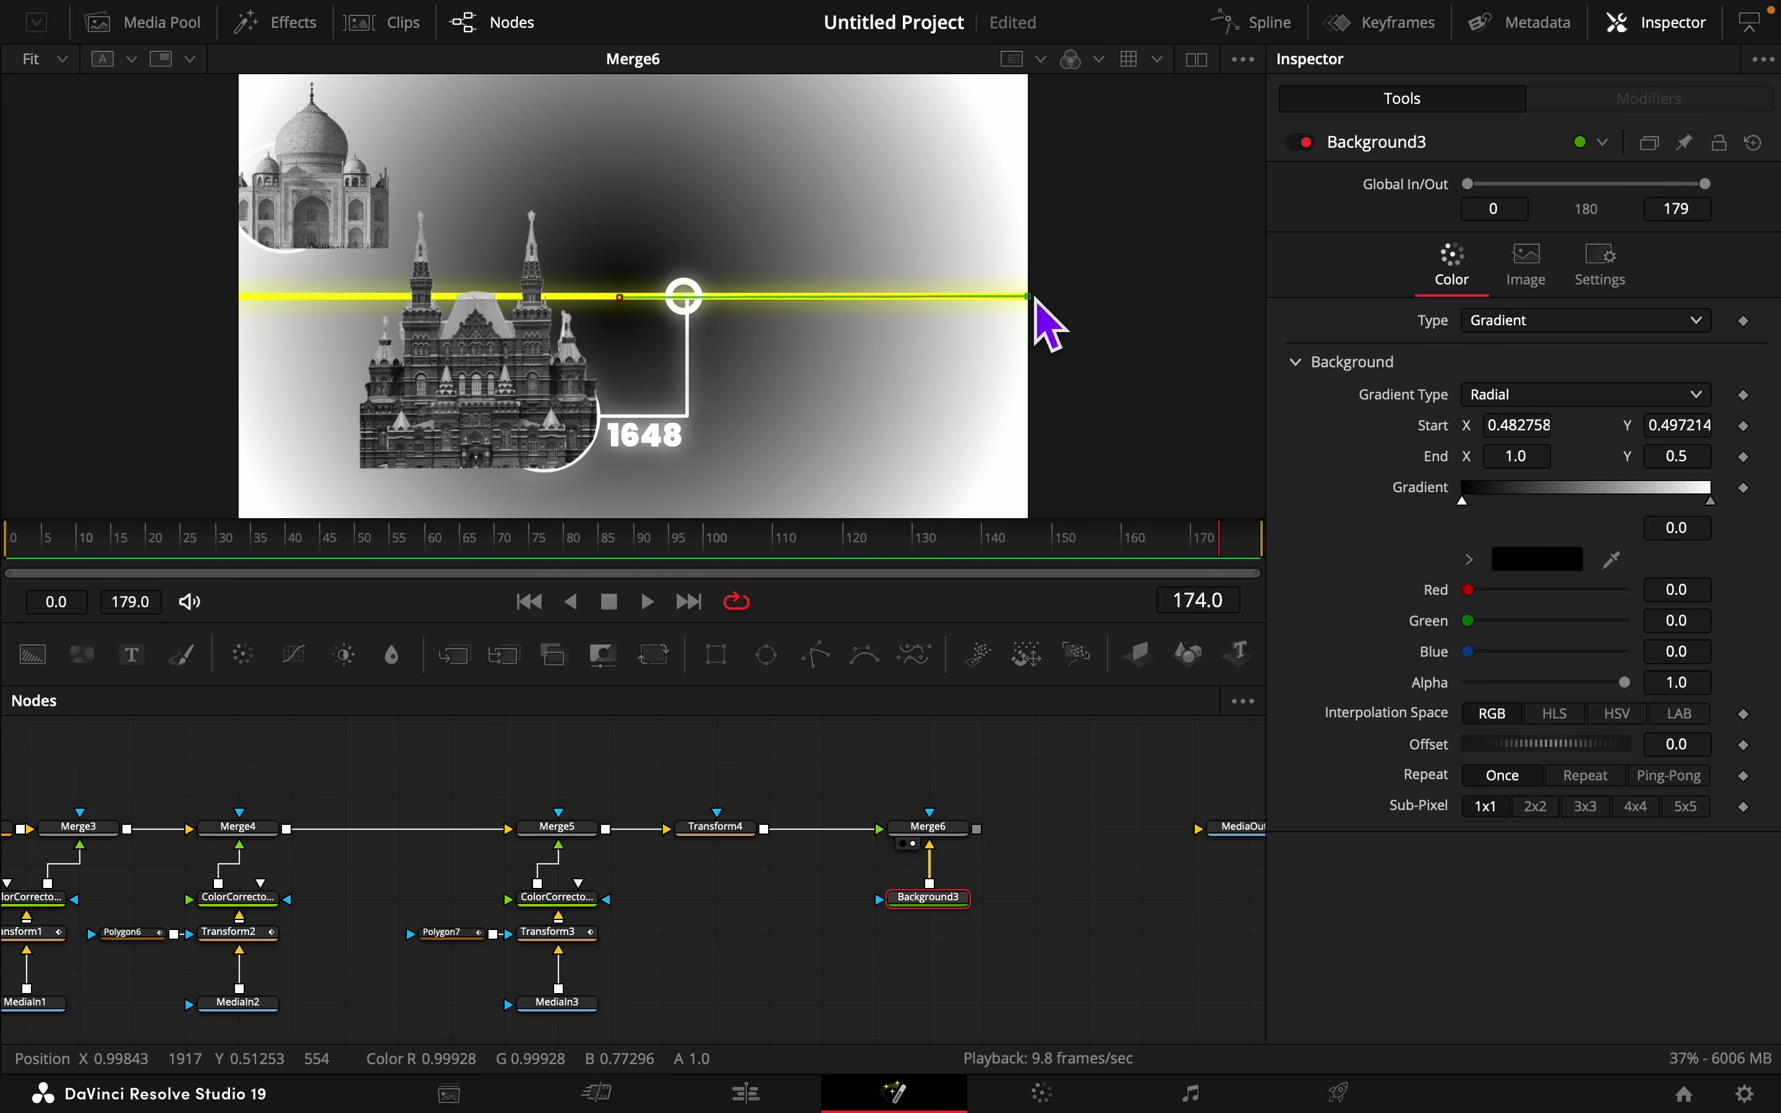
drag(1032, 301, 895, 312)
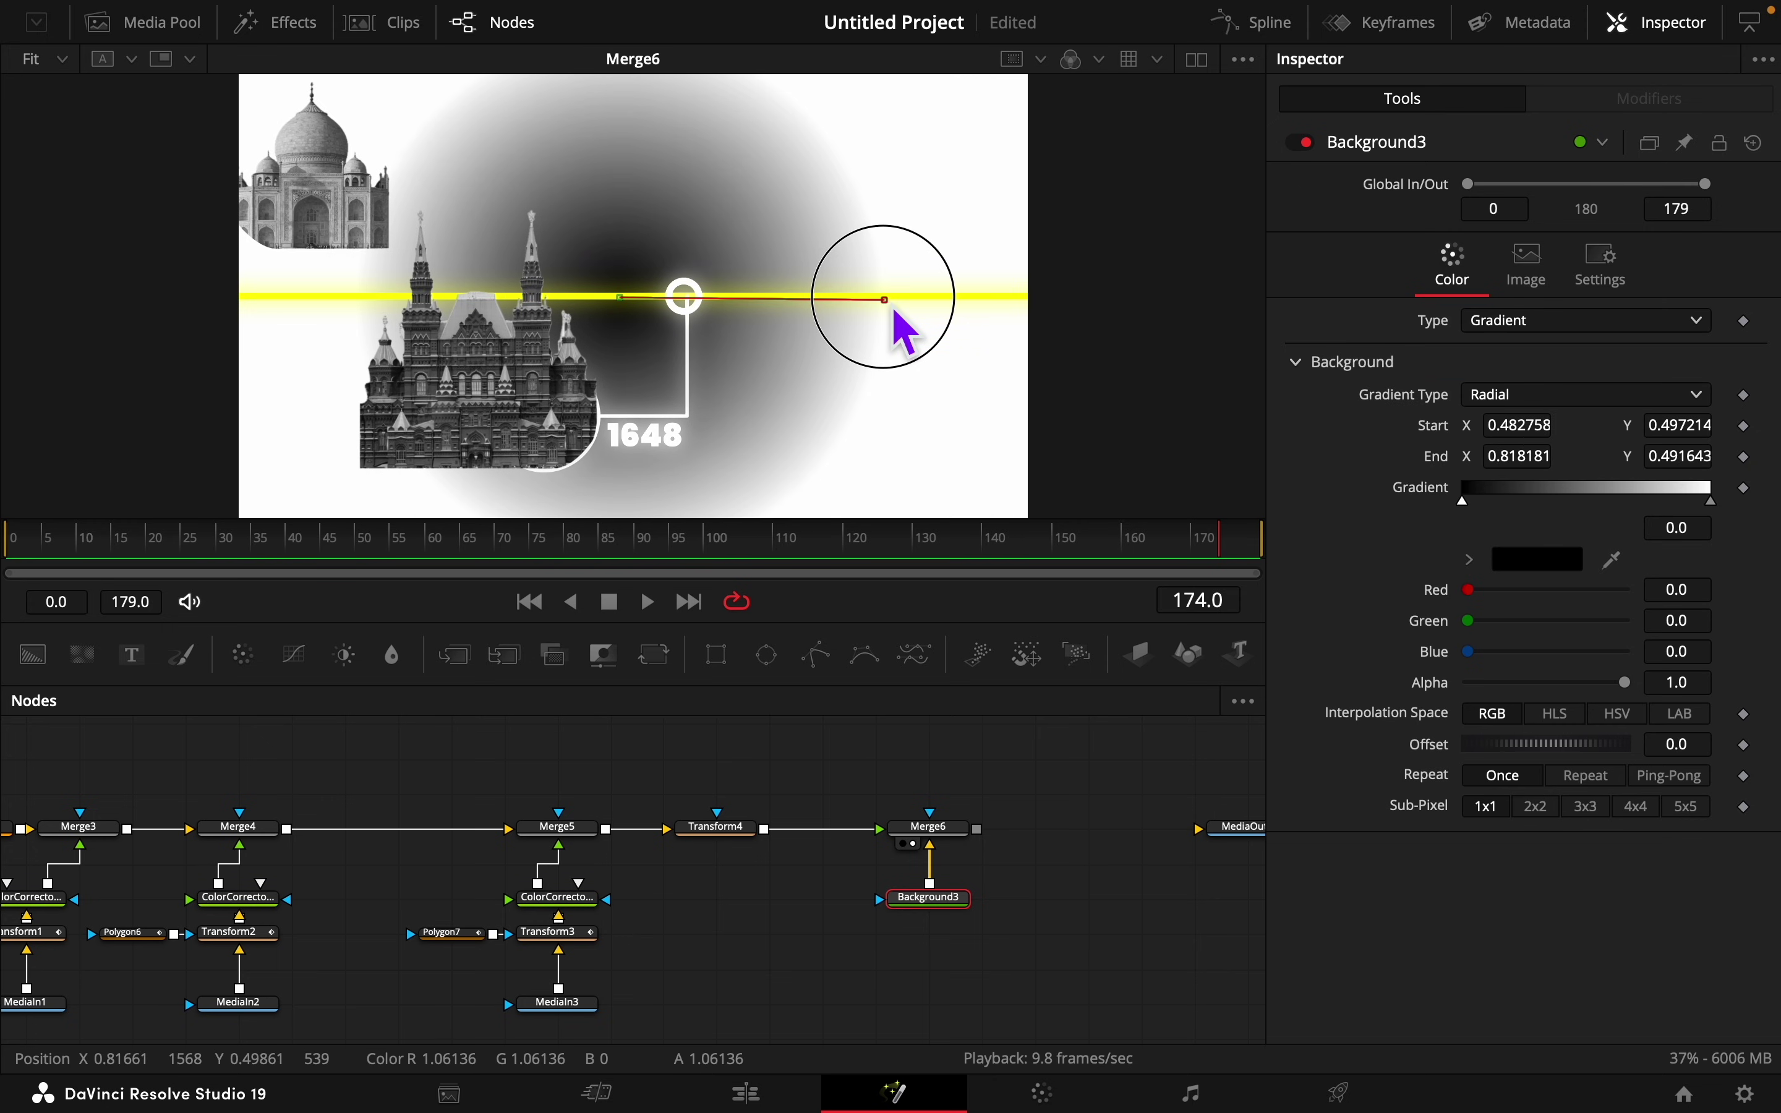
Step: Set the start color of Background3's gradient to dark gray, about 0.125 in red, green and blue
click(1531, 561)
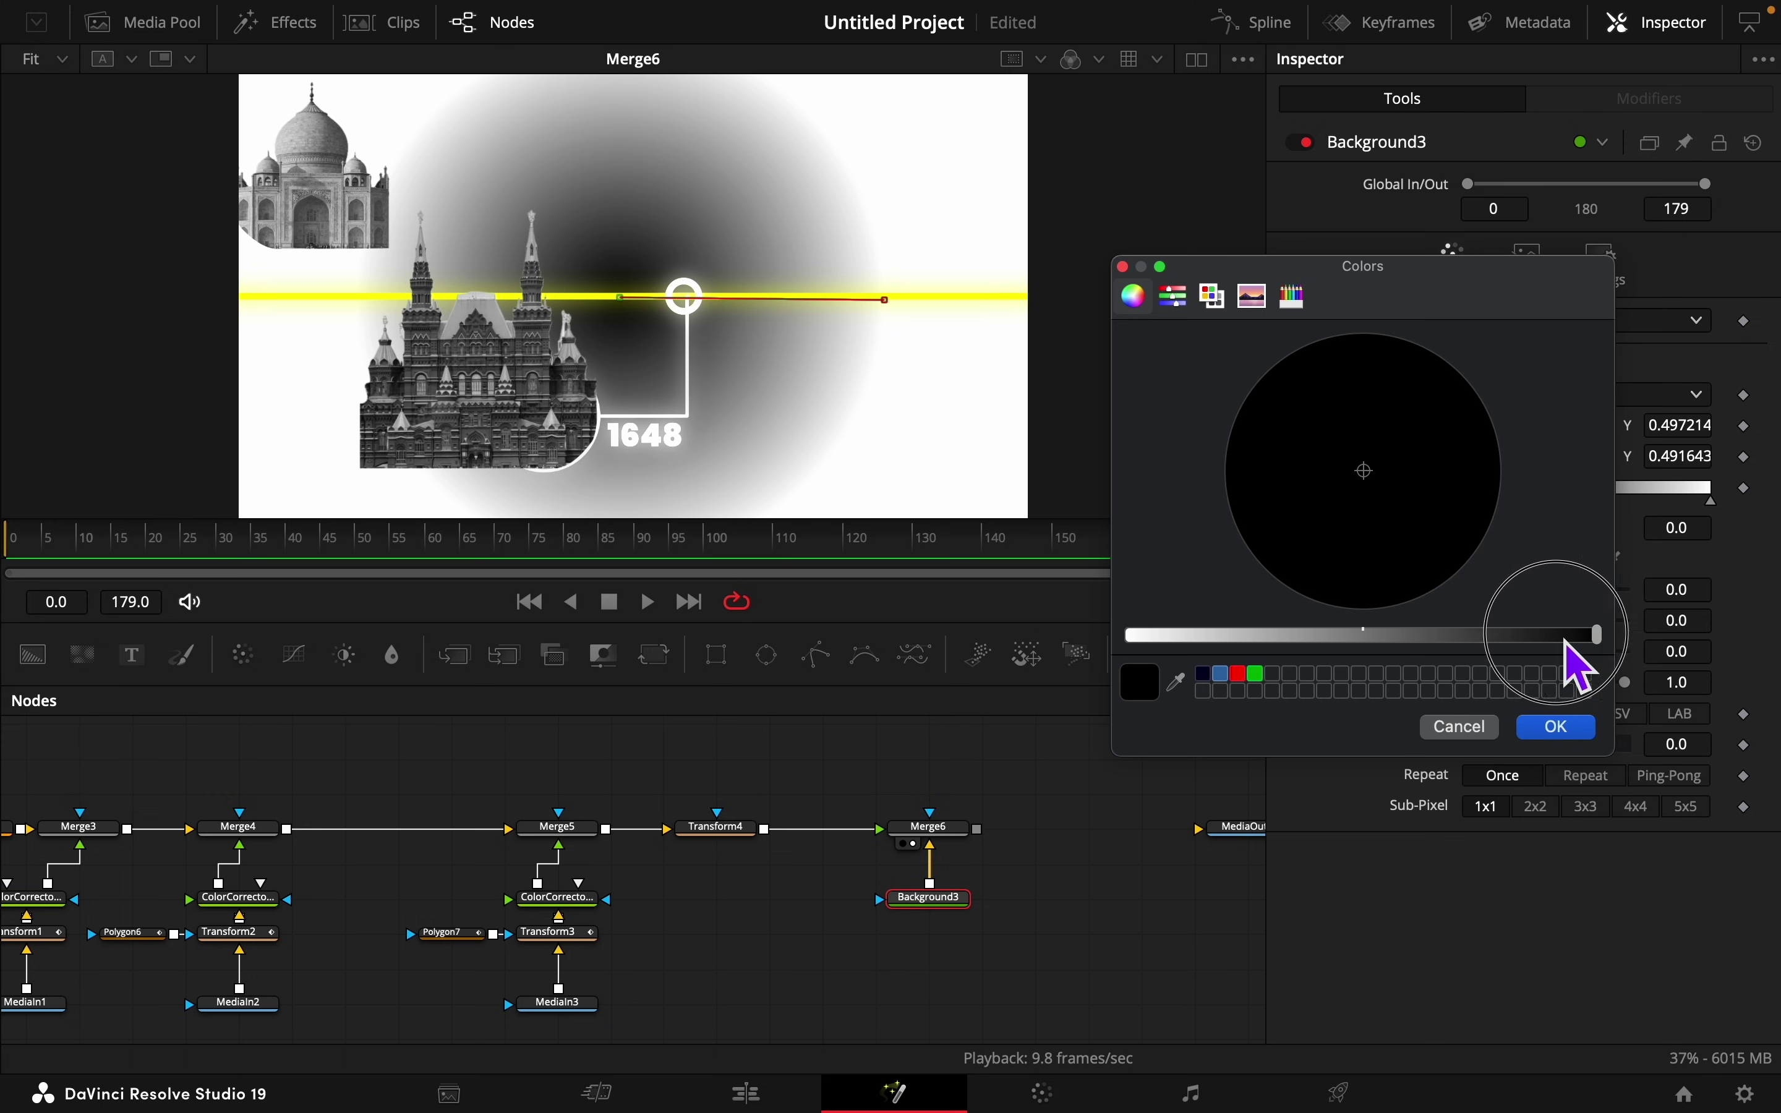
drag(1597, 634, 1540, 635)
click(1559, 727)
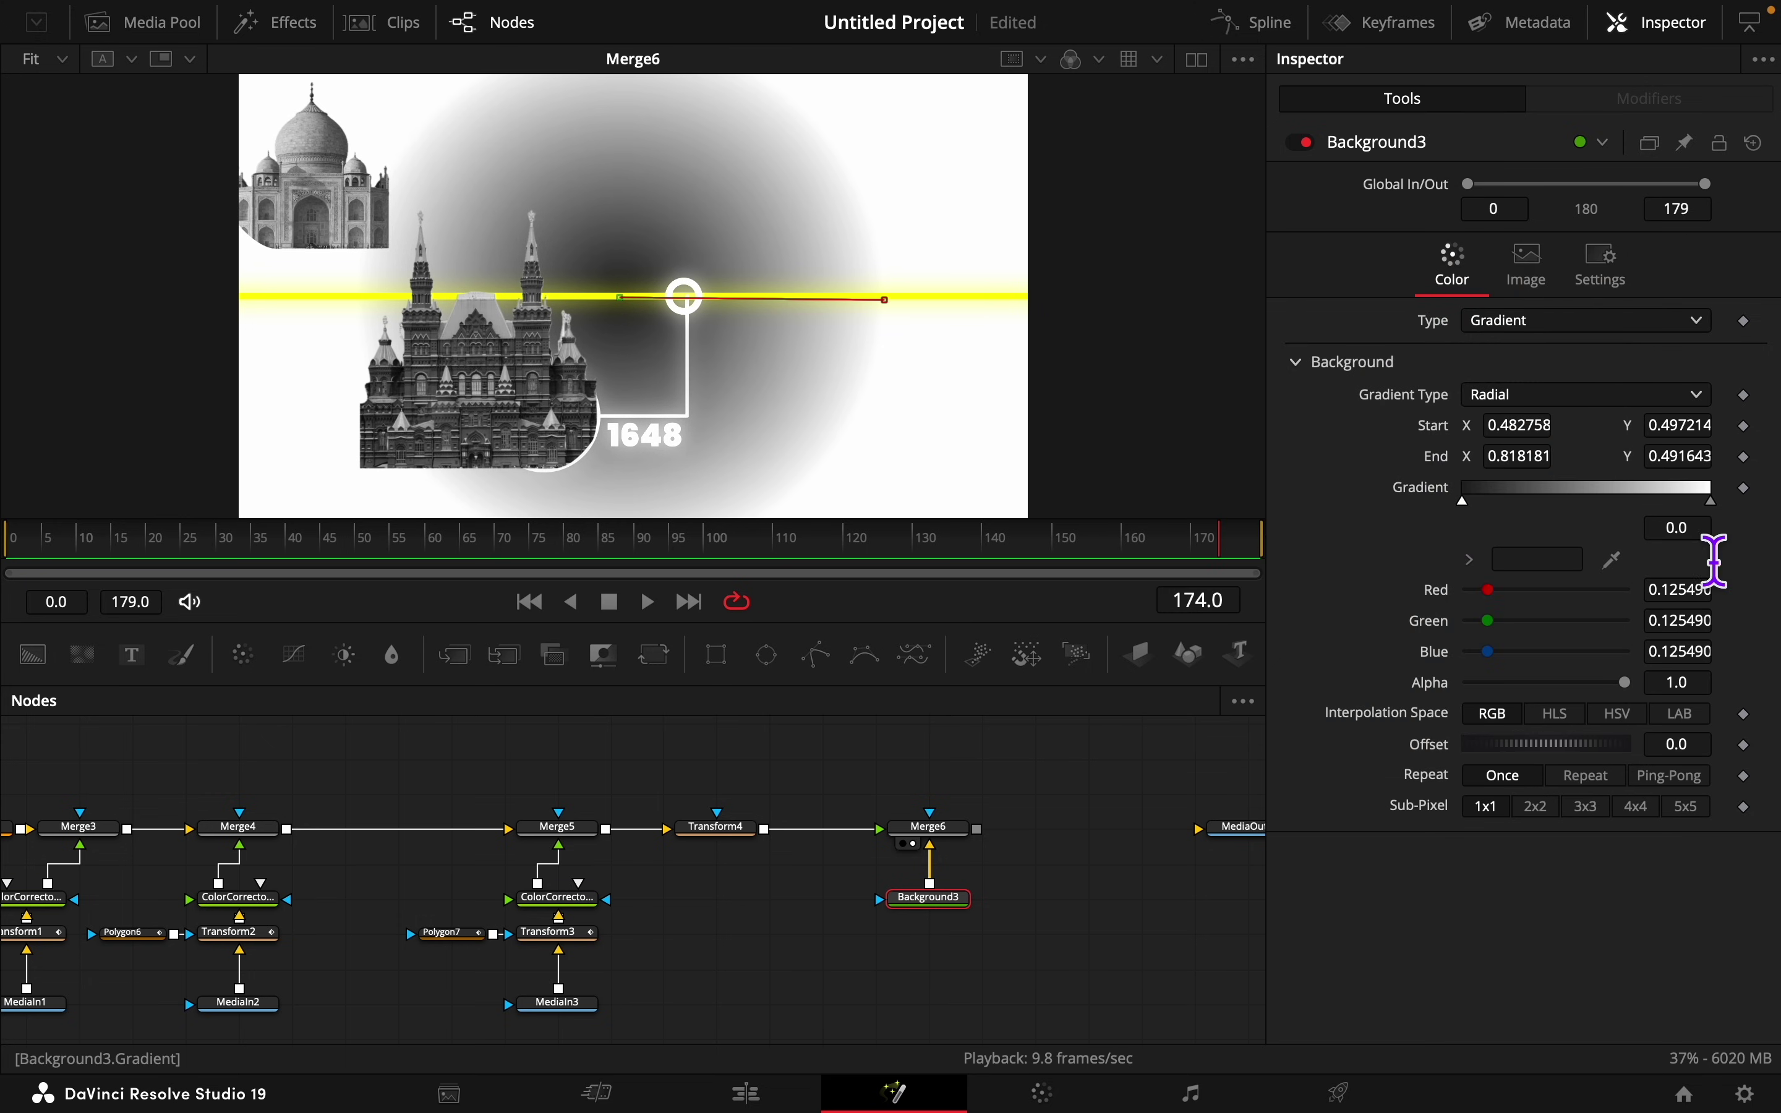
Step: Set the end color of Background3's gradient to black
click(1712, 502)
click(1548, 563)
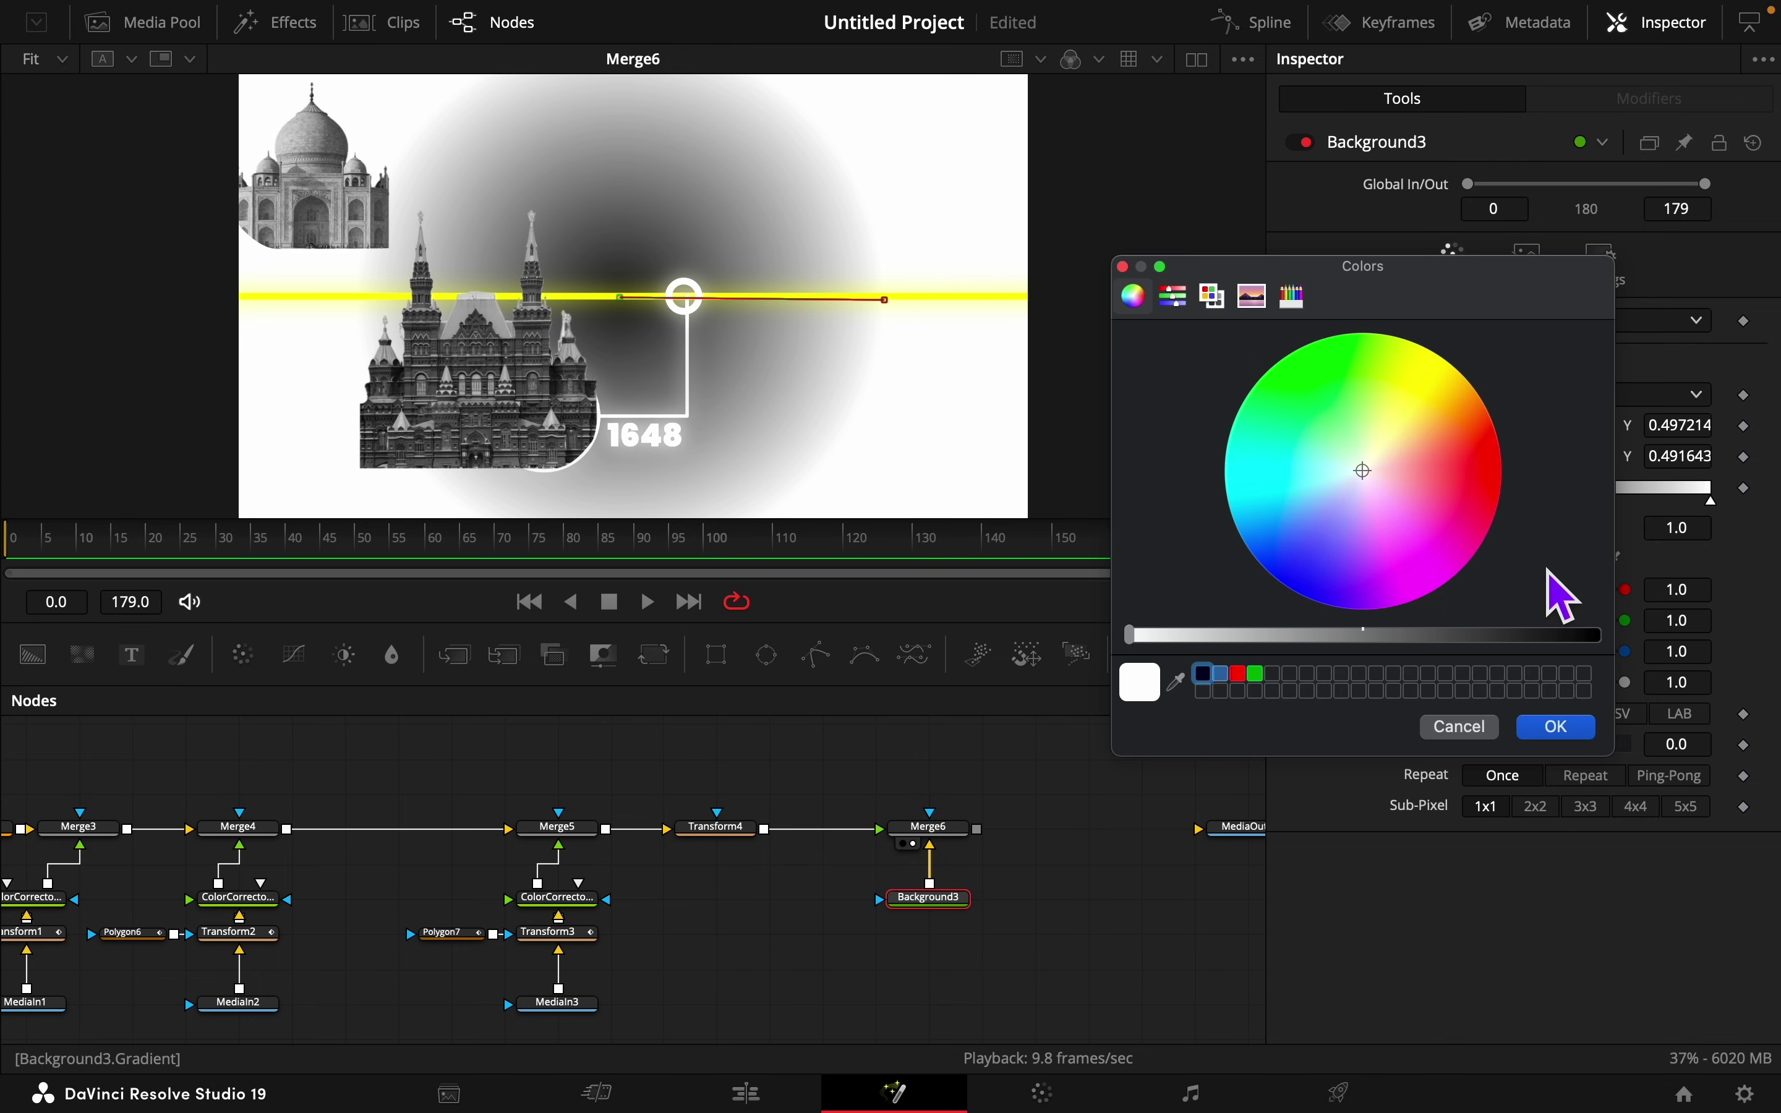
drag(1131, 637, 1131, 637)
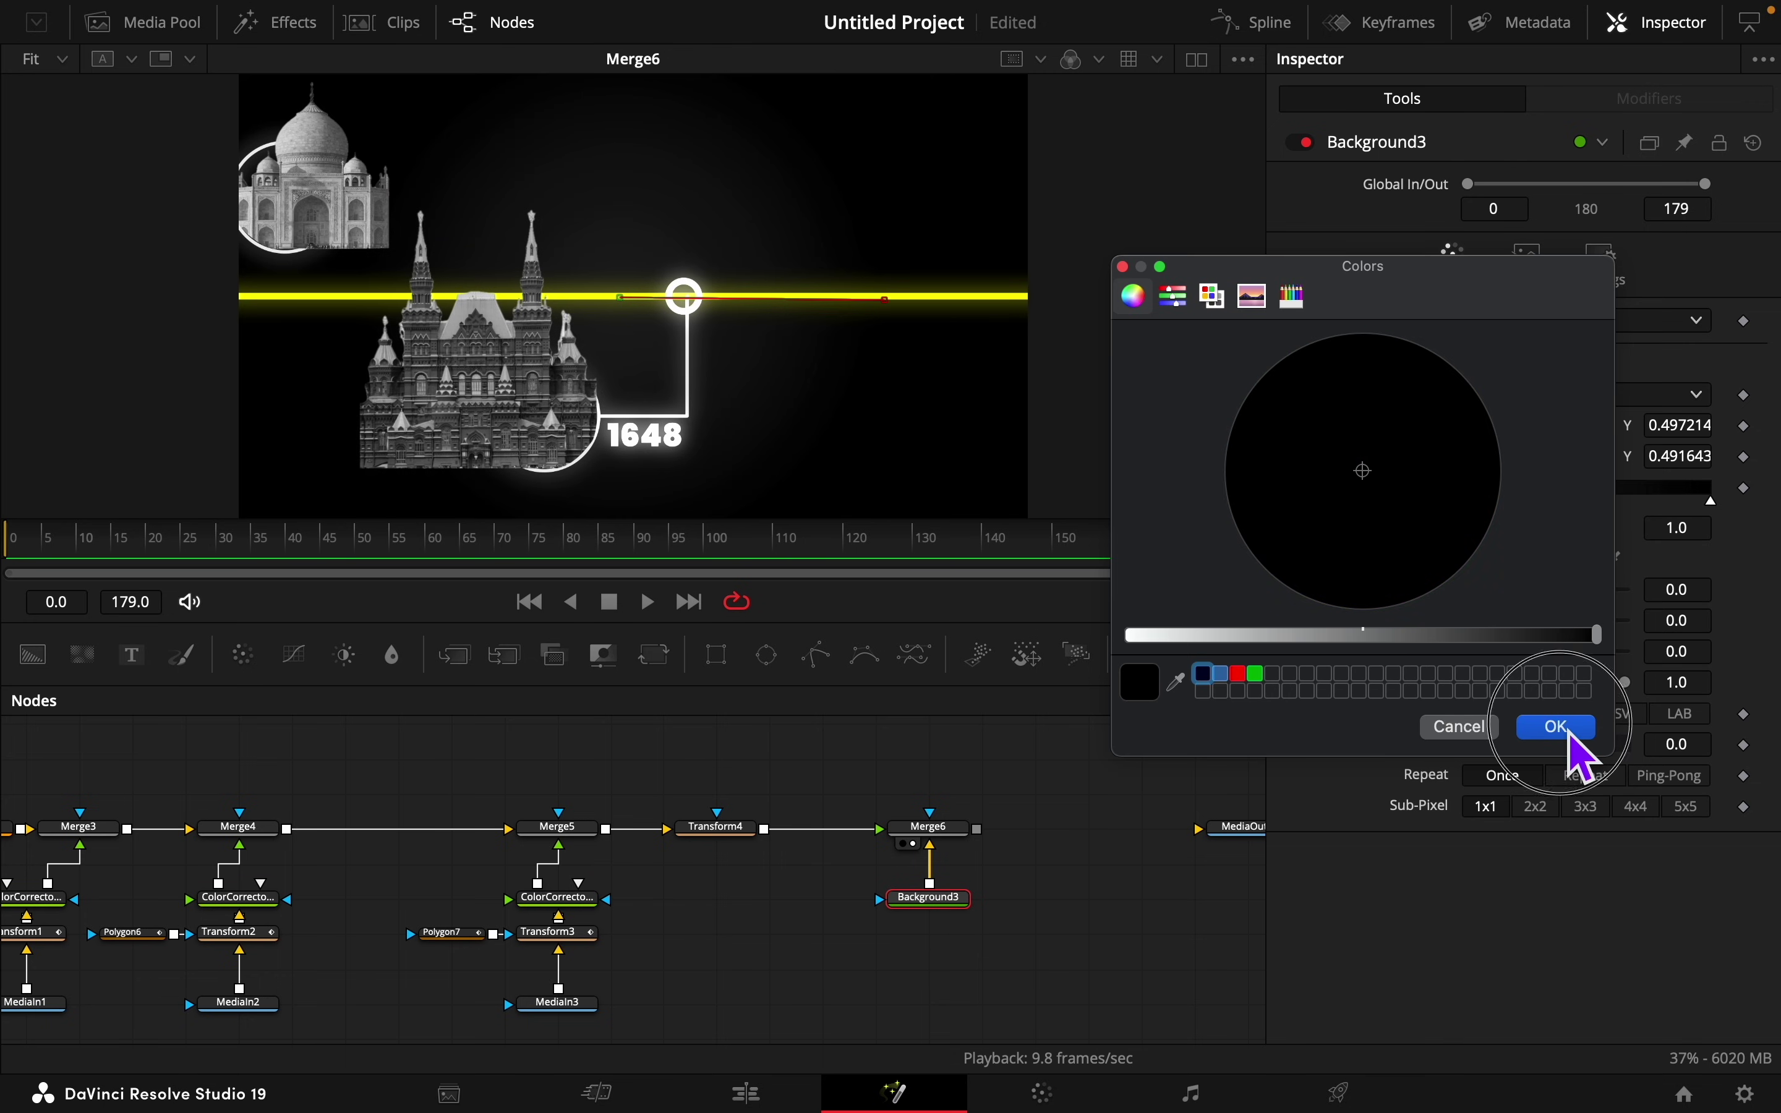
click(1559, 728)
Step: Lighten the start color of Background3's gradient to gray, about 0.30 in red, green and blue
click(1464, 503)
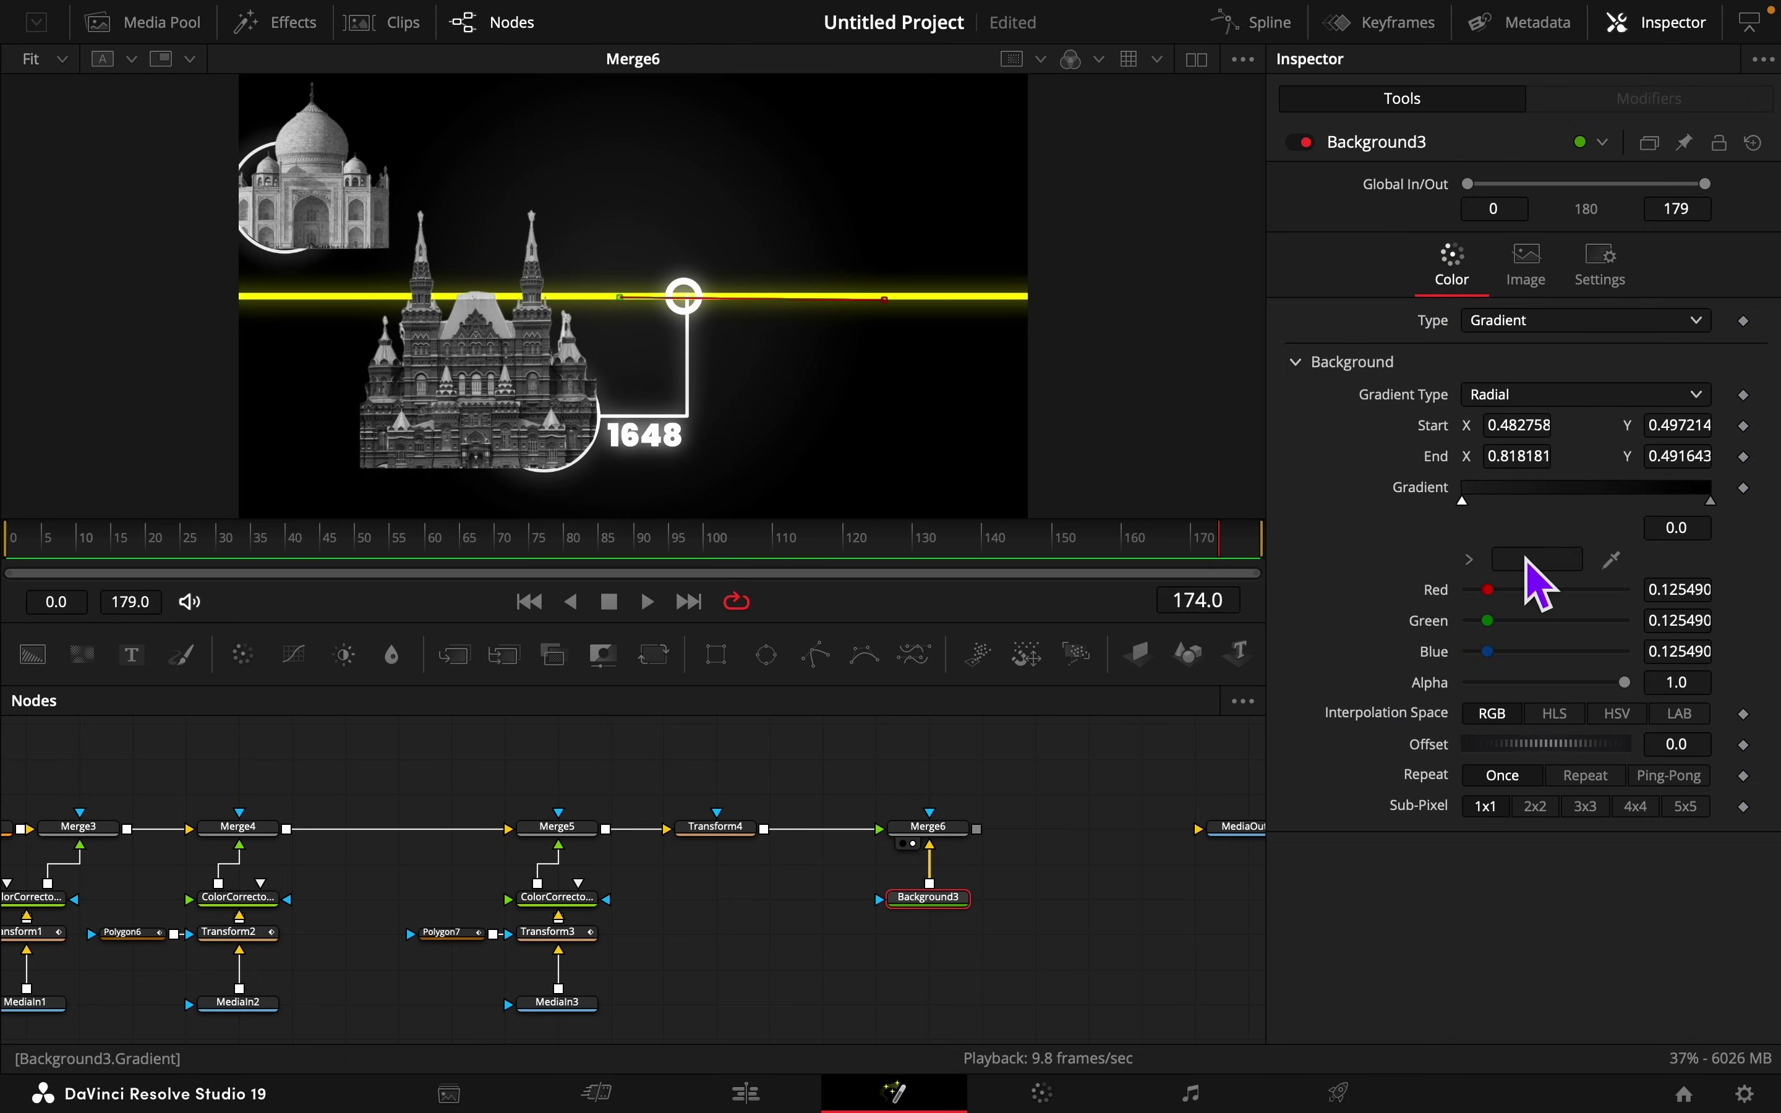
click(1528, 562)
drag(1531, 639, 1457, 637)
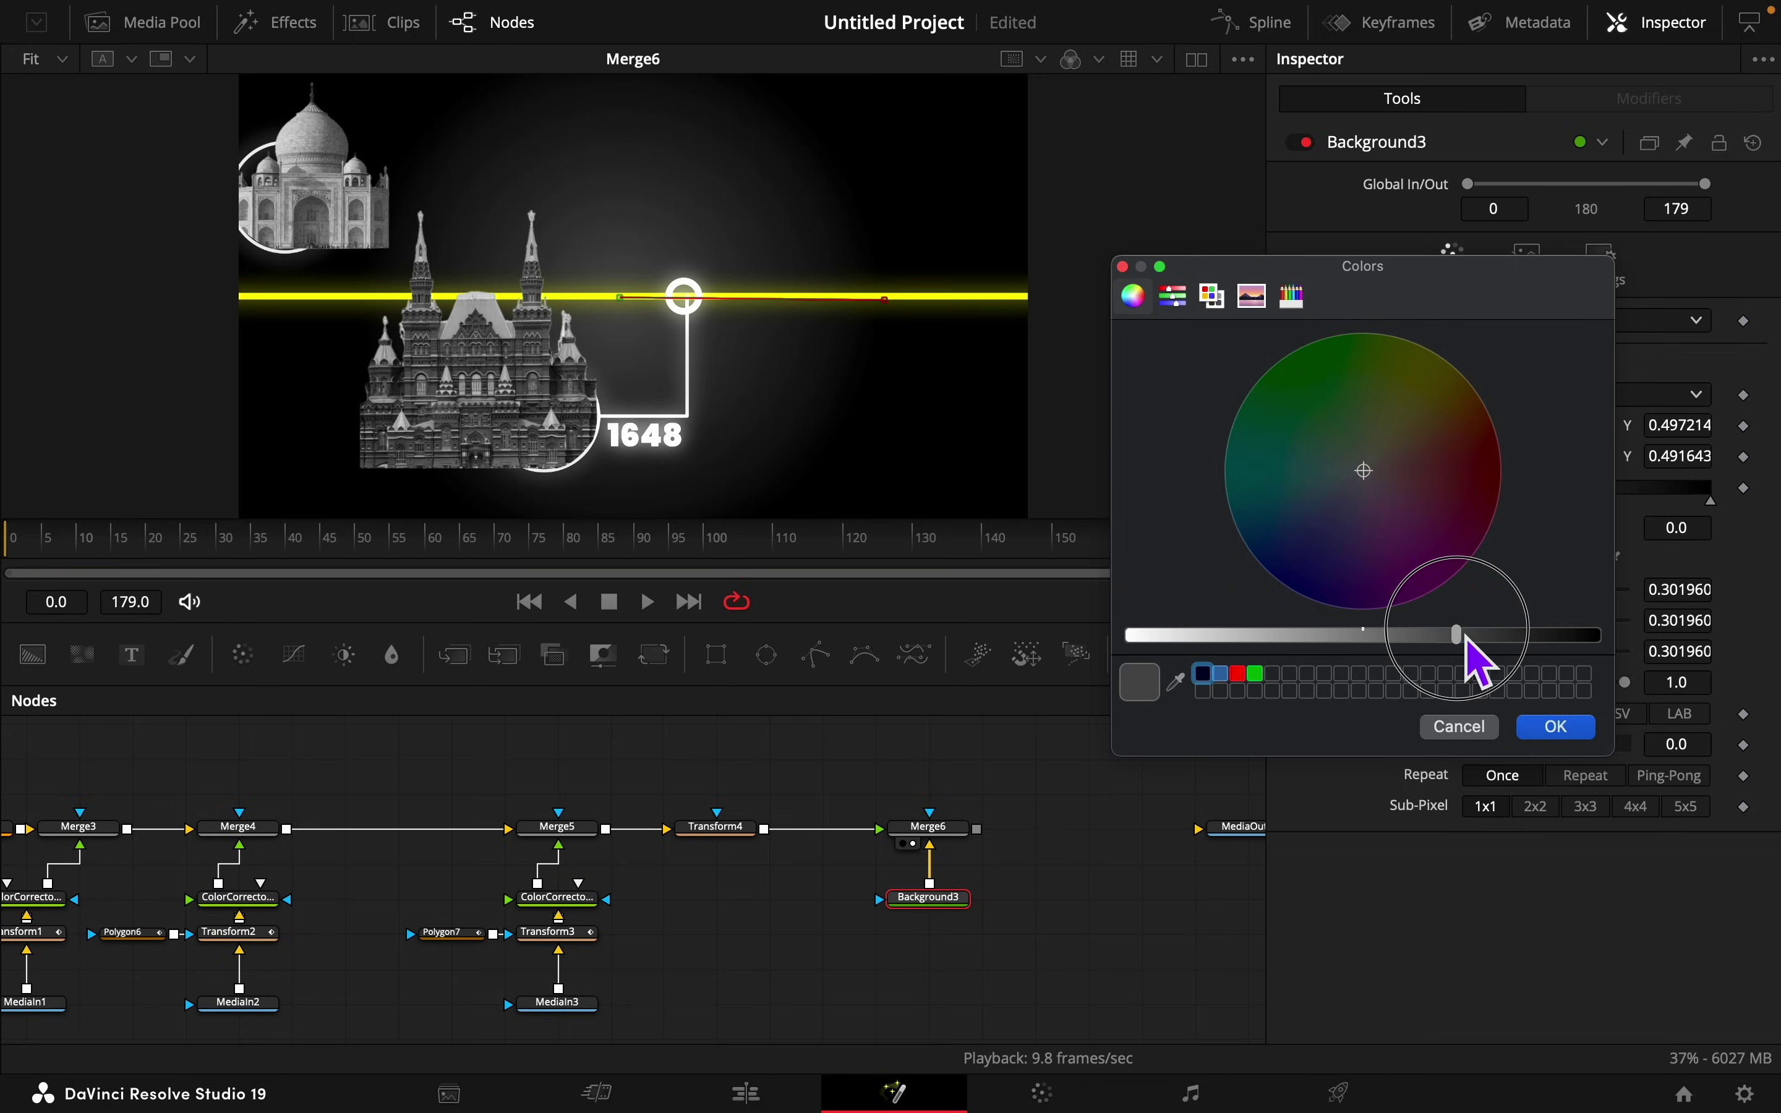
click(1559, 728)
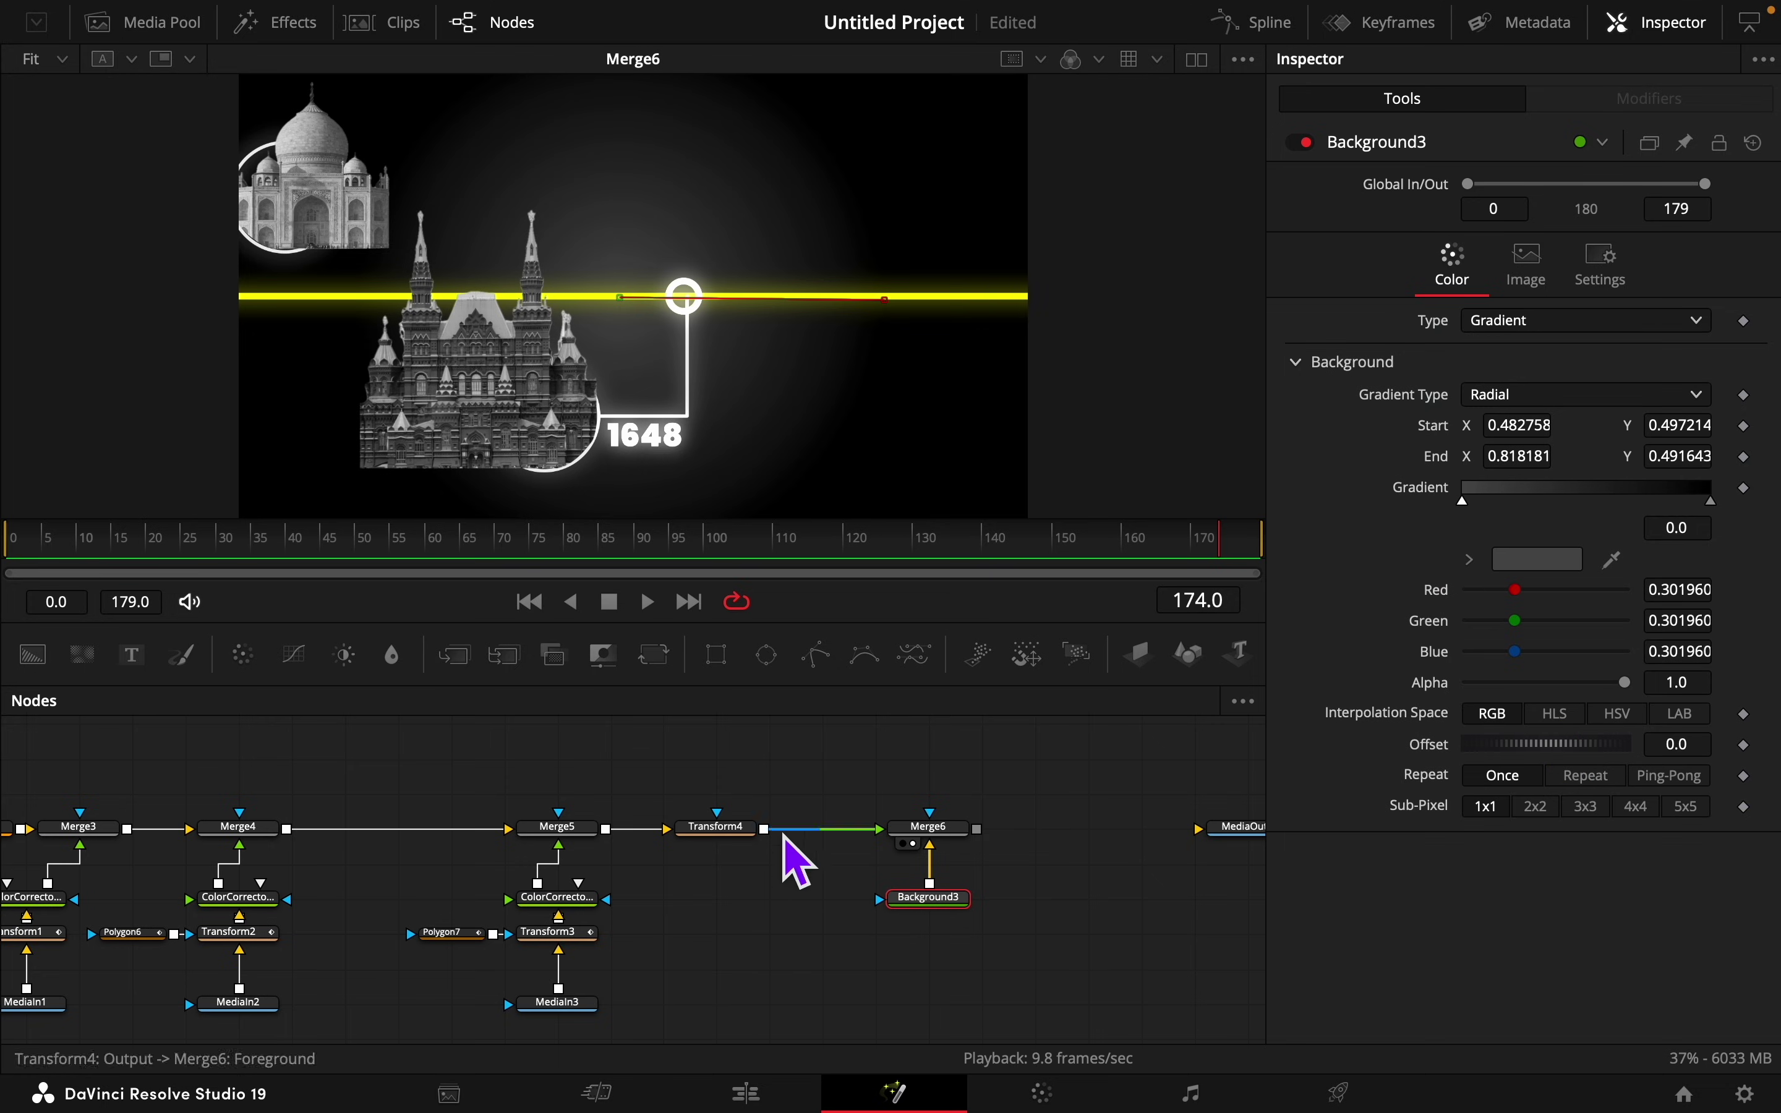
Step: Keyframe Transform4's center at X 0.765, Y 0.5 on frame 20
click(721, 828)
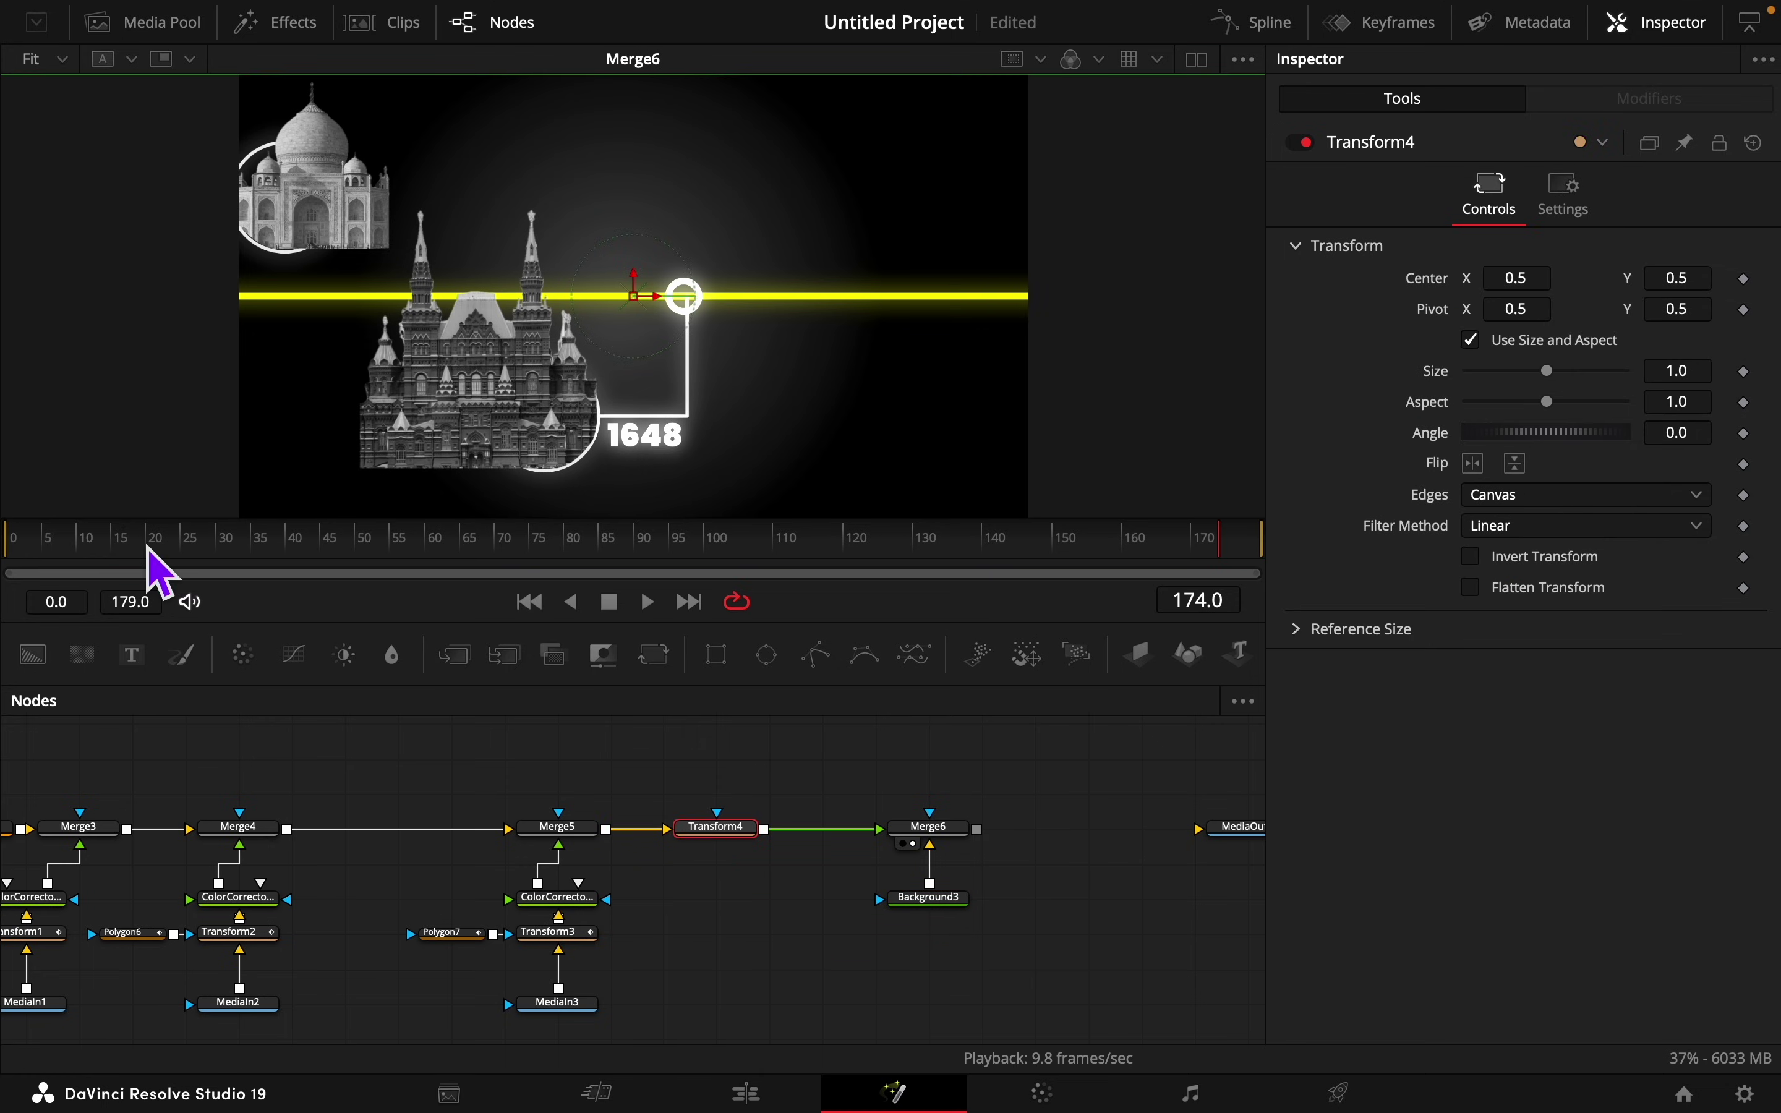
click(150, 549)
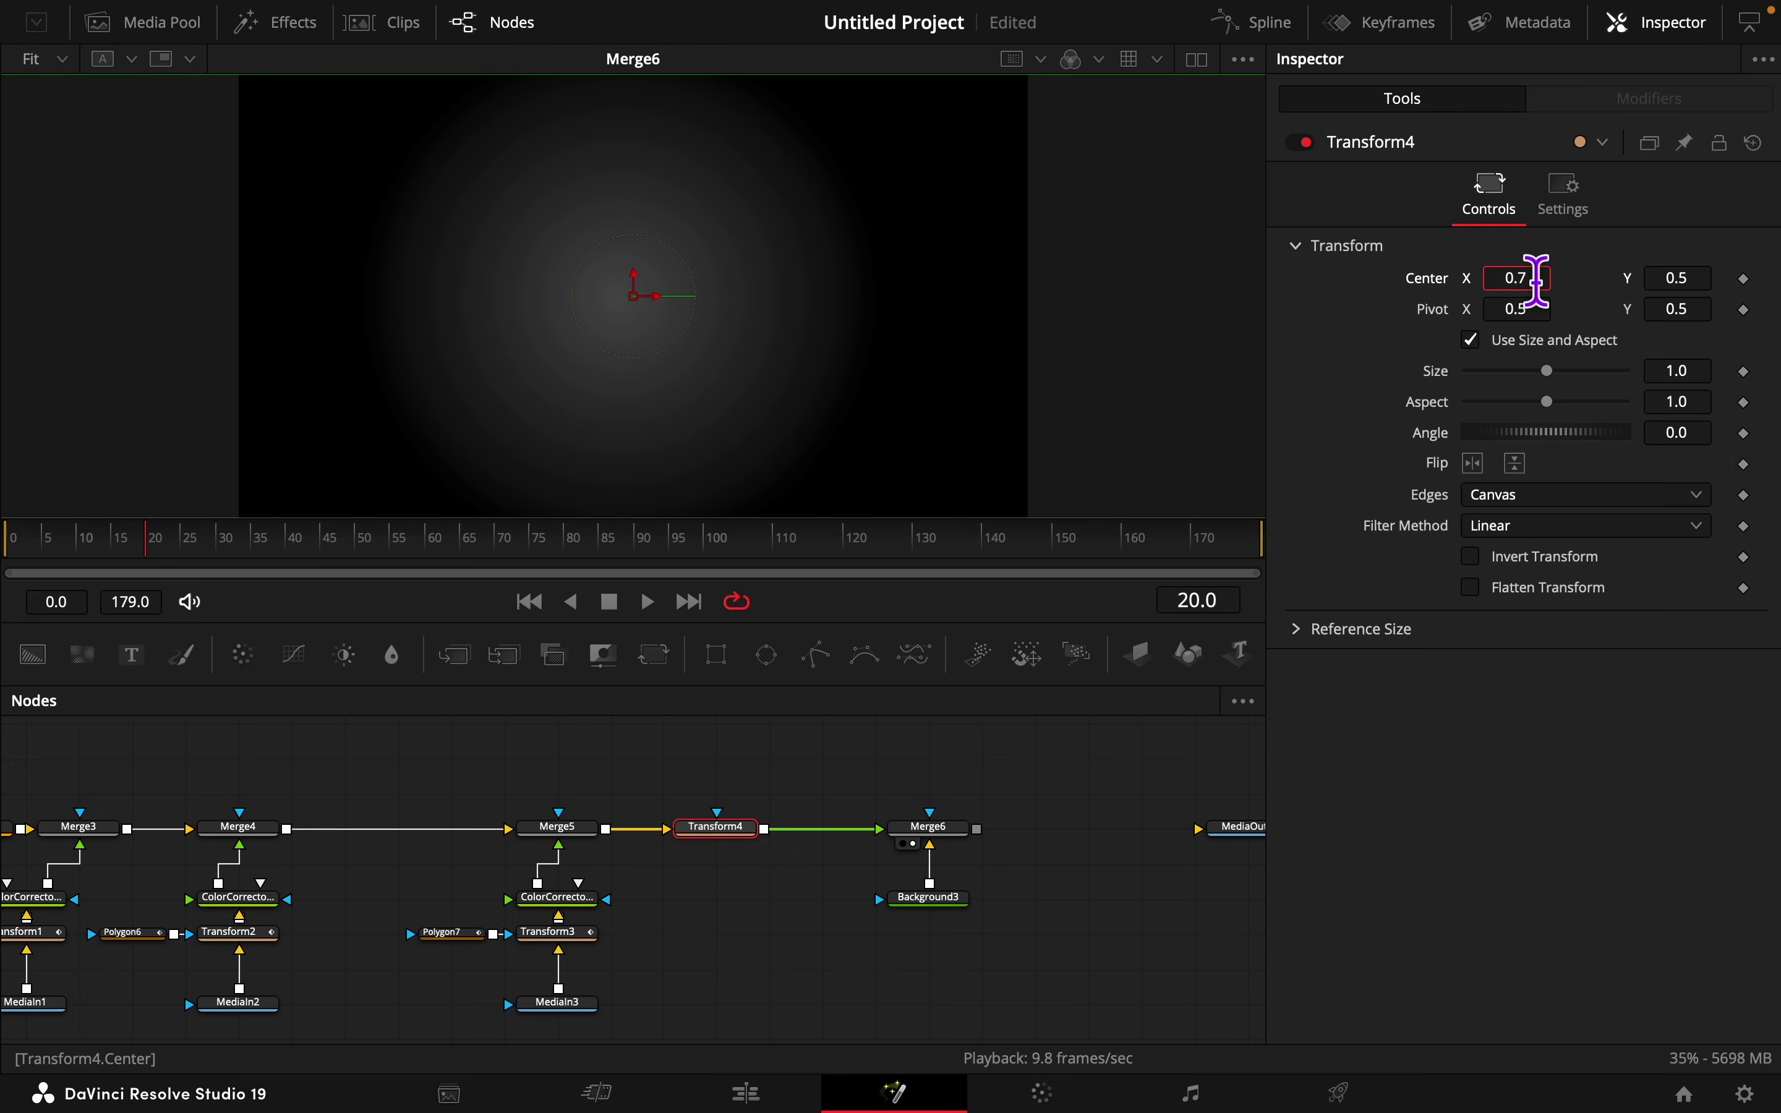
click(1536, 280)
text(0.765)
key(Tab)
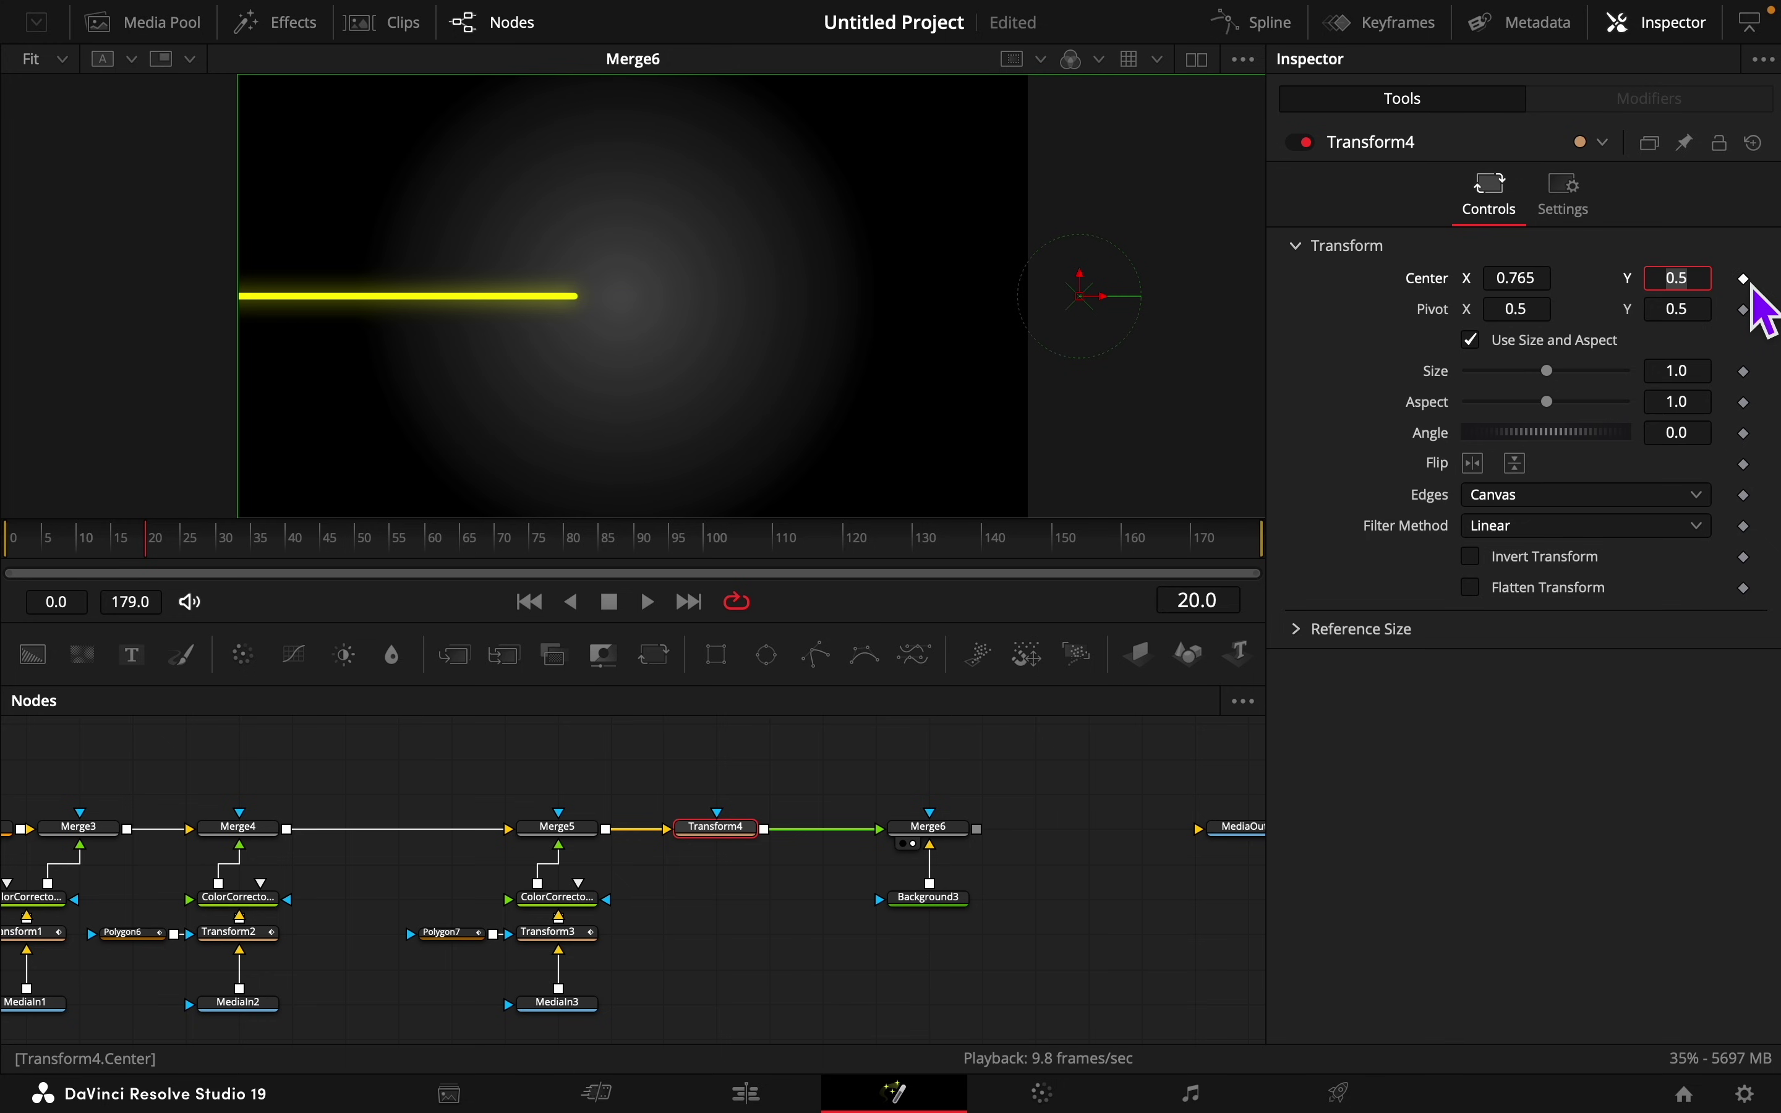
click(1744, 279)
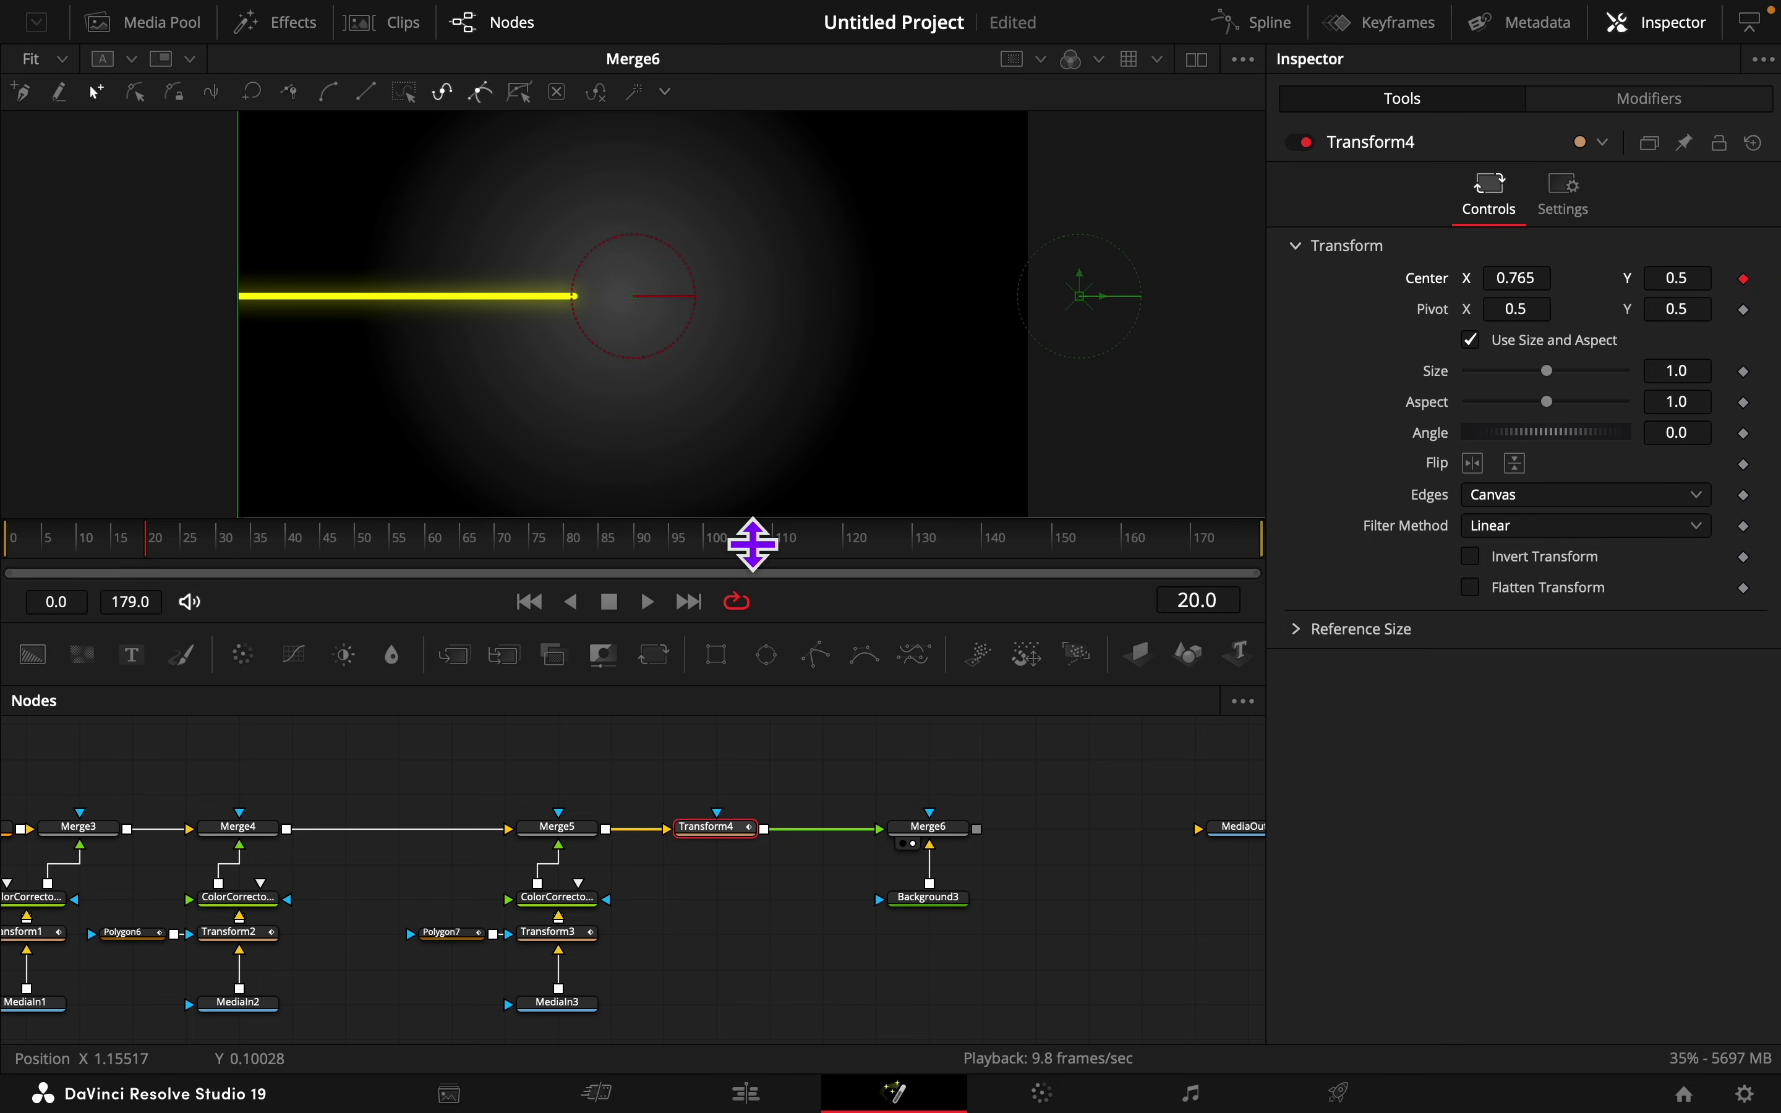
Step: Keyframe Transform4's center X at 0.74 on frame 60, 0.55 on frame 100 and 0.14 on frame 140
click(426, 545)
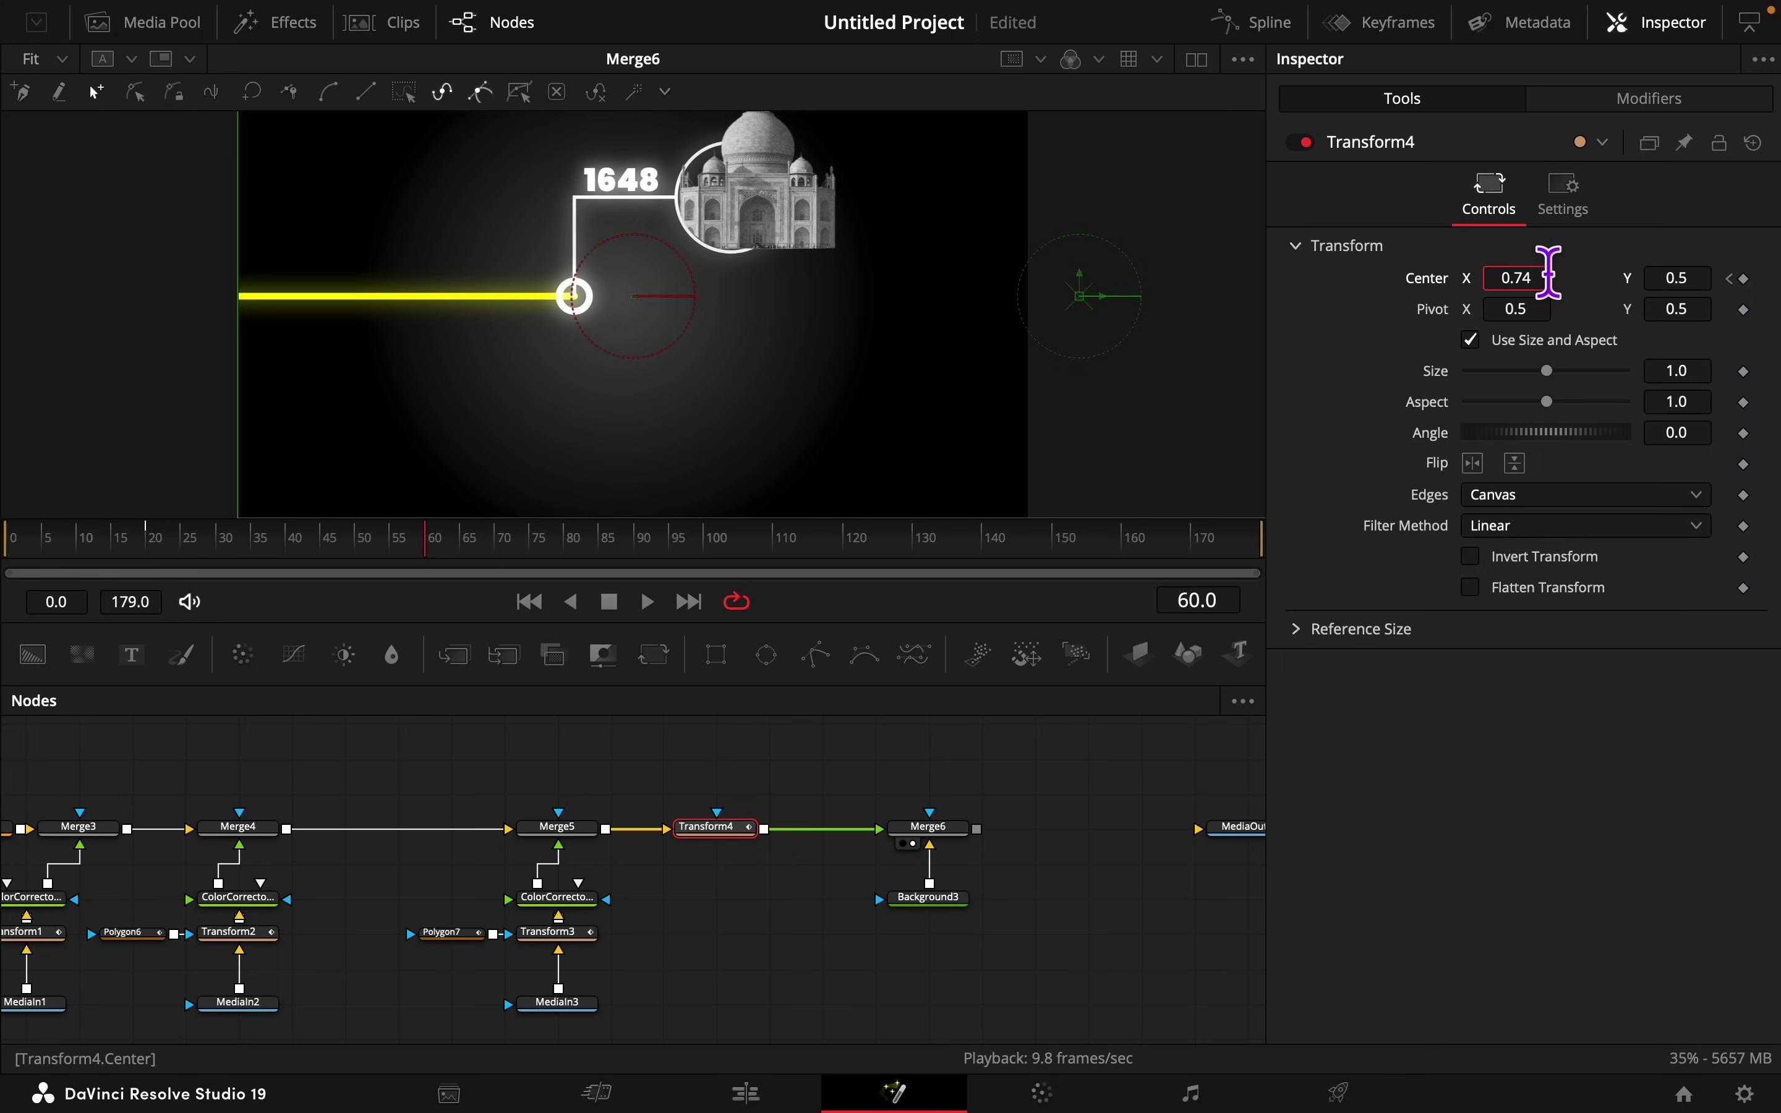
key(Tab)
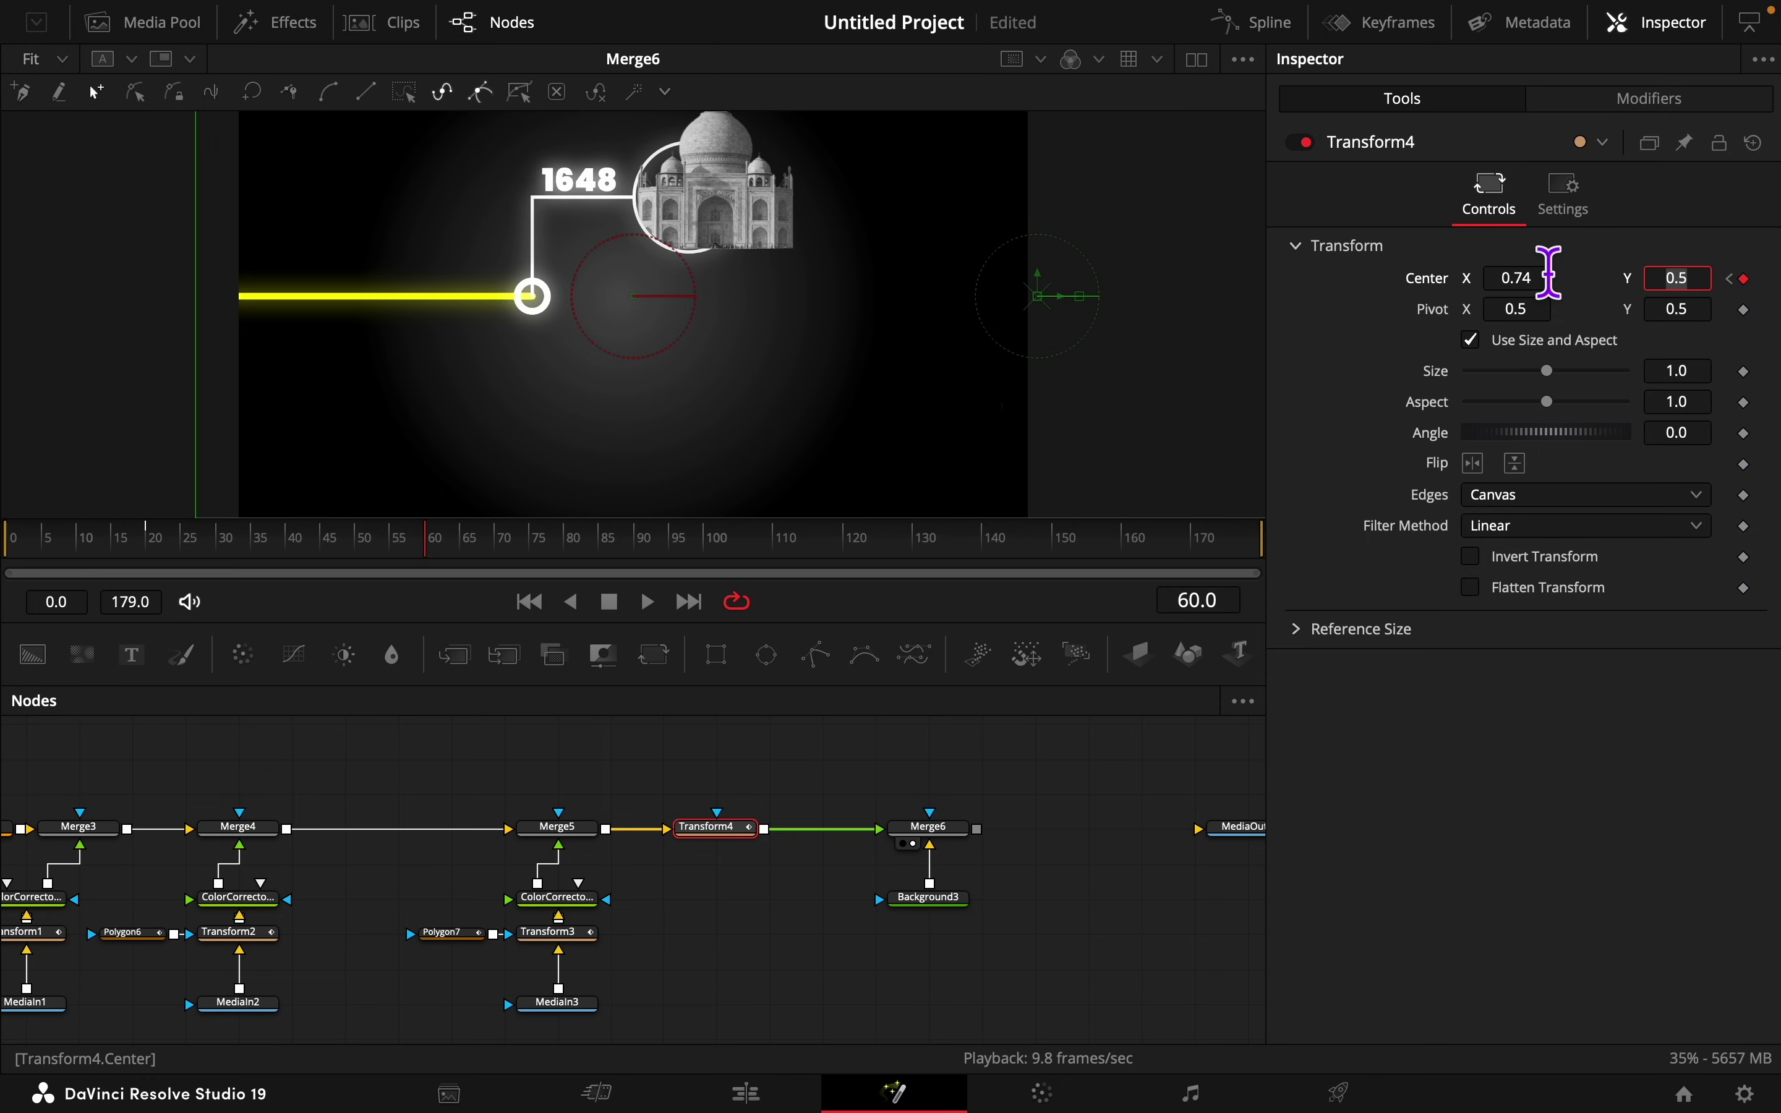
click(706, 550)
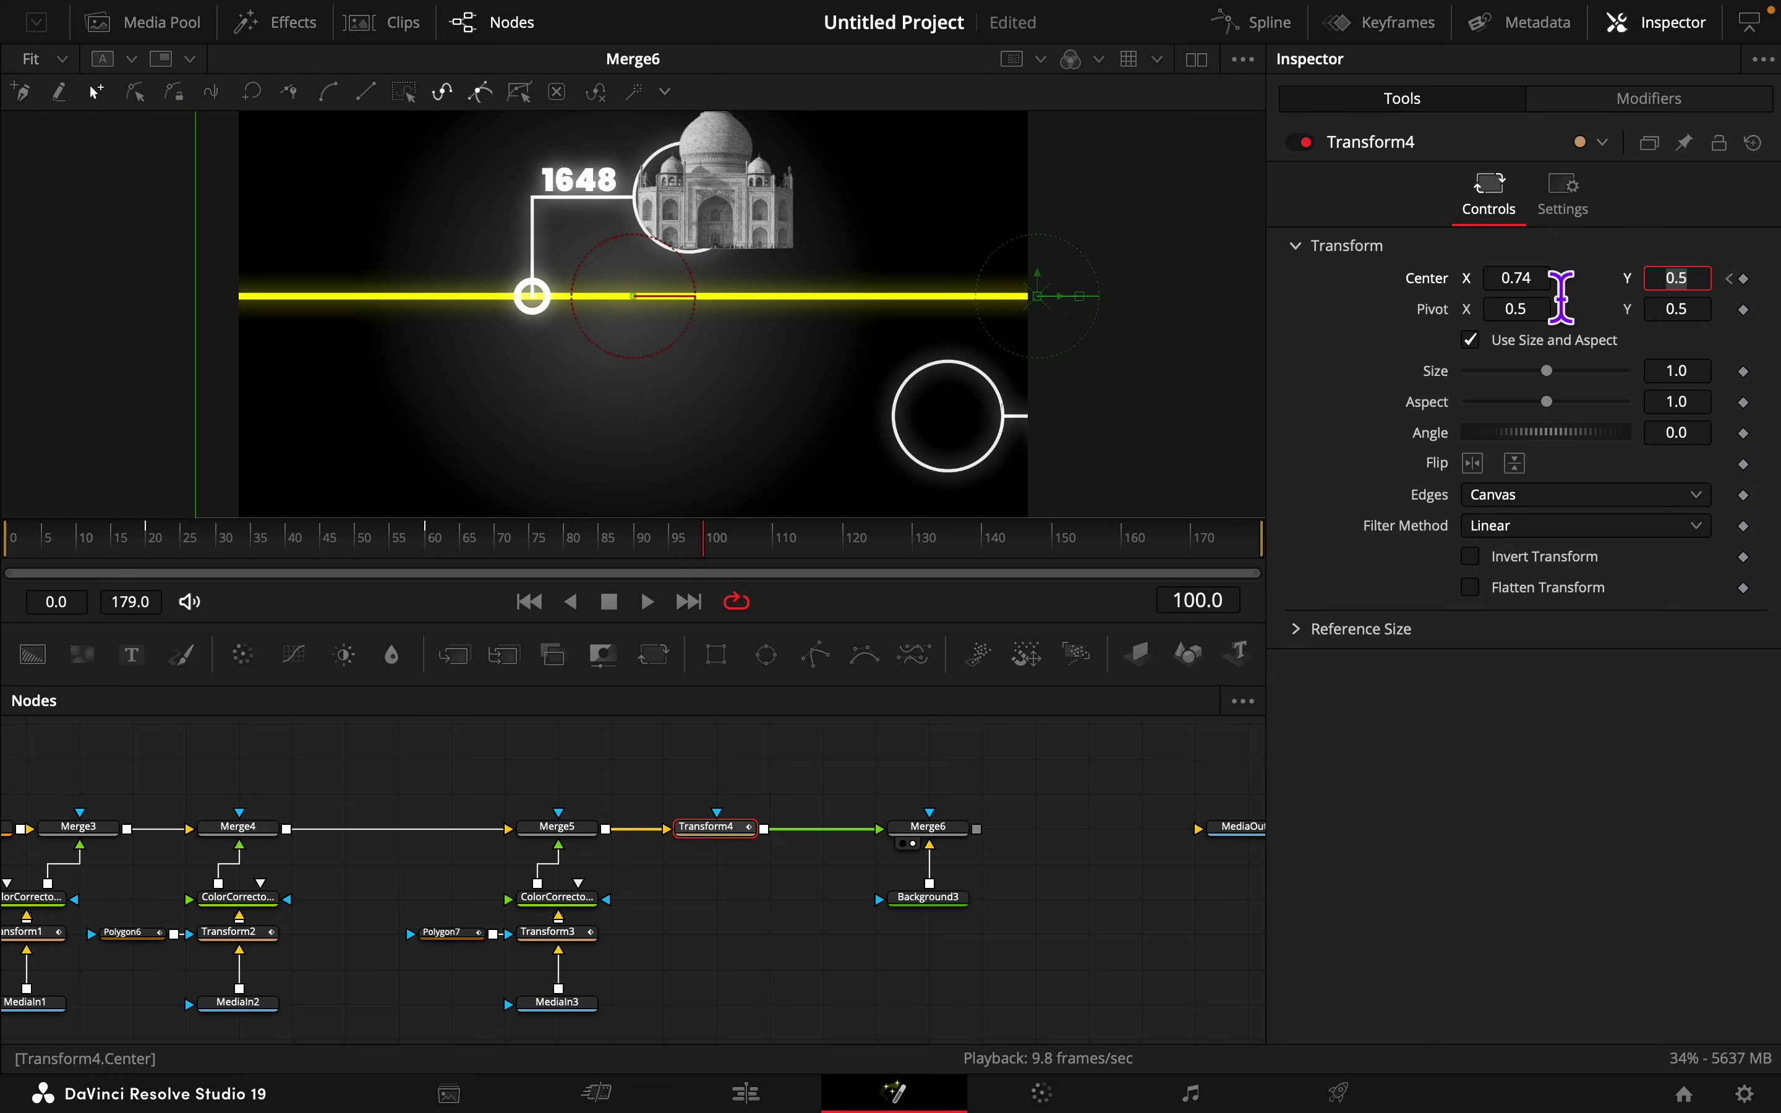
key(Tab)
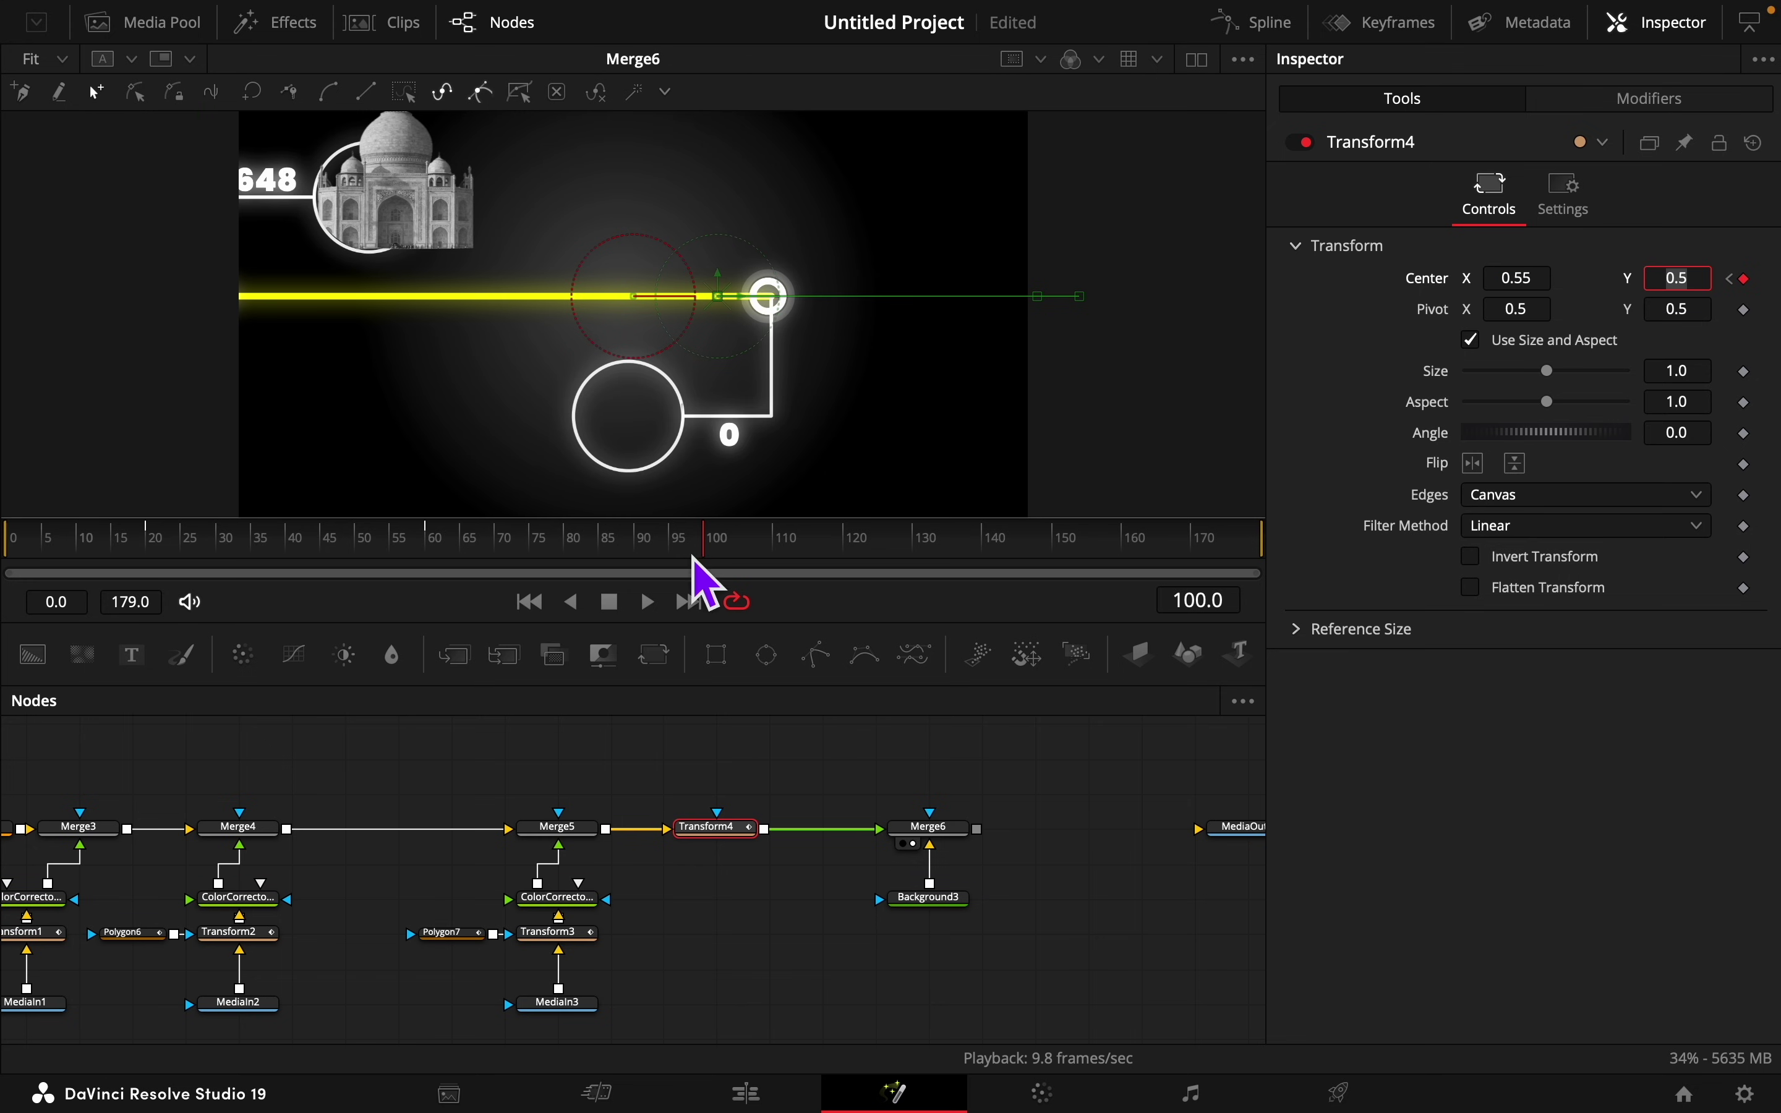
drag(720, 545, 982, 545)
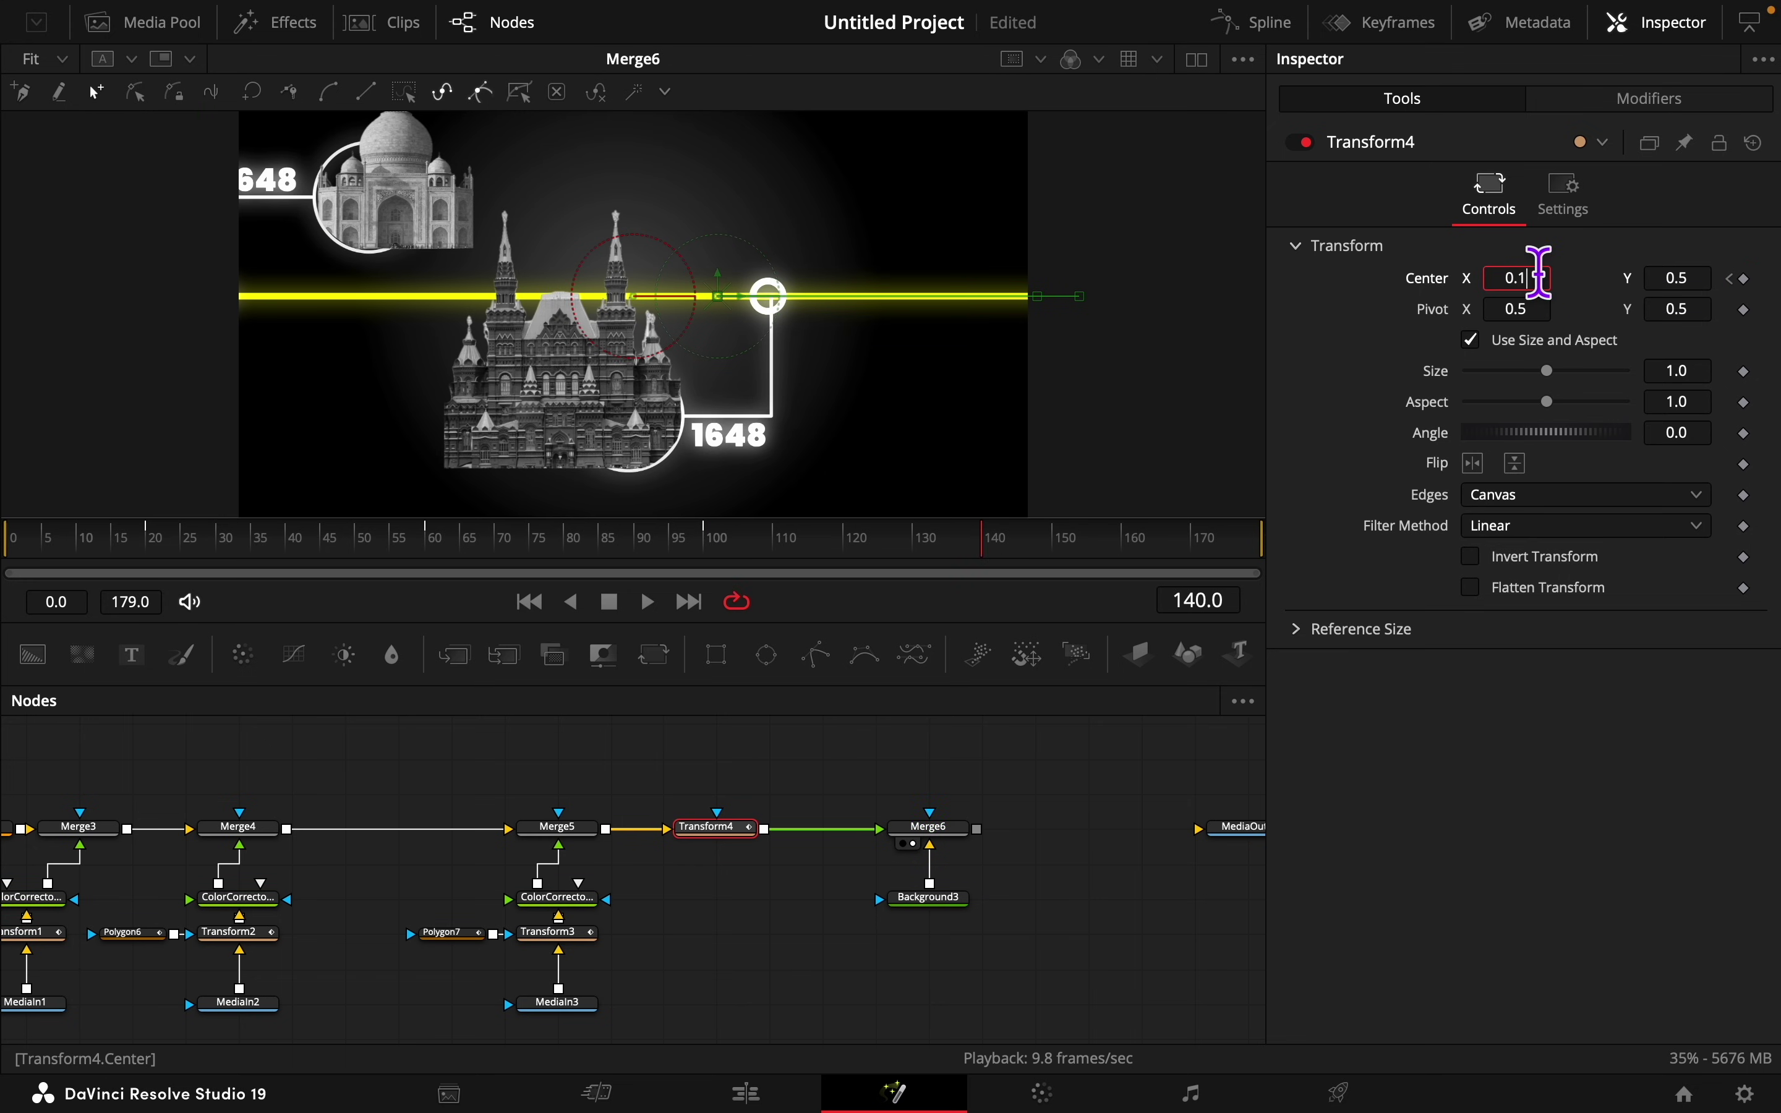
key(Tab)
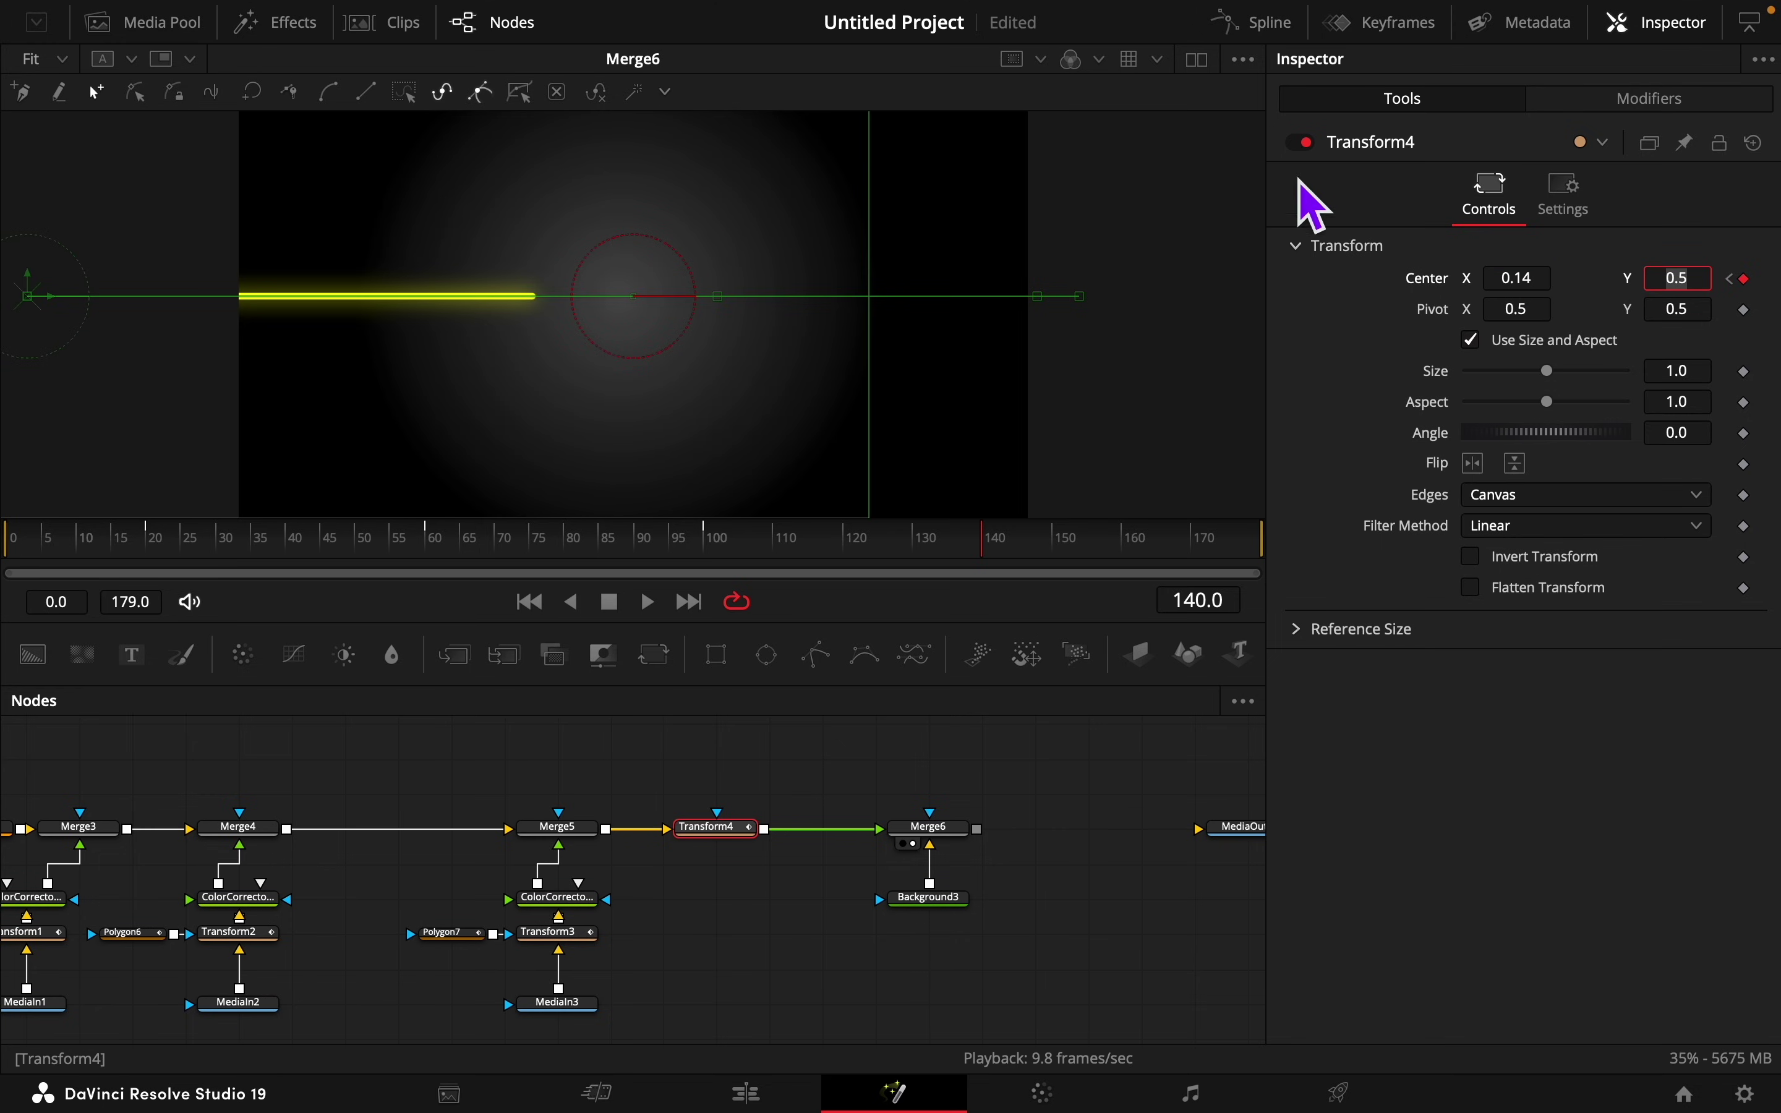
Step: Smooth all the keyframes on Transform4's center displacement curve in the spline editor
click(1284, 33)
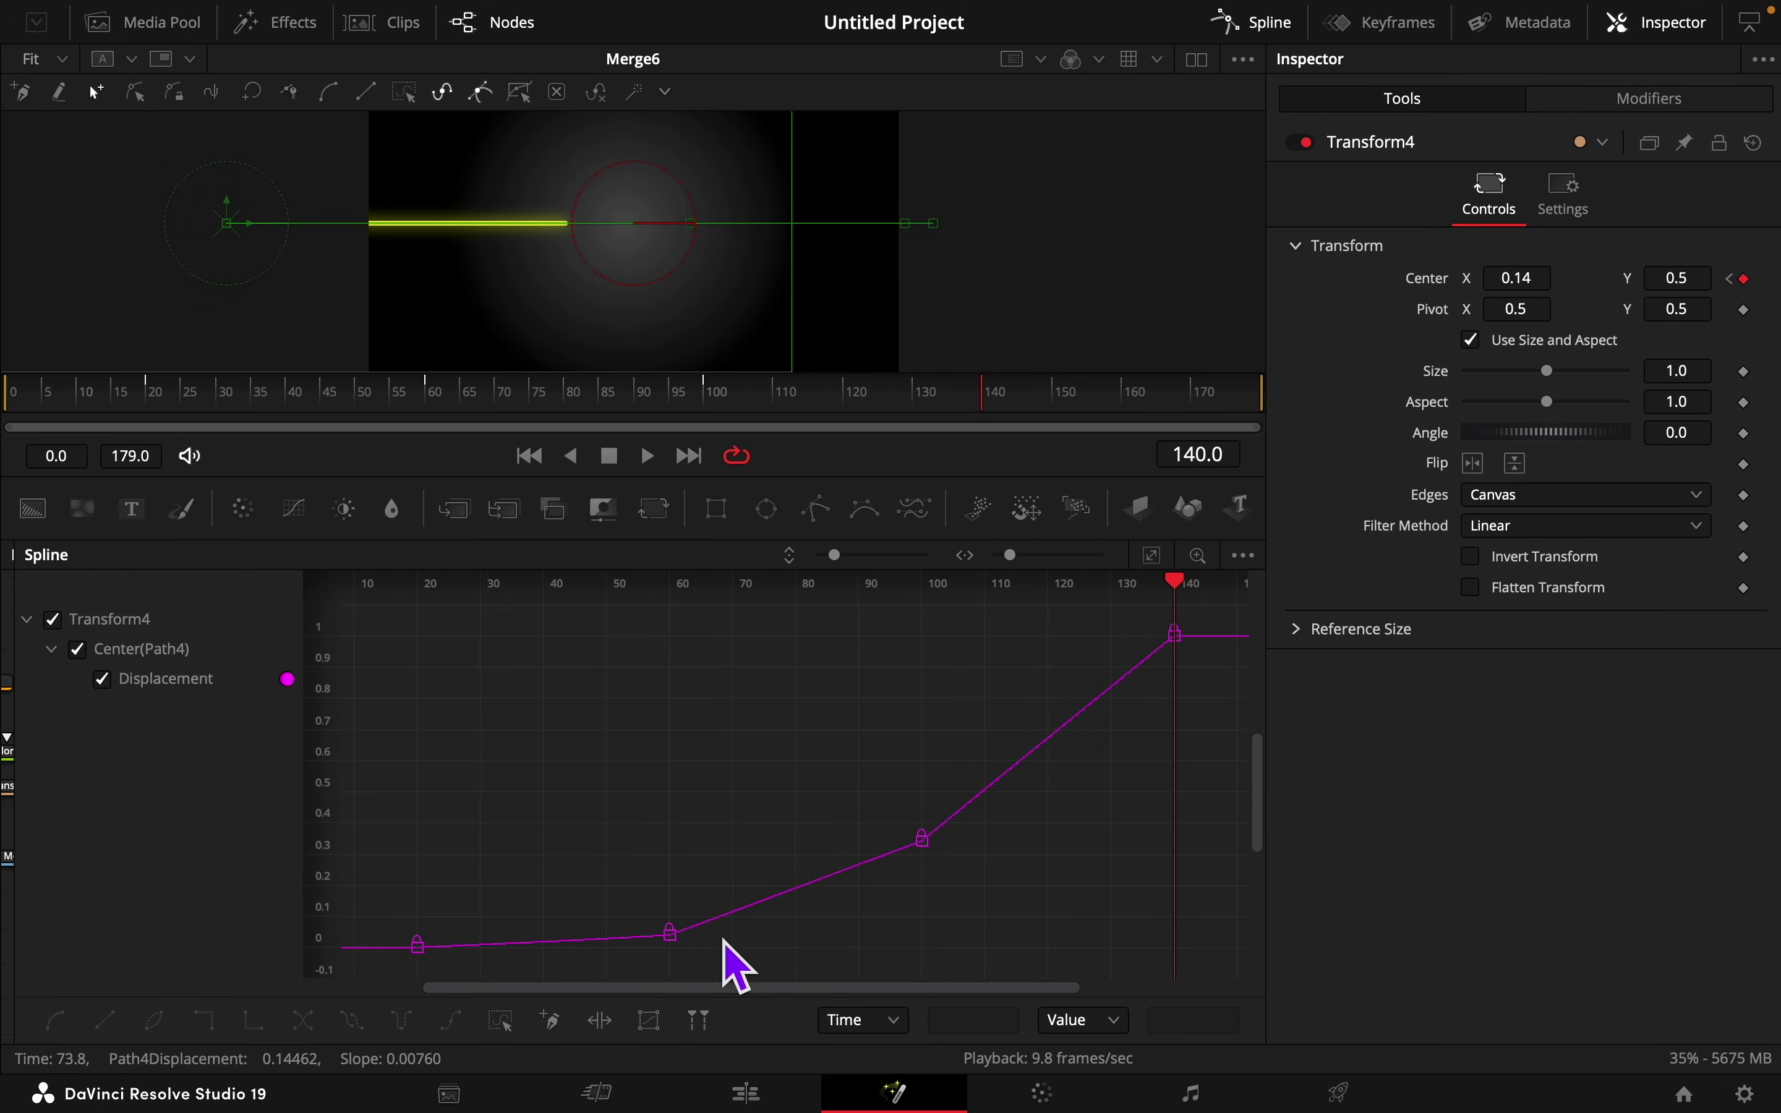
drag(700, 880, 366, 978)
key(s)
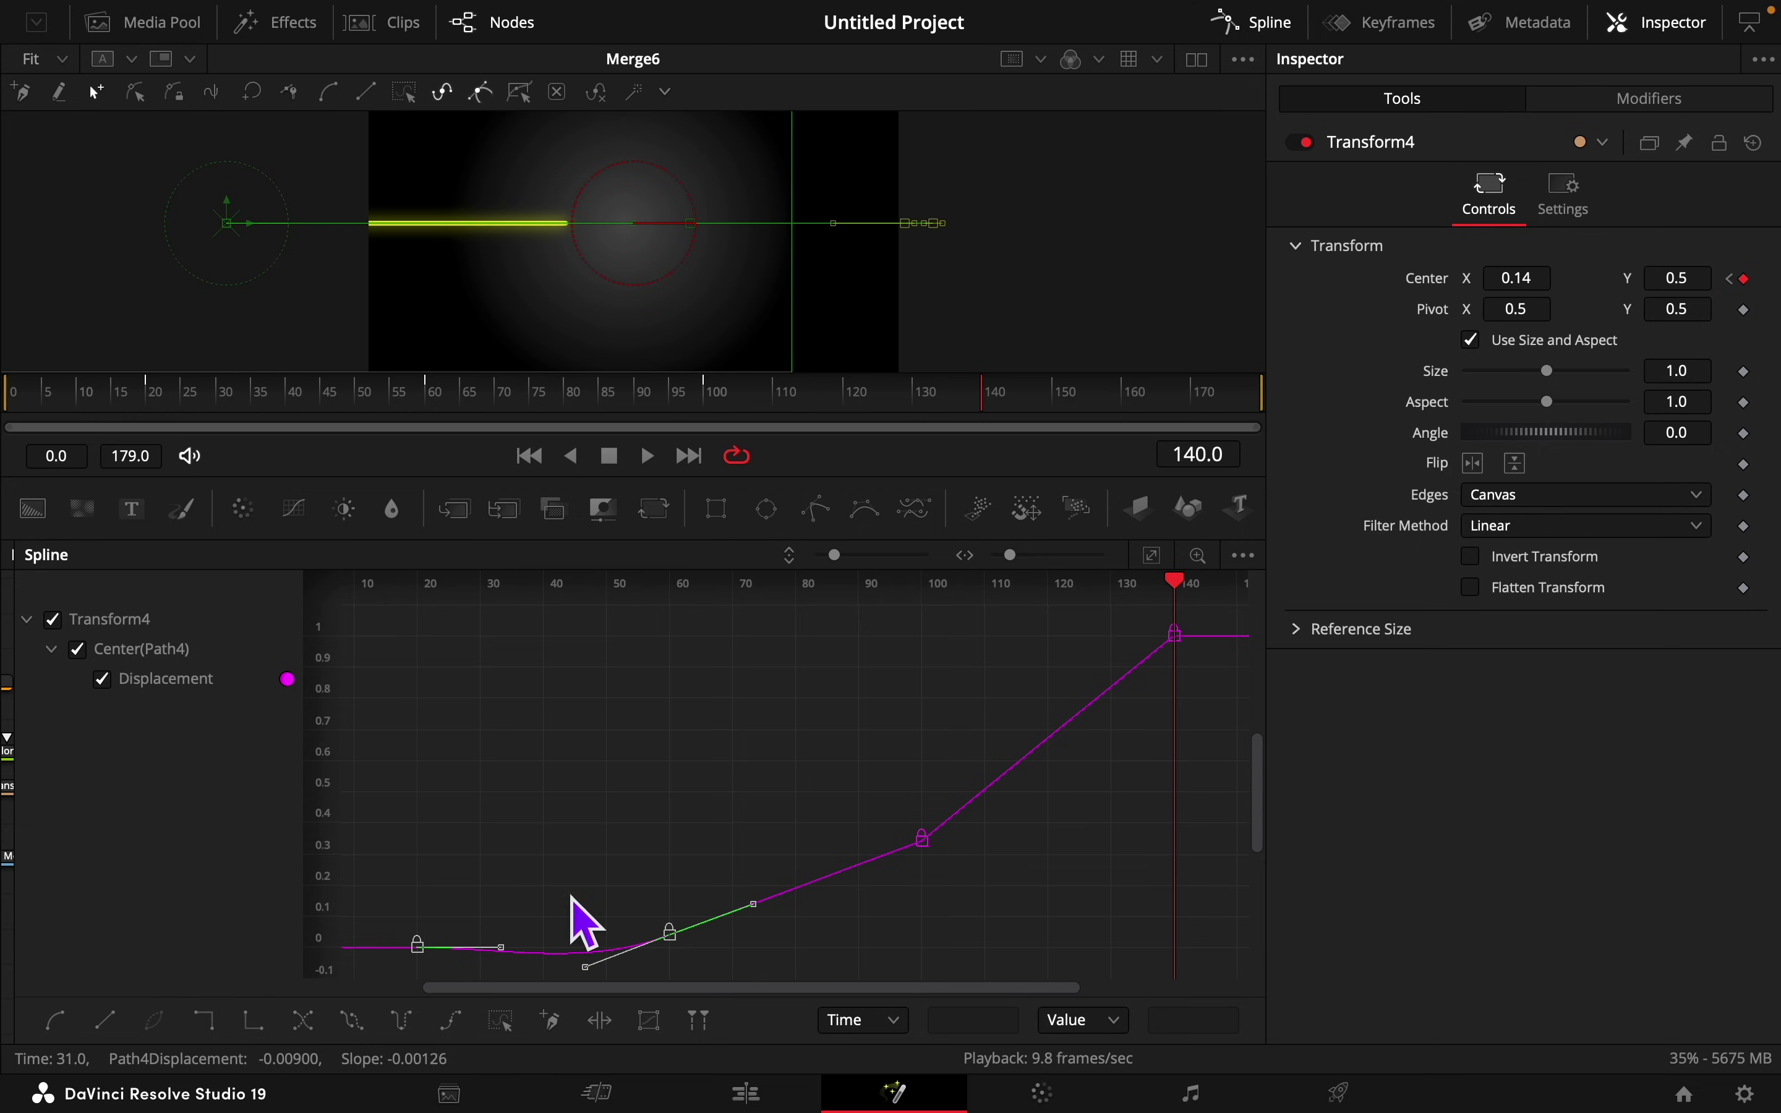
drag(1034, 788, 600, 961)
key(s)
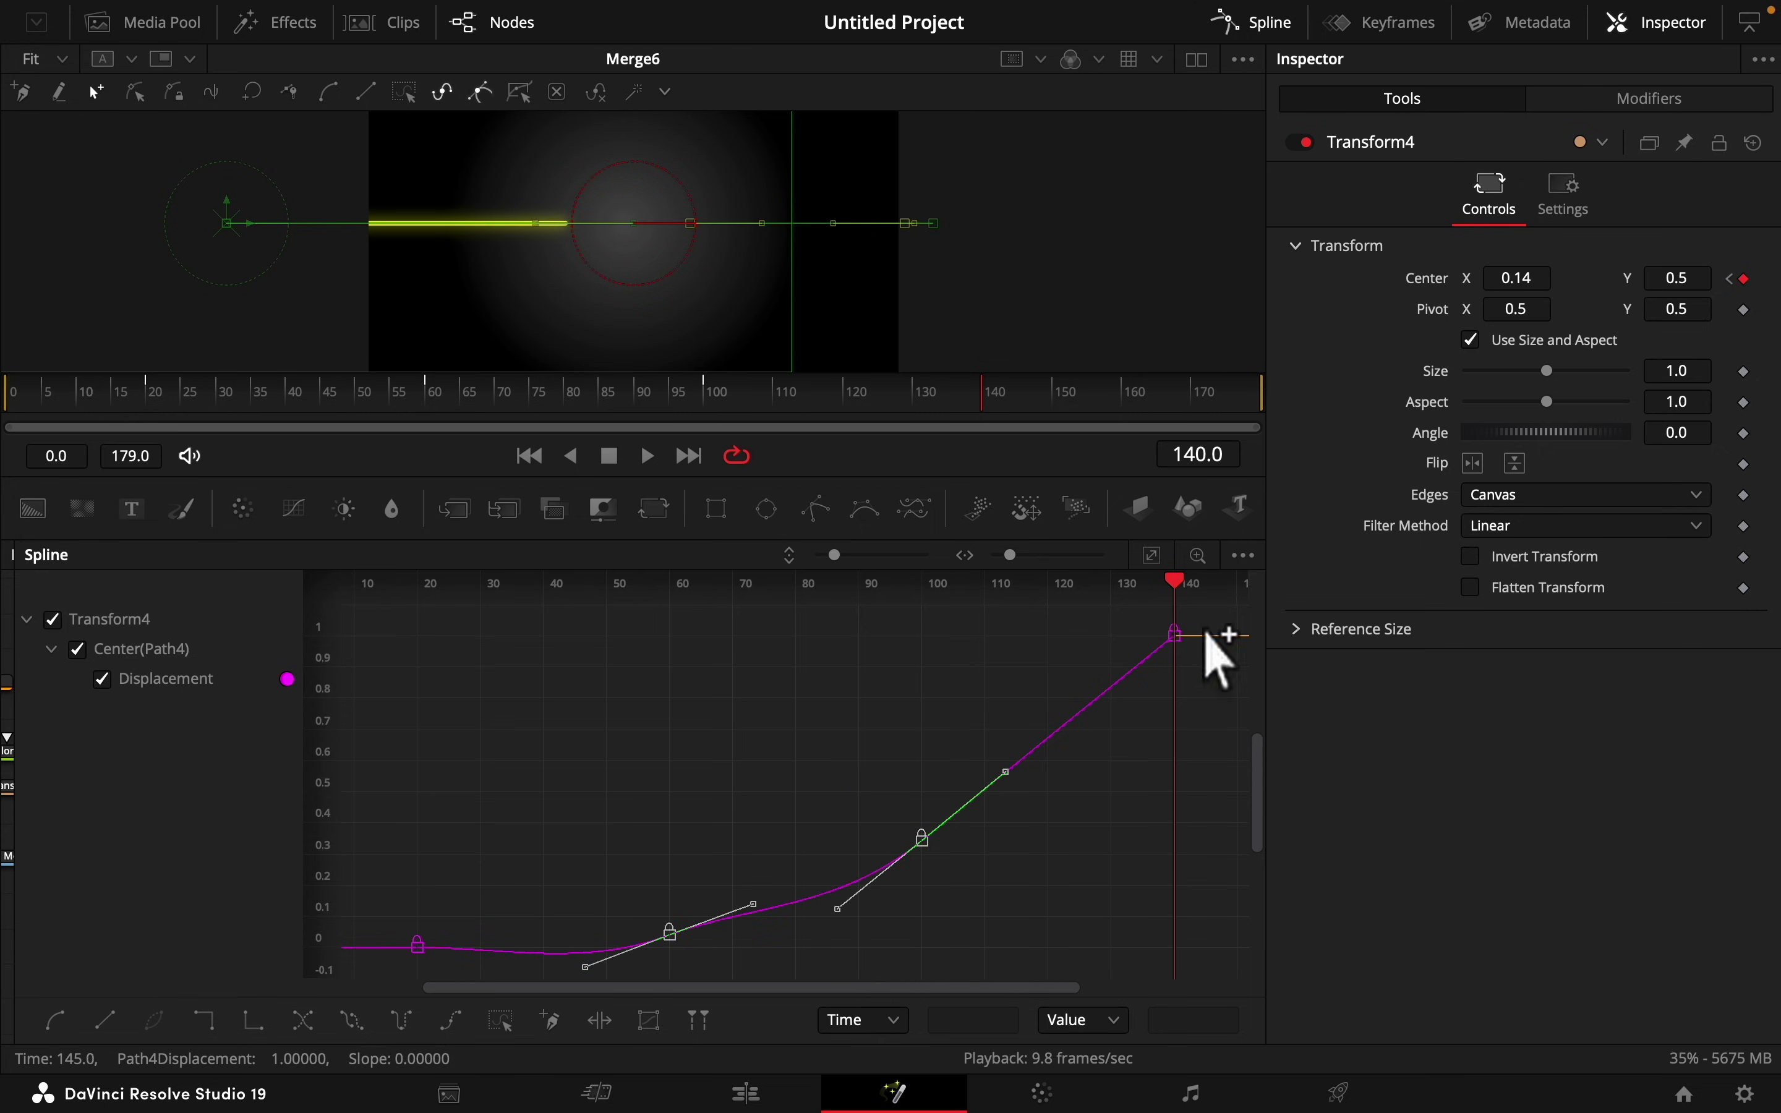
drag(1211, 637, 955, 877)
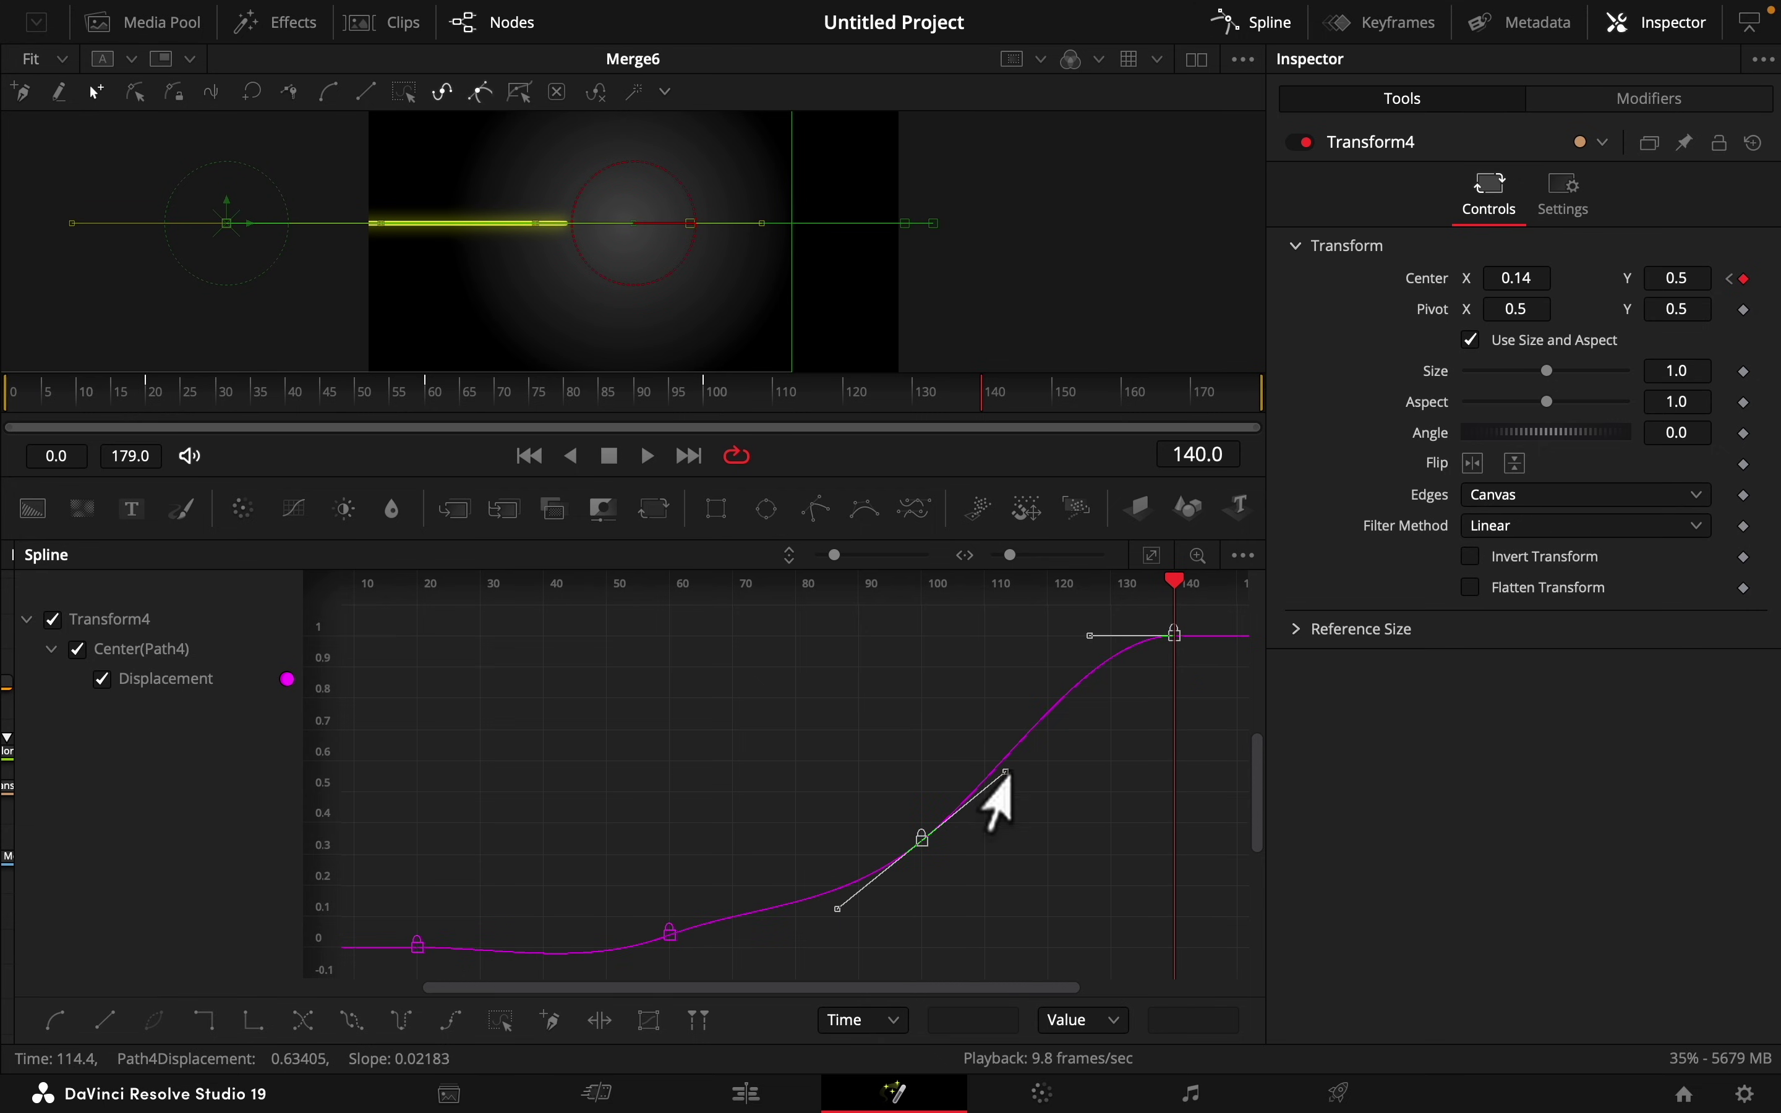
Step: Level the curve handles at the frame 100 and frame 60 keyframes so the pan eases at each milestone, and close the spline editor
drag(1004, 774, 1179, 837)
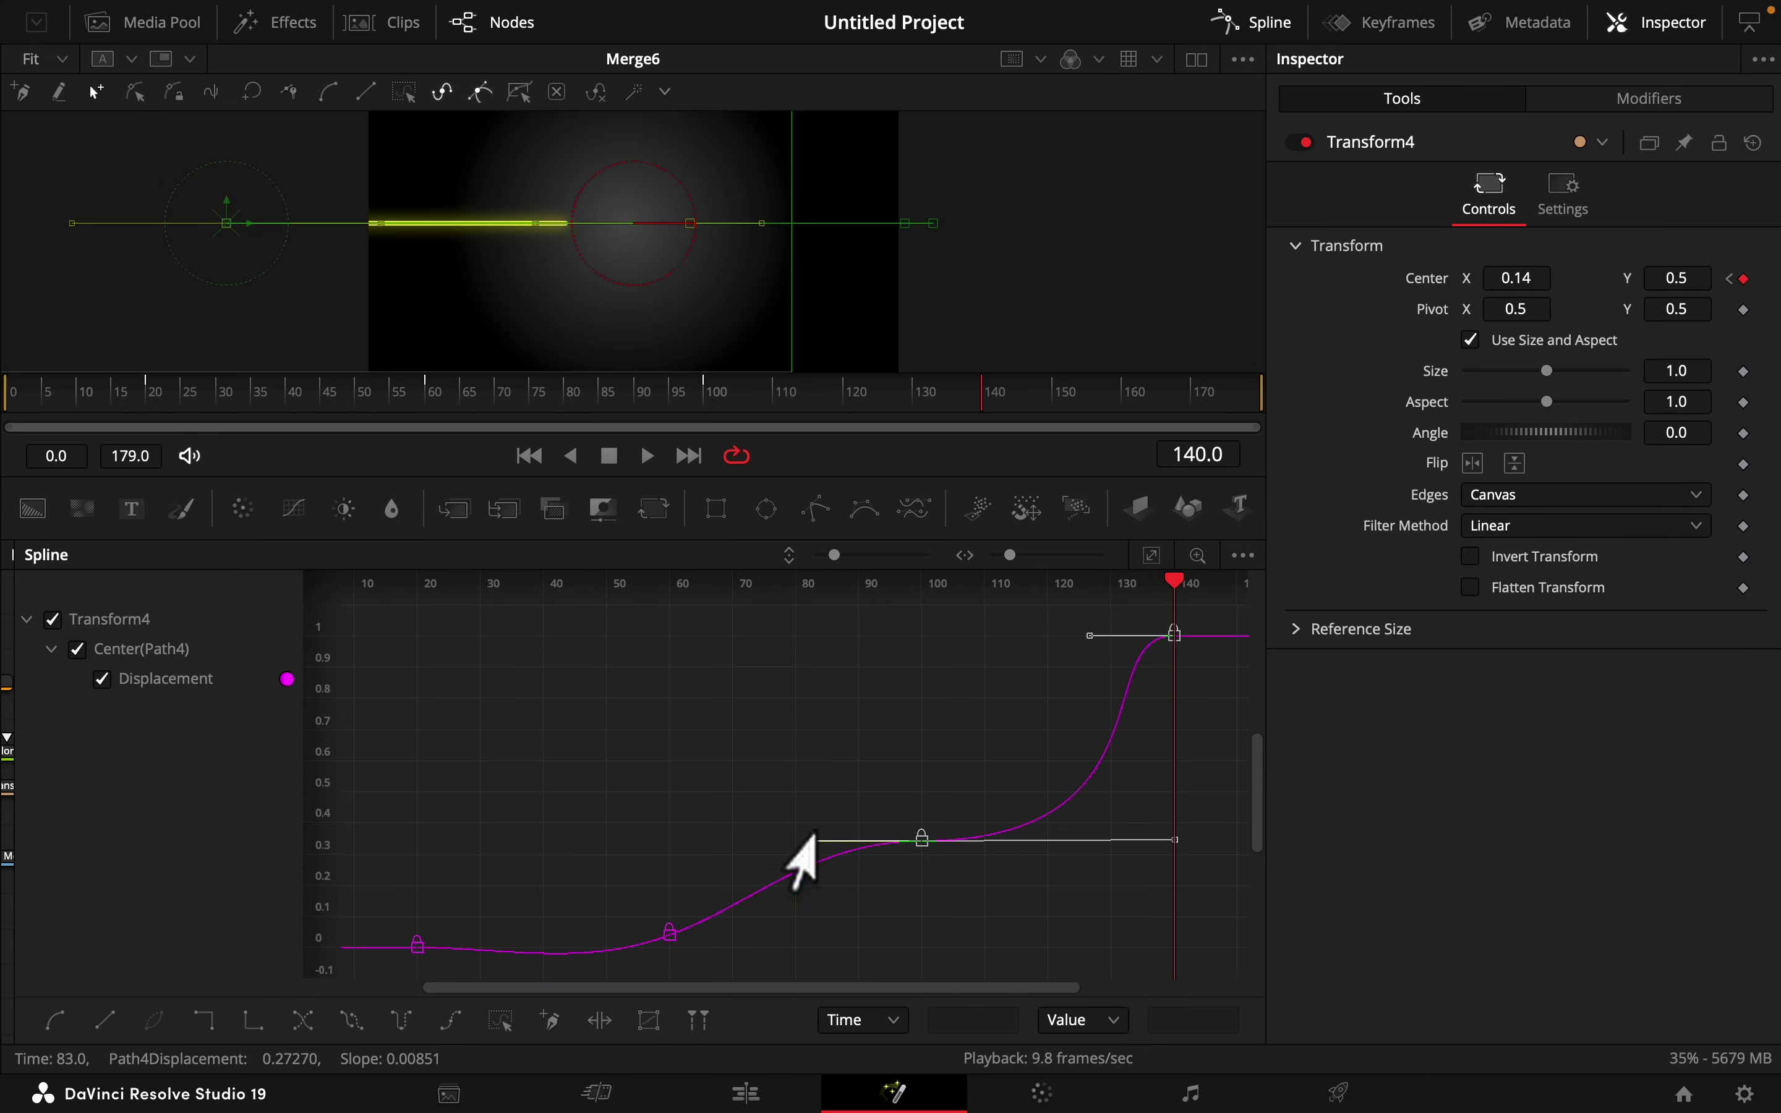
drag(787, 858, 401, 958)
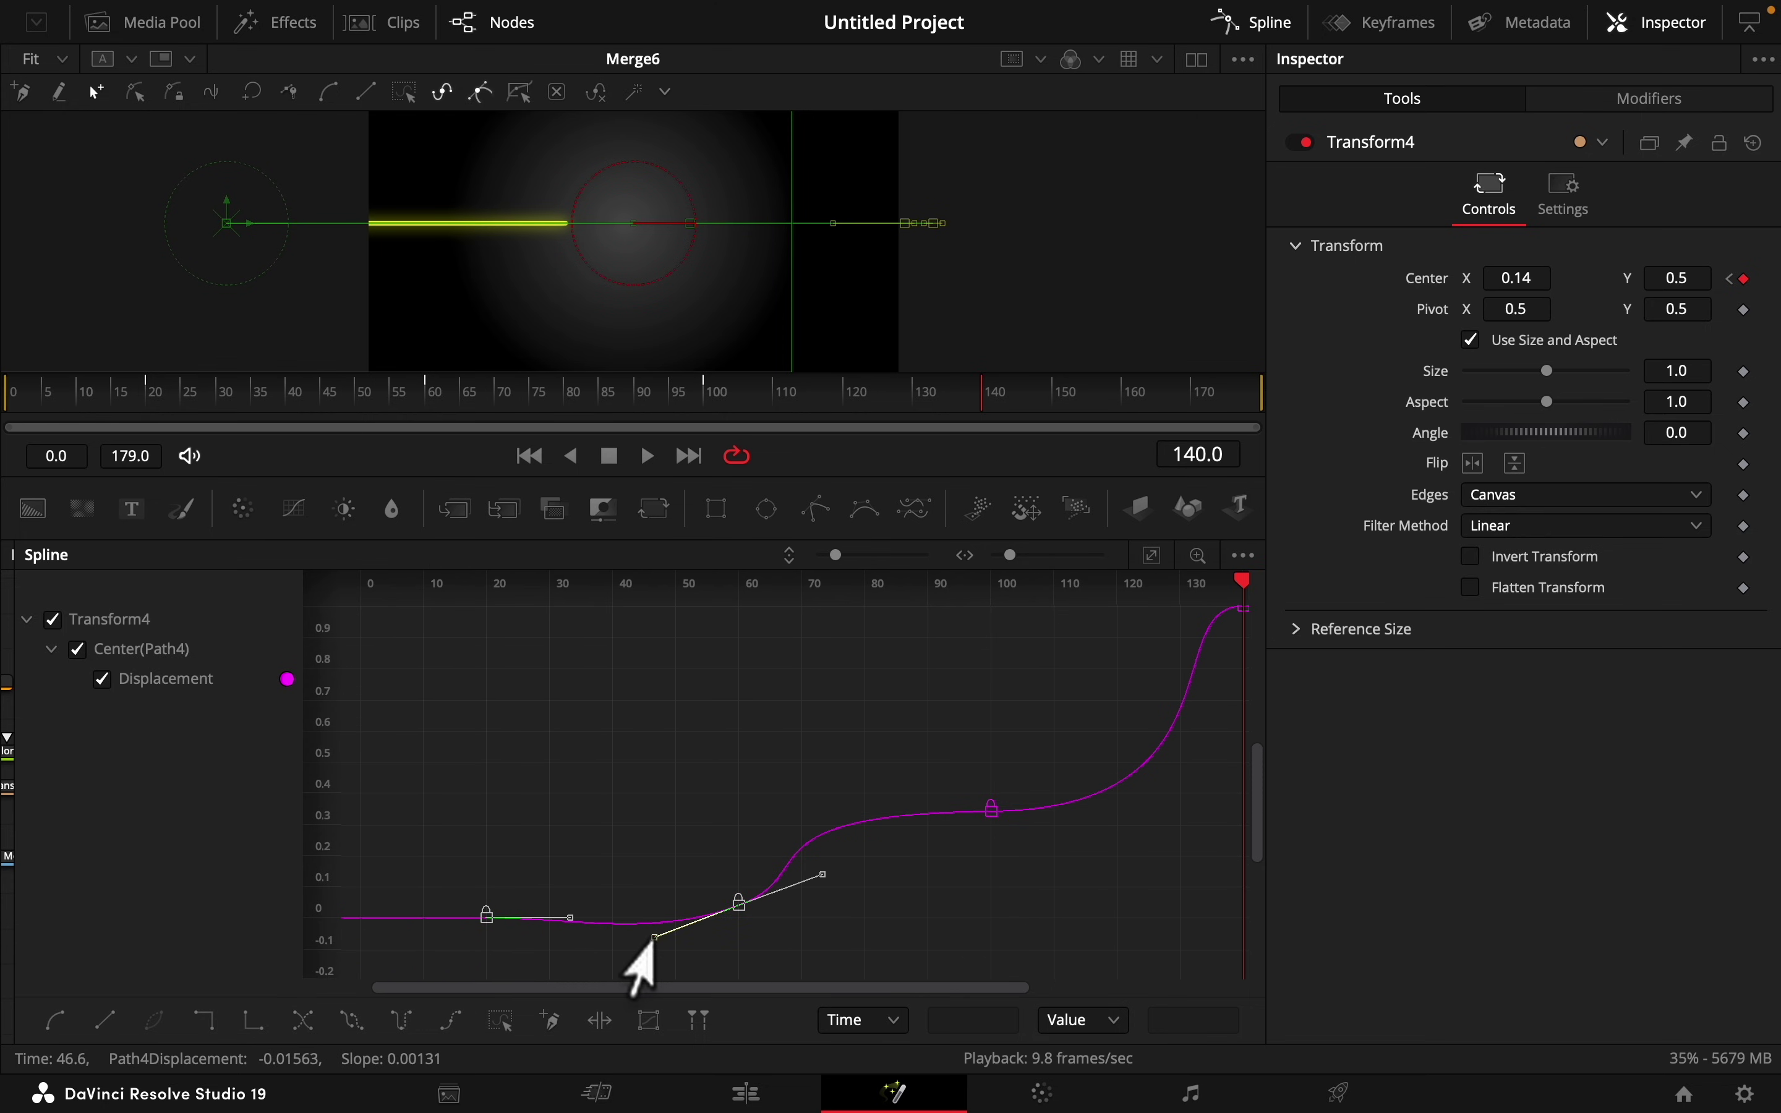
drag(651, 943, 554, 916)
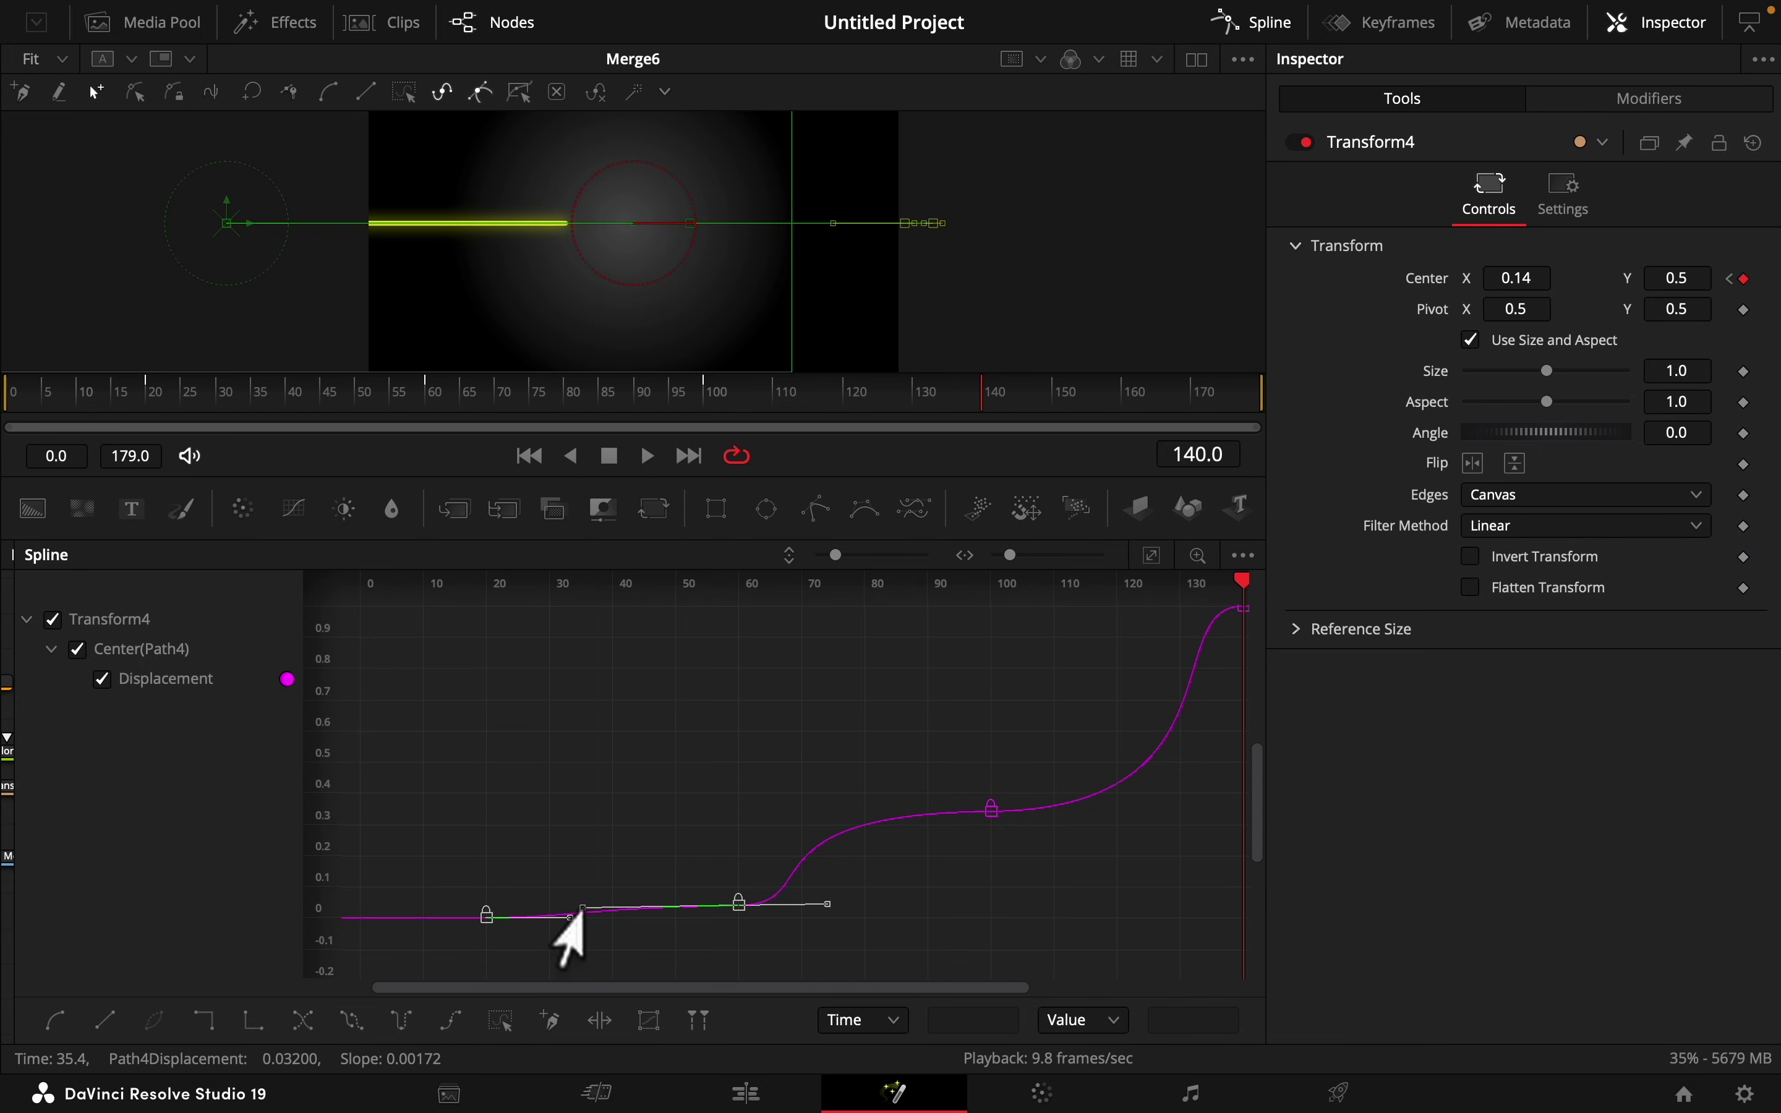
scroll(967, 733, right, 4)
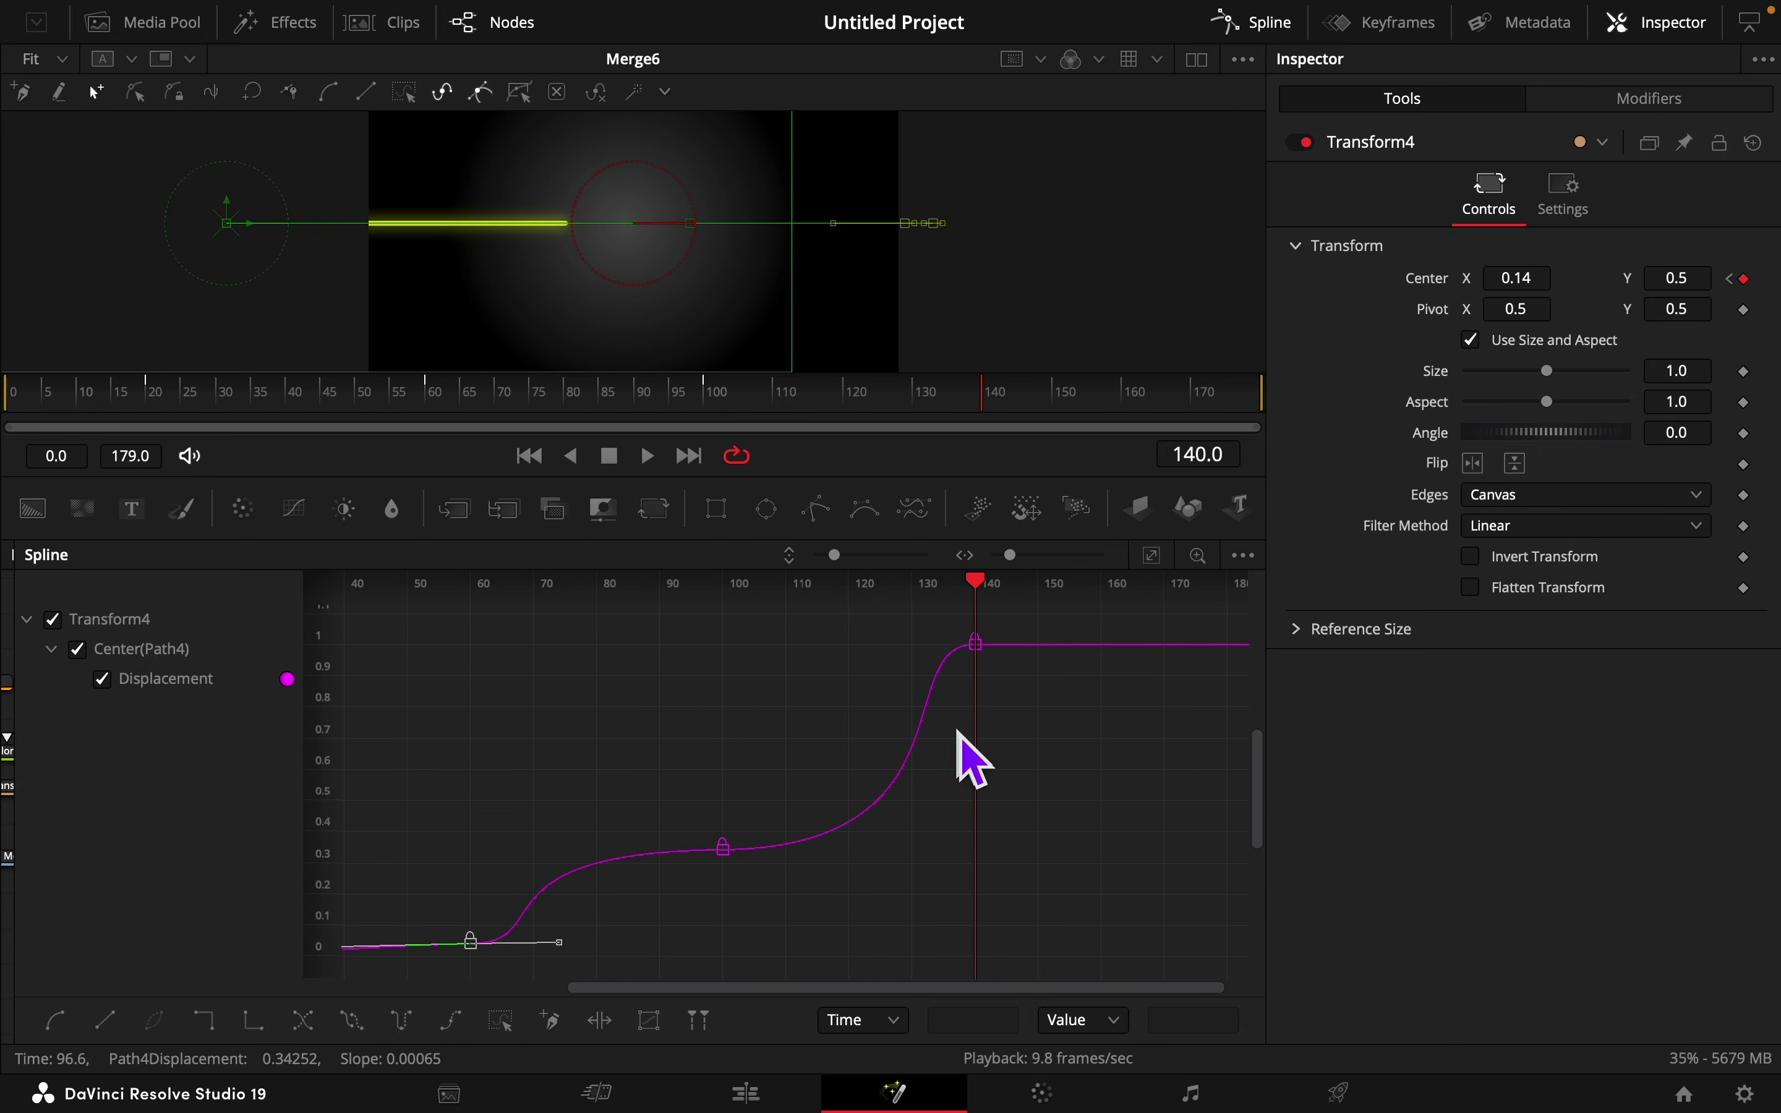
click(1267, 30)
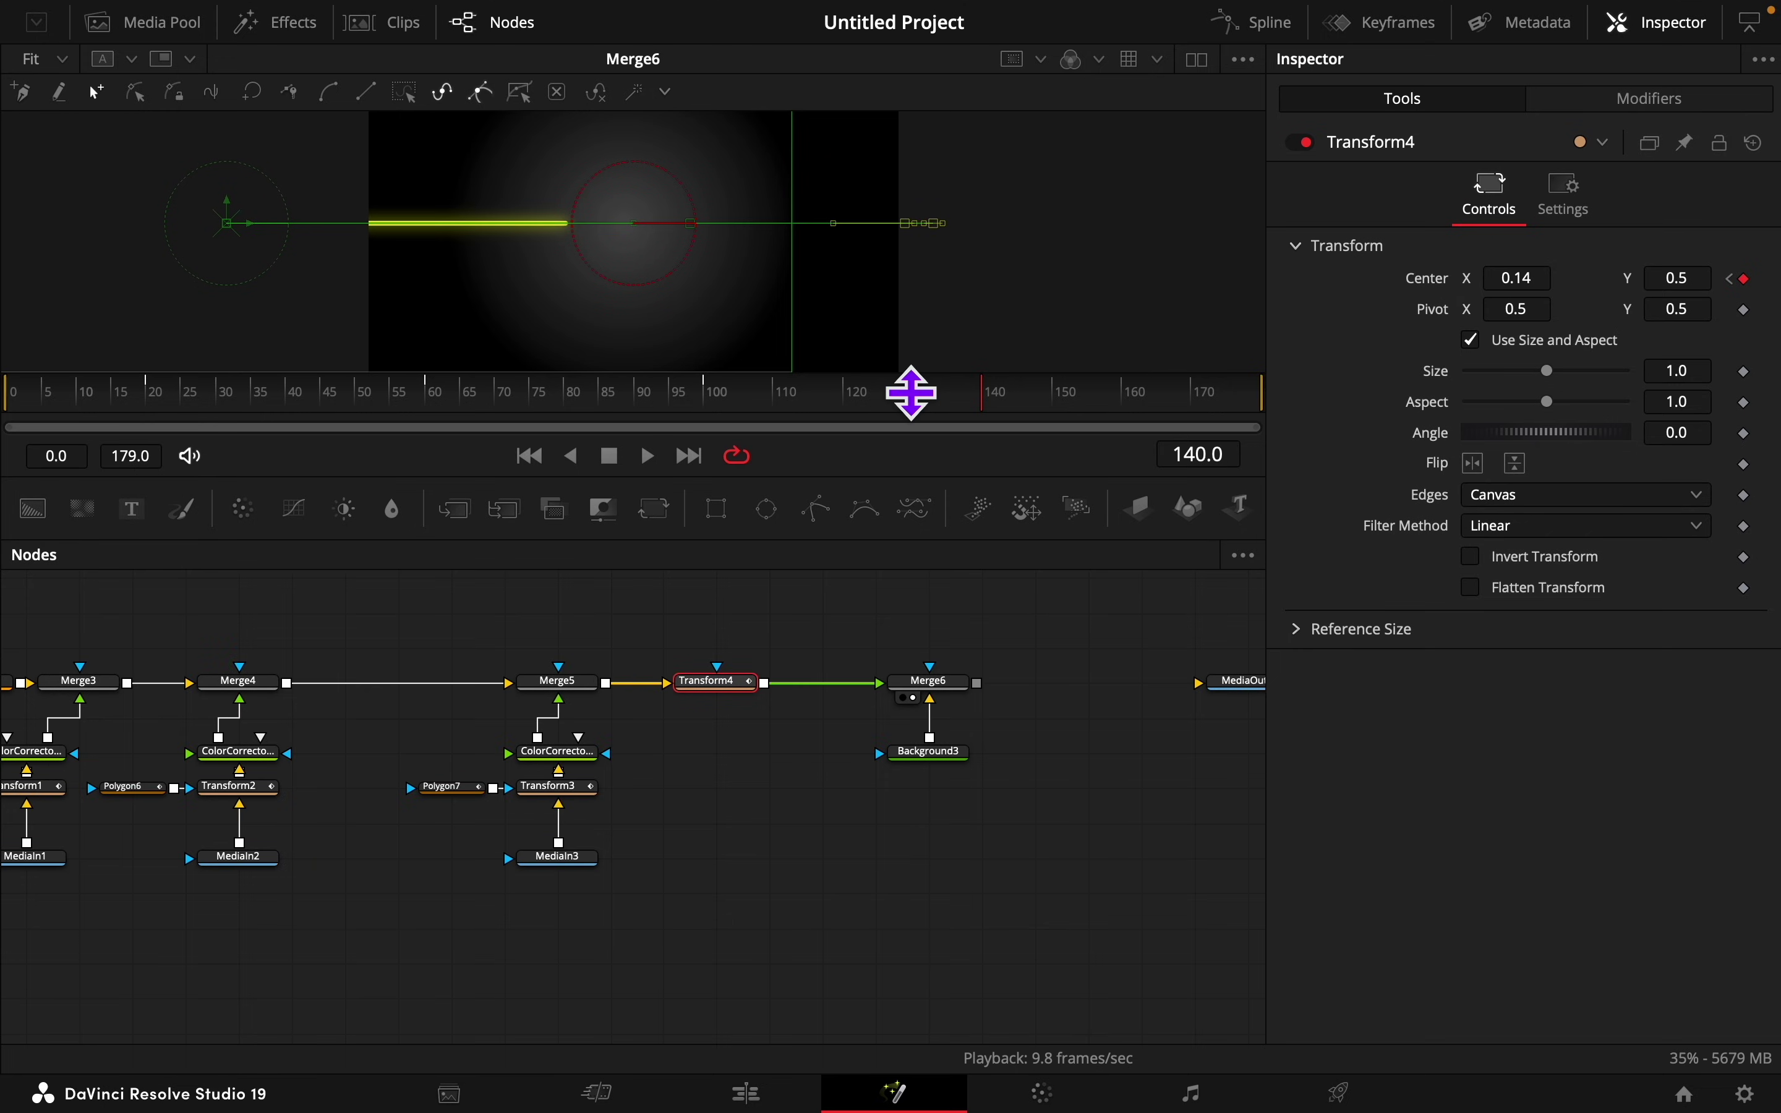
Step: Enlarge the viewer and play the animation from frame 0 to check the eased pan
drag(911, 392, 862, 688)
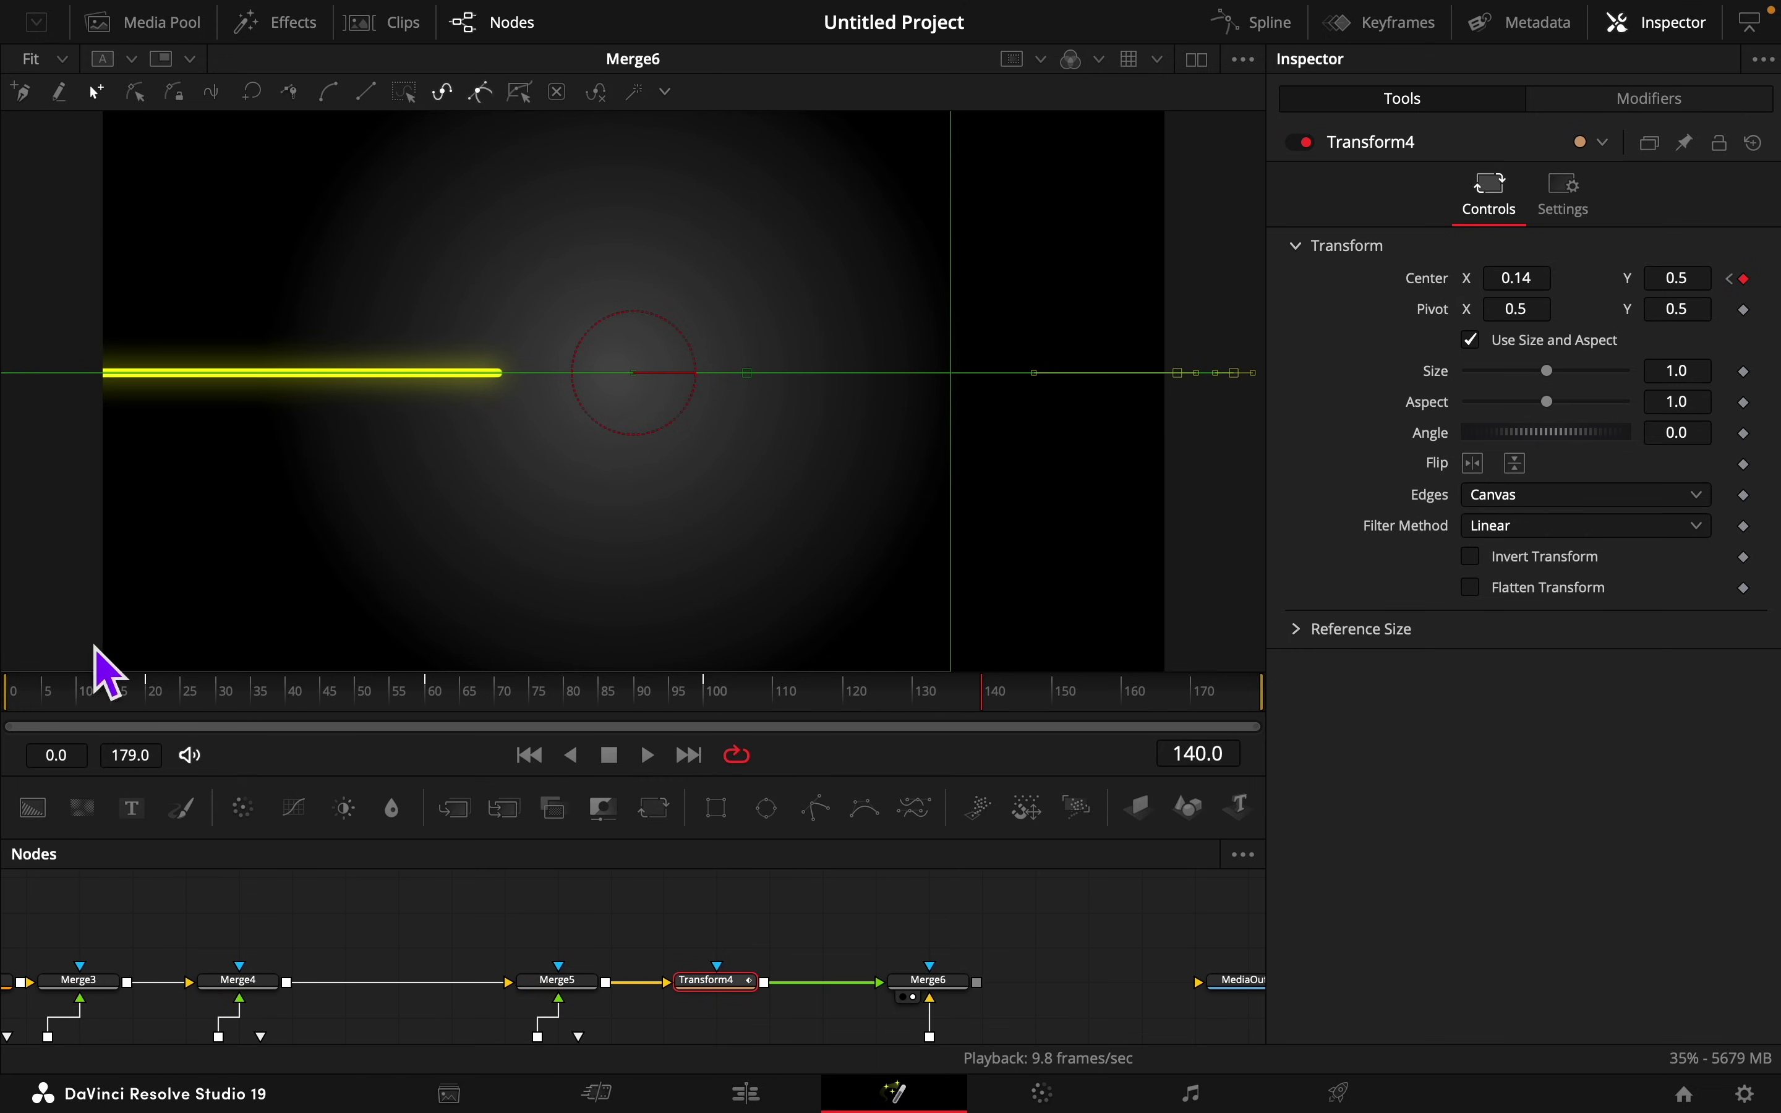
click(16, 699)
click(494, 896)
key(space)
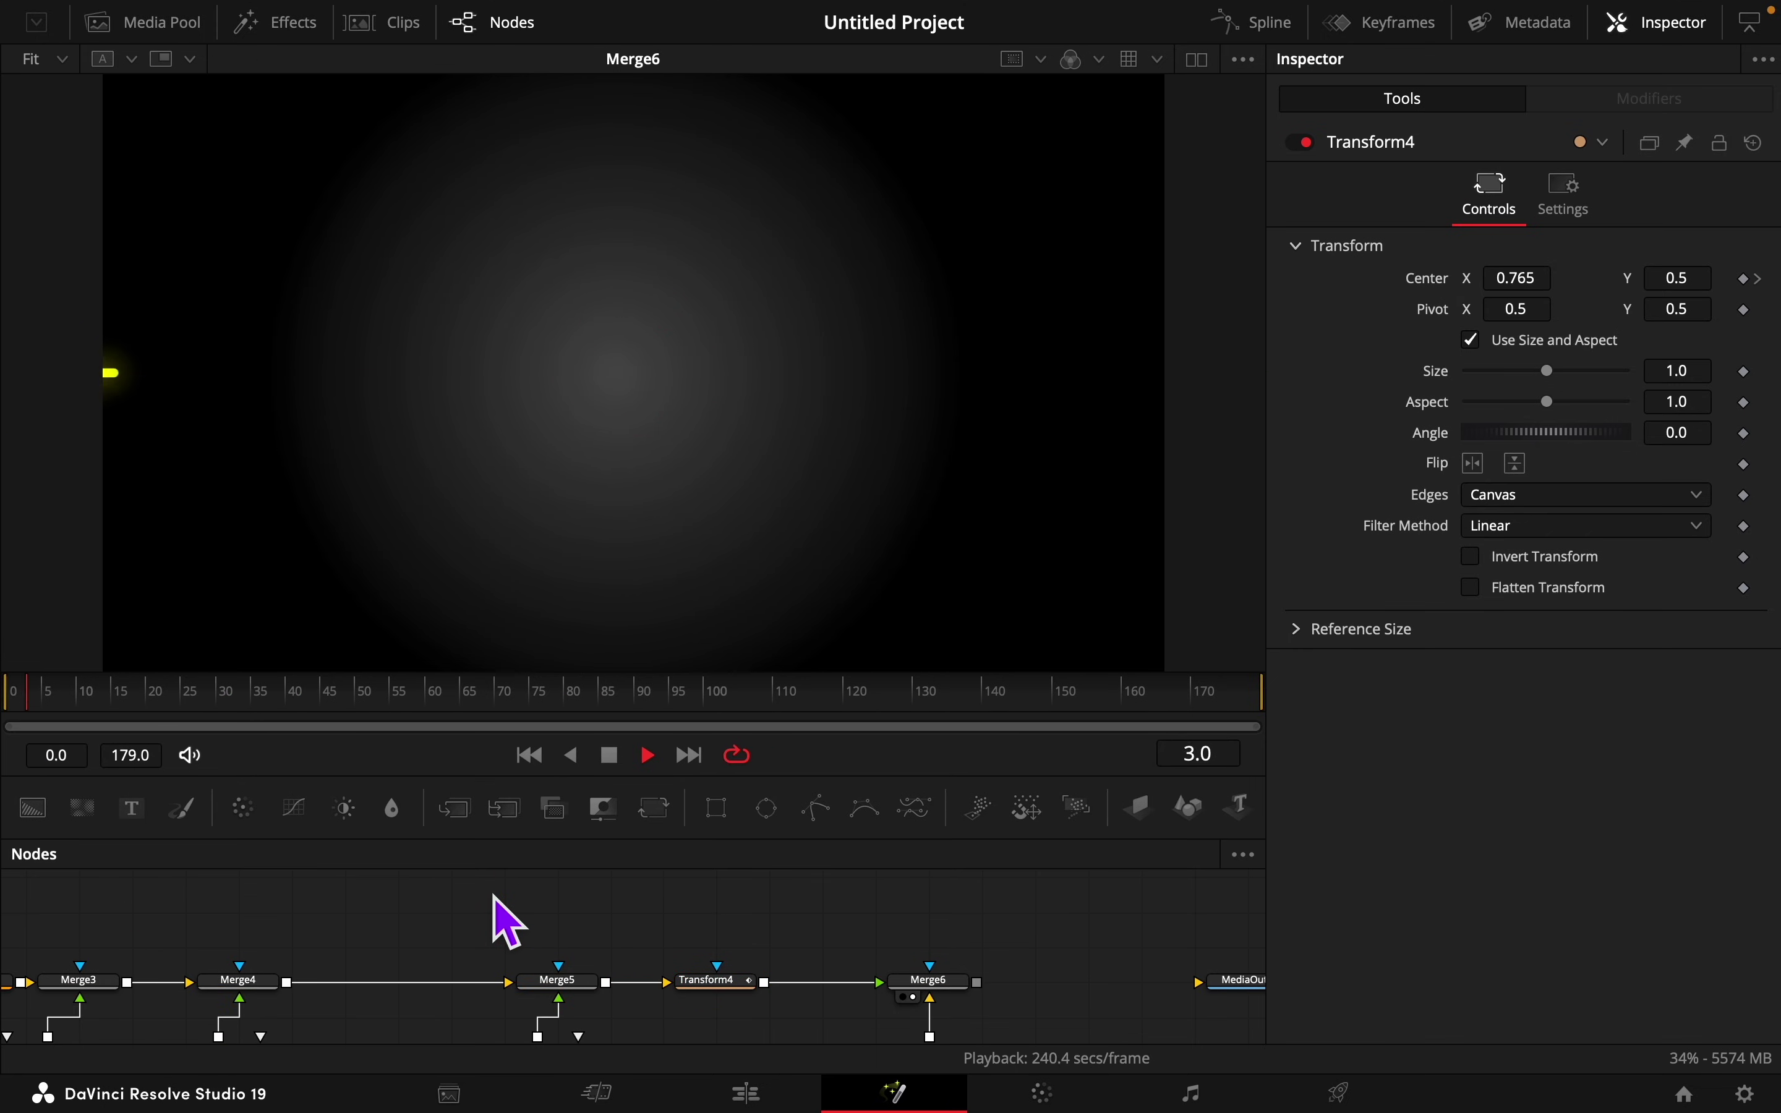